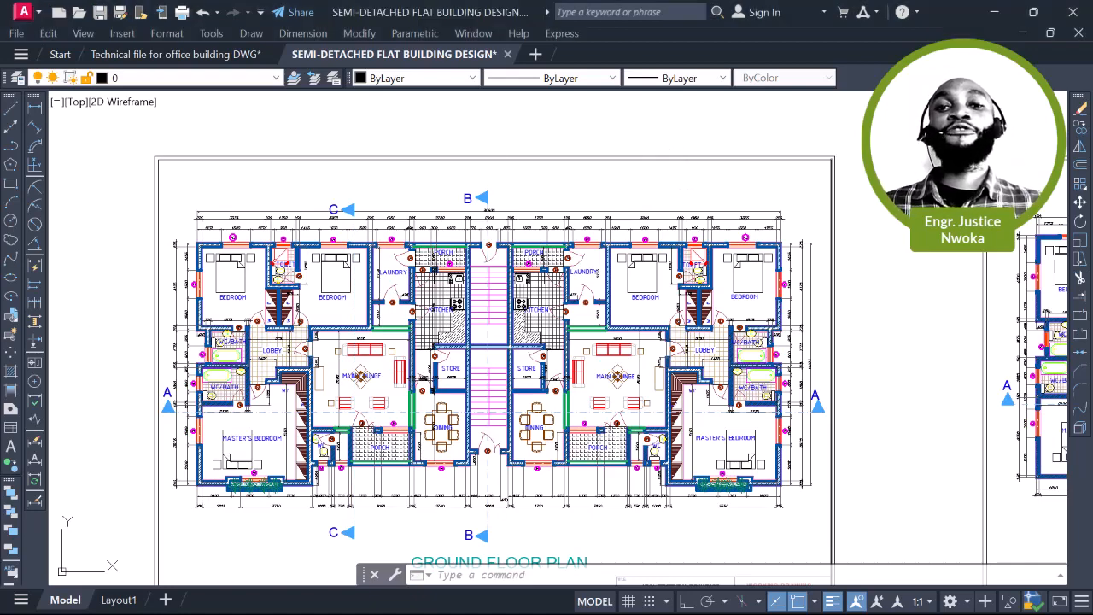
Review the ground floor plan and first floor plan sheets of the semi-detached flat building
middle_drag(512, 190, 520, 162)
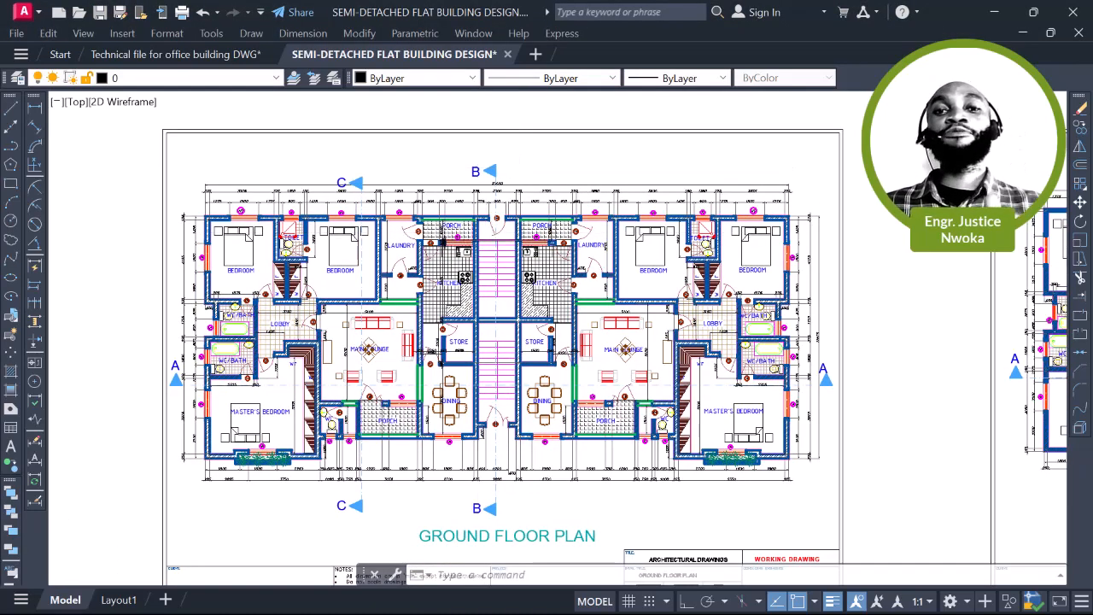
scroll(493, 209, up, 3)
scroll(504, 178, down, 5)
middle_drag(713, 242, 383, 234)
middle_drag(755, 269, 564, 270)
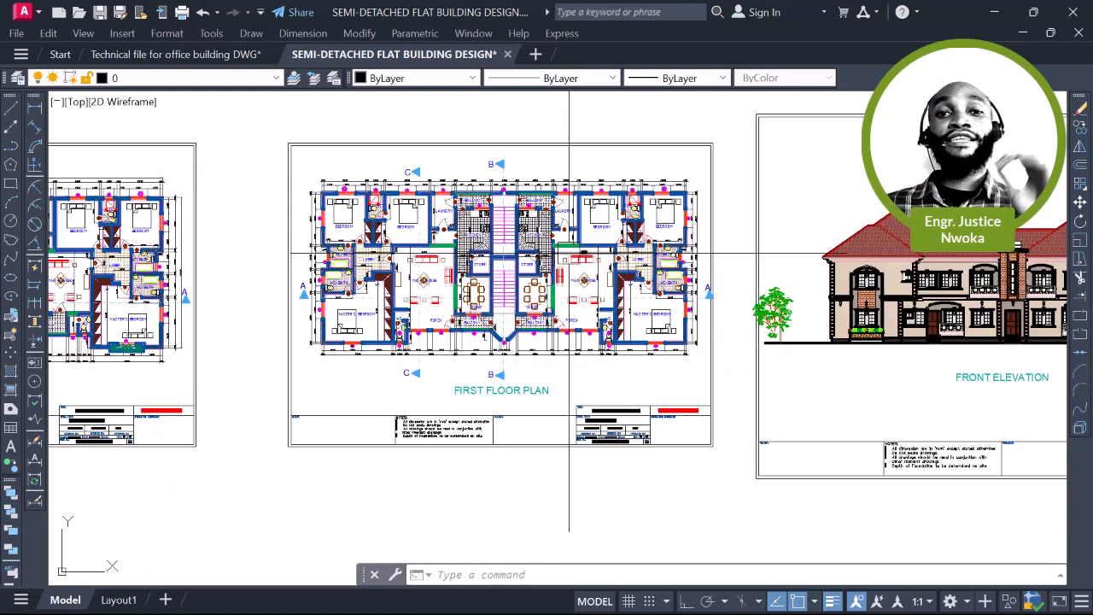
scroll(571, 252, up, 3)
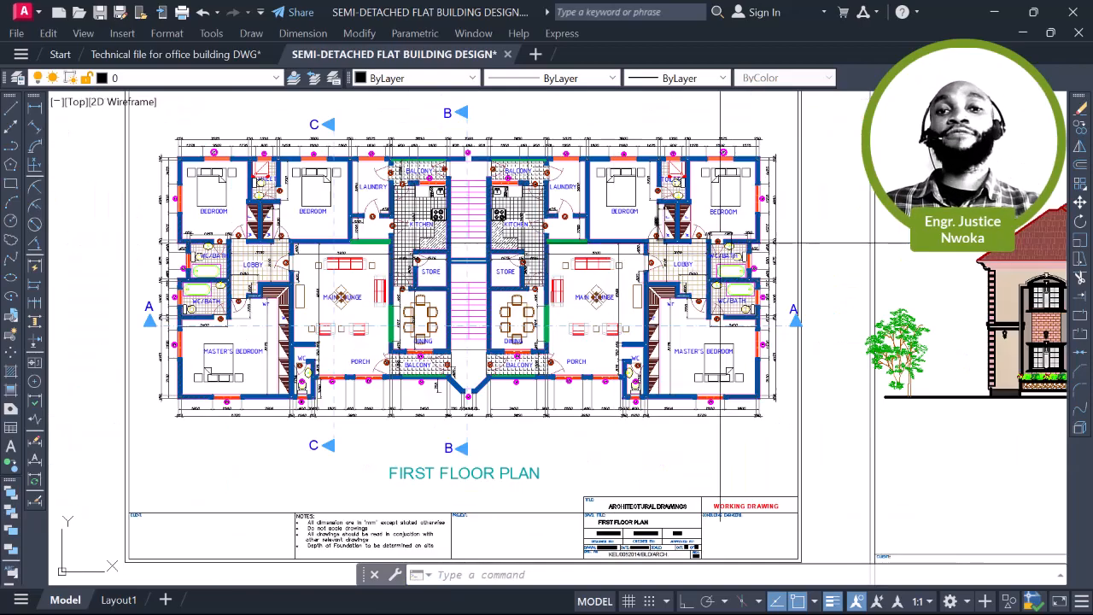
Examine the front elevation, including the water tank above the central brick tower
middle_drag(719, 223, 375, 229)
middle_drag(690, 254, 351, 239)
scroll(741, 239, up, 2)
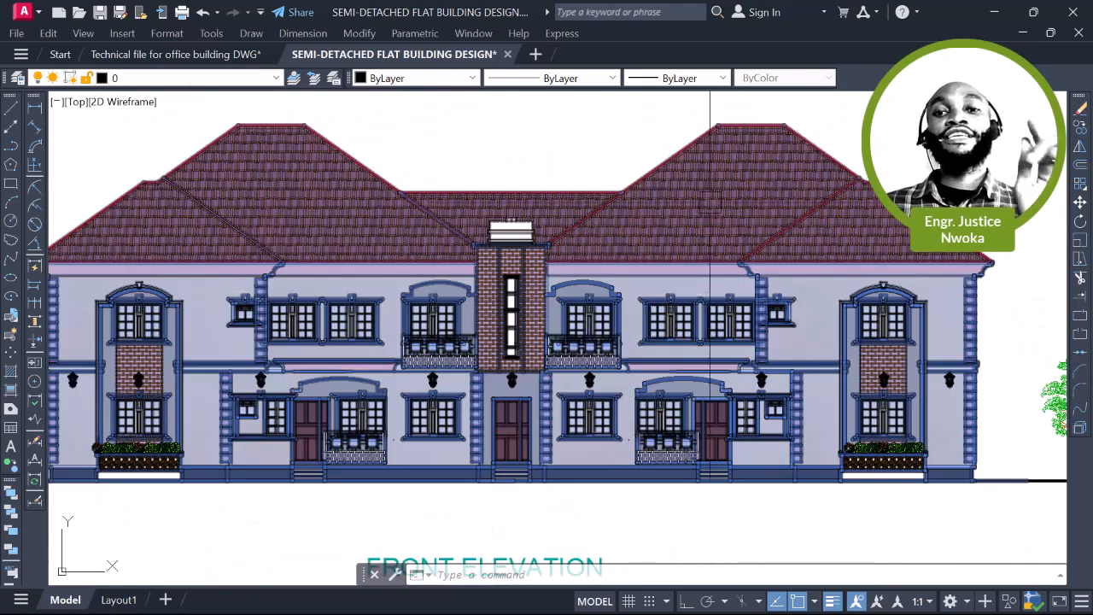
middle_drag(570, 137, 691, 172)
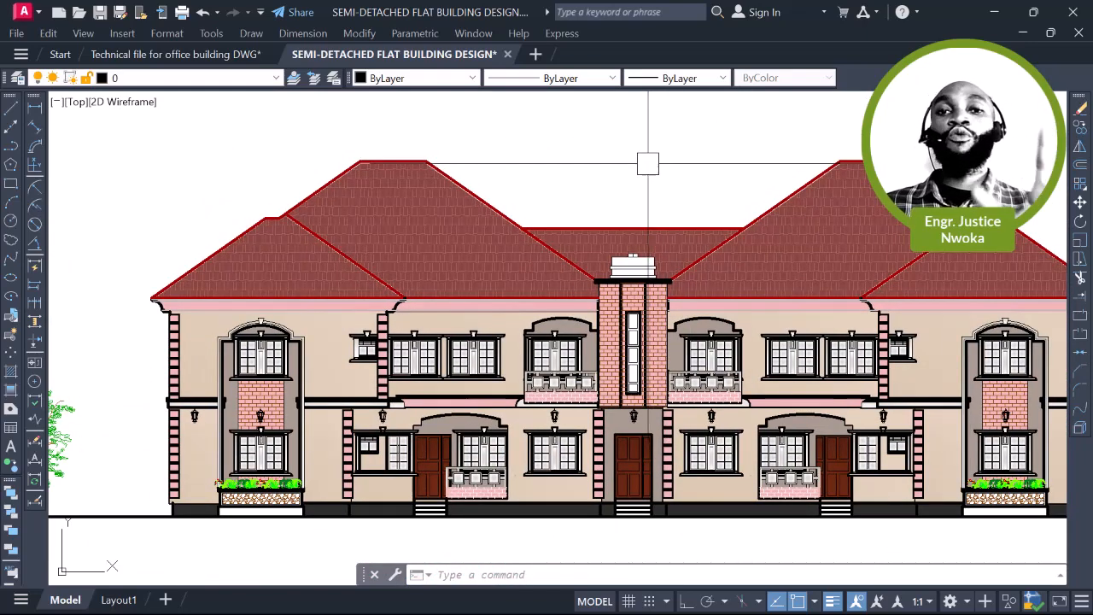
middle_drag(653, 163, 556, 157)
scroll(589, 249, up, 6)
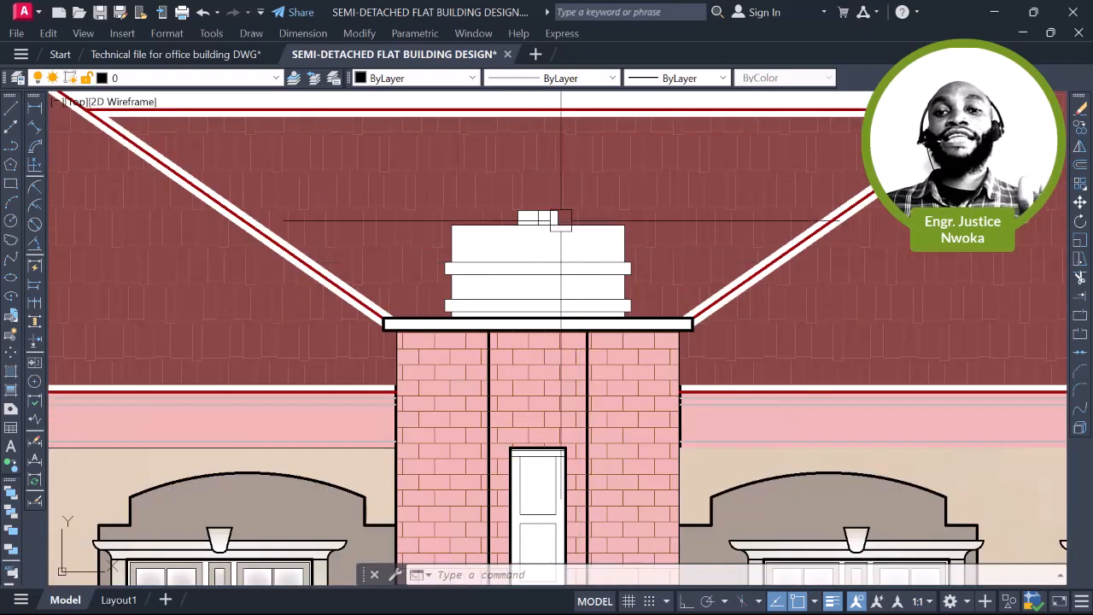
key(ctrl+a)
key(Escape)
scroll(556, 259, down, 8)
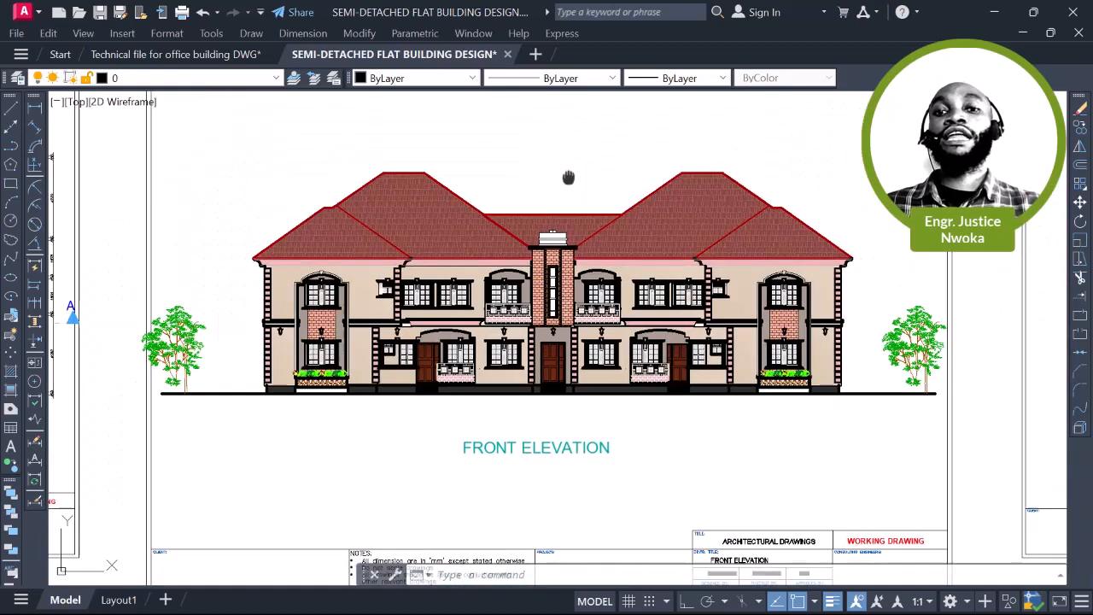
Return to the ground floor plan and examine the room layout of both flats around the central staircase
scroll(656, 216, up, 2)
middle_drag(463, 217, 926, 226)
middle_drag(480, 238, 785, 234)
scroll(500, 484, up, 2)
middle_drag(336, 216, 390, 313)
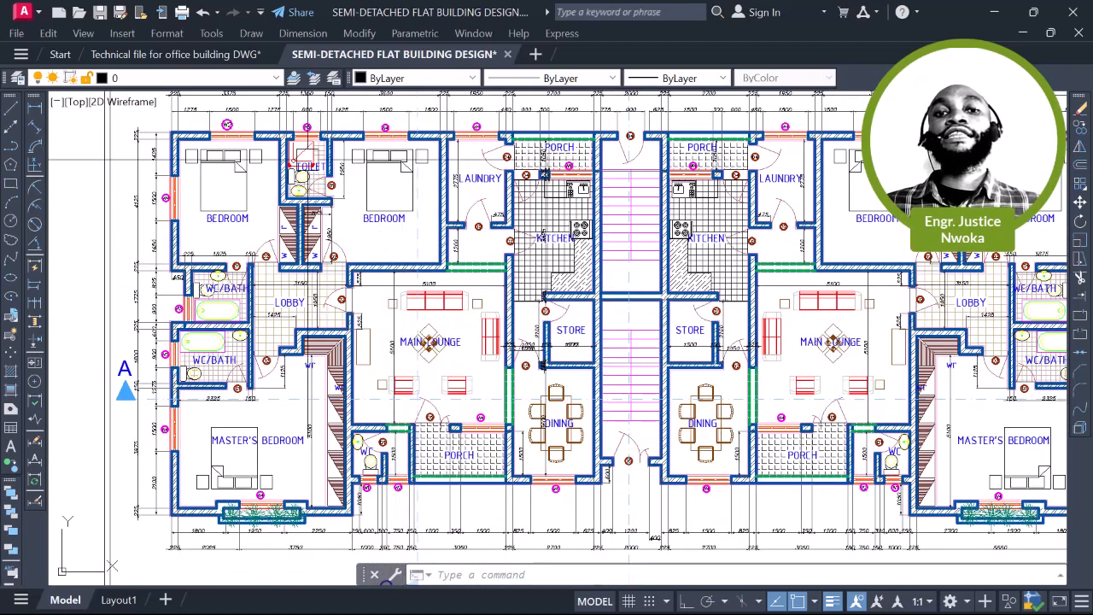
scroll(405, 324, down, 2)
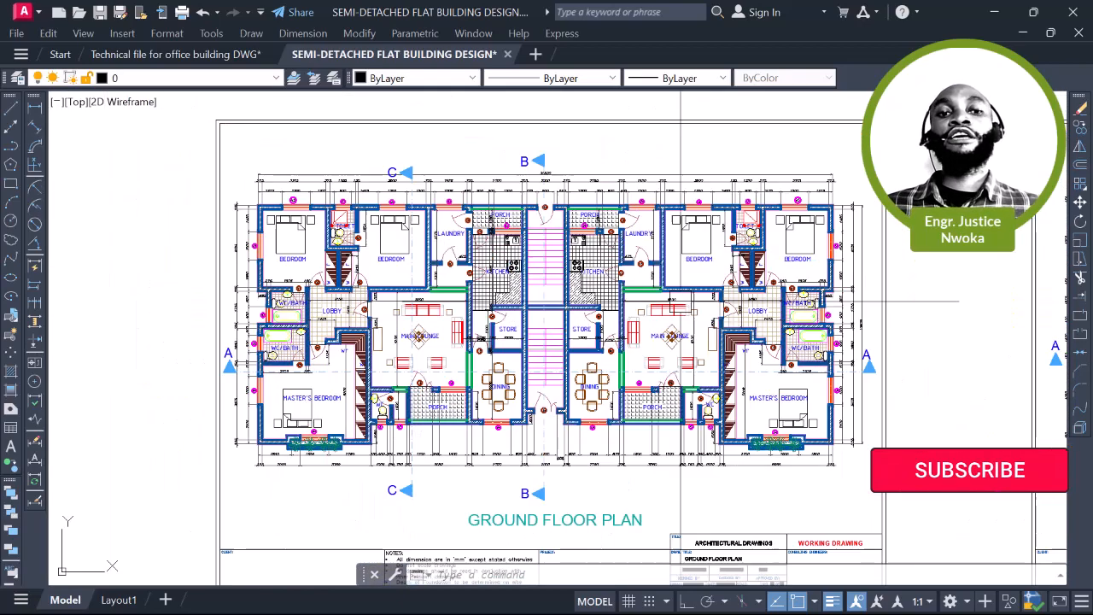
middle_drag(694, 296, 508, 301)
scroll(575, 296, up, 2)
middle_drag(362, 289, 640, 256)
scroll(529, 140, up, 2)
scroll(495, 365, down, 6)
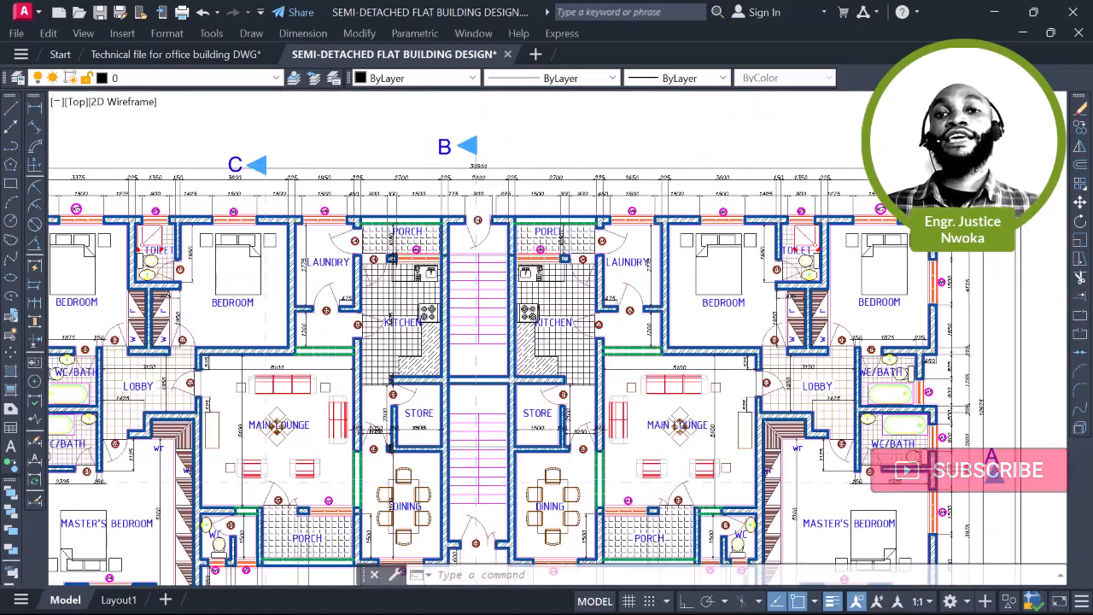
Review the right side, left side and back elevation sheets in sequence
middle_drag(675, 339, 227, 318)
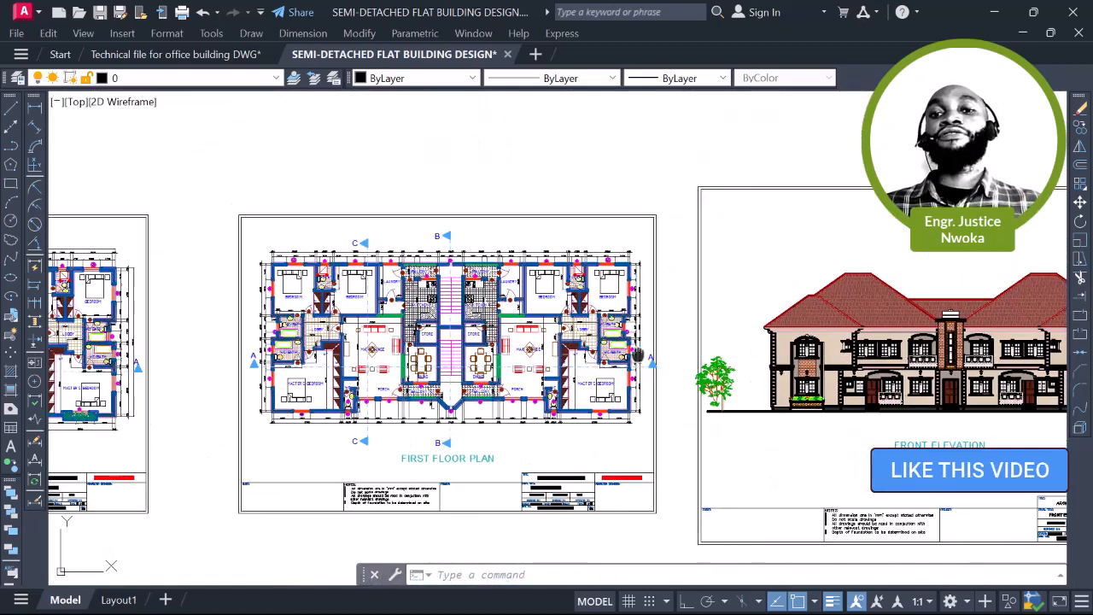
middle_drag(948, 362, 527, 336)
middle_drag(740, 337, 286, 341)
scroll(514, 336, up, 4)
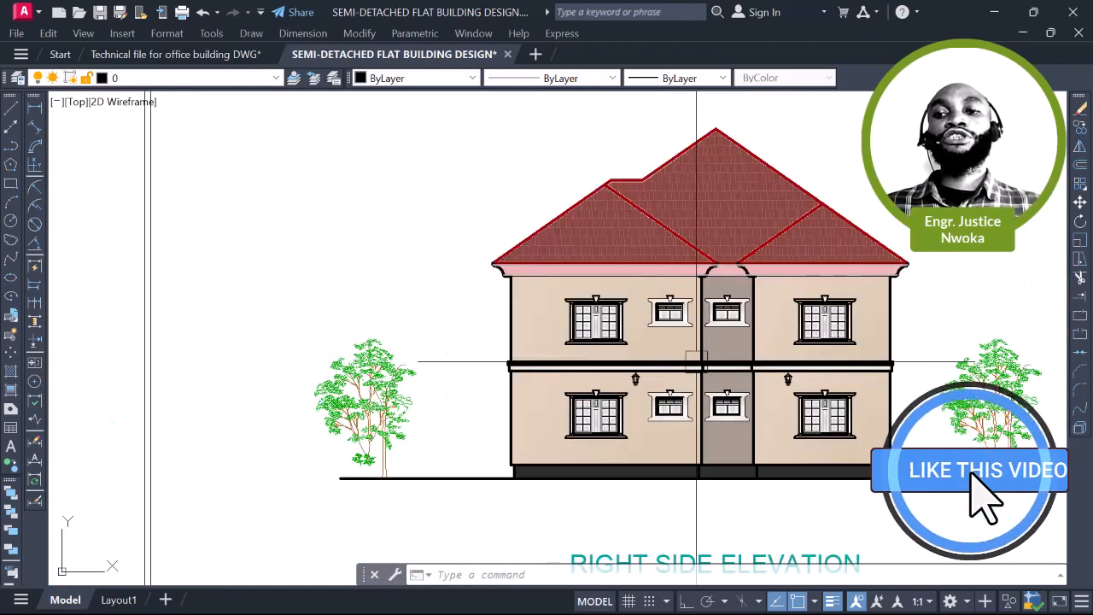
middle_drag(703, 363, 511, 315)
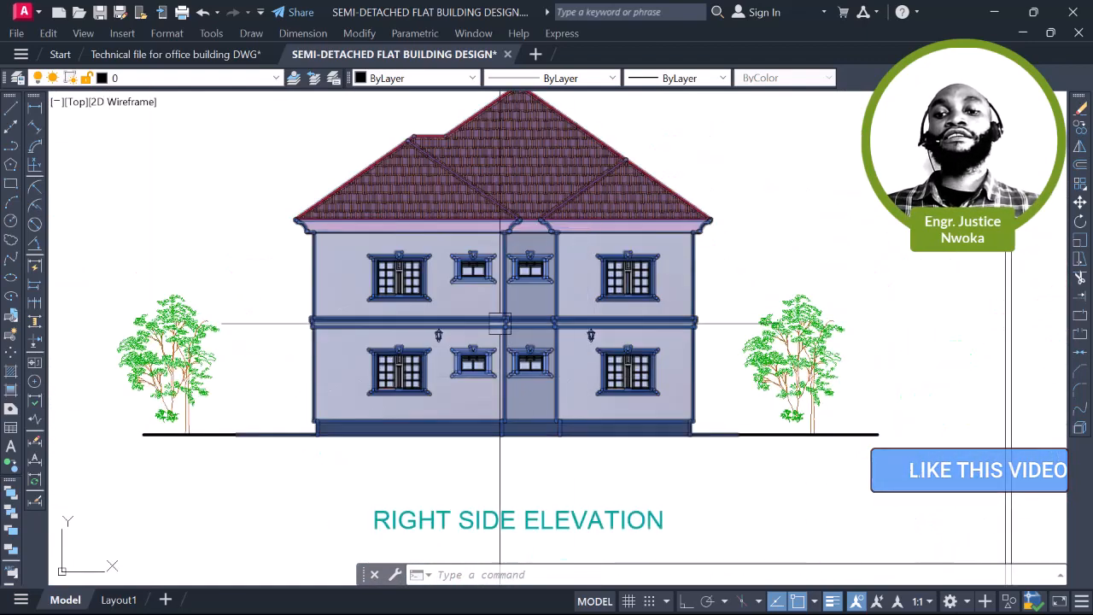
scroll(500, 322, down, 2)
middle_drag(824, 321, 417, 288)
middle_drag(789, 292, 406, 279)
scroll(522, 272, up, 2)
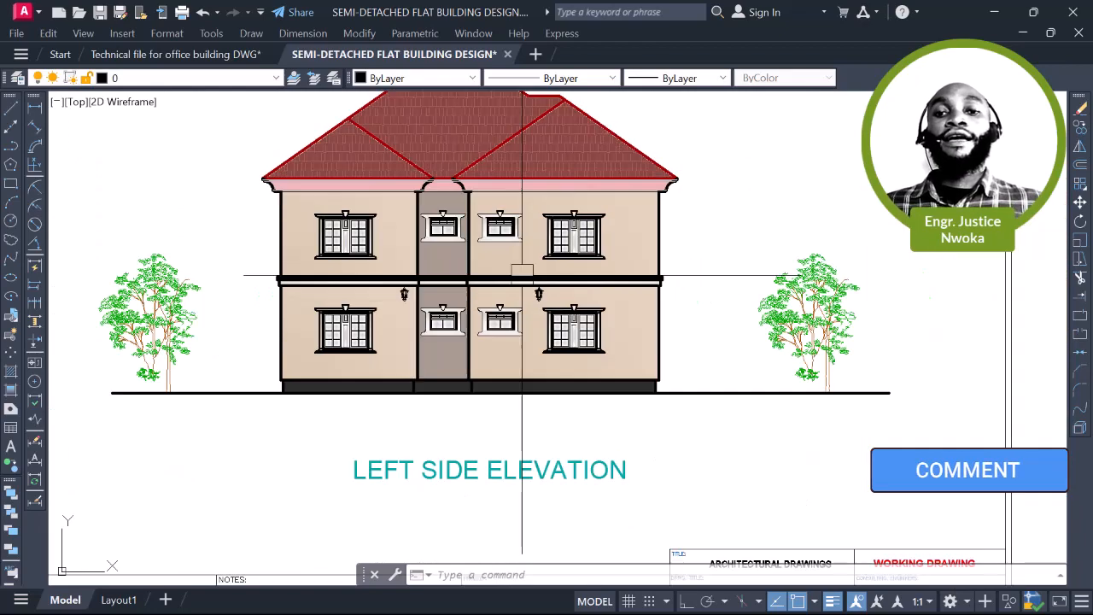
scroll(433, 303, down, 2)
middle_drag(849, 284, 345, 266)
middle_drag(742, 261, 497, 268)
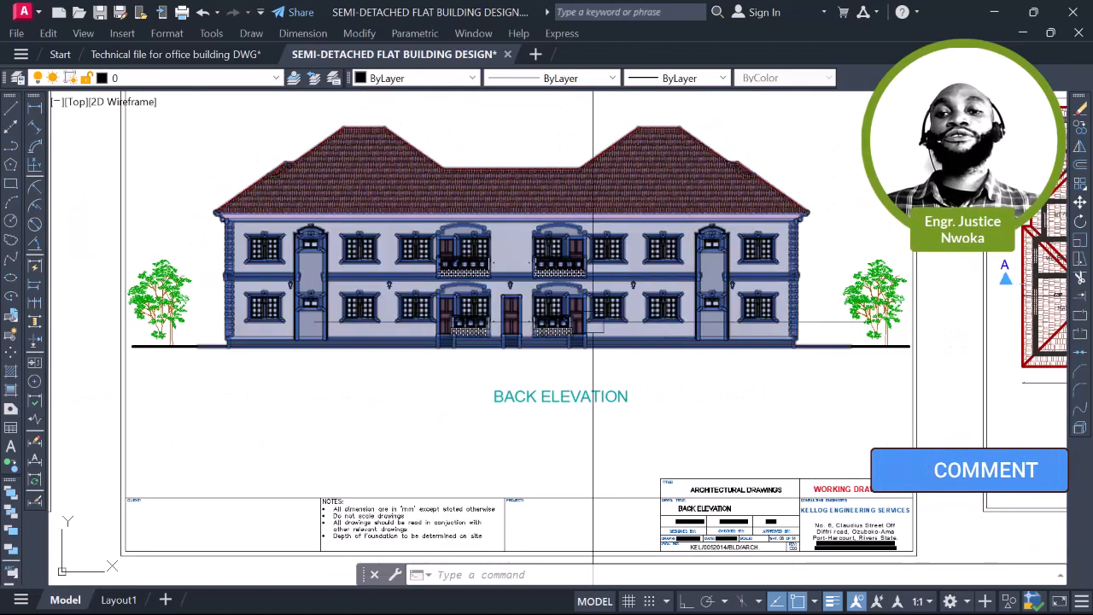
Inspect the roof plan, focusing on the two circular water tanks over the central stair area
scroll(593, 323, down, 2)
middle_drag(593, 323, 434, 321)
middle_drag(850, 282, 653, 278)
scroll(653, 275, up, 2)
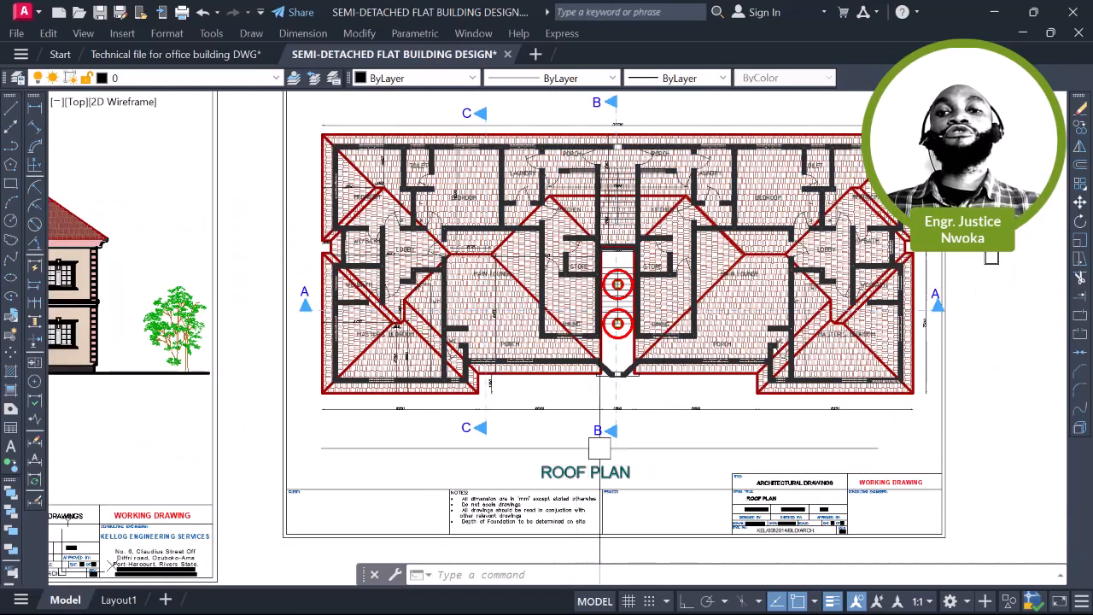
scroll(624, 317, up, 4)
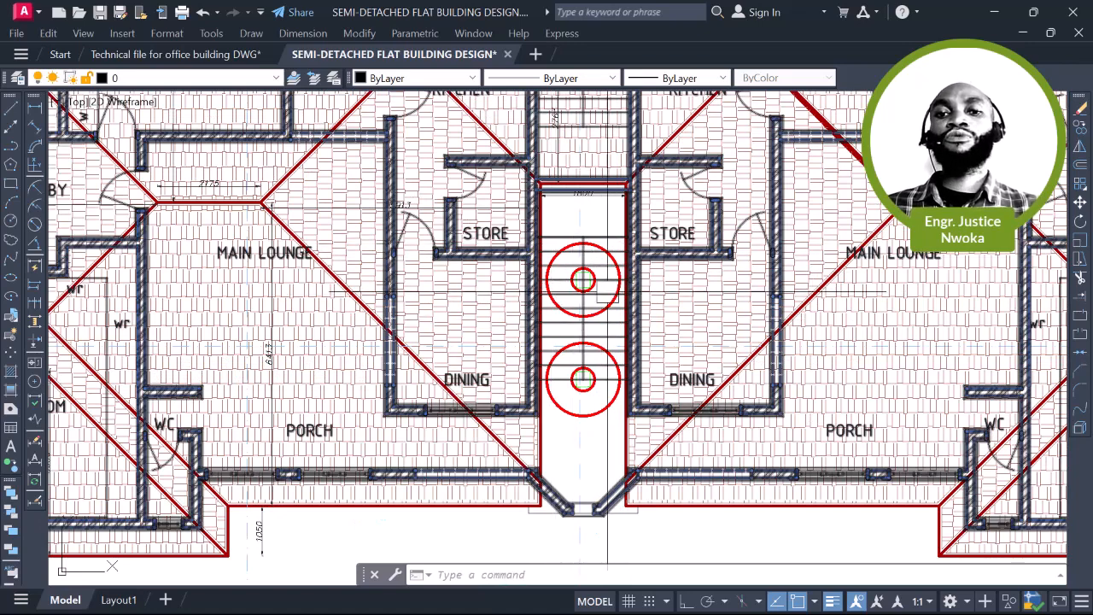
scroll(572, 277, up, 2)
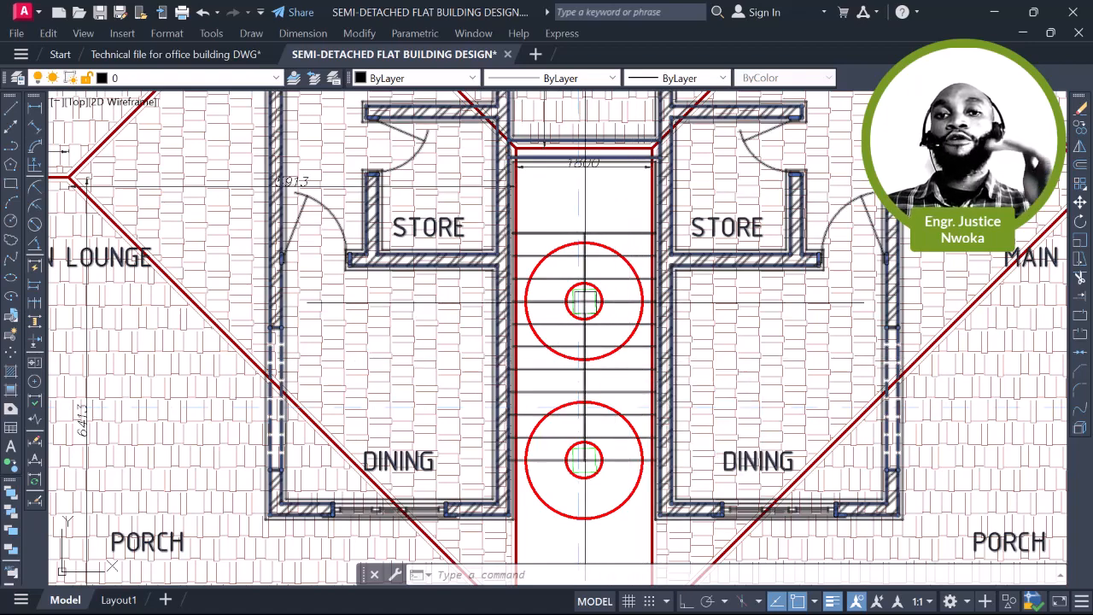
scroll(585, 300, down, 2)
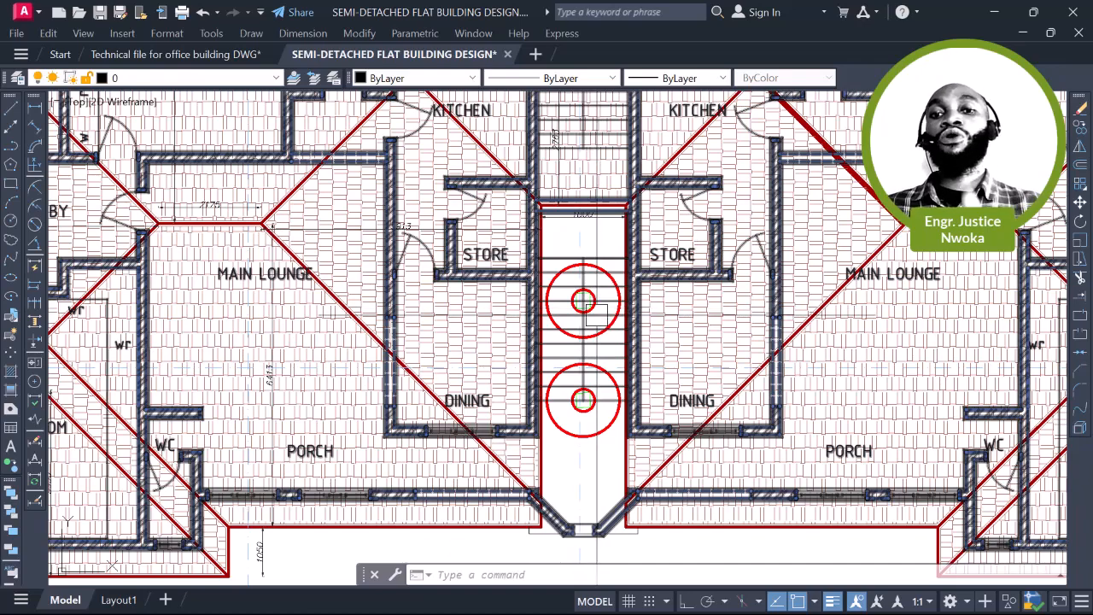
scroll(591, 315, down, 4)
Examine cross-section A-A, focusing on the water tank between the roofs and the slab supporting it
middle_drag(630, 317, 261, 289)
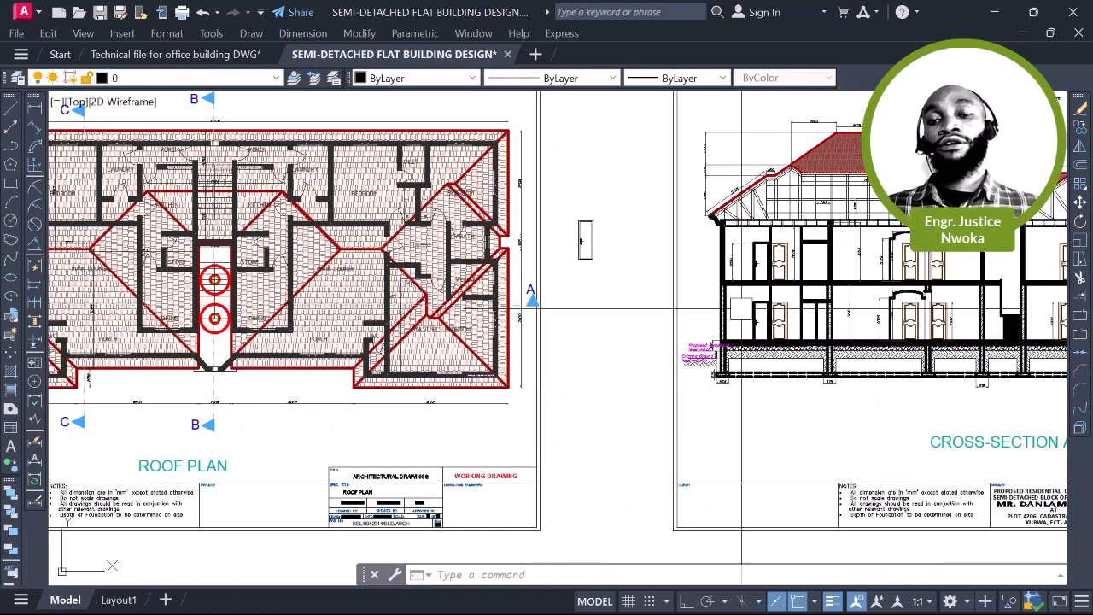
middle_drag(741, 308, 358, 314)
scroll(554, 243, up, 2)
mouse_move(545, 246)
middle_down()
mouse_move(505, 283)
mouse_move(479, 286)
middle_up()
scroll(549, 254, up, 5)
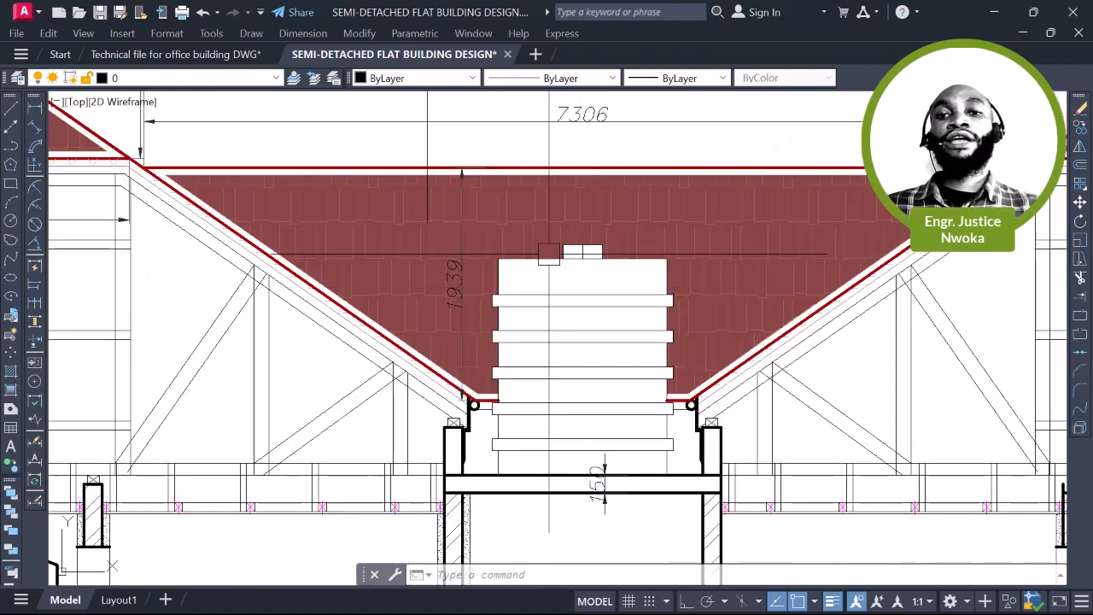
scroll(566, 218, down, 2)
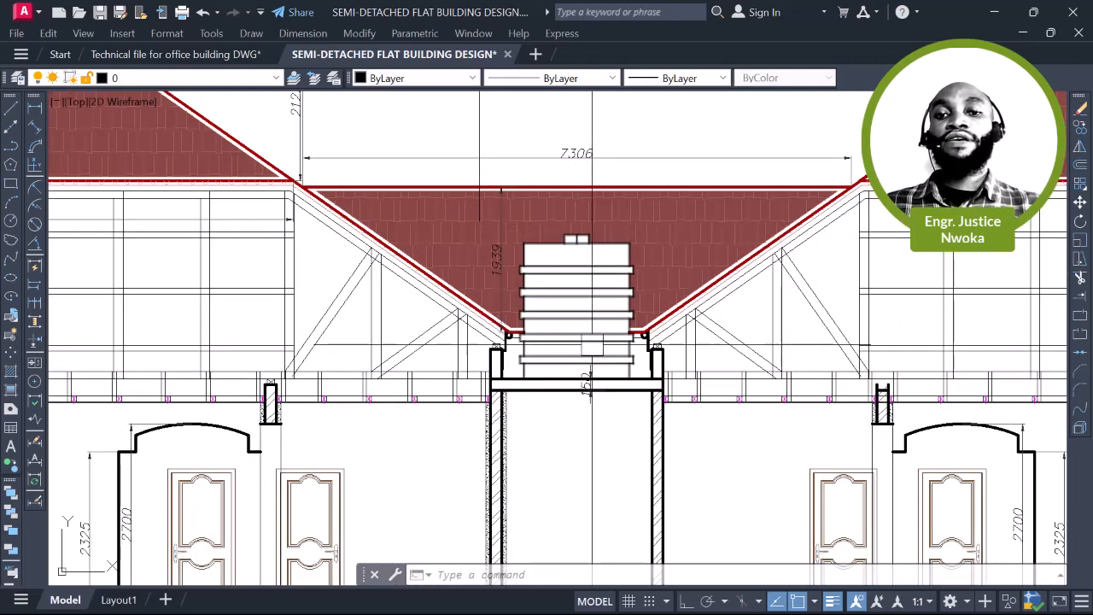
scroll(591, 347, up, 5)
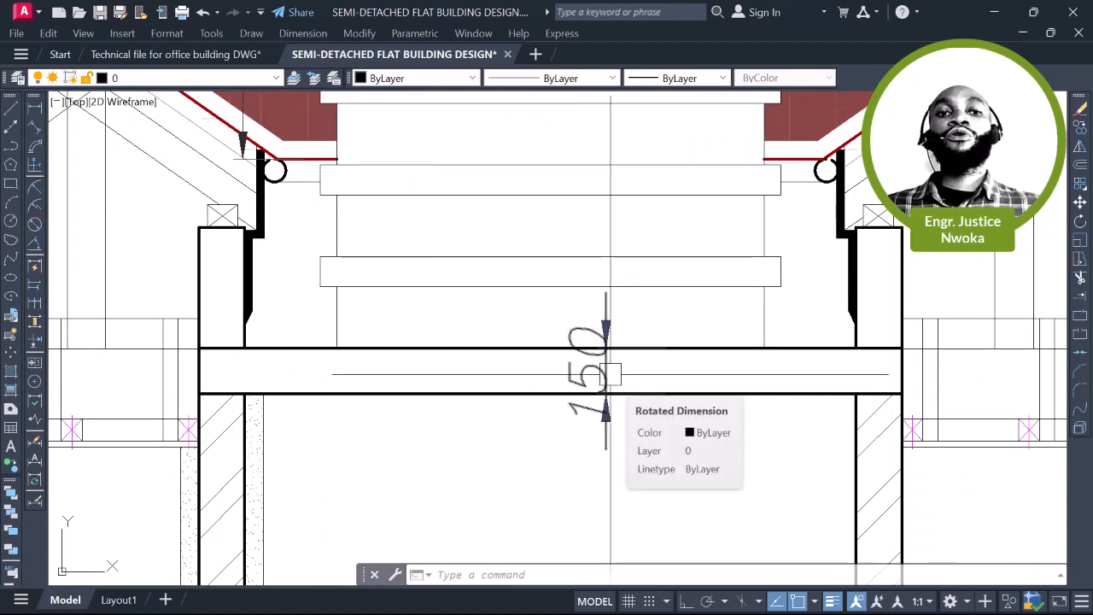
scroll(510, 329, down, 8)
middle_drag(802, 347, 387, 310)
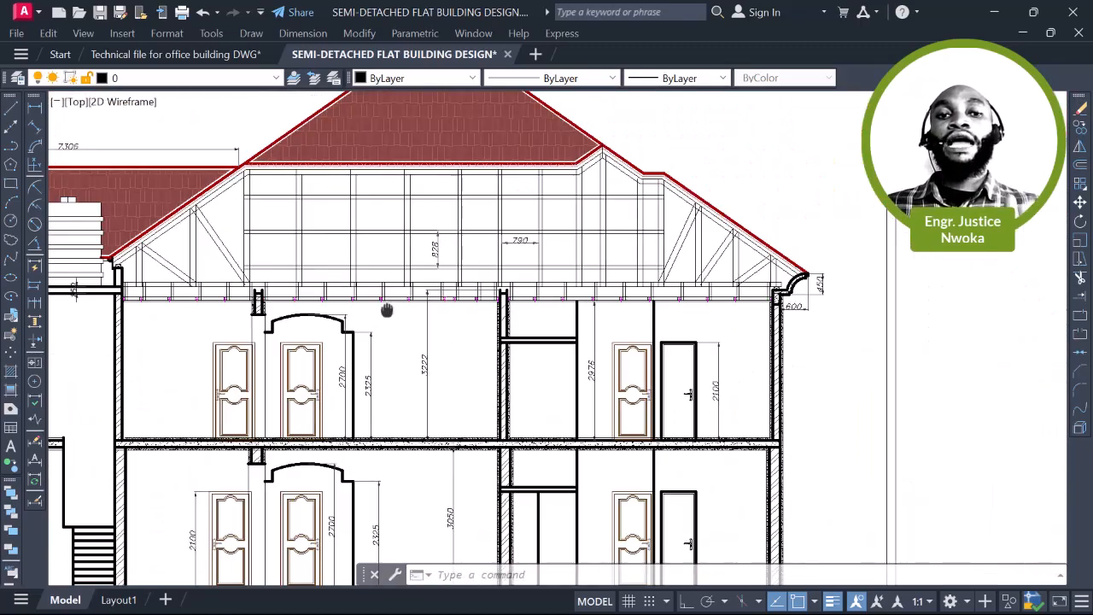
Examine cross-section B-B, including its staircase, roof tanks and foundation
scroll(700, 317, down, 6)
middle_drag(700, 317, 407, 312)
scroll(586, 266, up, 5)
scroll(499, 310, down, 3)
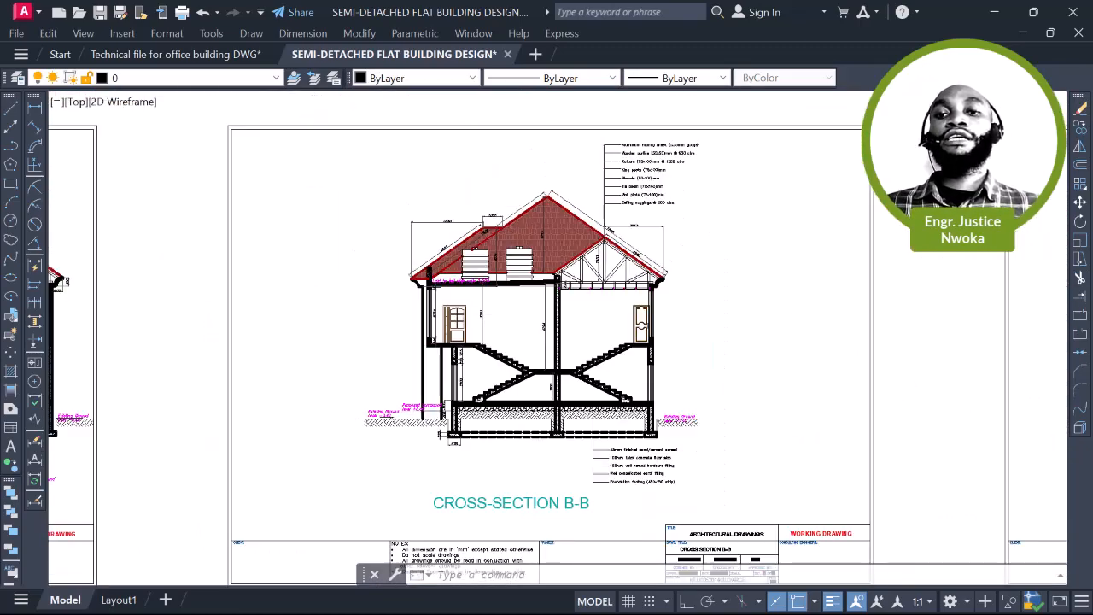
scroll(512, 315, down, 2)
scroll(490, 453, up, 4)
middle_drag(551, 344, 539, 473)
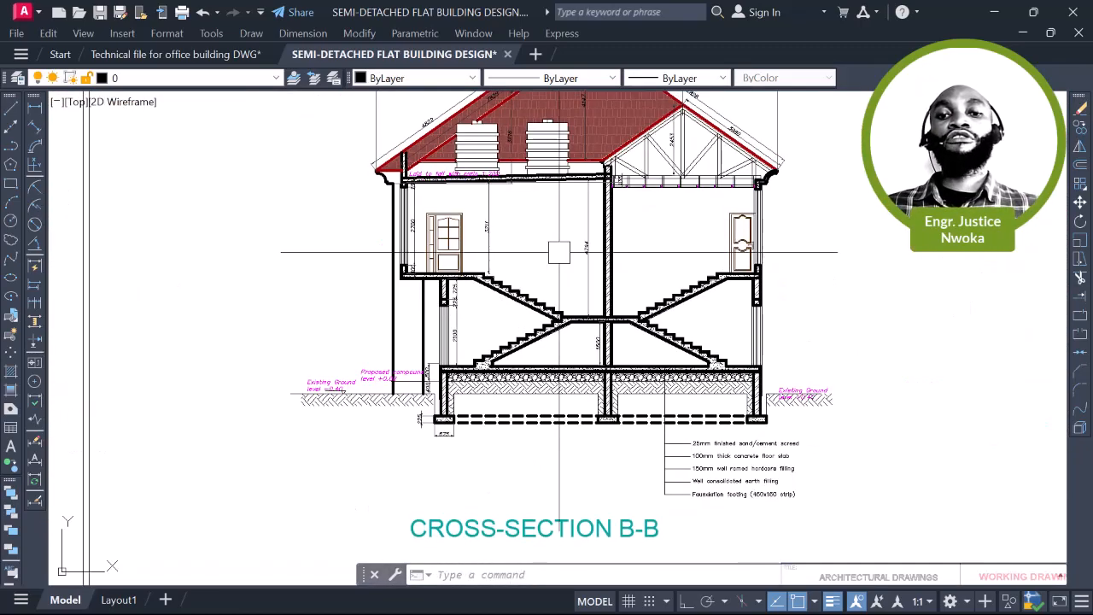
scroll(563, 212, up, 2)
scroll(571, 236, down, 6)
Review cross-section C-C and the door and window schedule sheet
middle_drag(748, 253, 357, 265)
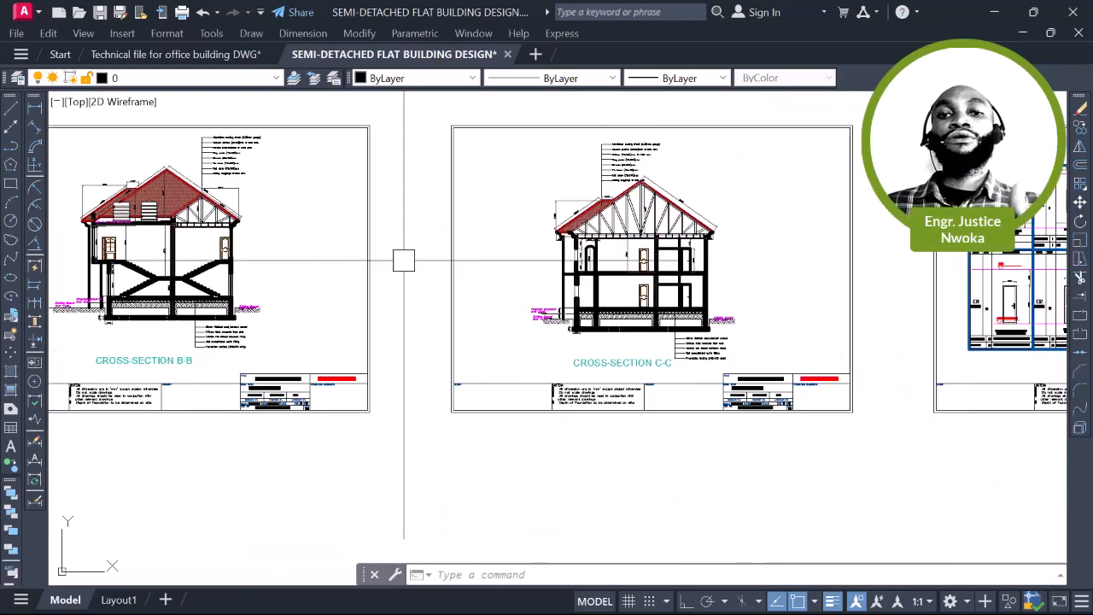
scroll(649, 183, up, 3)
scroll(771, 244, down, 4)
middle_drag(771, 245, 496, 235)
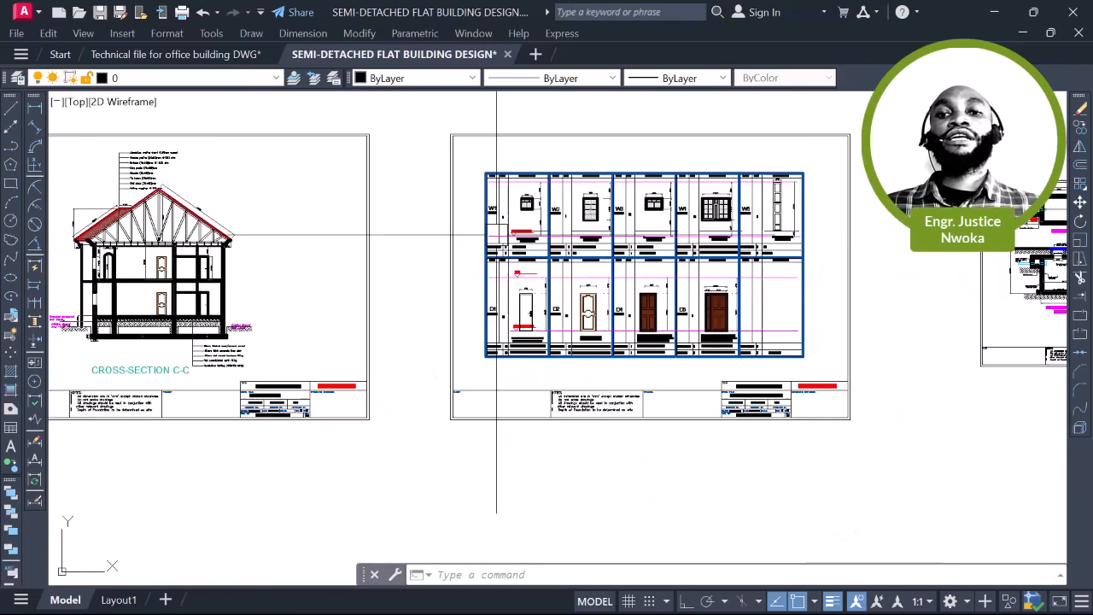
scroll(496, 234, up, 5)
scroll(524, 209, down, 5)
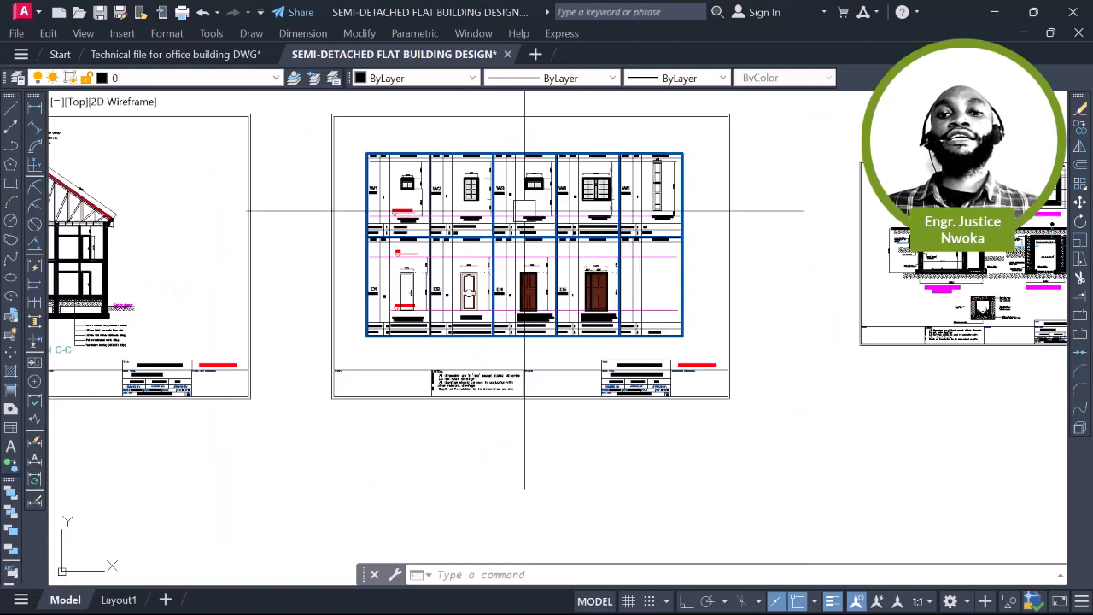
scroll(614, 232, down, 2)
middle_drag(731, 239, 601, 241)
Go back along the sheets to the ground floor plan and inspect its bedrooms, toilet and laundry up close
middle_drag(56, 211, 828, 288)
scroll(589, 260, down, 2)
middle_drag(384, 260, 905, 266)
middle_drag(504, 265, 1044, 270)
middle_drag(120, 285, 317, 271)
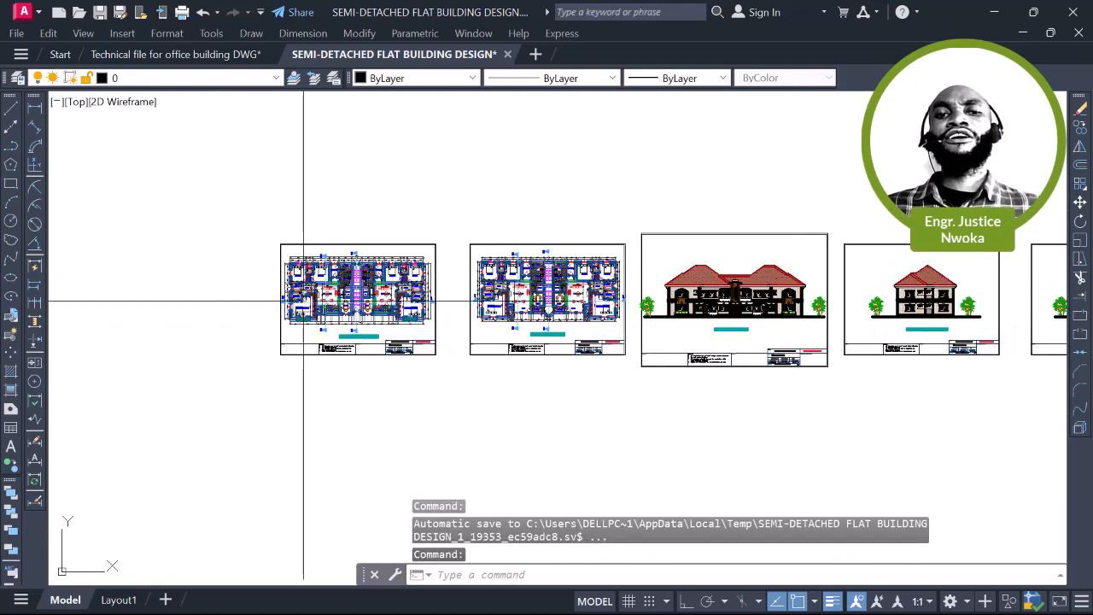
scroll(303, 301, up, 4)
scroll(436, 275, up, 2)
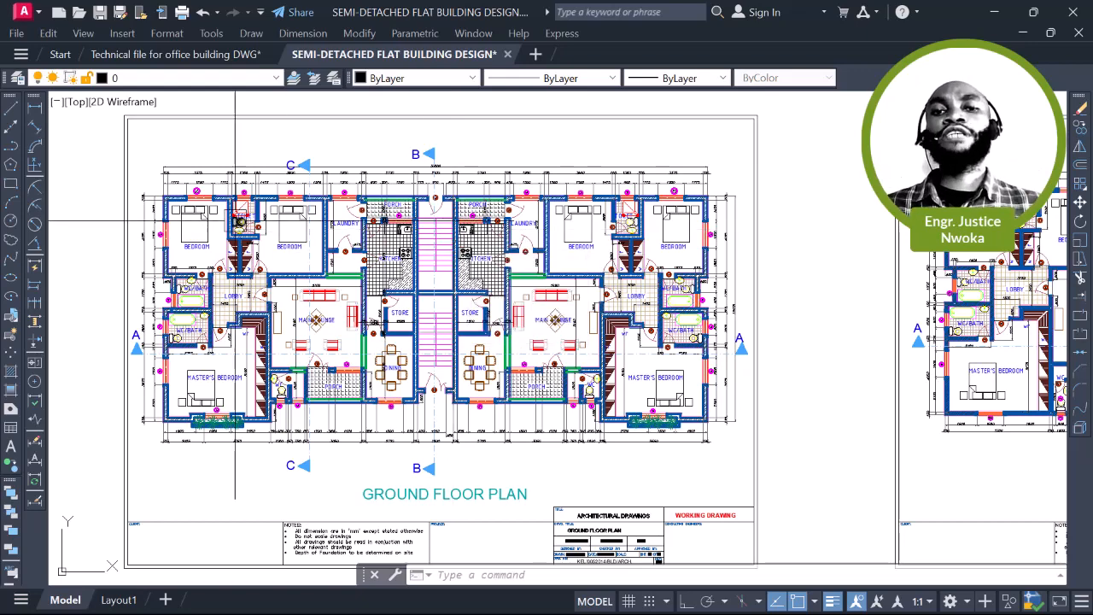
middle_drag(220, 193, 279, 181)
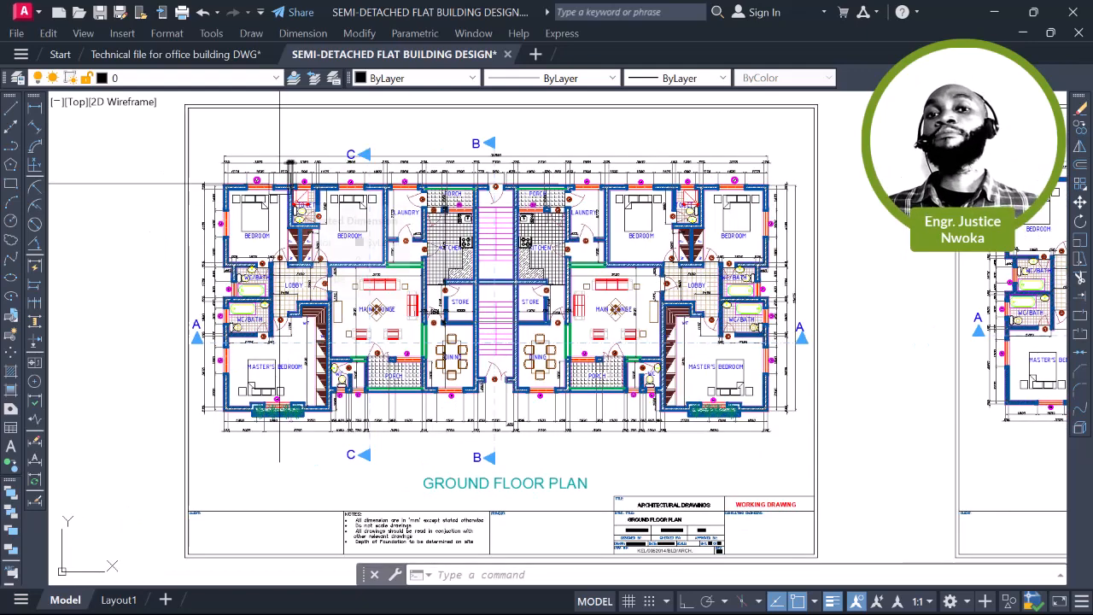
scroll(275, 175, up, 2)
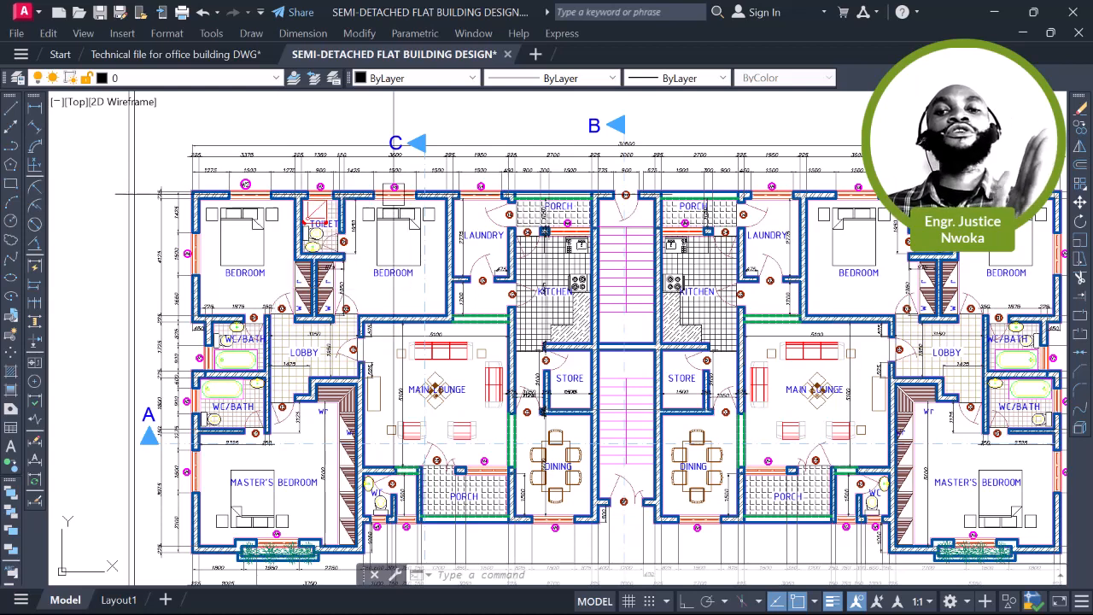
scroll(421, 230, up, 3)
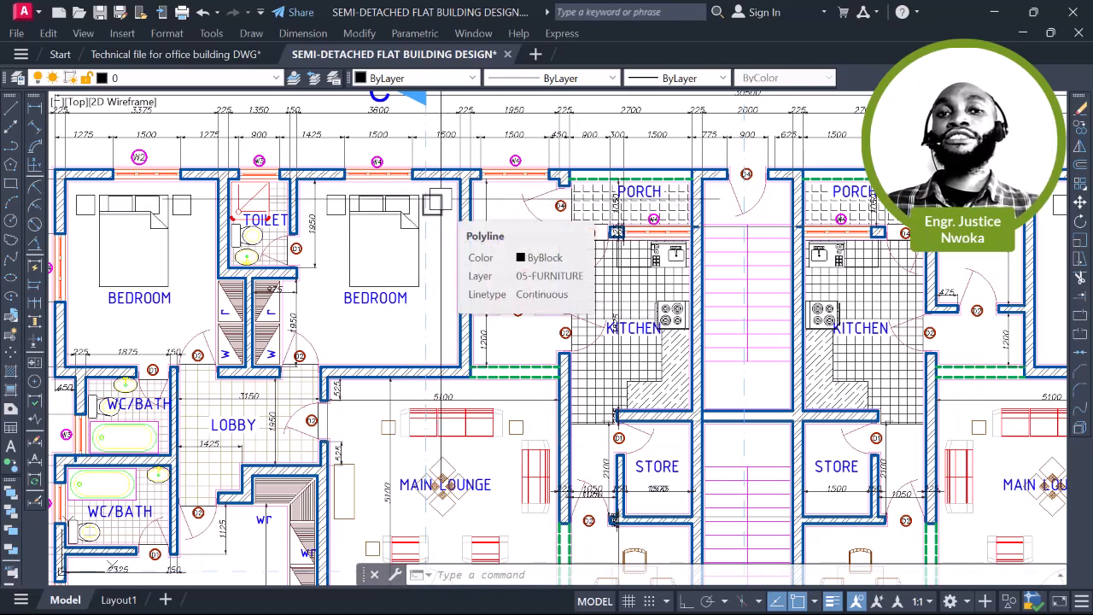
scroll(485, 205, down, 2)
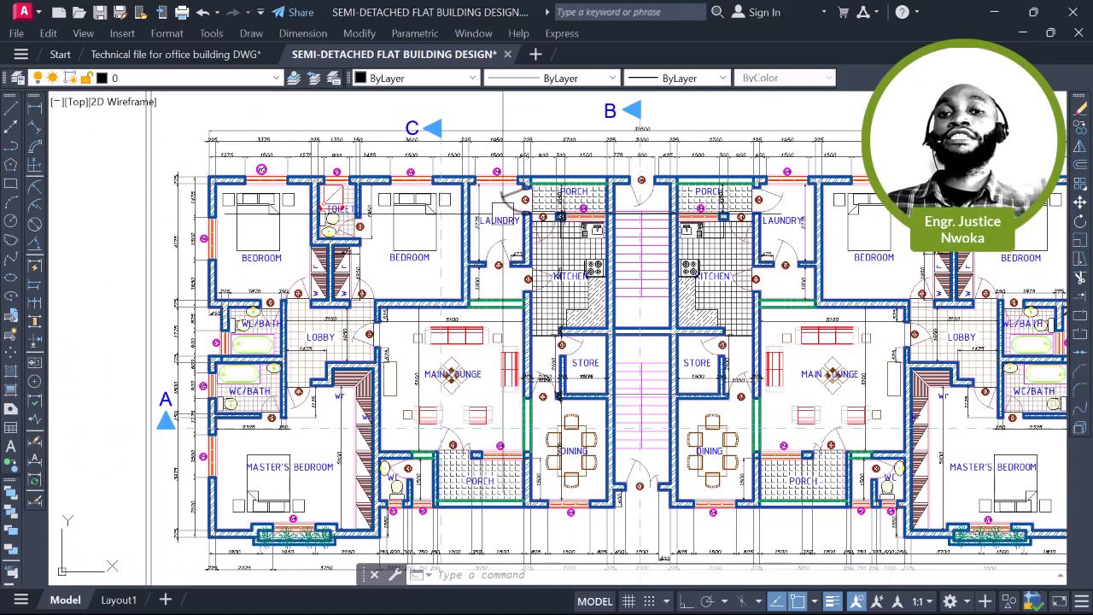
Inspect the laundry, bedrooms and overall room arrangement on the ground floor plan sheet
scroll(505, 226, up, 2)
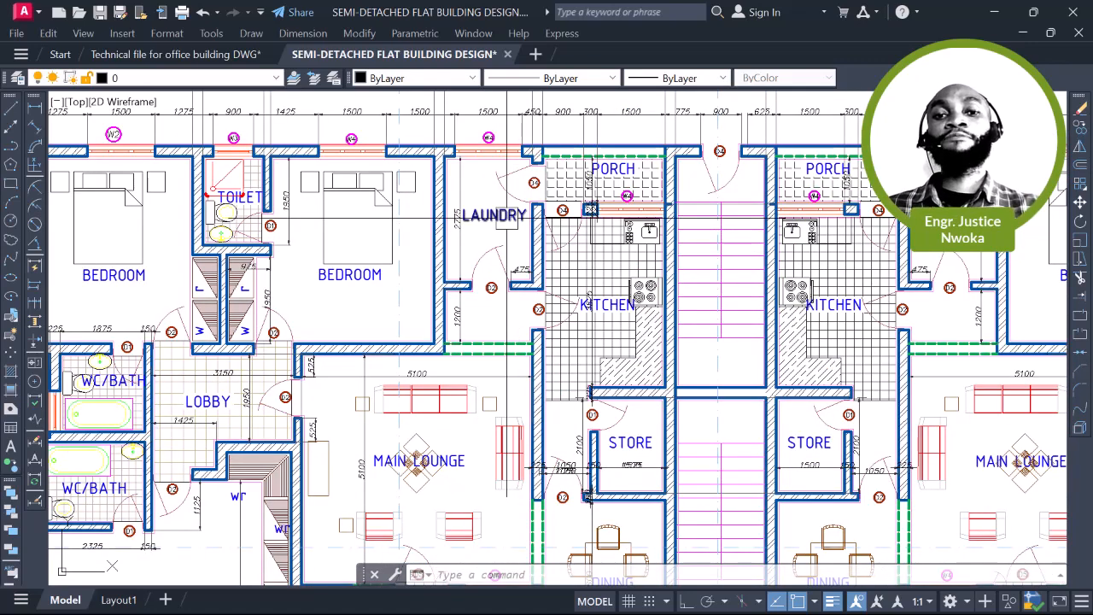
scroll(505, 223, down, 5)
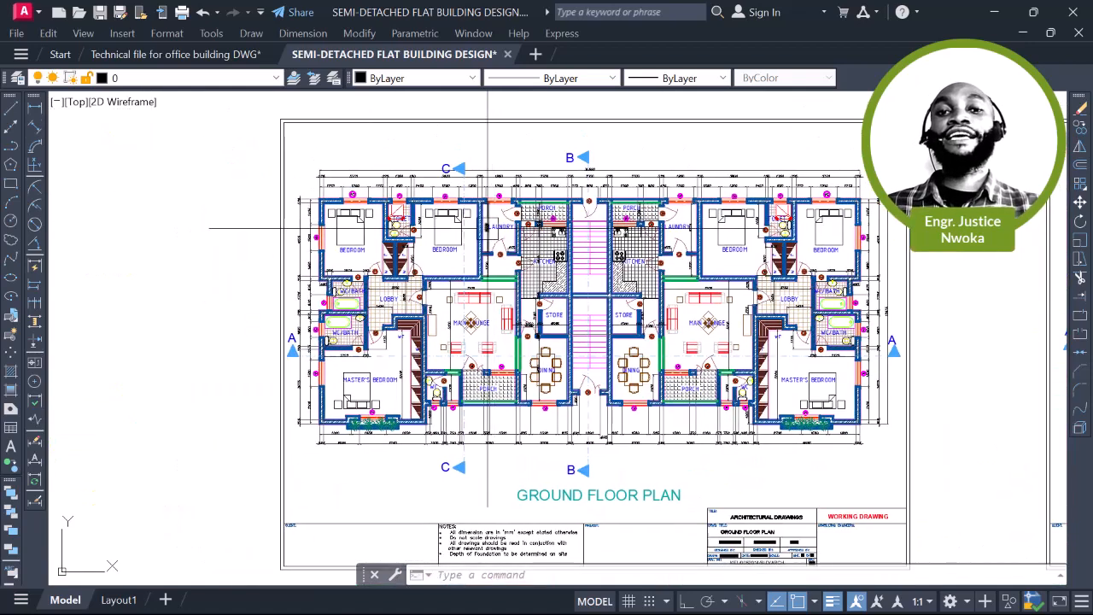
scroll(486, 227, up, 2)
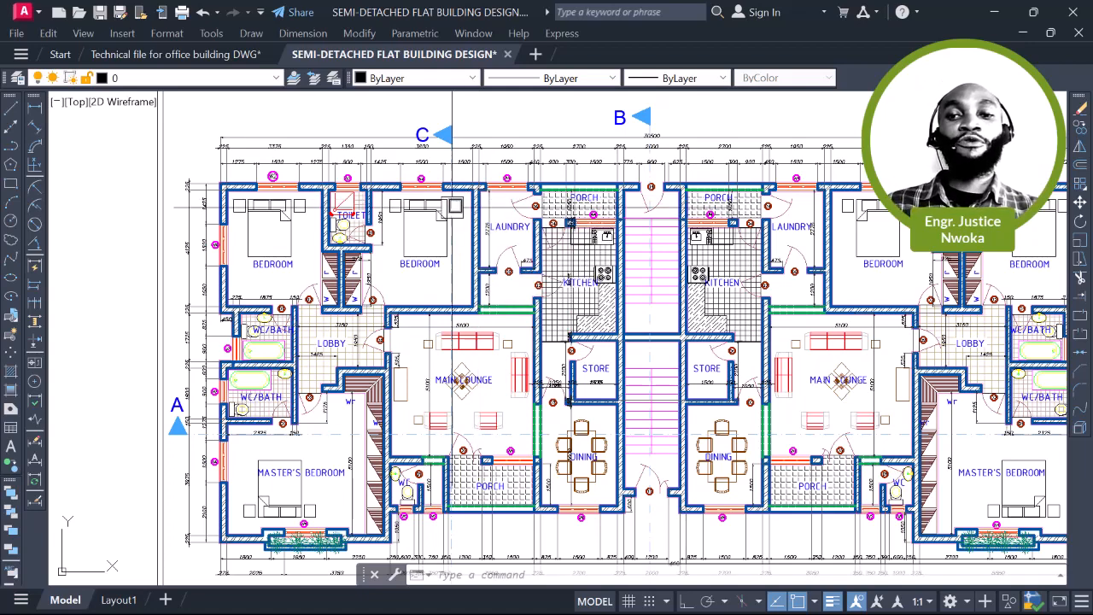
scroll(427, 182, down, 4)
middle_drag(525, 205, 477, 245)
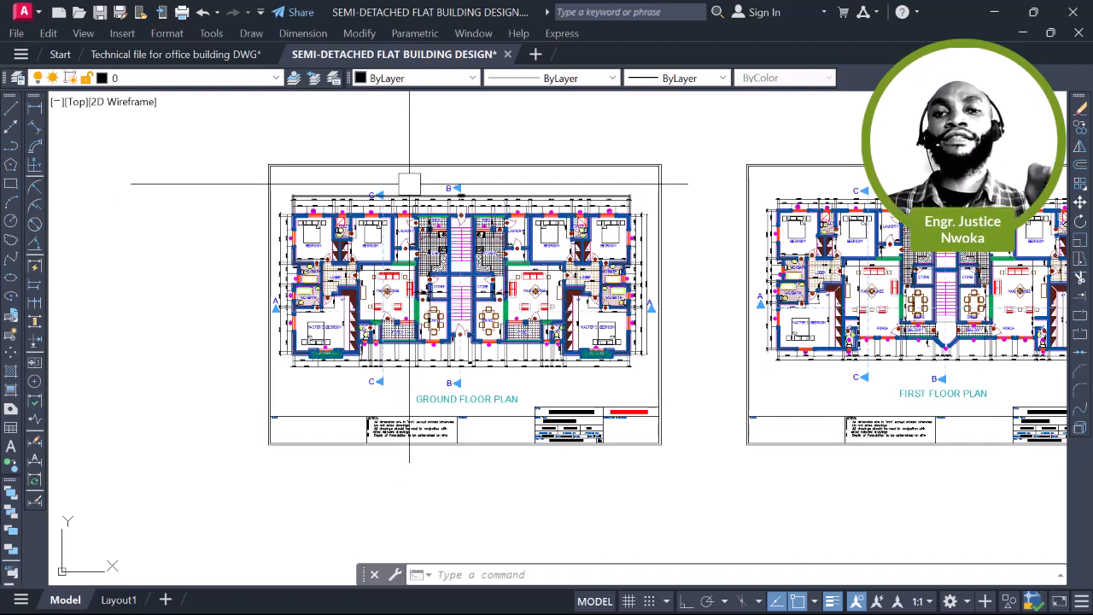
Examine the front elevation sheet, focusing on the roofs and the full facade of the building
scroll(407, 187, down, 2)
middle_drag(990, 246, 601, 258)
scroll(718, 242, up, 4)
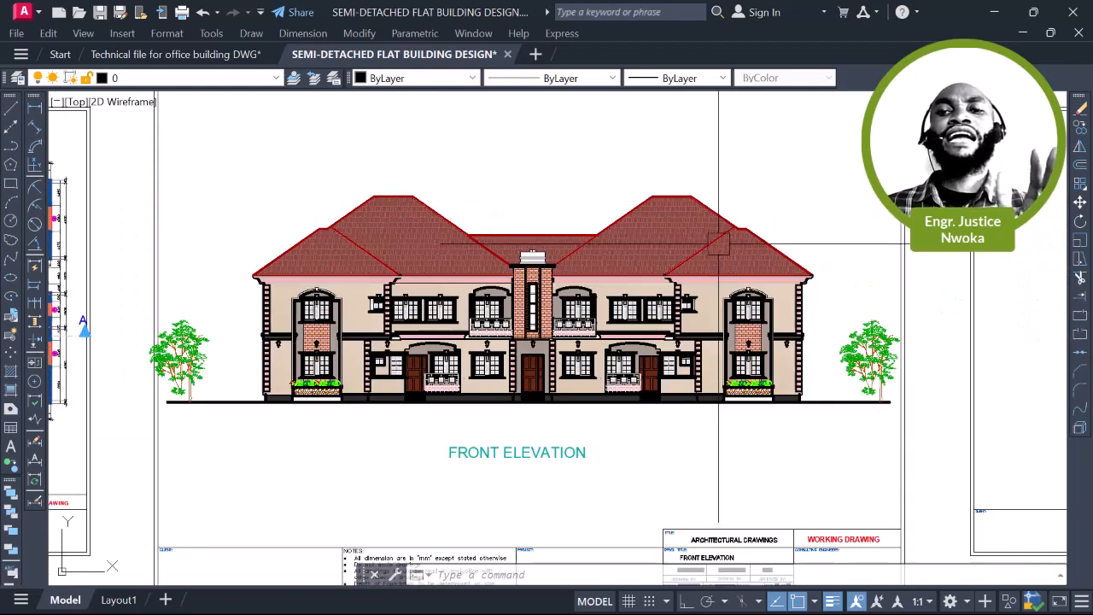
scroll(549, 122, up, 2)
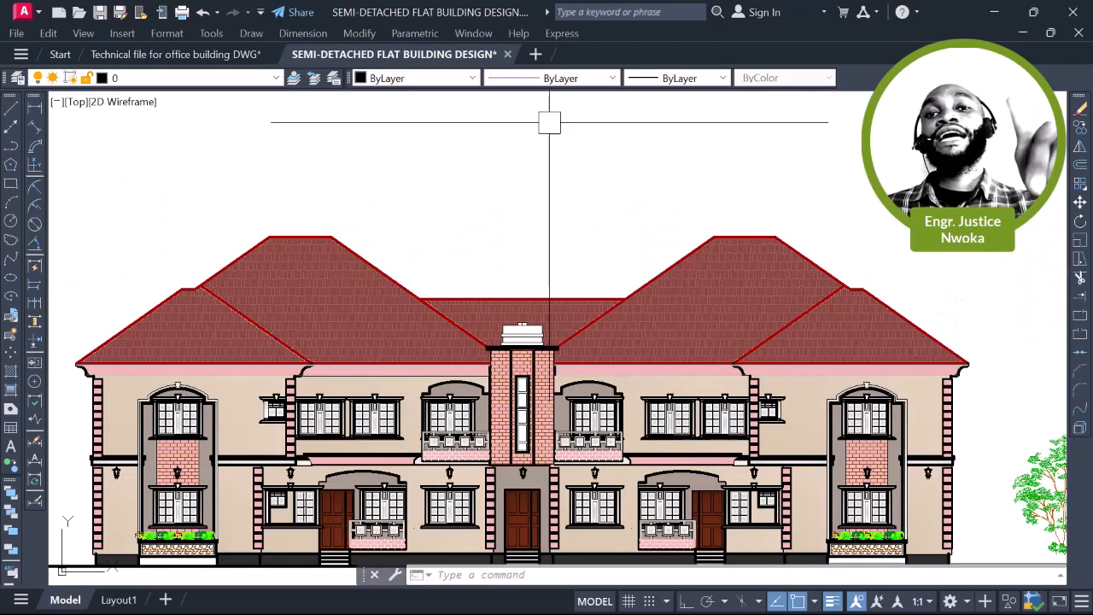
middle_drag(559, 161, 610, 106)
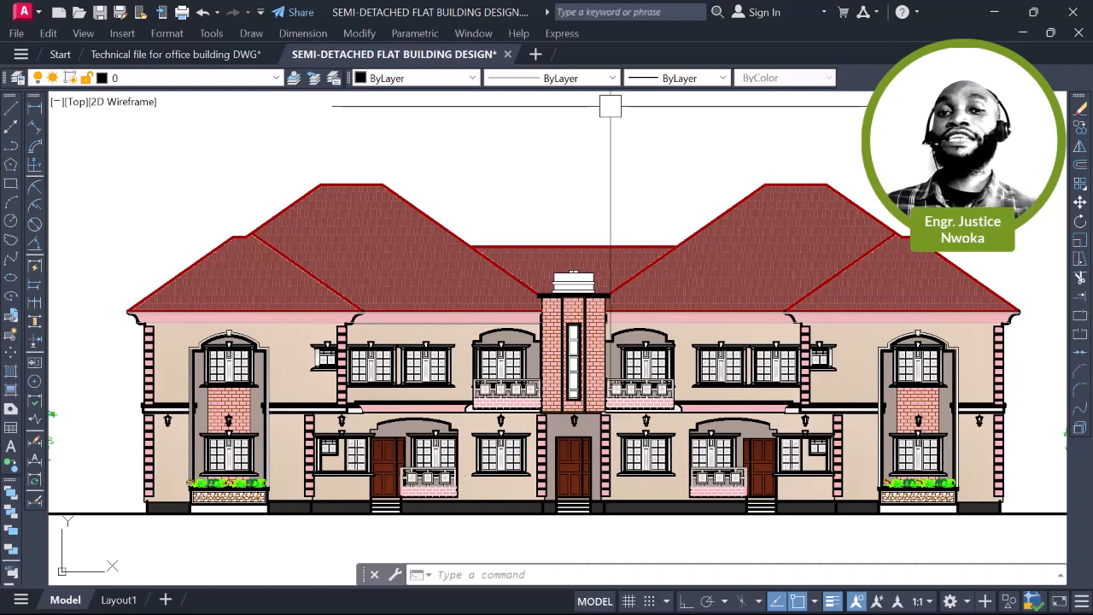
middle_drag(577, 162, 585, 136)
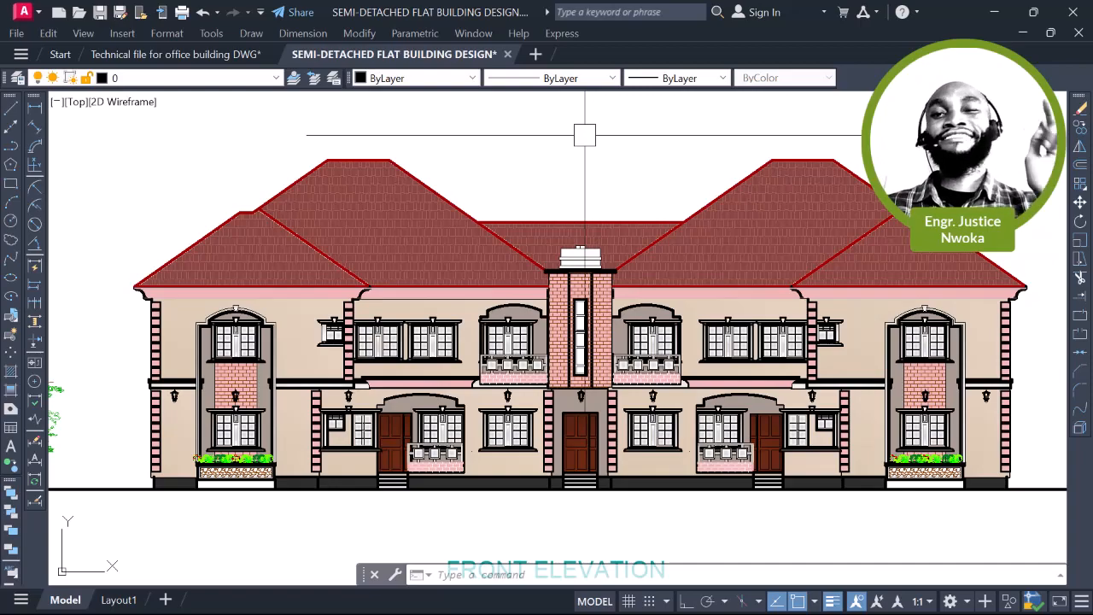
Return to the ground floor plan sheet and review the complete layout
scroll(582, 130, down, 3)
middle_drag(442, 214, 991, 253)
middle_drag(253, 205, 778, 201)
middle_drag(372, 209, 742, 216)
scroll(346, 136, up, 2)
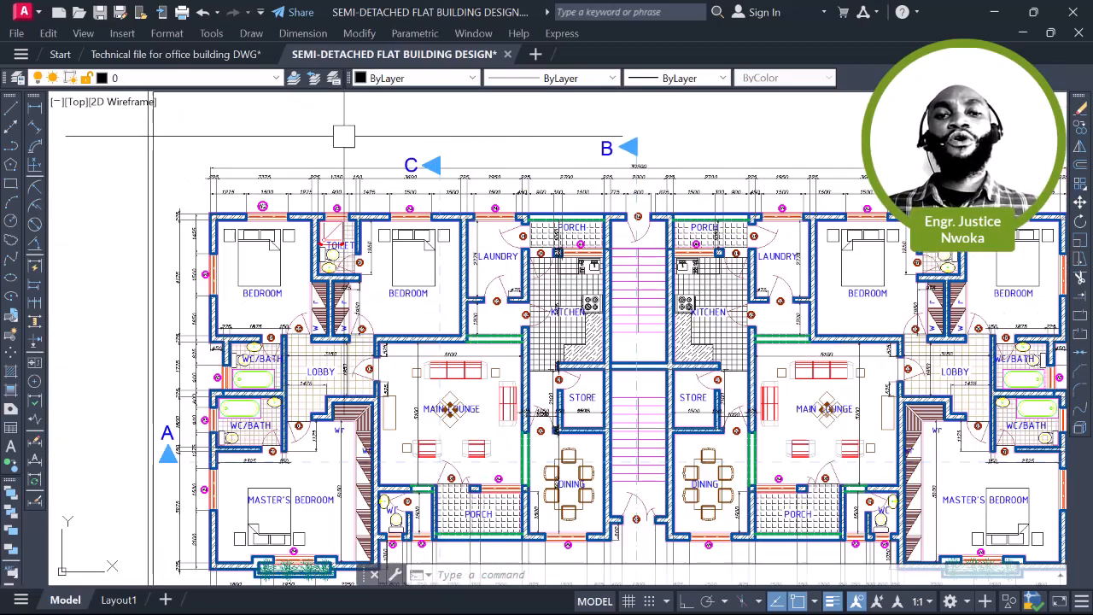
scroll(334, 120, down, 2)
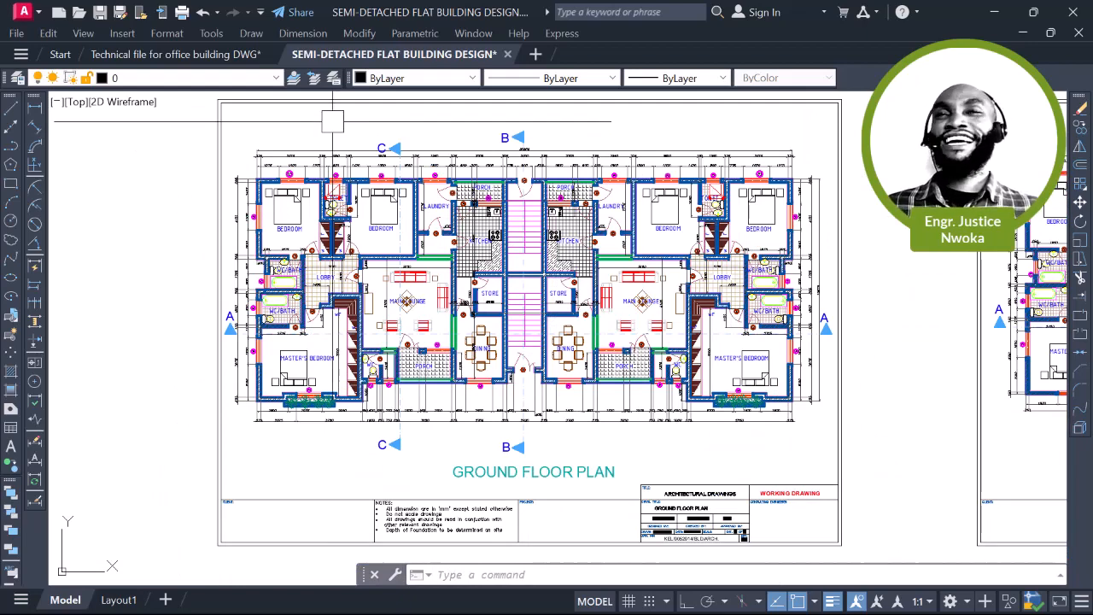
Copy the ground floor and first floor plans without their sheet frames to the empty space below the row of sheets
mouse_move(295, 155)
middle_down()
mouse_move(316, 154)
mouse_move(247, 152)
middle_up()
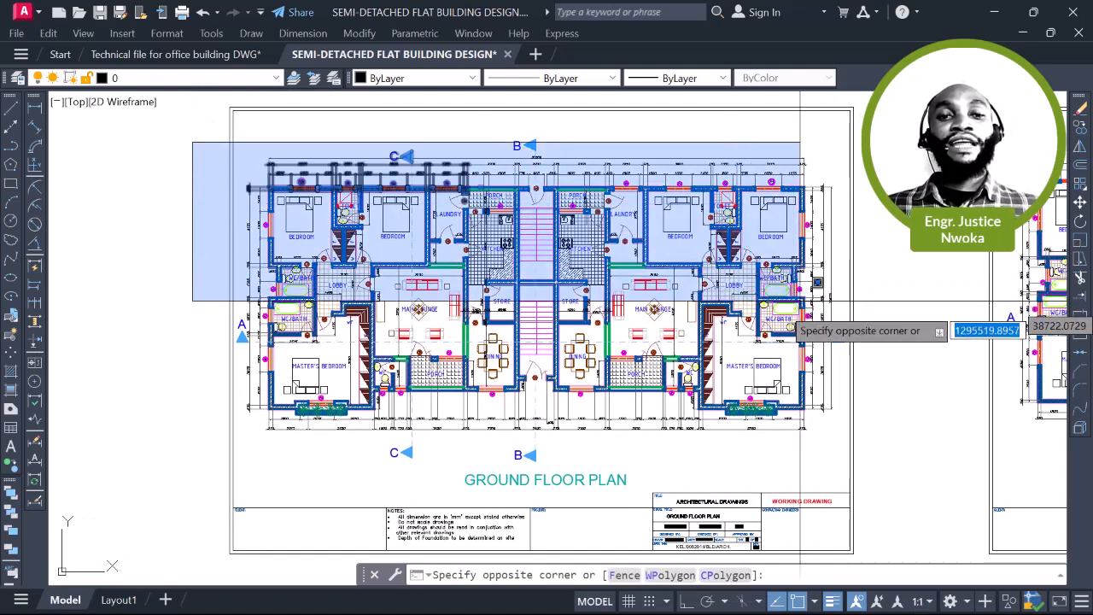
click(913, 461)
scroll(226, 279, down, 2)
mouse_move(600, 205)
middle_down()
mouse_move(541, 179)
mouse_move(370, 181)
middle_up()
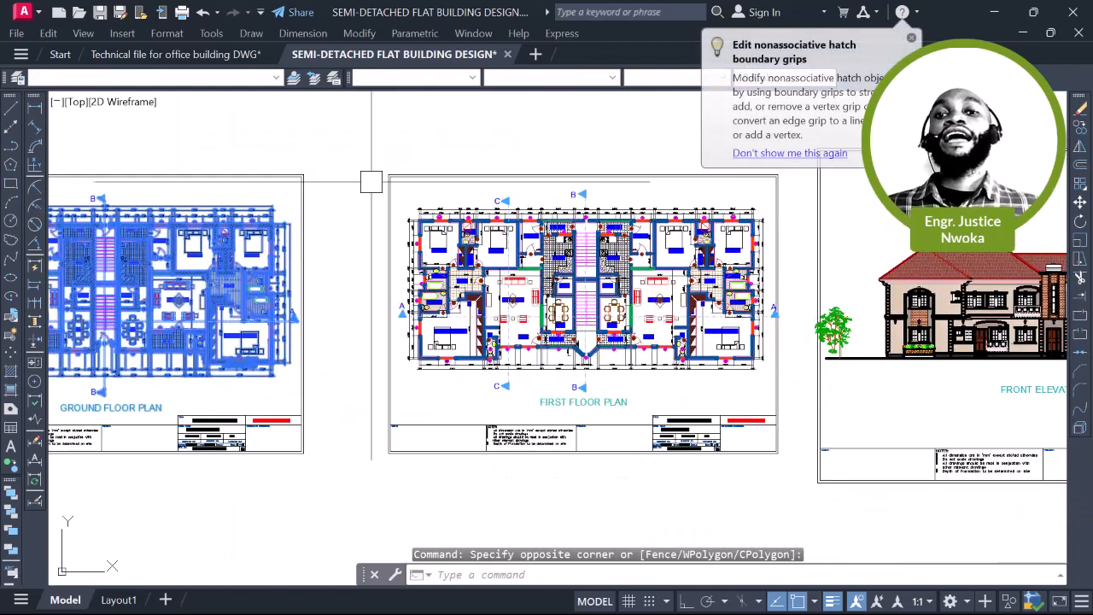
click(812, 411)
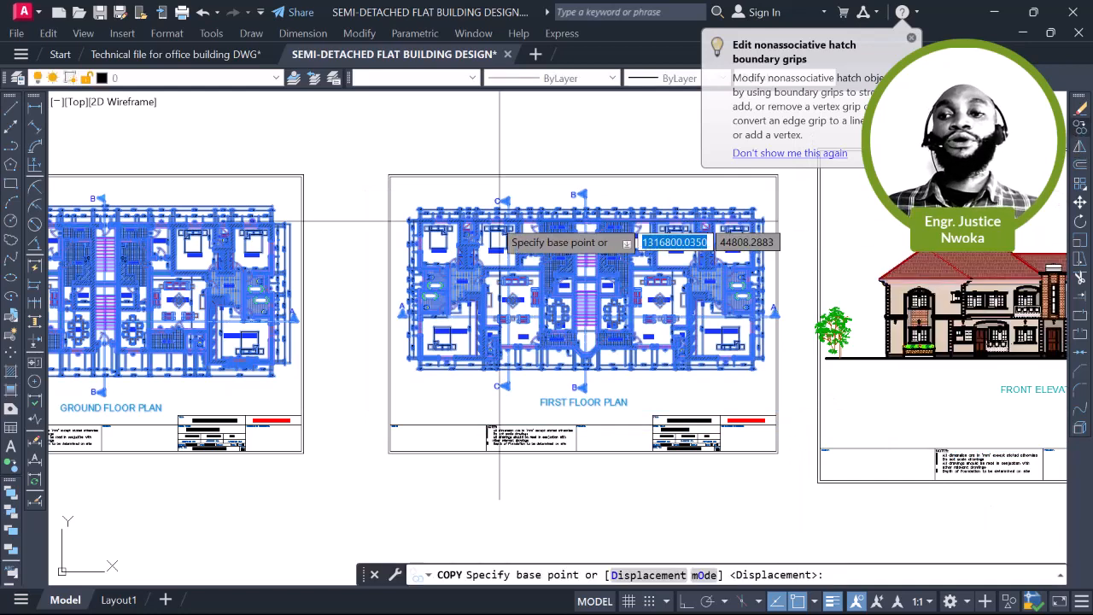
click(424, 209)
scroll(432, 209, down, 6)
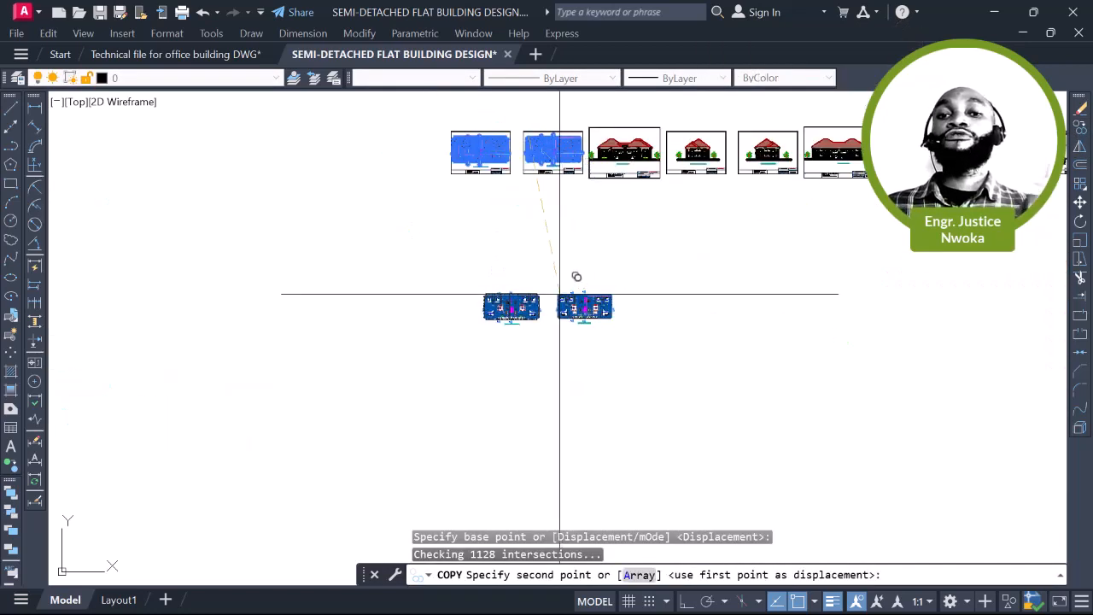
click(559, 273)
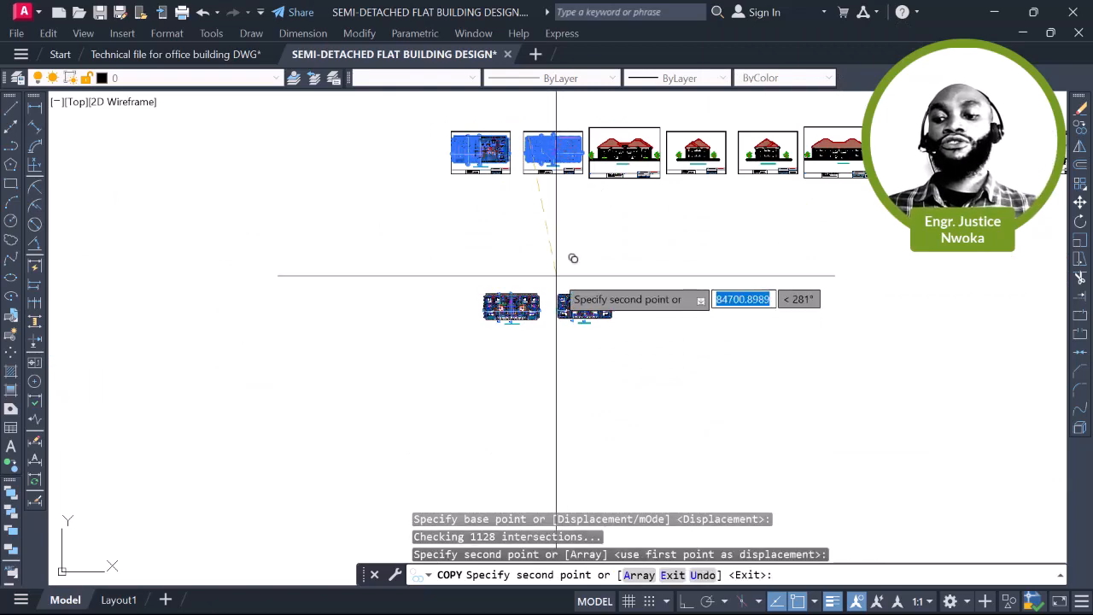
key(Escape)
Select the dimensions and section lines along the upper side of the copied ground floor plan, plus all similar objects in the drawing
scroll(510, 309, up, 6)
scroll(510, 309, up, 5)
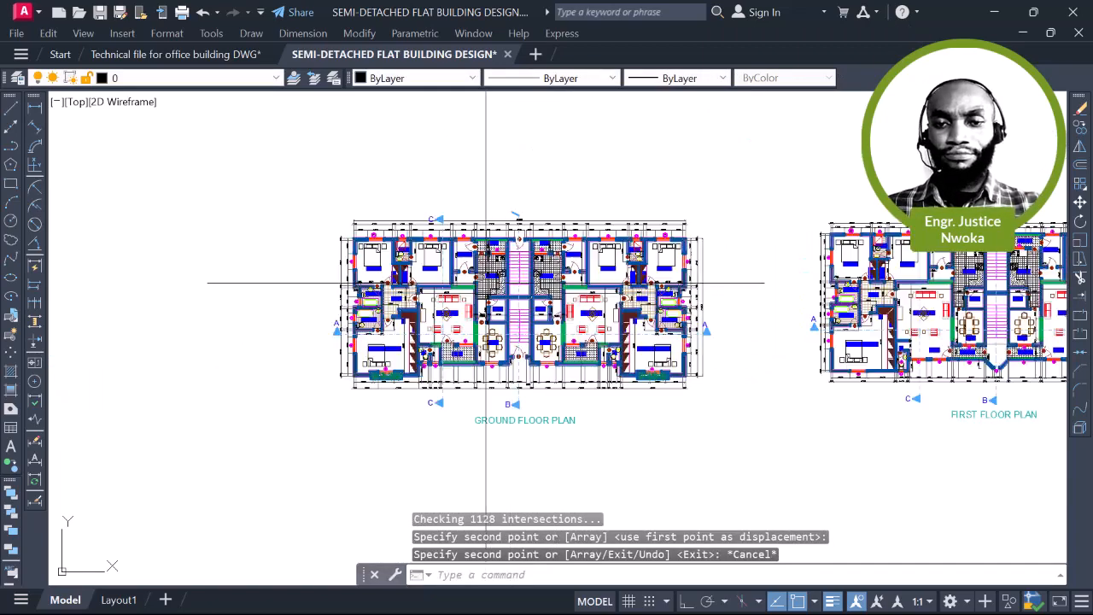
middle_drag(446, 184, 469, 189)
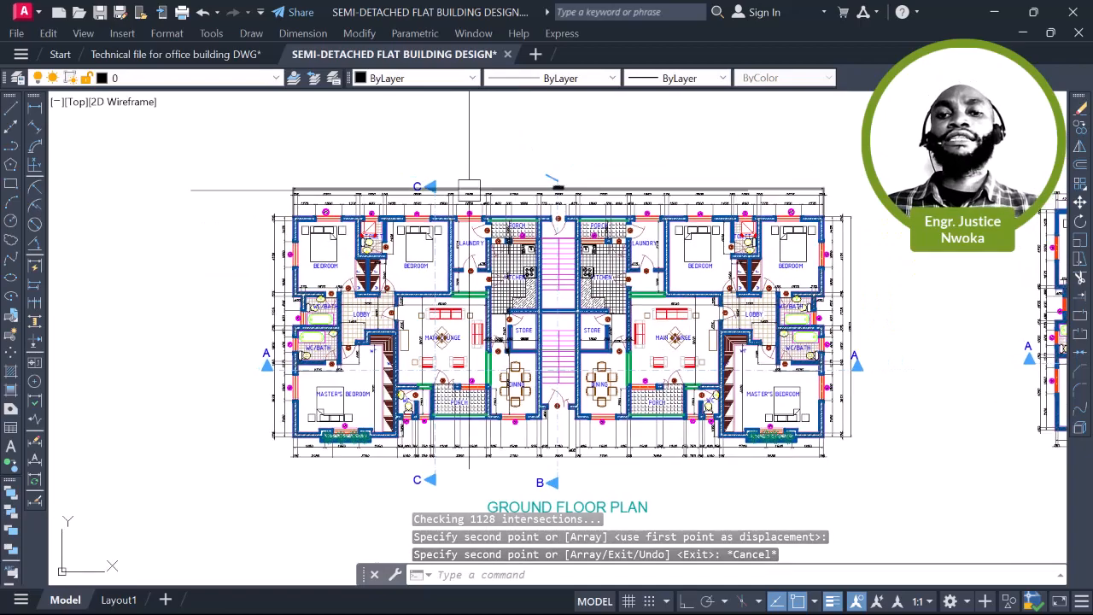
scroll(447, 176, up, 3)
scroll(447, 176, down, 3)
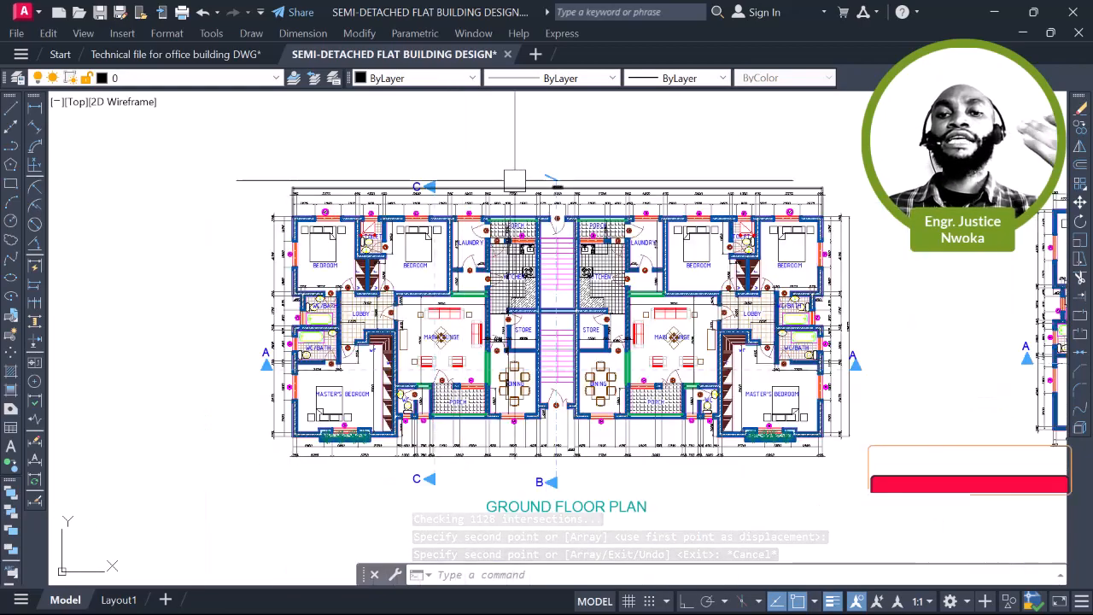
scroll(839, 161, up, 2)
middle_drag(805, 168, 938, 183)
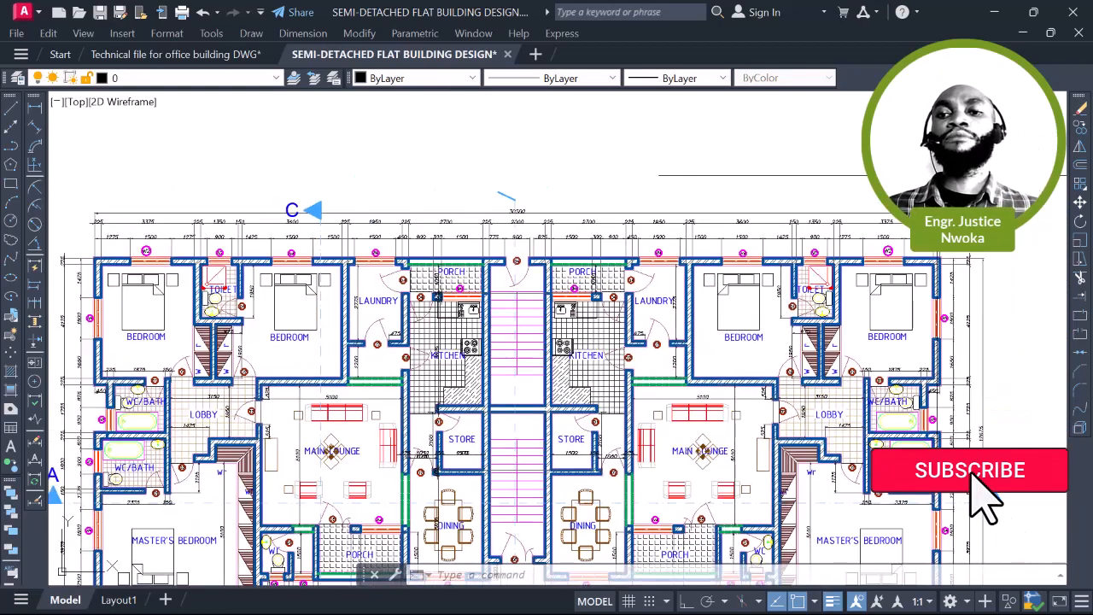
scroll(807, 183, down, 2)
click(893, 162)
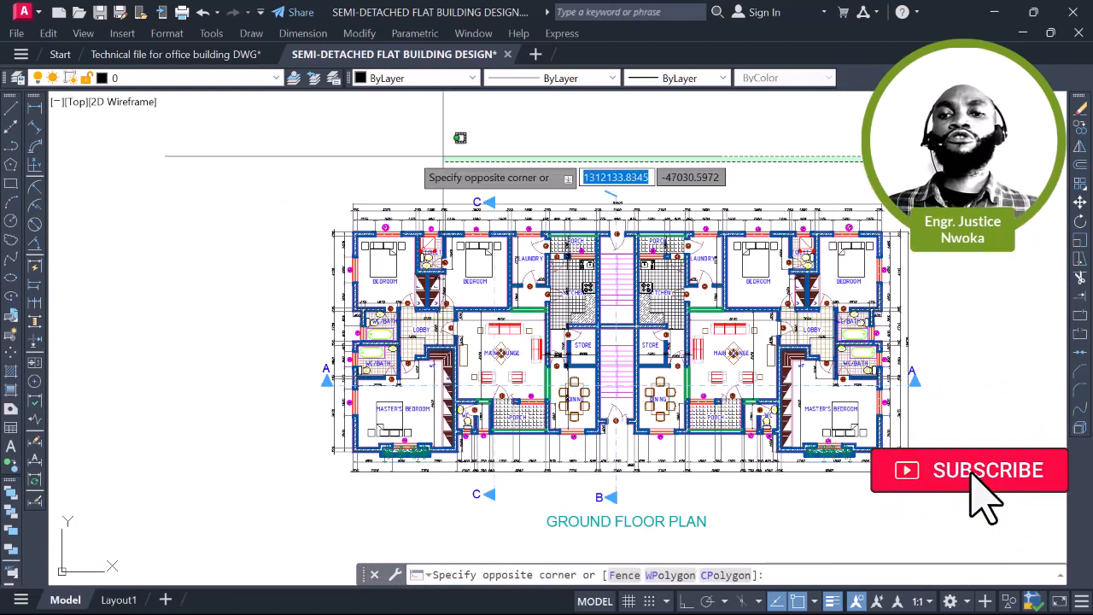
click(273, 215)
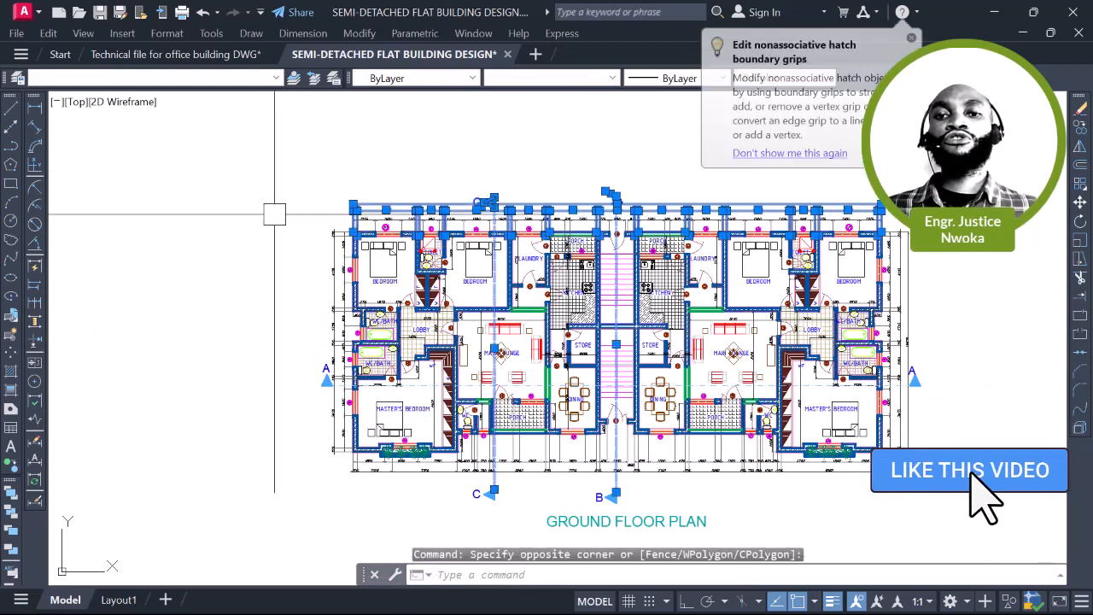
right_click(300, 178)
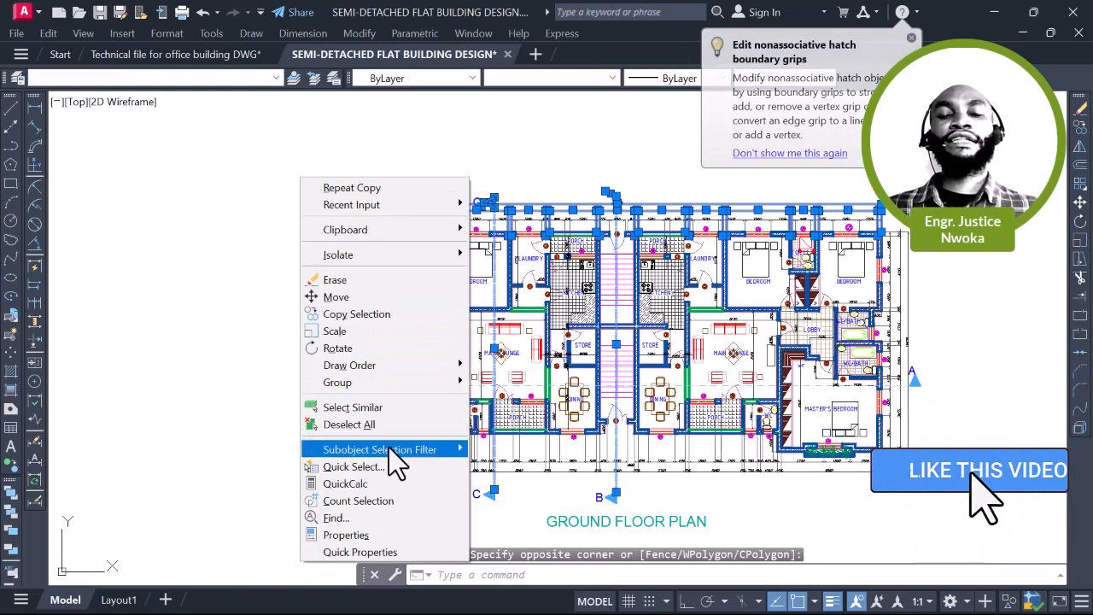
click(376, 409)
Exclude the row of original sheets from the selection and erase the selected dimensions and section lines from the two copied plans
scroll(294, 406, down, 5)
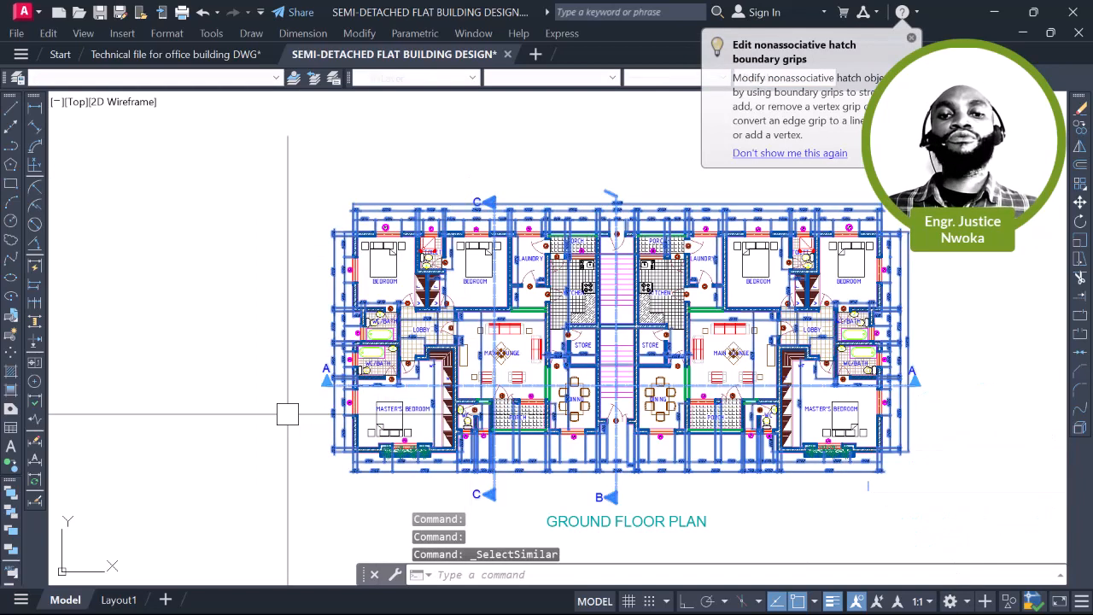
middle_drag(365, 334, 364, 471)
scroll(355, 393, down, 2)
mouse_move(351, 369)
middle_down()
mouse_move(352, 380)
mouse_move(303, 391)
middle_up()
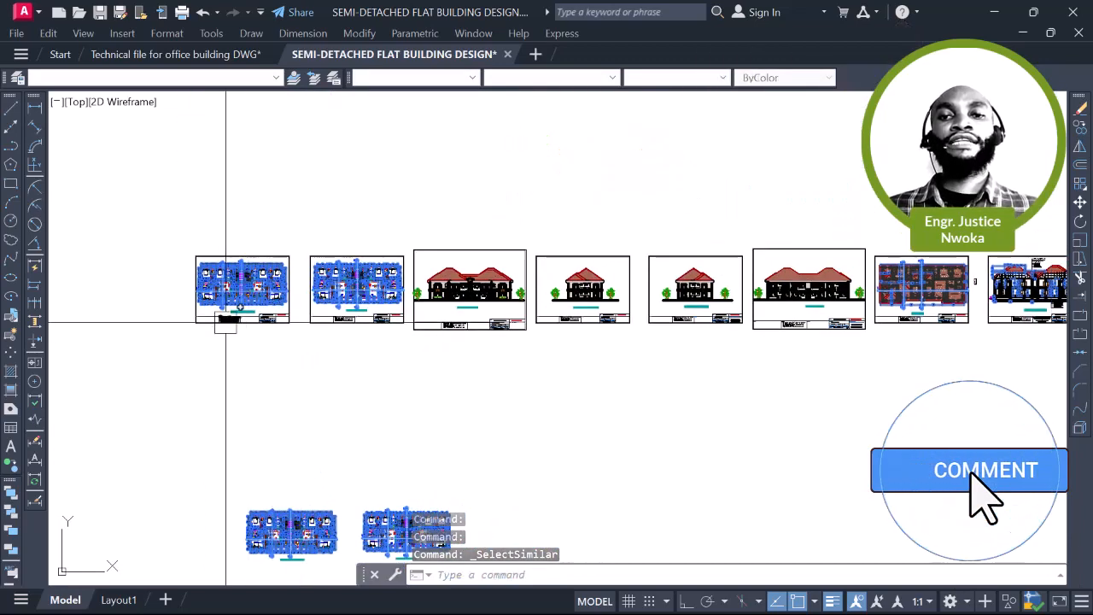
scroll(160, 309, down, 2)
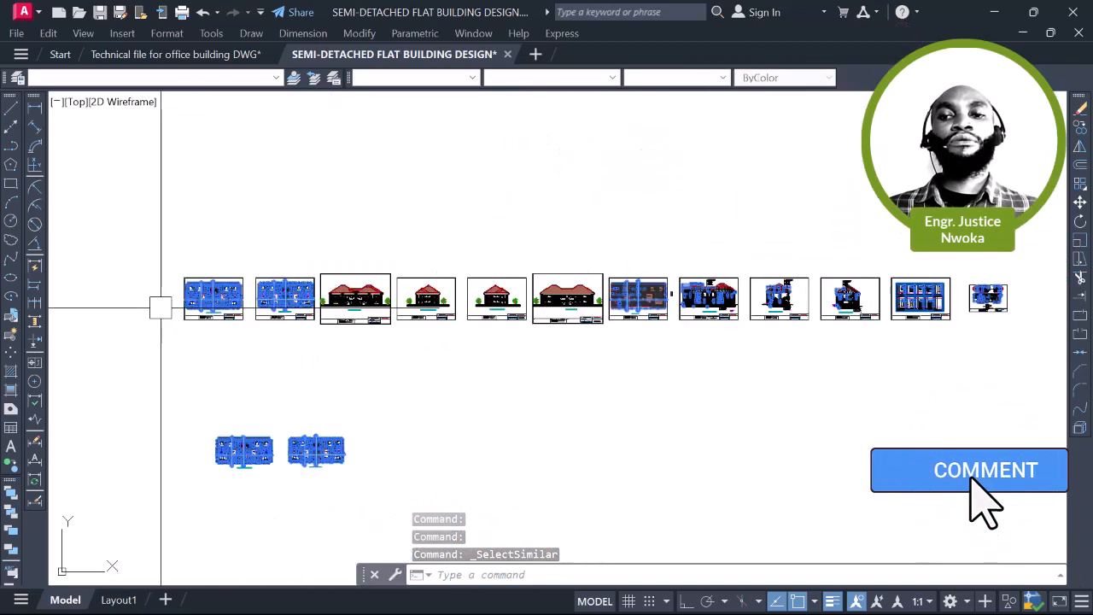
click(144, 201)
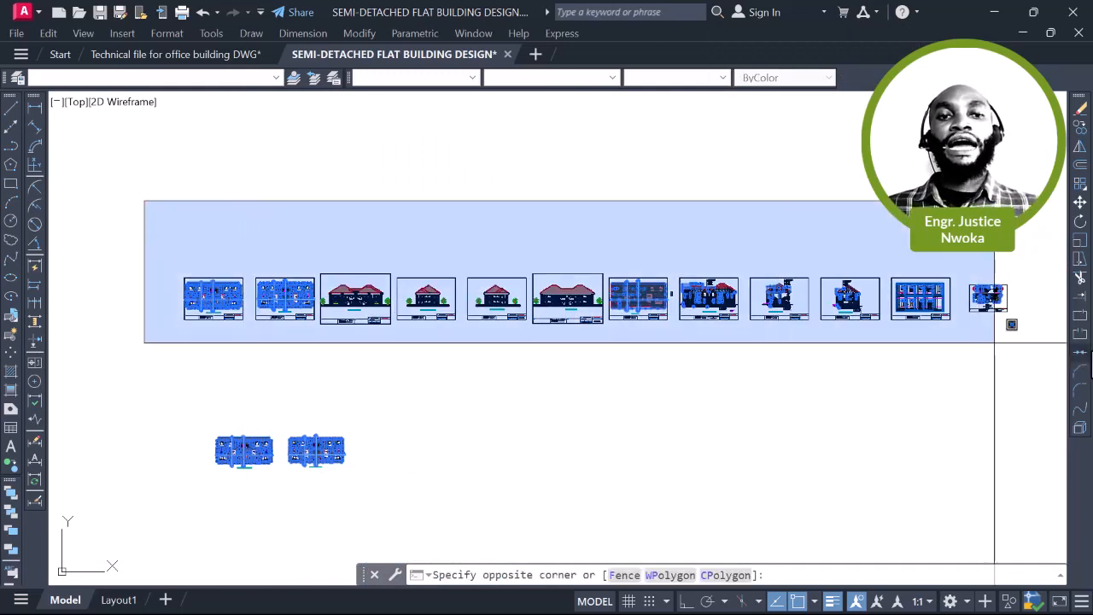
click(1028, 359)
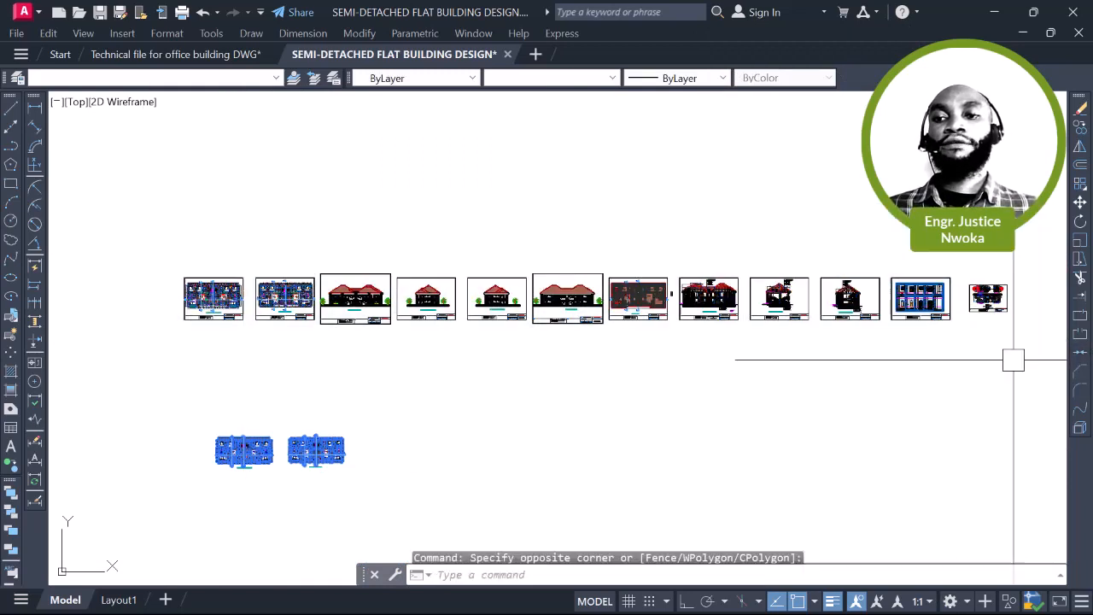
scroll(220, 493, up, 4)
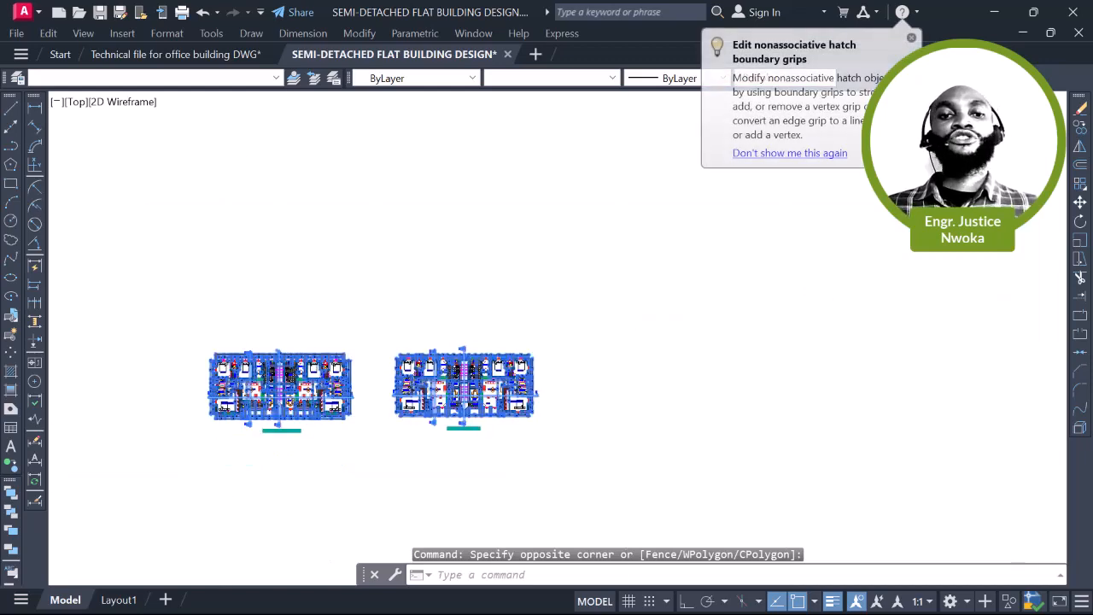
scroll(248, 393, up, 5)
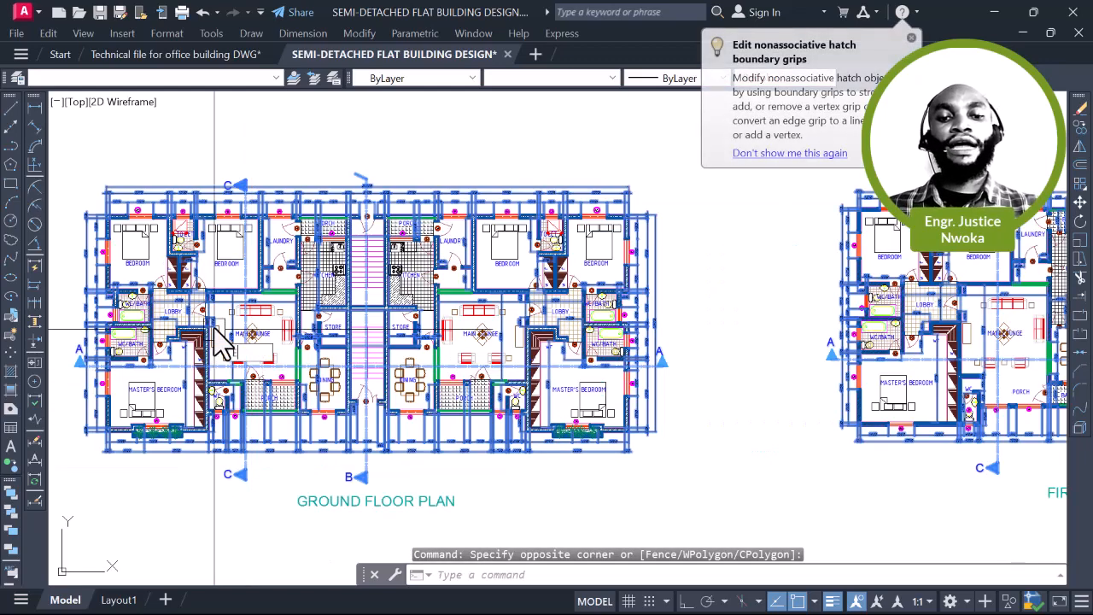
text(E)
key(Return)
Erase the leftover section A arrow markers on both sides of the copied ground floor plan
scroll(222, 350, up, 5)
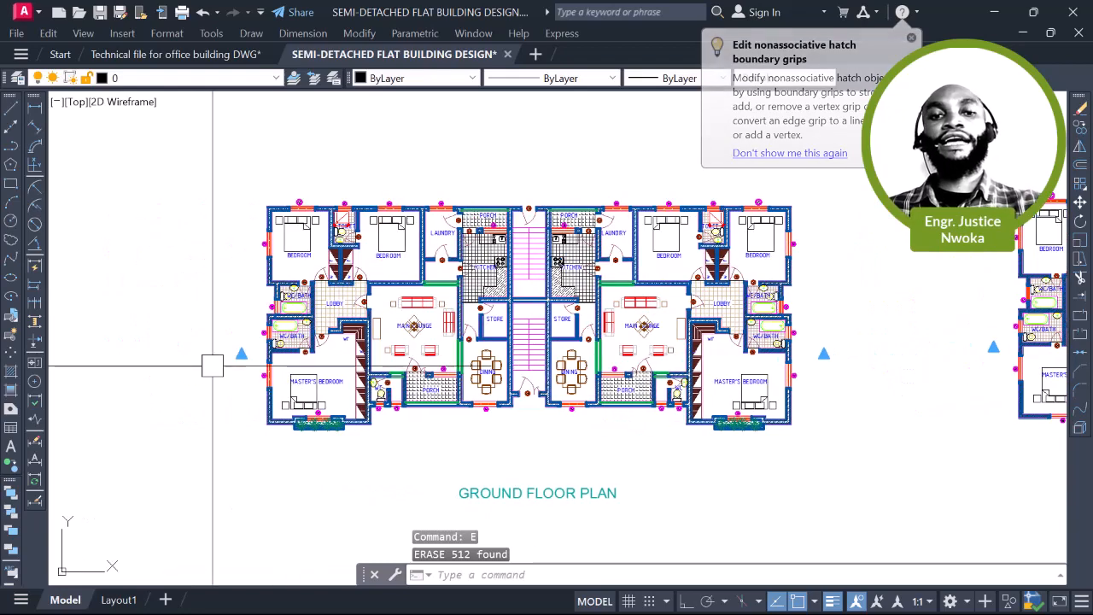
click(265, 283)
click(205, 389)
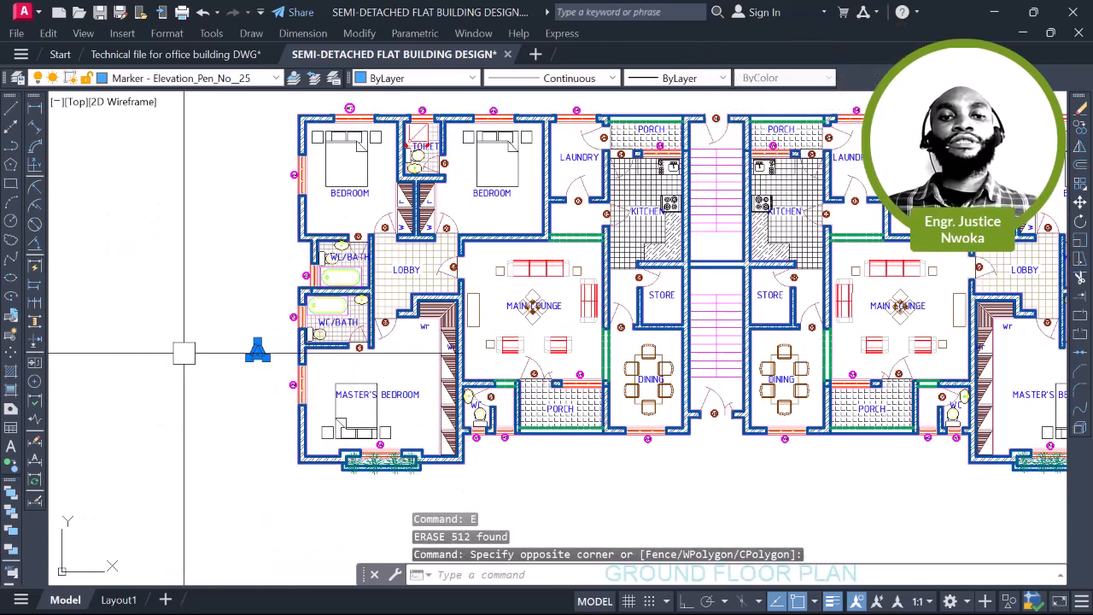
scroll(442, 318, down, 4)
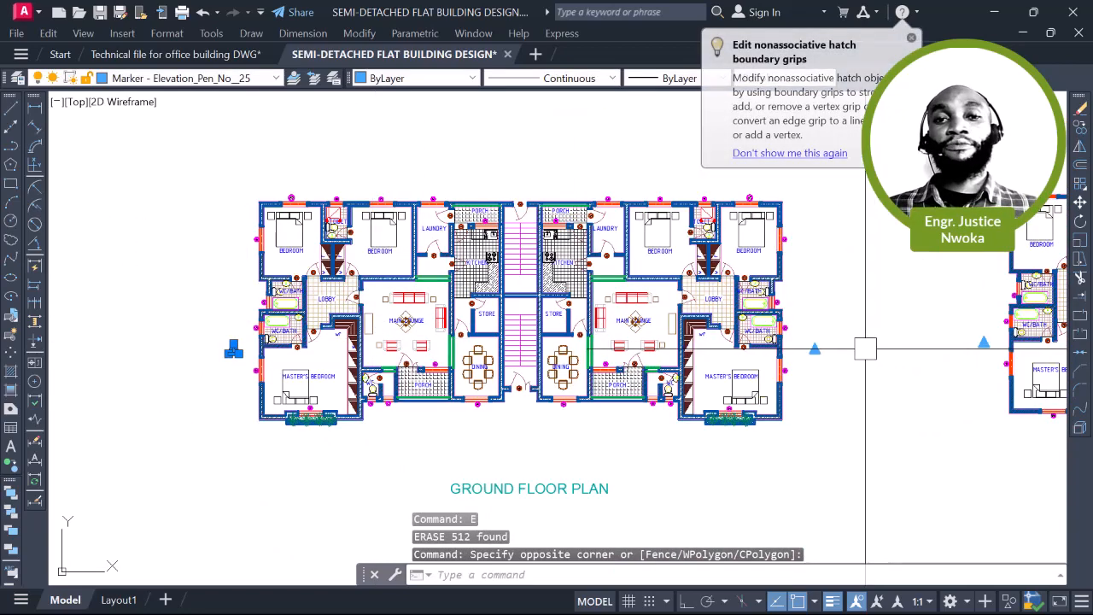
scroll(865, 348, up, 4)
click(780, 356)
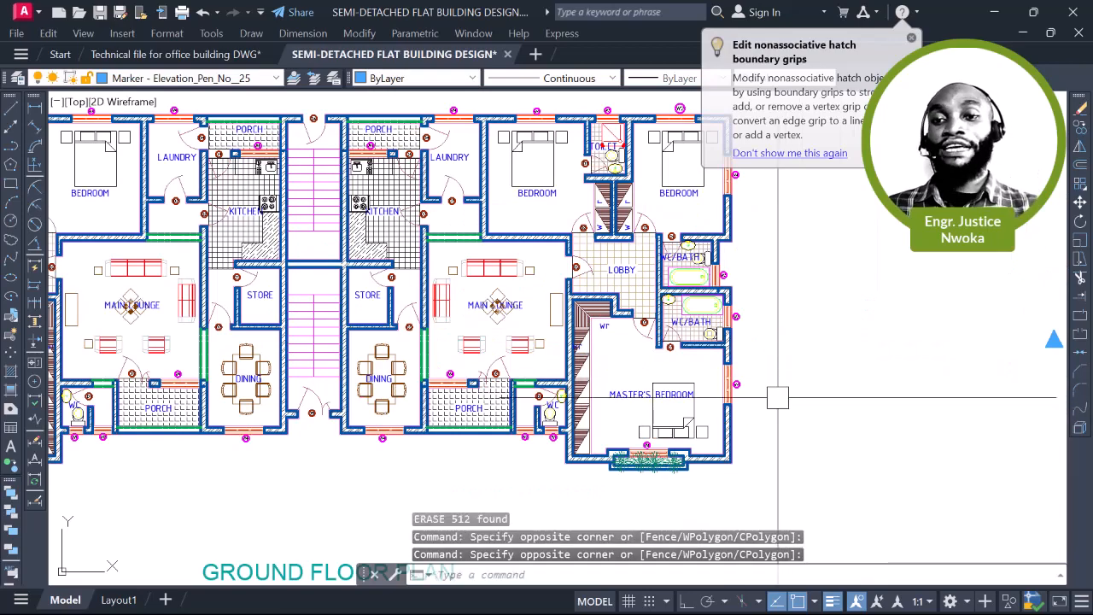
key(Delete)
Erase the floor tile hatch from the left flat's lobby in the copied ground floor plan
middle_drag(505, 356, 607, 337)
middle_drag(503, 324, 644, 336)
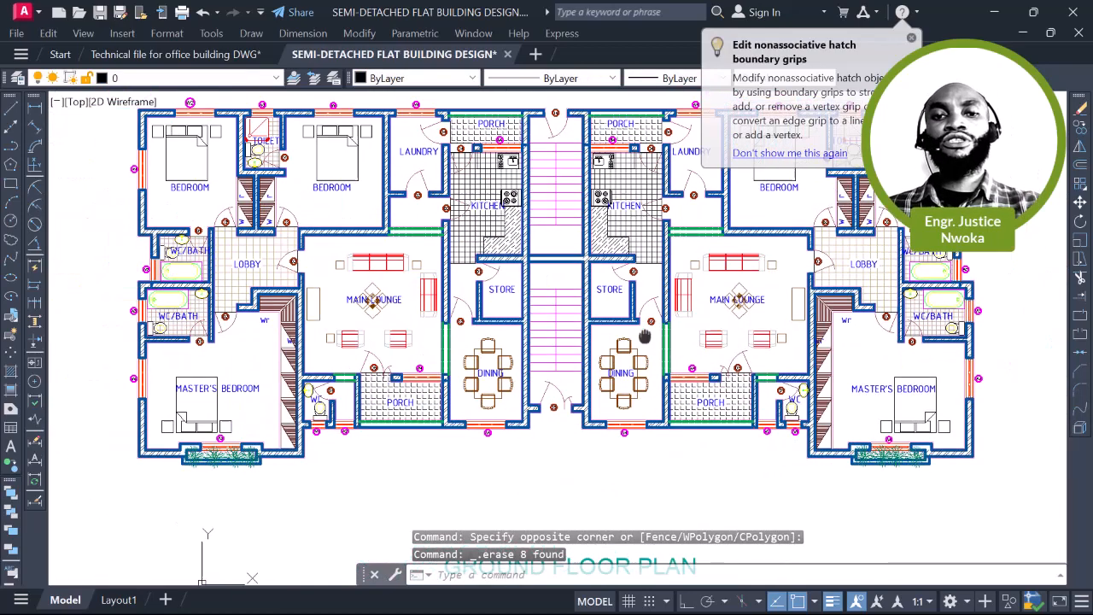
scroll(467, 228, up, 5)
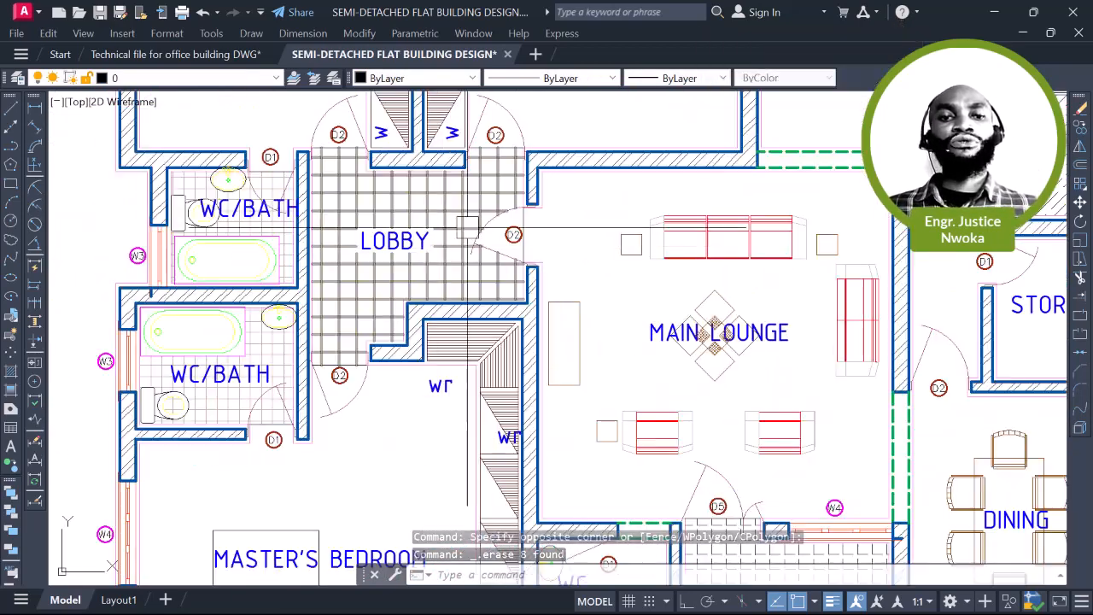
click(467, 228)
key(Delete)
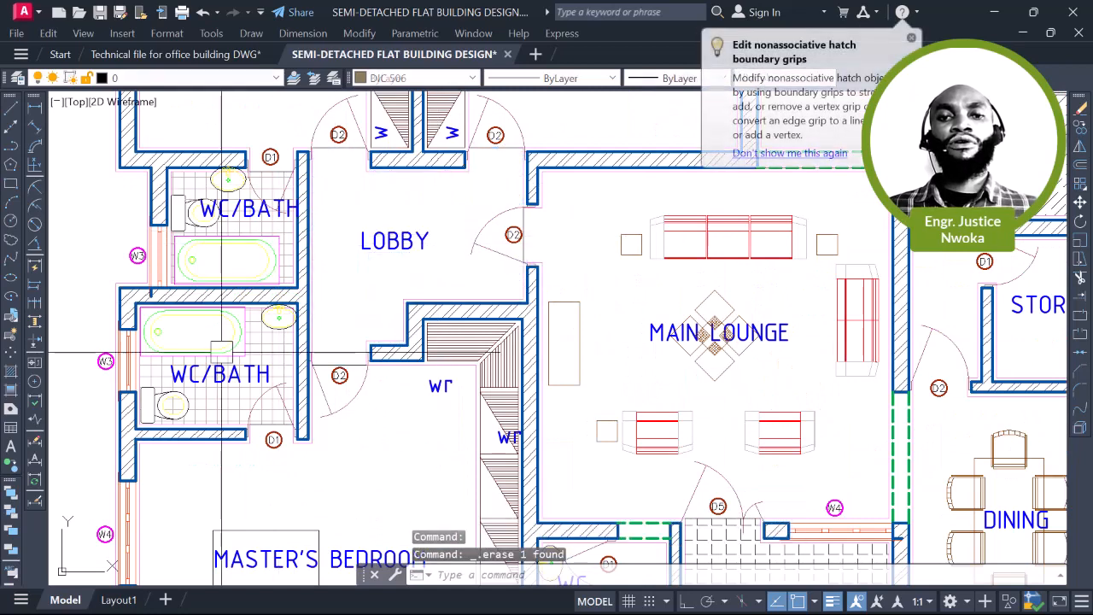
Erase the floor tile hatches and bathtubs from the left flat's two WC/BATH rooms
click(243, 340)
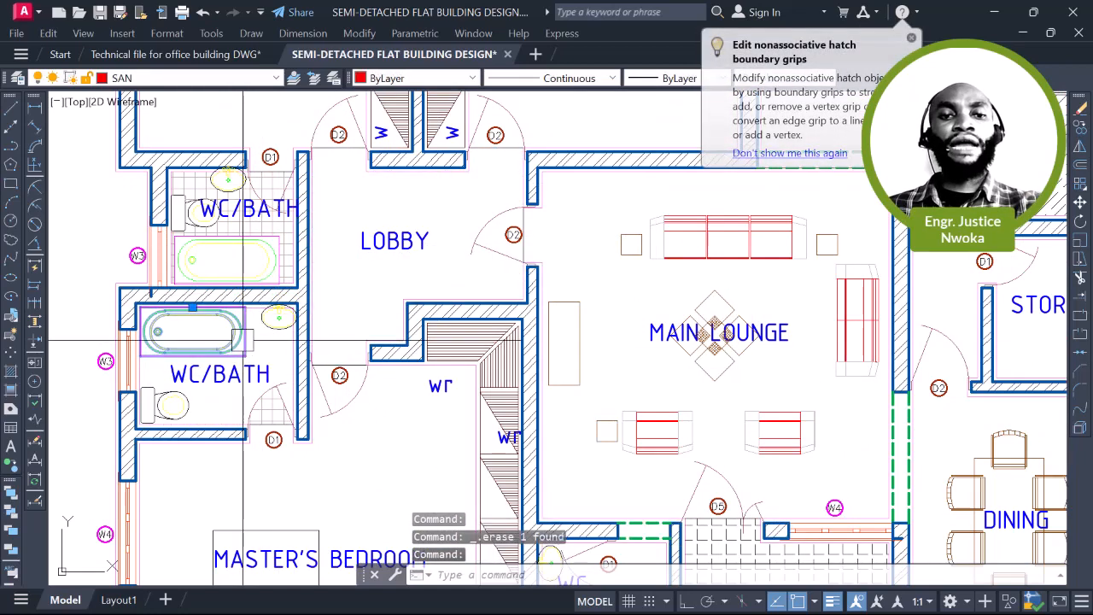
key(Delete)
click(265, 254)
key(Delete)
click(247, 234)
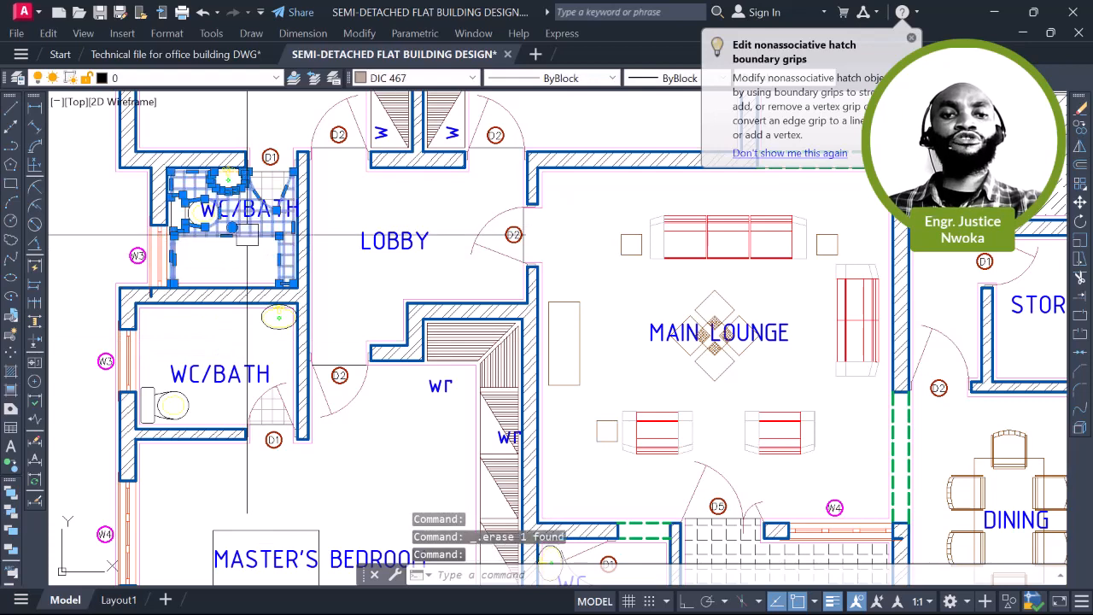
key(Delete)
Erase the remaining toilets and washbasins from the left flat's two WC/BATH rooms
click(215, 232)
key(Delete)
click(229, 190)
key(Delete)
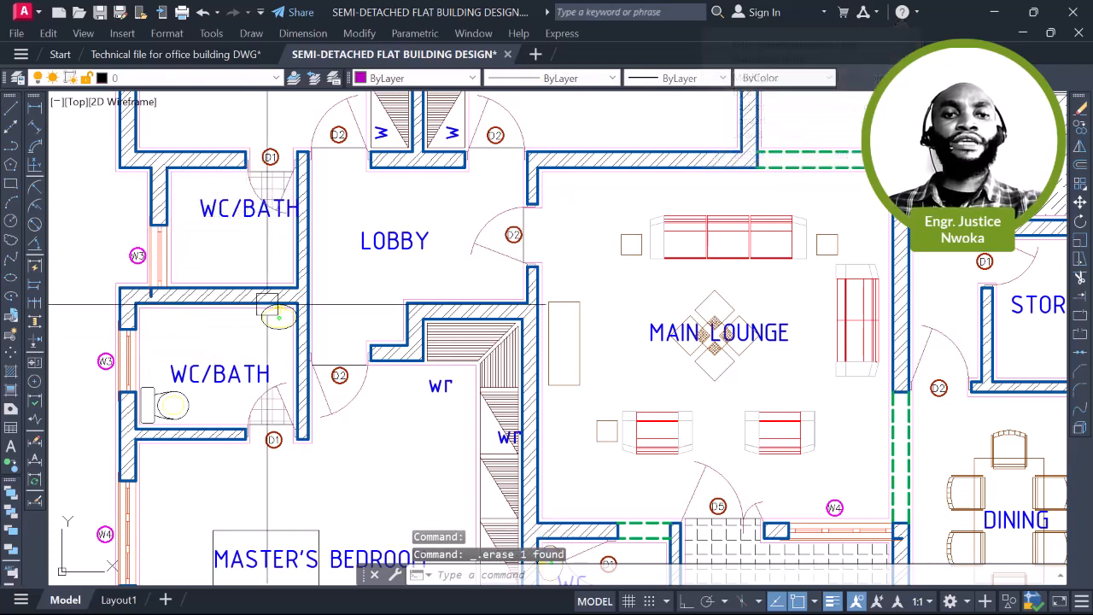
click(171, 405)
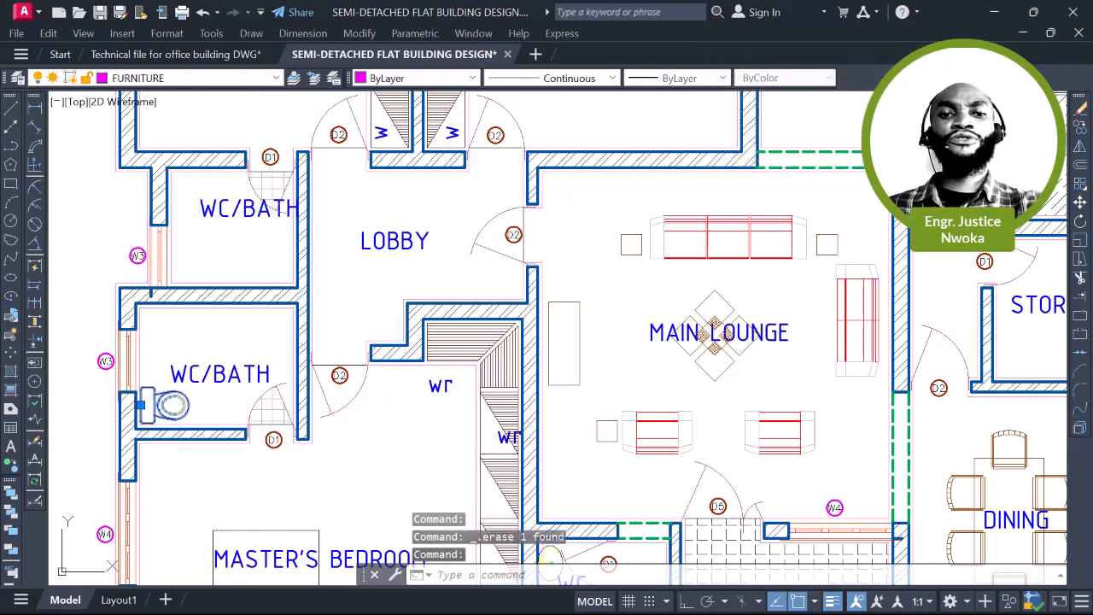
key(Delete)
click(460, 357)
Erase the three-seater sofa, the side table beside it and part of the side sofa in the left flat's main lounge
scroll(433, 308, down, 3)
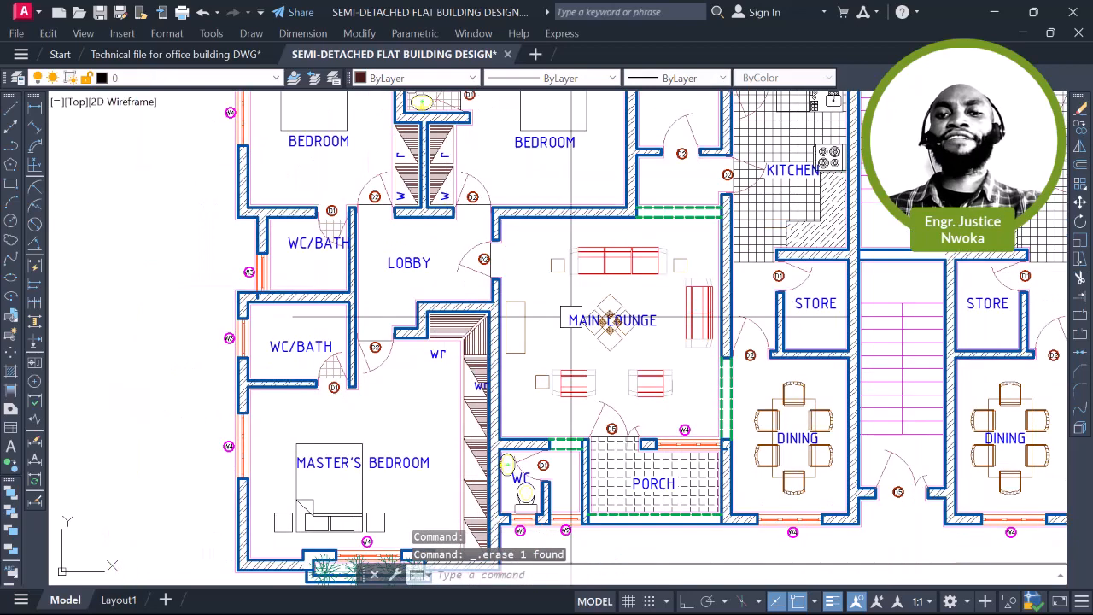
click(614, 258)
key(Delete)
click(681, 266)
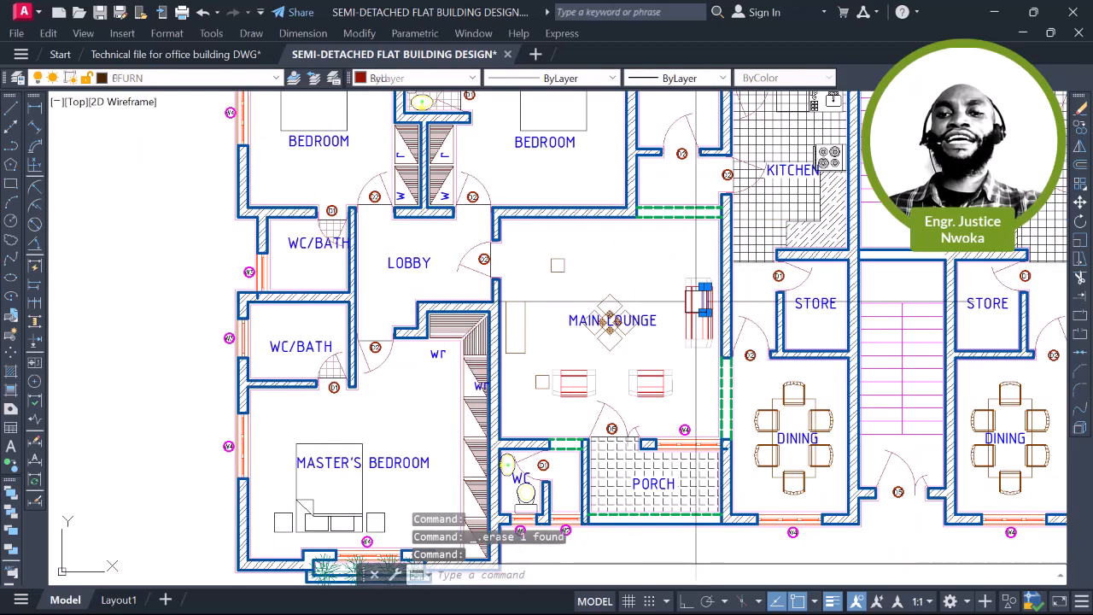
key(Delete)
click(669, 267)
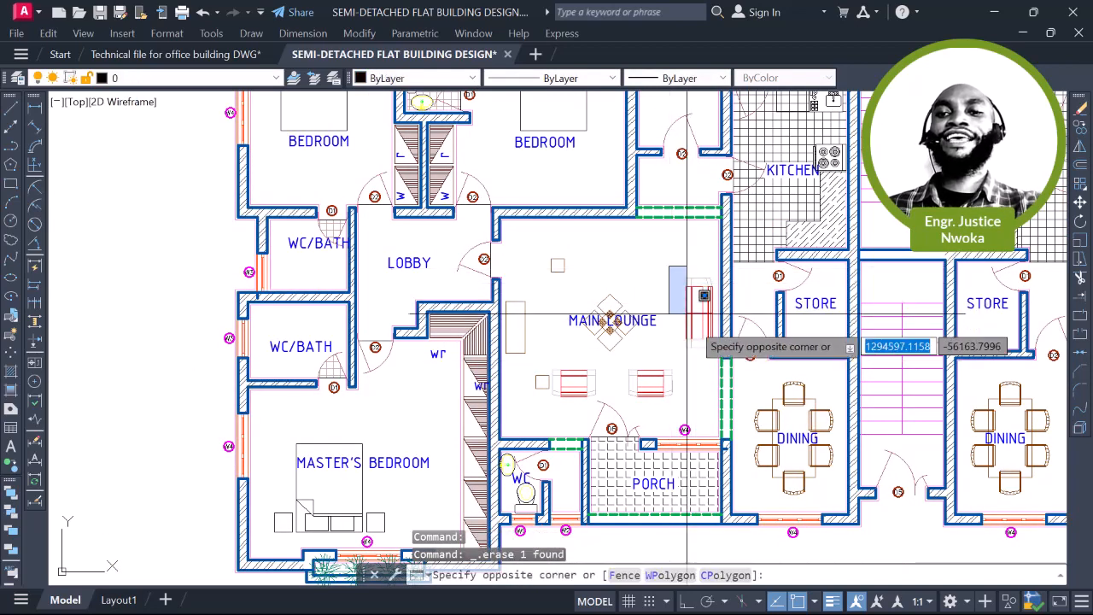
click(721, 355)
right_click(630, 247)
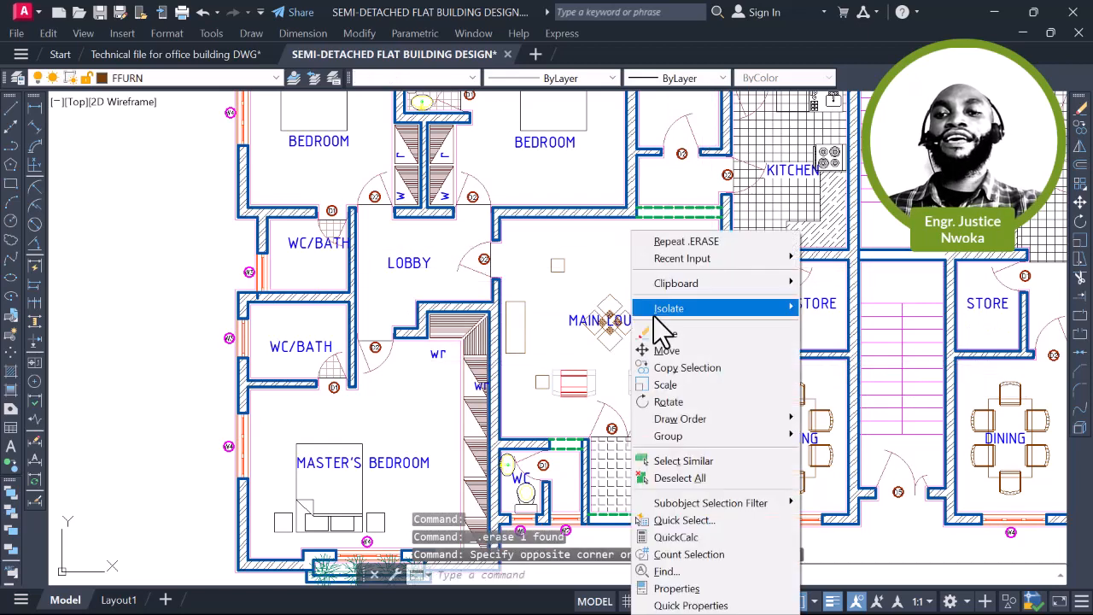
click(679, 461)
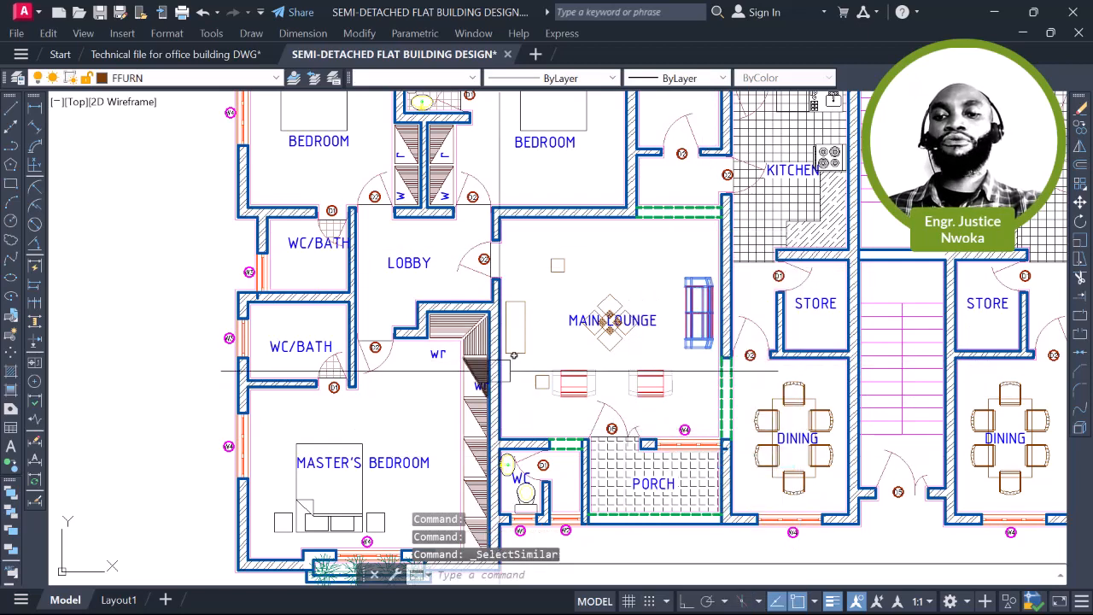
scroll(543, 333, down, 4)
scroll(587, 320, up, 5)
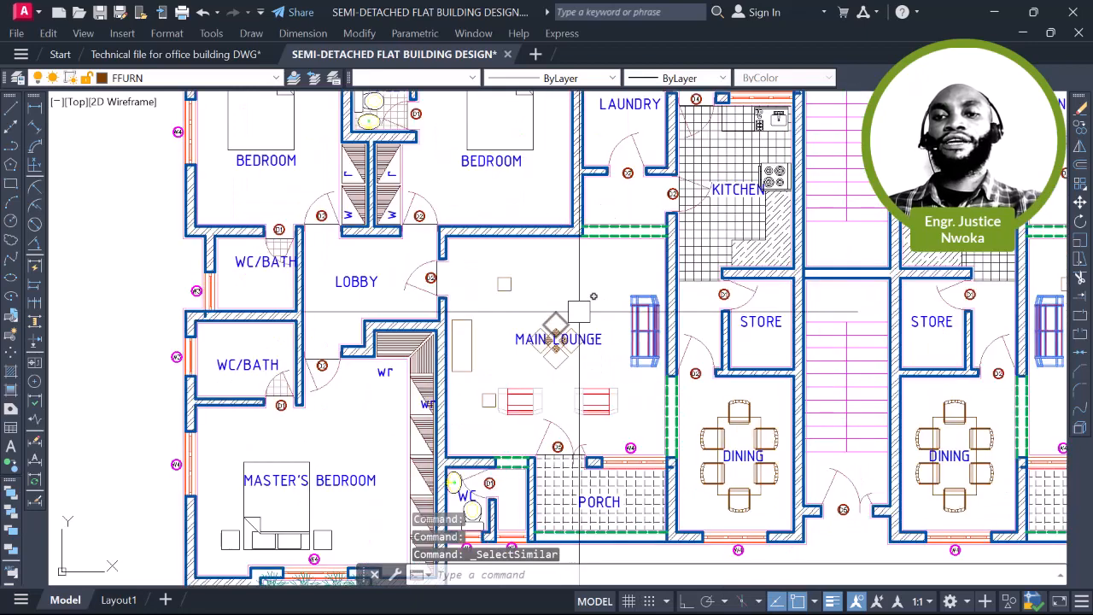
key(Escape)
Erase the remaining linework of the side sofa along the left main lounge's right wall
scroll(662, 290, up, 3)
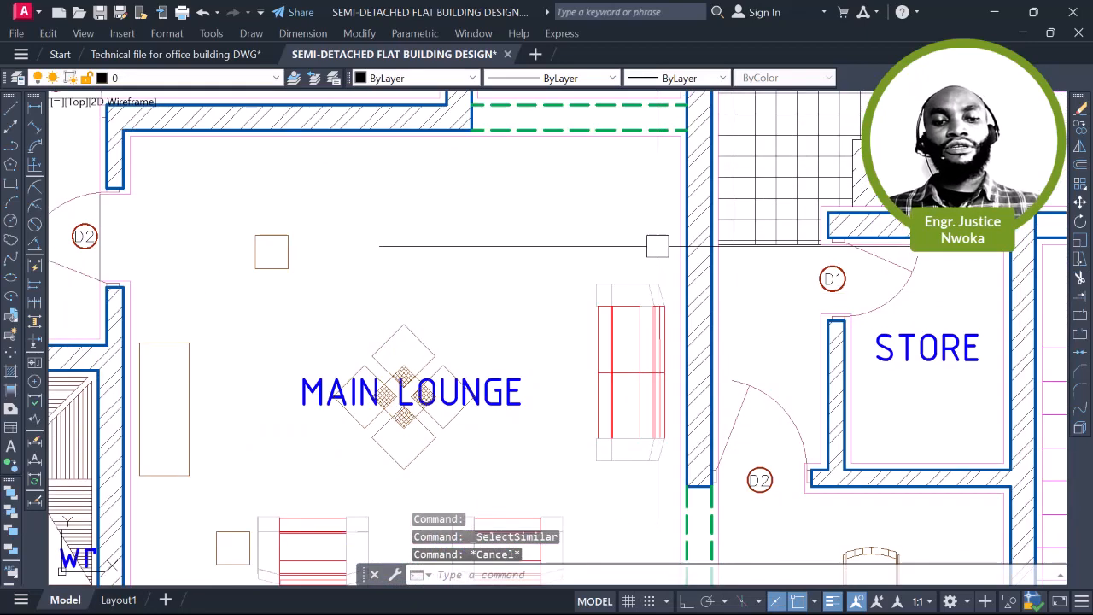
click(662, 246)
click(597, 384)
key(Delete)
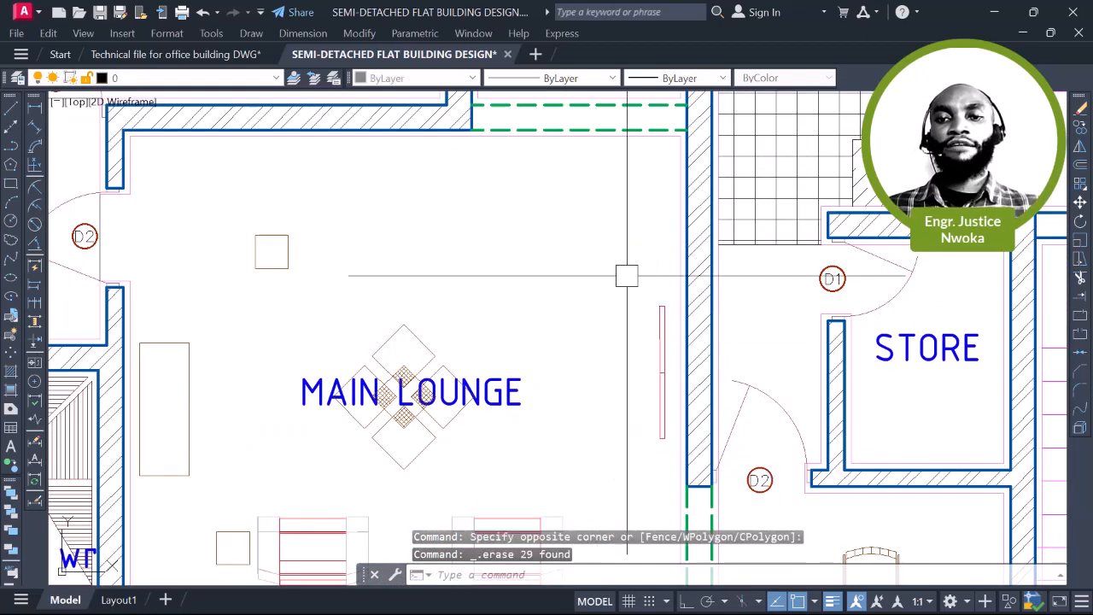
Erase the centre table and the two armchairs from the left flat's main lounge
scroll(627, 276, down, 2)
click(366, 251)
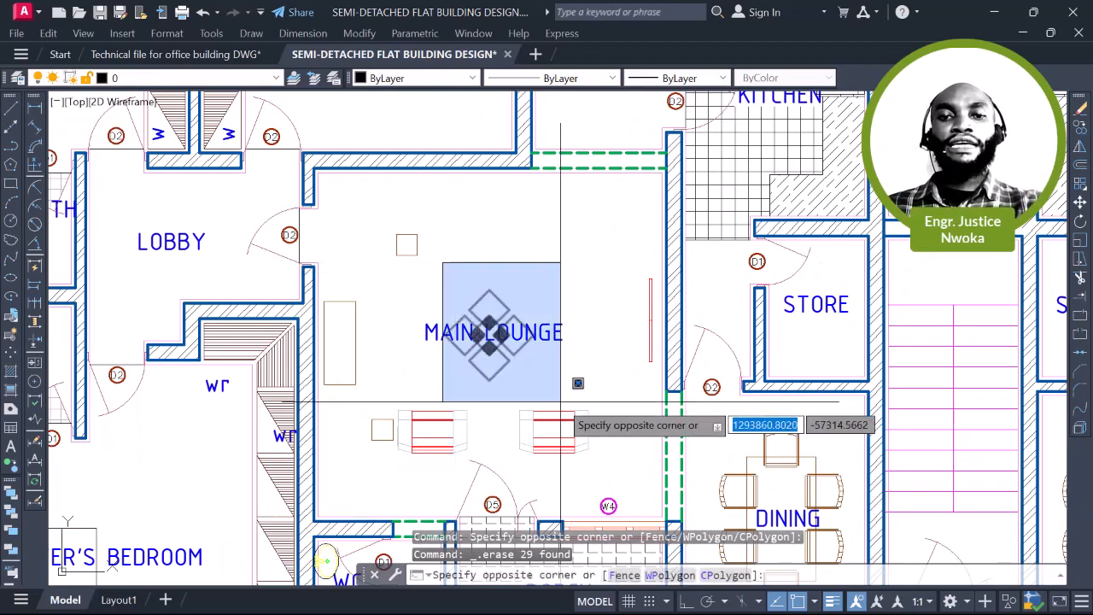
click(566, 395)
key(Delete)
click(528, 424)
key(Delete)
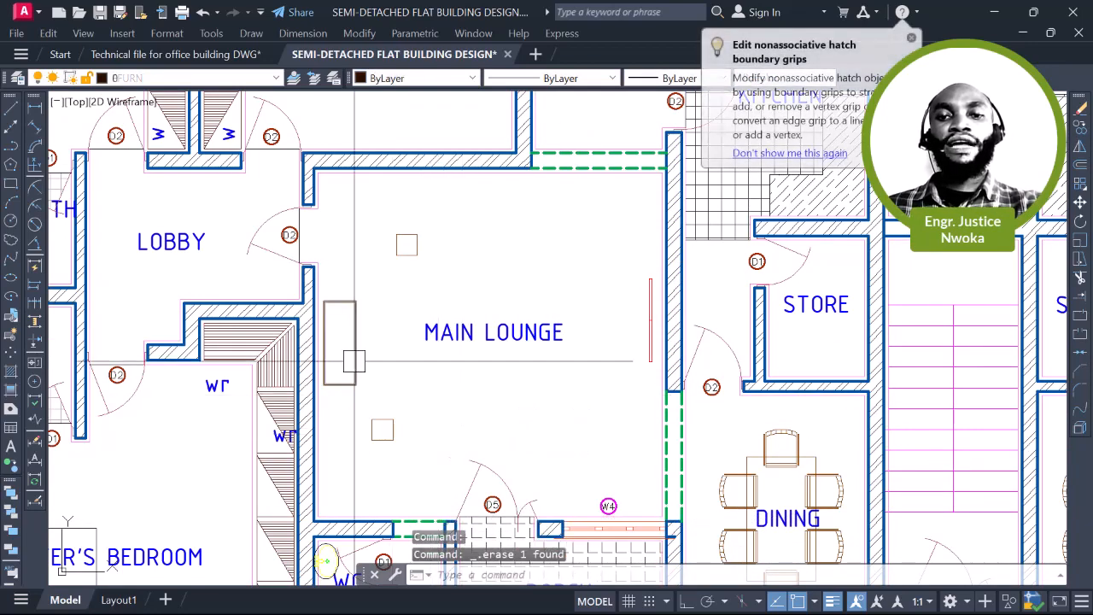
Erase the left flat's lounge cabinet and lower porch tiling, plus the toilet and washbasin in the adjoining WC
scroll(570, 410, down, 3)
scroll(570, 409, up, 3)
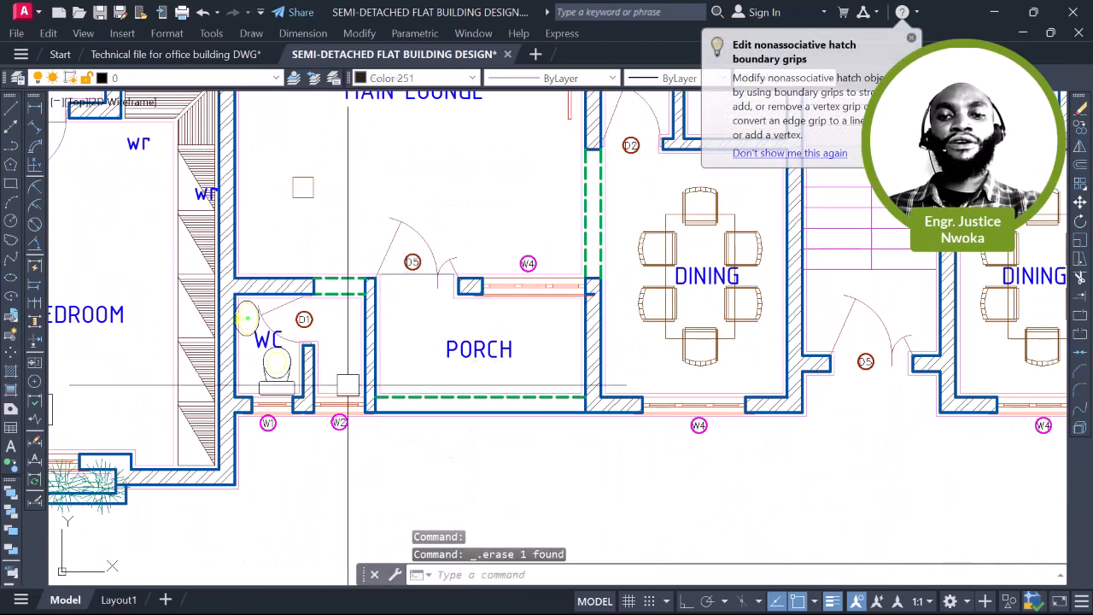
click(456, 391)
key(Delete)
scroll(241, 313, up, 2)
click(247, 316)
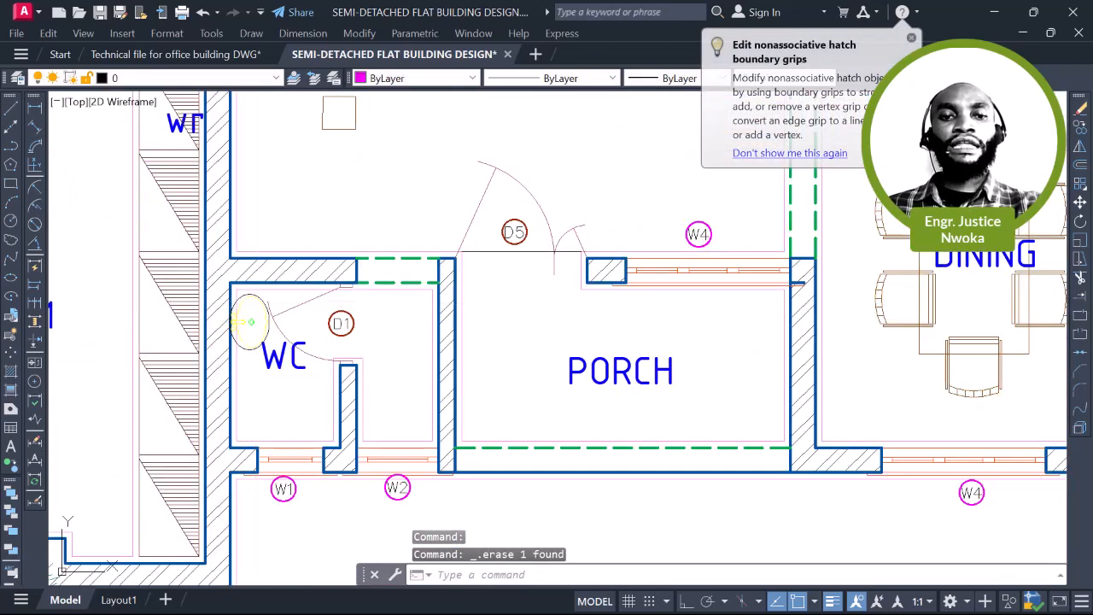
key(Delete)
Erase the right flat's dining set and the rectangular cabinet in its main lounge
scroll(287, 325, down, 6)
scroll(613, 289, up, 4)
scroll(612, 289, down, 4)
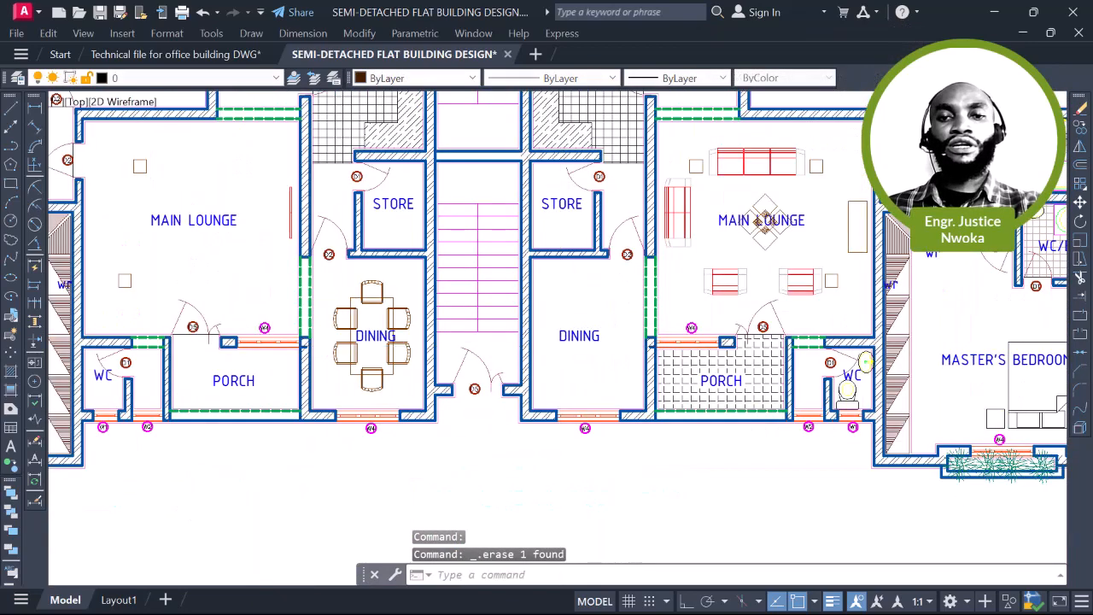
scroll(636, 346, up, 4)
click(626, 344)
key(Delete)
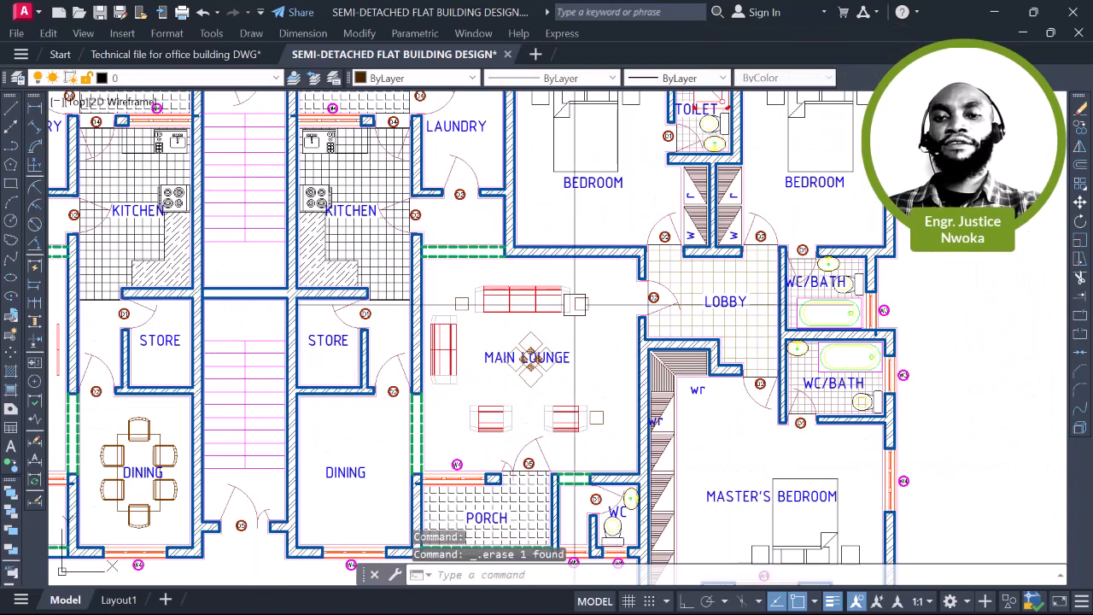
Erase the three-seater sofa and the side tables at both its ends in the right flat's main lounge
click(583, 309)
key(Delete)
click(560, 305)
key(Delete)
click(468, 309)
key(Delete)
Erase the two armchairs, their side table and parts of the side sofa and centre table in the right main lounge
click(454, 367)
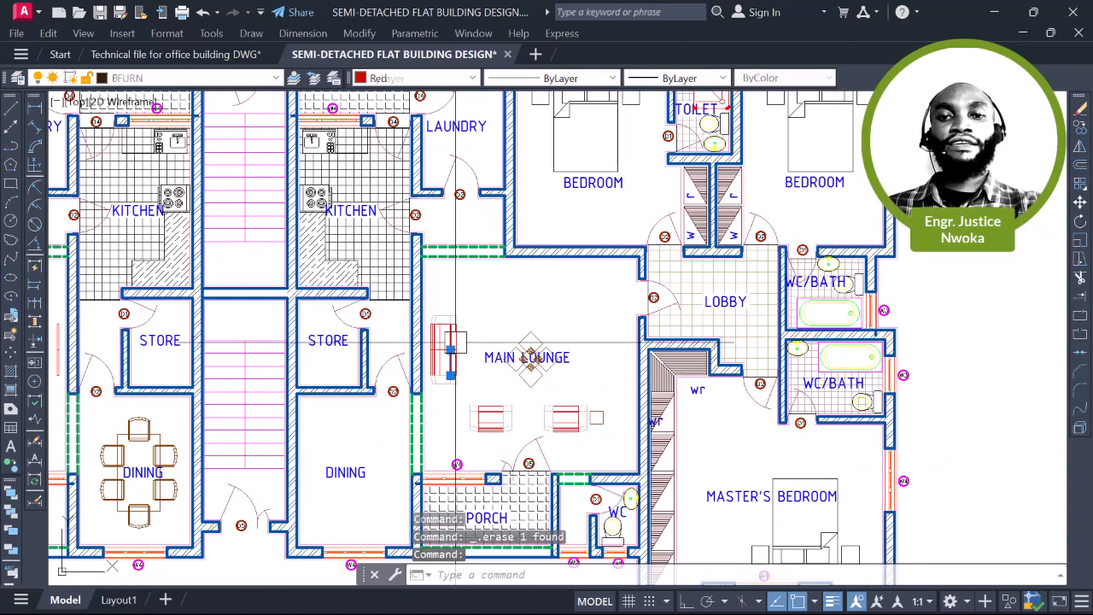
key(Delete)
click(495, 406)
key(Delete)
click(590, 406)
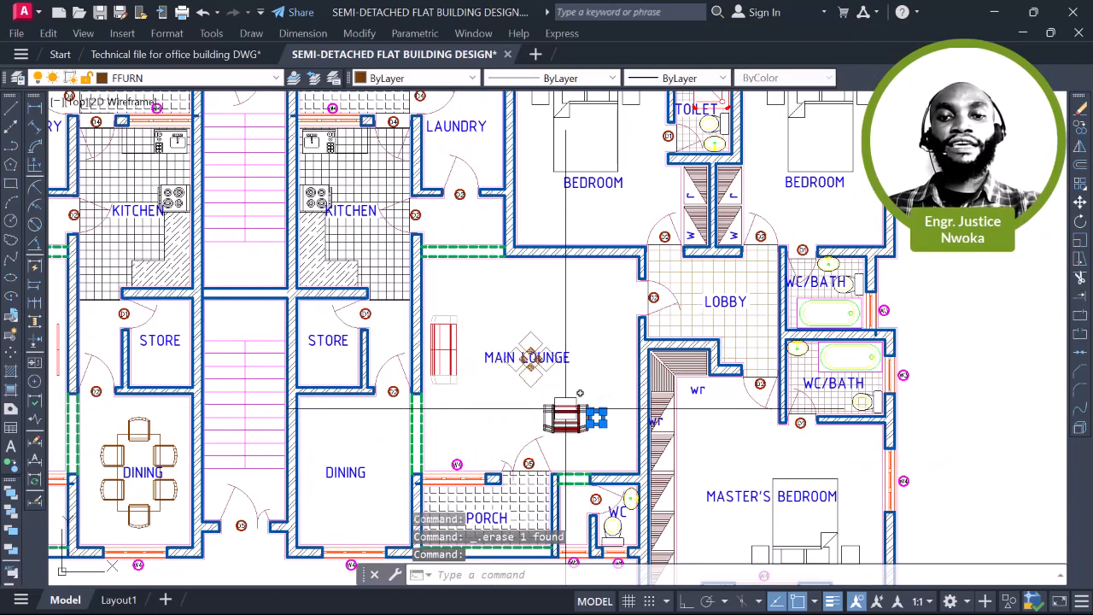
key(Delete)
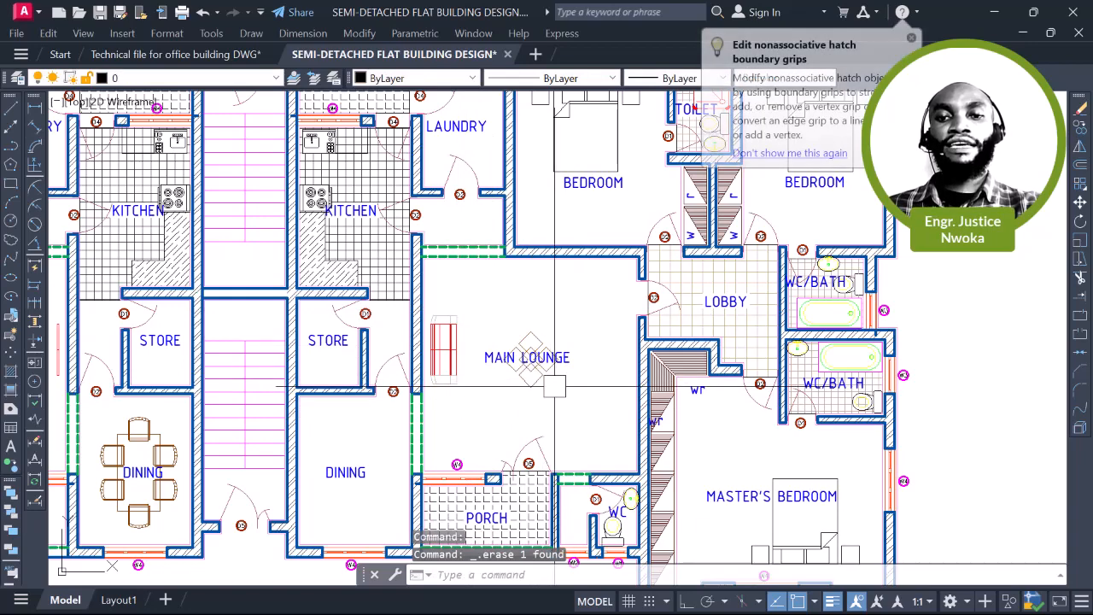
click(528, 380)
key(Delete)
Erase the right flat's two upper beds, one bedside table, and the toilet room's WC, washbasin and floor tile hatch
mouse_move(587, 339)
middle_down()
mouse_move(606, 397)
mouse_move(607, 469)
middle_up()
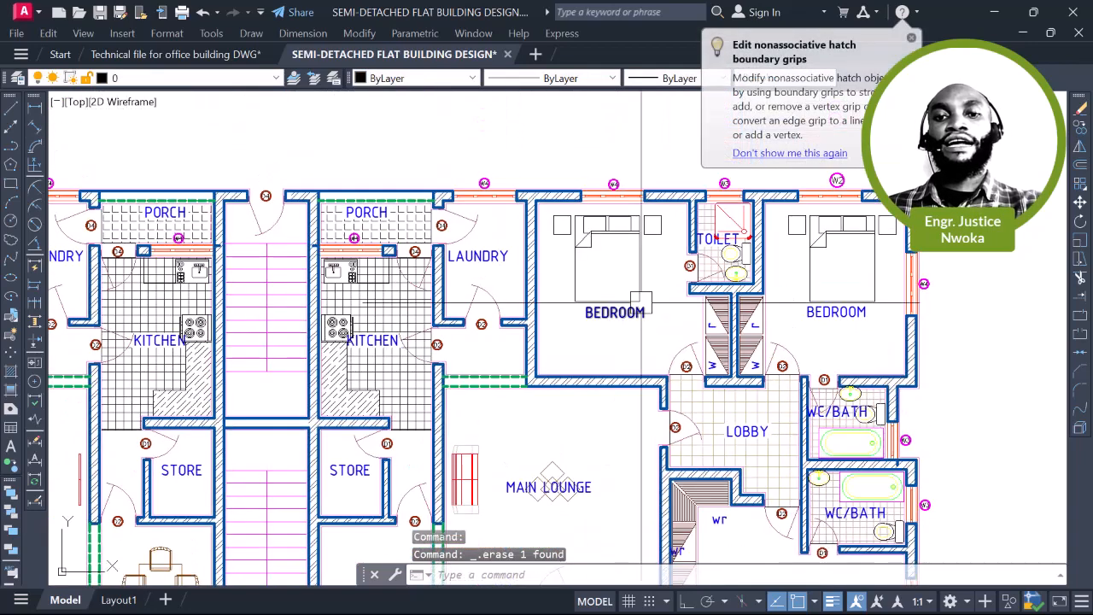
click(649, 224)
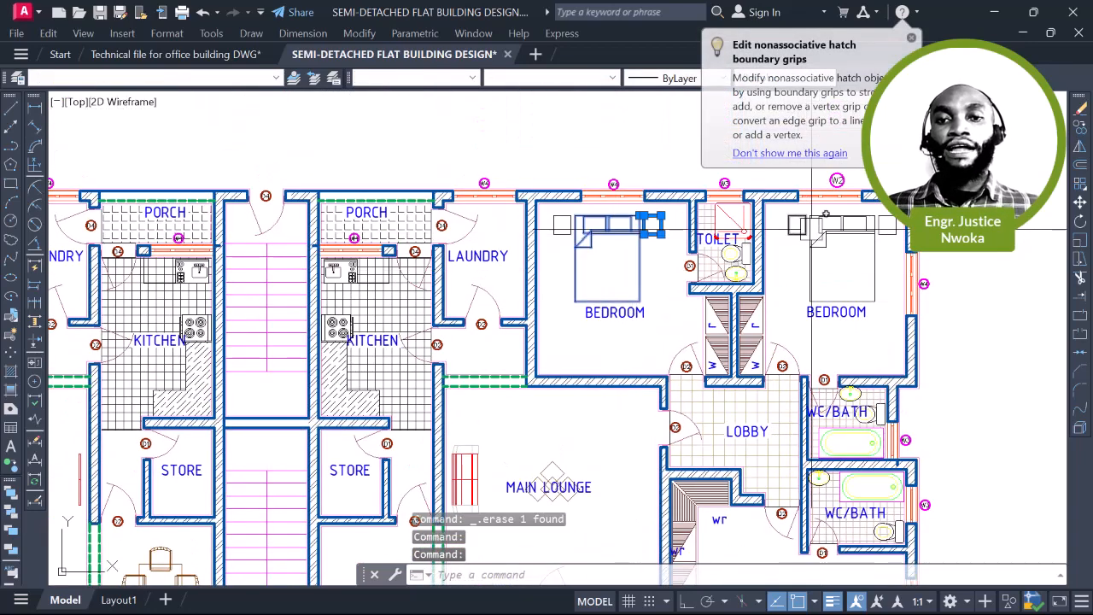
scroll(737, 256, up, 4)
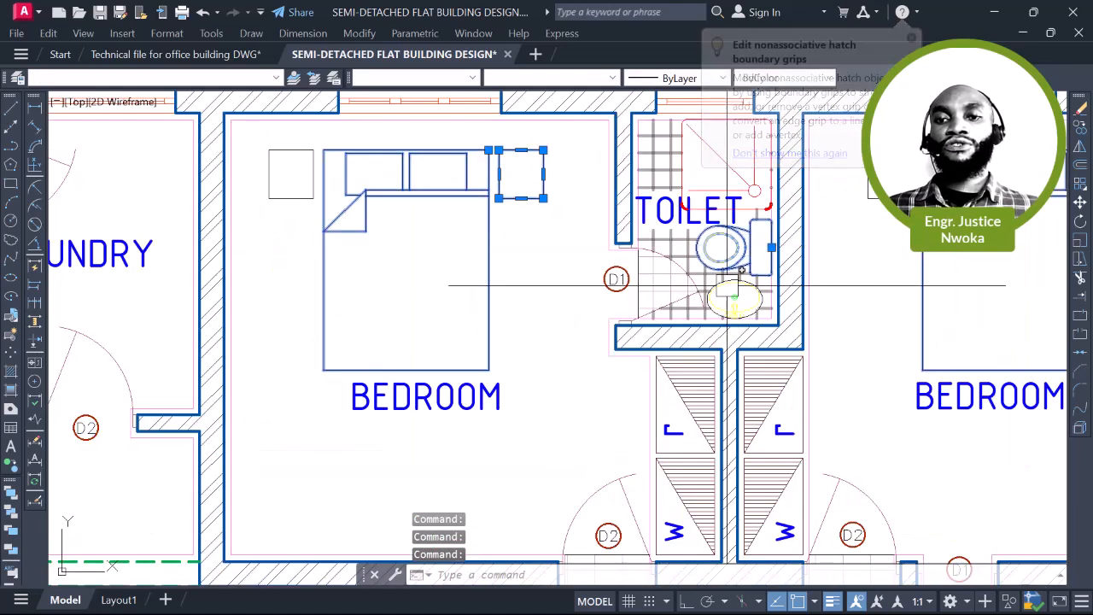
click(734, 283)
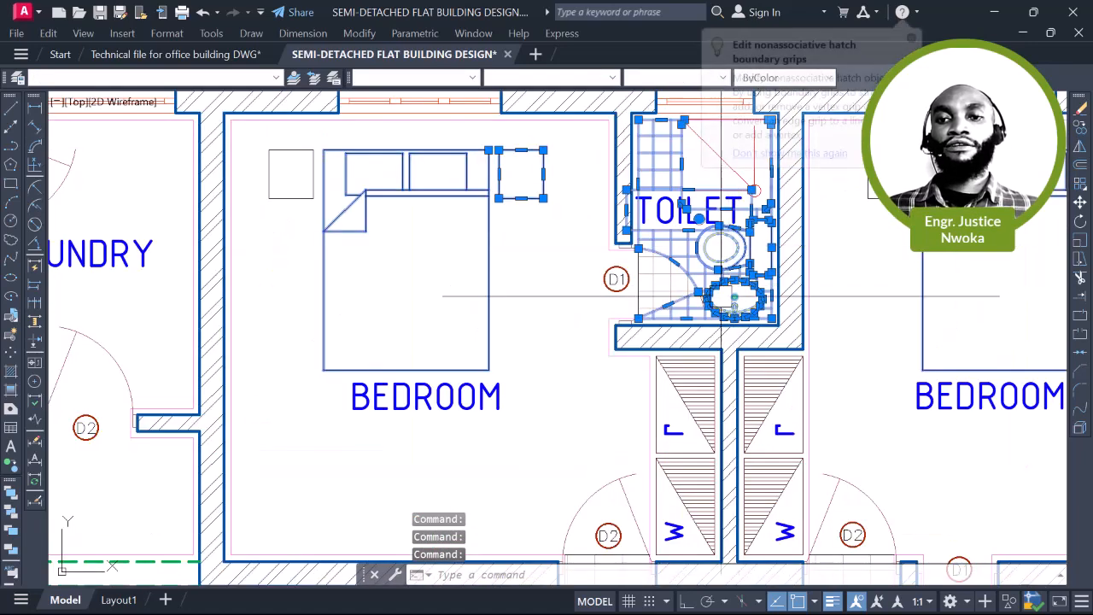
key(Delete)
Erase the shower tray from the toilet room between the right flat's two upper bedrooms
scroll(727, 208, down, 2)
middle_drag(740, 193, 672, 280)
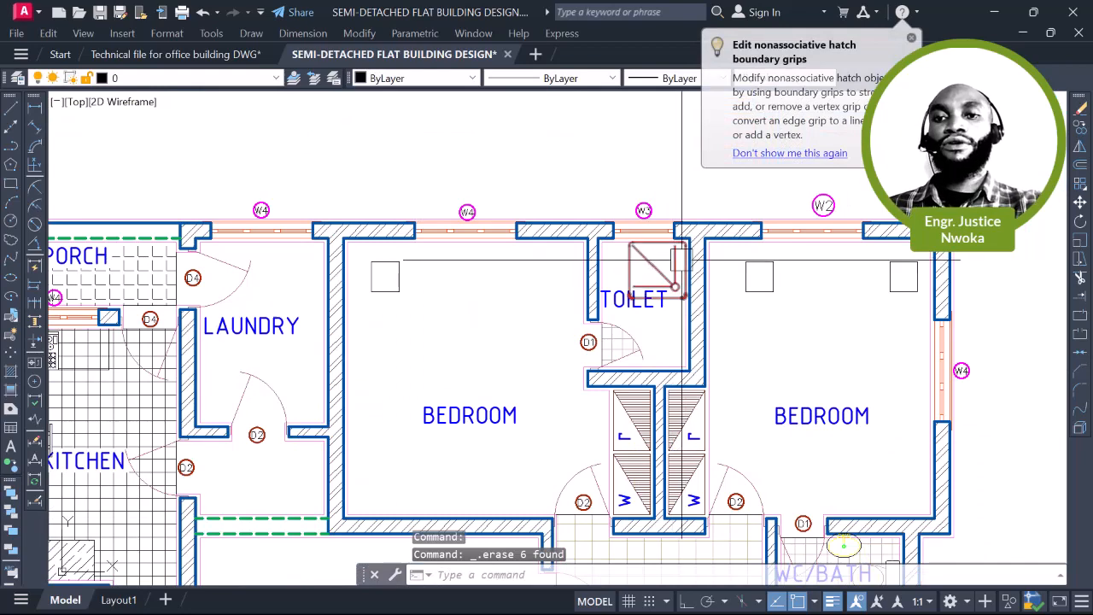
click(672, 281)
key(Delete)
Erase the bathtub and washbasin from the right flat's upper WC/BATH
middle_drag(683, 391, 690, 292)
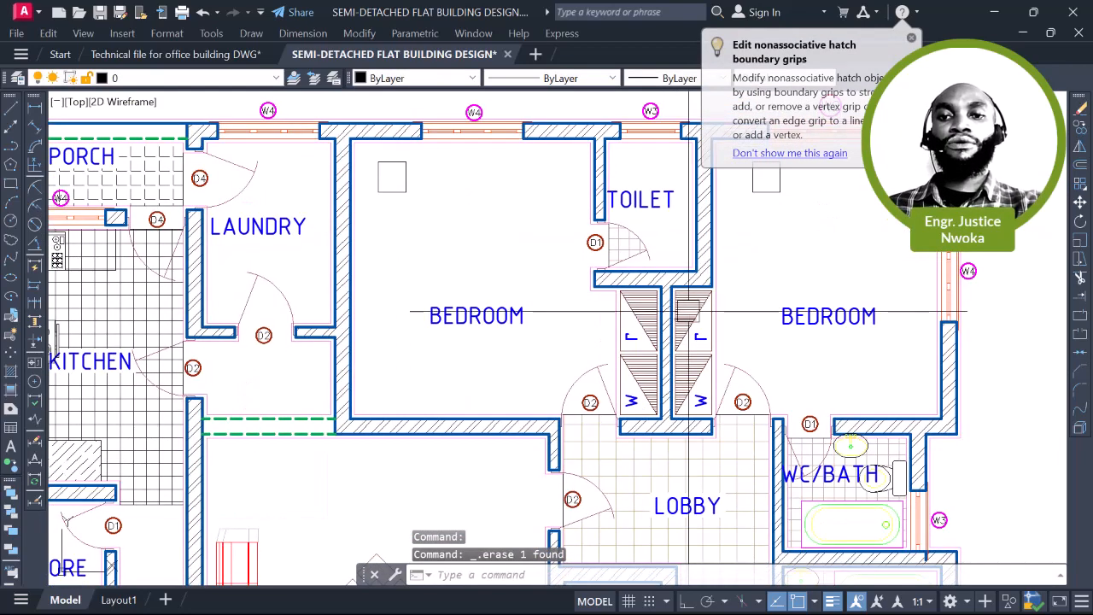
scroll(774, 284, down, 2)
scroll(845, 454, up, 2)
click(840, 423)
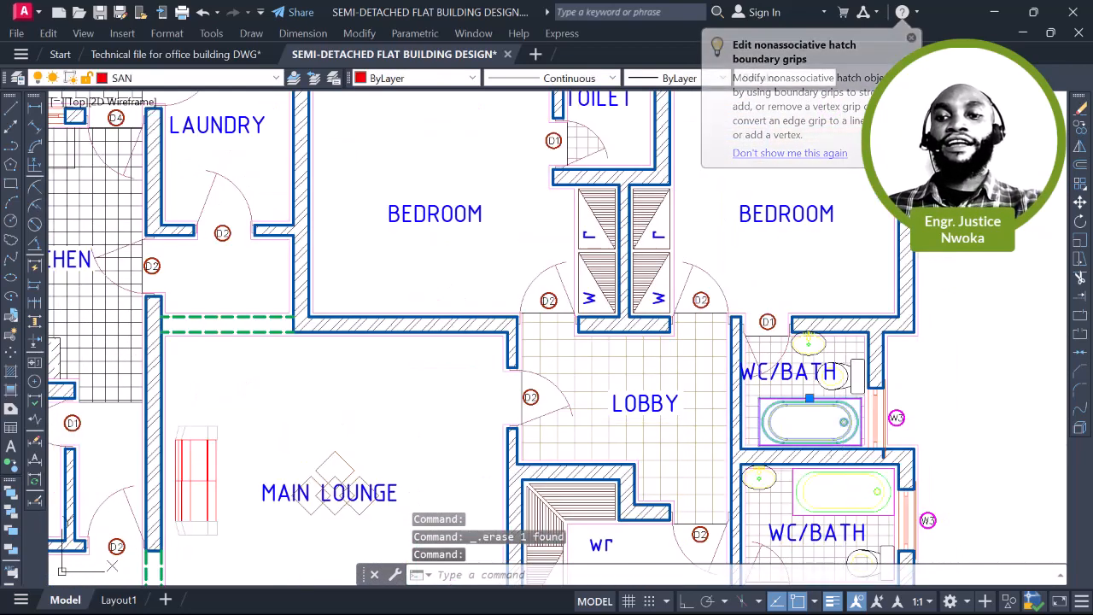
key(Delete)
scroll(819, 344, up, 2)
click(820, 351)
key(Delete)
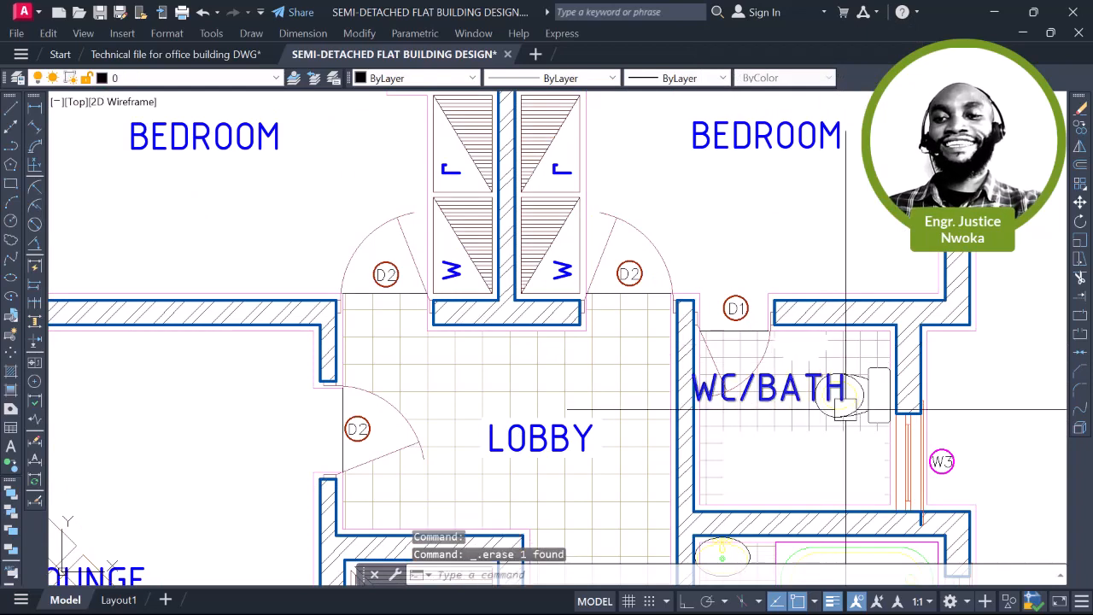
Erase the floor tile hatch from the right flat's upper WC/BATH
click(848, 408)
click(863, 411)
key(Escape)
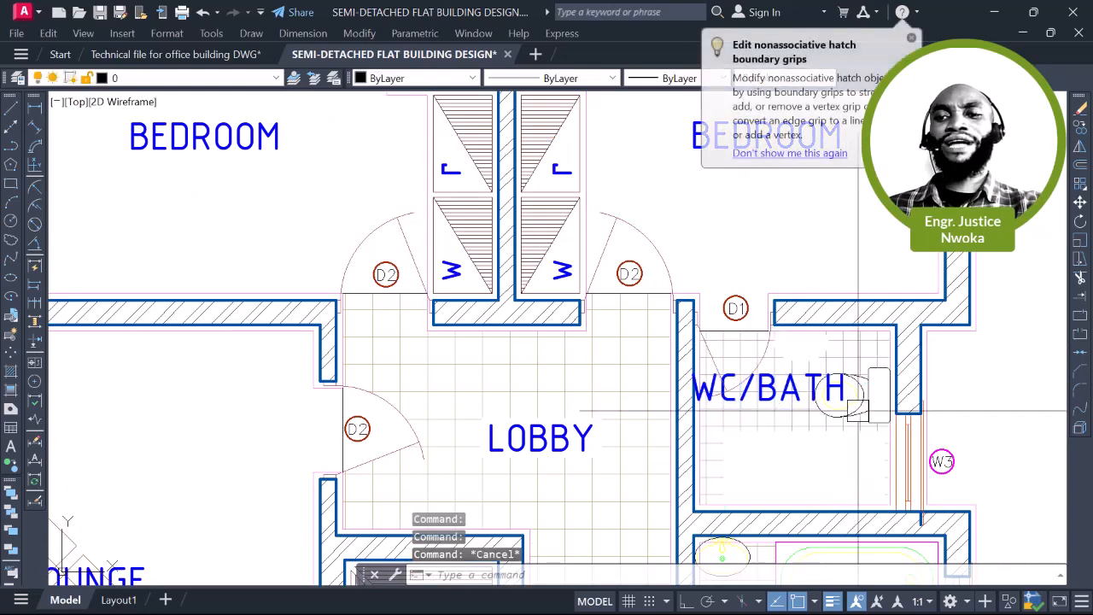
click(856, 412)
key(Delete)
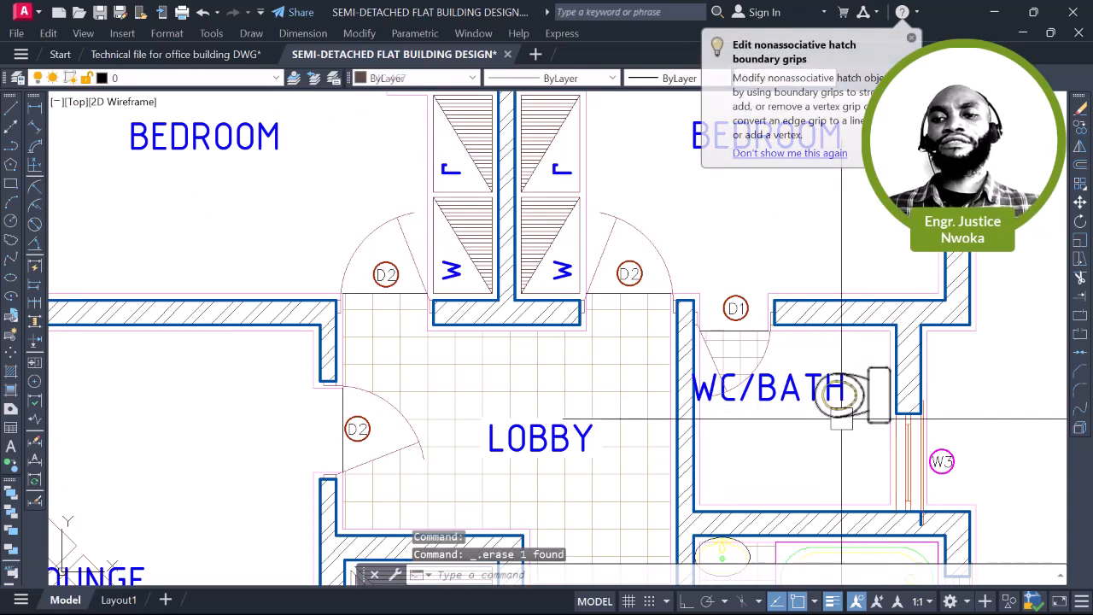
Erase the bathtub, washbasin, WC and floor tile hatch from the right flat's lower WC/BATH
scroll(843, 415, down, 4)
middle_drag(832, 493, 794, 285)
scroll(795, 286, up, 4)
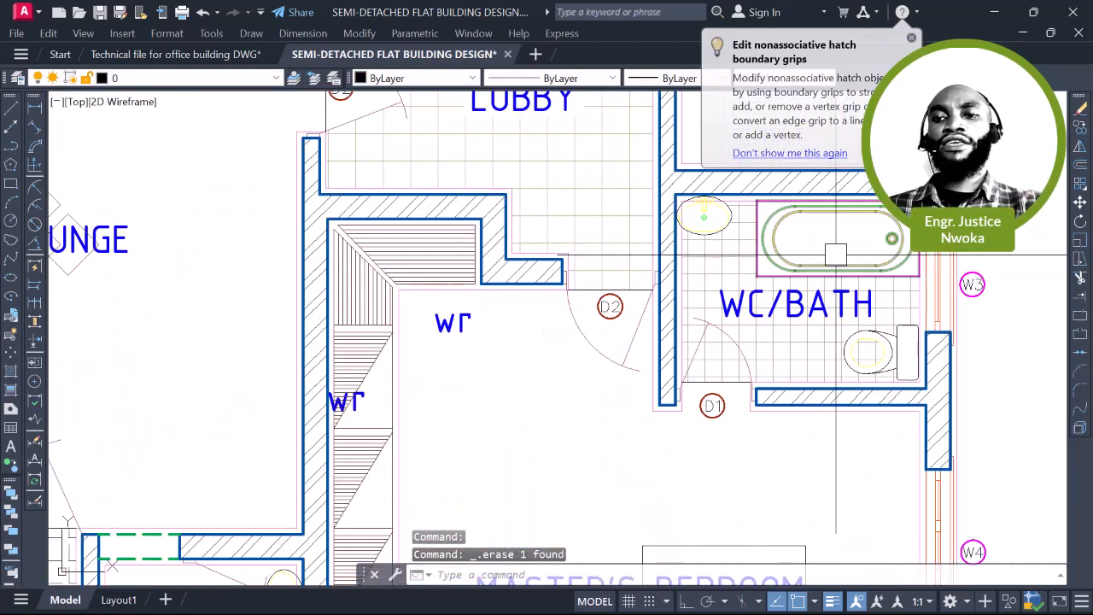
click(836, 254)
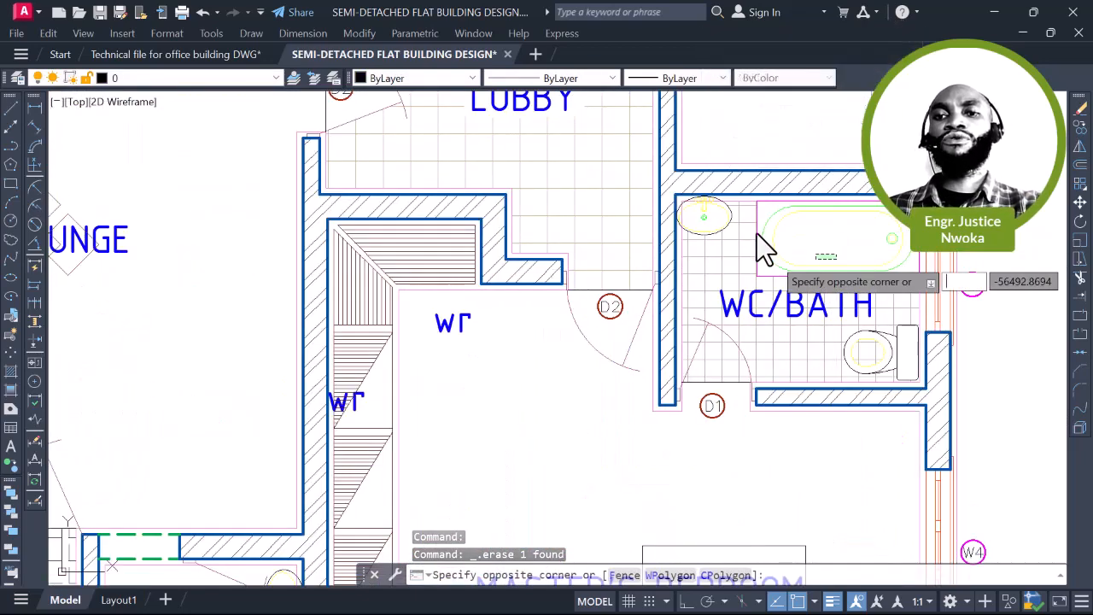
key(Escape)
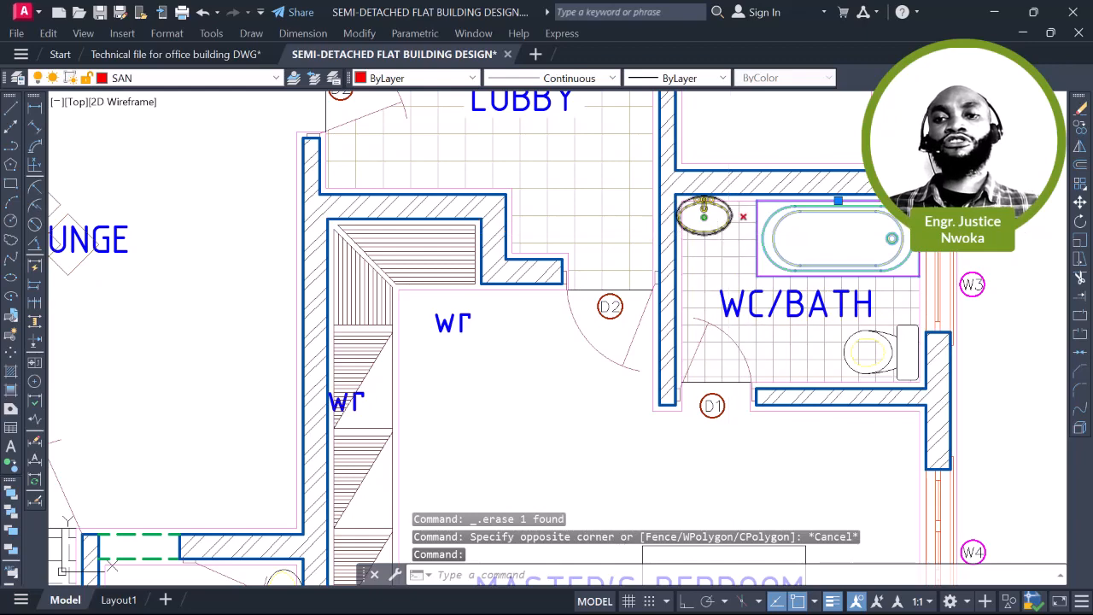
key(Delete)
click(724, 231)
key(Delete)
click(747, 238)
key(Delete)
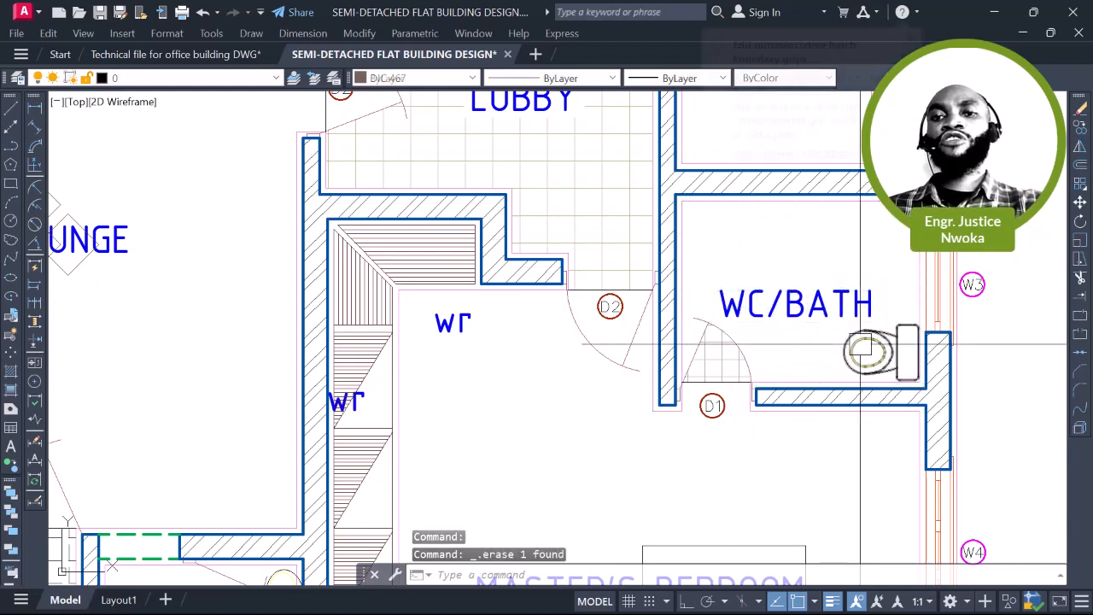
Erase the floor tile hatch from the right flat's lobby
scroll(845, 410, down, 4)
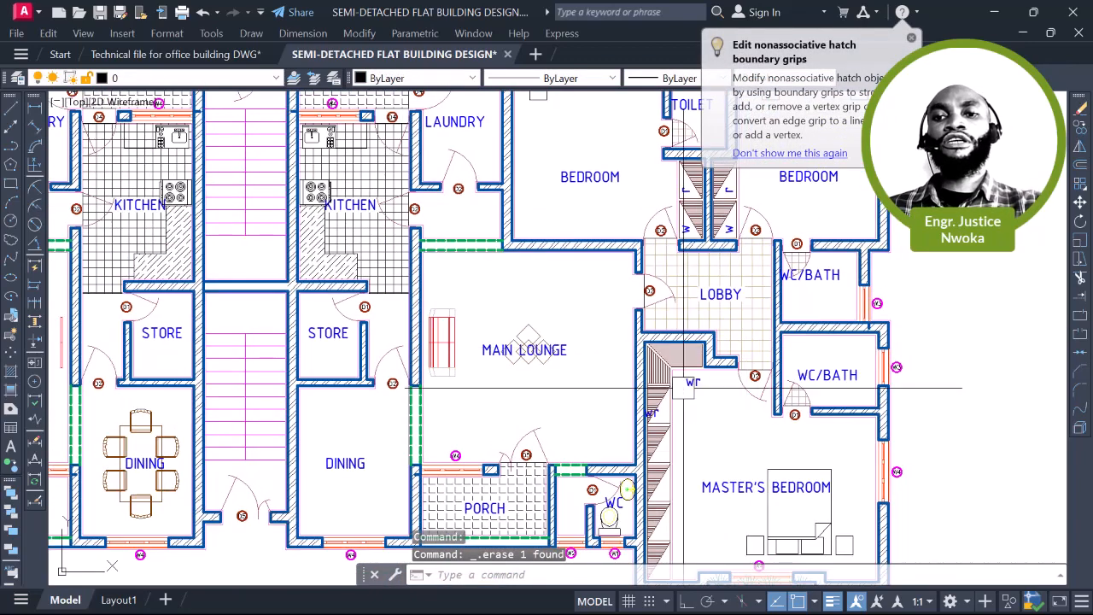
scroll(753, 336, up, 2)
click(753, 328)
key(Delete)
Erase the floor tile hatch from the right flat's kitchen
scroll(830, 320, down, 4)
middle_drag(496, 347, 593, 359)
scroll(651, 349, up, 4)
click(651, 349)
key(Delete)
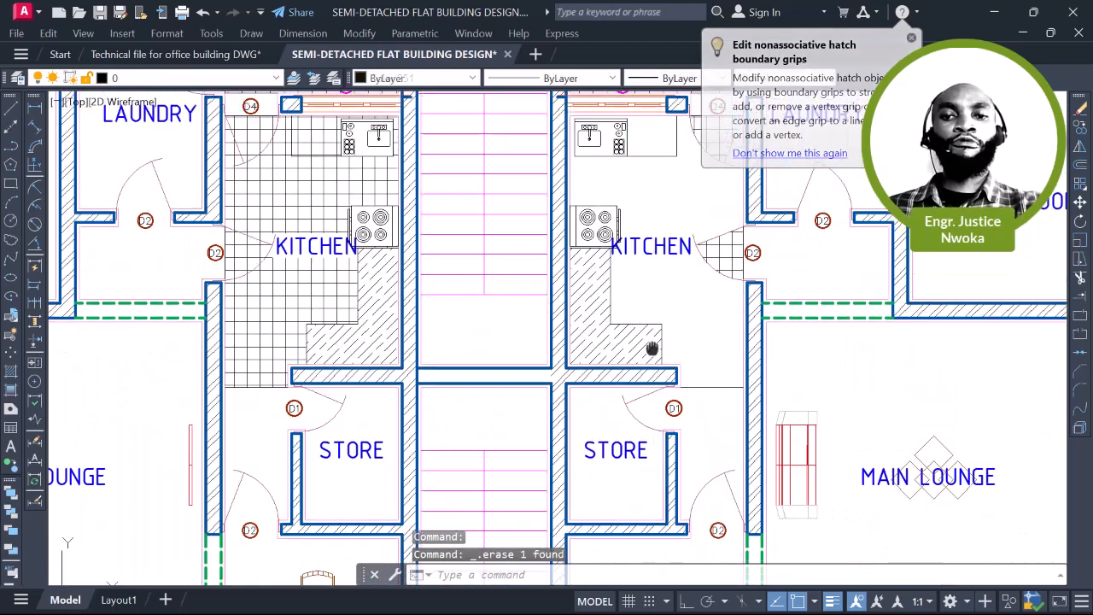
Erase the cooker and the L-shaped worktop's hatch and outline from the right flat's kitchen
scroll(651, 348, up, 3)
click(636, 233)
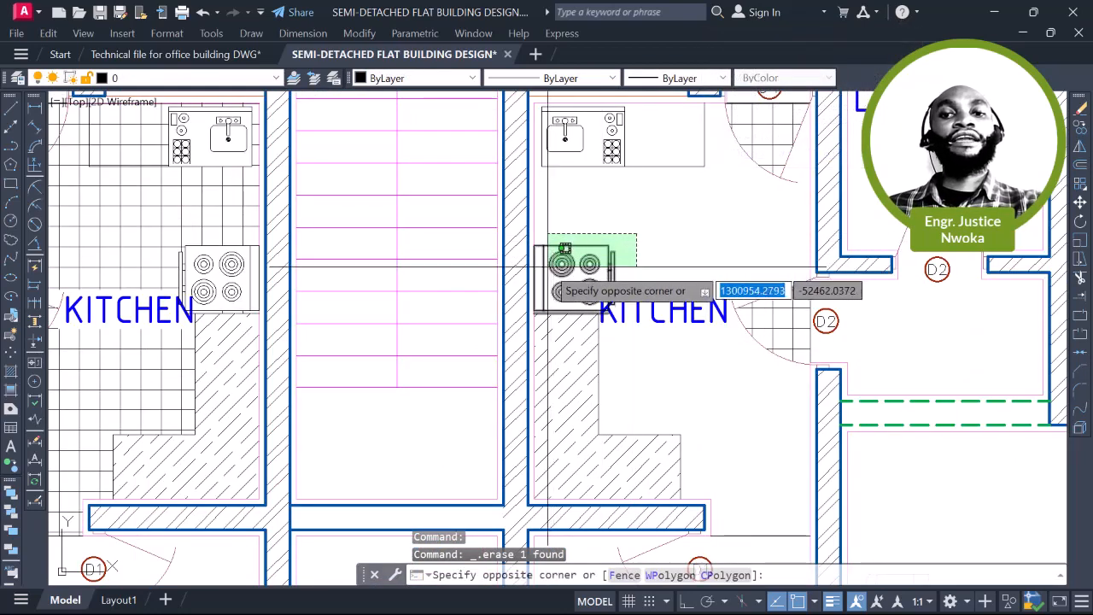
click(547, 267)
key(Delete)
click(597, 343)
key(Delete)
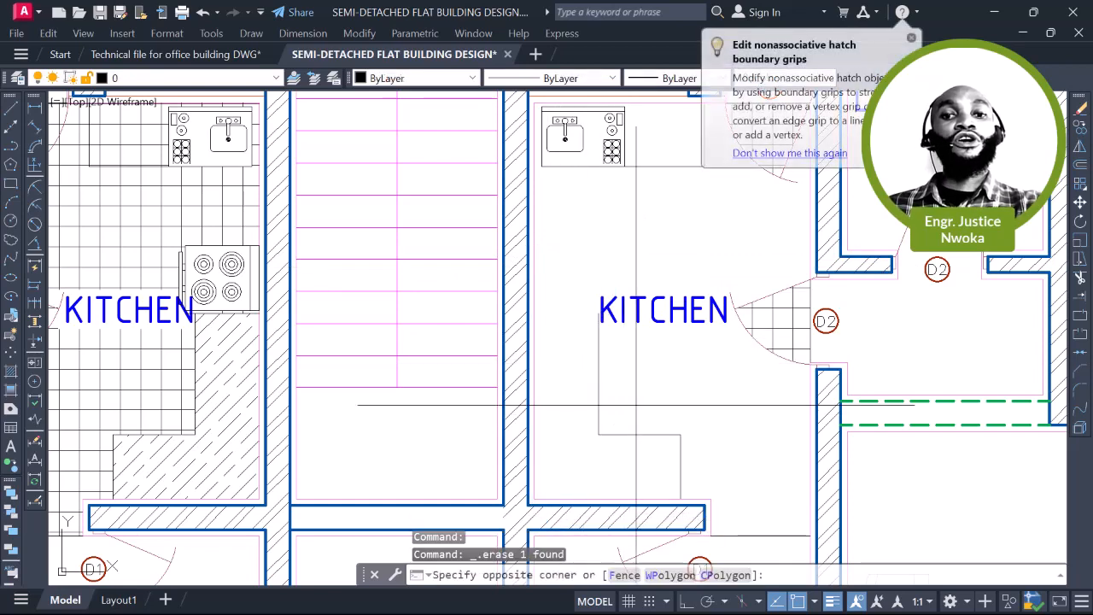
click(590, 444)
key(Delete)
click(708, 416)
click(665, 448)
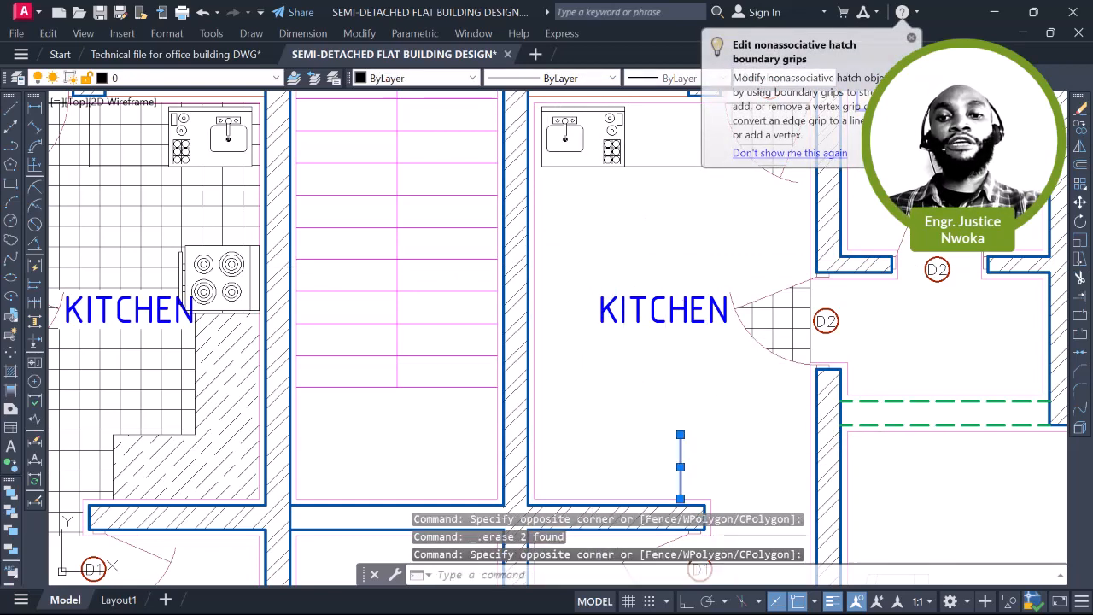
key(Delete)
Erase the sink unit and its worktop lines below the right kitchen's W4 window
middle_drag(680, 357, 662, 513)
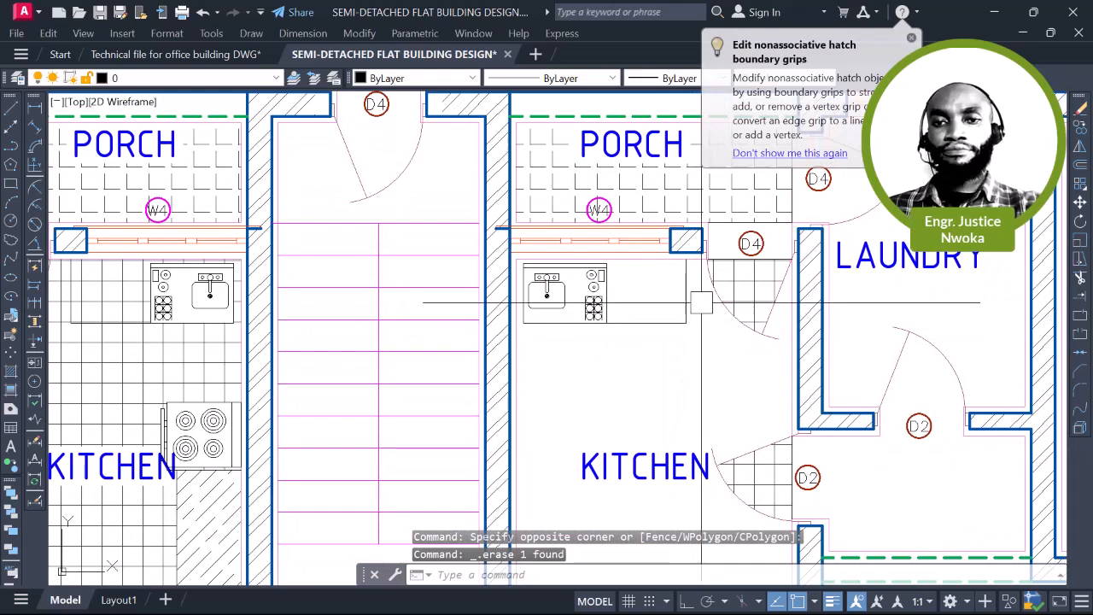
scroll(701, 303, up, 2)
click(702, 303)
click(444, 368)
key(Delete)
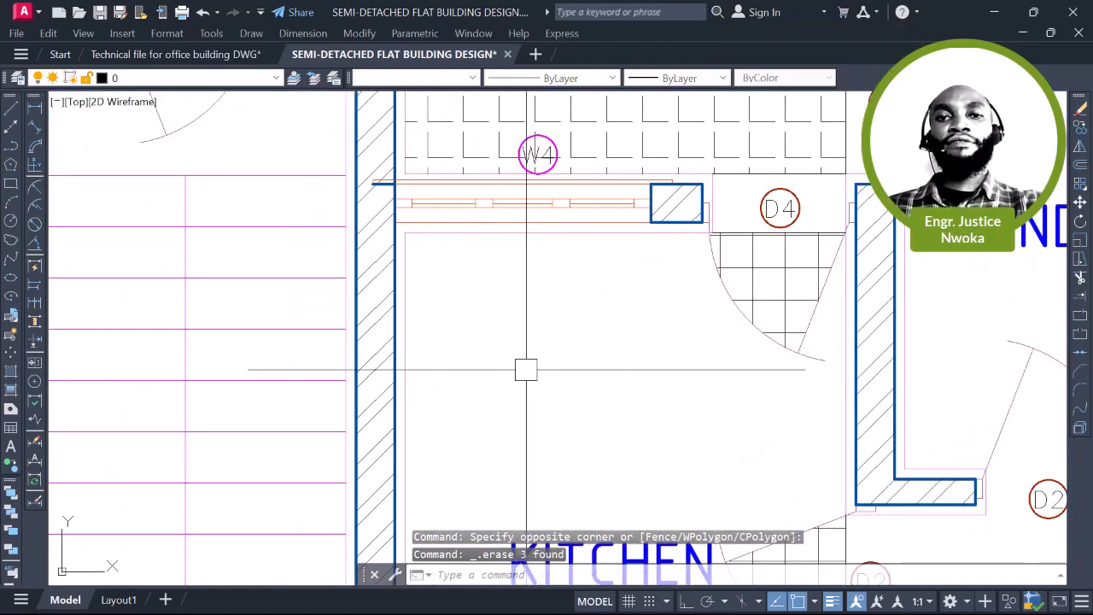
Erase the floor hatches from both porches behind the kitchens and the tile hatch from the left flat's kitchen
scroll(642, 338, down, 3)
click(361, 244)
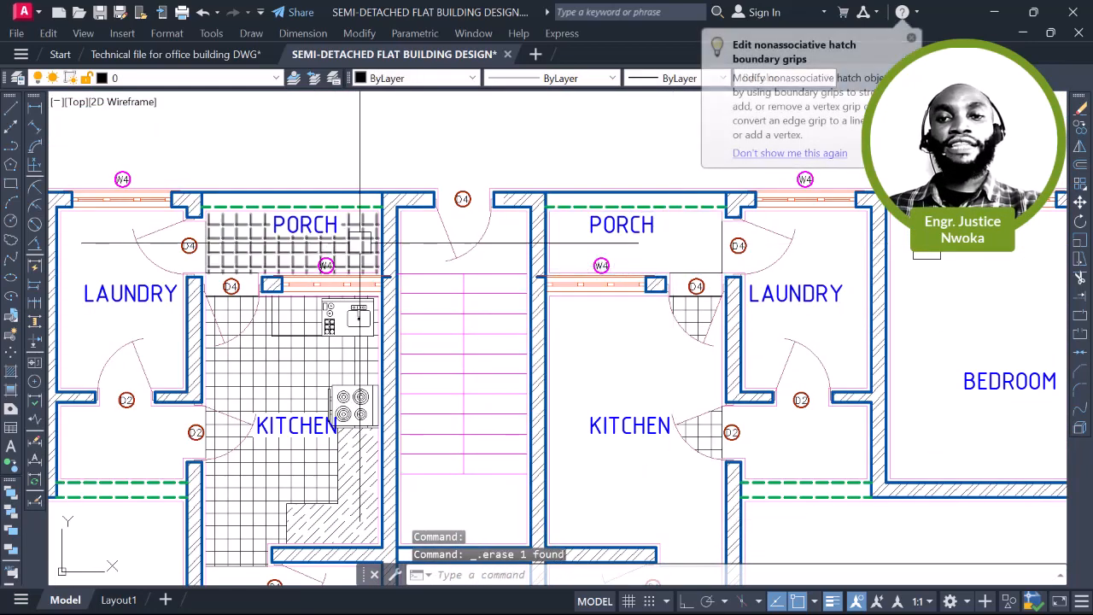
key(Delete)
click(308, 363)
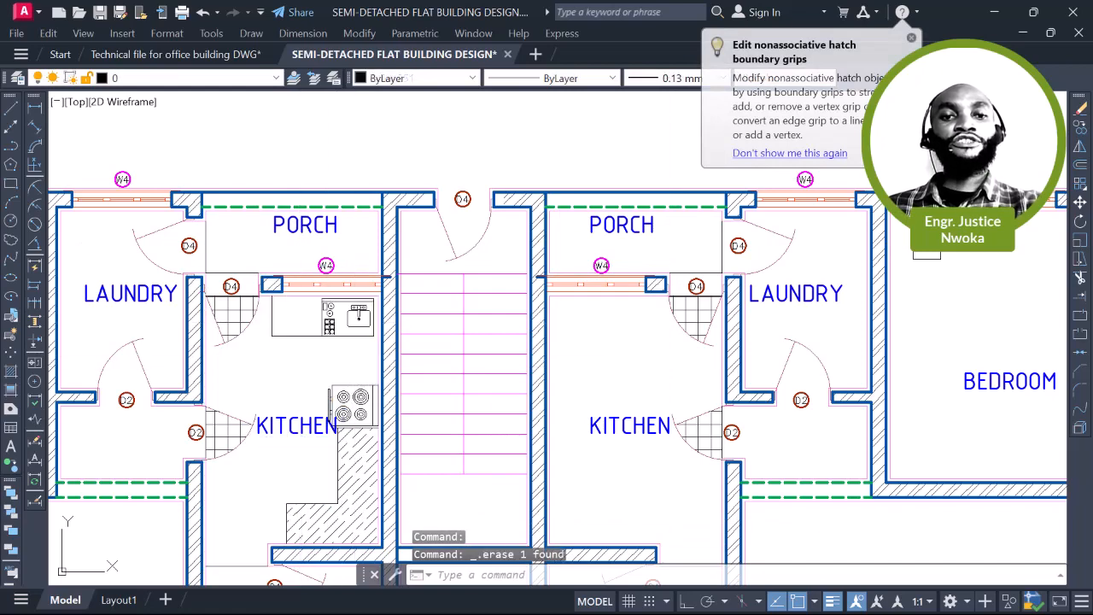
Erase the sink unit with its worktop lines and the cooker from the left flat's kitchen
scroll(328, 341, up, 4)
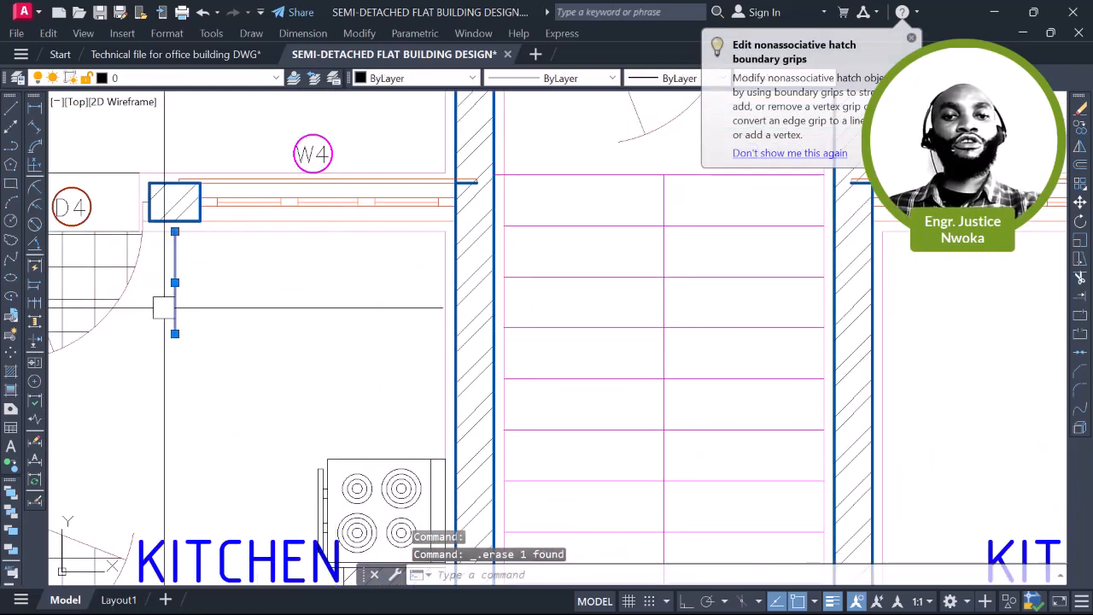
key(Delete)
scroll(373, 353, down, 2)
middle_drag(377, 381, 458, 198)
scroll(461, 210, up, 2)
click(483, 203)
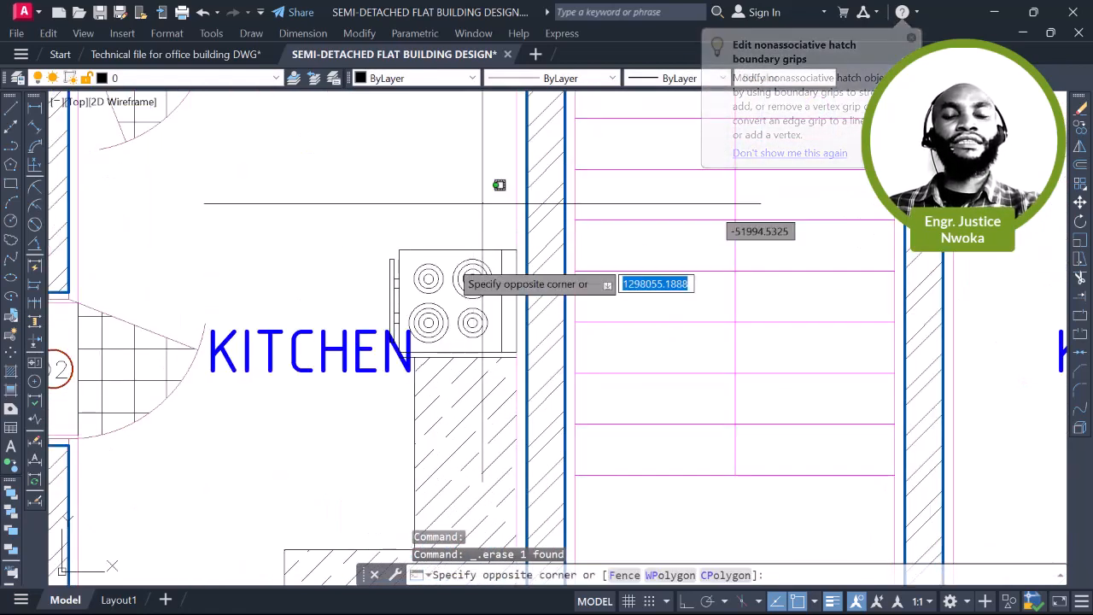
click(358, 285)
key(Delete)
Erase the L-shaped worktop's hatch and outline from the left flat's kitchen
middle_drag(469, 280, 461, 169)
click(465, 270)
key(Delete)
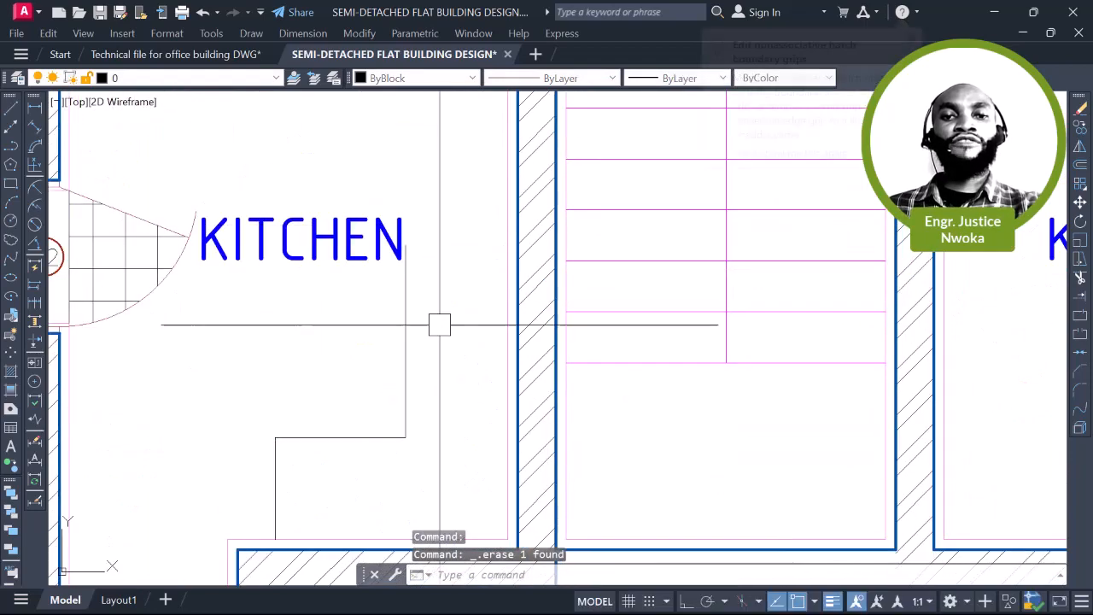
click(418, 363)
click(249, 469)
key(Delete)
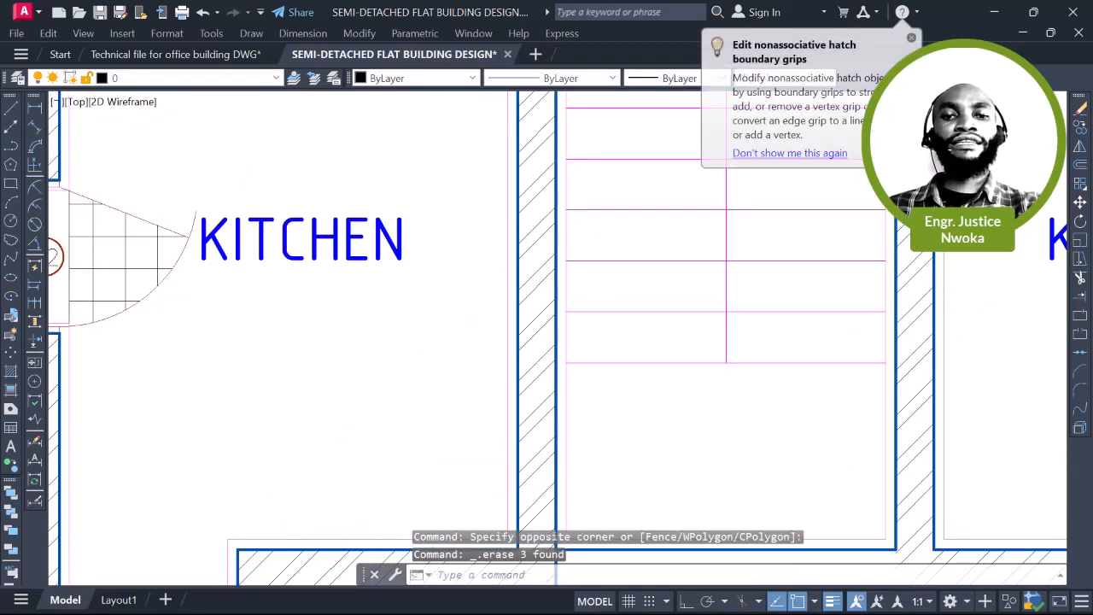
Erase the bed and bedside tables from the left flat's bedroom beside the laundry, plus the adjoining toilet's fixtures and tile hatch
scroll(508, 413, down, 5)
middle_drag(181, 178, 341, 154)
scroll(342, 154, up, 4)
click(392, 178)
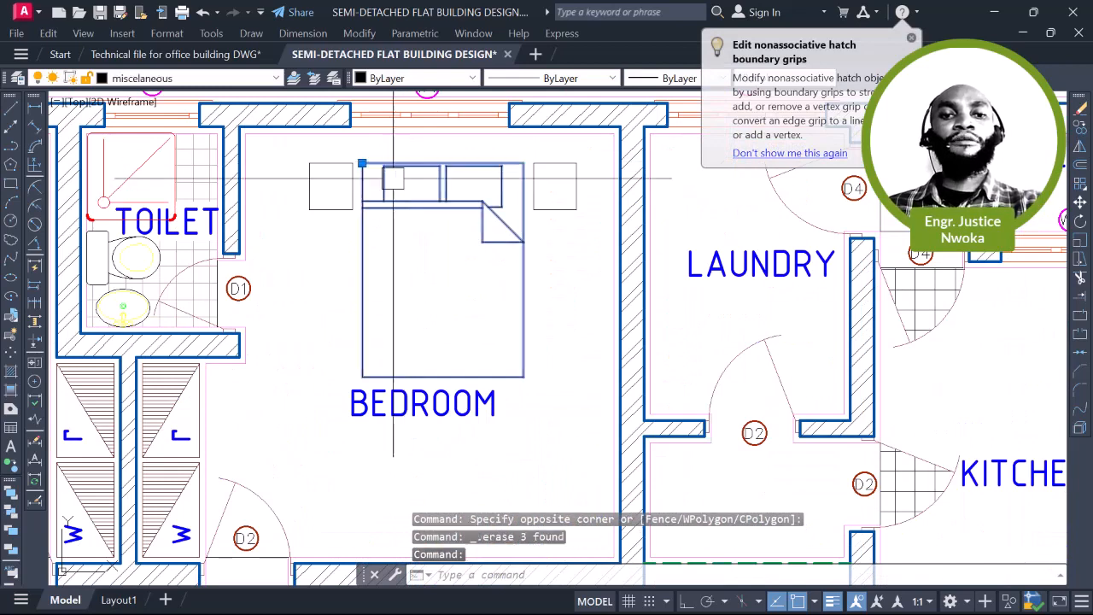
click(105, 253)
key(Delete)
click(129, 173)
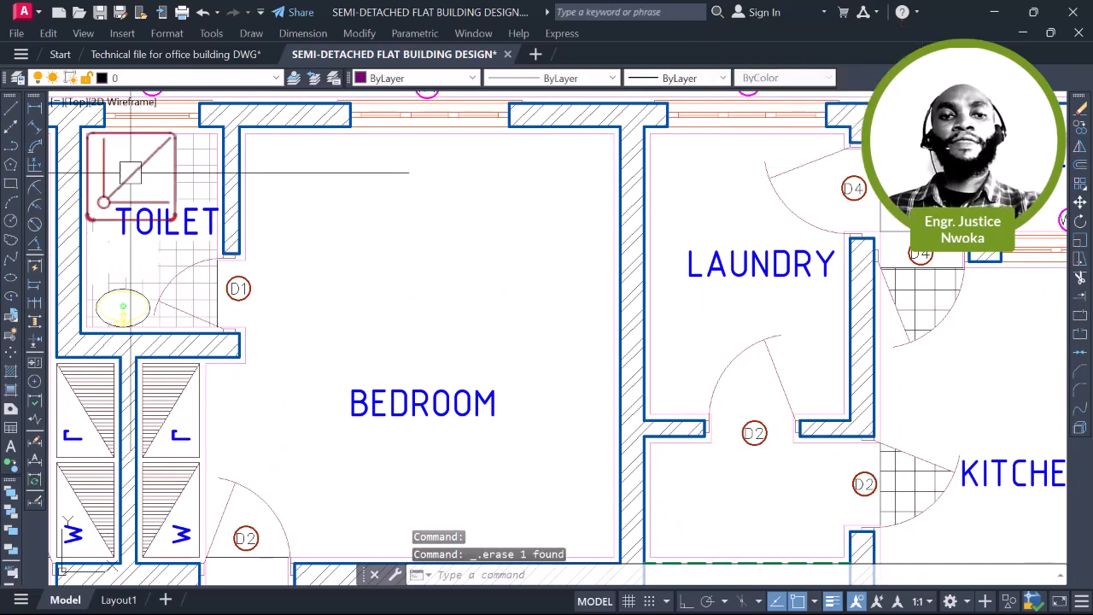
click(137, 312)
key(Delete)
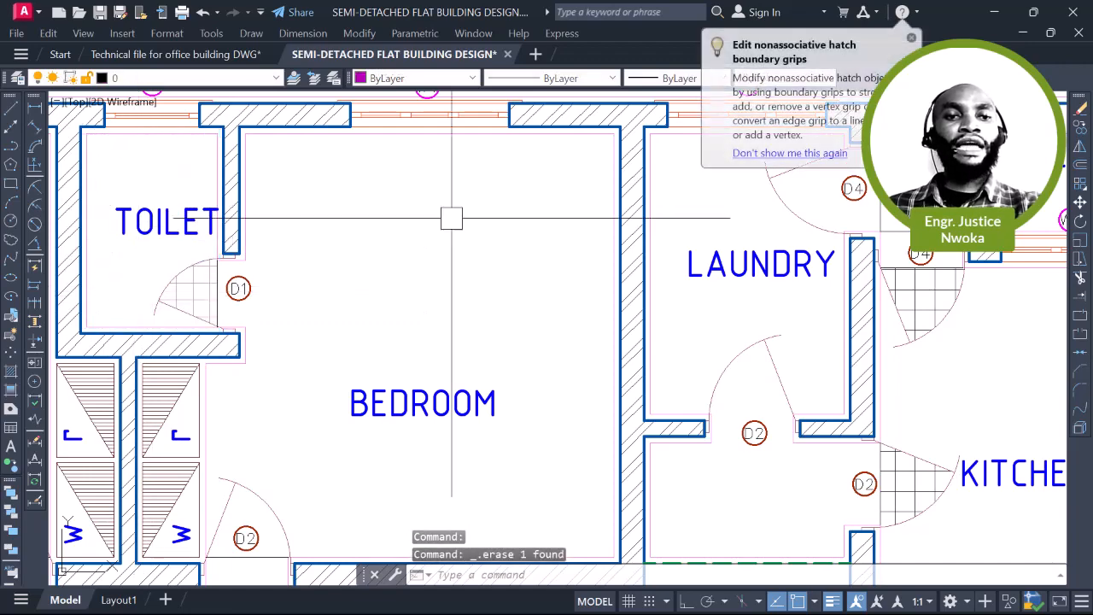
Erase the bed from the left flat's upper corner bedroom
scroll(452, 217, down, 5)
middle_drag(179, 243, 358, 192)
scroll(363, 188, up, 3)
click(424, 161)
key(Delete)
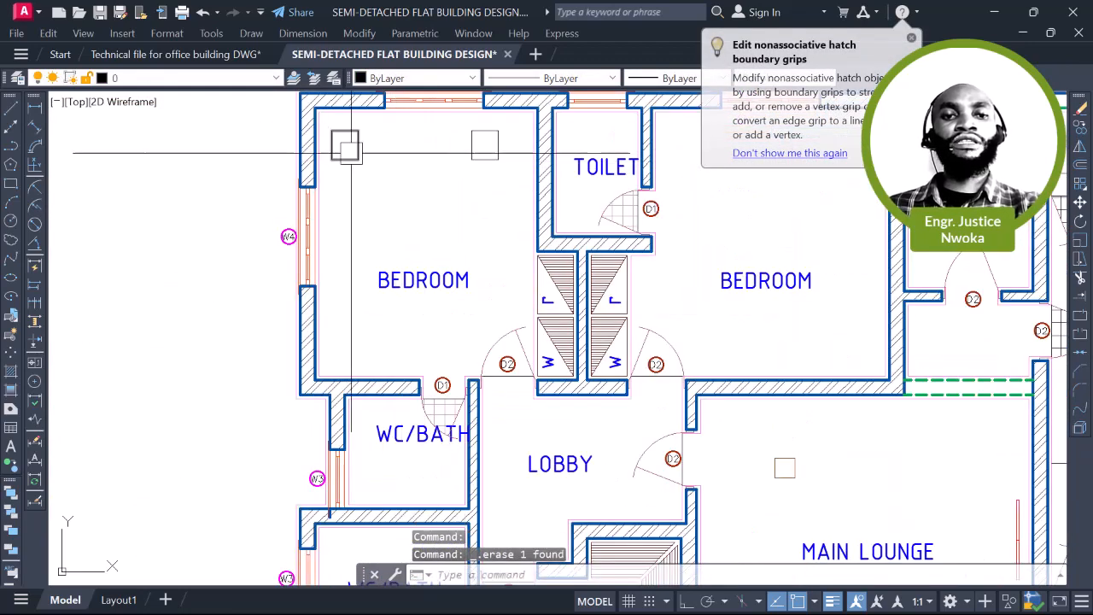
Erase the upper wardrobe's front line, diagonal, hatching and label on the laundry-side bedroom's side of the left flat's partition
middle_drag(545, 257, 401, 261)
scroll(475, 262, up, 4)
click(519, 284)
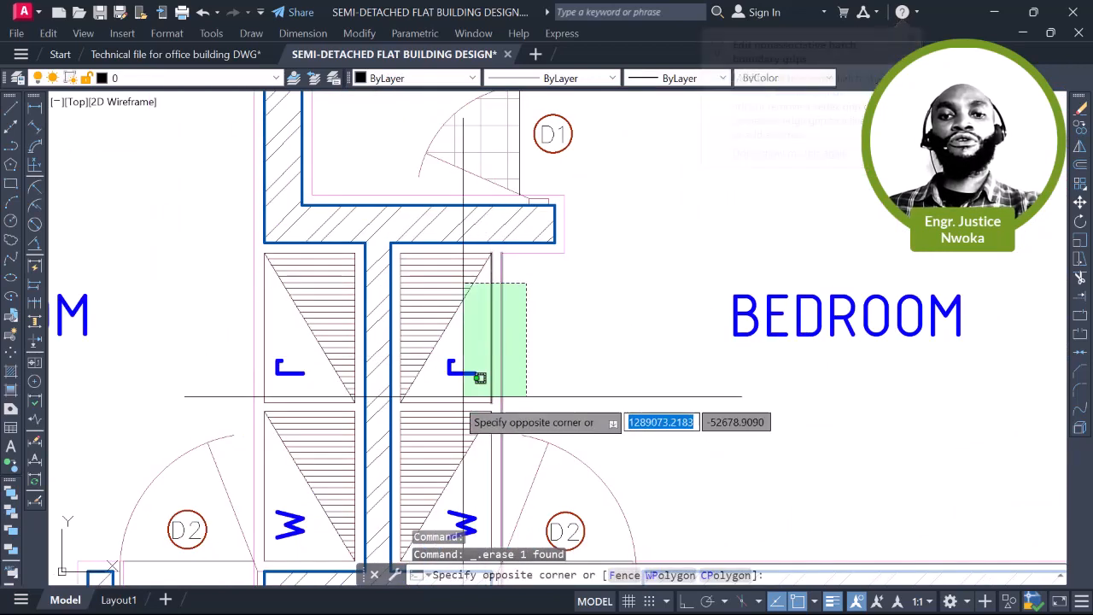
click(449, 374)
key(Delete)
middle_drag(452, 363, 525, 230)
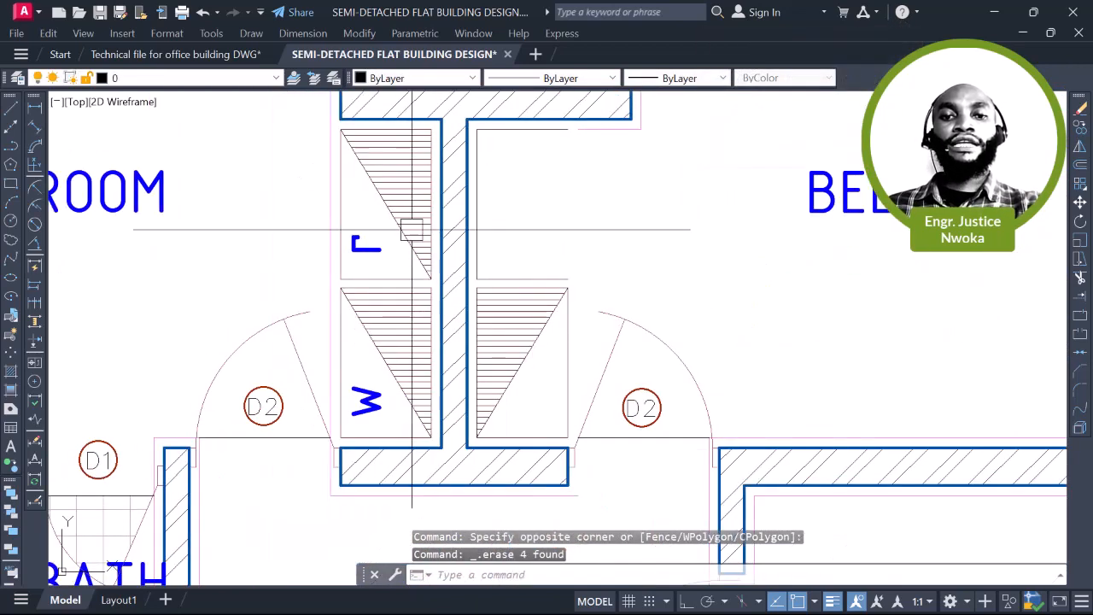
Erase most of the wardrobe outlines, hatching and labels on the corner bedroom's side of the left flat's partition
scroll(412, 229, up, 4)
click(370, 273)
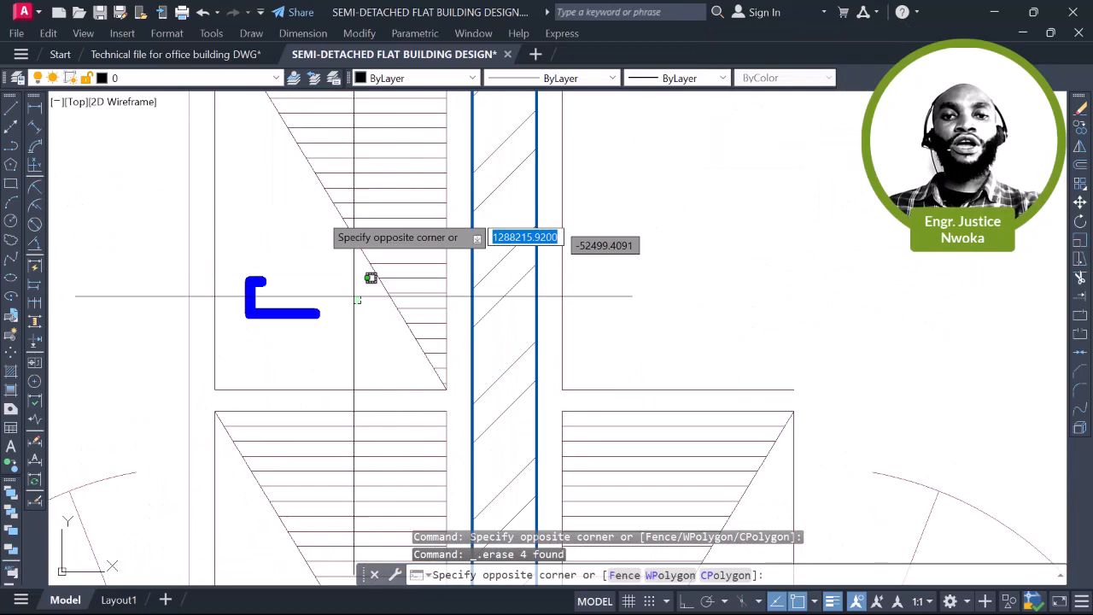
click(293, 122)
key(Delete)
scroll(336, 175, down, 5)
scroll(337, 175, up, 4)
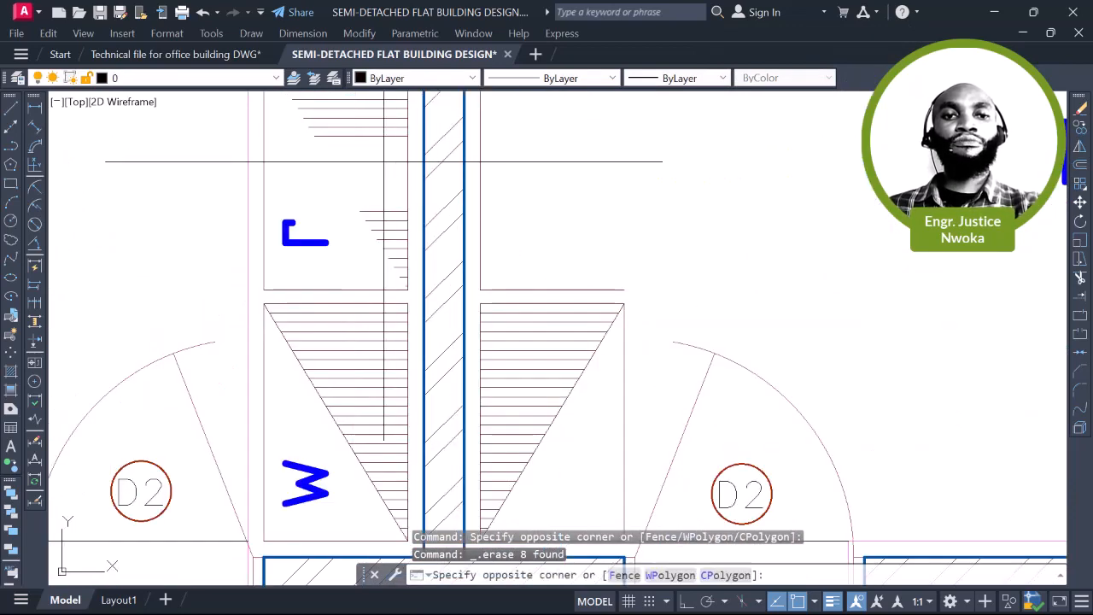
scroll(384, 161, down, 2)
click(312, 273)
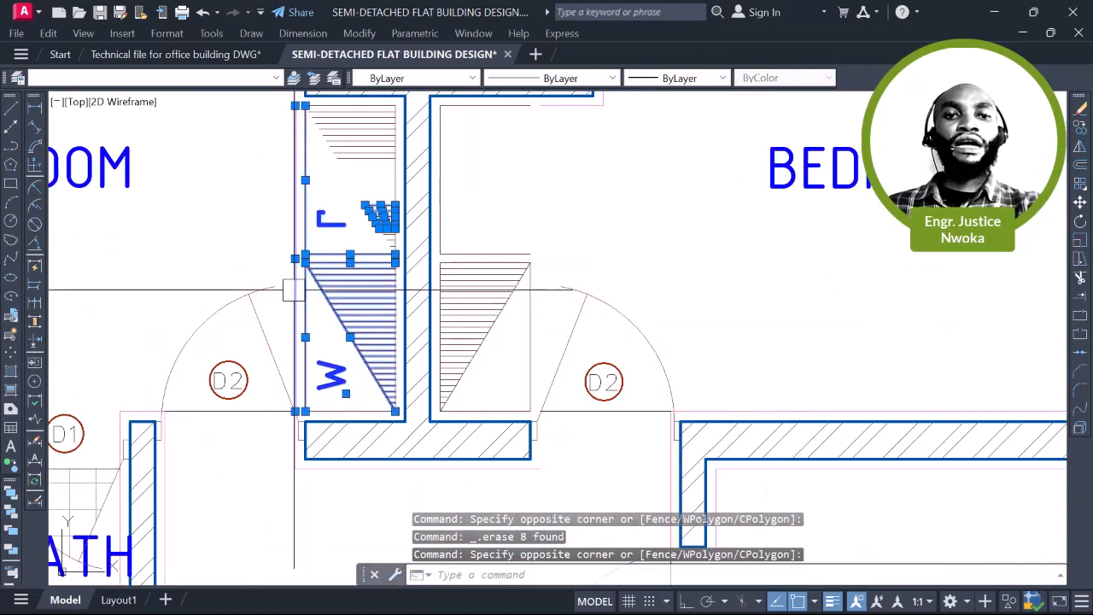
key(Delete)
click(315, 113)
key(Delete)
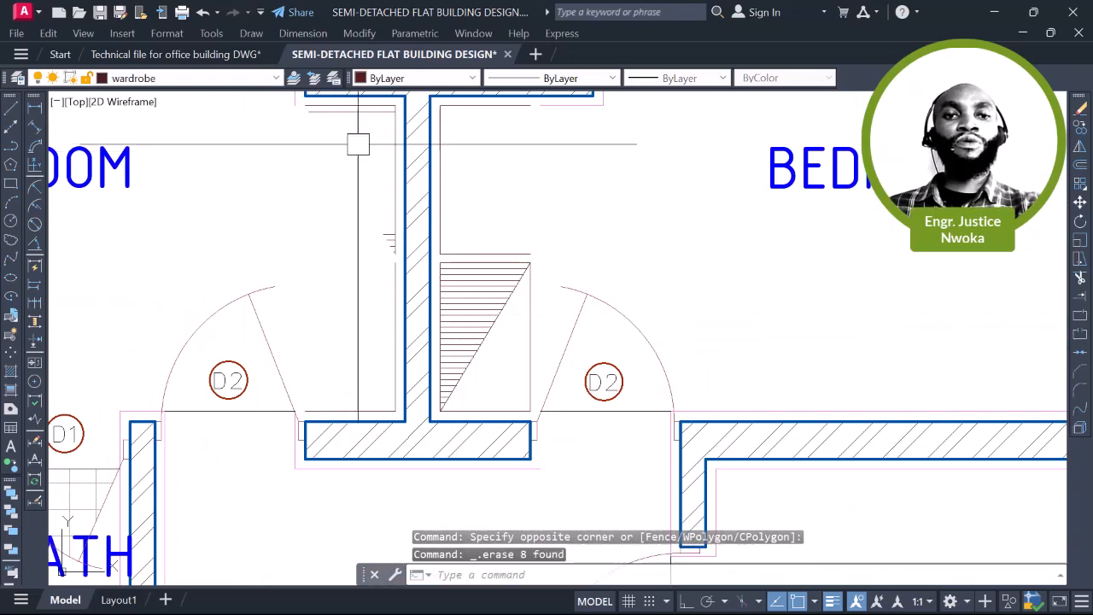
Erase the lower wardrobe's hatching, diagonal and front line on the laundry-side bedroom's side of the partition
middle_drag(478, 147, 404, 156)
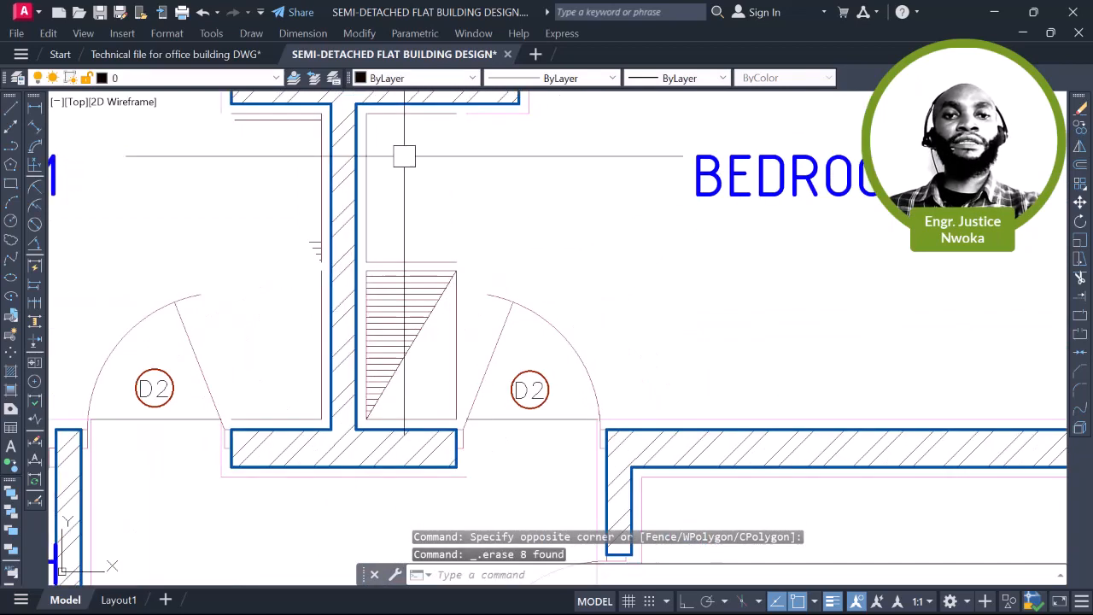
click(402, 357)
key(Delete)
scroll(398, 362, down, 2)
middle_drag(458, 315, 454, 207)
click(455, 206)
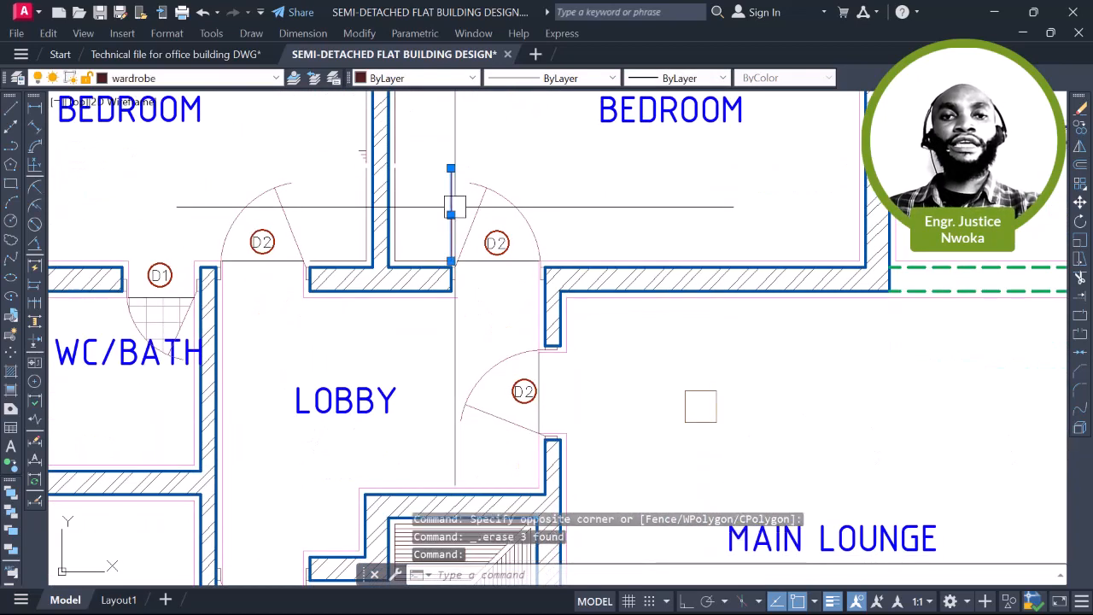
key(Delete)
Erase the bed and both bedside tables from the left flat's master's bedroom
scroll(432, 244, down, 2)
mouse_move(460, 369)
middle_down()
mouse_move(483, 287)
mouse_move(482, 171)
middle_up()
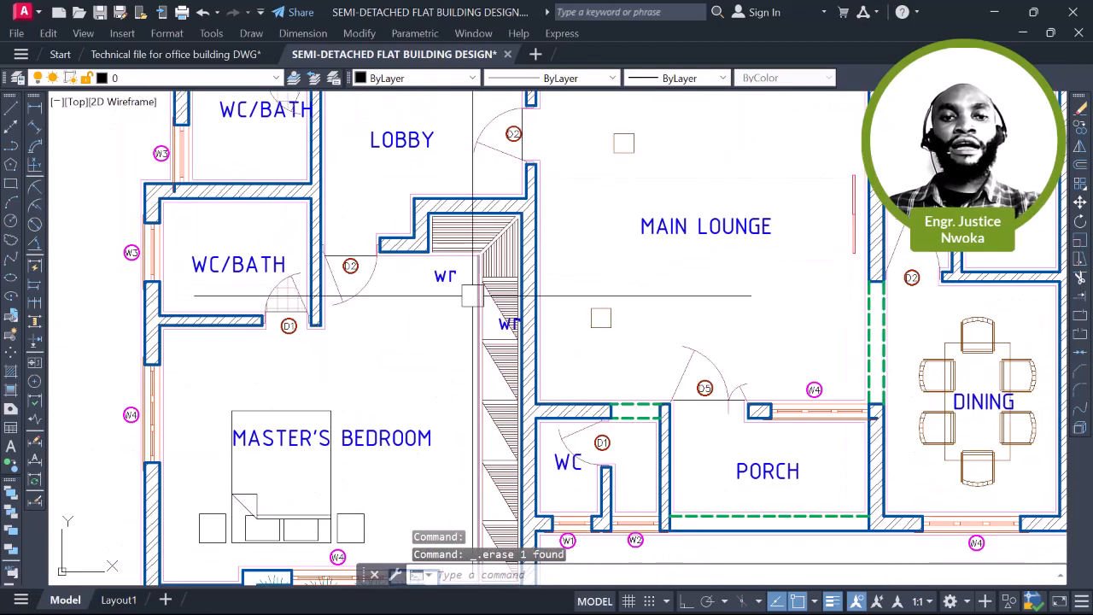
scroll(473, 298, up, 2)
middle_drag(479, 319, 497, 151)
scroll(333, 376, down, 2)
middle_drag(329, 379, 435, 288)
click(470, 340)
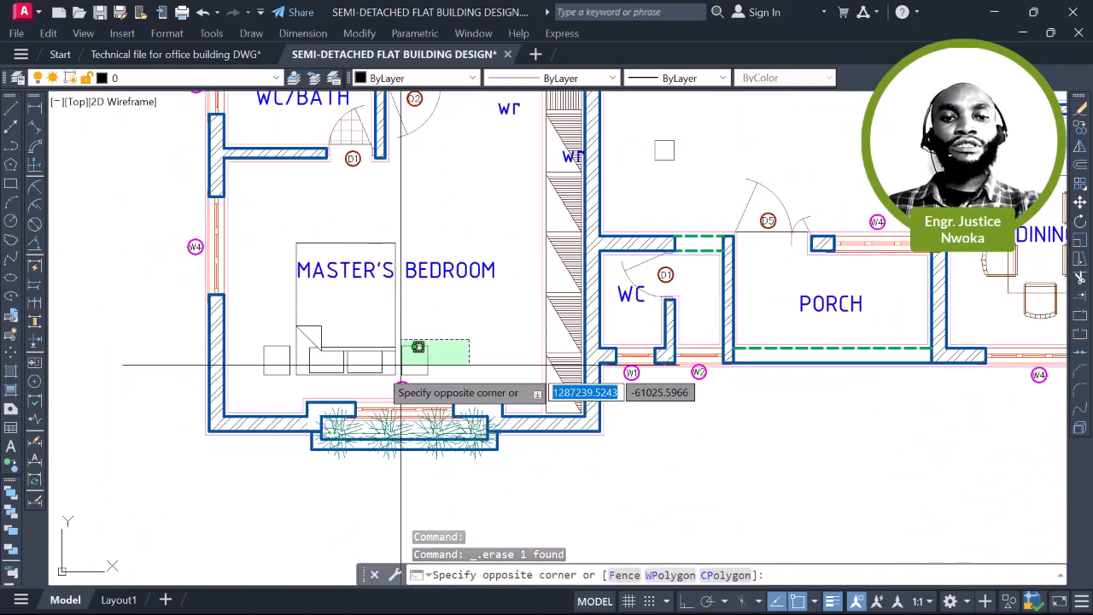
click(267, 369)
key(Delete)
Erase the four plants from the planter box outside the left master's bedroom's W4 window
scroll(375, 354, up, 4)
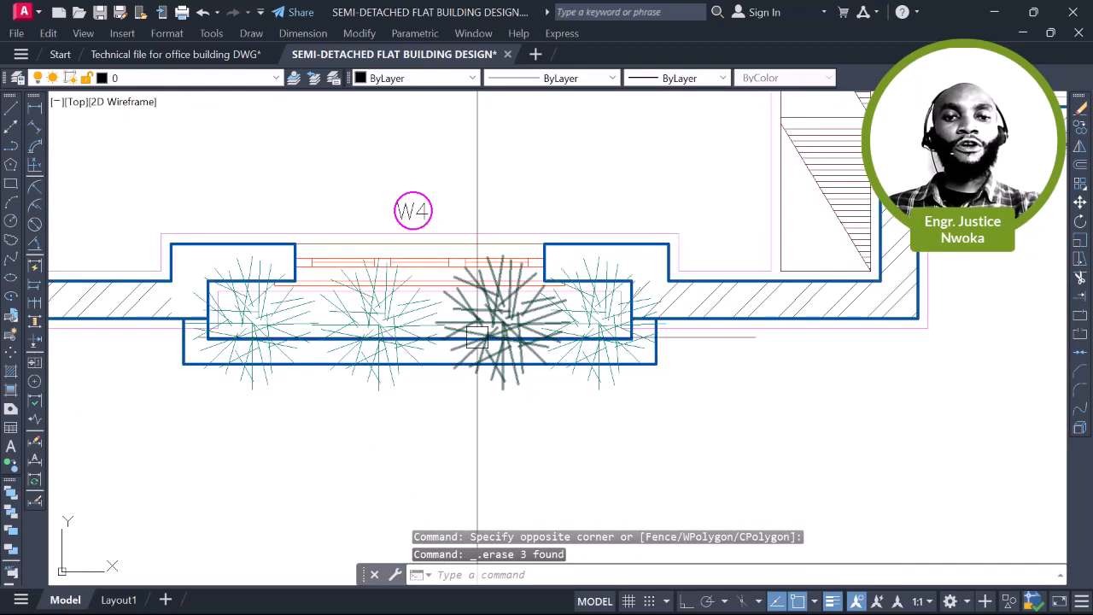
click(477, 337)
key(Delete)
click(391, 326)
key(Delete)
click(299, 322)
key(Delete)
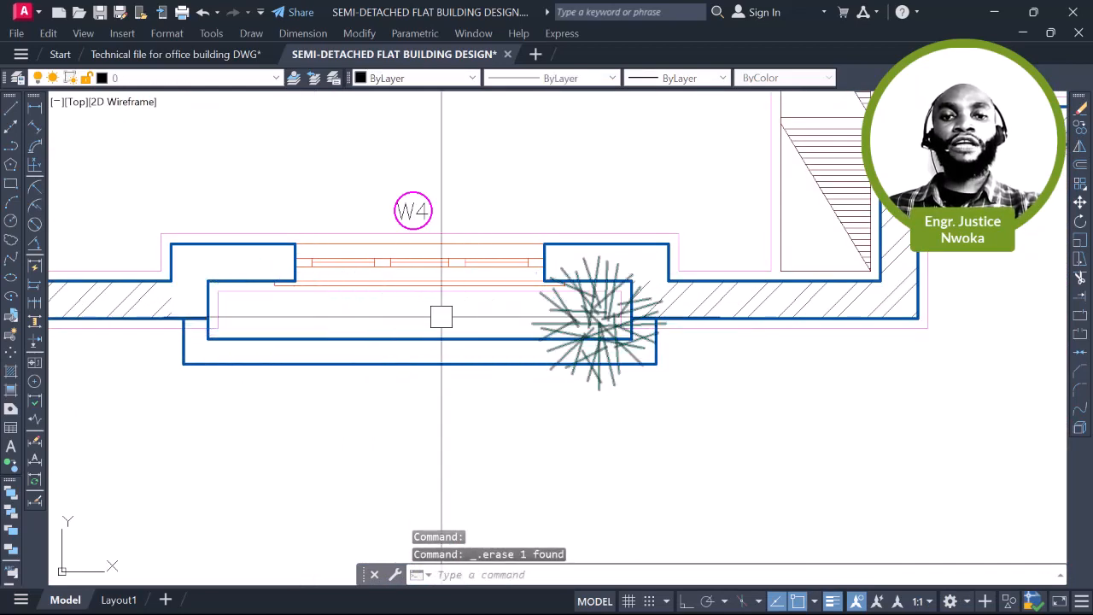
key(Delete)
Erase the straight wardrobe run's hatching, diagonals and front lines along the left master's bedroom's lounge-side wall
scroll(564, 325, down, 3)
mouse_move(566, 322)
middle_down()
mouse_move(549, 402)
mouse_move(561, 414)
middle_up()
scroll(611, 390, up, 2)
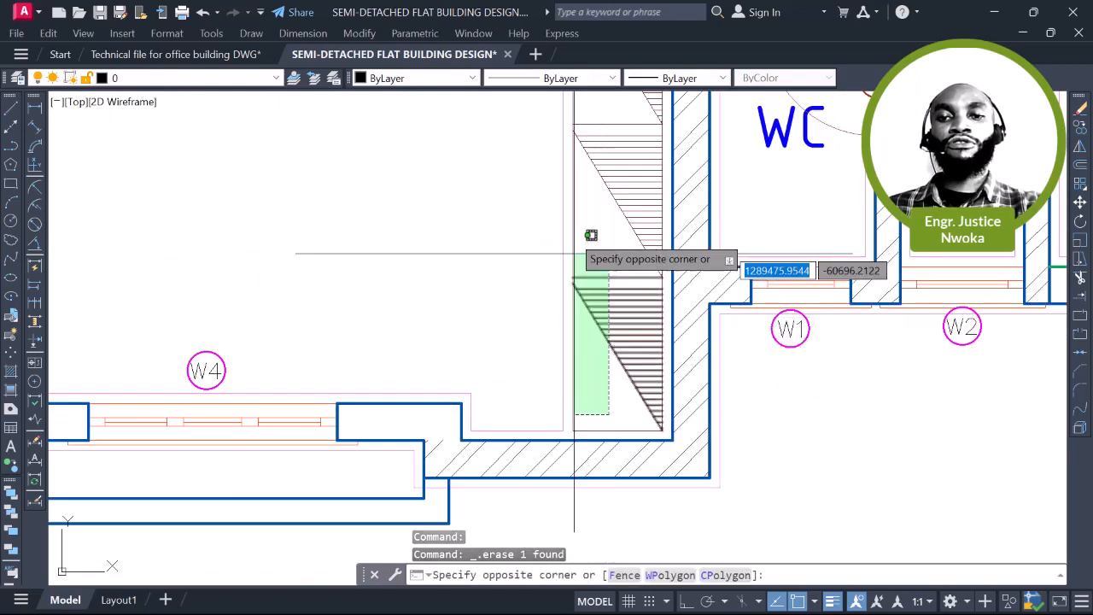
scroll(572, 211, down, 2)
middle_drag(571, 214, 525, 384)
middle_drag(537, 182, 512, 272)
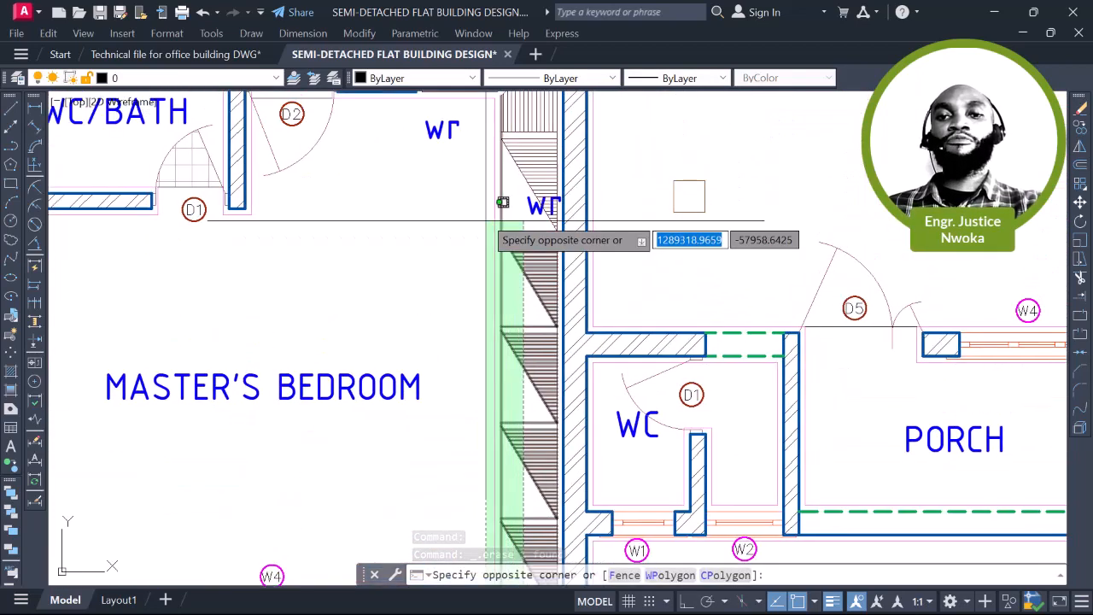
key(Delete)
Erase the last wardrobe hatch and the corner wardrobe's outlines and most shelf lines in the left master's bedroom
middle_drag(510, 187, 487, 272)
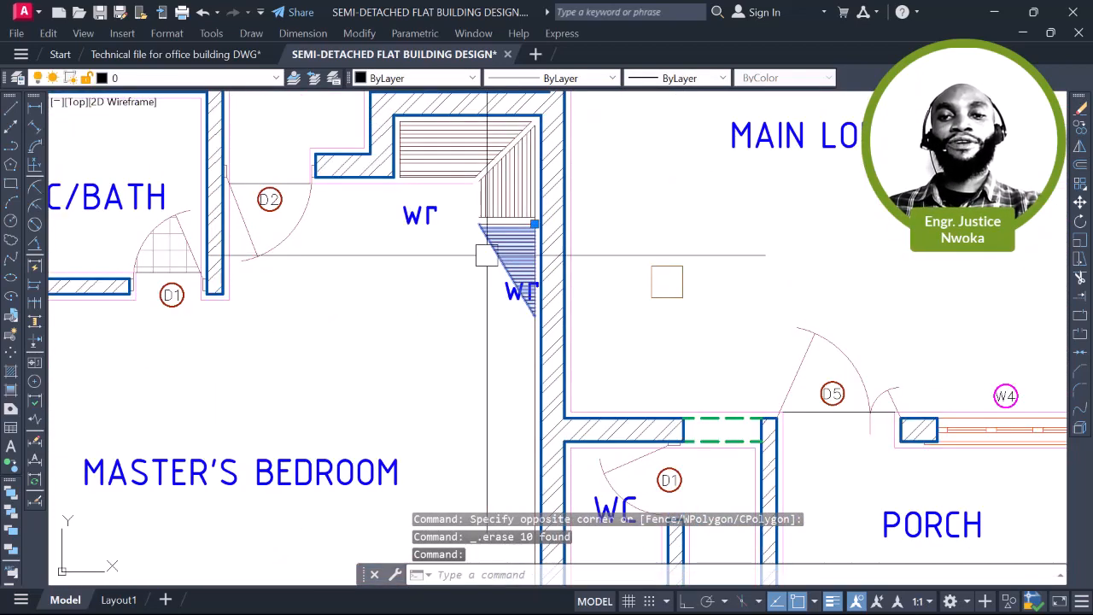
click(460, 162)
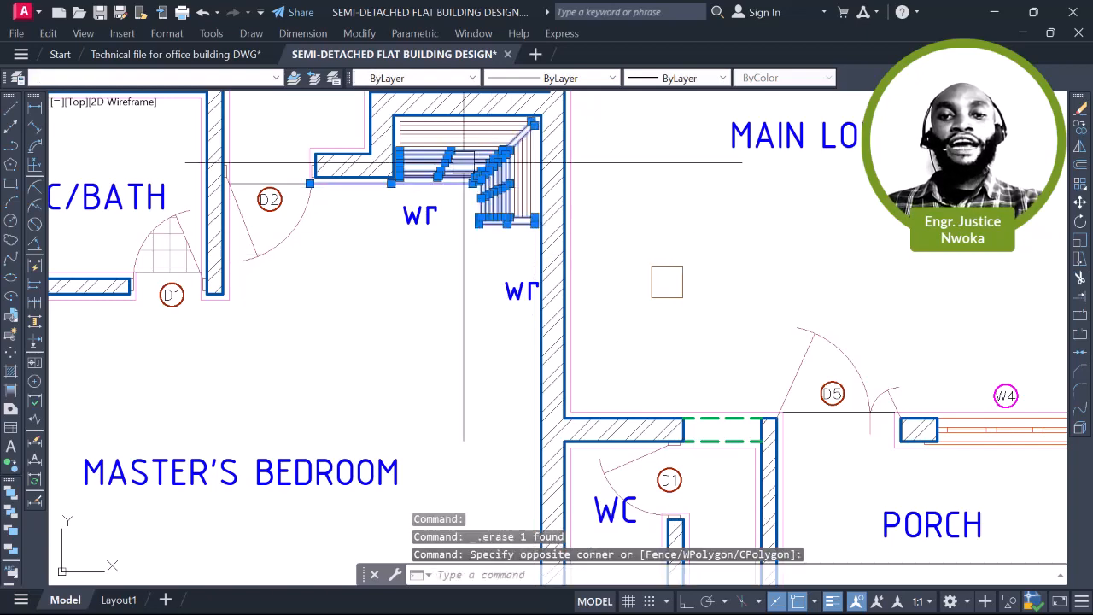
key(Delete)
scroll(513, 163, up, 4)
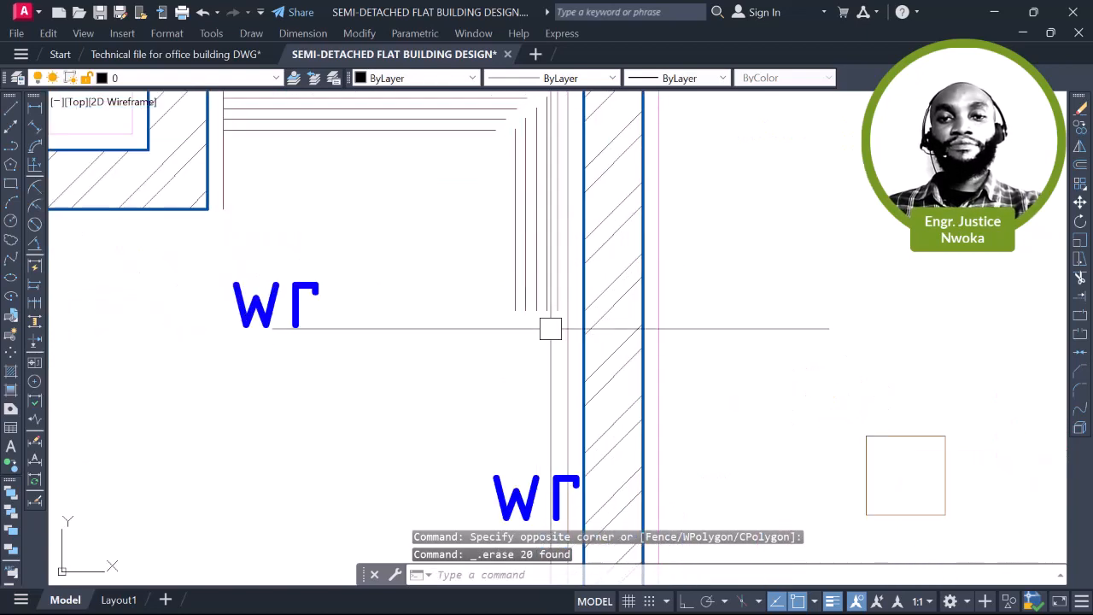
scroll(523, 286, down, 4)
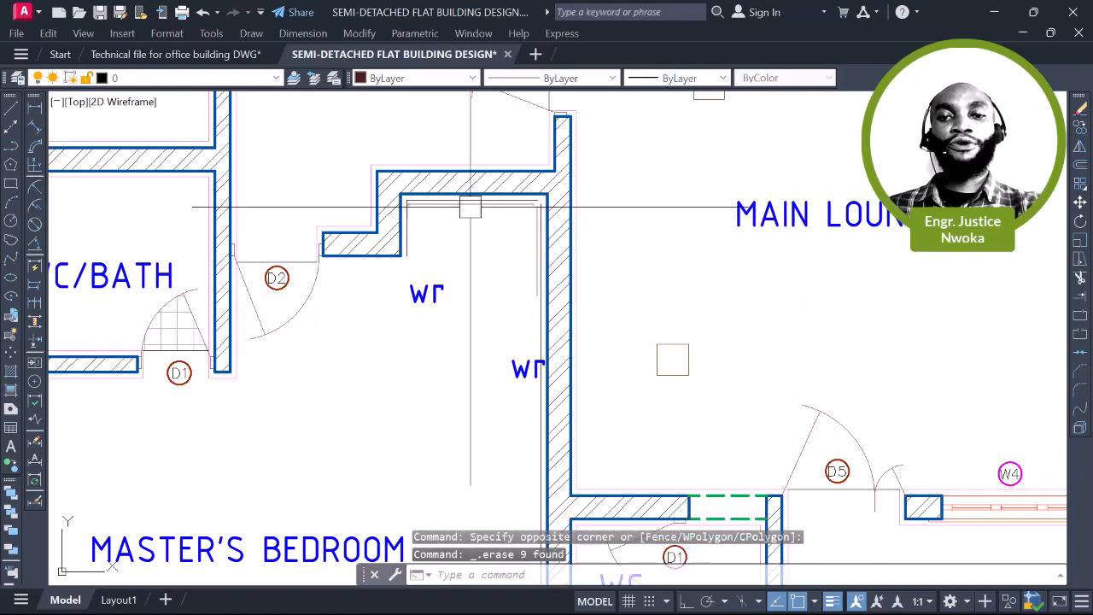
Erase the remaining furniture from the left flat's dining room
scroll(470, 206, down, 4)
middle_drag(593, 148, 381, 315)
middle_drag(529, 293, 419, 264)
middle_drag(573, 278, 583, 173)
middle_drag(517, 349, 540, 241)
scroll(525, 278, up, 2)
click(492, 261)
key(Delete)
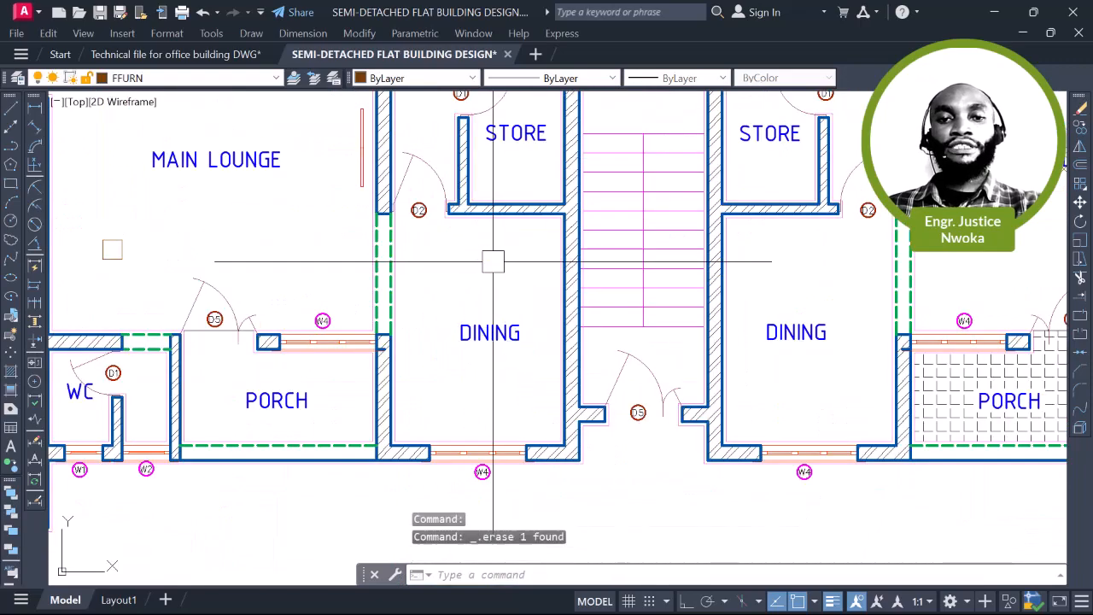
Erase the floor hatch from the right flat's front porch beside the main lounge
scroll(492, 262, down, 4)
scroll(596, 376, up, 4)
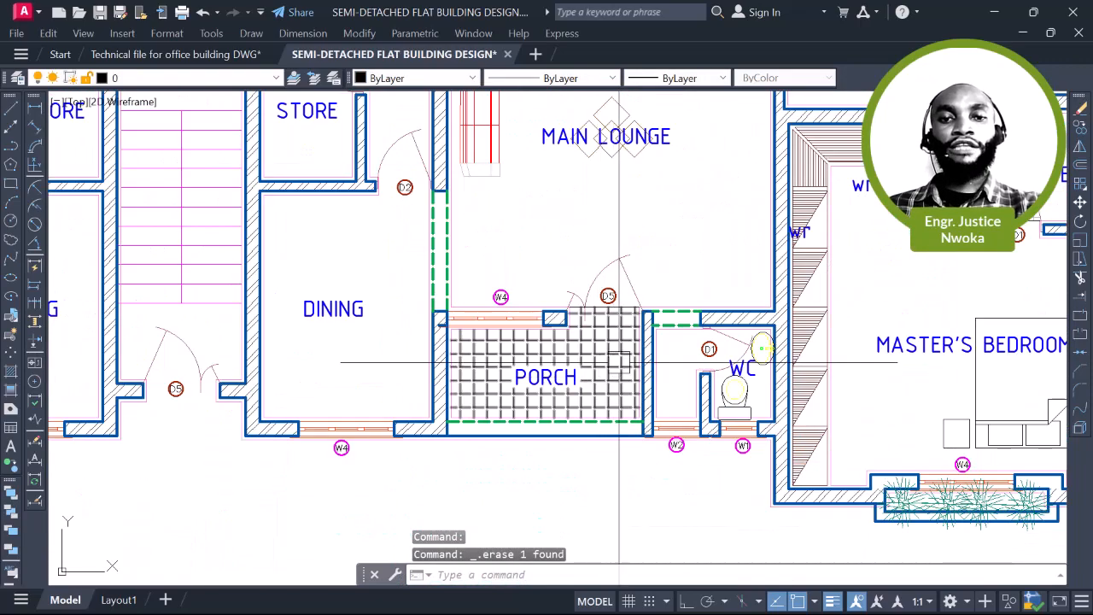
scroll(620, 362, down, 4)
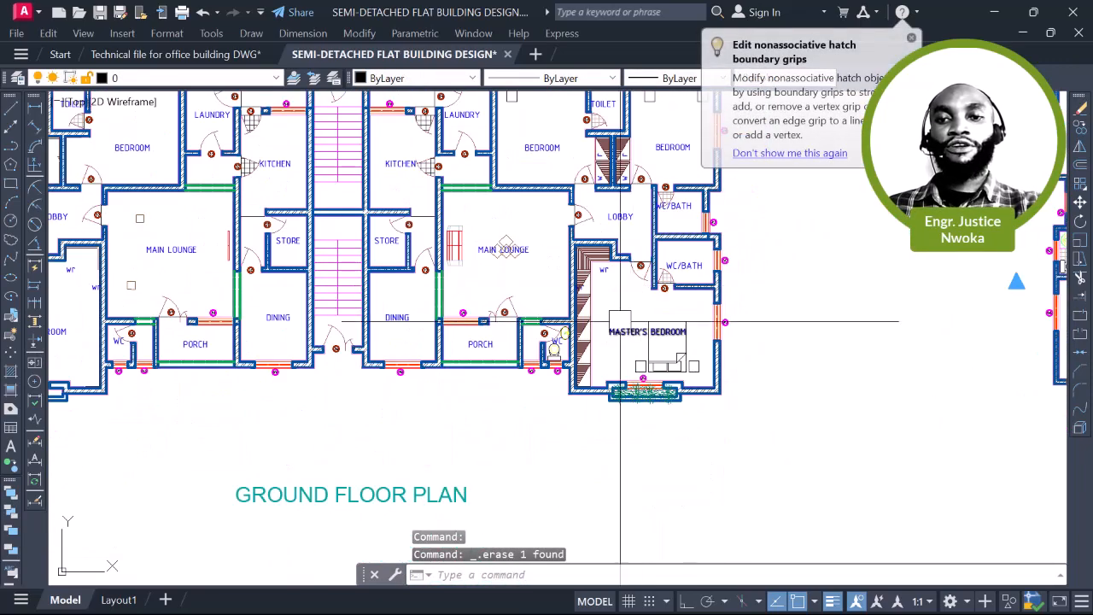
Erase the four plants from the right master's bedroom's planter box and the bed and bedside tables inside the room
scroll(659, 342, up, 4)
middle_drag(694, 412, 674, 222)
scroll(636, 293, up, 4)
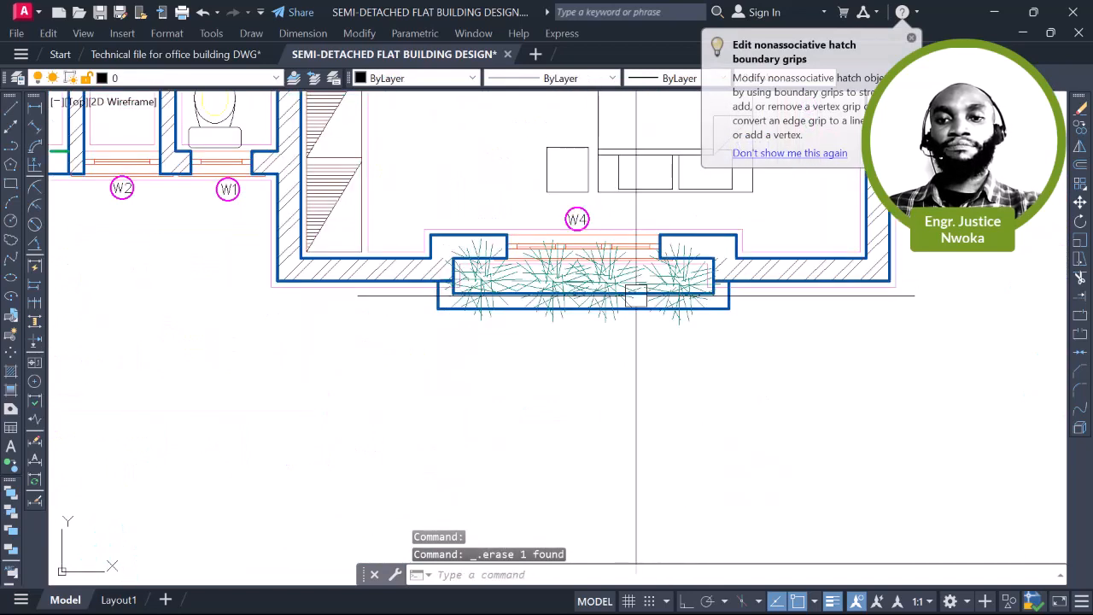
click(608, 275)
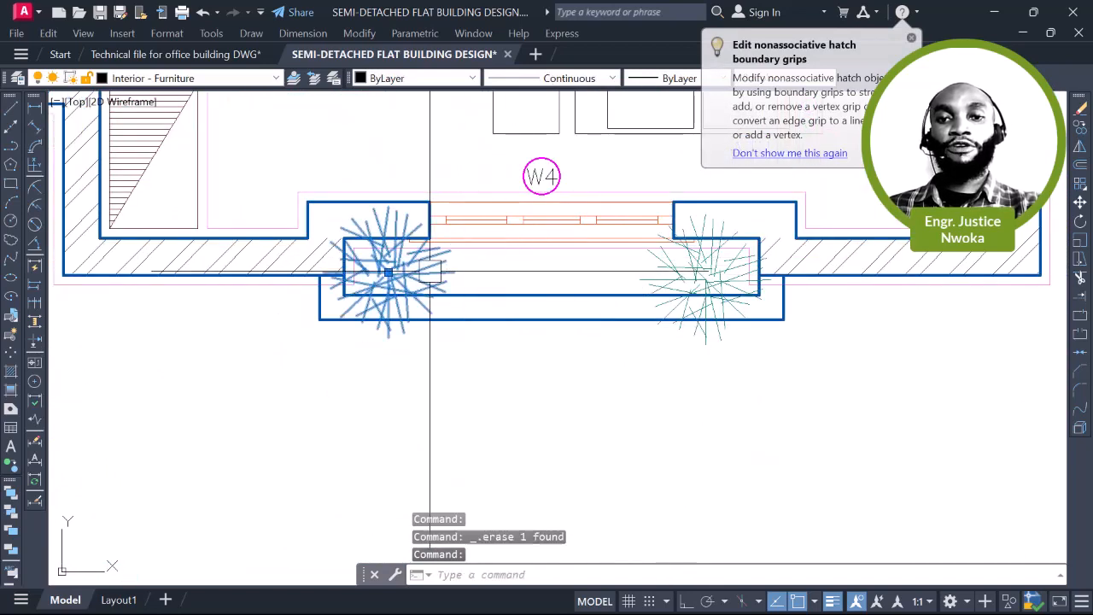
key(Delete)
click(705, 282)
key(Delete)
scroll(675, 301, down, 4)
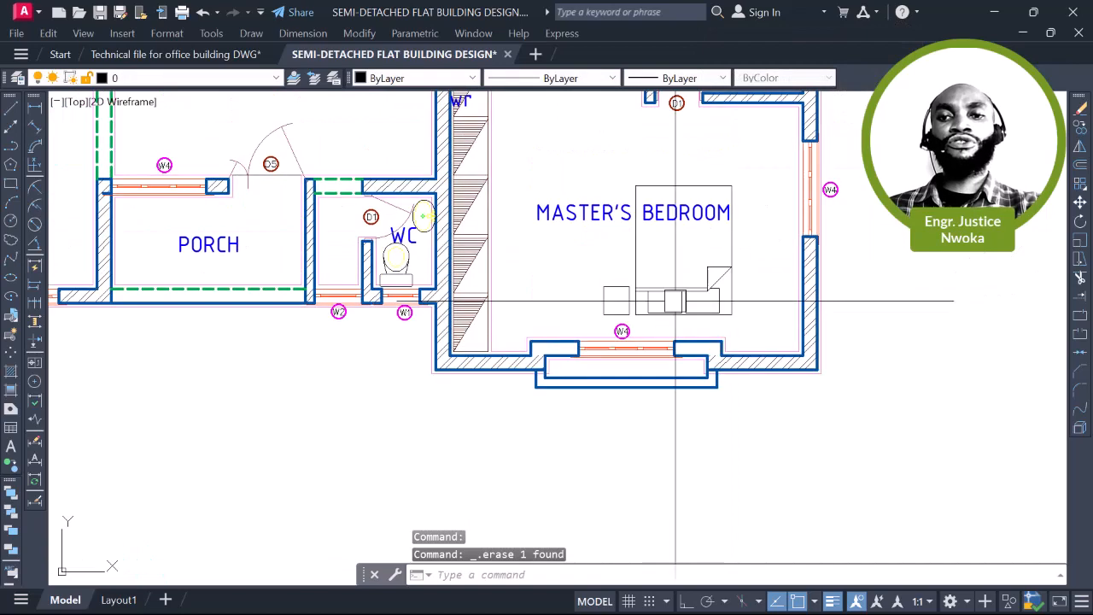
middle_drag(557, 228, 588, 297)
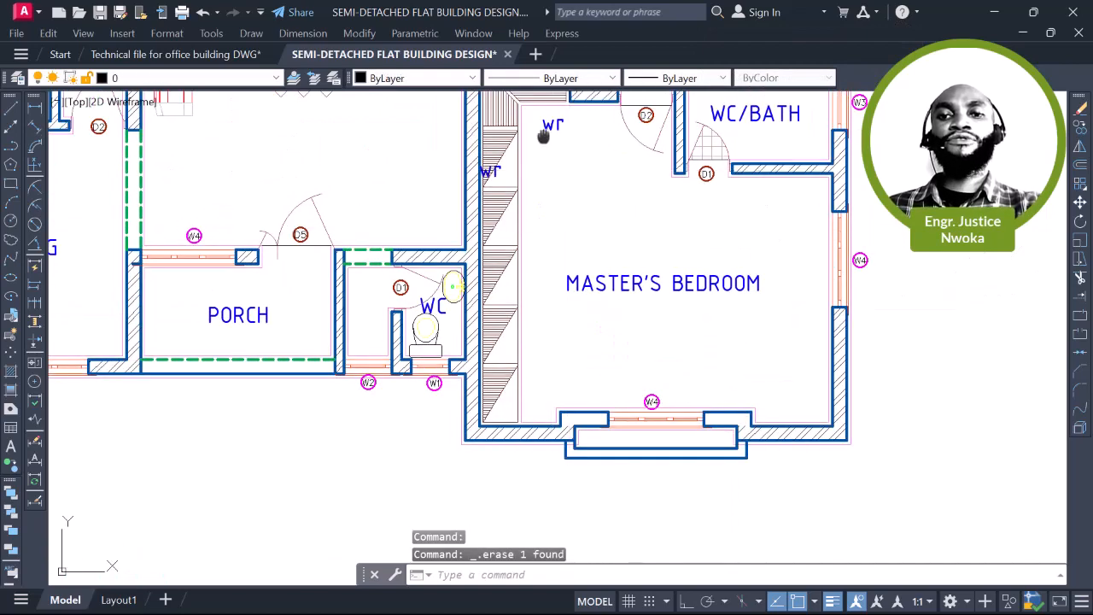
Erase the wardrobe outlines, hatching and wr labels along the lounge-side wall and corner of the right master's bedroom
middle_drag(541, 137, 541, 190)
scroll(536, 164, up, 3)
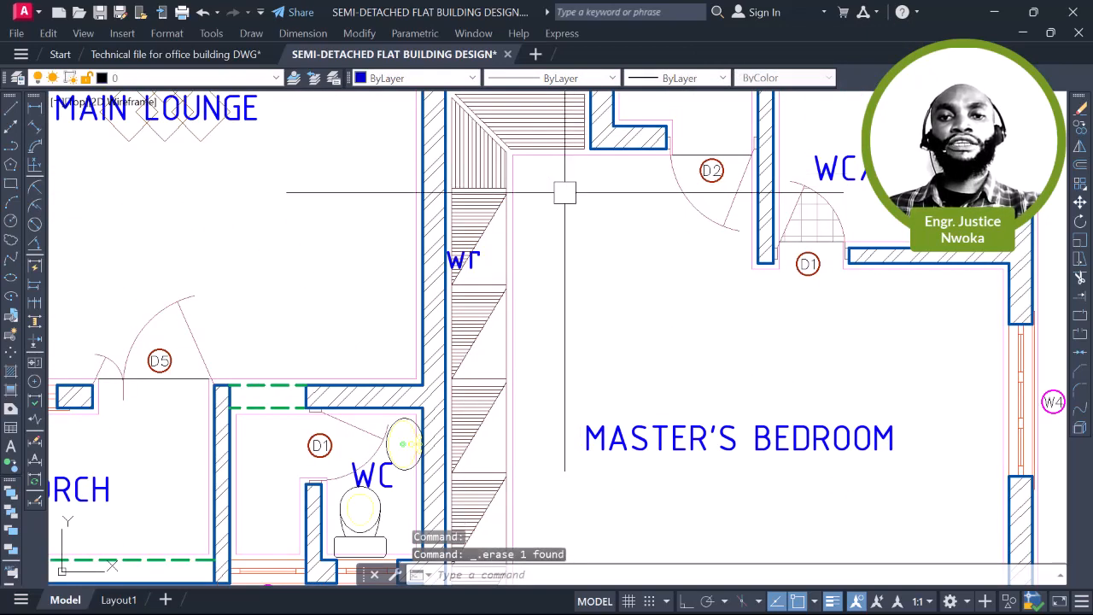
click(488, 124)
key(Delete)
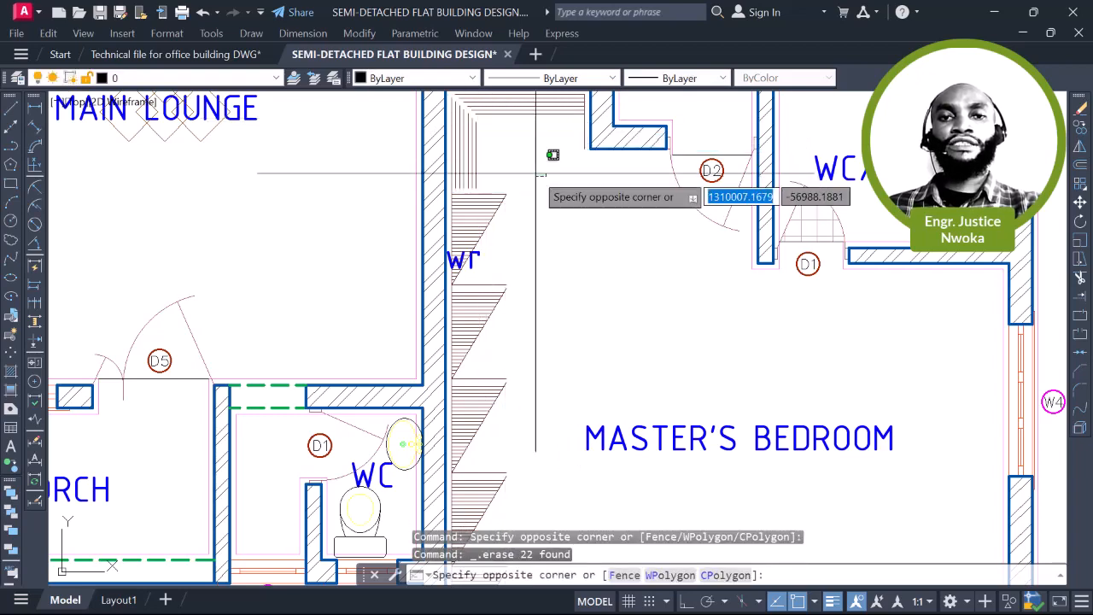
scroll(535, 174, down, 3)
click(493, 442)
key(Delete)
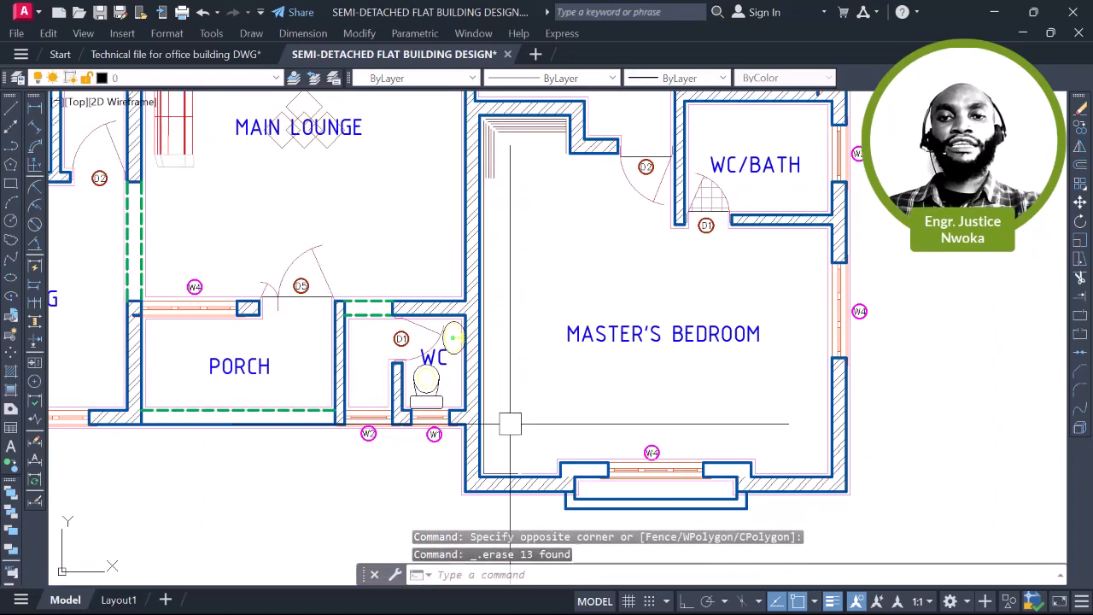
Erase the leftover corner wardrobe shelf lines in the right master's bedroom
scroll(509, 423, down, 2)
scroll(527, 290, up, 5)
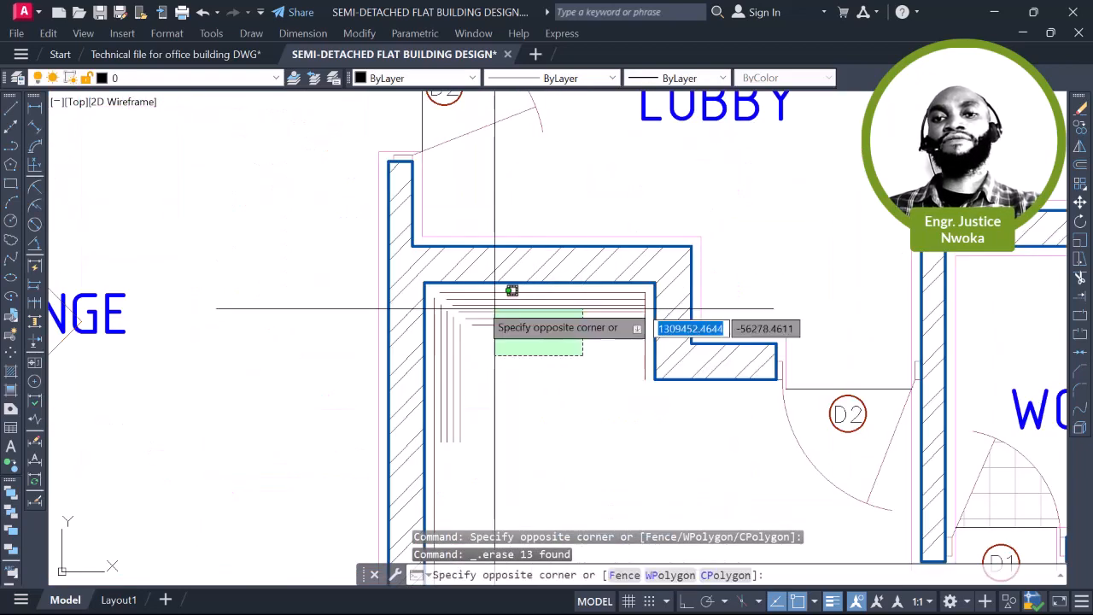
click(442, 298)
key(Delete)
scroll(503, 291, down, 5)
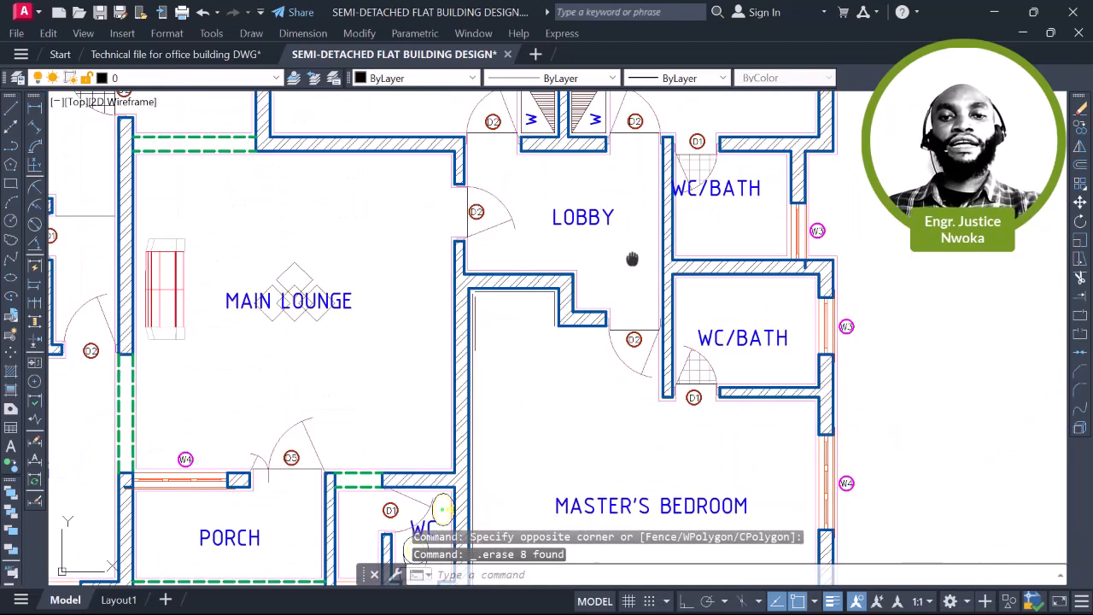
Erase most of the wardrobe outlines, hatching and labels on the corner bedroom's side of the right flat's partition
middle_drag(632, 259, 641, 396)
middle_drag(599, 169, 600, 193)
scroll(624, 185, up, 4)
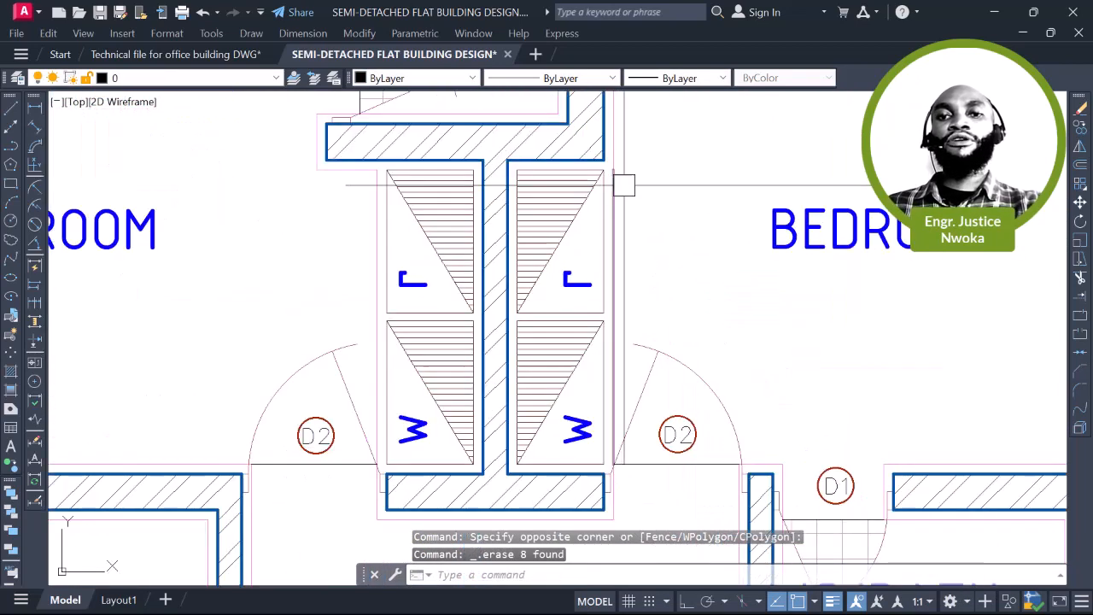
click(630, 189)
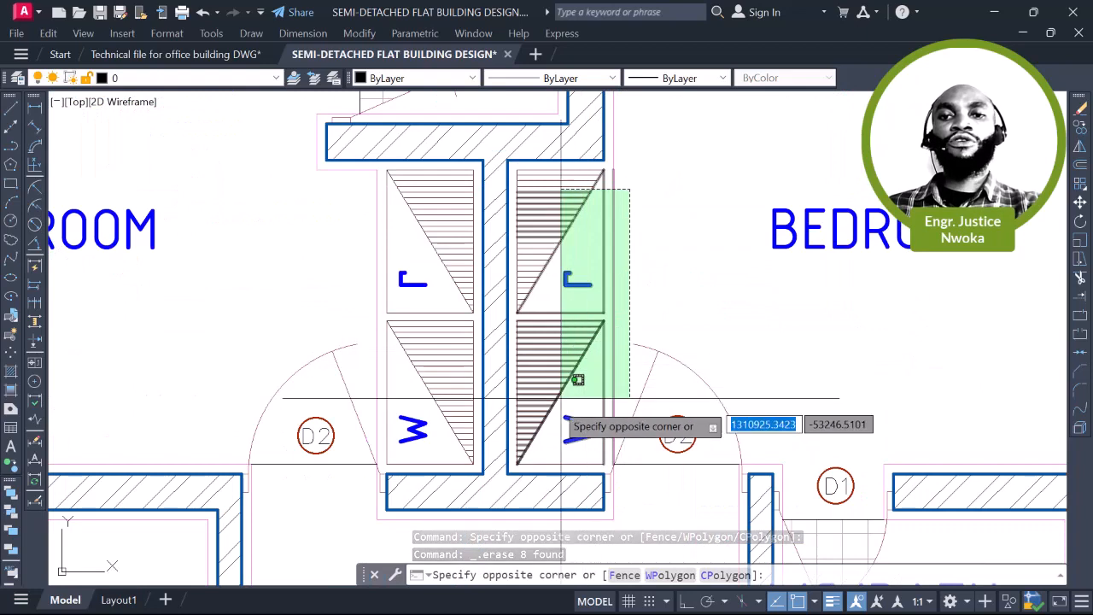
click(520, 391)
key(Delete)
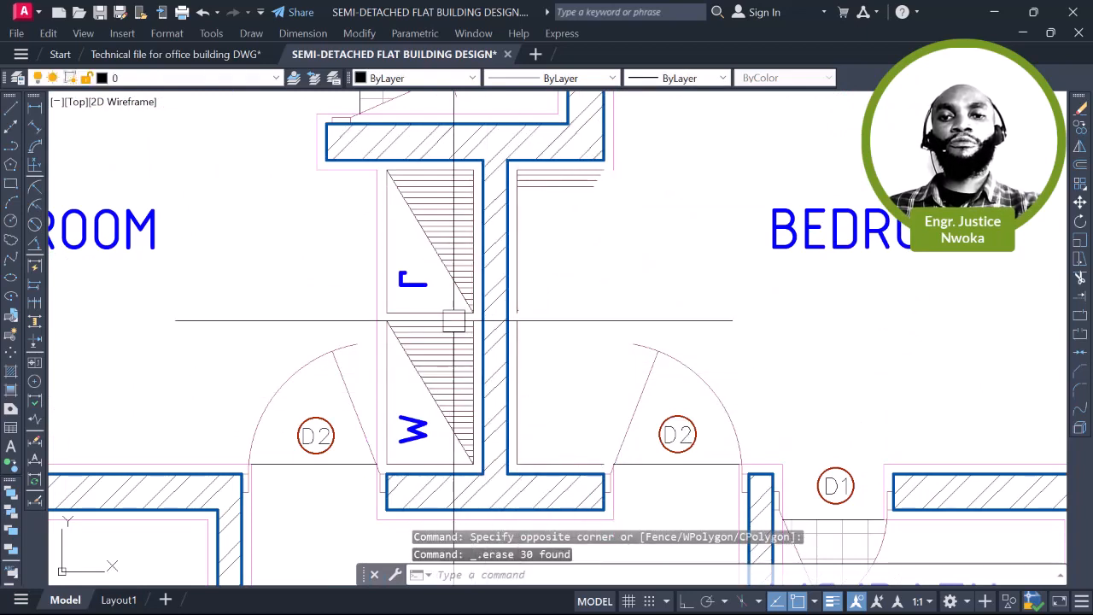
Erase both wardrobes' hatching, diagonals, front lines and labels on the laundry-side bedroom's side of the right flat's partition
scroll(345, 174, up, 3)
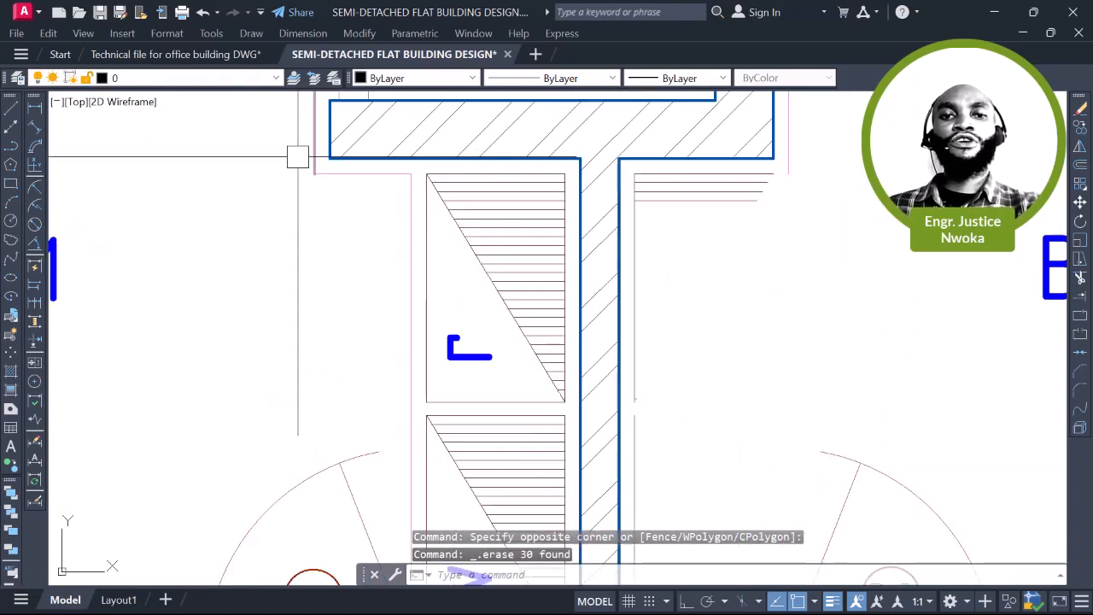
click(303, 159)
scroll(303, 159, down, 3)
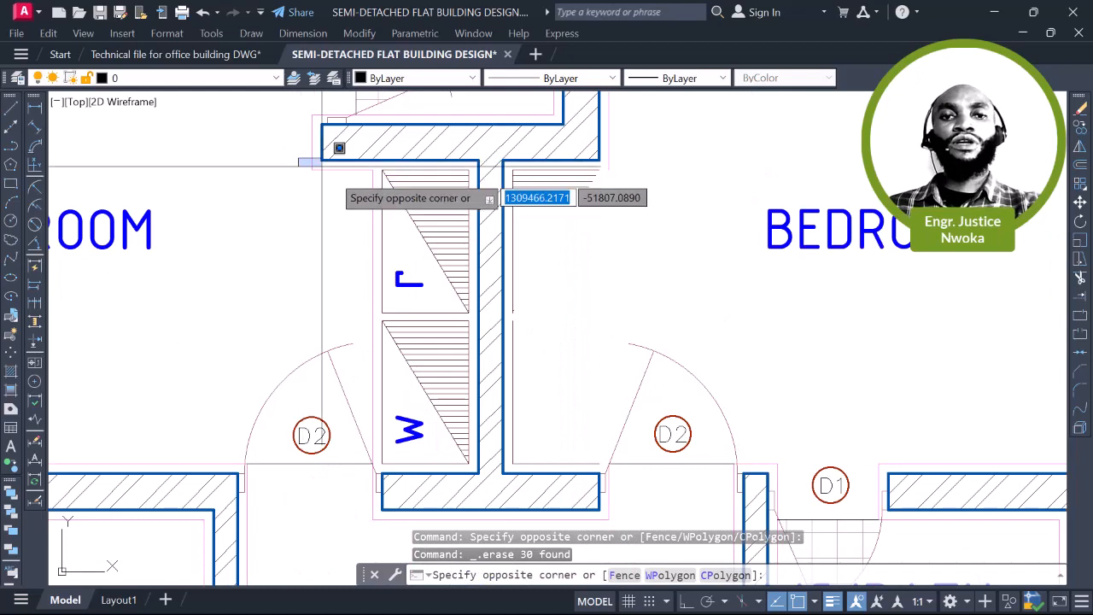
click(488, 333)
key(Delete)
middle_drag(444, 254, 442, 158)
click(448, 158)
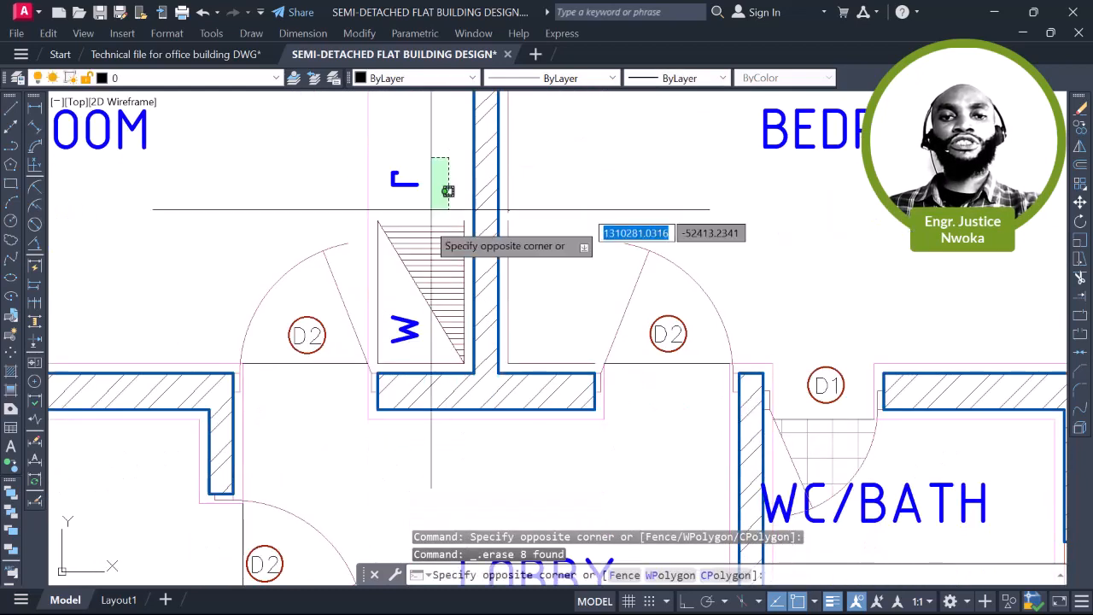
click(379, 275)
key(Delete)
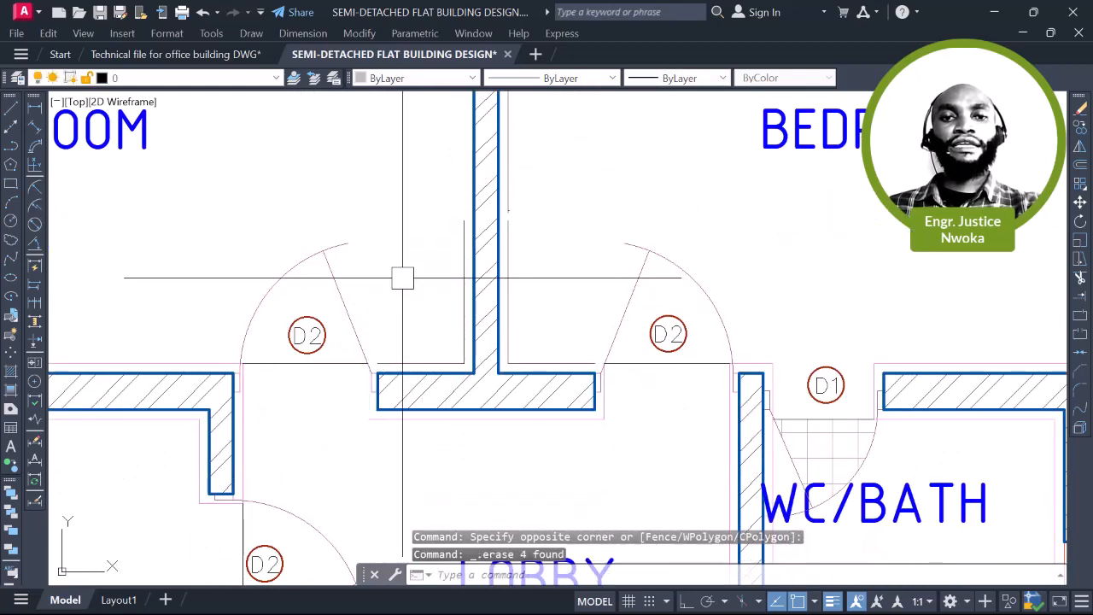
Erase both bedside tables from the right flat's corner bedroom
scroll(445, 276, down, 2)
middle_drag(675, 214, 783, 361)
scroll(783, 361, down, 4)
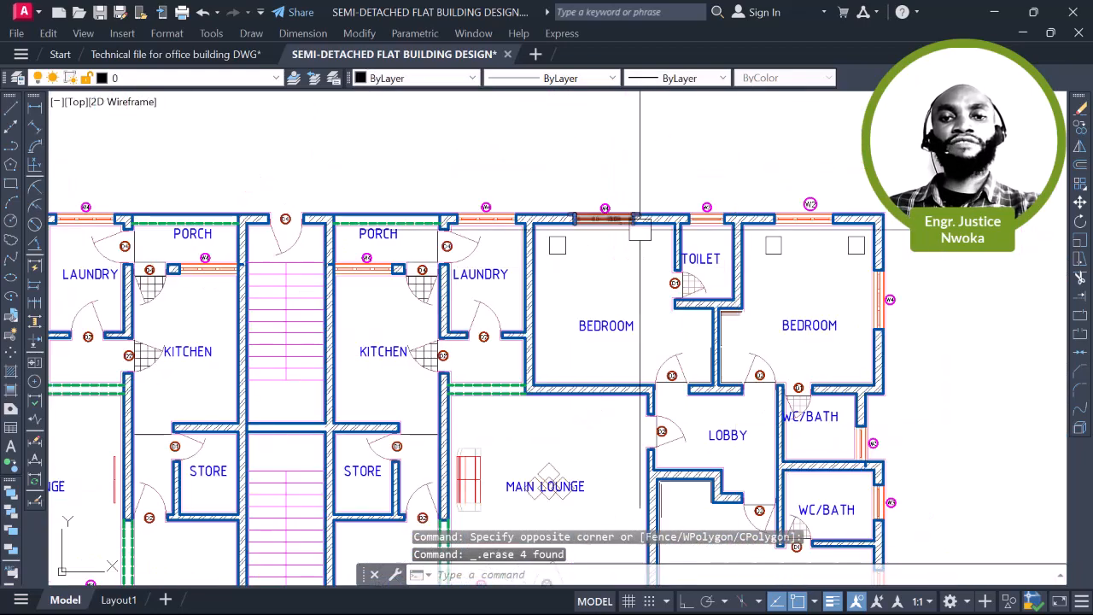
click(798, 283)
key(Delete)
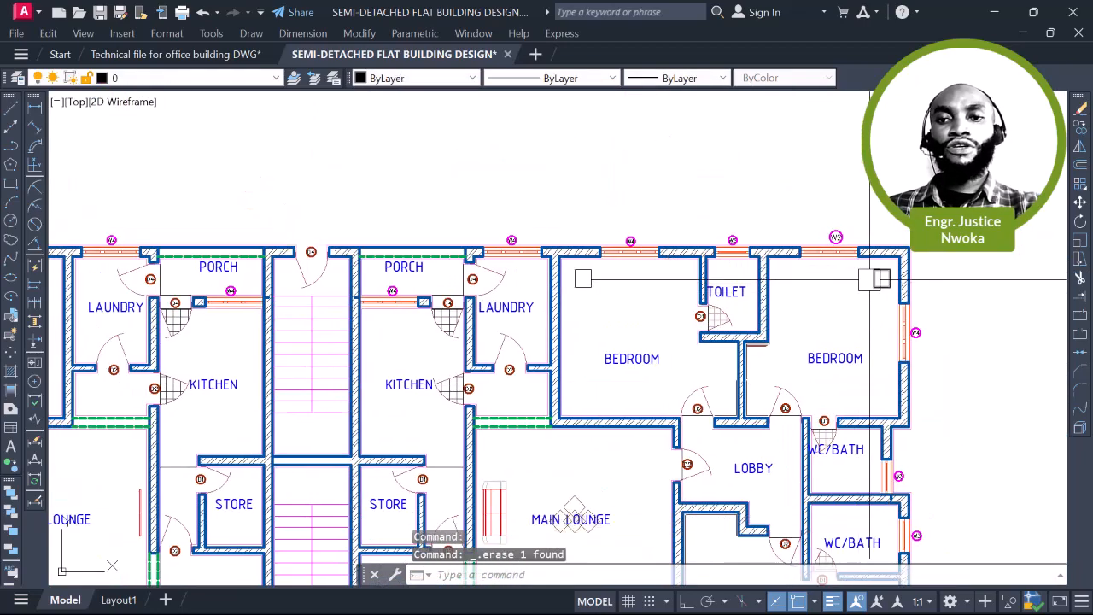
middle_drag(304, 338, 610, 198)
scroll(536, 167, up, 4)
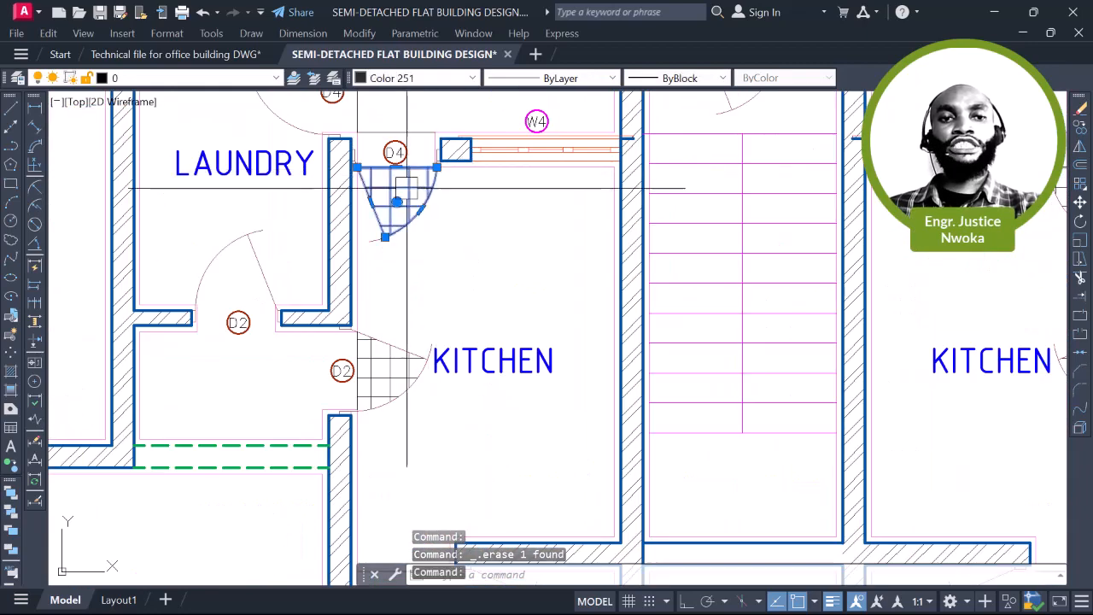
right_click(510, 252)
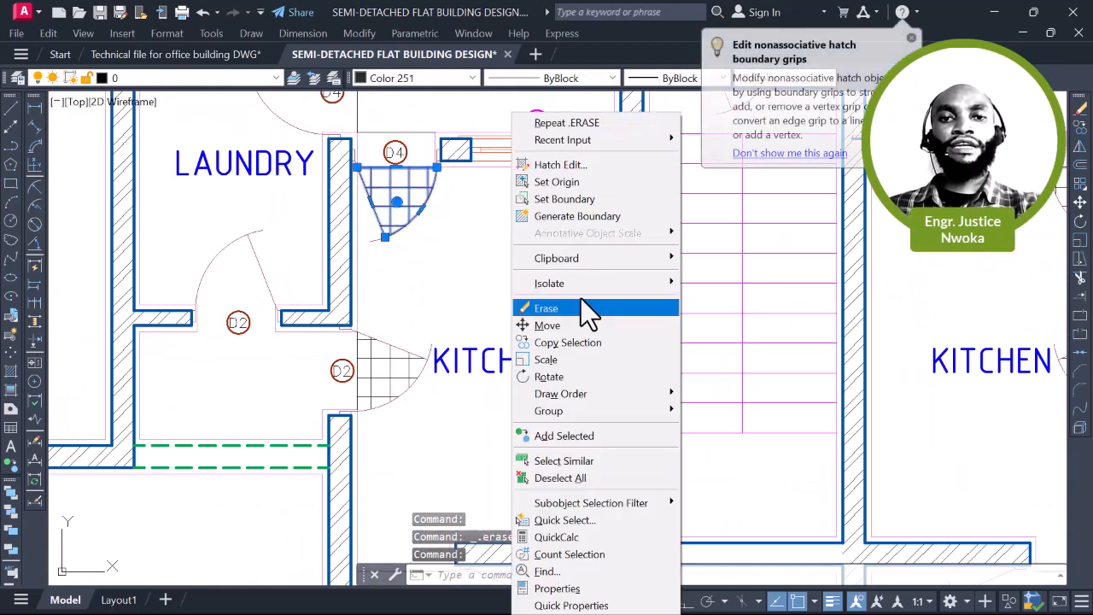
click(560, 461)
scroll(504, 282, down, 6)
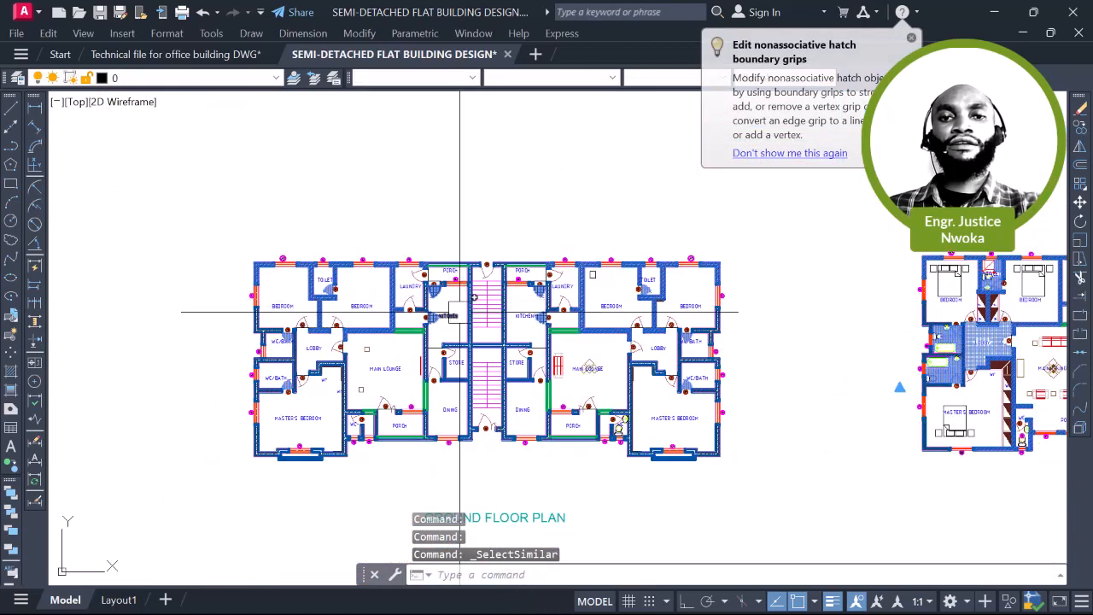
key(Escape)
Erase the toilet and washbasin from the right flat's WC beside the front porch
scroll(512, 314, up, 4)
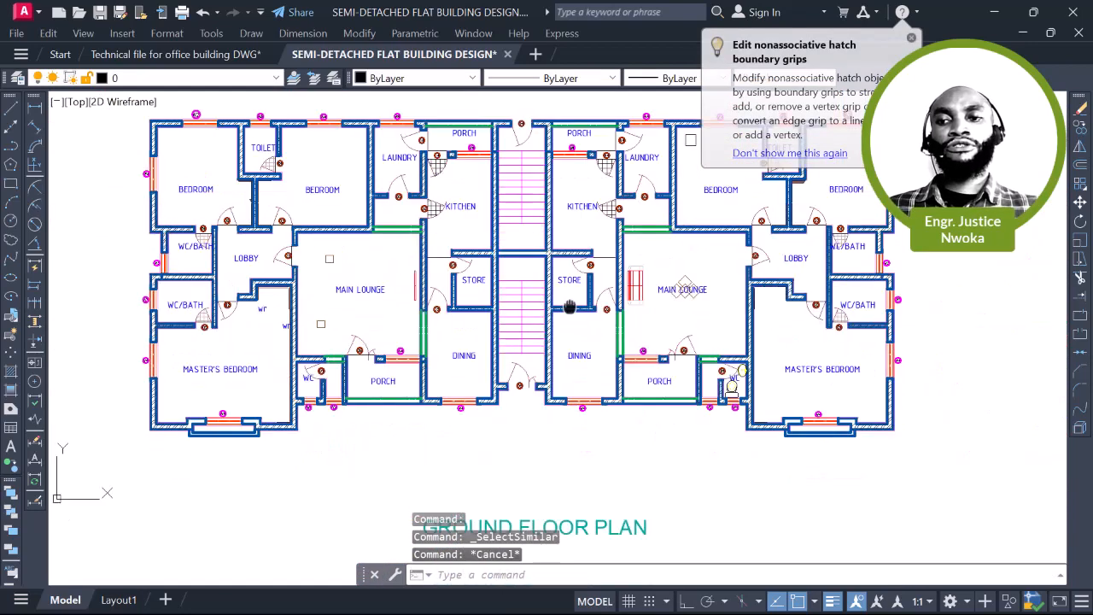
scroll(721, 337, up, 5)
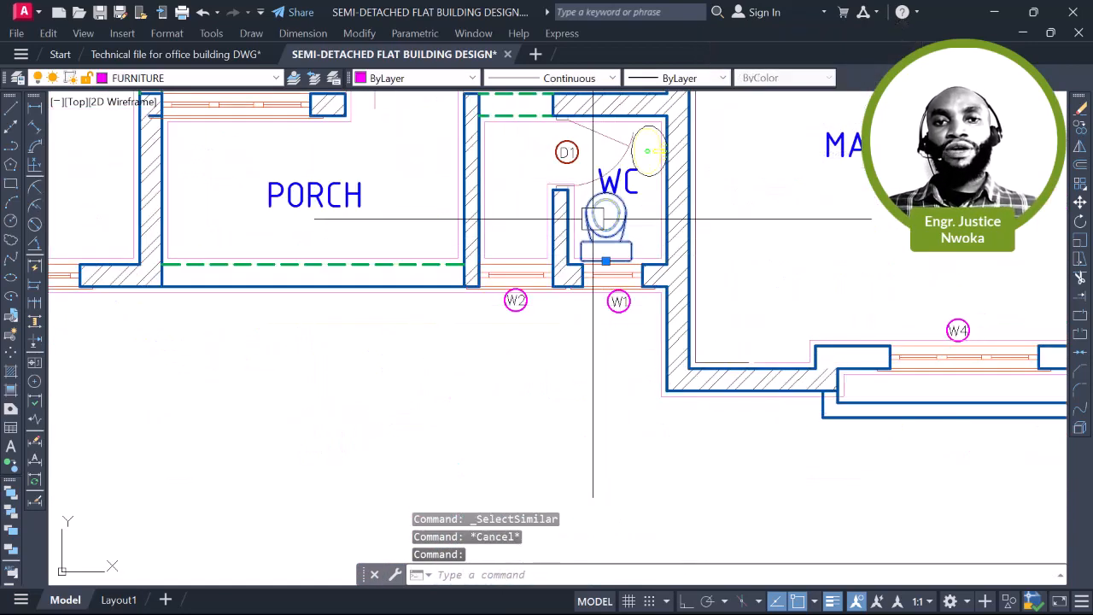
key(Delete)
scroll(648, 162, up, 4)
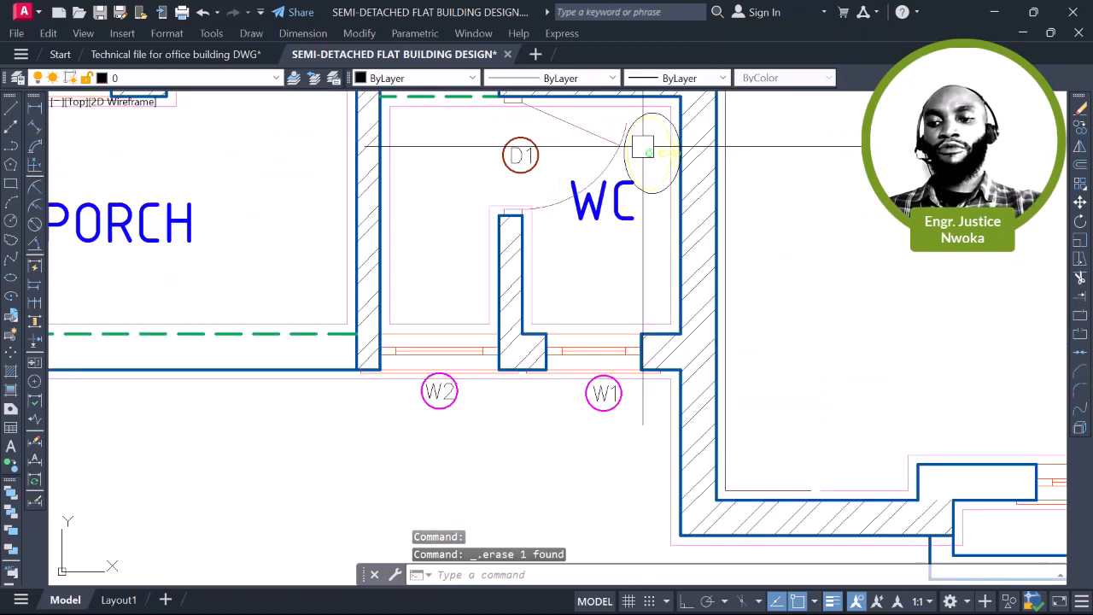
scroll(623, 258, down, 8)
middle_drag(764, 254, 761, 312)
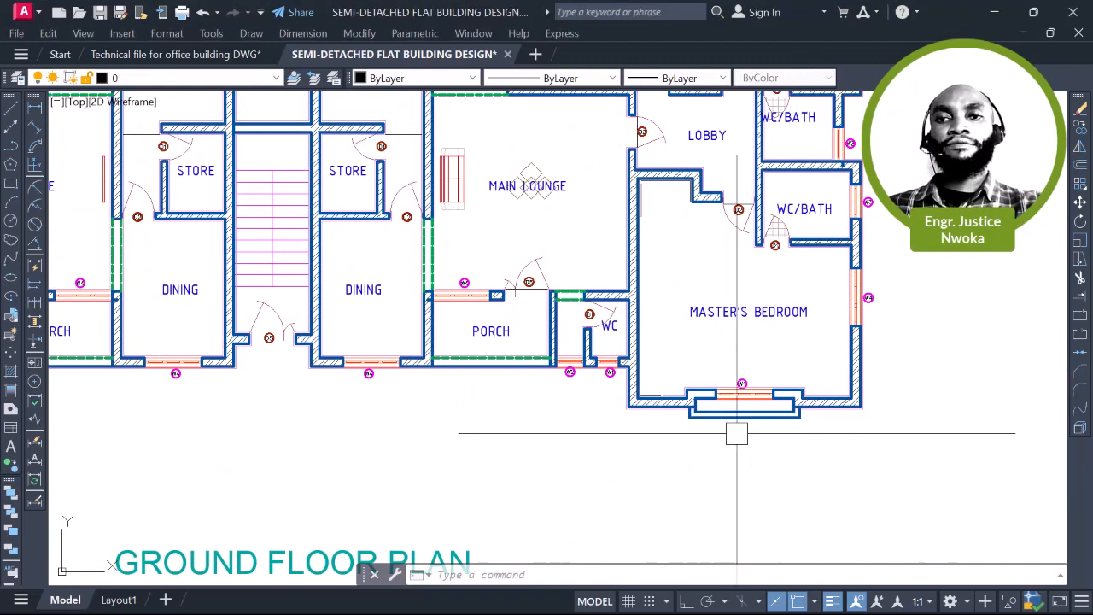
scroll(757, 411, up, 5)
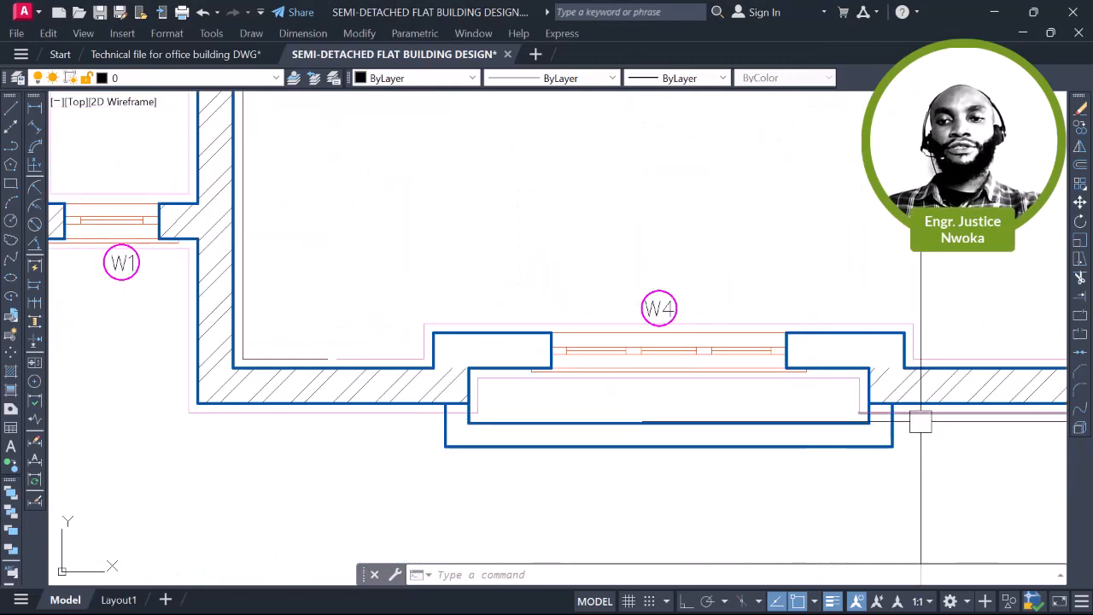
Erase the ledge outline projecting outside the front W4 window of the right flat's master bedroom
scroll(920, 424, up, 2)
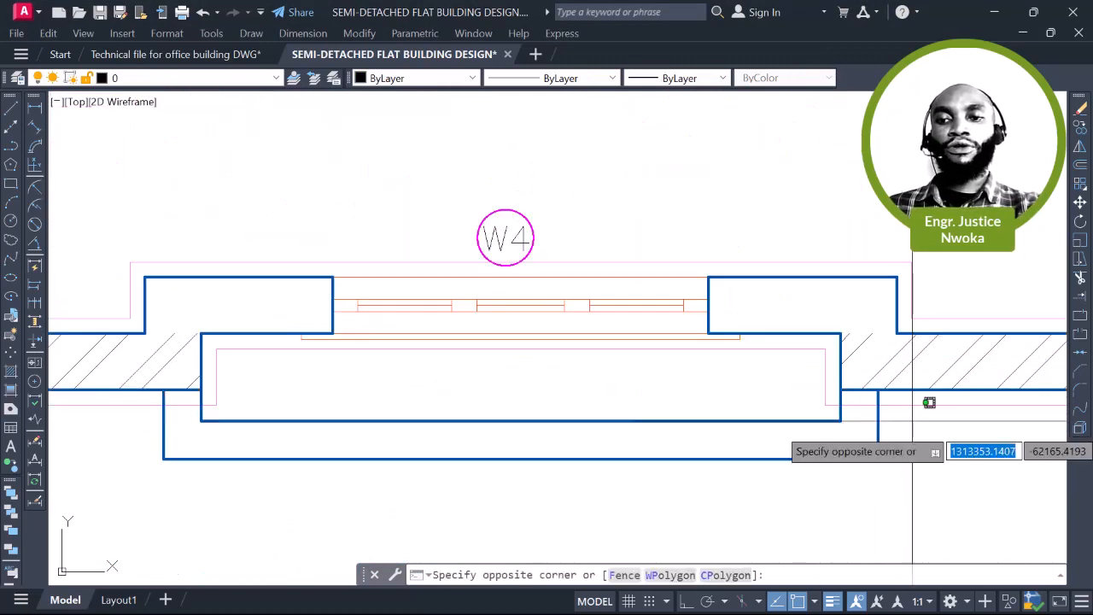
click(158, 457)
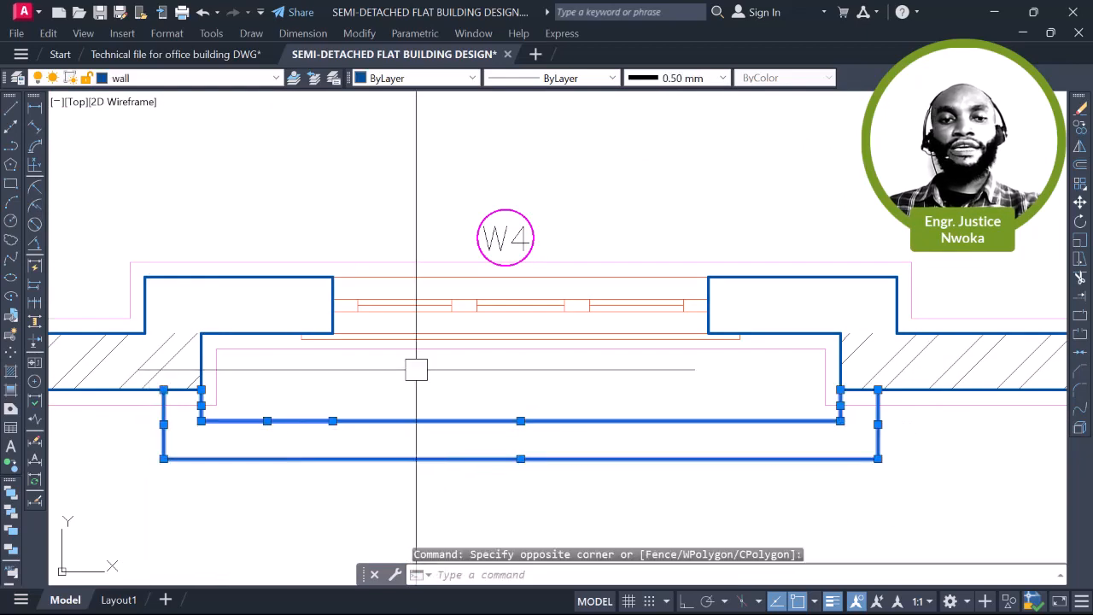
key(Delete)
Erase the long front lines and left end pieces of the ledge outside the left flat's master bedroom front window
scroll(651, 327, down, 6)
middle_drag(300, 324, 729, 328)
middle_drag(383, 329, 940, 346)
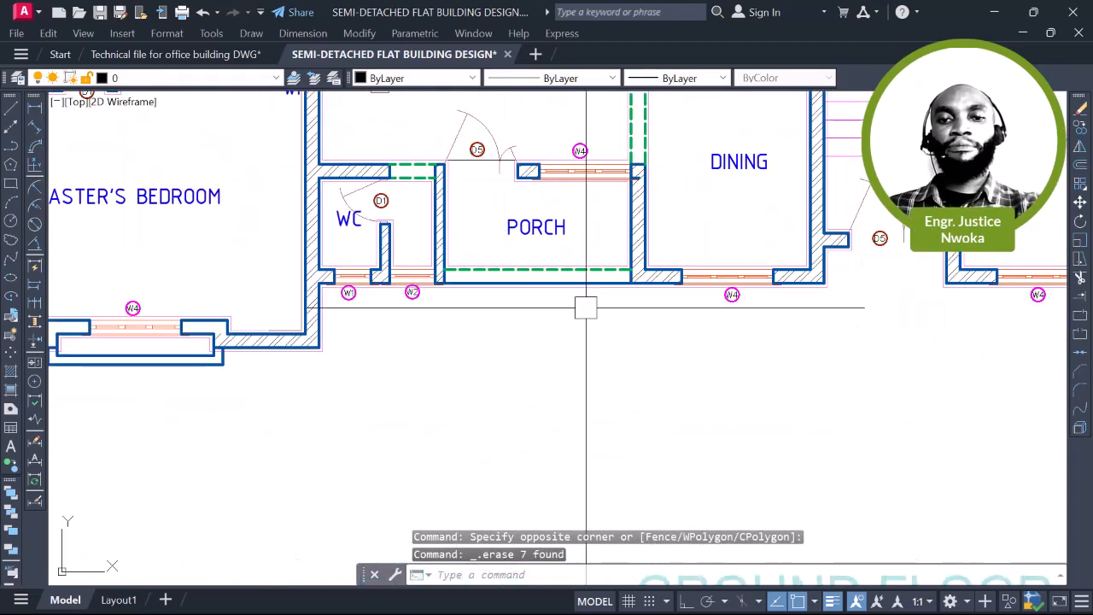
middle_drag(488, 298, 863, 278)
scroll(529, 348, up, 4)
click(553, 285)
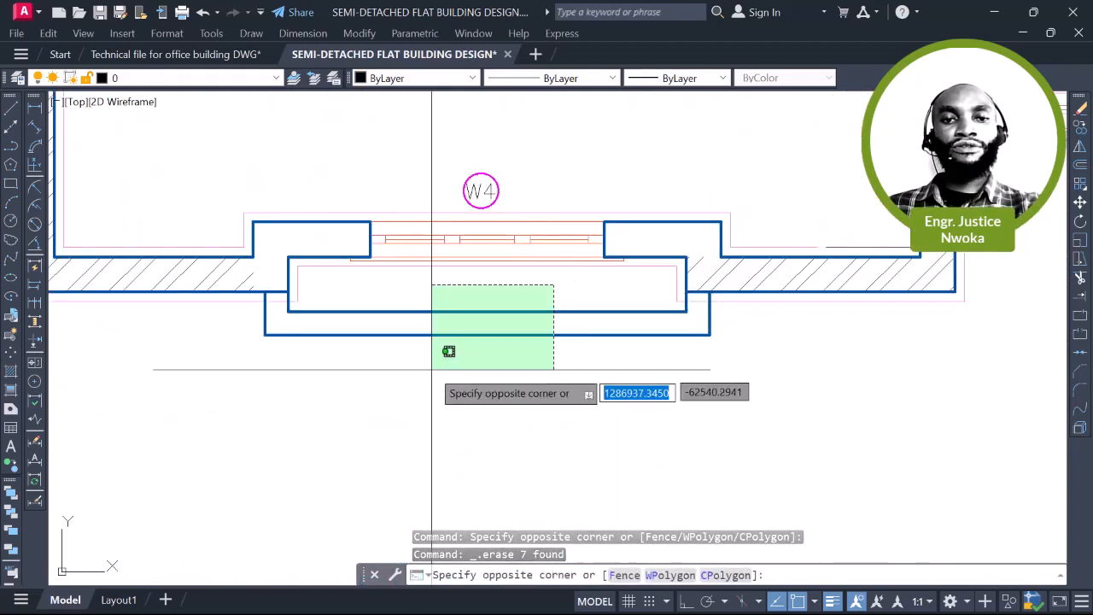
click(410, 369)
key(Delete)
scroll(306, 314, up, 4)
click(335, 290)
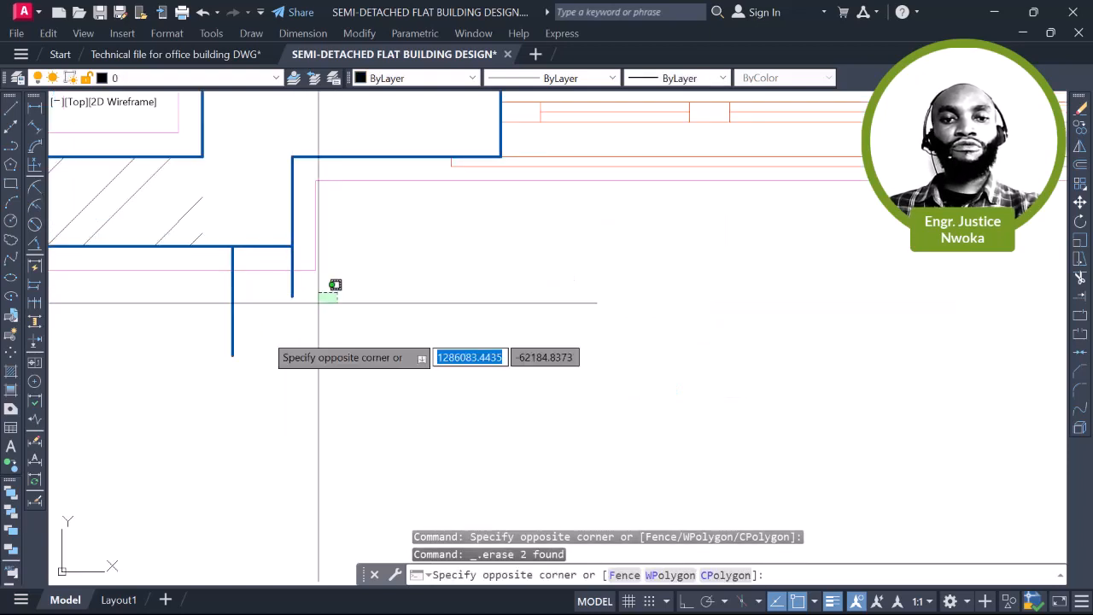
click(193, 368)
key(Delete)
Erase the remaining right end pieces of the ledge outside the left flat's master bedroom window, including the adjoining thin finish line
scroll(602, 398, down, 4)
scroll(688, 354, up, 2)
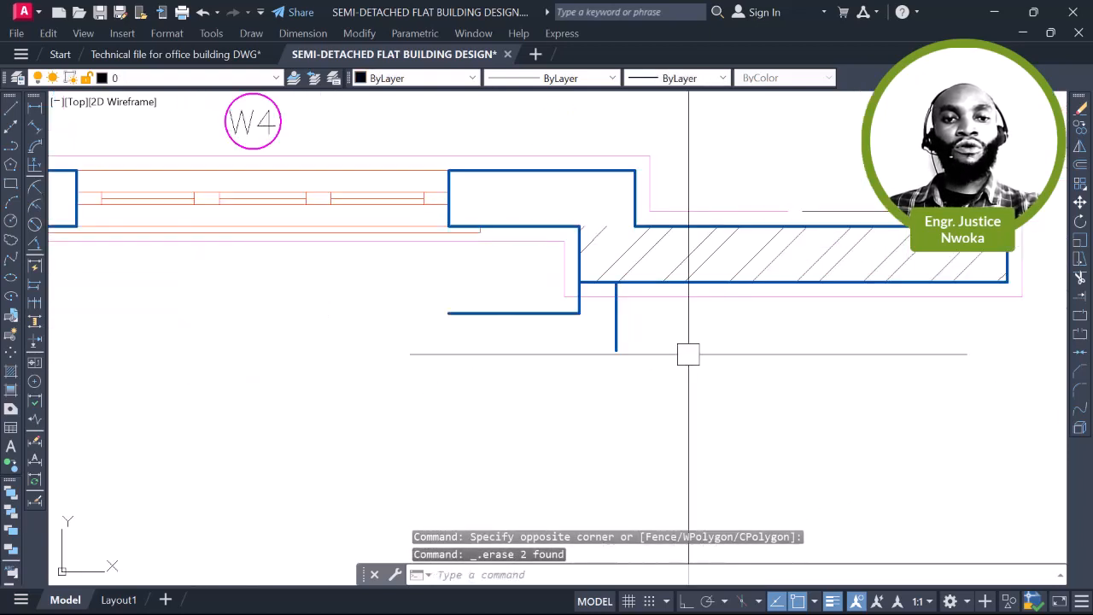
click(651, 304)
click(633, 319)
click(500, 319)
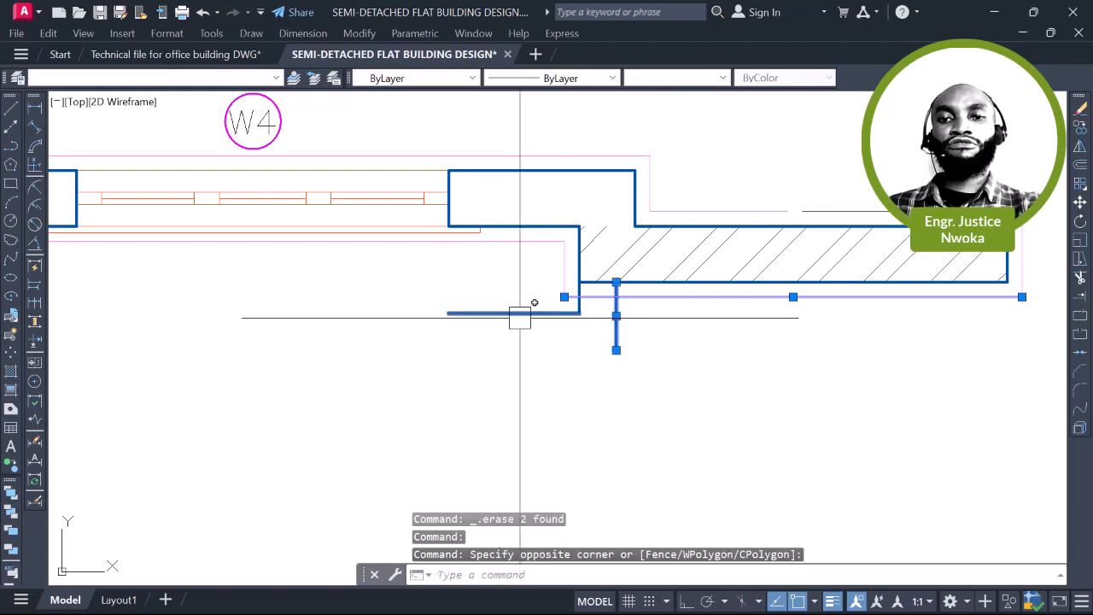
key(Delete)
click(580, 318)
click(580, 321)
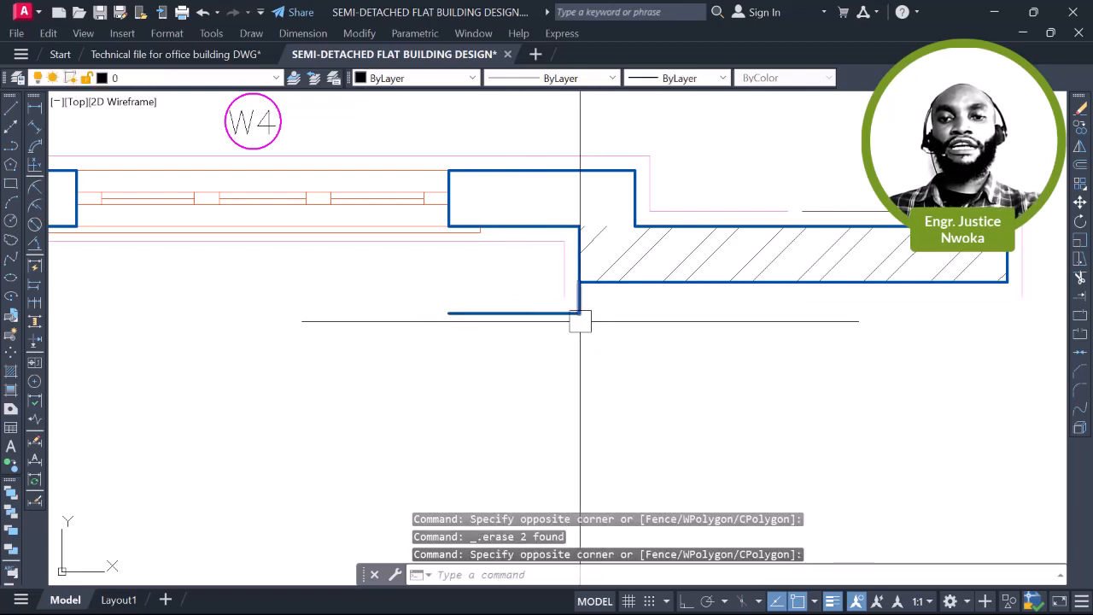
click(579, 314)
key(Delete)
click(546, 313)
key(Delete)
scroll(462, 328, down, 3)
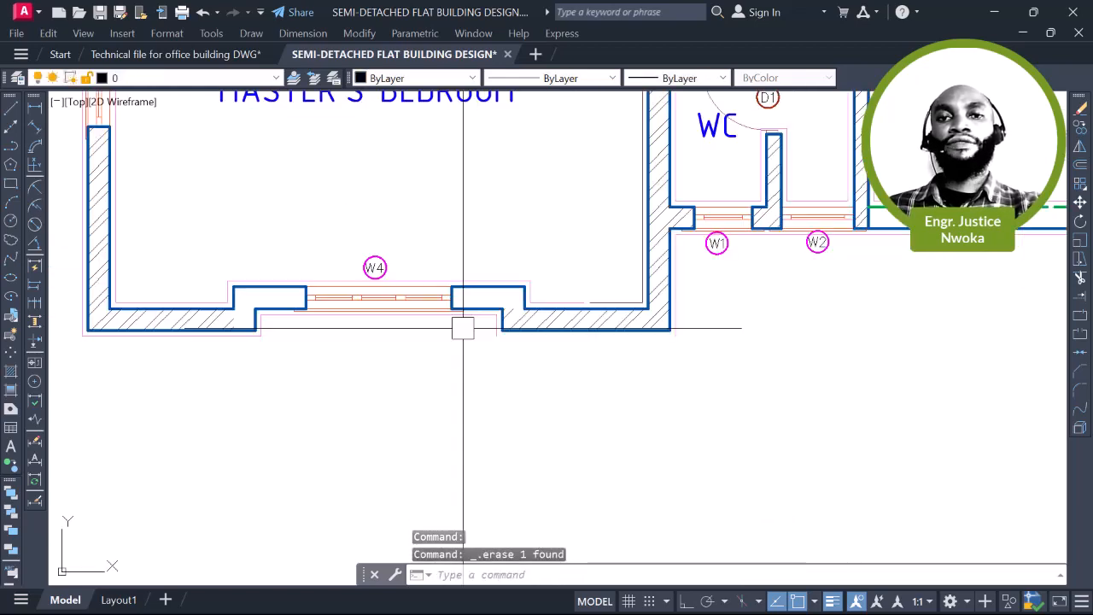
Select everything similar to the W4 tag's circle and text, exclude the original sheets, and erase these door and window tags from the copied plans
scroll(463, 327, down, 2)
middle_drag(444, 336, 427, 434)
middle_drag(480, 350, 469, 411)
scroll(396, 447, up, 4)
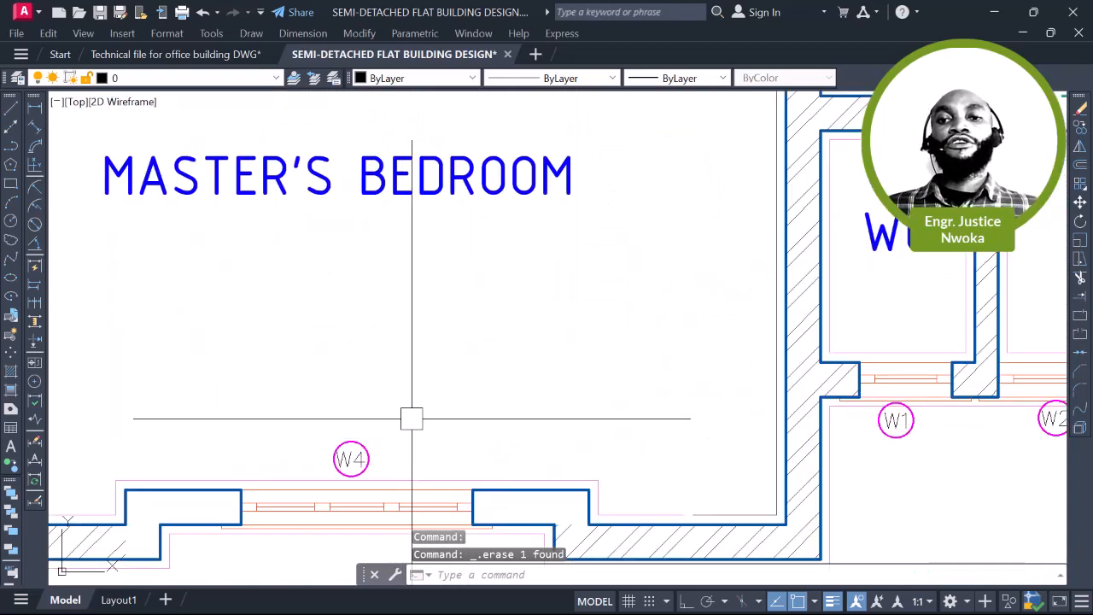
click(413, 415)
click(298, 454)
right_click(329, 360)
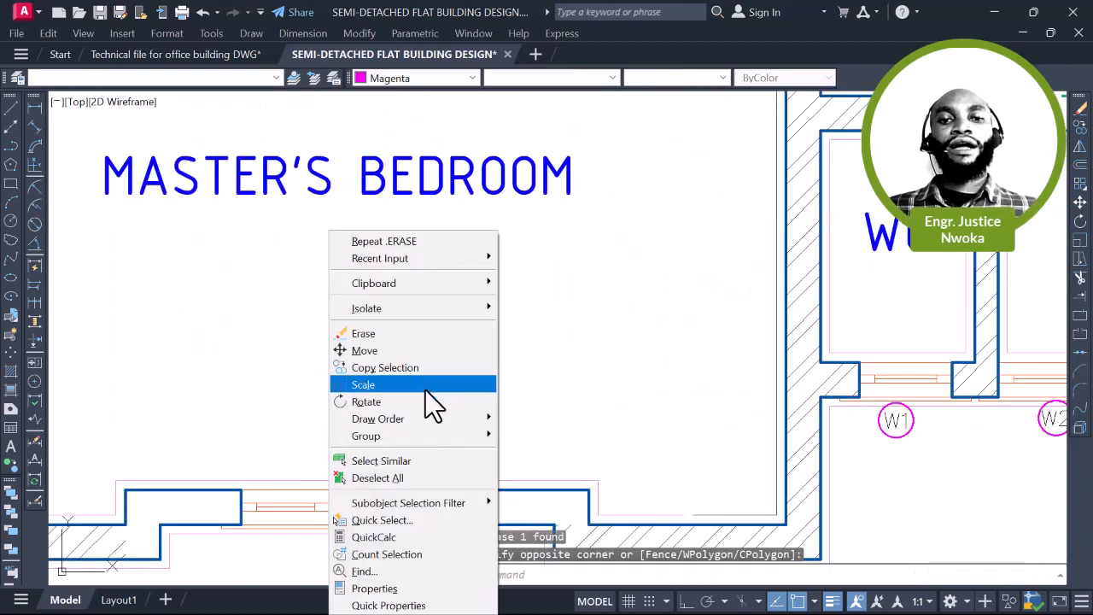
click(404, 465)
scroll(522, 339, down, 8)
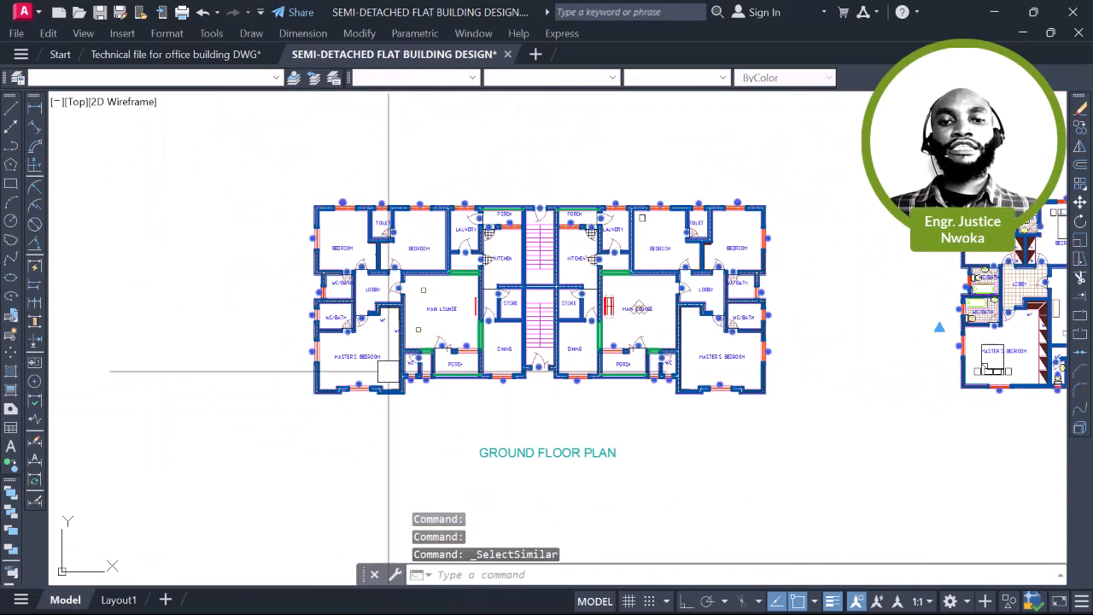
scroll(522, 340, down, 4)
mouse_move(495, 329)
middle_down()
mouse_move(495, 480)
mouse_move(396, 411)
mouse_move(324, 383)
middle_up()
scroll(324, 384, down, 2)
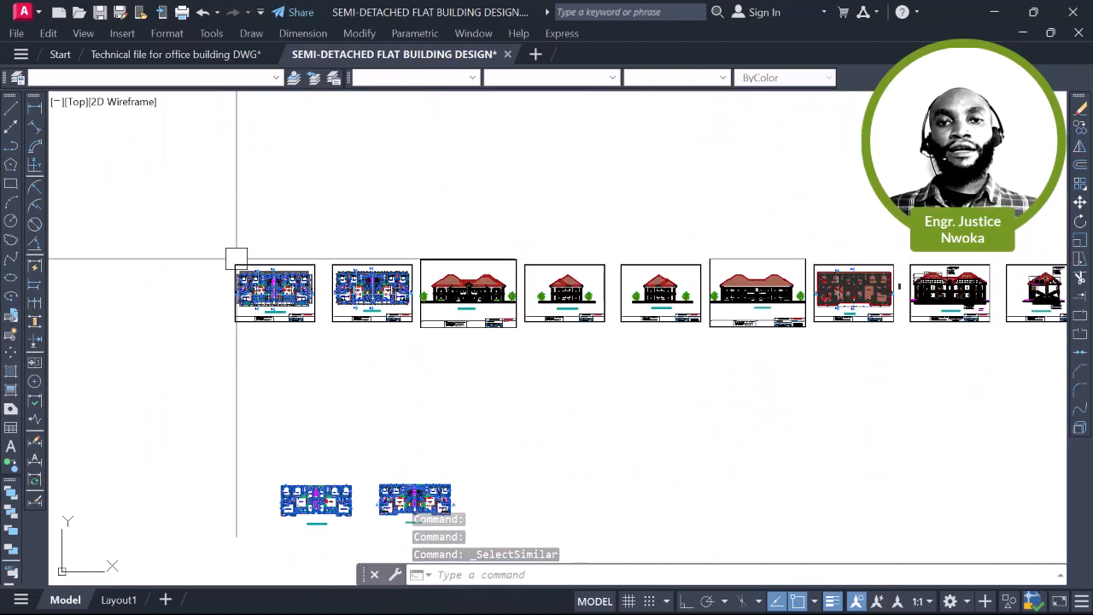
click(195, 223)
click(887, 384)
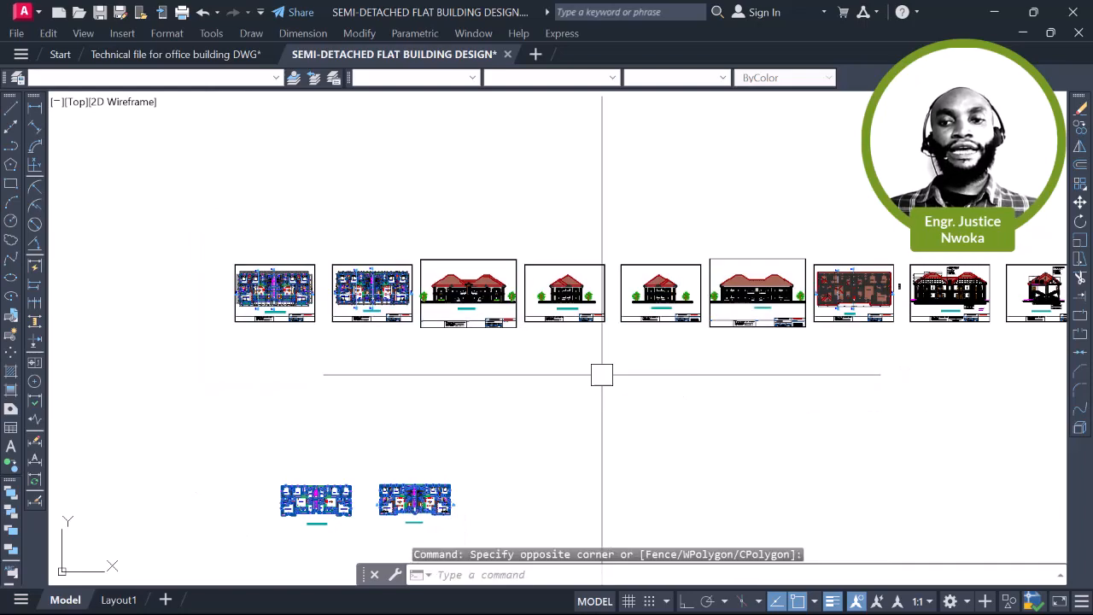
key(Delete)
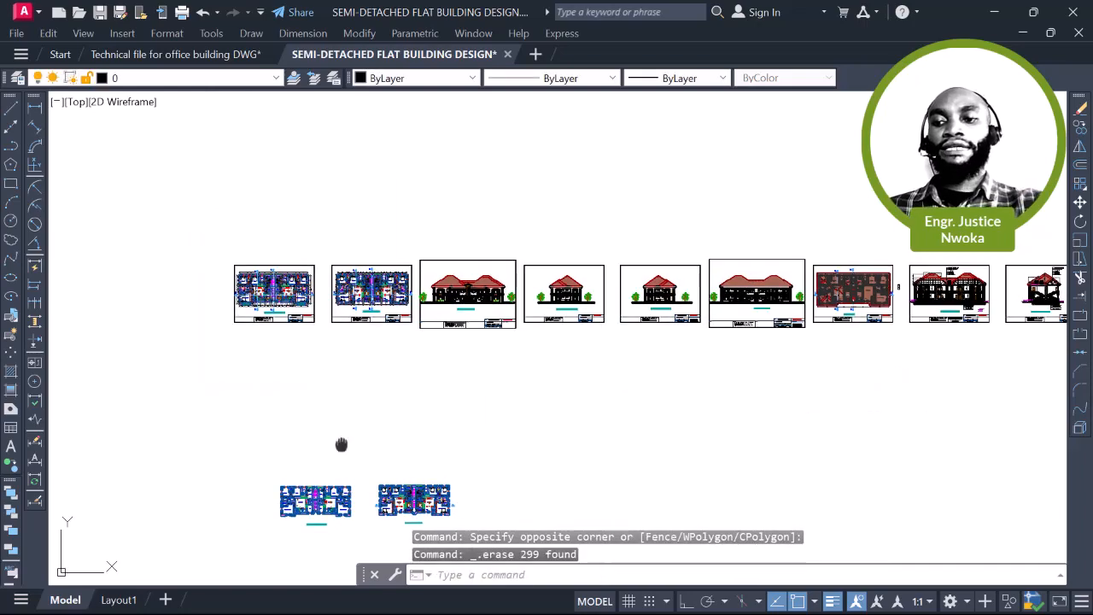
Examine the left flat of the copied ground floor plan for leftover objects
scroll(342, 444, up, 6)
scroll(364, 387, up, 5)
middle_drag(309, 417, 465, 398)
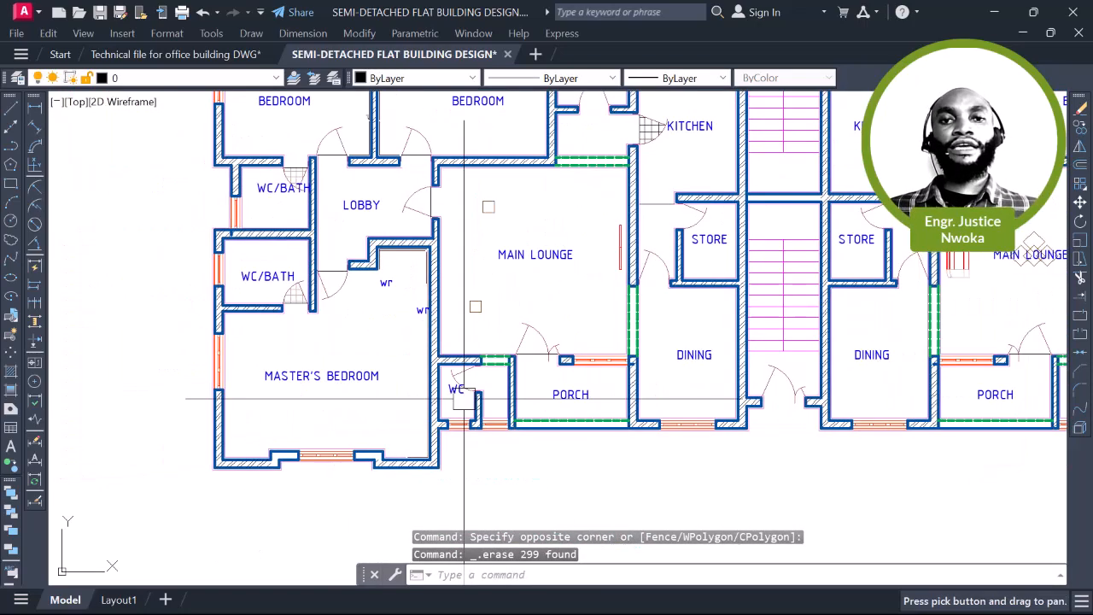
middle_drag(381, 339, 403, 413)
middle_drag(404, 313, 407, 372)
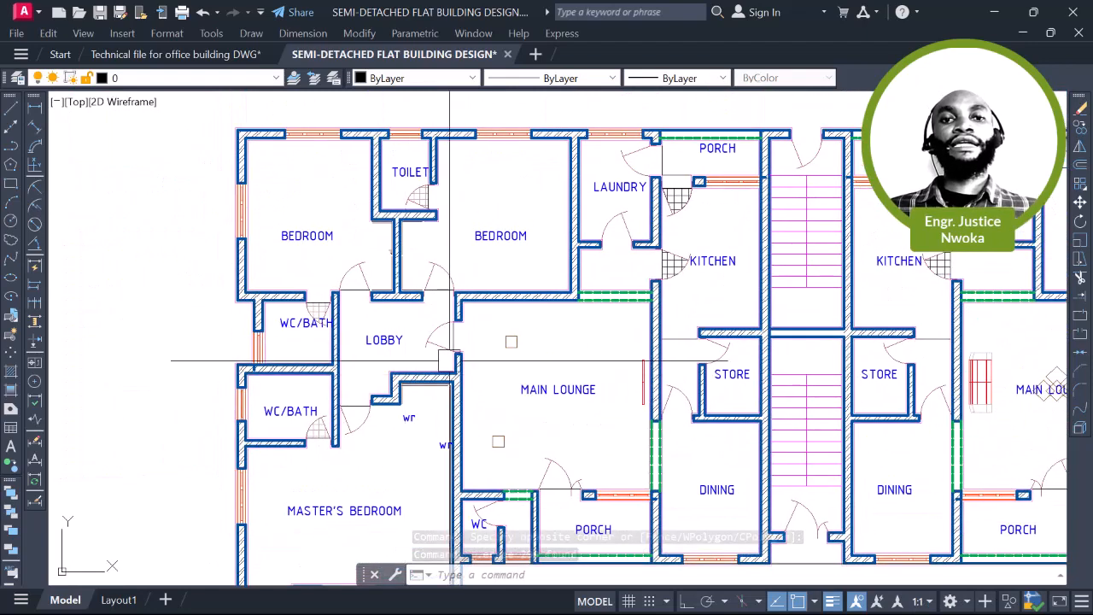
middle_drag(483, 334, 472, 374)
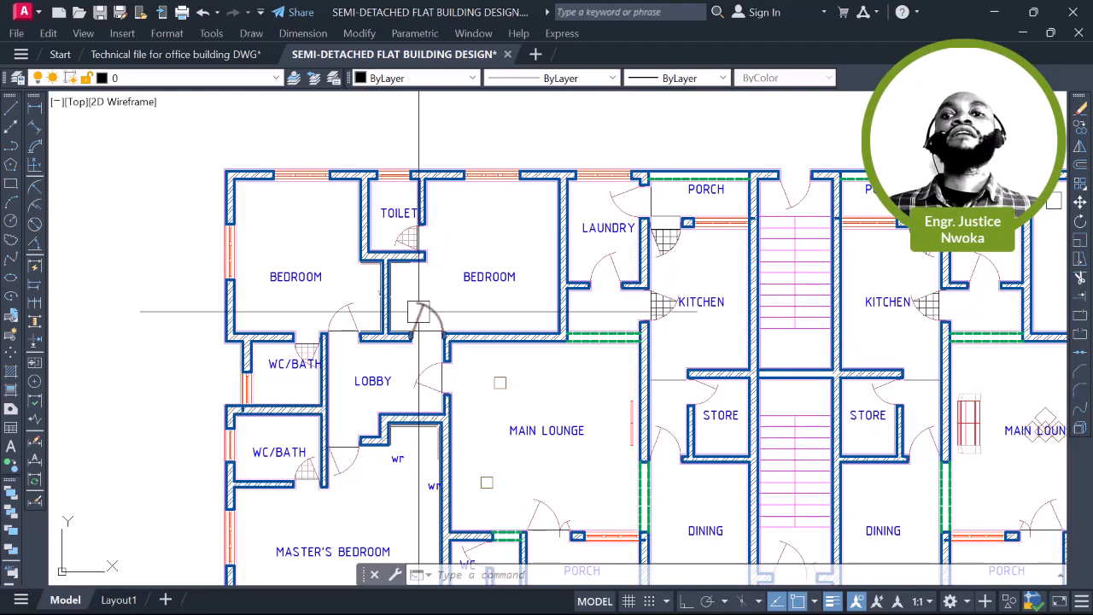
middle_drag(412, 296, 445, 292)
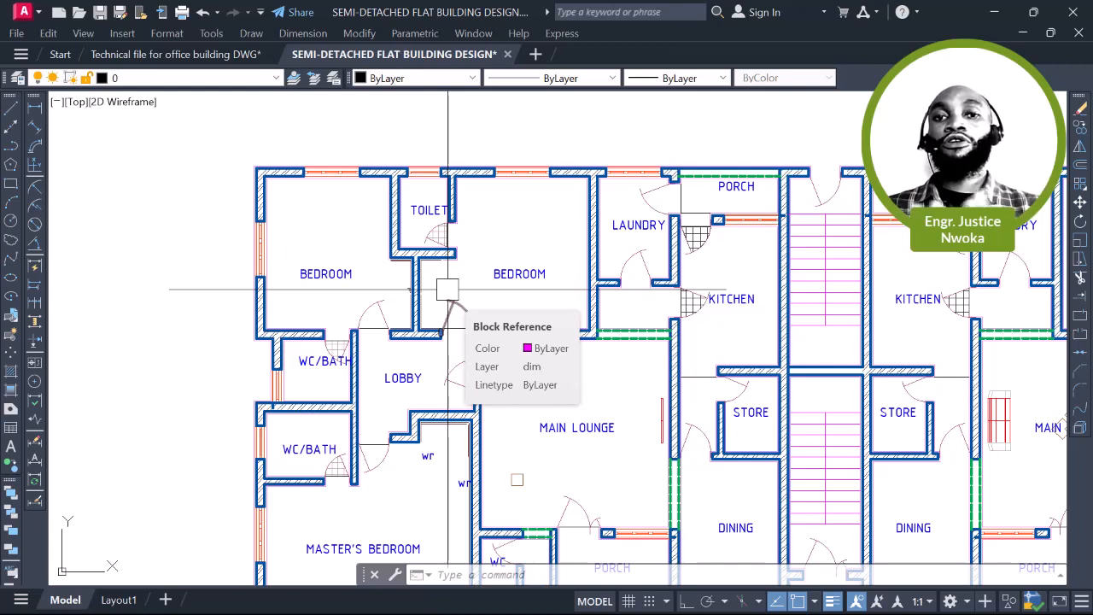
scroll(447, 289, down, 4)
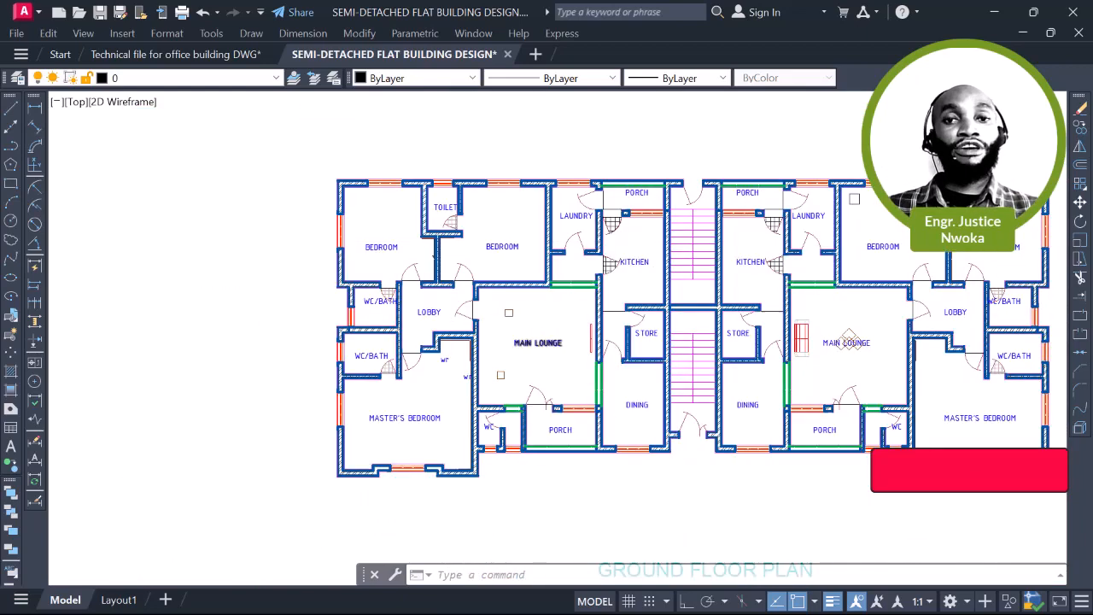
Replace the copied plan's title GROUND FLOOR PLAN with "GENERAL ARRANGEMENT DRAWING"
scroll(533, 393, up, 3)
scroll(533, 394, up, 2)
click(485, 407)
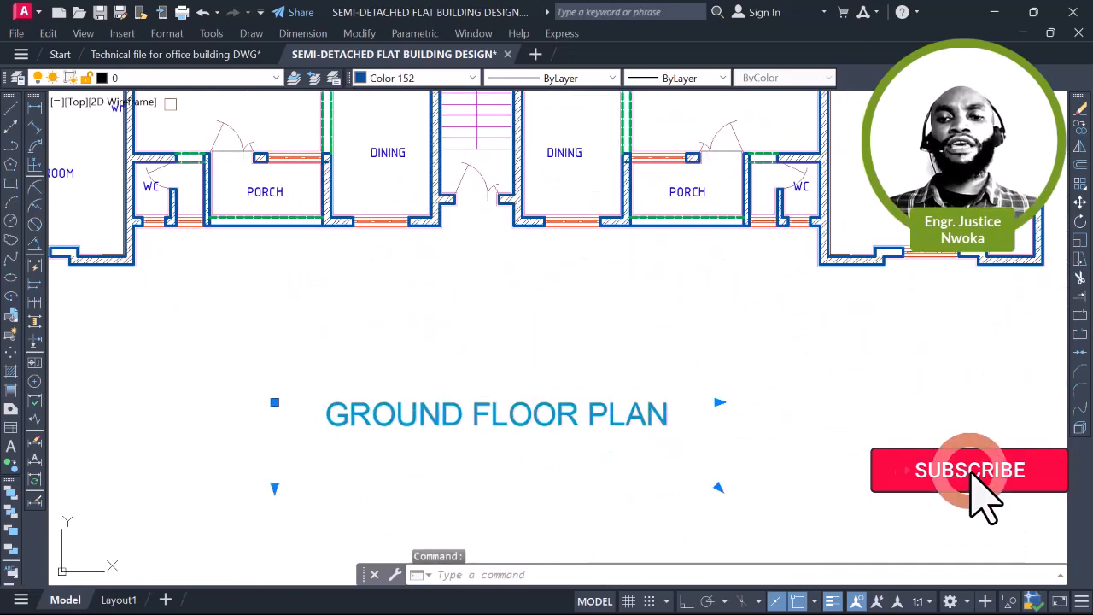
double_click(408, 412)
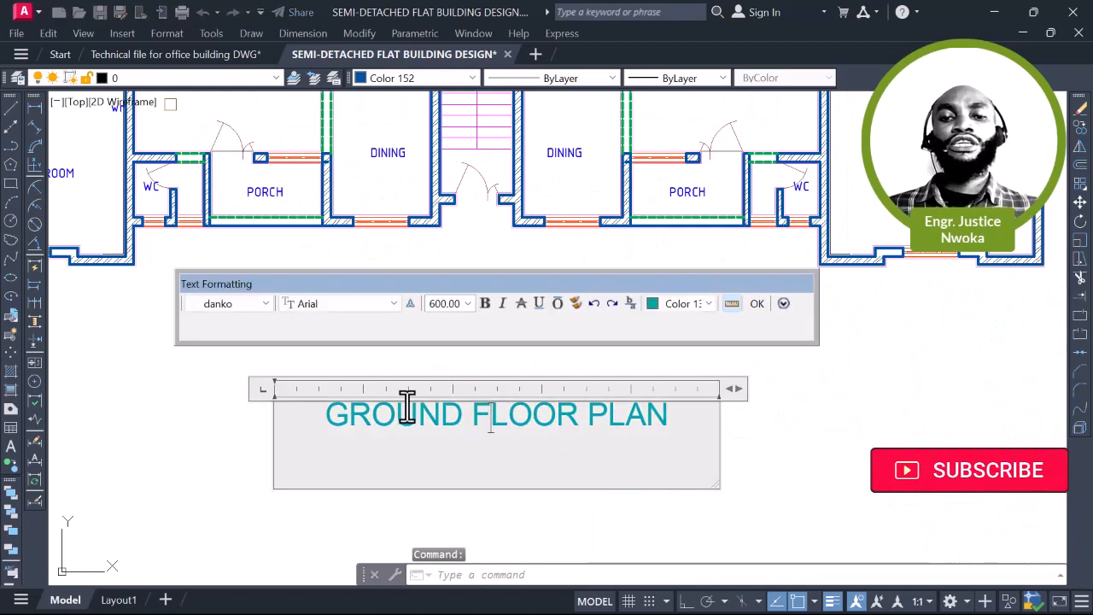
drag(356, 416, 674, 437)
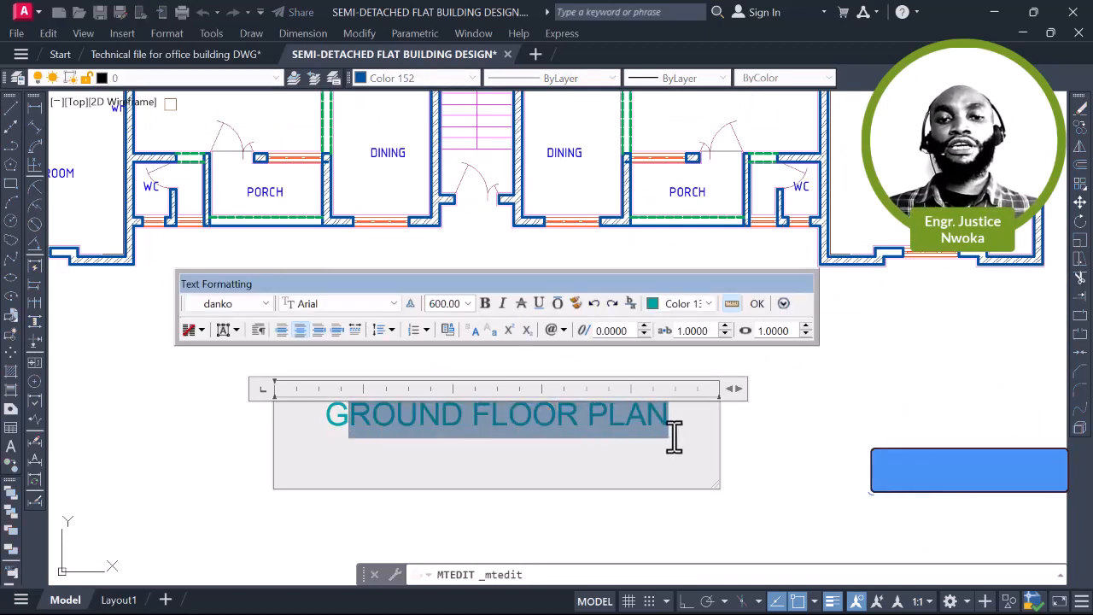
text(ENEARA)
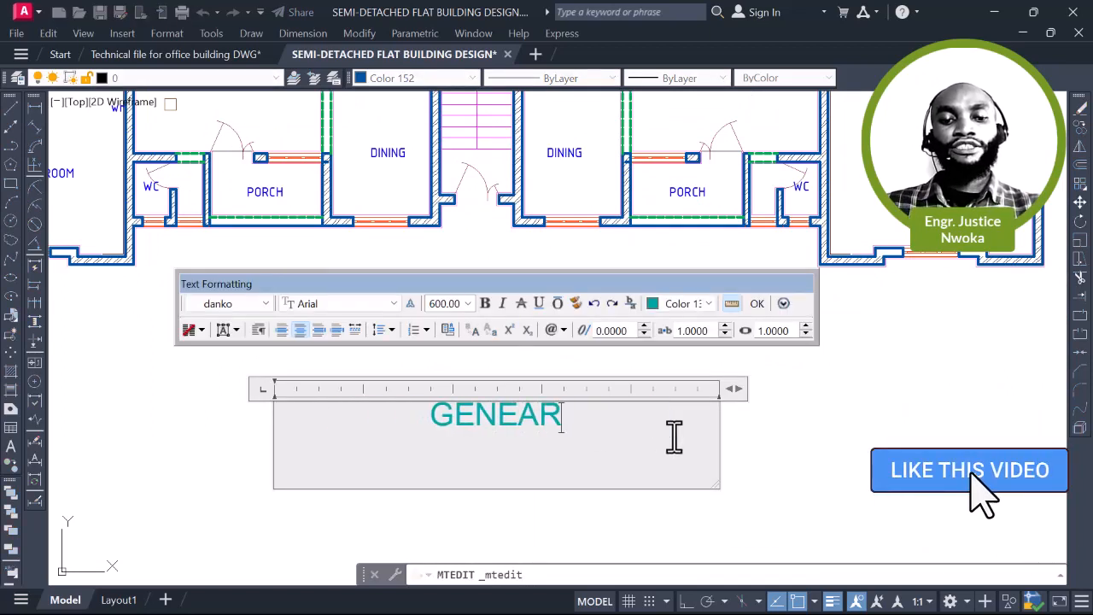
key(BackSpace)
key(BackSpace)
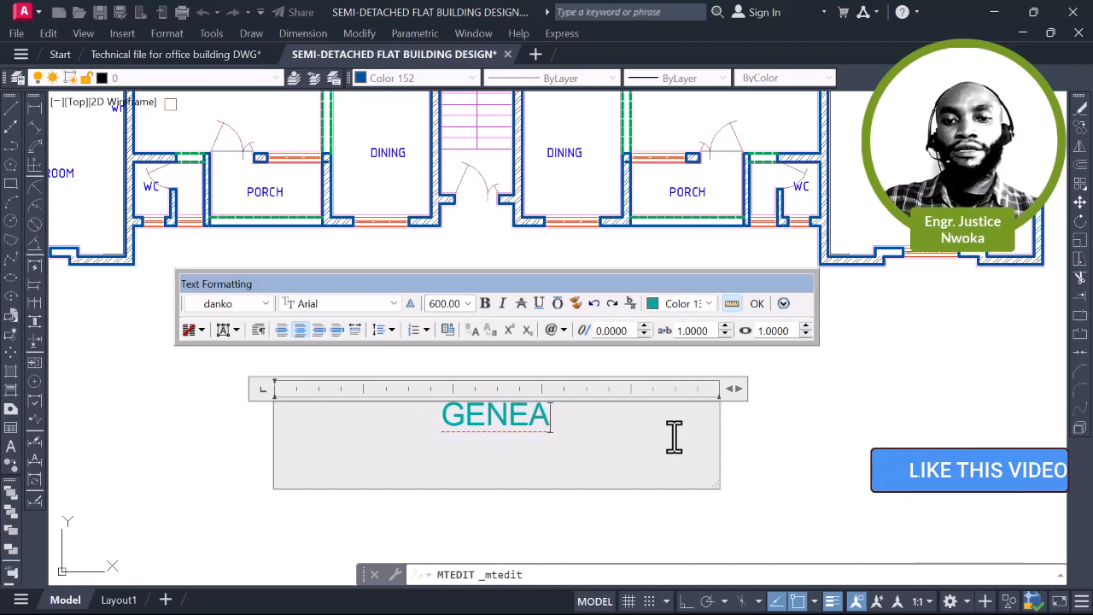
key(BackSpace)
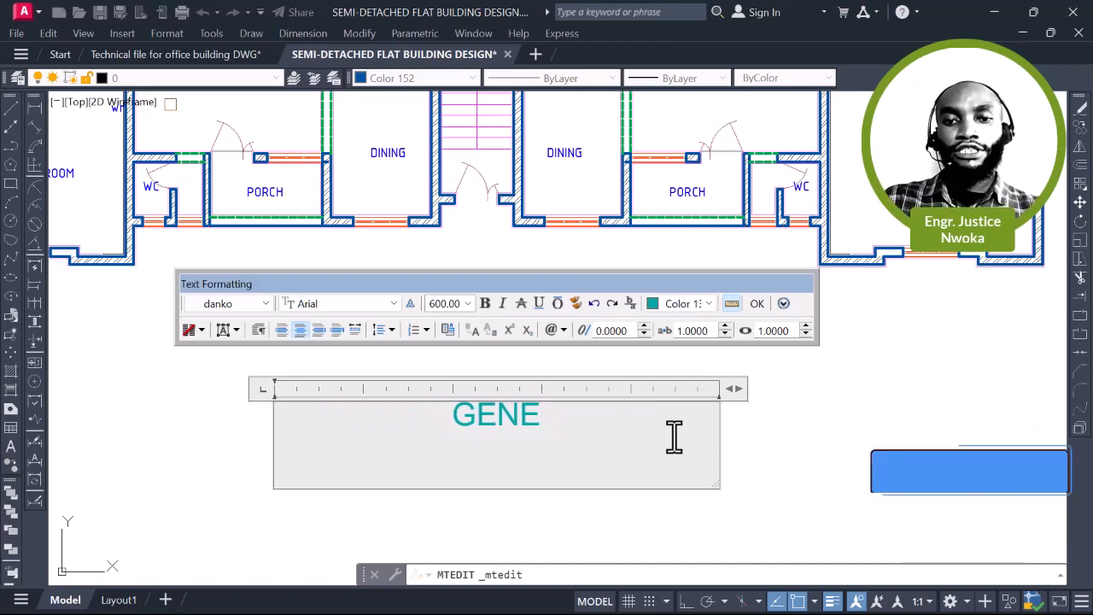
text(R)
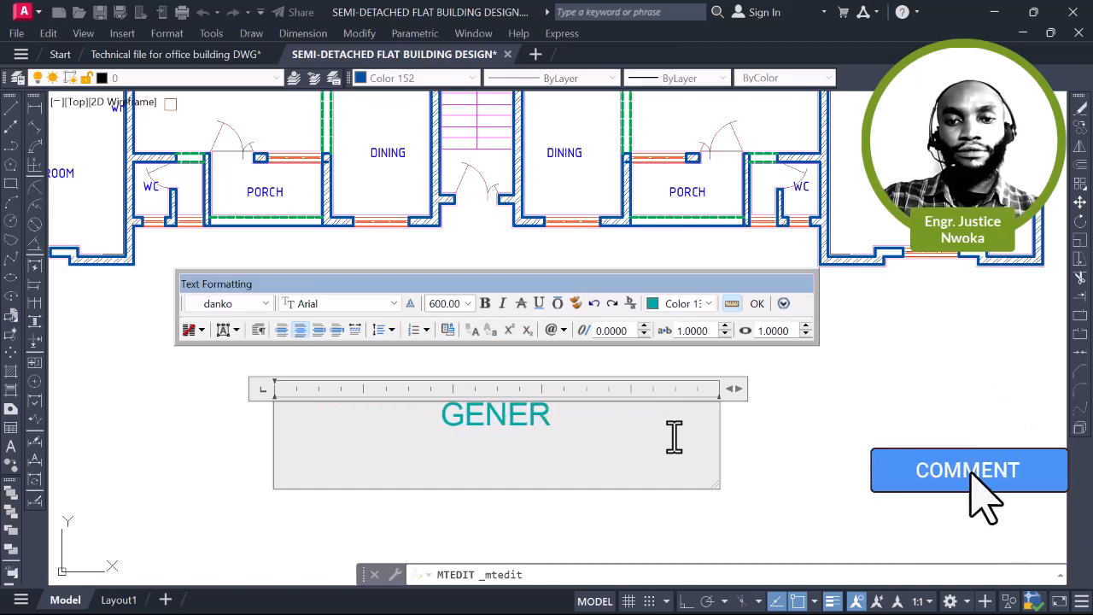
text(AL )
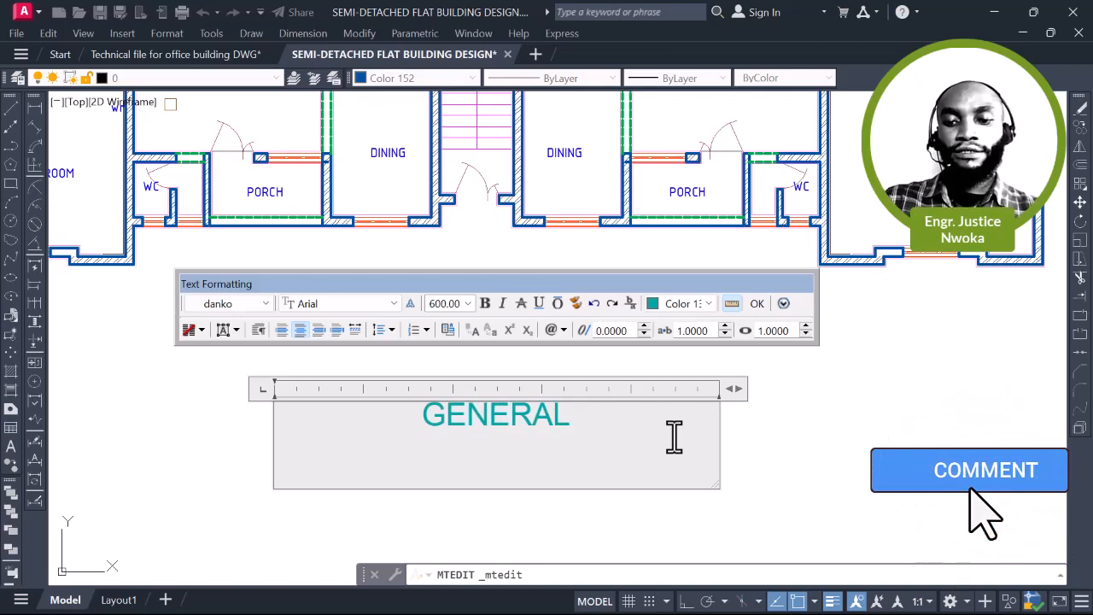
text(ARRANGE)
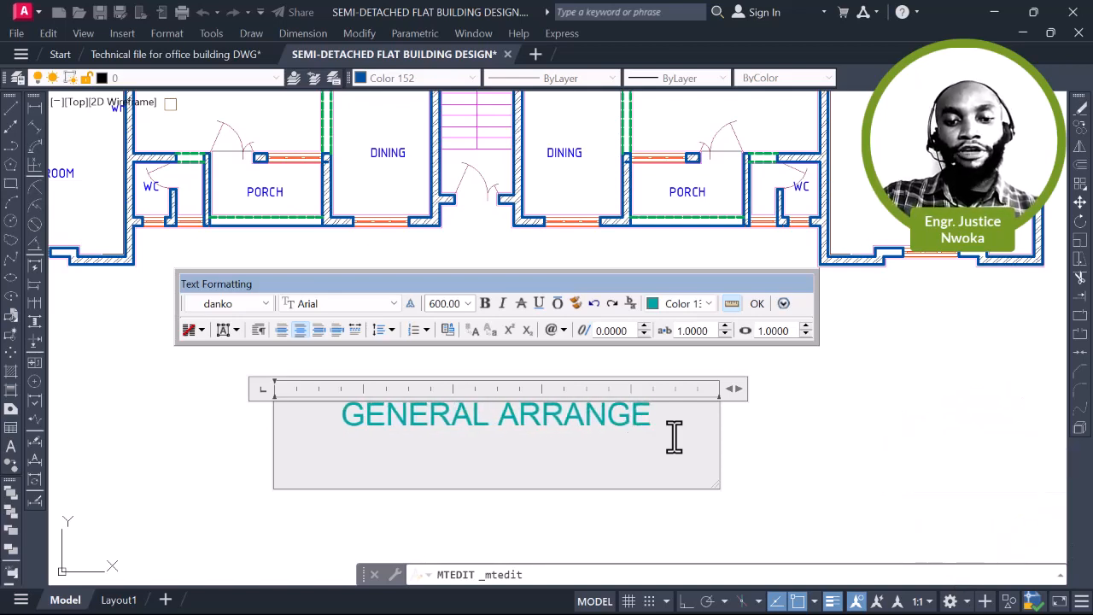
text(MNER)
key(BackSpace)
key(BackSpace)
key(BackSpace)
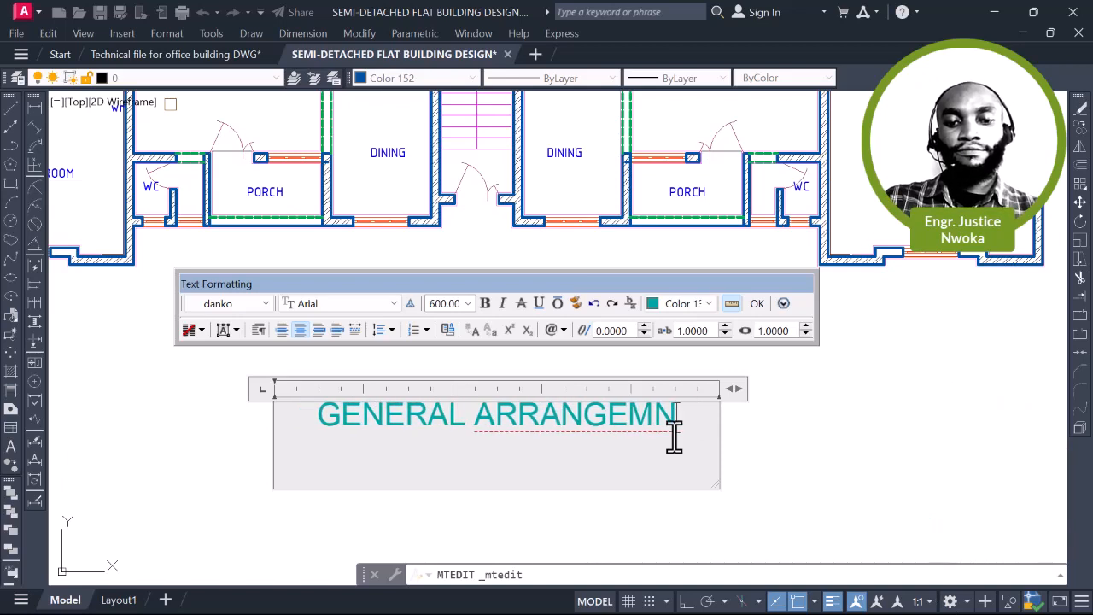
text(ENT)
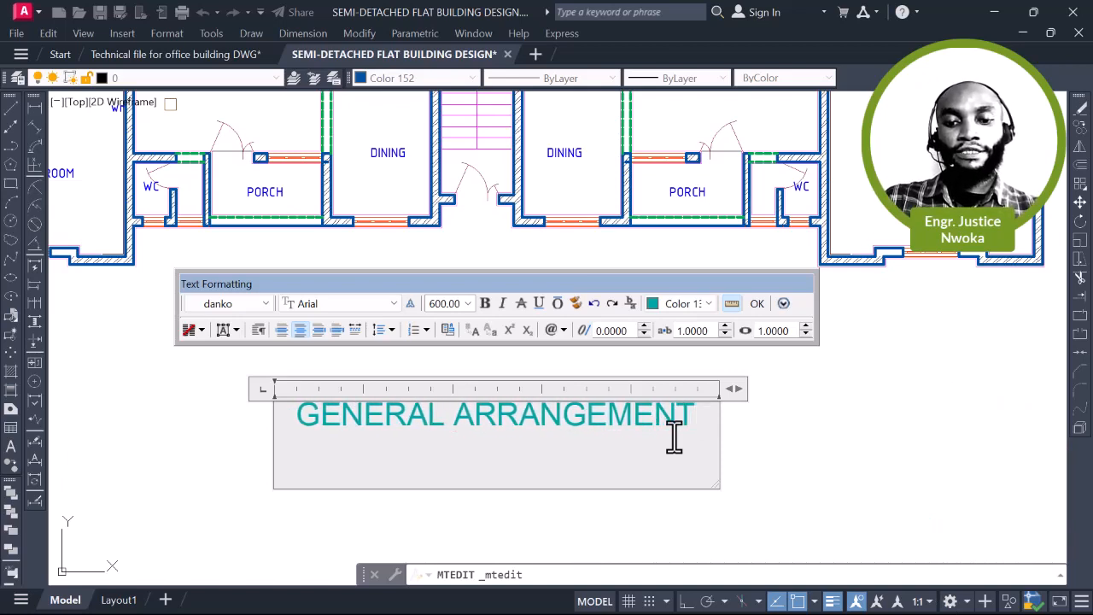
key(Return)
text(DRAWING)
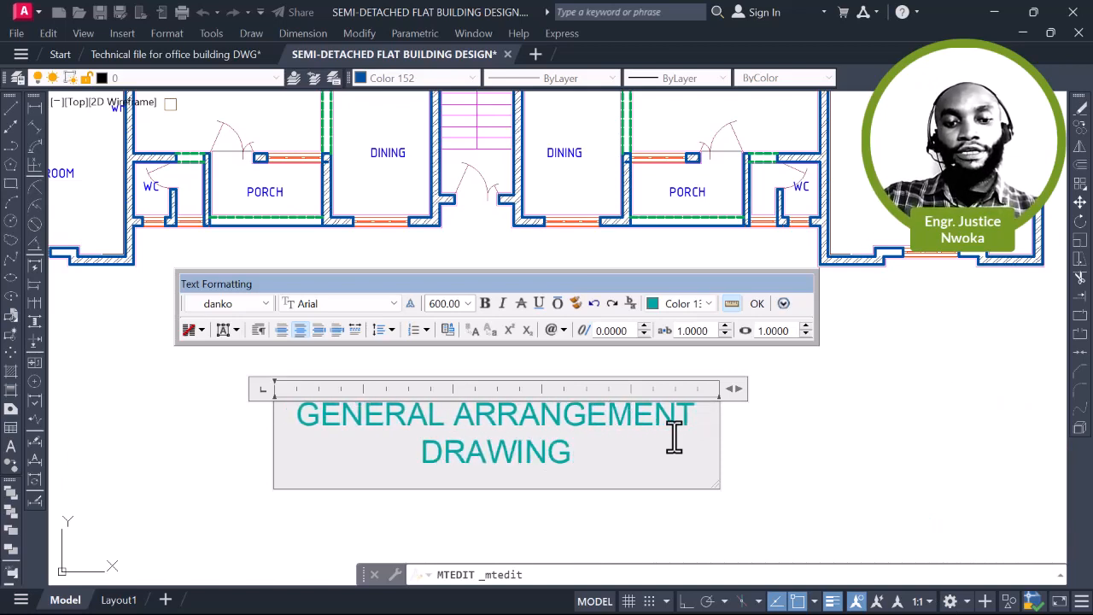
Widen the title's text box so the whole title fits on one line, and finish editing it
drag(734, 389, 910, 405)
click(640, 538)
scroll(587, 393, down, 4)
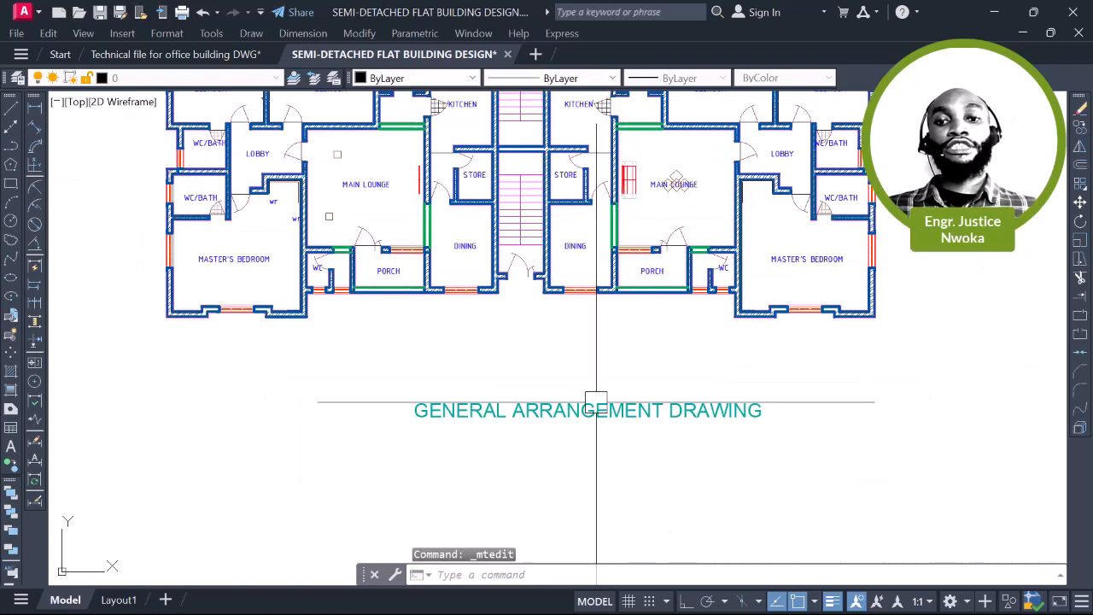
Move the GENERAL ARRANGEMENT DRAWING title so it sits centred beneath the copied ground floor plan
text(m)
key(space)
scroll(580, 441, up, 4)
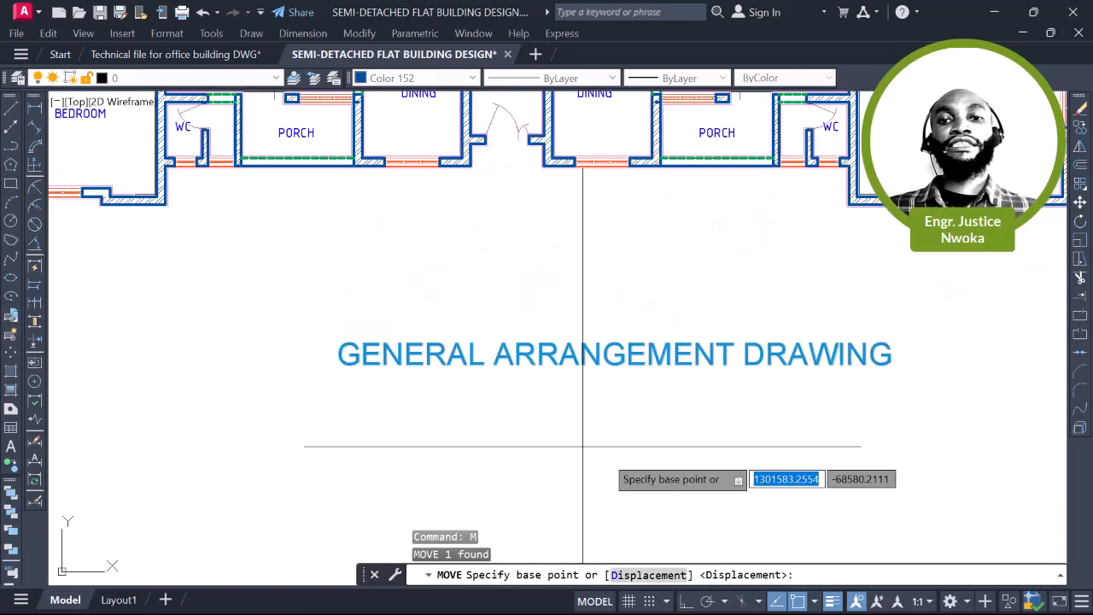
click(613, 453)
click(497, 399)
scroll(567, 404, down, 2)
mouse_move(528, 341)
middle_down()
mouse_move(544, 448)
mouse_move(598, 553)
middle_up()
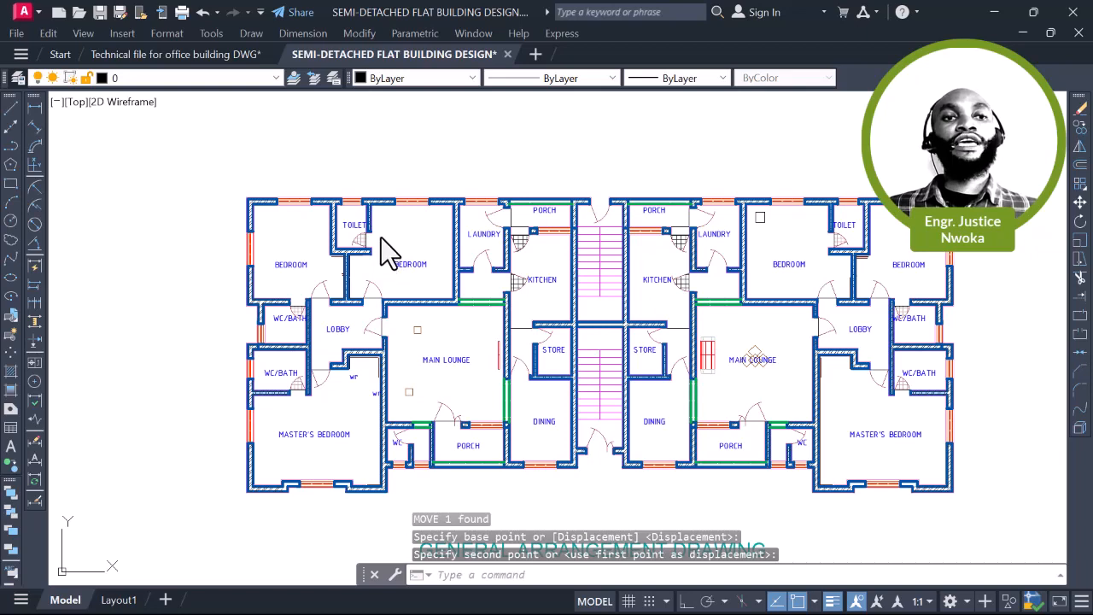
Create a new layer named GRID and set its colour to red
text(la)
key(space)
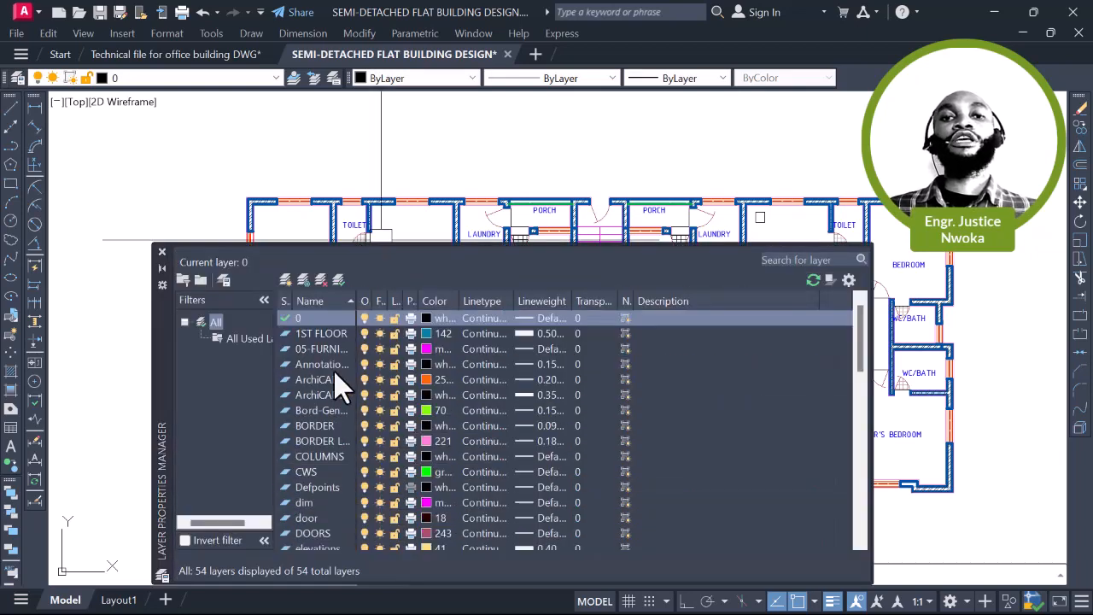
scroll(323, 478, down, 8)
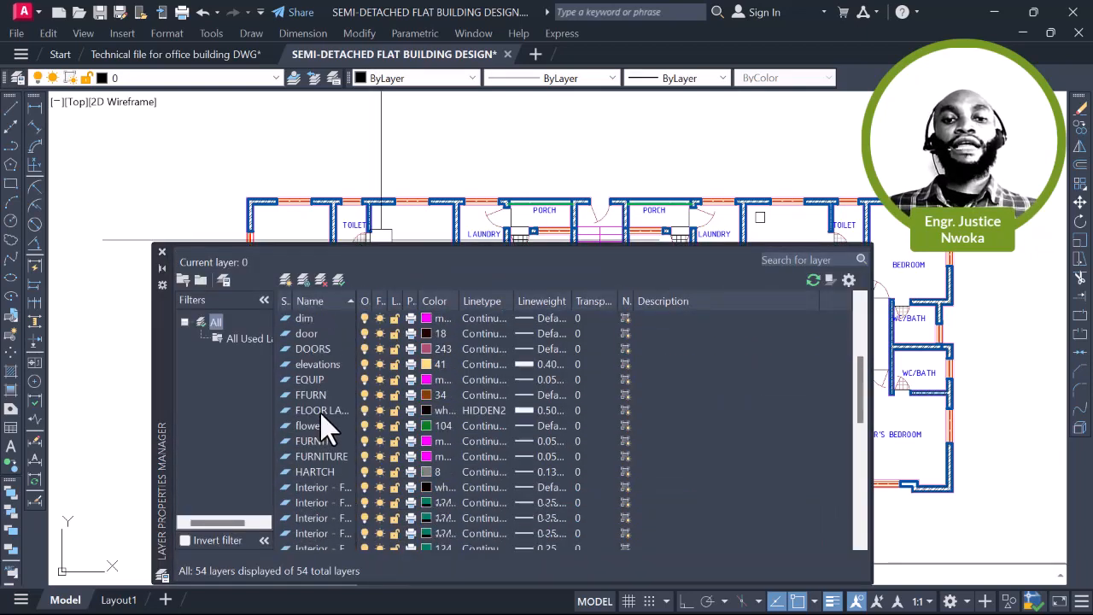
scroll(327, 424, down, 5)
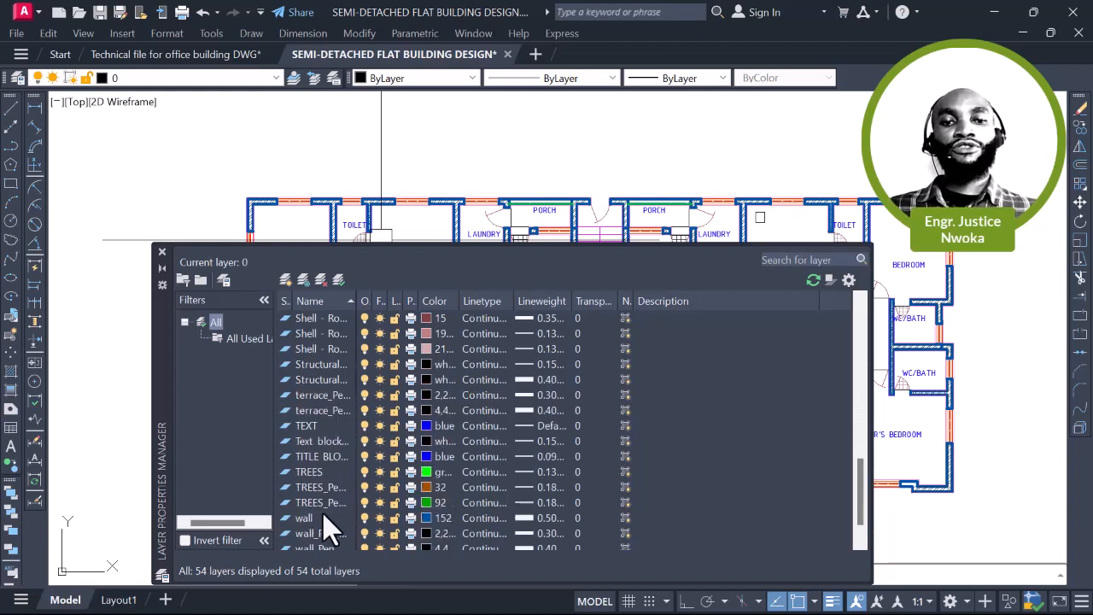
scroll(322, 513, down, 1)
scroll(326, 488, up, 13)
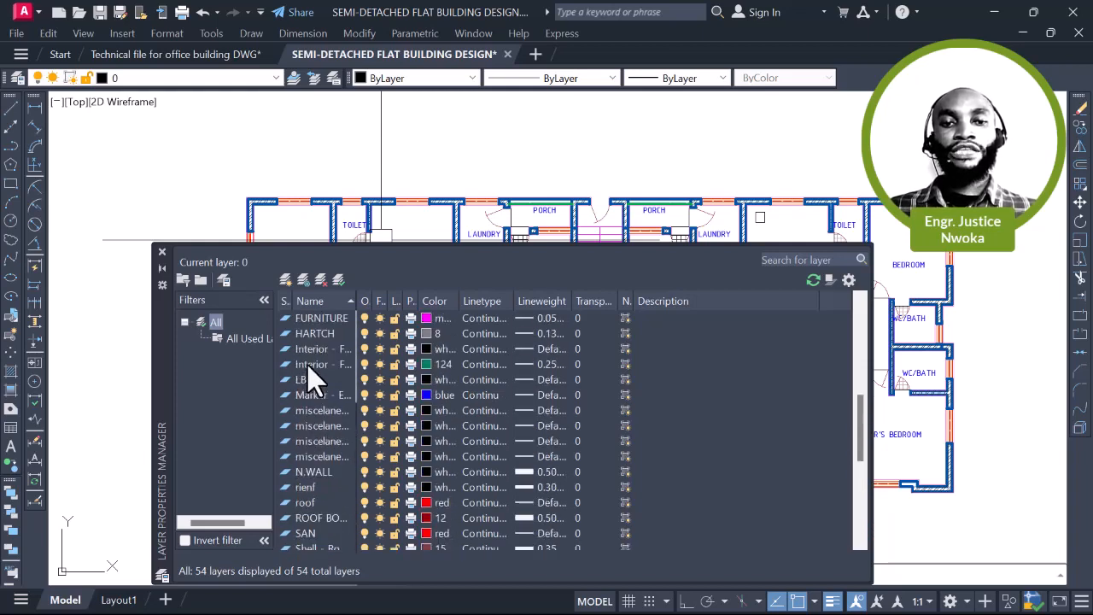
click(287, 279)
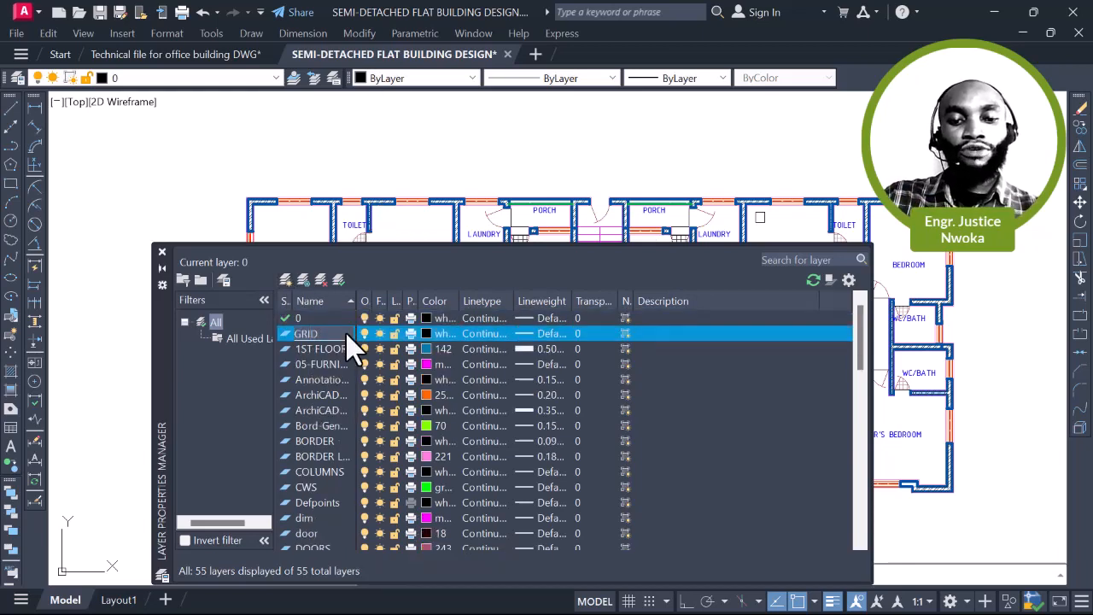
click(436, 334)
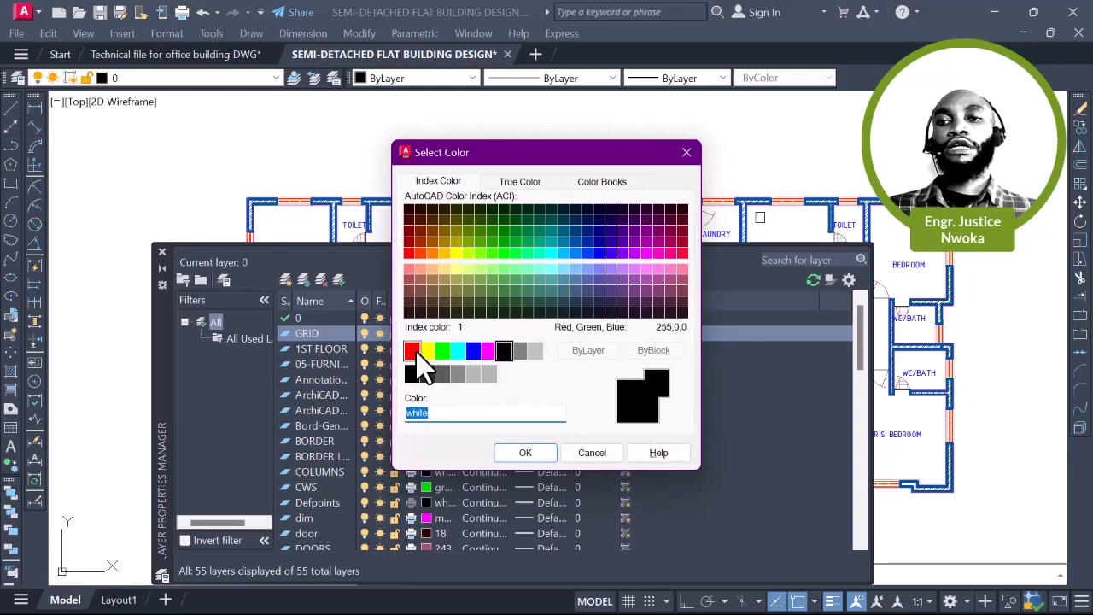
click(417, 351)
click(524, 453)
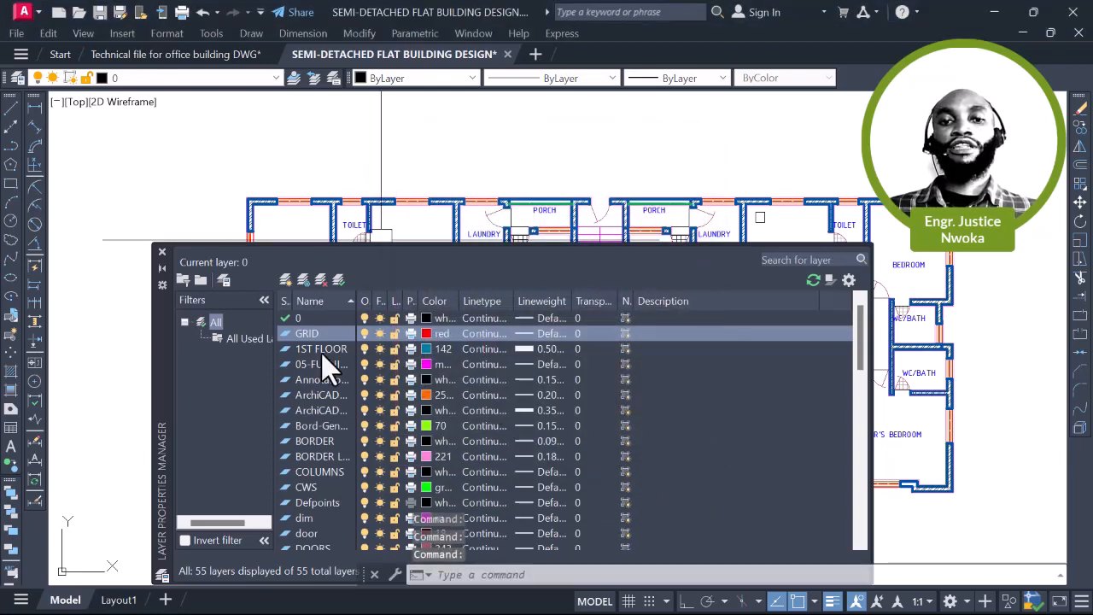
Create a new layer named COLUMN with colour 102 and a 0.60 mm lineweight, and close the layer manager
click(285, 280)
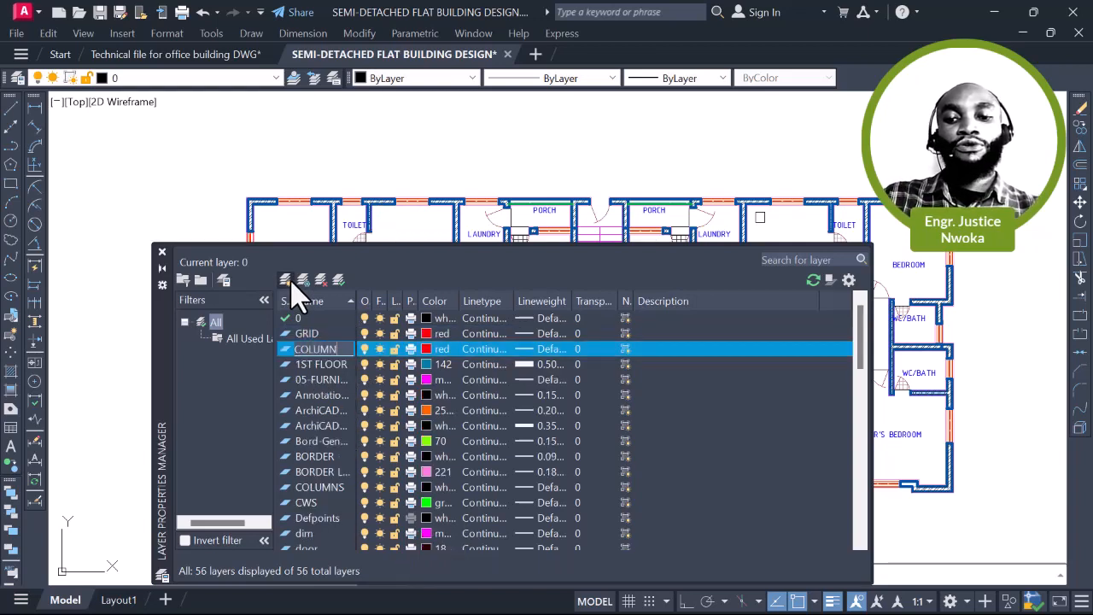
click(436, 349)
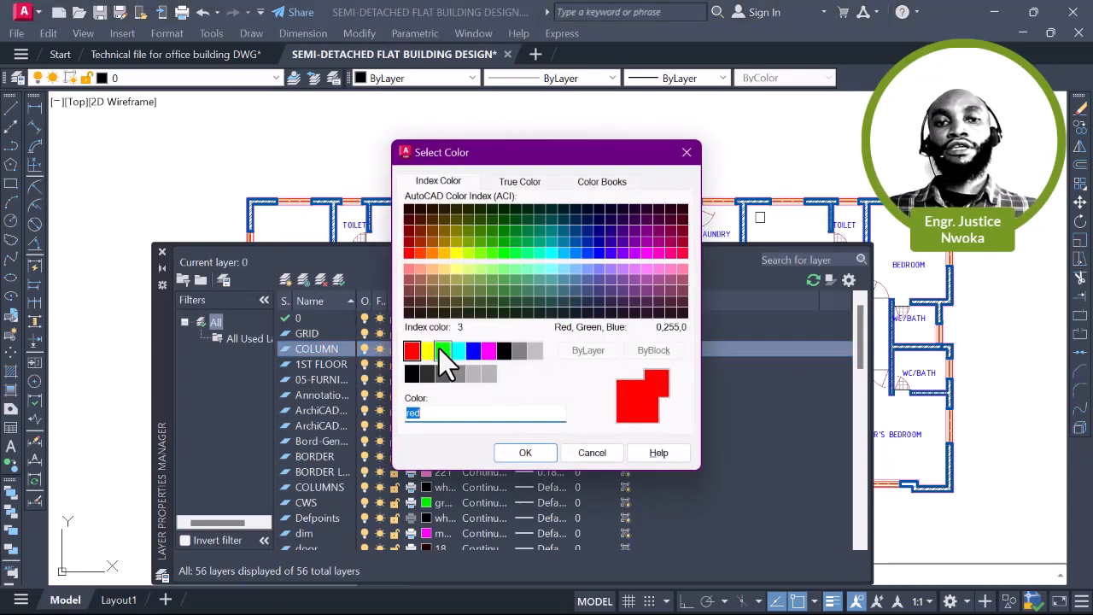
click(513, 250)
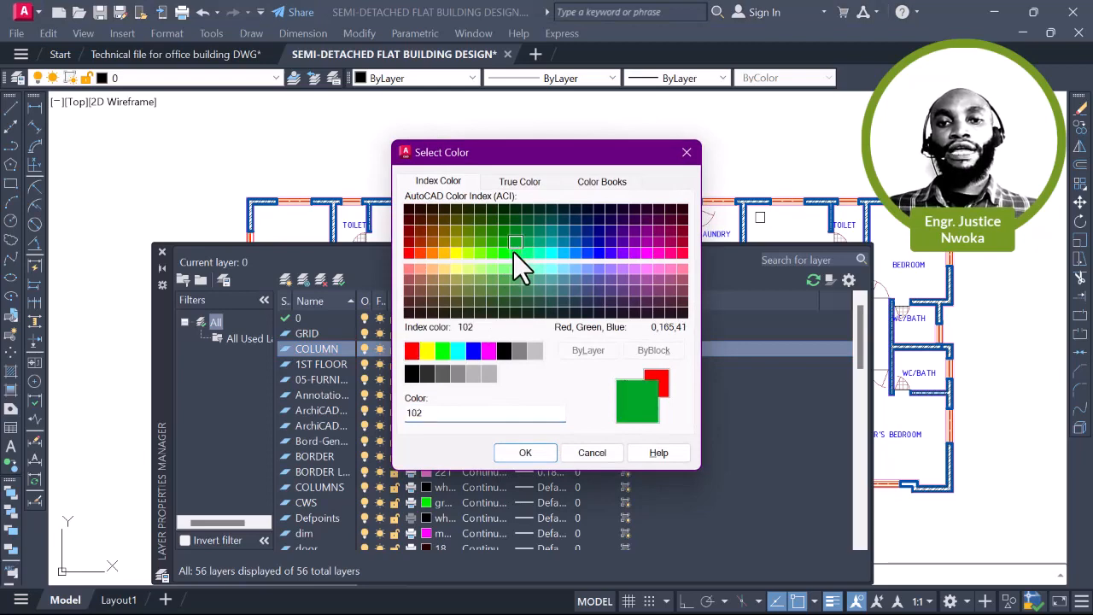
click(526, 453)
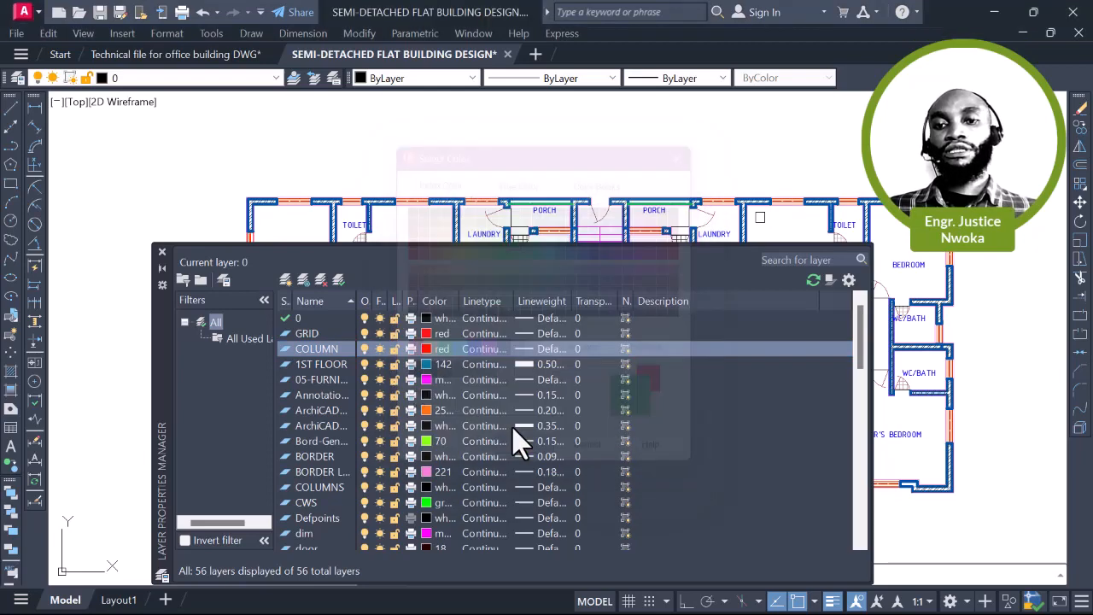
click(550, 349)
scroll(551, 302, down, 3)
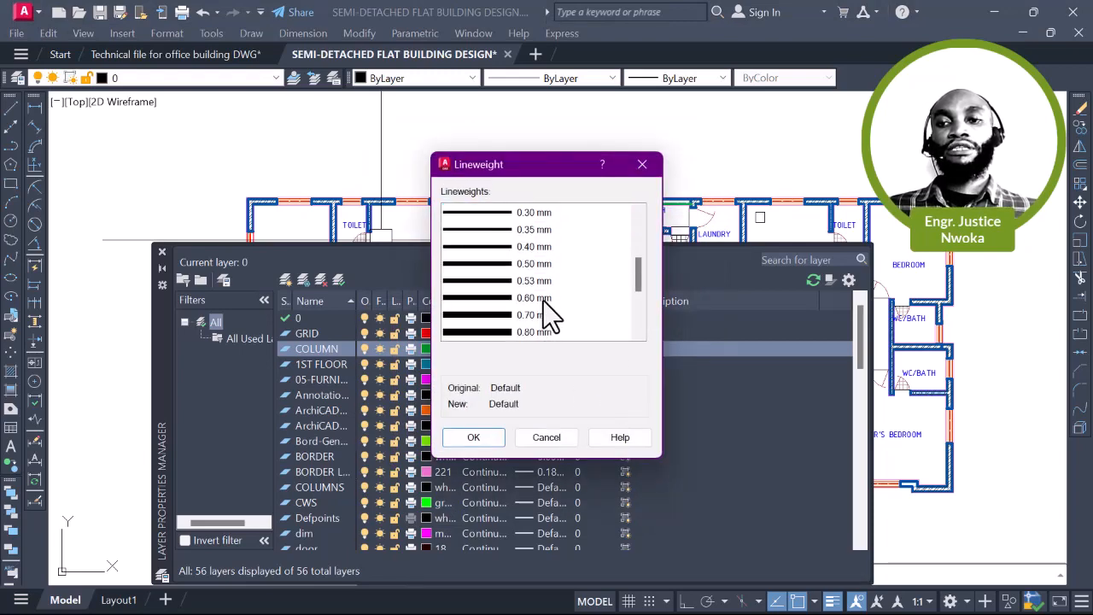
click(522, 300)
click(474, 439)
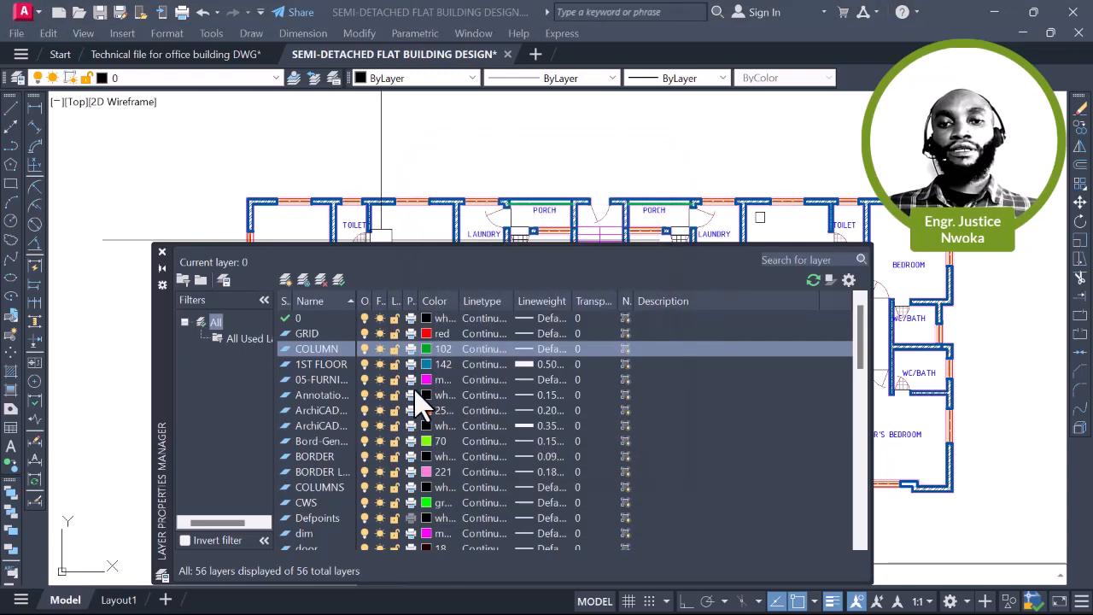
click(162, 253)
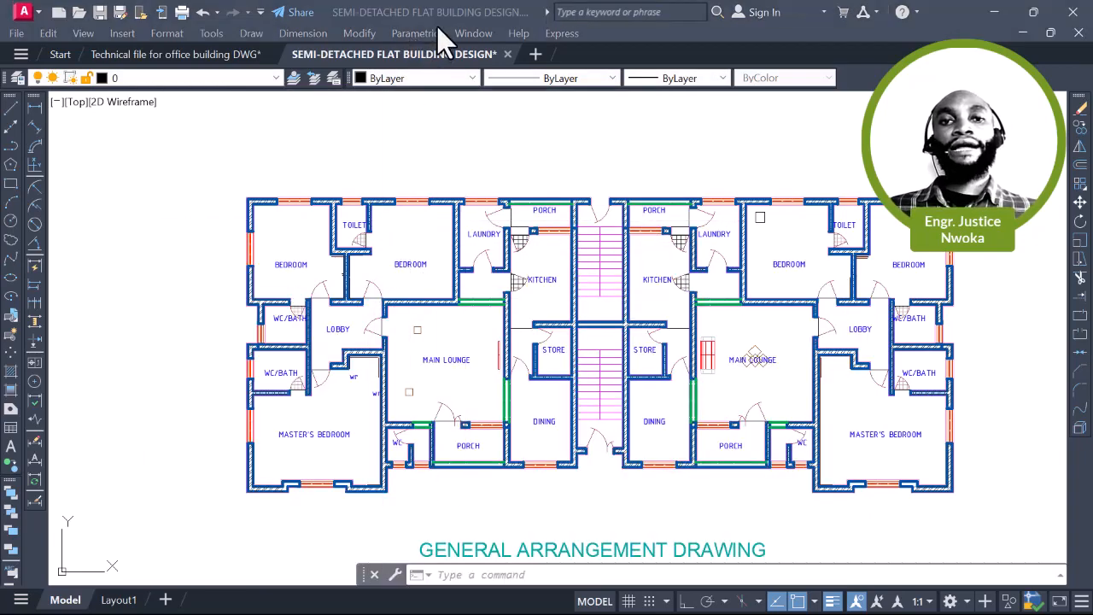
Make GRID the current layer, keeping colour, linetype and lineweight set to ByLayer
click(199, 78)
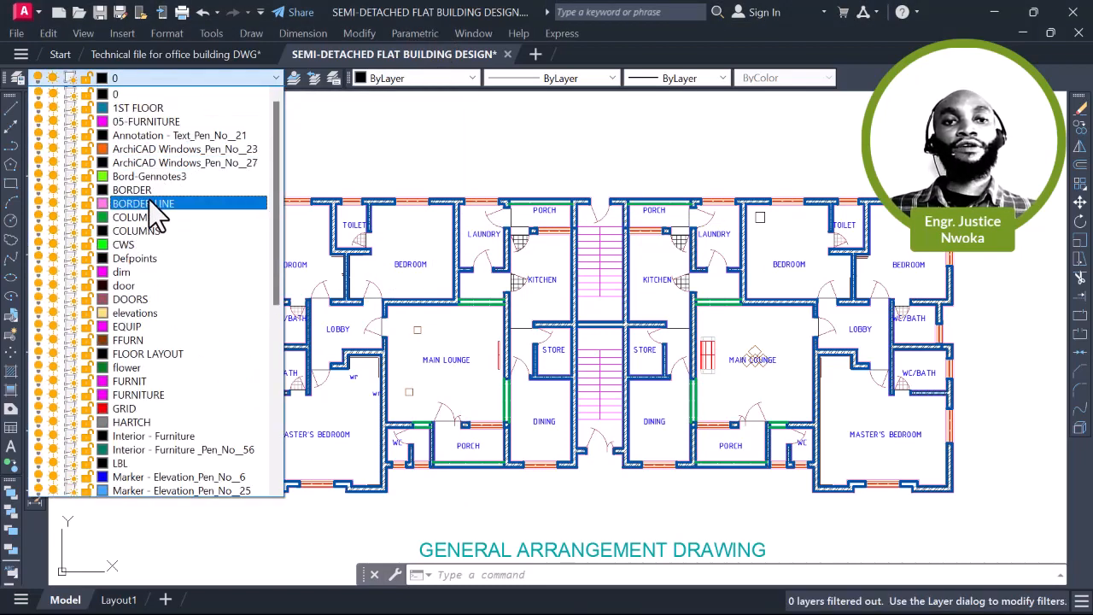
scroll(162, 224, down, 8)
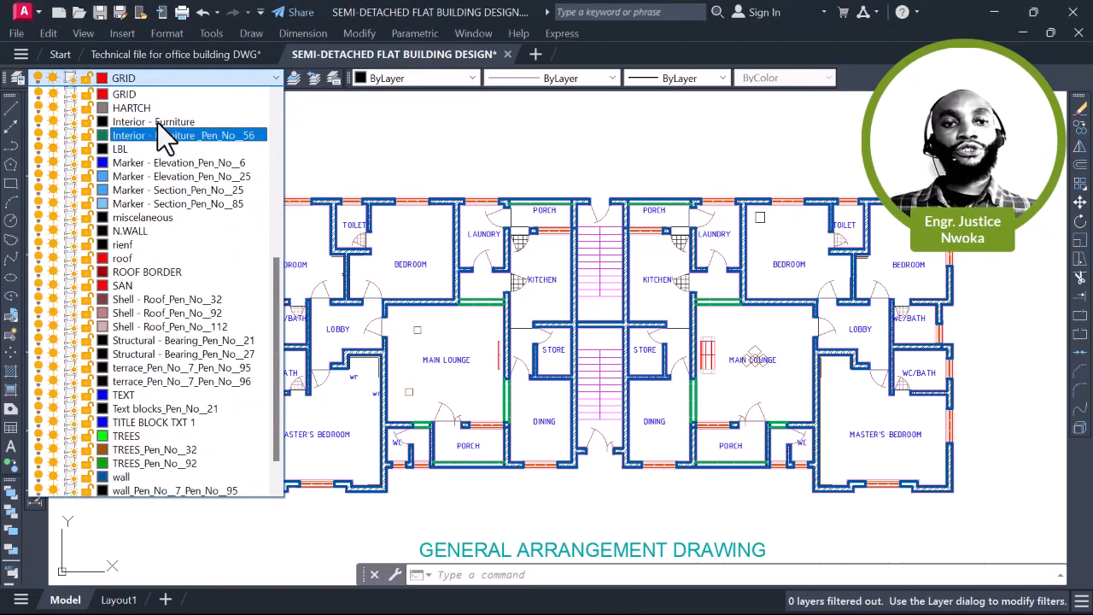
click(154, 94)
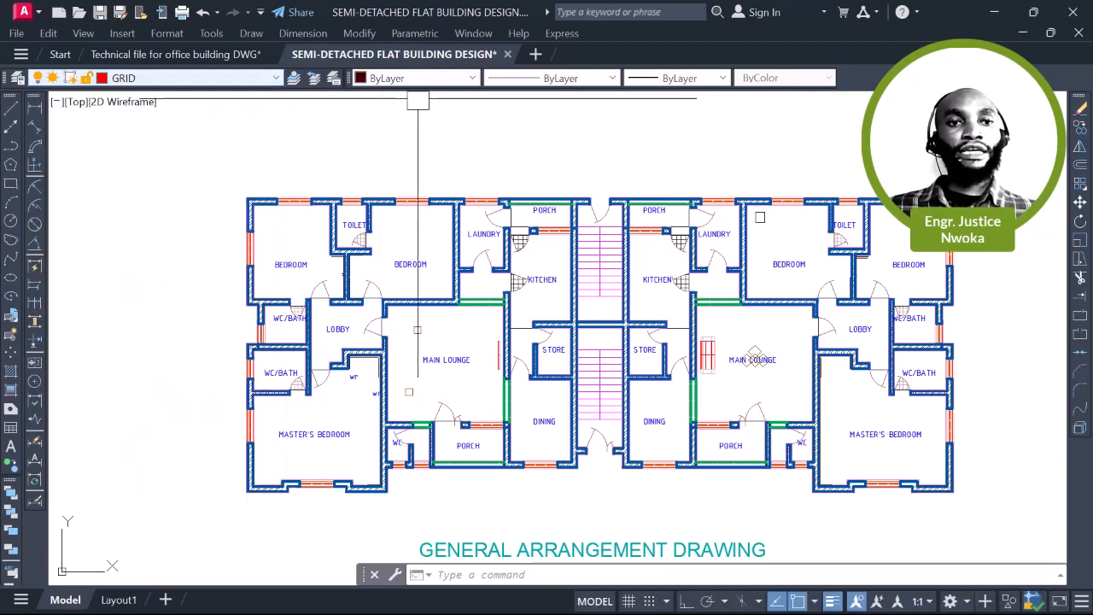
click(439, 78)
click(418, 97)
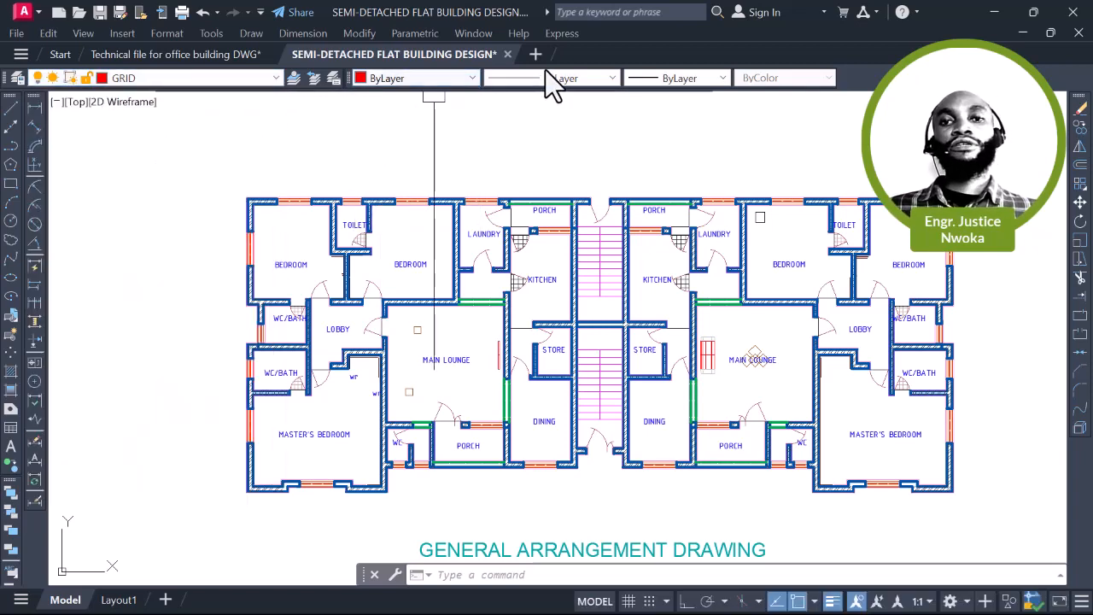
click(544, 73)
click(705, 74)
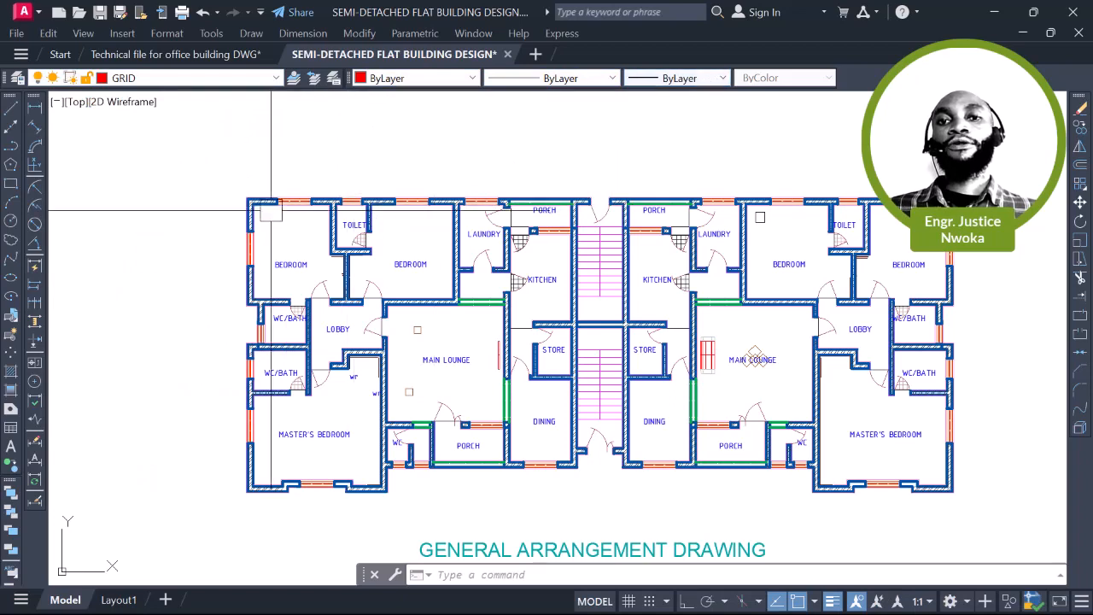
Draw a short horizontal helper line across the thickness of the far-left bedroom's outer wall, just below its window
scroll(252, 205, up, 6)
middle_drag(298, 230, 291, 123)
scroll(287, 401, up, 10)
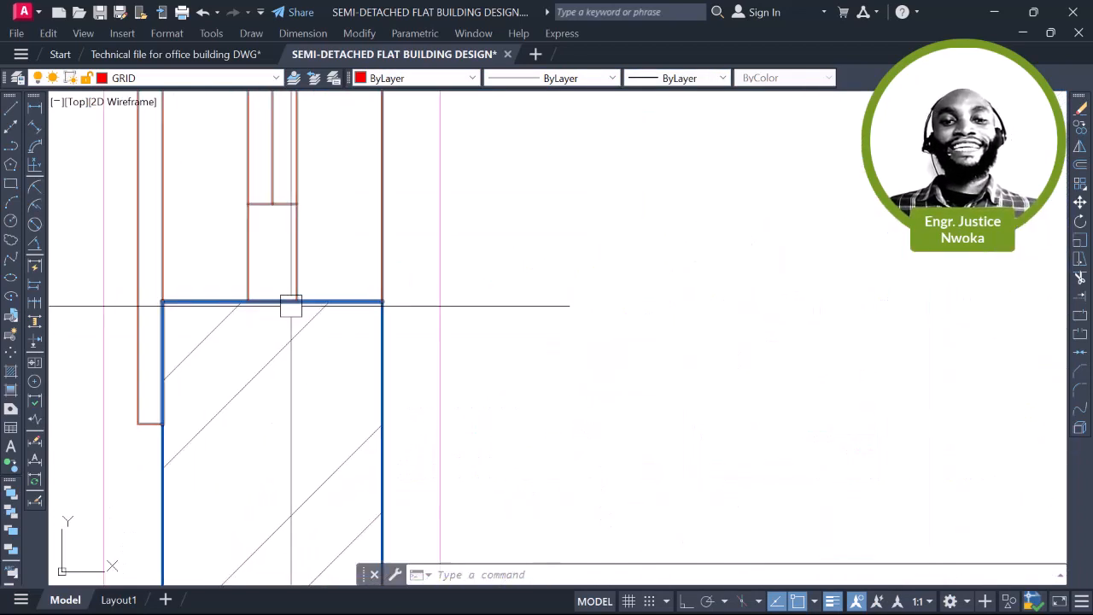
scroll(353, 277, down, 10)
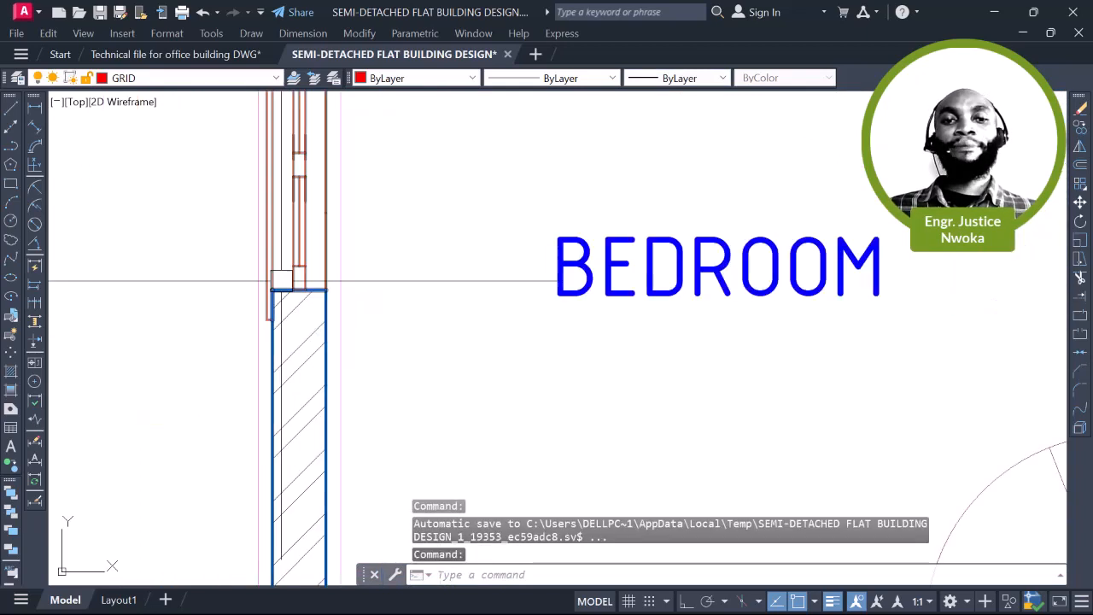
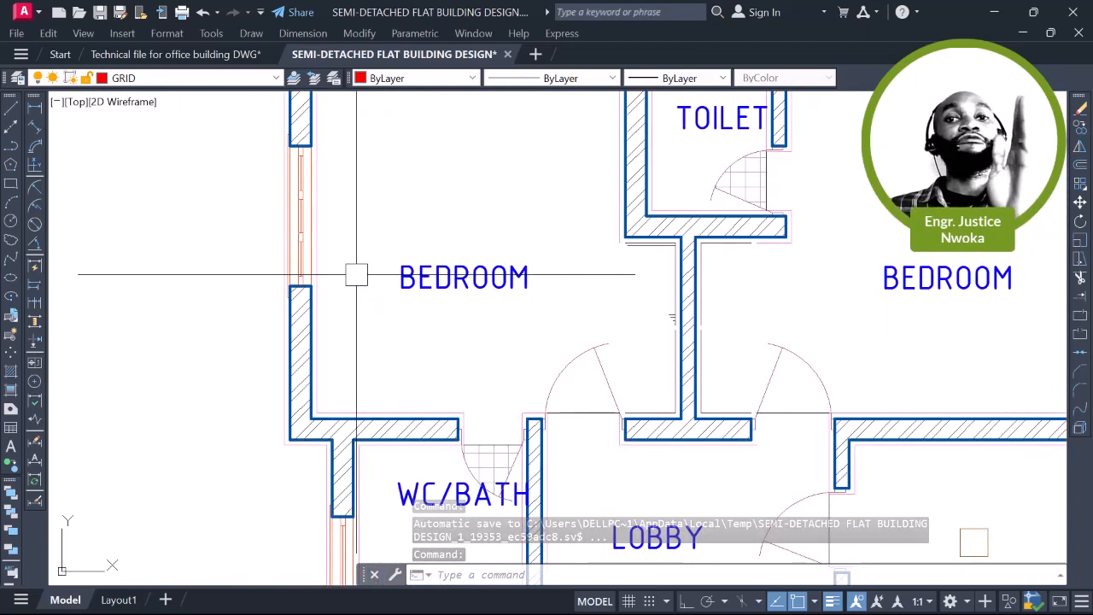
middle_drag(243, 296, 248, 304)
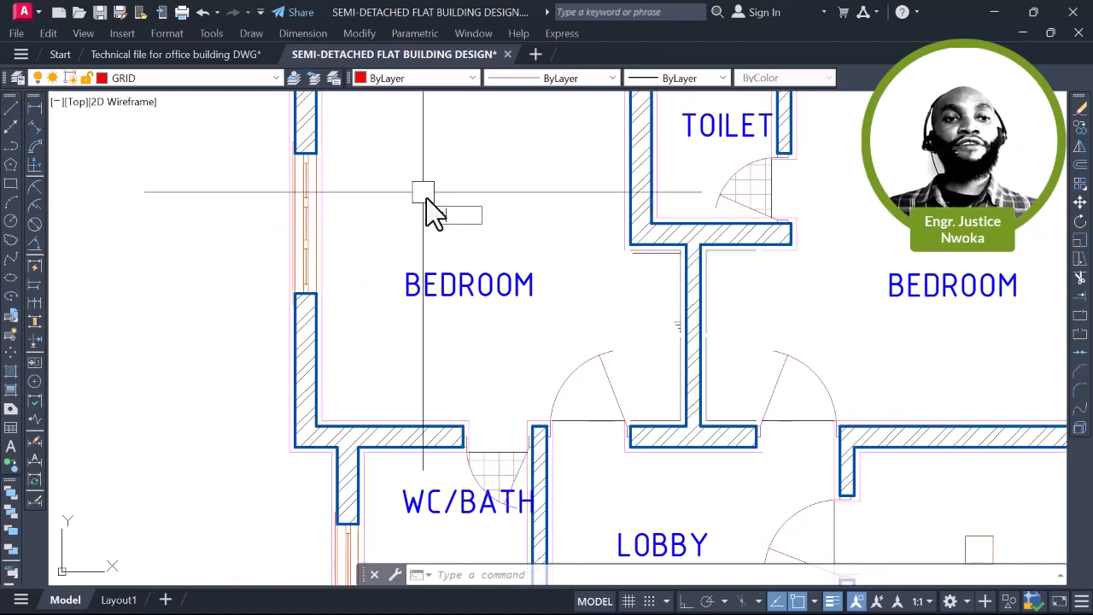
key(l)
key(Return)
scroll(209, 352, up, 5)
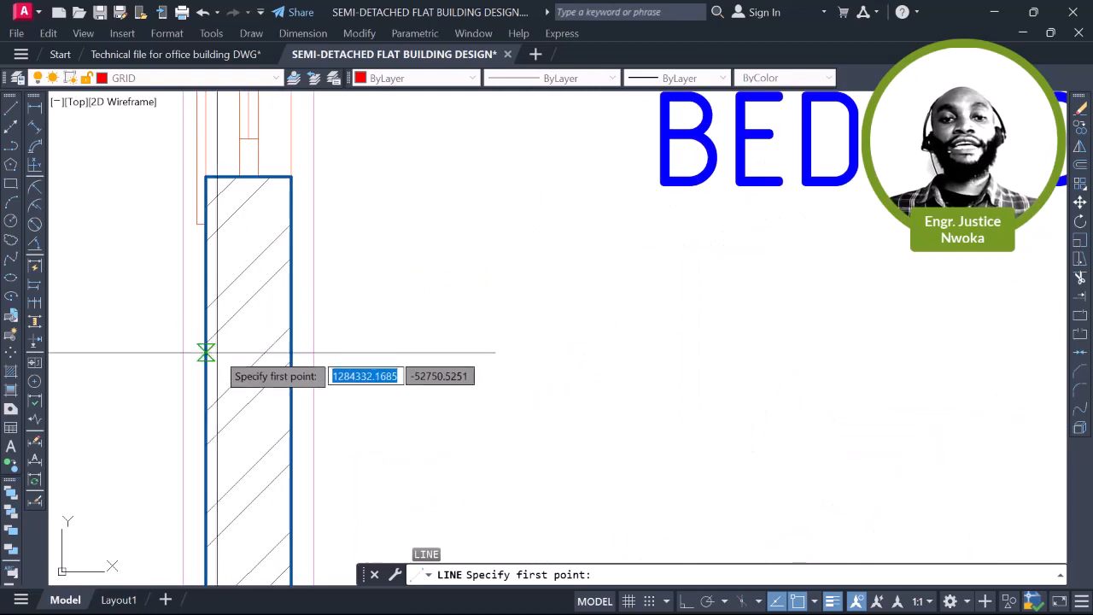
click(206, 352)
scroll(282, 352, up, 2)
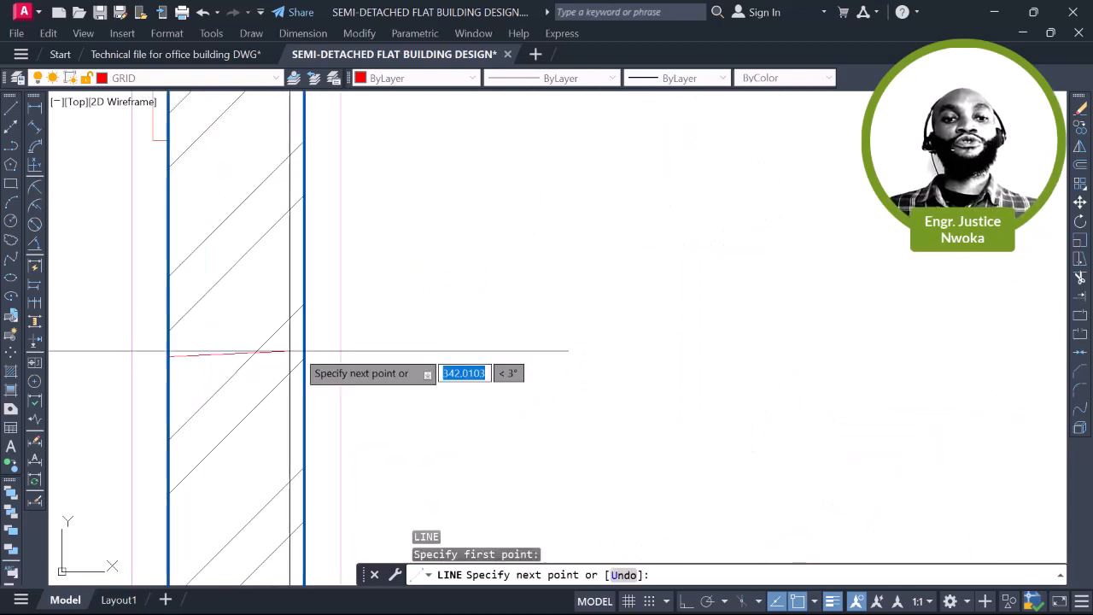
click(303, 356)
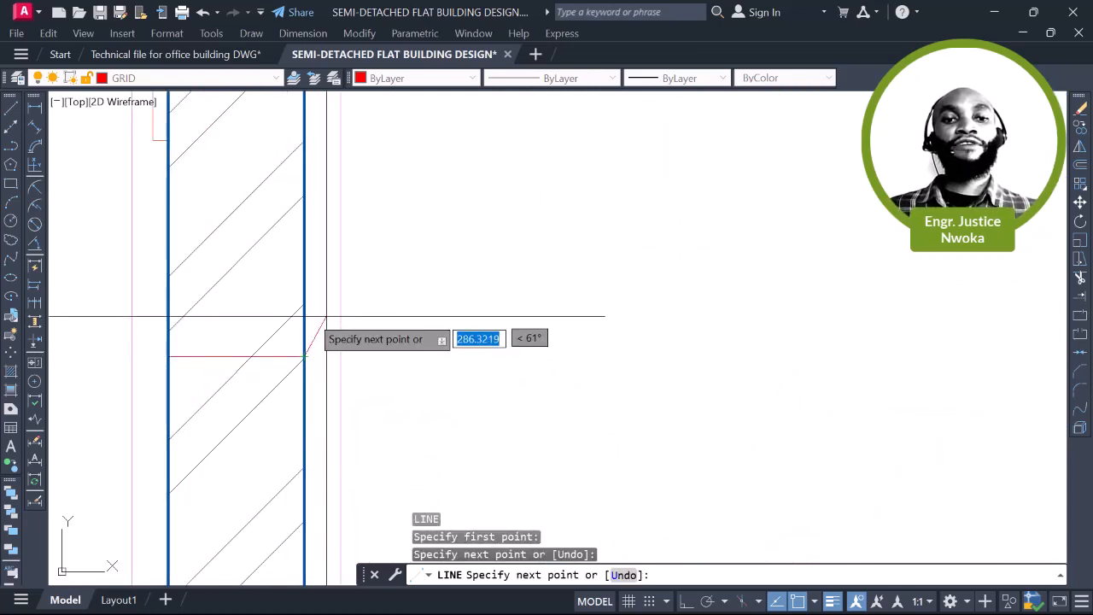
key(Escape)
Place a vertical construction line through the midpoint of the helper line, along the centre of the outer wall
scroll(213, 336, up, 4)
middle_drag(213, 335, 459, 302)
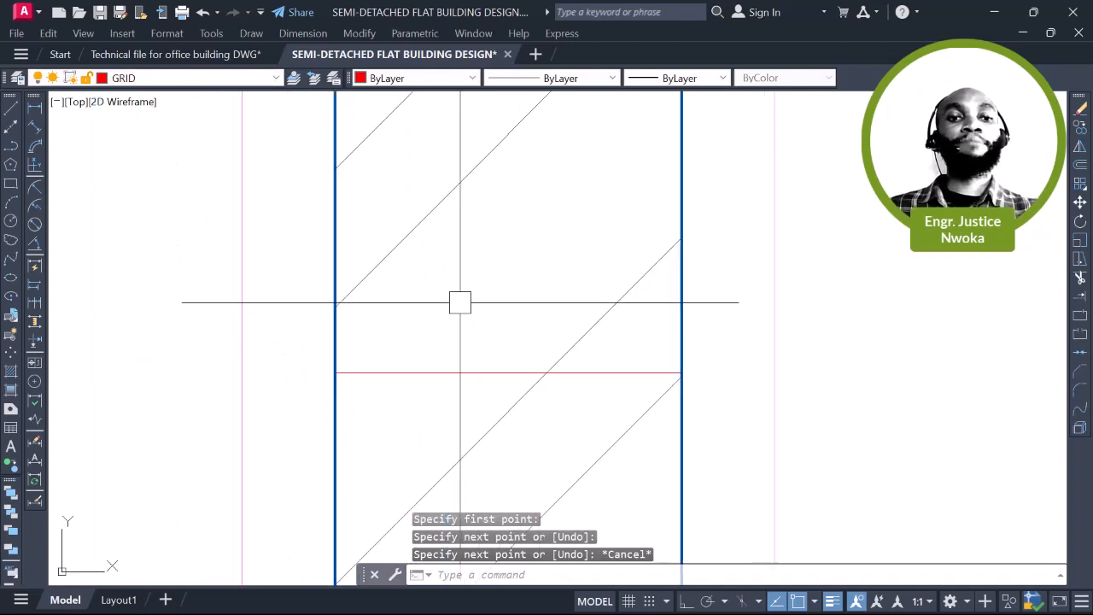
text(l)
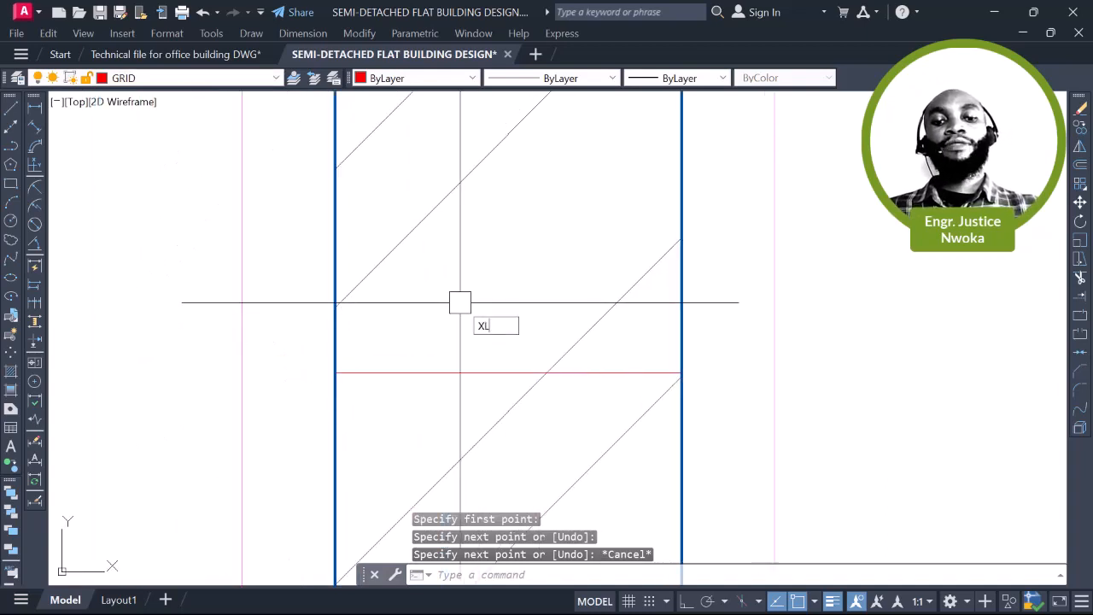
key(Return)
key(Return)
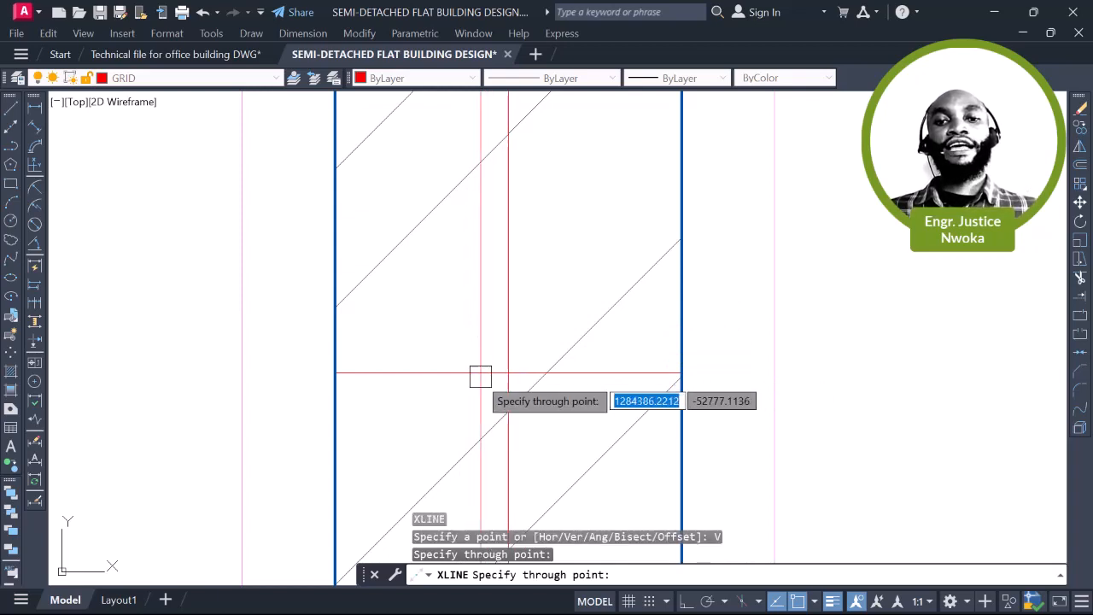
key(Escape)
Erase the short horizontal helper line across the outer wall
click(466, 373)
text(e)
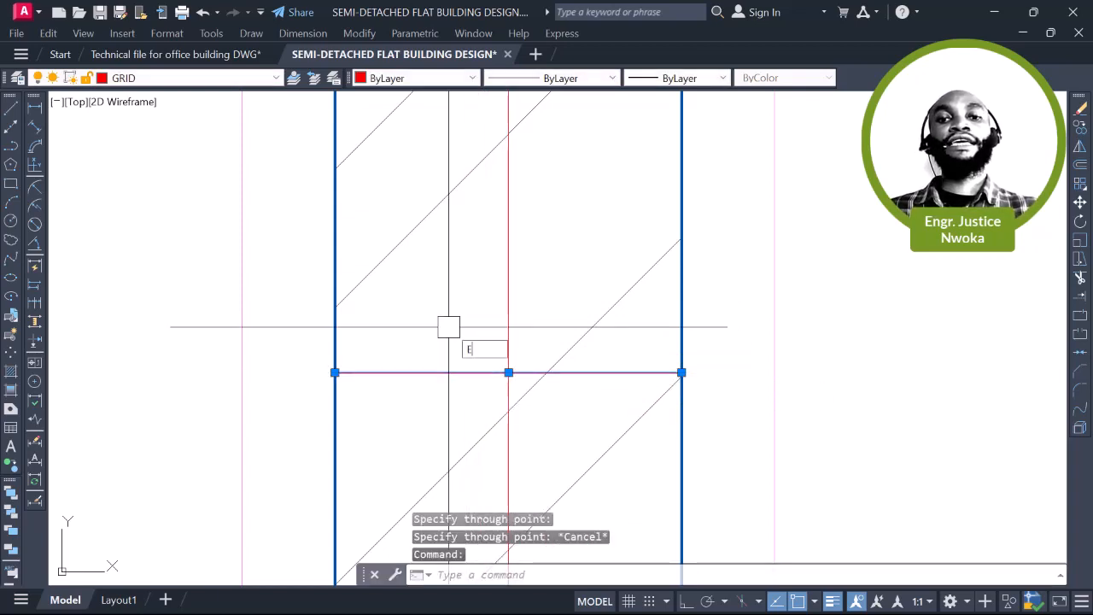
key(Return)
Check how the vertical grid line runs along the outer wall and past the plan's upper-left corner
scroll(402, 327, down, 4)
scroll(434, 329, down, 5)
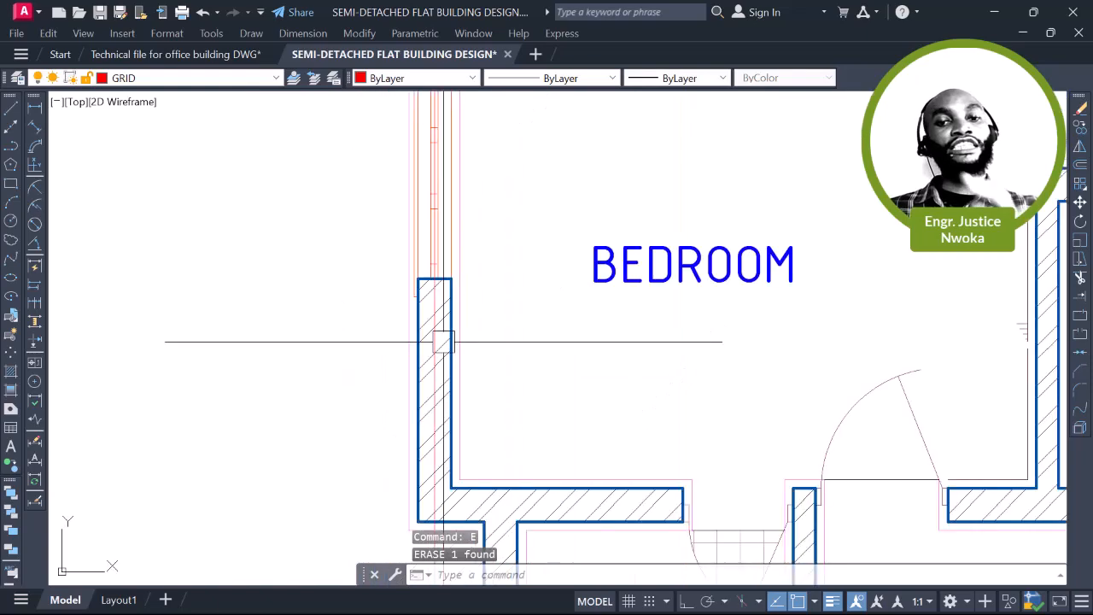
middle_drag(474, 300, 446, 407)
scroll(446, 405, down, 4)
scroll(468, 296, down, 2)
middle_drag(473, 290, 443, 291)
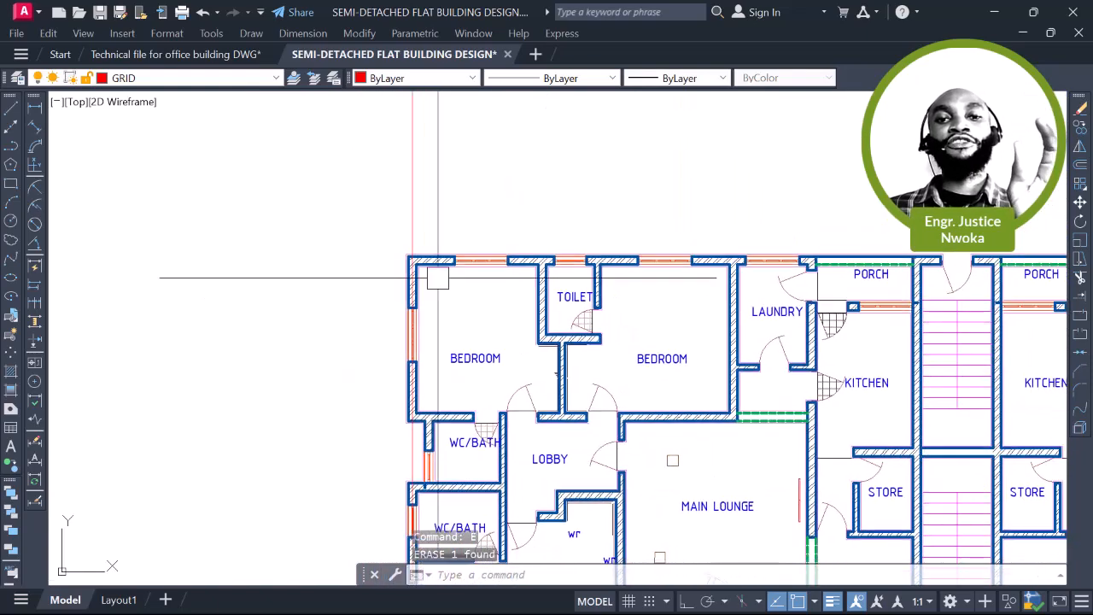
scroll(419, 237, up, 5)
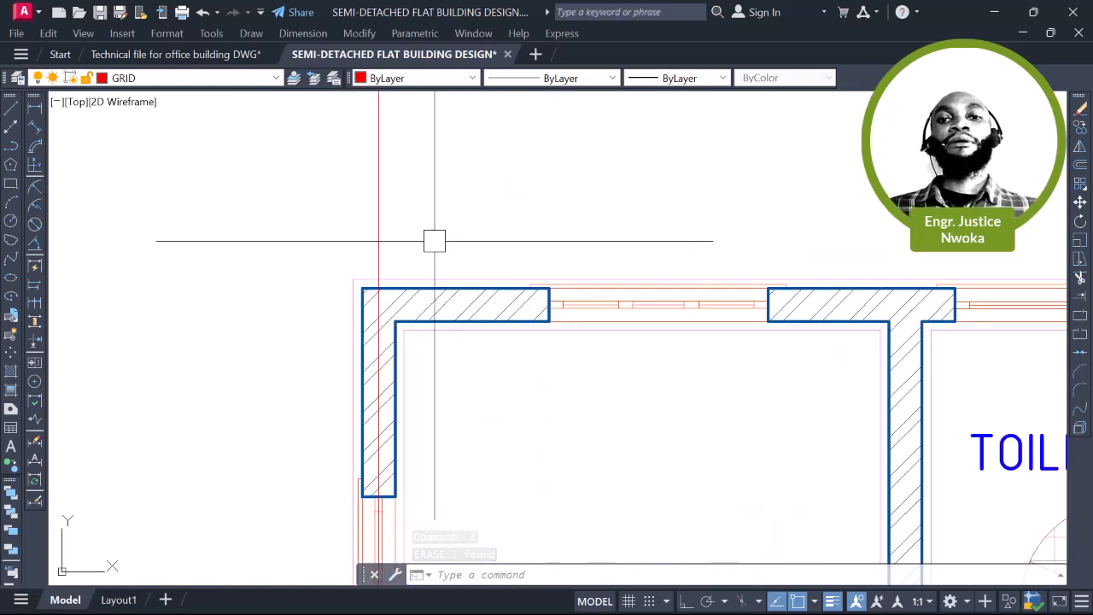
middle_drag(378, 236, 395, 275)
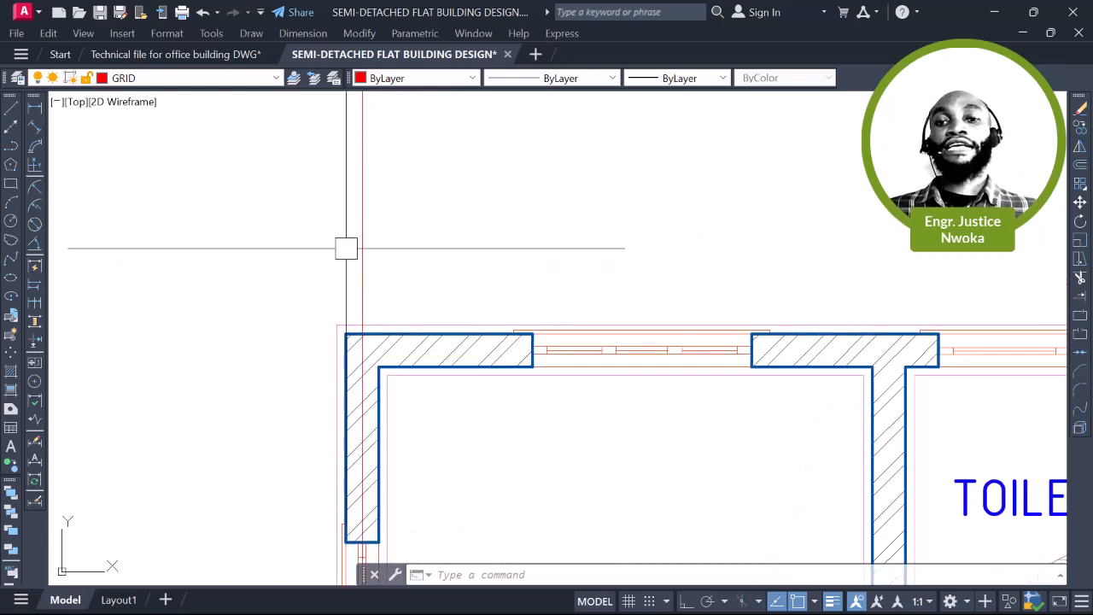
scroll(451, 248, down, 2)
middle_drag(467, 256, 478, 267)
click(478, 267)
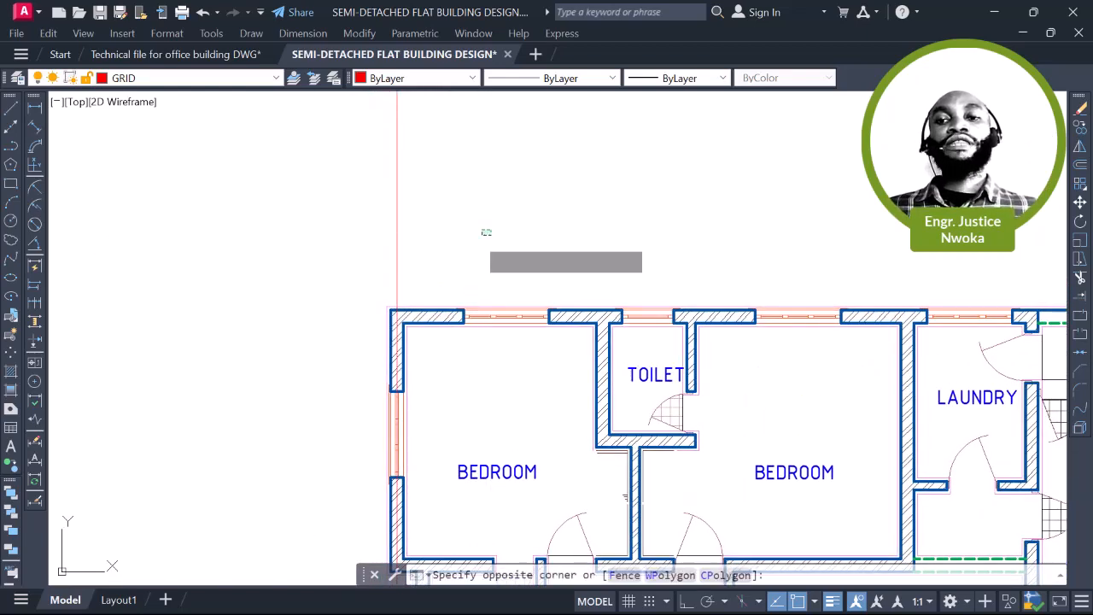
Copy the vertical grid line from the outer wall's upper corner onto the wall between the far-left bedroom and the toilet
click(319, 261)
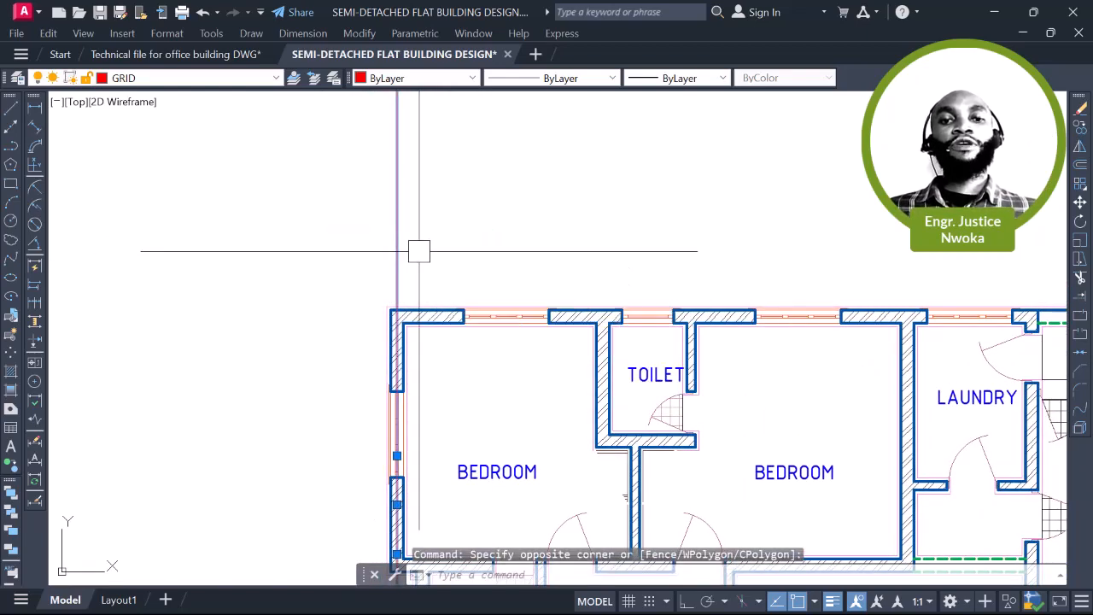
text(co)
key(Return)
scroll(449, 279, up, 5)
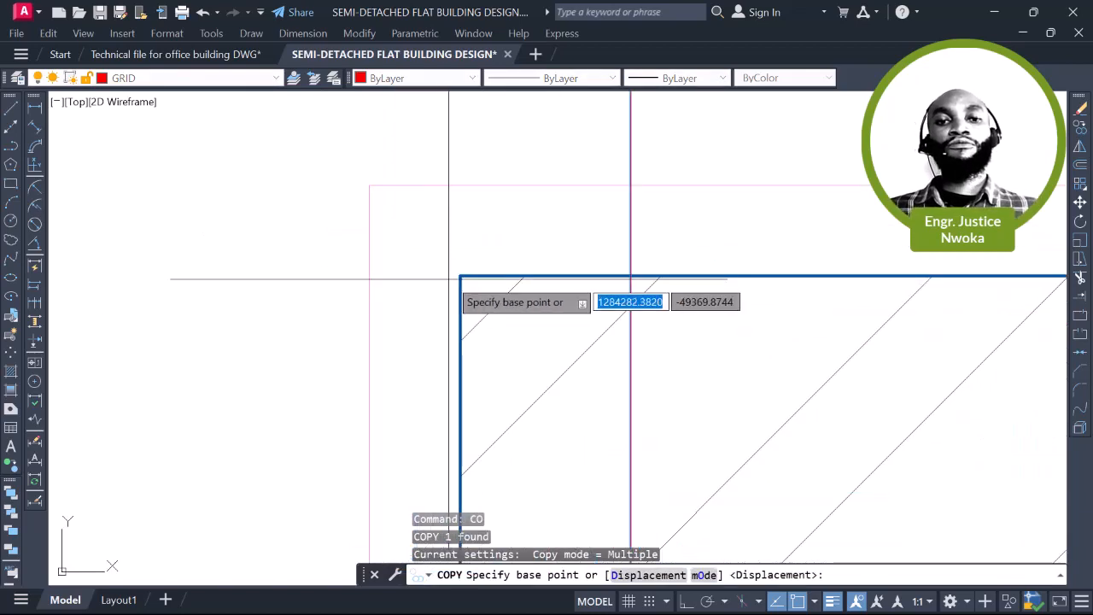
click(460, 276)
scroll(114, 214, down, 5)
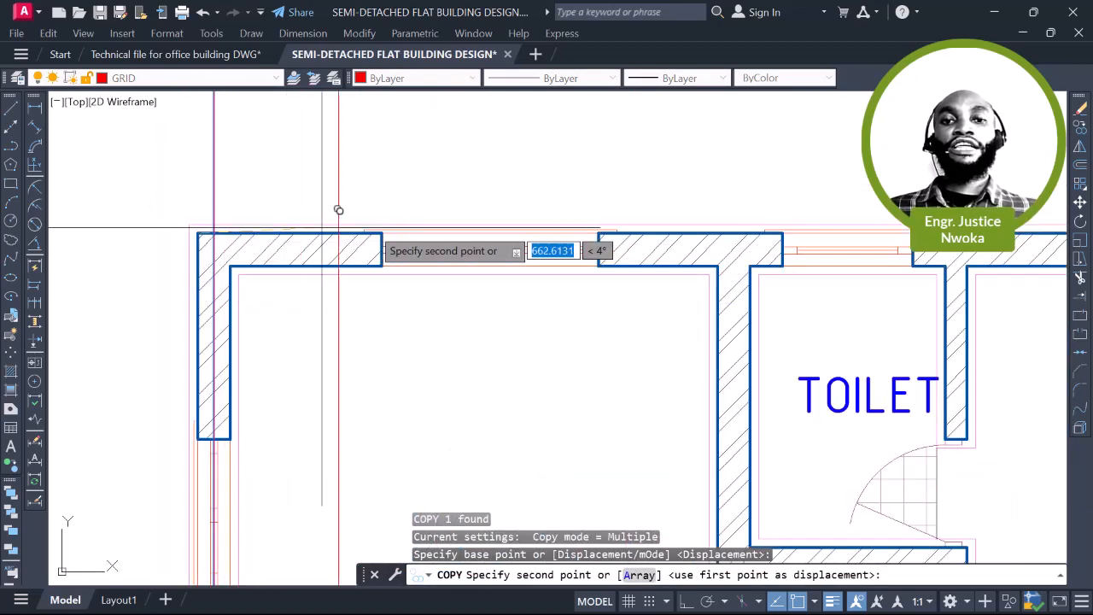
scroll(657, 256, up, 8)
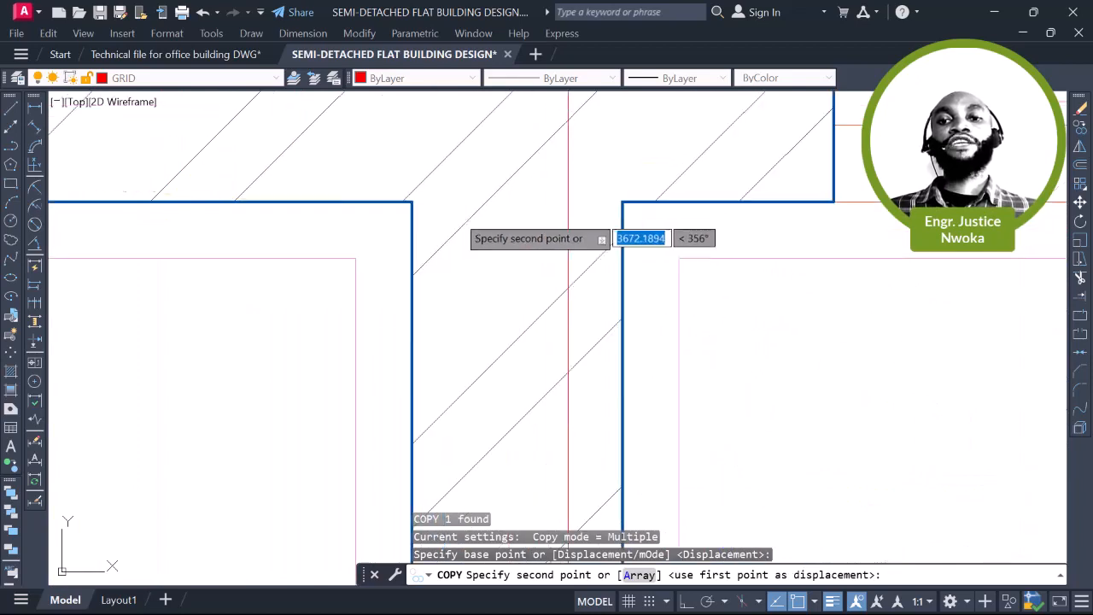
click(431, 187)
scroll(505, 192, down, 6)
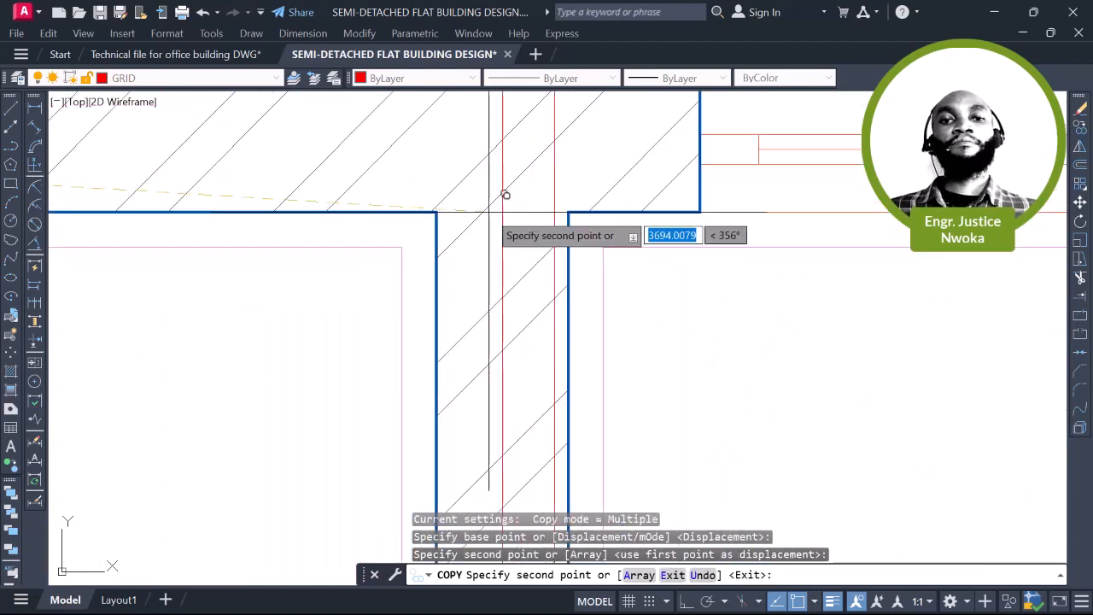
Copy the grid line onto the left flat's recessed outer wall beside the upper WC/BATH
scroll(566, 209, down, 4)
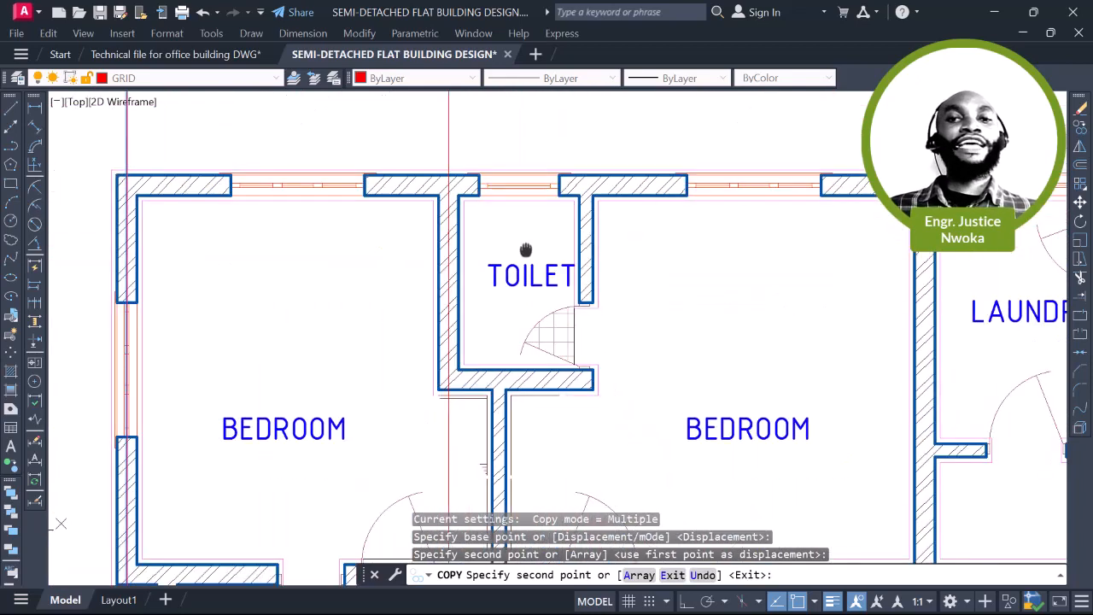
scroll(488, 214, up, 6)
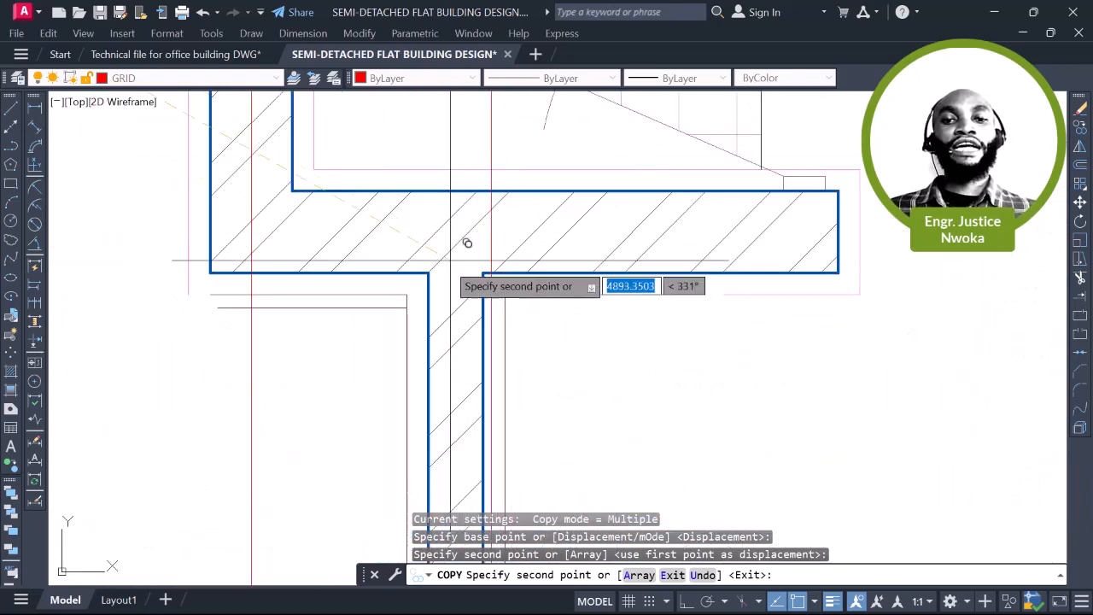
scroll(445, 255, up, 3)
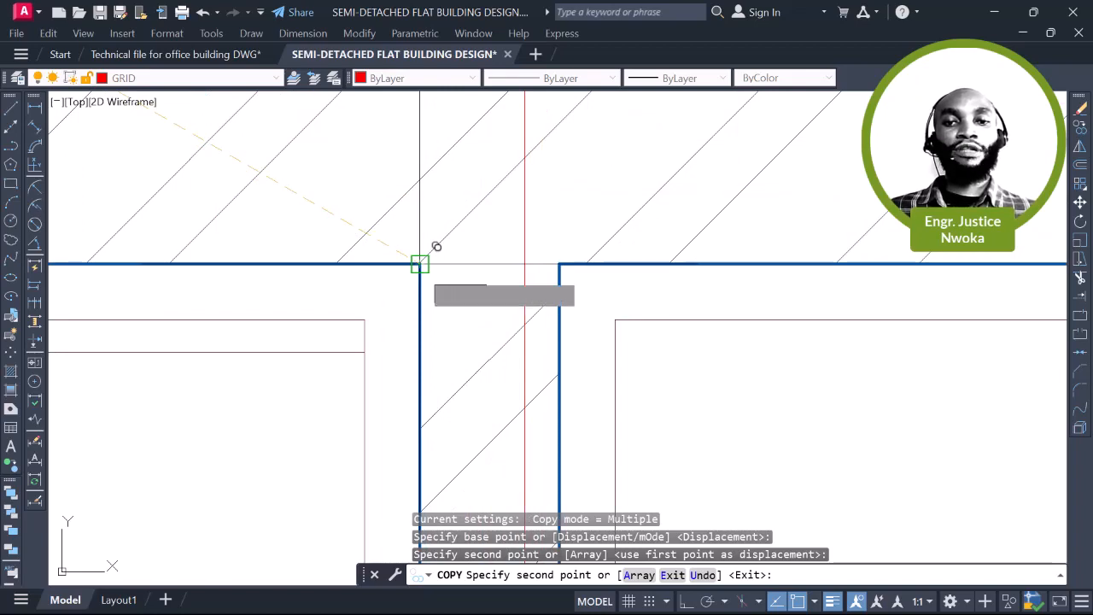
scroll(436, 247, down, 6)
middle_drag(427, 276, 533, 144)
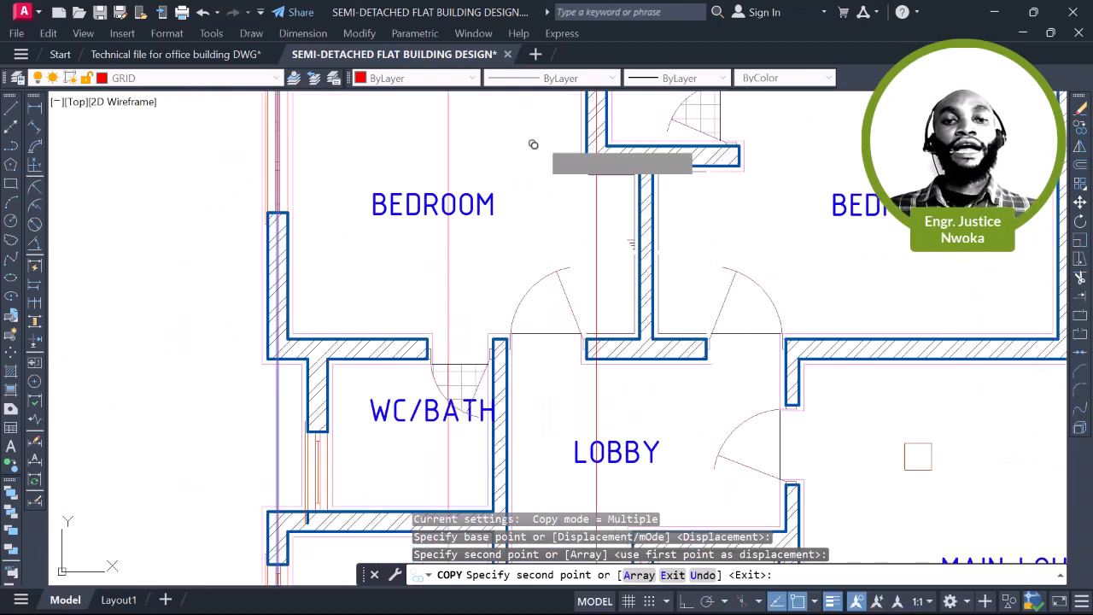
scroll(316, 363, up, 4)
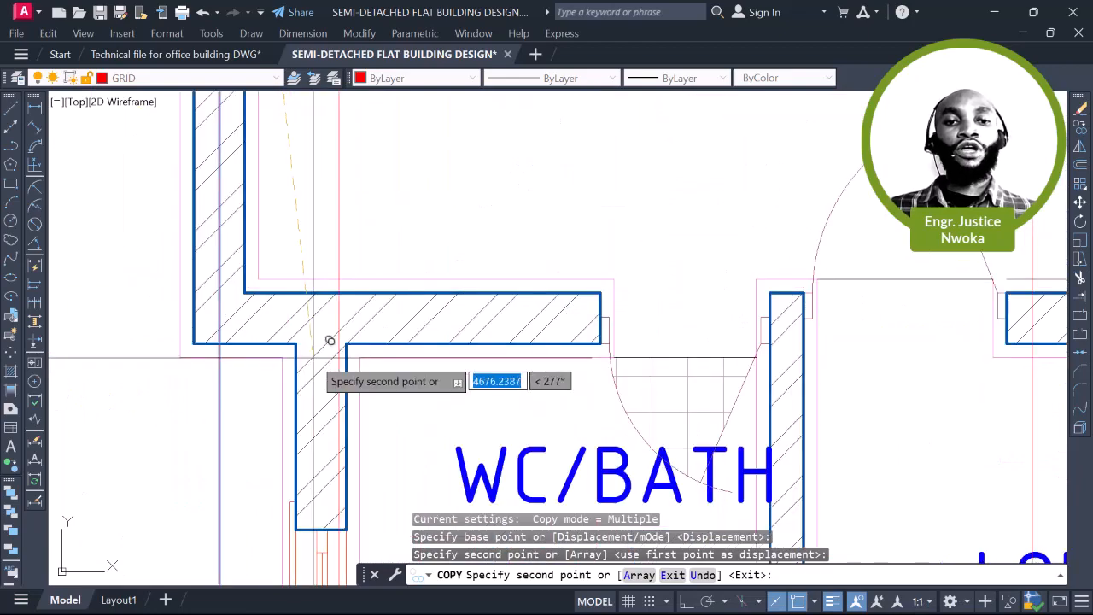
scroll(285, 310, up, 4)
click(281, 305)
scroll(411, 181, down, 6)
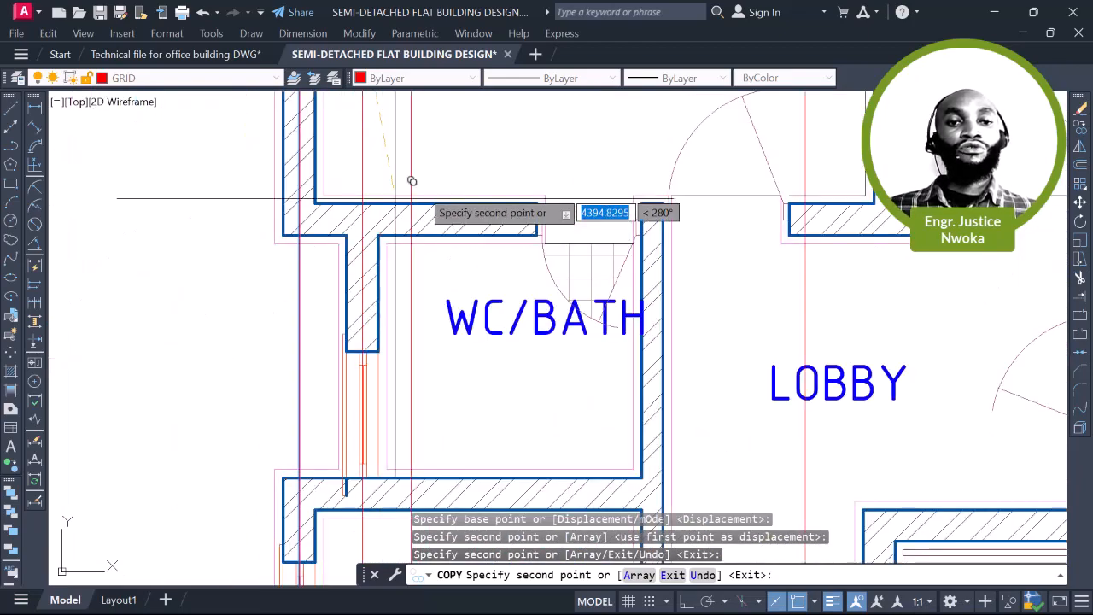
Copy the grid line onto the wall between the left flat's master's bedroom and main lounge
scroll(427, 198, down, 6)
middle_drag(553, 301, 492, 327)
scroll(534, 288, up, 2)
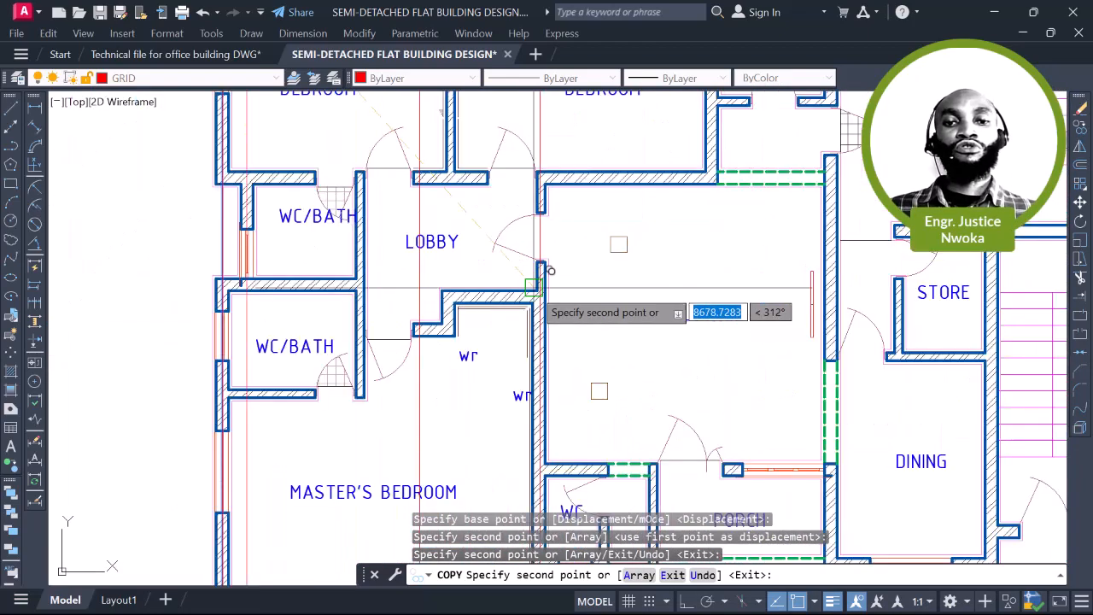
scroll(551, 271, up, 8)
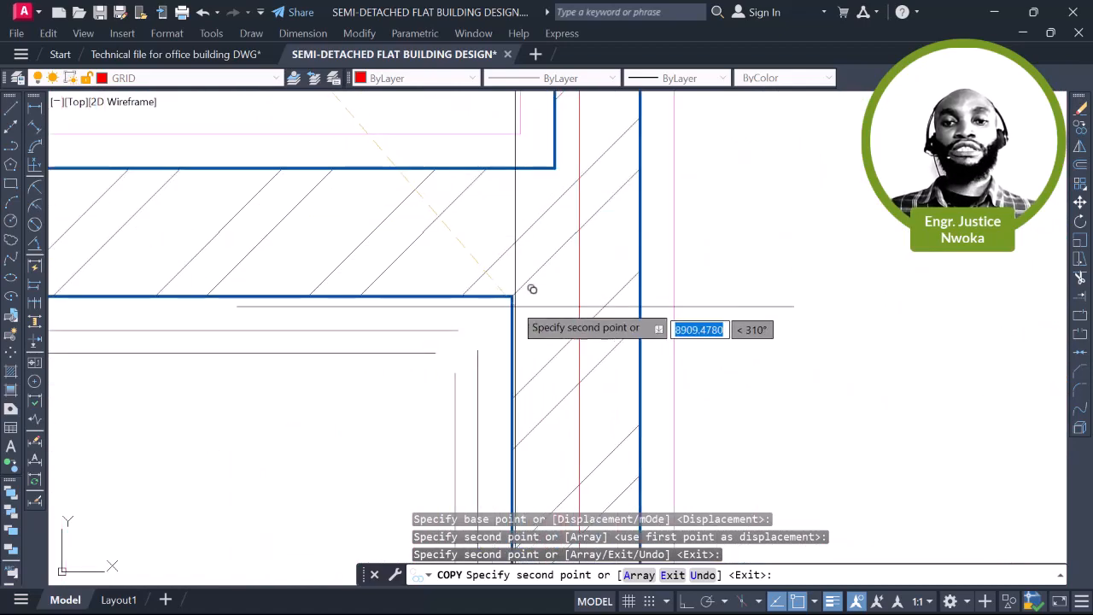
click(511, 296)
scroll(555, 291, down, 8)
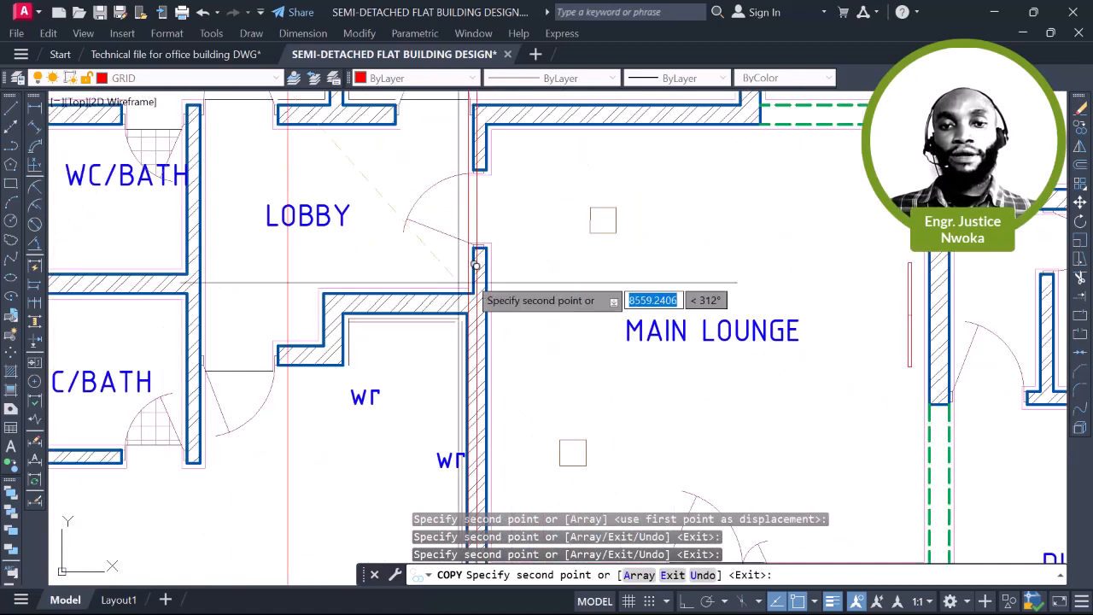
Copy the grid line onto the left flat's bedroom-laundry wall and its laundry-kitchen wall
middle_drag(595, 264, 581, 295)
scroll(581, 294, down, 4)
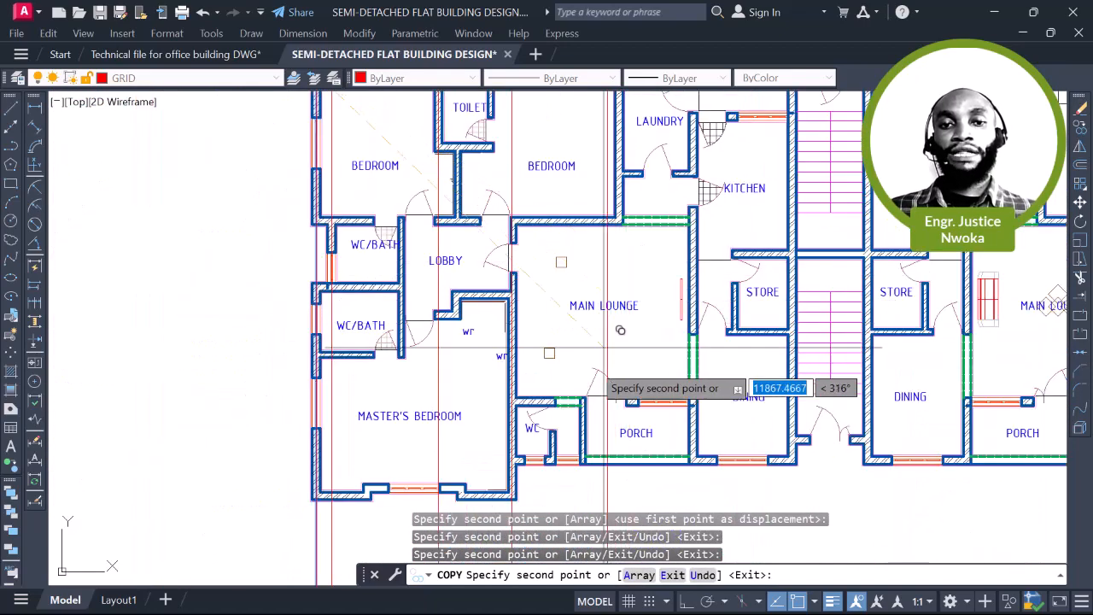
scroll(716, 195, up, 4)
scroll(715, 198, up, 10)
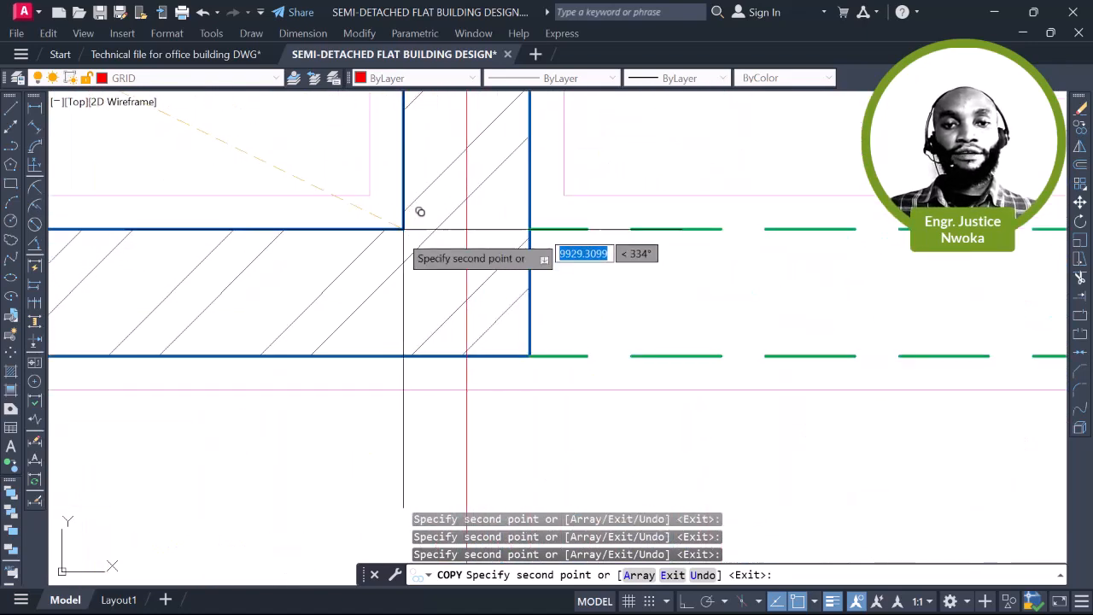
scroll(403, 229, down, 5)
scroll(566, 307, up, 5)
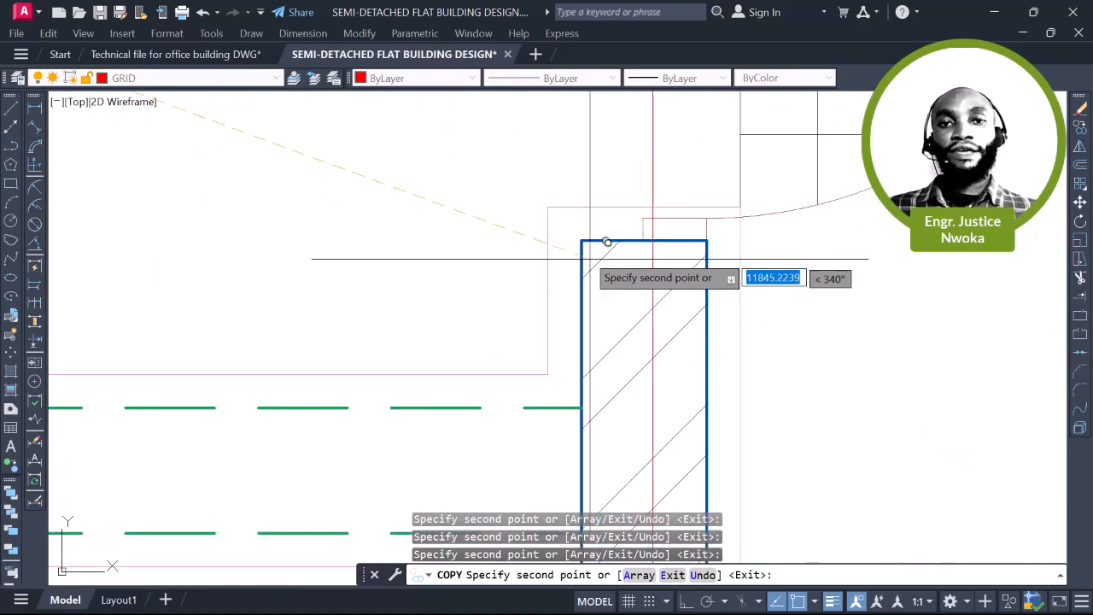
scroll(556, 285, down, 5)
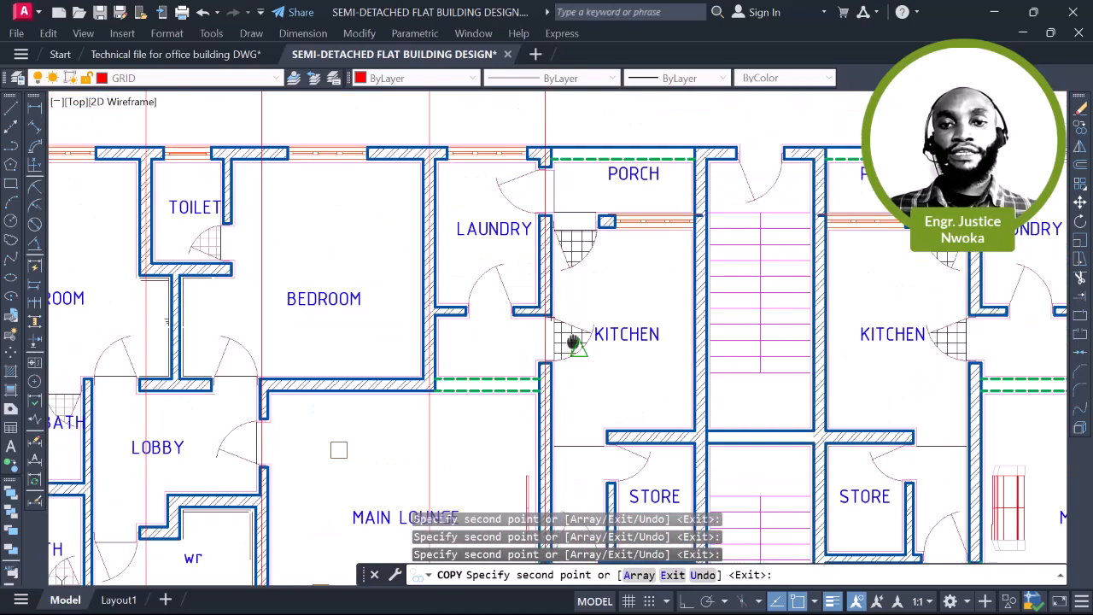
Copy the grid line onto both side walls of the central staircase, aligned at their corners with the rear porches
scroll(619, 237, up, 8)
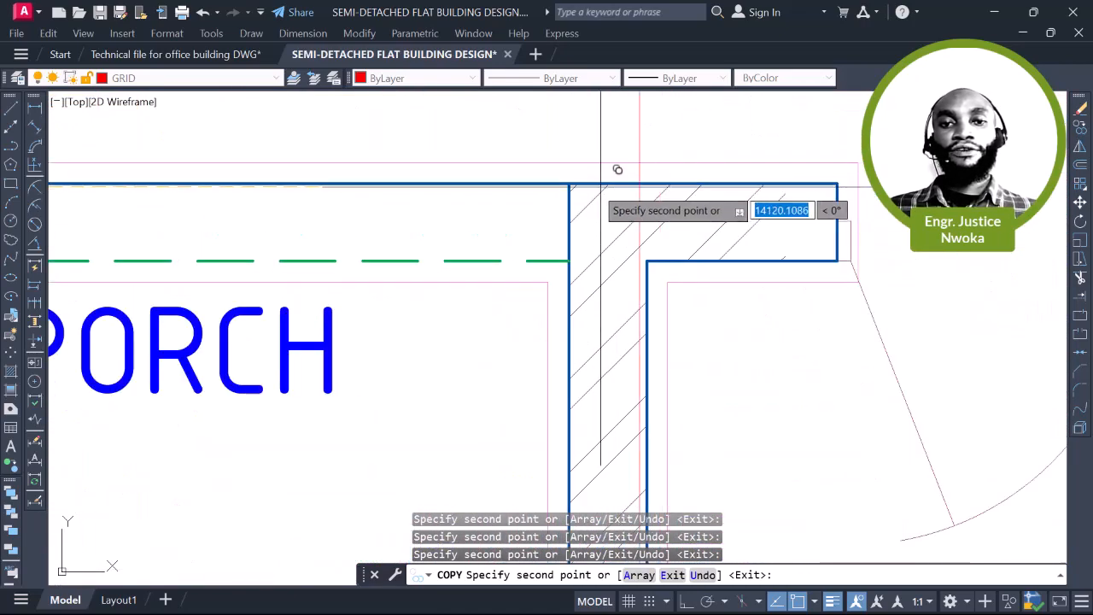
scroll(570, 183, up, 2)
scroll(560, 191, down, 7)
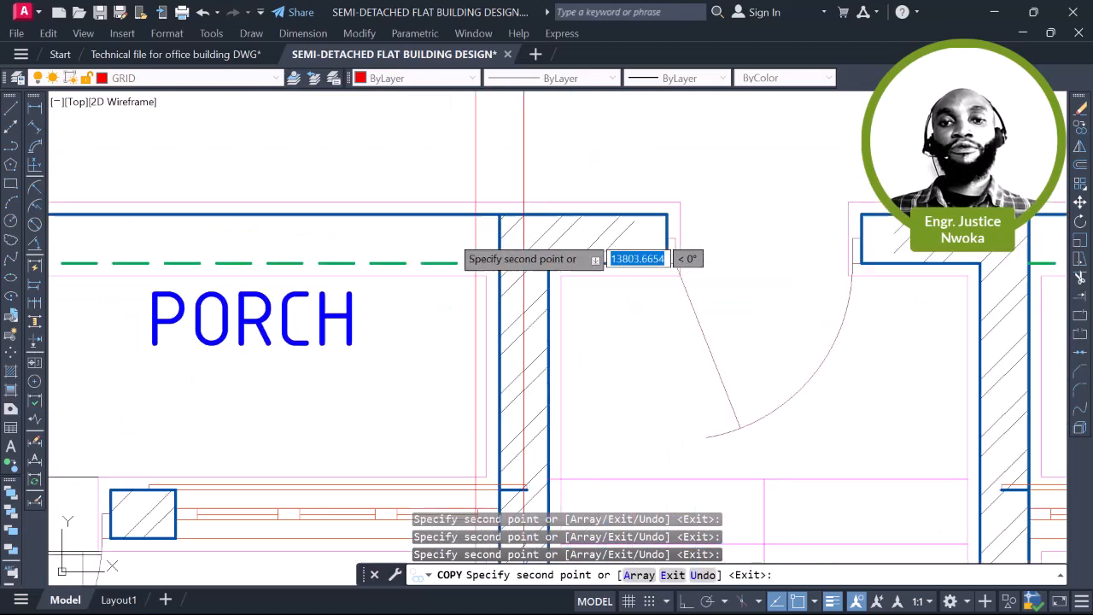
scroll(739, 235, up, 3)
scroll(697, 239, up, 4)
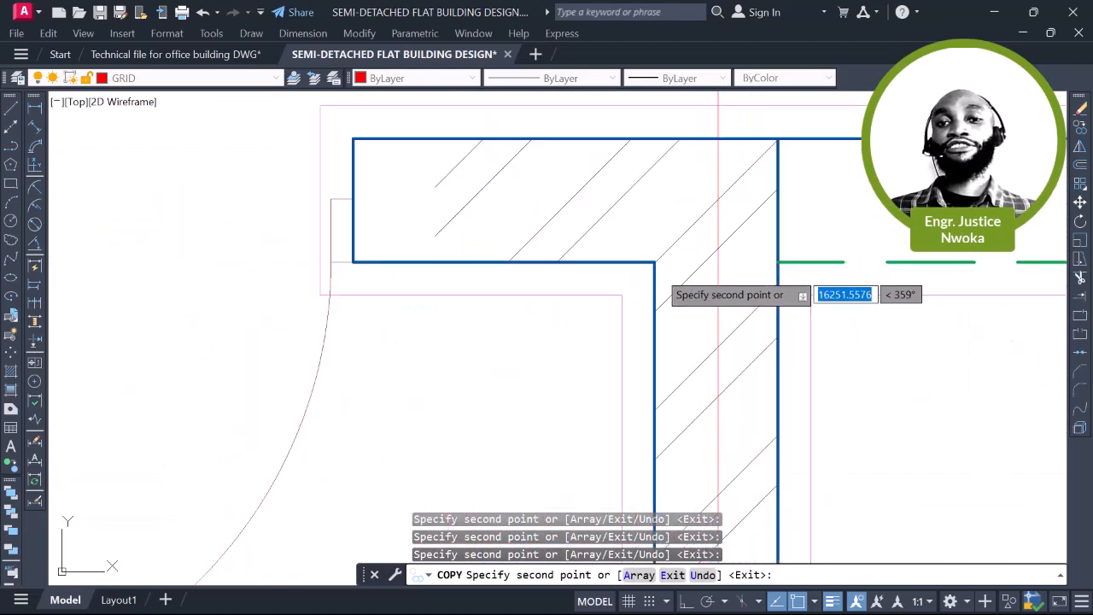
scroll(483, 239, down, 6)
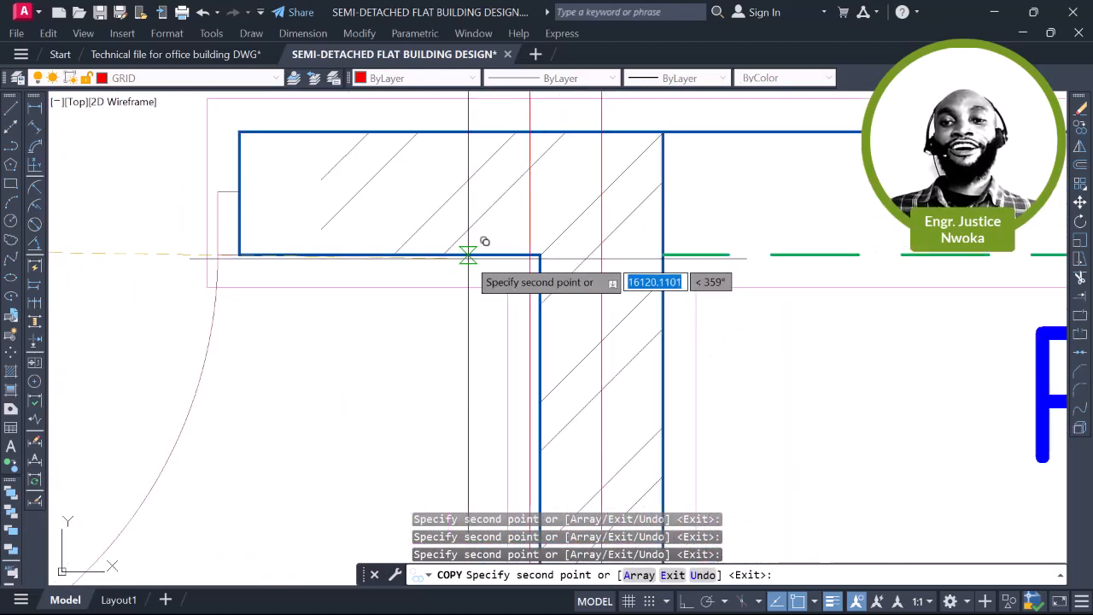
Copy the grid line onto the right flat's porch-laundry wall and its laundry-bedroom wall
scroll(733, 231, up, 7)
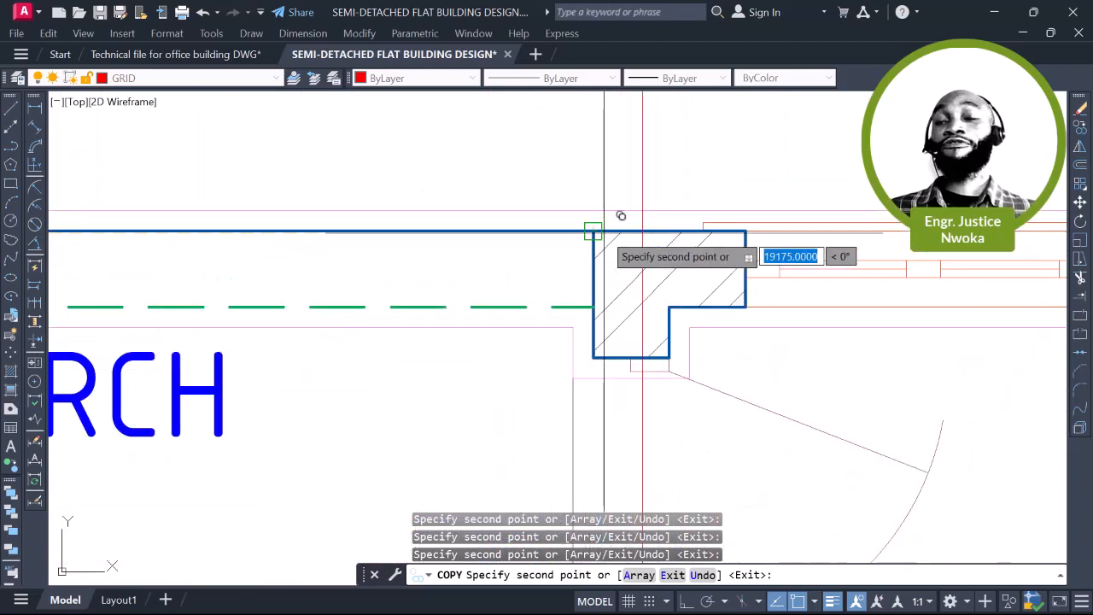
scroll(671, 246, down, 4)
middle_drag(691, 247, 607, 249)
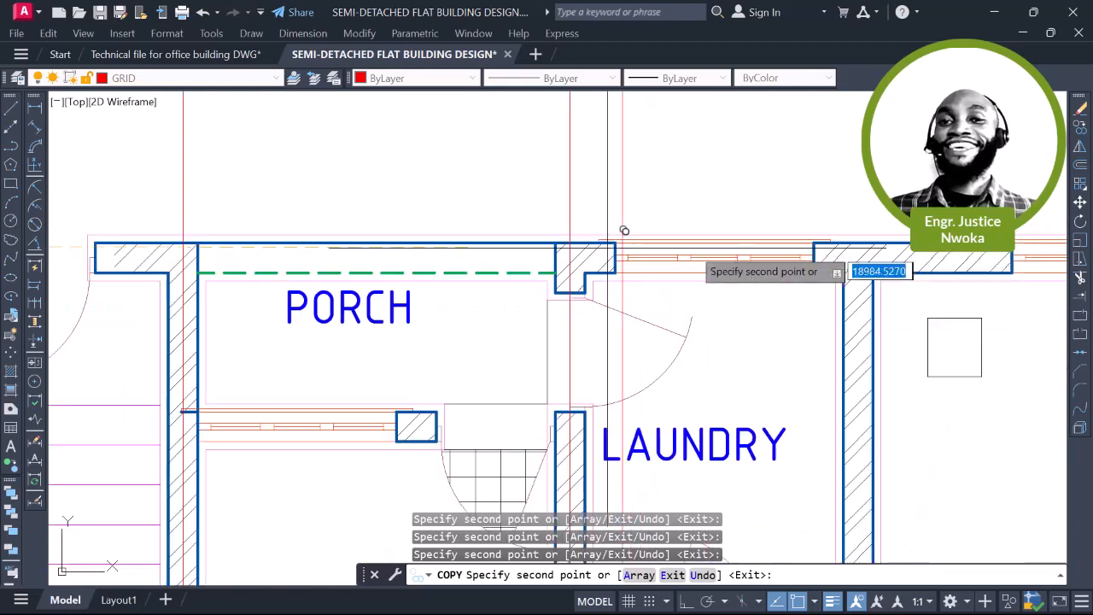
middle_drag(745, 245, 561, 255)
scroll(659, 283, up, 2)
scroll(658, 276, up, 4)
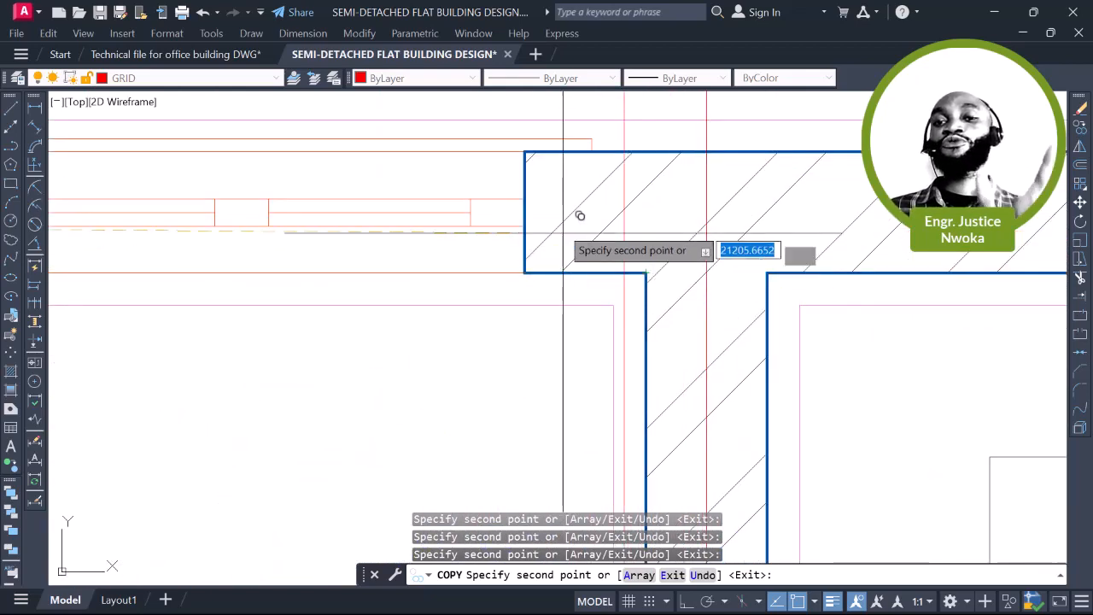
scroll(589, 231, down, 8)
Copy the grid line onto the wall between the right flat's toilet and far-right bedroom
middle_drag(786, 258, 584, 259)
scroll(819, 237, up, 6)
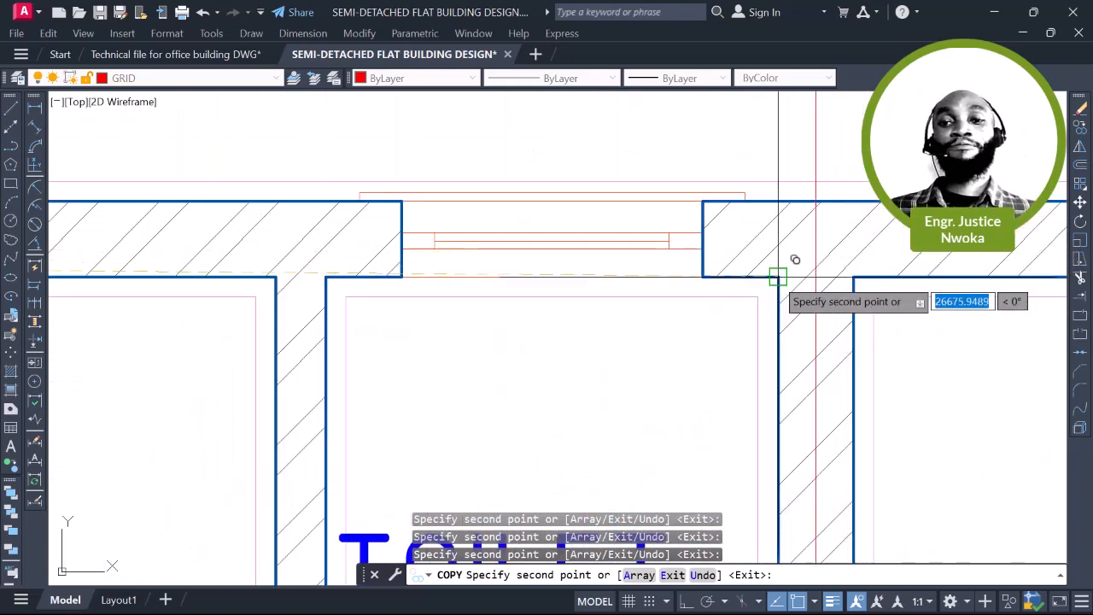
scroll(777, 276, up, 2)
scroll(791, 207, down, 5)
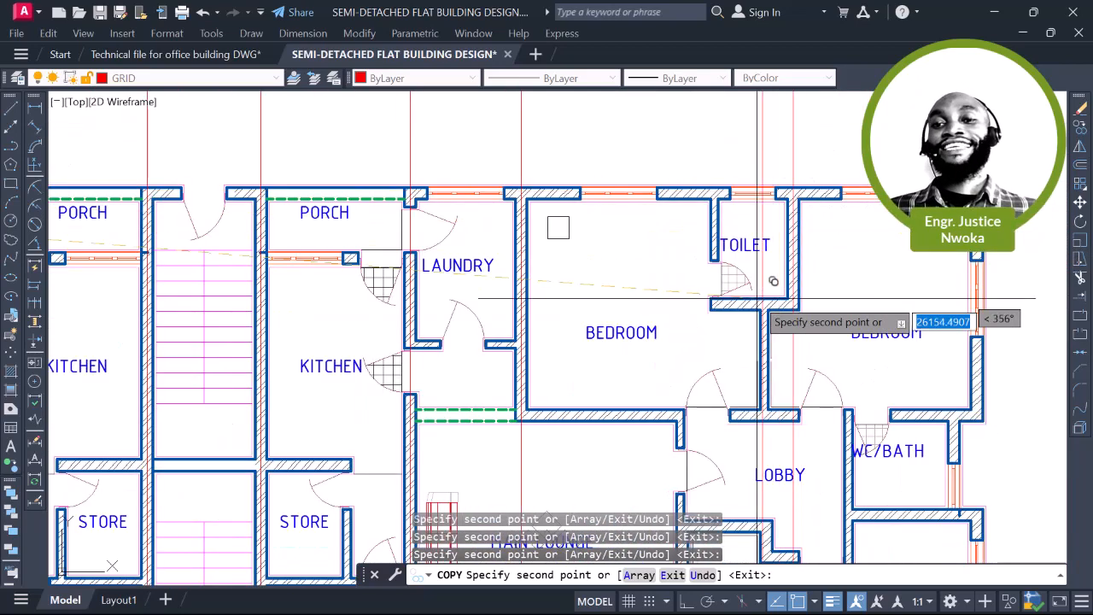
Try copying the grid line onto the wall between the right flat's lobby and upper WC/BATH, and undo that copy
middle_drag(734, 303, 745, 249)
scroll(717, 313, up, 5)
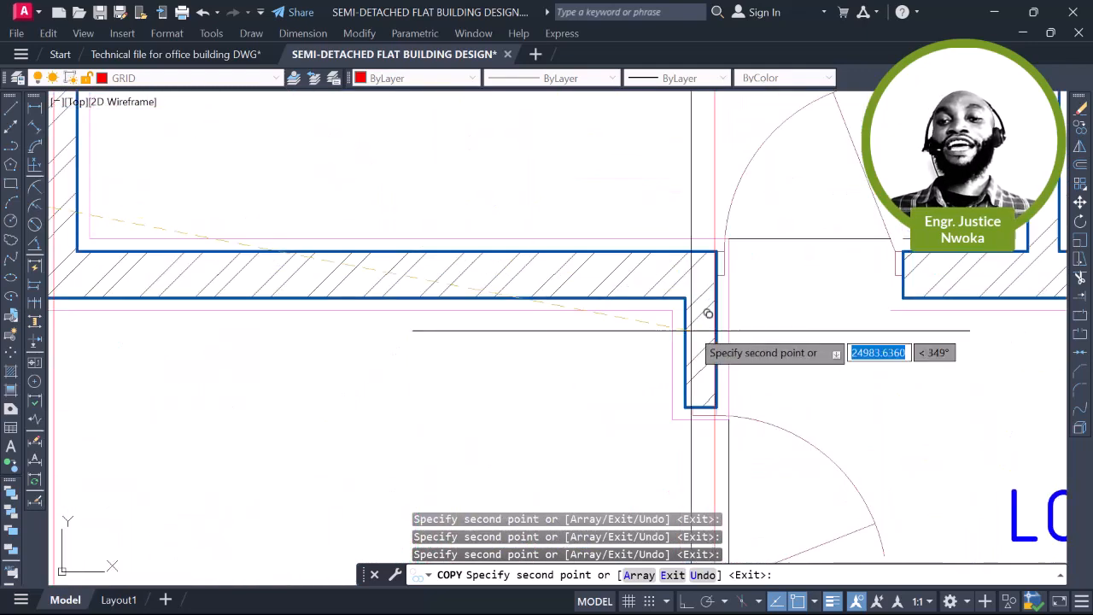
scroll(708, 296, up, 2)
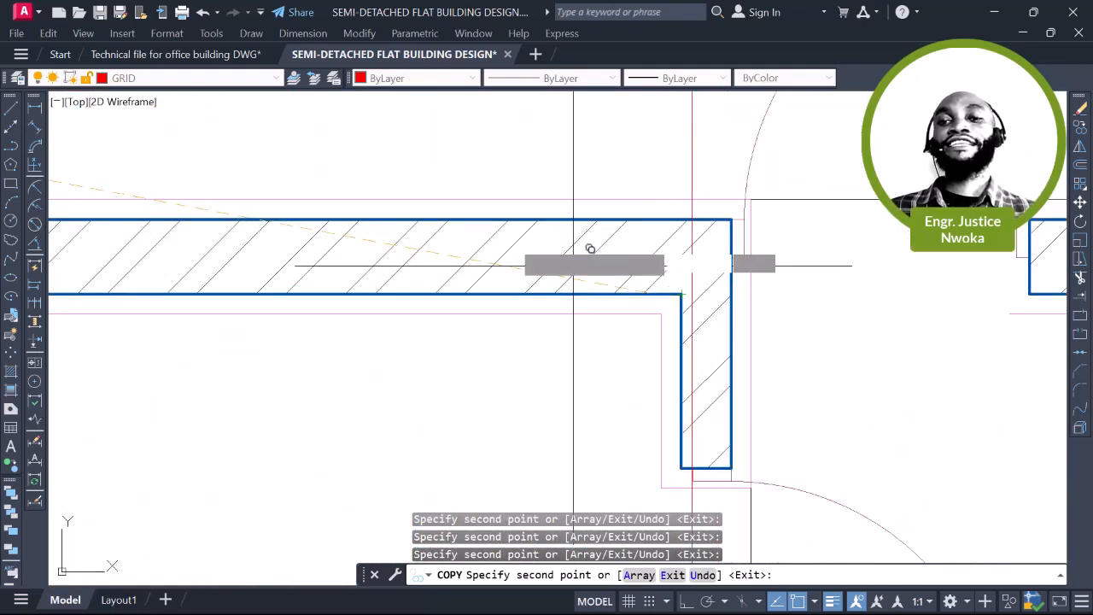
scroll(589, 249, down, 5)
middle_drag(832, 276, 721, 311)
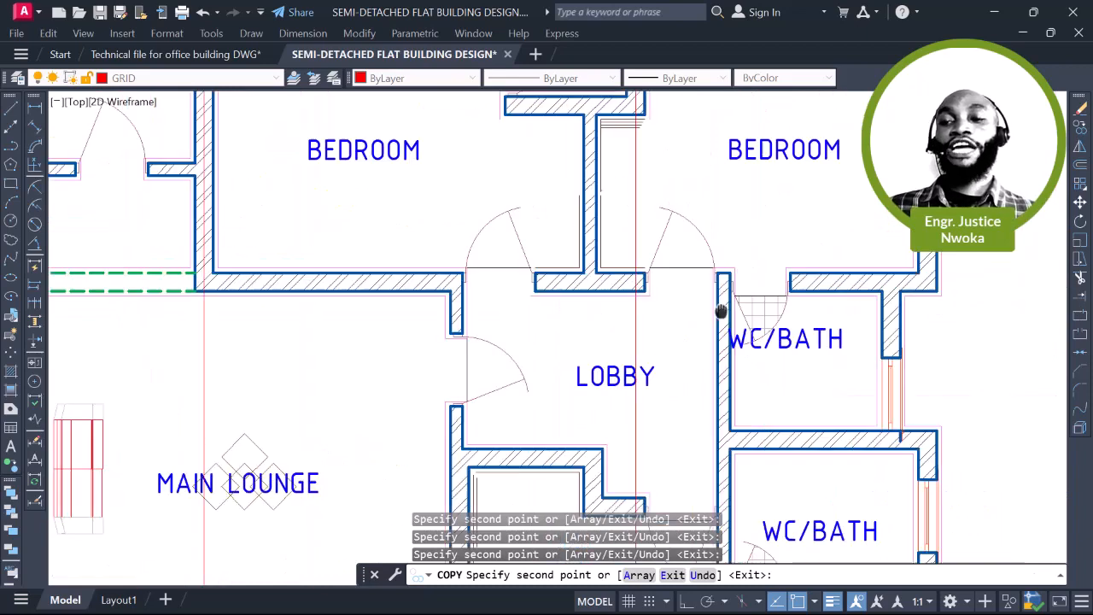
scroll(726, 273, up, 5)
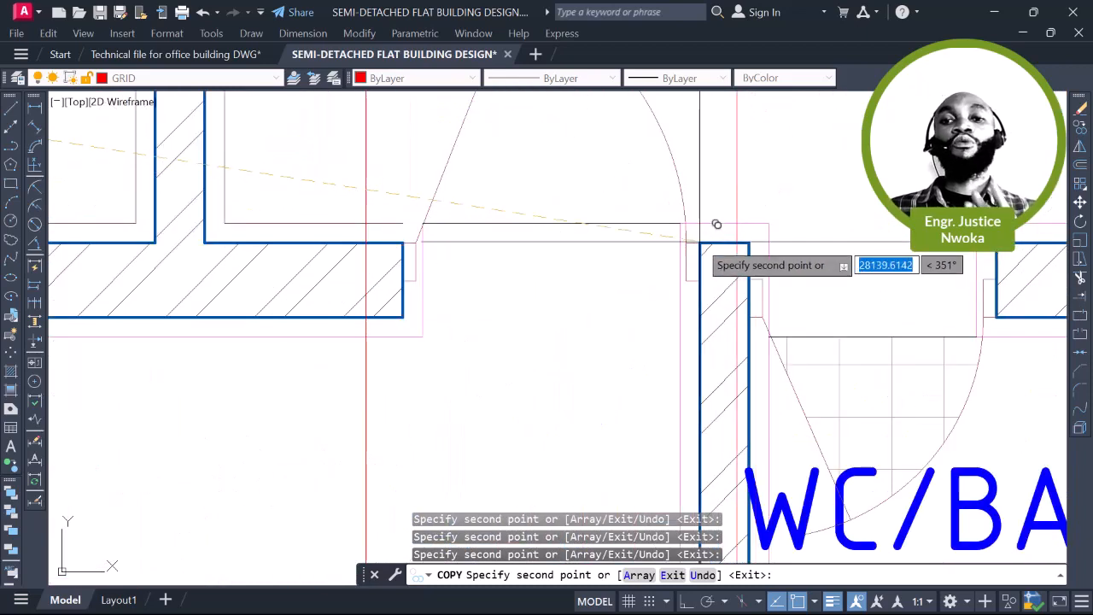
scroll(700, 244, up, 3)
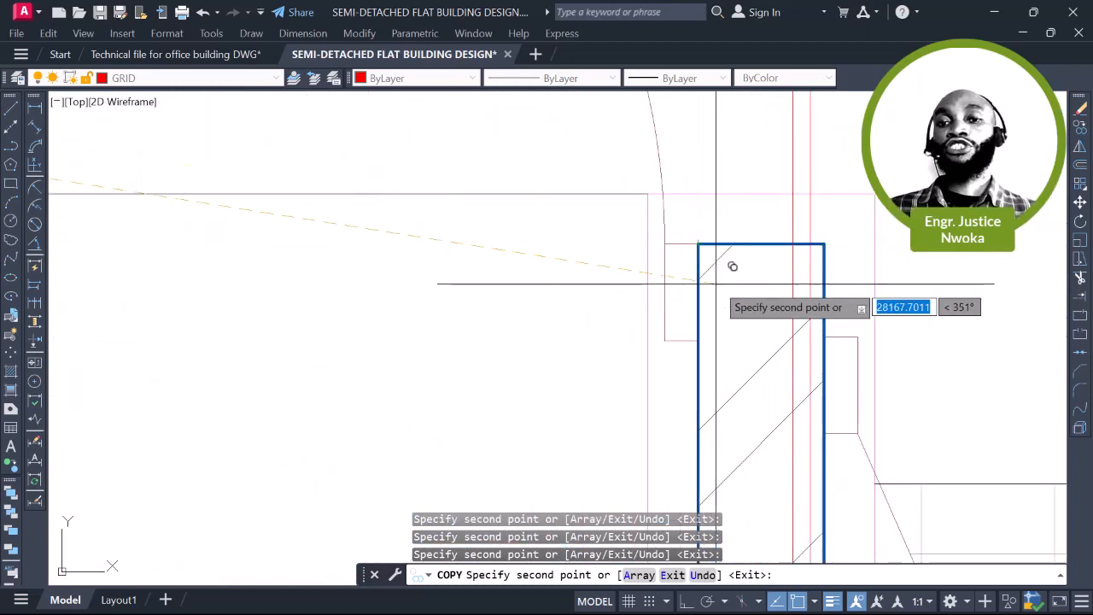
key(Return)
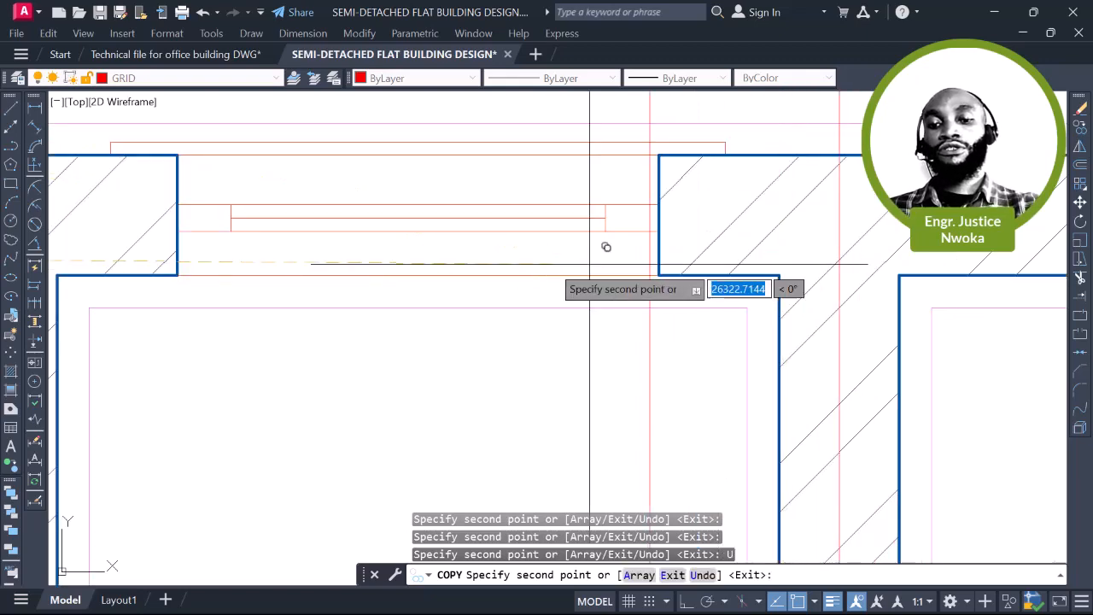
Copy the grid line onto the right flat's upper WC/BATH outer wall and the far-right bedroom's outer wall
scroll(607, 247, down, 6)
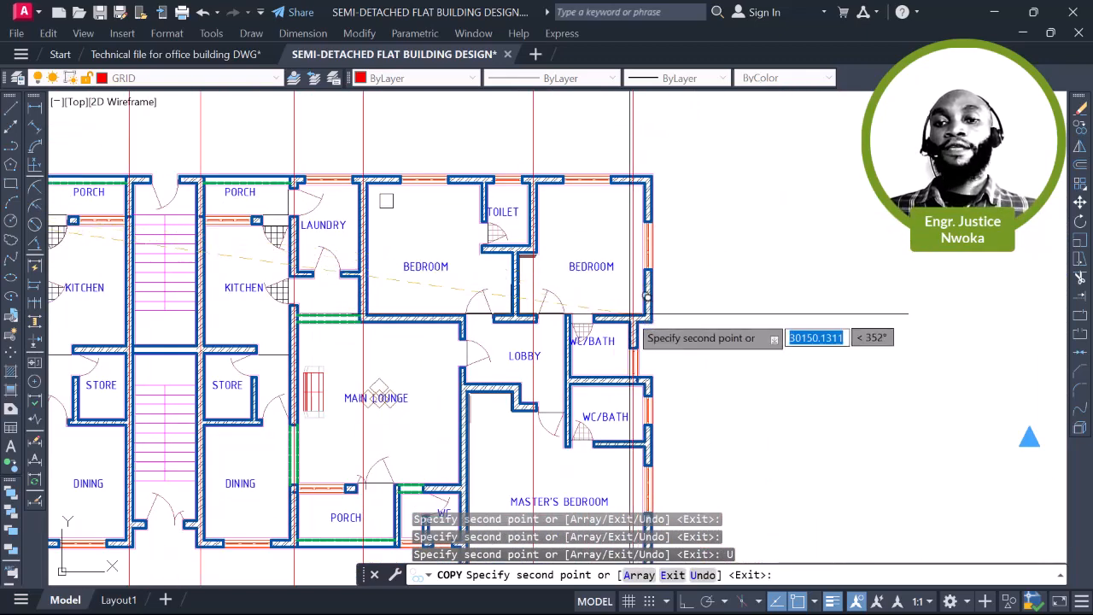
scroll(631, 314, up, 6)
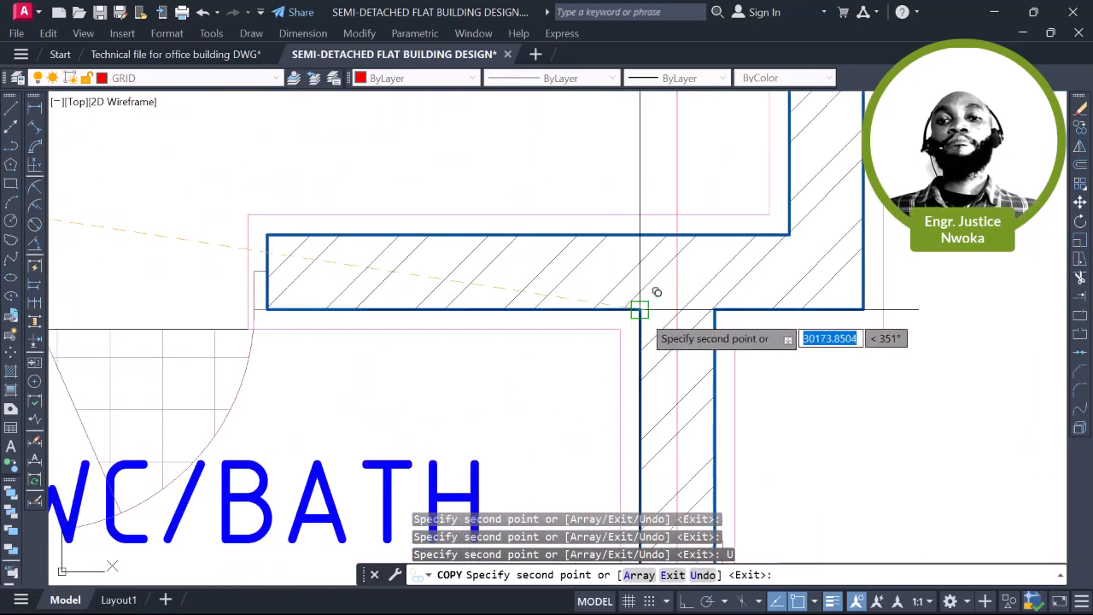
scroll(621, 329, down, 4)
mouse_move(709, 279)
middle_down()
mouse_move(690, 376)
mouse_move(688, 300)
mouse_move(697, 391)
middle_up()
middle_drag(706, 239, 705, 391)
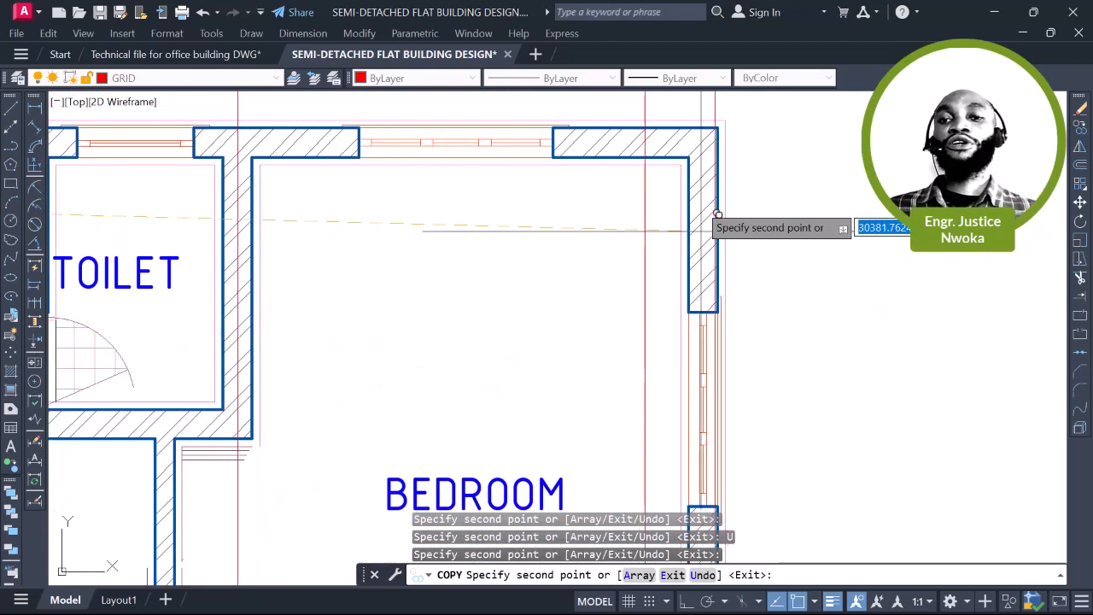
scroll(708, 162, up, 4)
scroll(711, 134, up, 2)
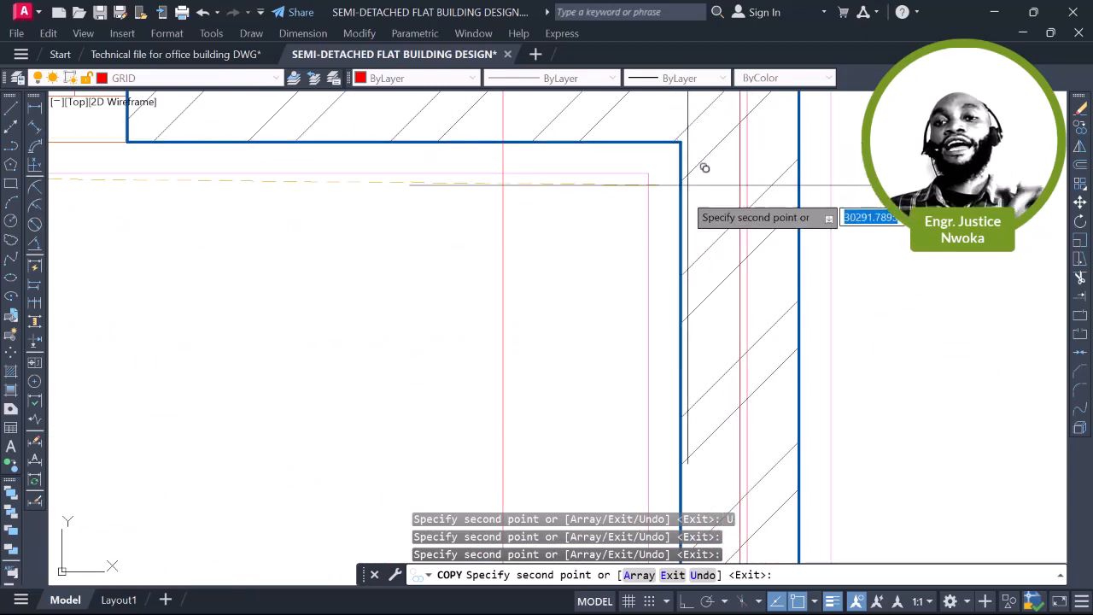
Copy the grid line onto the wall between the right flat's main lounge and master's bedroom
scroll(703, 165, down, 10)
scroll(748, 270, down, 2)
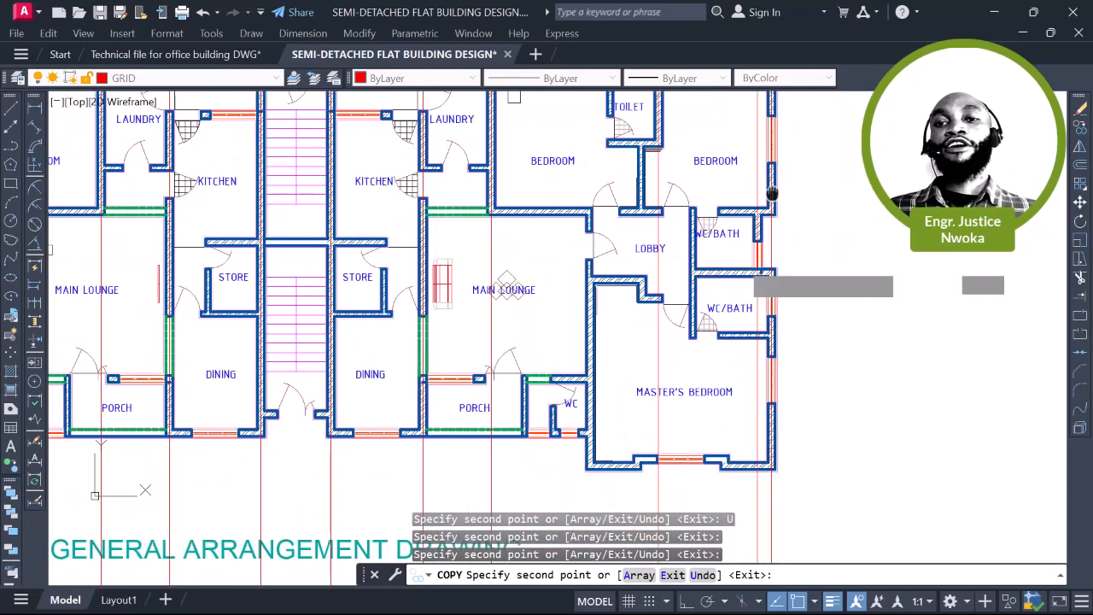
scroll(709, 264, up, 2)
scroll(661, 271, up, 4)
scroll(597, 271, up, 9)
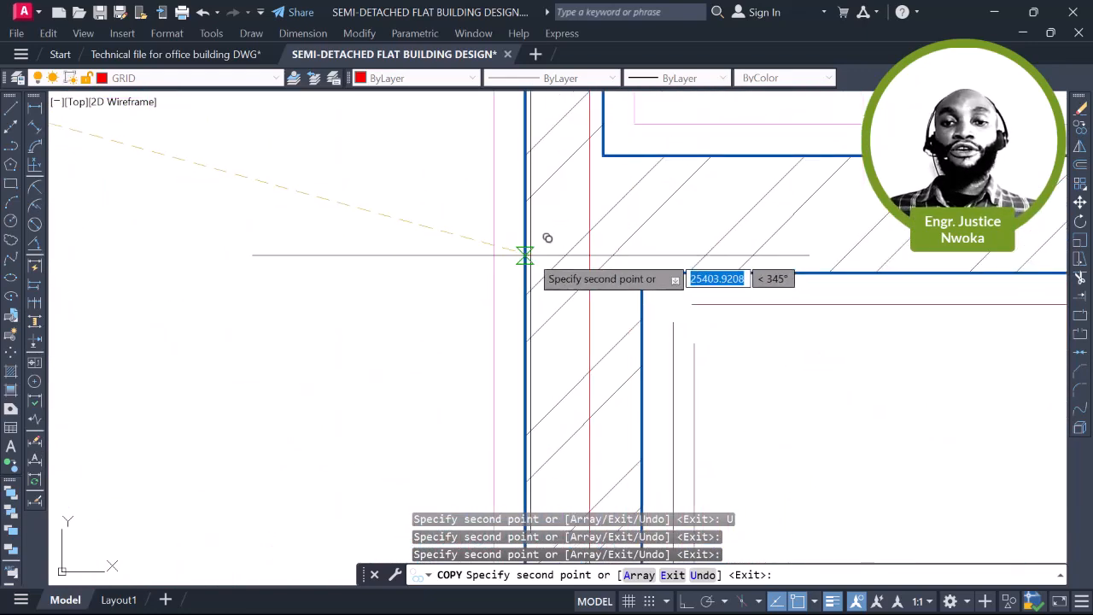
scroll(556, 209, down, 6)
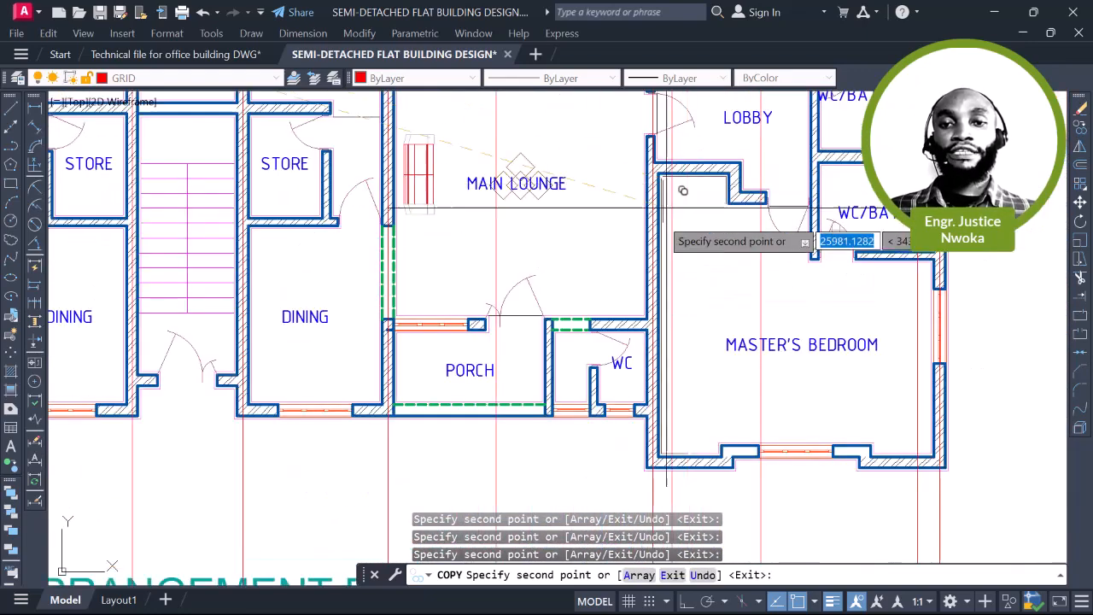
Copy the grid line onto both wall offsets flanking the left flat's master's bedroom front window
middle_drag(642, 299, 661, 259)
middle_drag(898, 303, 770, 318)
scroll(803, 290, down, 2)
middle_drag(680, 319, 875, 308)
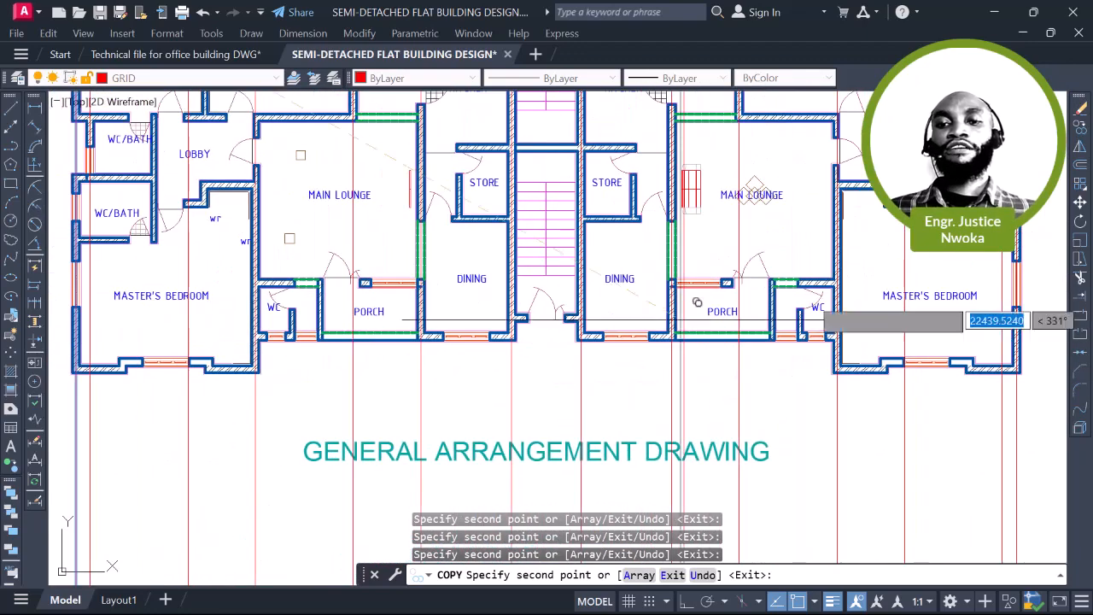
mouse_move(697, 303)
middle_down()
mouse_move(818, 304)
mouse_move(933, 324)
middle_up()
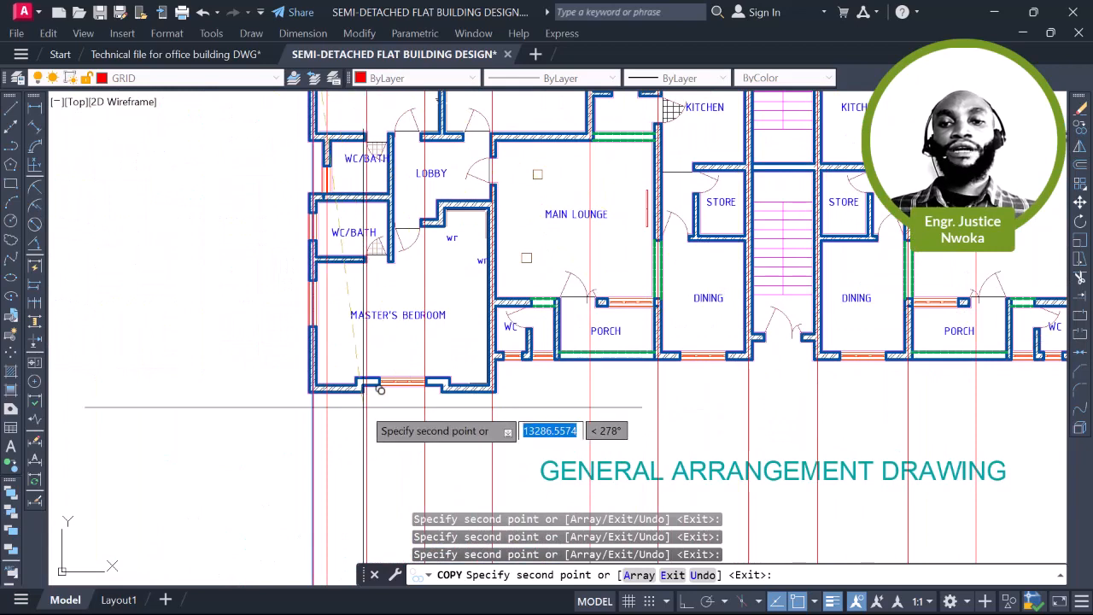
scroll(380, 389, up, 8)
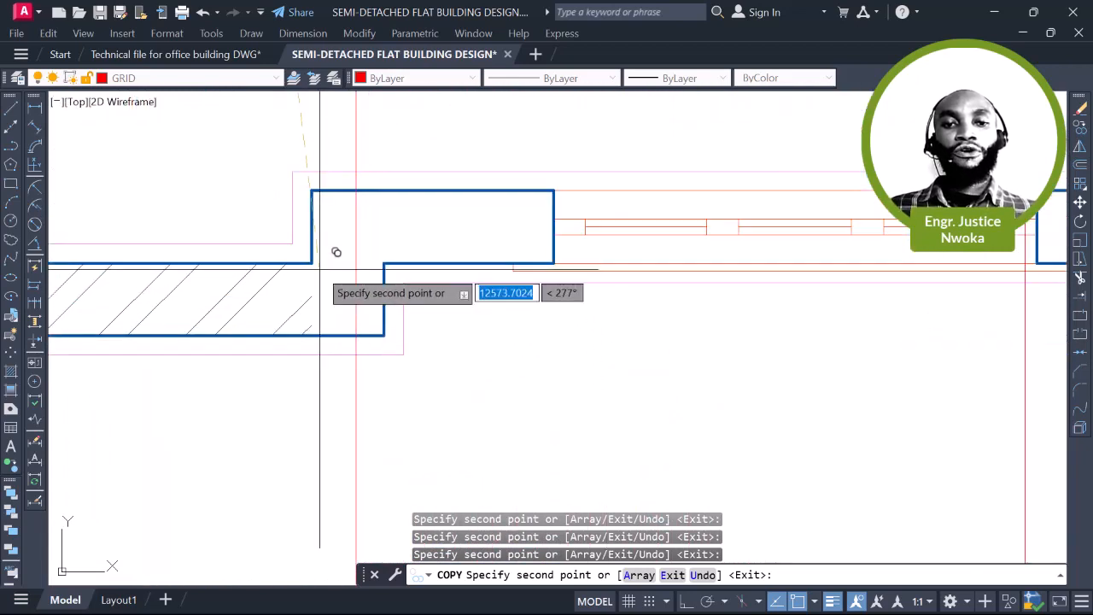
scroll(334, 322, down, 2)
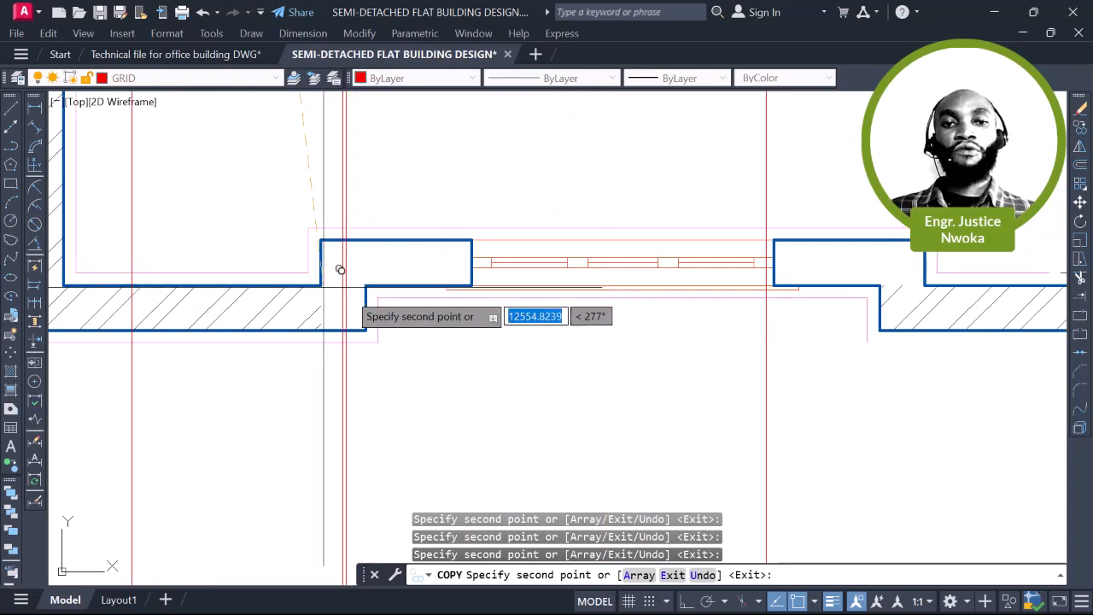
scroll(340, 270, down, 2)
scroll(685, 283, up, 4)
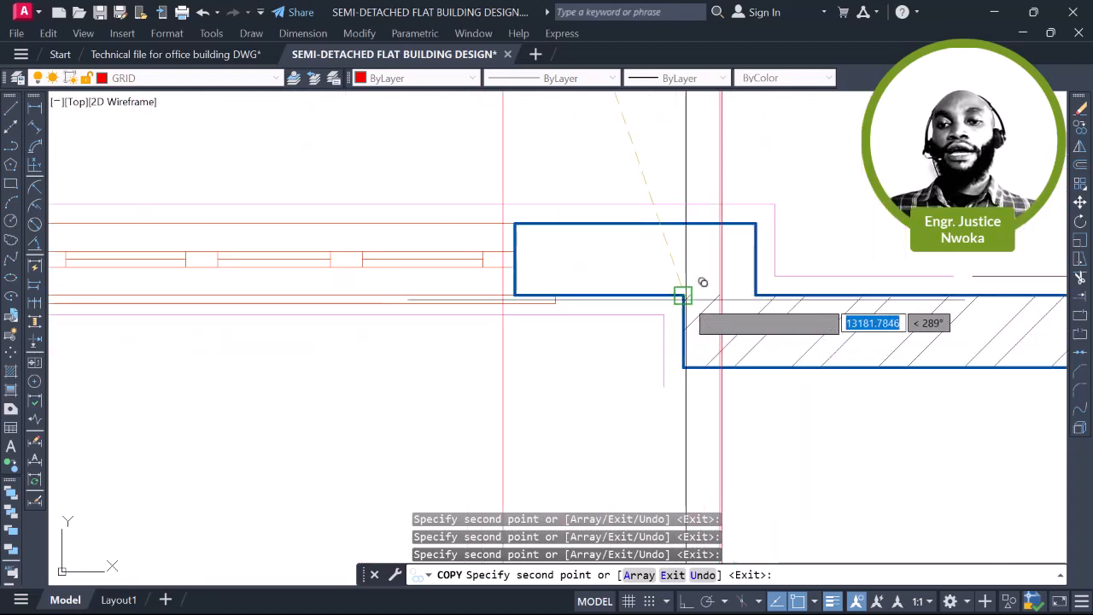
scroll(685, 294, down, 6)
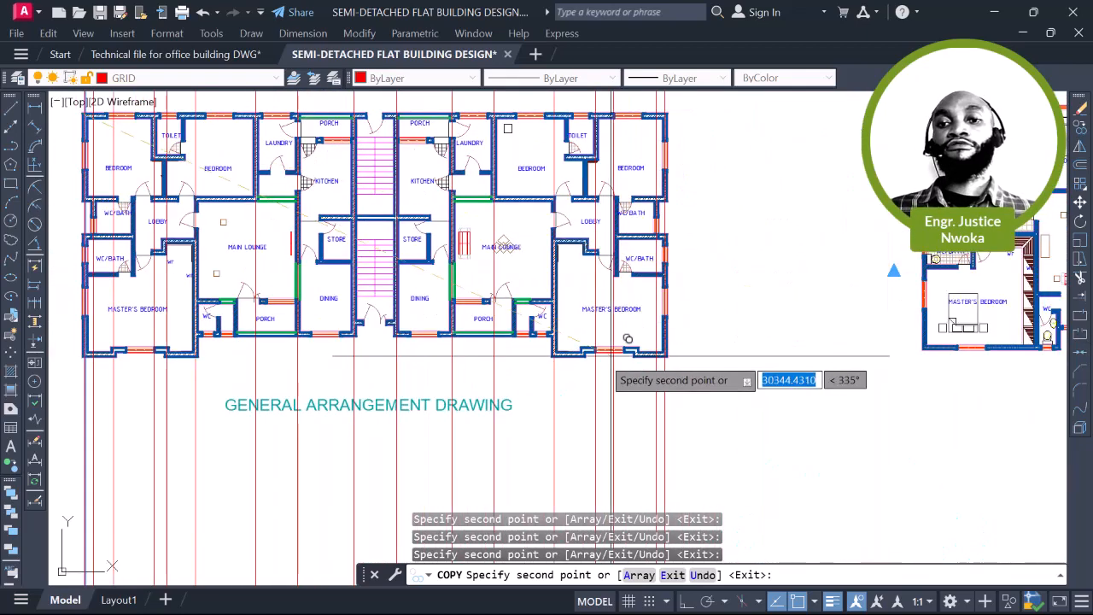
Copy the grid line onto both wall offsets flanking the right flat's master's bedroom front window
scroll(628, 339, up, 7)
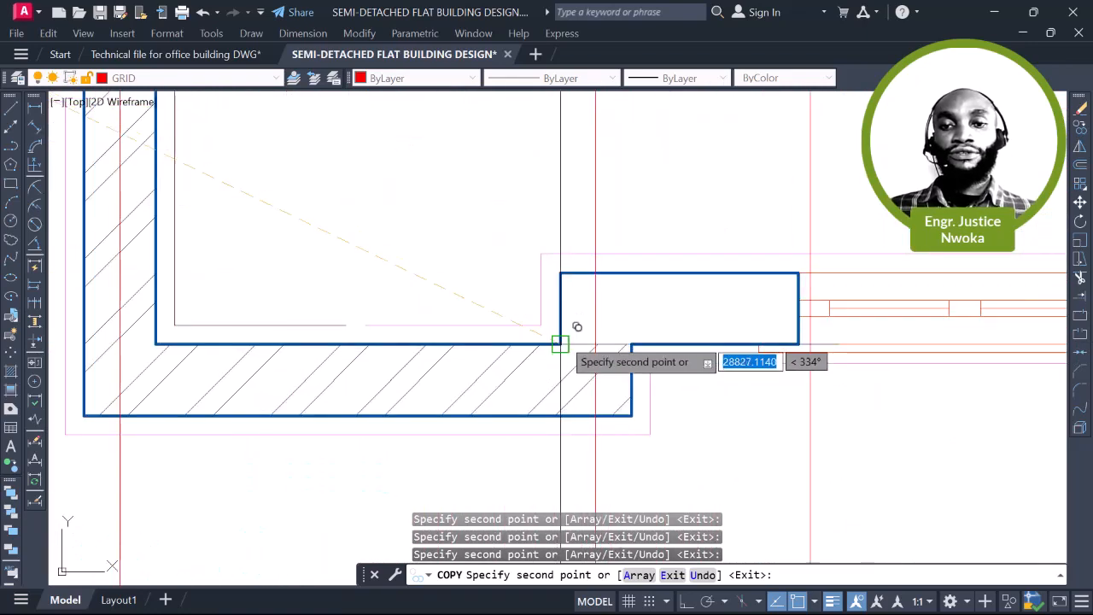
scroll(577, 327, down, 5)
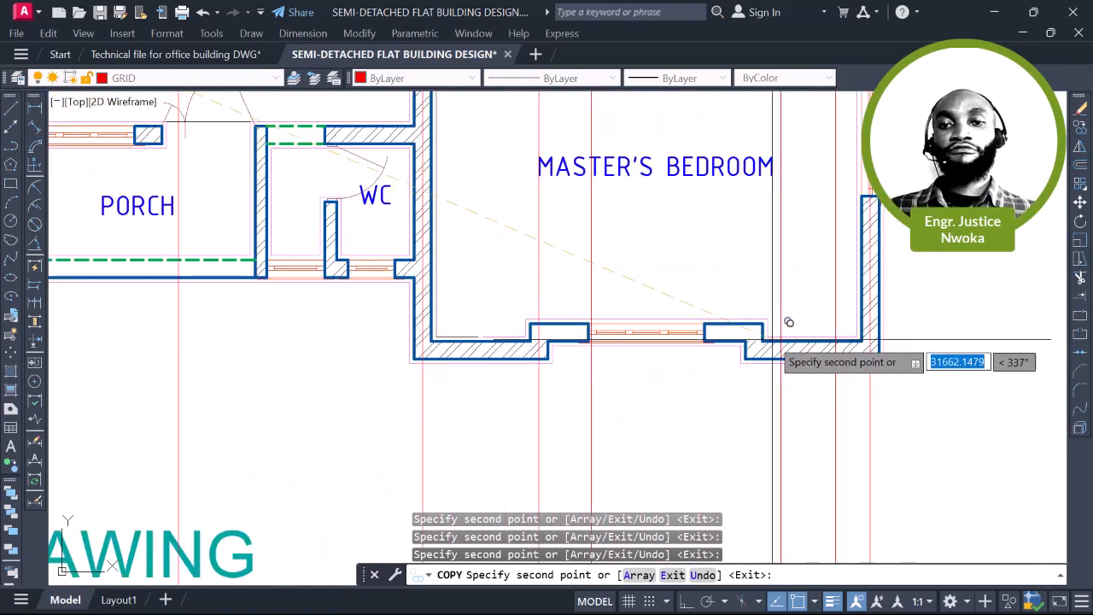
scroll(786, 319, up, 5)
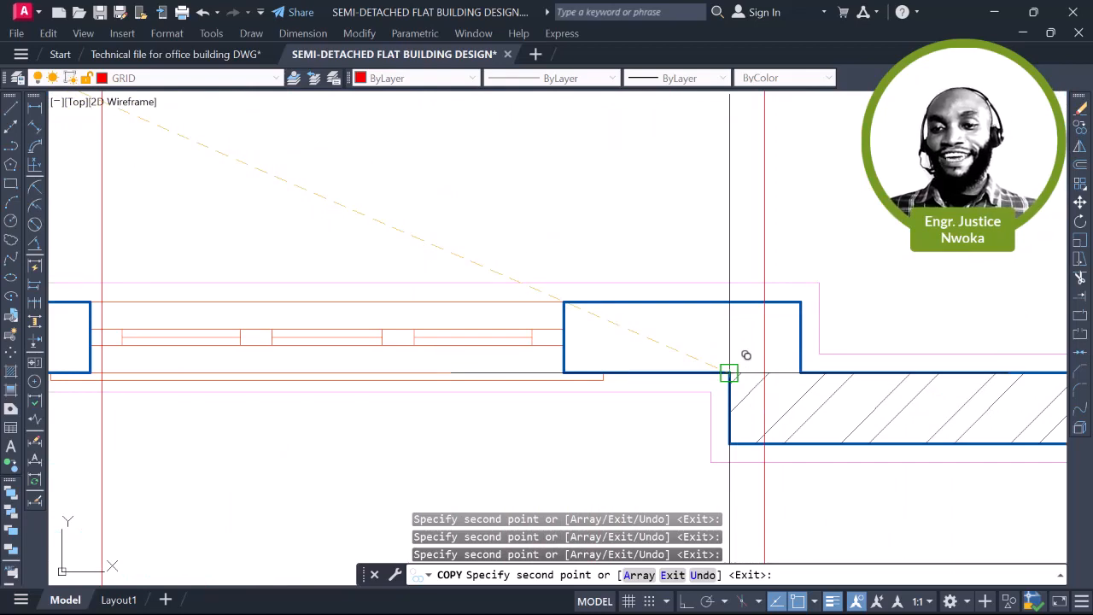
scroll(752, 323, down, 4)
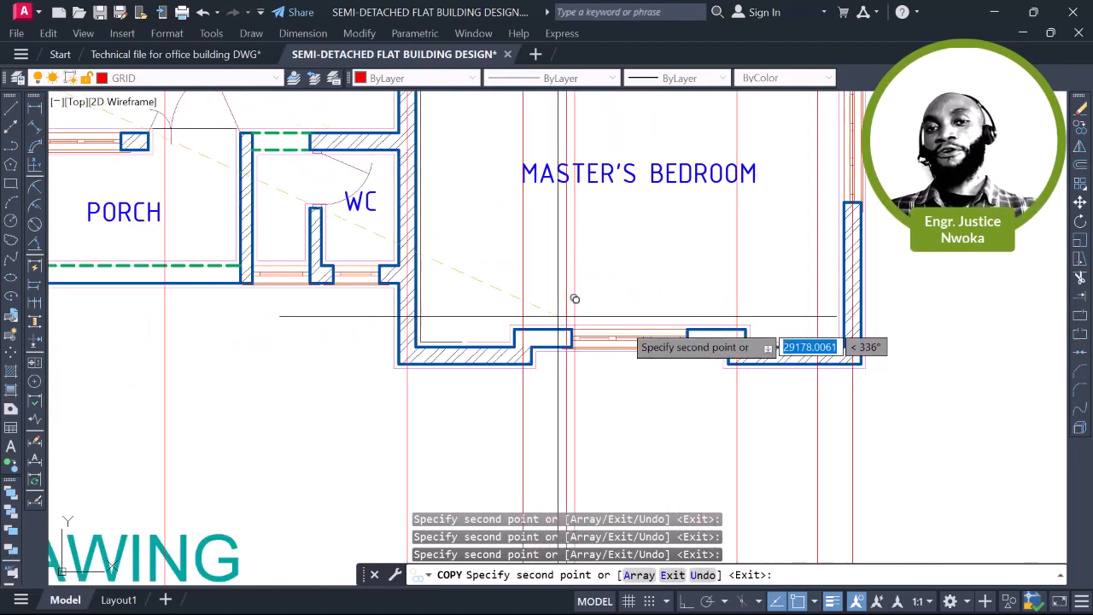
Examine the vertical grid lines along the rear walls and across both flats for missing positions, and end the copying
scroll(626, 278, down, 4)
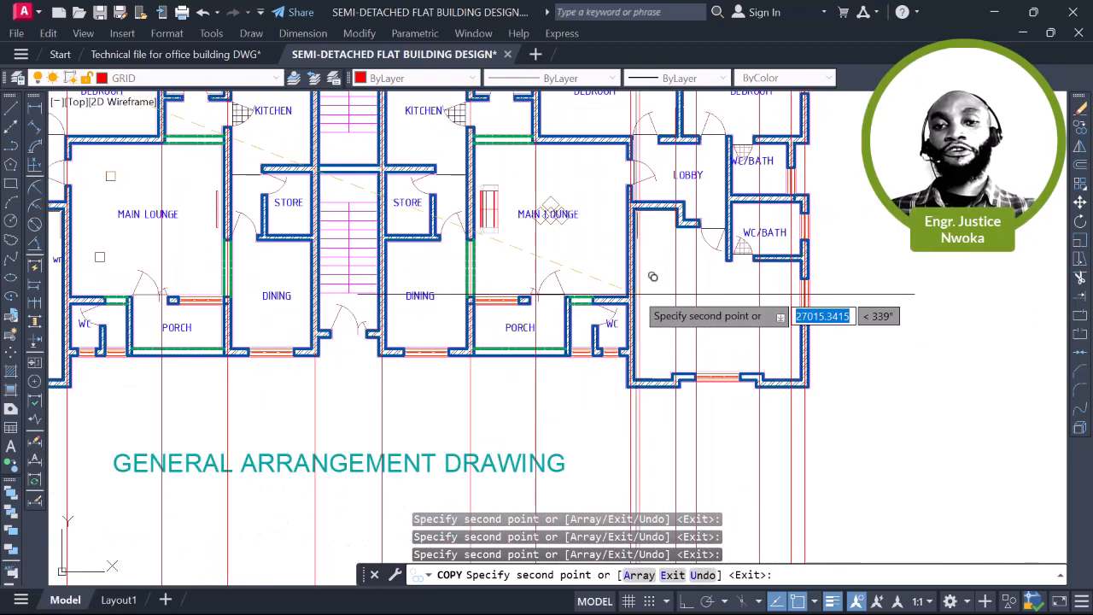
middle_drag(636, 294, 713, 378)
middle_drag(690, 252, 715, 334)
scroll(630, 206, up, 4)
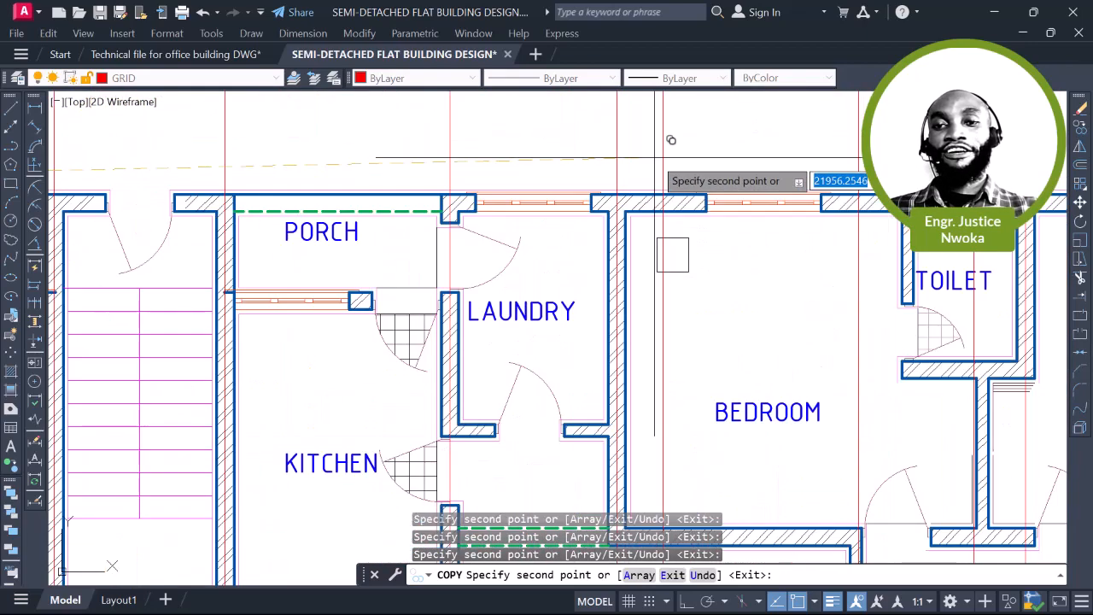
mouse_move(552, 226)
middle_down()
mouse_move(687, 226)
mouse_move(728, 214)
middle_up()
scroll(632, 220, down, 2)
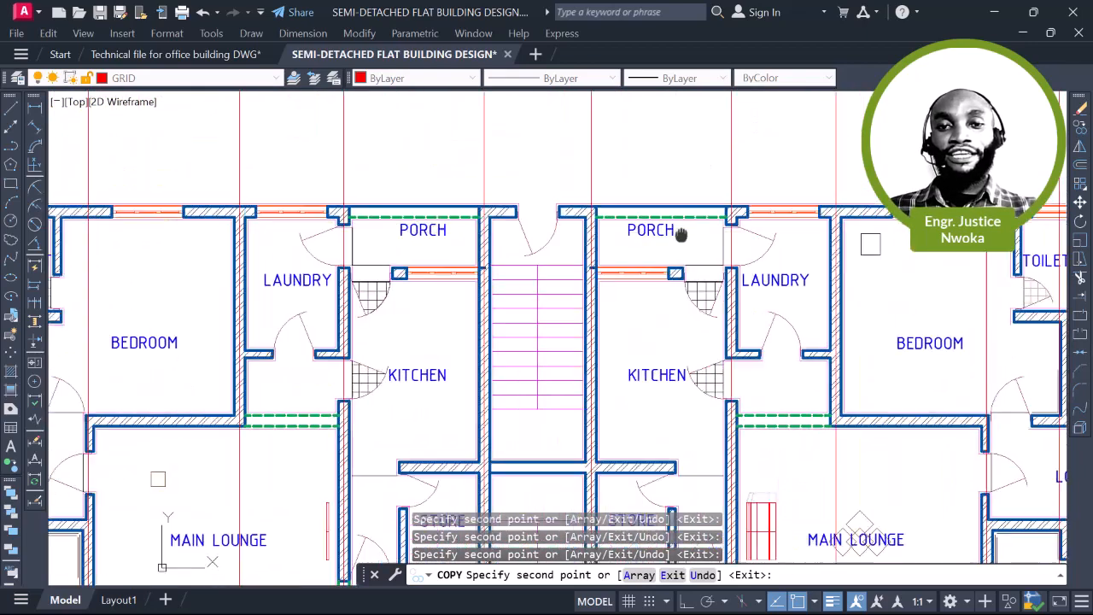
middle_drag(550, 208, 741, 226)
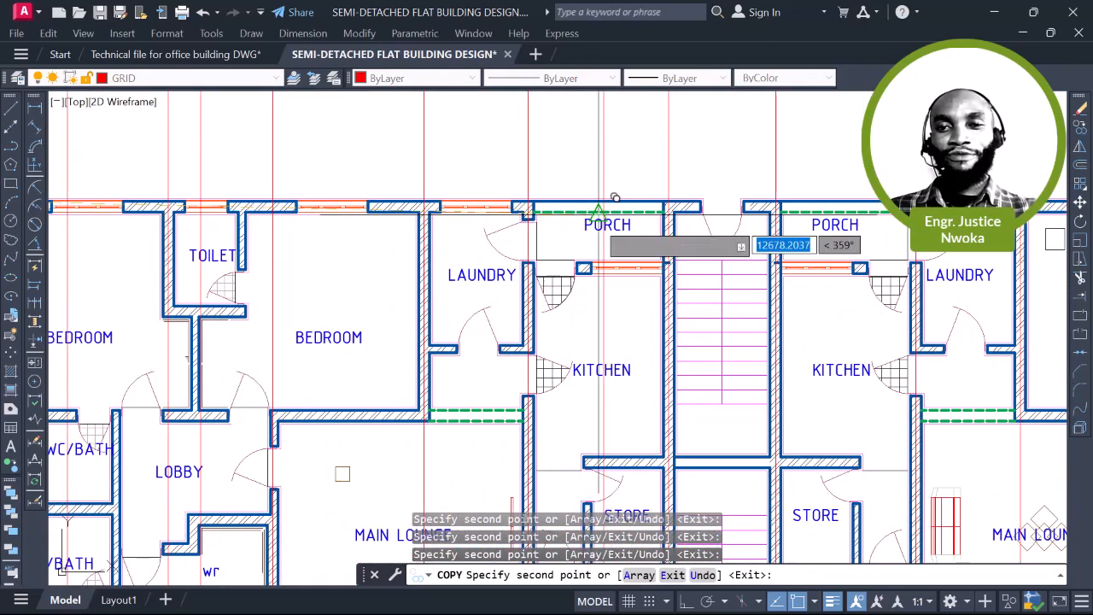
scroll(633, 237, down, 2)
middle_drag(588, 266, 597, 248)
scroll(546, 242, down, 3)
key(Escape)
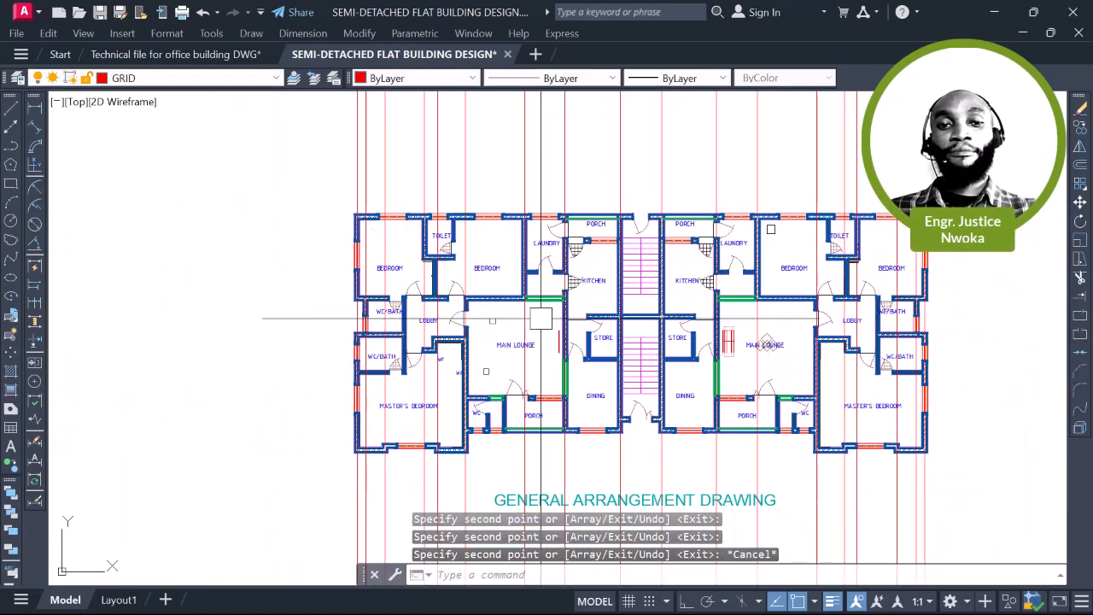
scroll(491, 307, up, 2)
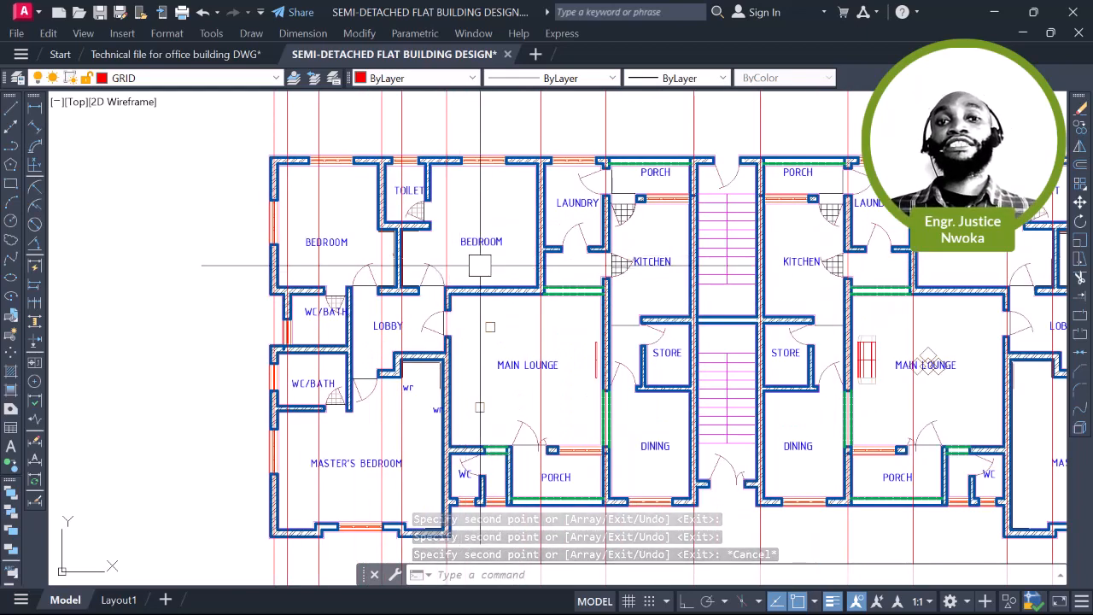
scroll(469, 261, down, 2)
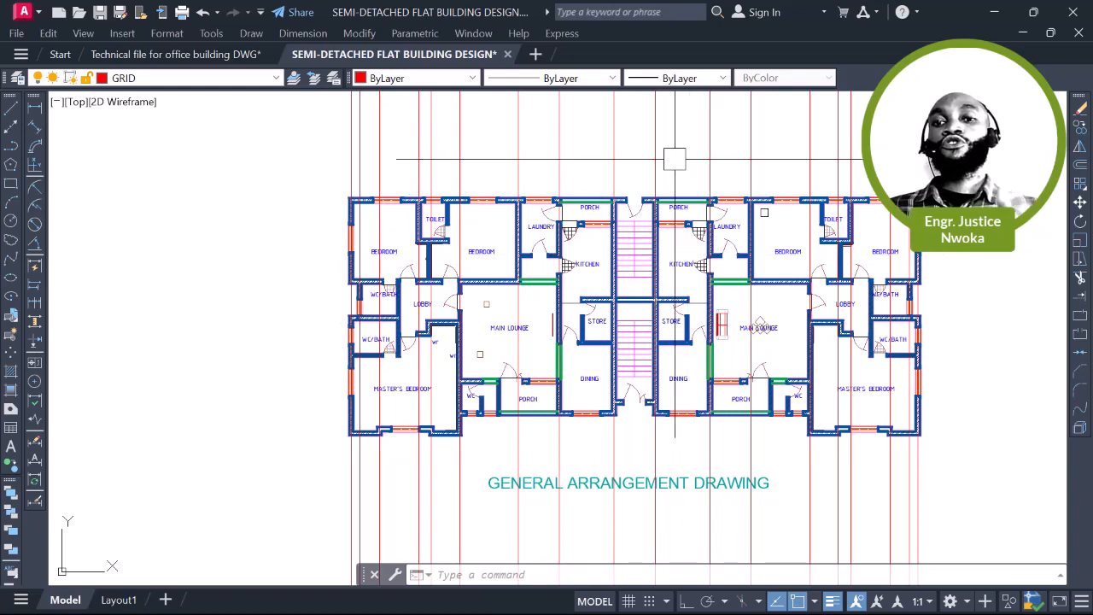
Erase the small stray square in the right flat's bedroom beside the laundry
scroll(657, 158, up, 2)
middle_drag(600, 175, 581, 188)
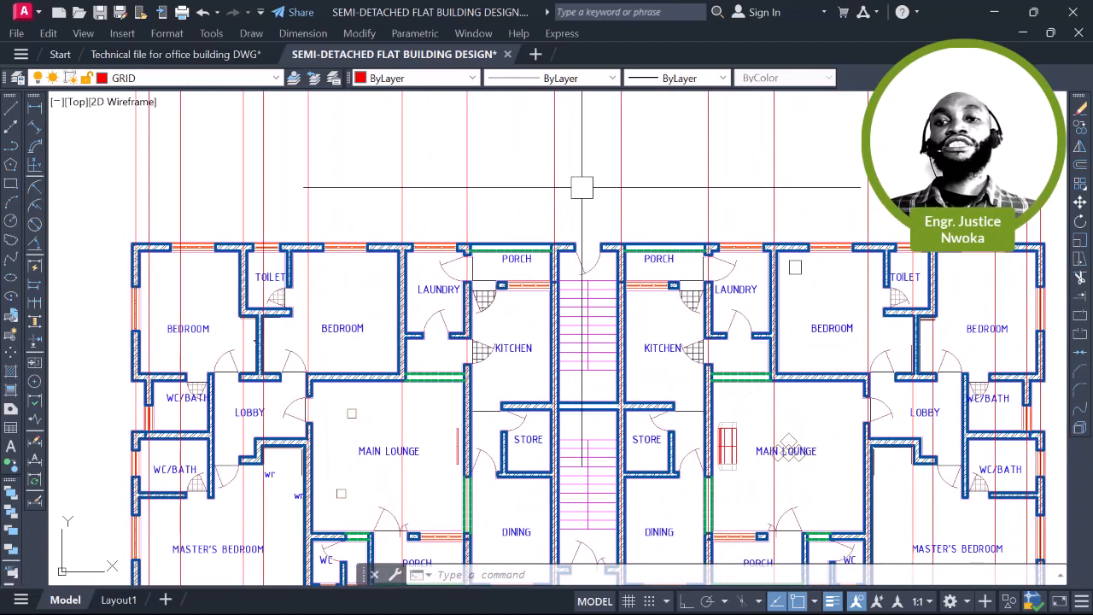
click(798, 270)
key(Escape)
Draw a horizontal construction line through the midpoint of the rear wall's end at the far-left bedroom window
text(x)
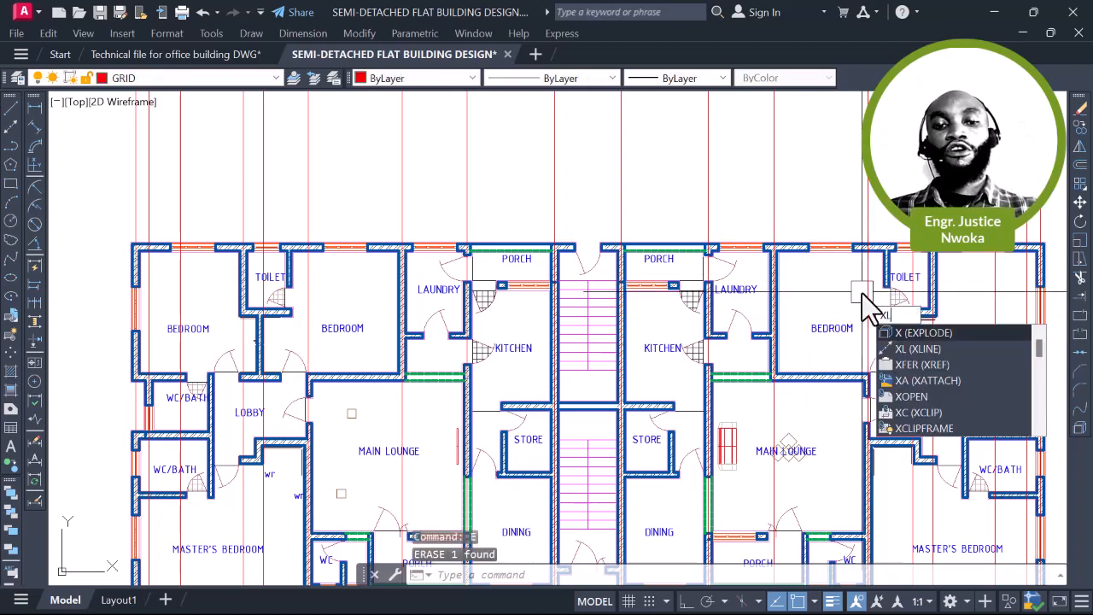
key(Return)
text(h)
key(Return)
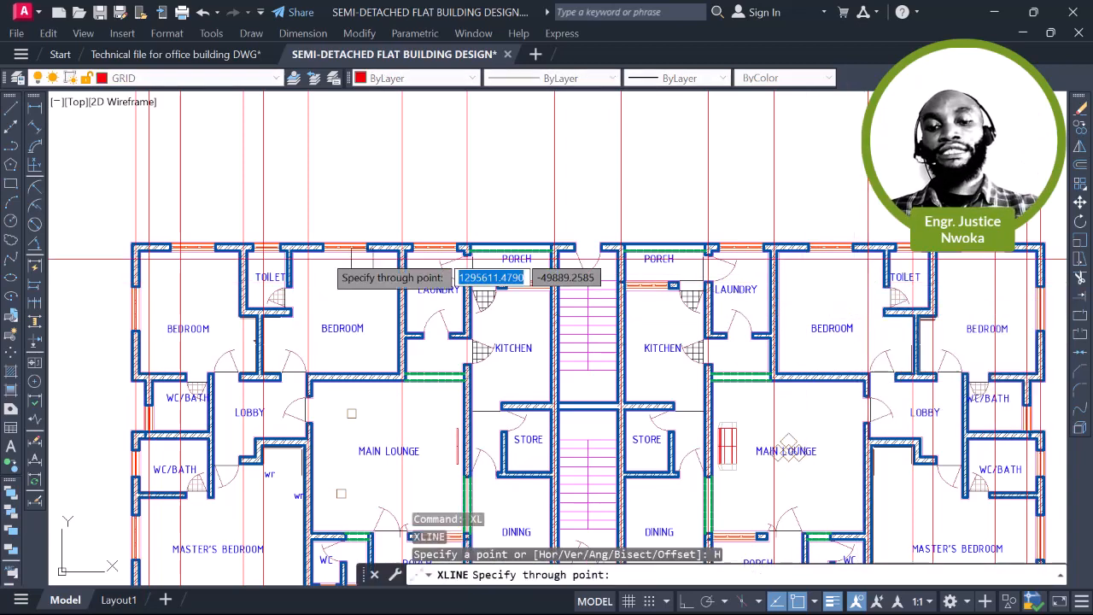
scroll(152, 254, up, 6)
scroll(151, 254, up, 8)
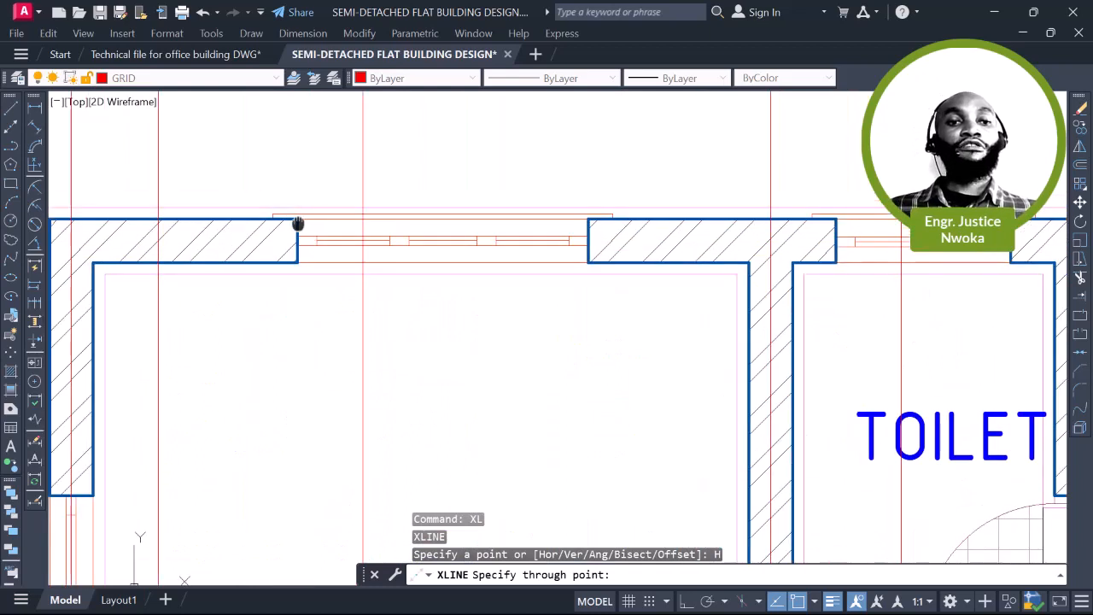
scroll(349, 259, up, 3)
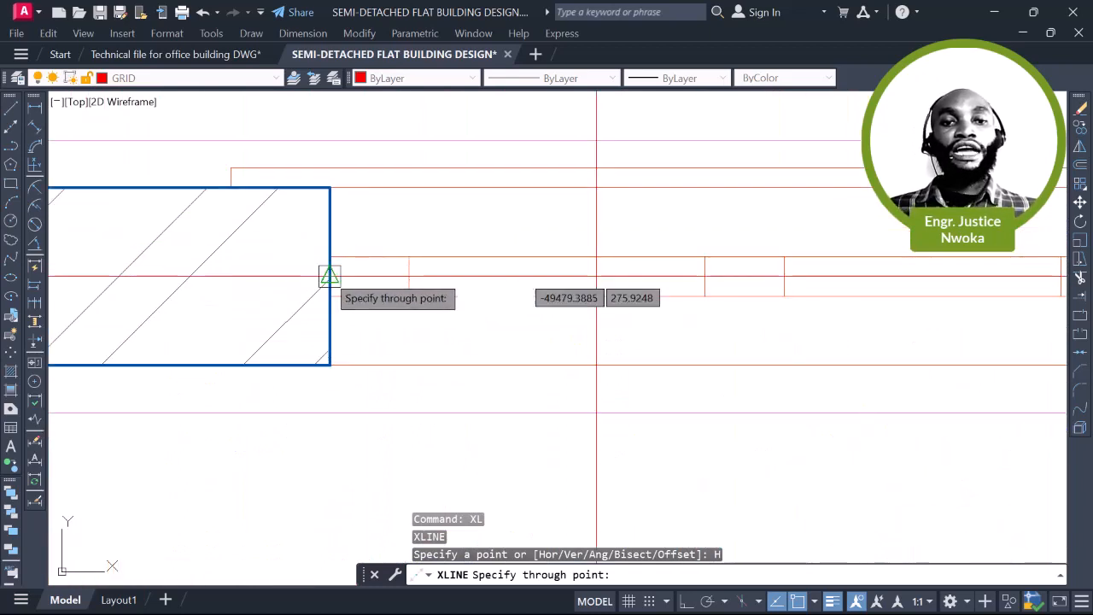
click(330, 276)
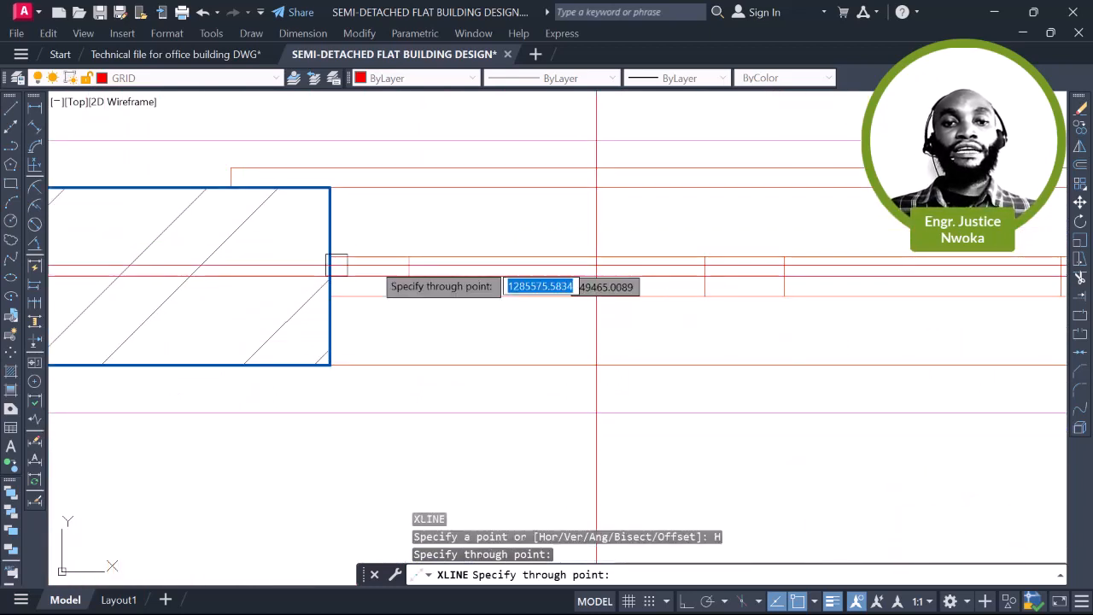
middle_drag(405, 265, 727, 257)
key(Escape)
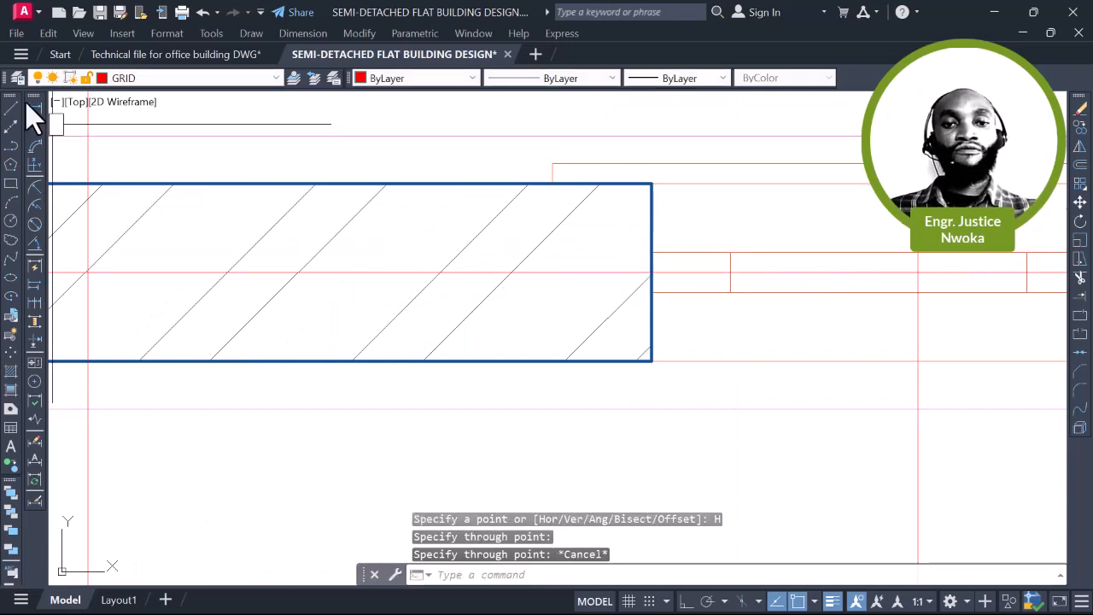
Draw a line across the far-left bedroom's rear wall thickness and check its midpoint against the horizontal grid line
click(11, 108)
scroll(412, 181, up, 2)
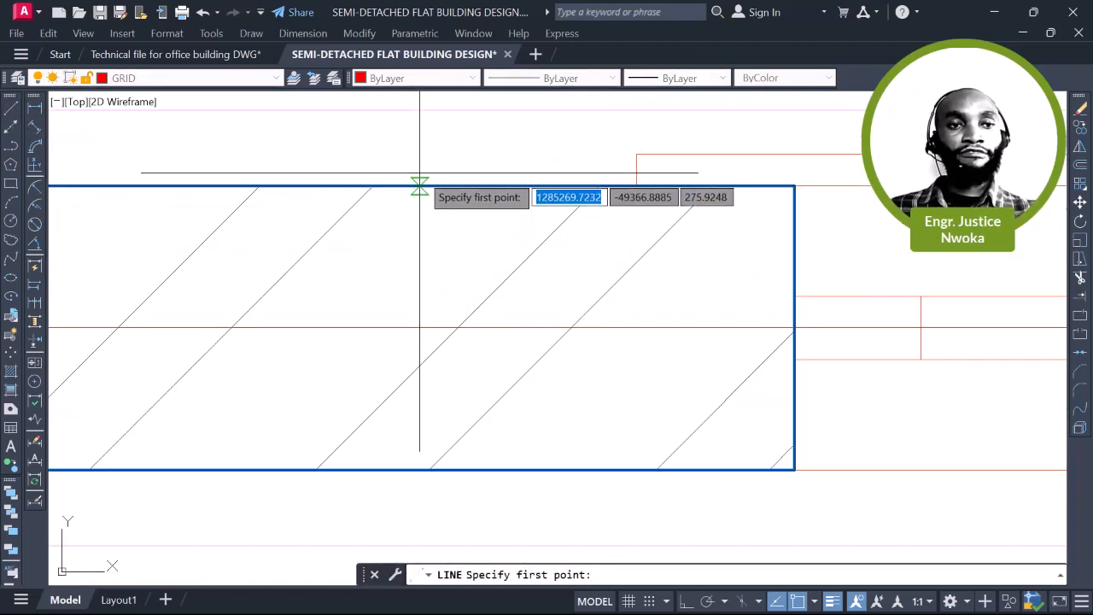
click(420, 186)
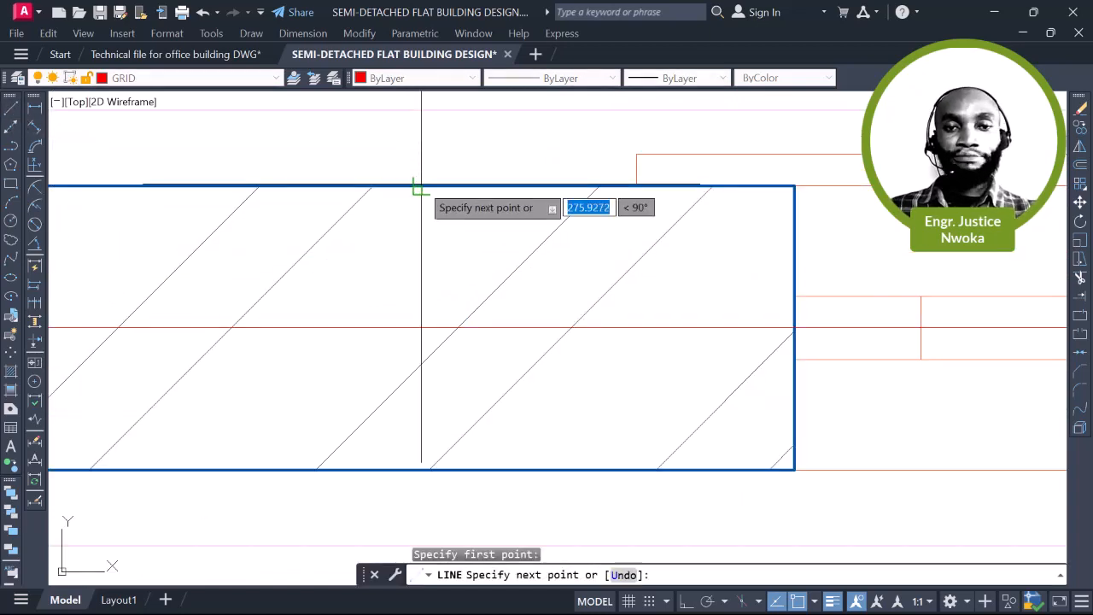
click(421, 468)
key(Escape)
scroll(432, 333, up, 4)
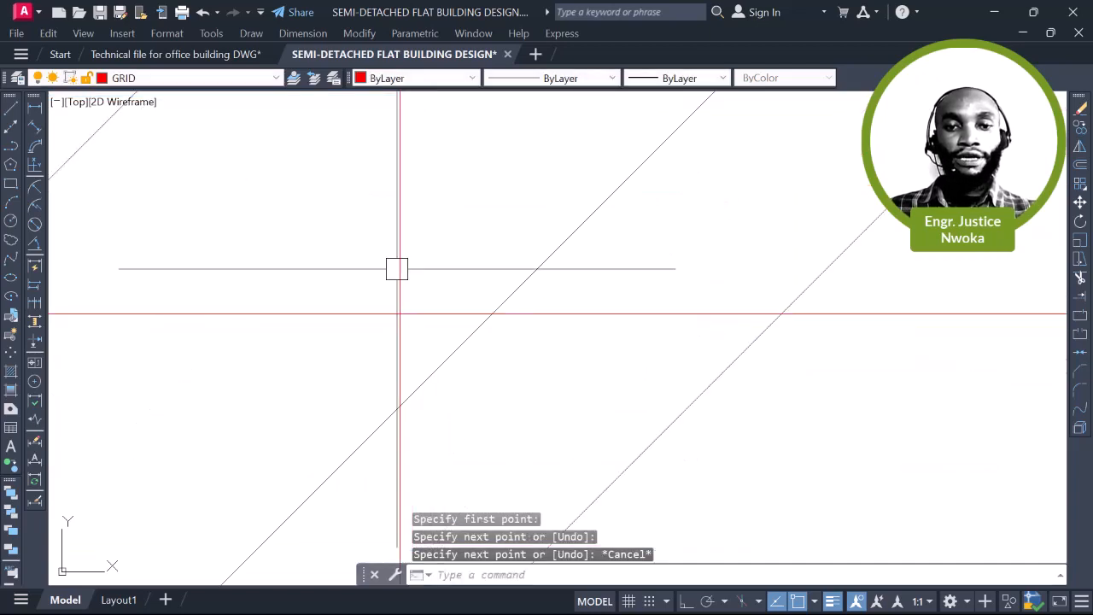
click(401, 299)
scroll(395, 317, down, 5)
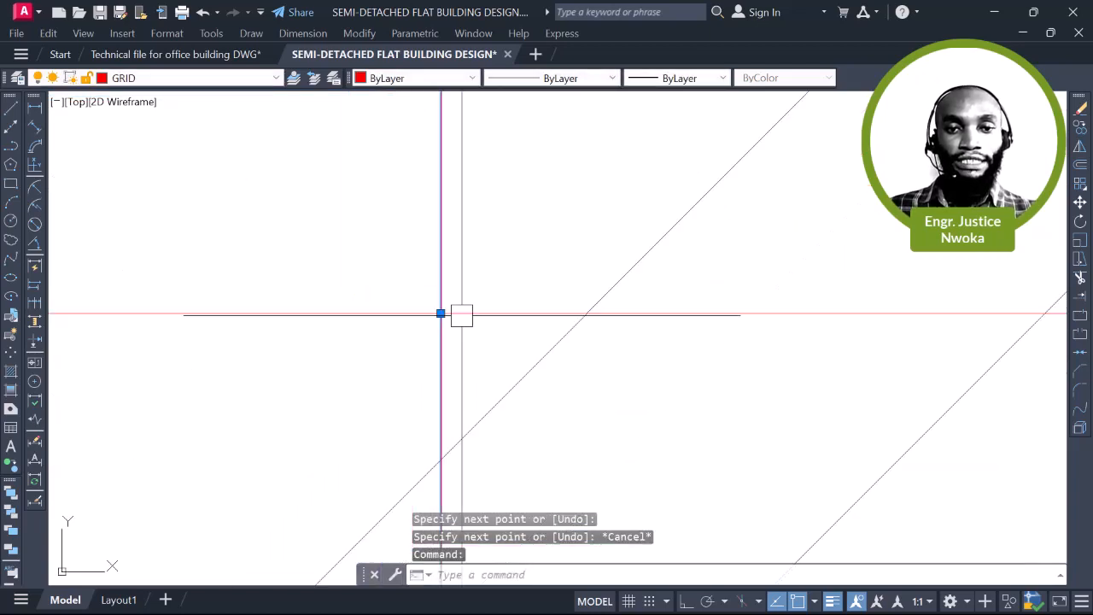
Erase the short check line drawn across the far-left bedroom's rear wall thickness
key(e)
key(Return)
scroll(512, 291, down, 3)
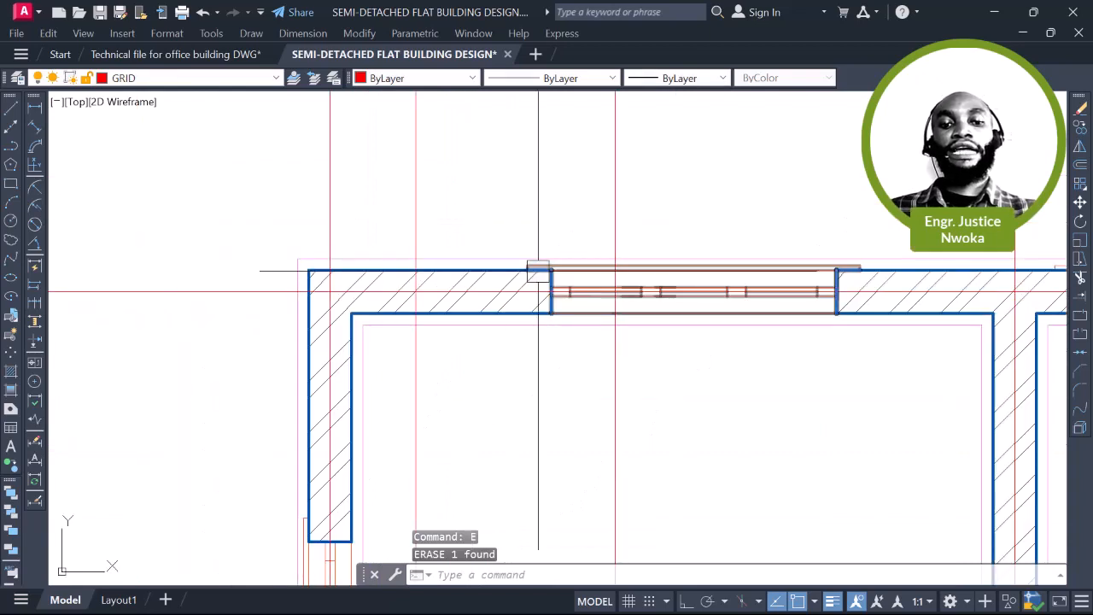
Copy the rear wall's horizontal grid line from the plan's outer left corner to the left flat toilet's front wall at its inner corner
click(249, 290)
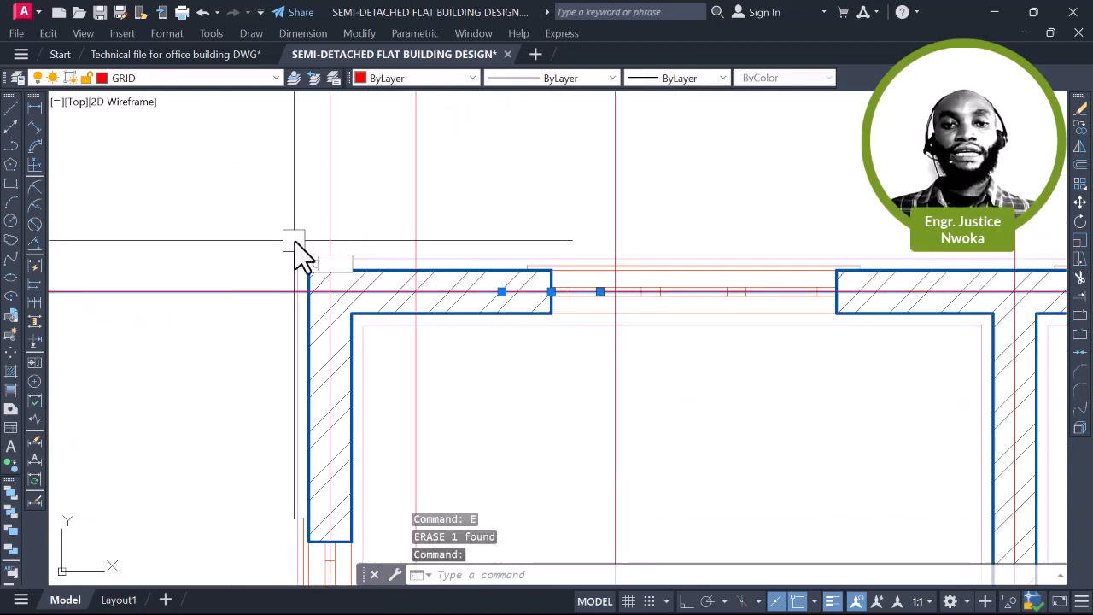
text(co)
key(Return)
scroll(299, 273, up, 5)
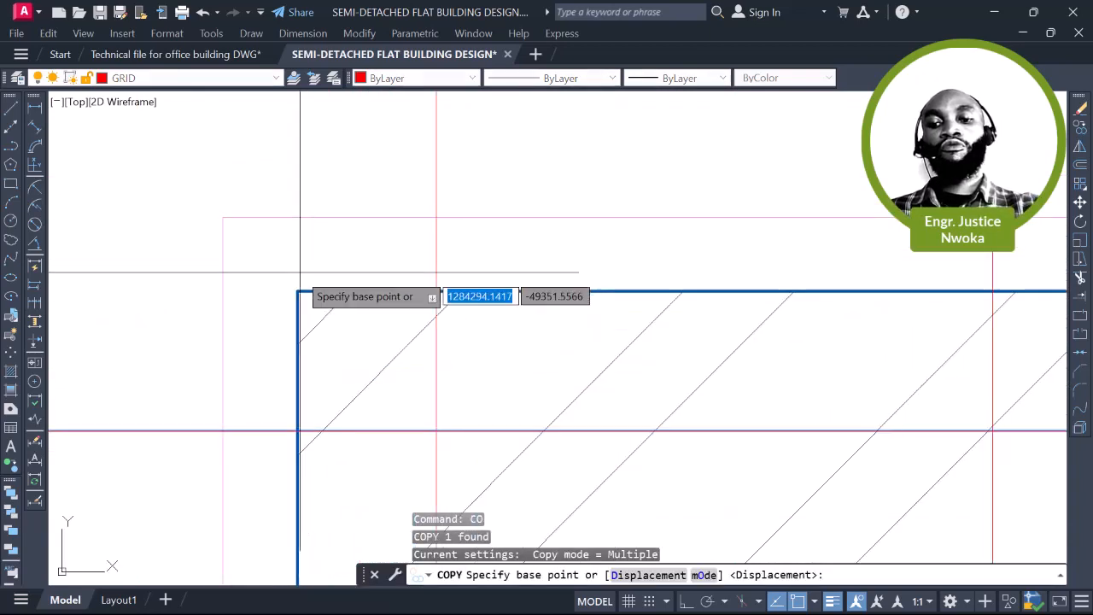
click(298, 292)
scroll(334, 142, down, 5)
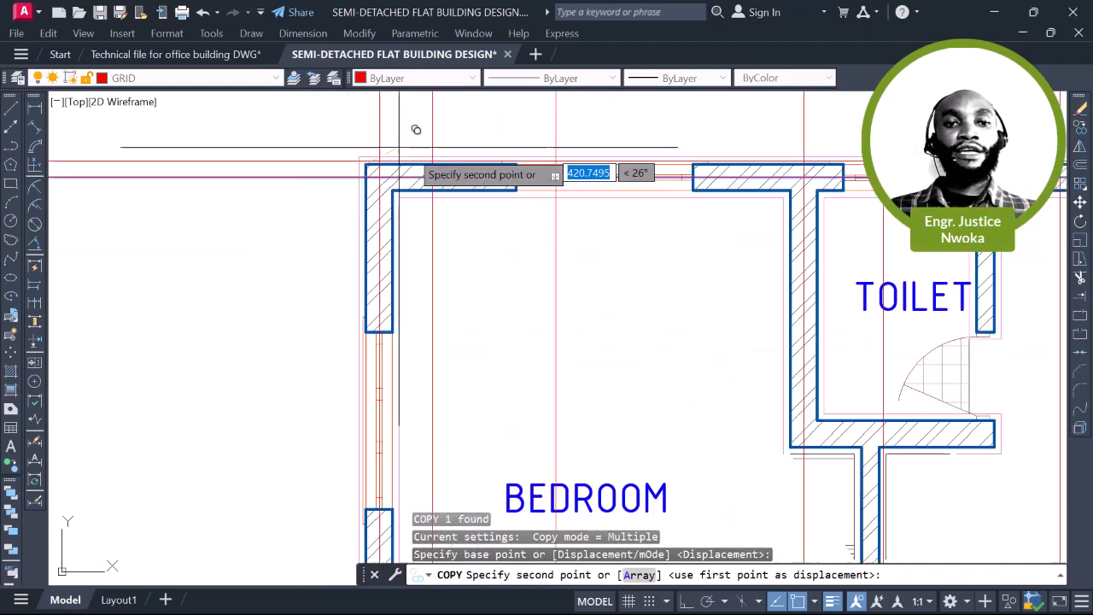
scroll(418, 248, down, 2)
middle_drag(618, 309, 510, 303)
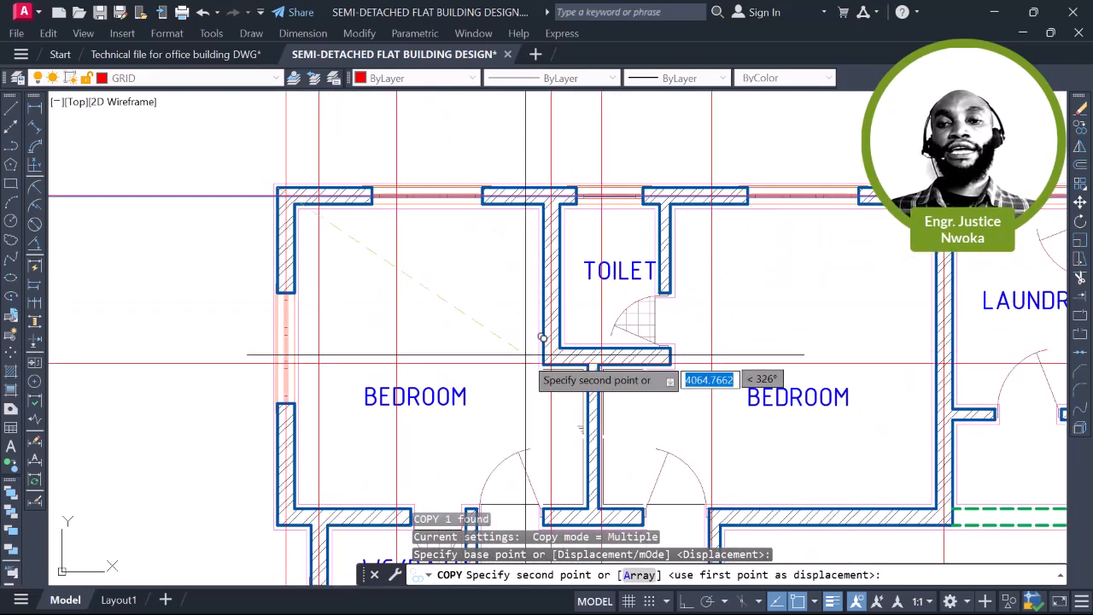
scroll(542, 337, up, 10)
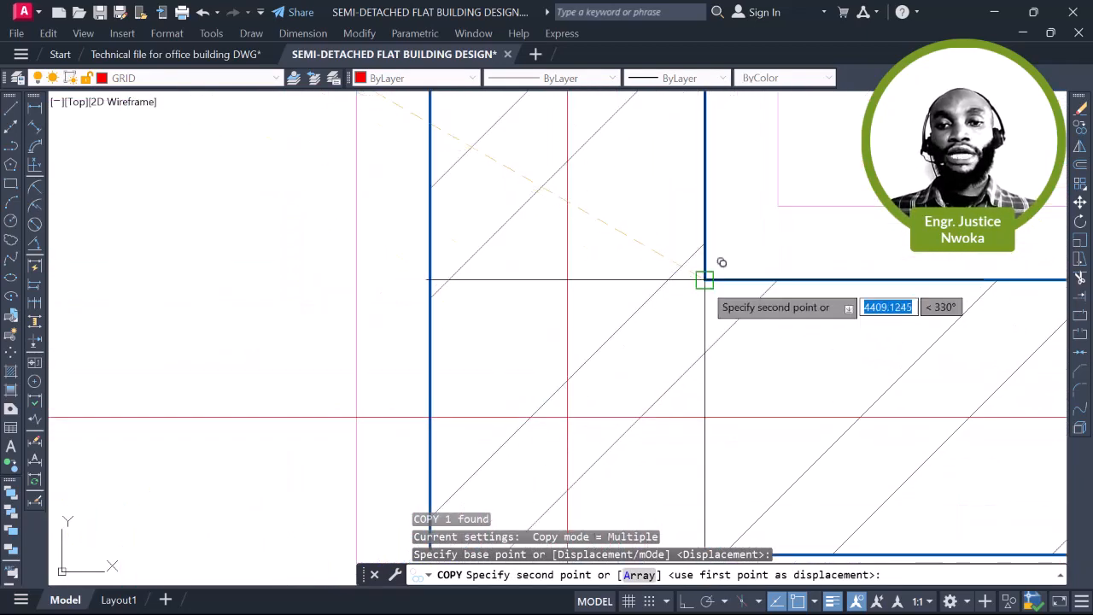
click(705, 279)
Copy the horizontal grid line to the wall between the far-left bedroom and the WC/bath, at the bedroom's inner corner
scroll(573, 295, down, 8)
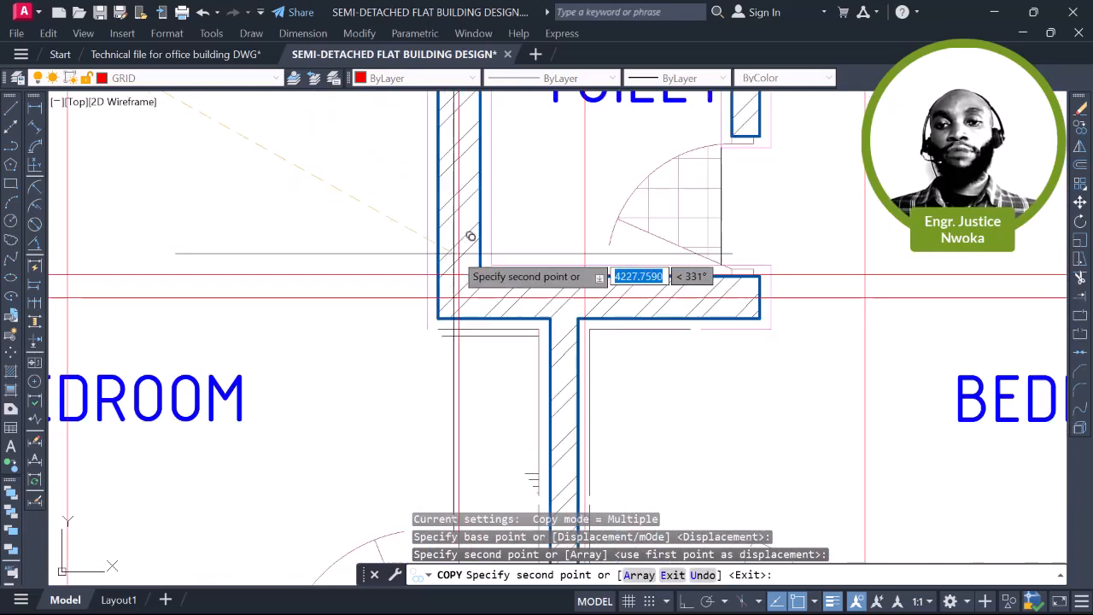
scroll(533, 232, down, 2)
scroll(330, 341, up, 10)
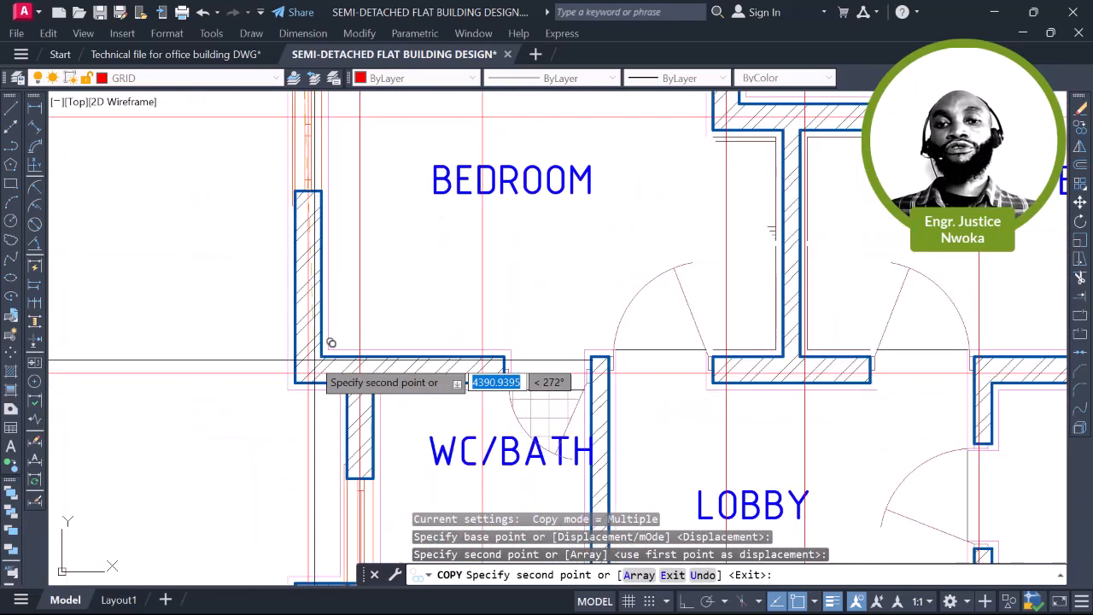
scroll(342, 340, up, 2)
click(360, 337)
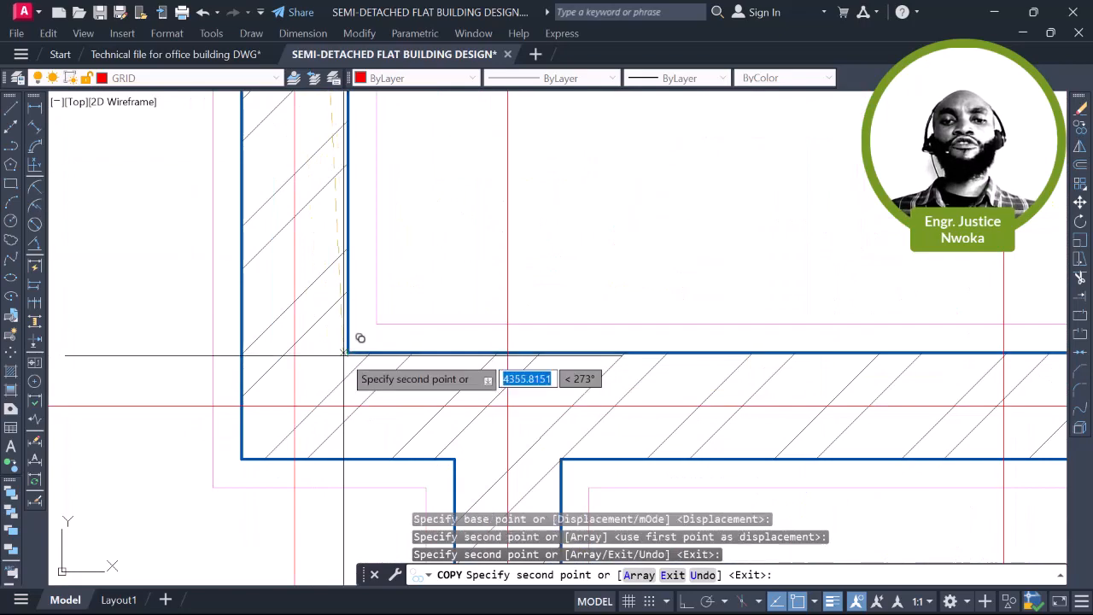
Copy the horizontal grid line to the wall between the left flat's rear porch and kitchen, at the short wall piece's corner
scroll(299, 374, down, 6)
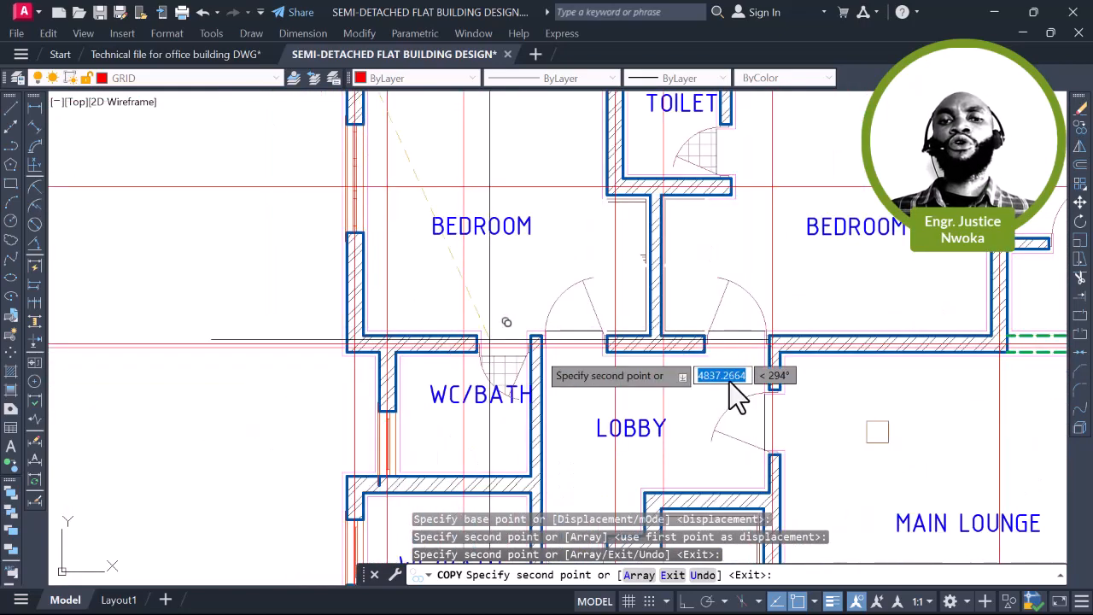
scroll(455, 360, down, 2)
scroll(794, 342, down, 5)
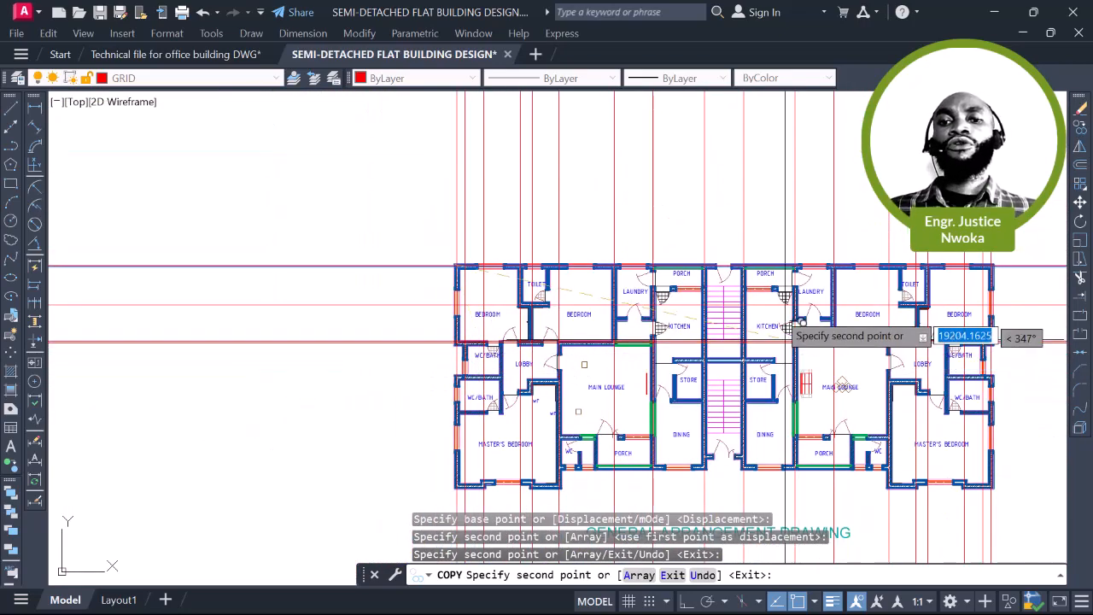
scroll(713, 290, up, 5)
scroll(508, 251, up, 6)
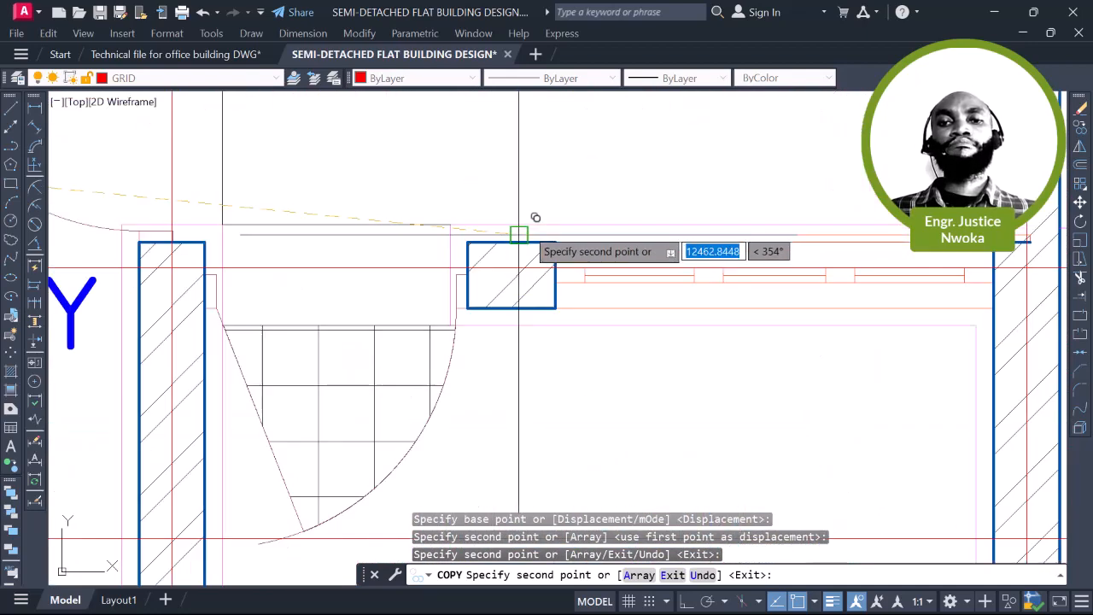
scroll(464, 241, up, 3)
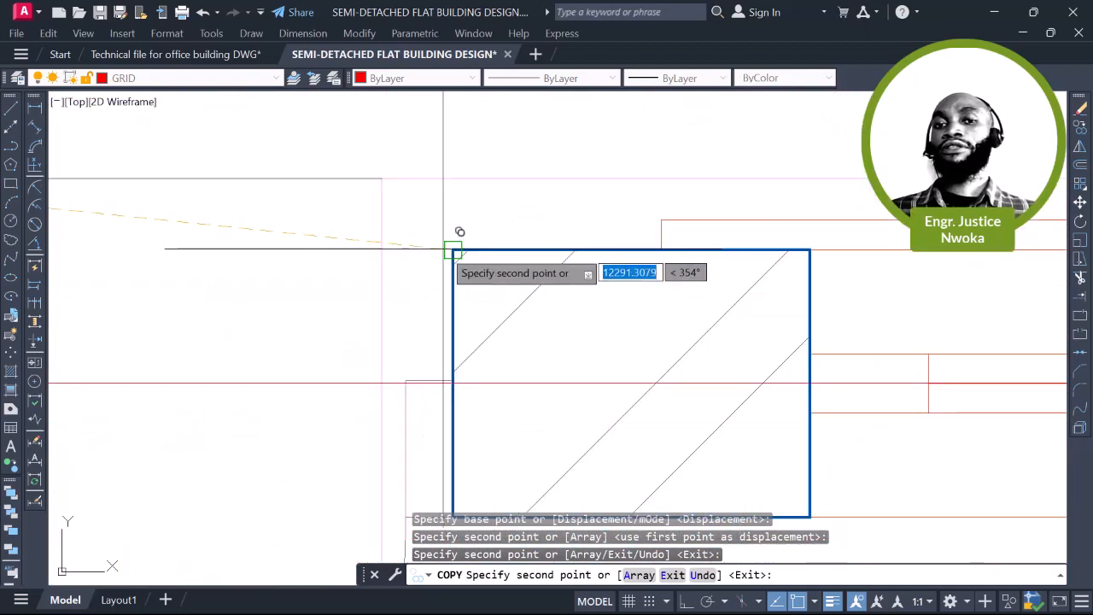
Copy the horizontal grid line to the wall between the left flat's kitchen and store, at the wall end's upper corner
scroll(453, 251, down, 5)
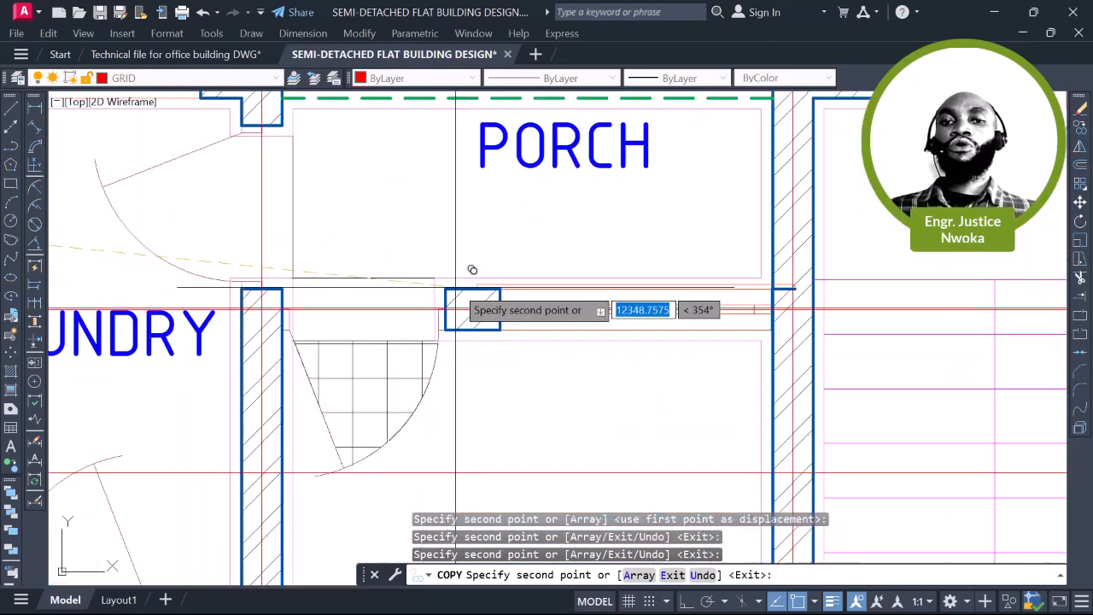
scroll(483, 273, down, 5)
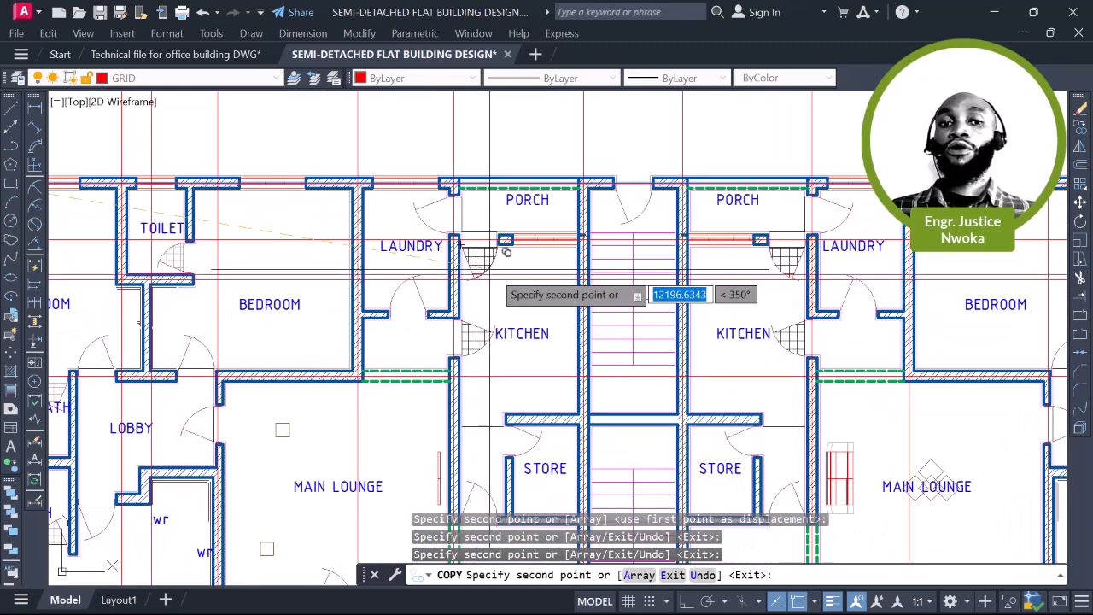
middle_drag(520, 278, 542, 162)
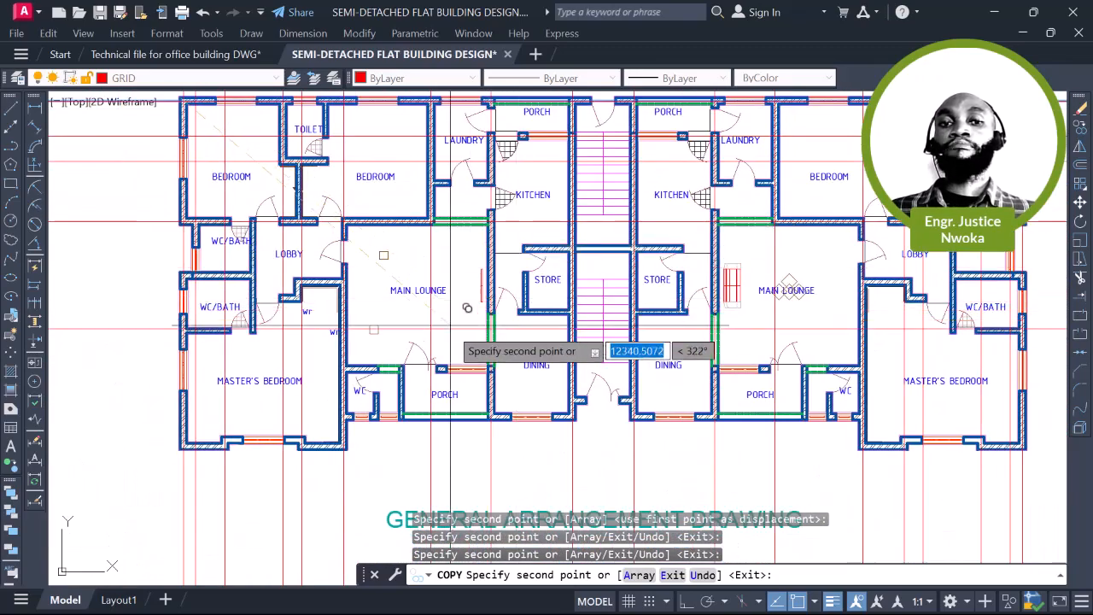
scroll(606, 246, up, 4)
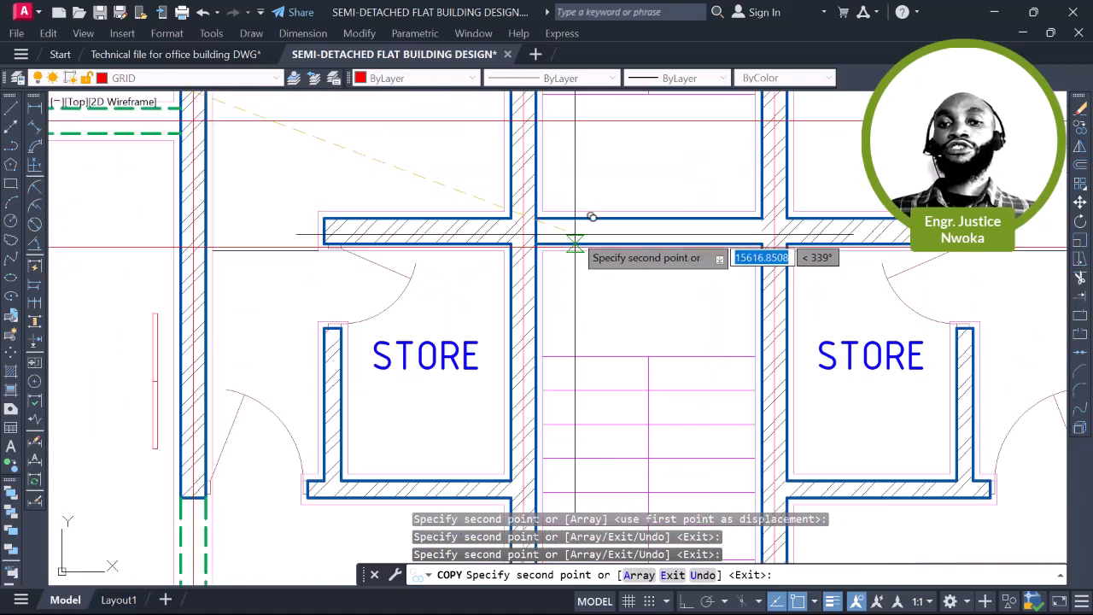
scroll(317, 224, up, 4)
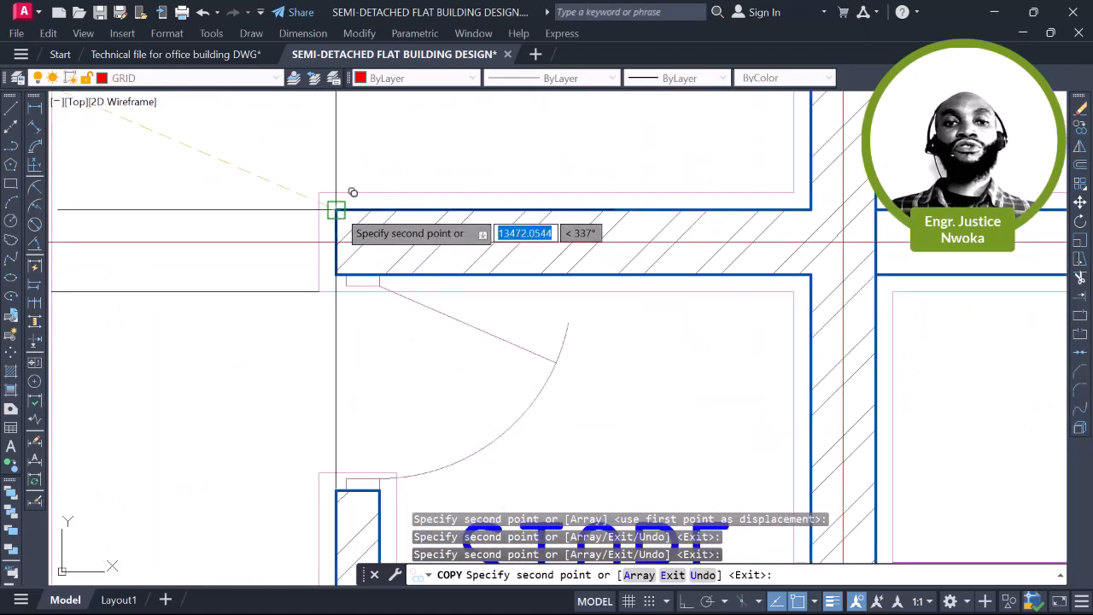
Examine the store walls and the rooms of both flats for further walls needing a horizontal grid line
scroll(338, 209, down, 6)
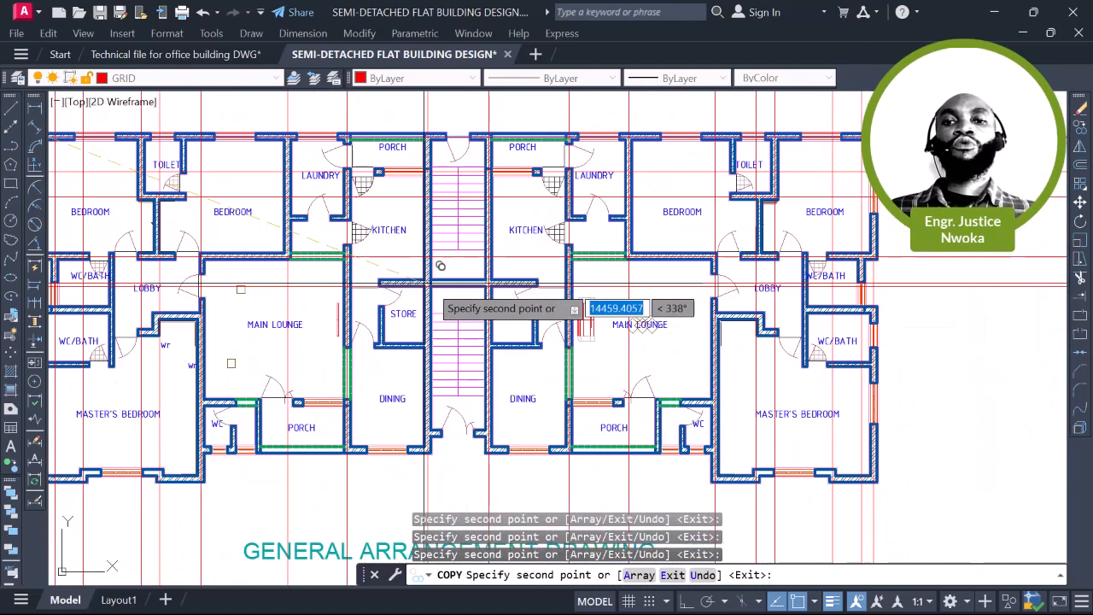
scroll(438, 313, up, 5)
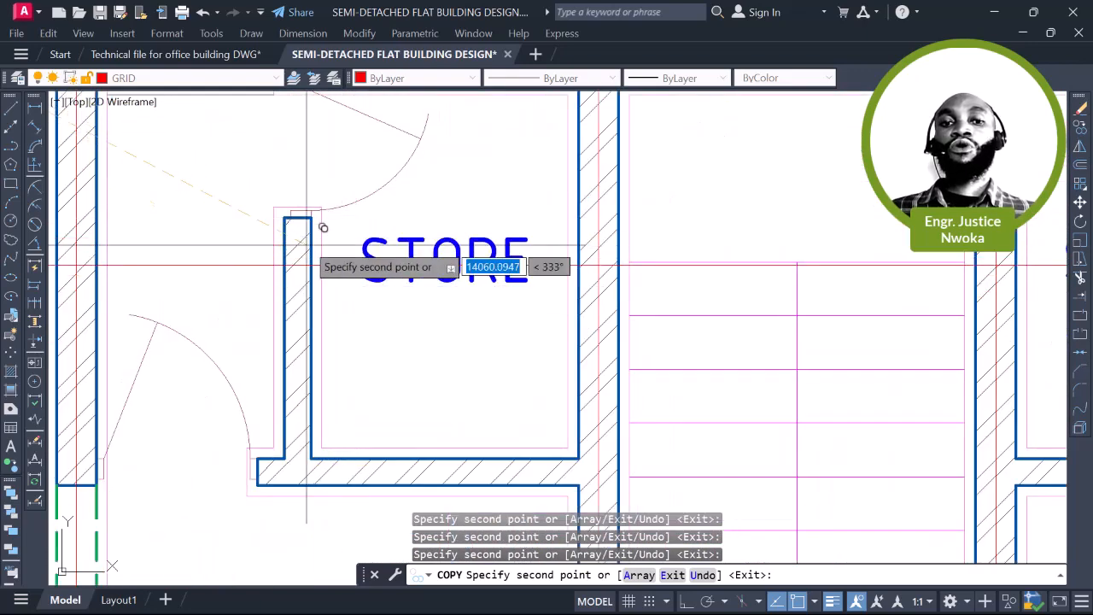
scroll(307, 245, down, 2)
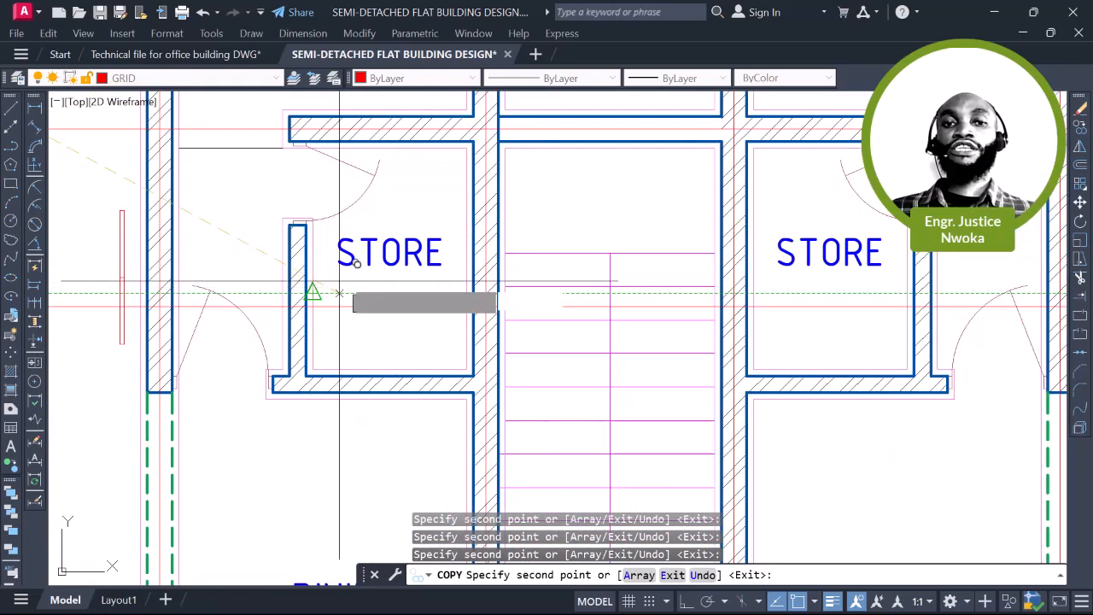
scroll(355, 263, down, 3)
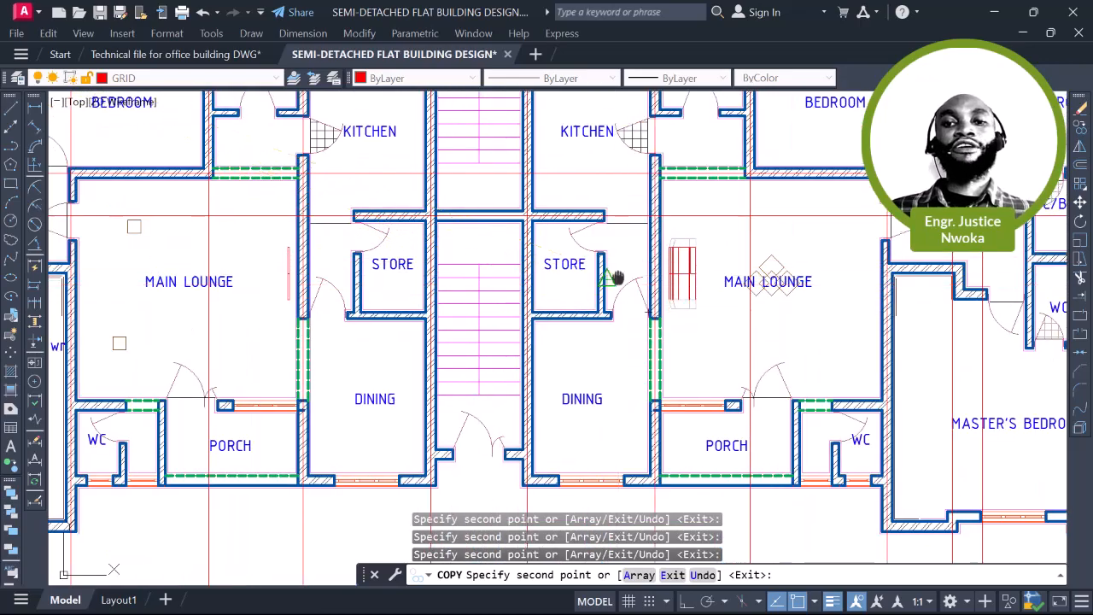
middle_drag(617, 275, 542, 379)
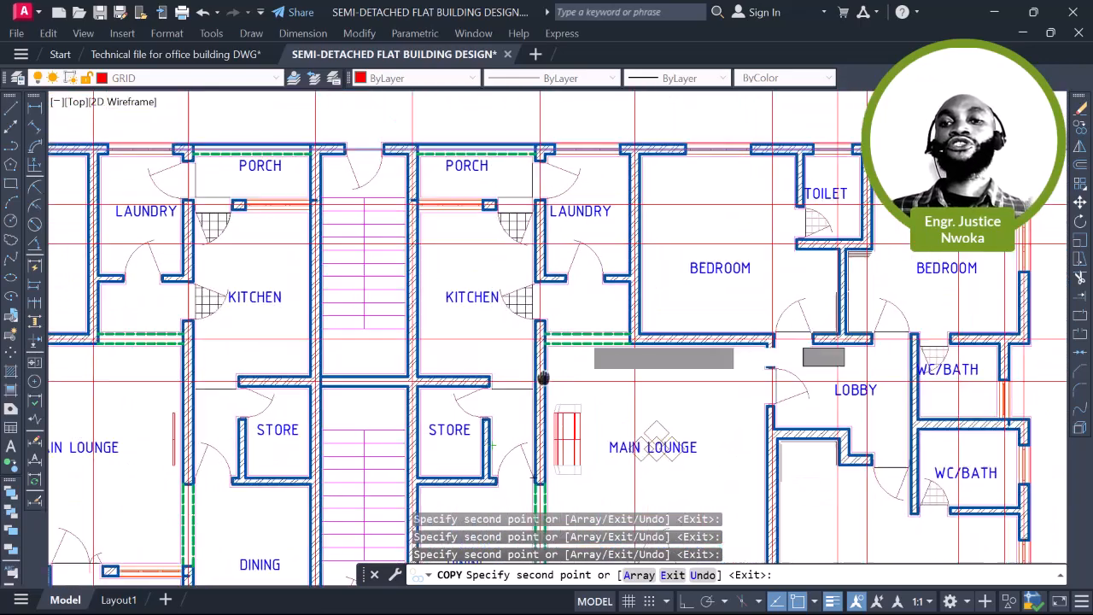
scroll(689, 293, down, 2)
middle_drag(642, 354, 677, 308)
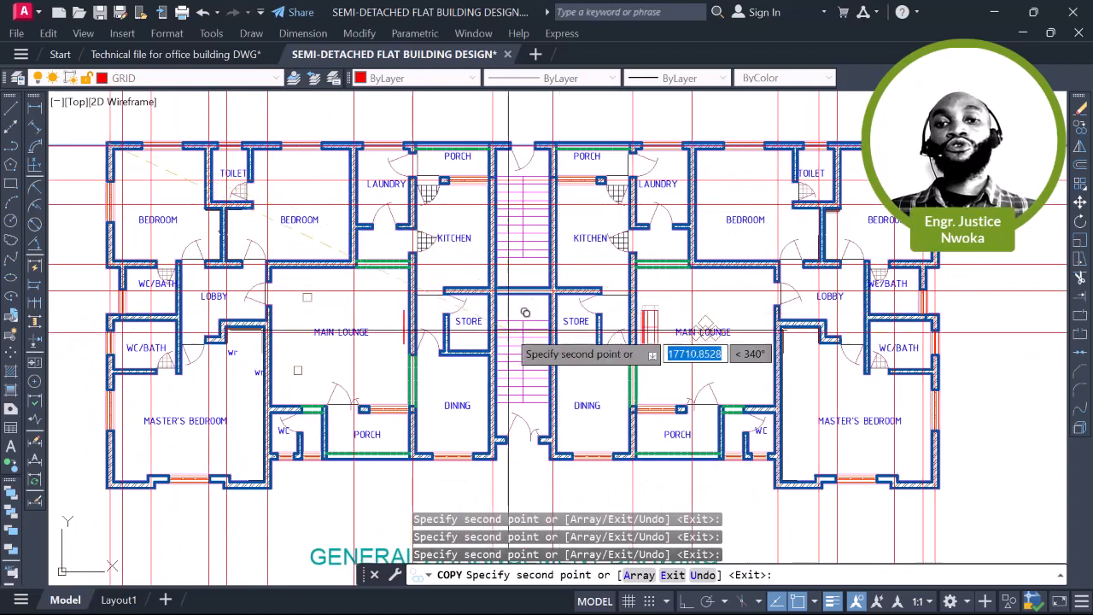
middle_drag(512, 337, 617, 306)
Copy the horizontal grid line to the wall between the left flat's two WC/baths, at its outer corner
scroll(208, 284, up, 6)
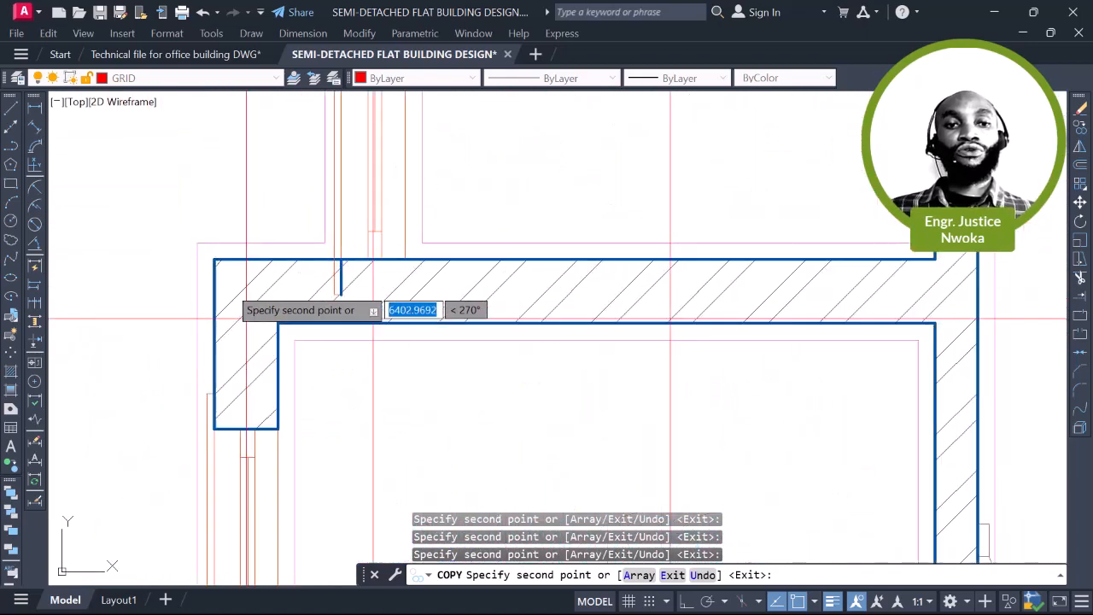
scroll(327, 221, down, 6)
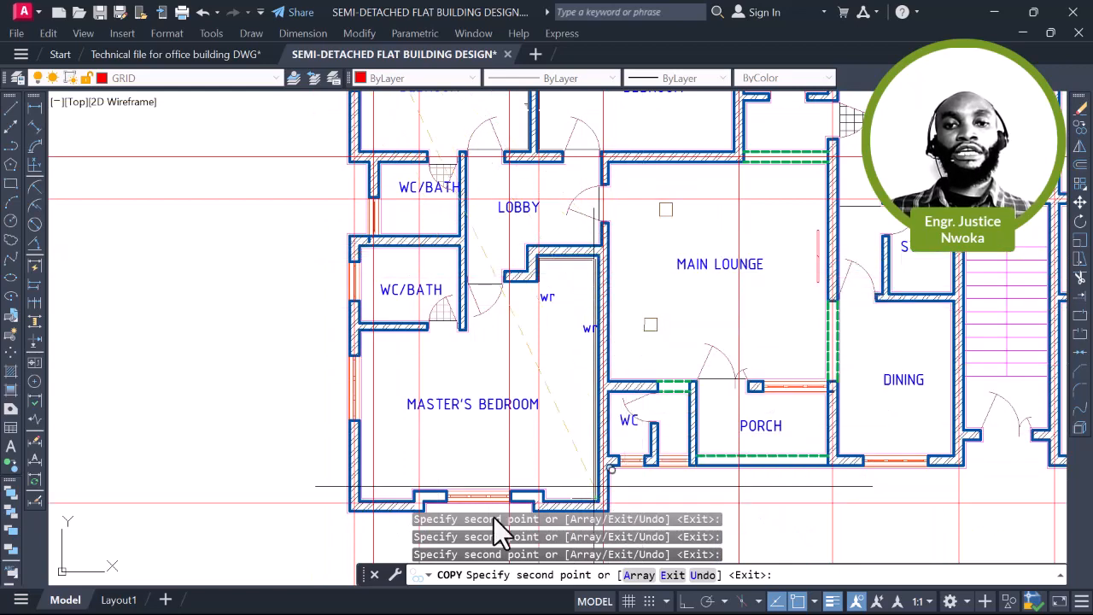
scroll(359, 247, up, 4)
scroll(359, 248, up, 10)
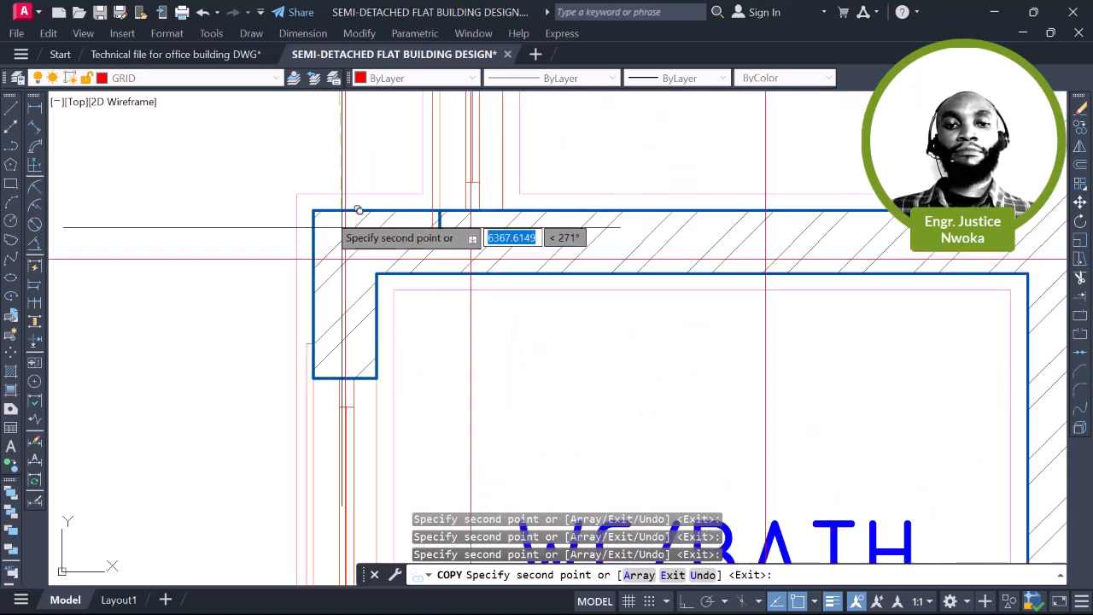
Copy the horizontal grid line to the left master's bedroom's front wall, at the room's inner left corner
scroll(284, 206, down, 8)
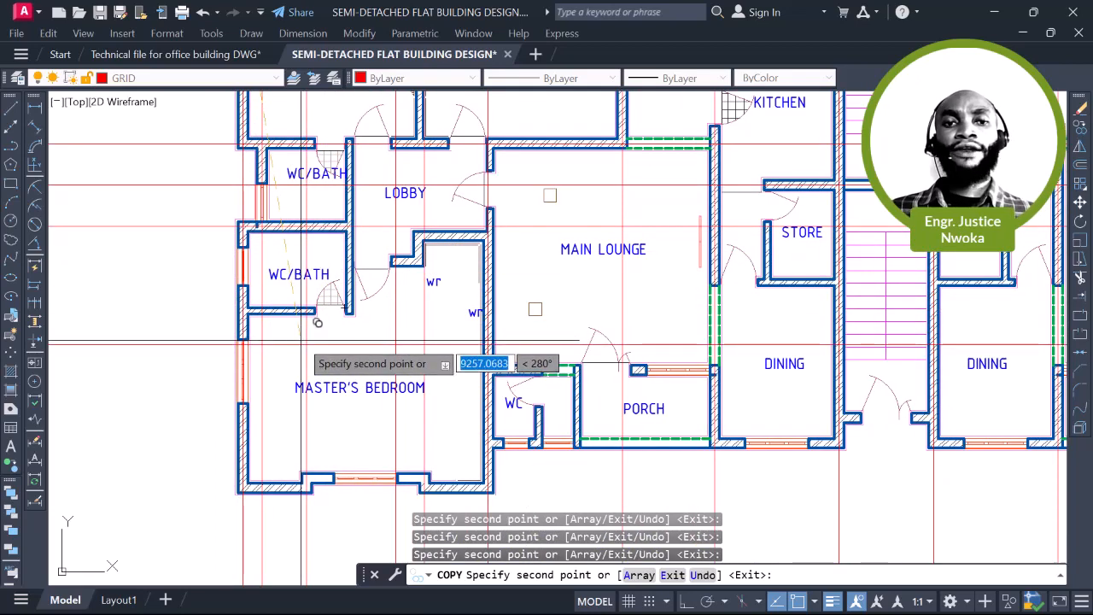
middle_drag(321, 315, 327, 237)
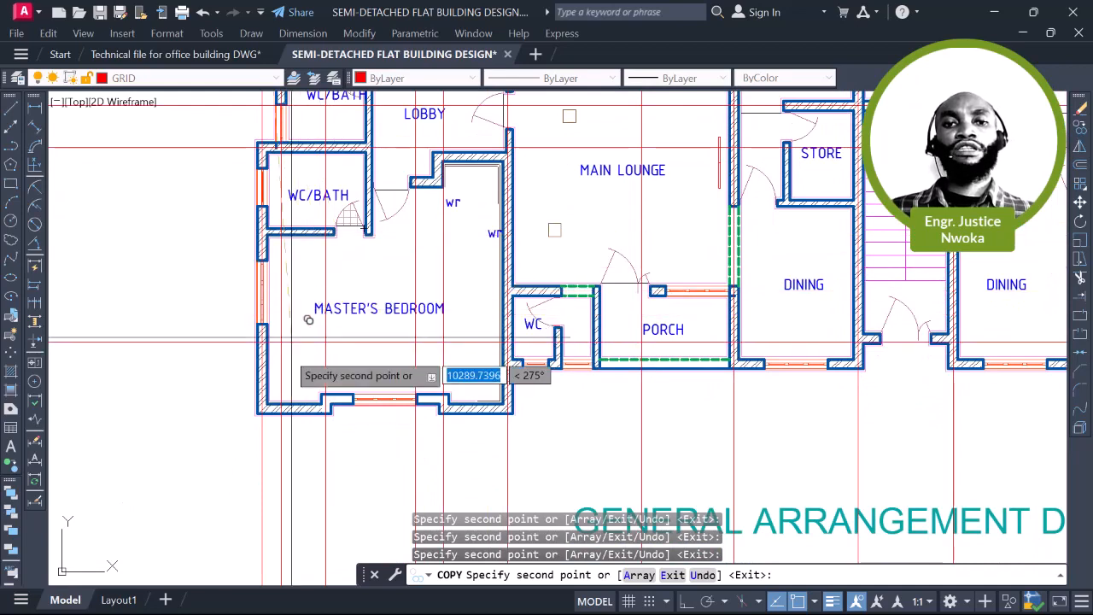
scroll(308, 319, up, 10)
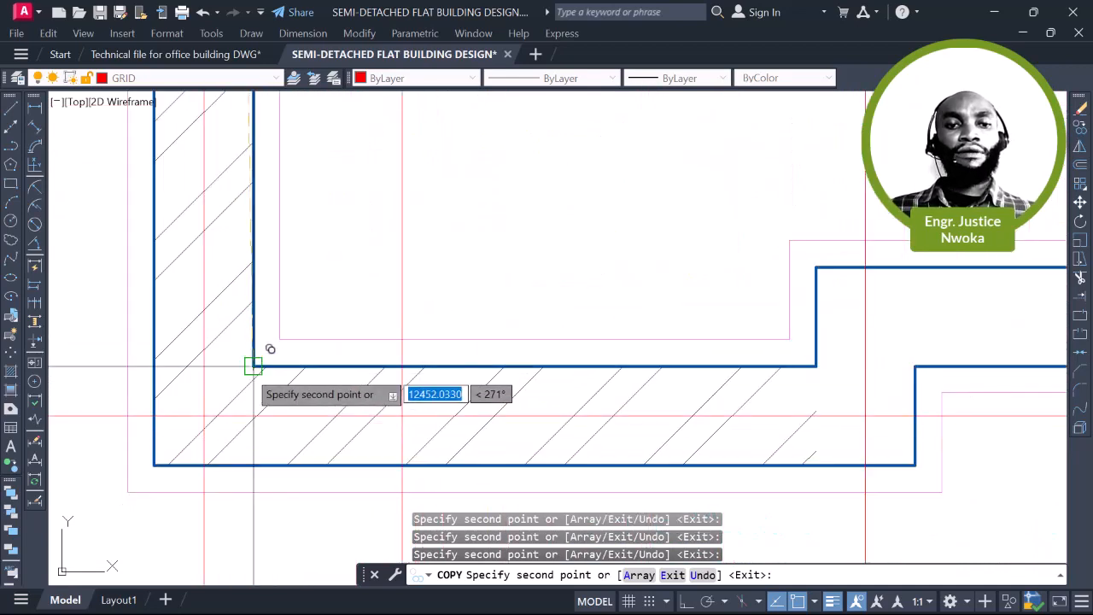
Copy the horizontal grid line onto the stepped lower wall beside the window of the left-hand master's bedroom
scroll(232, 375, down, 2)
scroll(560, 313, up, 2)
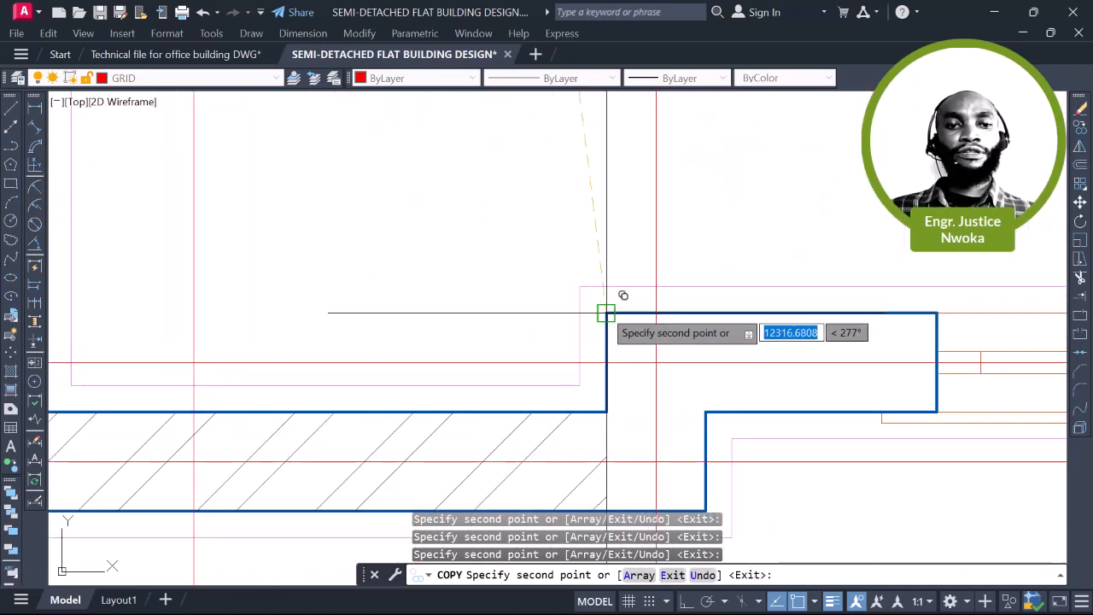
scroll(290, 339, down, 3)
scroll(252, 375, down, 1)
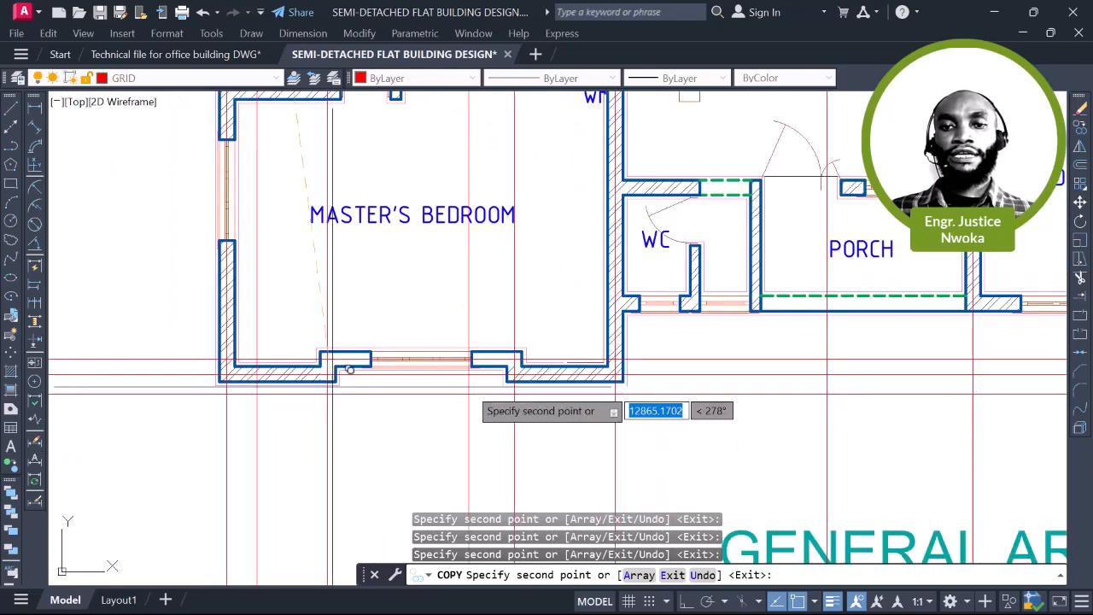
Copy the horizontal grid line onto the centre of the front wall of the left flat's WC
middle_drag(554, 388, 296, 378)
middle_drag(432, 287, 402, 357)
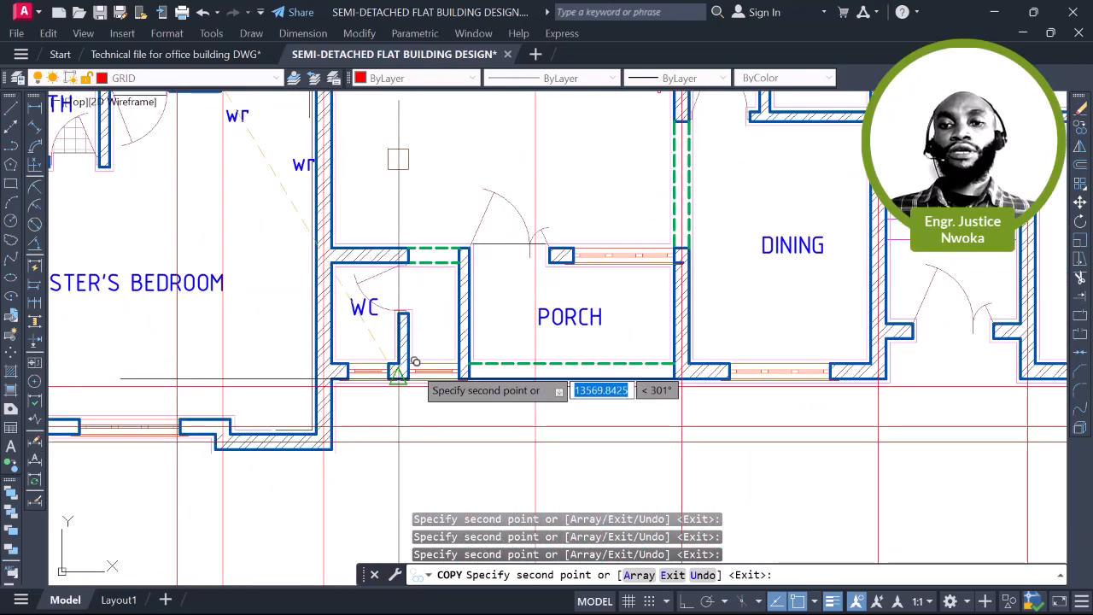
scroll(521, 409, down, 3)
scroll(381, 361, up, 5)
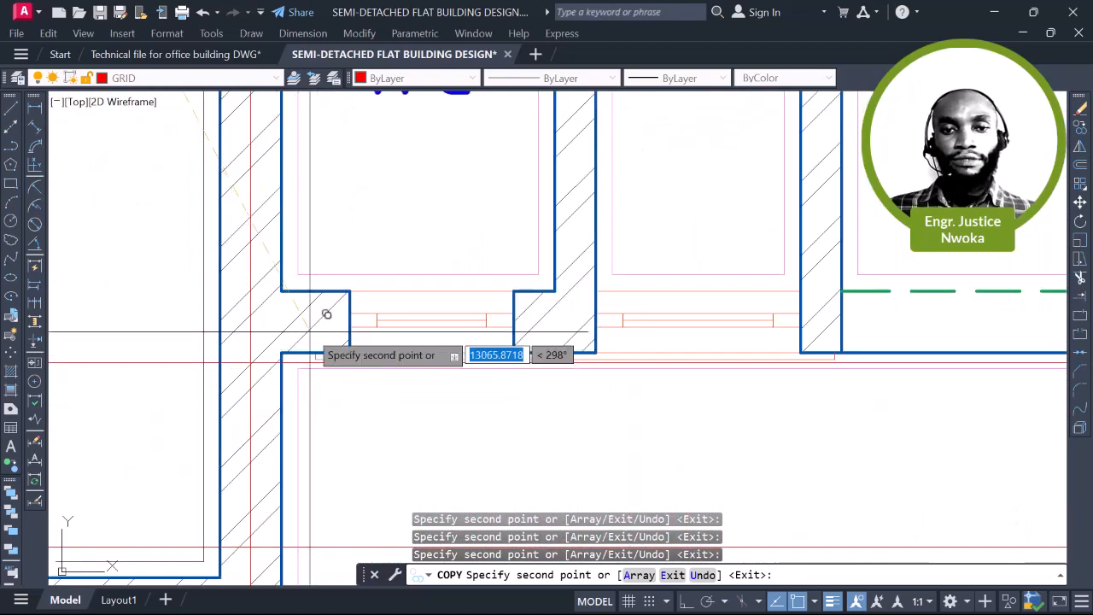
scroll(486, 297, up, 3)
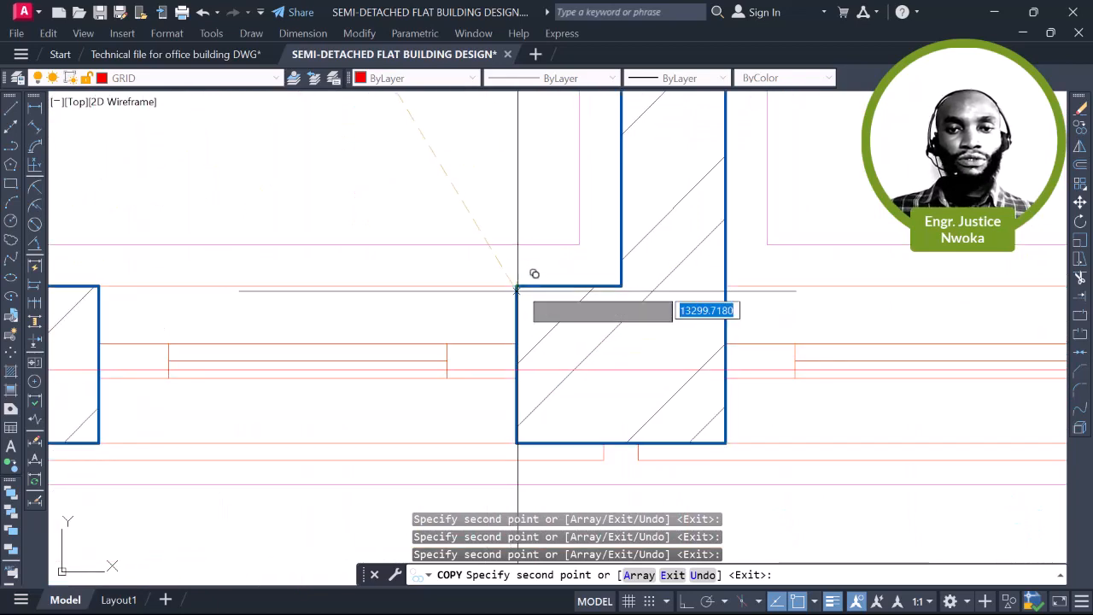
scroll(507, 301, down, 5)
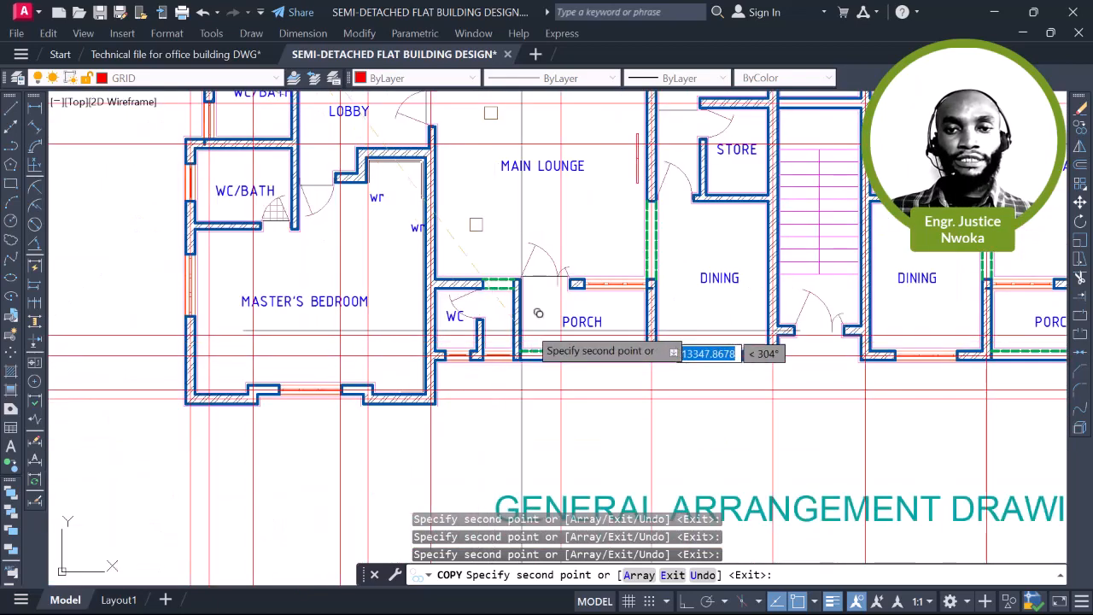
Copy the horizontal grid line onto the wall separating the WC from the main lounge in the left flat
scroll(537, 366, down, 2)
scroll(451, 361, up, 6)
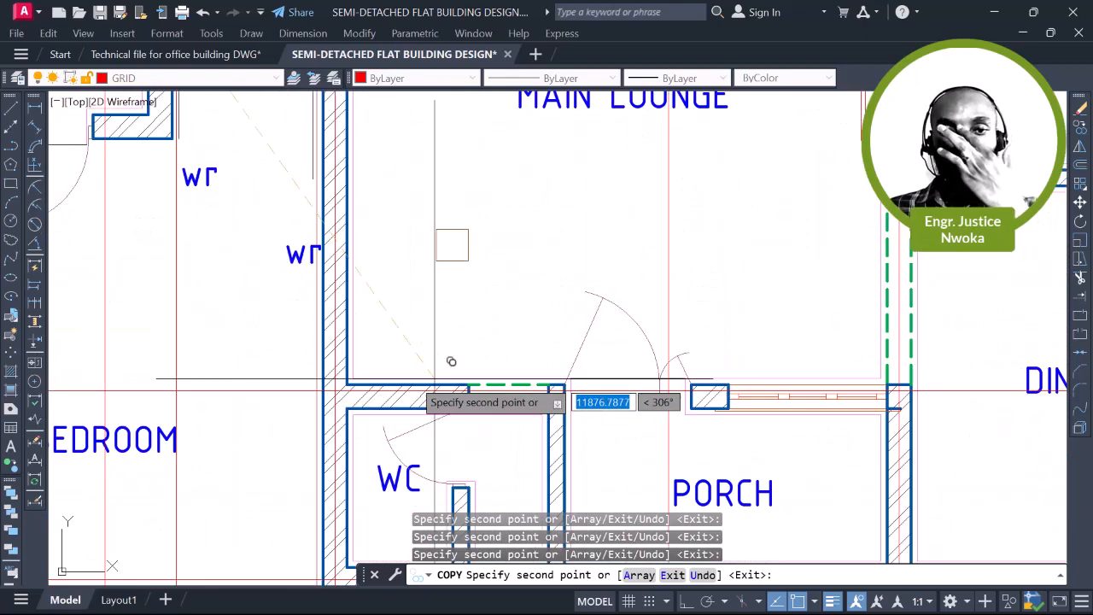
scroll(312, 389, up, 2)
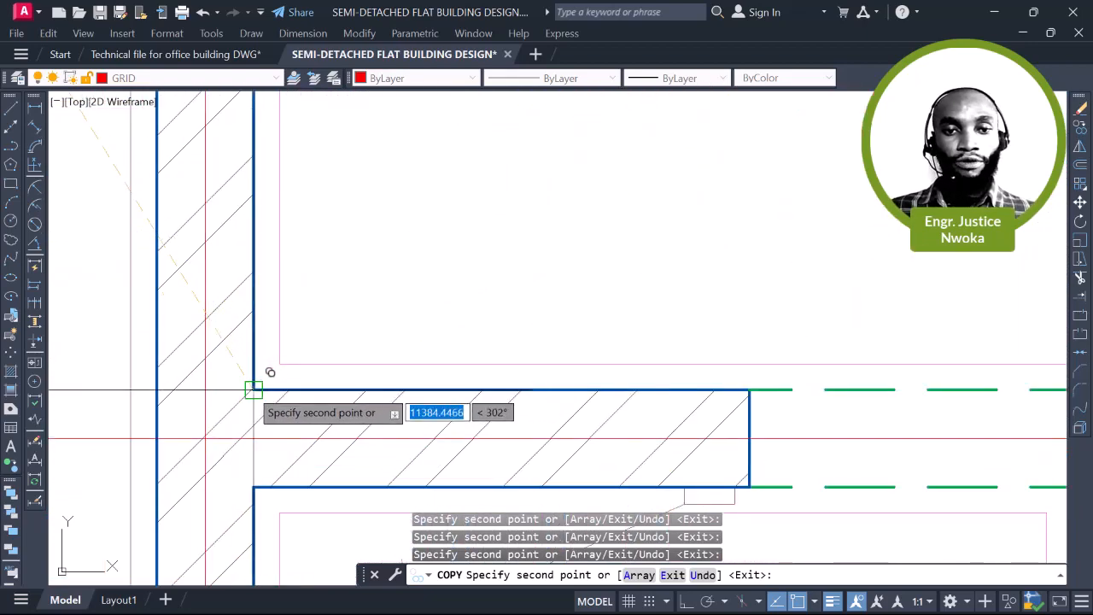
scroll(305, 269, down, 5)
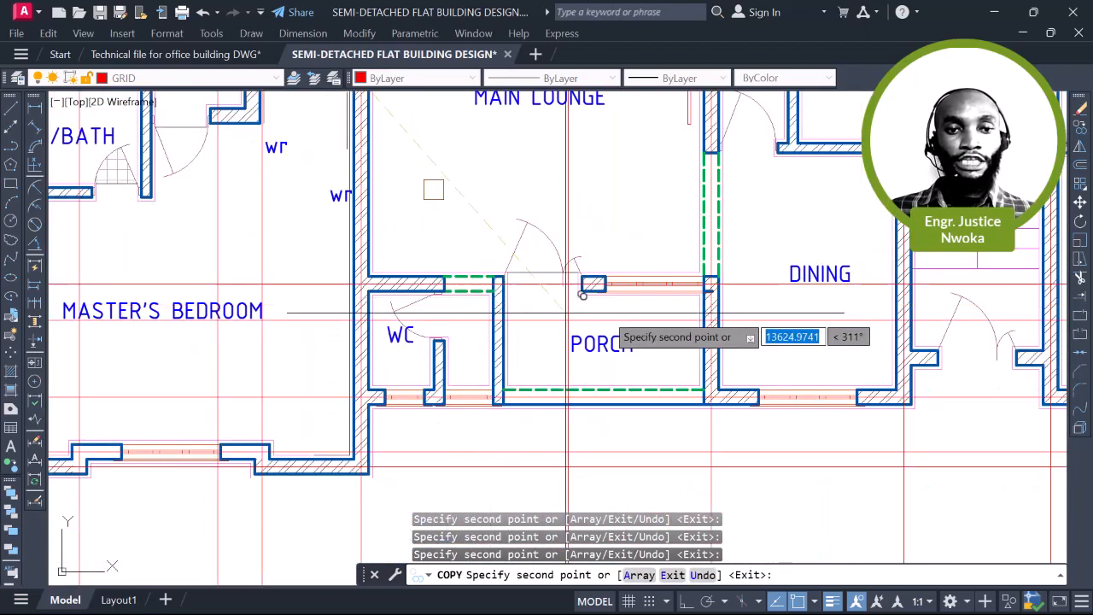
Copy the horizontal grid line onto the short walls beside the staircase entrance door and finish copying
scroll(408, 359, down, 2)
middle_drag(593, 349, 503, 388)
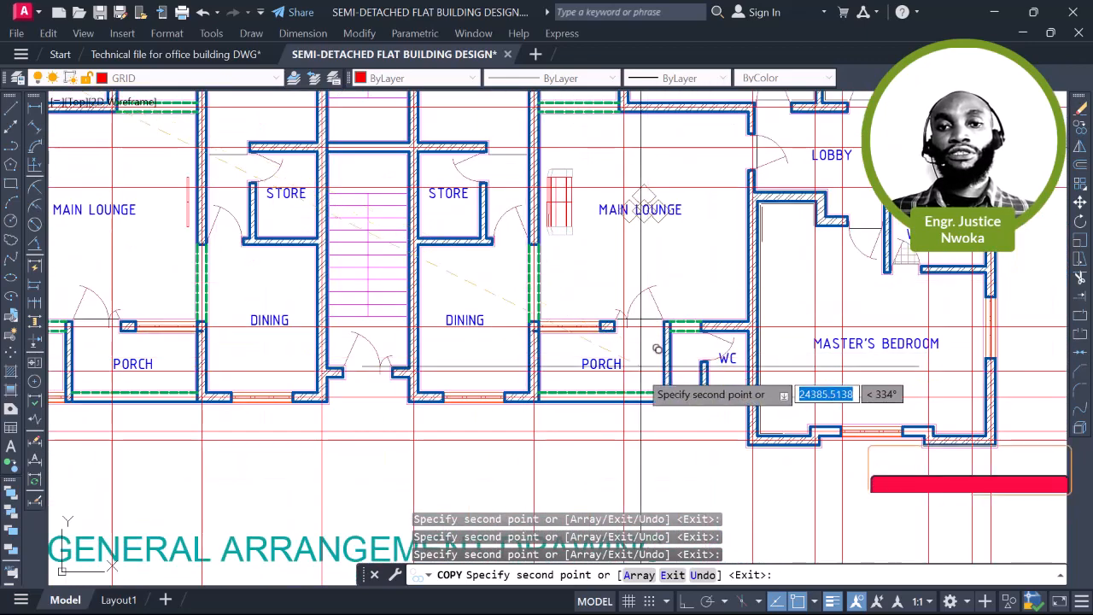
scroll(365, 367, up, 5)
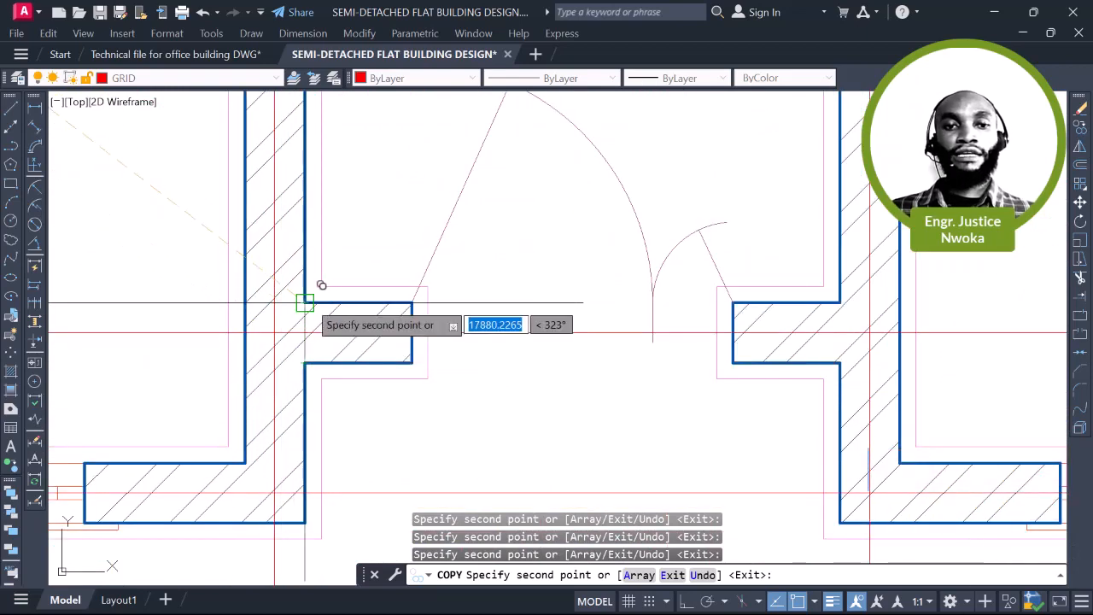
scroll(325, 290, down, 5)
mouse_move(549, 456)
middle_down()
mouse_move(513, 423)
mouse_move(522, 474)
middle_up()
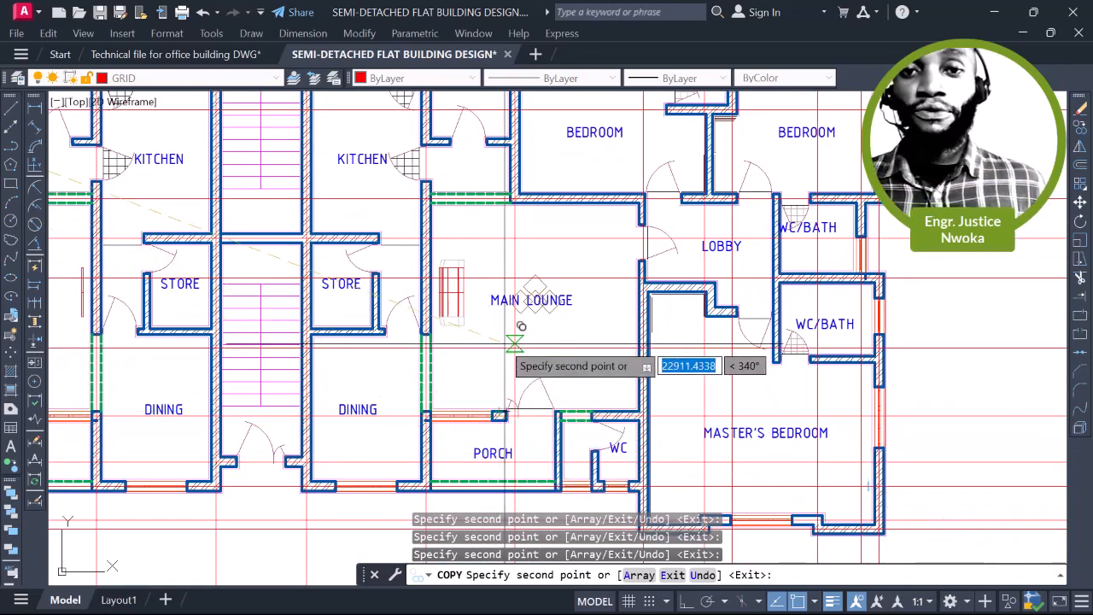
scroll(494, 305, down, 4)
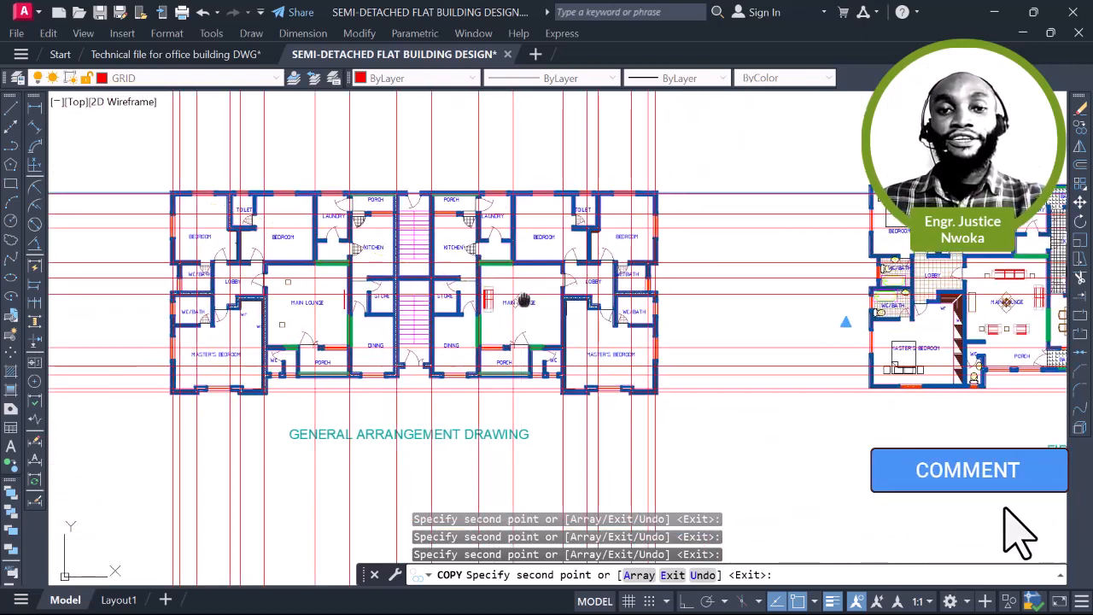
scroll(693, 248, up, 3)
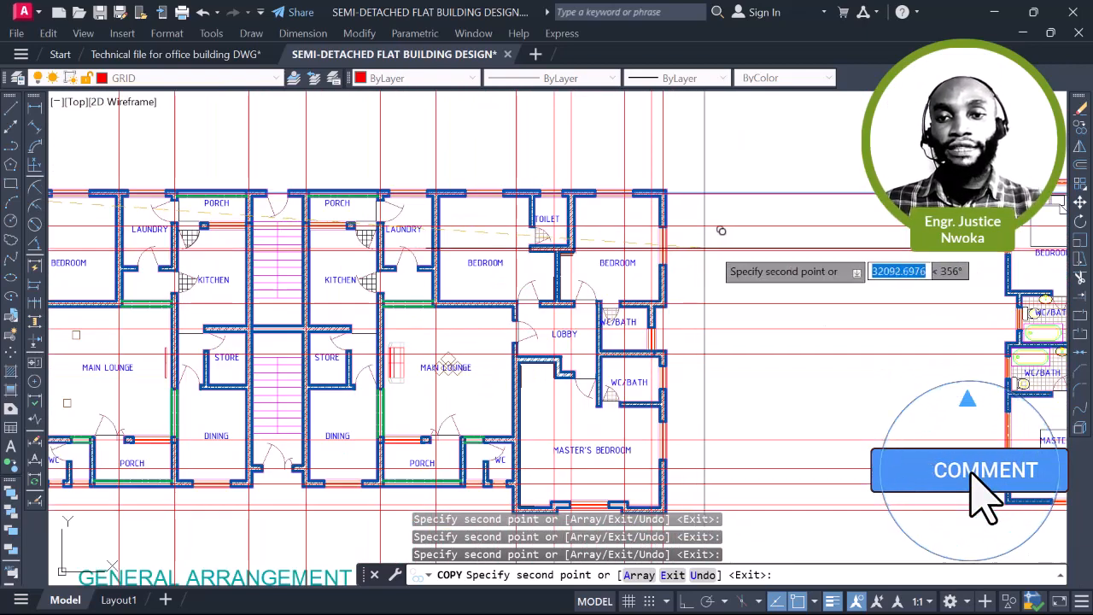
scroll(709, 282, down, 2)
key(Escape)
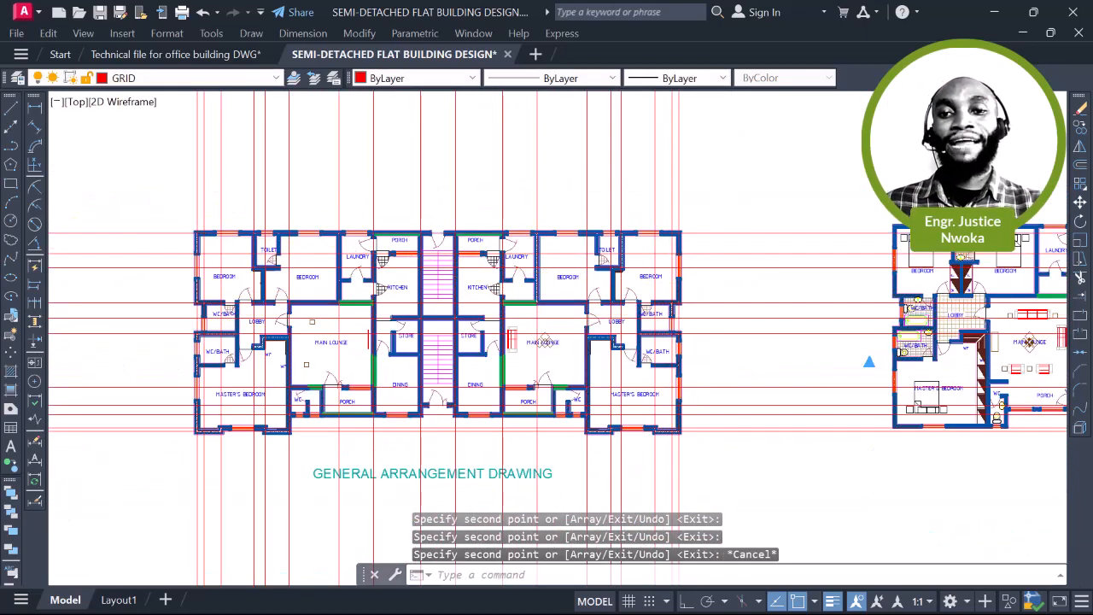
scroll(708, 342, down, 3)
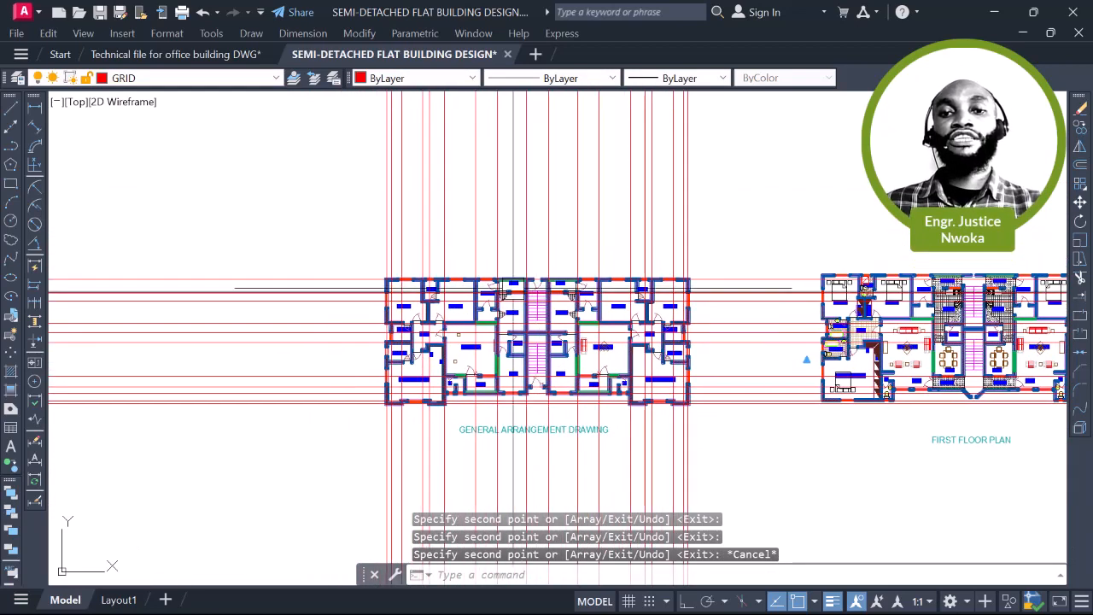
scroll(486, 315, up, 2)
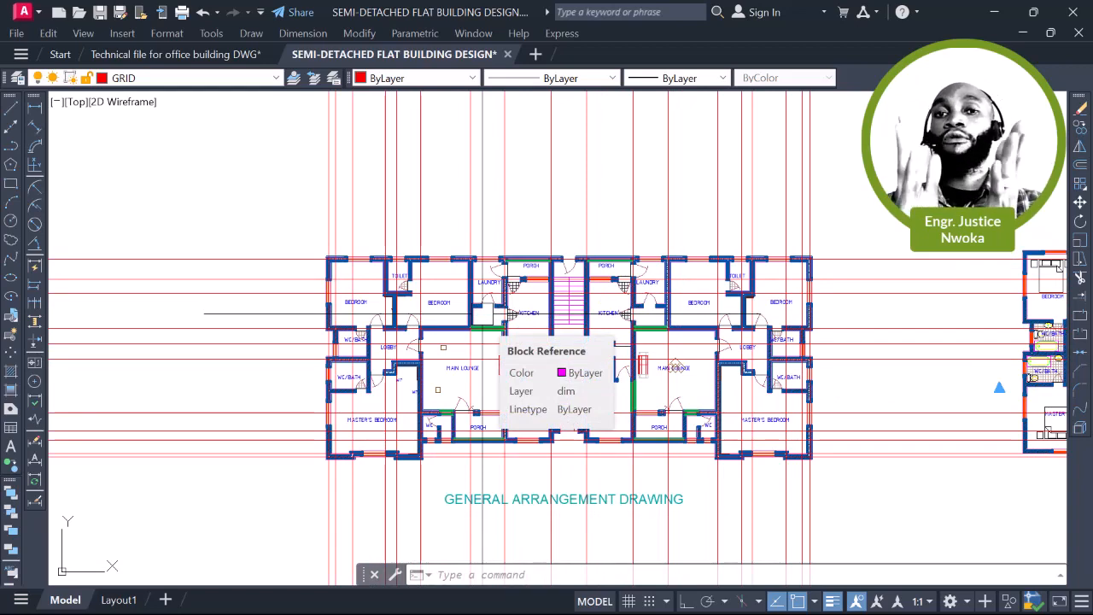
scroll(535, 265, down, 5)
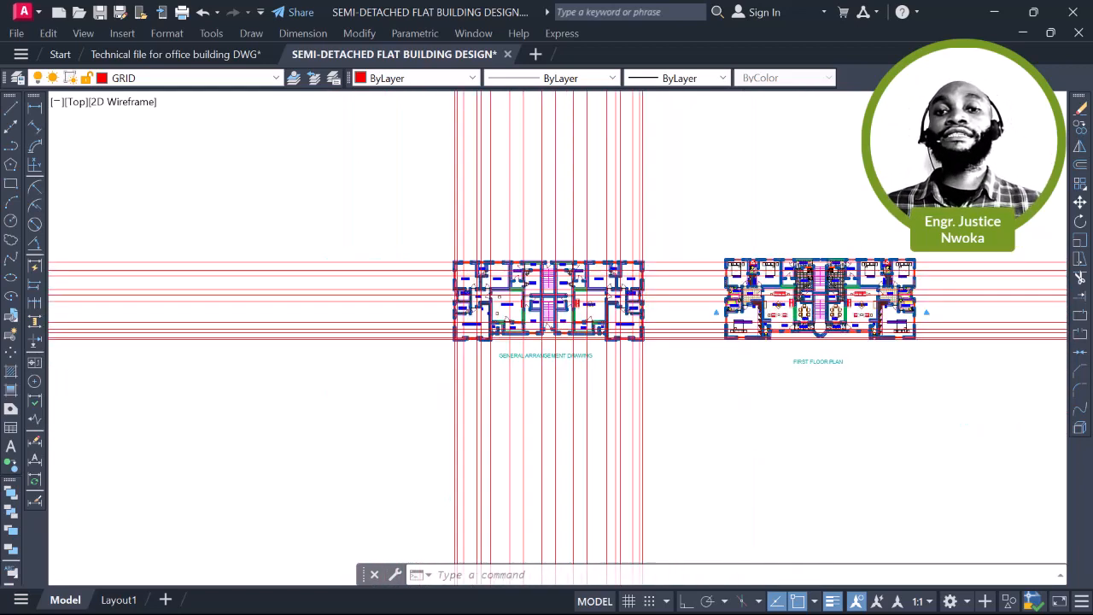
scroll(518, 288, up, 5)
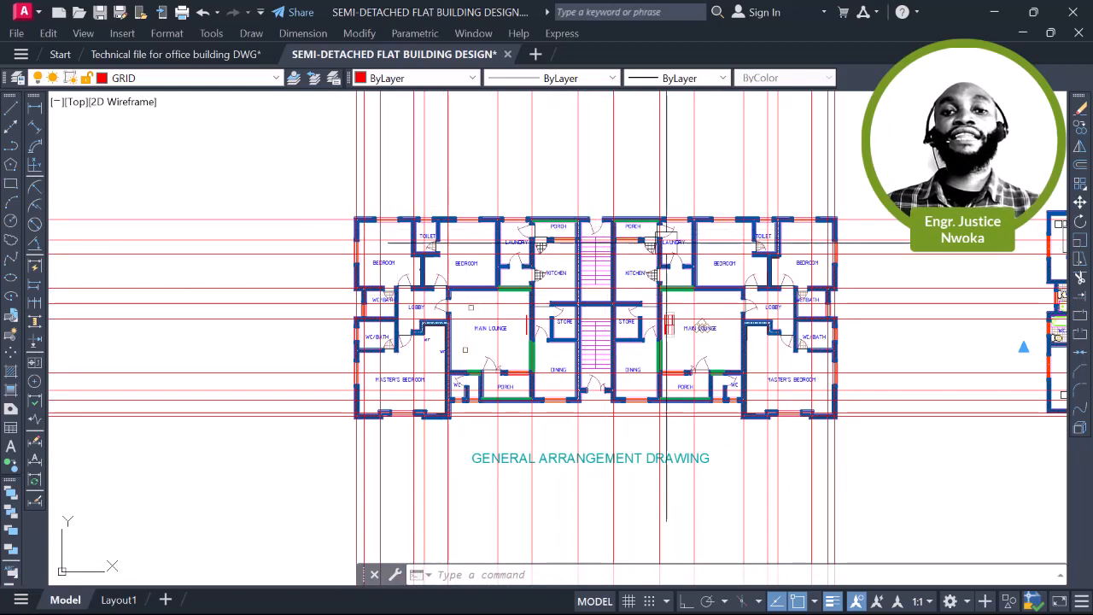
Draw a rectangle of about 32374 by 14964 units around the general arrangement floor plan, slightly outside the outer walls
click(11, 182)
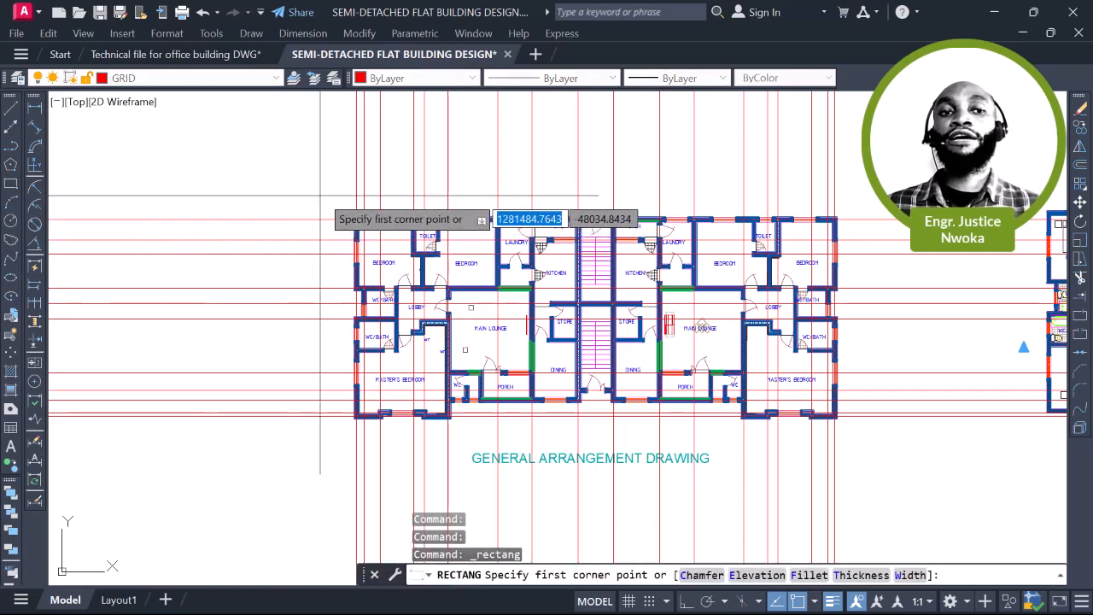
scroll(329, 222, up, 2)
scroll(290, 172, up, 2)
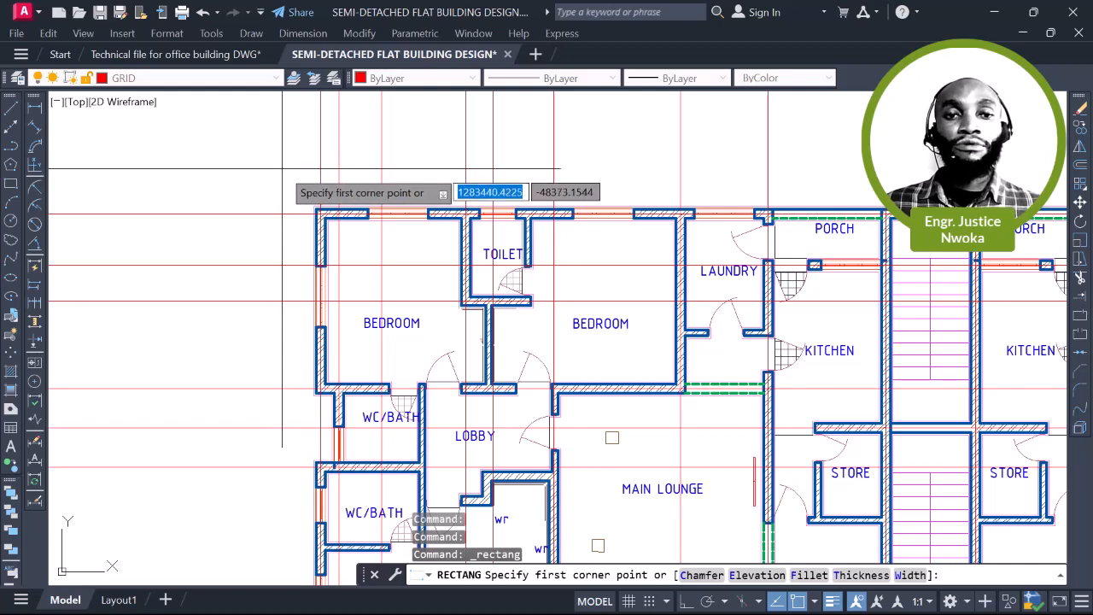
scroll(253, 162, down, 4)
click(264, 165)
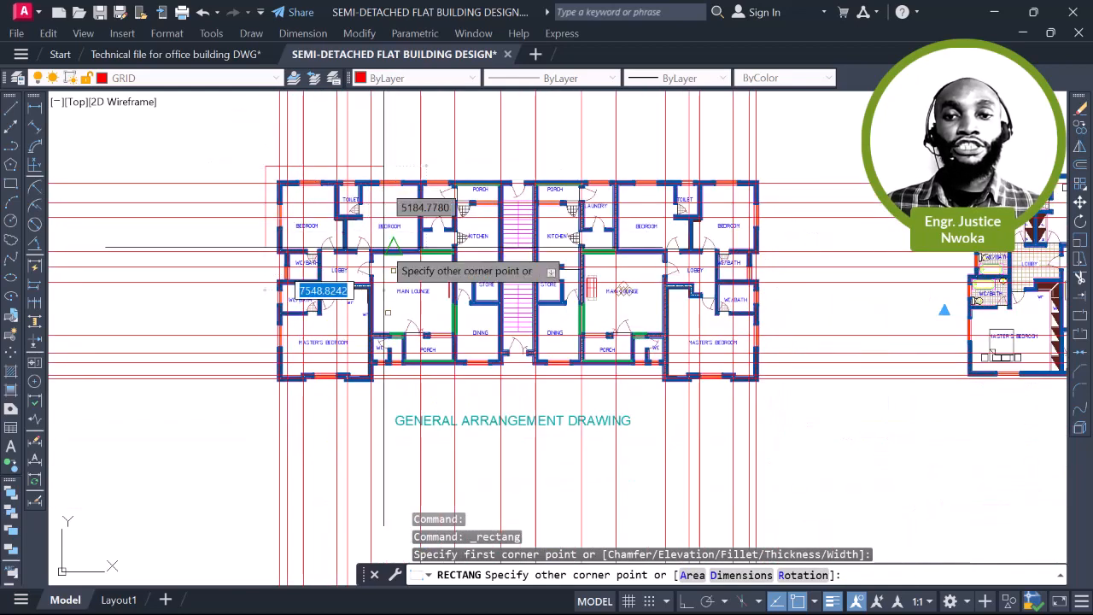
scroll(787, 431, up, 2)
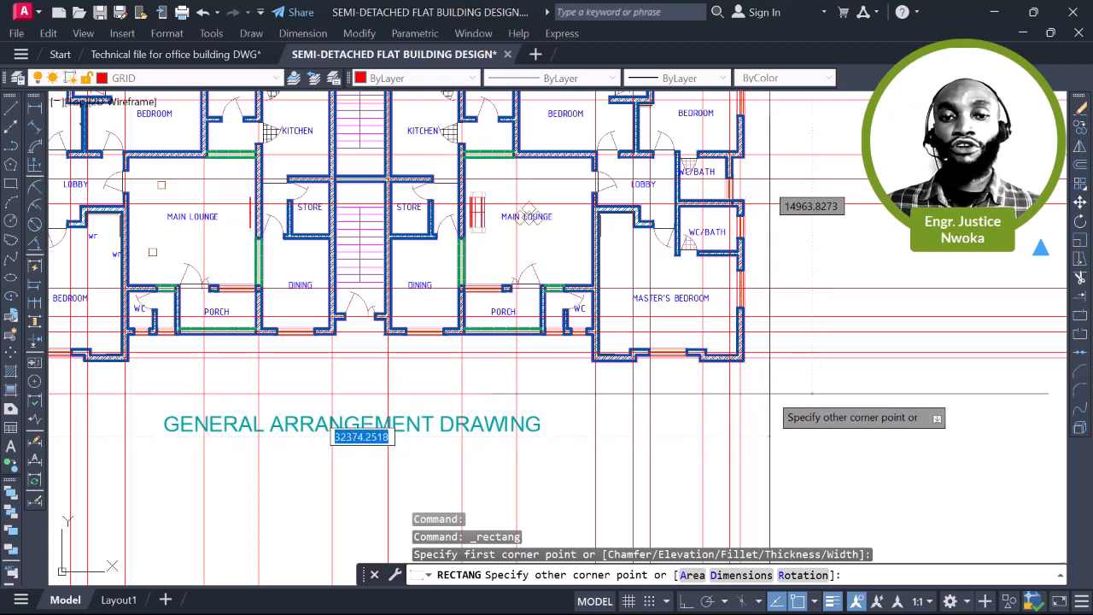
click(771, 395)
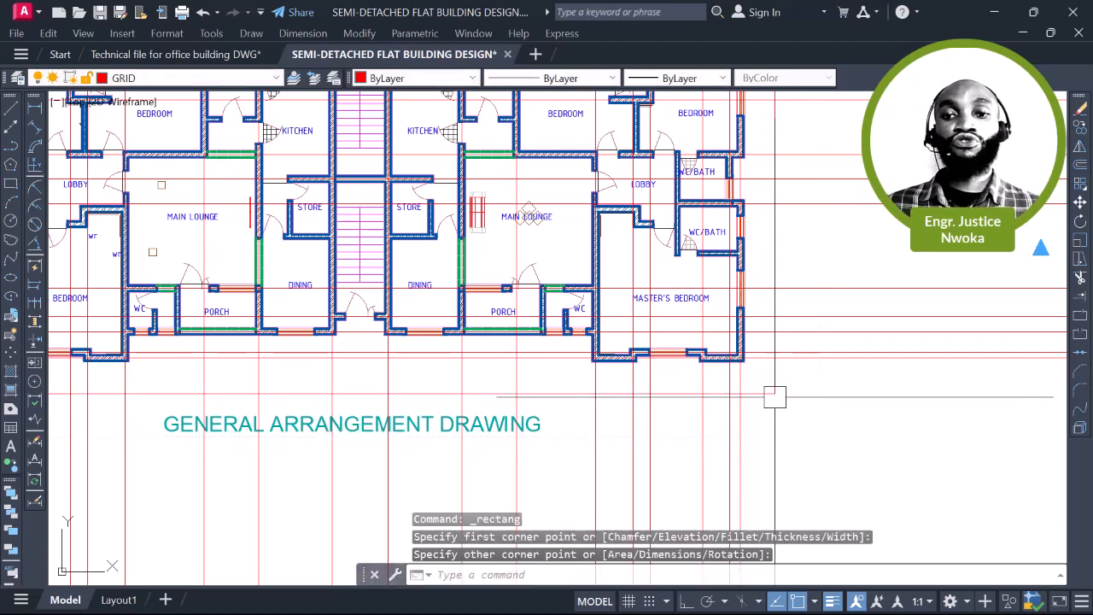
Trim the grid lines extending beyond the rectangle on all four sides of the general arrangement plan
click(773, 393)
scroll(814, 426, down, 2)
text(tr)
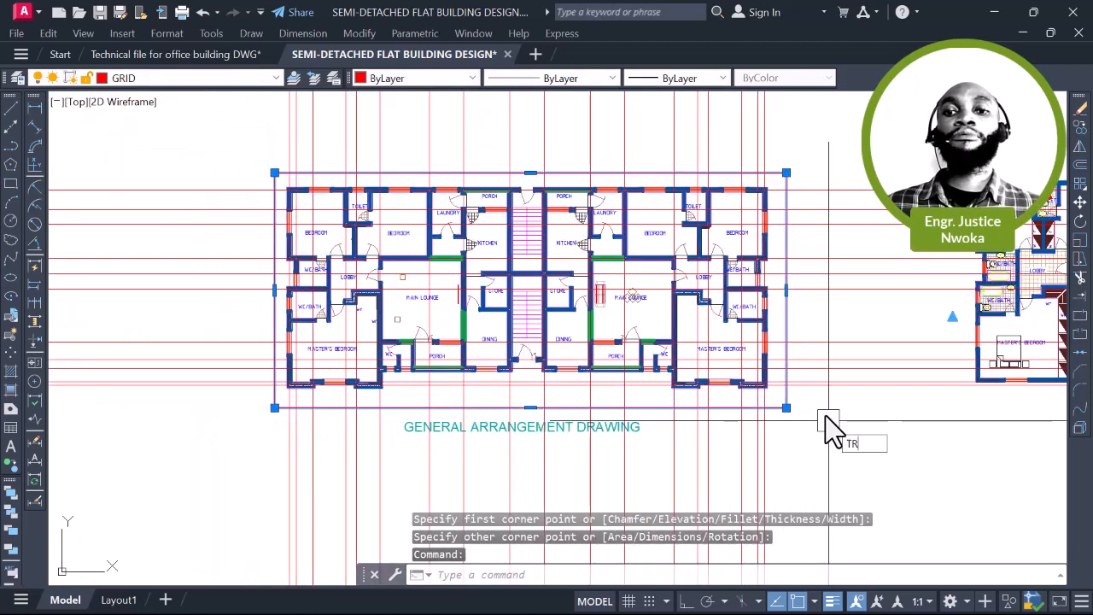
key(Return)
click(861, 170)
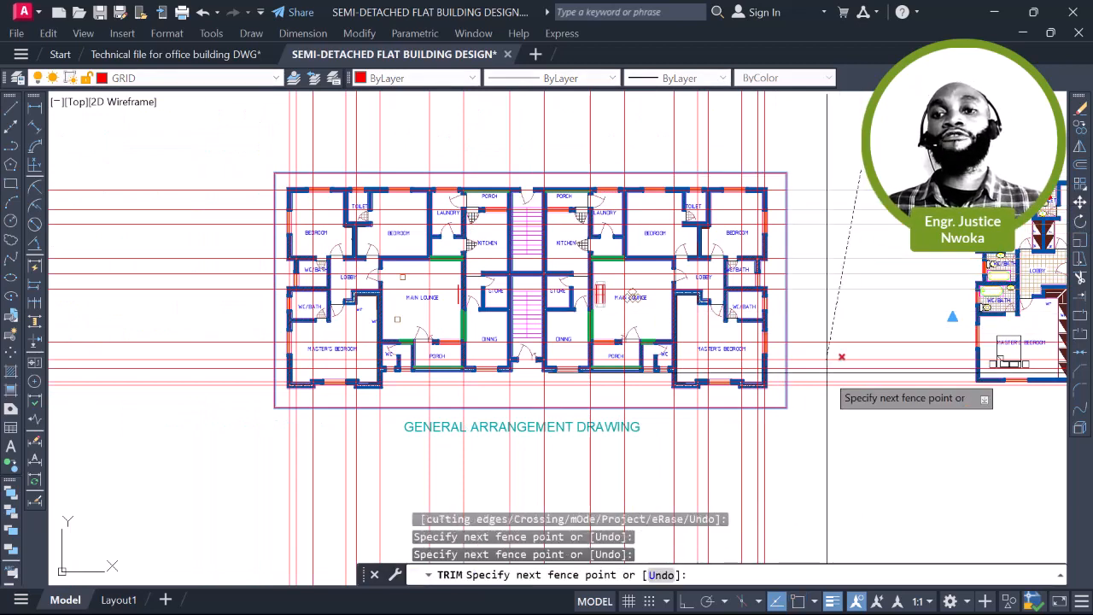
click(829, 428)
click(824, 454)
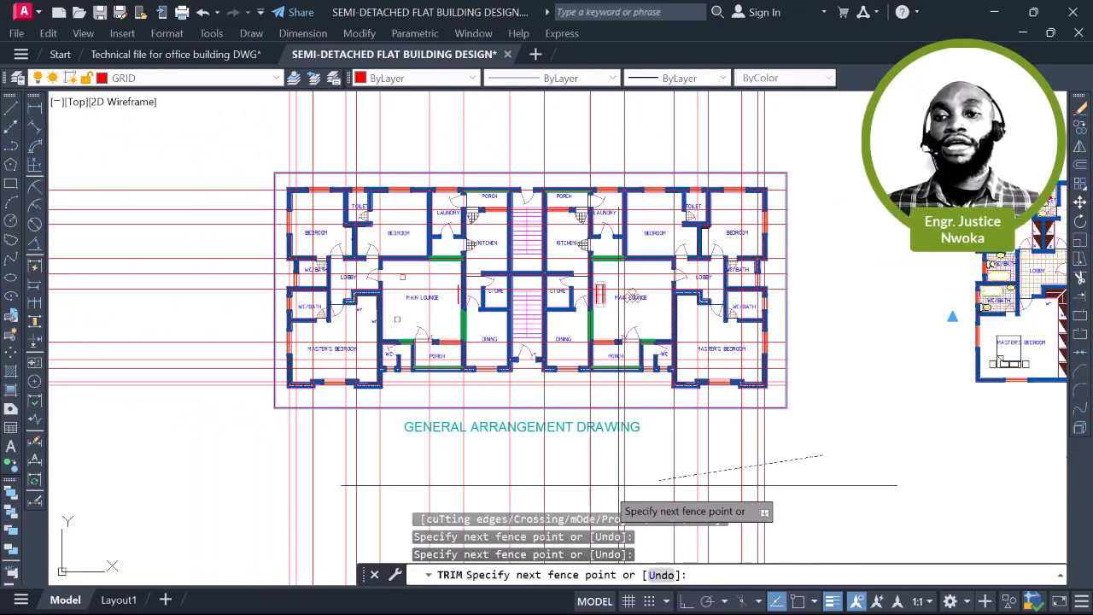
click(247, 457)
click(239, 421)
click(228, 142)
click(244, 130)
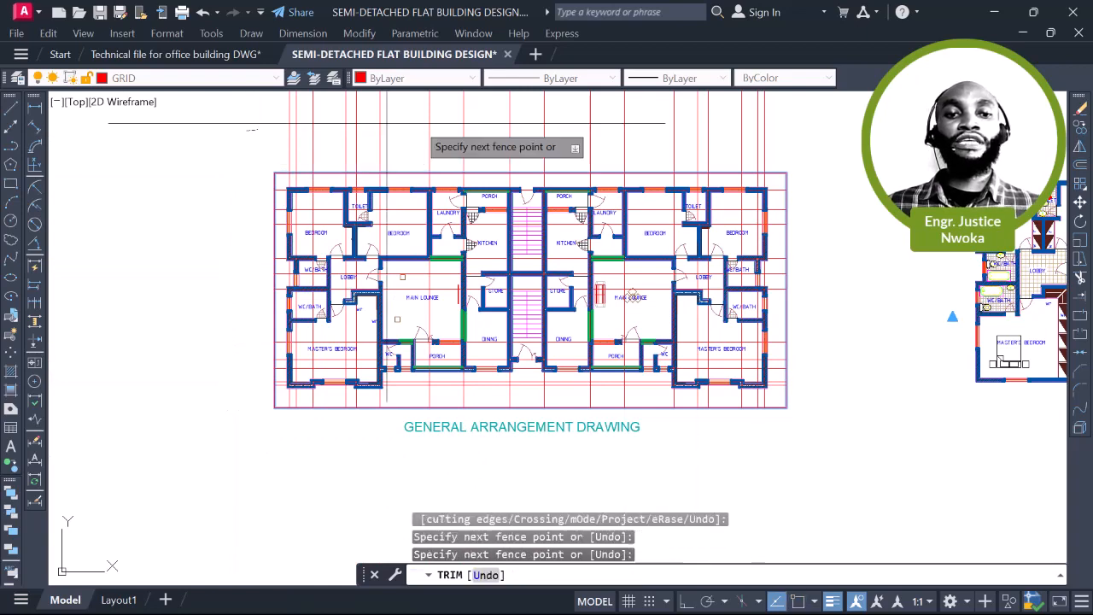
click(823, 119)
key(Escape)
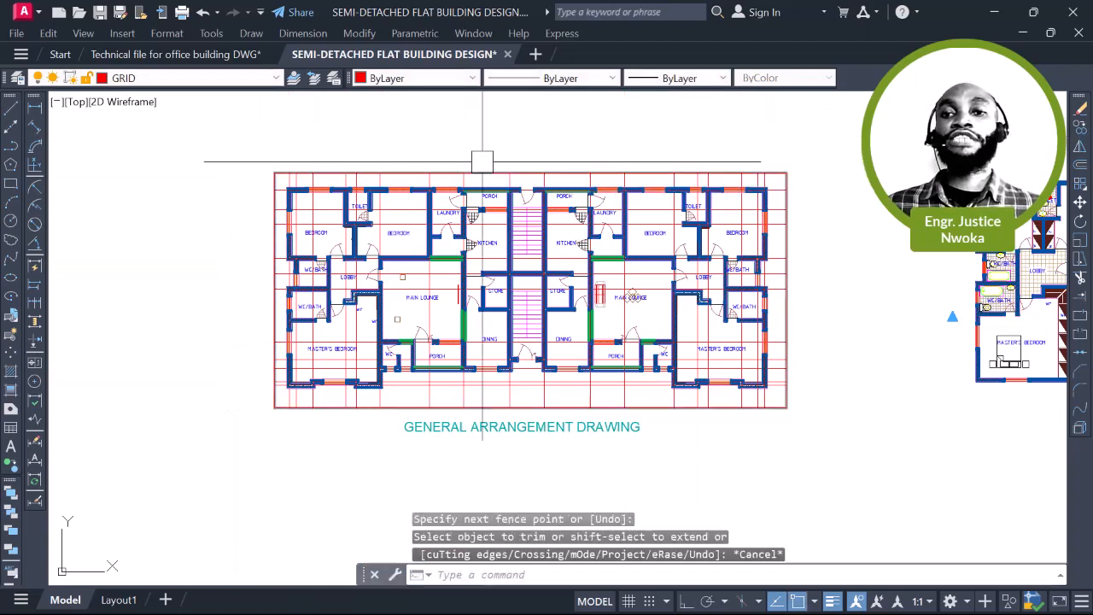
Erase the boundary rectangle around the general arrangement plan
scroll(483, 171, up, 3)
click(483, 174)
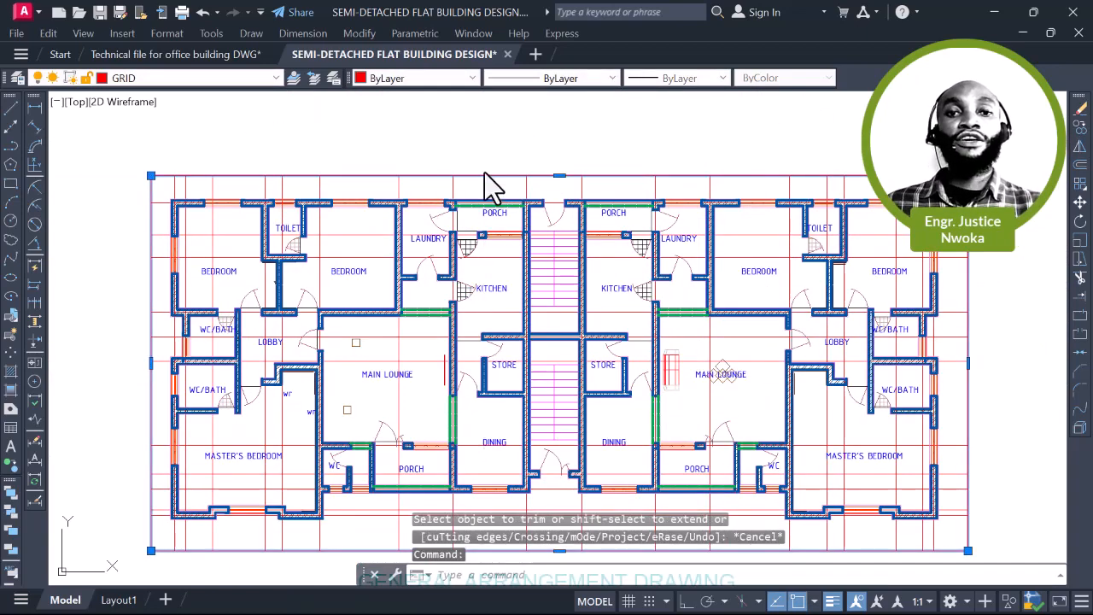
text(e)
key(Return)
middle_drag(492, 186, 565, 197)
scroll(287, 224, up, 4)
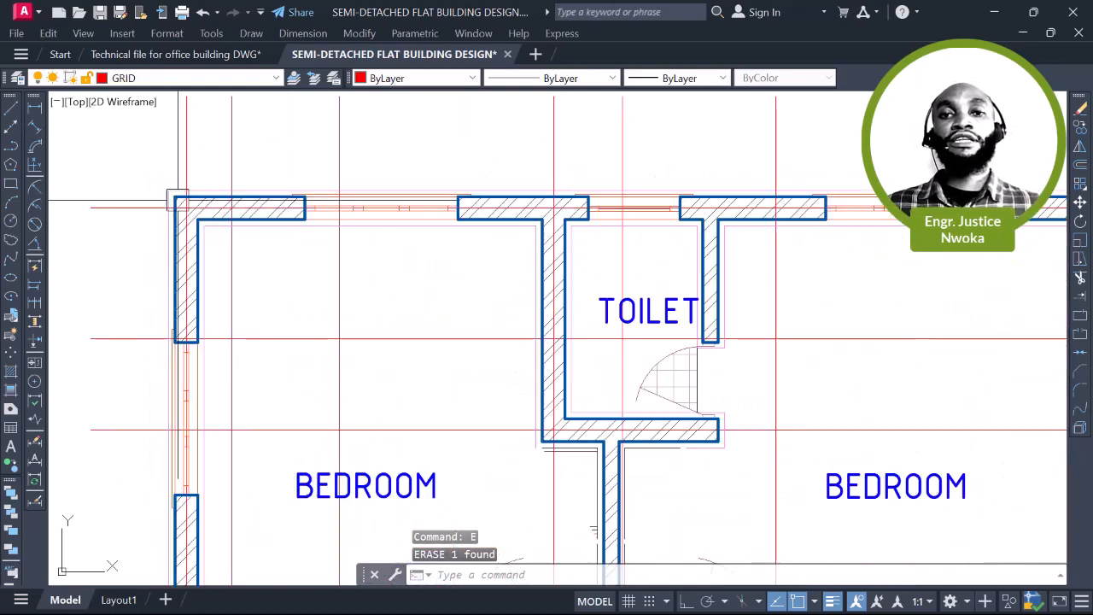
scroll(171, 209, up, 2)
scroll(196, 211, down, 6)
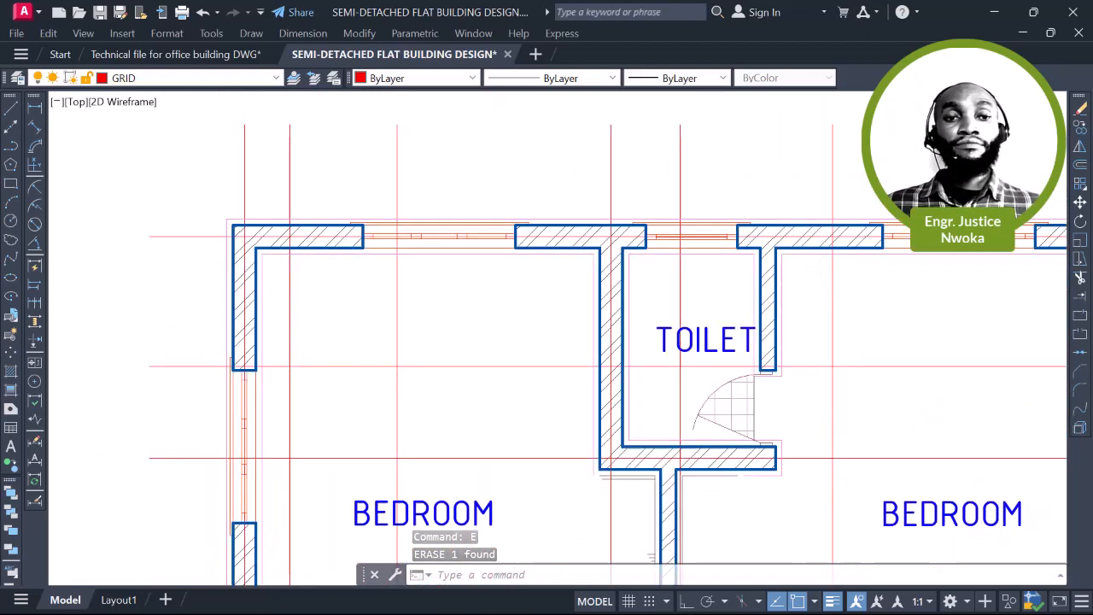
mouse_move(593, 312)
middle_down()
mouse_move(664, 312)
mouse_move(510, 290)
middle_up()
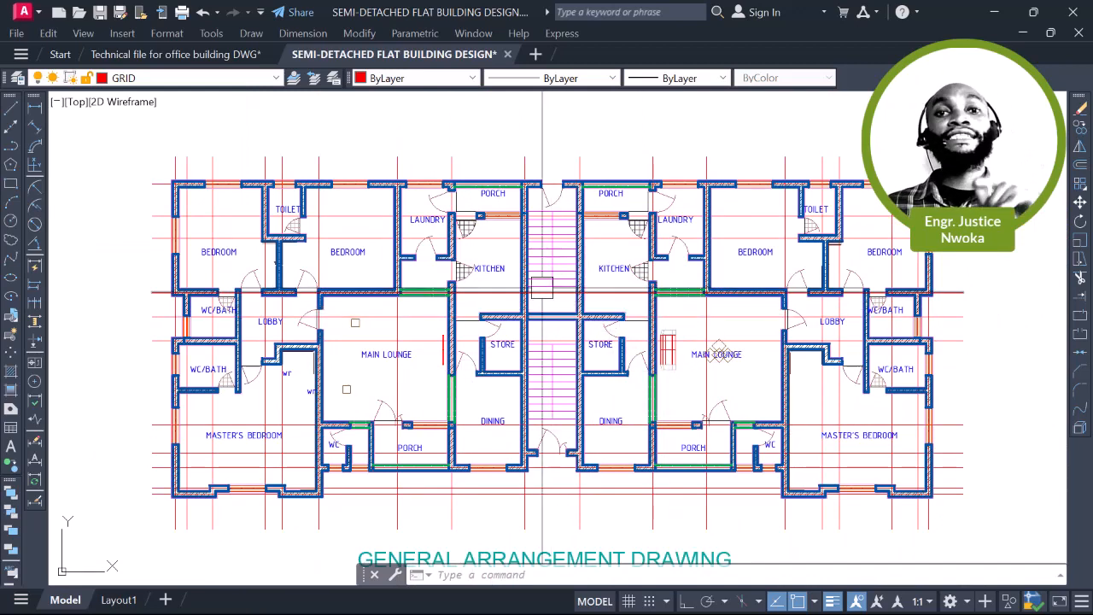
Make COLUMN the current layer
click(215, 77)
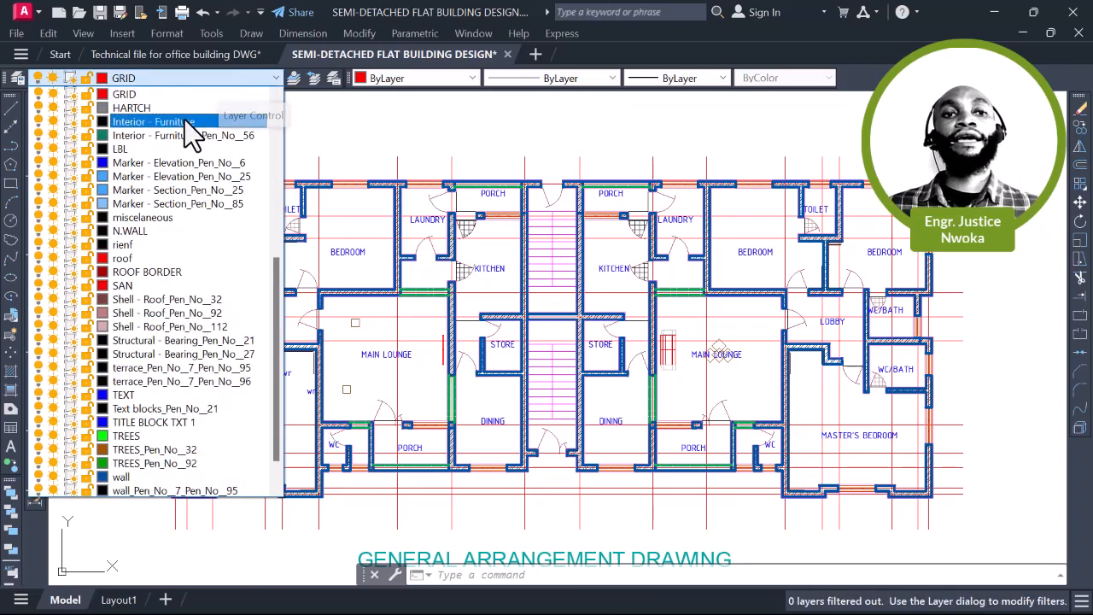
scroll(185, 121, up, 2)
scroll(185, 121, up, 3)
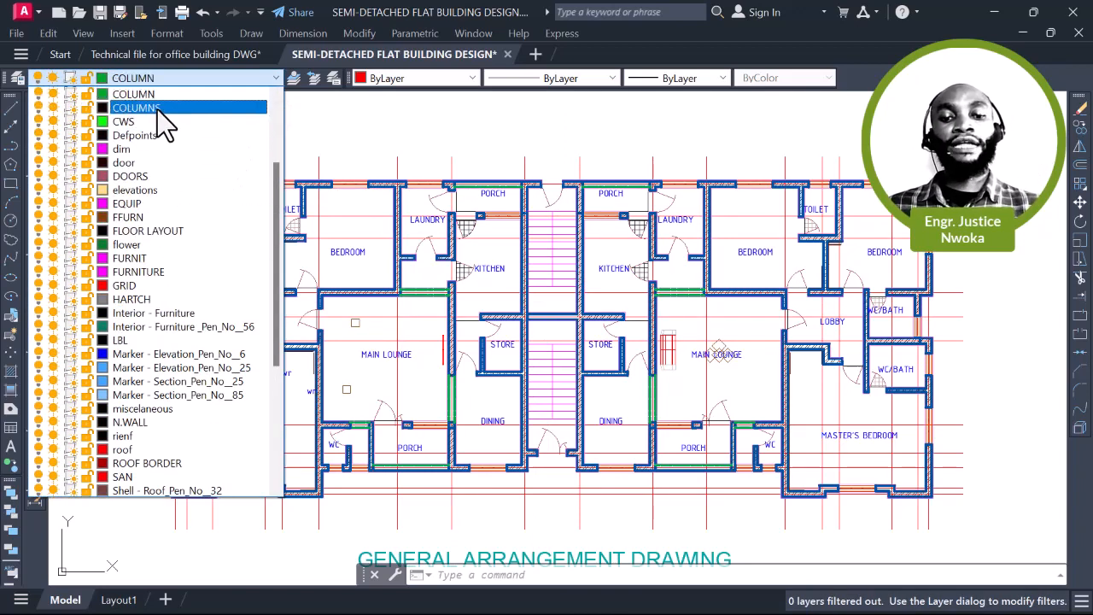
click(156, 109)
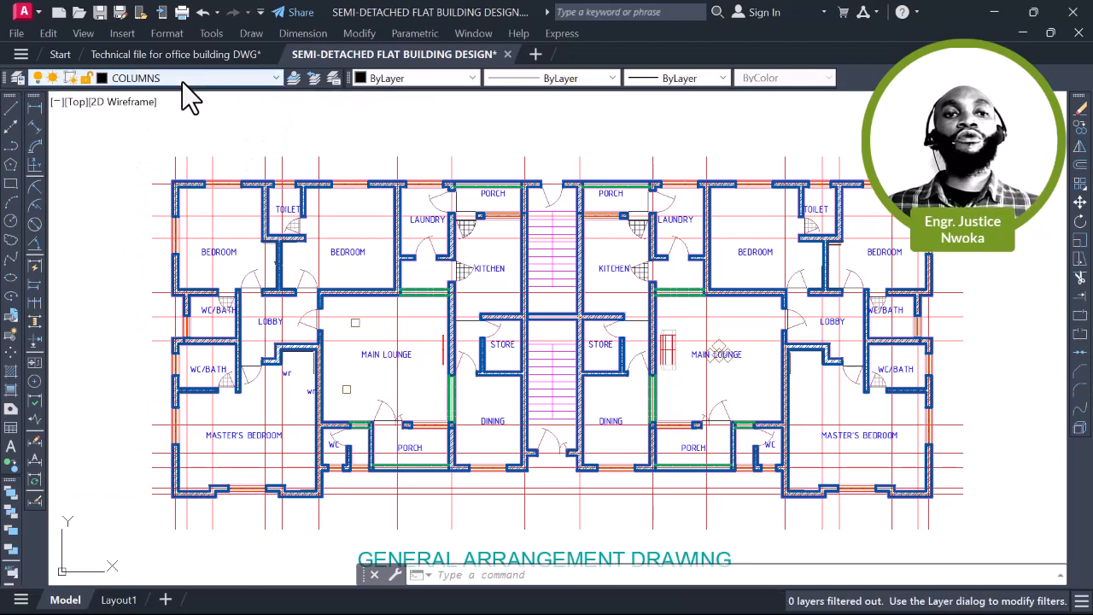
click(182, 82)
scroll(147, 135, up, 1)
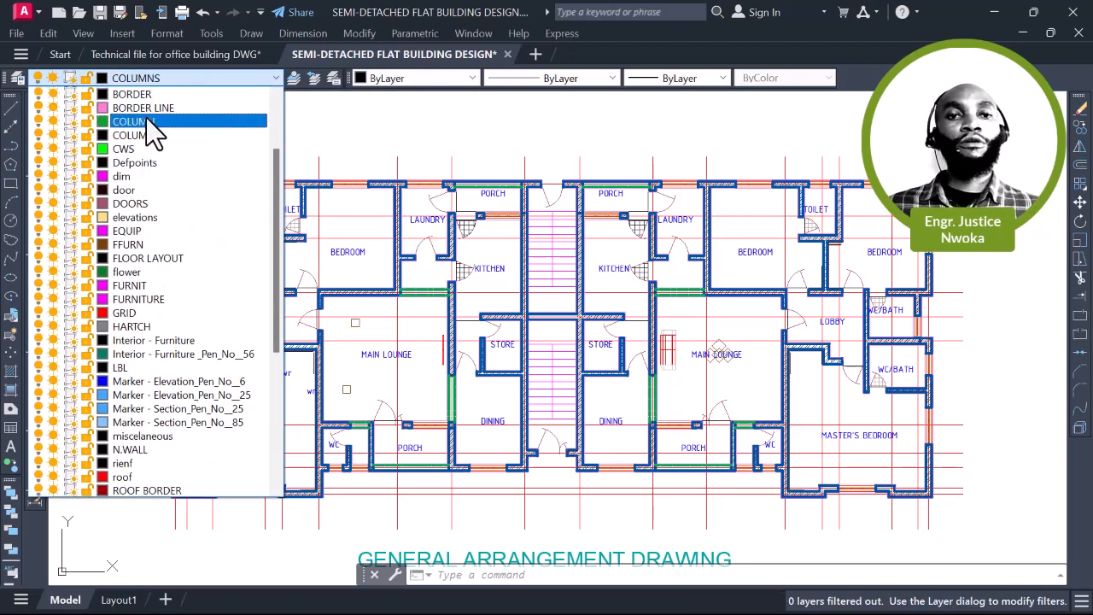
click(140, 124)
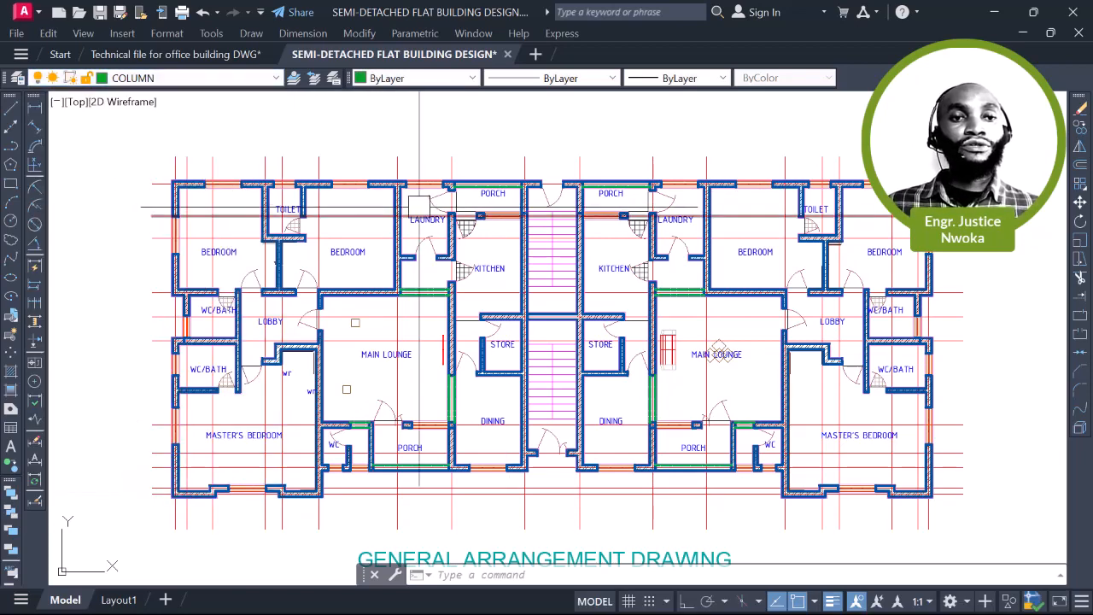
middle_drag(363, 173, 361, 181)
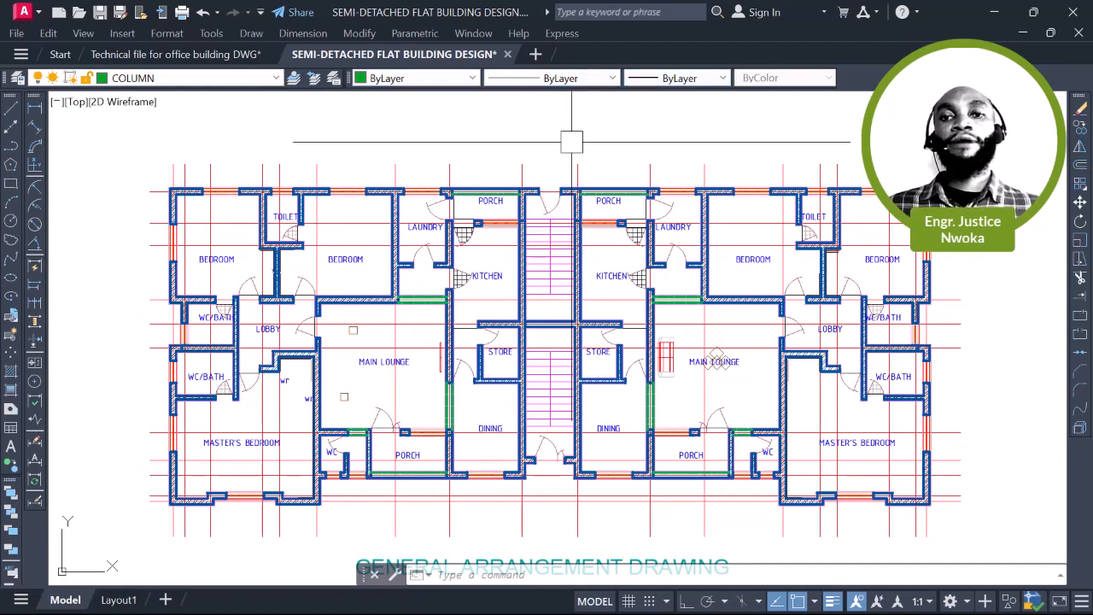
Measure the thickness of the outer bedroom wall at the plan's upper-left corner with a linear dimension, without placing it
middle_drag(316, 229, 411, 237)
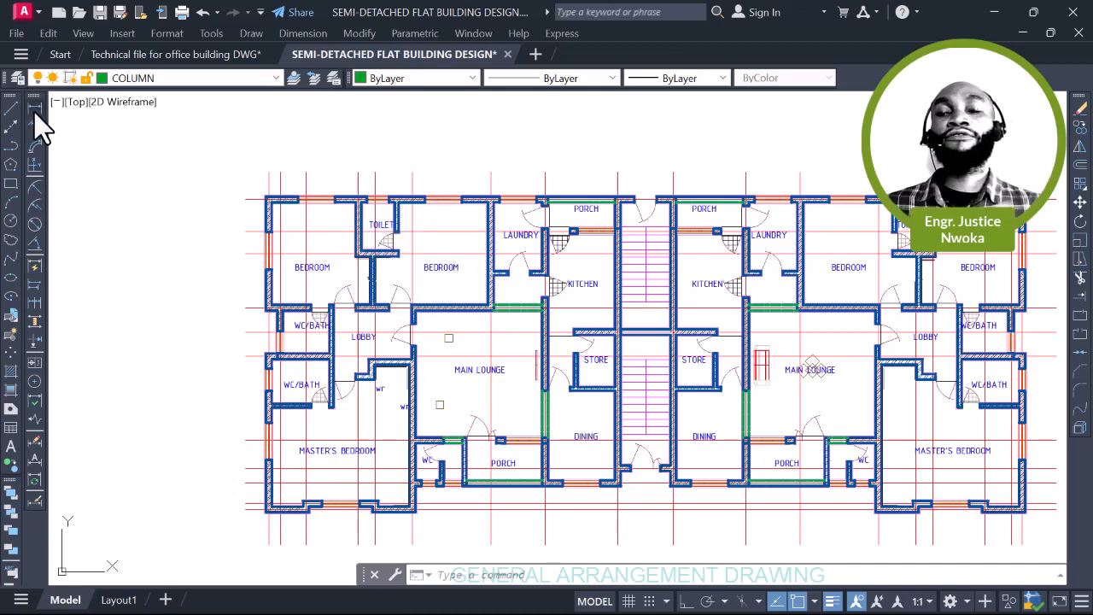
scroll(273, 224, up, 12)
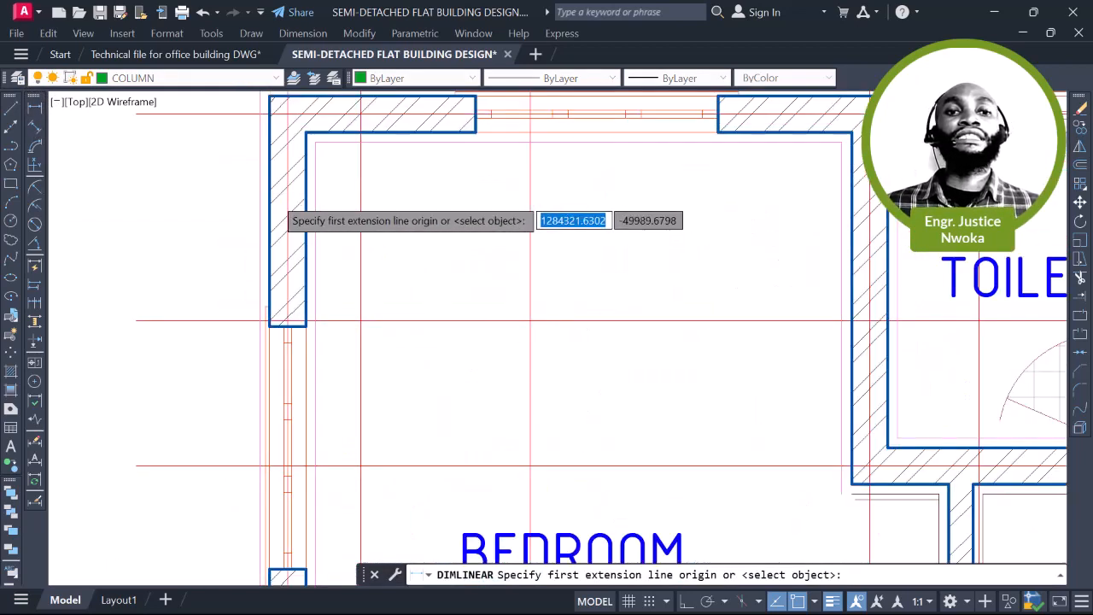
click(259, 230)
scroll(376, 231, up, 2)
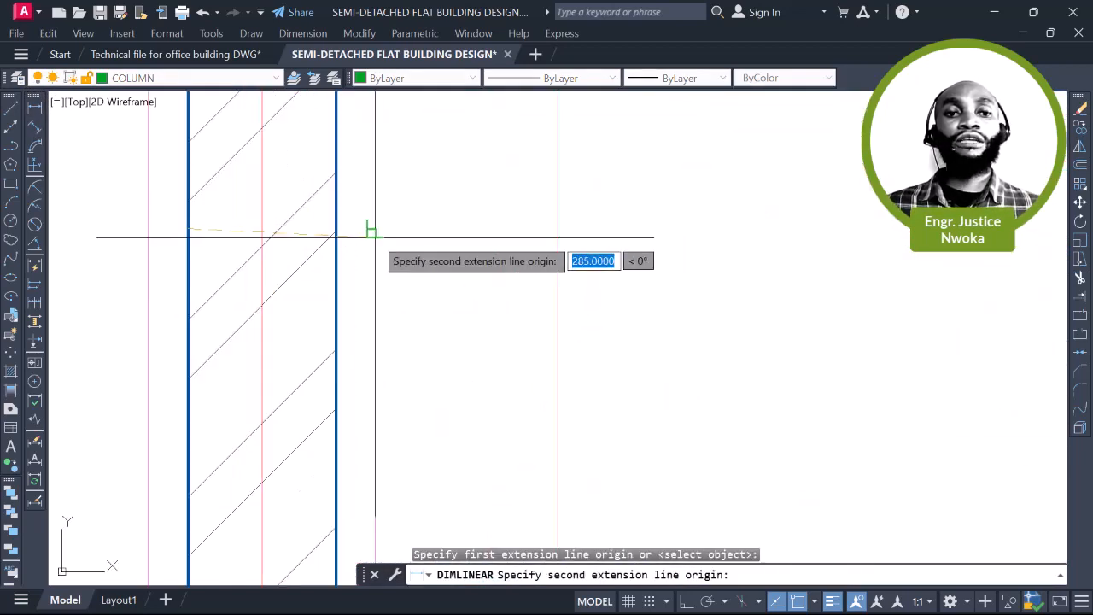
click(336, 230)
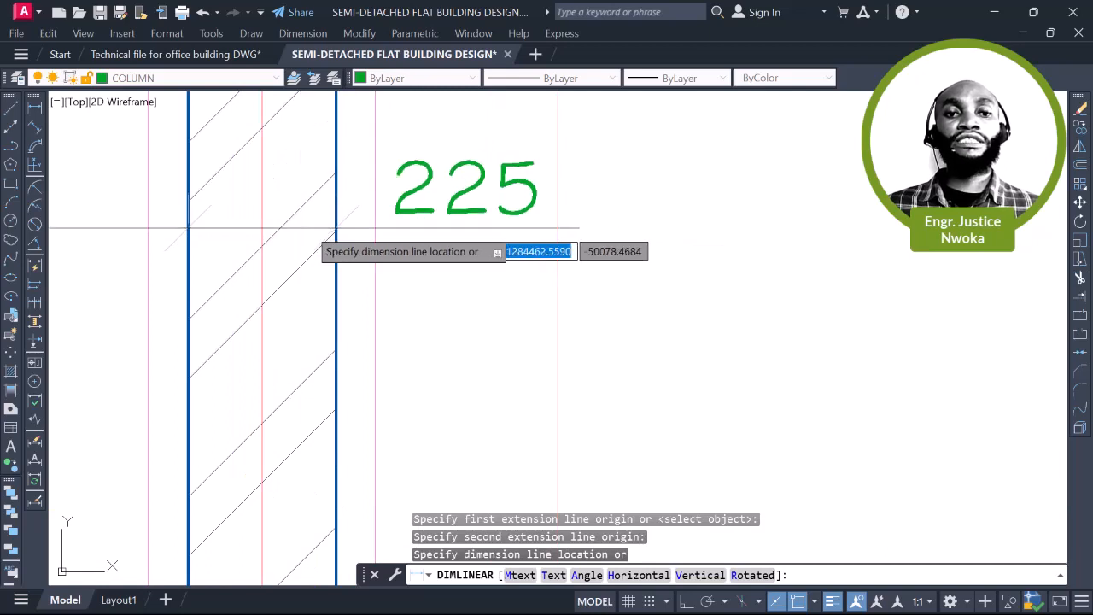
scroll(375, 239, down, 3)
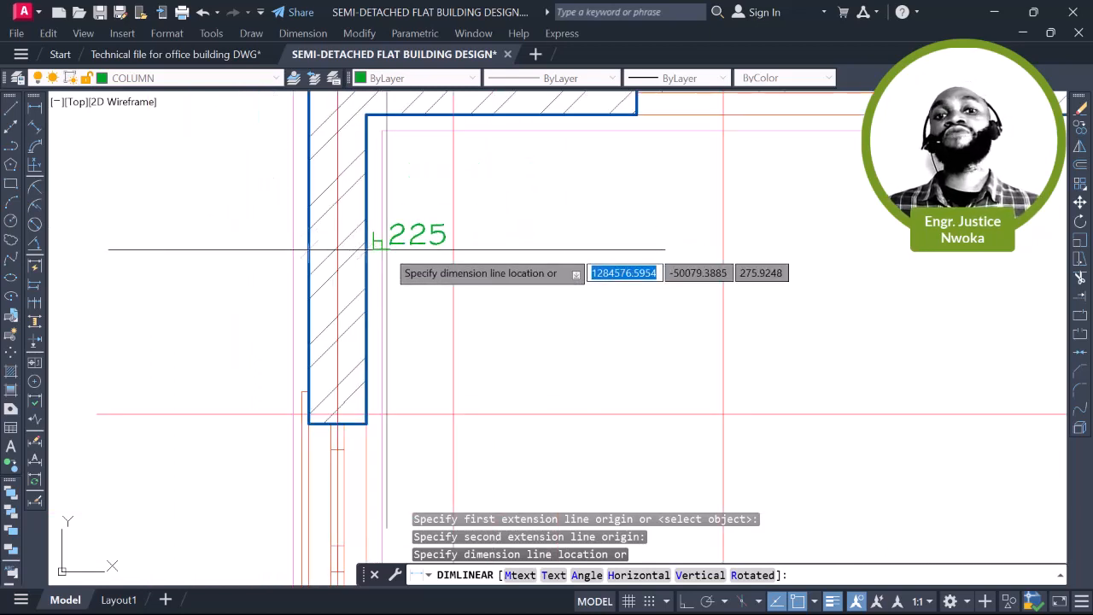
key(Escape)
Draw a 225 by 225 column rectangle in the wall intersection at the plan's upper-left outer corner
middle_drag(423, 237, 470, 339)
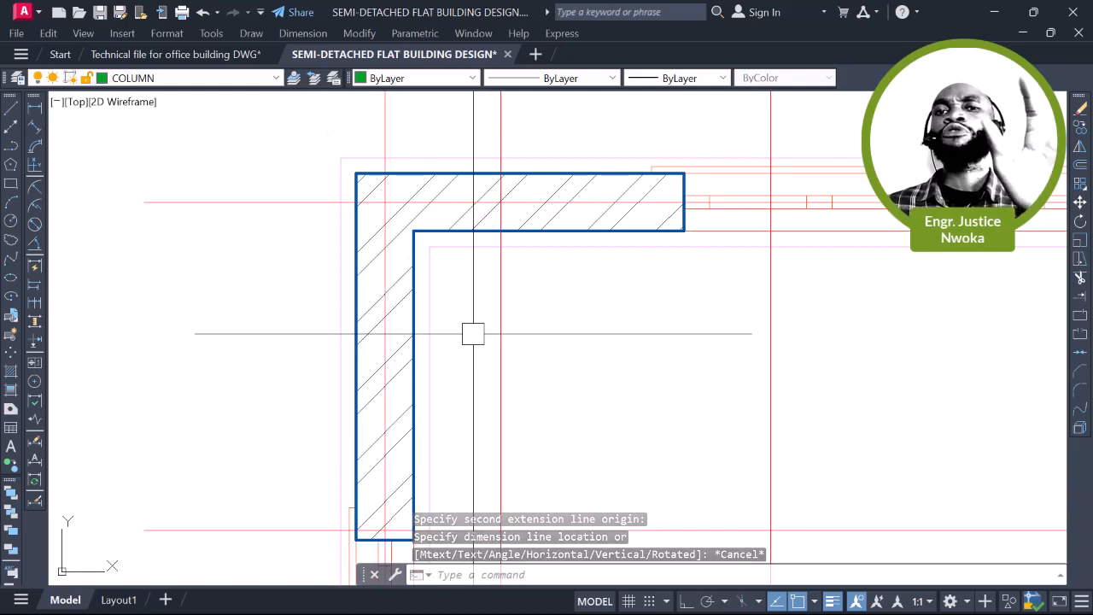
click(10, 184)
scroll(356, 174, up, 4)
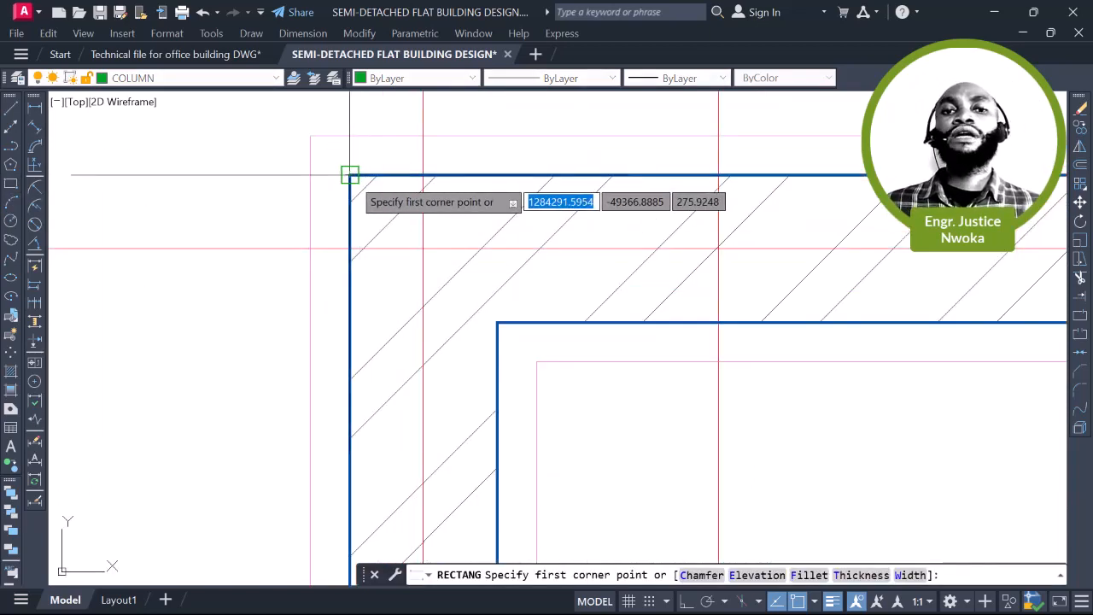
click(349, 175)
scroll(495, 322, up, 2)
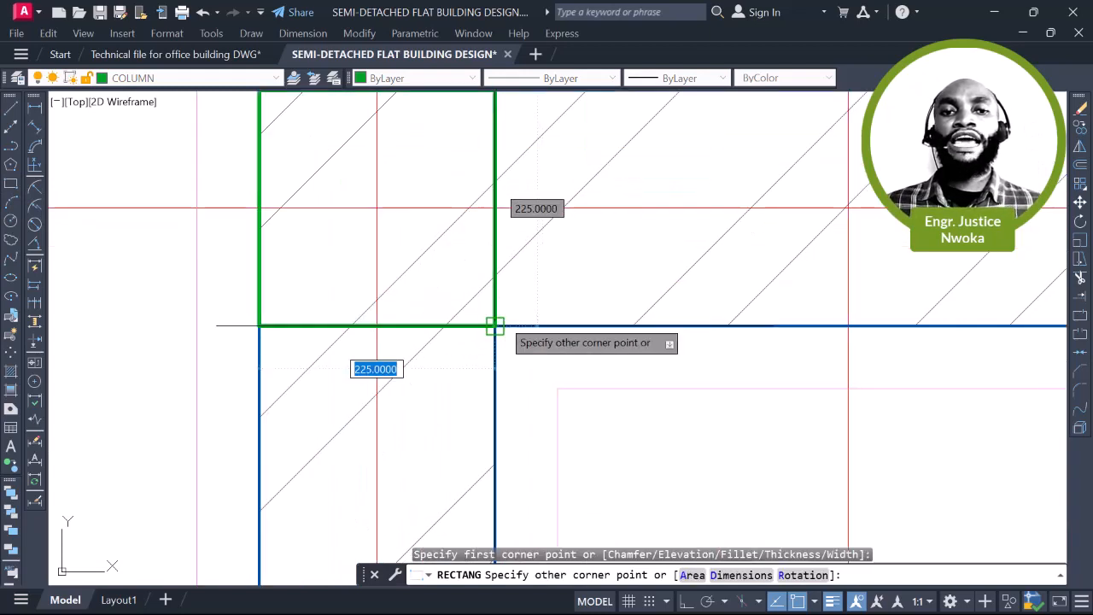
click(495, 325)
scroll(449, 287, down, 4)
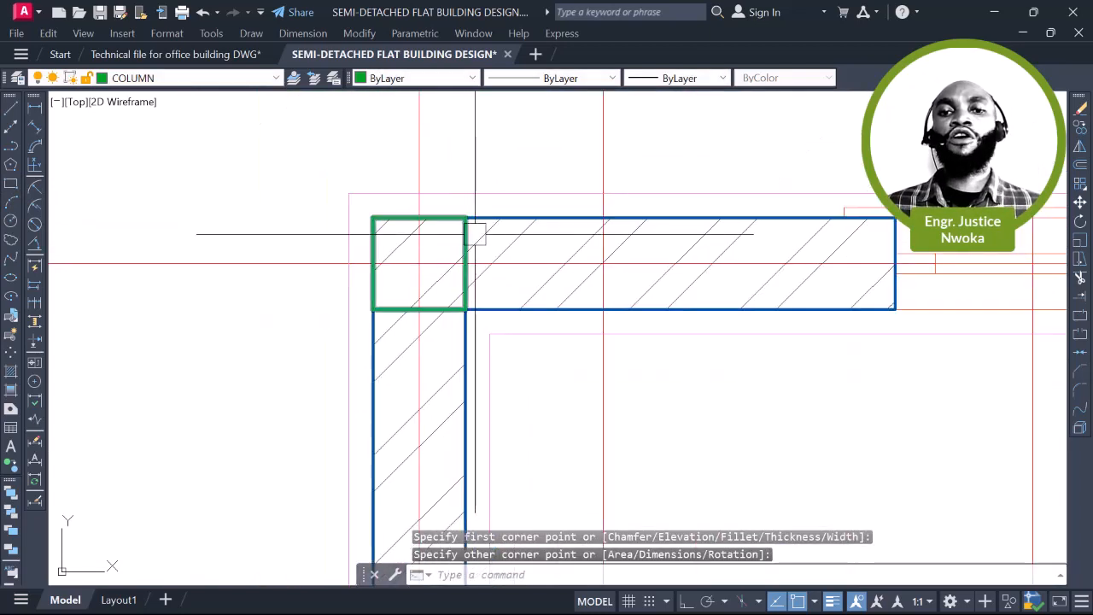
Copy the column square once into the empty space outside the building's corner and finish copying
scroll(470, 231, up, 2)
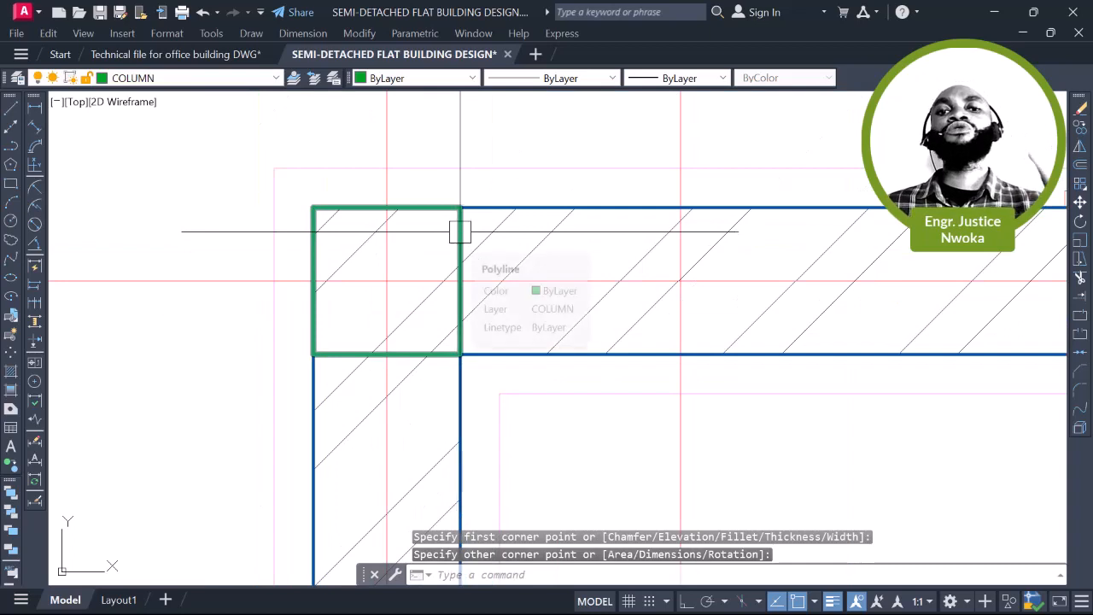
click(458, 229)
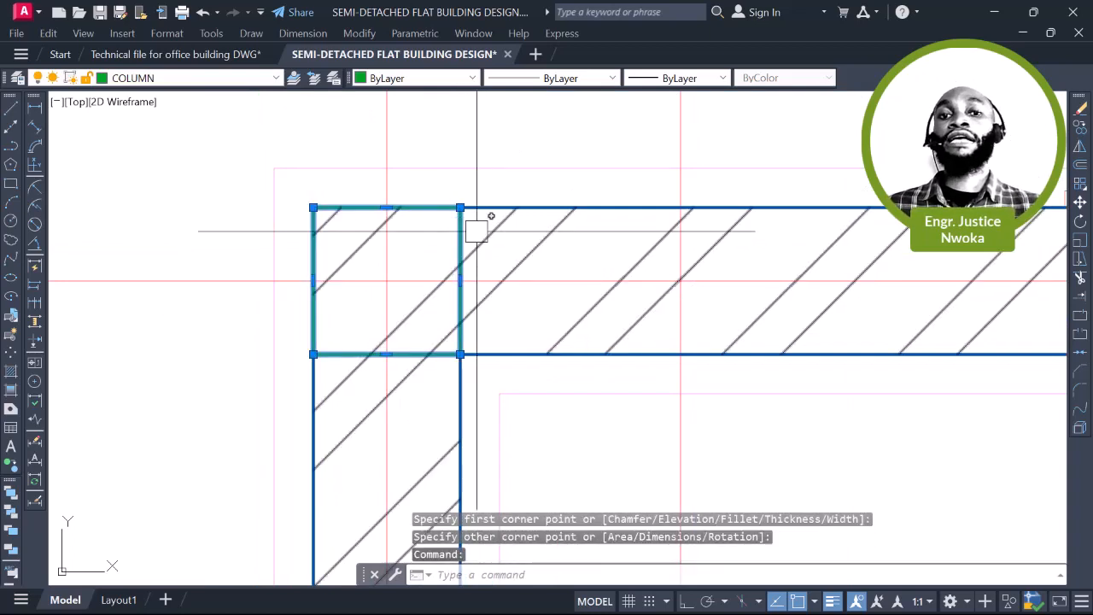
text(CO)
key(Return)
click(460, 256)
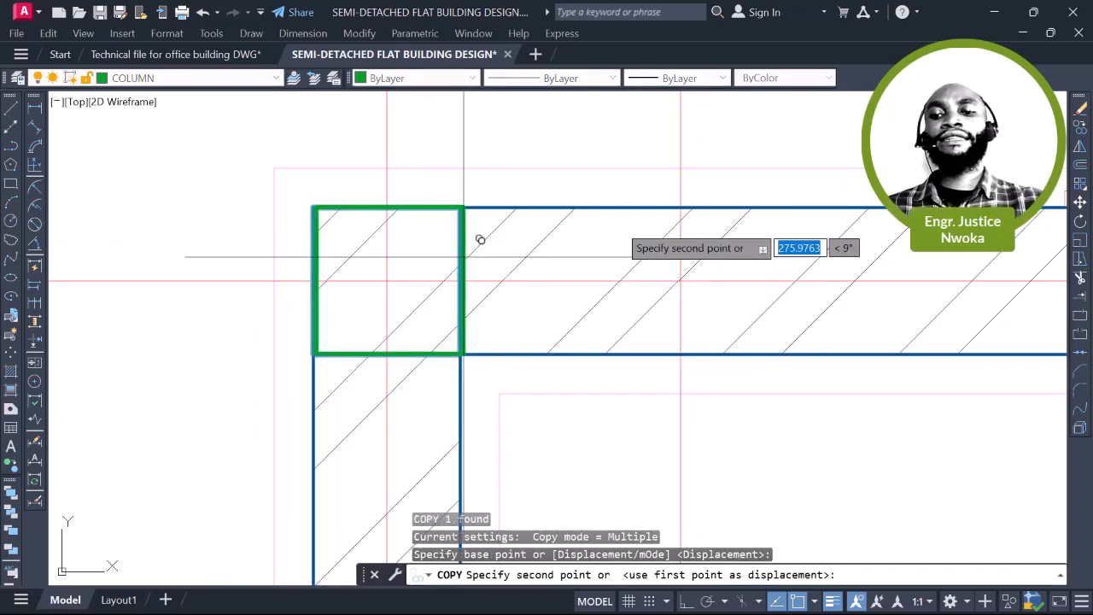
scroll(651, 208, down, 5)
click(374, 319)
key(Escape)
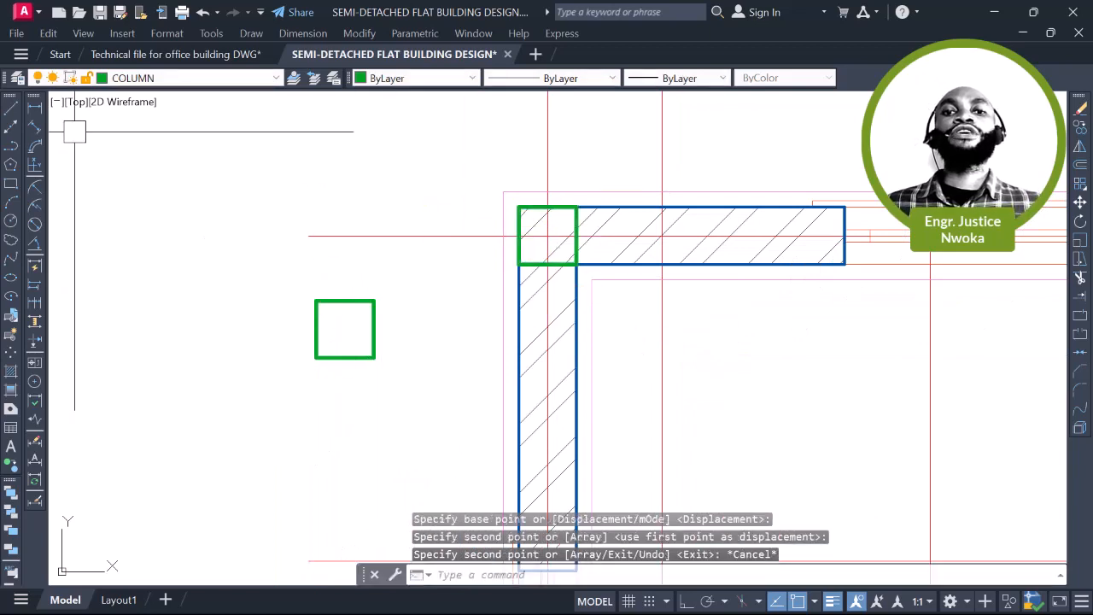
Add linear dimensions to the width and height of the copied column square outside the building
click(34, 108)
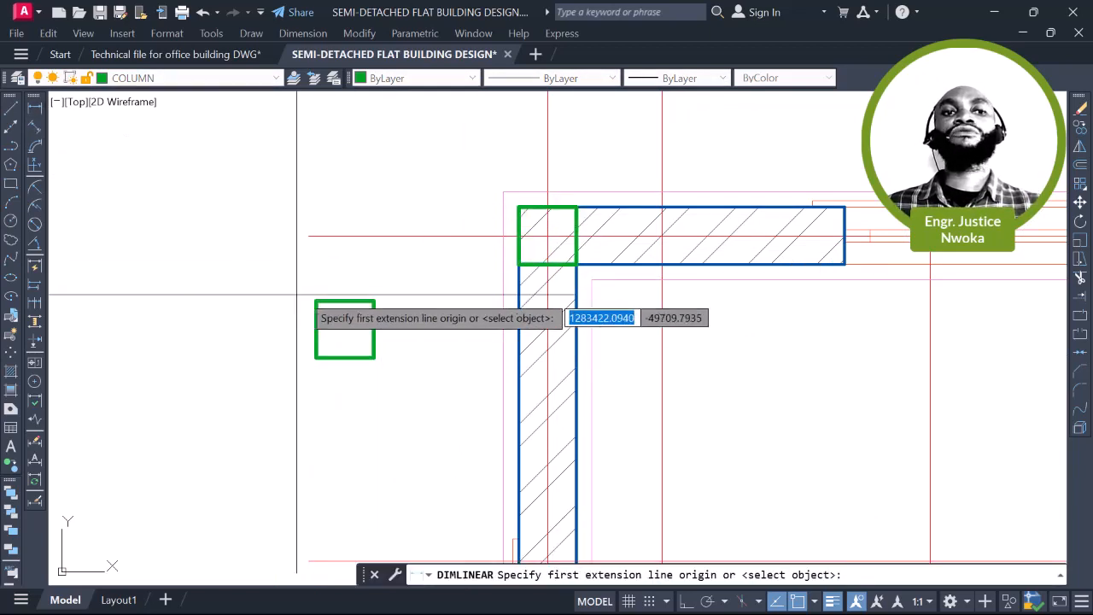
click(310, 295)
scroll(372, 289, up, 2)
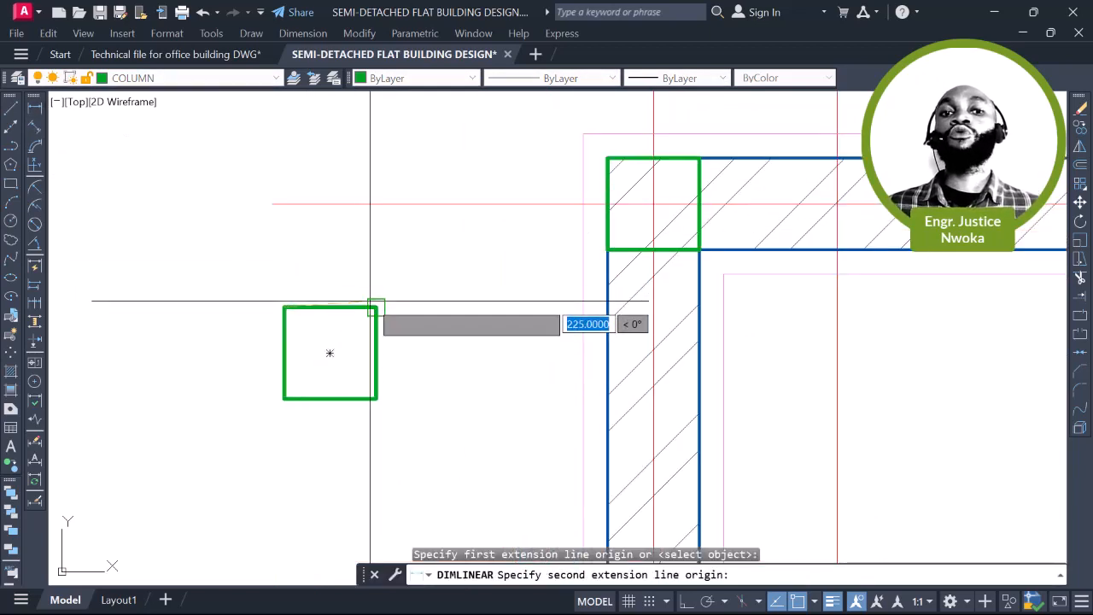
click(376, 306)
click(368, 260)
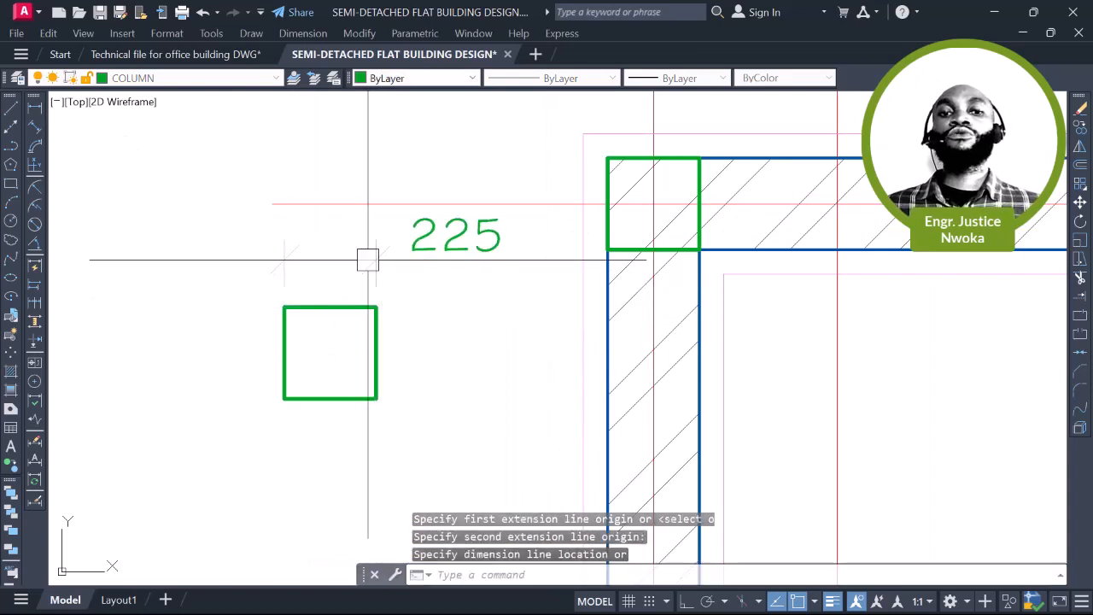
key(space)
click(376, 306)
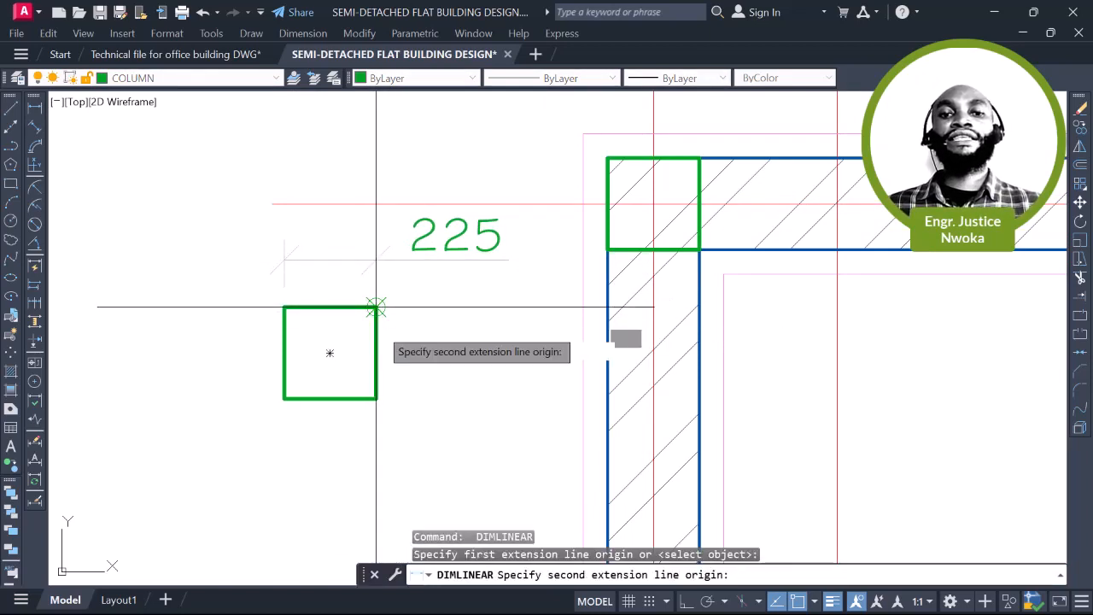
click(376, 399)
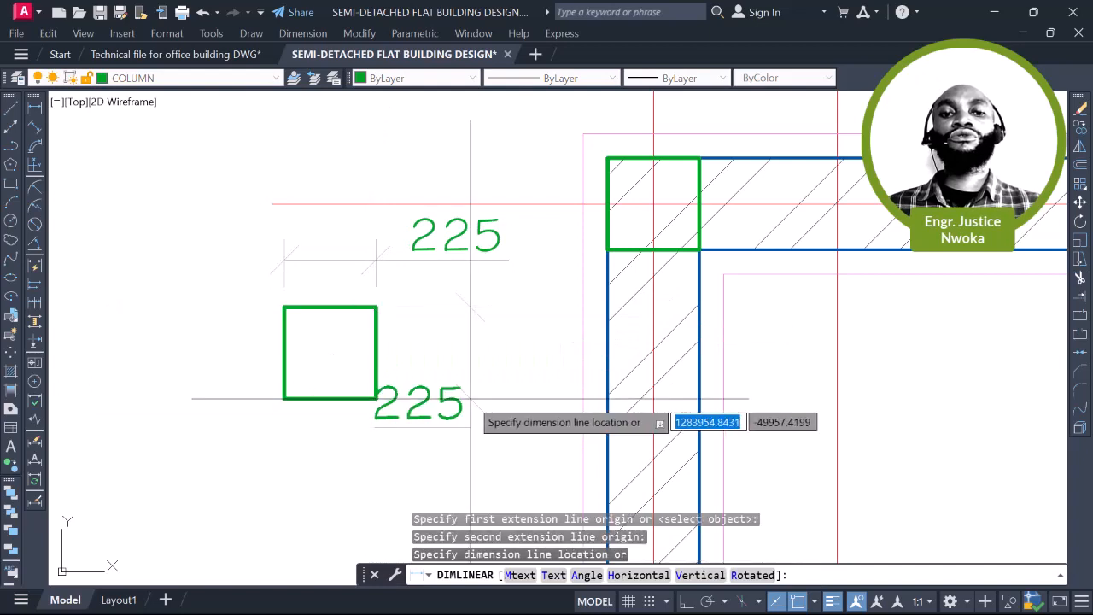
Erase the copied column square outside the building together with its two dimensions
click(487, 237)
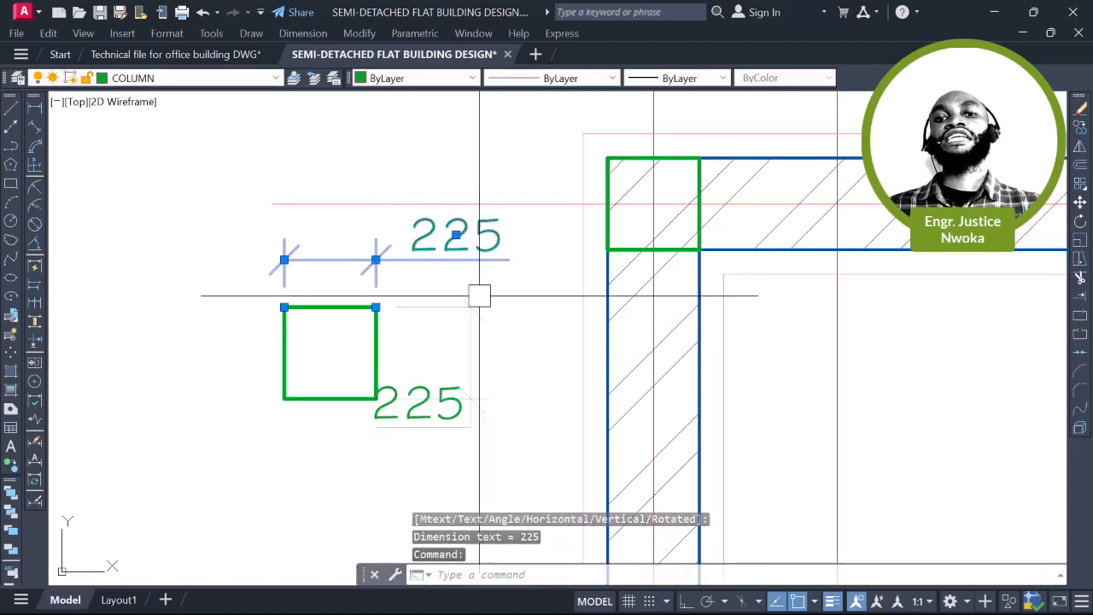
click(479, 300)
click(501, 346)
click(295, 391)
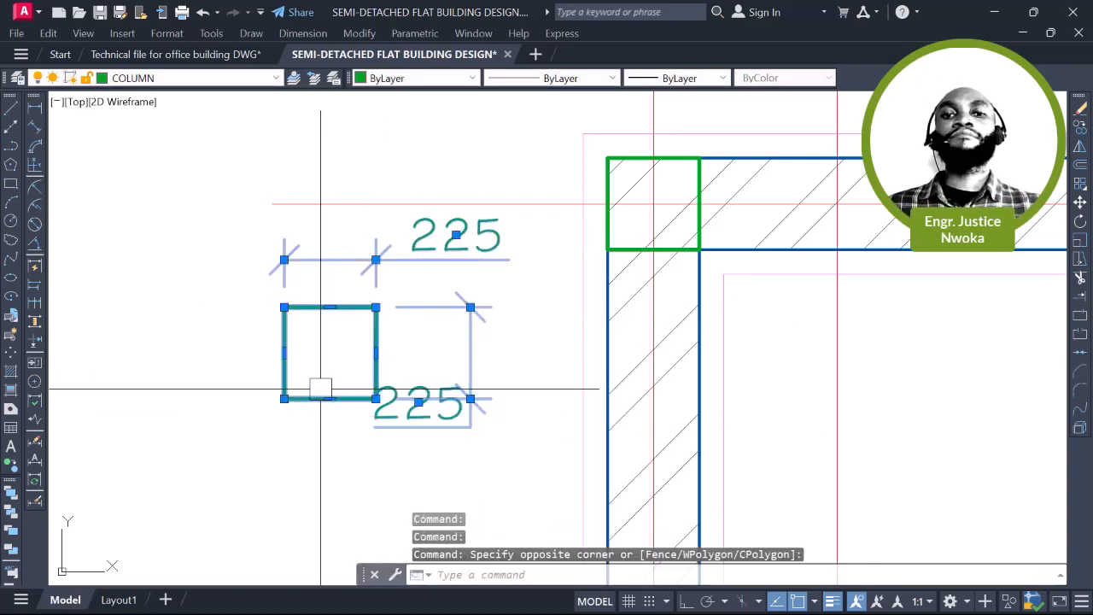
text(E)
key(Return)
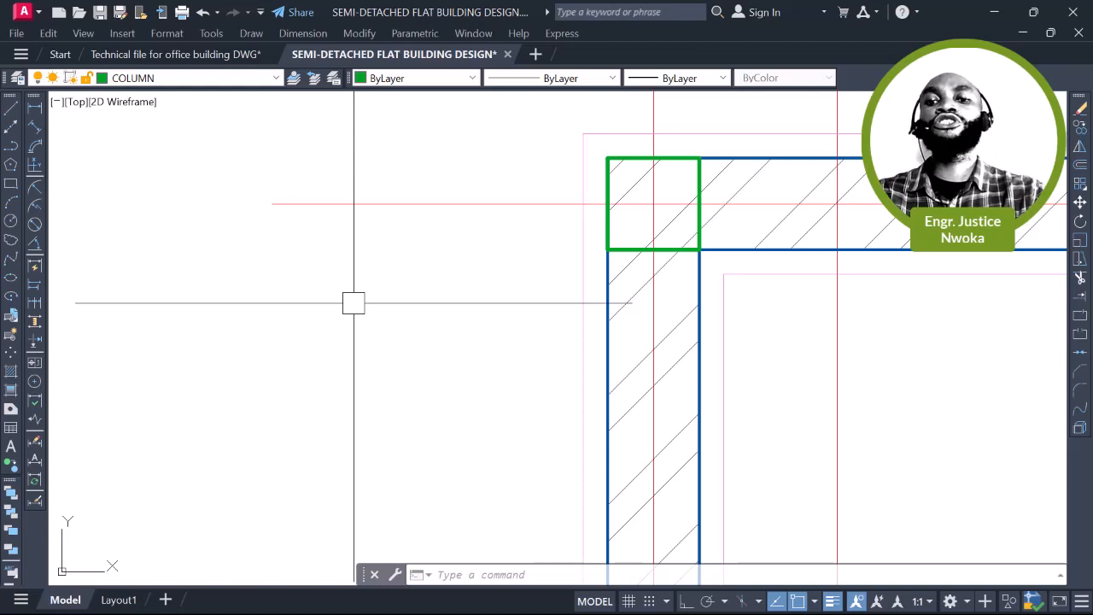
scroll(294, 316, down, 2)
scroll(568, 238, up, 2)
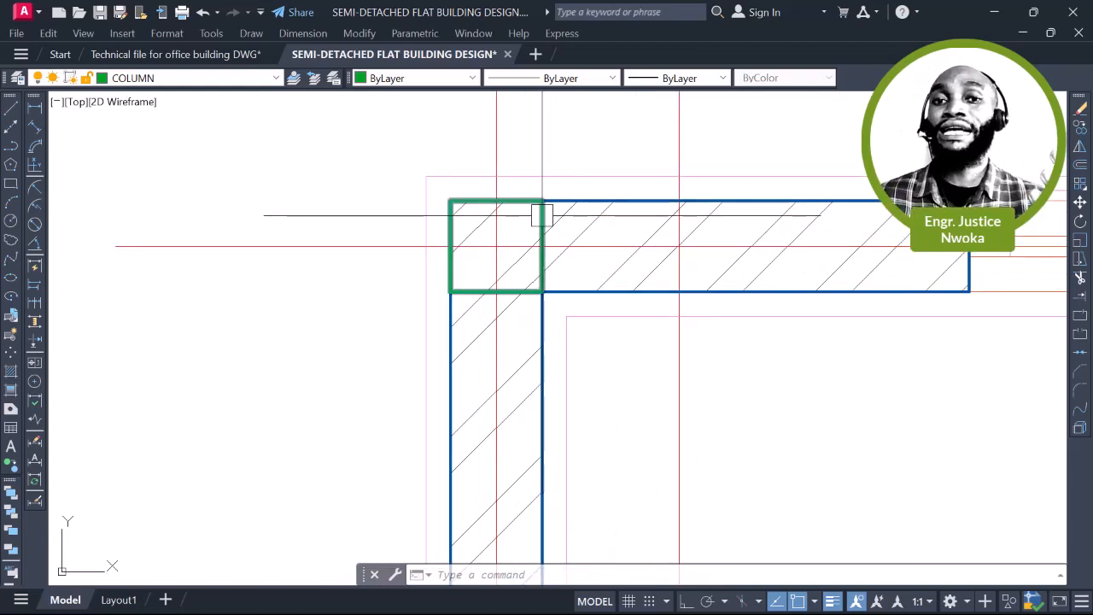
click(541, 216)
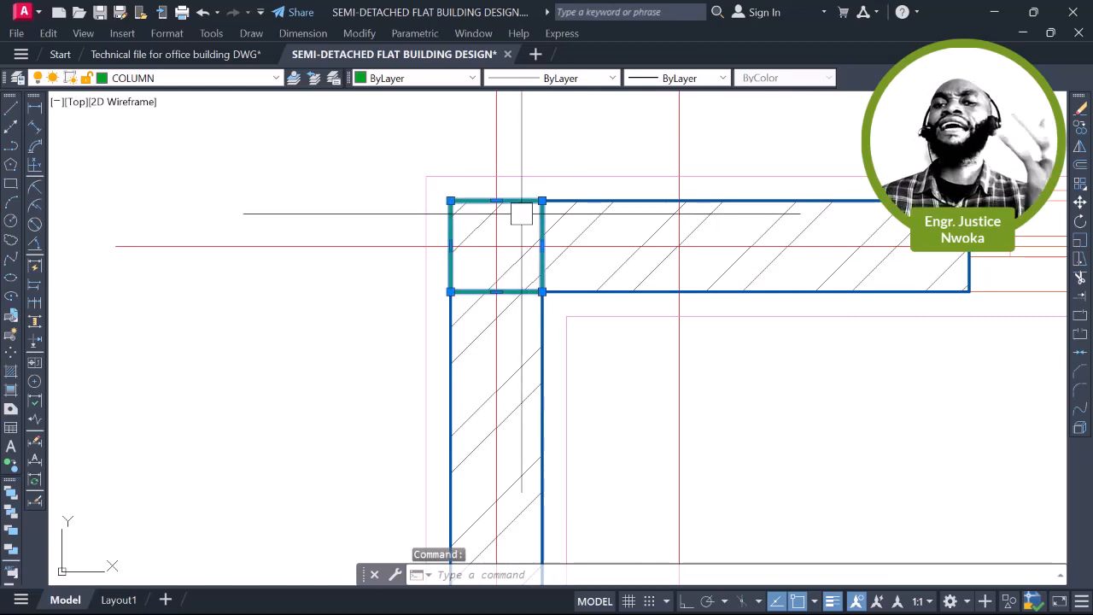
scroll(427, 222, down, 2)
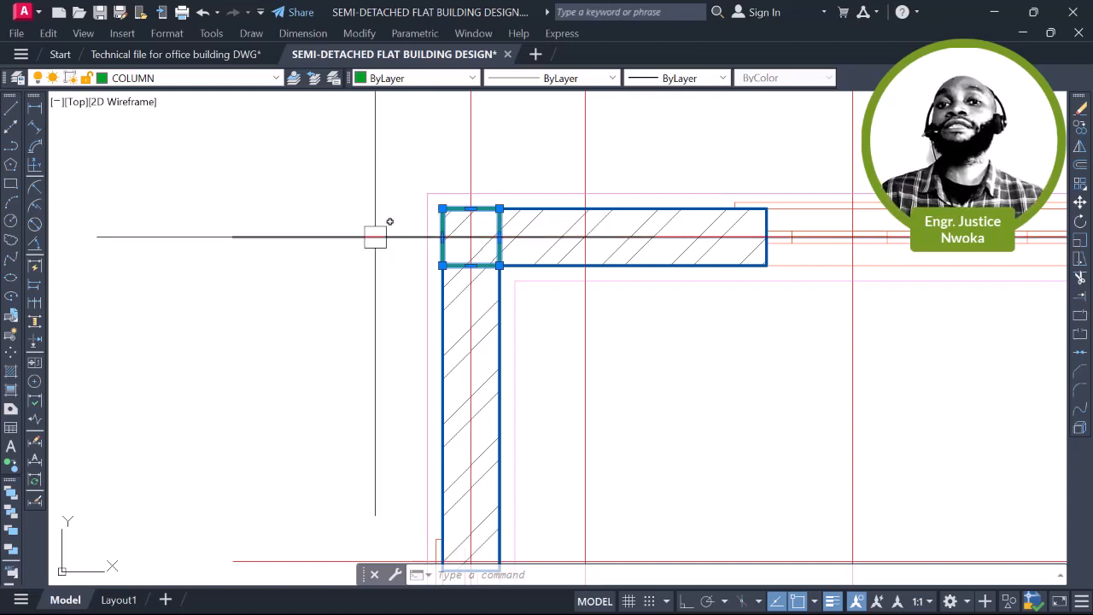
scroll(376, 234, down, 3)
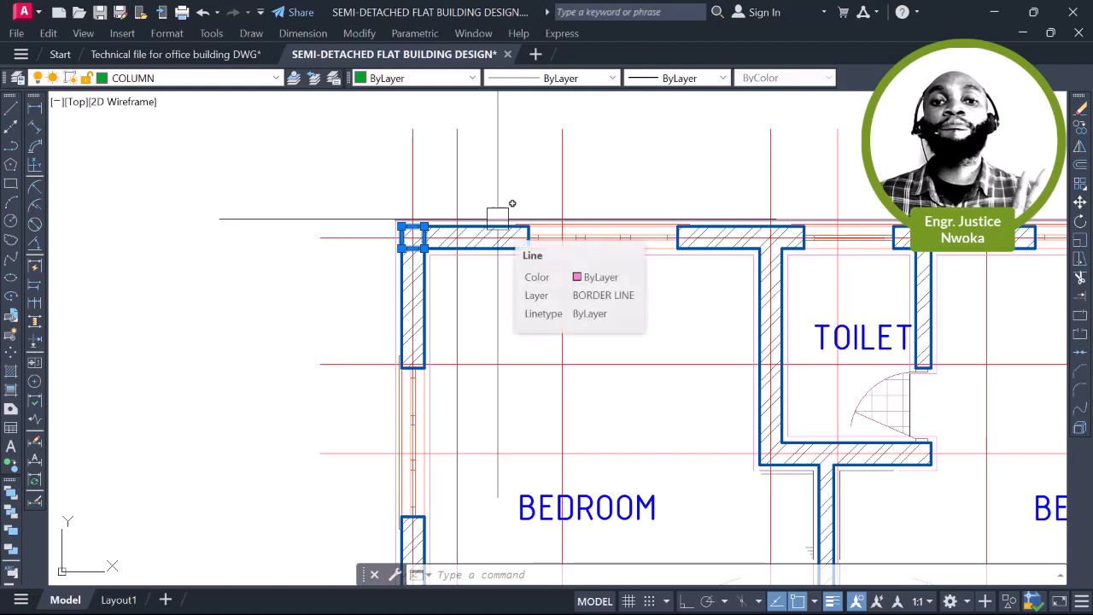
scroll(414, 220, up, 4)
key(Escape)
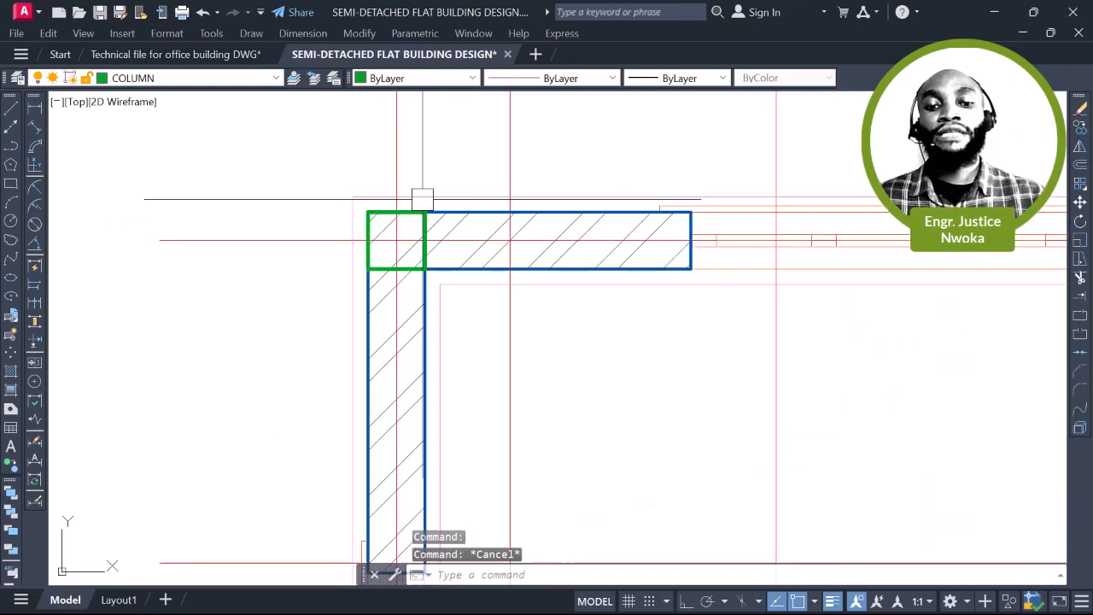
scroll(440, 191, down, 2)
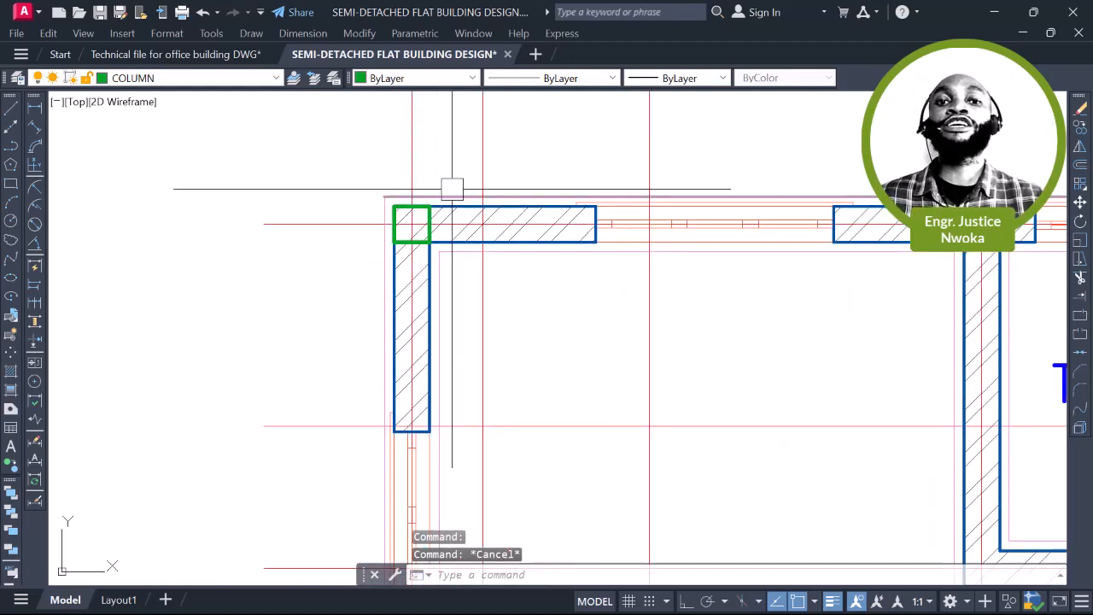
Copy the upper-left corner column from its centre to the junction of the top outer wall and the toilet's left wall
scroll(455, 193, up, 2)
scroll(442, 207, up, 4)
click(380, 238)
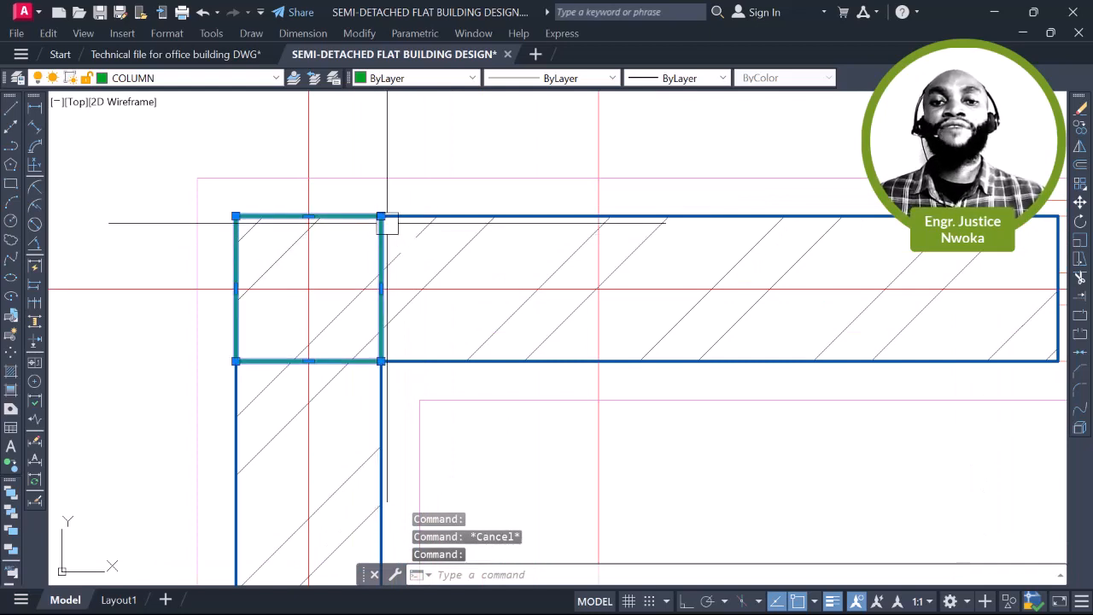
text(co)
key(Return)
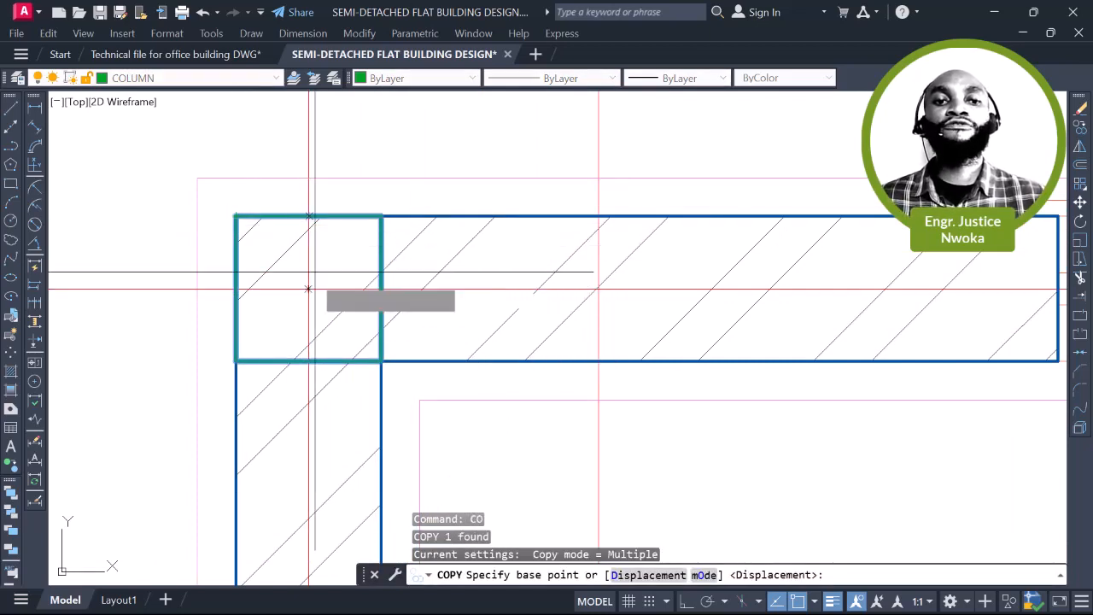
click(308, 290)
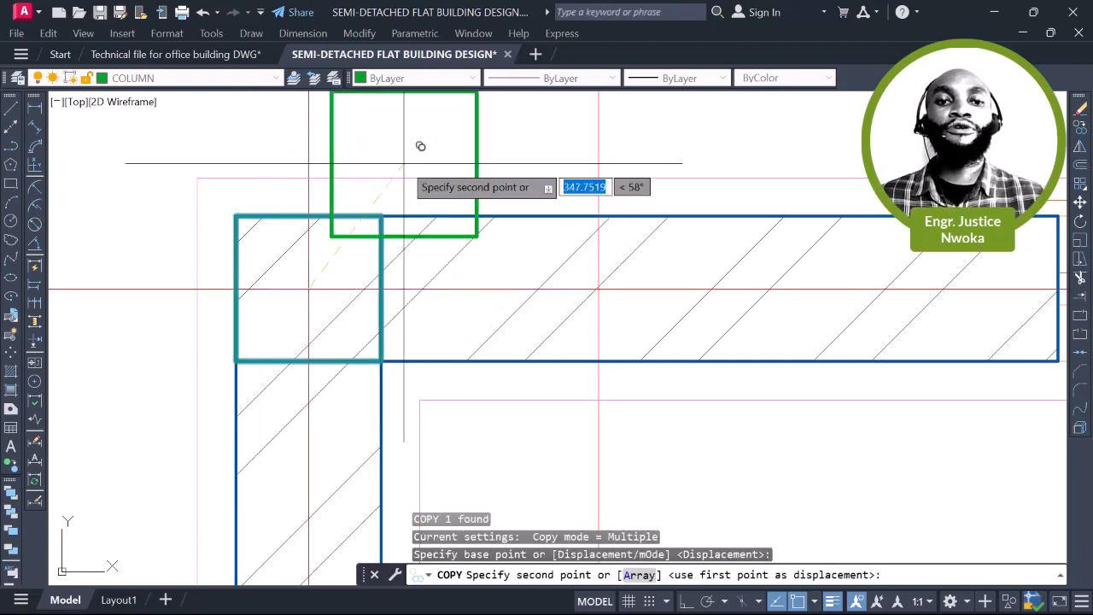
scroll(434, 168, down, 5)
scroll(427, 171, down, 3)
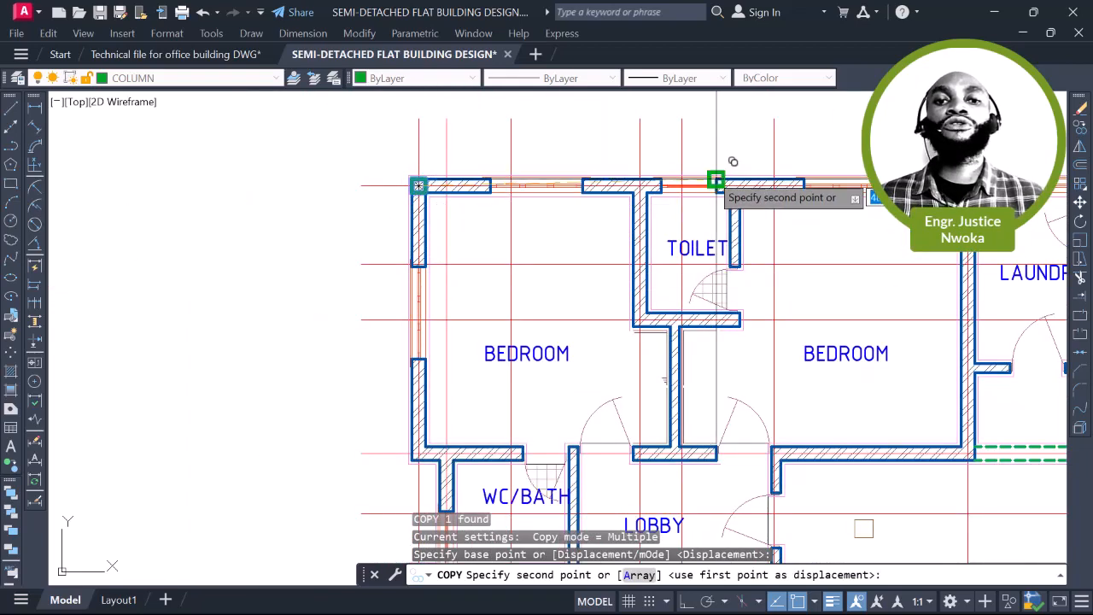
scroll(712, 174, up, 3)
scroll(681, 173, up, 6)
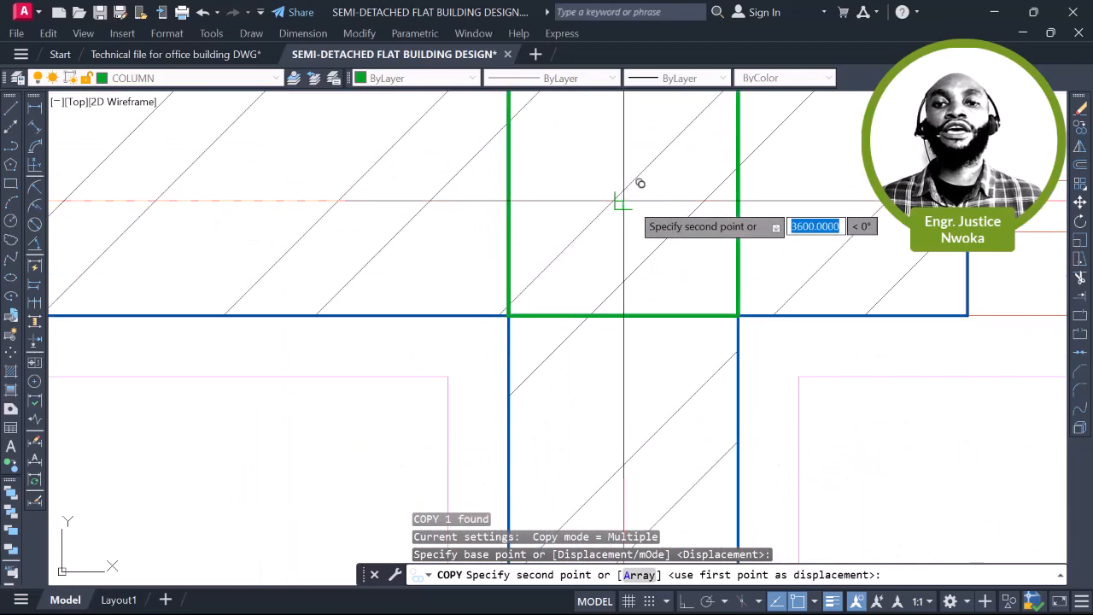
click(623, 202)
scroll(662, 260, down, 8)
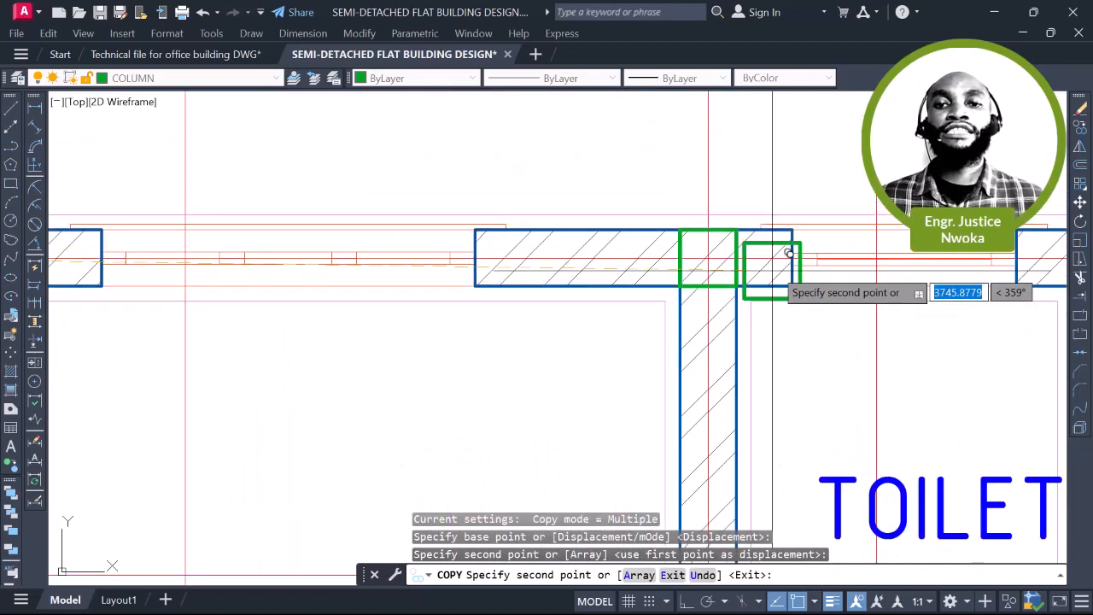
key(Escape)
Select the corner column and the column at the toilet's left wall to examine the pair, and clear the selection
scroll(431, 275, up, 3)
click(342, 207)
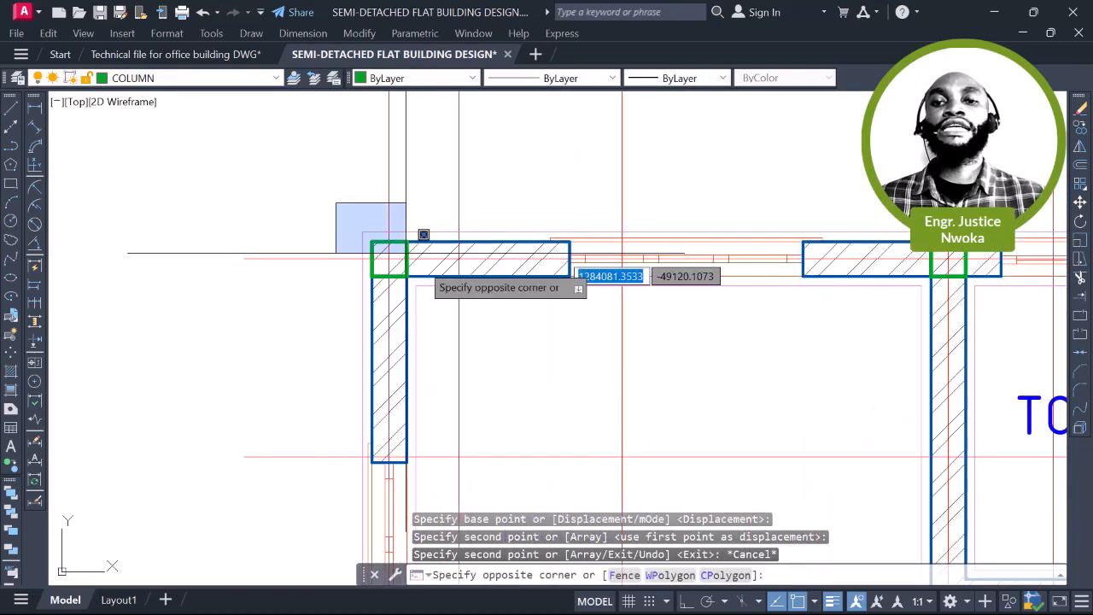
click(472, 296)
middle_drag(781, 230, 653, 226)
click(736, 184)
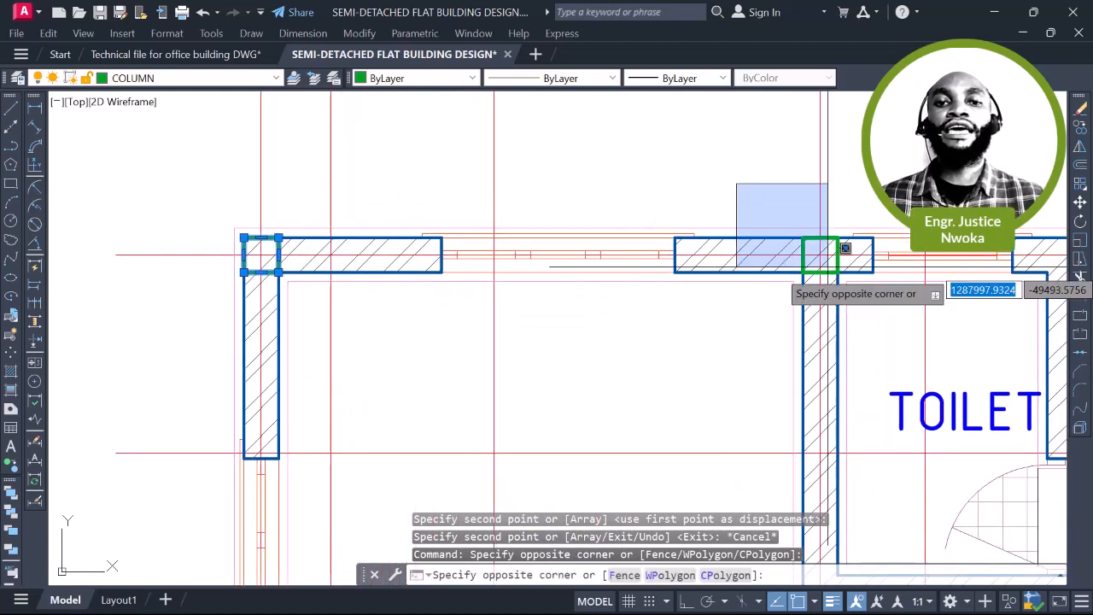
click(844, 292)
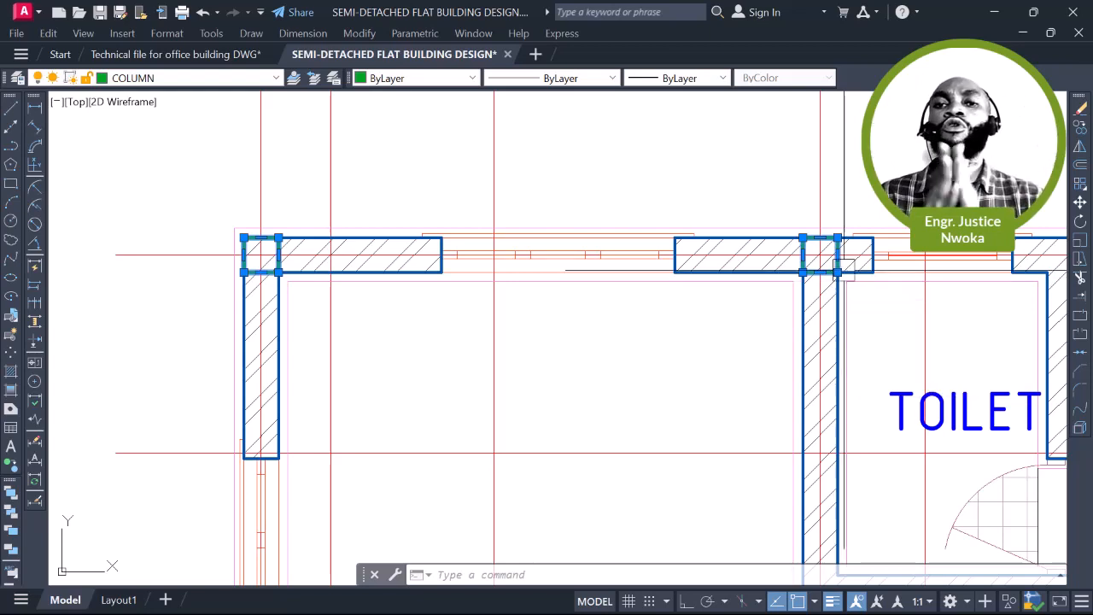
key(Escape)
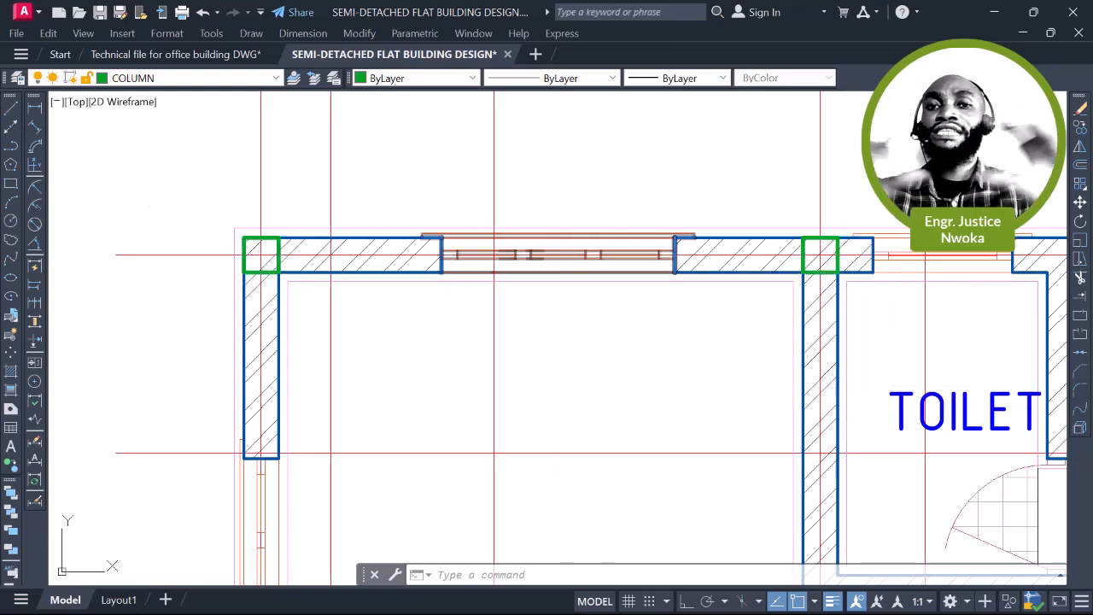
Add a linear dimension above the building between the grid lines of the corner column and the toilet's left-wall column
click(34, 108)
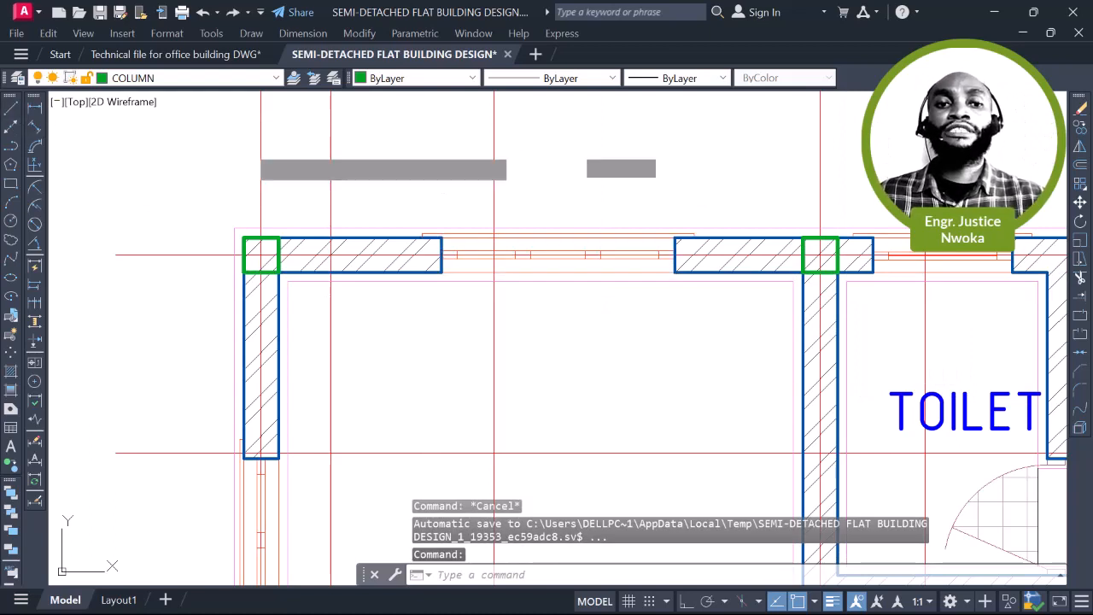
click(261, 155)
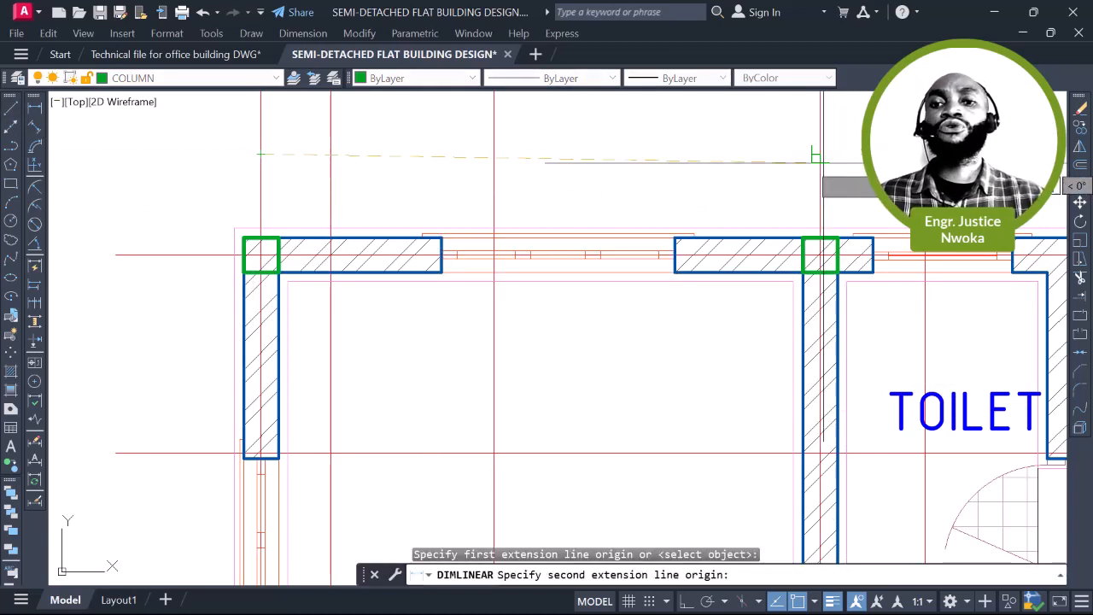
click(821, 167)
click(518, 139)
scroll(517, 139, up, 4)
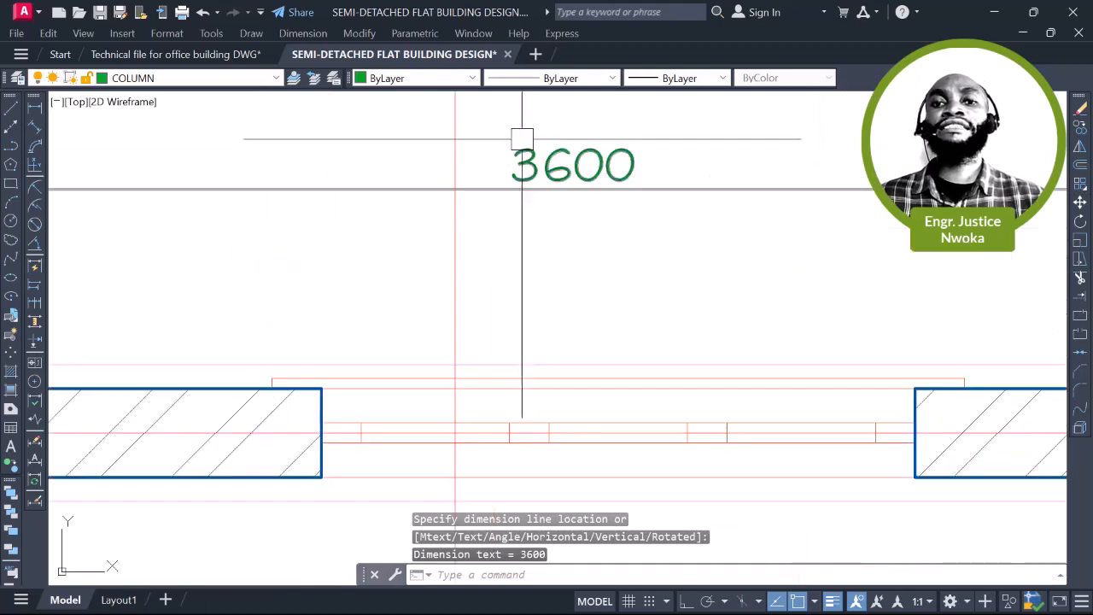
scroll(520, 151, down, 4)
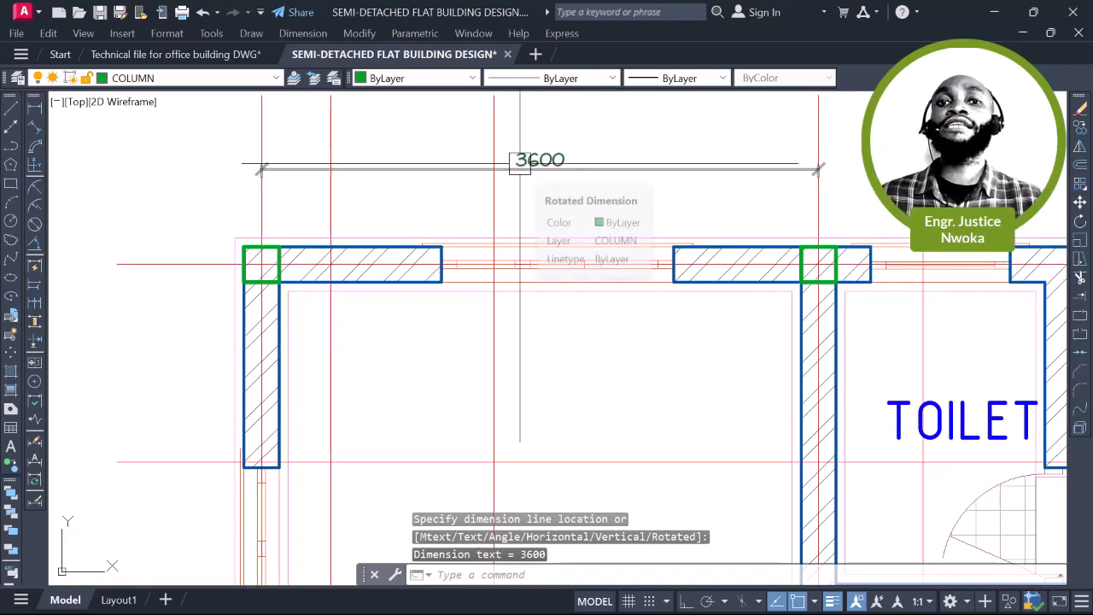
middle_drag(523, 154, 528, 187)
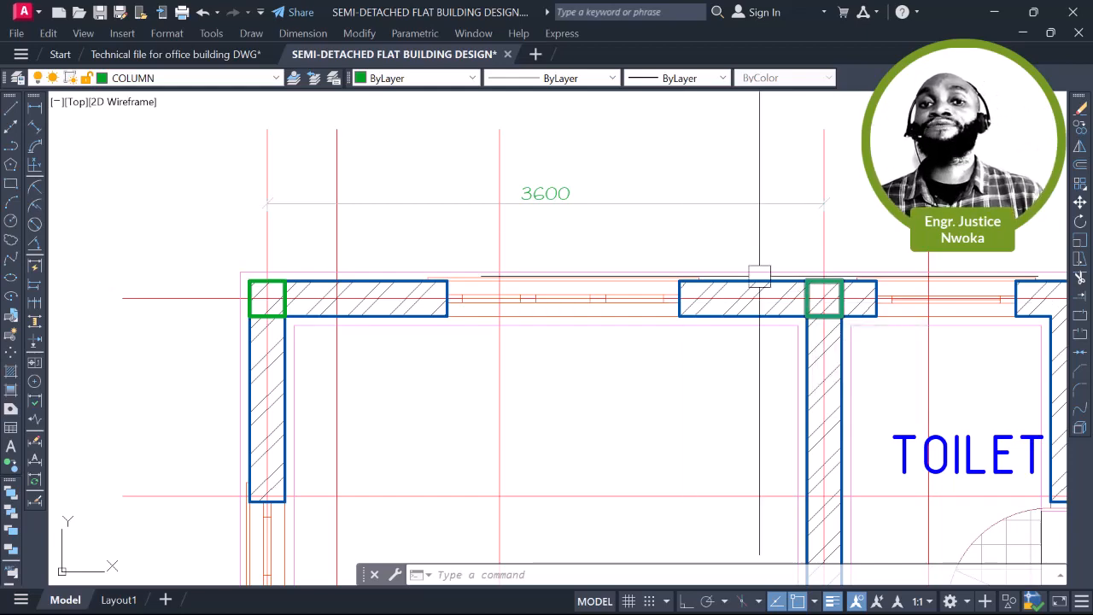
Erase the linear dimension above the building between the two column grid lines
scroll(390, 239, down, 6)
scroll(432, 211, up, 2)
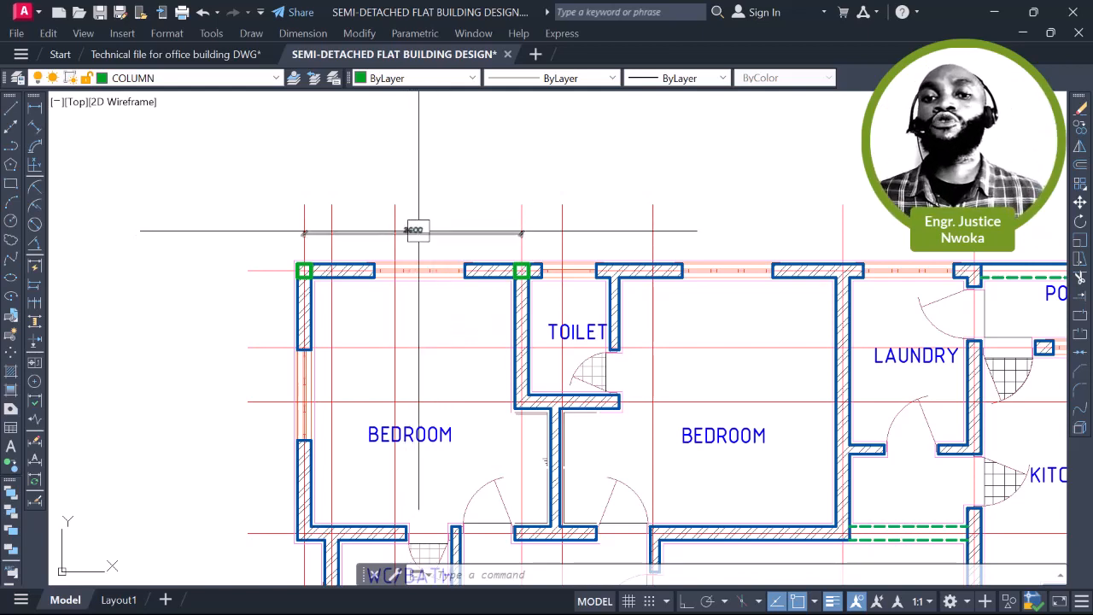
click(461, 235)
text(e)
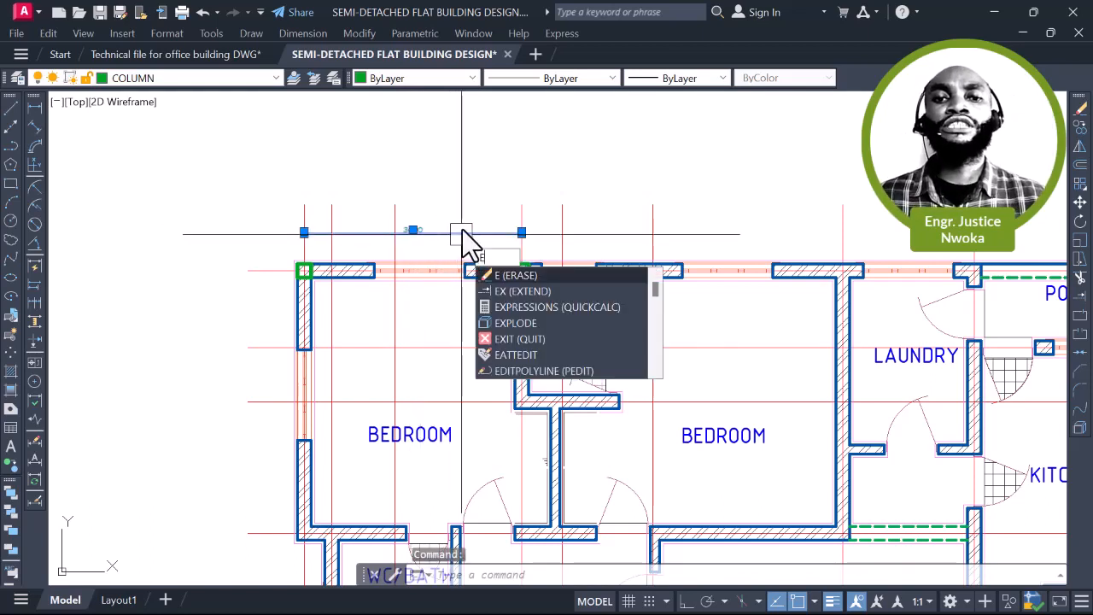
key(Return)
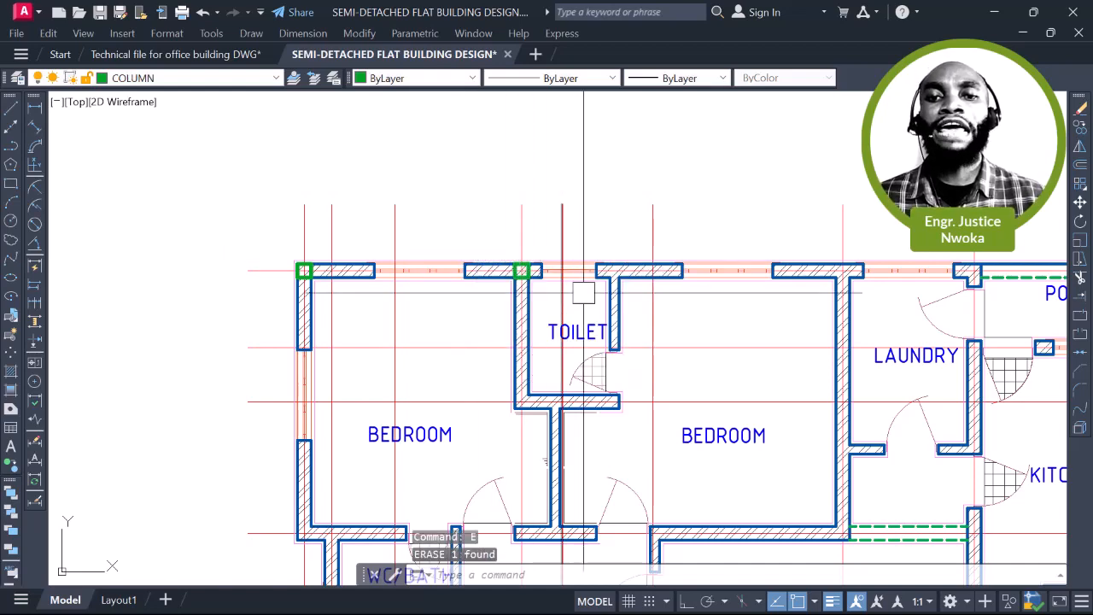
Draw a short horizontal helper line across the thickness of the toilet's right wall, just below the top outer wall
scroll(581, 277, up, 7)
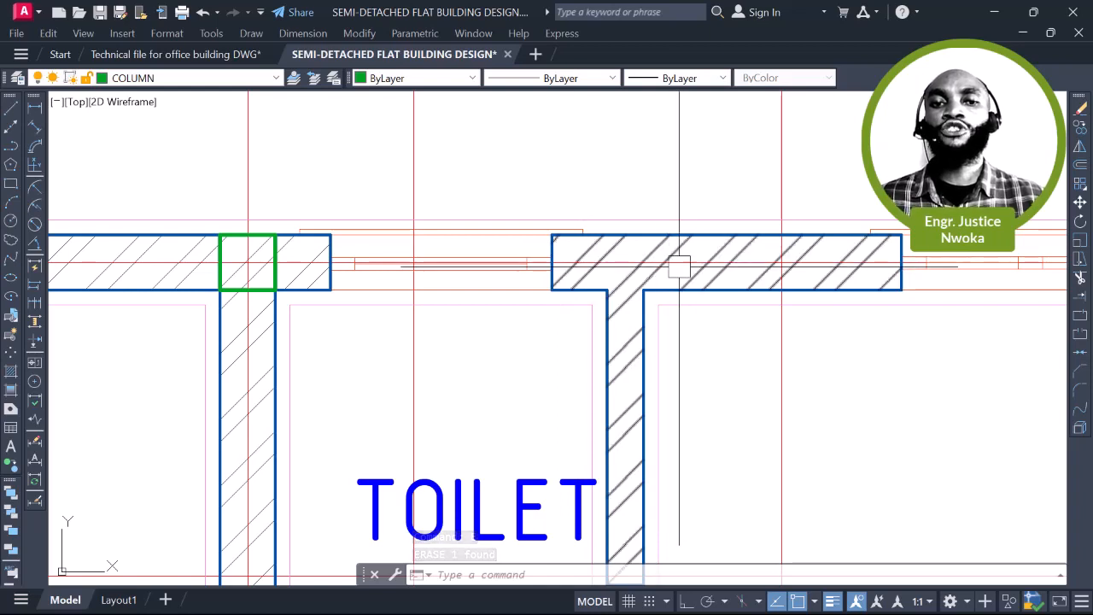
key(Return)
scroll(633, 279, up, 4)
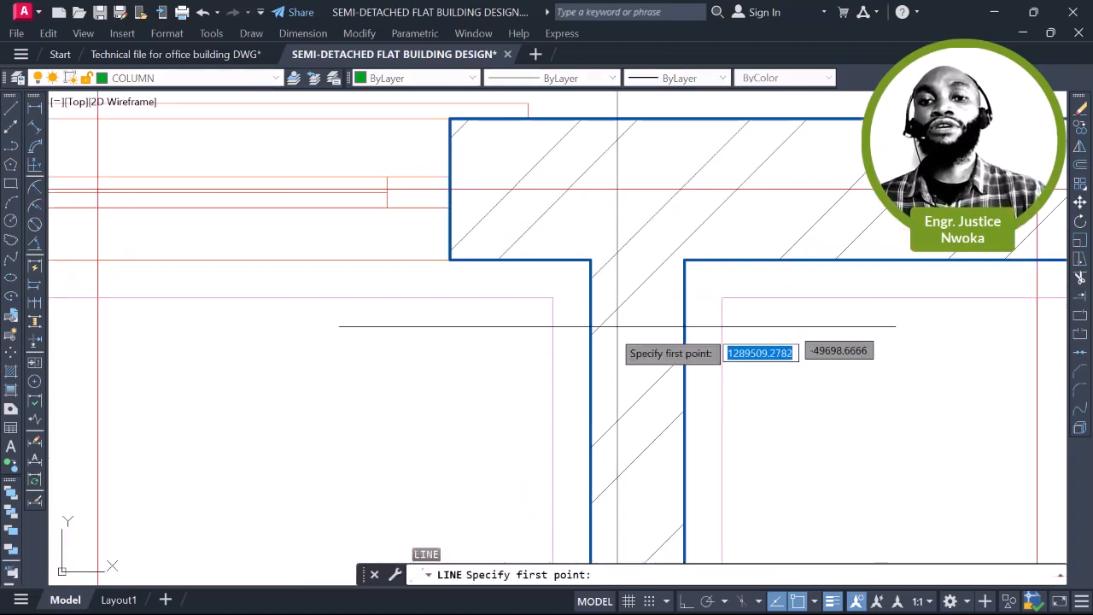
click(589, 345)
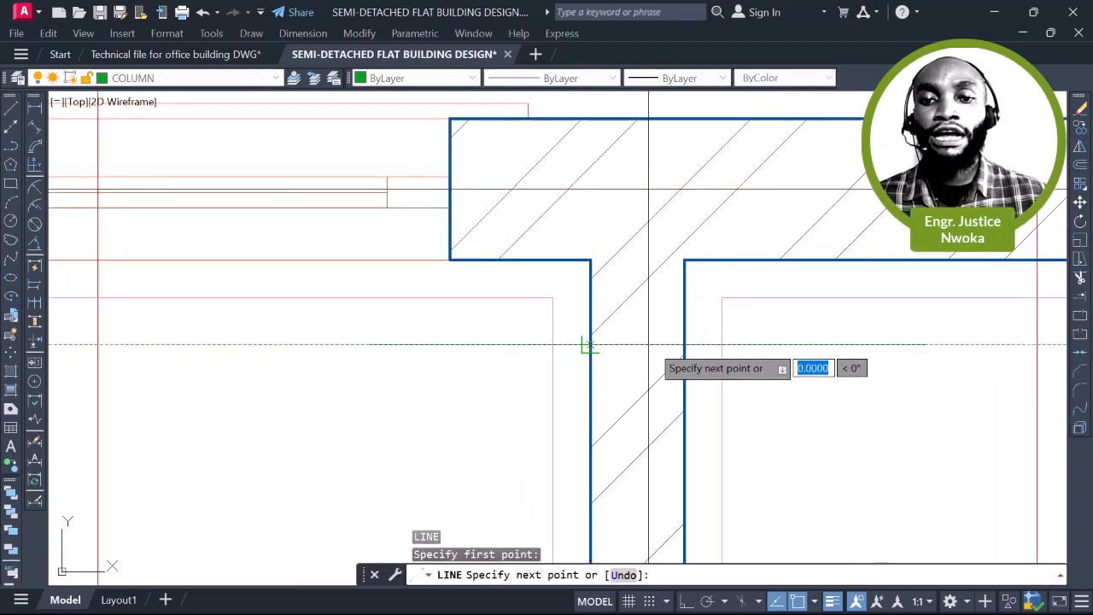
click(680, 344)
key(Escape)
scroll(627, 370, down, 4)
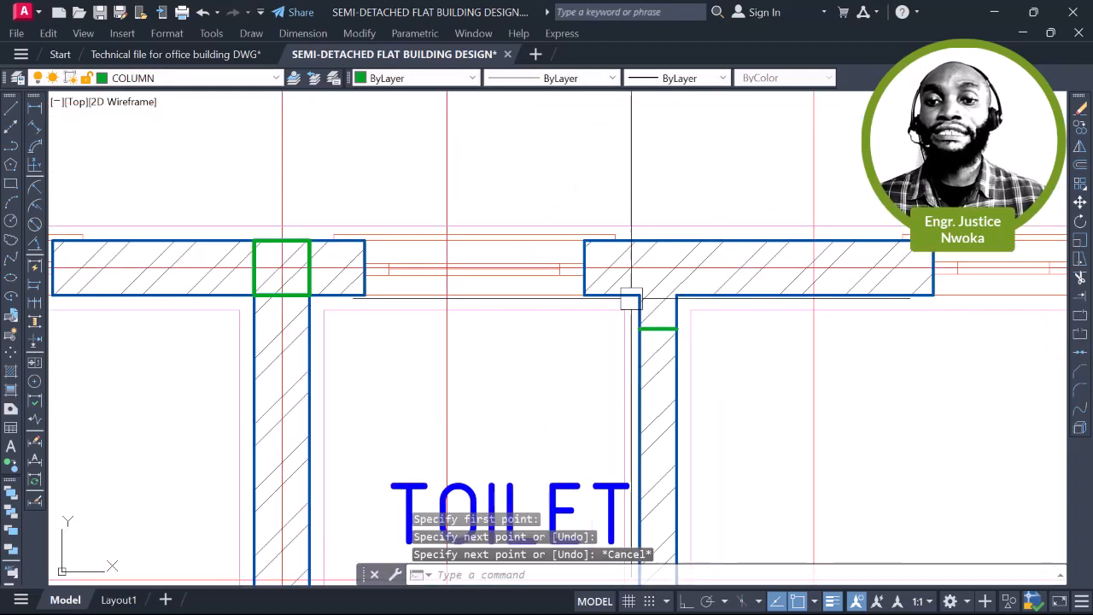
Copy the vertical grid line through the toilet's left wall to the midpoint of the helper line in the right wall
click(281, 186)
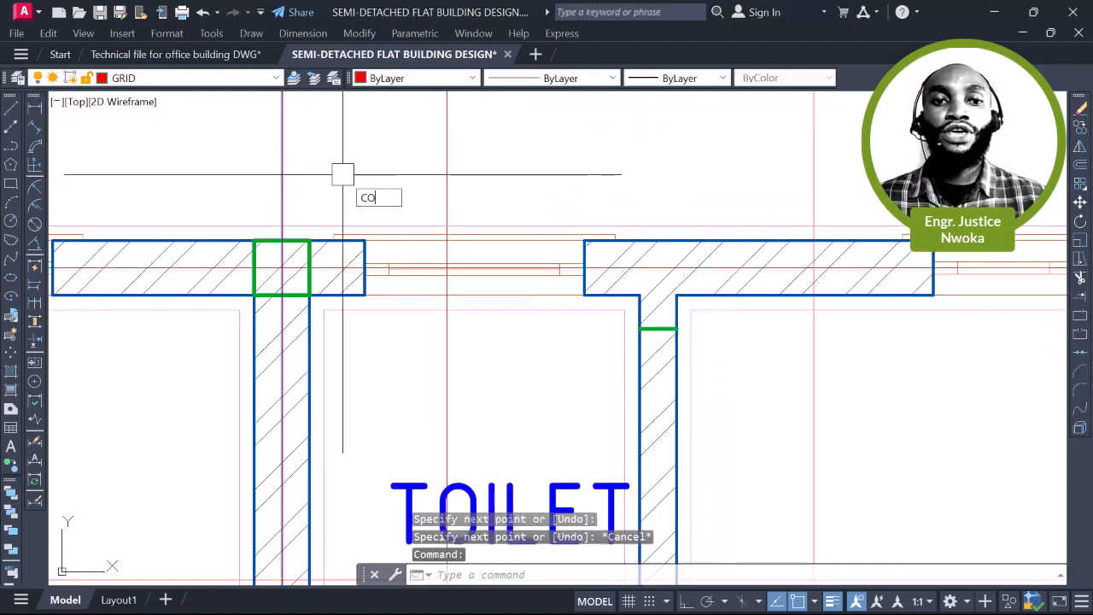
text(CO)
key(Return)
middle_drag(640, 333, 769, 261)
scroll(768, 260, up, 2)
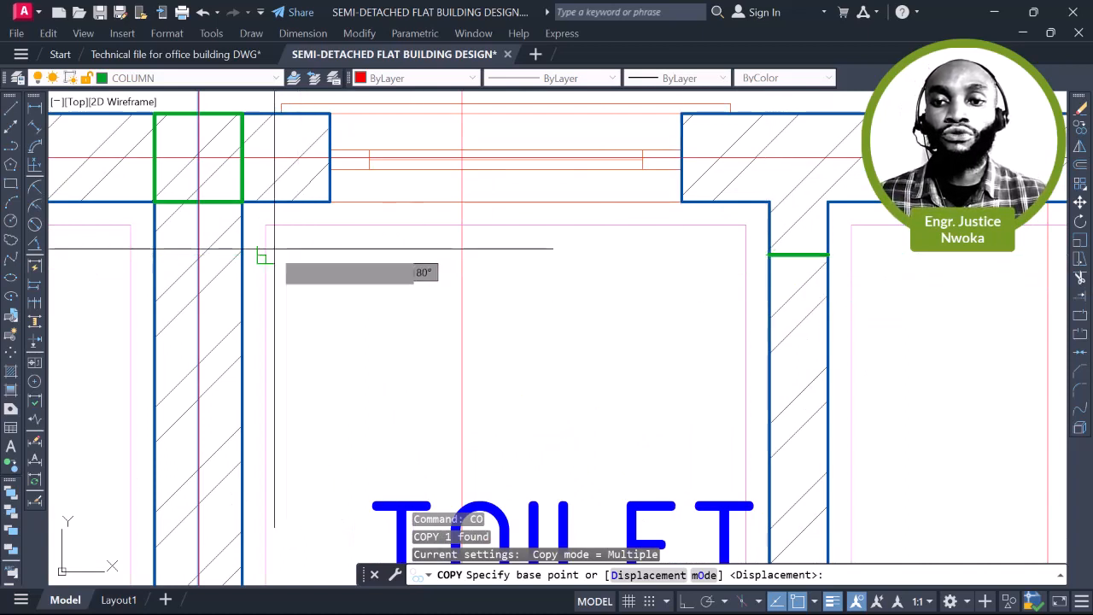
click(196, 255)
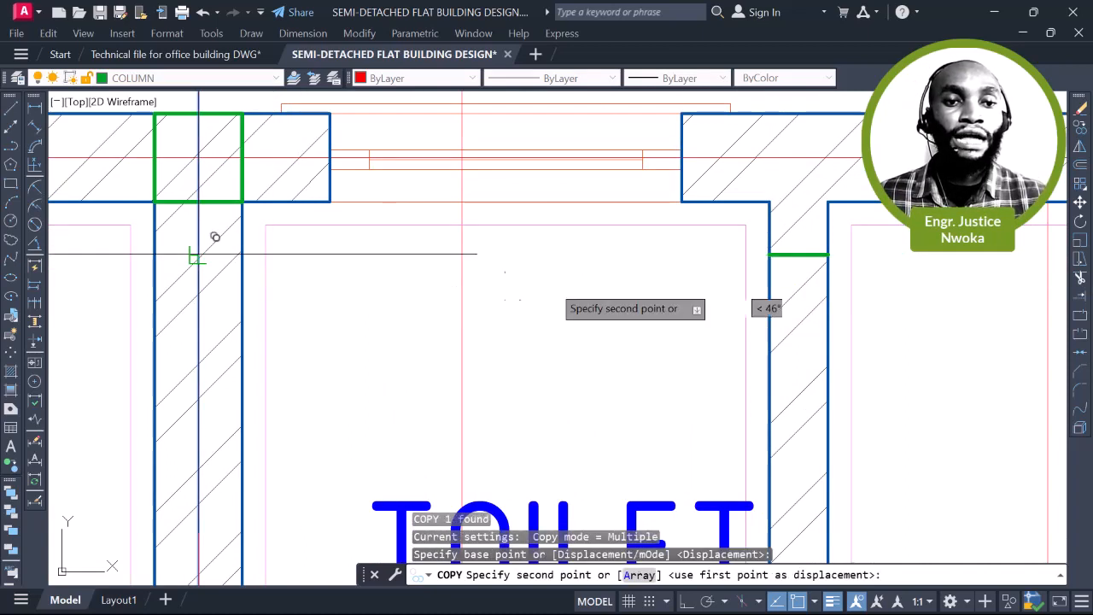
click(798, 254)
scroll(639, 305, down, 3)
key(Escape)
Erase the short helper line across the toilet's right wall
scroll(748, 303, up, 5)
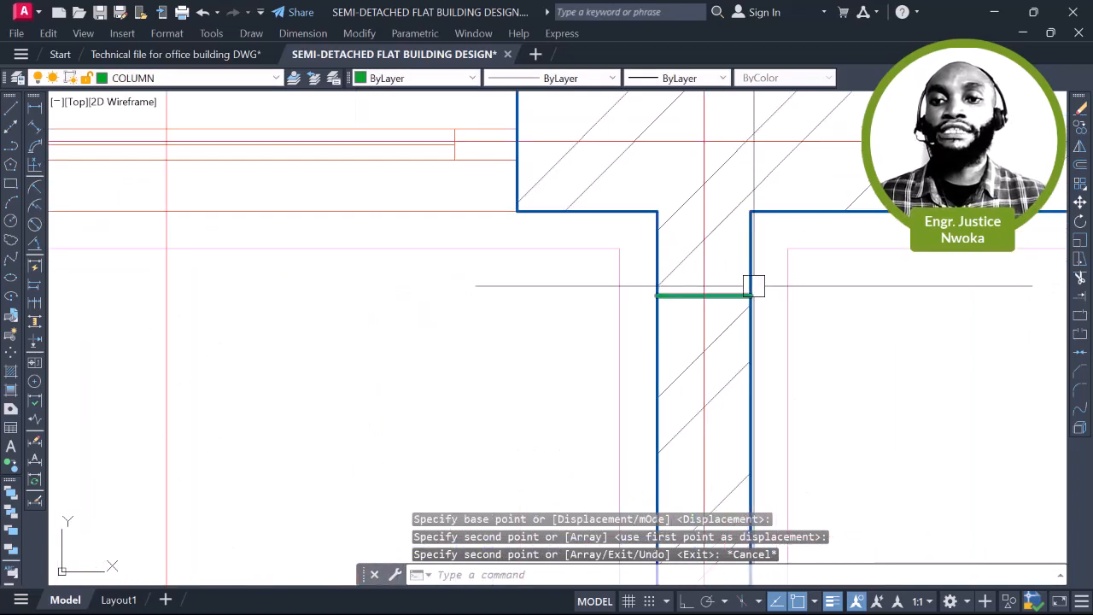
click(727, 290)
text(E)
key(Return)
scroll(735, 303, down, 3)
Move the column at the toilet's left wall by its centre to the grid intersection above the toilet's right wall
scroll(547, 247, up, 4)
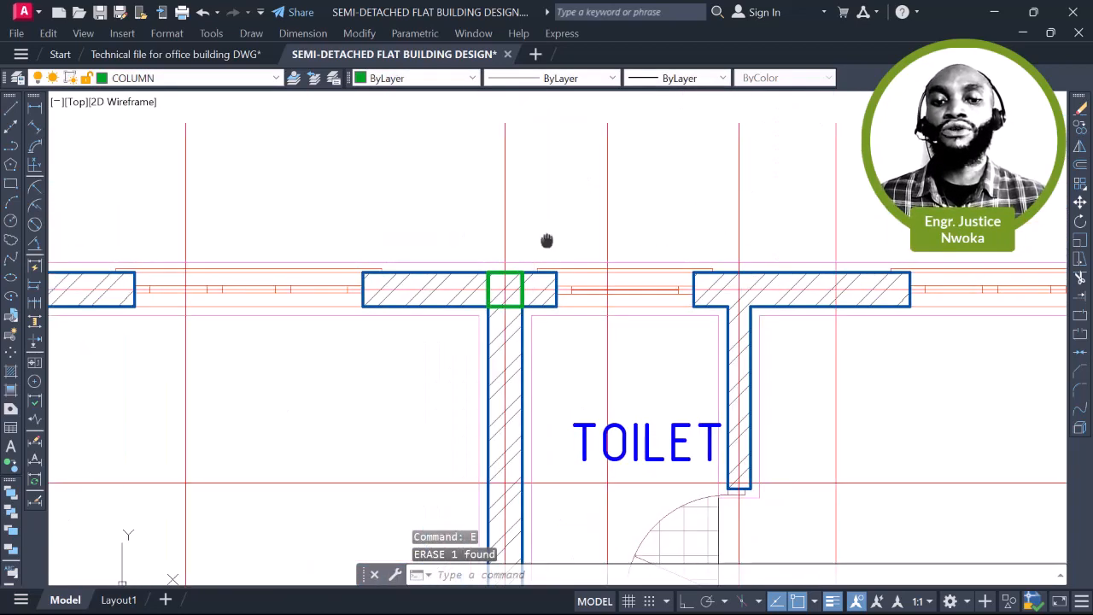
click(552, 279)
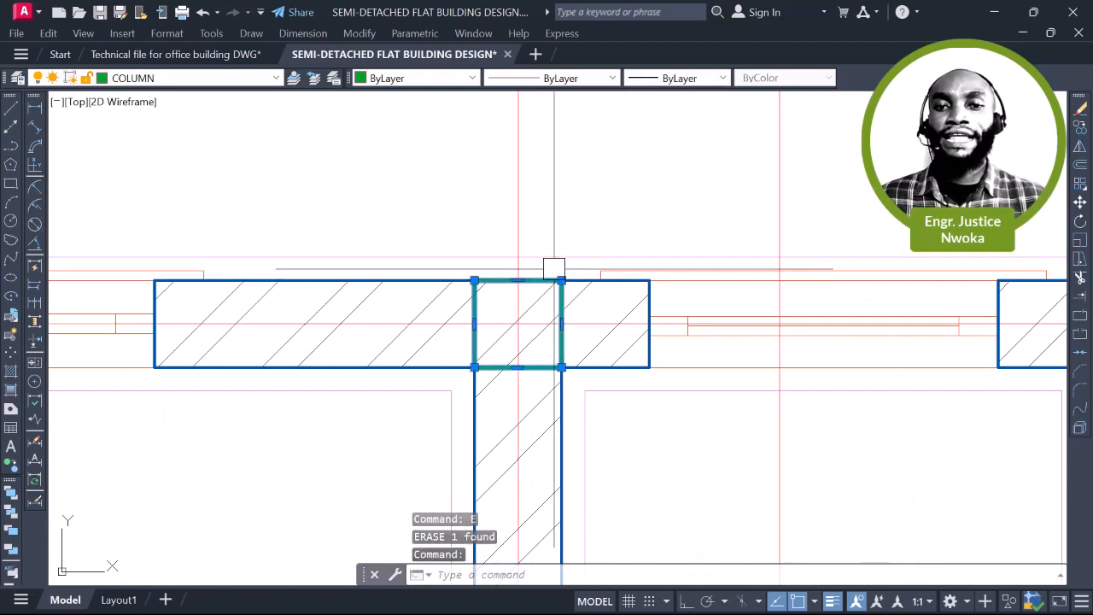
text(M)
key(Return)
scroll(516, 322, up, 4)
click(514, 320)
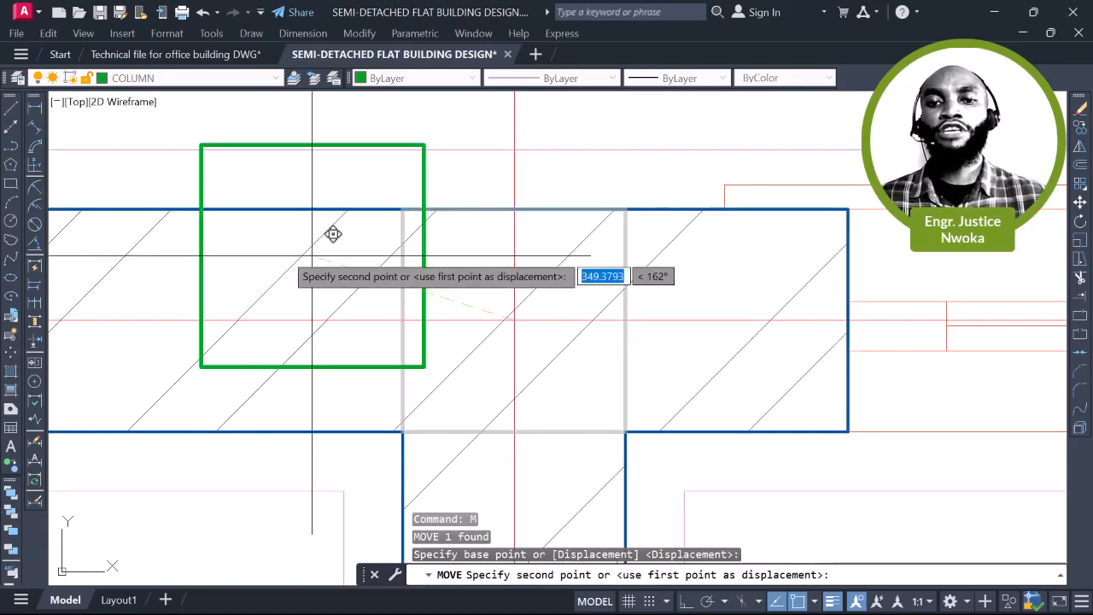
scroll(333, 233, down, 4)
scroll(771, 253, up, 3)
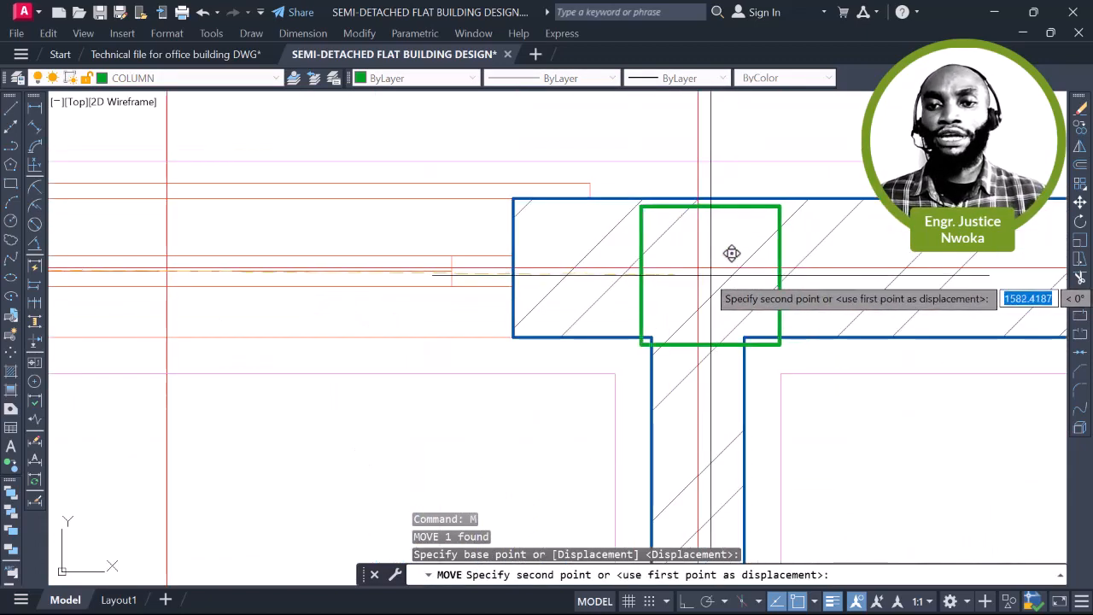
click(719, 246)
scroll(688, 309, down, 3)
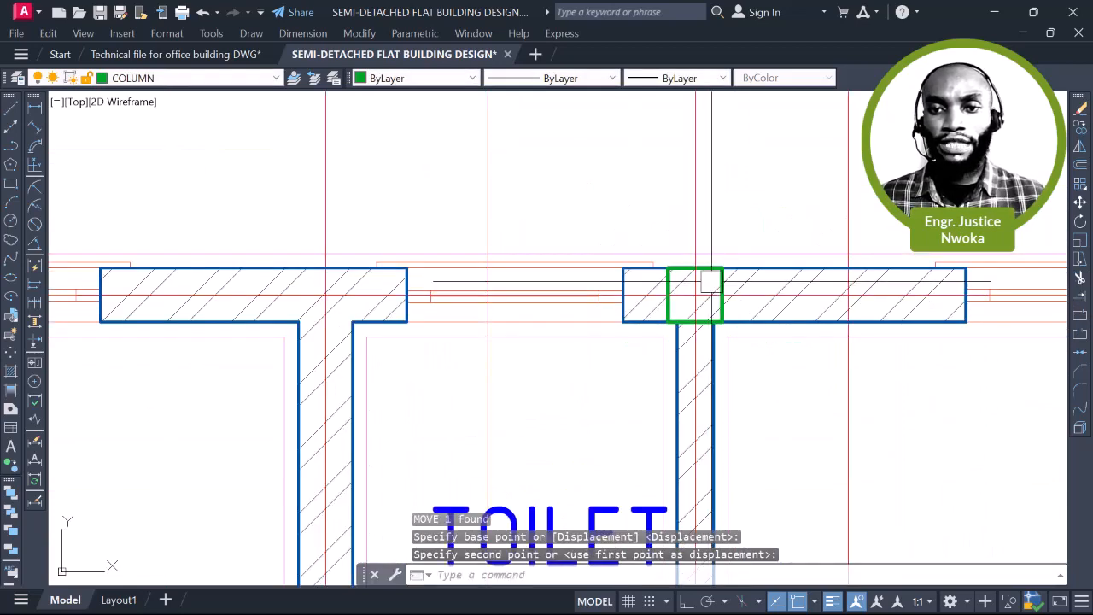
Measure the horizontal spacing between the corner column and the column at the toilet's right wall with a linear dimension
scroll(683, 272, down, 2)
middle_drag(589, 240, 712, 270)
click(34, 107)
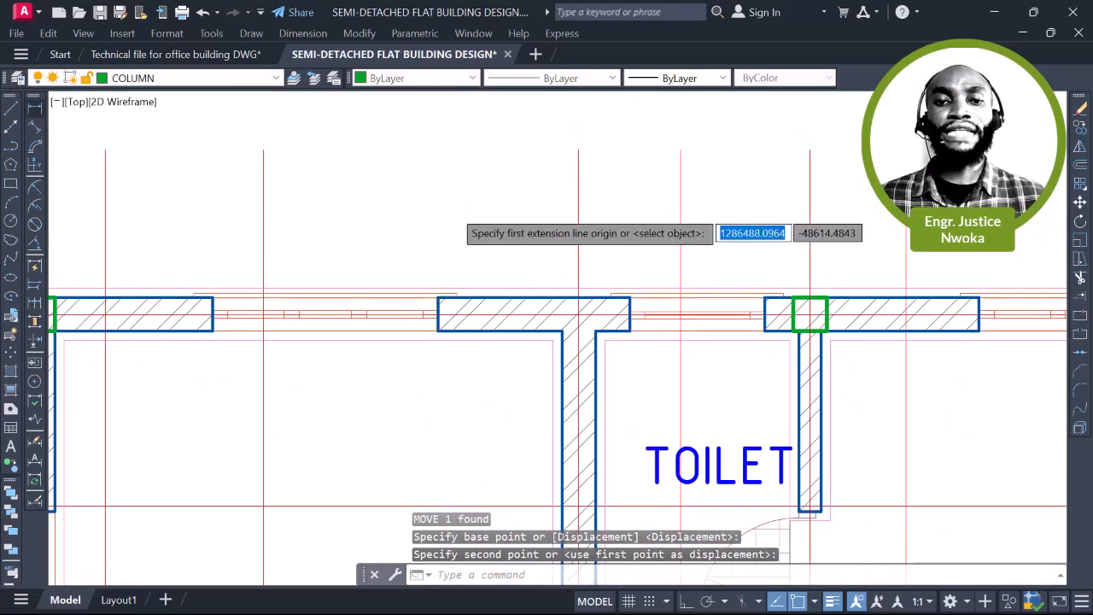
scroll(455, 214, down, 2)
click(194, 214)
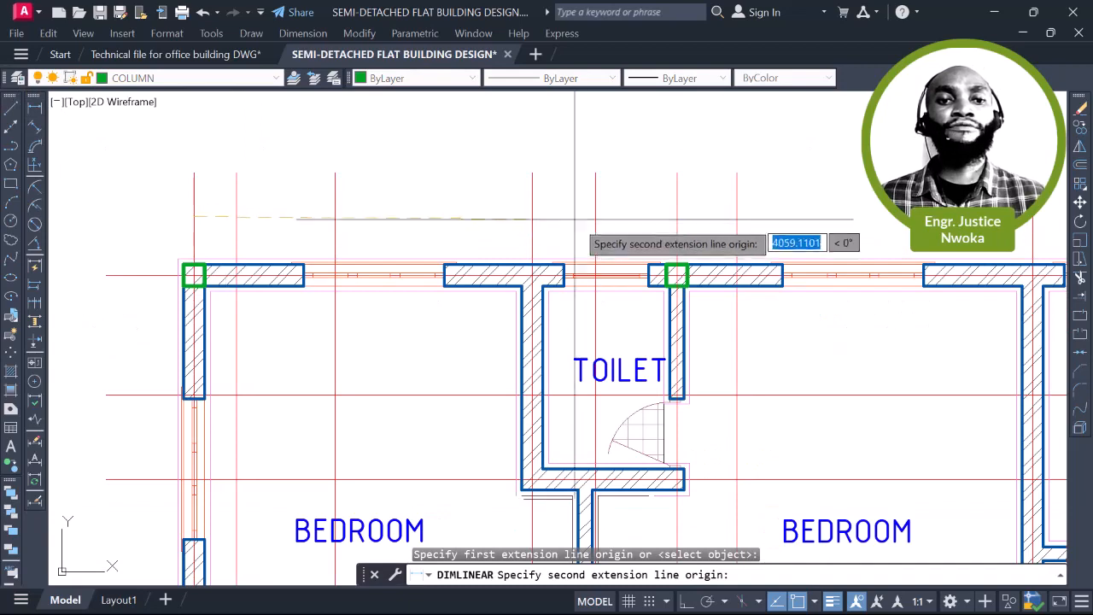
click(670, 220)
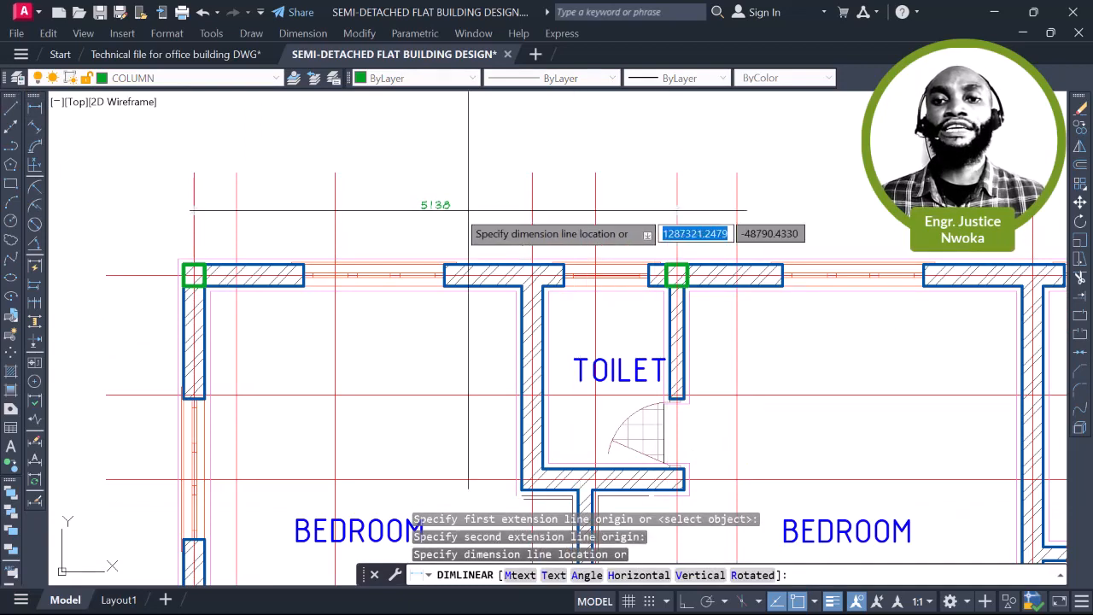
scroll(448, 209, up, 4)
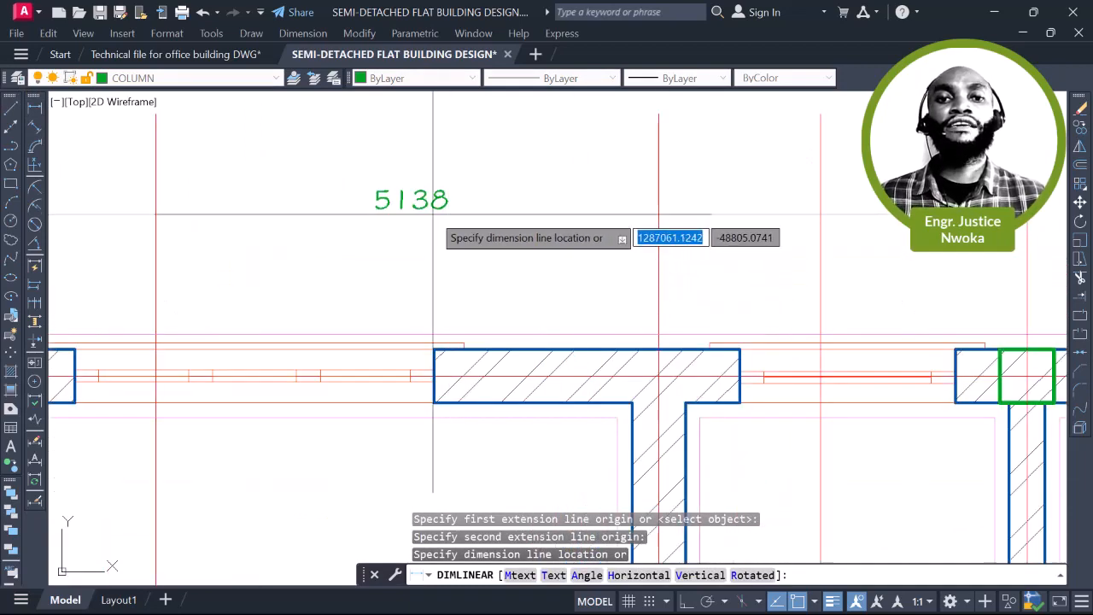
scroll(433, 213, down, 5)
key(Escape)
Copy the toilet wall column by its centre to the grid intersection at the wall between the bedroom and the laundry
scroll(481, 239, up, 3)
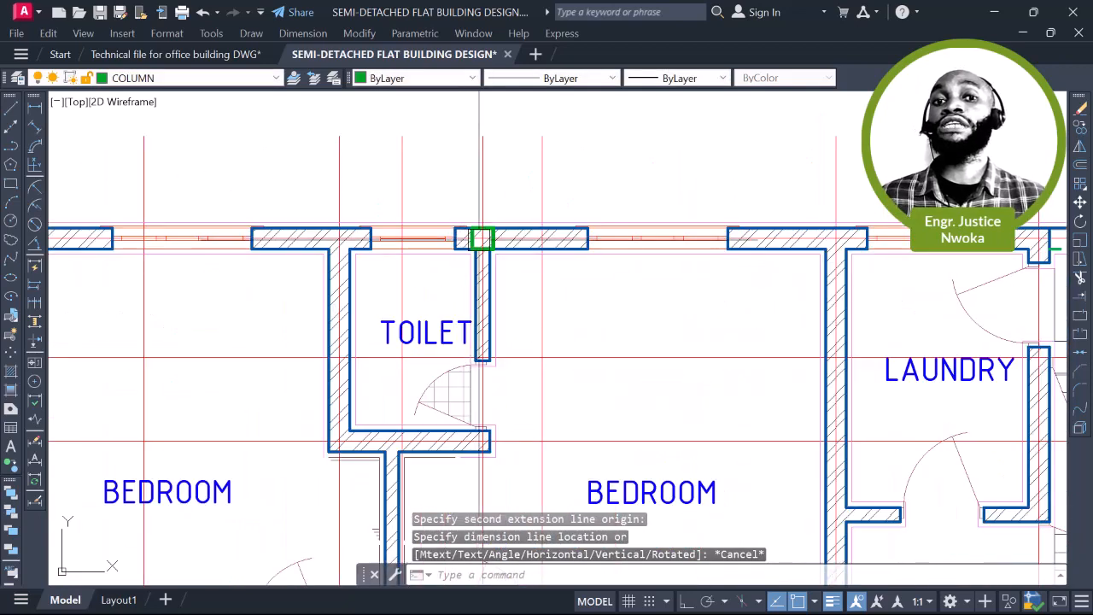
scroll(480, 239, up, 4)
click(509, 232)
text(CO)
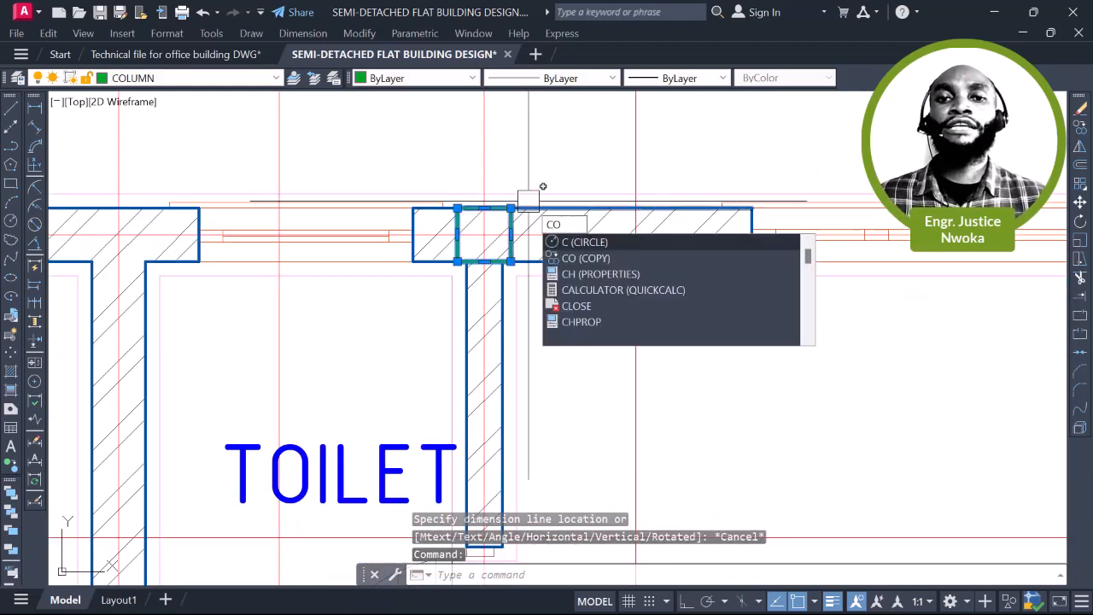
key(Return)
scroll(628, 208, down, 2)
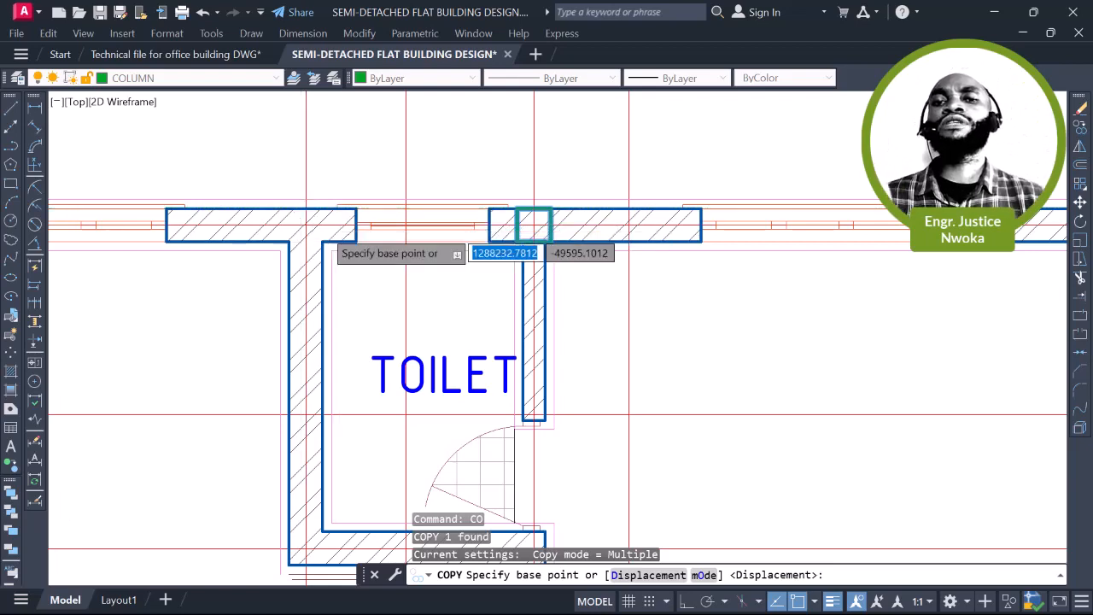
scroll(324, 219, down, 2)
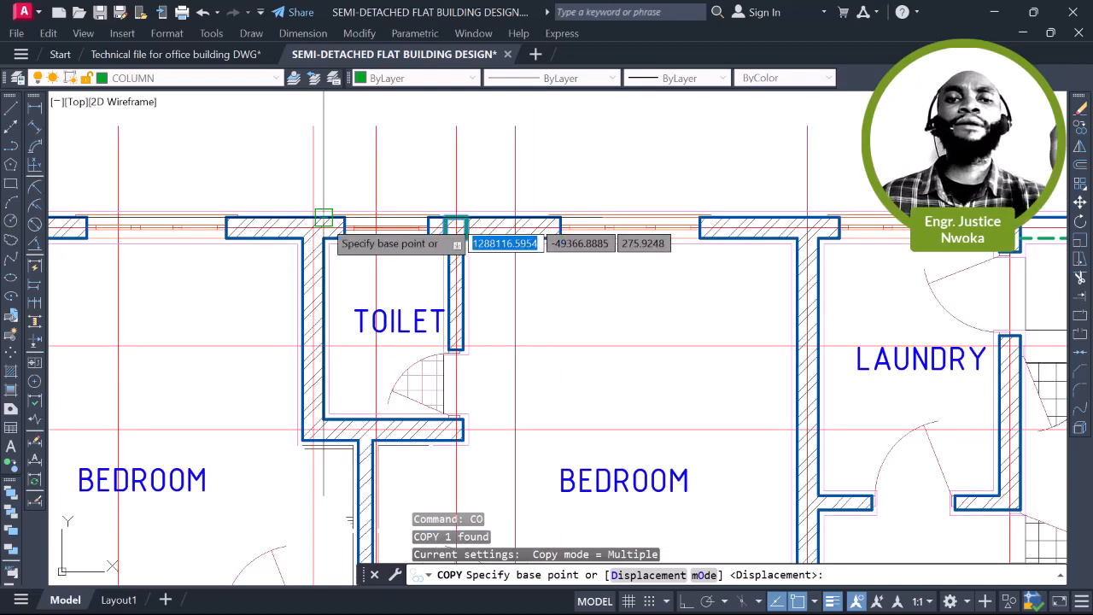
scroll(462, 224, up, 8)
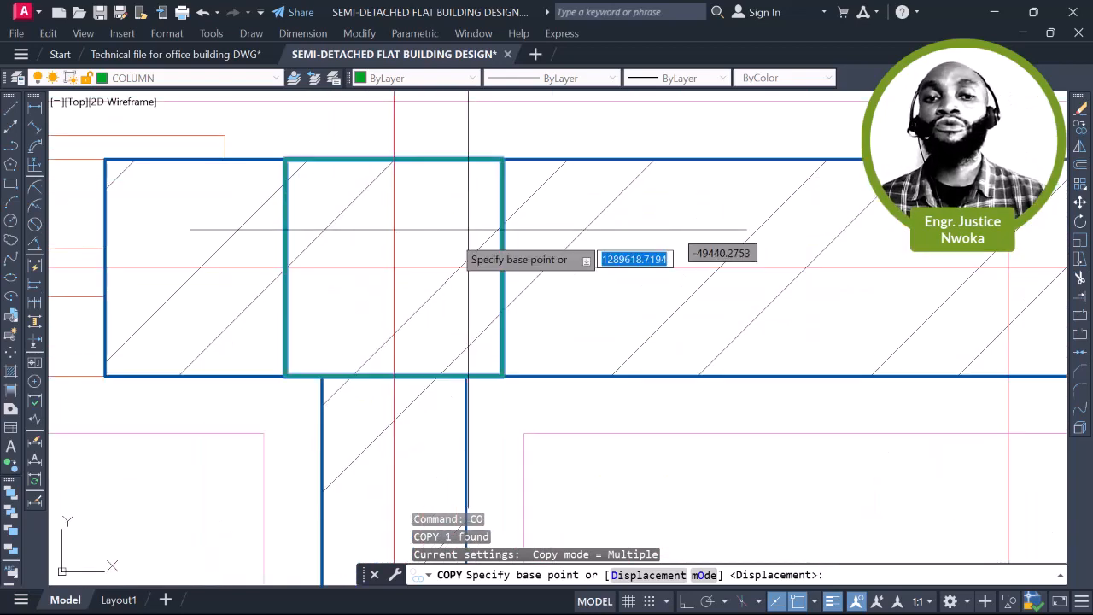
click(394, 268)
scroll(333, 213, down, 6)
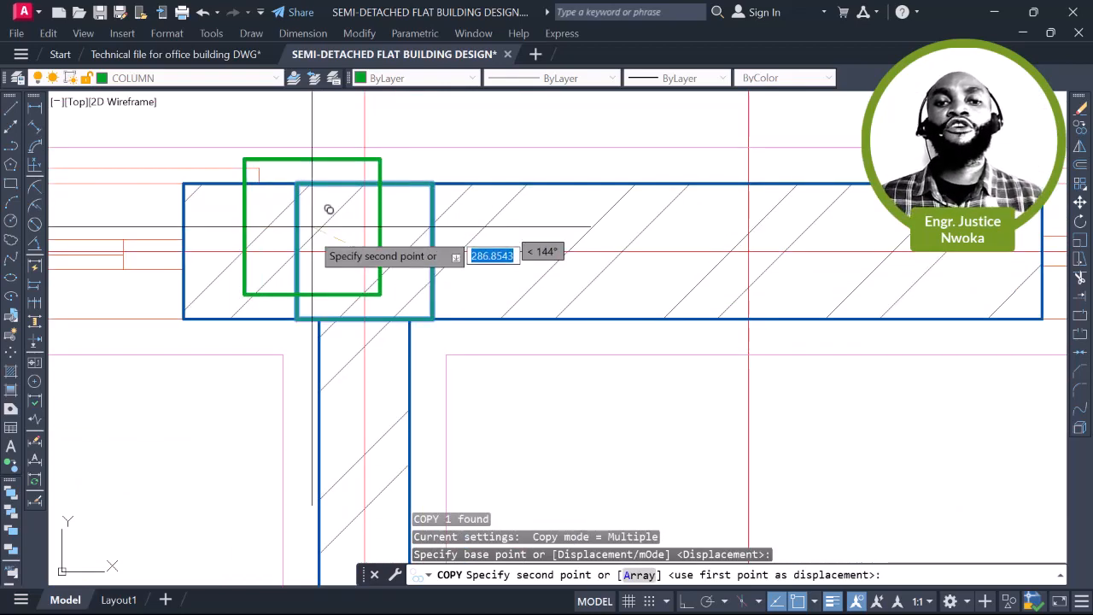
scroll(756, 254, up, 10)
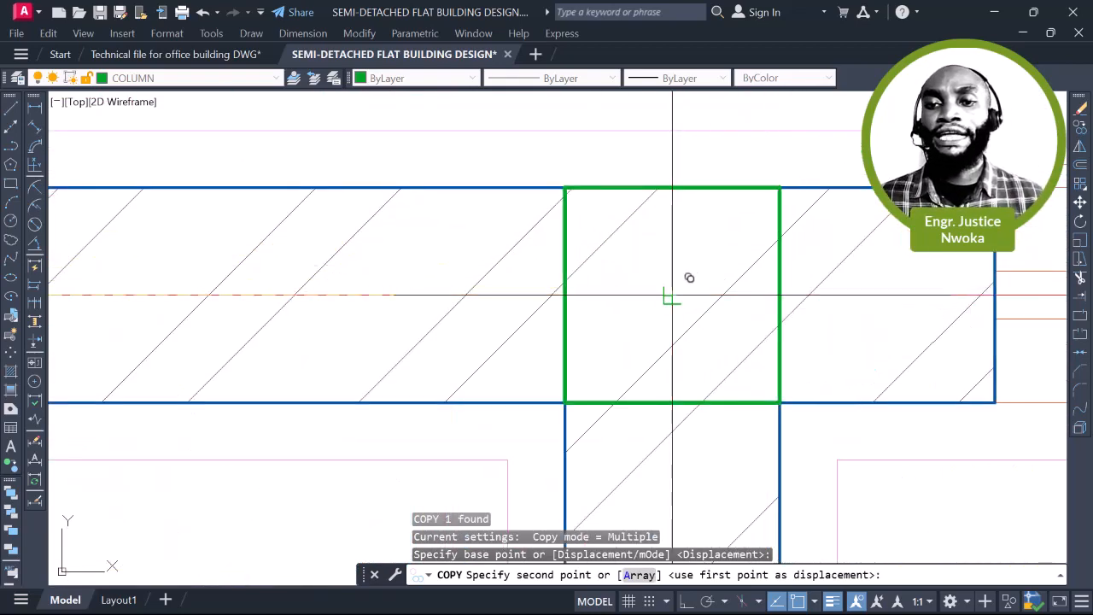
scroll(672, 295, down, 8)
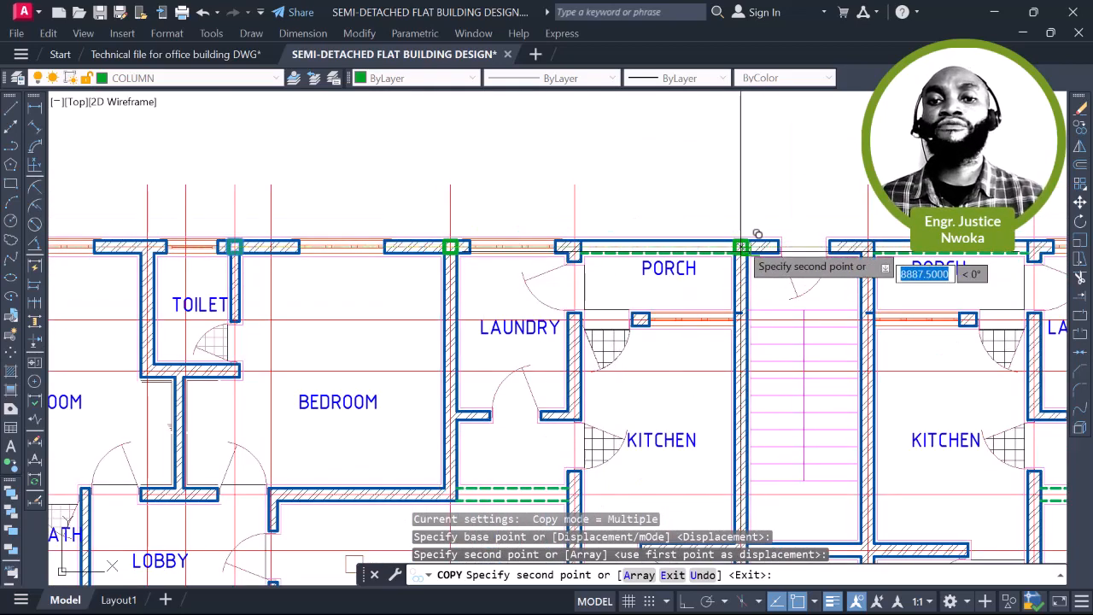
Place further column copies along the top outer wall at the laundry–porch wall and at the porch–staircase wall
scroll(714, 215, down, 3)
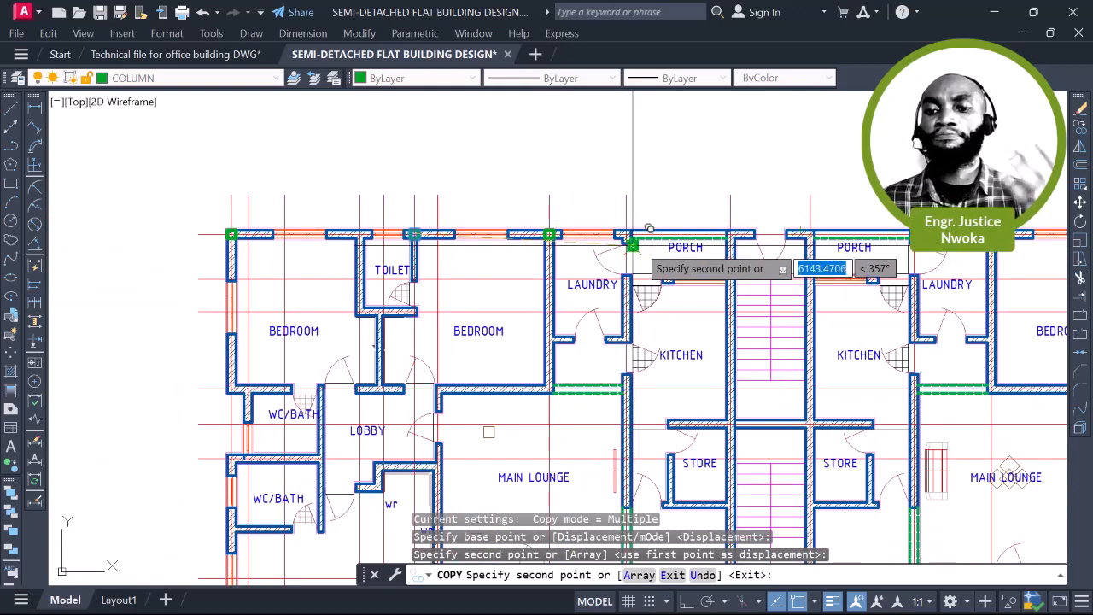
scroll(632, 245, up, 6)
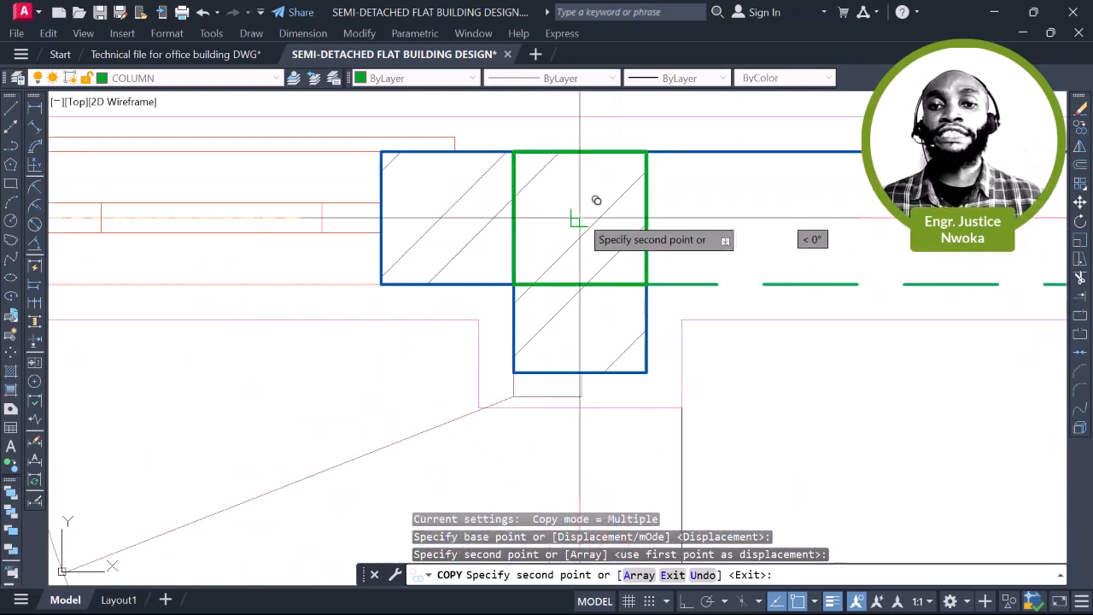
scroll(579, 218, down, 5)
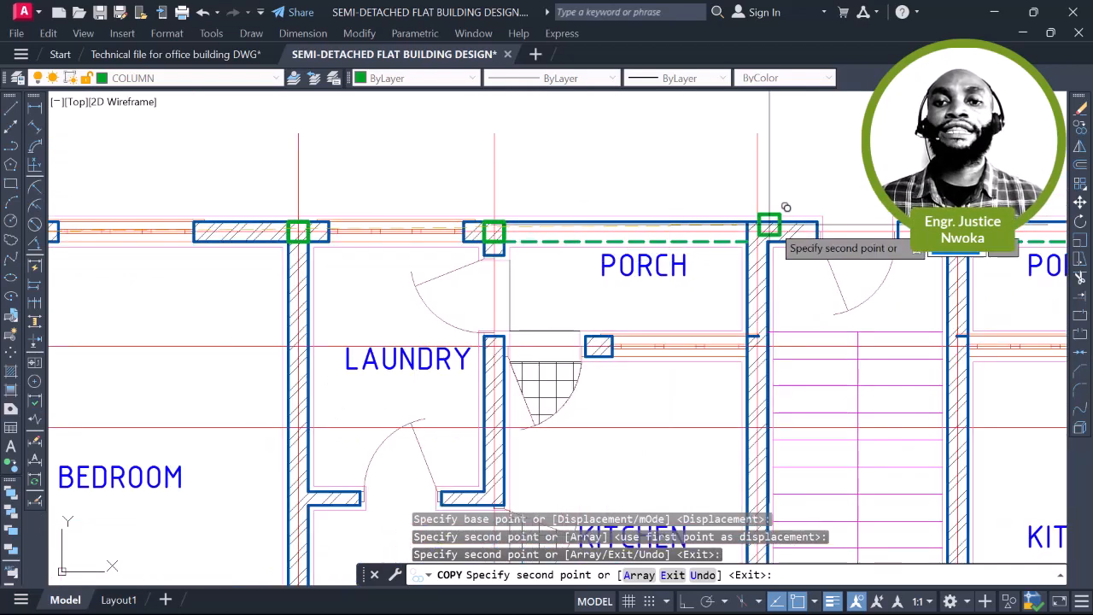
mouse_move(785, 207)
middle_down()
mouse_move(638, 226)
mouse_move(566, 221)
middle_up()
scroll(580, 220, up, 4)
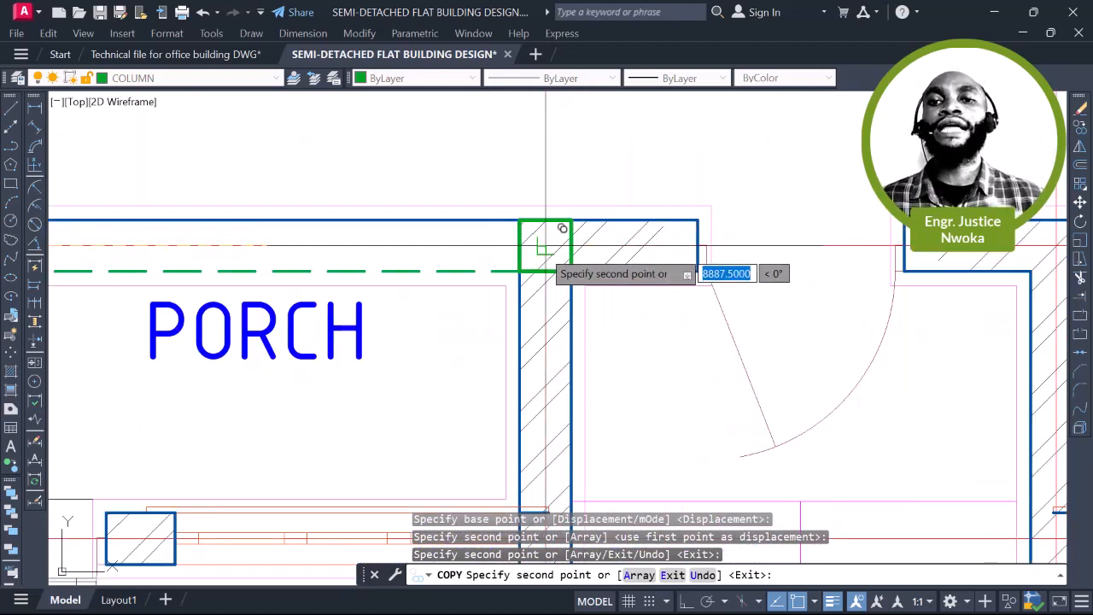
scroll(546, 246, up, 3)
click(546, 240)
scroll(546, 209, down, 8)
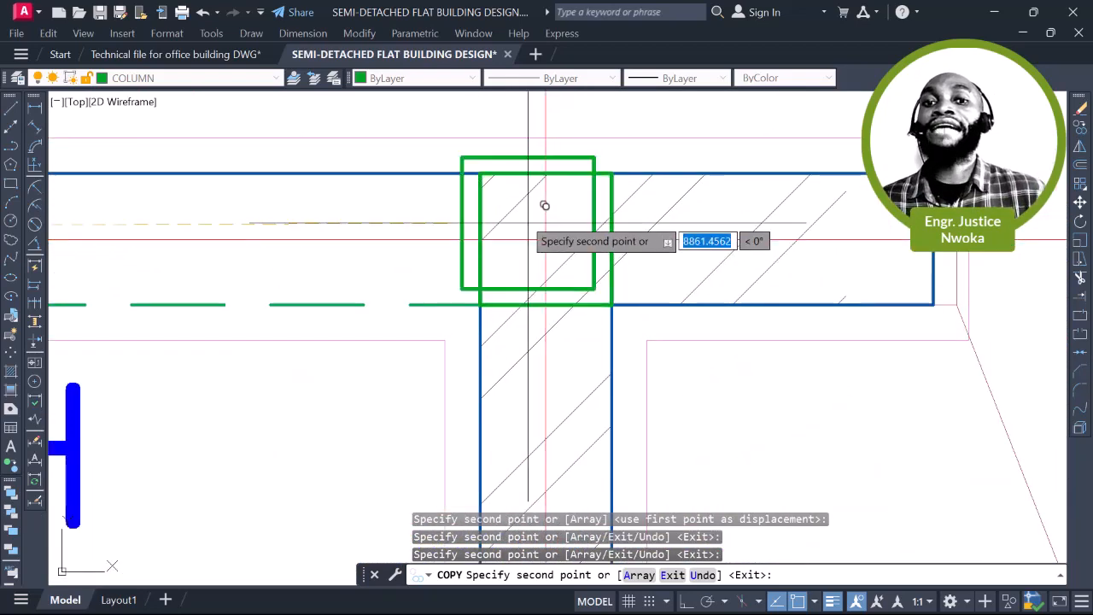
Place column copies at the staircase's right wall and at the porch–laundry wall of the right-hand flat
scroll(675, 181, up, 8)
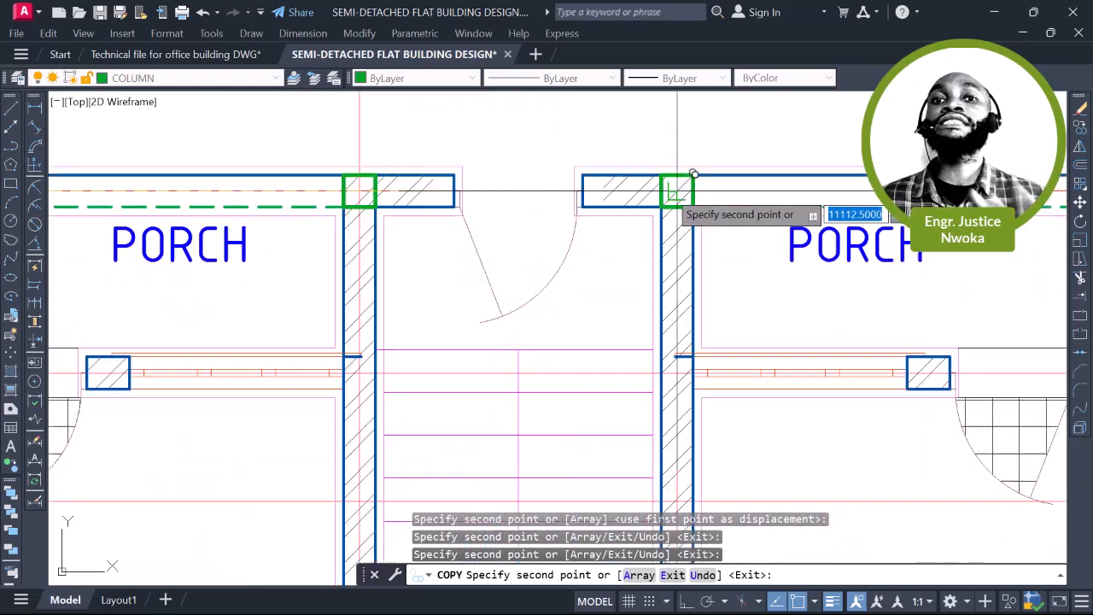
scroll(715, 191, up, 5)
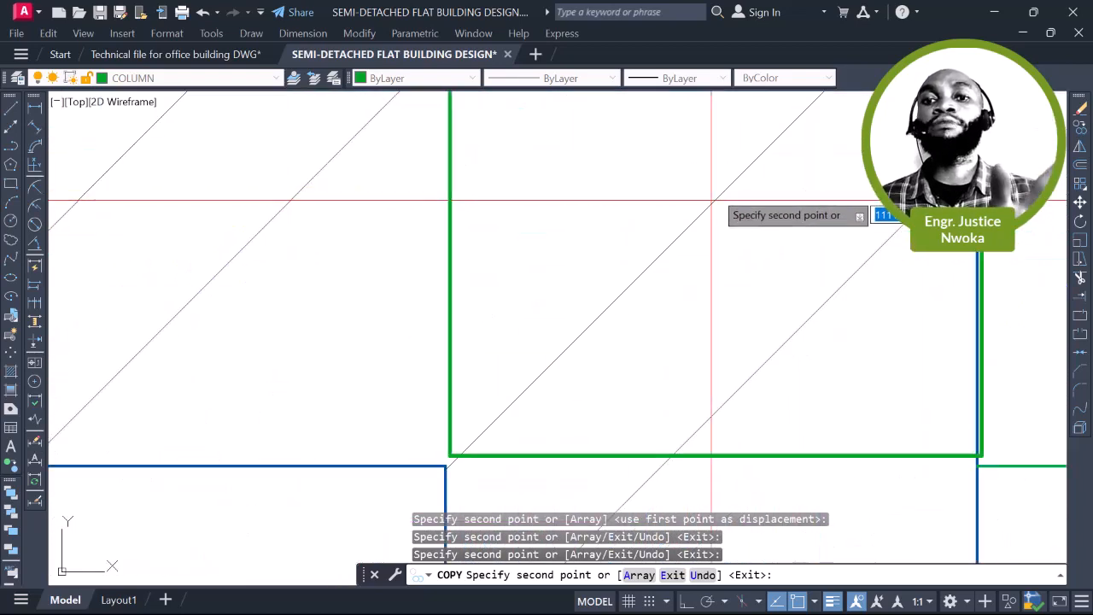
click(703, 208)
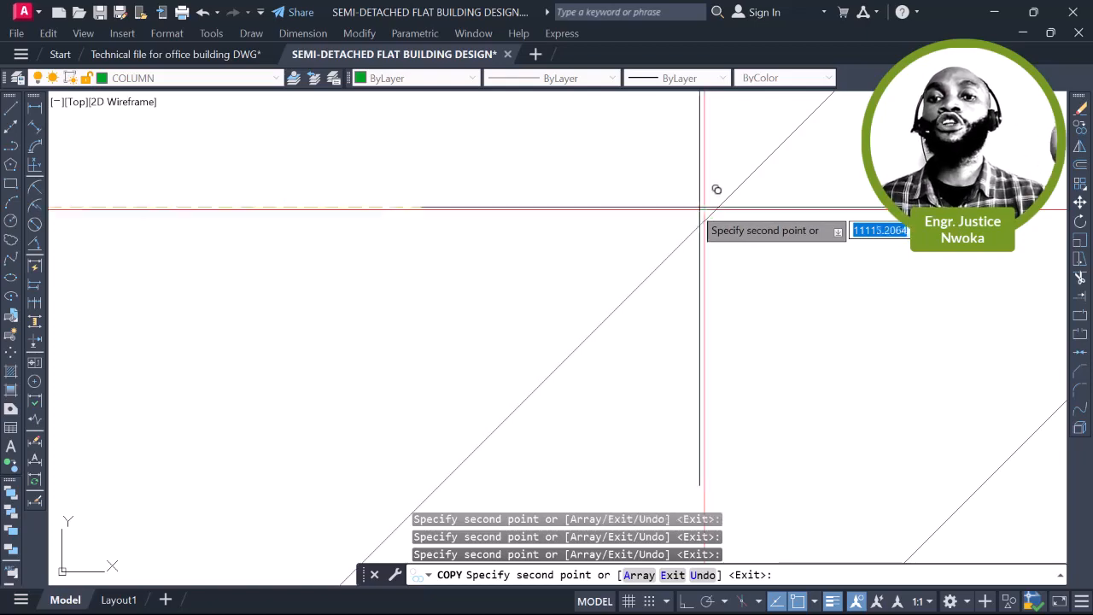
scroll(568, 209, down, 8)
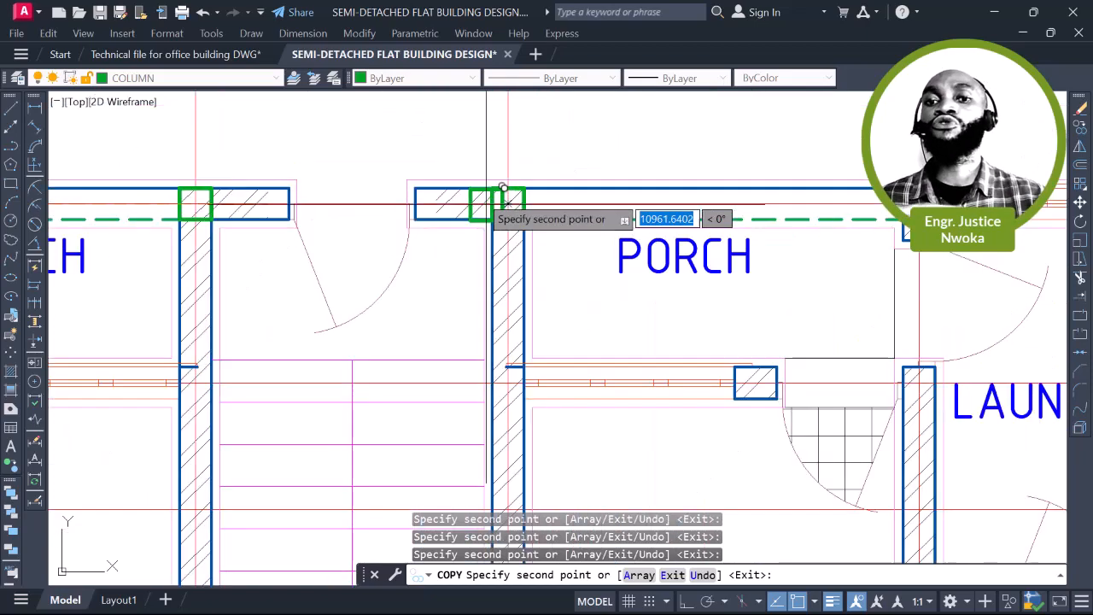
scroll(580, 198, down, 3)
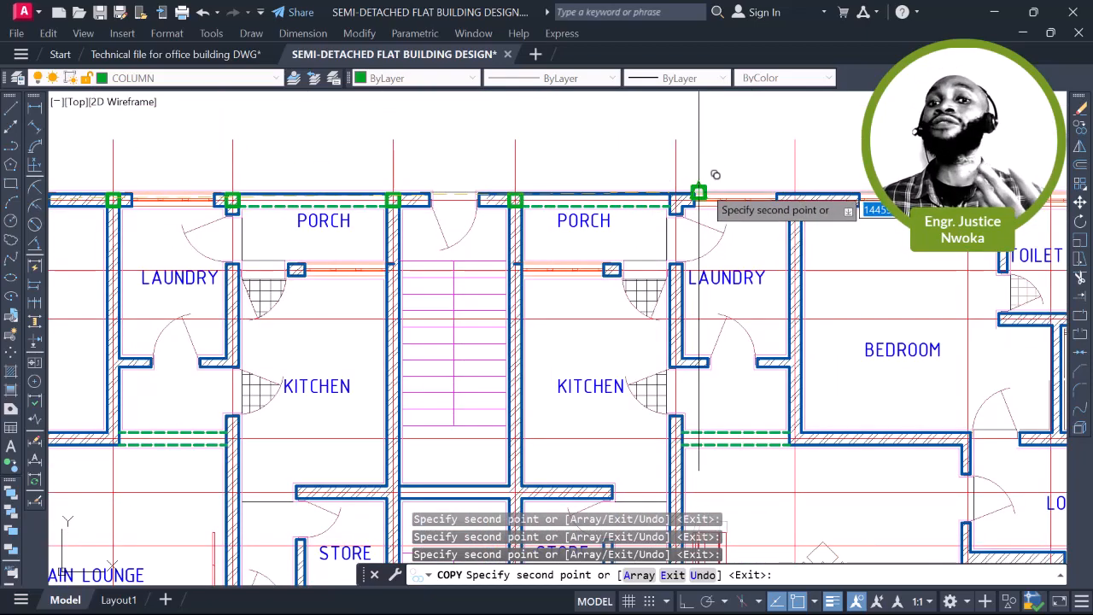
scroll(698, 193, up, 8)
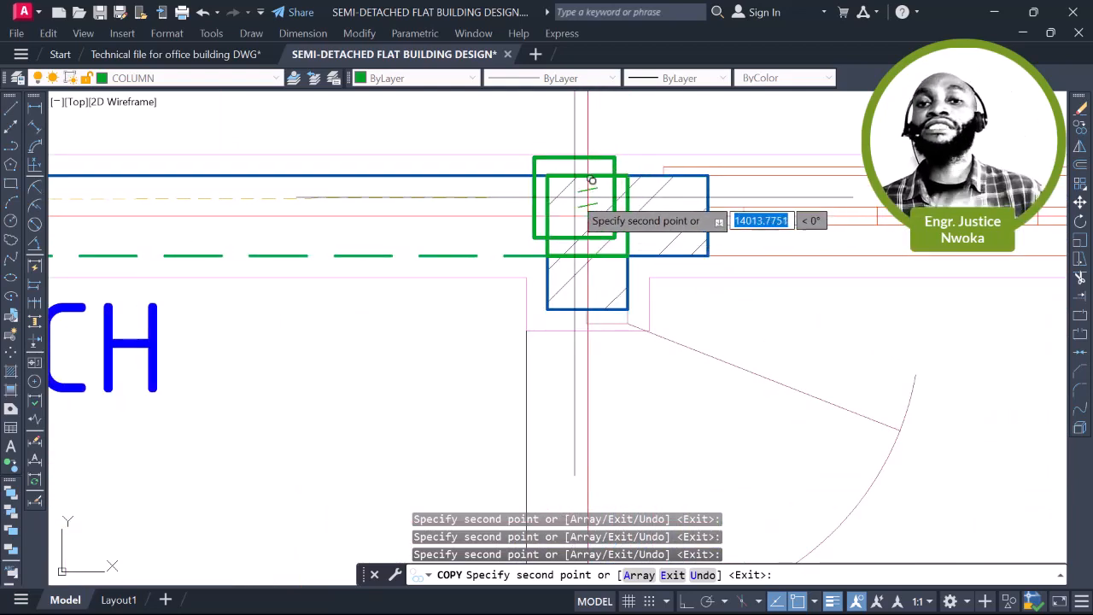
scroll(410, 197, down, 4)
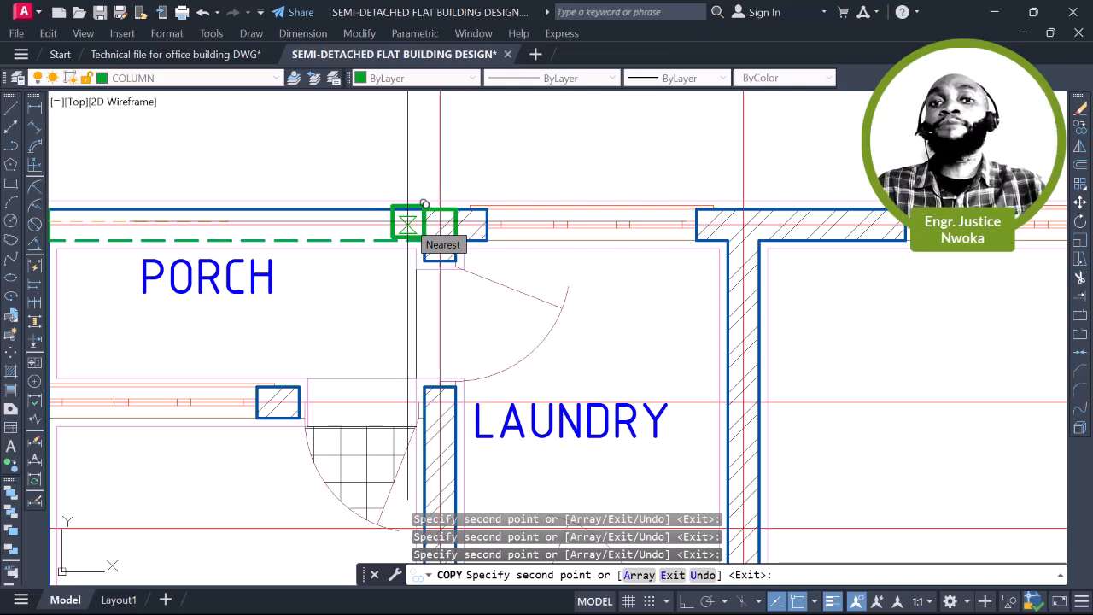
Place a column copy where the right-hand flat's laundry–bedroom wall meets the top outer wall
scroll(753, 209, up, 3)
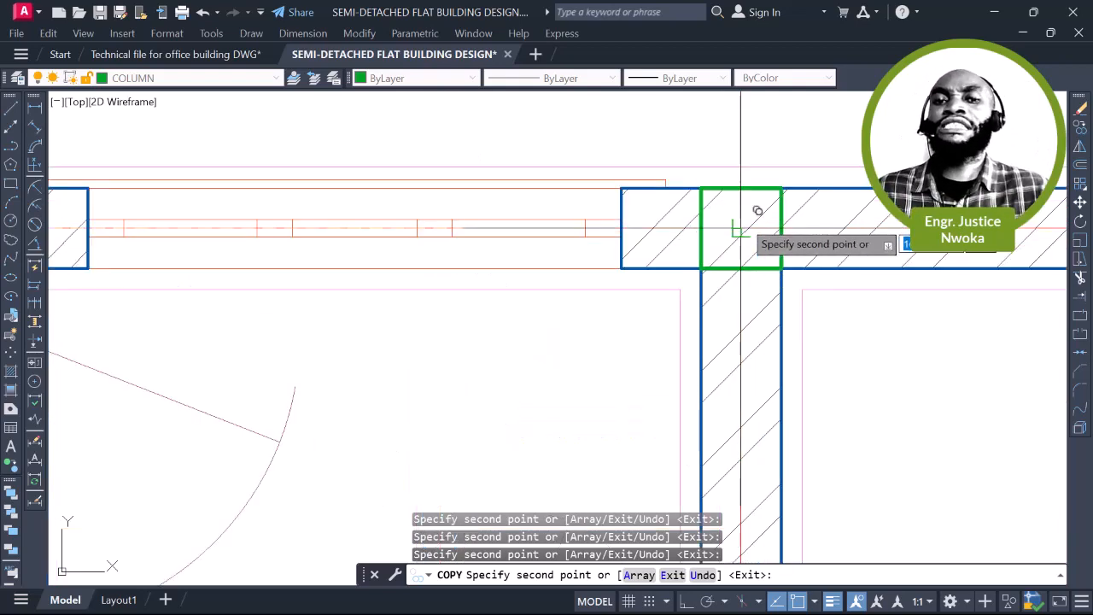
scroll(758, 210, up, 4)
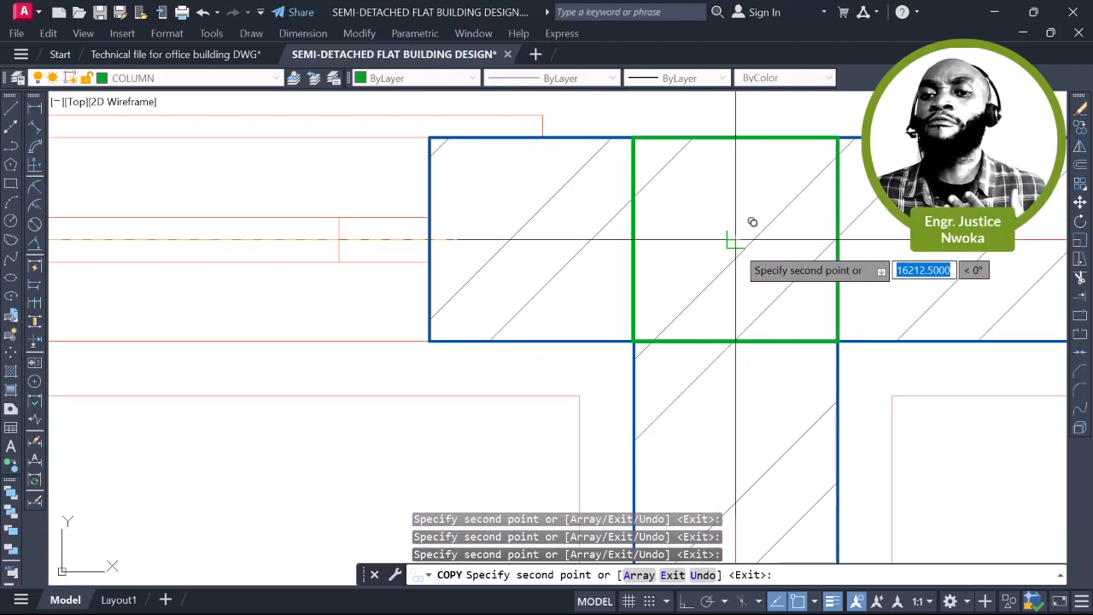
scroll(541, 182, down, 4)
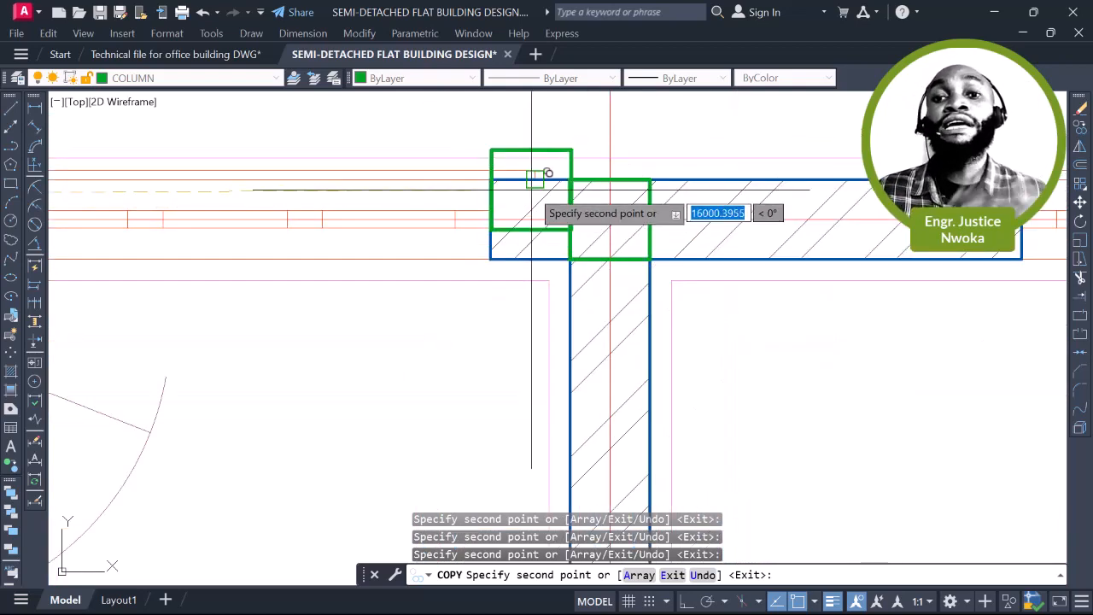
scroll(546, 197, down, 4)
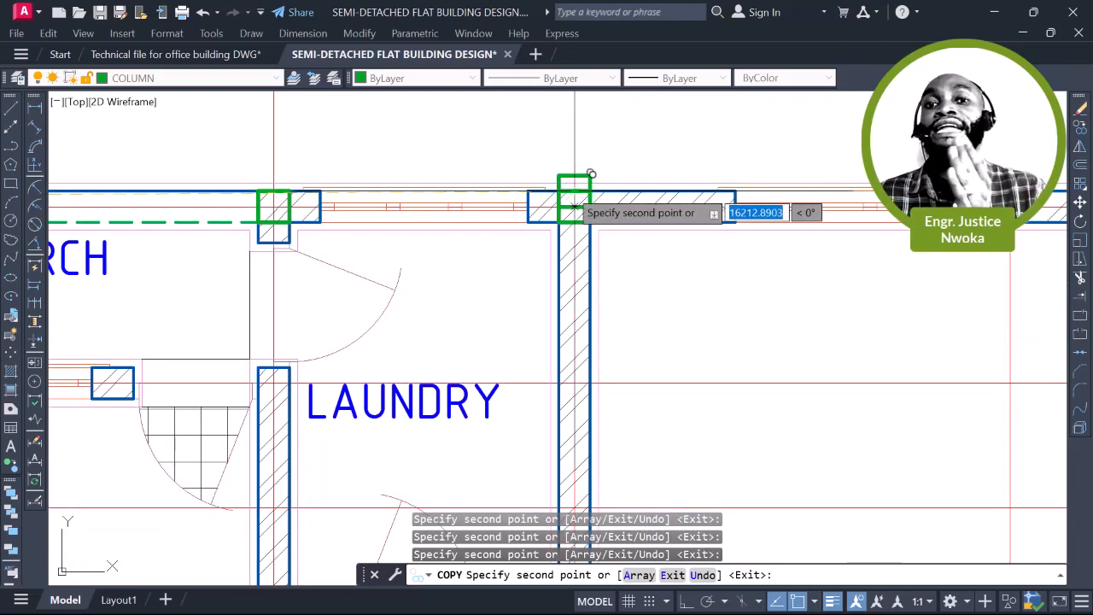
Place a column copy at the top outer corner of the right-hand flat's end bedroom and finish copying
scroll(530, 196, down, 4)
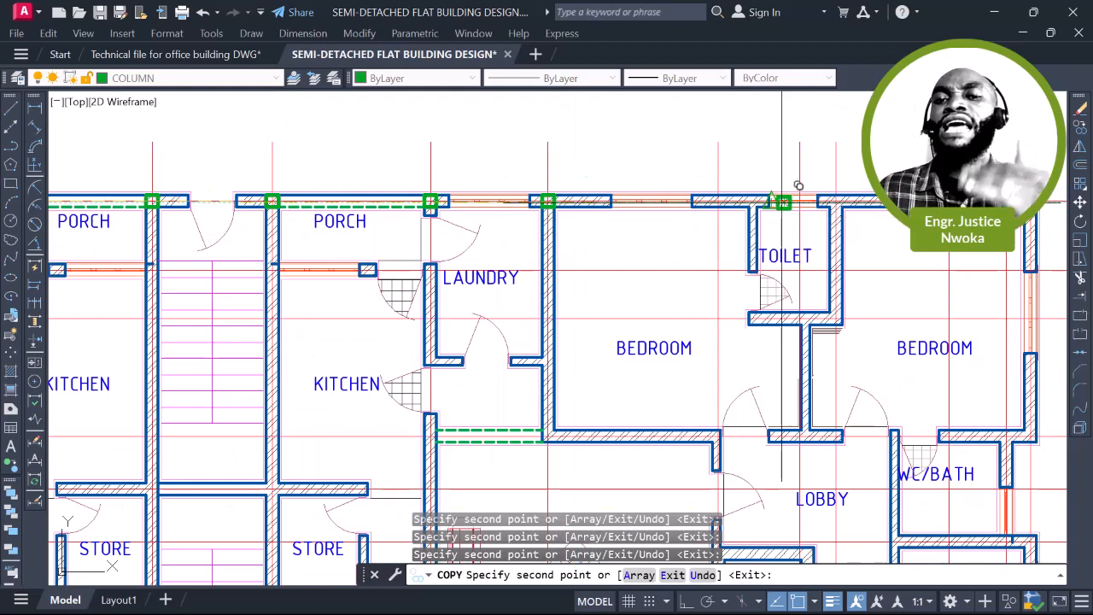
middle_drag(713, 202, 610, 204)
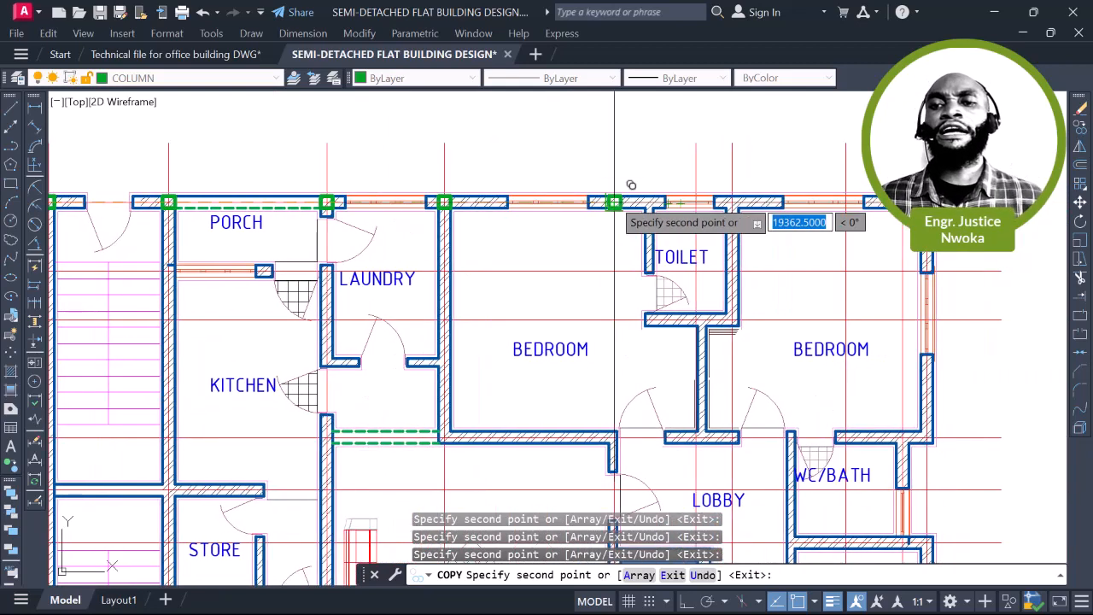
middle_drag(824, 203, 734, 207)
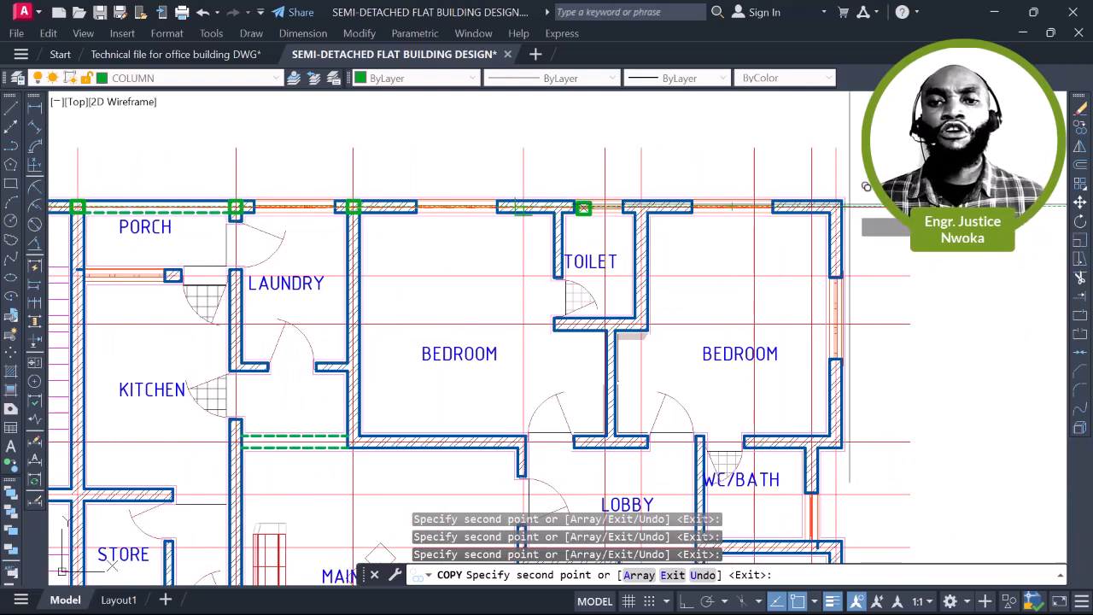
scroll(829, 206, up, 6)
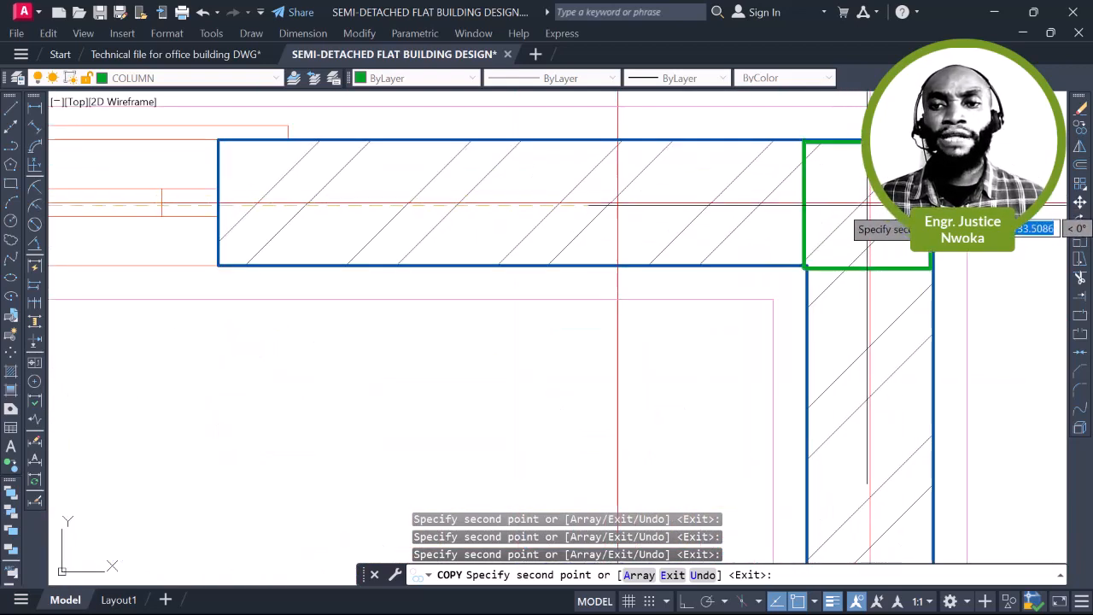
scroll(869, 201, down, 6)
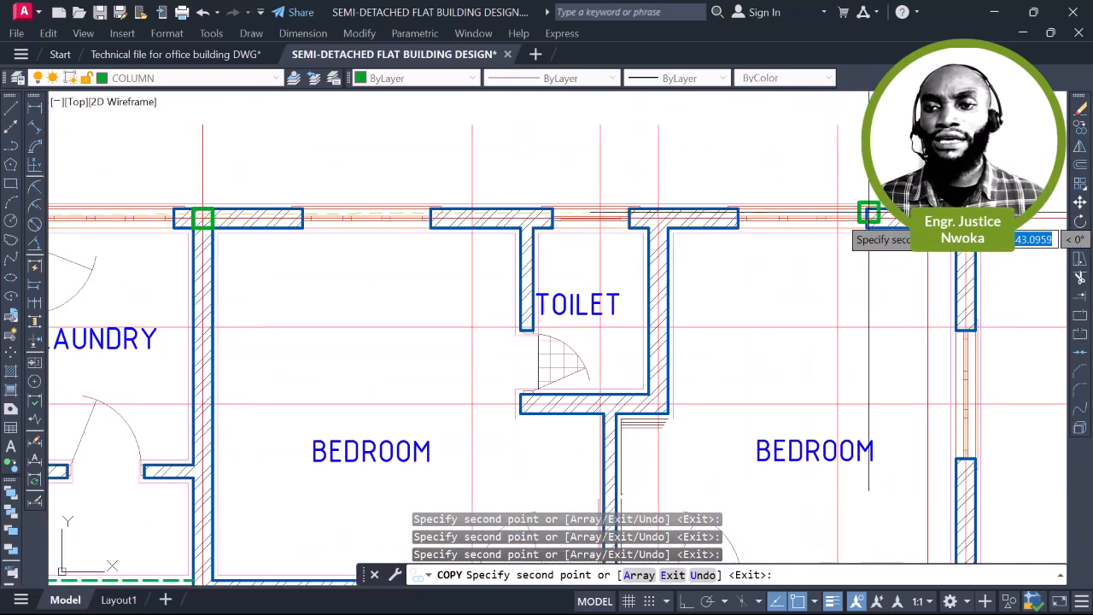
middle_drag(730, 217, 866, 190)
key(Escape)
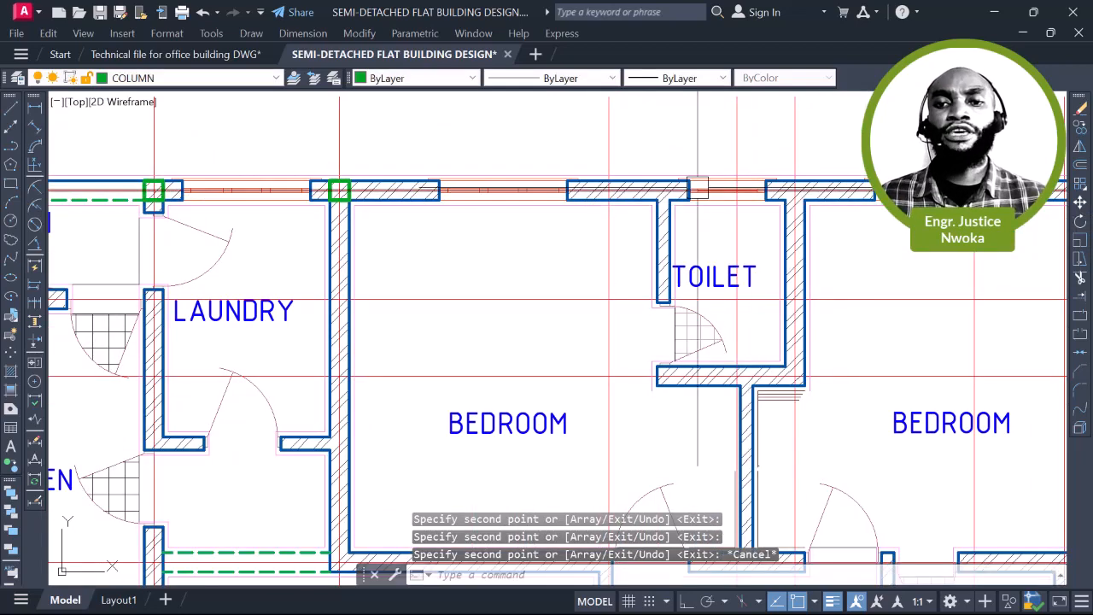
Draw a short helper line across the thickness of the wall between the right-hand flat's bedroom and toilet
text(l)
key(Return)
scroll(692, 201, up, 4)
scroll(649, 227, up, 4)
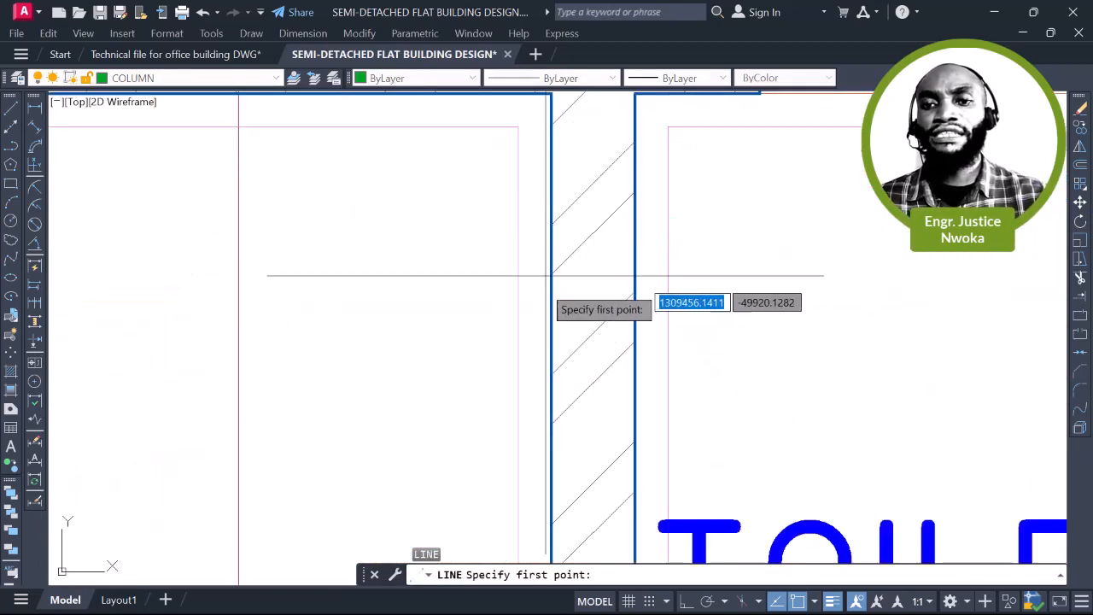
click(551, 287)
scroll(630, 287, up, 4)
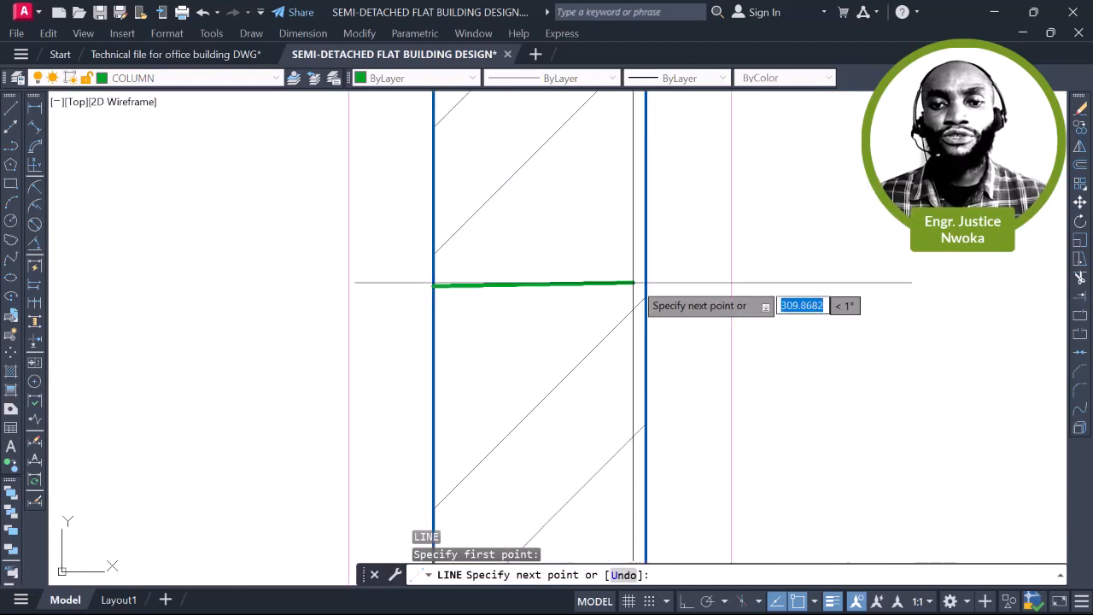
click(638, 287)
scroll(638, 288, down, 5)
key(Escape)
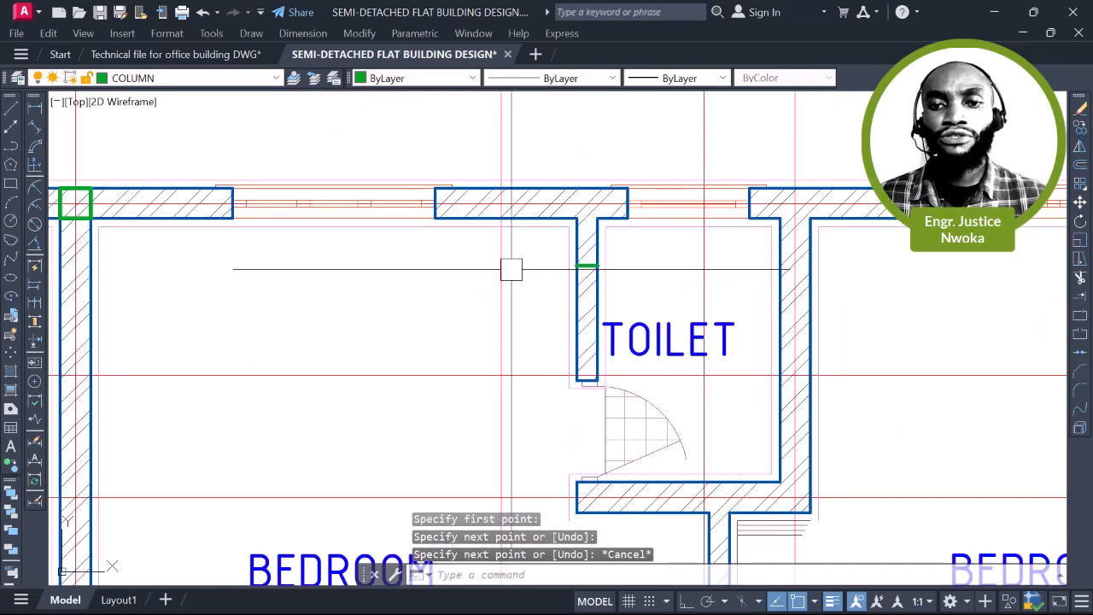
Copy the nearby vertical grid line 637.5 horizontally onto the helper line's midpoint, centring the copy in the bedroom–toilet wall
click(548, 259)
scroll(549, 258, up, 2)
text(co)
key(Return)
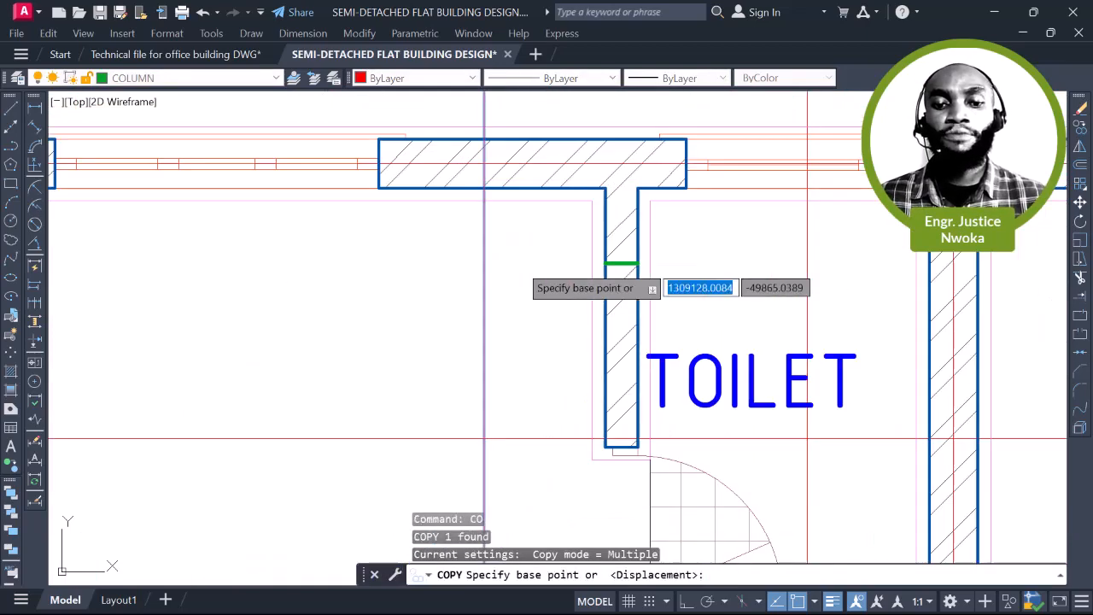
scroll(604, 264, up, 2)
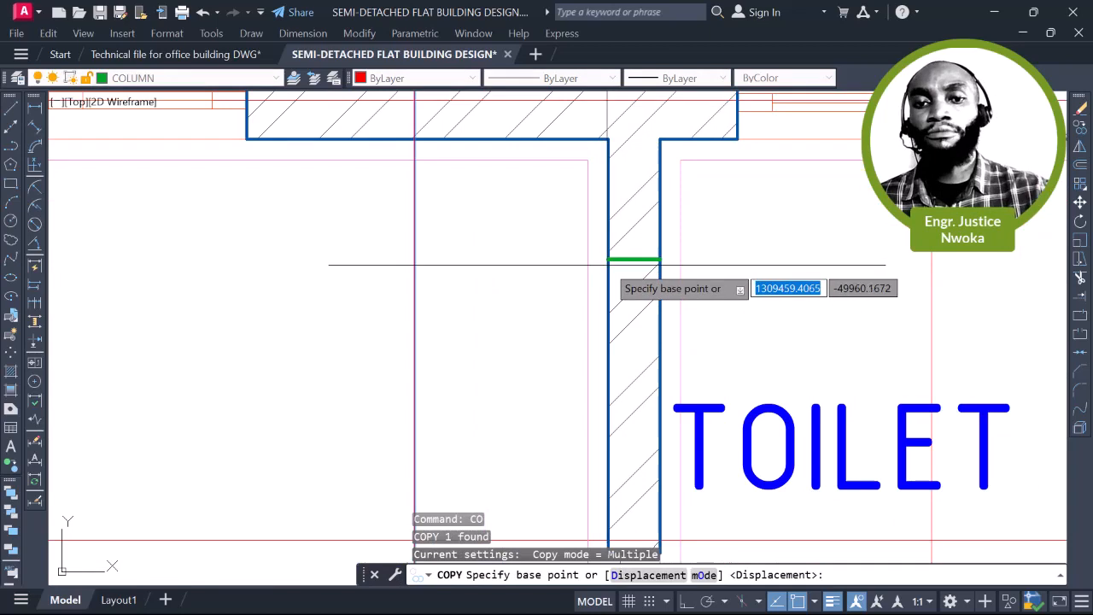
click(414, 259)
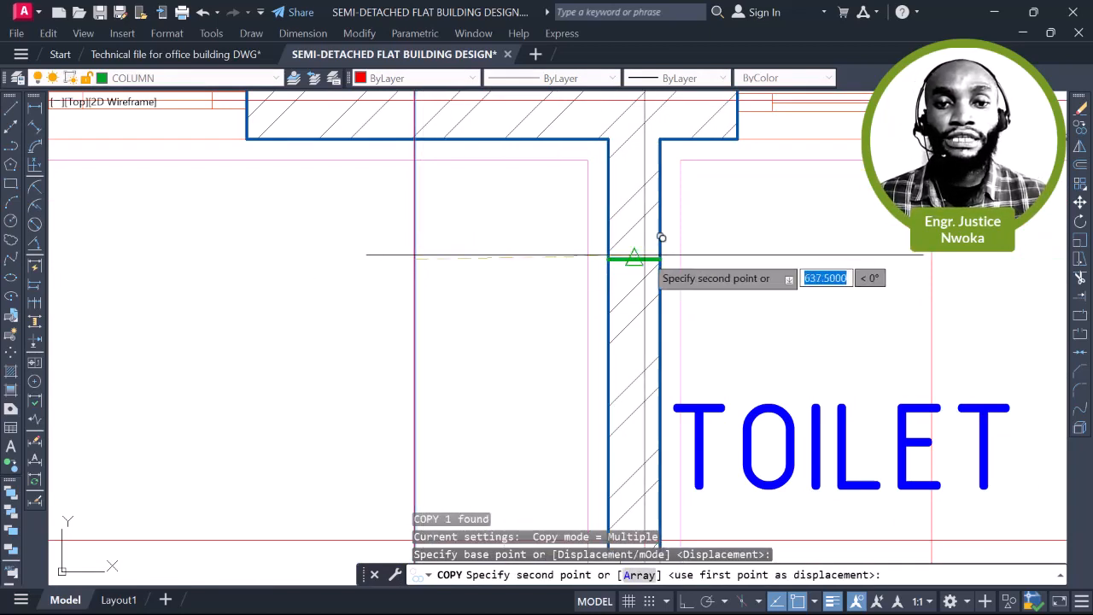
key(Escape)
Erase the short helper line across the bedroom–toilet wall
click(537, 237)
click(786, 278)
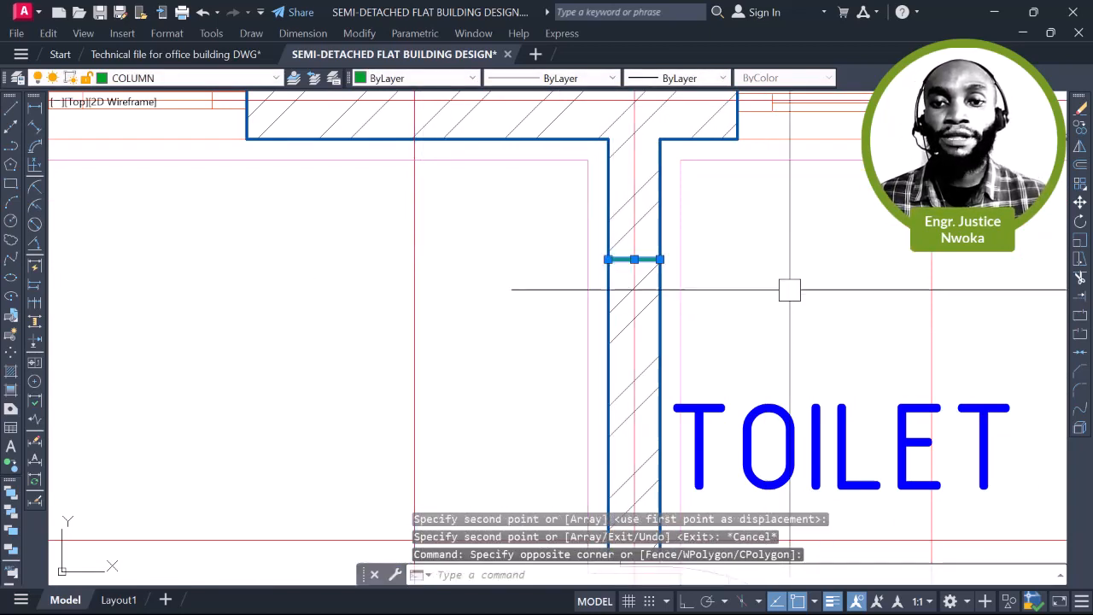
text(e)
key(Return)
scroll(737, 268, down, 4)
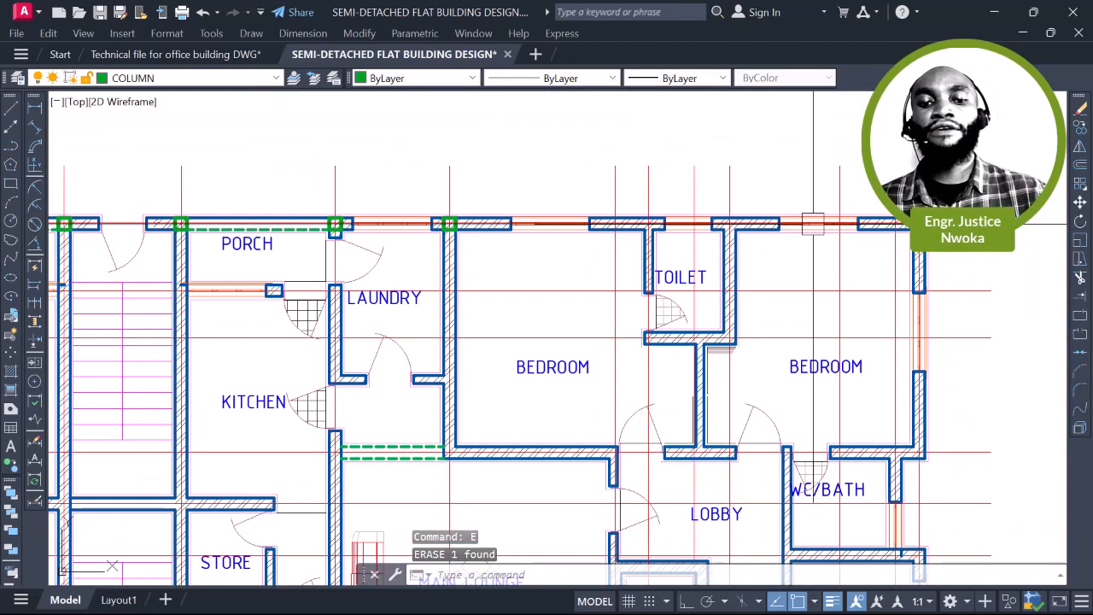
Copy the laundry–bedroom wall column by its centre to where the right-hand flat's bedroom–toilet wall meets the top outer wall
scroll(455, 195, up, 1)
scroll(456, 213, up, 4)
click(446, 242)
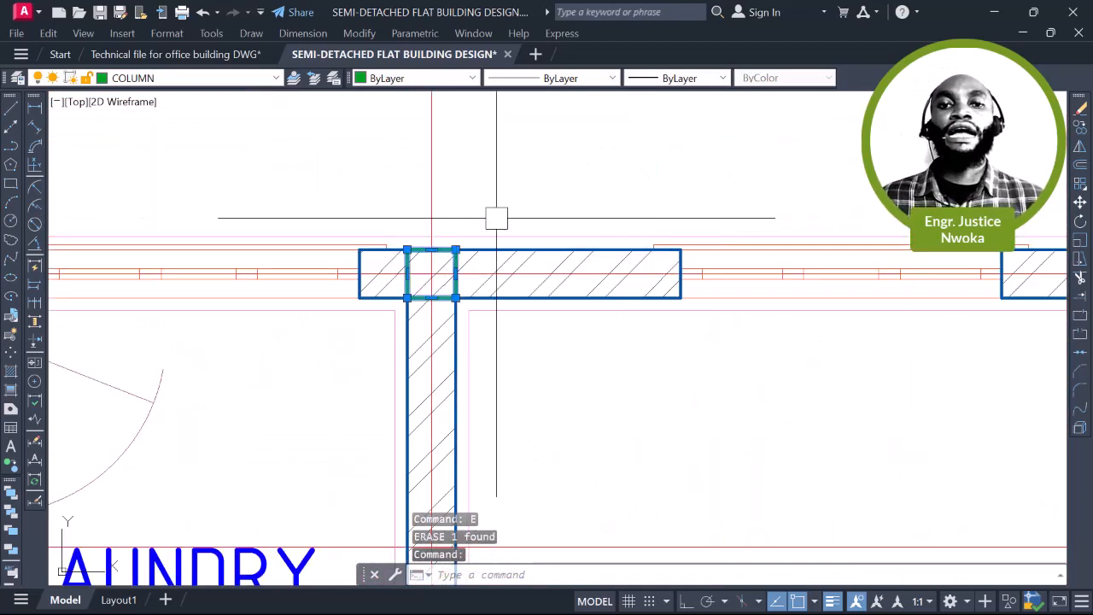
text(co)
key(Return)
scroll(431, 275, up, 4)
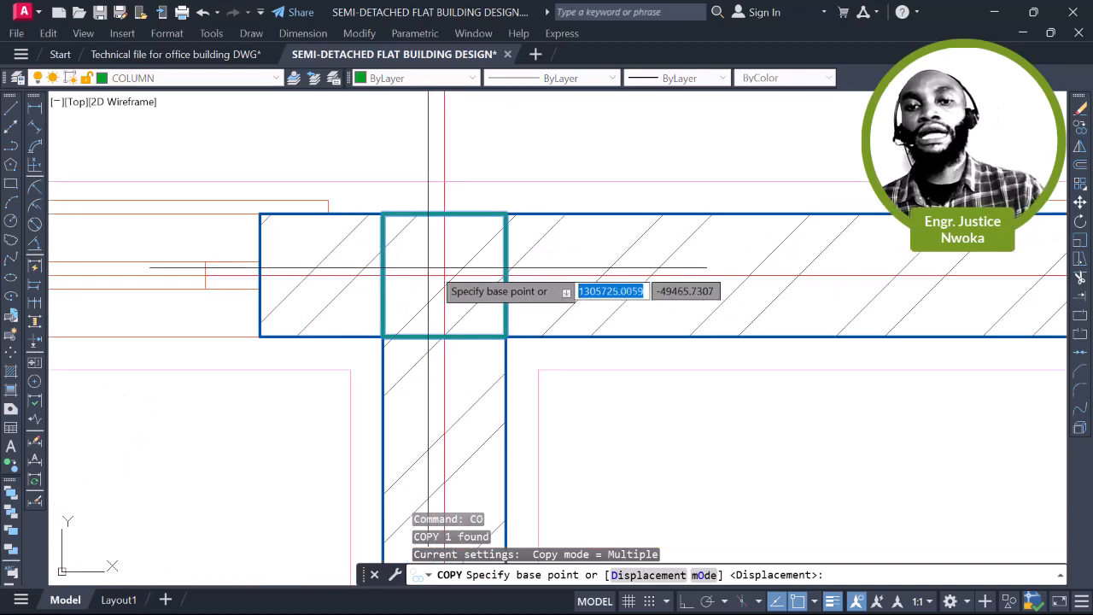
click(442, 273)
scroll(431, 270, down, 6)
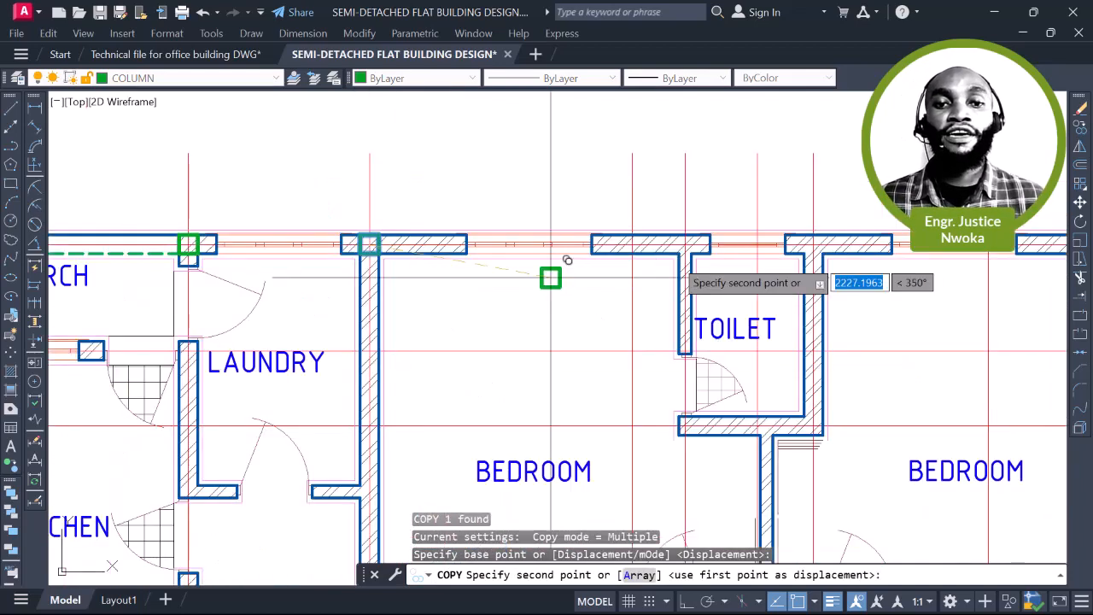
middle_drag(741, 230, 580, 236)
scroll(542, 244, up, 10)
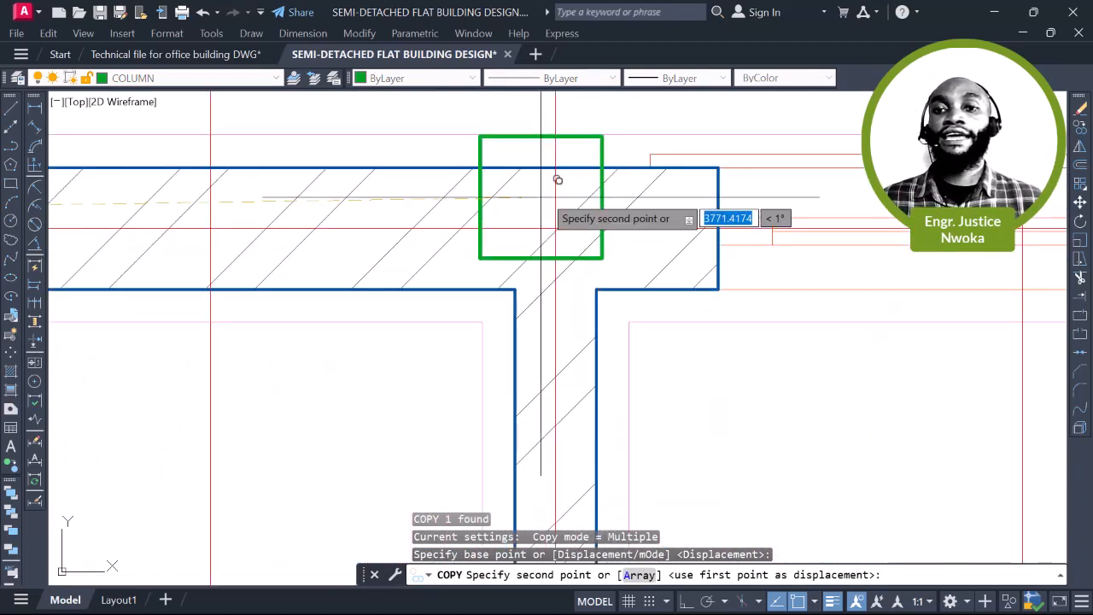
click(569, 227)
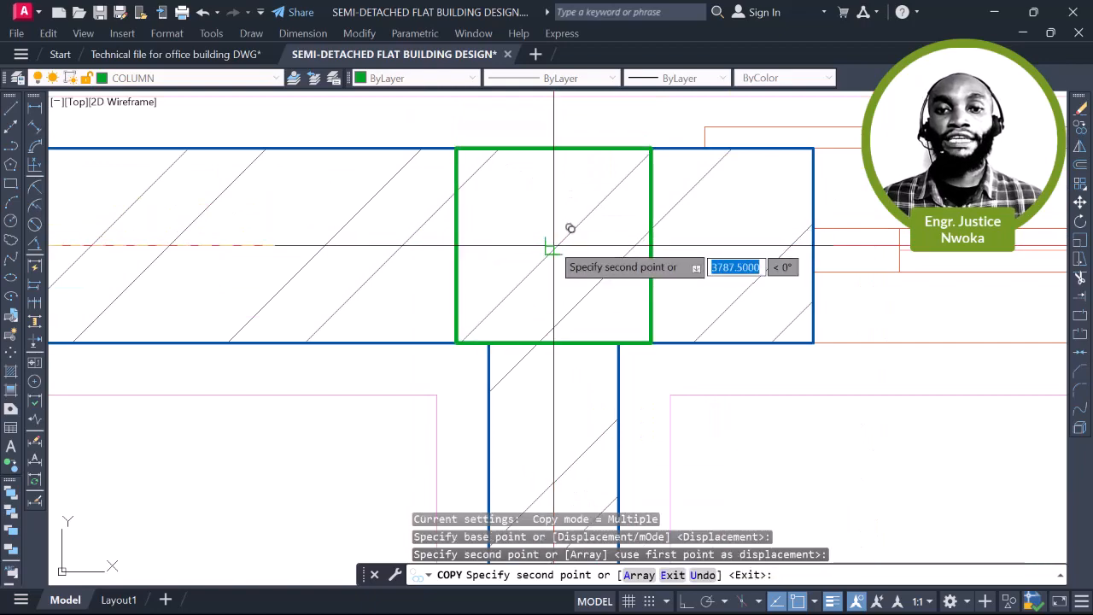
scroll(589, 235, down, 4)
scroll(589, 236, down, 5)
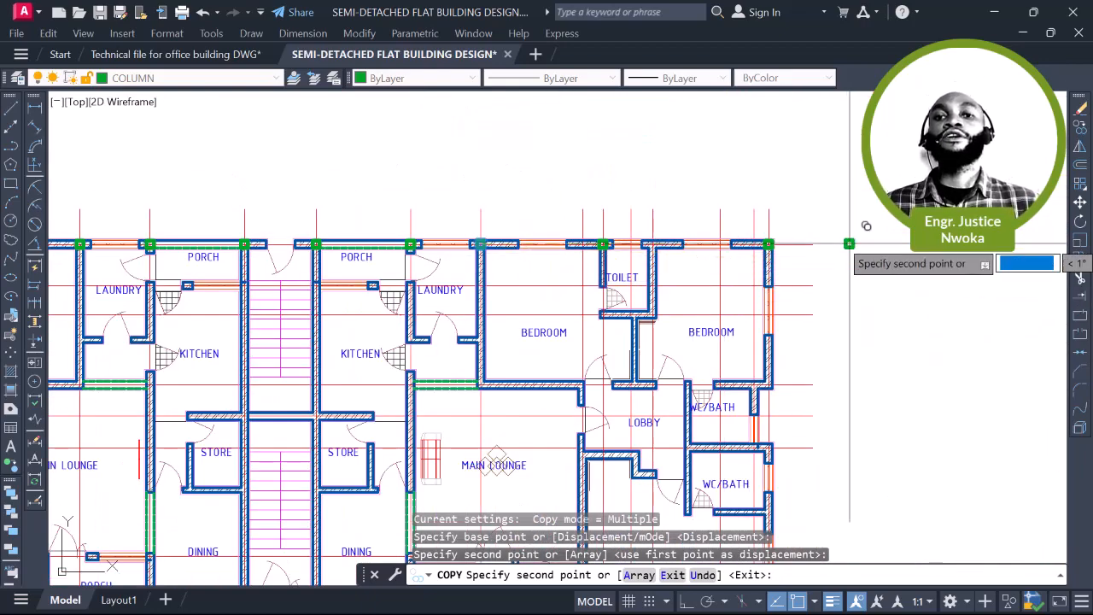
middle_drag(848, 239, 1005, 230)
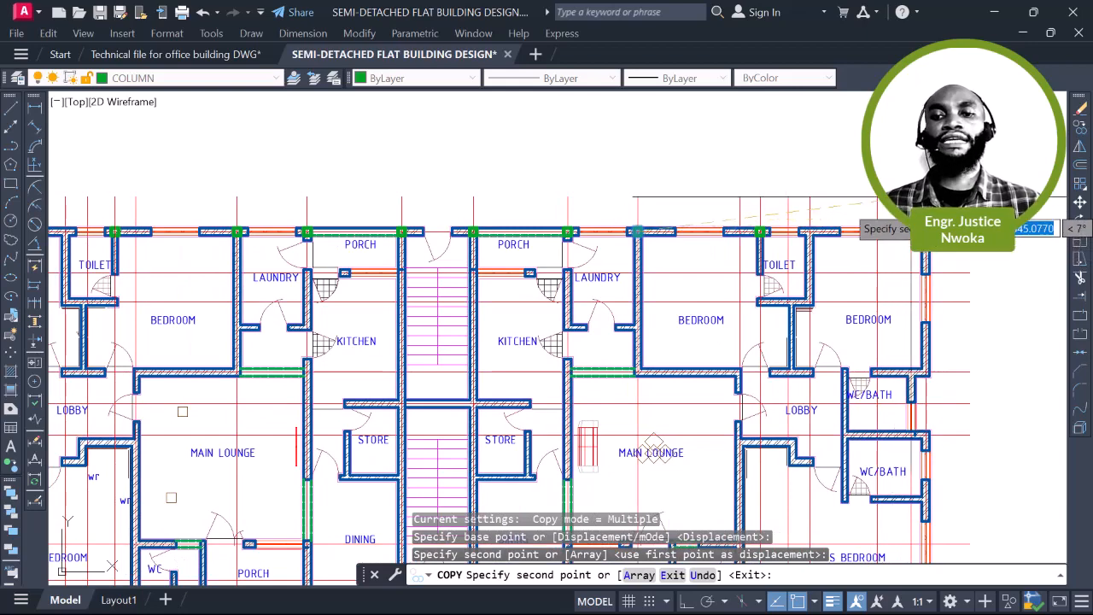
key(Escape)
Examine the column positions and spacing along the top outer wall across both flats
scroll(920, 209, down, 2)
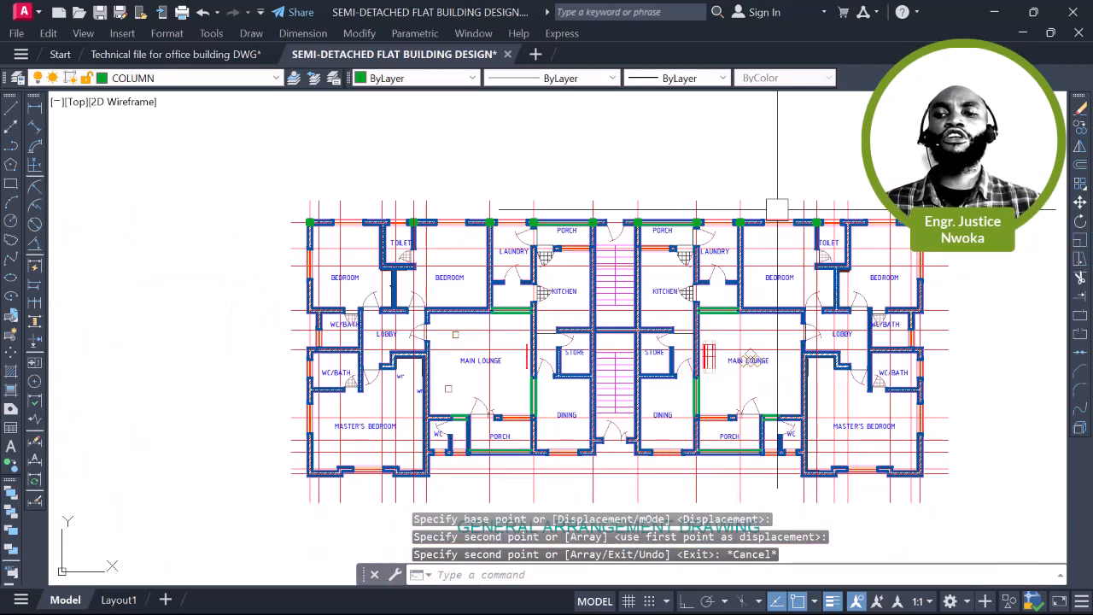
middle_drag(778, 210, 832, 212)
scroll(344, 241, up, 4)
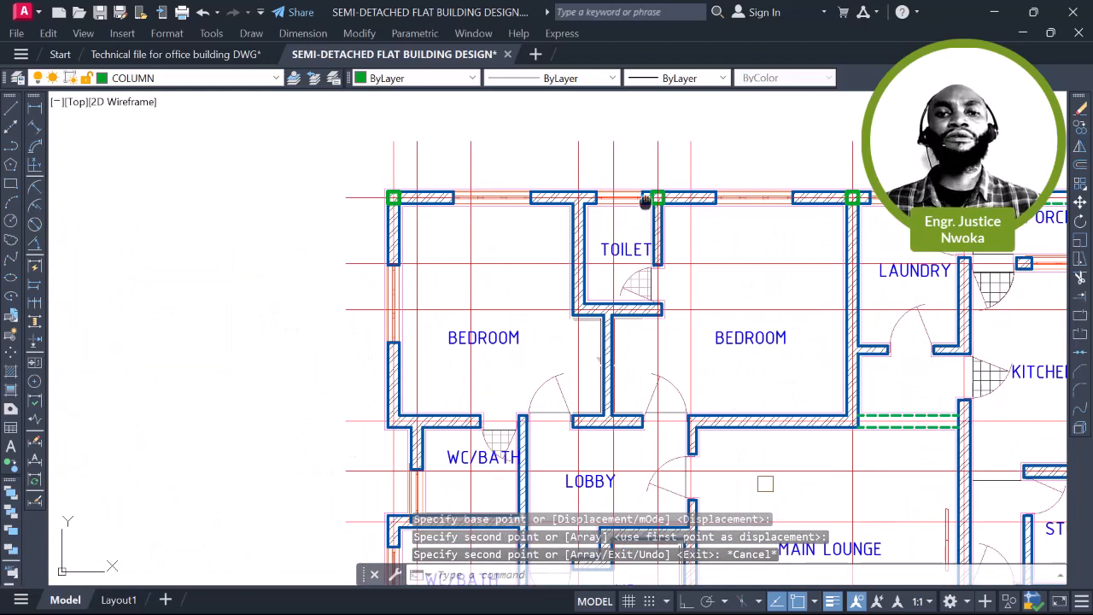
middle_drag(646, 203, 431, 214)
middle_drag(738, 208, 456, 215)
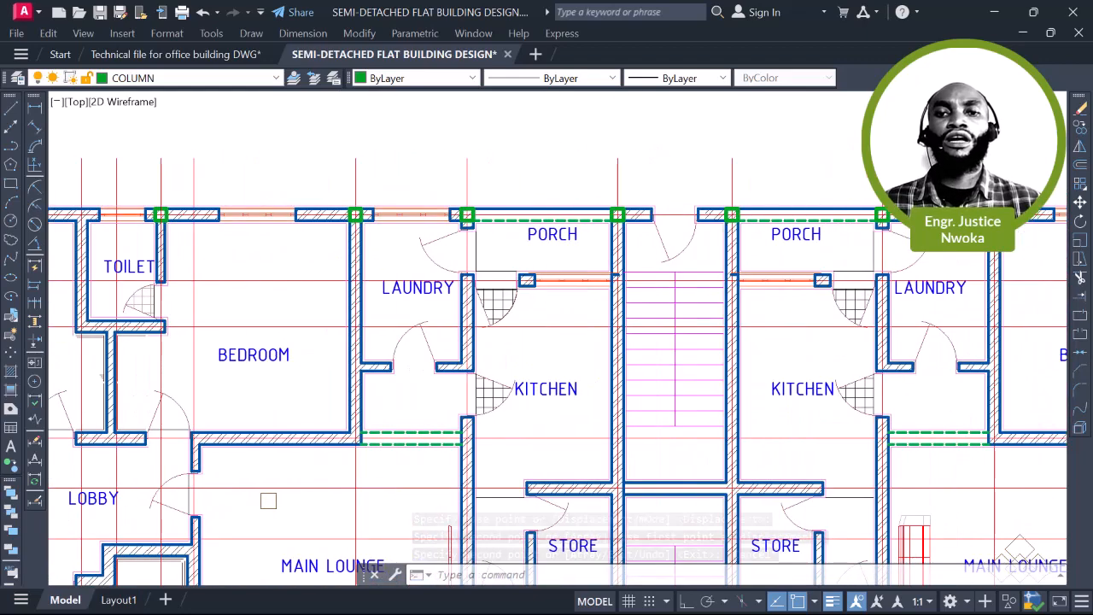
middle_drag(720, 213, 414, 222)
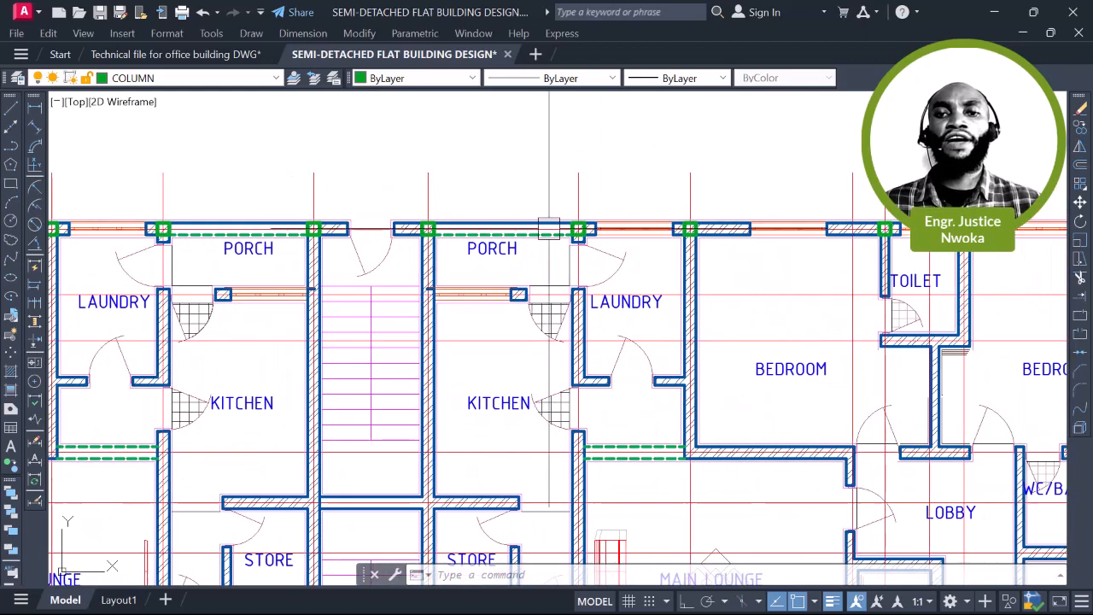
scroll(599, 220, up, 4)
middle_drag(786, 236, 244, 240)
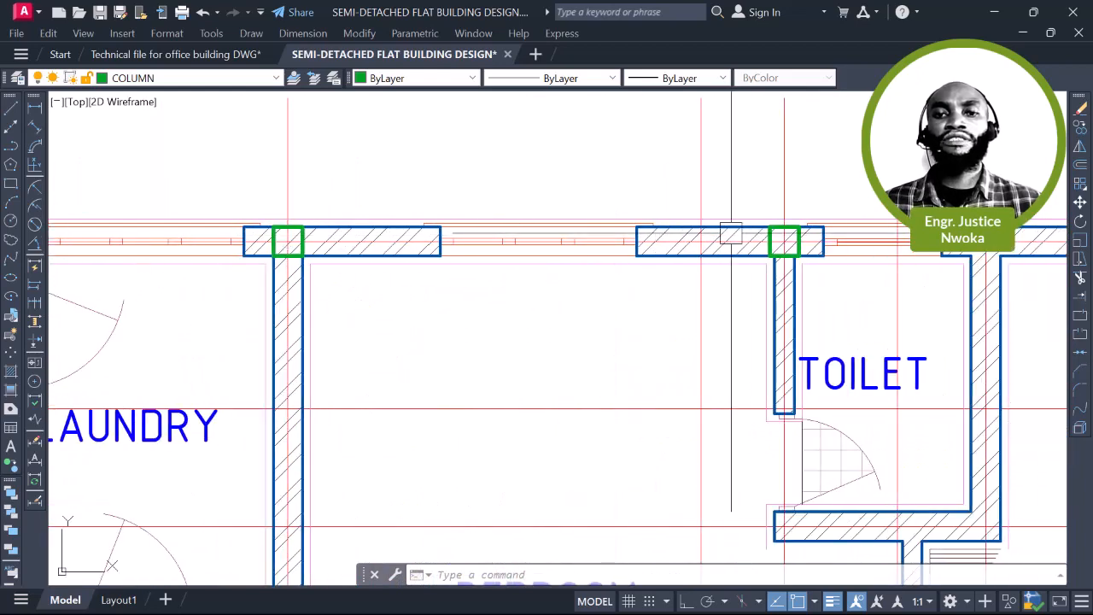
middle_drag(785, 232, 398, 230)
scroll(552, 255, down, 4)
scroll(760, 256, up, 2)
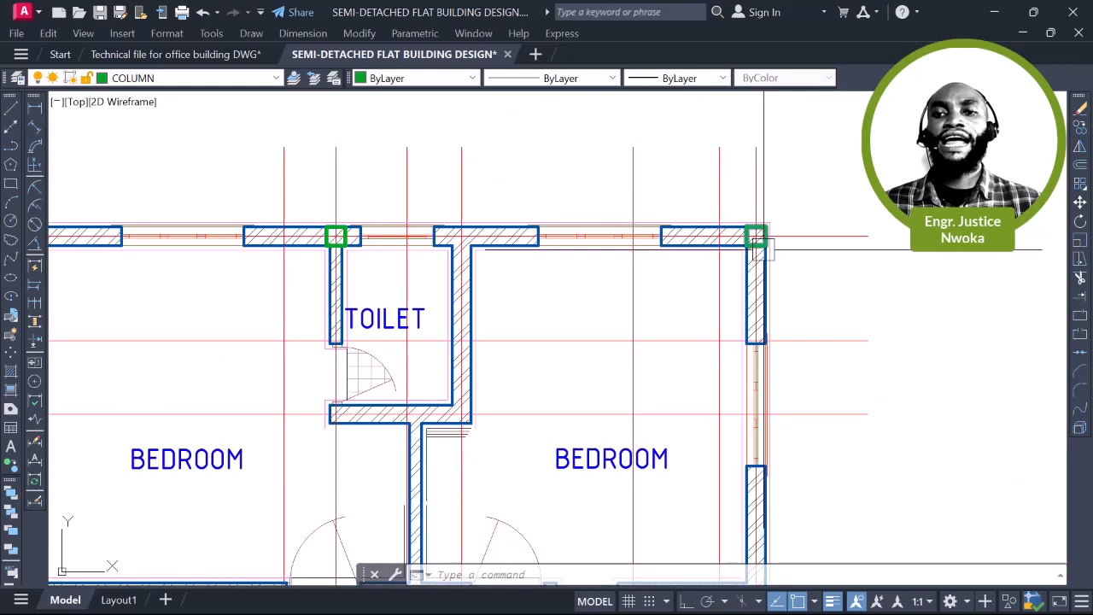
middle_drag(657, 215, 676, 221)
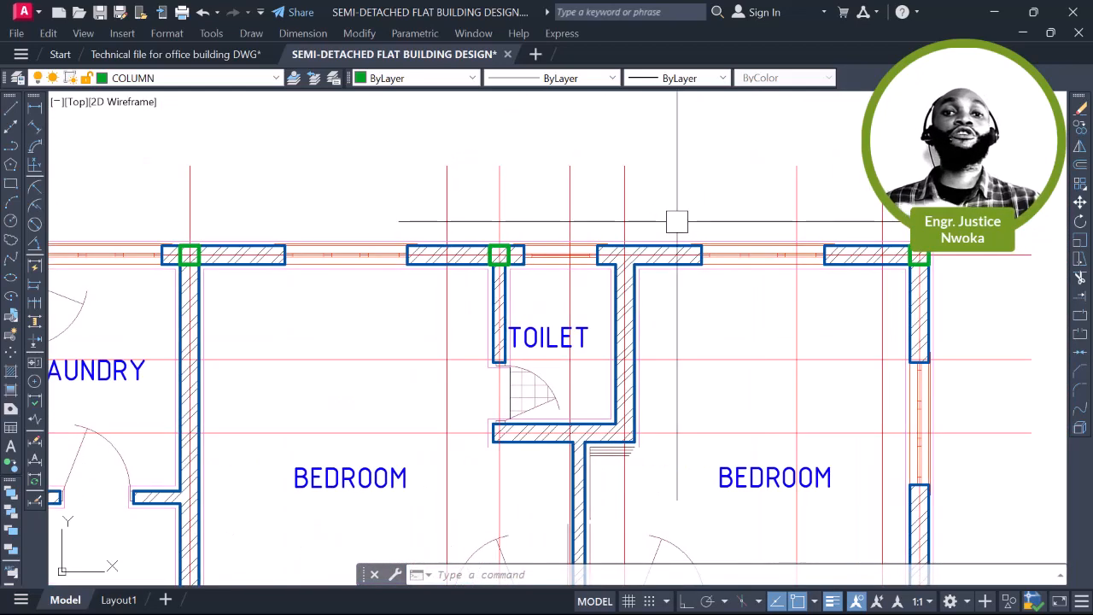
Add a linear dimension above the plan between the bedroom–toilet wall grid line and the right-hand flat's outer corner grid line
click(35, 108)
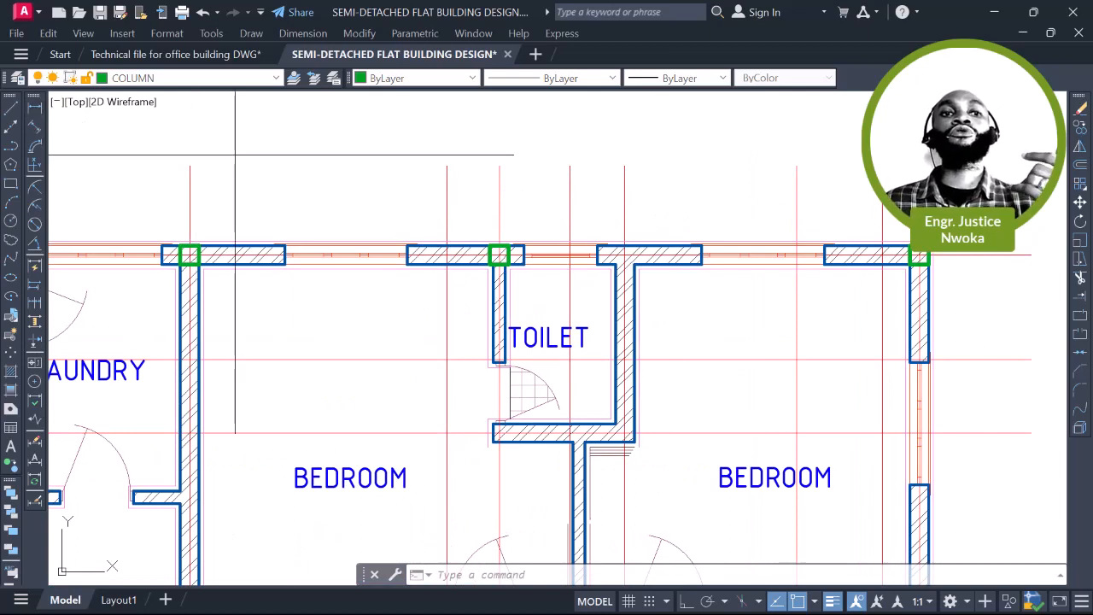
middle_drag(599, 212, 489, 229)
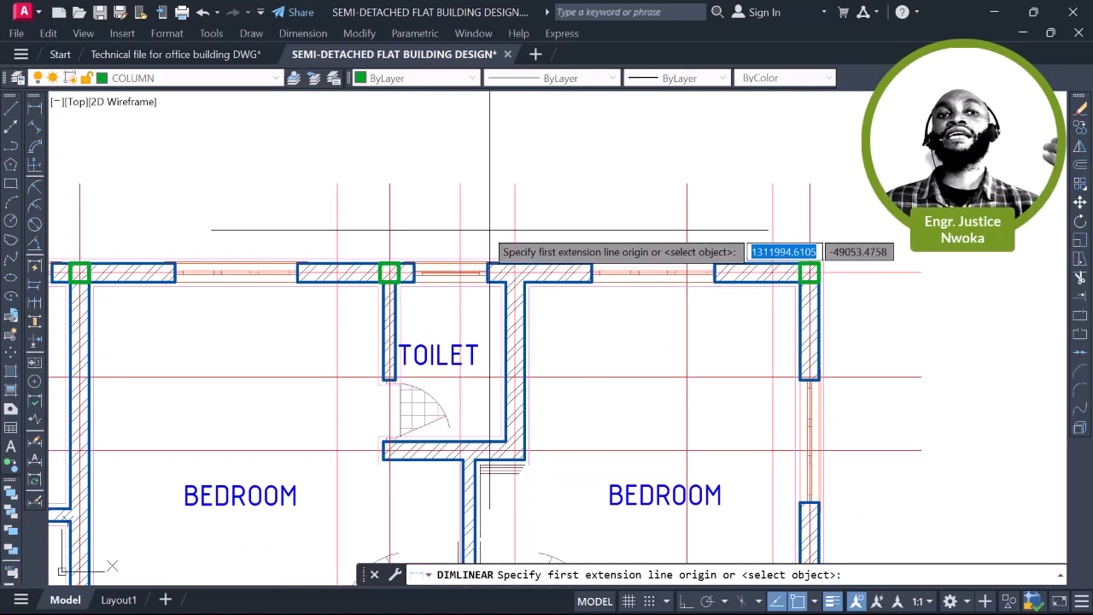
click(389, 183)
click(810, 182)
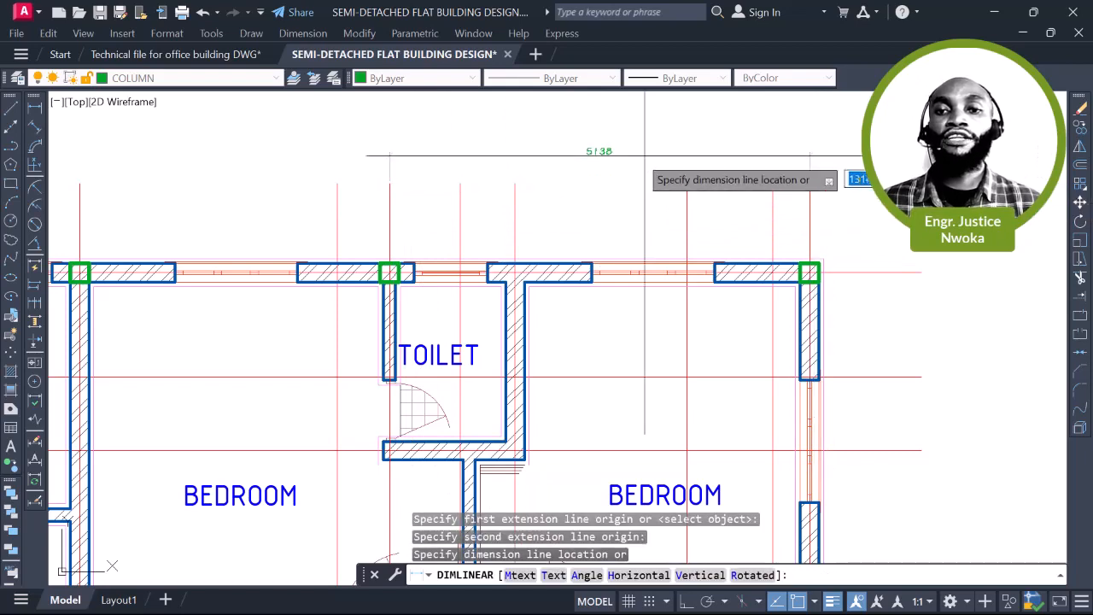
scroll(623, 158, up, 2)
click(588, 158)
scroll(910, 179, down, 2)
Continue the dimension from the toilet wall grid line to the right-hand flat's laundry–bedroom wall grid line with DIMCONTINUE
middle_drag(675, 187, 819, 193)
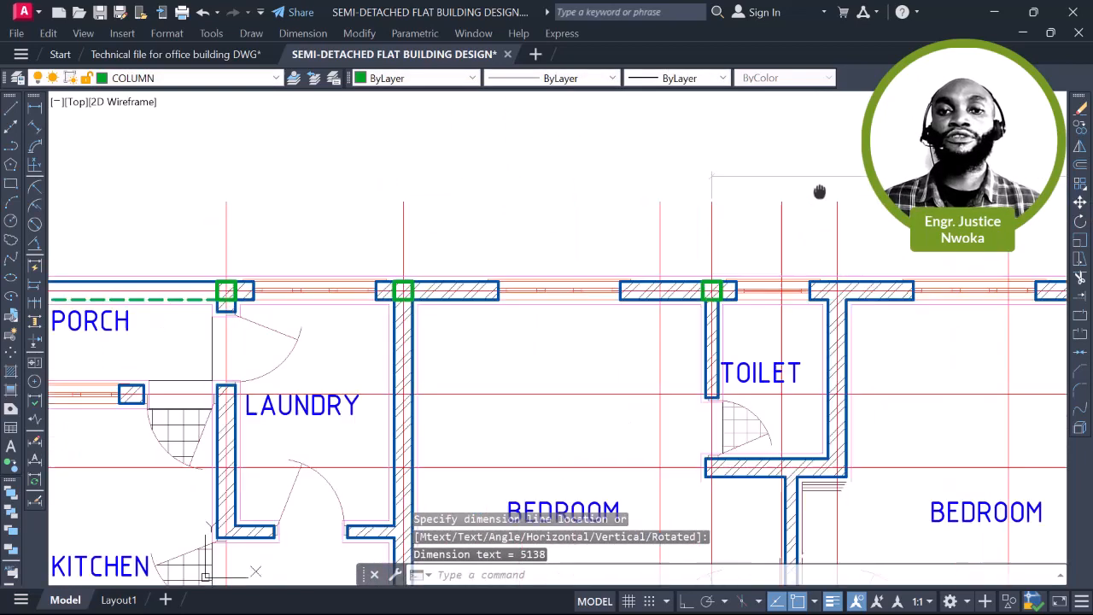
text(DIM)
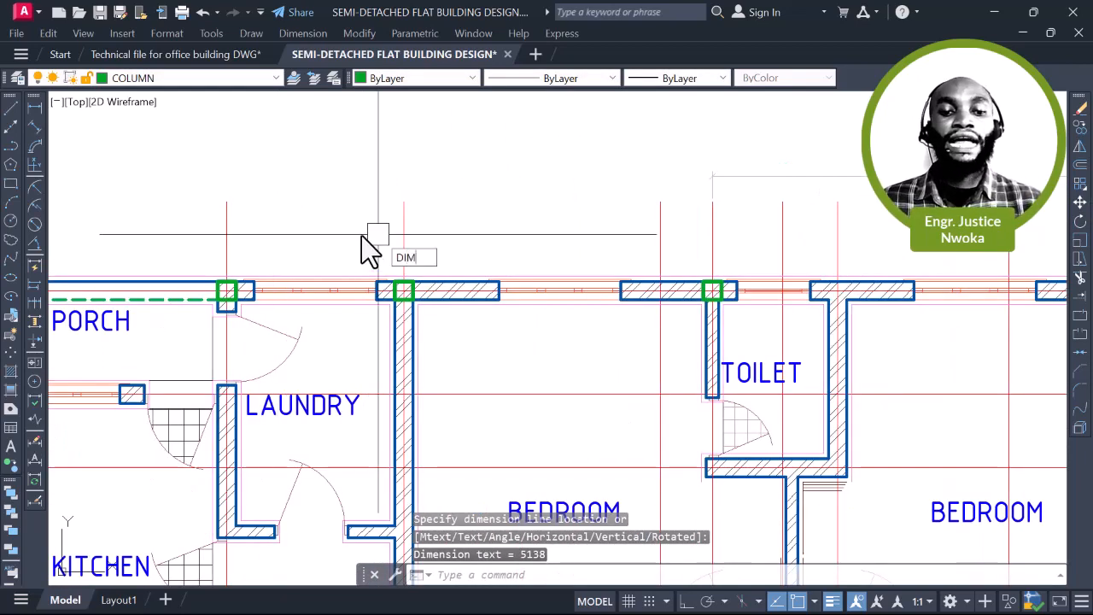
text(CONT)
key(Return)
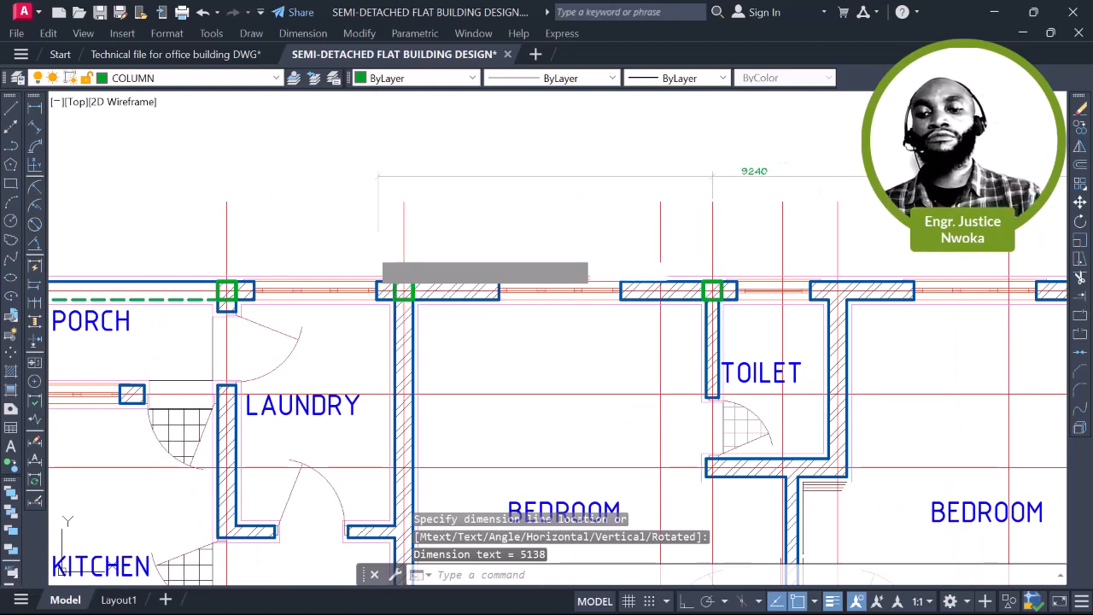
click(713, 181)
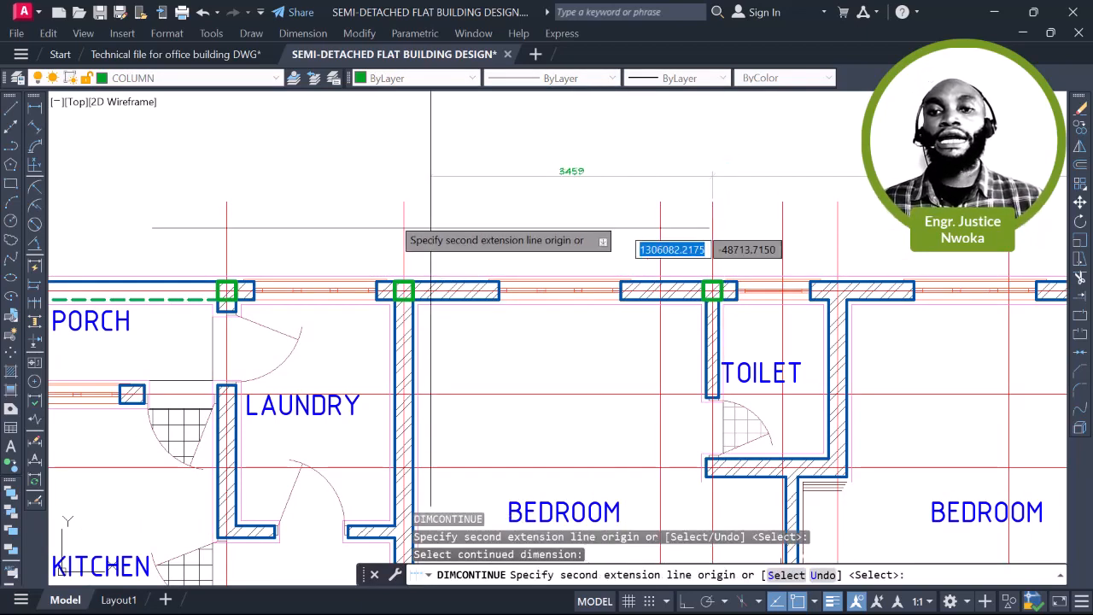
click(403, 198)
scroll(523, 218, up, 2)
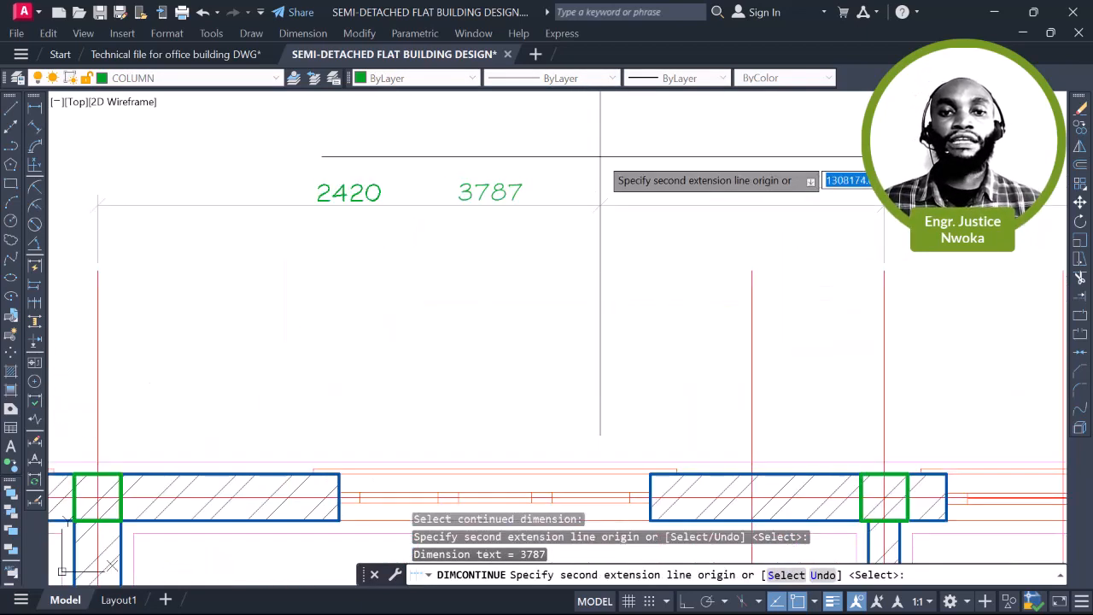
Extend the continued dimensions to the right-hand flat's laundry–porch grid line and its porch–staircase grid line
scroll(524, 218, down, 4)
scroll(590, 192, up, 2)
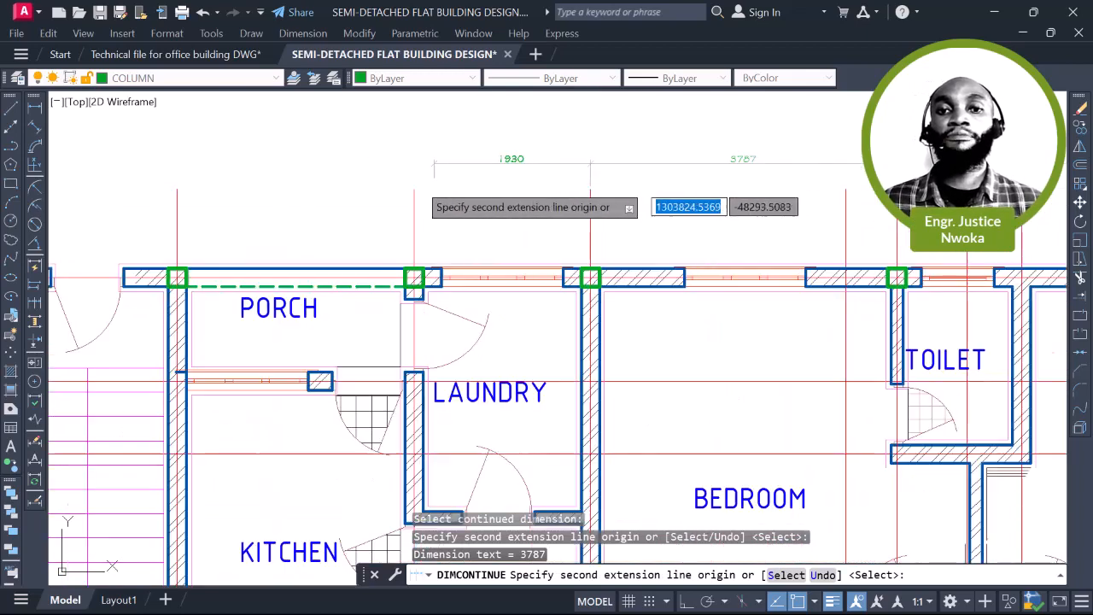
click(414, 189)
scroll(540, 179, down, 2)
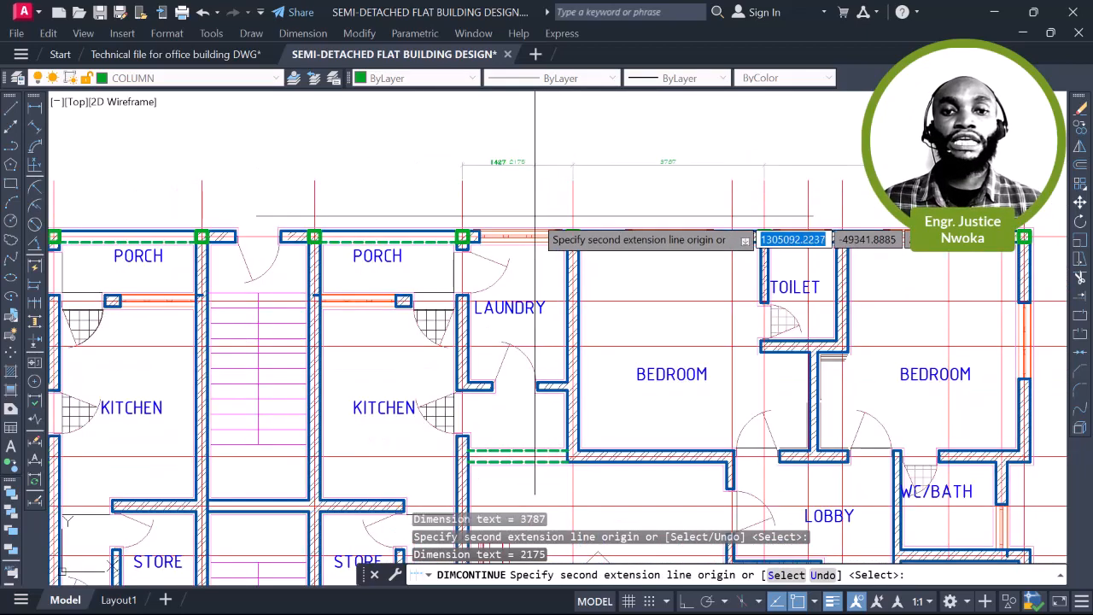
scroll(535, 217, up, 2)
scroll(466, 235, down, 4)
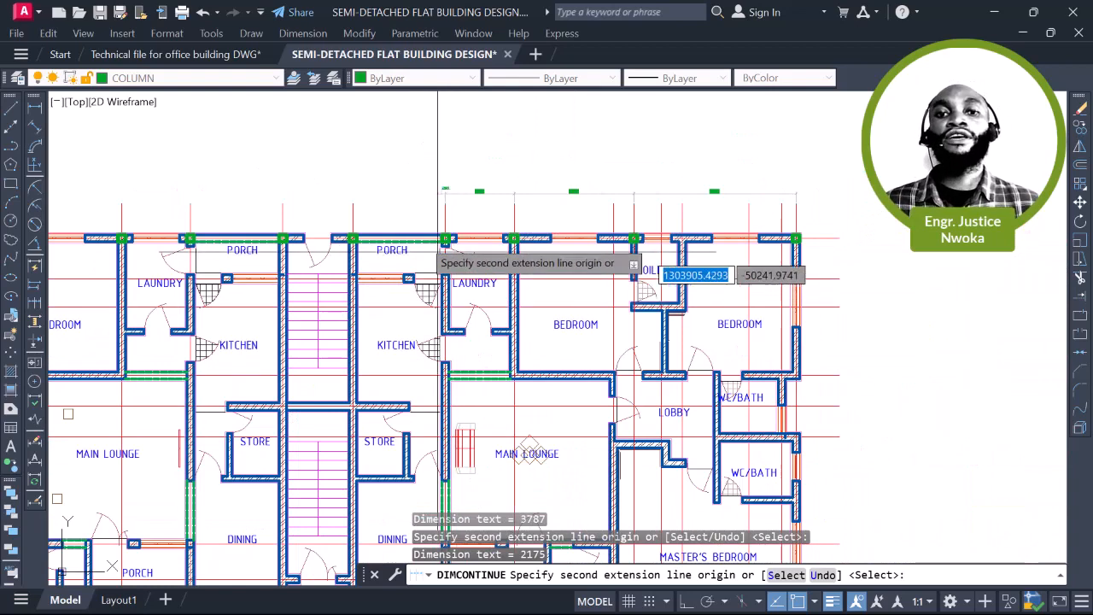
scroll(357, 224, up, 2)
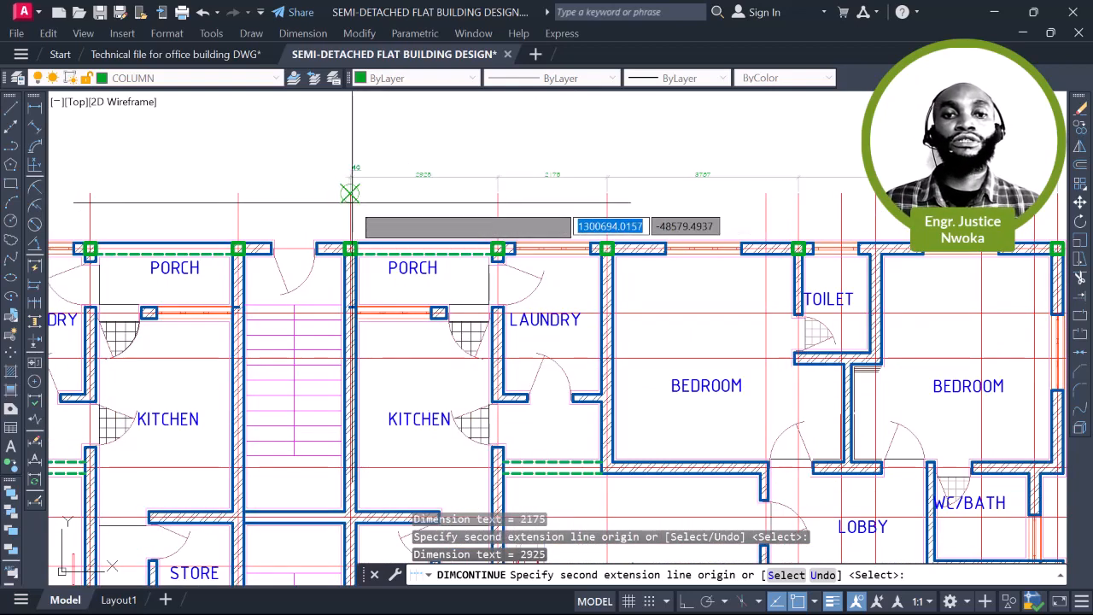
middle_drag(428, 217, 547, 213)
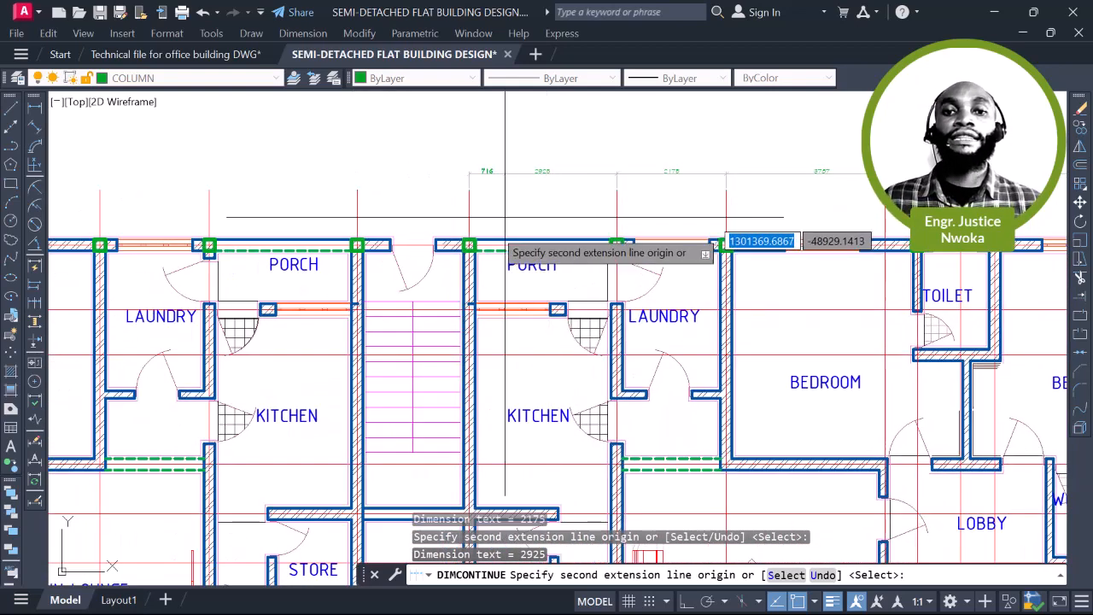
Continue the dimensions across the staircase, then the left-hand flat's porch and laundry, to its laundry–bedroom wall grid line
middle_drag(493, 262, 597, 266)
scroll(512, 195, up, 2)
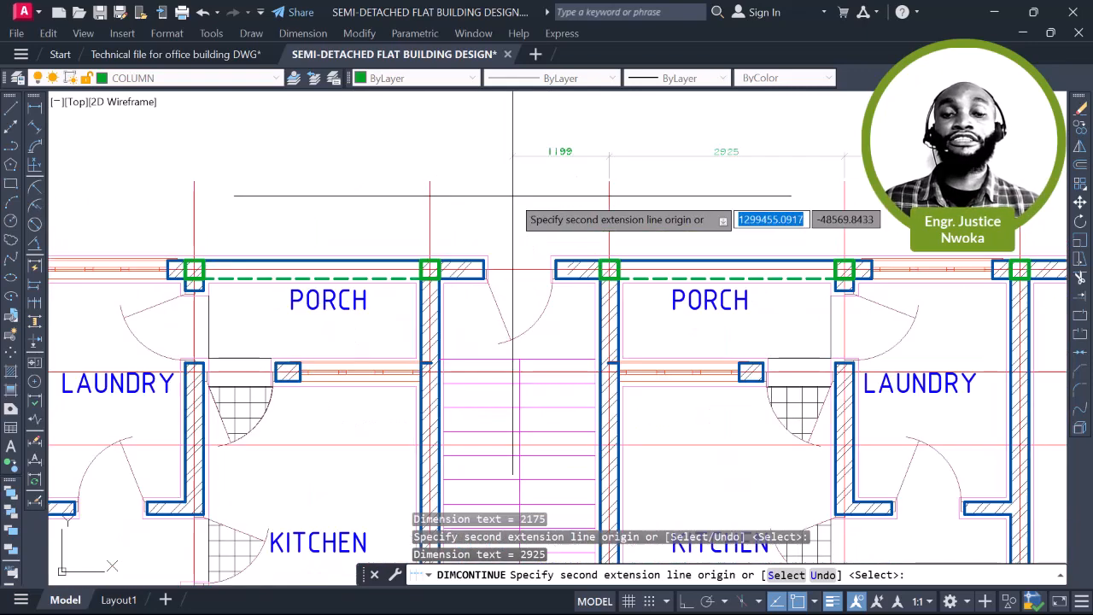
click(429, 181)
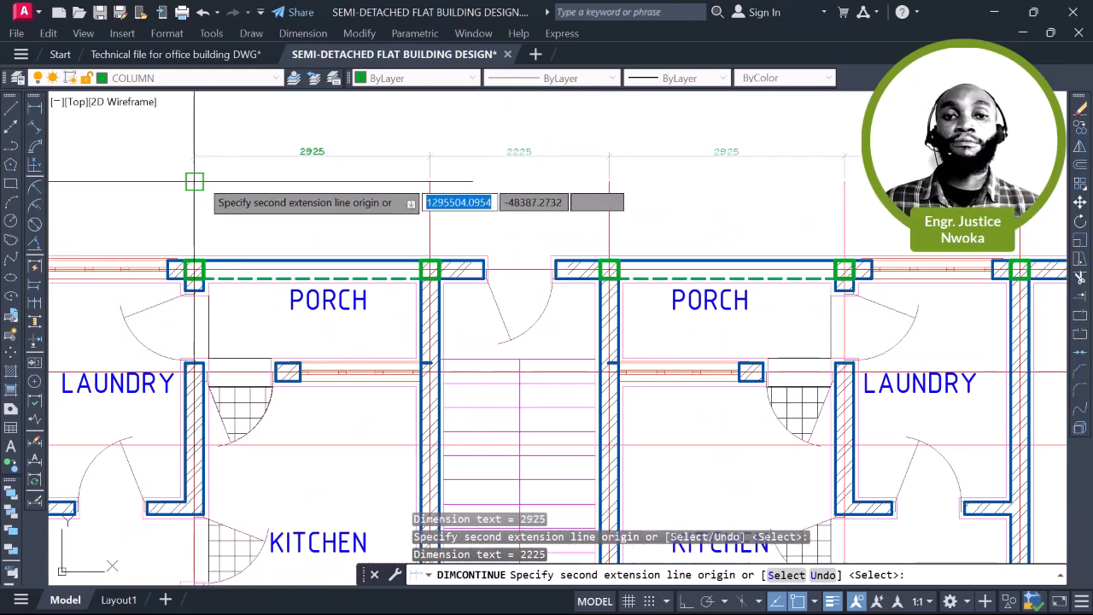
scroll(512, 197, down, 2)
middle_drag(512, 196, 773, 211)
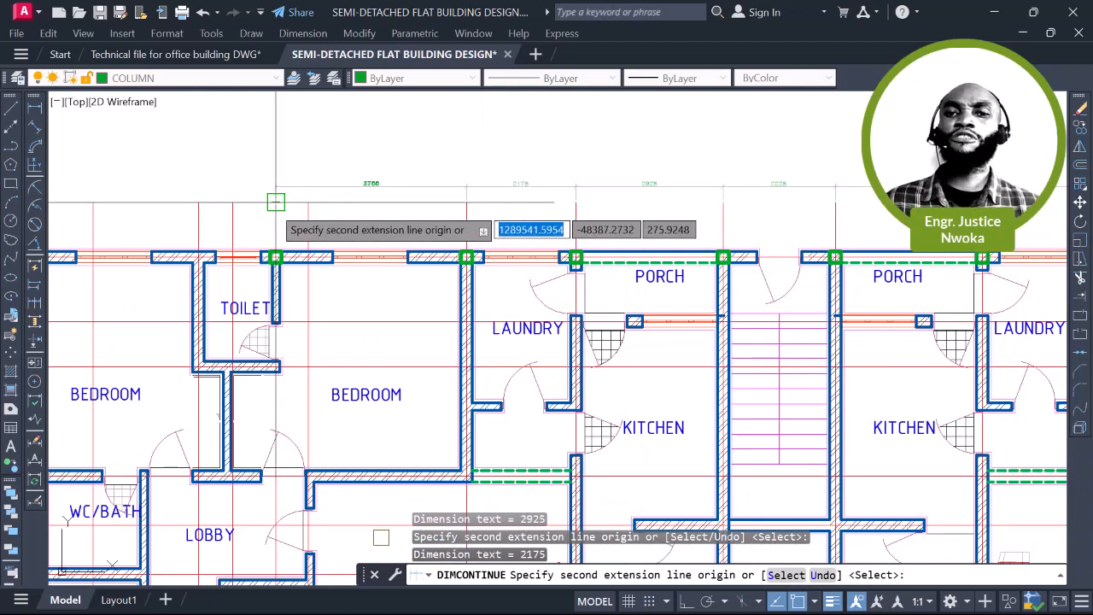
Extend the continued dimensions to the left-hand flat's bedroom–toilet wall grid line and its outer corner grid line, and end the command
middle_drag(275, 205, 509, 215)
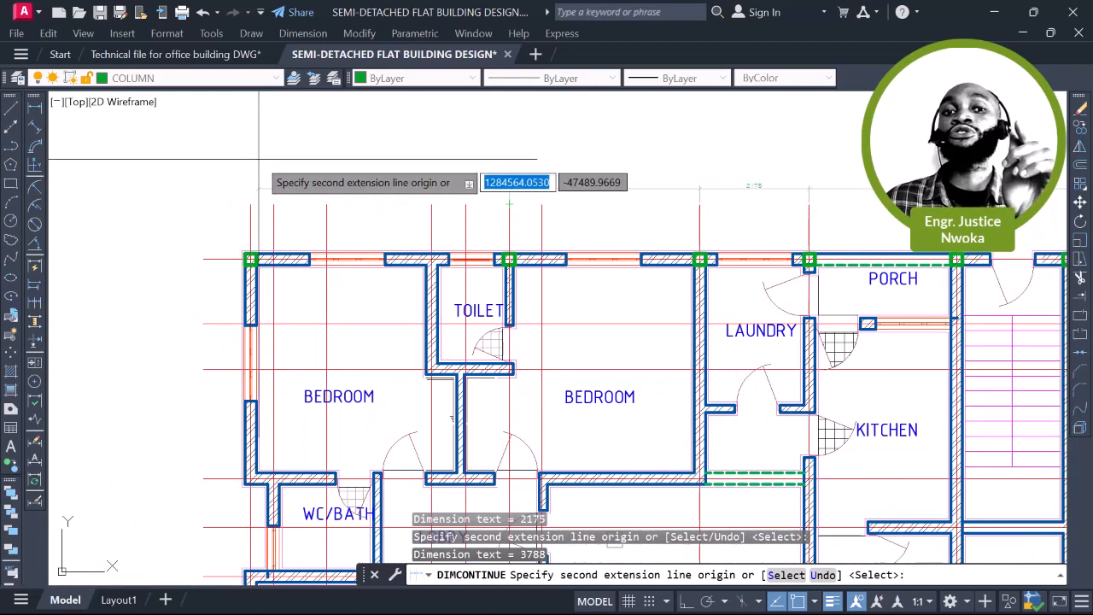
click(250, 205)
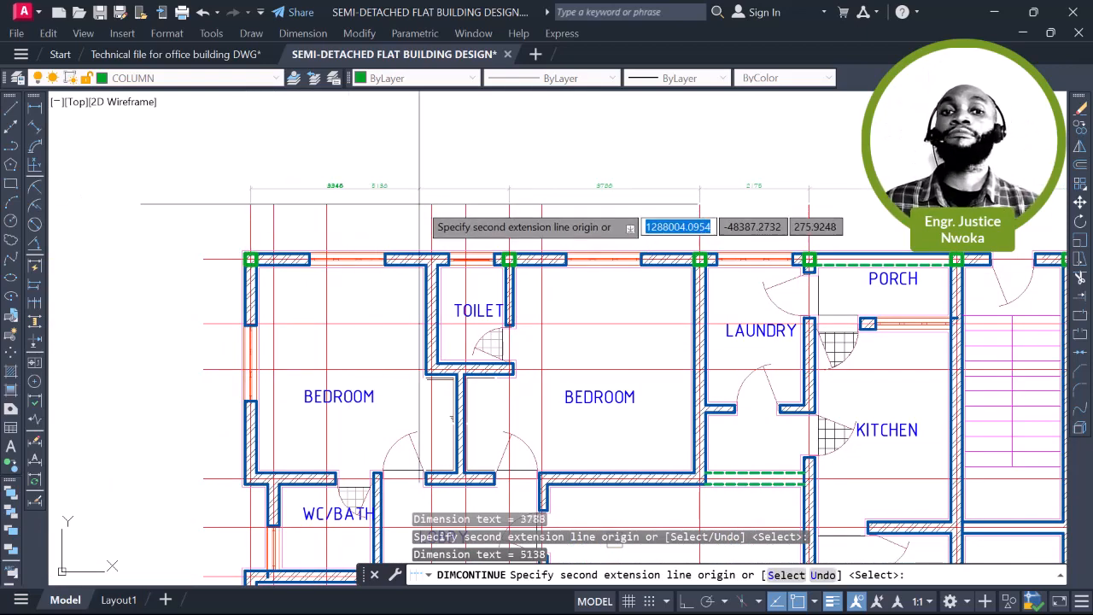
key(Escape)
Examine the column spacing dimensions above the left-hand flat's two bedrooms and toilet
scroll(382, 187, up, 2)
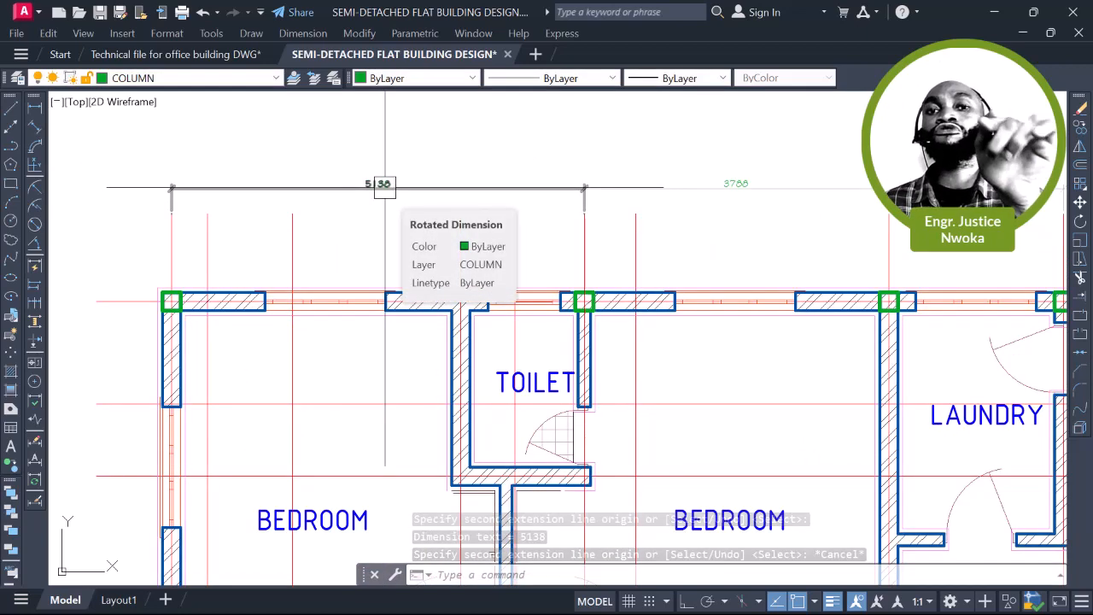
scroll(359, 190, down, 2)
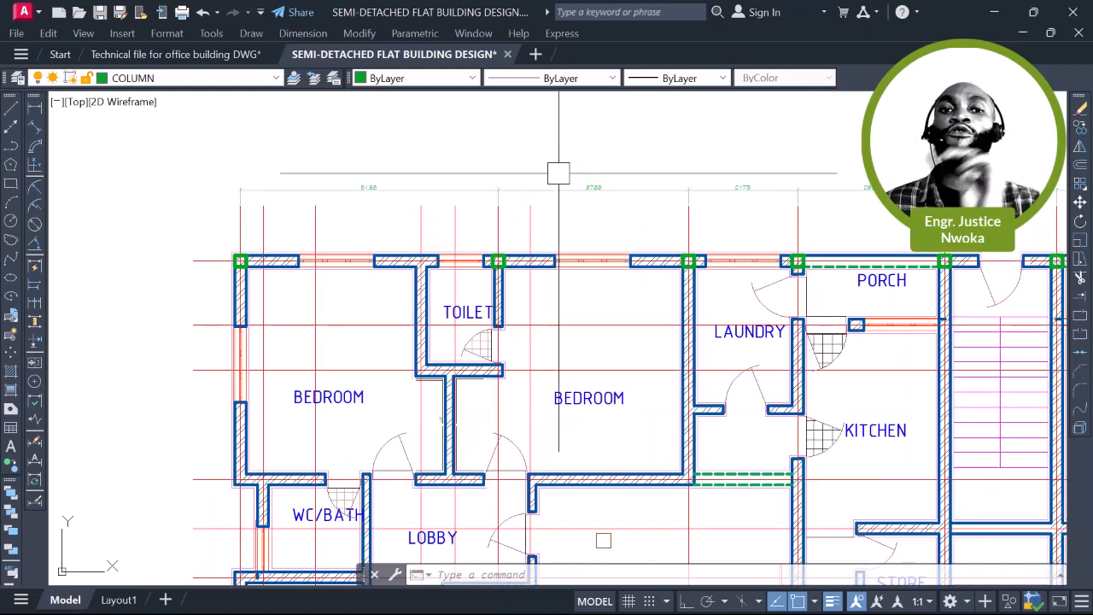
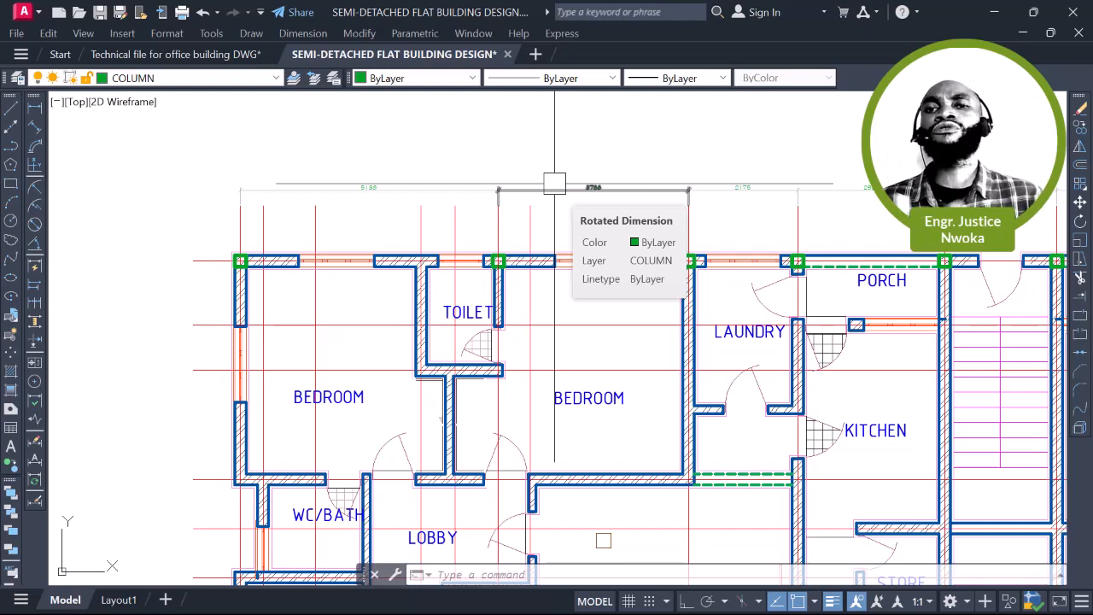
scroll(429, 175, down, 2)
scroll(480, 182, up, 4)
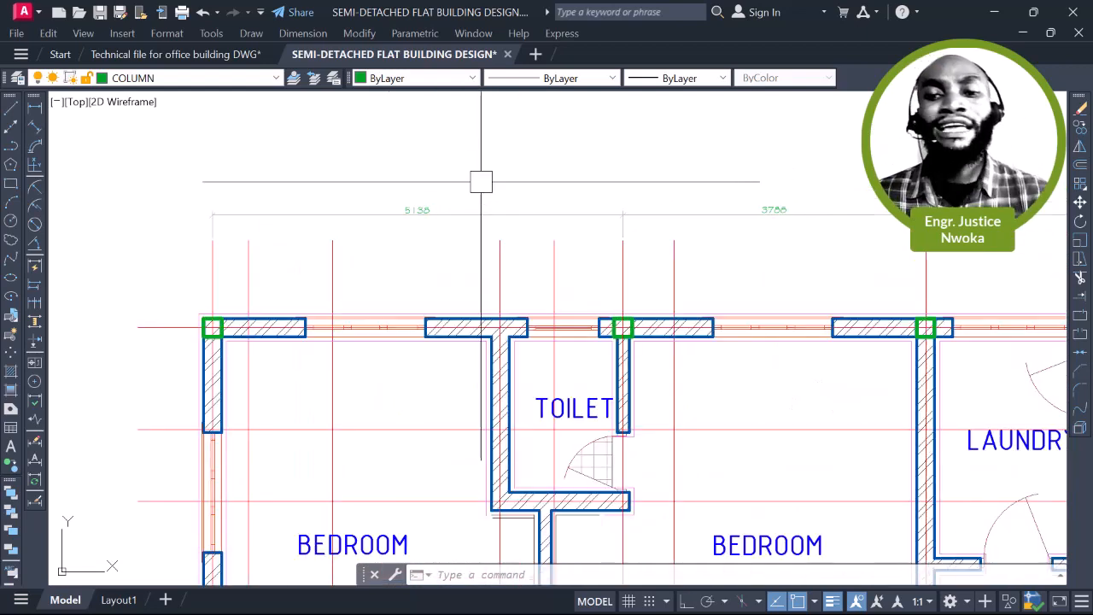
scroll(481, 182, up, 2)
middle_drag(671, 183, 293, 188)
middle_drag(726, 191, 289, 209)
mouse_move(725, 225)
middle_down()
mouse_move(330, 232)
mouse_move(760, 235)
middle_up()
middle_drag(312, 238, 705, 251)
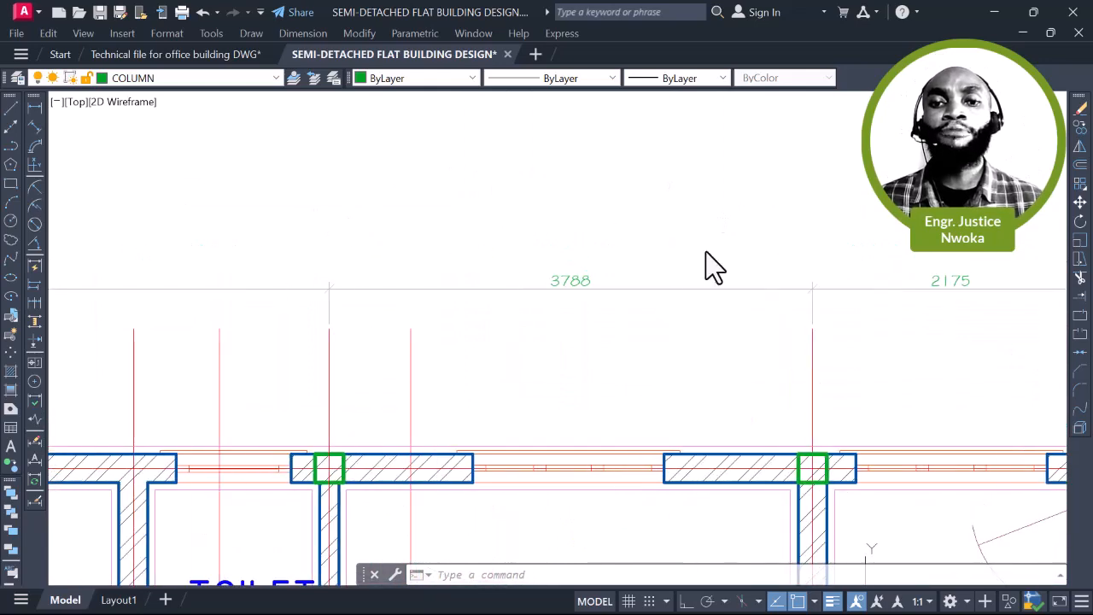
middle_drag(336, 253, 373, 254)
scroll(624, 268, up, 4)
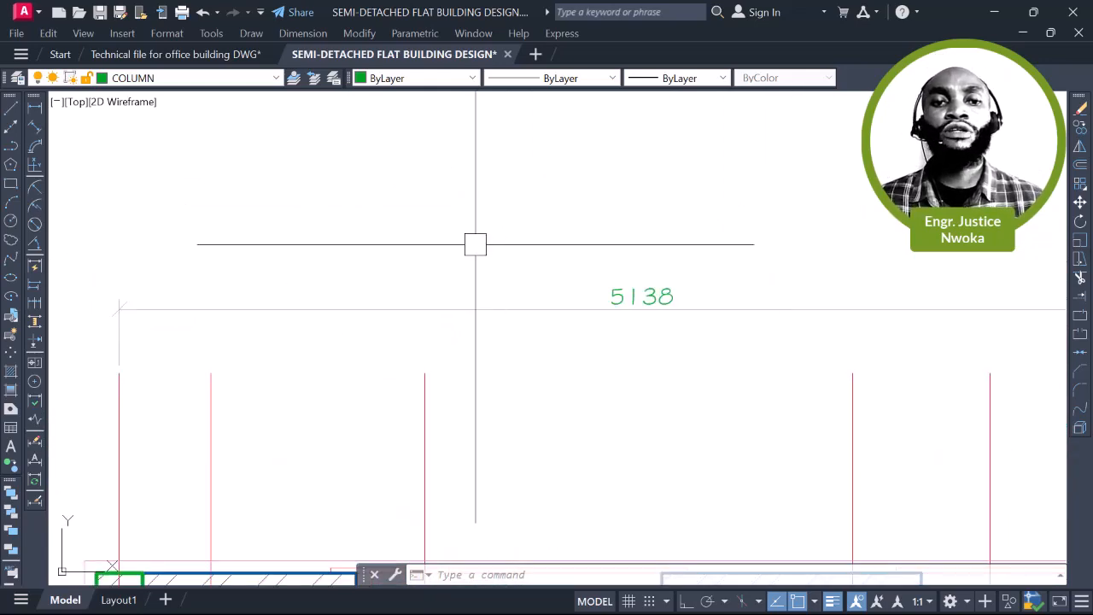
Examine the column spacing dimensions across the porches, staircase and right-hand flat
scroll(349, 212, down, 6)
middle_drag(809, 253, 341, 250)
middle_drag(736, 261, 699, 261)
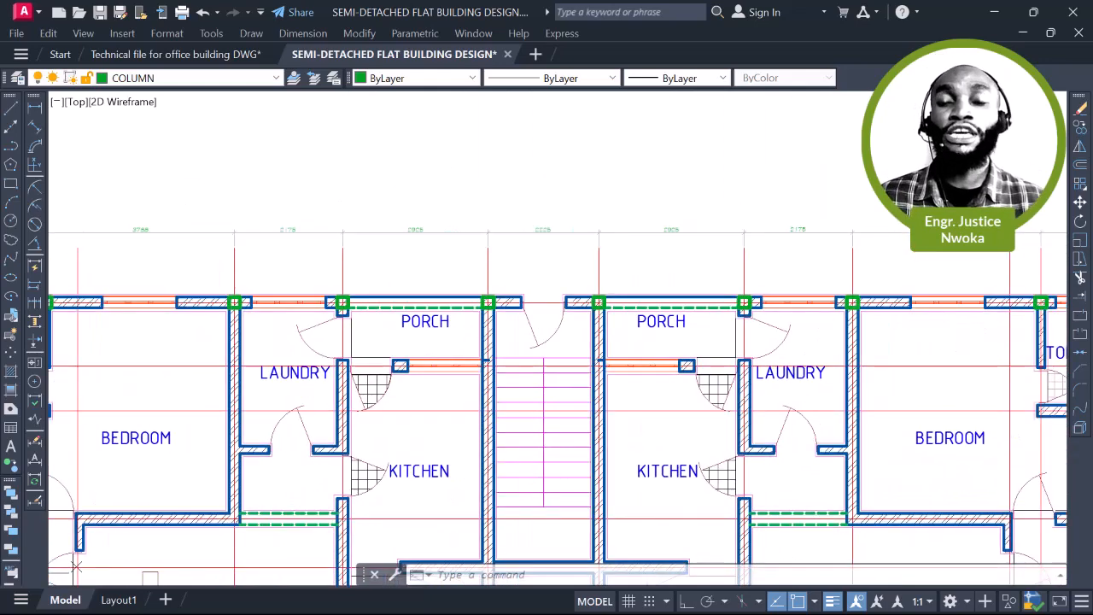
middle_drag(924, 247, 744, 244)
scroll(859, 244, up, 3)
mouse_move(859, 245)
middle_down()
mouse_move(674, 254)
mouse_move(721, 236)
middle_up()
scroll(721, 237, down, 2)
middle_drag(678, 222, 774, 231)
scroll(773, 232, down, 2)
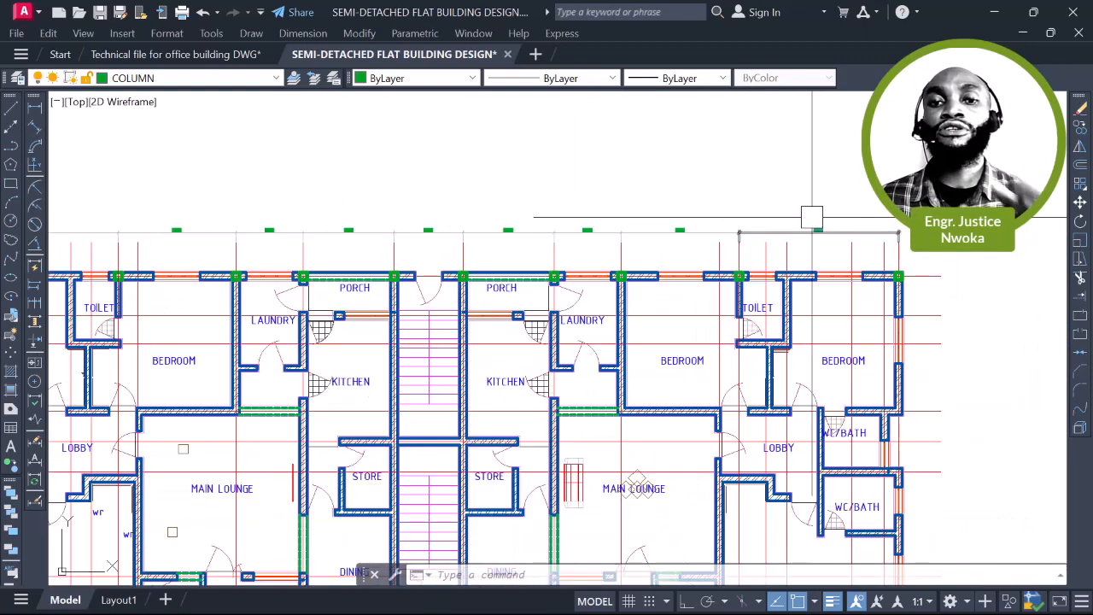
Erase the whole row of column spacing dimensions above the plan
click(858, 179)
scroll(691, 220, down, 2)
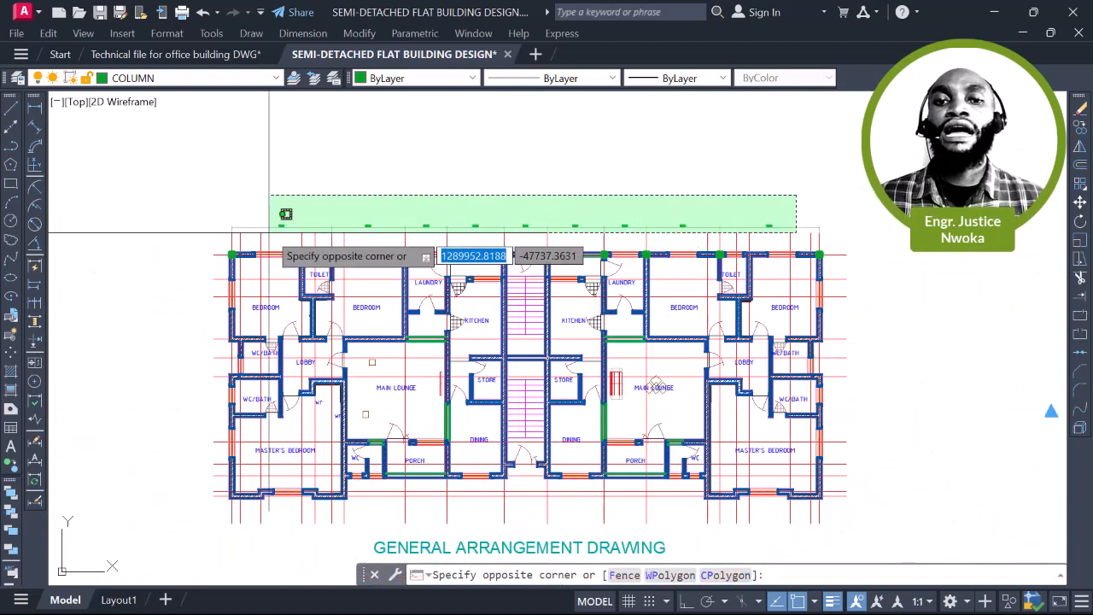
click(255, 232)
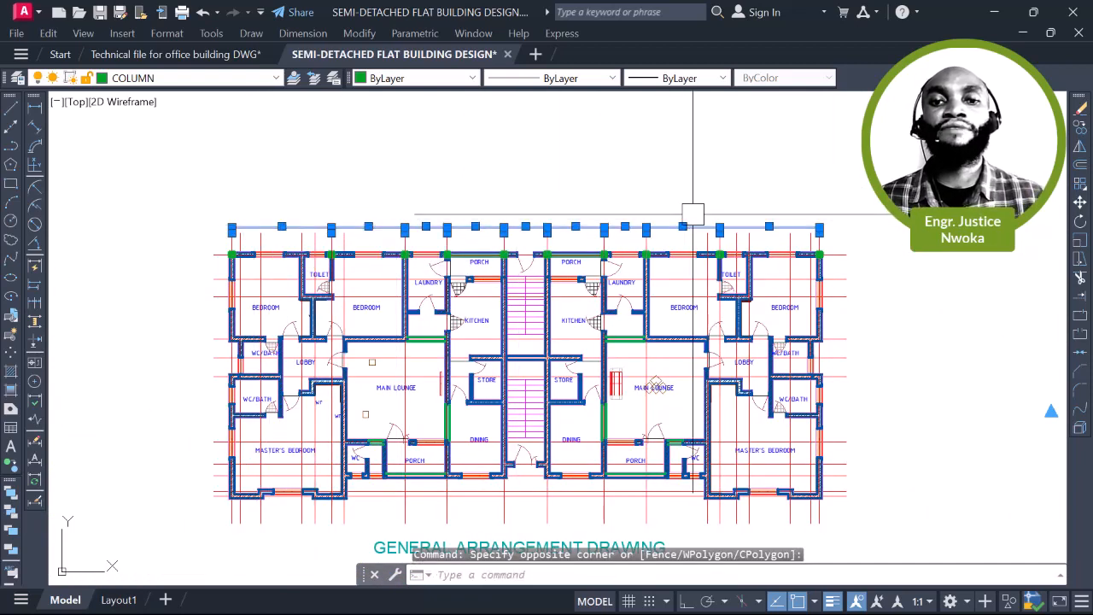
text(e)
key(Return)
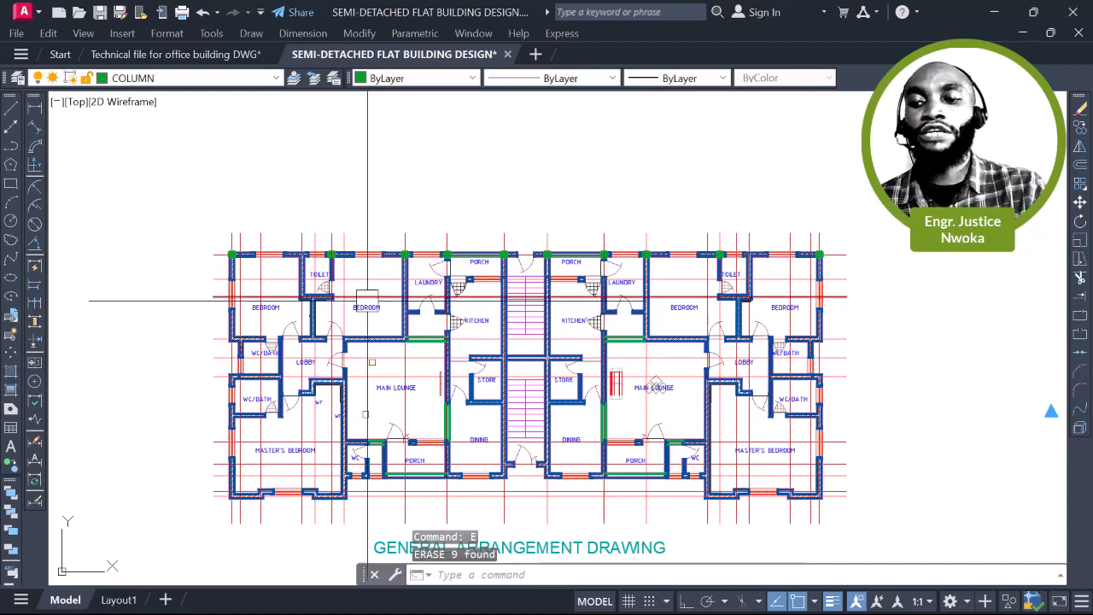
Copy the left-hand flat's upper outer corner column by its centre to the outer wall corner between the bedroom and WC/bath
scroll(318, 286, up, 2)
middle_drag(235, 245, 361, 195)
scroll(328, 189, up, 6)
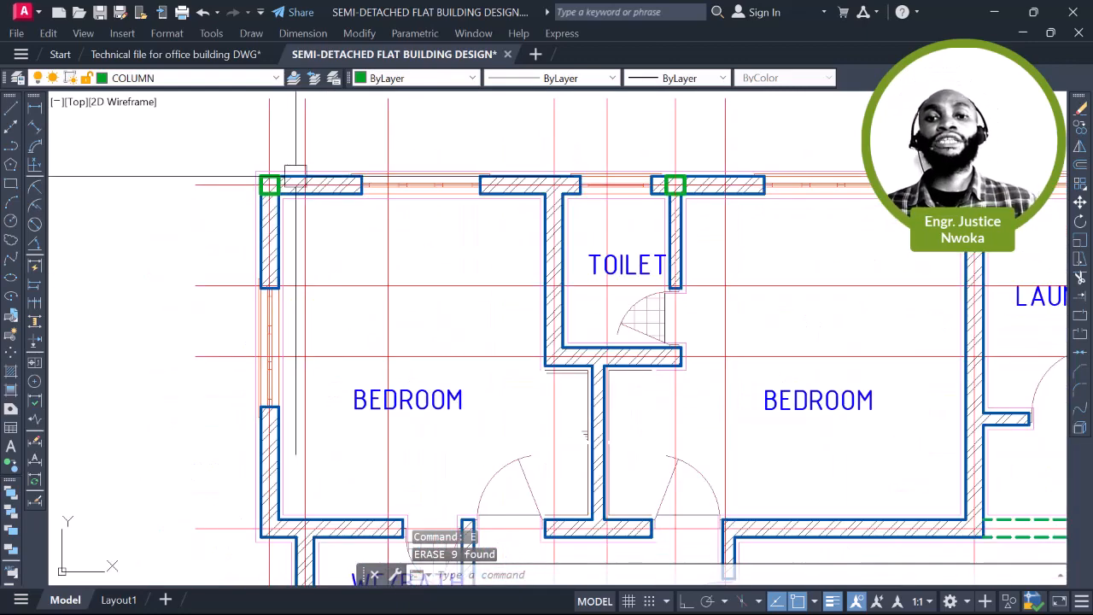
scroll(278, 184, up, 2)
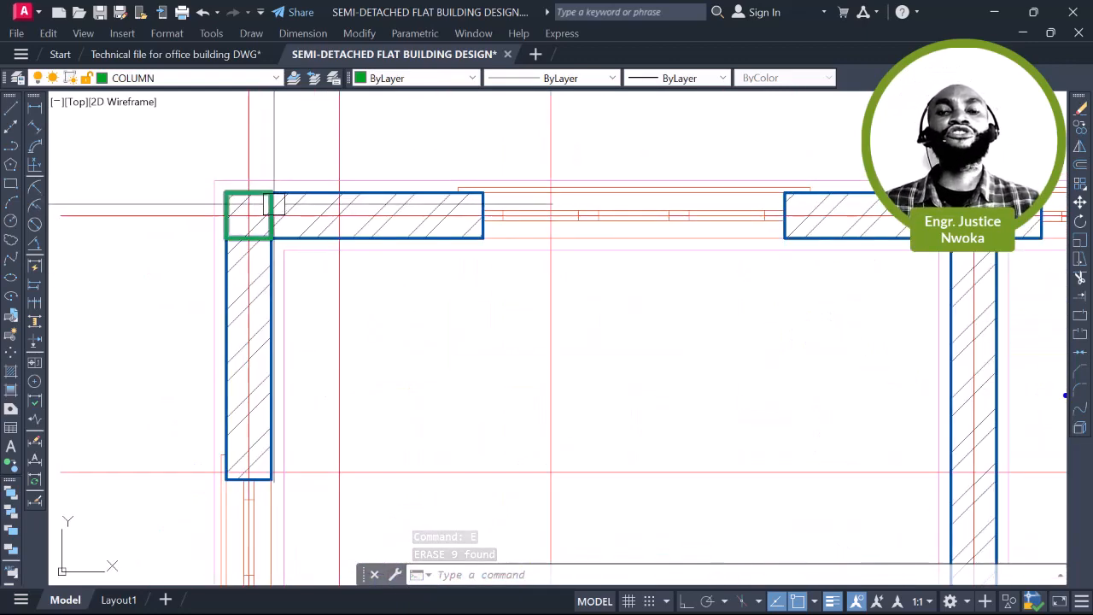
scroll(270, 199, up, 4)
click(271, 202)
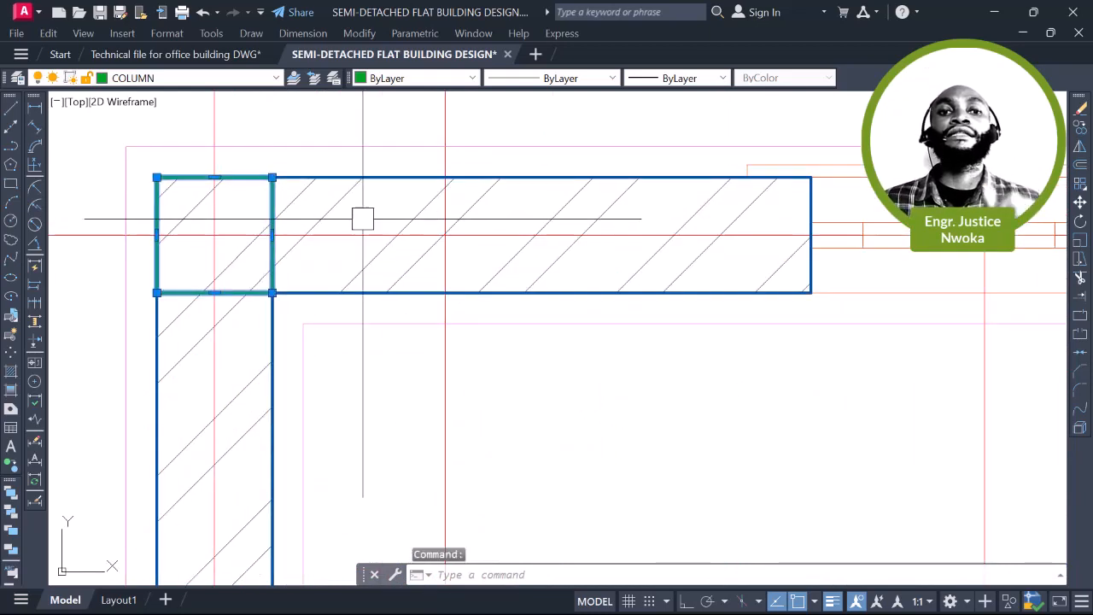
text(CO)
key(Return)
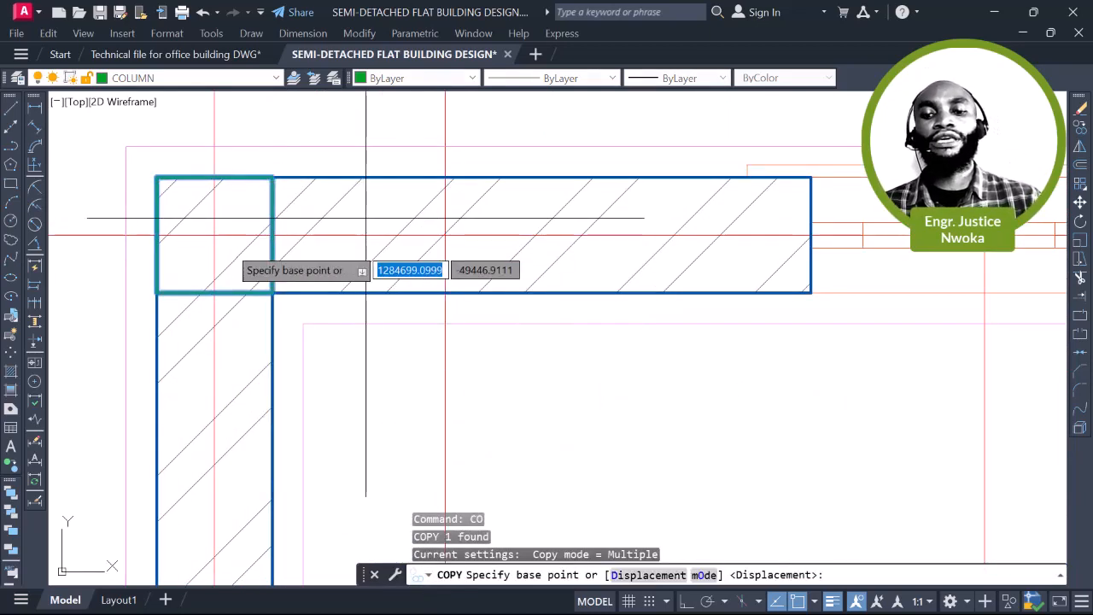
click(214, 236)
scroll(388, 156, down, 6)
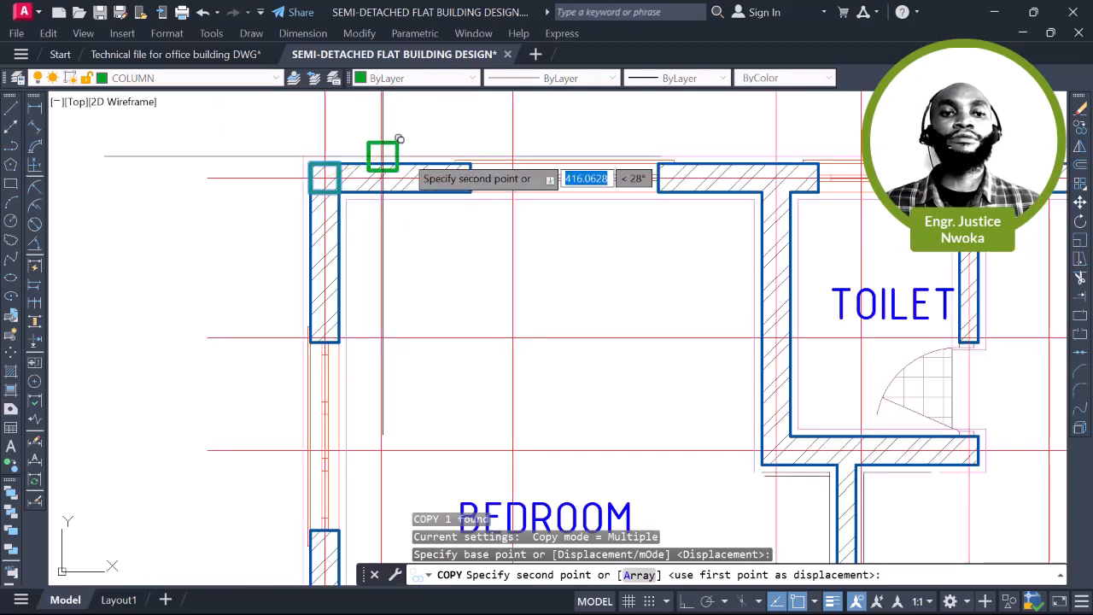
scroll(409, 210, up, 6)
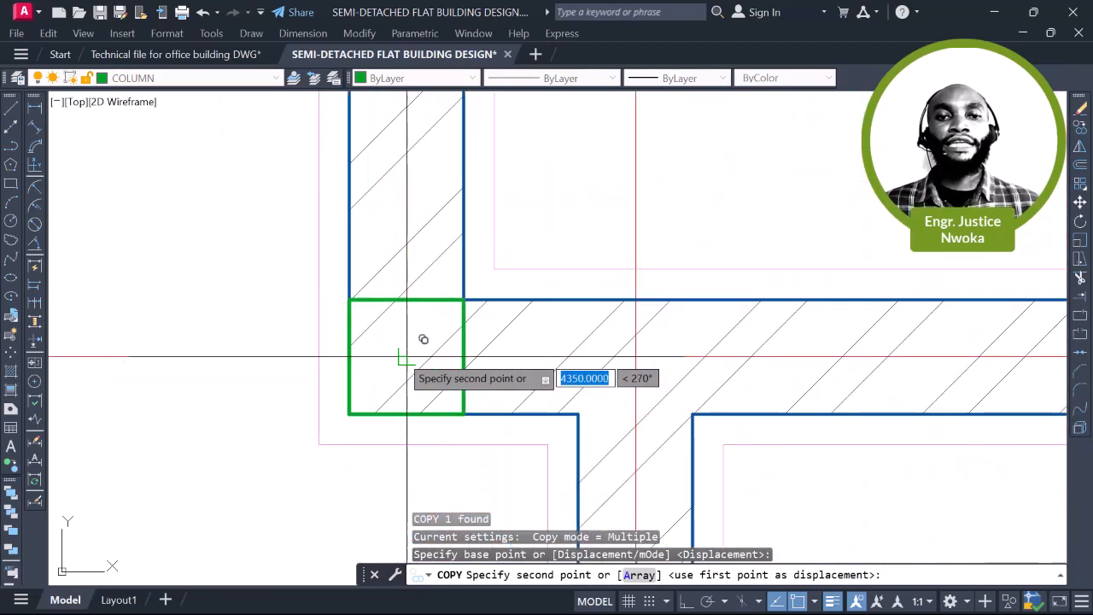
Place another column copy at the outer wall corner between the left-hand flat's two WC/bath rooms
scroll(407, 357, down, 5)
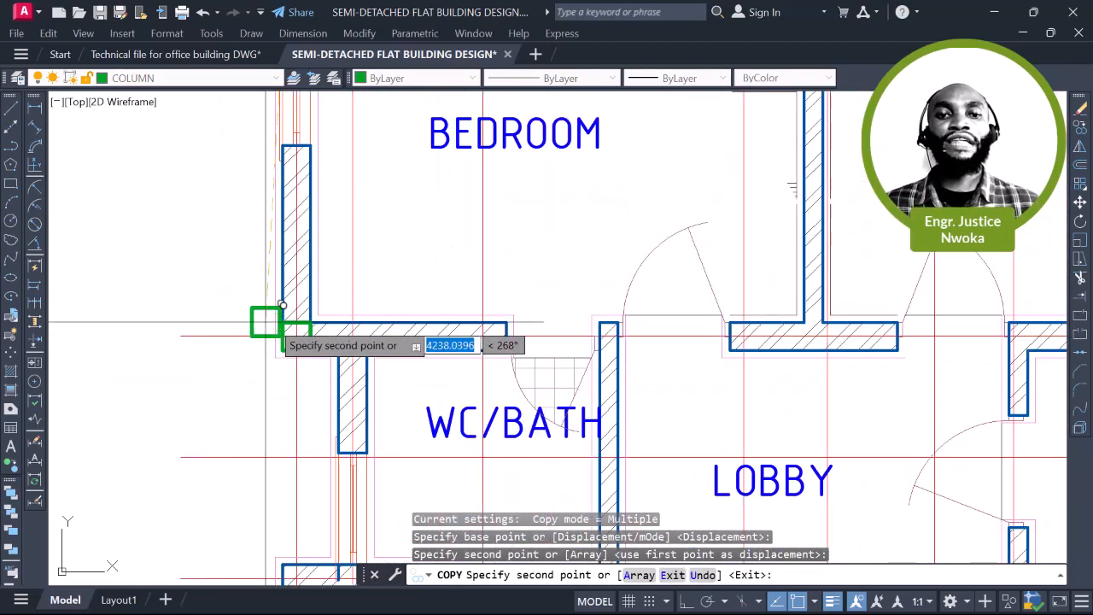
middle_drag(334, 367, 387, 292)
scroll(334, 368, up, 5)
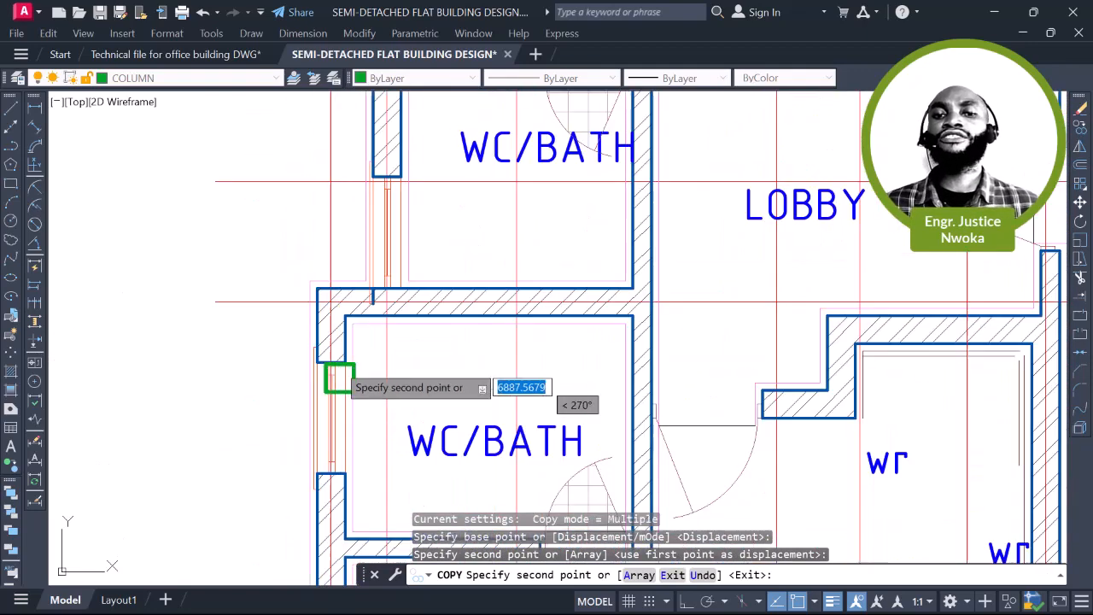
scroll(344, 239, up, 4)
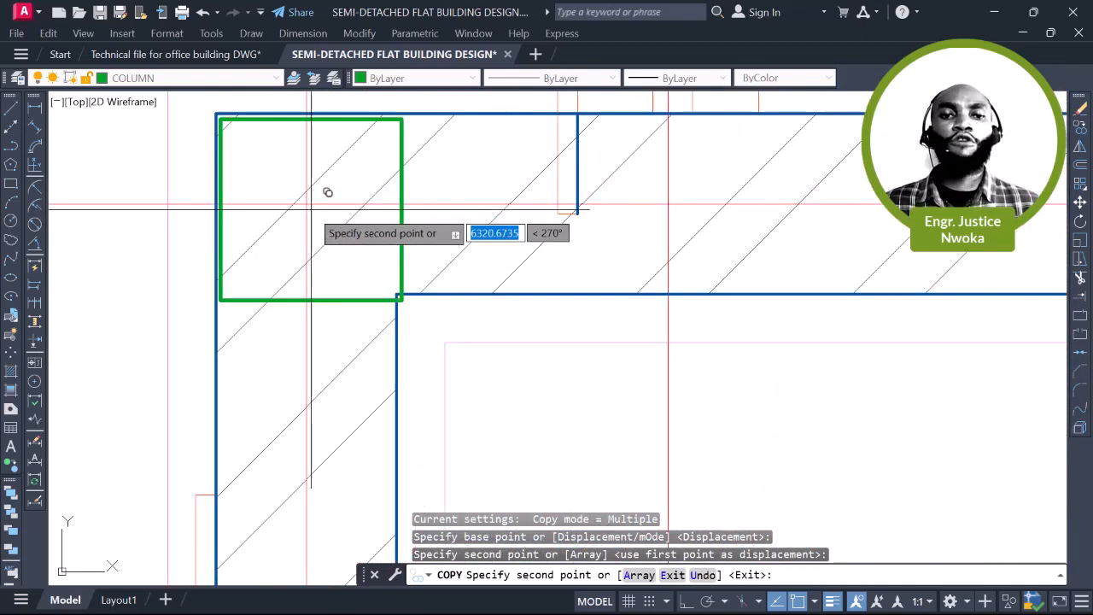
Place a column copy at the master's bedroom's lower outer corner in the left-hand flat and end the Copy command
scroll(325, 188, down, 6)
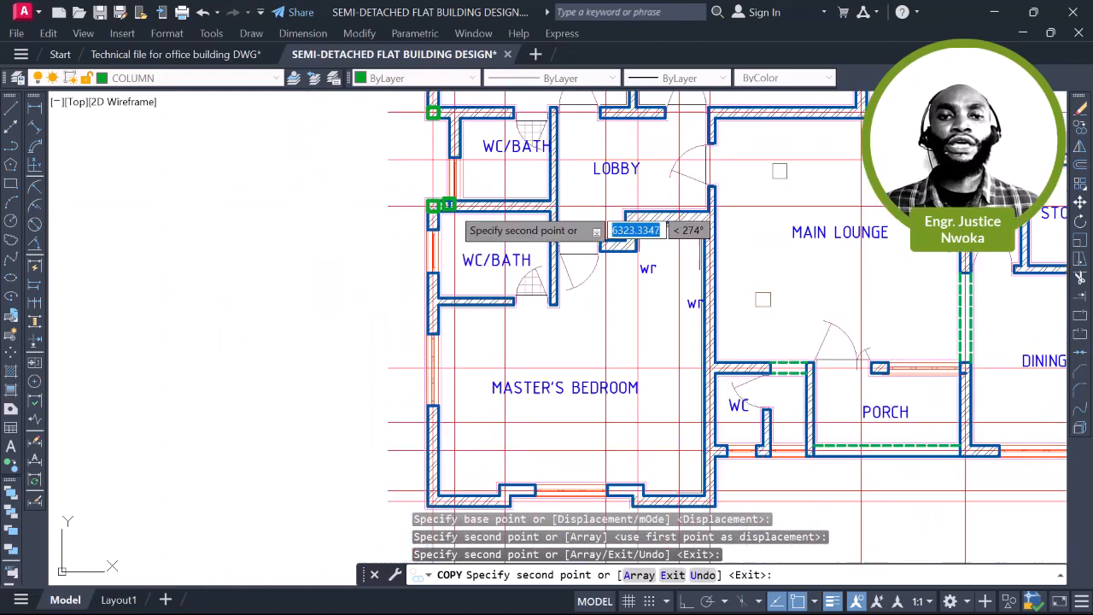
scroll(512, 290, up, 5)
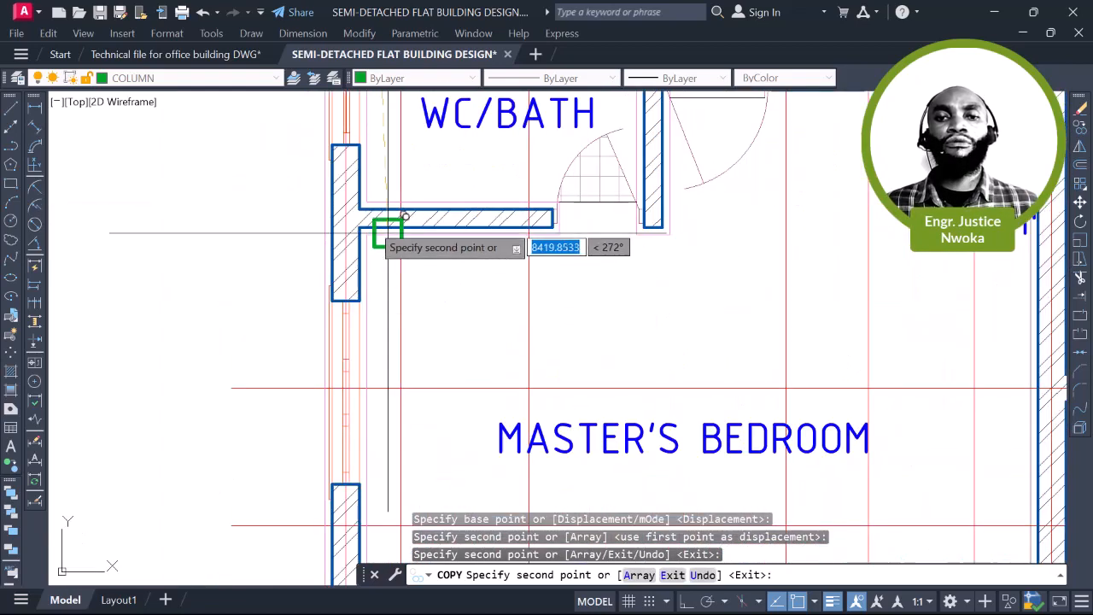
scroll(402, 243, down, 5)
scroll(402, 393, up, 8)
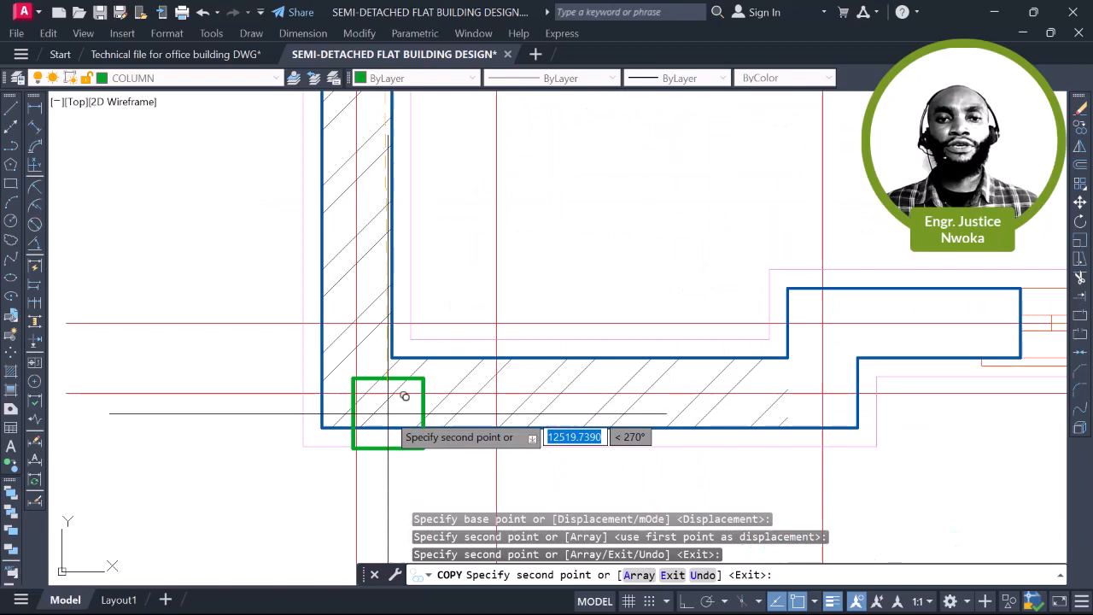
click(349, 387)
scroll(418, 398, down, 8)
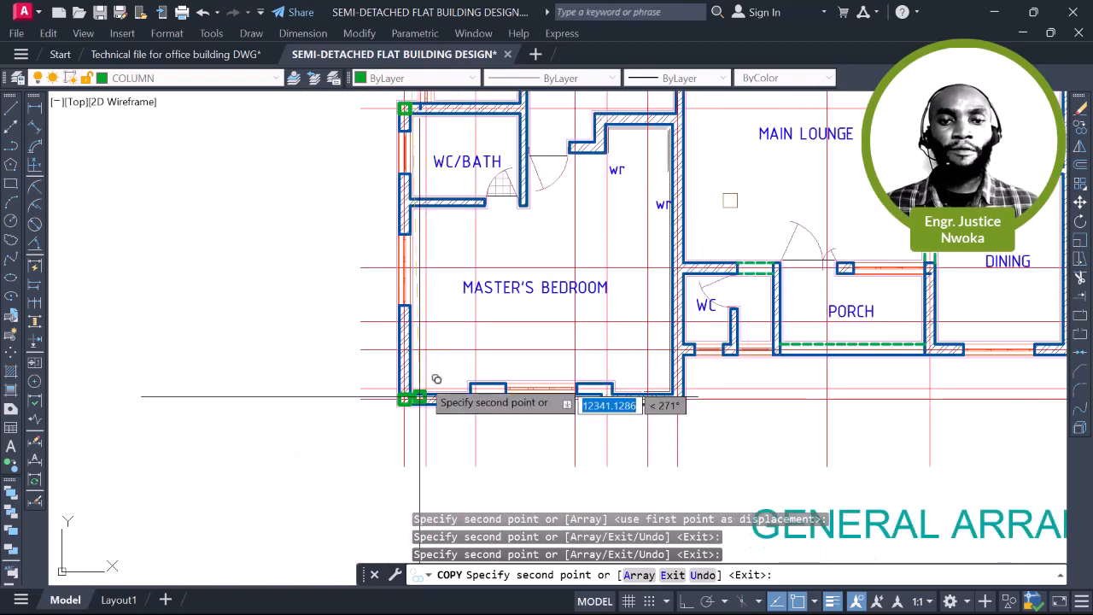
middle_drag(446, 297, 448, 327)
key(Escape)
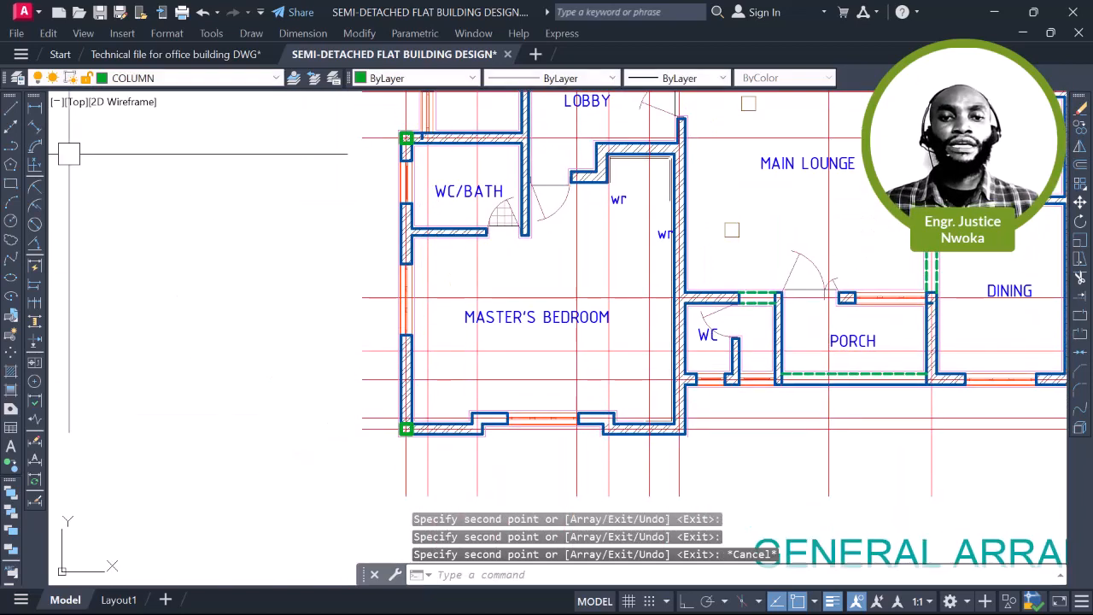
Measure the vertical spacing between the column between the two WC/bath rooms and the master's bedroom's lower outer corner column with a linear dimension, without placing it
click(37, 104)
click(360, 139)
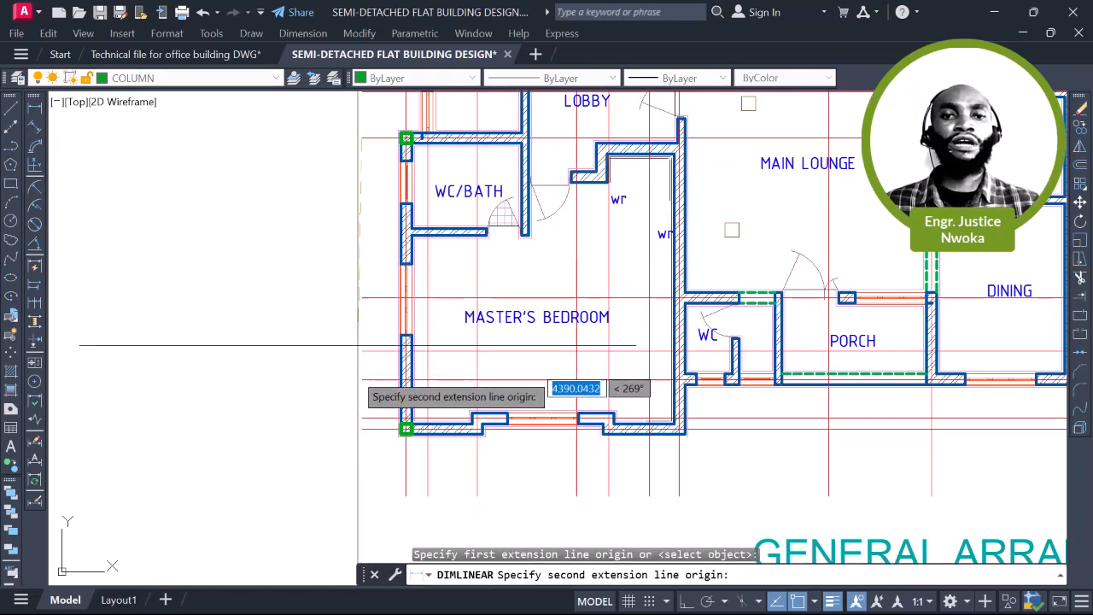
click(407, 429)
scroll(329, 320, up, 2)
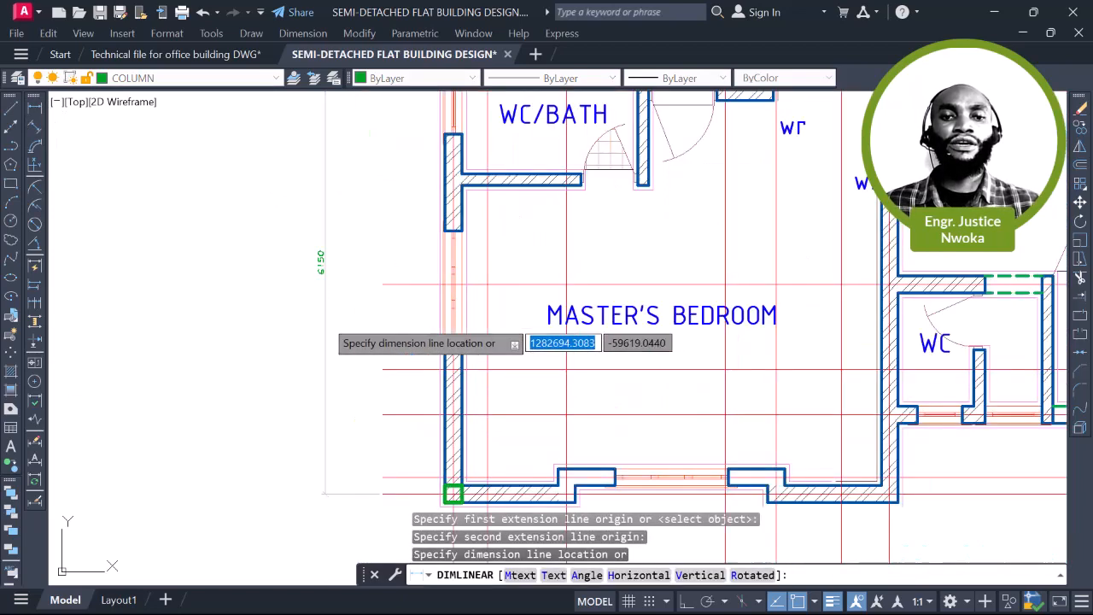
scroll(324, 325, up, 8)
scroll(336, 253, down, 10)
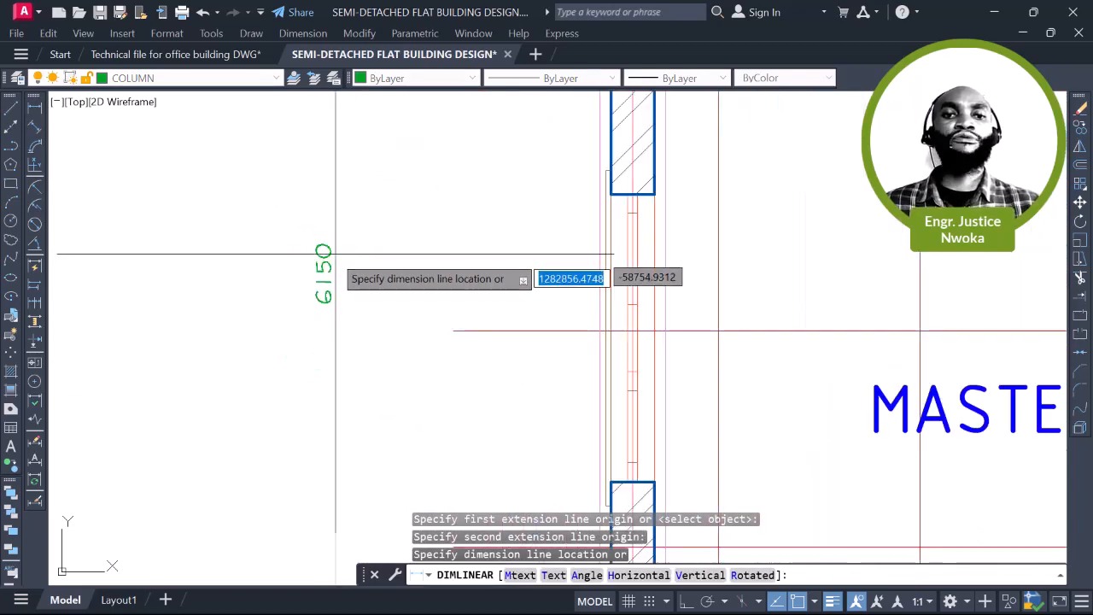
scroll(333, 255, up, 3)
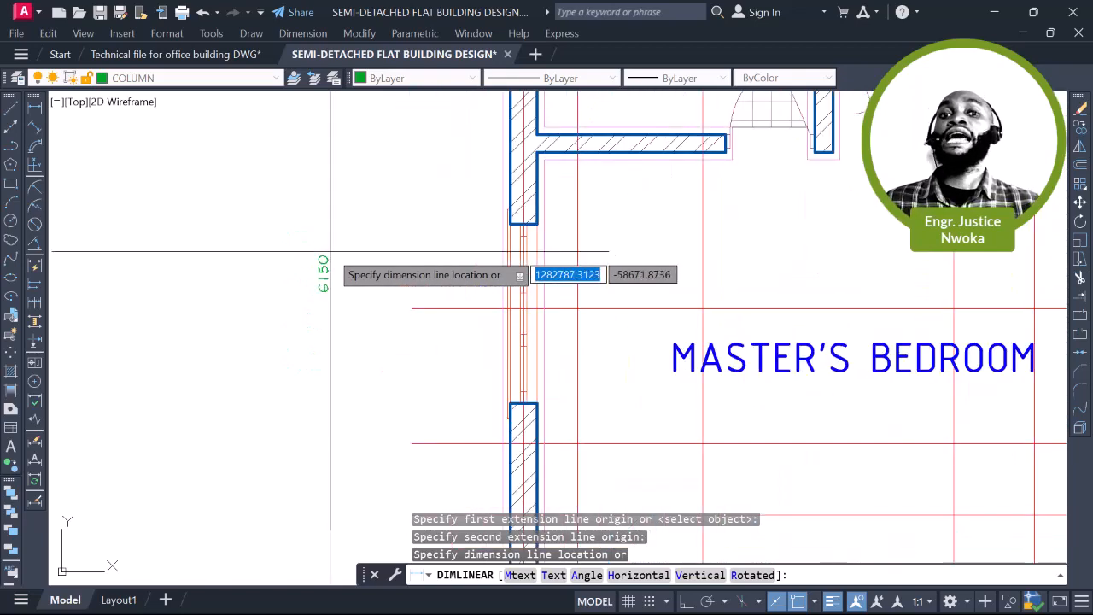
scroll(331, 253, down, 4)
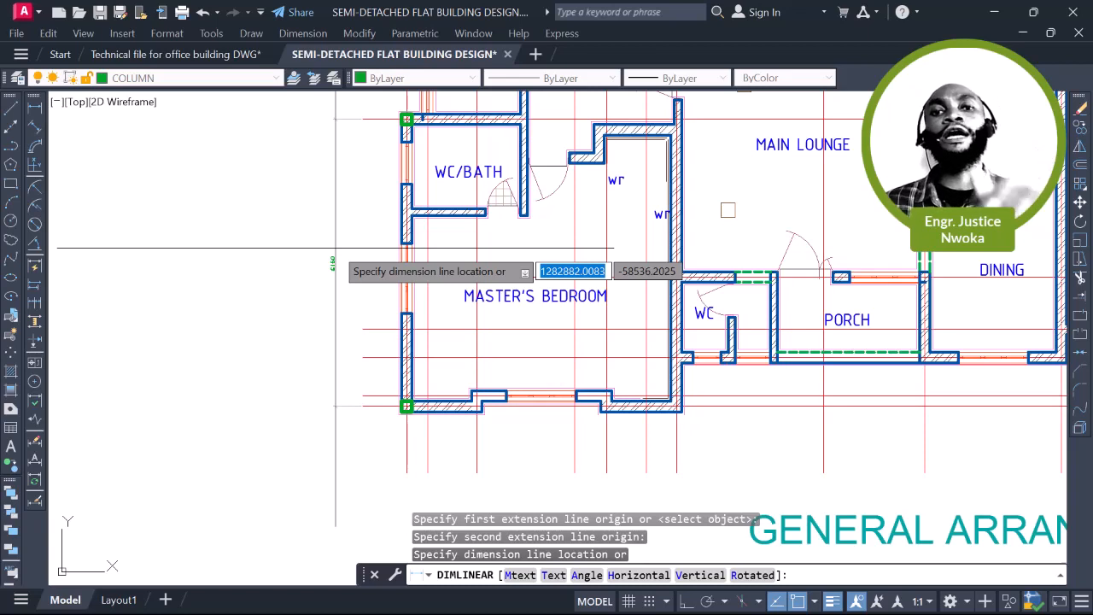
key(Escape)
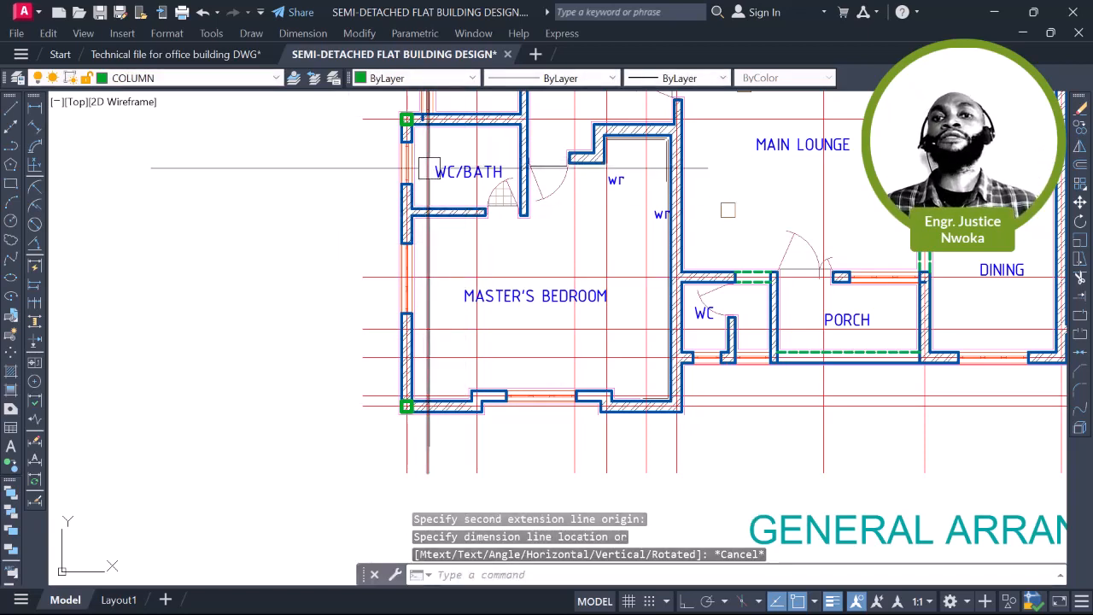
Draw a short helper line across the thickness of the wall between the lower WC/bath and the master's bedroom
middle_drag(420, 161, 425, 288)
scroll(422, 199, up, 2)
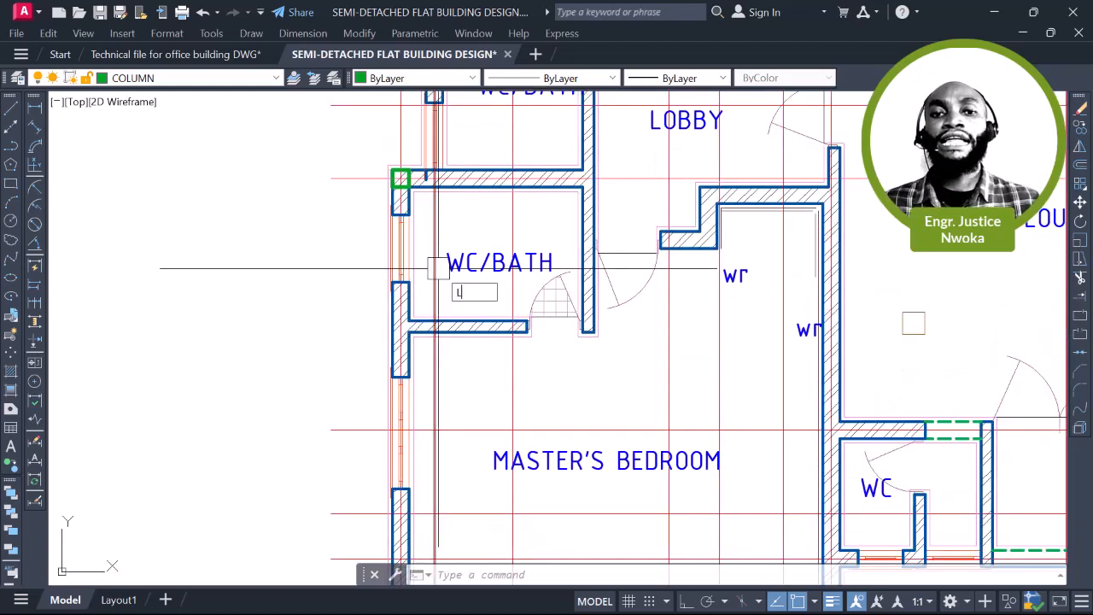
key(Return)
scroll(461, 272, up, 6)
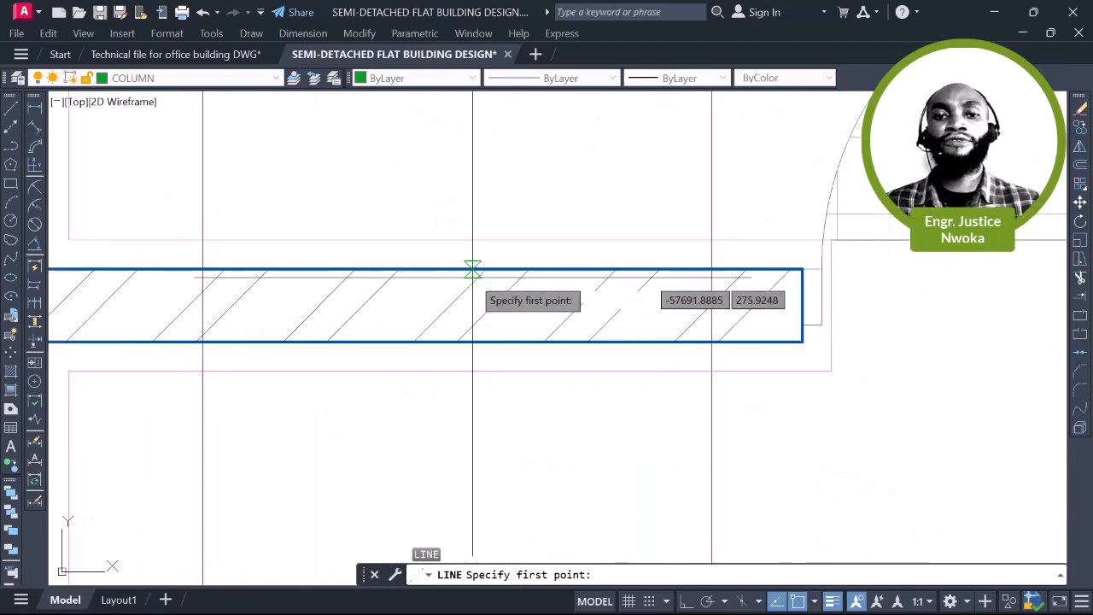
click(452, 269)
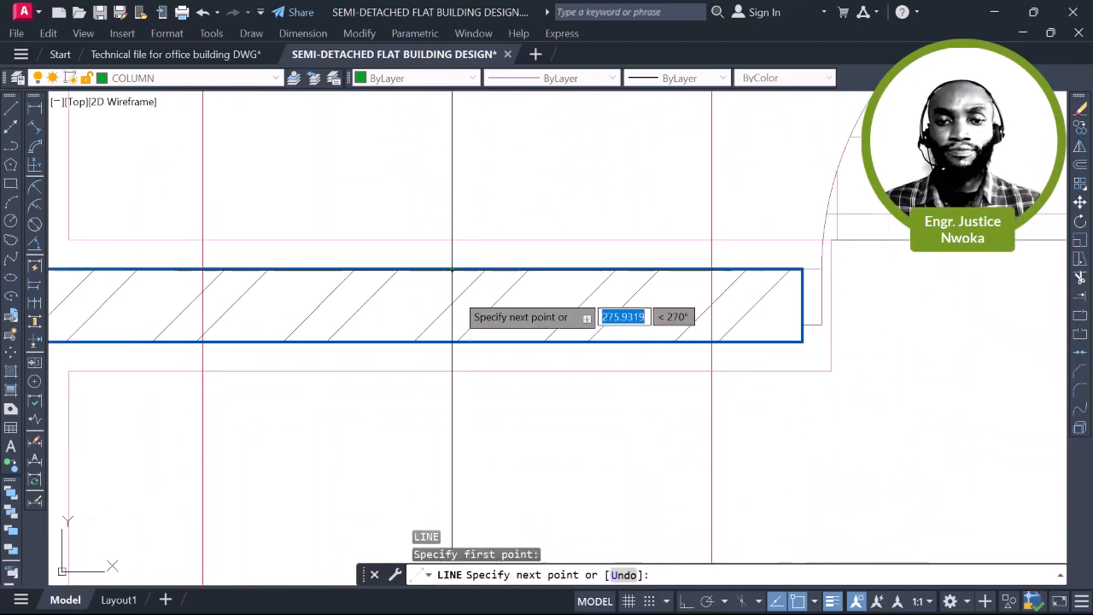
click(451, 341)
key(Escape)
Copy the horizontal grid line above the lower WC/bath down to the midpoint of the helper line in the wall below
scroll(481, 323, down, 4)
middle_drag(506, 289, 493, 537)
click(214, 188)
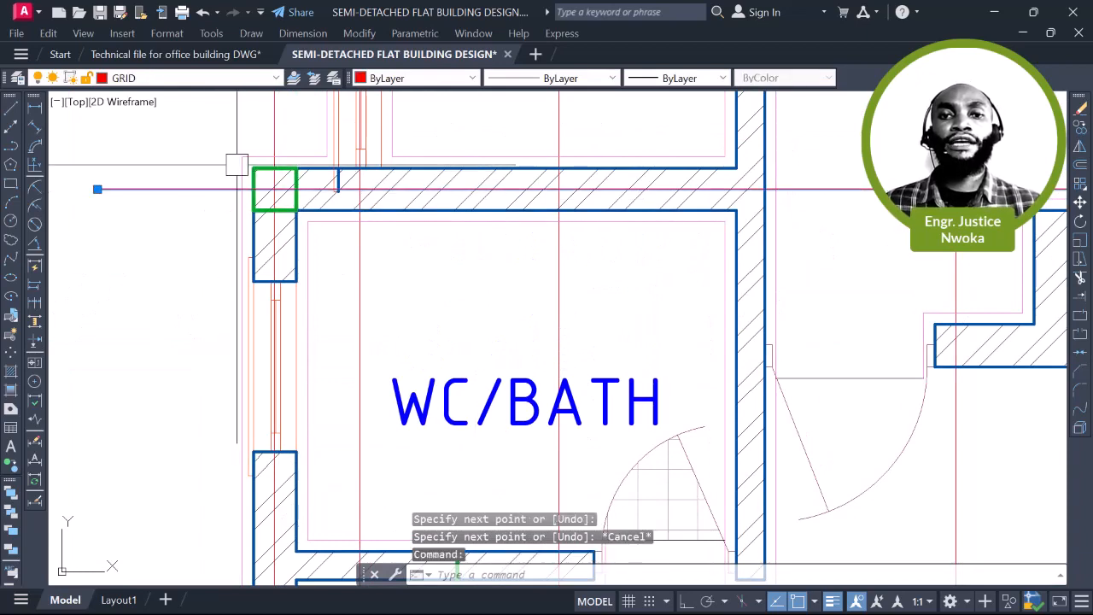
text(co)
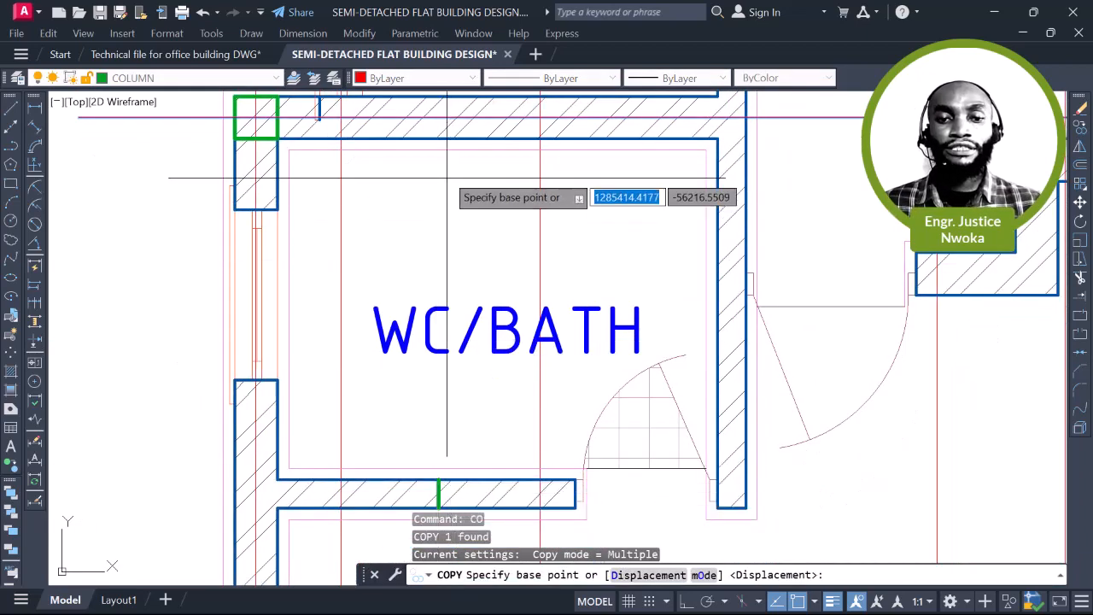
click(435, 118)
scroll(435, 341, up, 6)
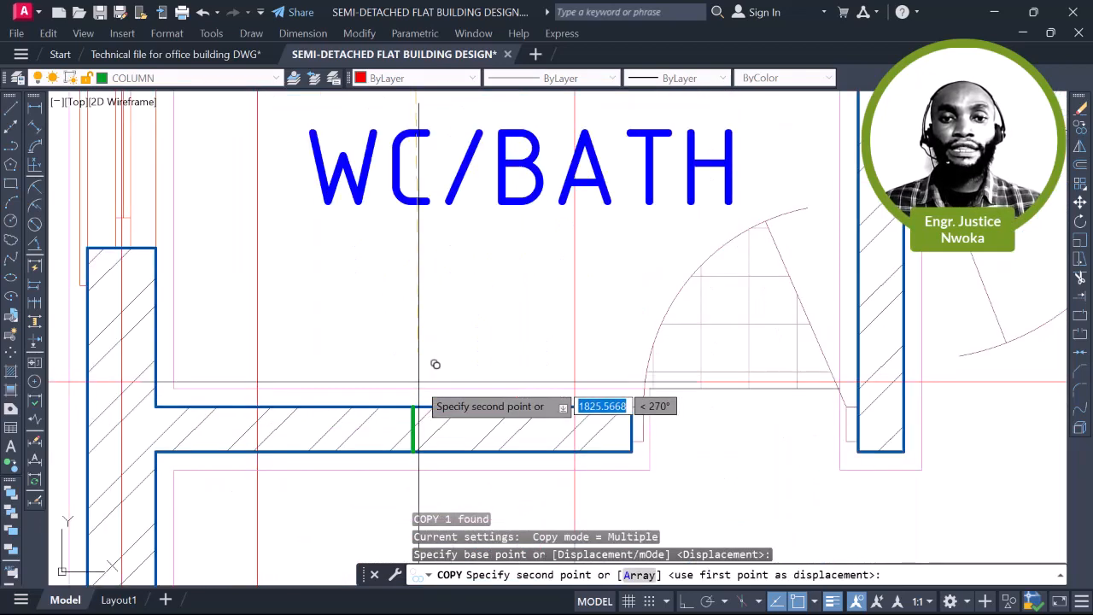
click(428, 420)
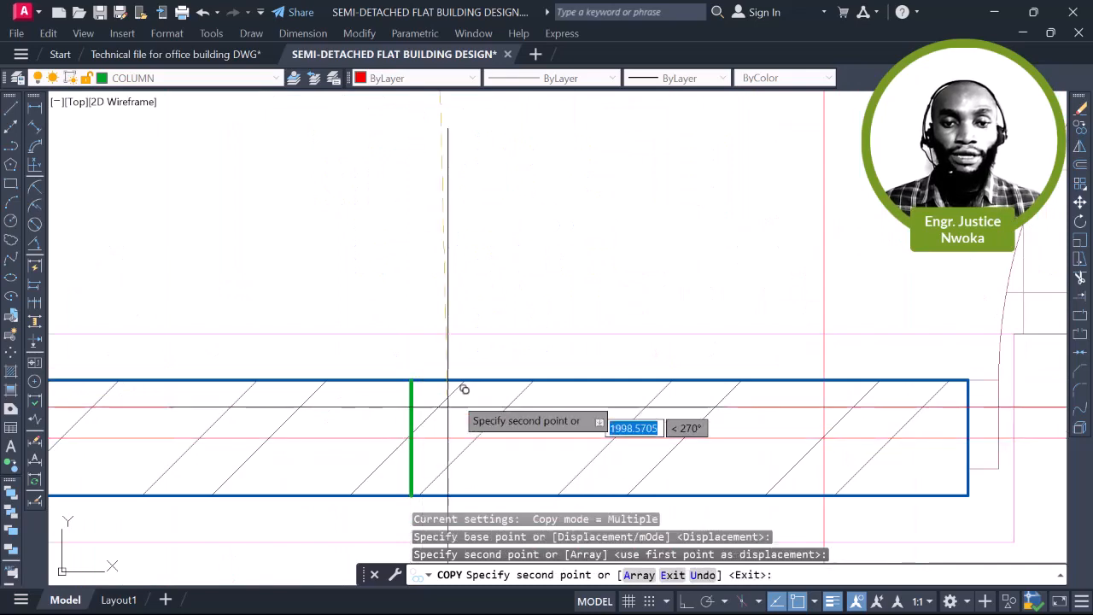
scroll(486, 349, down, 6)
key(Escape)
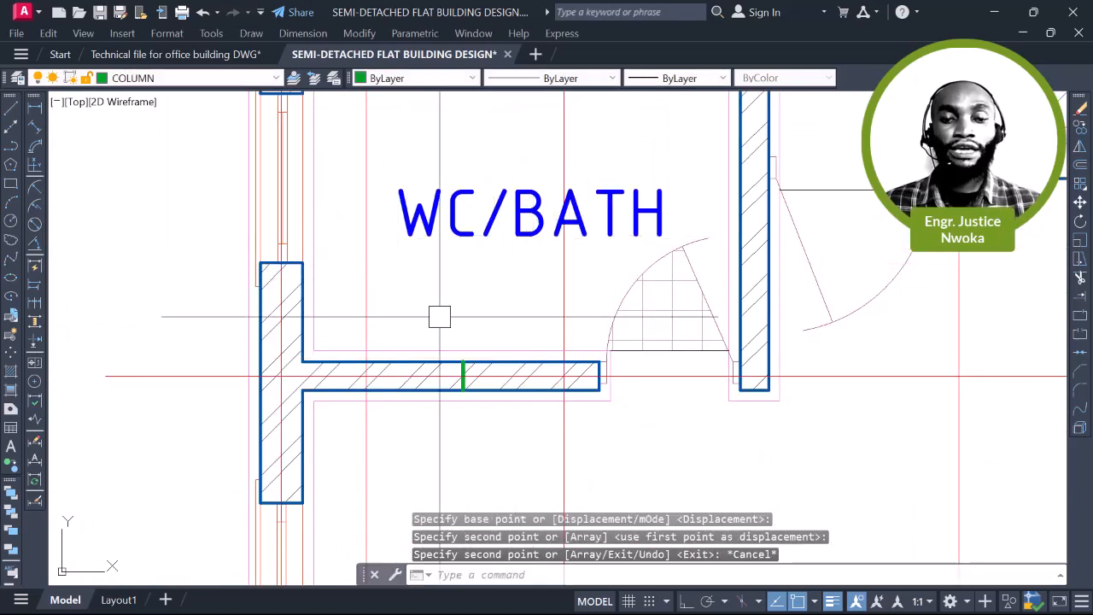
Erase the short helper line from the wall between the lower WC/bath and the master's bedroom
click(444, 317)
click(523, 483)
text(E)
key(Return)
scroll(514, 451, down, 4)
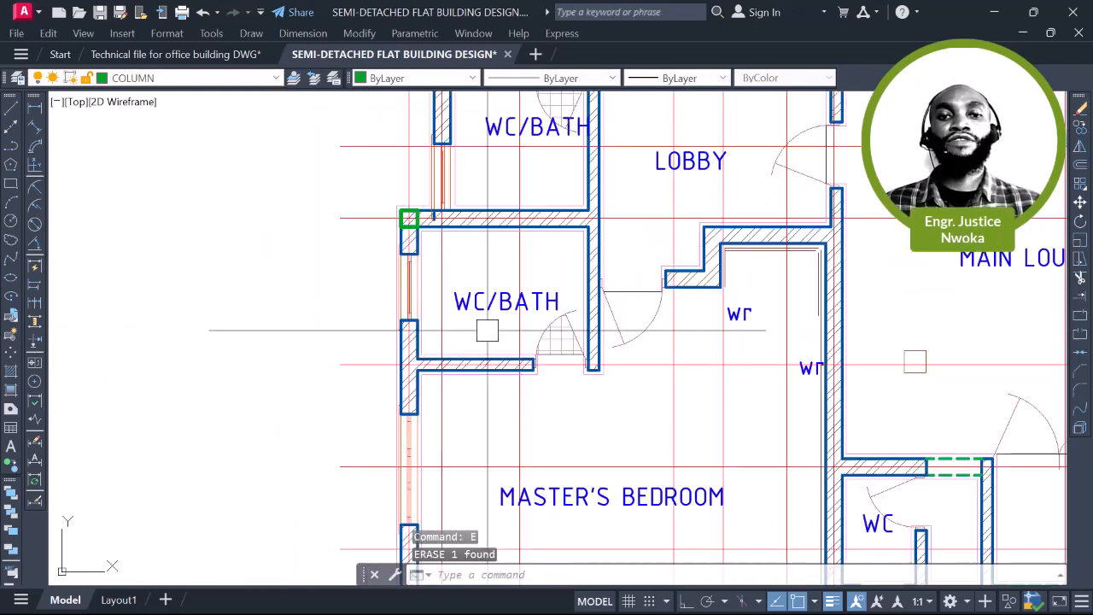
Copy the column between the two WC/bath rooms by its centre to the outer wall junction between the lower WC/bath and master's bedroom
scroll(419, 246, up, 2)
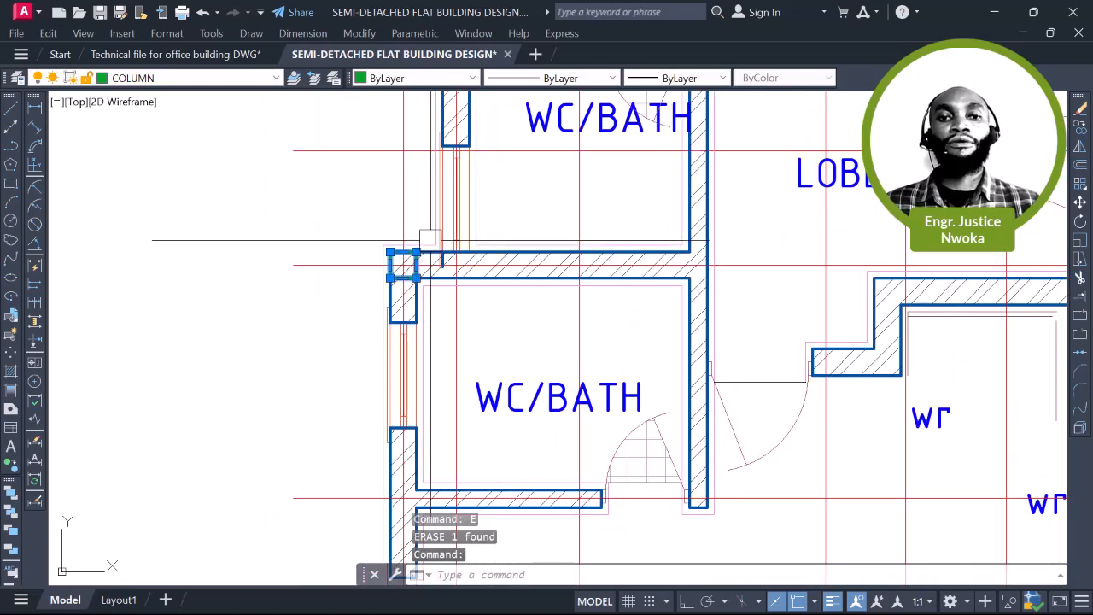
text(CO)
key(Return)
scroll(406, 256, up, 8)
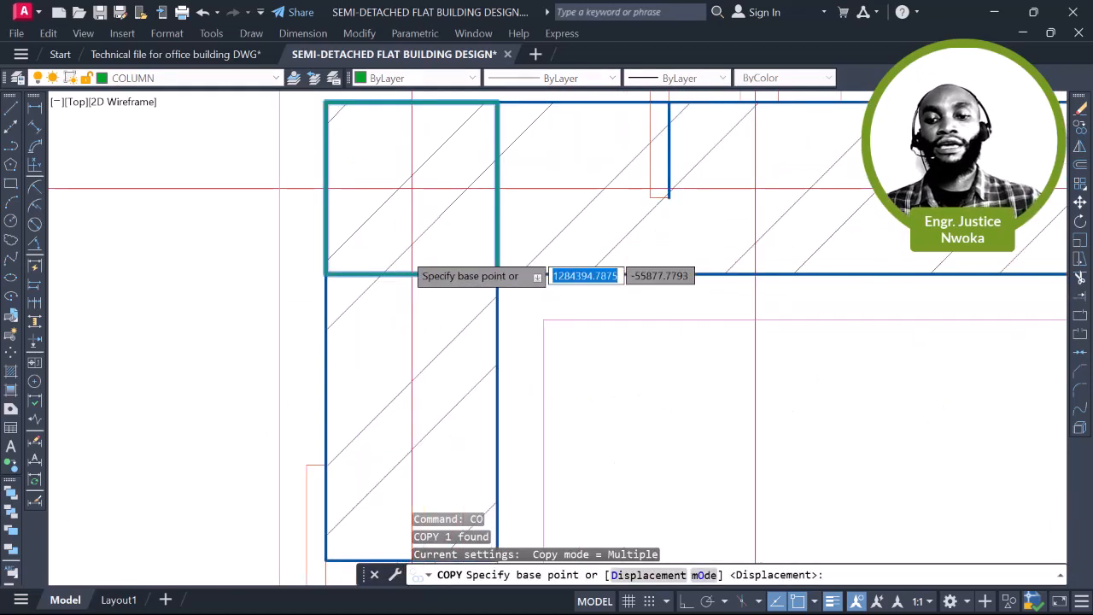
click(415, 145)
scroll(414, 145, down, 8)
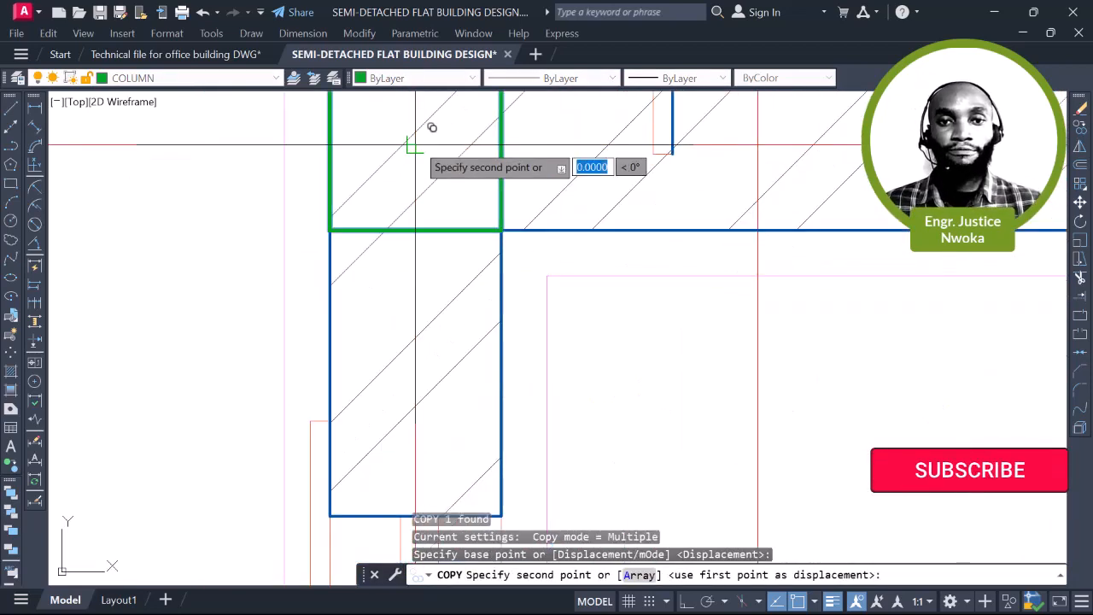
middle_drag(437, 358, 432, 182)
scroll(419, 281, up, 4)
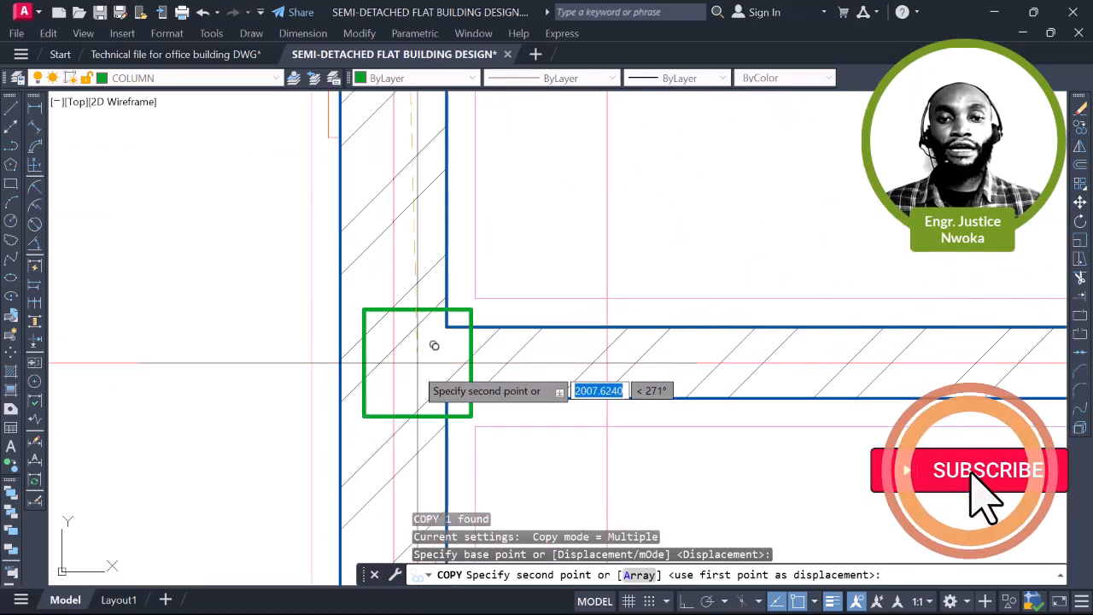
scroll(401, 362, down, 5)
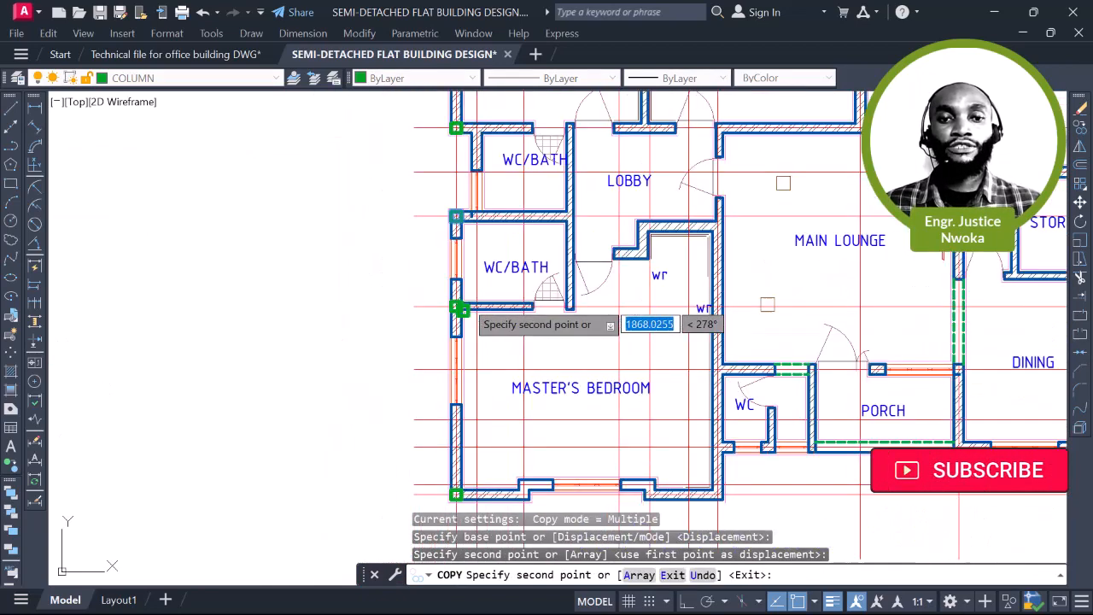
key(Escape)
Measure the vertical spacing between the outer wall columns above and below the lower WC/bath with a linear dimension, without placing it
click(35, 108)
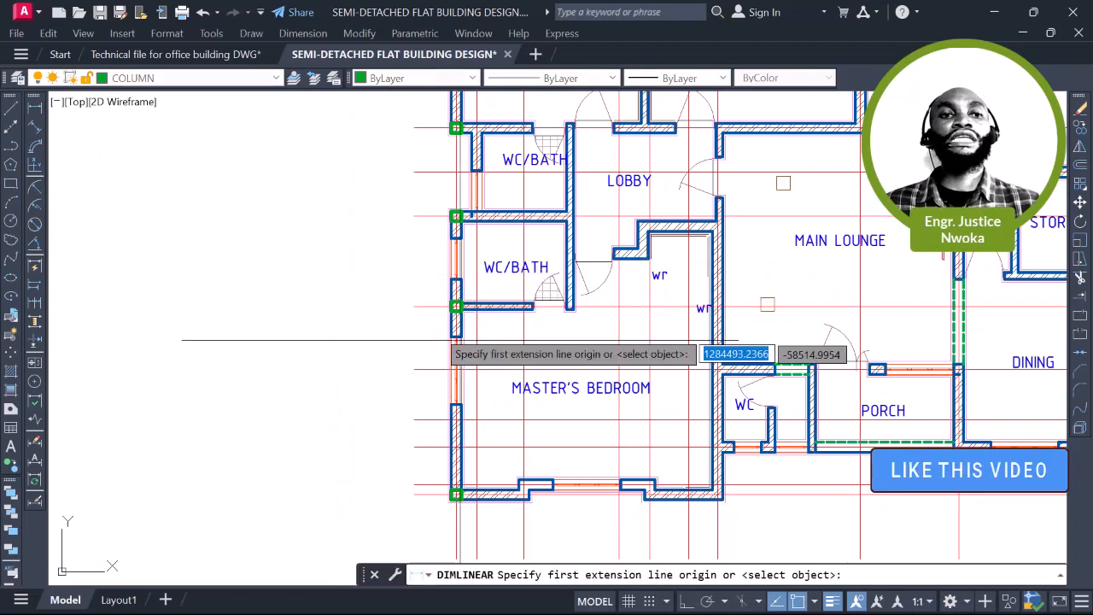
click(413, 216)
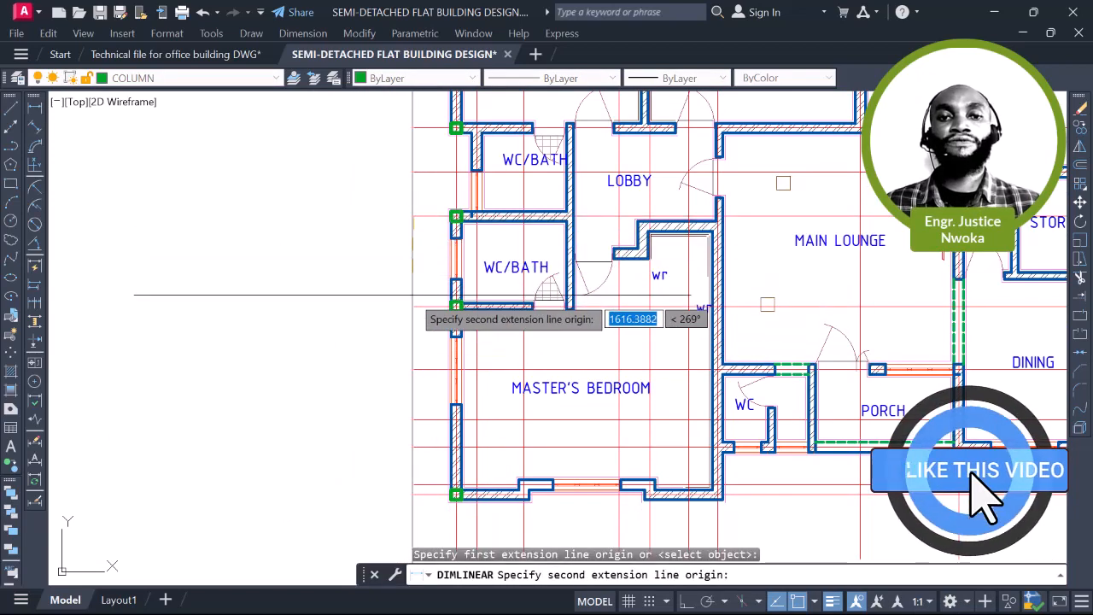
click(413, 305)
scroll(414, 305, up, 8)
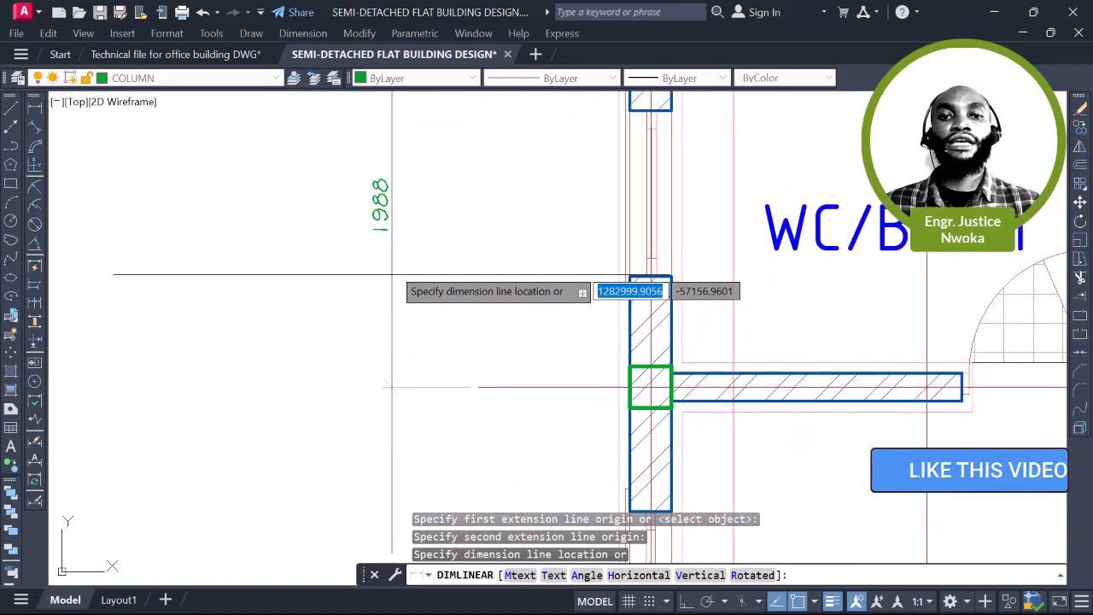
scroll(395, 263, down, 4)
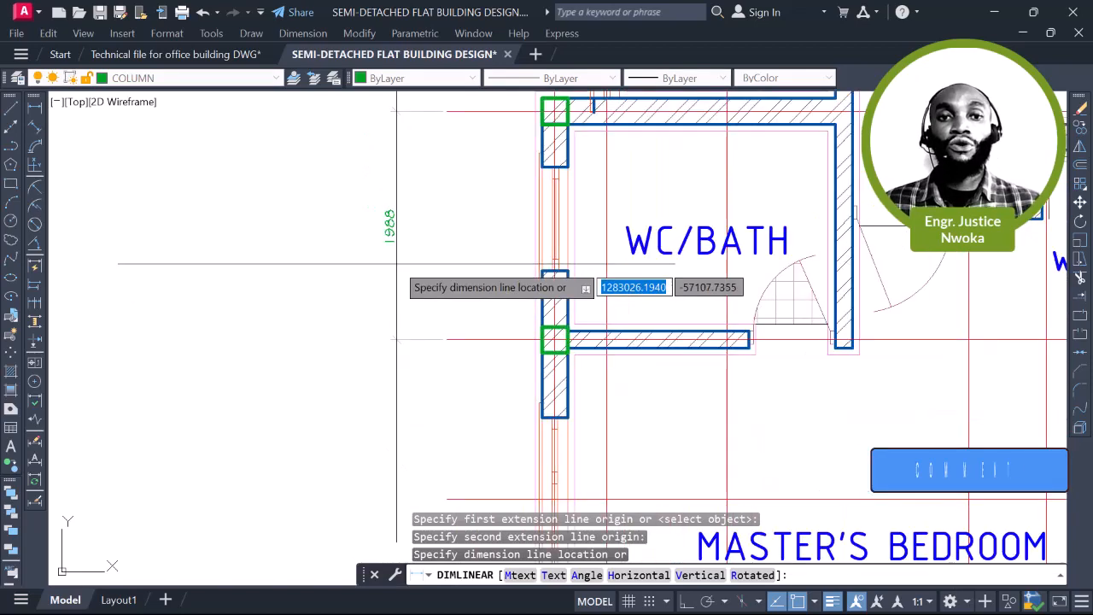
key(Escape)
Measure the vertical spacing between the master's bedroom's upper and lower outer wall columns with a linear dimension, without placing it
scroll(405, 247, down, 5)
key(space)
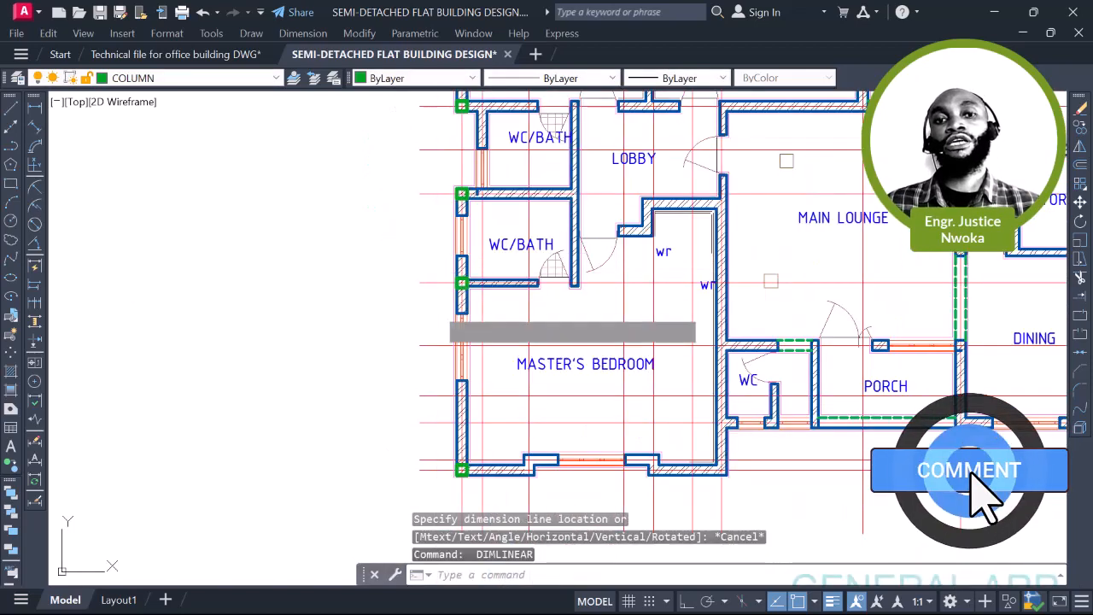
middle_drag(437, 306, 429, 254)
click(413, 231)
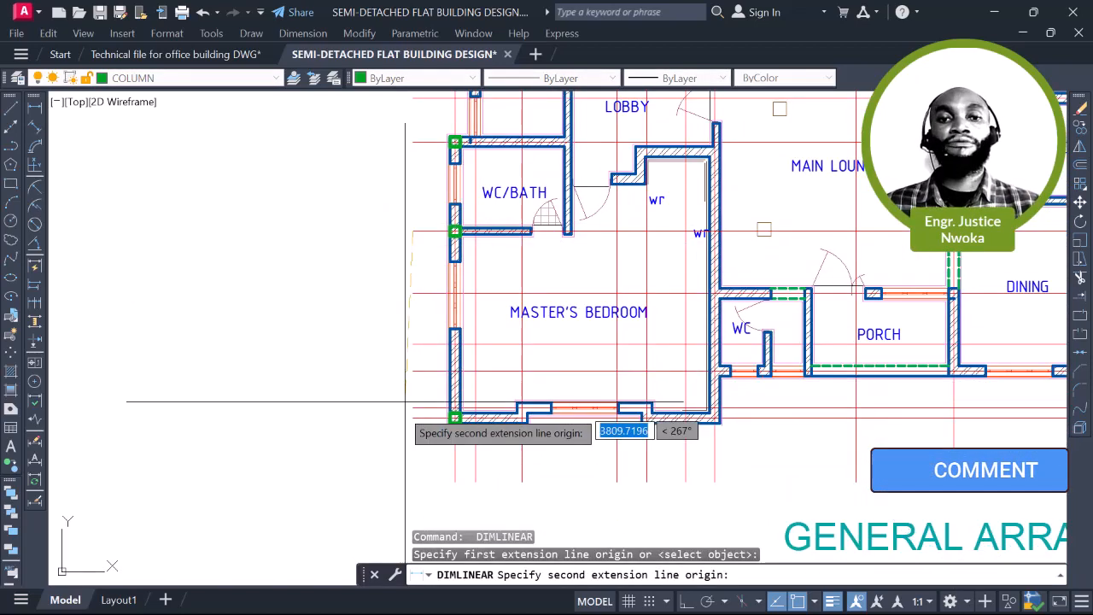
click(413, 417)
scroll(412, 337, up, 4)
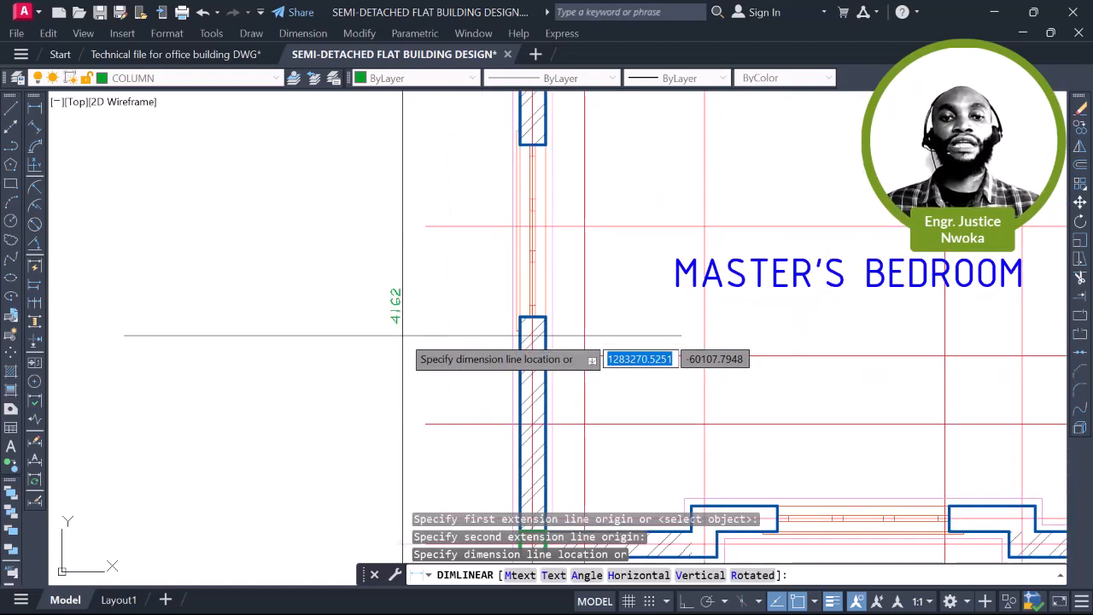
scroll(402, 335, down, 6)
key(Escape)
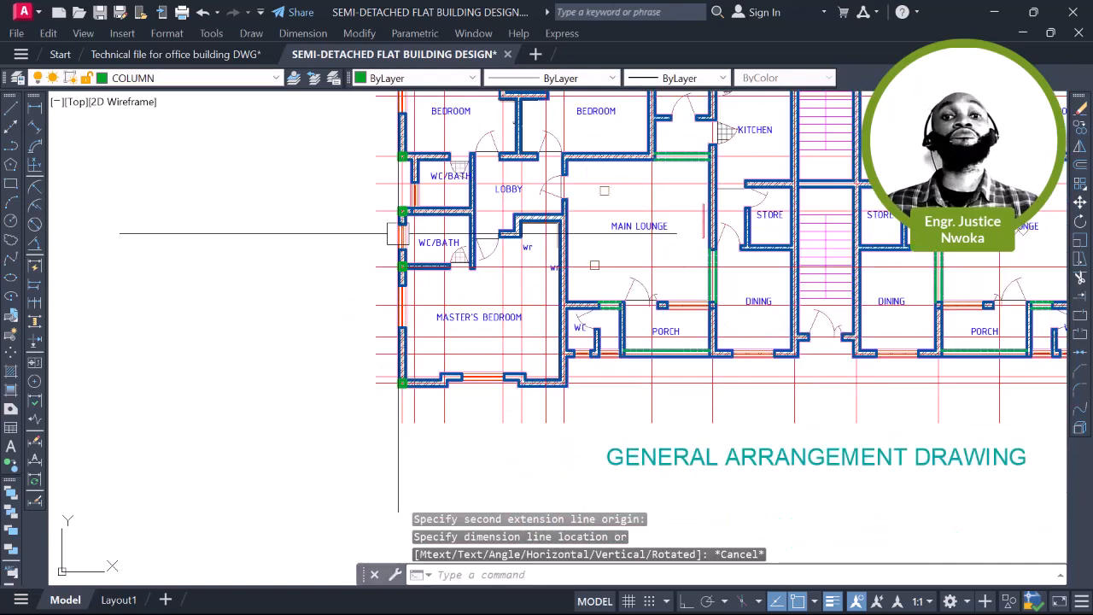
Copy the master's bedroom's lower outer corner column by its centre along the bottom wall to the near corner of the window recess
scroll(398, 233, up, 4)
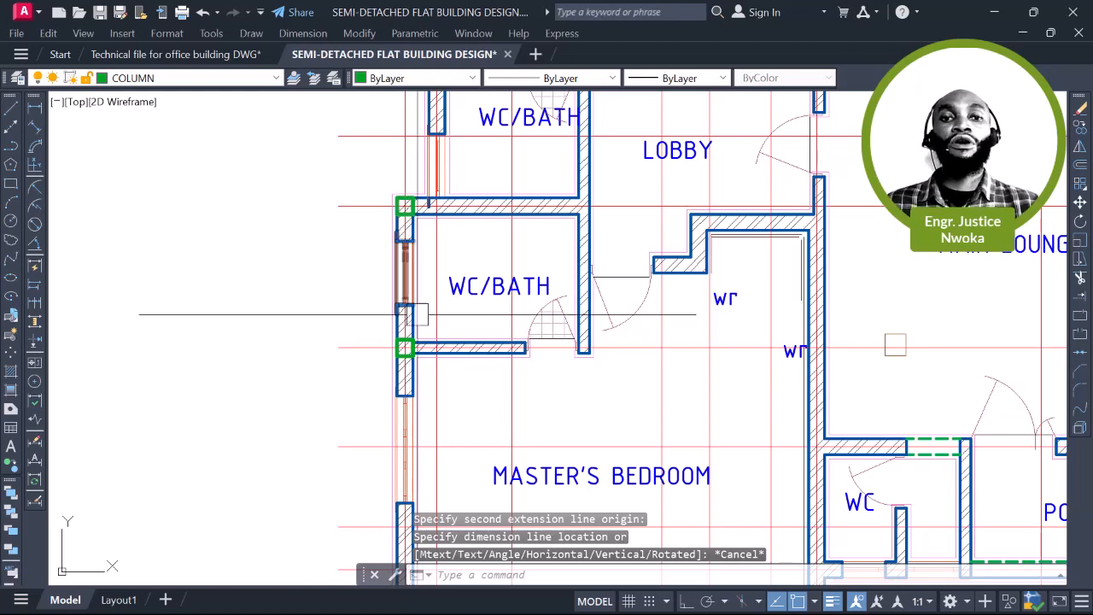
scroll(429, 300, down, 4)
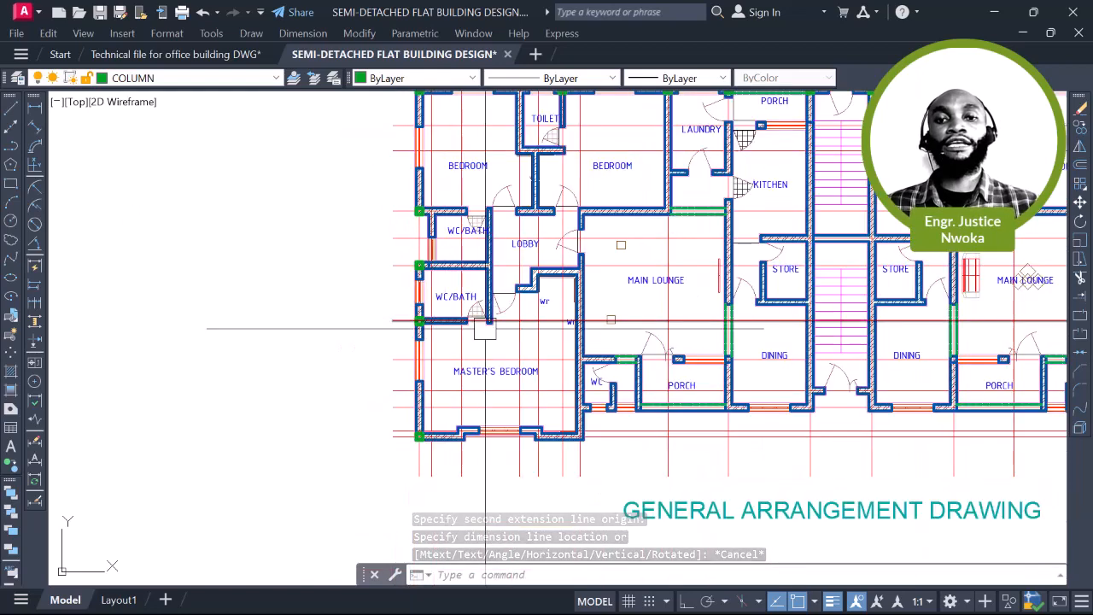
scroll(473, 357, down, 2)
scroll(427, 329, up, 8)
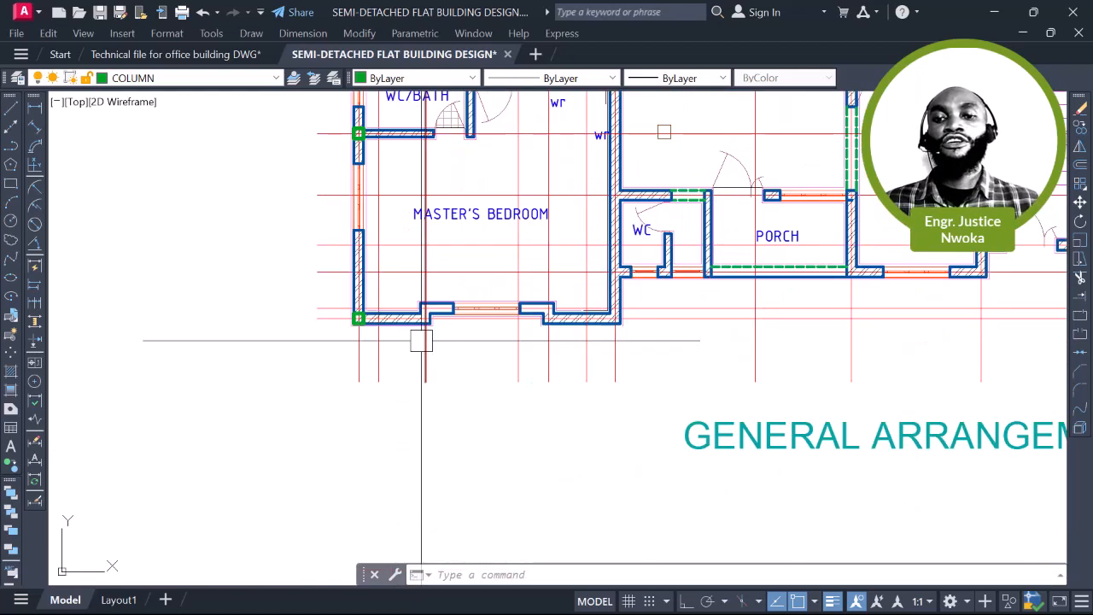
scroll(359, 318, up, 2)
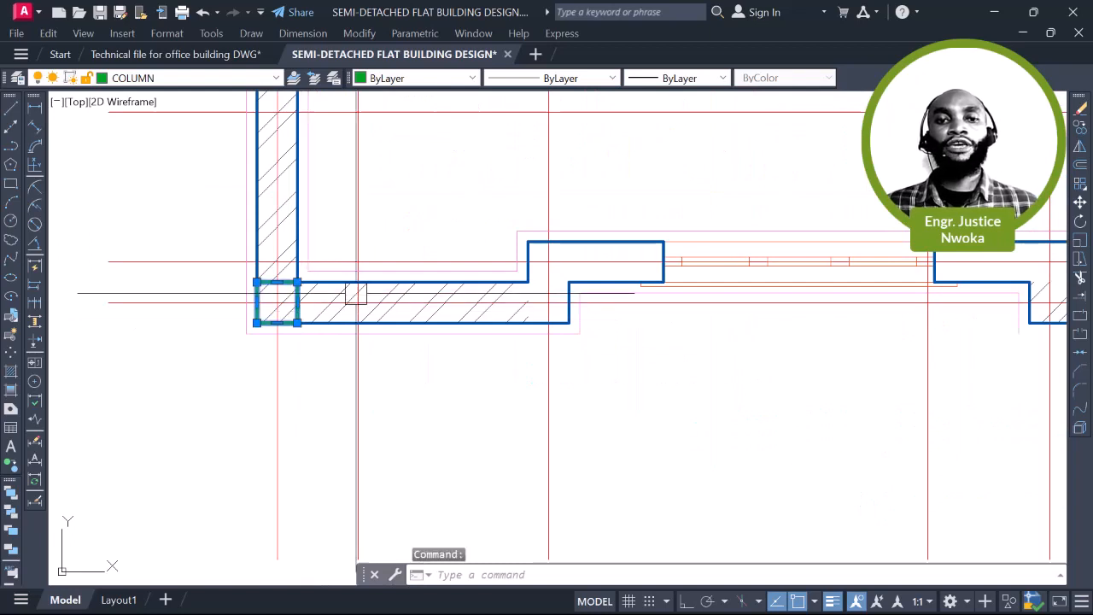
text(co)
key(Return)
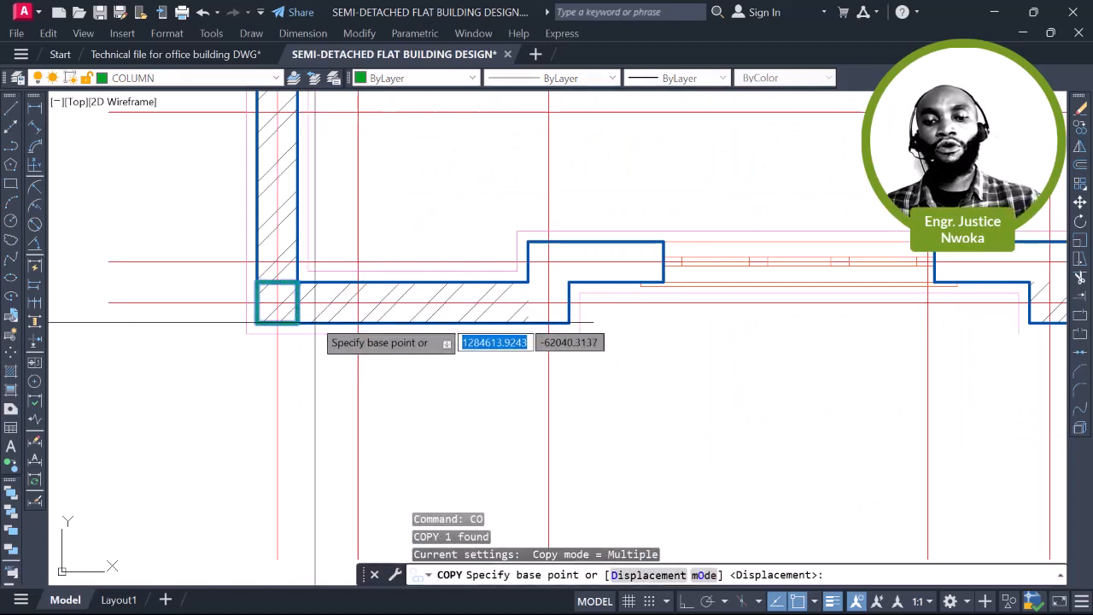
scroll(314, 317, up, 2)
scroll(255, 295, up, 2)
click(252, 295)
scroll(256, 286, down, 3)
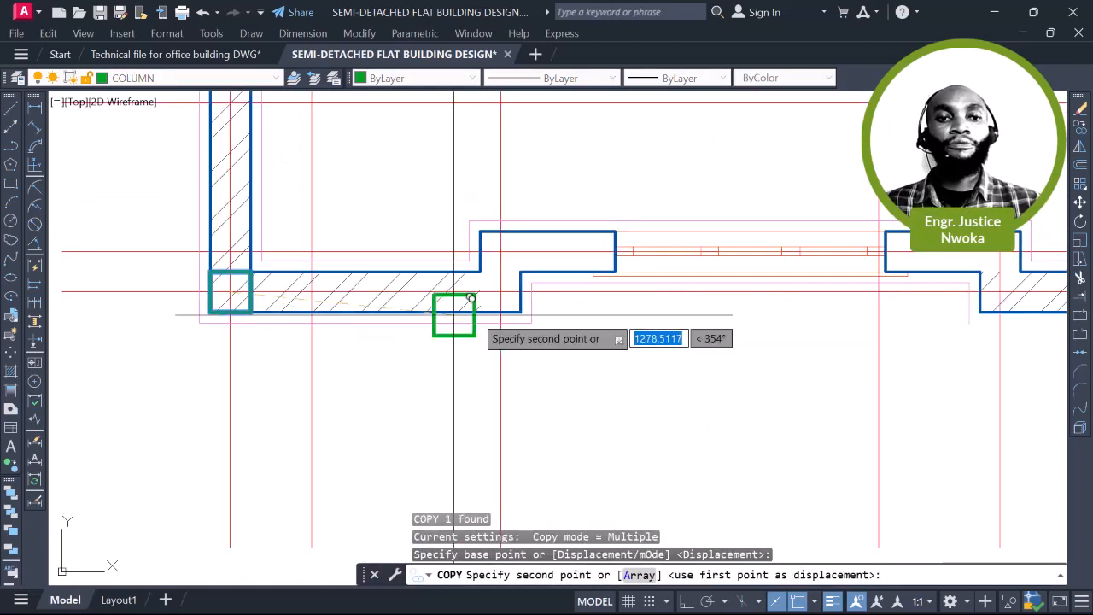
scroll(438, 321, up, 3)
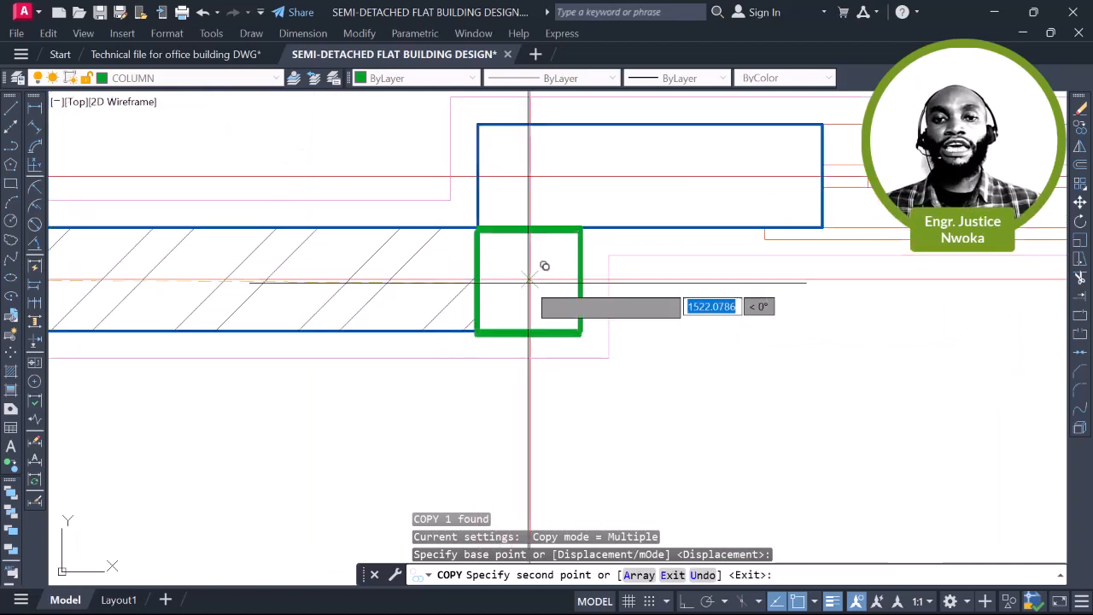
Place the copied column at the window recess's near corner and stretch its upper edge to the recess wall's inner face, making it 450 deep
click(530, 280)
key(Escape)
scroll(543, 268, down, 2)
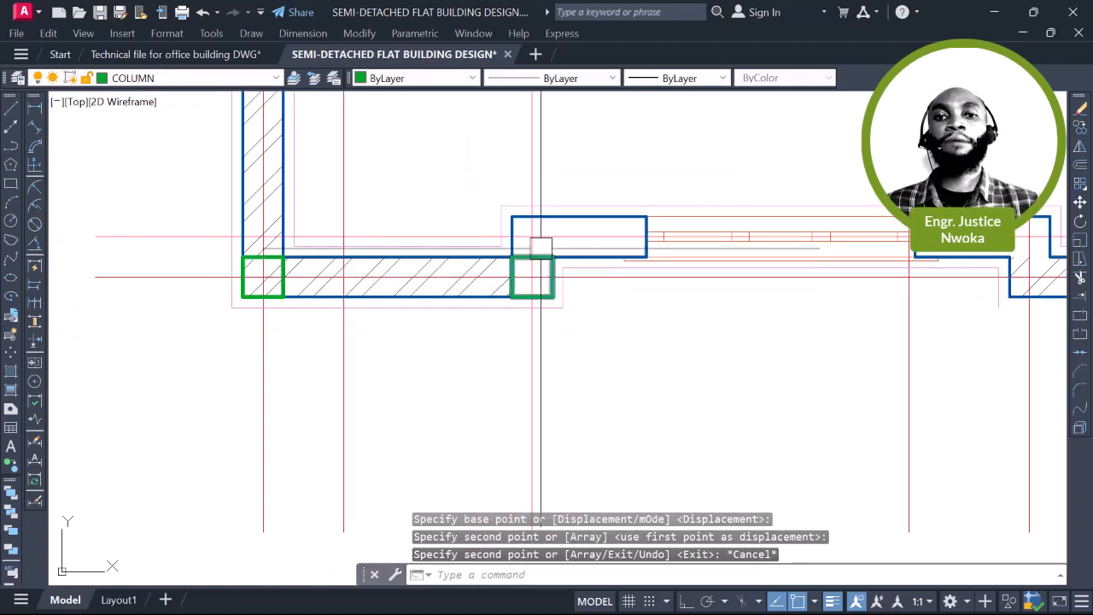
scroll(532, 237, up, 4)
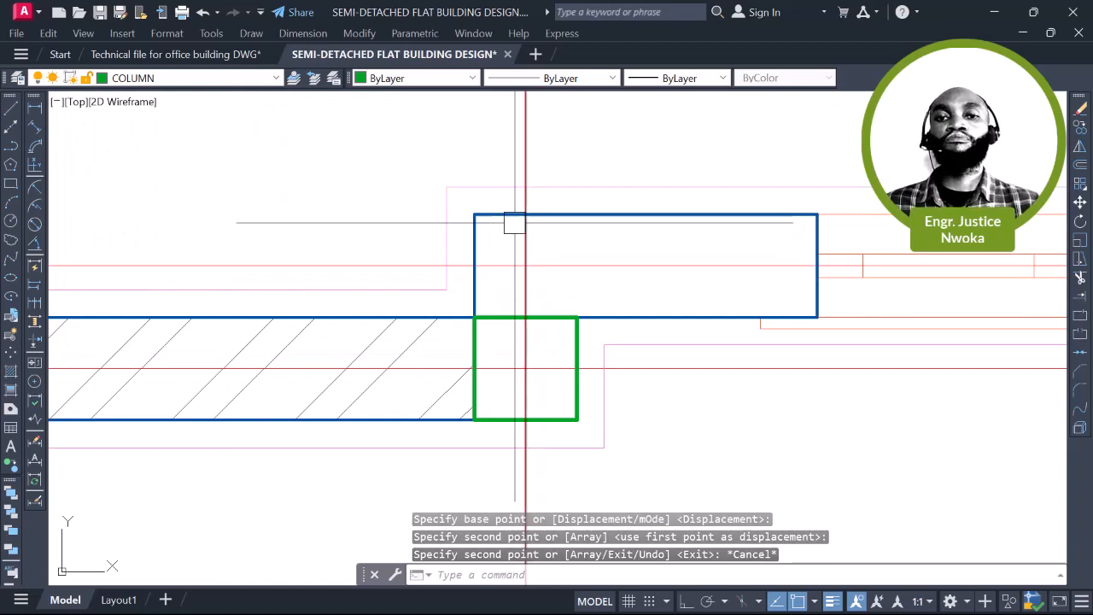
click(524, 317)
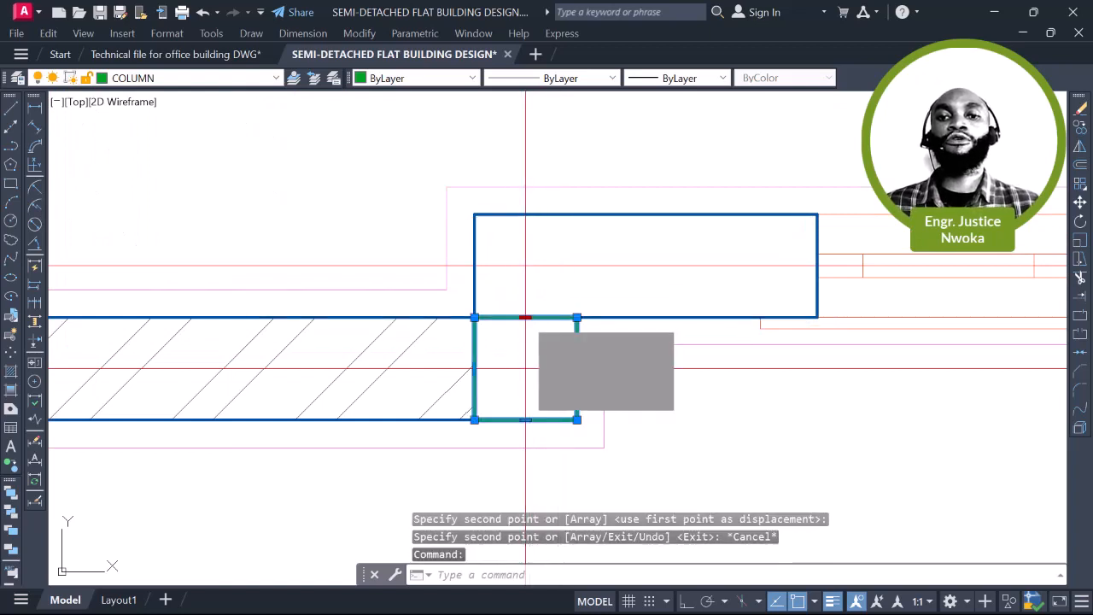
click(524, 317)
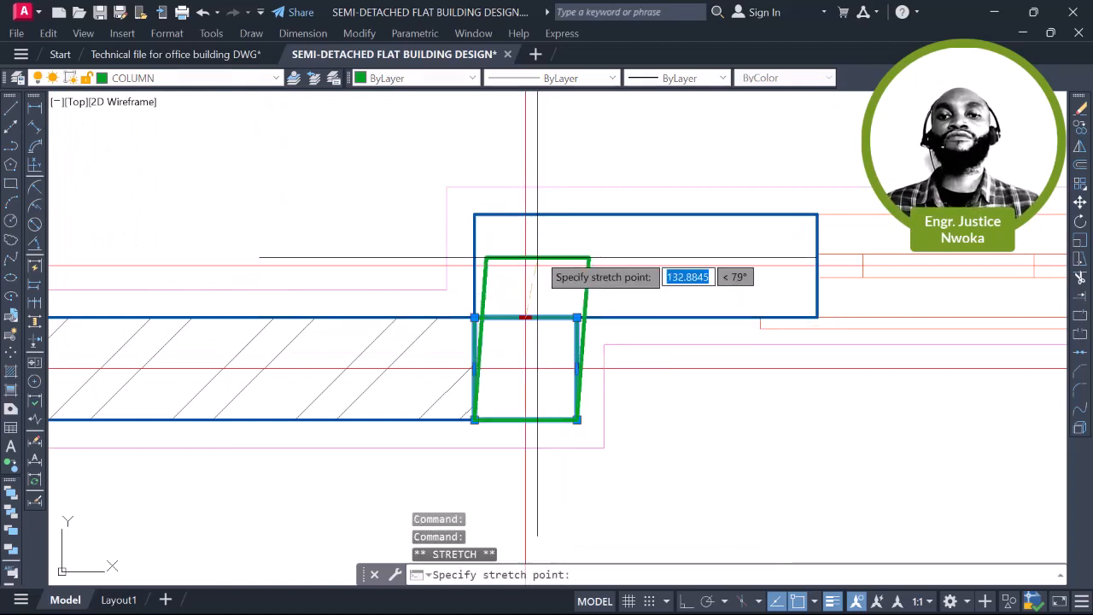
click(525, 213)
key(Escape)
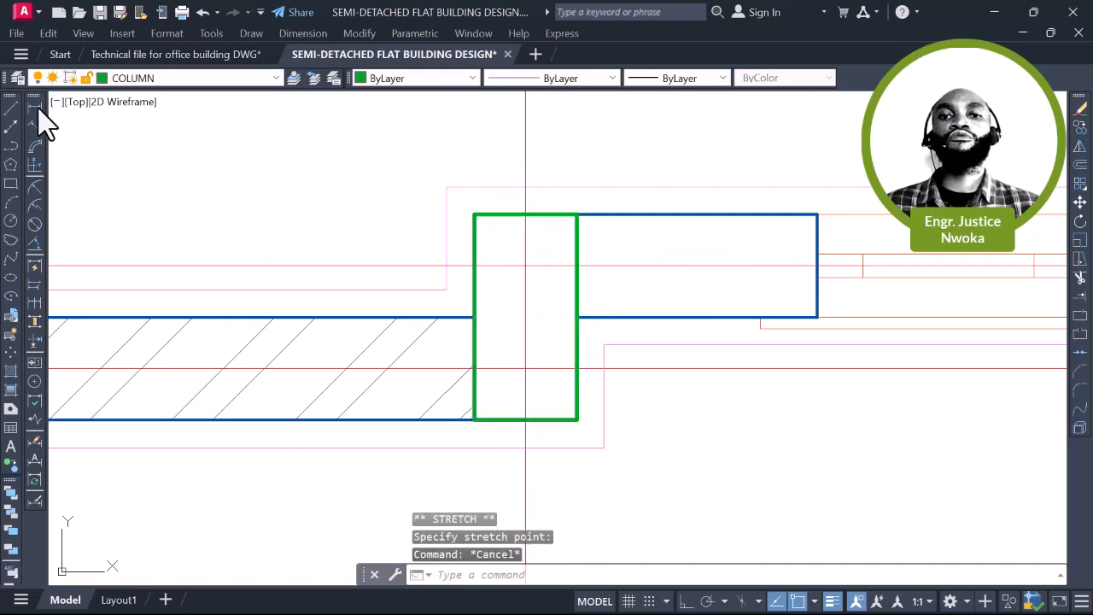
Measure the stretched column's depth and width with linear dimensions, without placing them
text(dli)
key(Return)
click(544, 213)
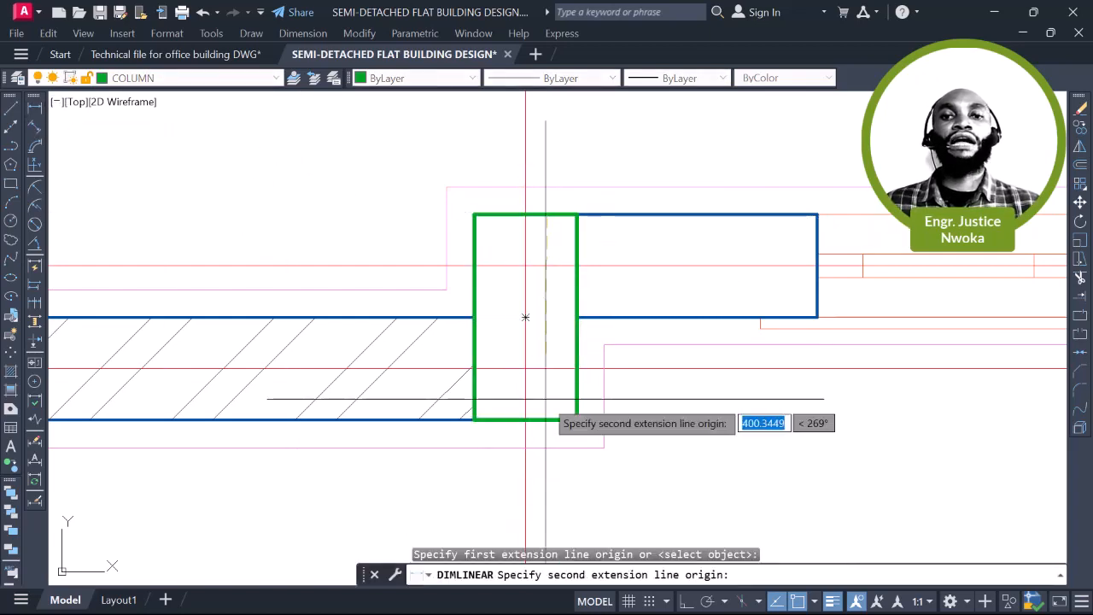
click(546, 419)
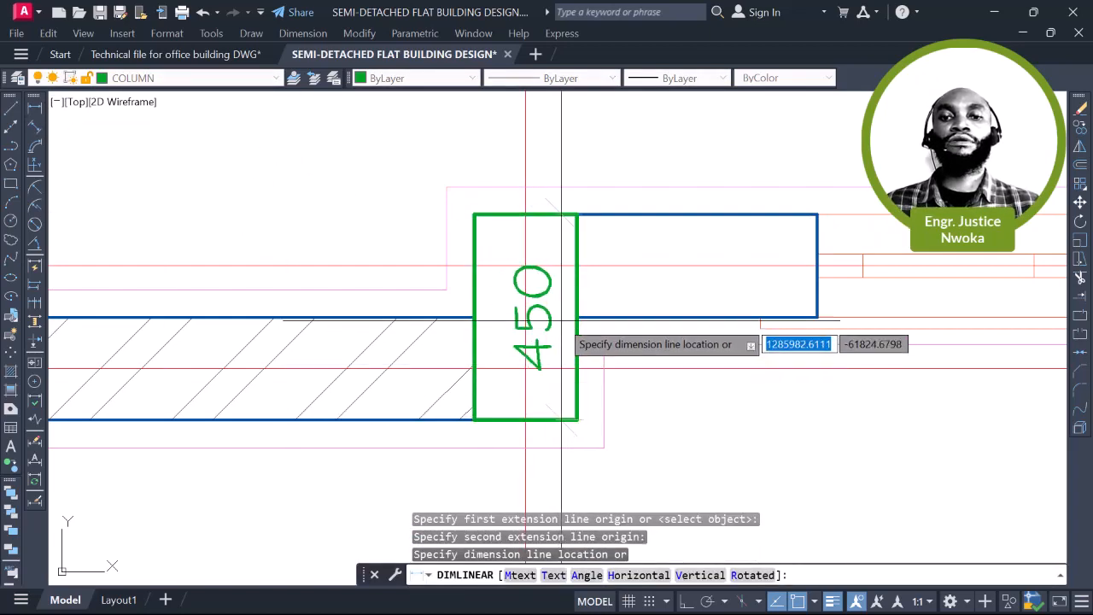
key(Escape)
key(Return)
click(473, 214)
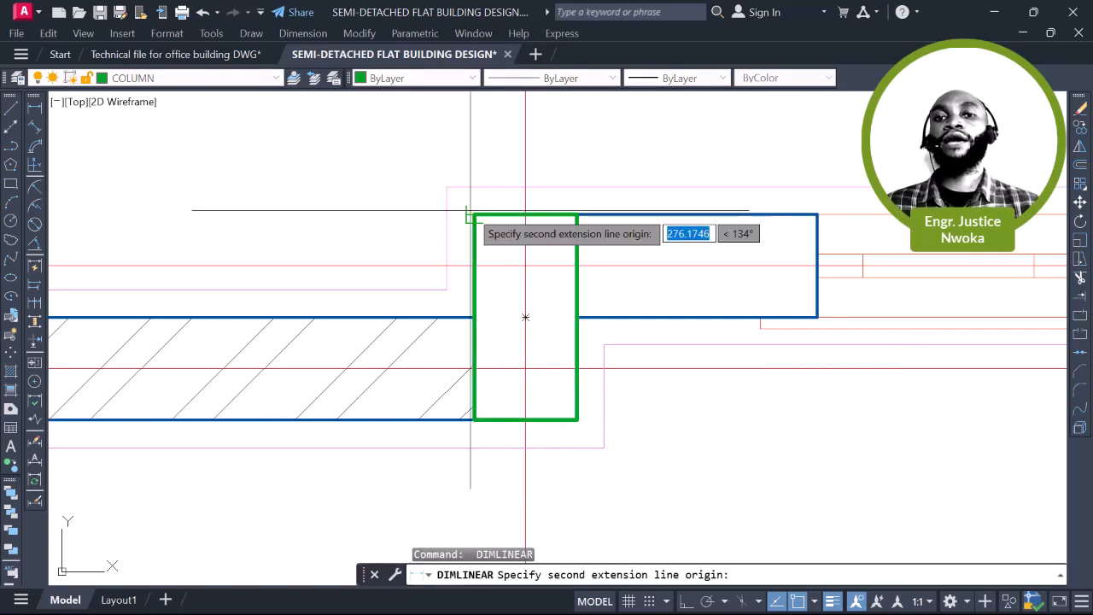
click(577, 215)
scroll(525, 235, down, 4)
key(Escape)
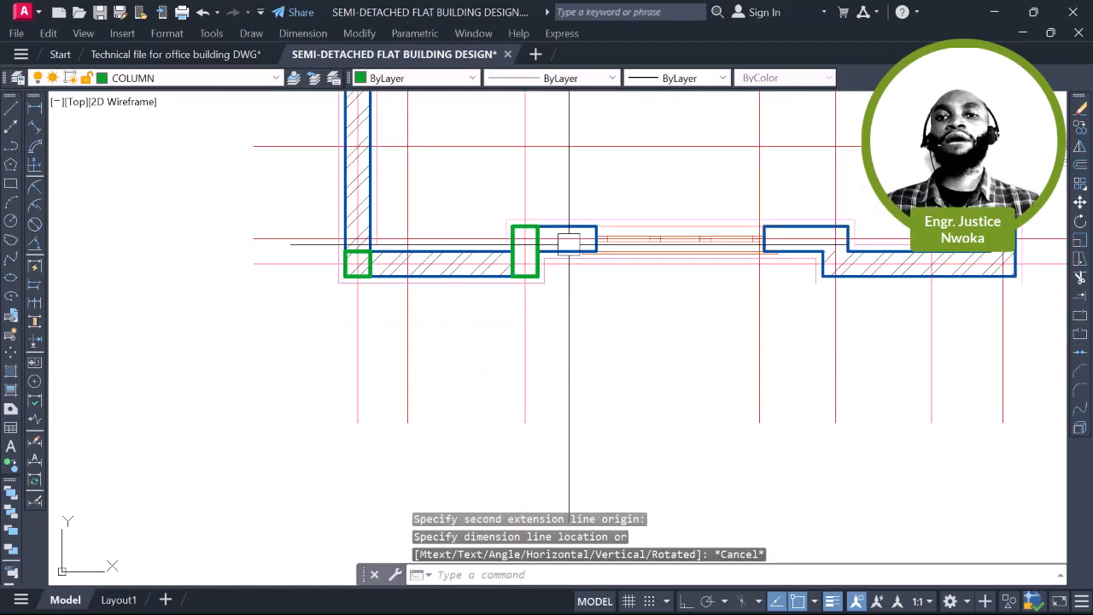
Copy the stretched column by its bottom edge midpoint to the far corner of the master's bedroom's window recess
scroll(581, 253, up, 2)
click(490, 253)
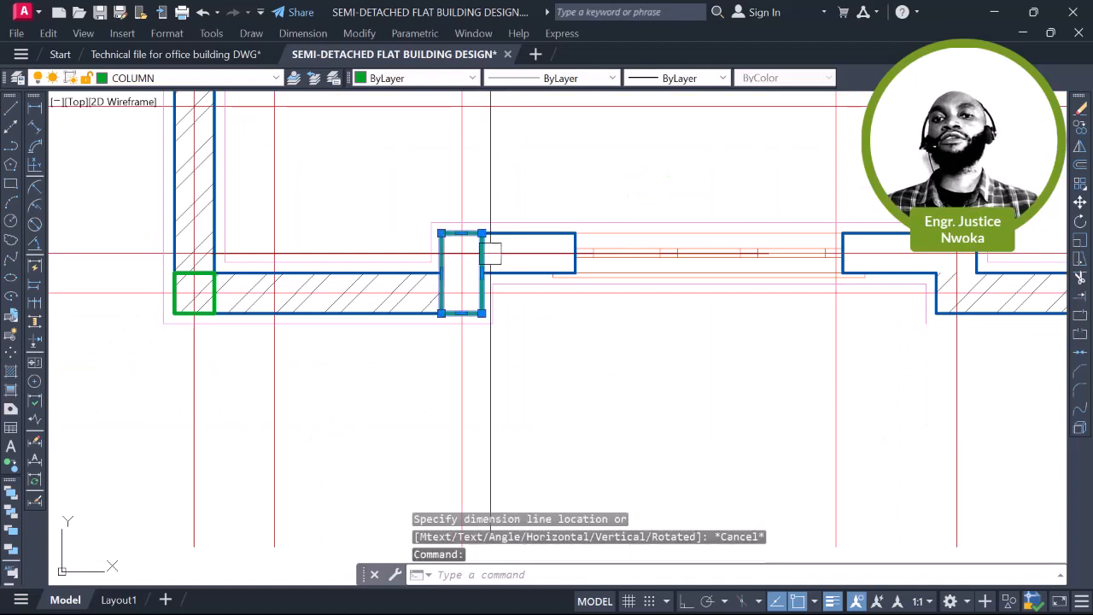
text(CO)
key(Return)
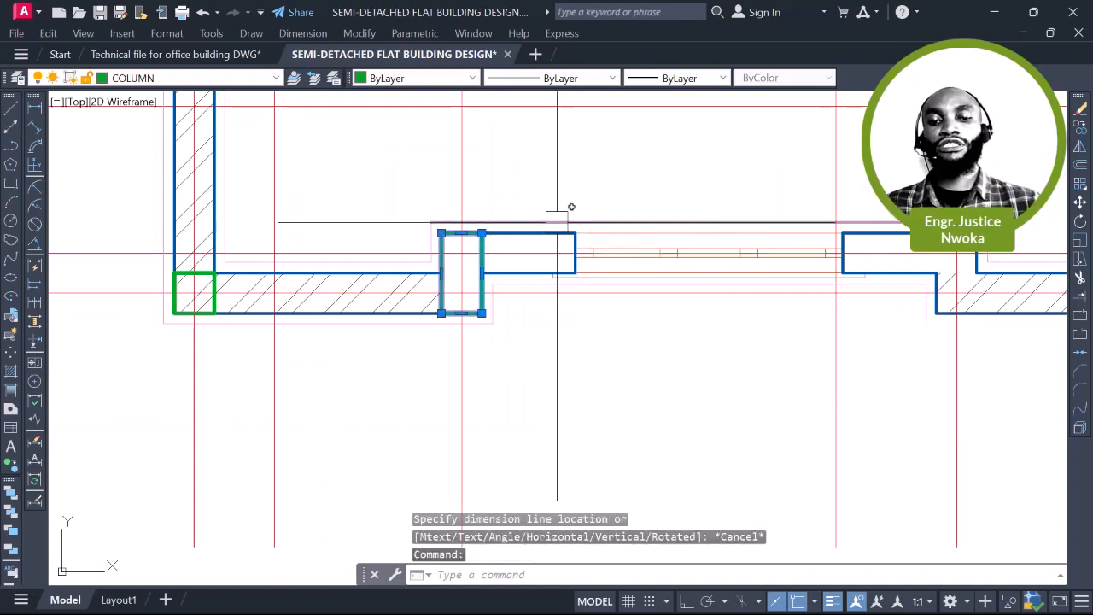
scroll(473, 335, up, 4)
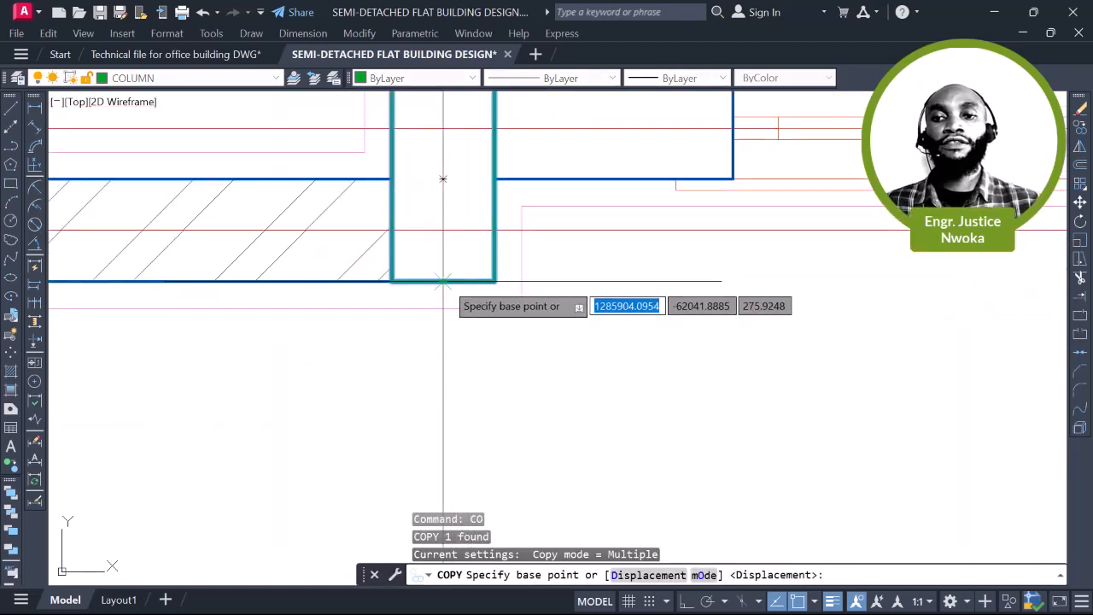
click(443, 280)
scroll(367, 272, down, 4)
scroll(750, 291, up, 5)
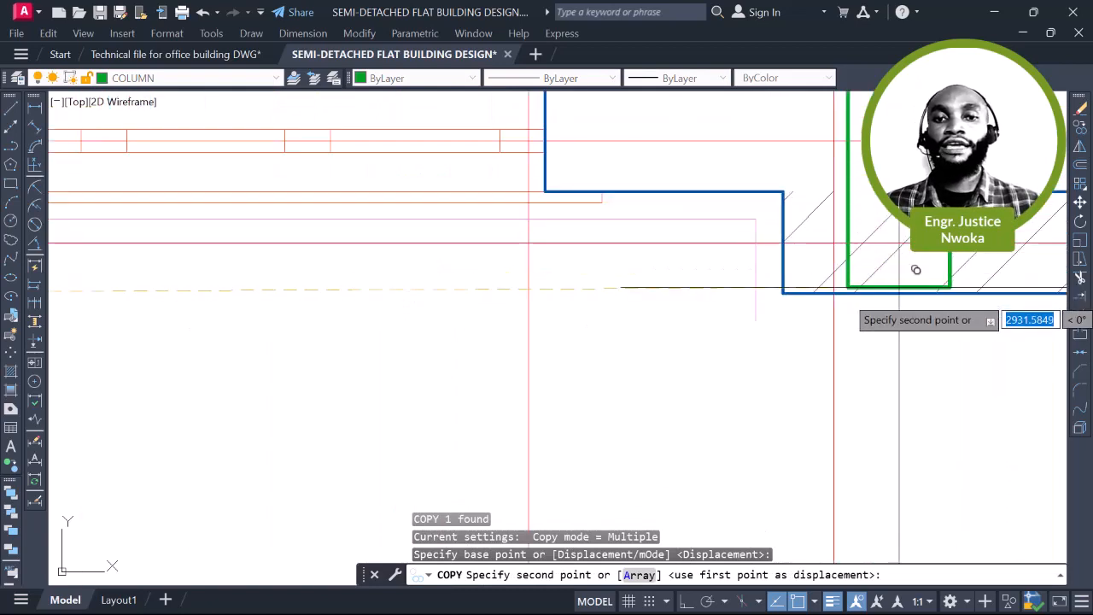
scroll(807, 292, down, 5)
click(800, 301)
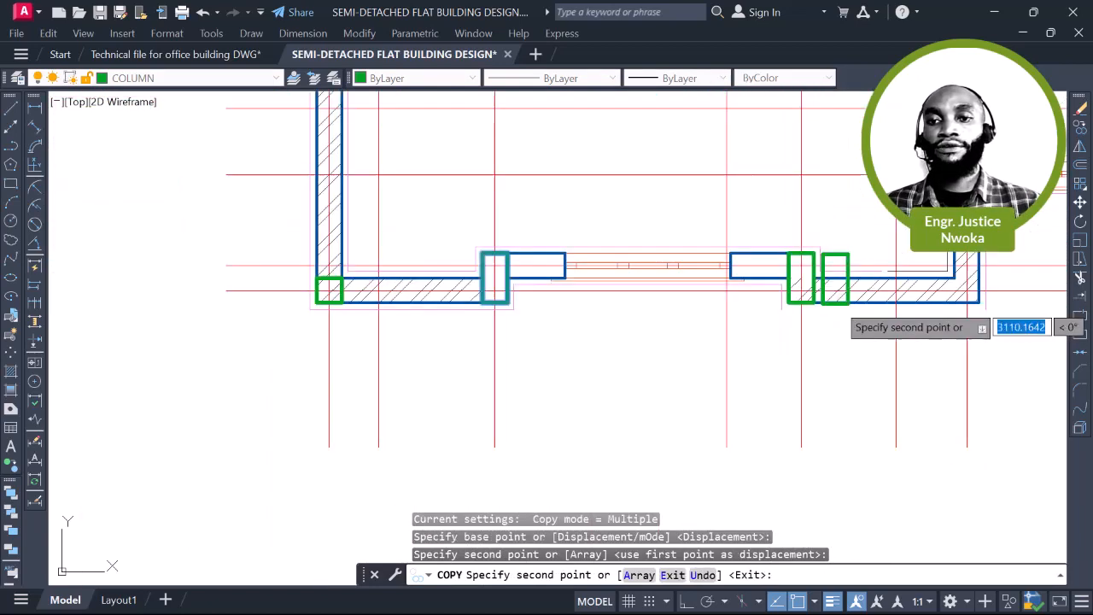
key(Escape)
scroll(554, 245, down, 4)
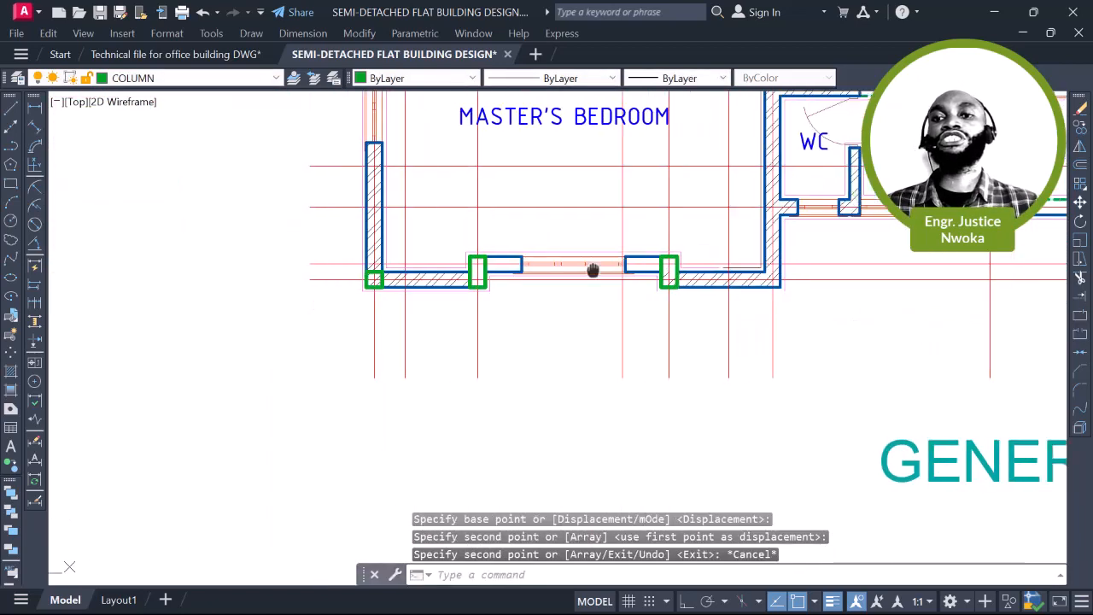
Copy the master's bedroom's lower outer corner column by its centre to the room's opposite lower corner, on the grid intersection
scroll(327, 288, up, 4)
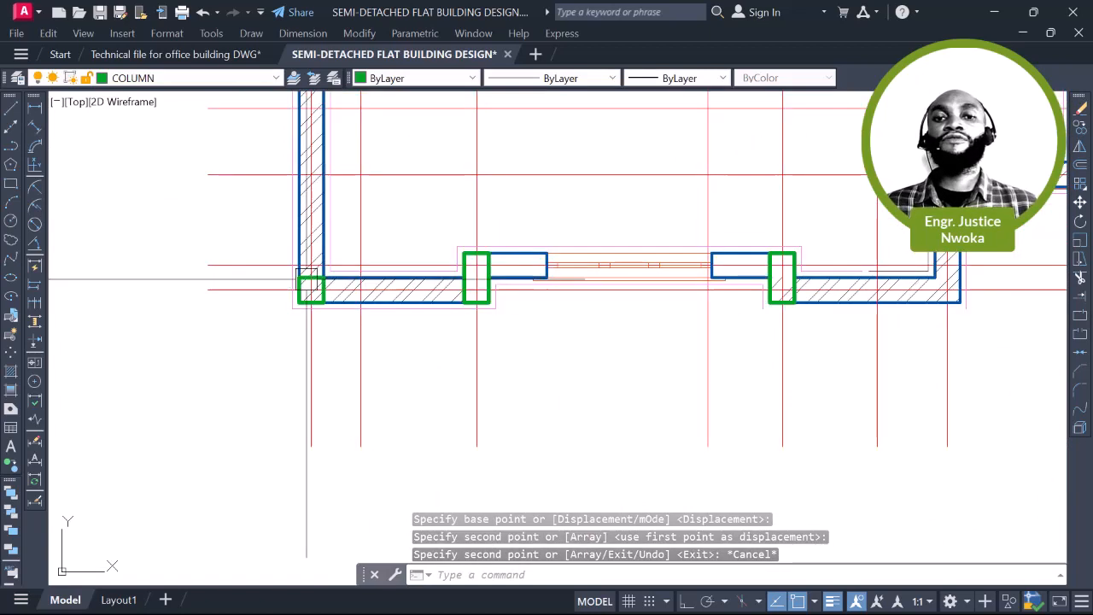
click(327, 288)
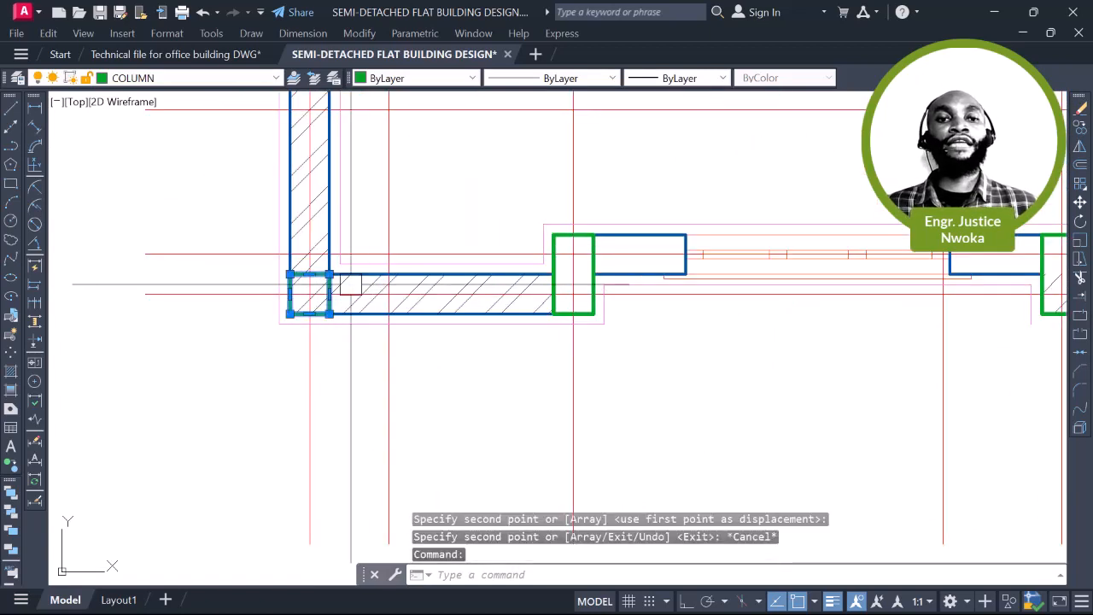
text(CO)
key(Return)
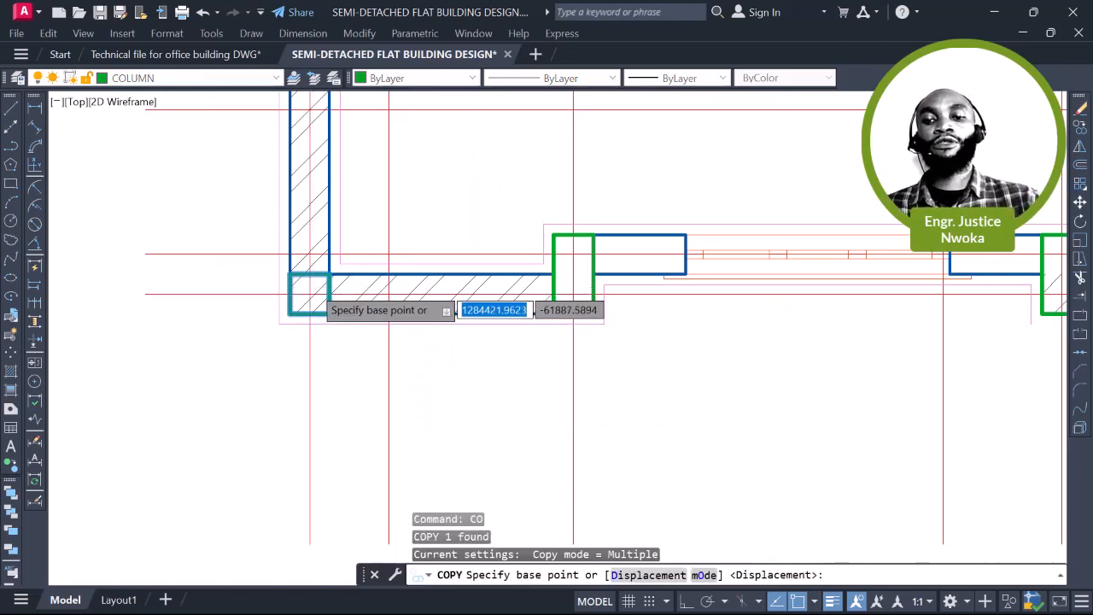
scroll(314, 289, up, 4)
click(300, 305)
scroll(256, 295, down, 3)
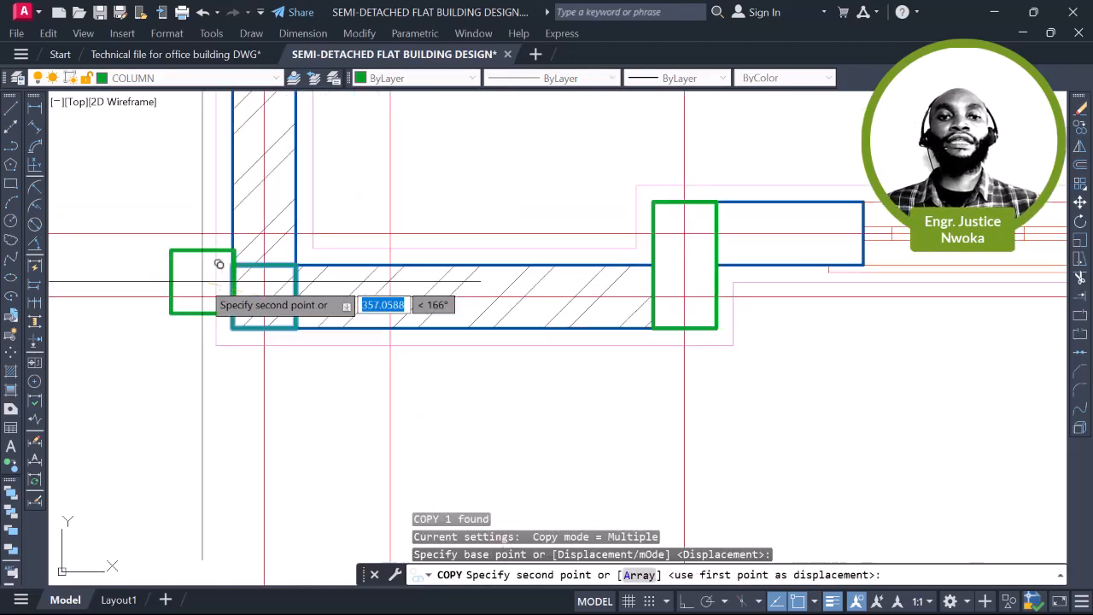
scroll(348, 303, up, 2)
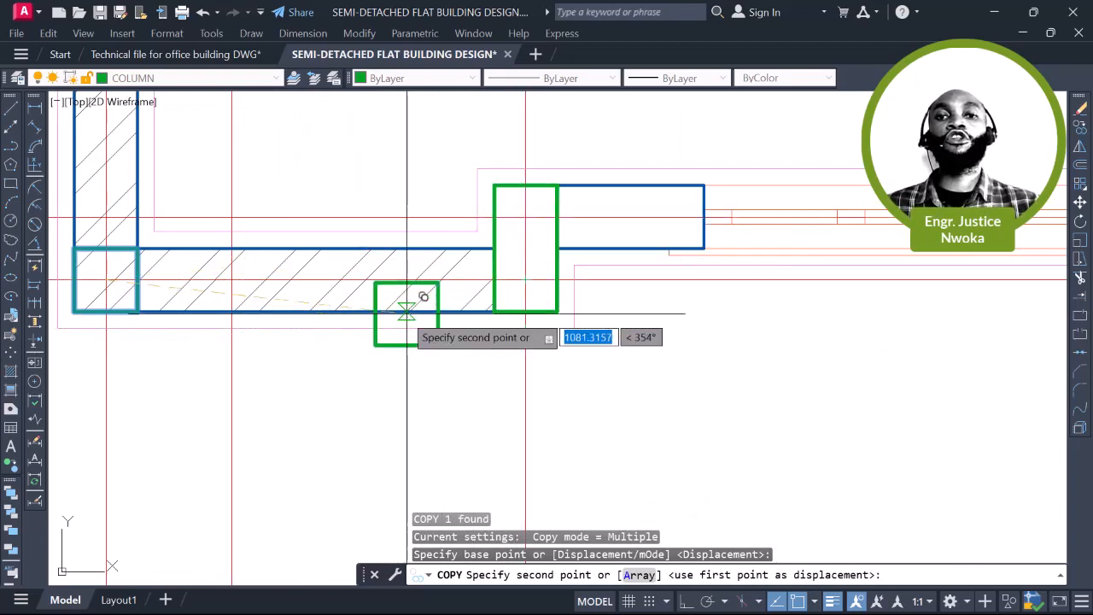
scroll(423, 296, down, 5)
scroll(657, 286, up, 9)
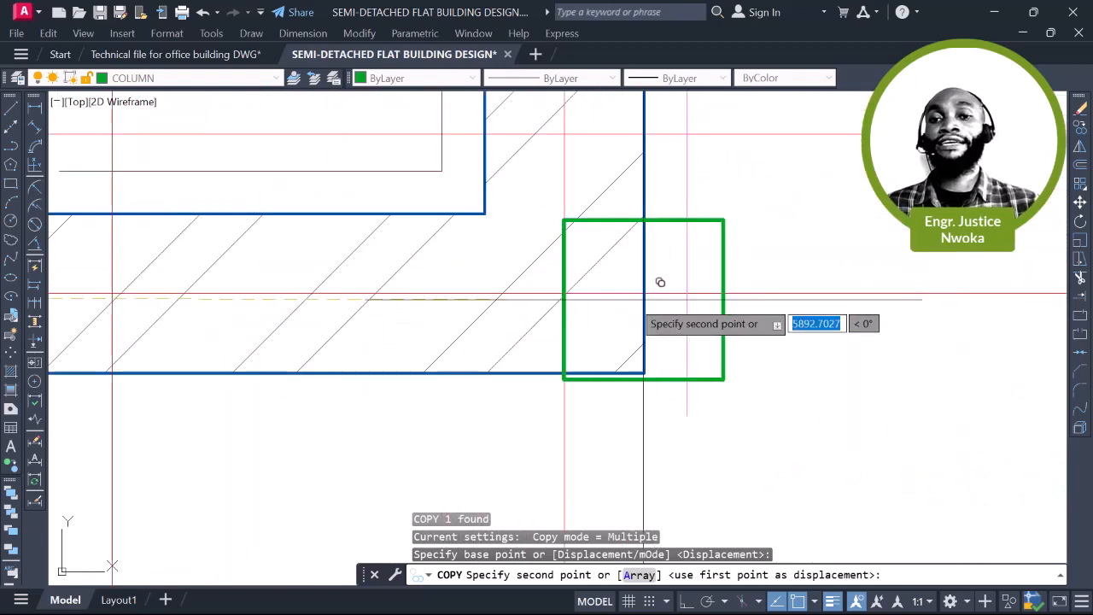
scroll(623, 278, up, 2)
scroll(538, 268, up, 4)
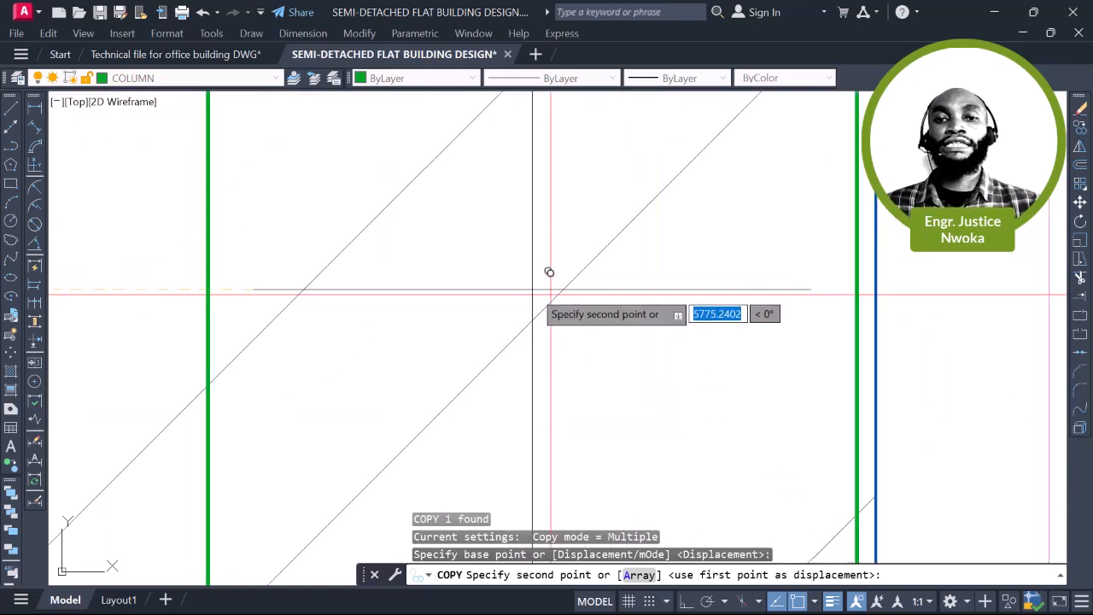
click(561, 276)
scroll(571, 308, down, 5)
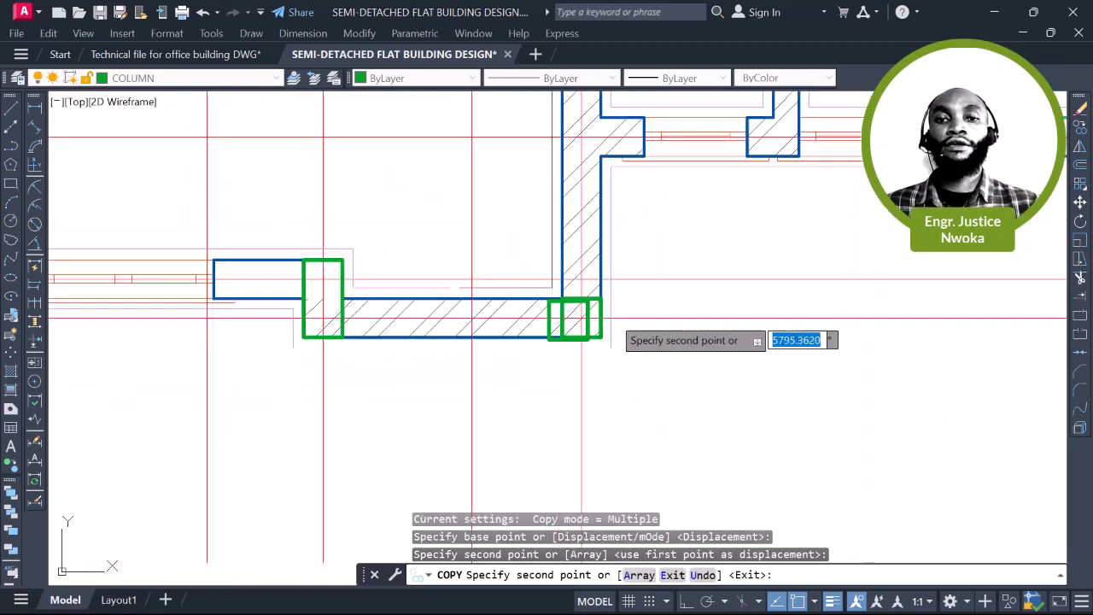
Place another copy of the corner column where the WC's upper wall meets the master's bedroom wall
scroll(632, 359, down, 5)
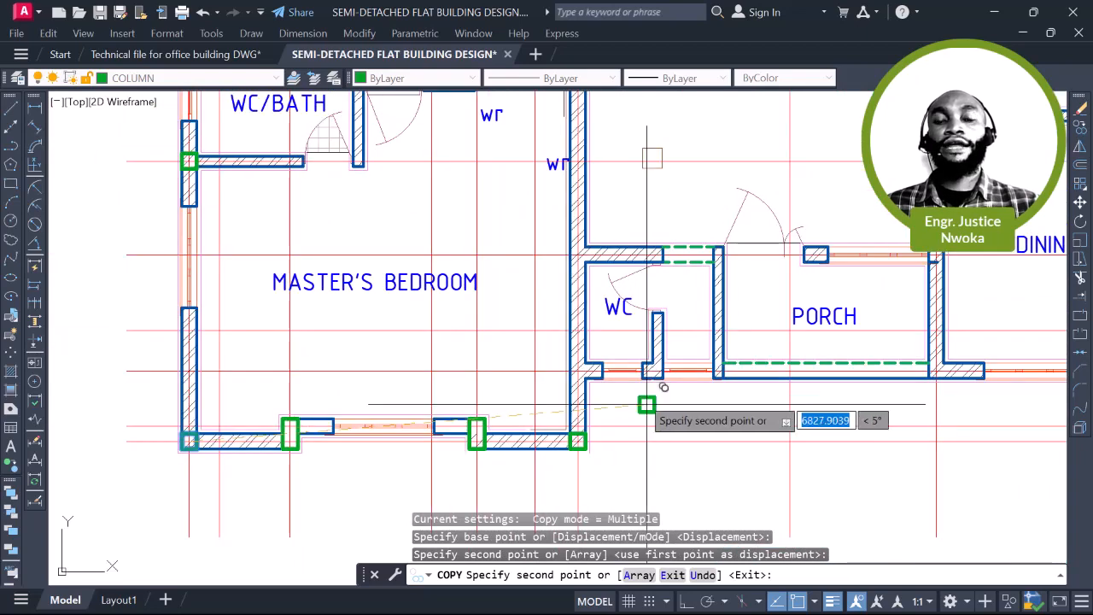
scroll(644, 373, down, 2)
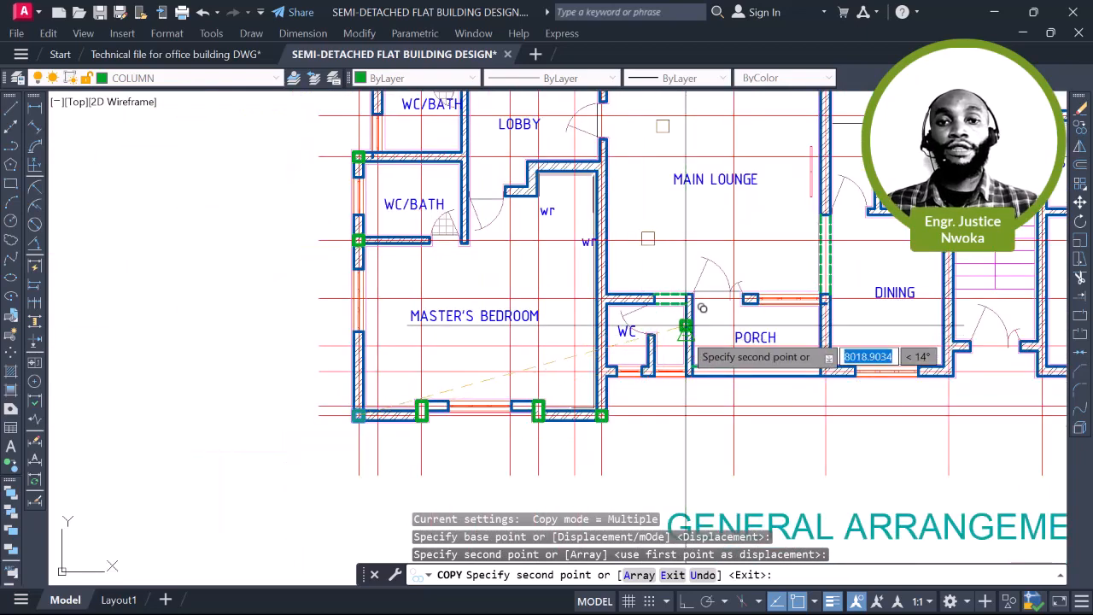
mouse_move(674, 349)
middle_down()
mouse_move(640, 346)
mouse_move(651, 321)
middle_up()
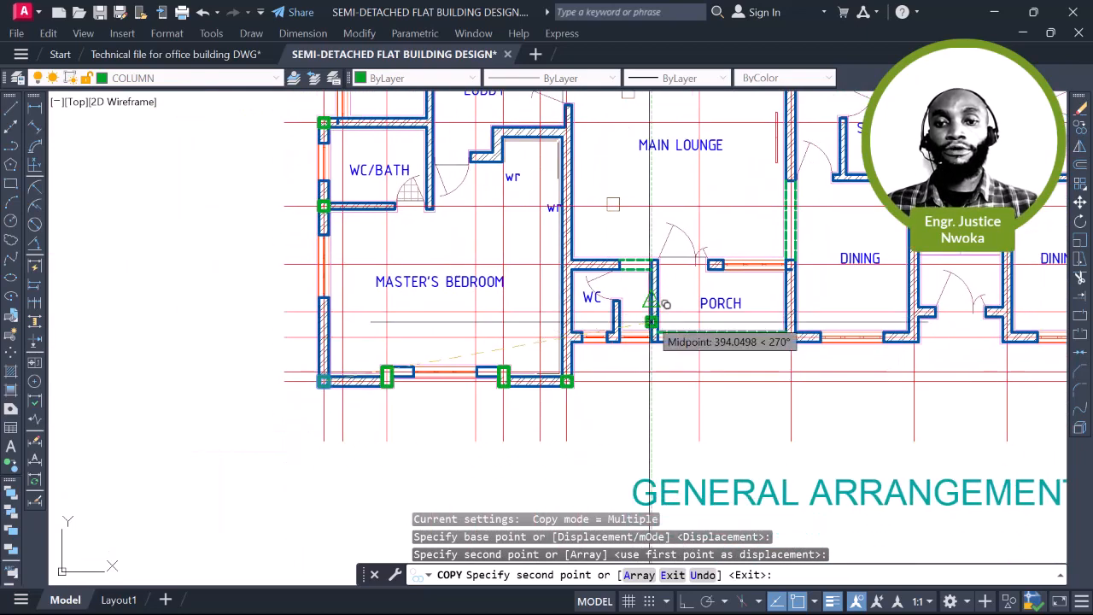
scroll(601, 325, up, 7)
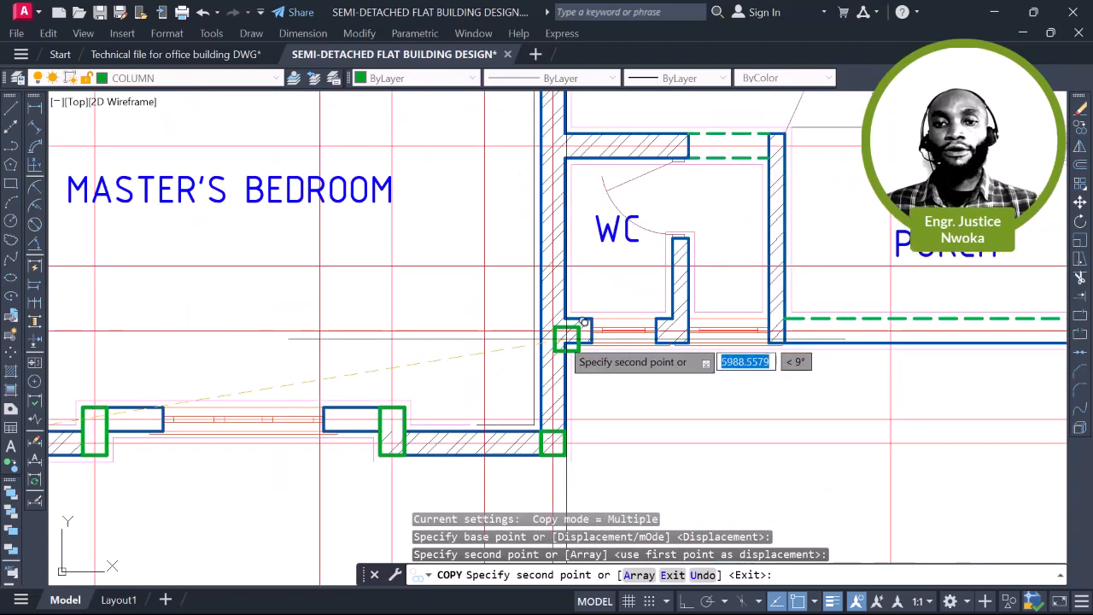
scroll(554, 325, down, 6)
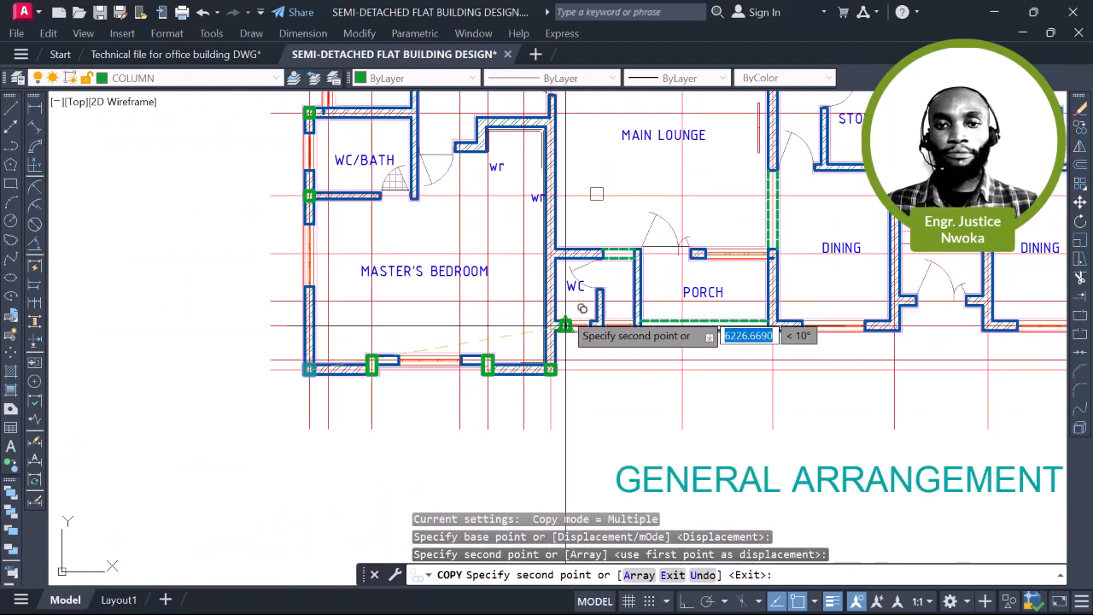
scroll(565, 316, up, 6)
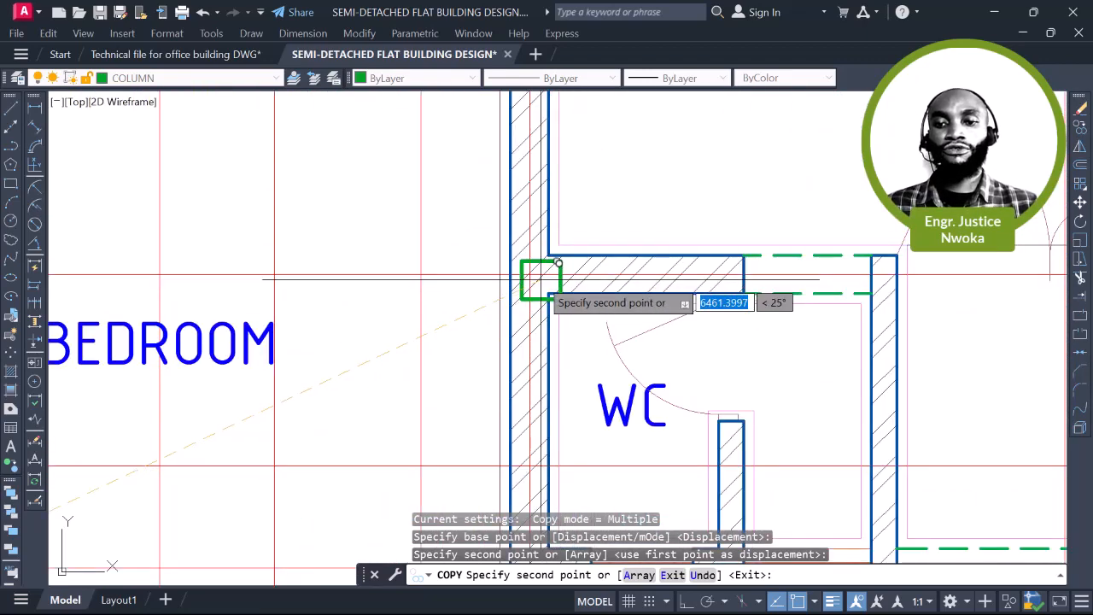
click(509, 266)
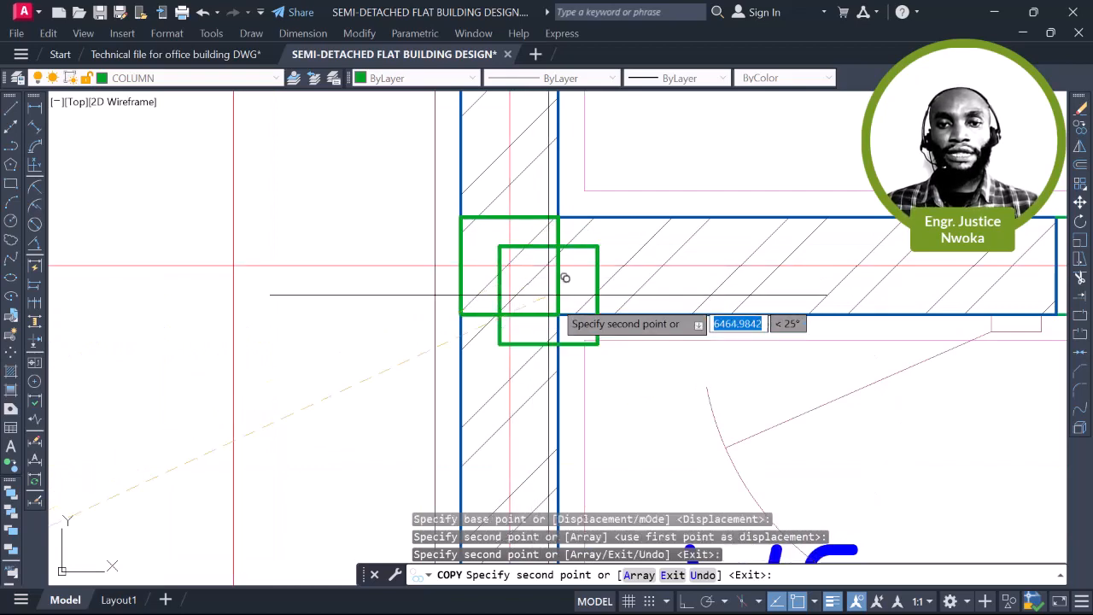
Place another column copy by its centre where the wardrobe wall meets the lobby and main lounge wall, and finish copying
scroll(597, 311, down, 3)
scroll(640, 290, down, 7)
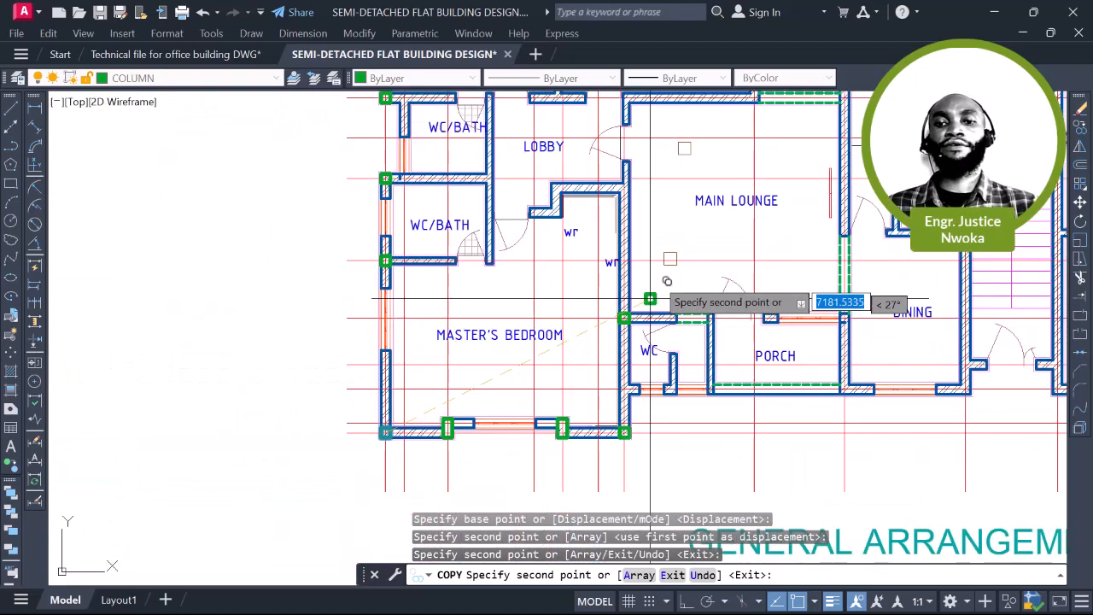
middle_drag(658, 295, 657, 309)
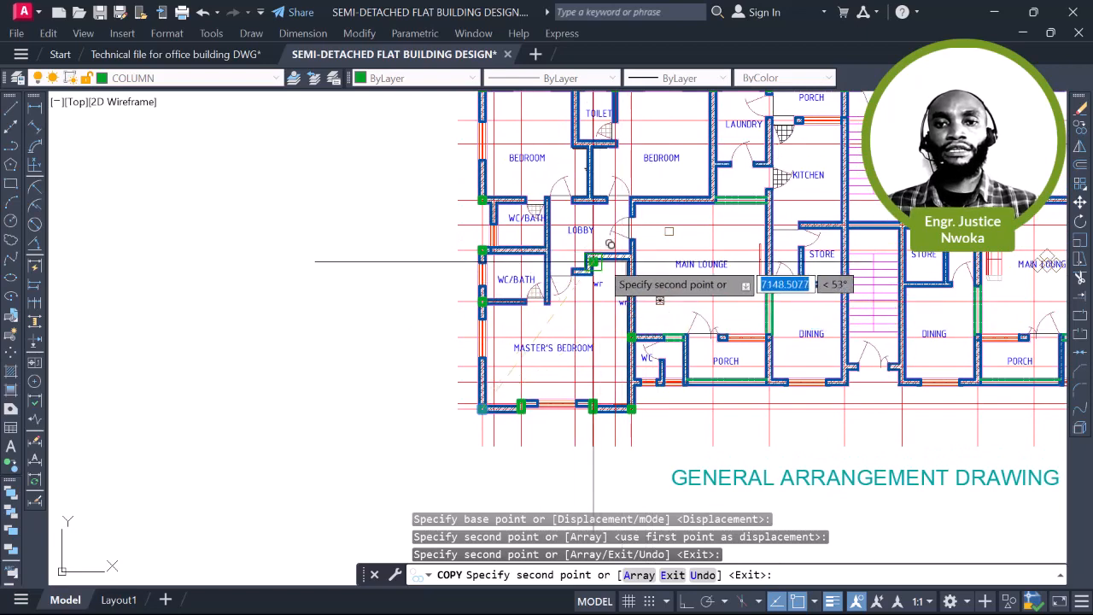
scroll(597, 261, up, 4)
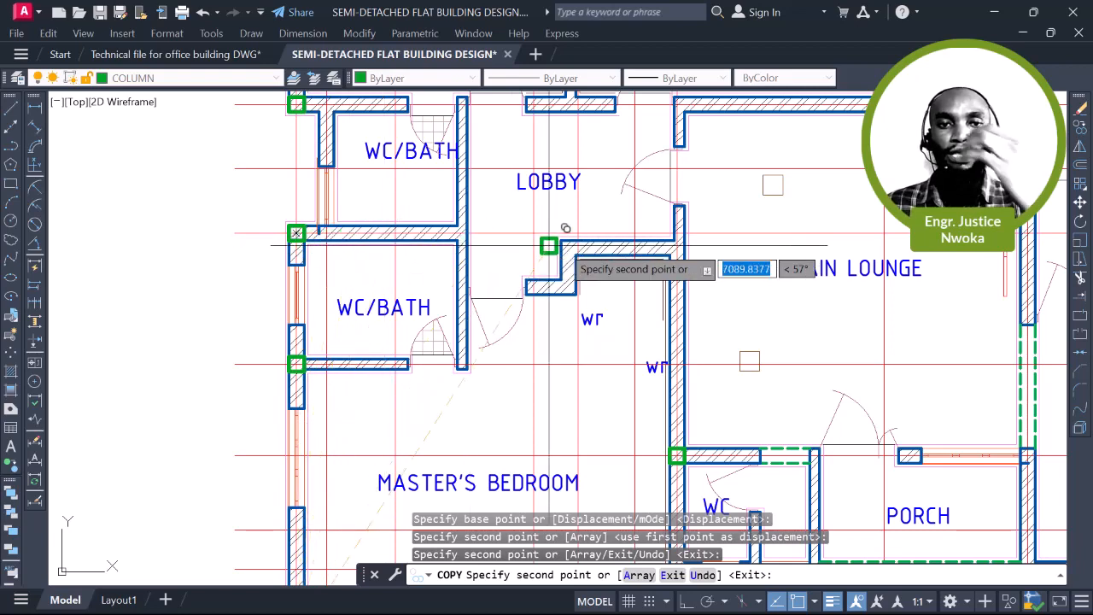
scroll(687, 220, up, 3)
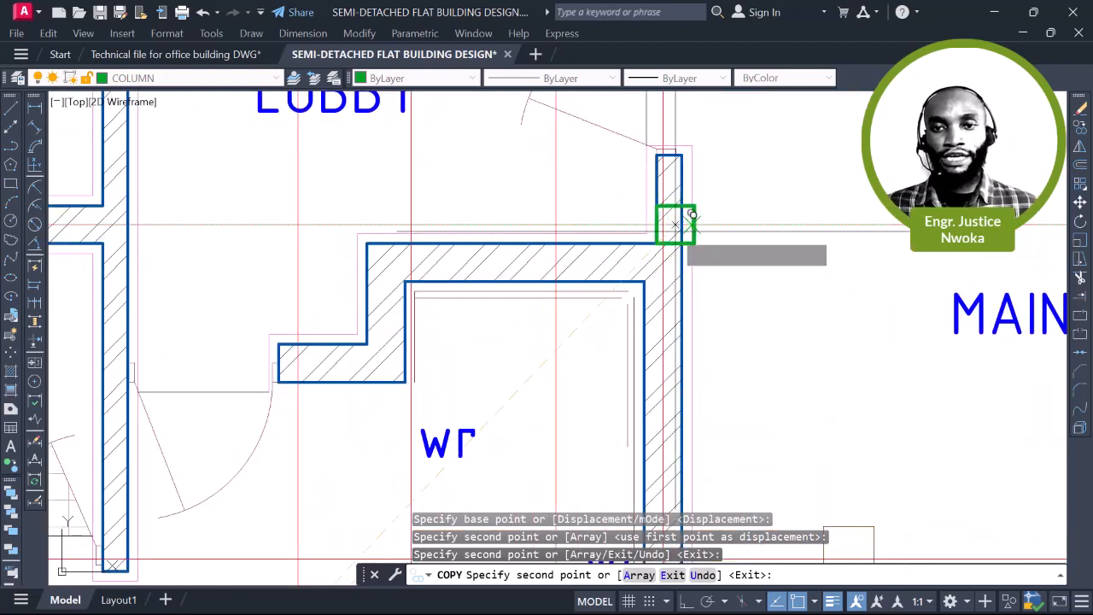
scroll(688, 217, up, 2)
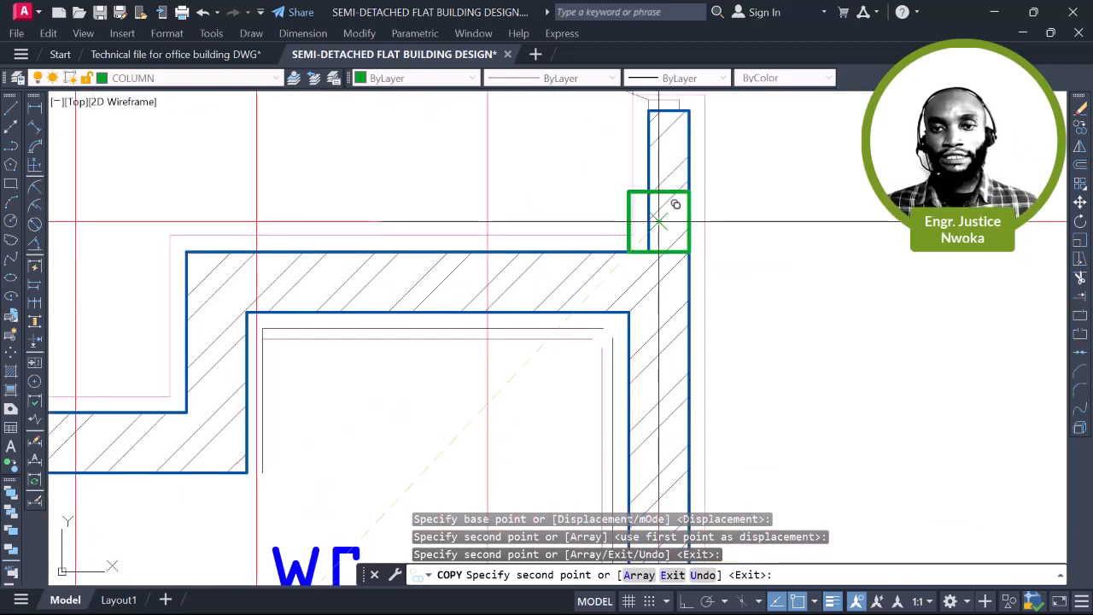
click(658, 221)
scroll(670, 283, down, 2)
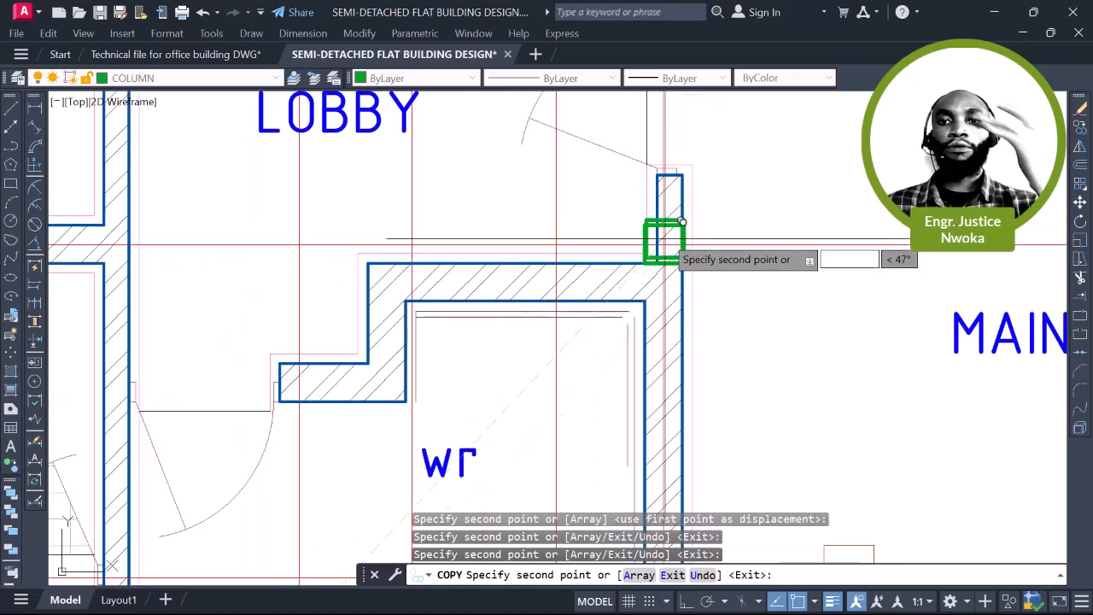
key(Escape)
Examine how the new column sits against the lobby and main lounge wall, its door, the grid lines and the neighbouring columns
scroll(672, 205, up, 2)
middle_drag(655, 239, 632, 176)
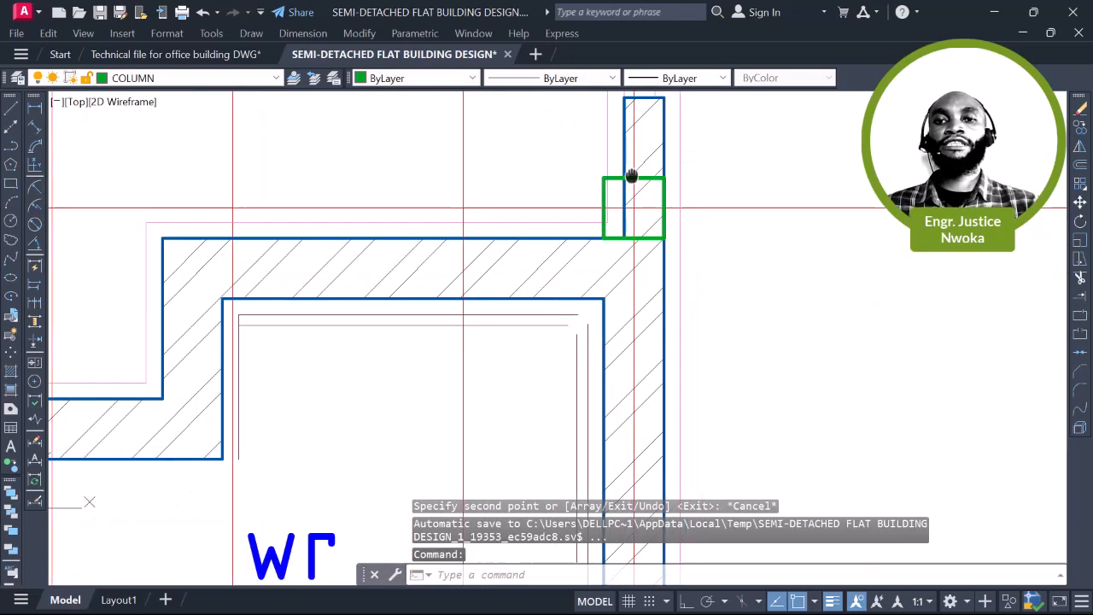
scroll(633, 174, down, 2)
middle_drag(618, 247, 609, 329)
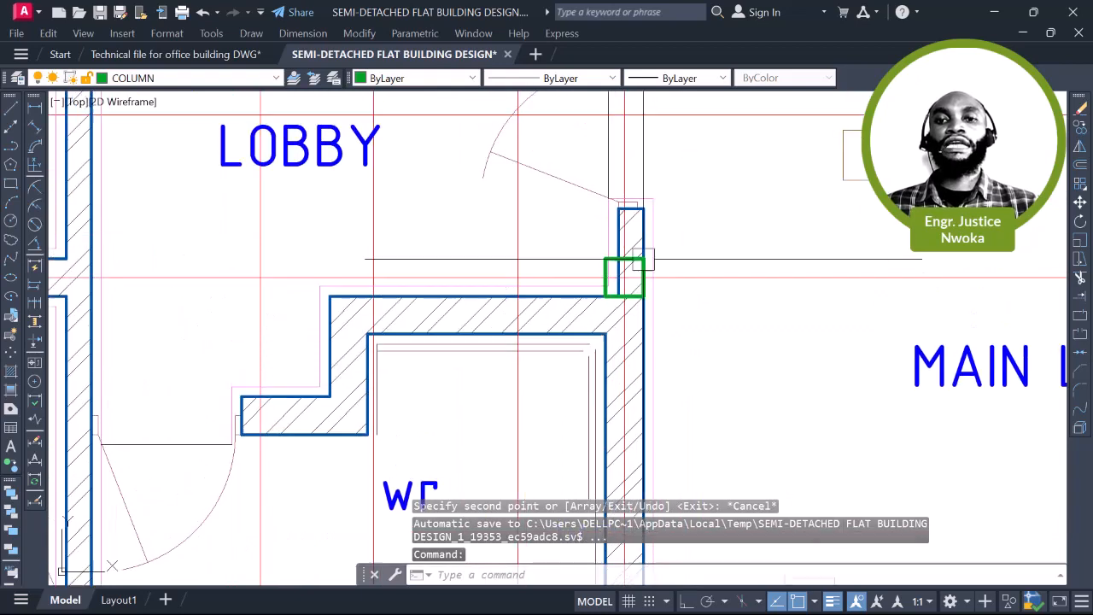
scroll(642, 259, up, 2)
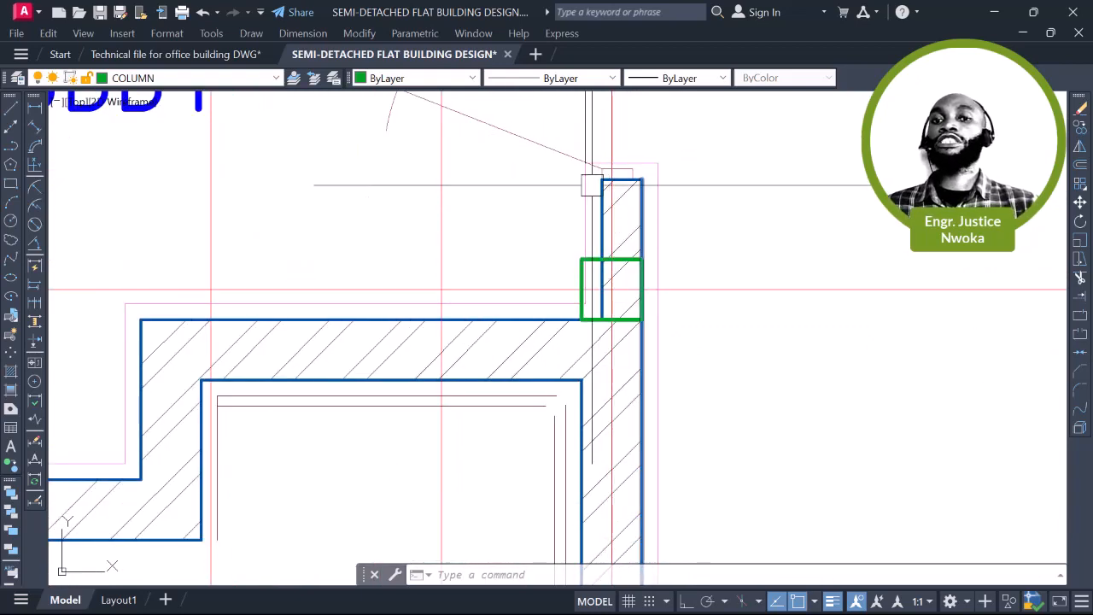
scroll(611, 229, down, 2)
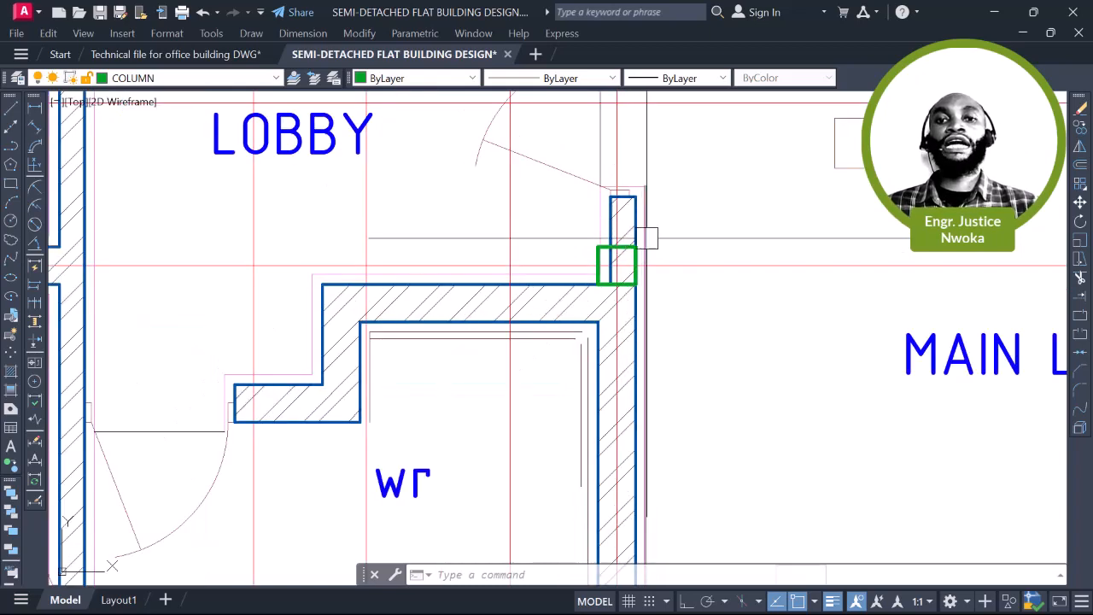
scroll(617, 236, up, 2)
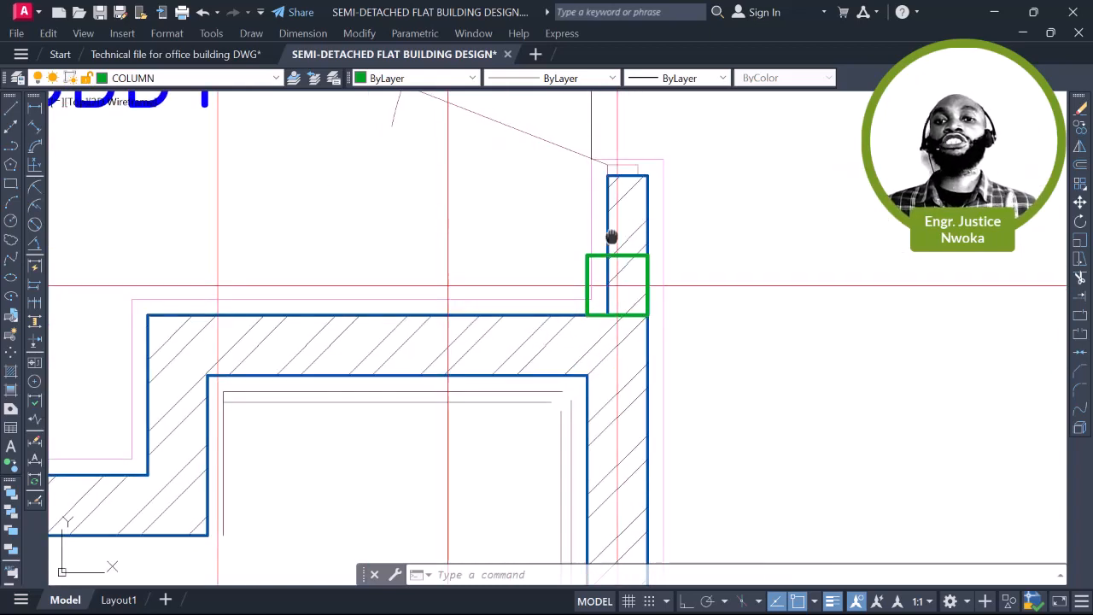
scroll(610, 237, down, 4)
middle_drag(655, 283, 648, 263)
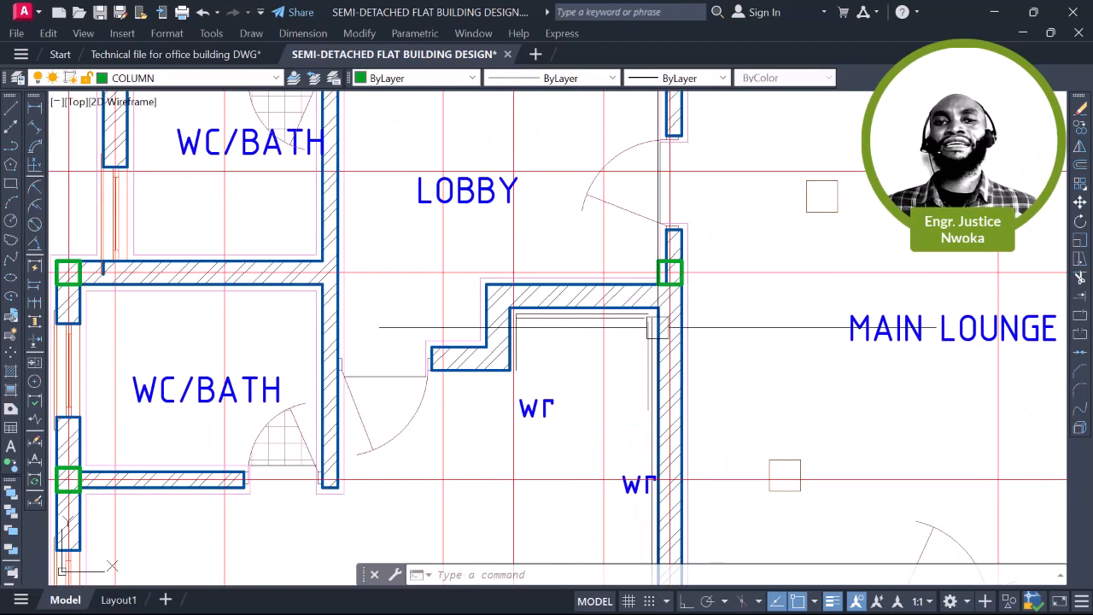
scroll(666, 247, up, 2)
scroll(589, 250, down, 2)
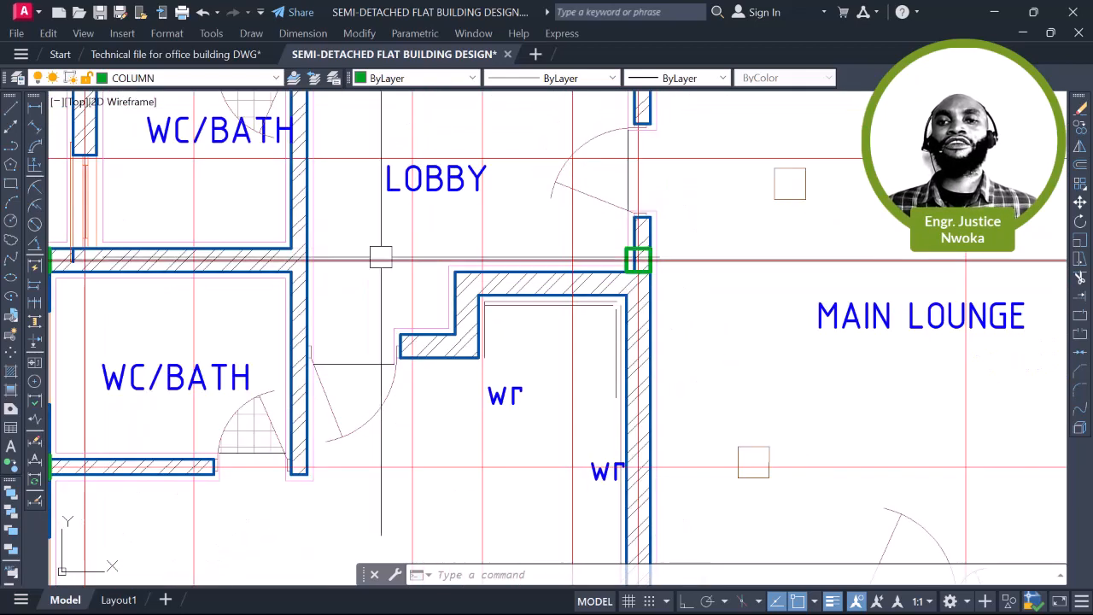
scroll(636, 260, down, 2)
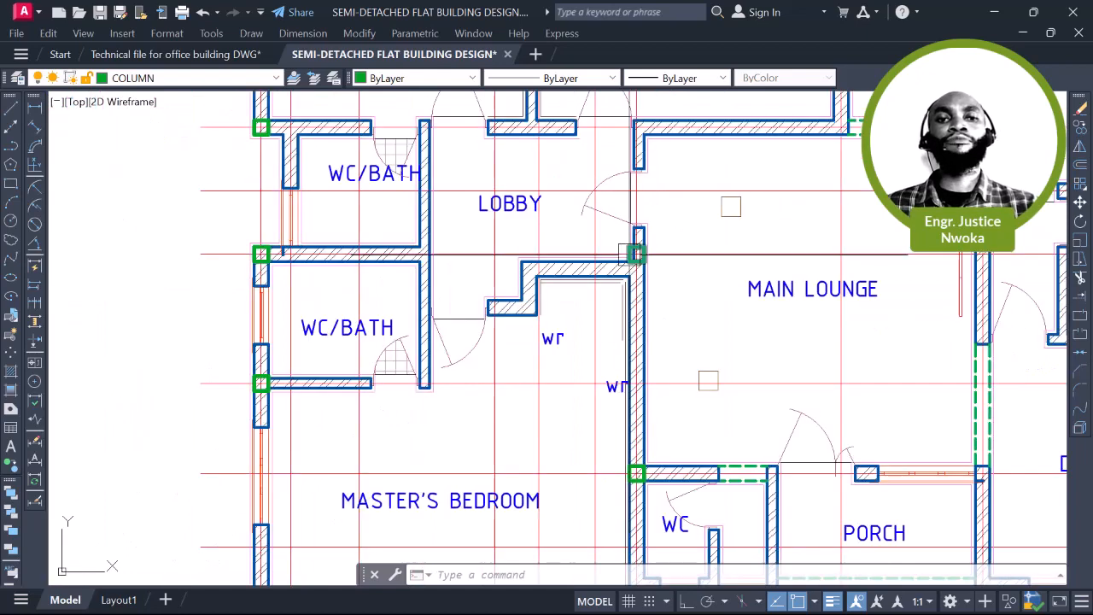
scroll(635, 264, up, 2)
scroll(639, 281, up, 2)
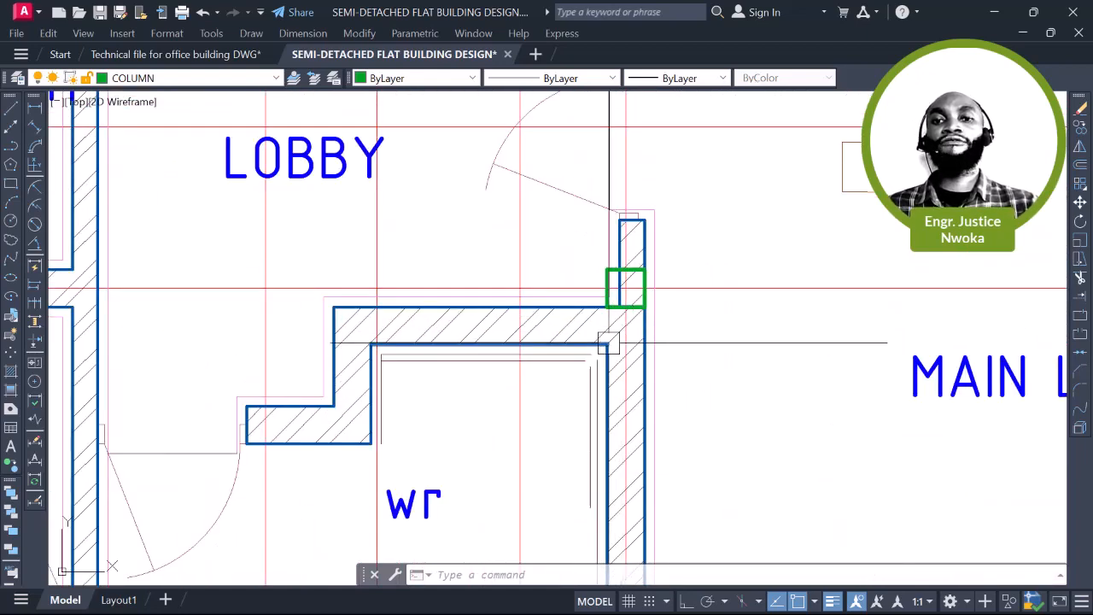
scroll(615, 223, up, 2)
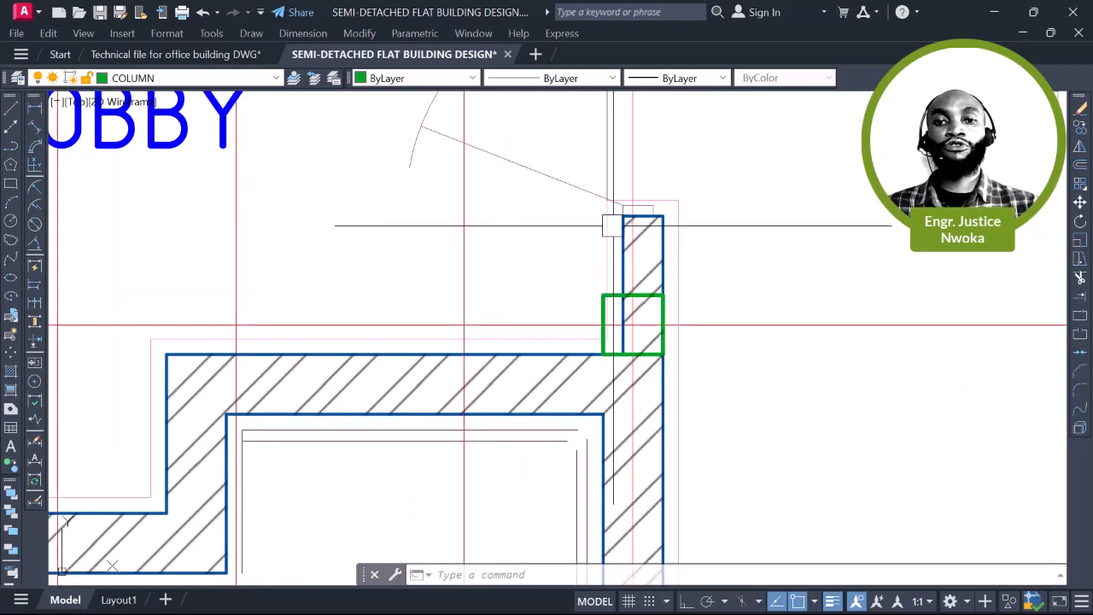
scroll(622, 228, down, 4)
scroll(610, 338, up, 2)
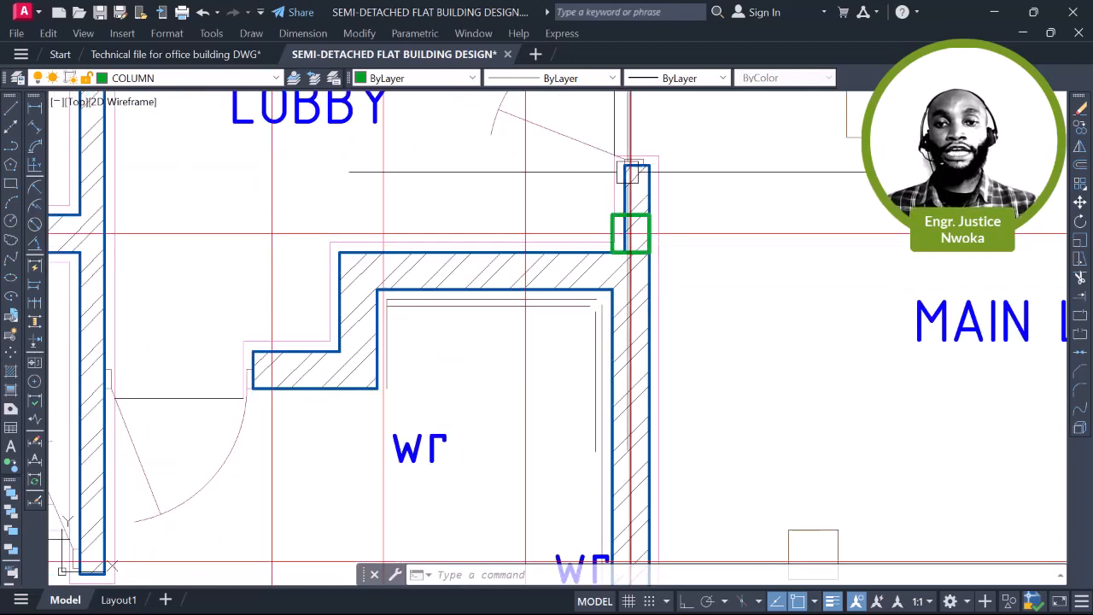
middle_drag(629, 172, 607, 294)
scroll(617, 292, down, 2)
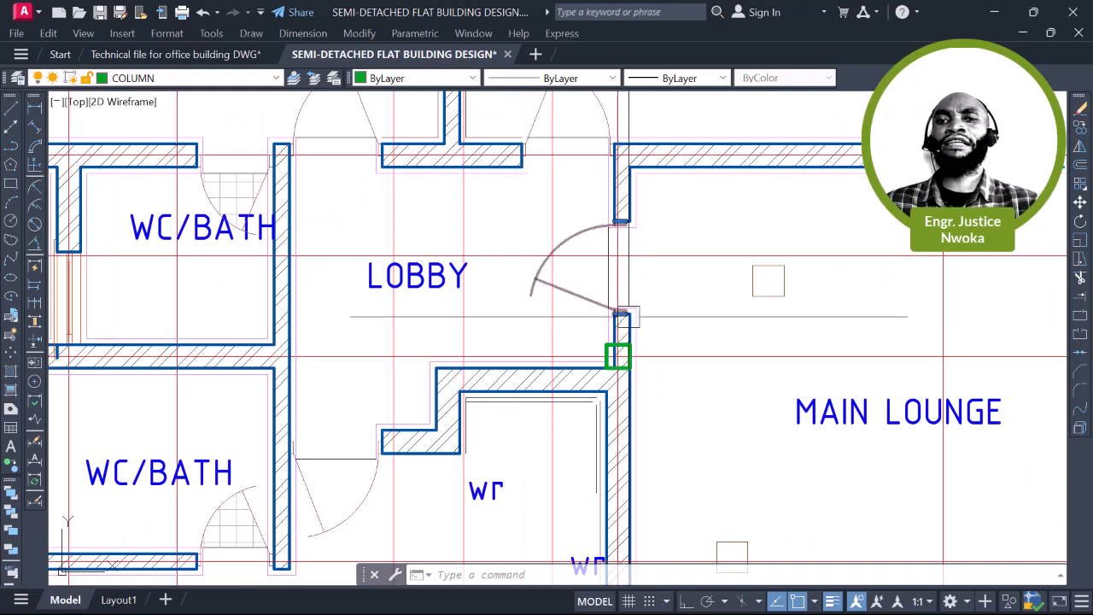
scroll(626, 315, down, 2)
middle_drag(626, 315, 626, 284)
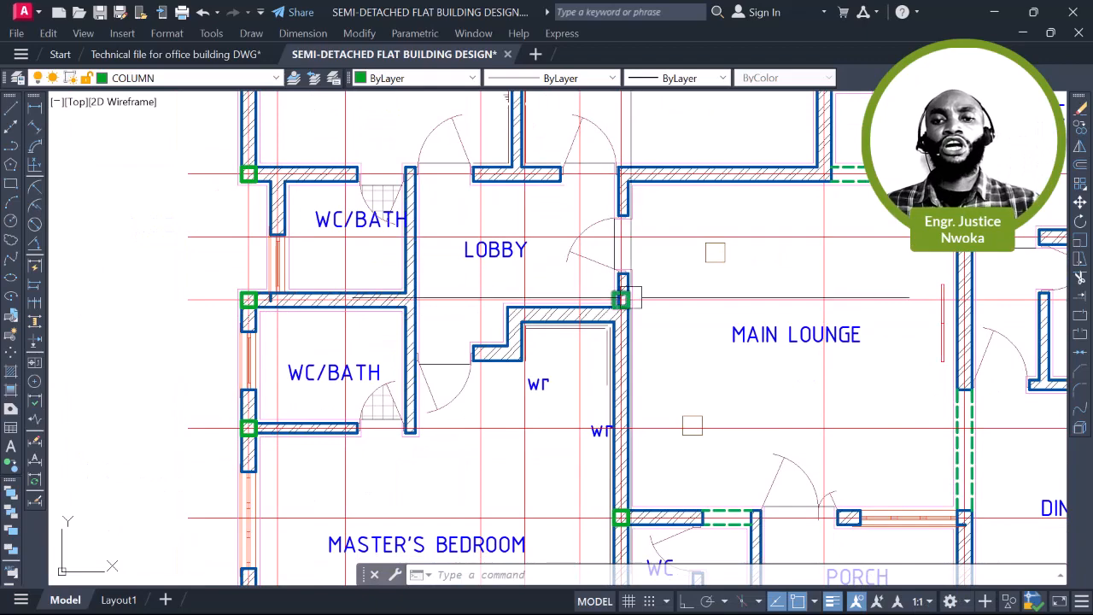
middle_drag(622, 299, 624, 275)
scroll(619, 275, down, 2)
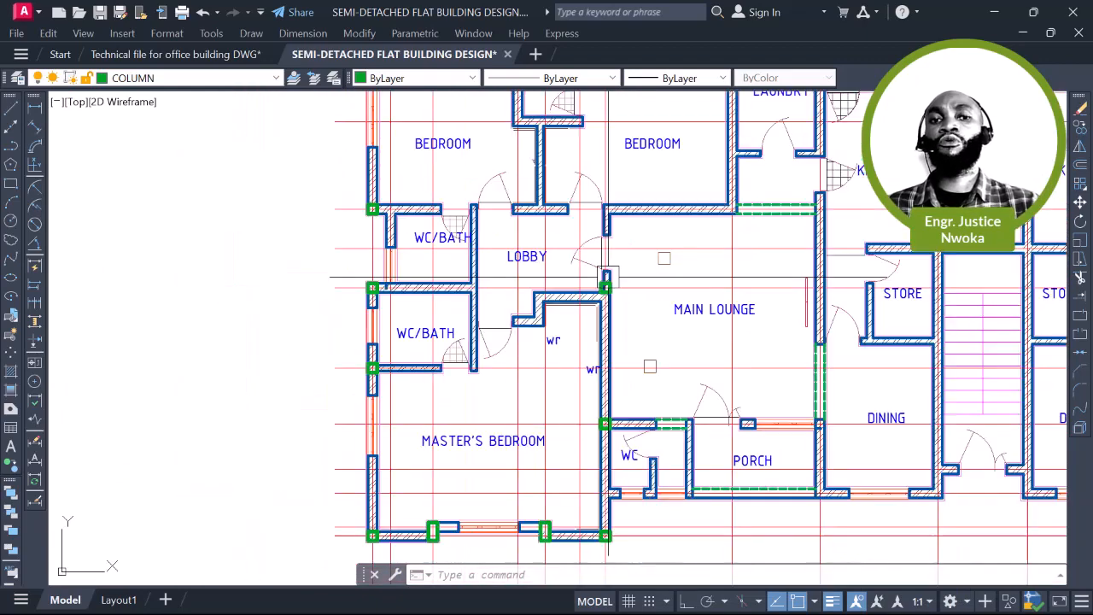
middle_drag(602, 285, 579, 250)
middle_drag(466, 347, 477, 284)
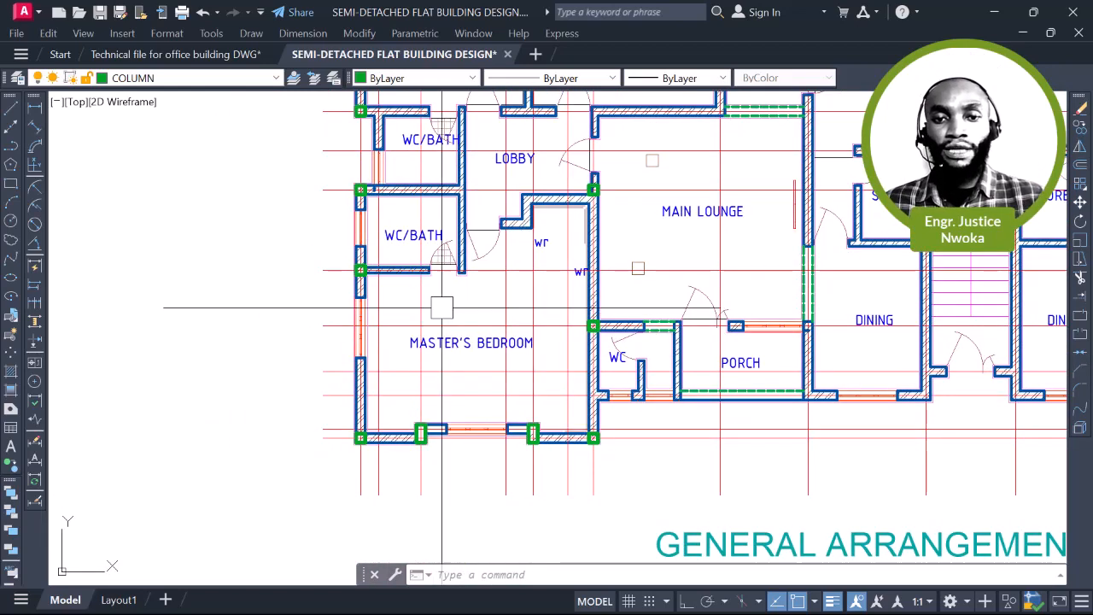
Copy the WC/bath's lower outer wall column and its vertical grid line, using the wall's lower face, to the midpoint of the opposite partition's end
scroll(459, 275, up, 2)
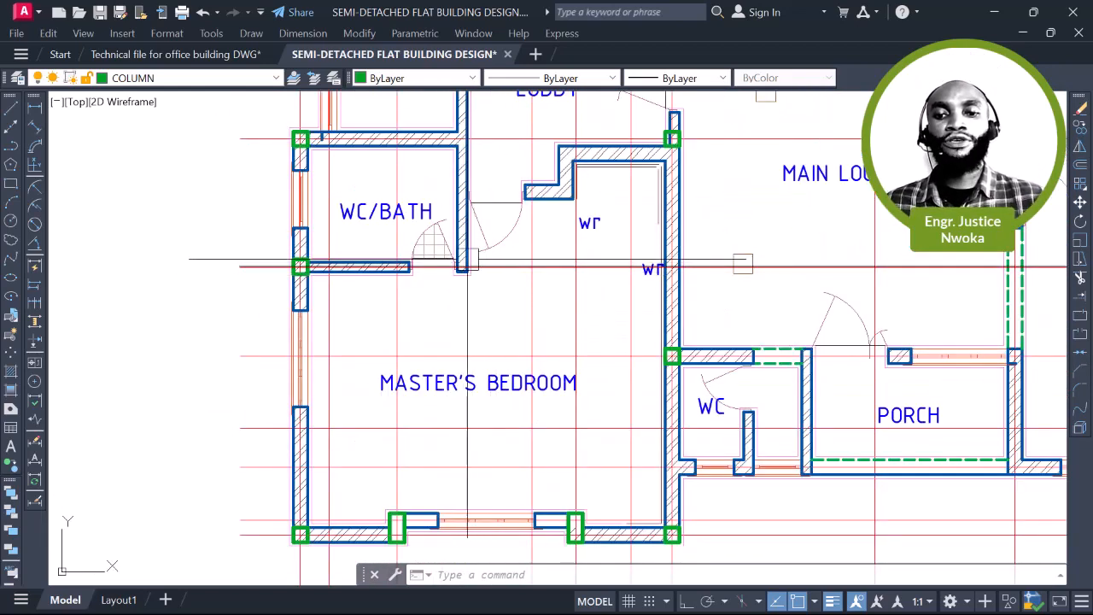
scroll(359, 283, up, 6)
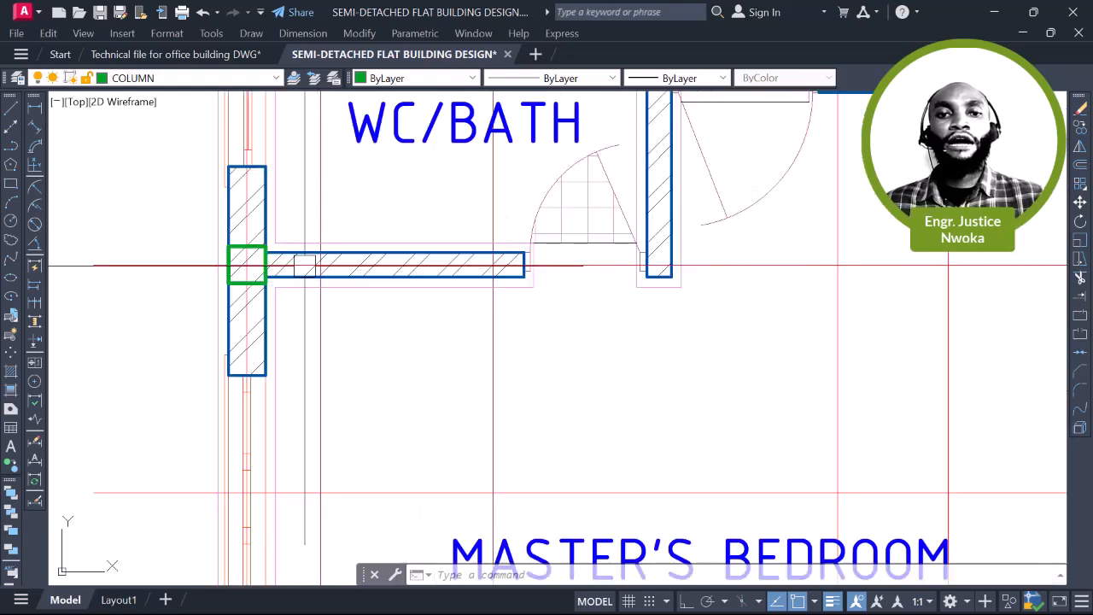
click(251, 253)
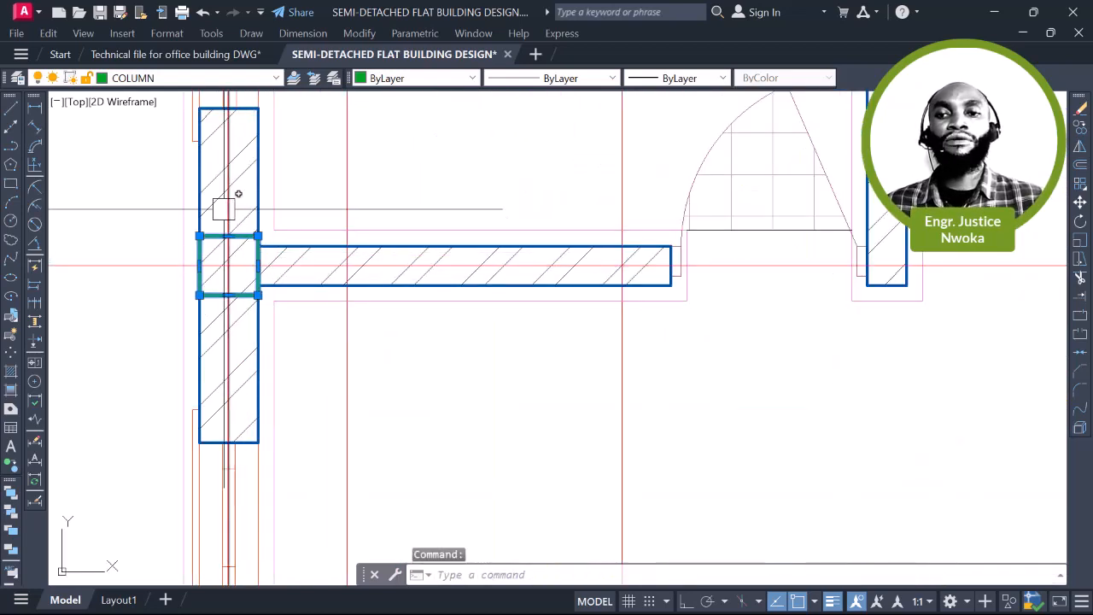
click(345, 230)
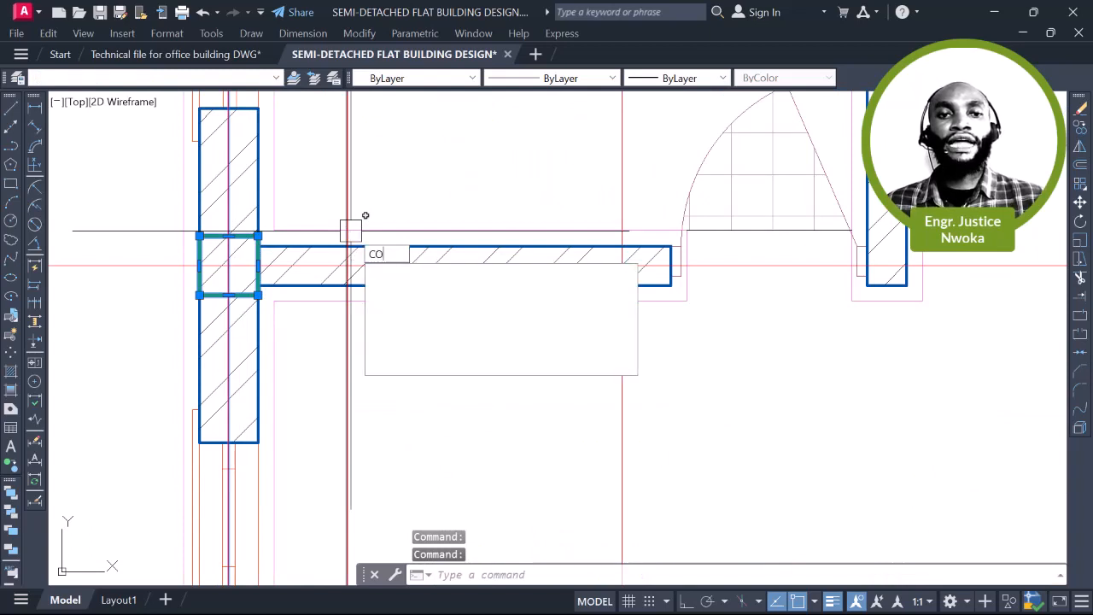
key(Return)
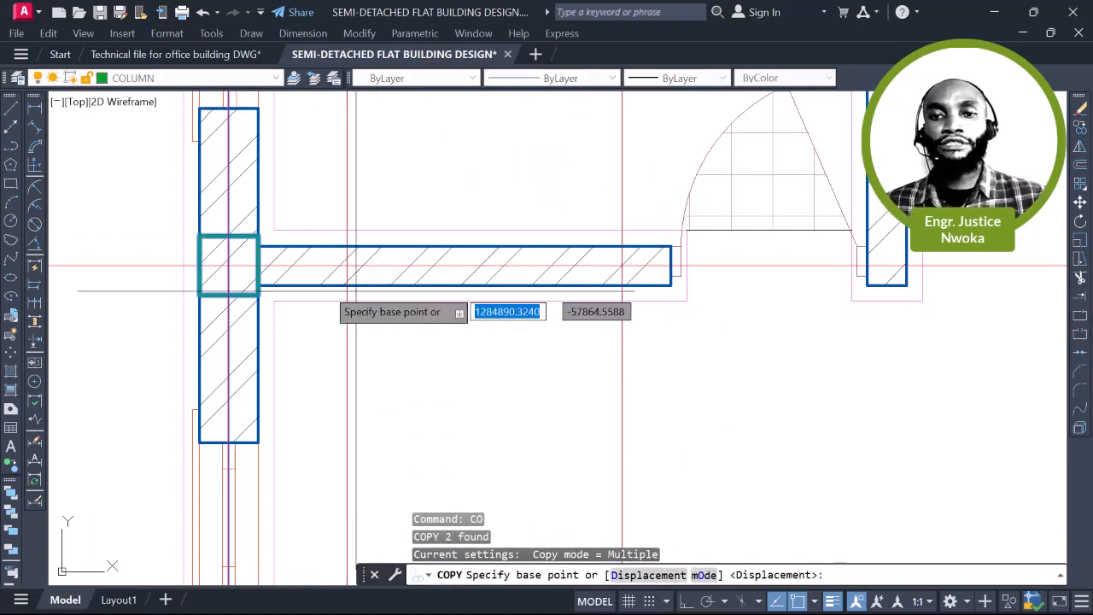
scroll(256, 286, up, 2)
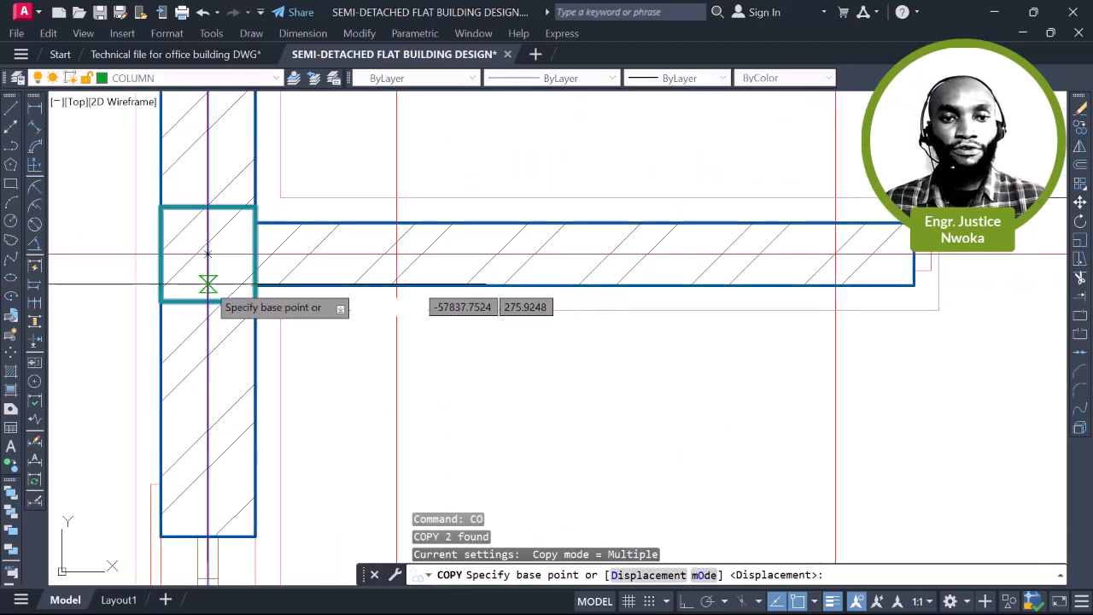
scroll(208, 282, up, 3)
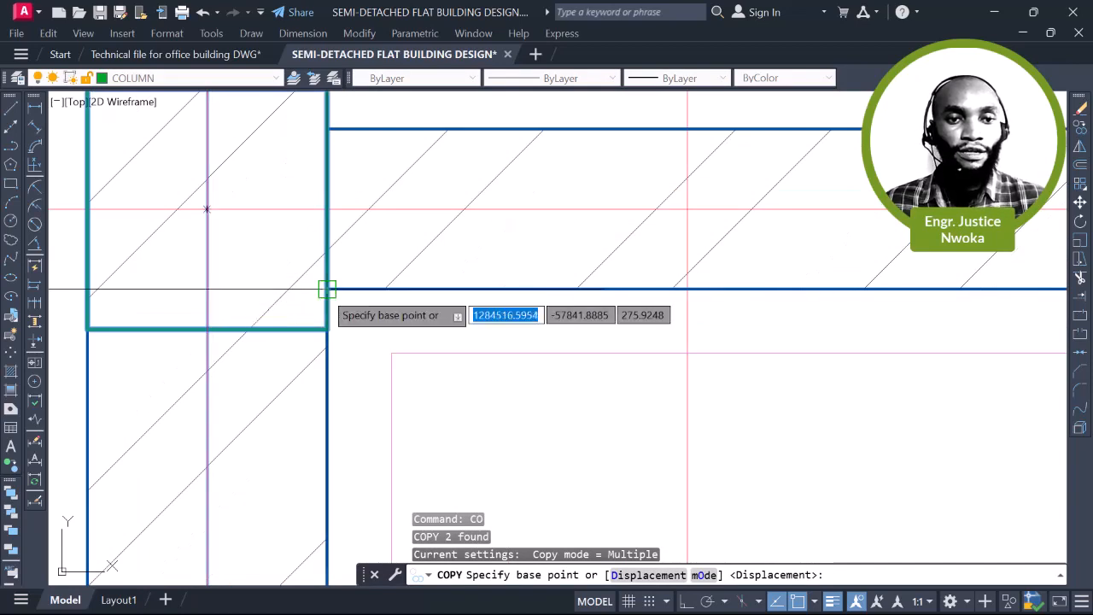
click(207, 289)
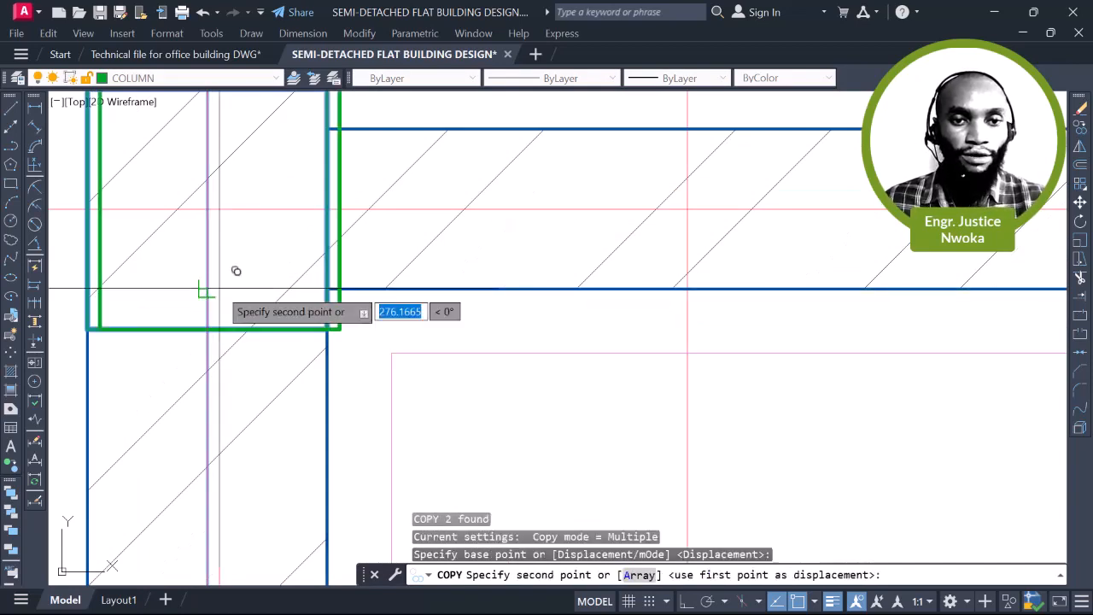
scroll(234, 273, down, 5)
scroll(609, 282, up, 8)
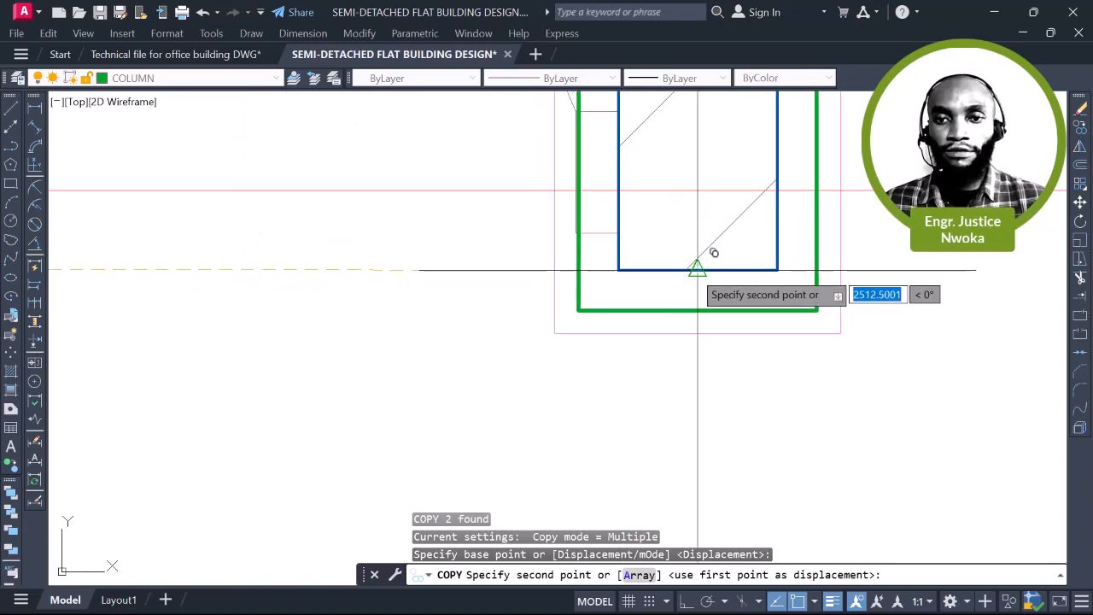
click(698, 270)
scroll(619, 306, down, 12)
key(Escape)
Check the copied column at the partition's end and examine the wall junction between the two WC/baths
middle_drag(919, 316, 653, 315)
scroll(639, 290, up, 8)
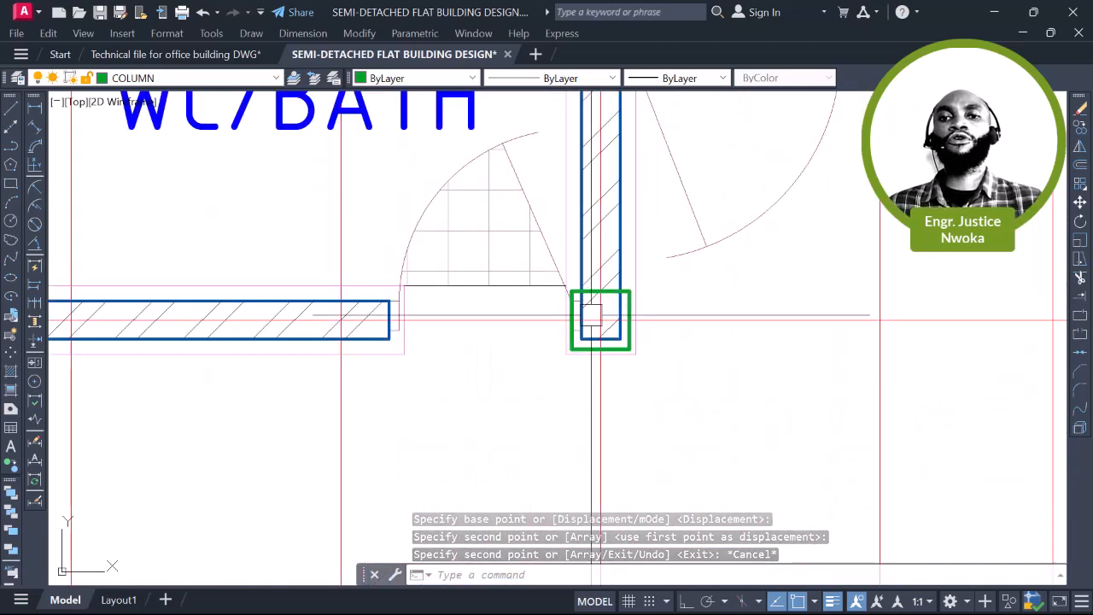
scroll(602, 324, down, 8)
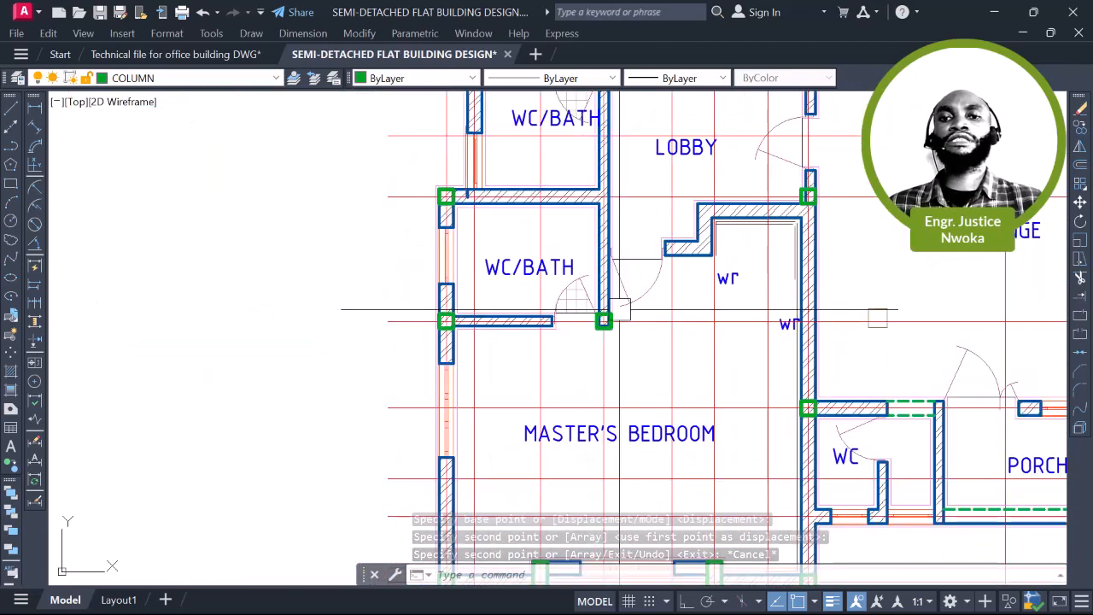
middle_drag(612, 349, 582, 311)
scroll(583, 311, up, 2)
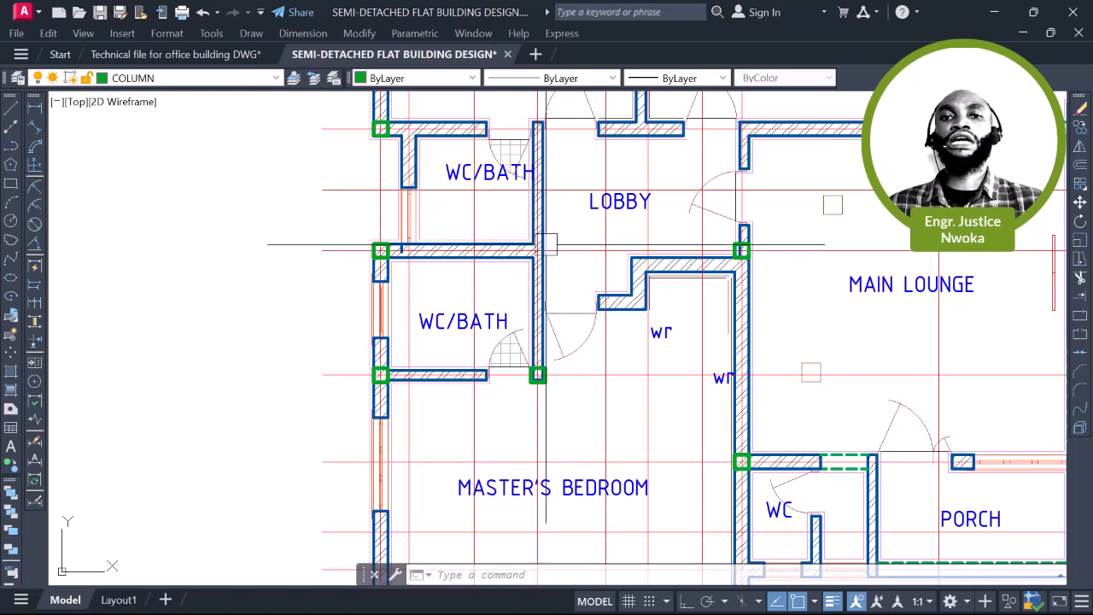
scroll(546, 245, up, 2)
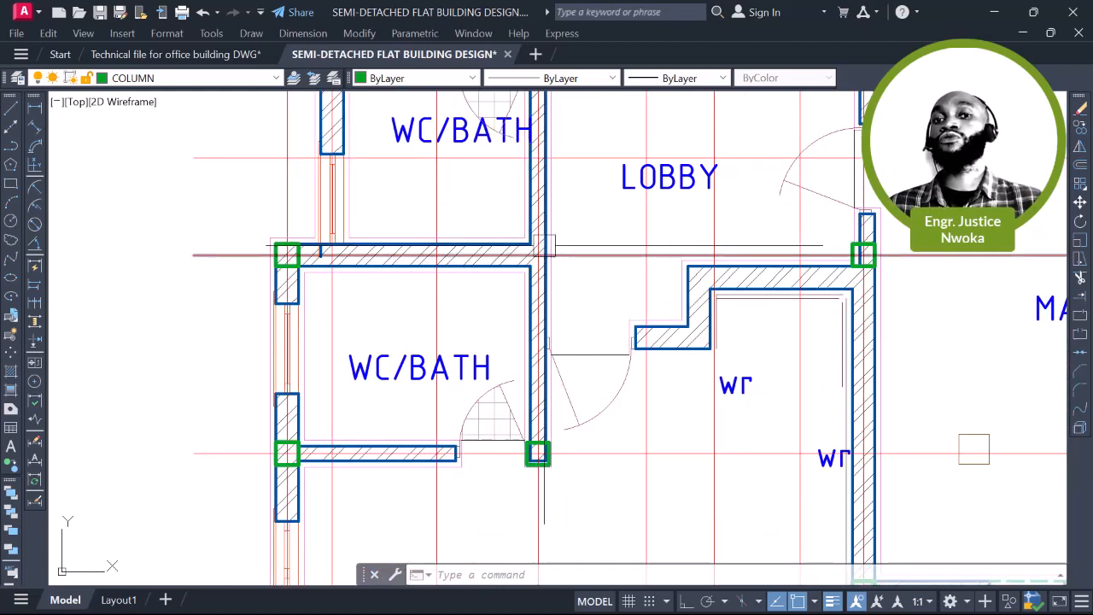
middle_drag(544, 363, 526, 279)
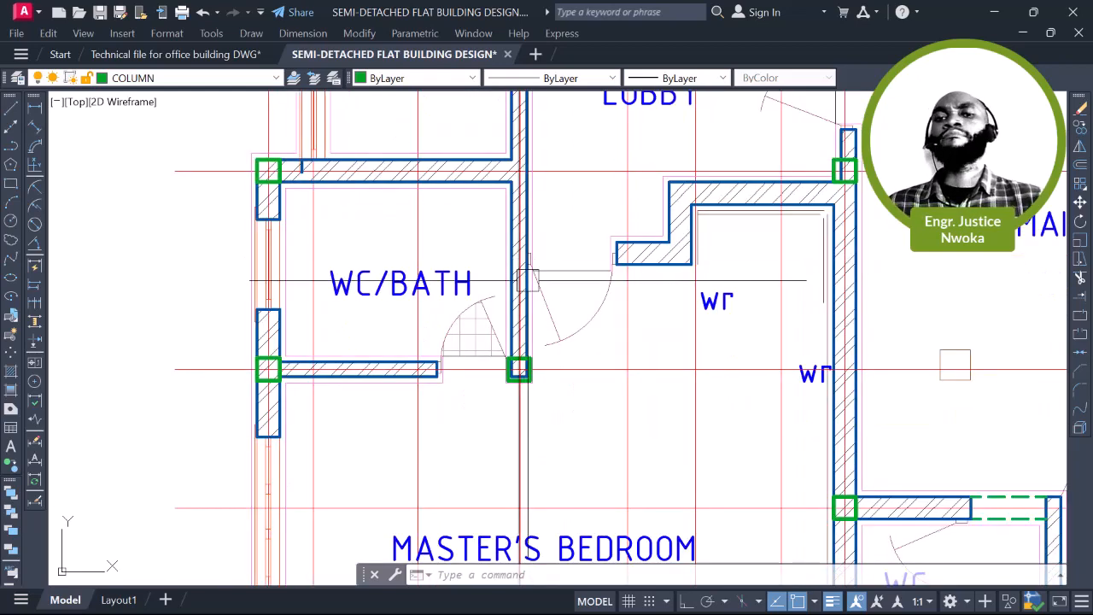
Examine how the column at the WC/bath partition's free end sits against the wall, the door openings and the grid lines
scroll(510, 369, up, 5)
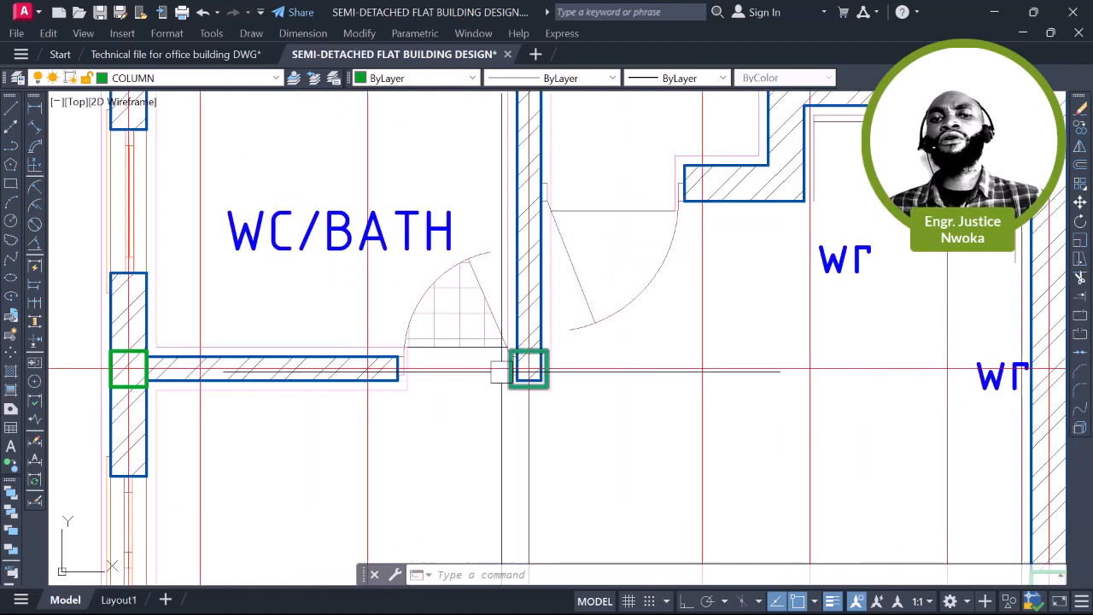
middle_drag(499, 371, 533, 292)
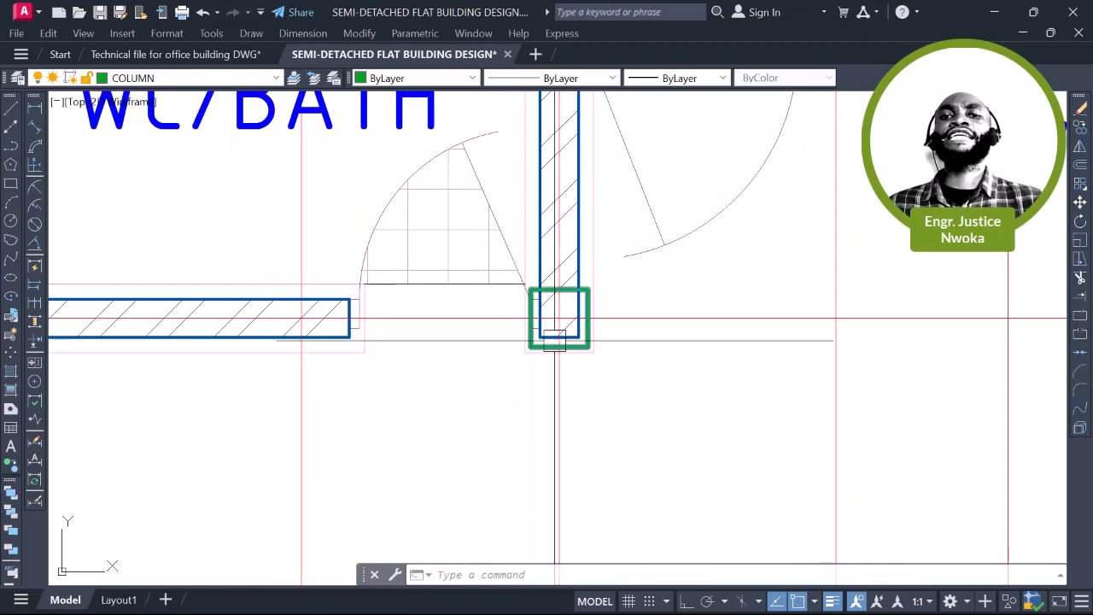
scroll(579, 347, down, 2)
middle_drag(600, 338, 589, 359)
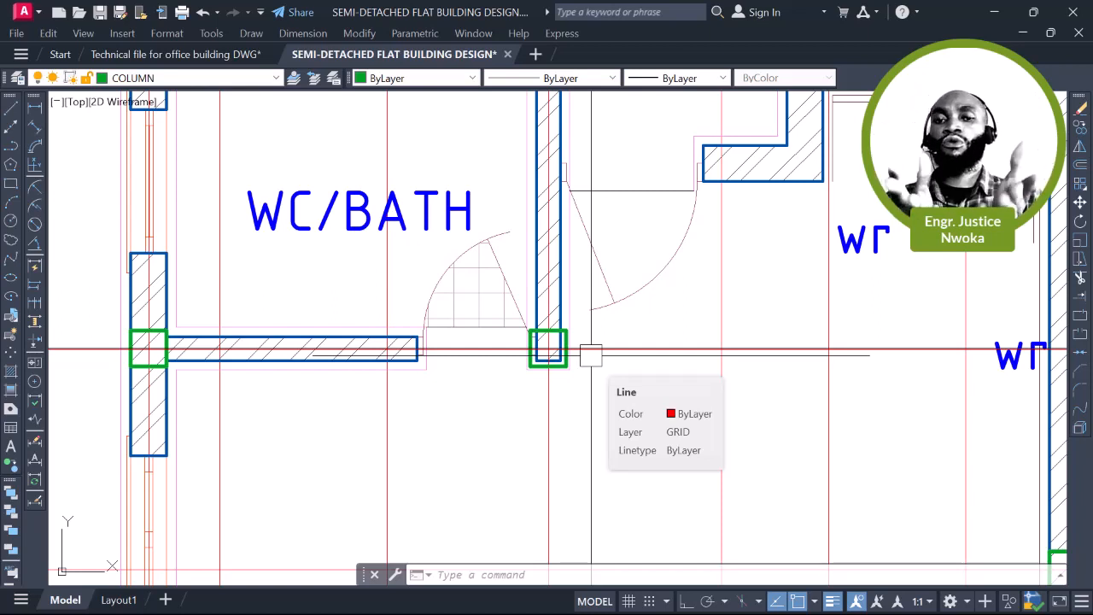
scroll(564, 287, down, 2)
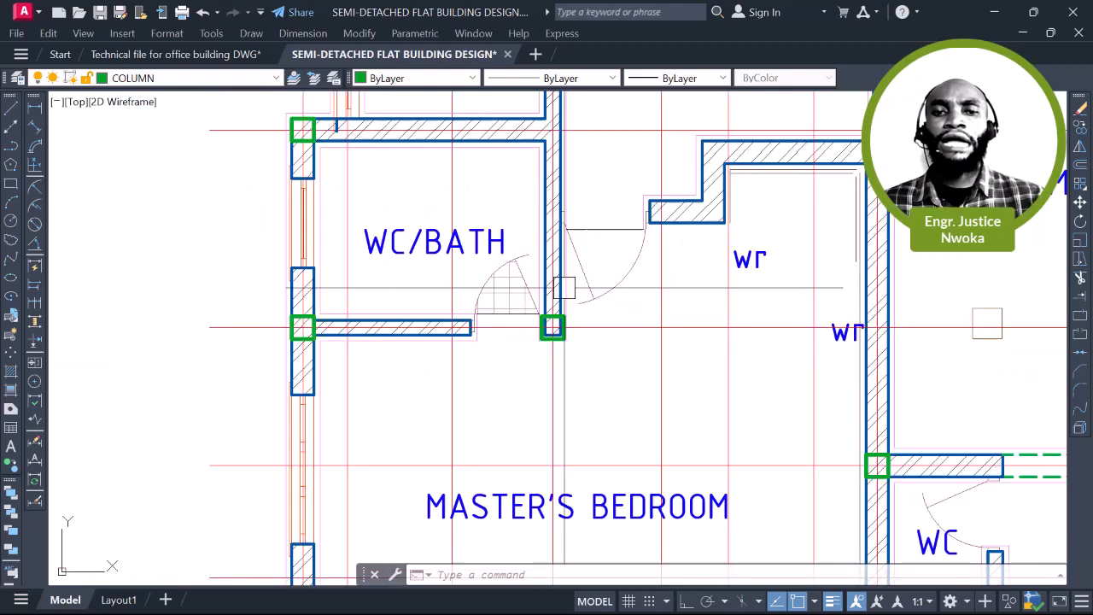
scroll(564, 287, down, 2)
scroll(546, 293, up, 6)
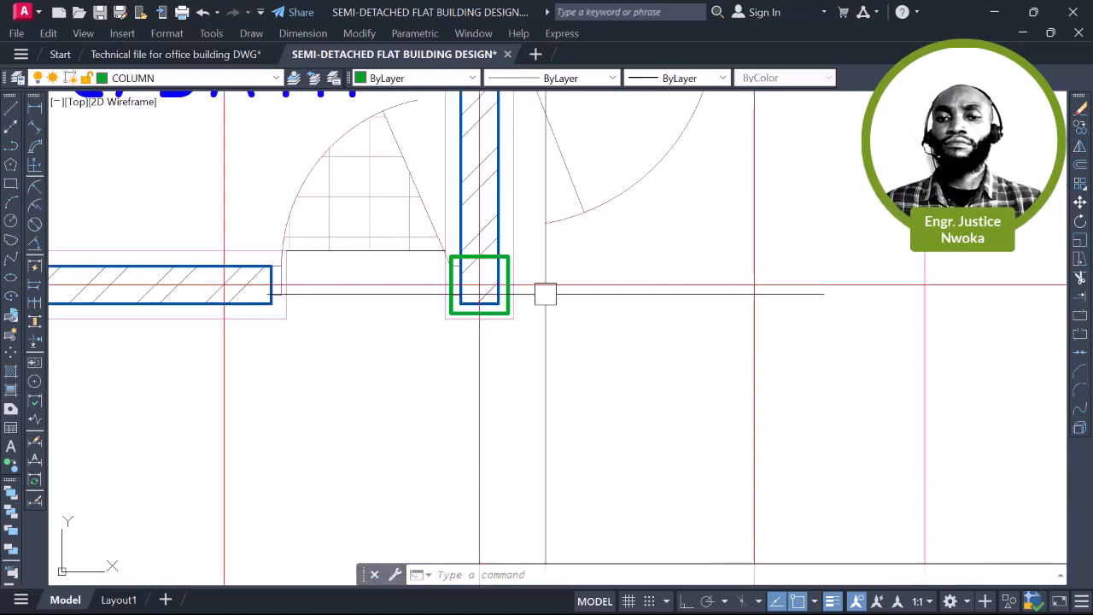
middle_drag(452, 213, 478, 261)
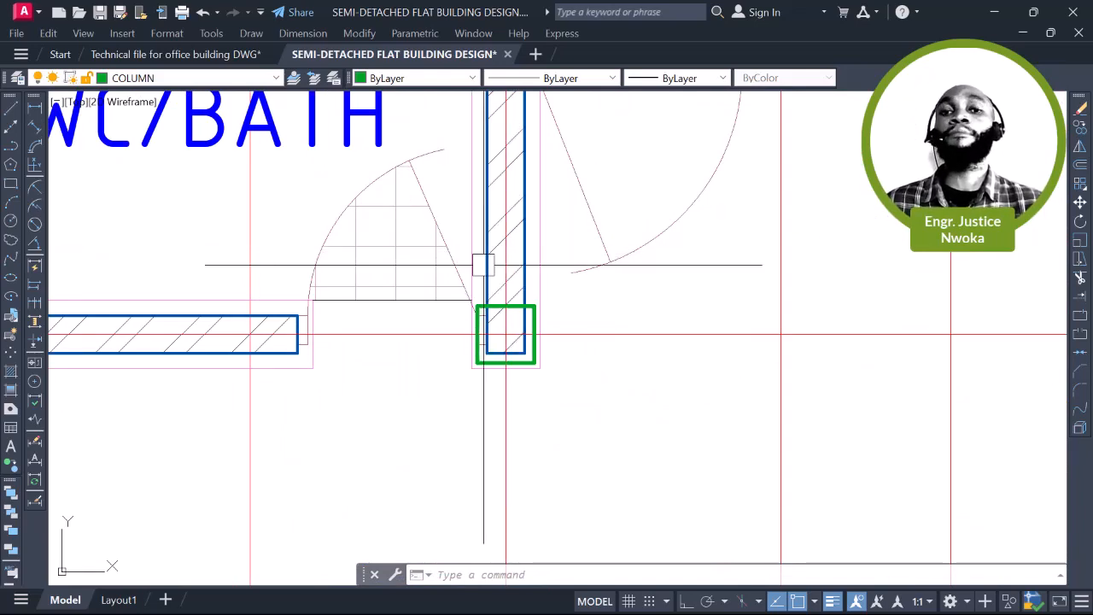
scroll(567, 326, down, 2)
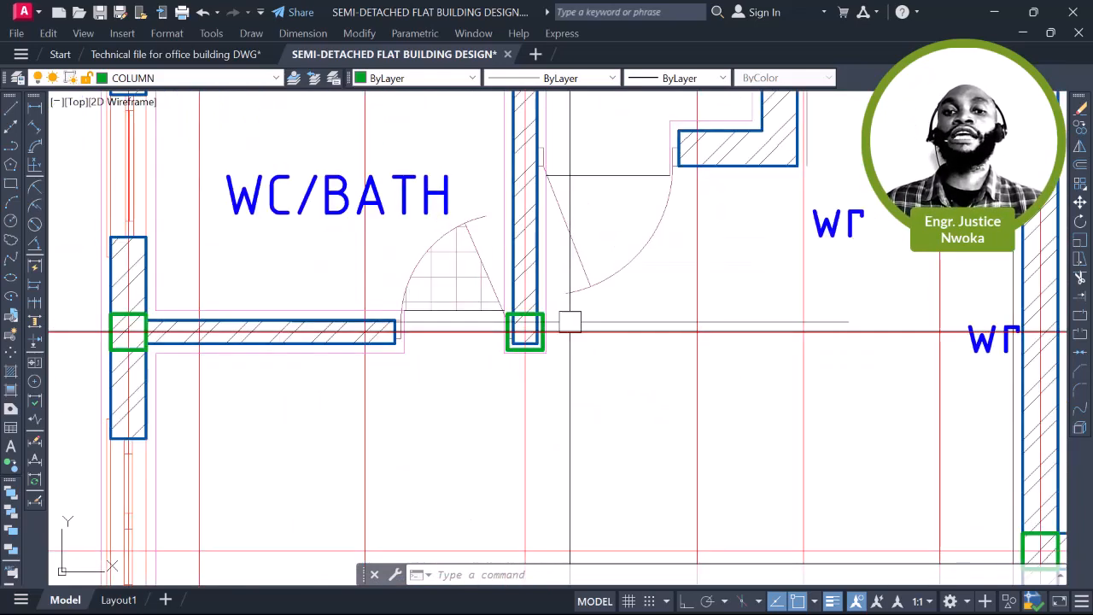
Compare the partition-end column with the surrounding WC/bath, lobby and master's bedroom walls and columns
scroll(569, 321, down, 2)
middle_drag(569, 319, 581, 403)
scroll(582, 393, down, 2)
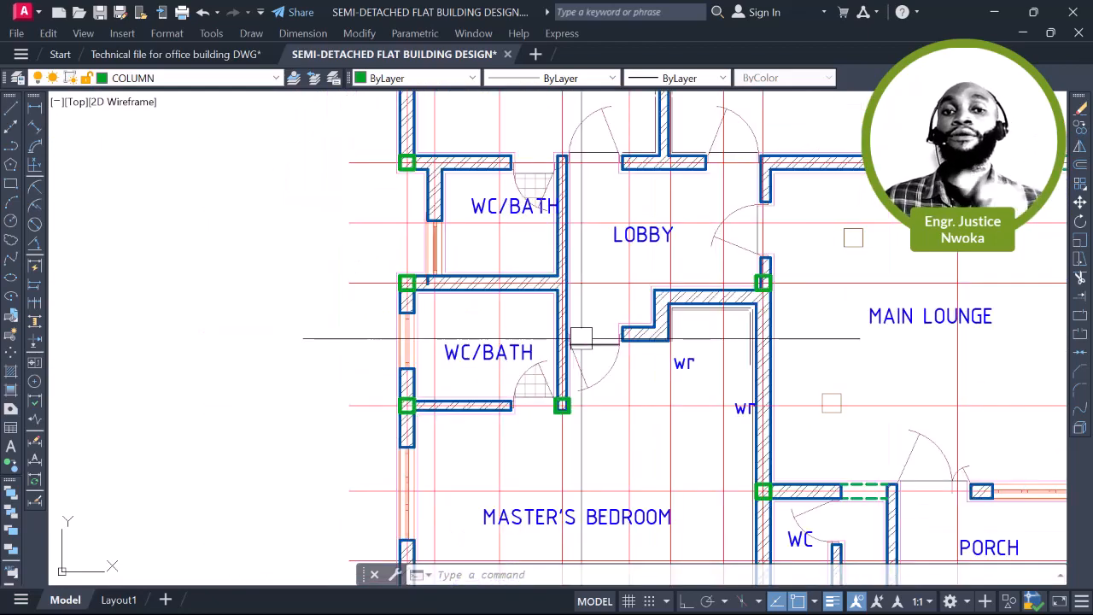
middle_drag(575, 338, 563, 356)
scroll(559, 351, down, 2)
scroll(539, 407, up, 2)
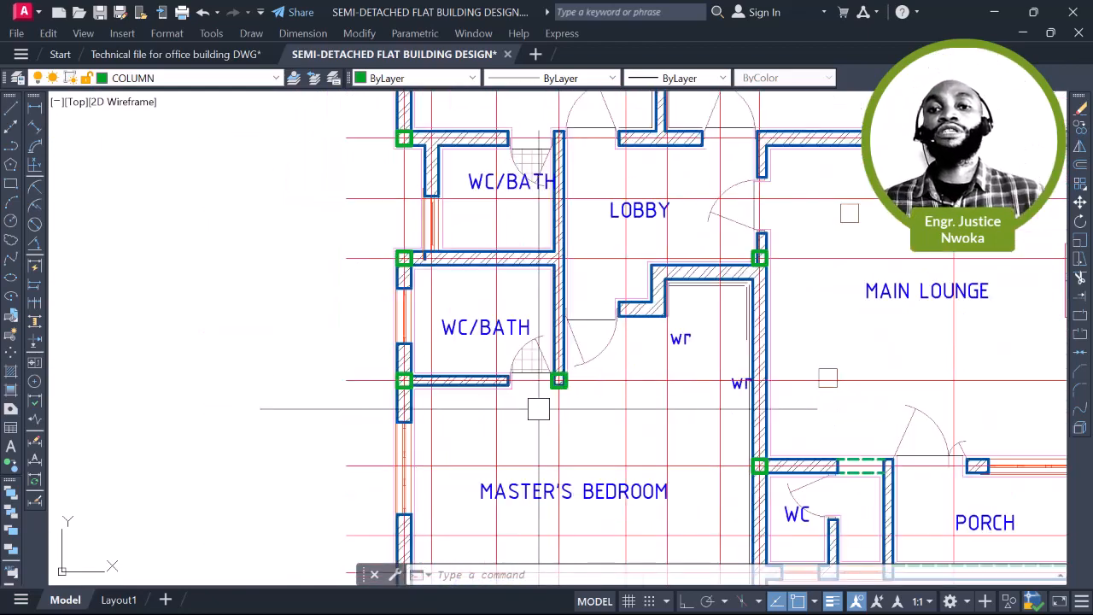
scroll(555, 385, up, 2)
scroll(571, 373, down, 2)
scroll(577, 374, up, 3)
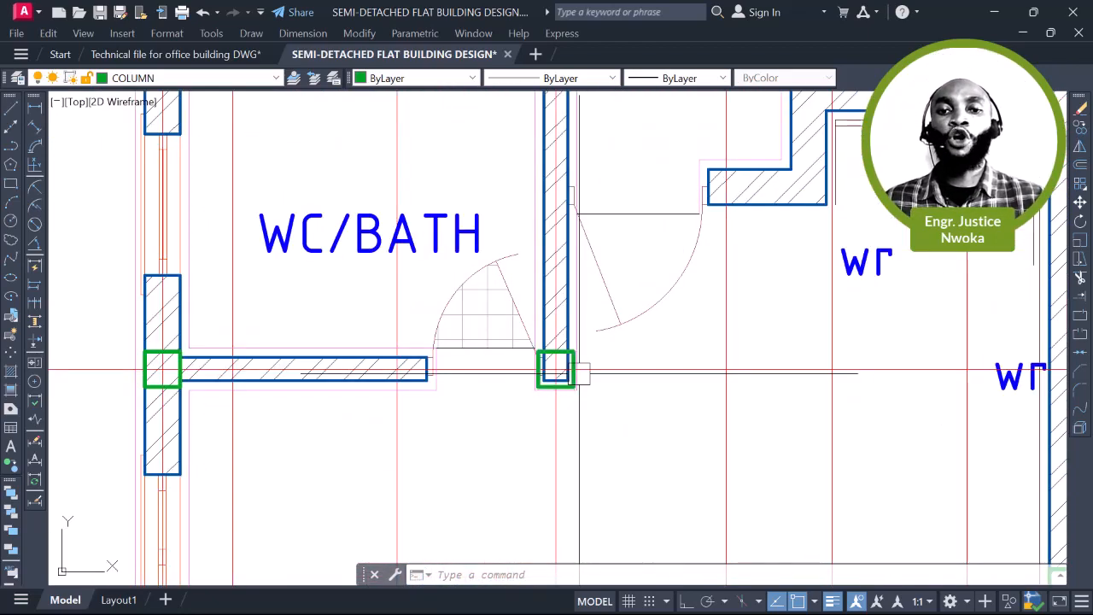
Copy the partition-end column by its centre to the grid intersection where the wall between the two WC/baths meets the lobby wall
click(578, 373)
key(Return)
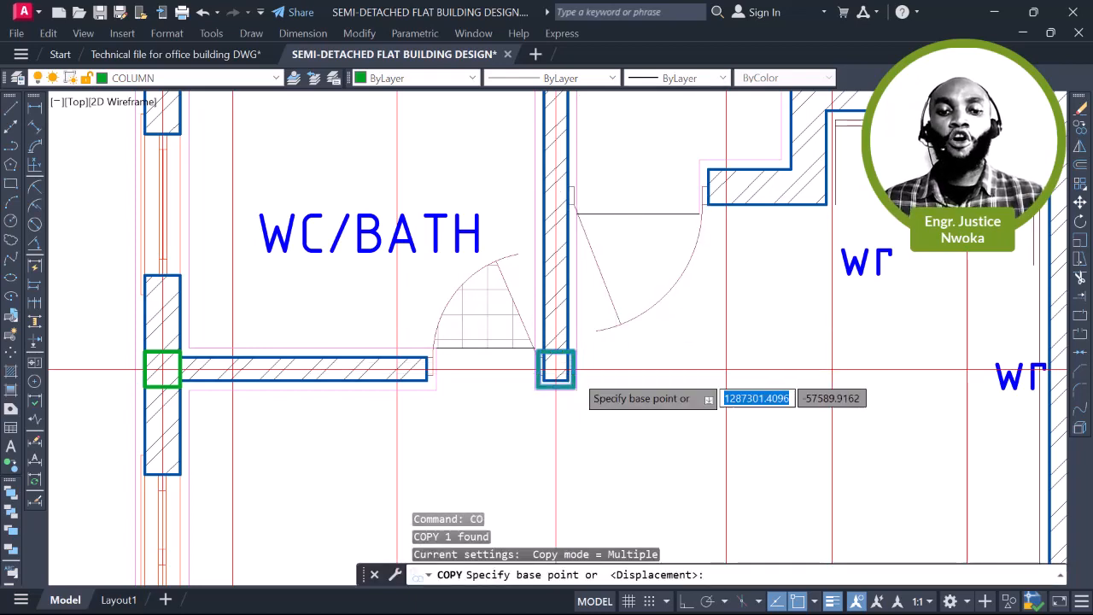
scroll(556, 369, up, 4)
click(525, 363)
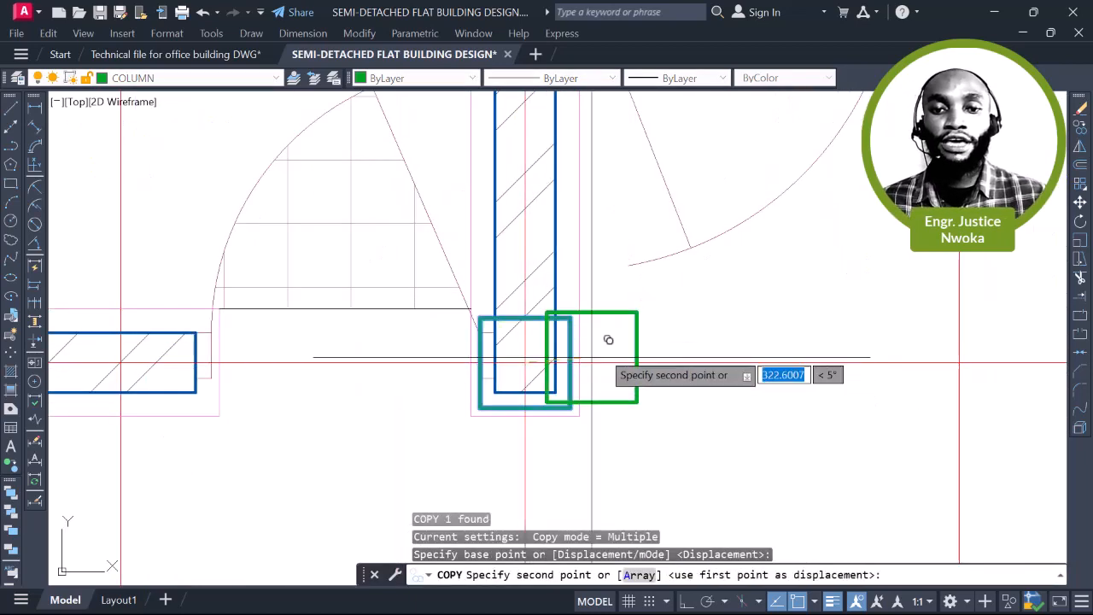
scroll(623, 298, down, 4)
mouse_move(632, 278)
middle_down()
mouse_move(617, 354)
mouse_move(611, 287)
mouse_move(614, 299)
middle_up()
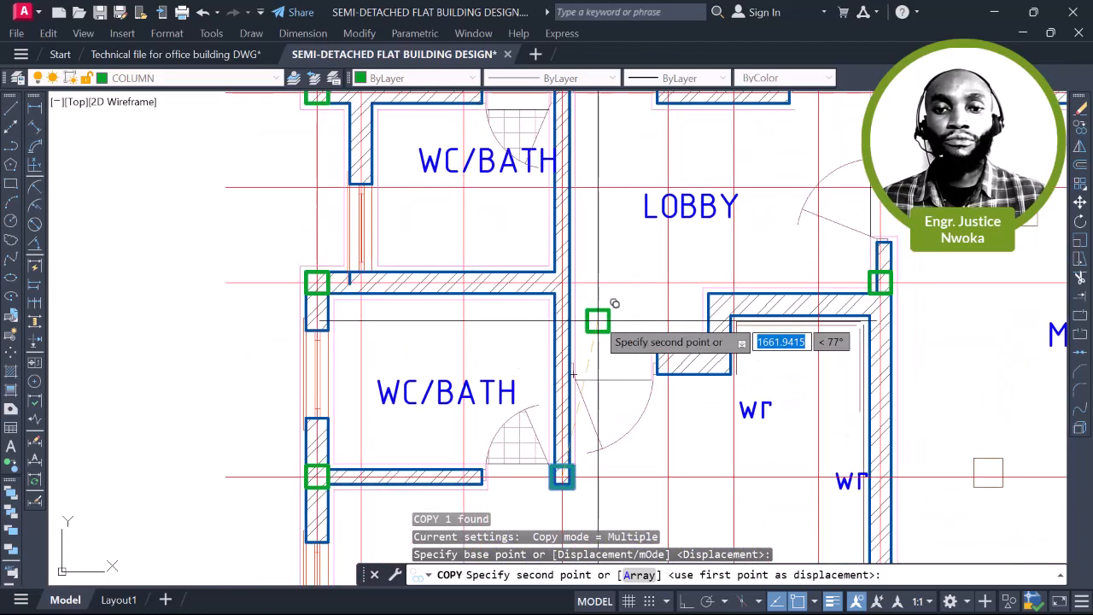
scroll(616, 282, down, 2)
scroll(601, 284, down, 2)
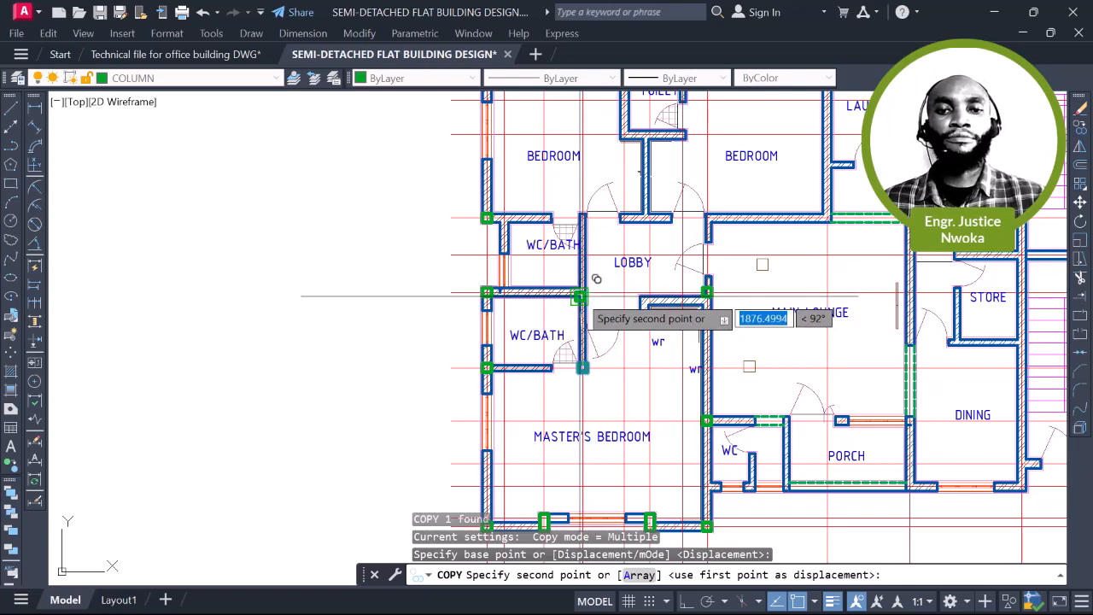
scroll(595, 277, up, 2)
scroll(565, 280, up, 2)
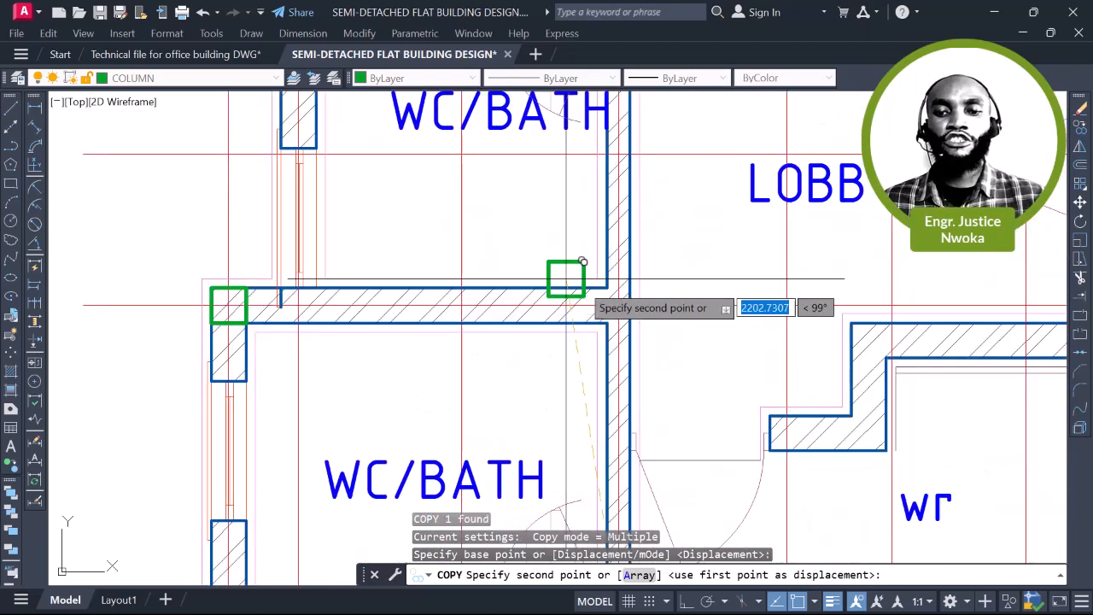
scroll(567, 281, down, 2)
scroll(581, 285, up, 4)
scroll(623, 283, up, 4)
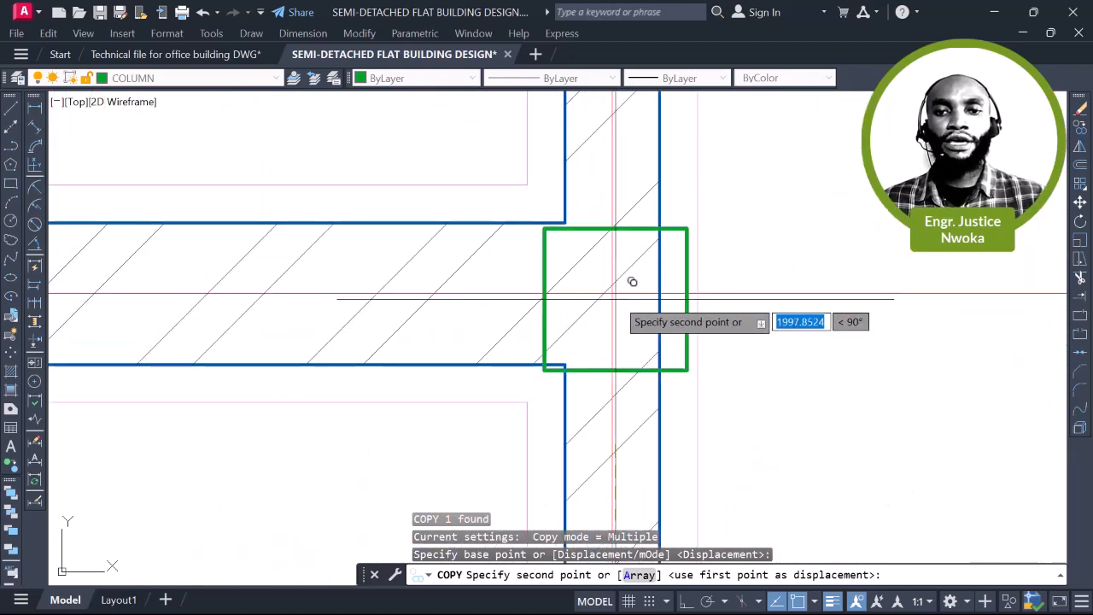
click(612, 297)
Place another column copy at the upper end of the WC/bath and lobby wall, on the grid intersection, and finish copying
scroll(616, 284, down, 5)
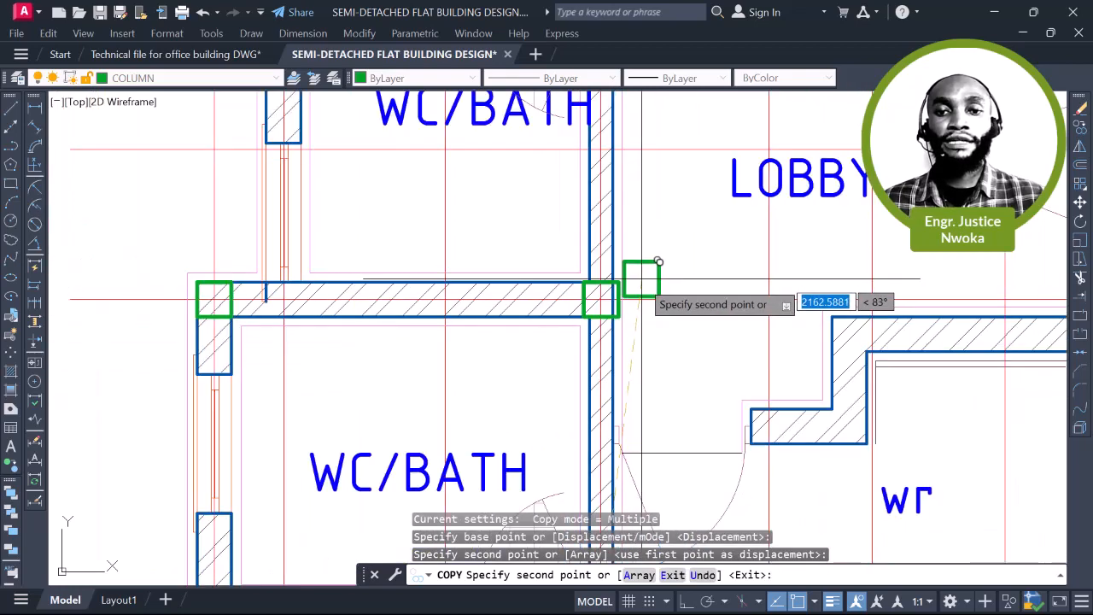
scroll(649, 273, up, 4)
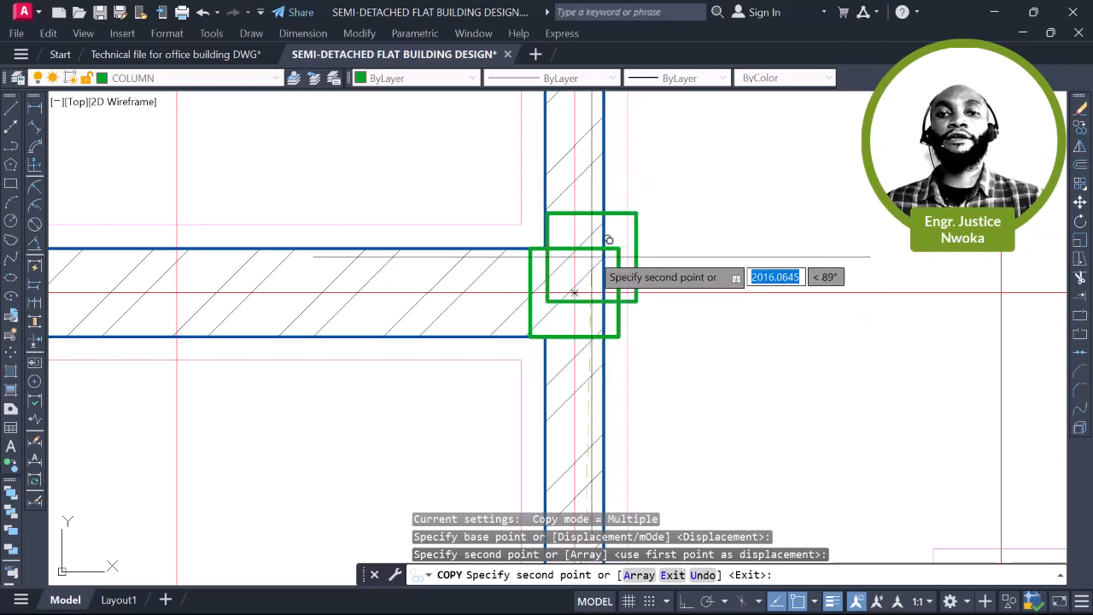
scroll(586, 256, down, 5)
mouse_move(587, 255)
middle_down()
mouse_move(587, 293)
mouse_move(600, 281)
mouse_move(597, 299)
middle_up()
scroll(589, 295, down, 2)
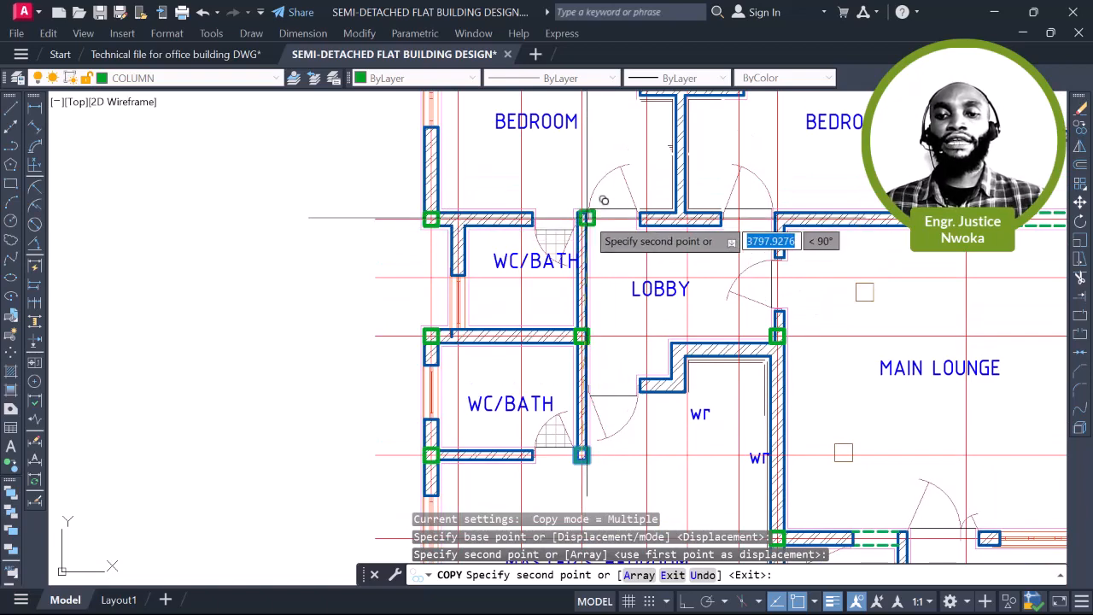
scroll(589, 205, down, 2)
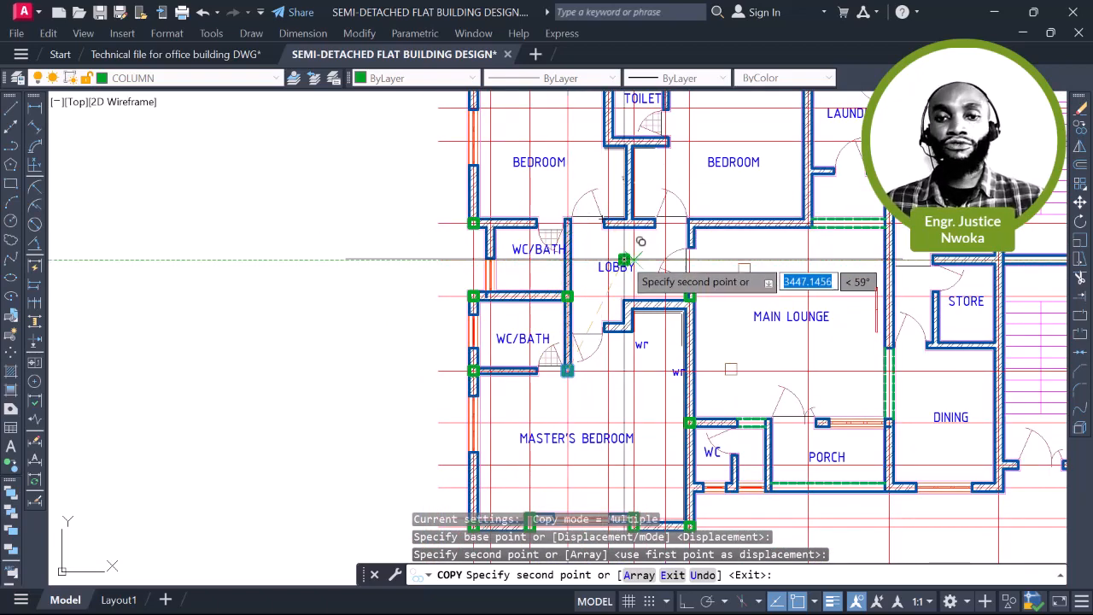
scroll(598, 239, up, 4)
scroll(549, 215, up, 4)
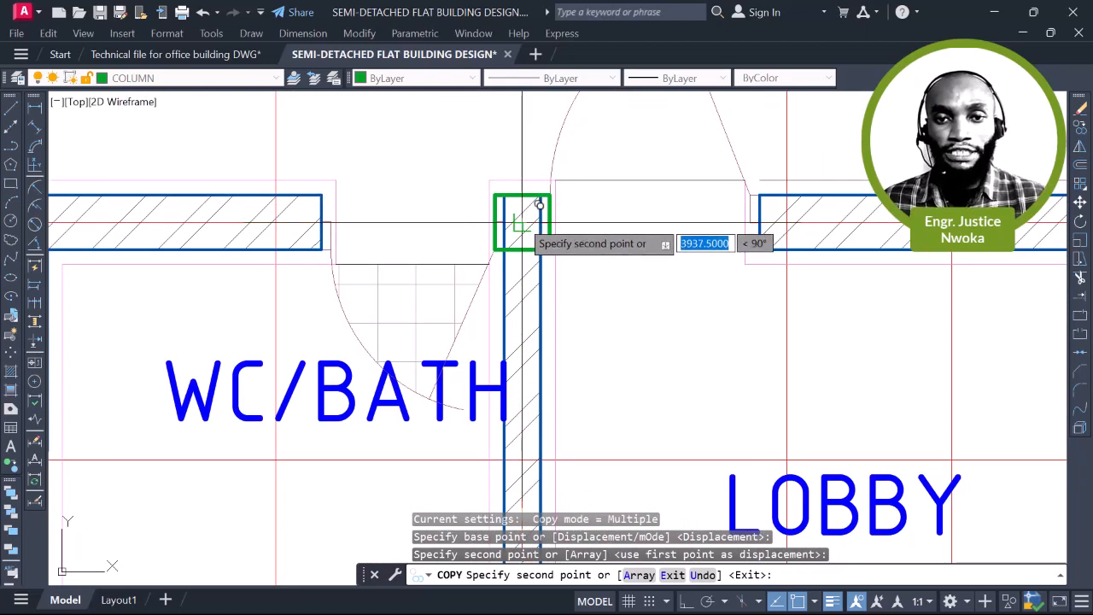
click(522, 224)
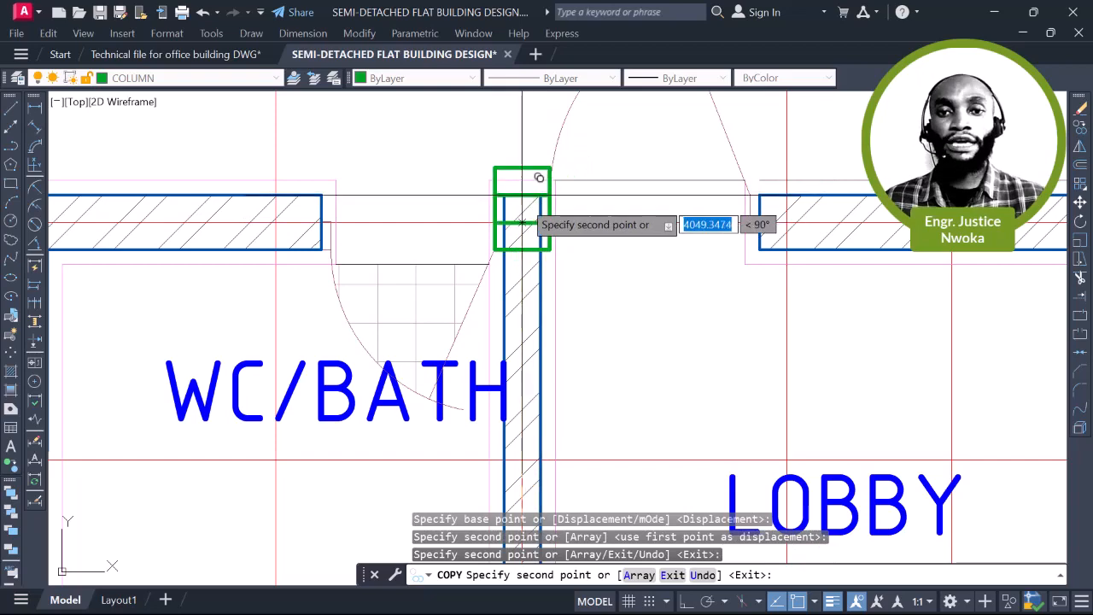
scroll(521, 195, down, 6)
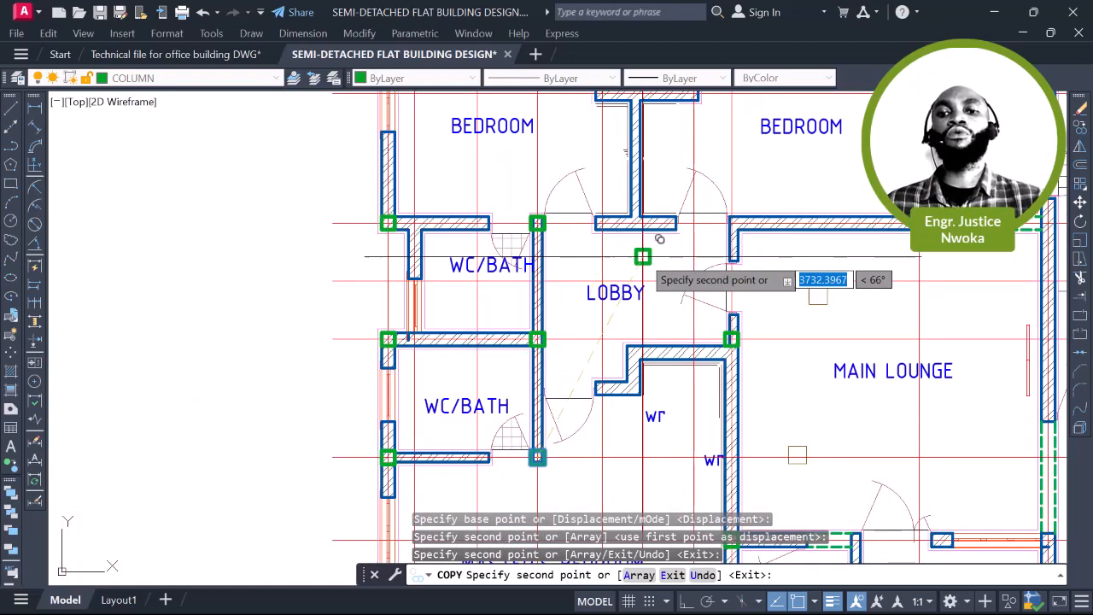
scroll(640, 291, down, 2)
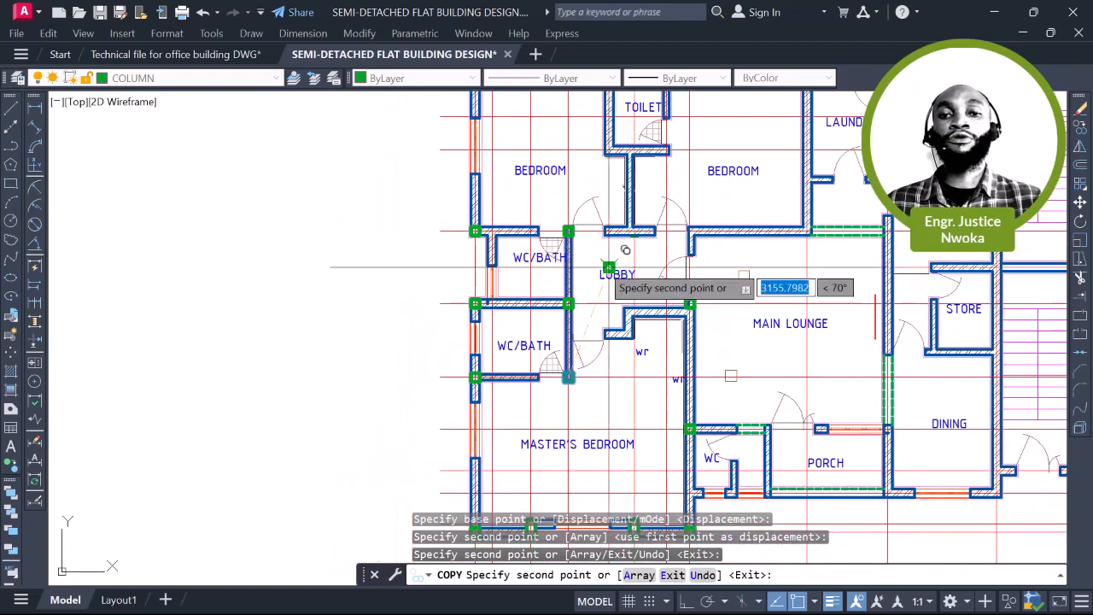
key(Escape)
Erase the column at the junction of the two WC/baths' dividing wall and the lobby wall
scroll(580, 300, up, 2)
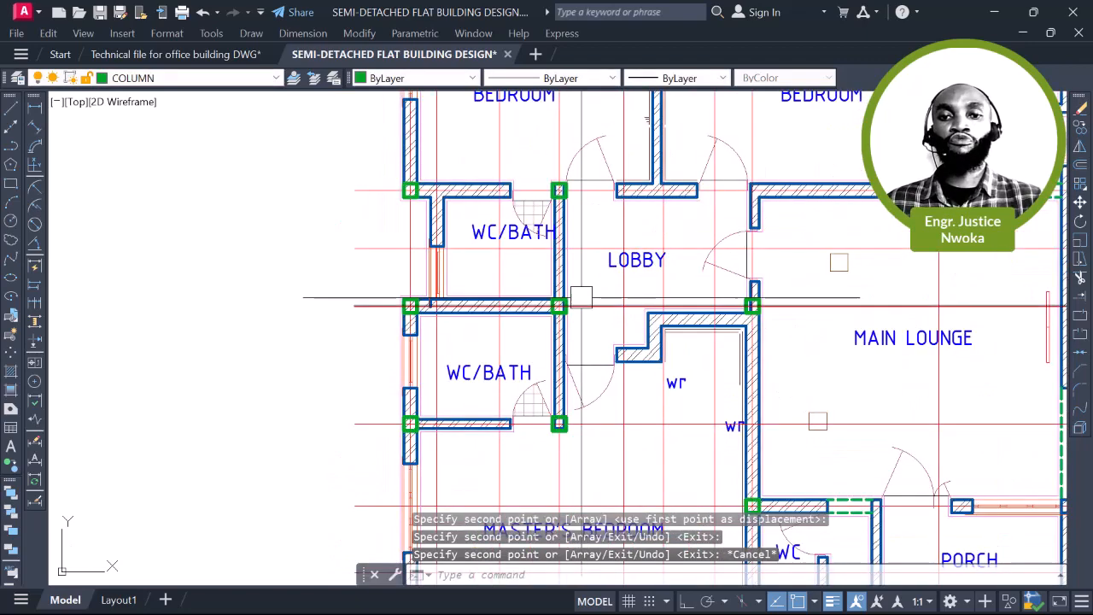
text(E)
key(Return)
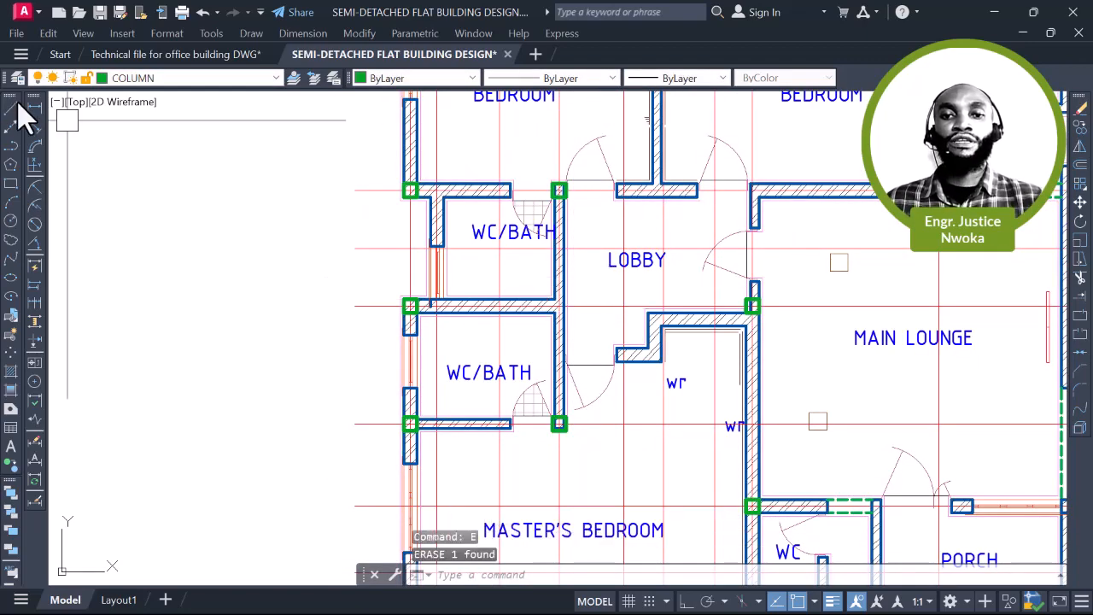
Measure the vertical distance between the centres of the columns at the two ends of the WC/bath and lobby wall, without keeping the dimension
click(34, 111)
scroll(581, 187, up, 4)
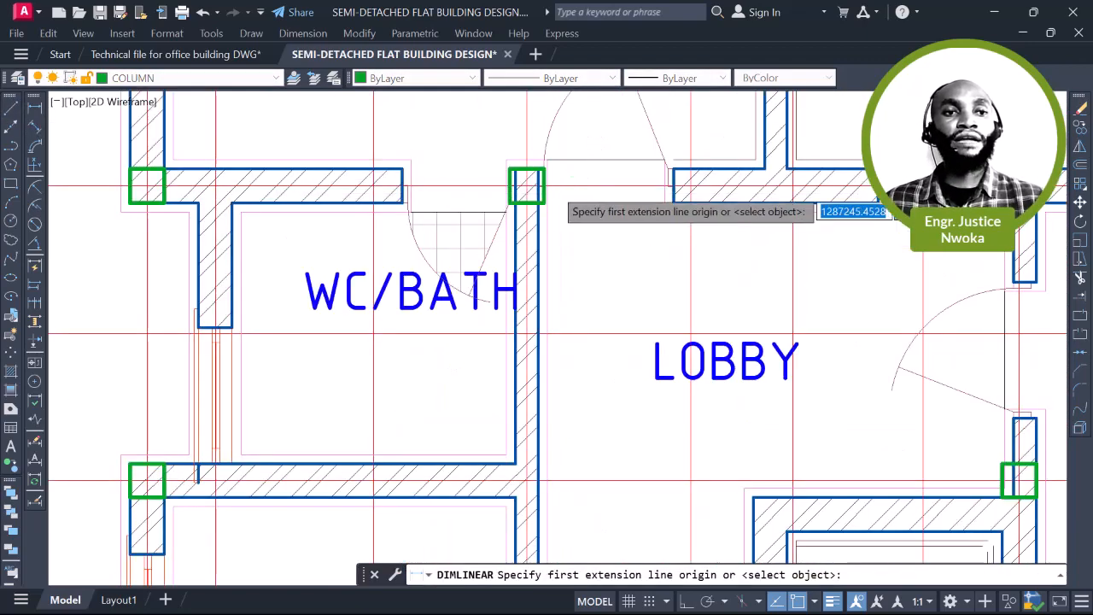
scroll(577, 192, up, 2)
click(525, 187)
scroll(526, 186, down, 8)
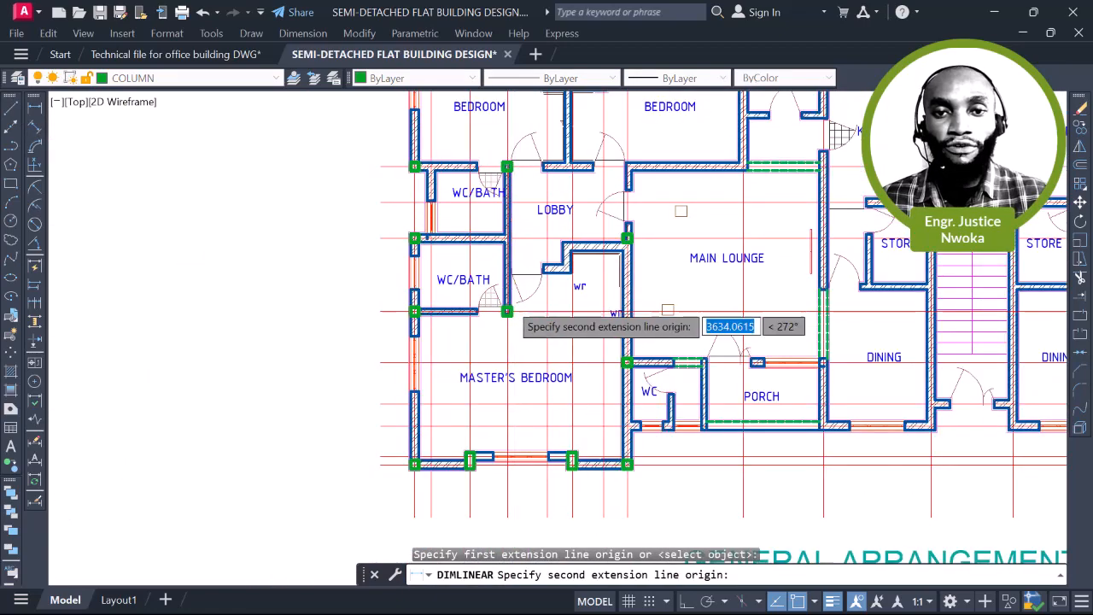
scroll(510, 309, up, 8)
click(507, 311)
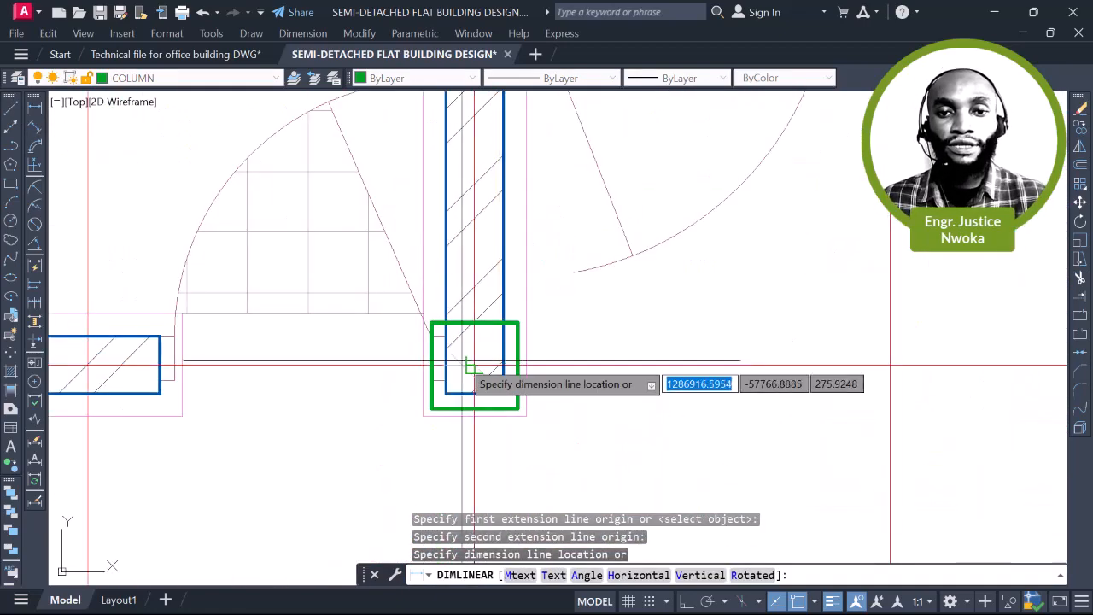
scroll(474, 361, down, 3)
scroll(508, 367, down, 2)
scroll(517, 256, up, 2)
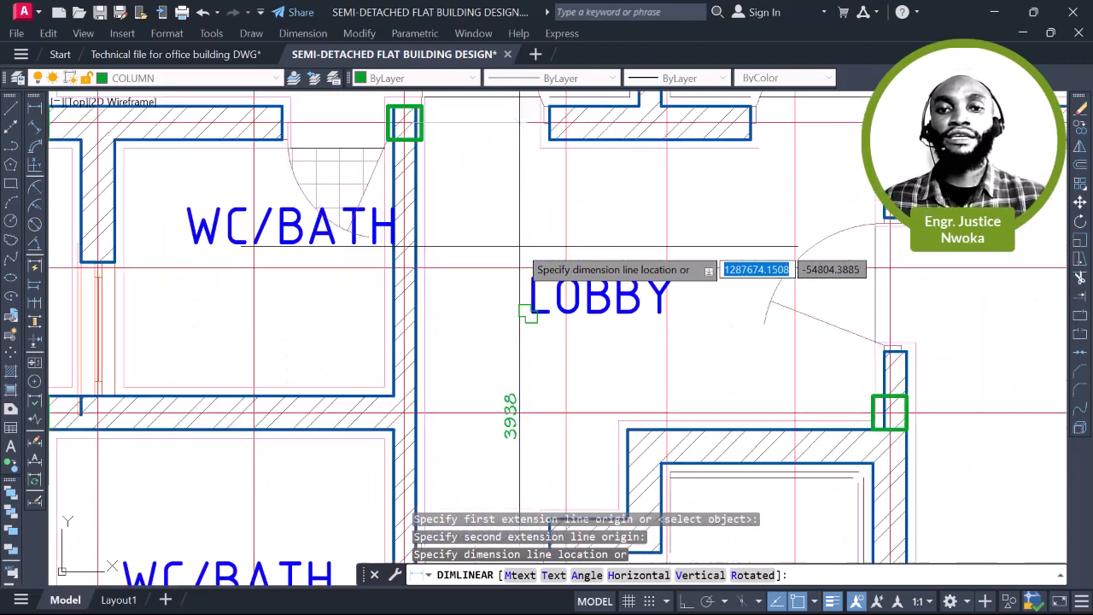
scroll(486, 429, up, 4)
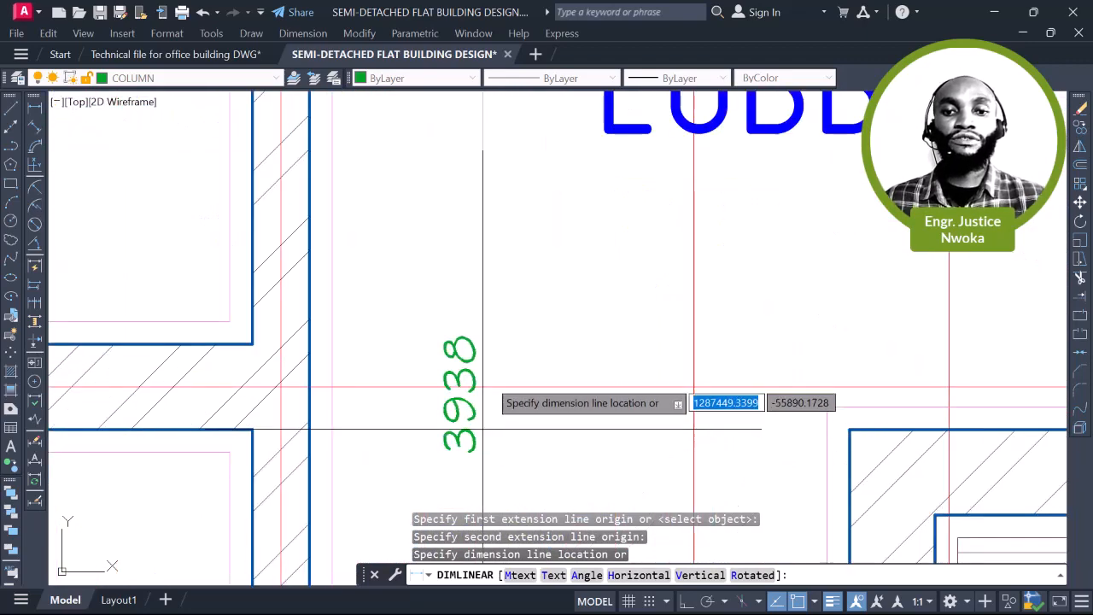
scroll(484, 428, down, 3)
scroll(337, 231, down, 2)
key(Escape)
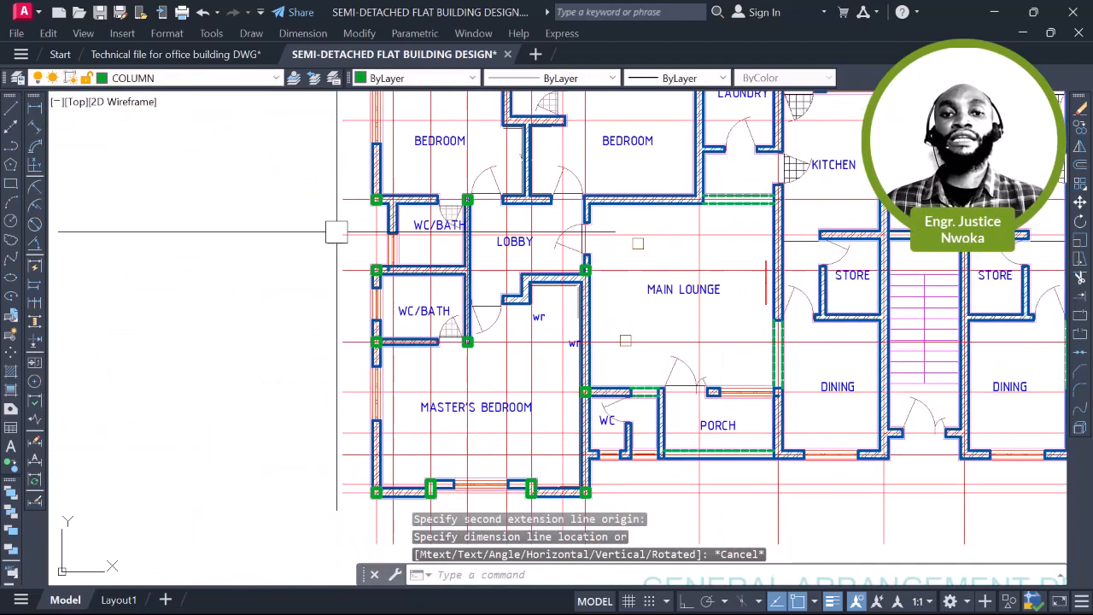
Draw a horizontal line with Ortho on from the WC/bath wall junction's upper corner across the lobby, stopping just short of the main lounge wall column
middle_drag(546, 289, 410, 246)
scroll(442, 253, up, 4)
scroll(367, 244, up, 4)
text(l)
key(Return)
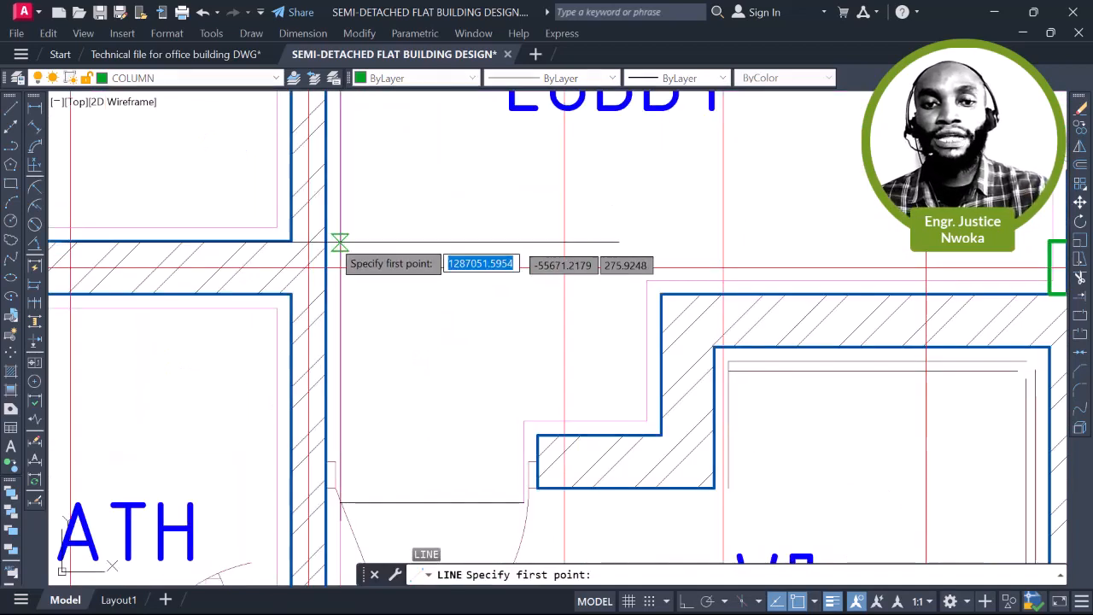
click(291, 239)
scroll(290, 248, down, 2)
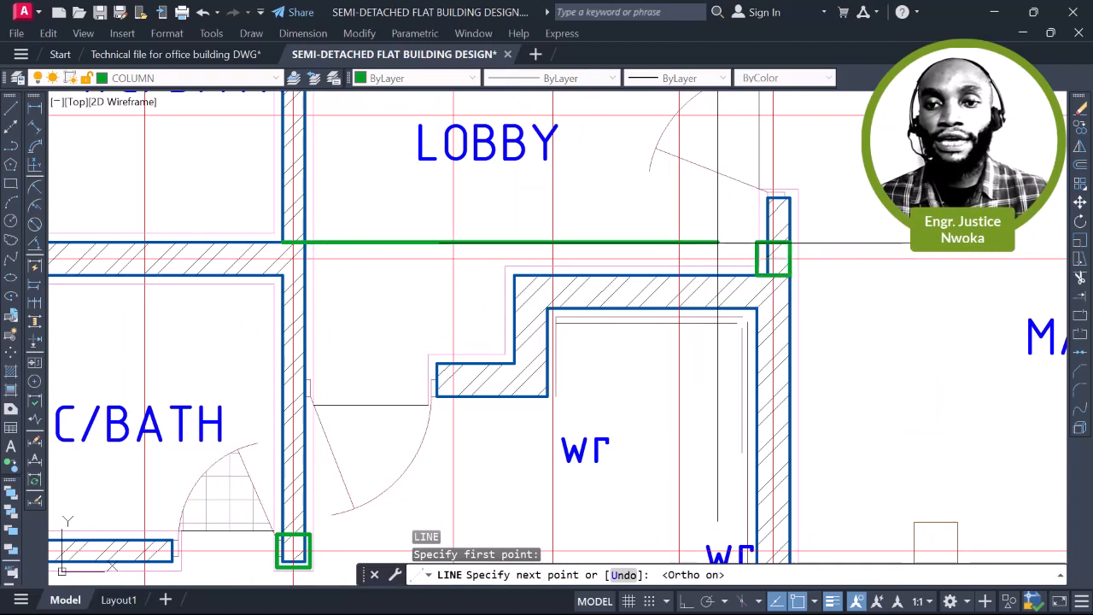
key(F8)
click(732, 242)
key(Escape)
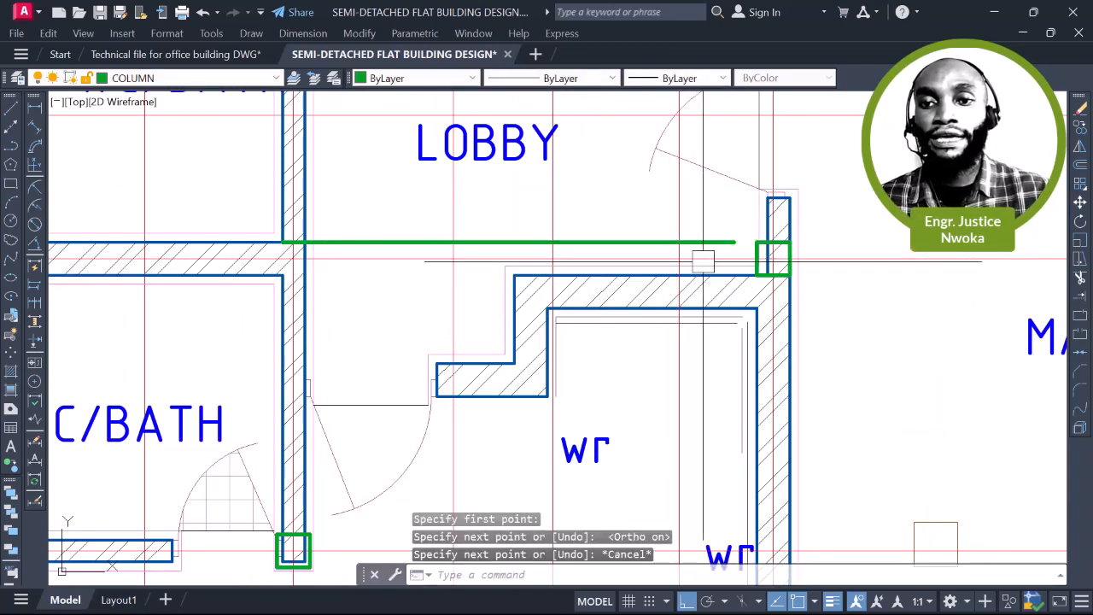
Extend the horizontal line across the lobby to the near face of the main lounge wall column
key(Escape)
text(ex)
key(space)
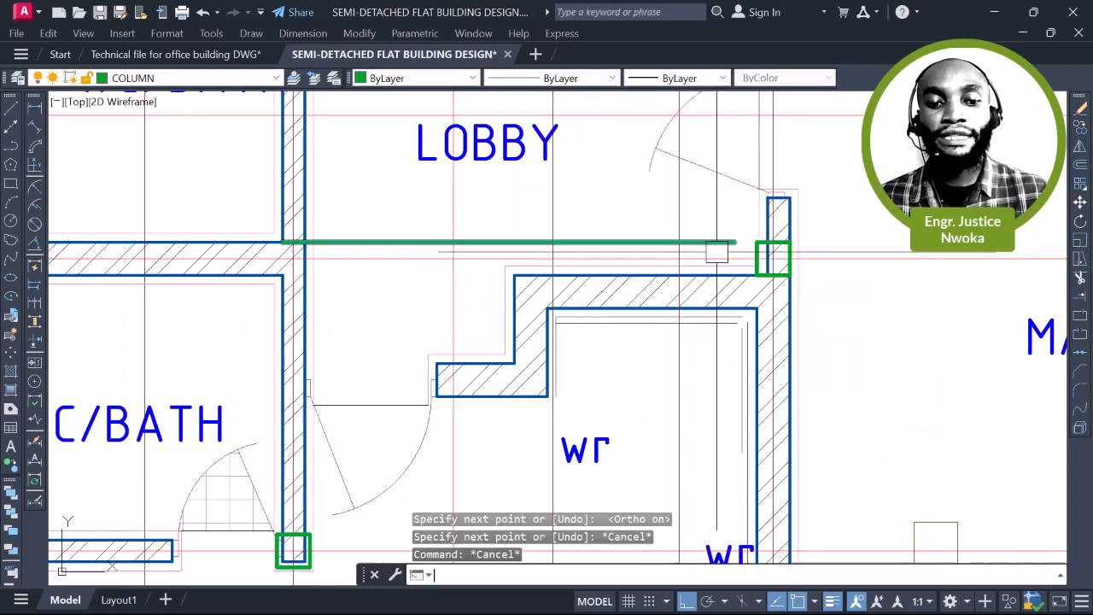
click(705, 242)
click(673, 245)
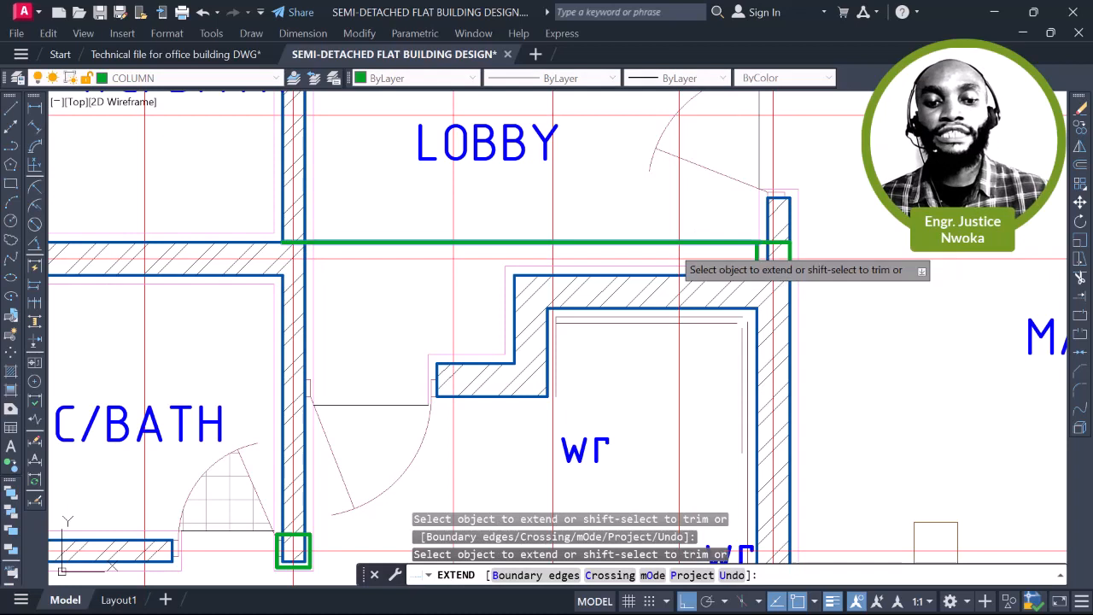
key(Escape)
Recolour the horizontal line across the lobby, trying Cyan and Color 152 before setting it to Magenta
click(493, 242)
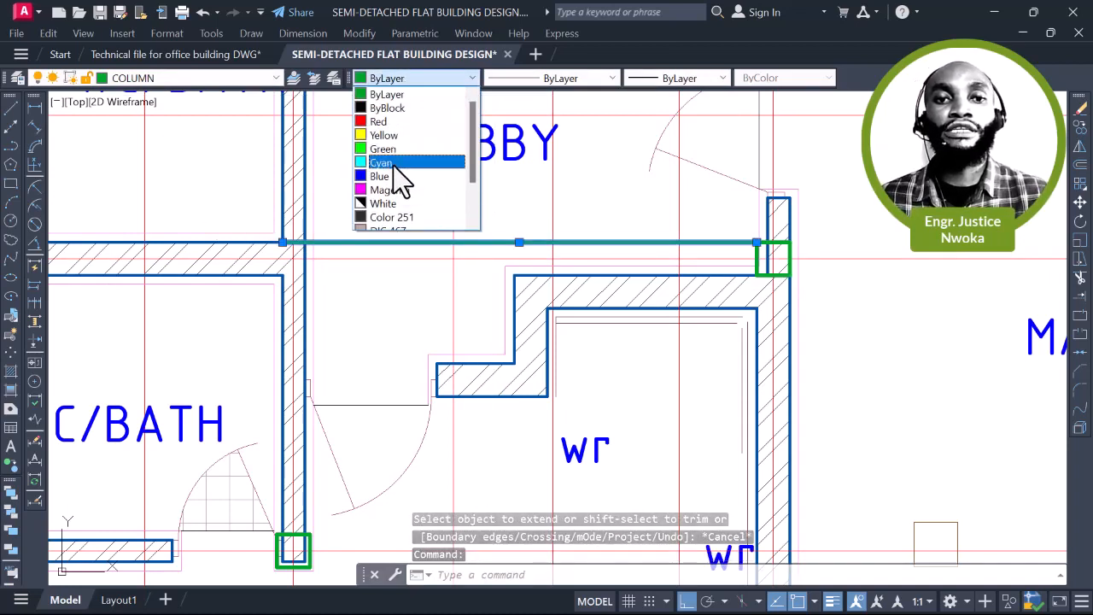
click(393, 165)
key(Escape)
click(422, 243)
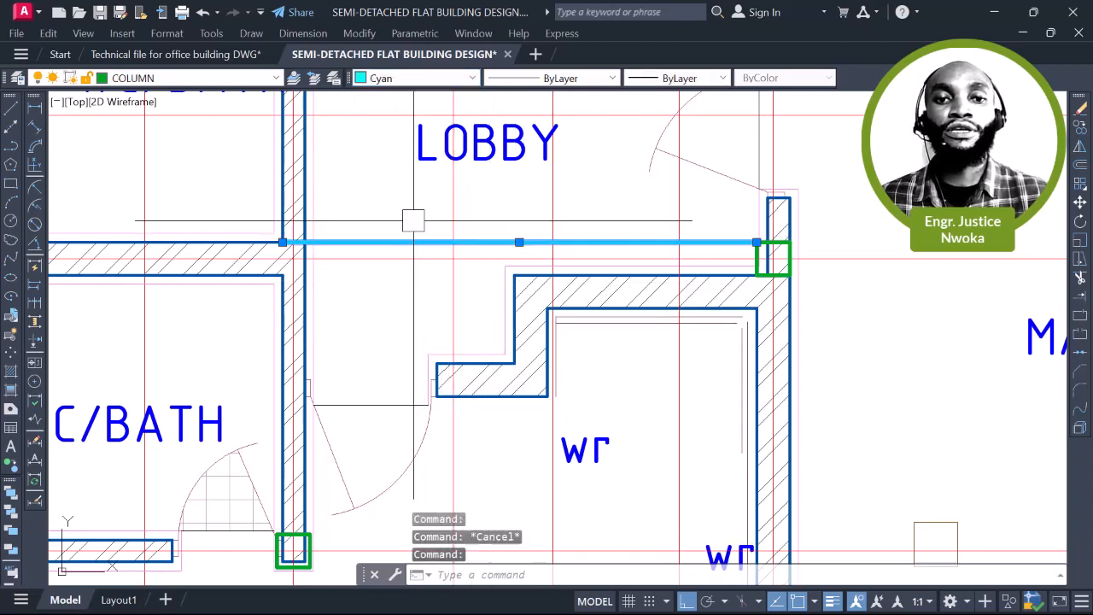
click(426, 82)
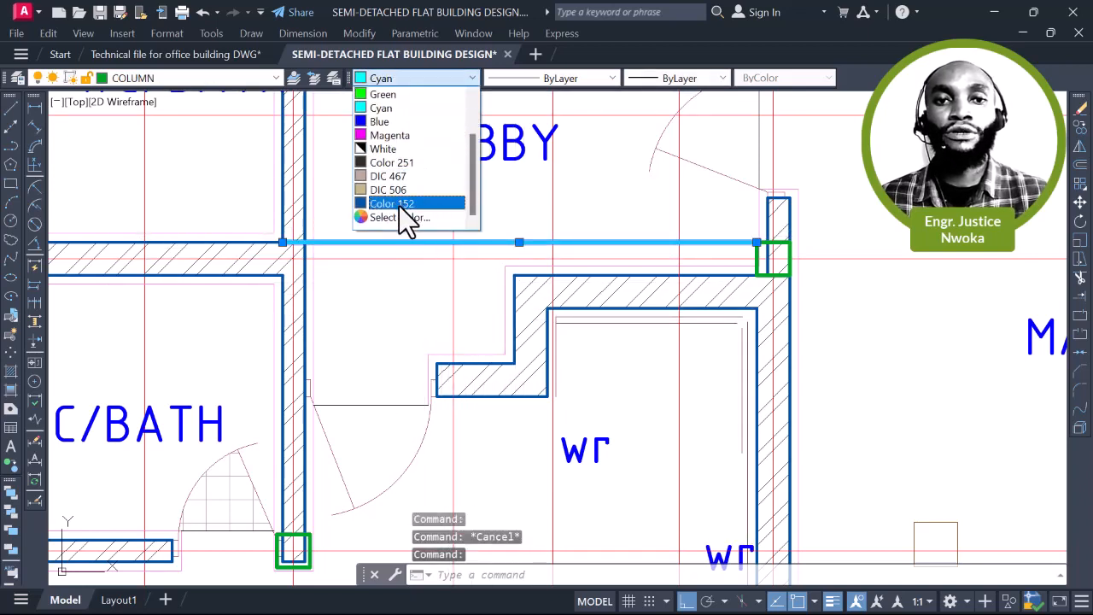
click(399, 204)
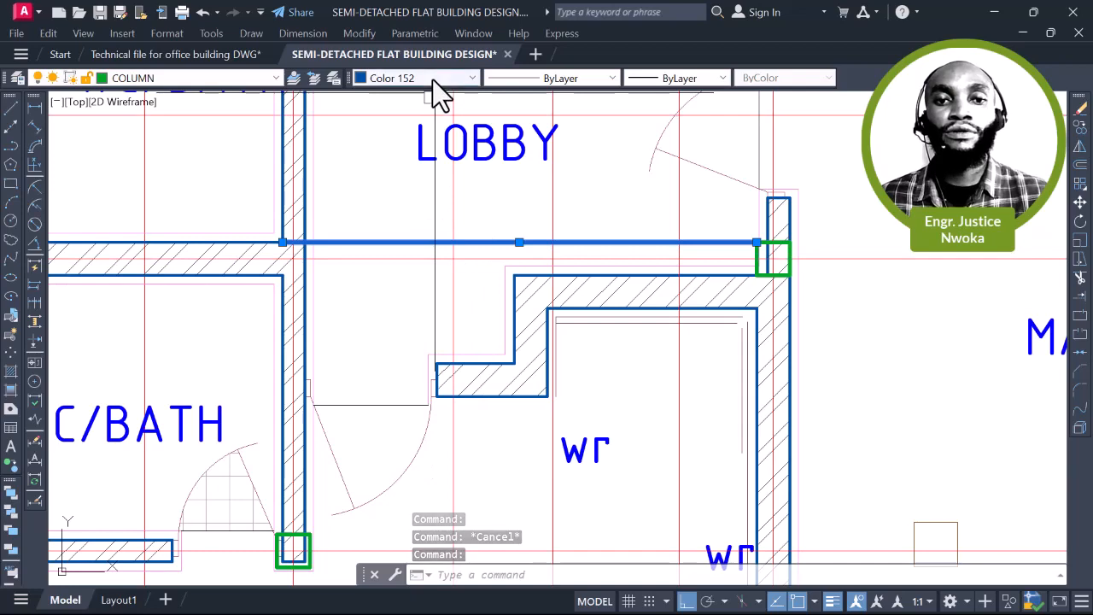
click(433, 78)
click(399, 137)
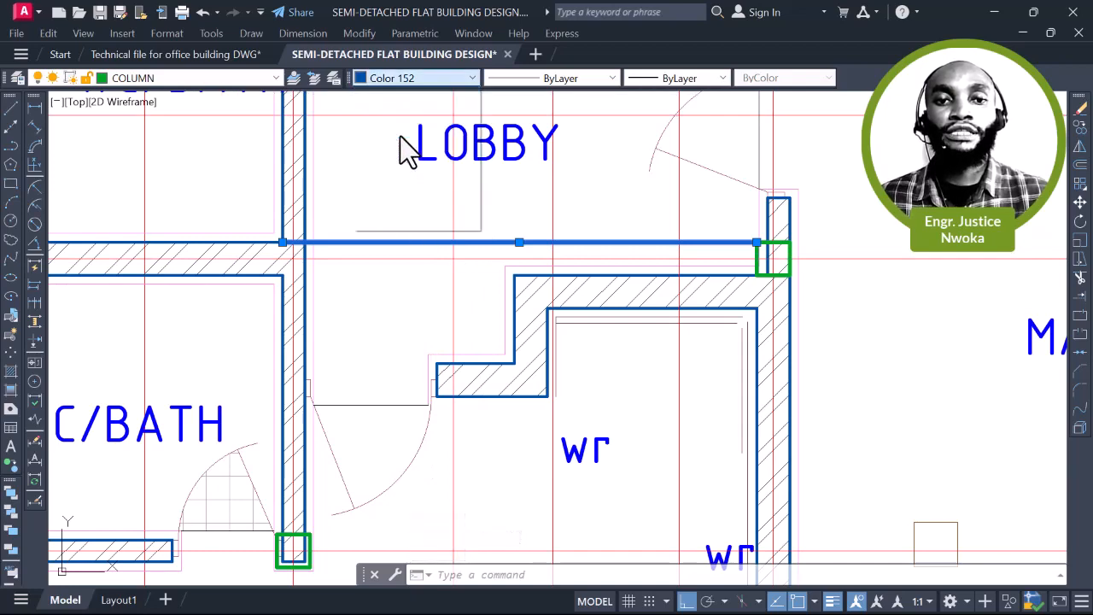
Open the layer choices for the selected horizontal line across the lobby
click(260, 79)
scroll(244, 109, up, 3)
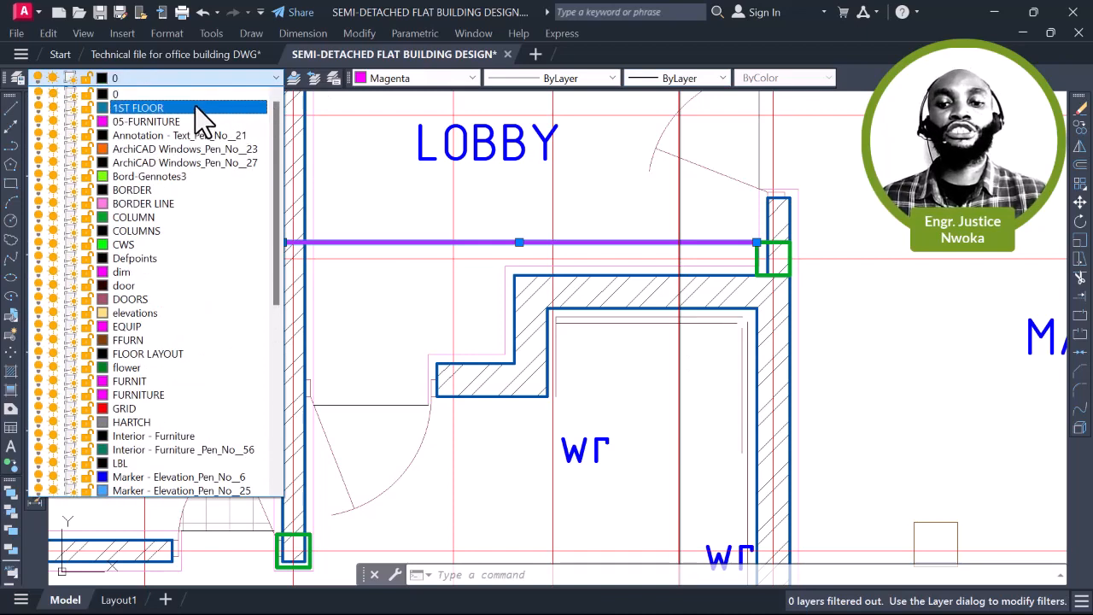
Copy the magenta layer 0 line below the lobby from the column's upper edge down to its lower edge
click(196, 104)
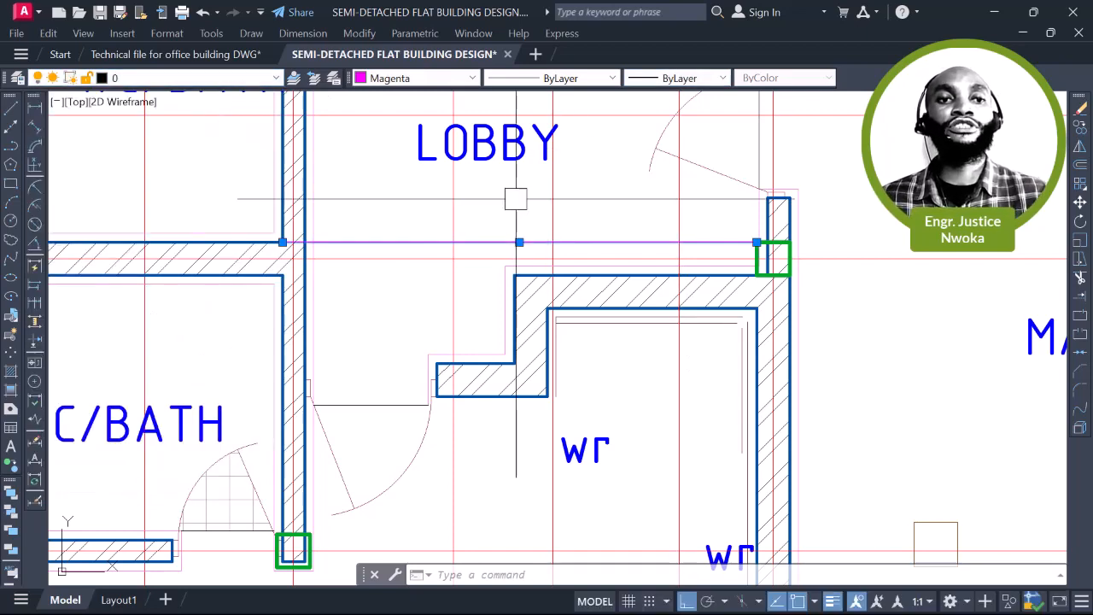
key(Return)
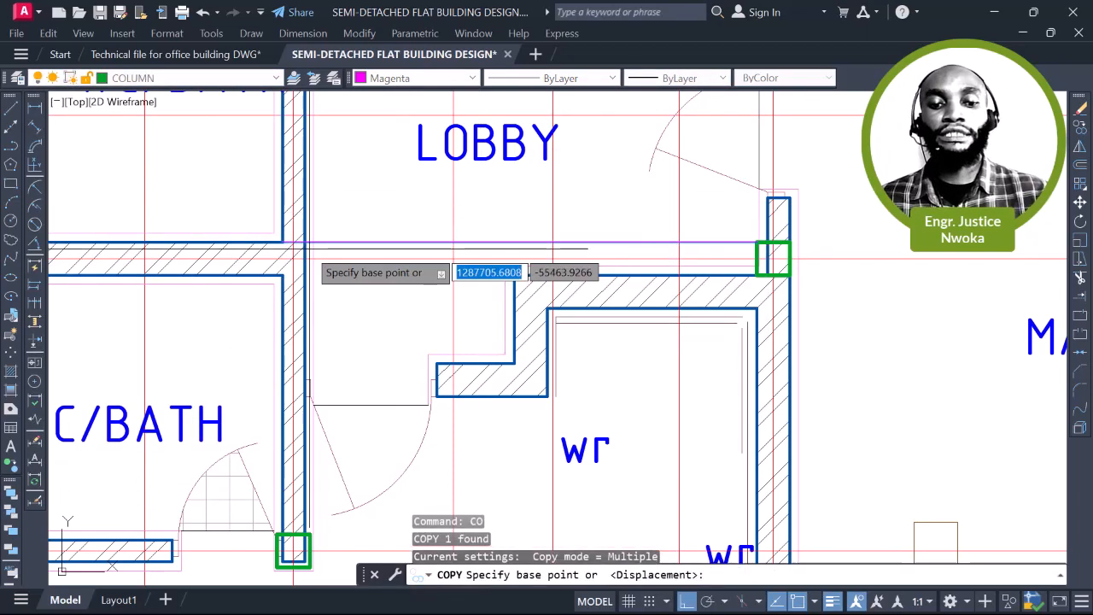
scroll(282, 239, up, 2)
scroll(311, 239, down, 2)
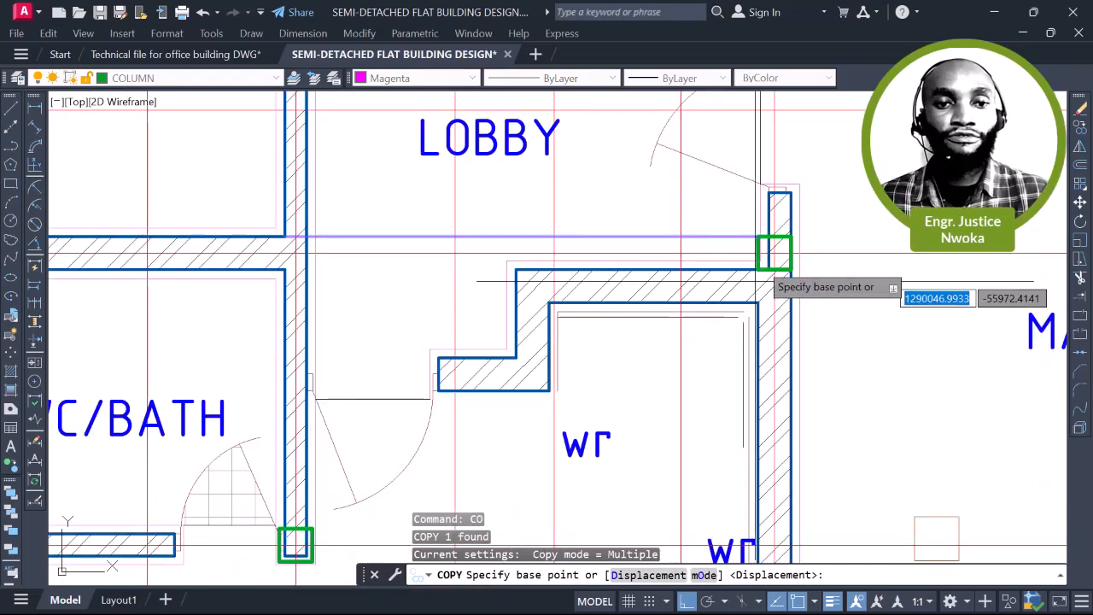
scroll(780, 247, up, 2)
click(782, 243)
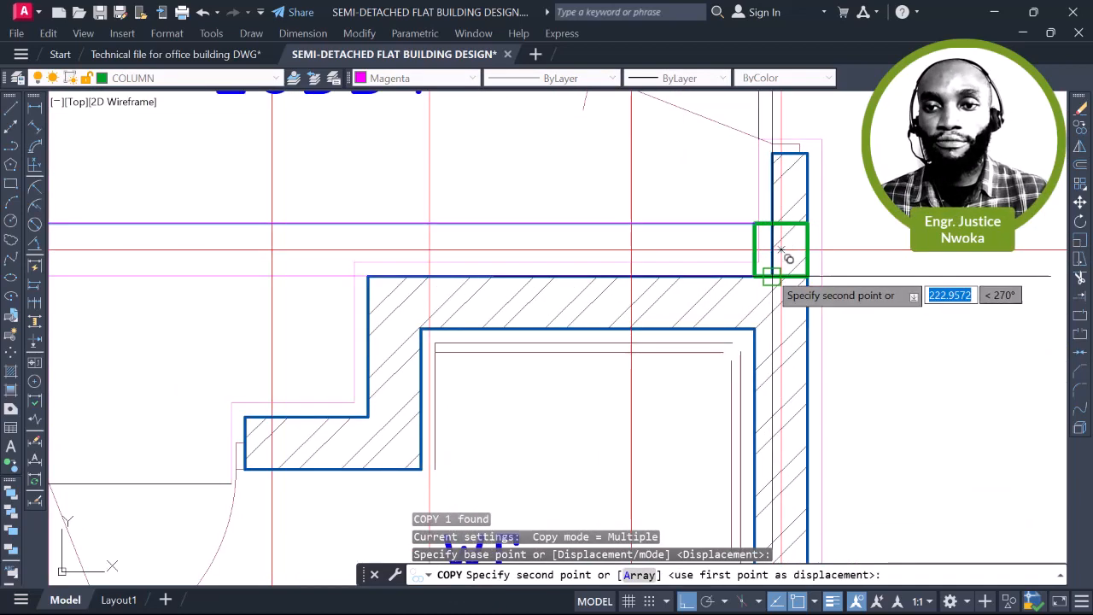
click(782, 248)
scroll(780, 235, down, 3)
key(Escape)
scroll(545, 204, up, 3)
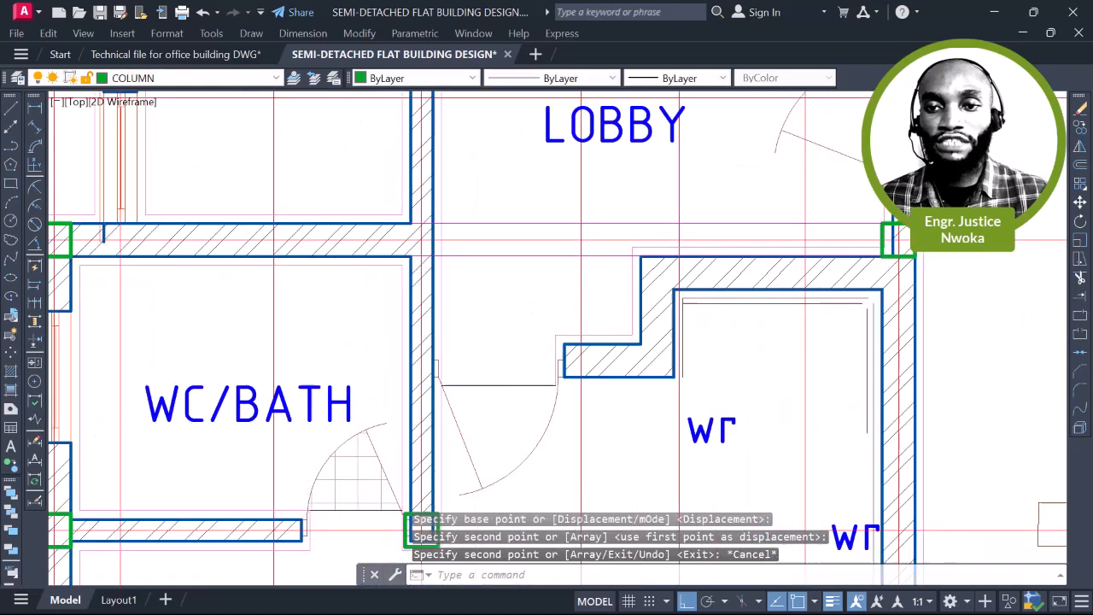
Set the lineweight of both magenta lines below the lobby to 0.50 mm
click(544, 203)
click(516, 252)
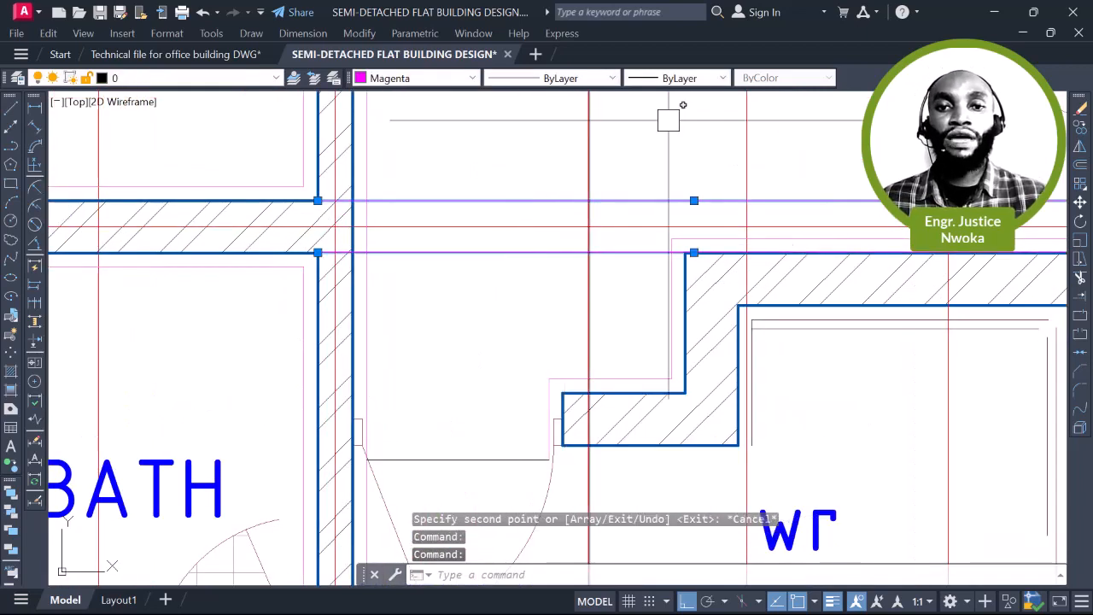
click(702, 81)
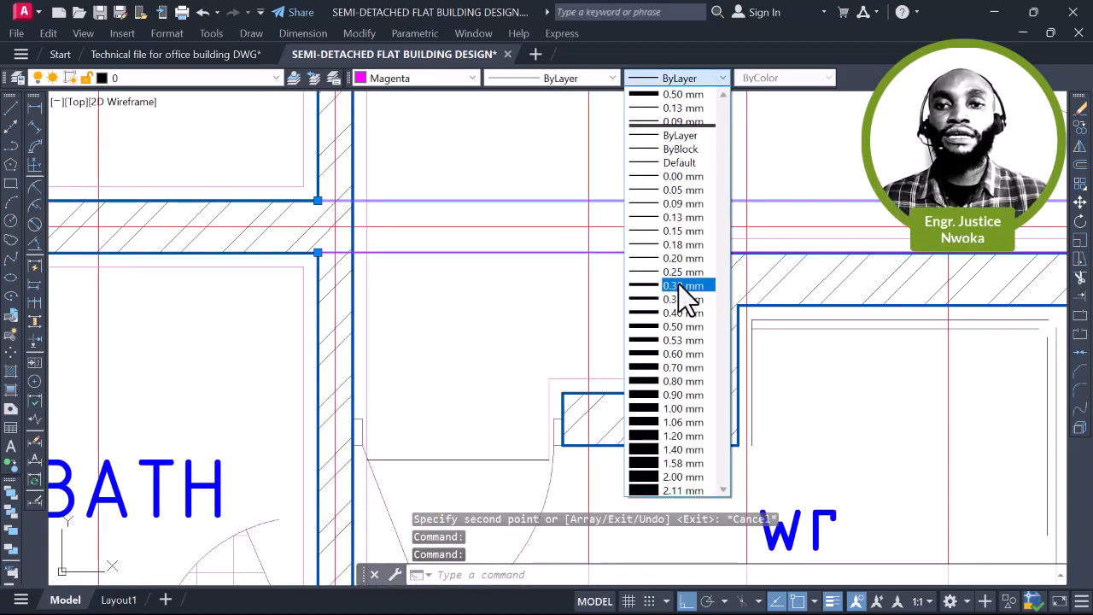
click(687, 287)
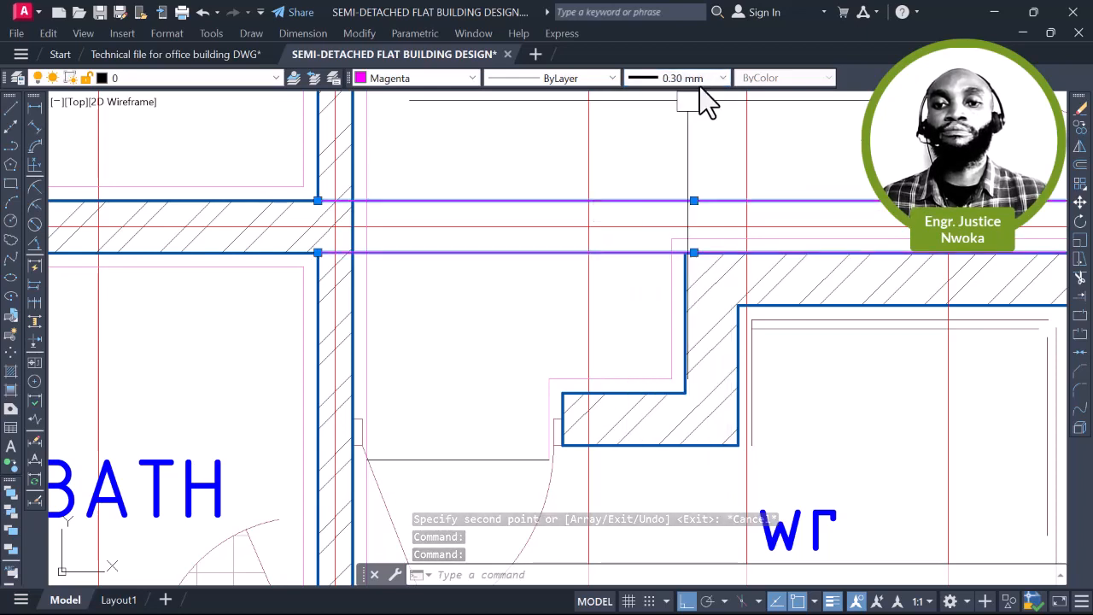
click(703, 82)
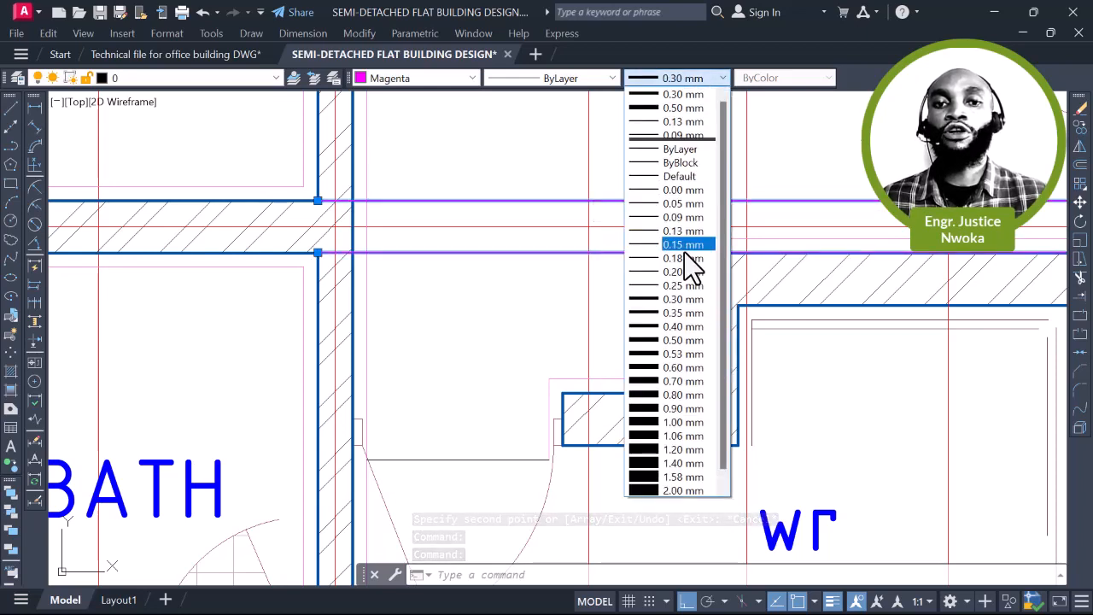
click(684, 342)
key(Escape)
scroll(456, 179, down, 3)
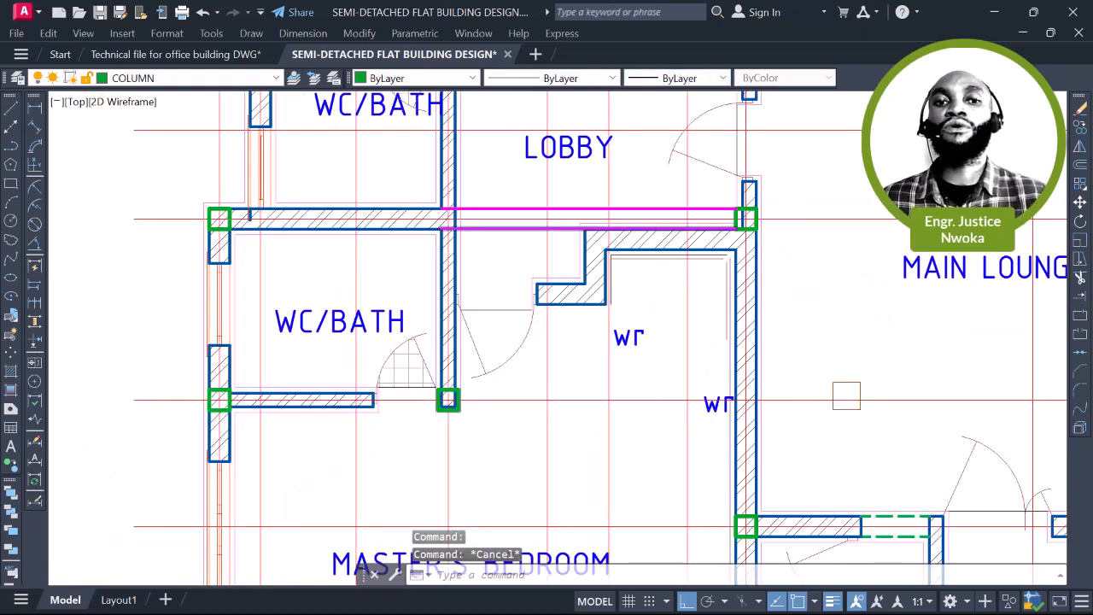
Trim both magenta lines where they overlap the WC/BATH wall, ending them at its lobby-side face
scroll(455, 179, up, 3)
text(tr)
key(Return)
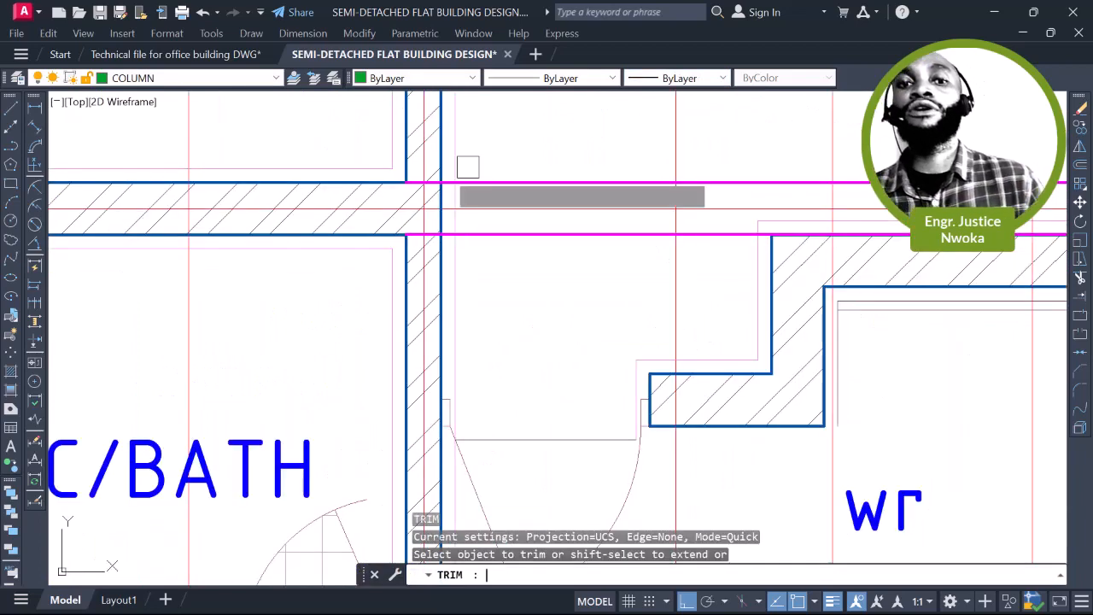
scroll(437, 177, up, 4)
click(415, 191)
click(424, 191)
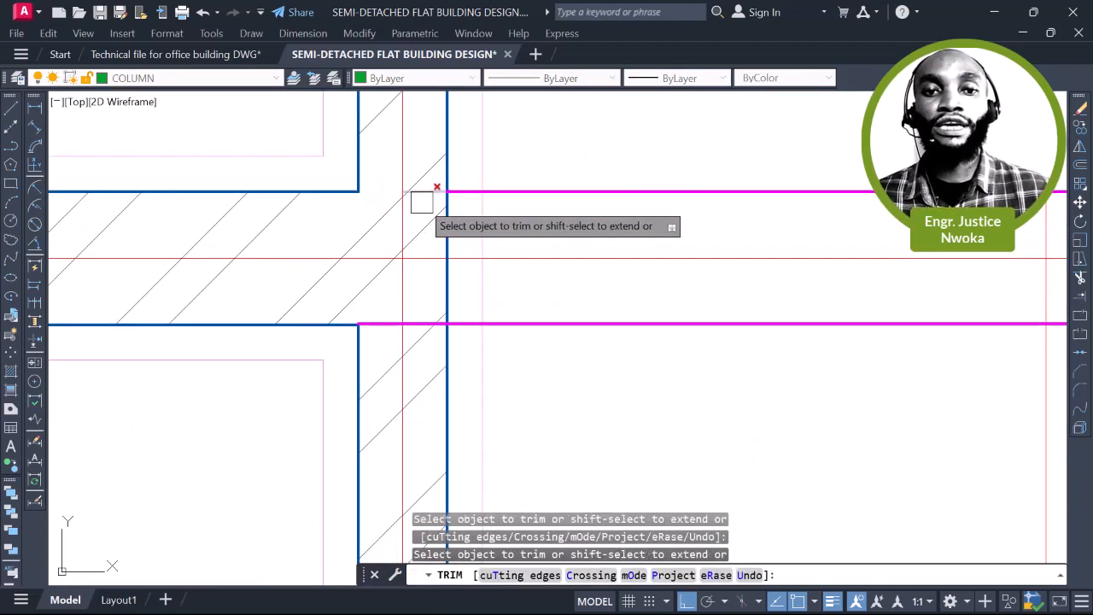
click(419, 323)
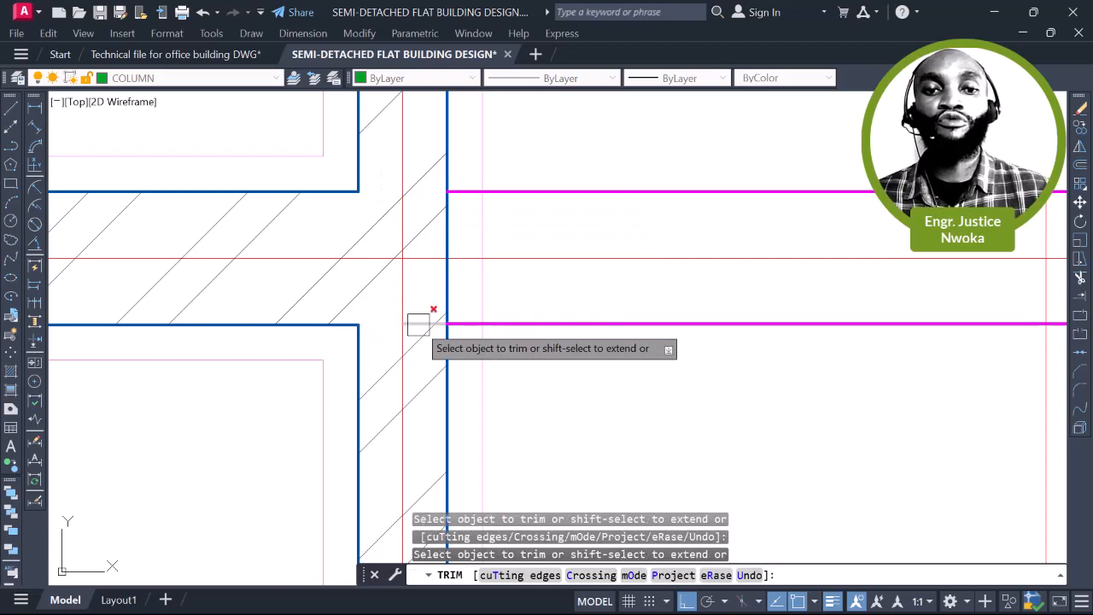
scroll(444, 239, down, 5)
key(Escape)
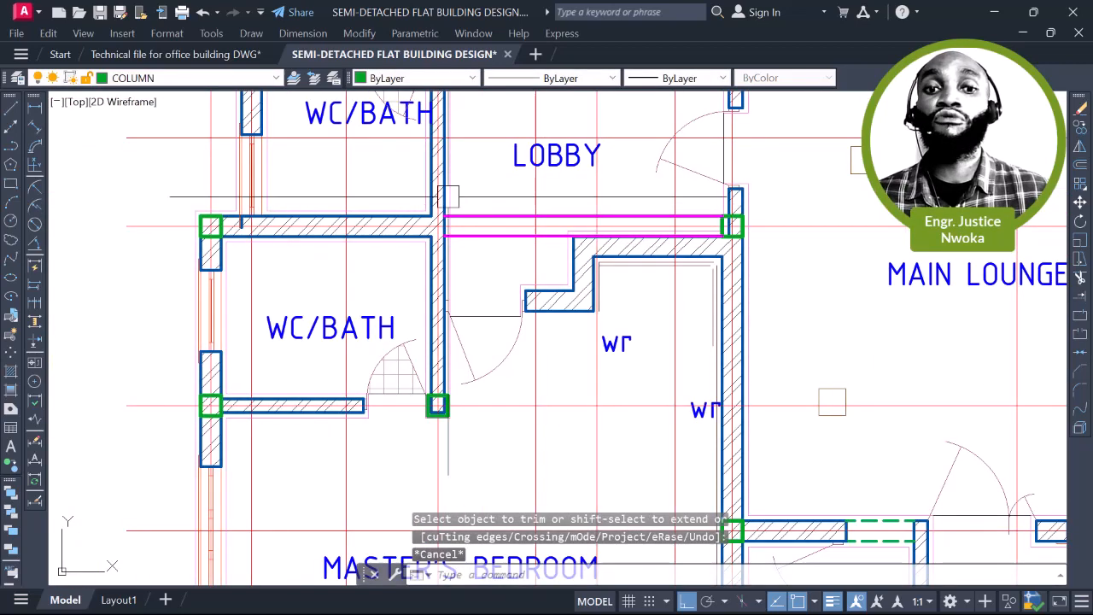
Copy the column at the magenta lines' end to the grid intersection in the short wall between the two bedroom doors above the lobby
scroll(474, 217, down, 2)
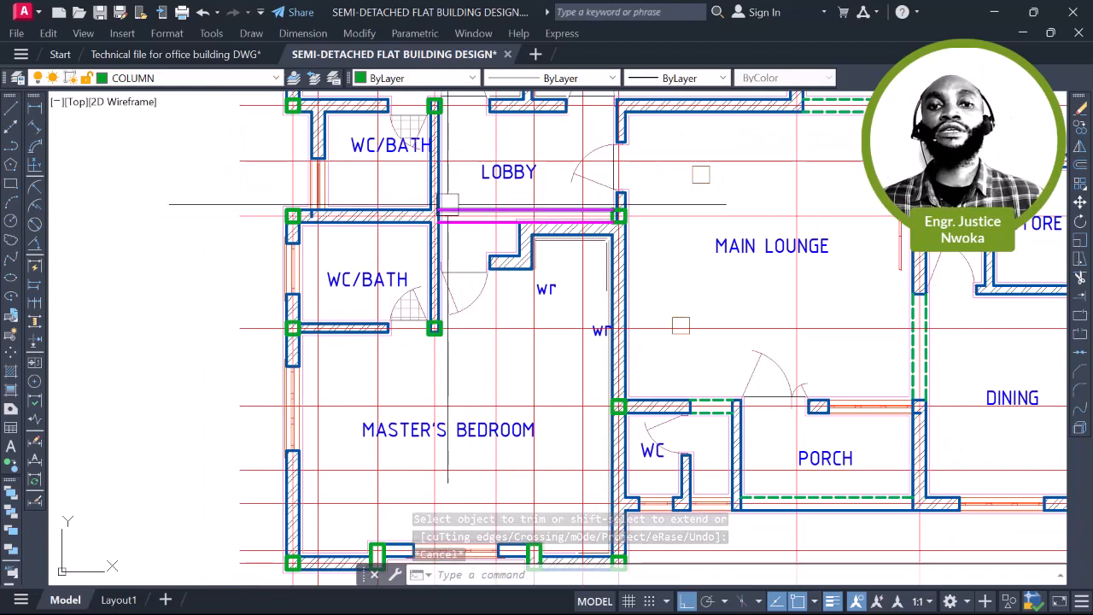
scroll(446, 202, down, 2)
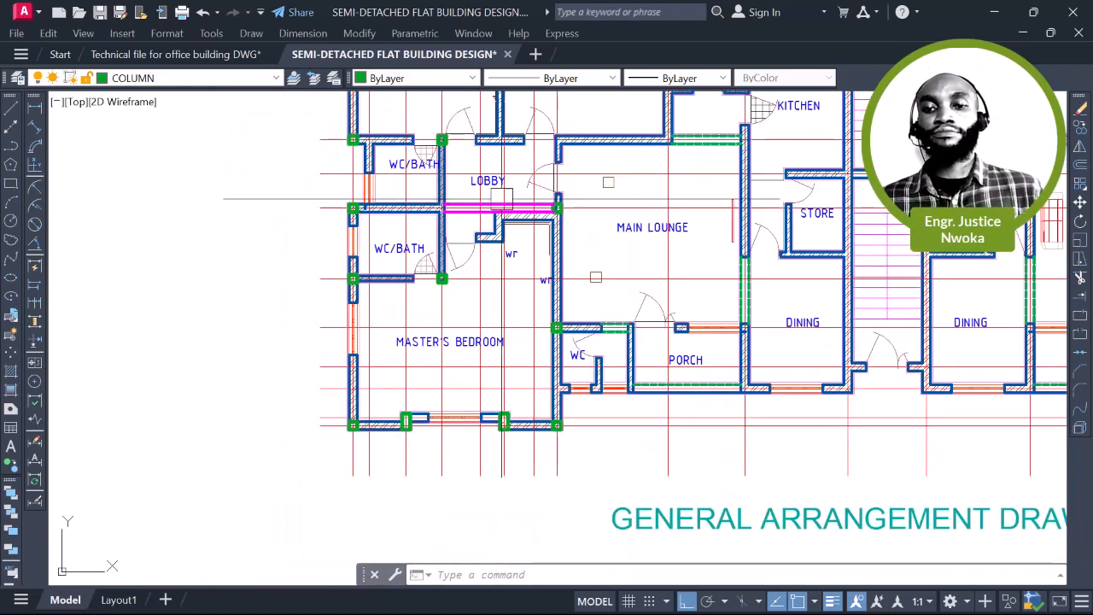
middle_drag(564, 207, 495, 226)
scroll(507, 248, up, 5)
scroll(507, 247, down, 2)
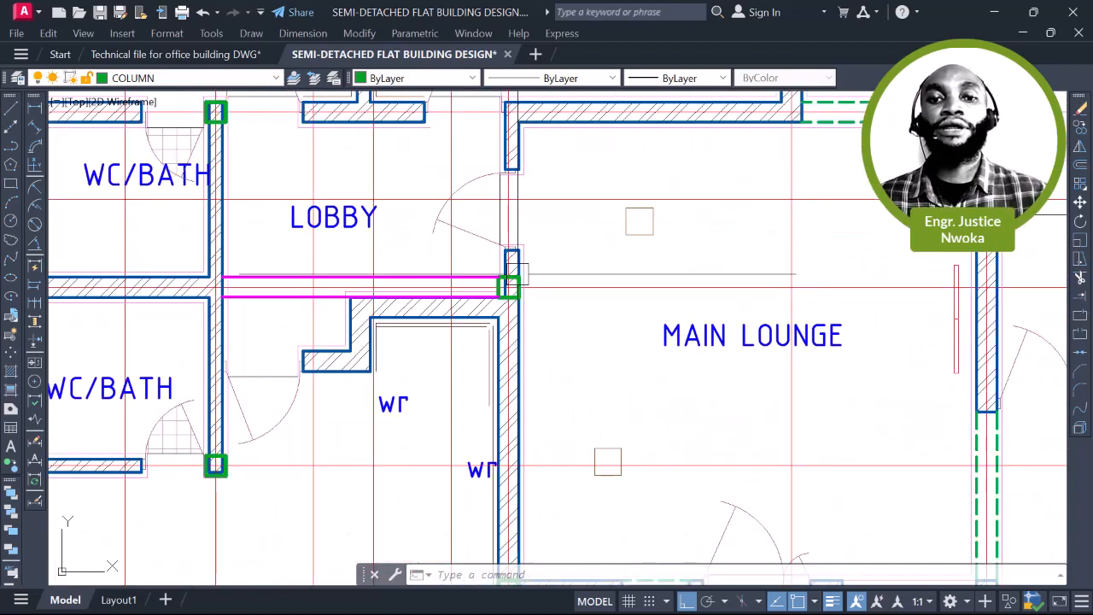
scroll(504, 264, up, 4)
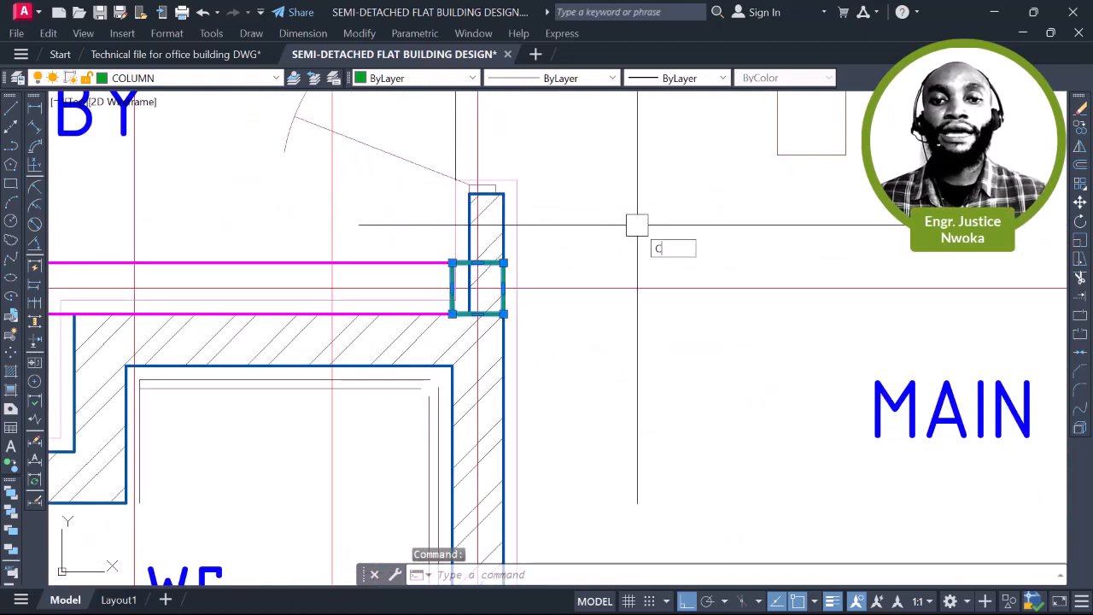
key(Return)
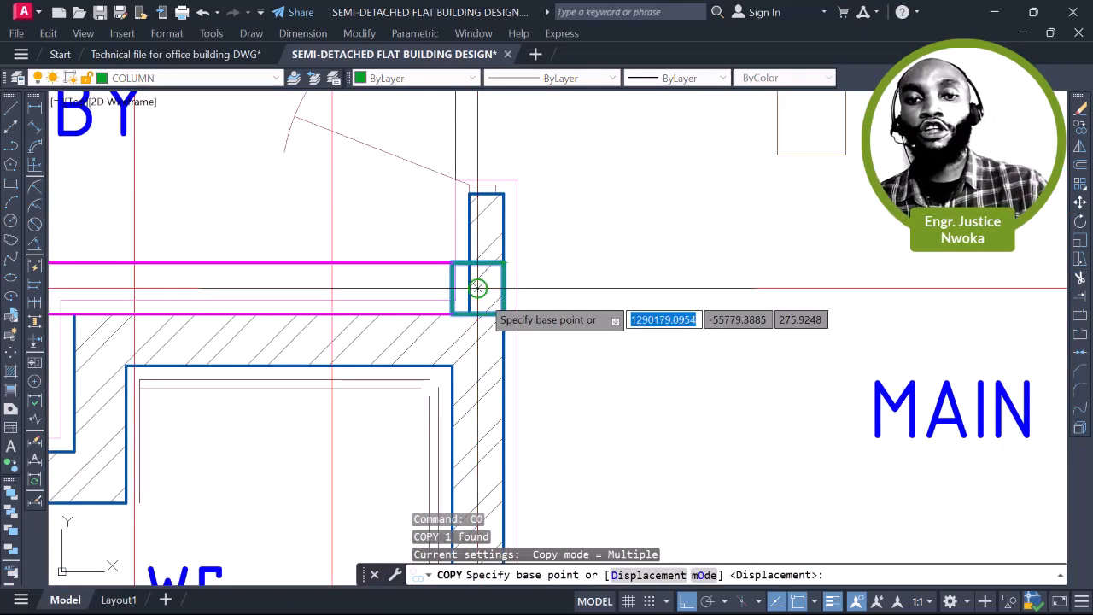
click(478, 288)
scroll(586, 282, down, 4)
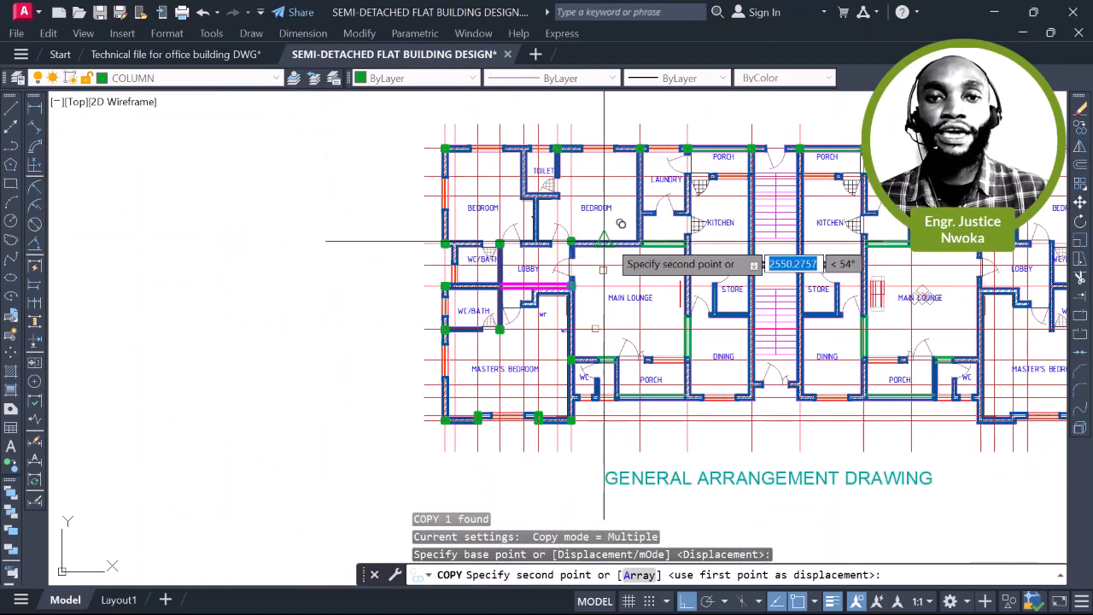
scroll(589, 297, up, 1)
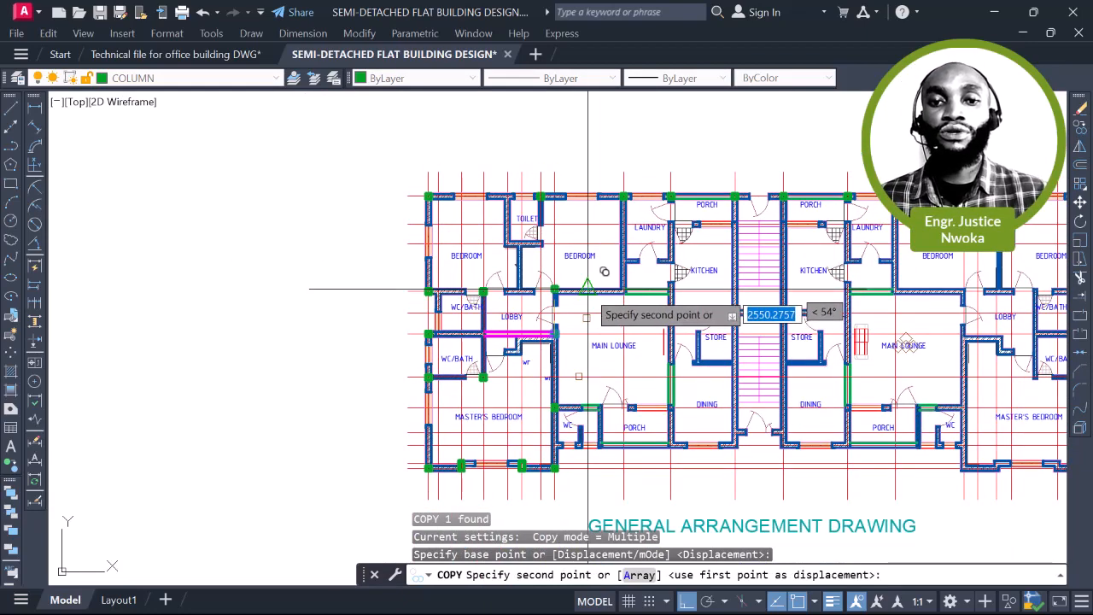
scroll(517, 289, up, 10)
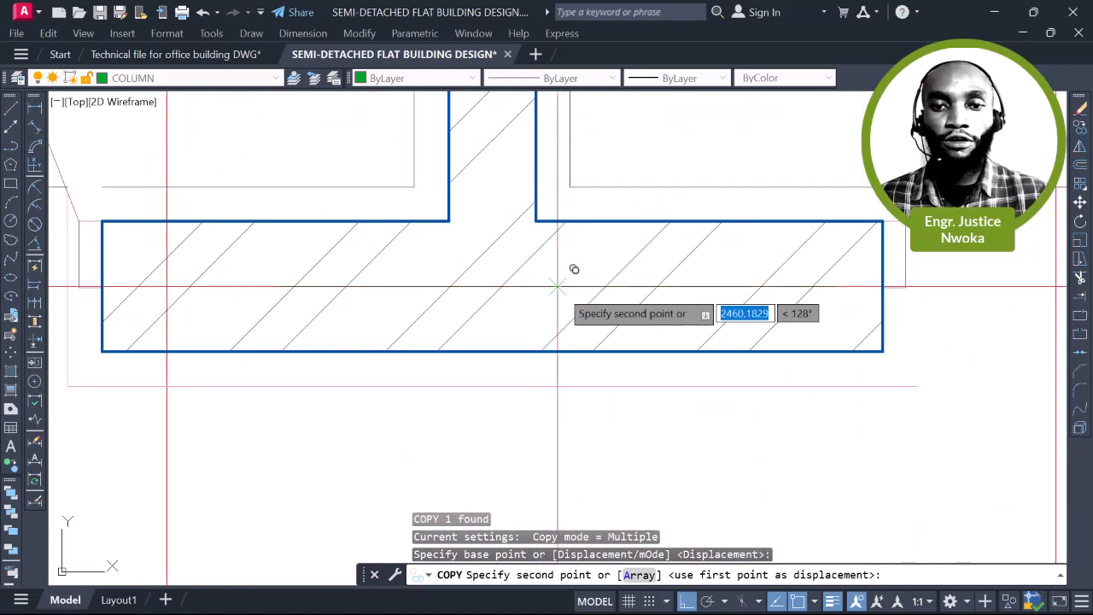
click(557, 287)
scroll(626, 261, down, 4)
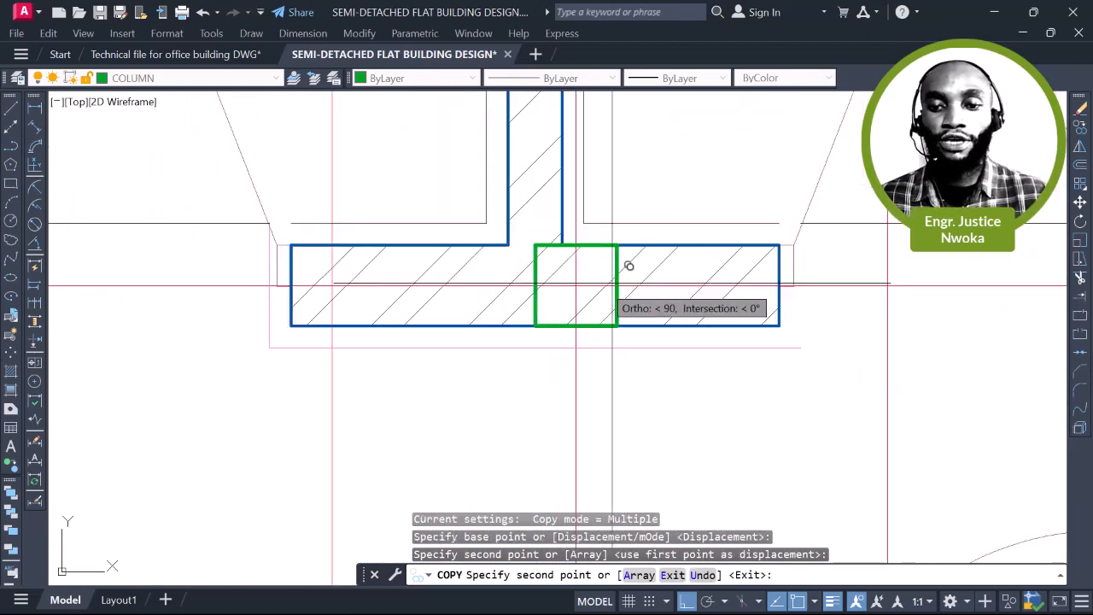
scroll(632, 280, up, 2)
key(Escape)
Examine how the new lobby column and its vertical grid line align with the walls and the master's bedroom columns
click(607, 259)
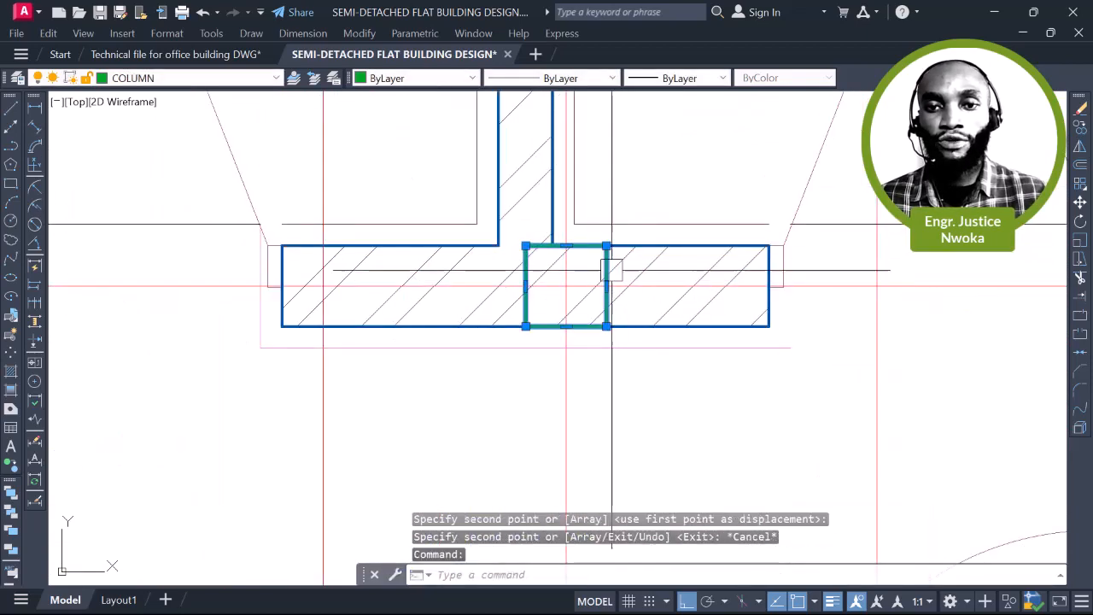
scroll(610, 261, down, 5)
scroll(617, 285, up, 6)
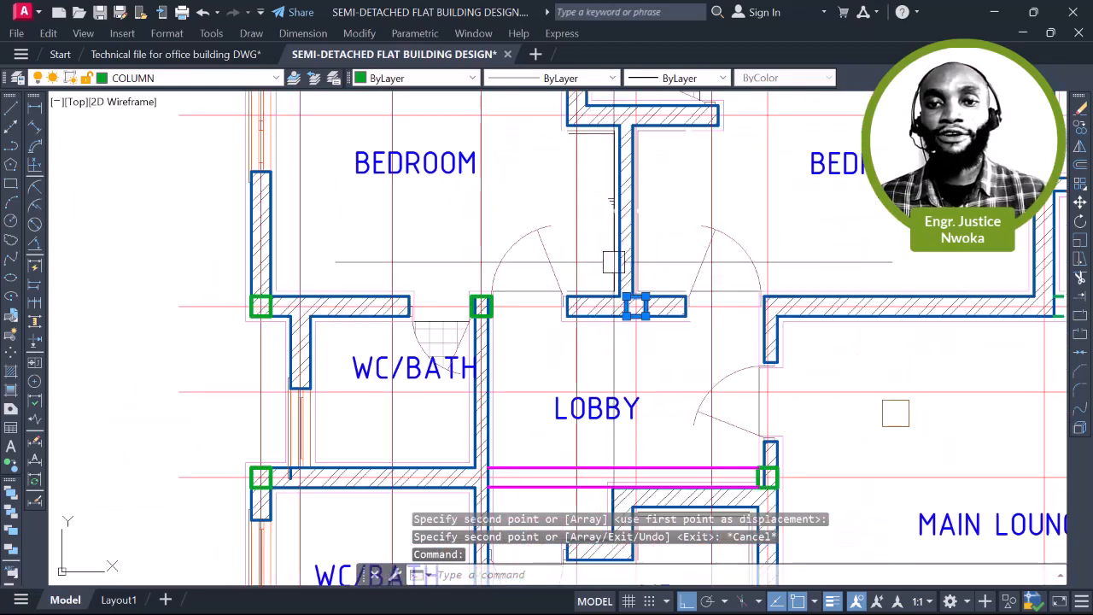
scroll(639, 206, down, 4)
scroll(650, 229, down, 2)
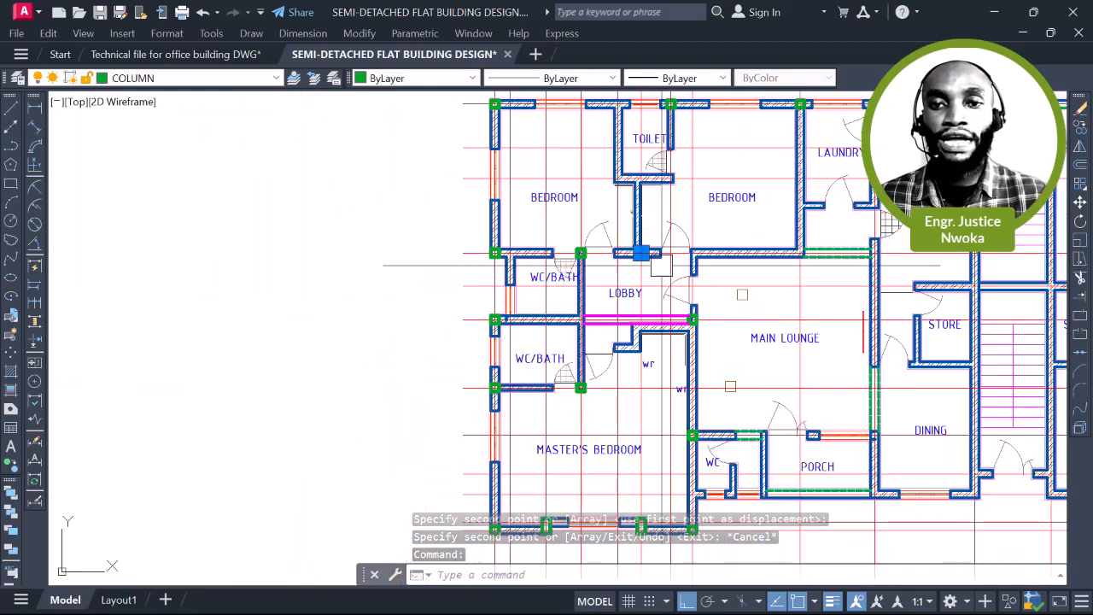
middle_drag(660, 263, 626, 142)
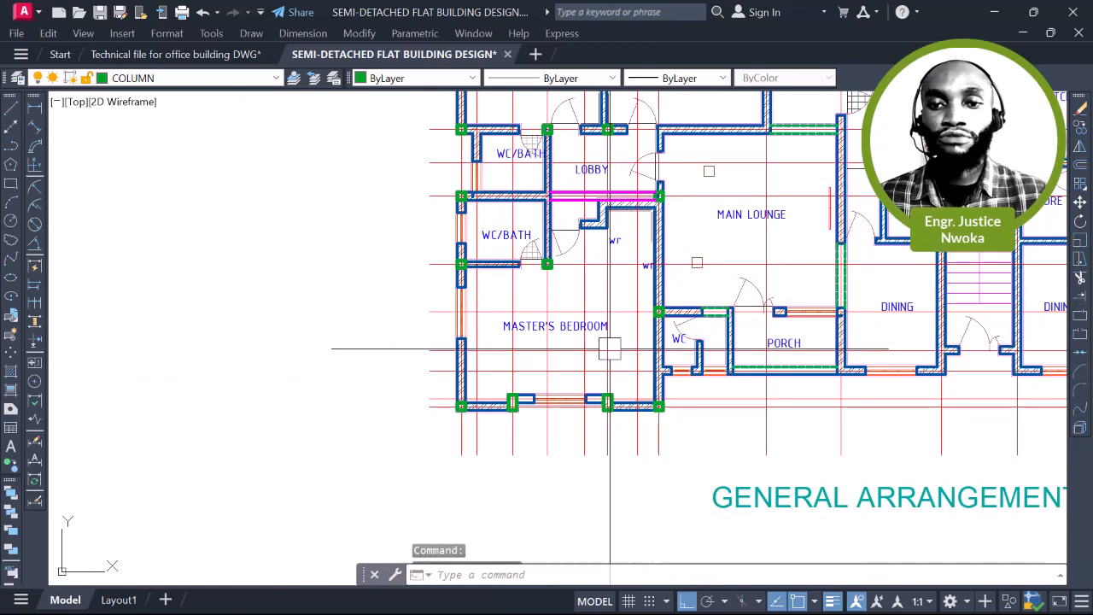
scroll(610, 348, up, 2)
key(Escape)
scroll(653, 270, down, 2)
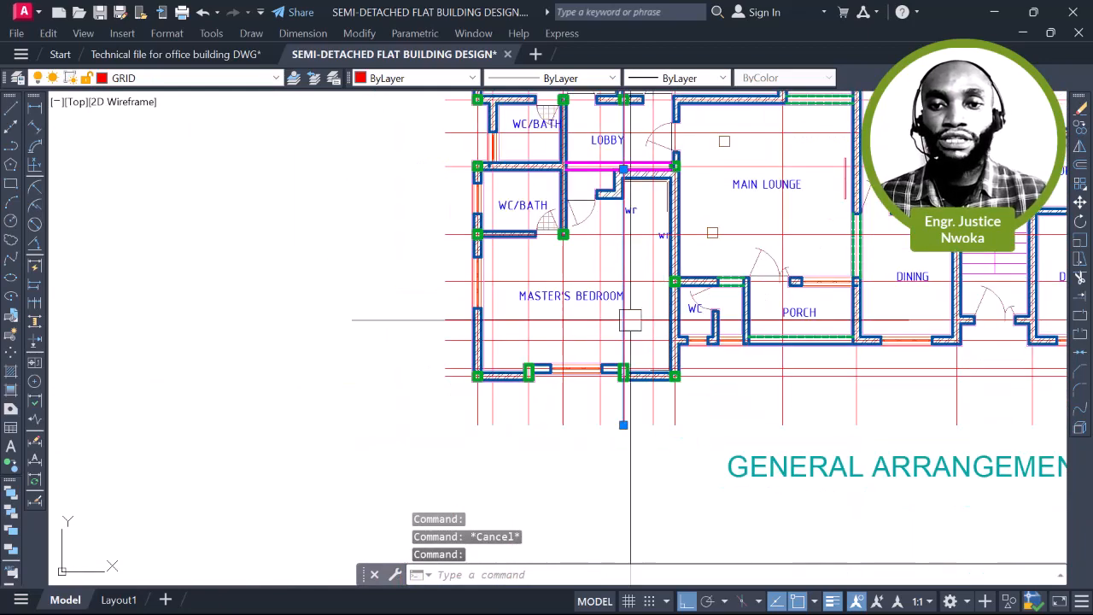
scroll(635, 383, up, 2)
scroll(595, 335, down, 2)
middle_drag(619, 188, 606, 403)
middle_drag(613, 218, 594, 151)
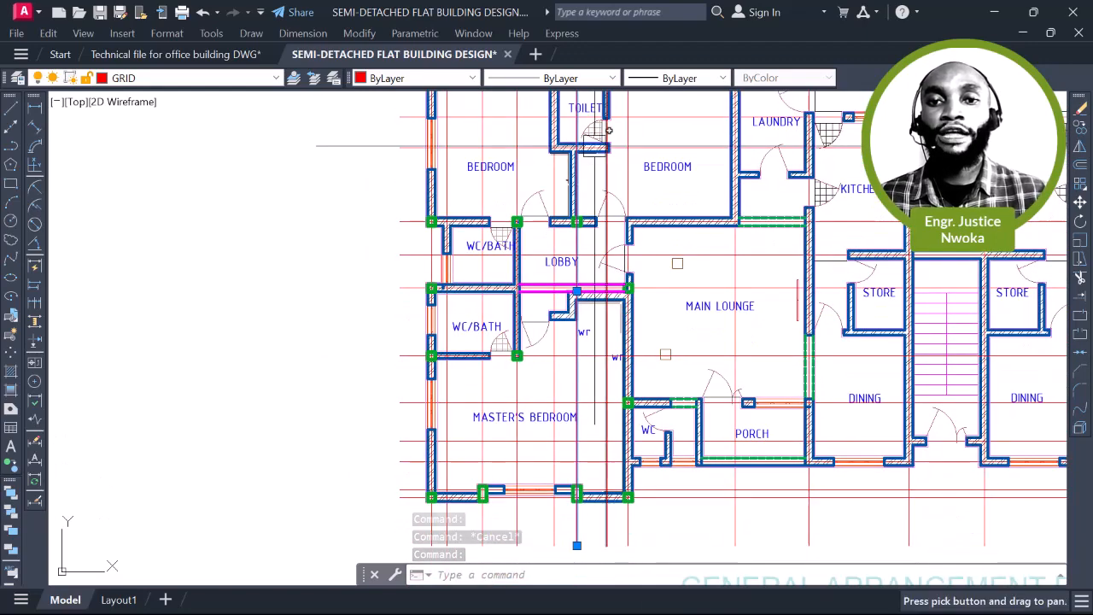
Break the vertical grid line through the new lobby column with a gap inside the master's bedroom
key(Return)
middle_drag(611, 197, 606, 96)
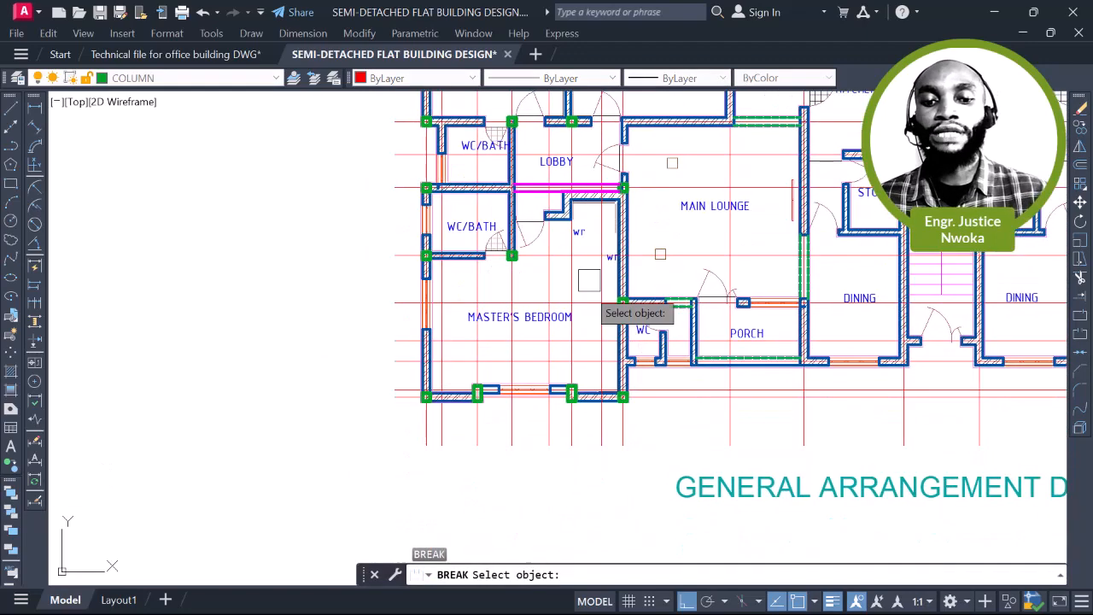
scroll(571, 375, up, 4)
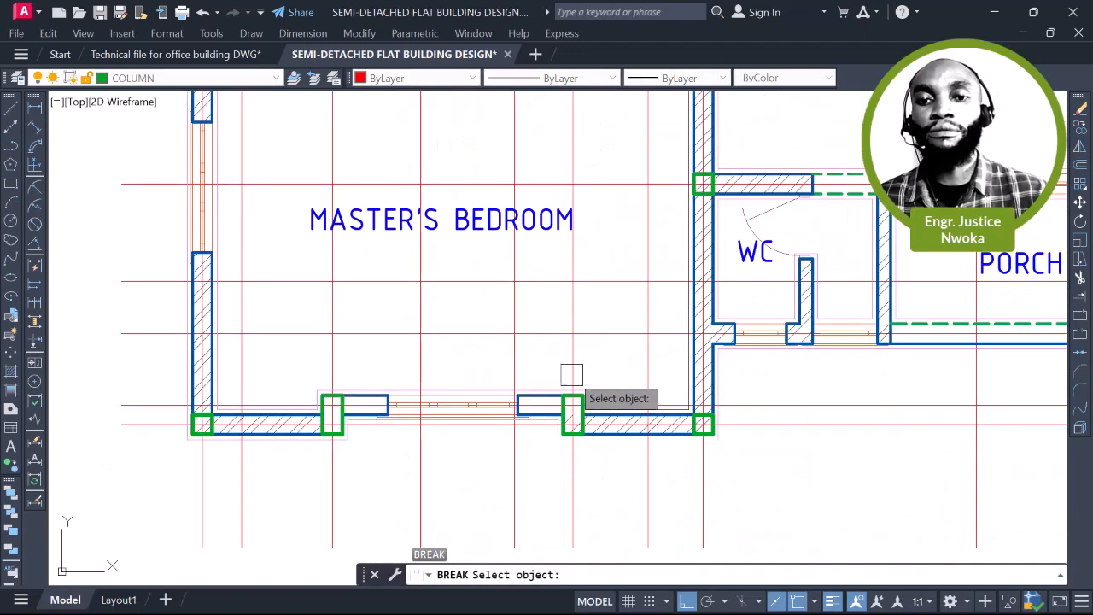
click(574, 202)
click(572, 246)
scroll(664, 356, down, 2)
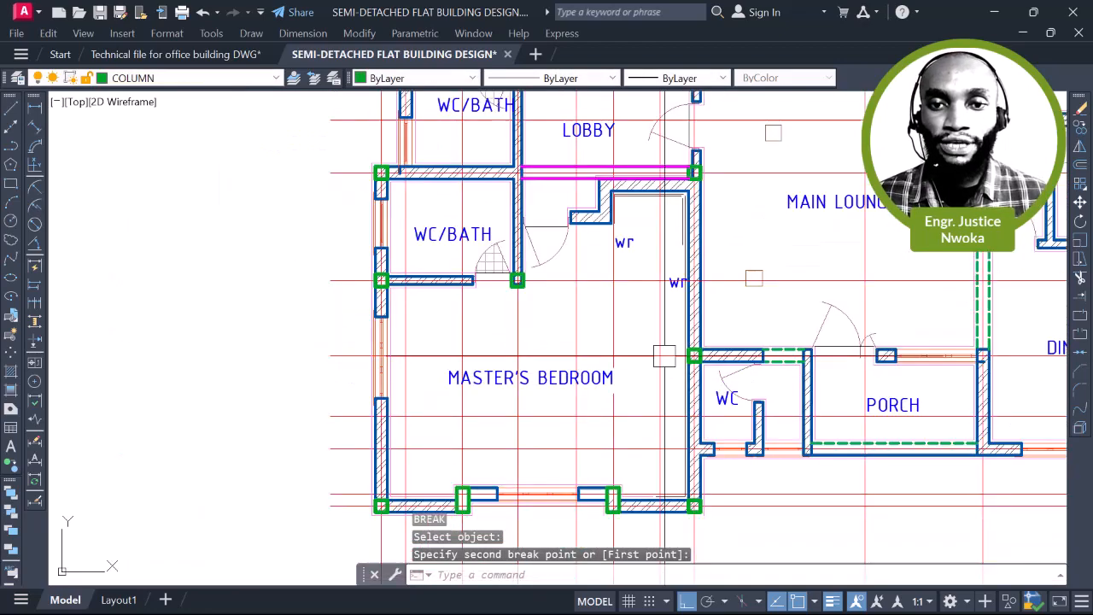
click(611, 363)
scroll(611, 363, down, 3)
scroll(634, 227, up, 6)
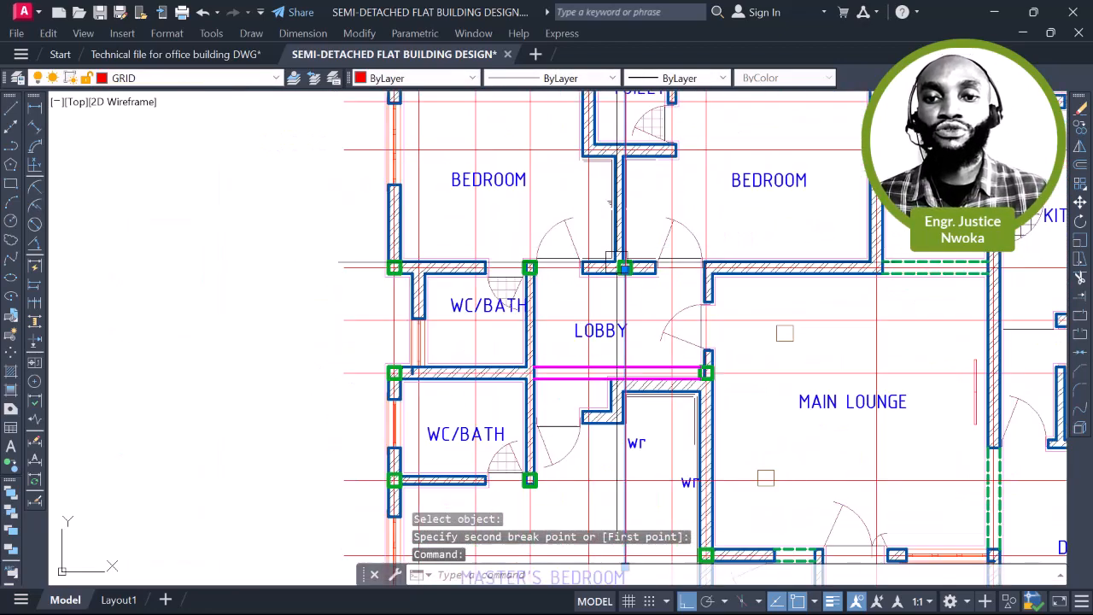
key(Escape)
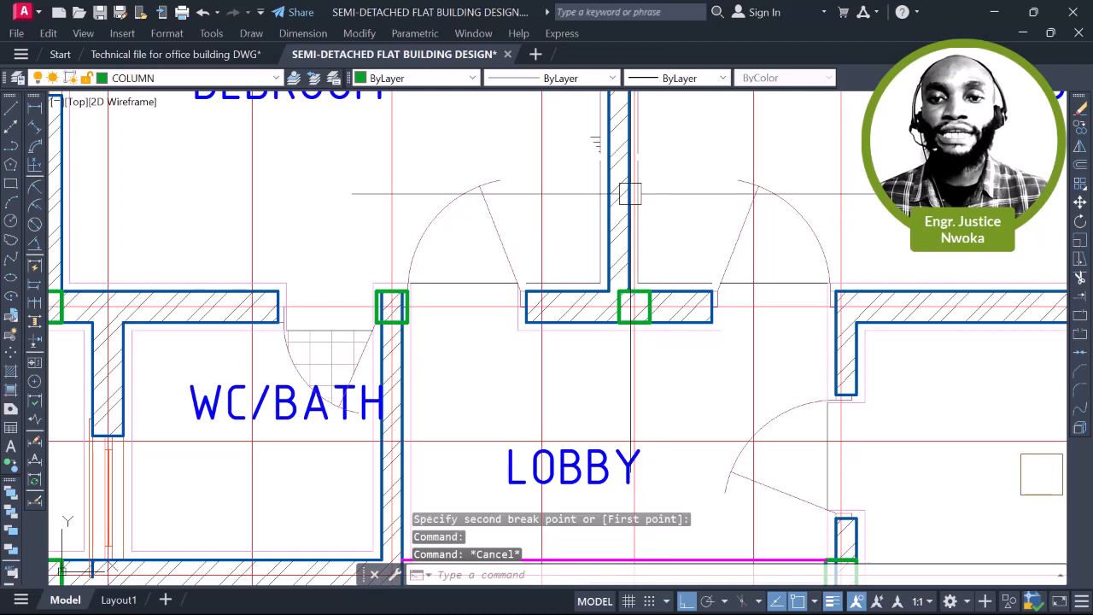
Draw a horizontal helper line across the wall between the two bedrooms, from one wall face to the other
text(l)
key(Return)
scroll(616, 214, up, 6)
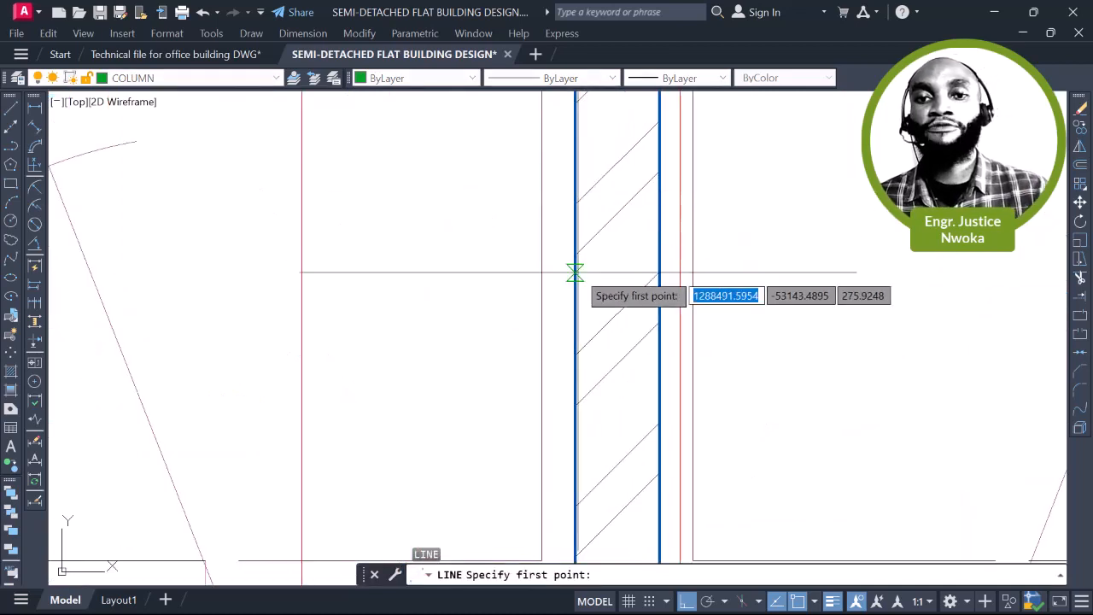
click(576, 273)
scroll(652, 275, up, 2)
click(657, 265)
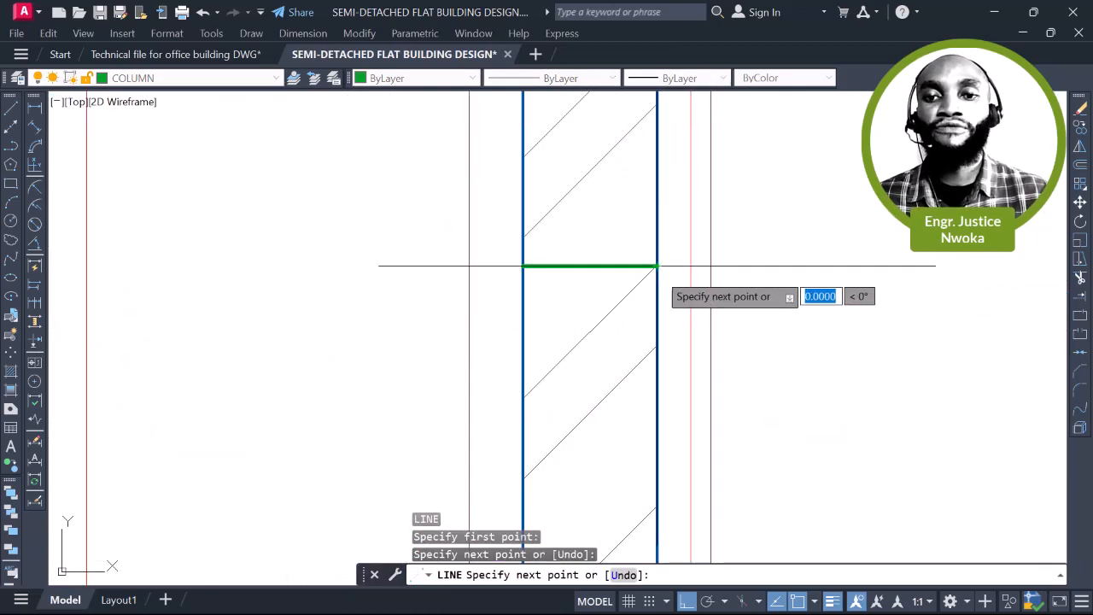
key(Escape)
Move the vertical grid line beside this wall onto the helper line's midpoint and erase the helper line
click(693, 253)
text(M)
key(Return)
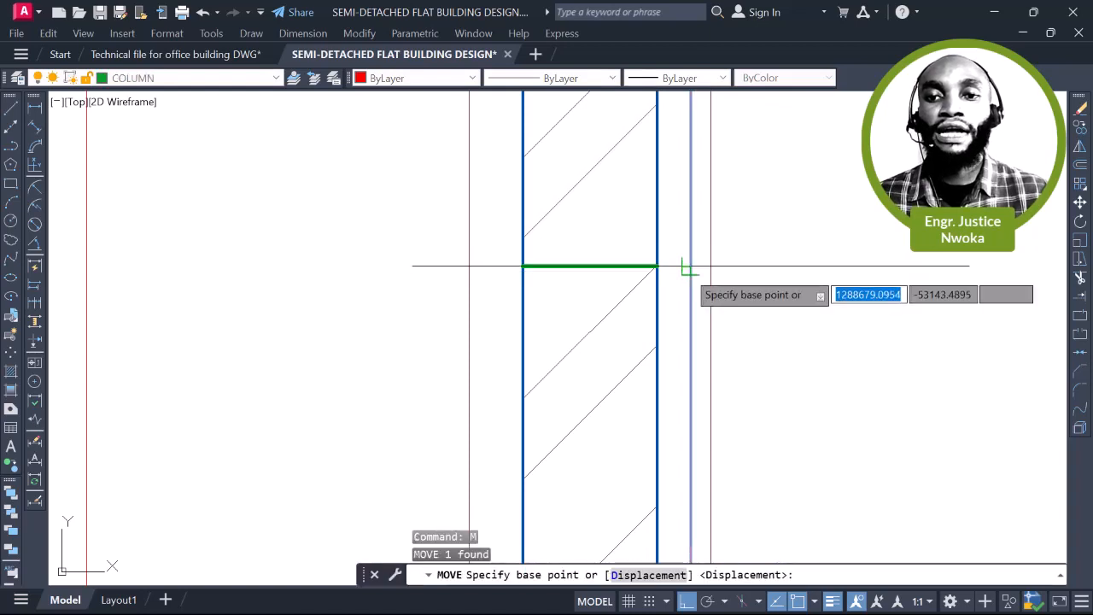
click(693, 265)
click(590, 265)
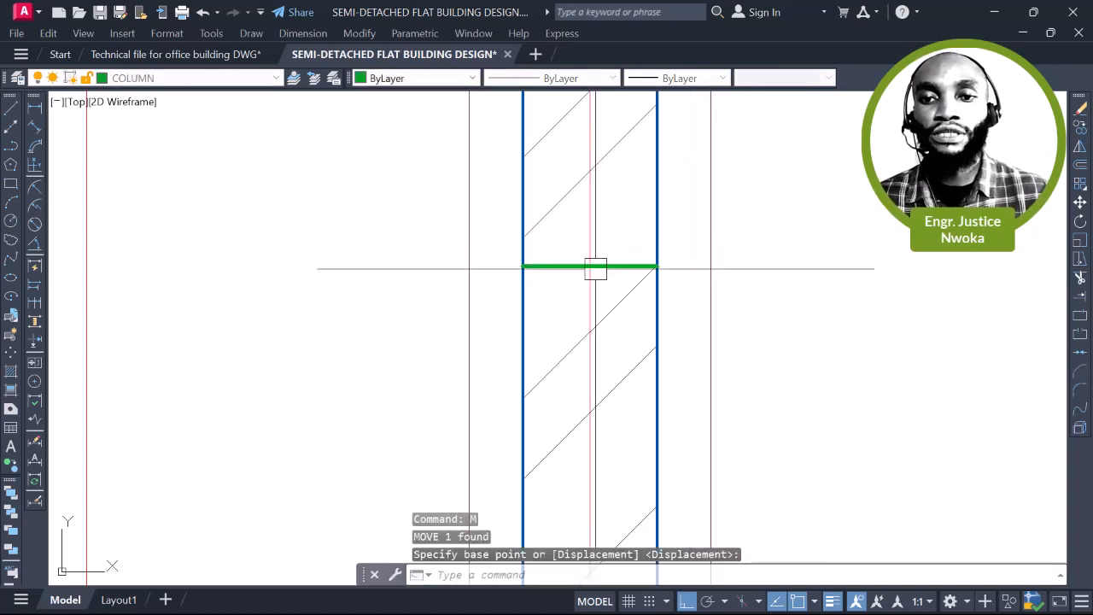
text(E)
key(Return)
scroll(617, 214, down, 5)
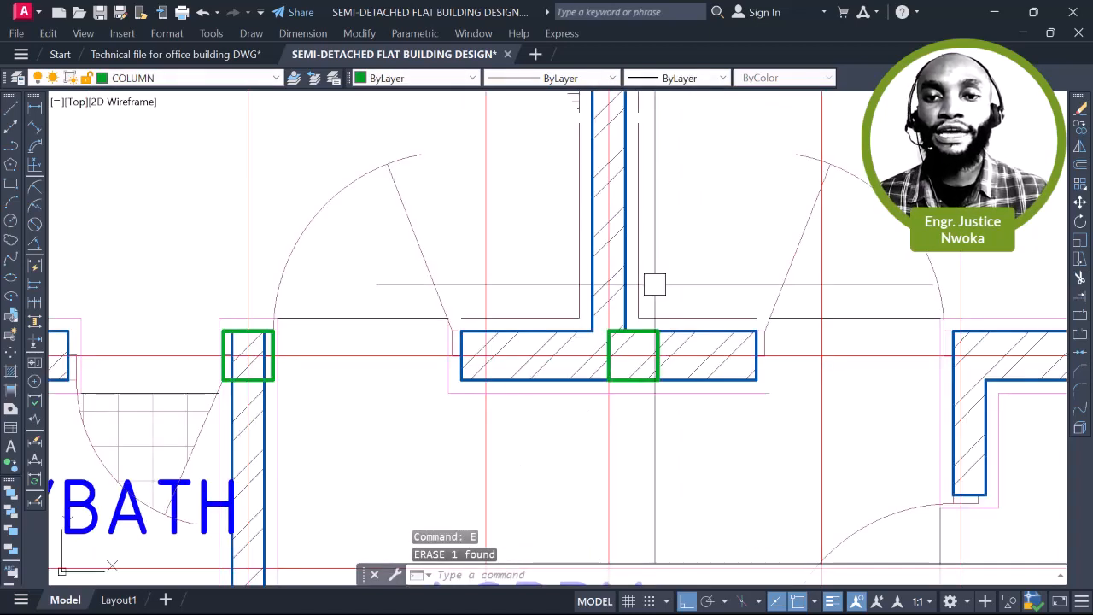
Move the column in the short wall above the lobby by its centre onto the vertical grid line centred in the bedroom partition
scroll(653, 282, up, 5)
click(658, 328)
text(M)
key(Return)
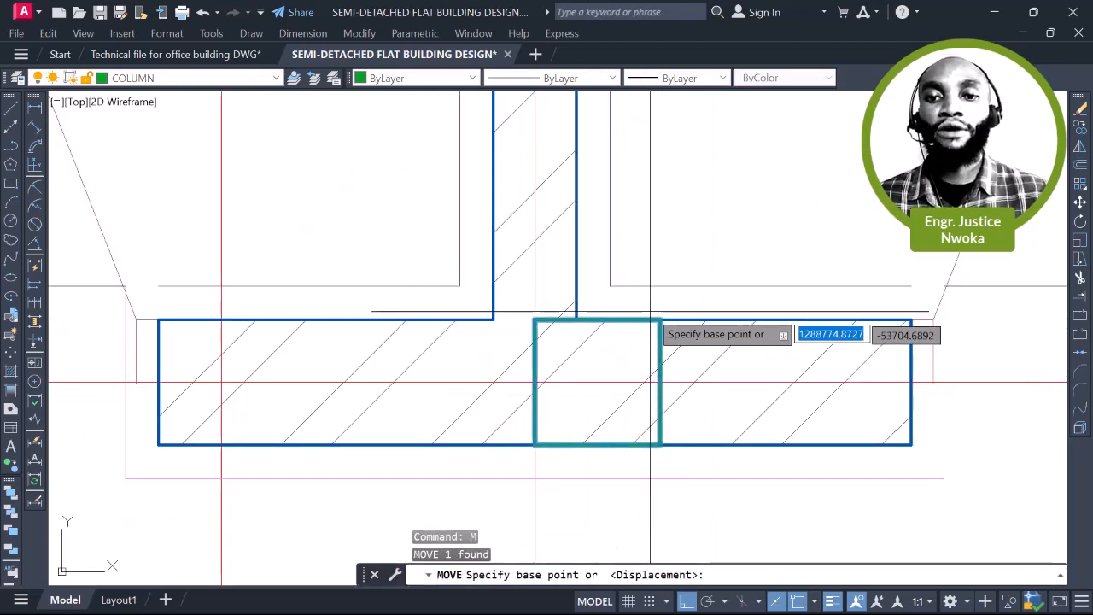
click(598, 381)
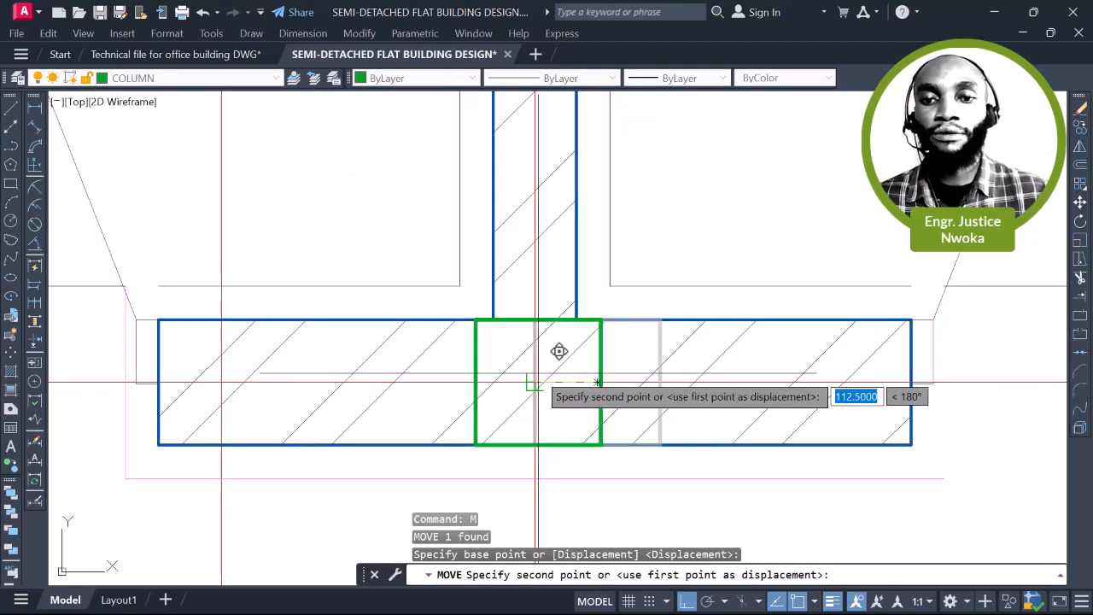
click(537, 379)
scroll(613, 280, down, 5)
scroll(612, 280, down, 4)
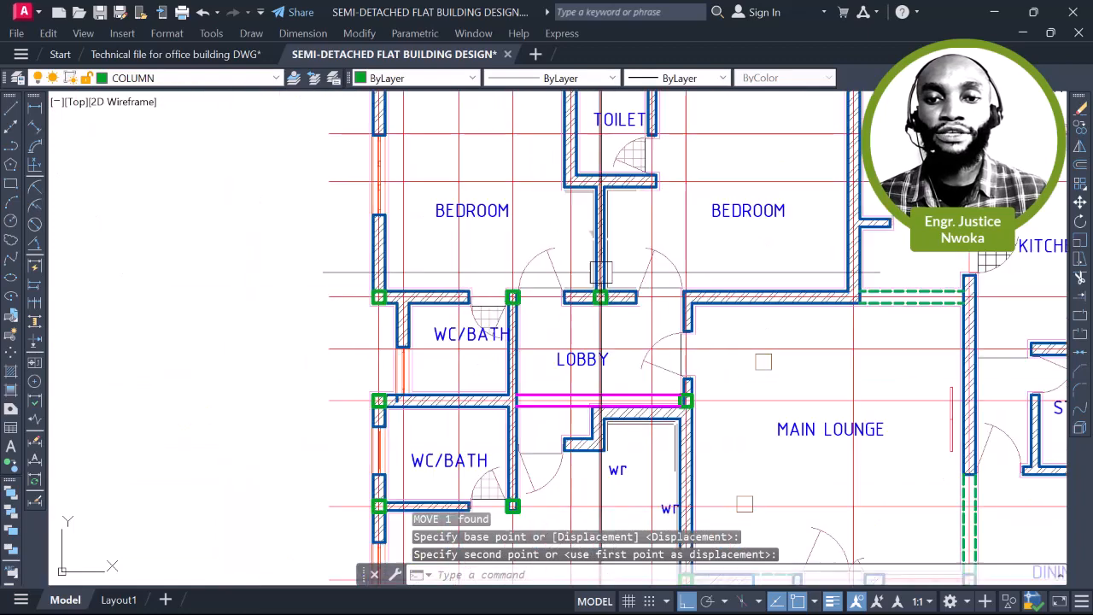
middle_drag(593, 293, 595, 318)
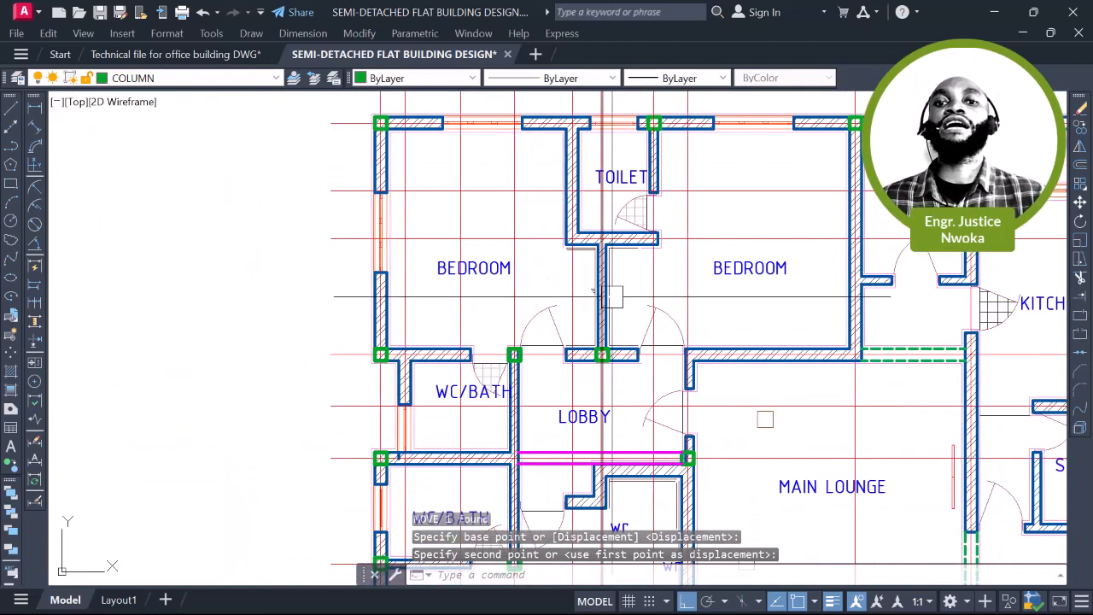
Copy the column above the lobby to the grid intersection where the bedroom partition meets the toilet's lower wall
scroll(602, 374, up, 2)
scroll(603, 375, up, 2)
click(608, 342)
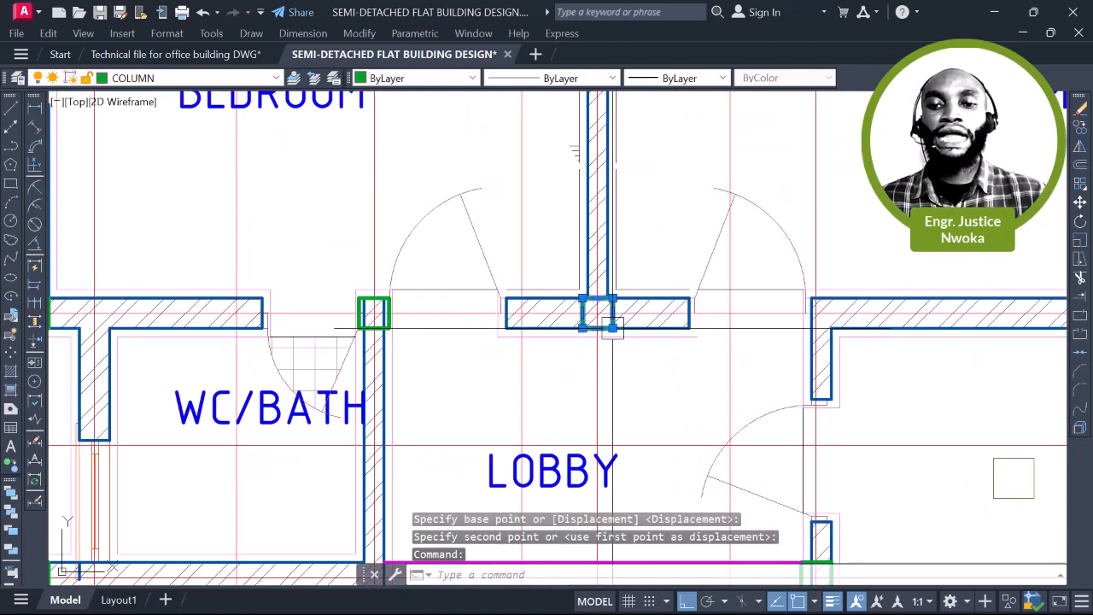
text(CO)
key(Return)
scroll(595, 264, up, 5)
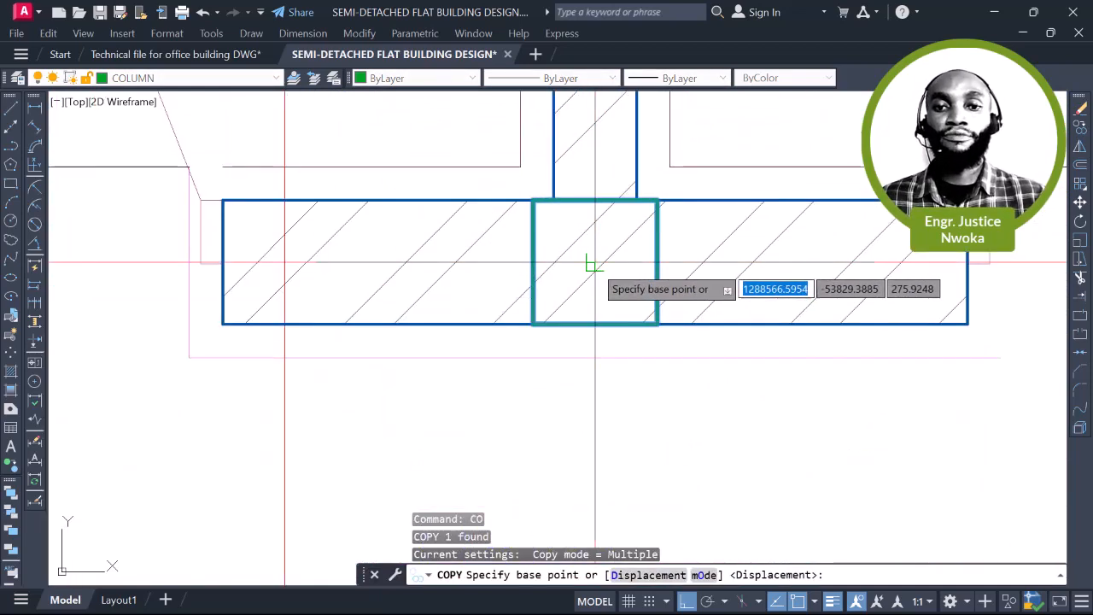
click(595, 262)
scroll(593, 343, down, 6)
middle_drag(600, 292, 593, 397)
scroll(599, 372, down, 2)
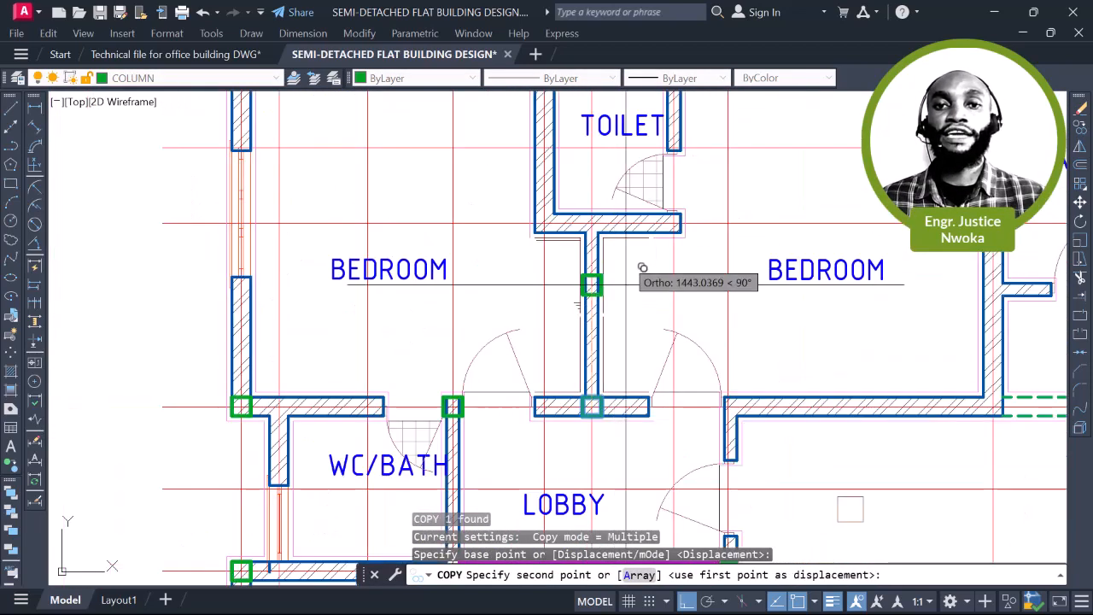
scroll(626, 202, up, 4)
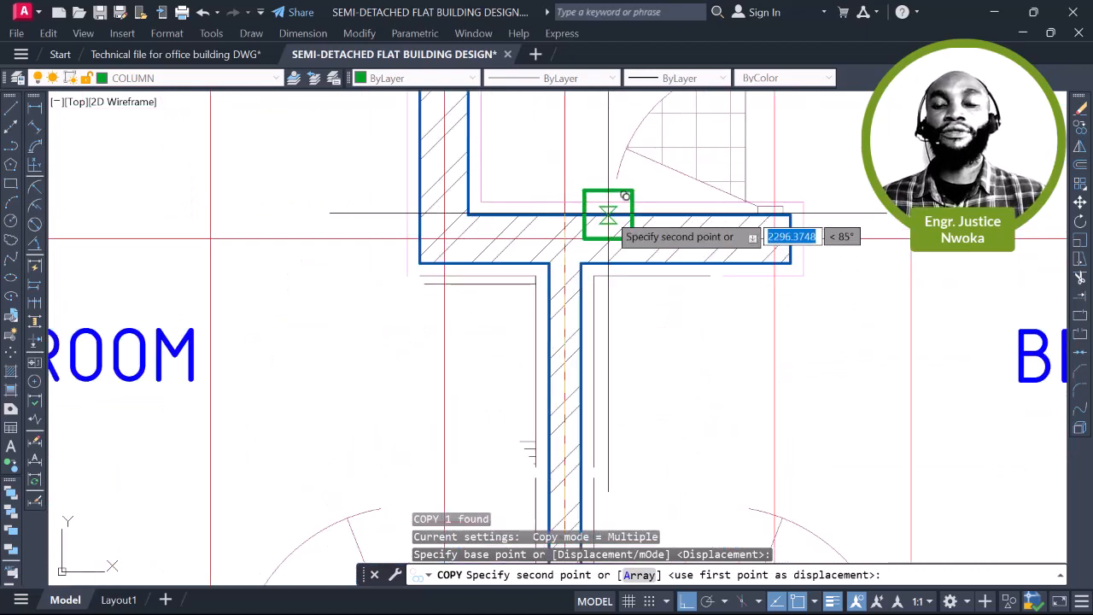
click(582, 224)
scroll(624, 288, down, 3)
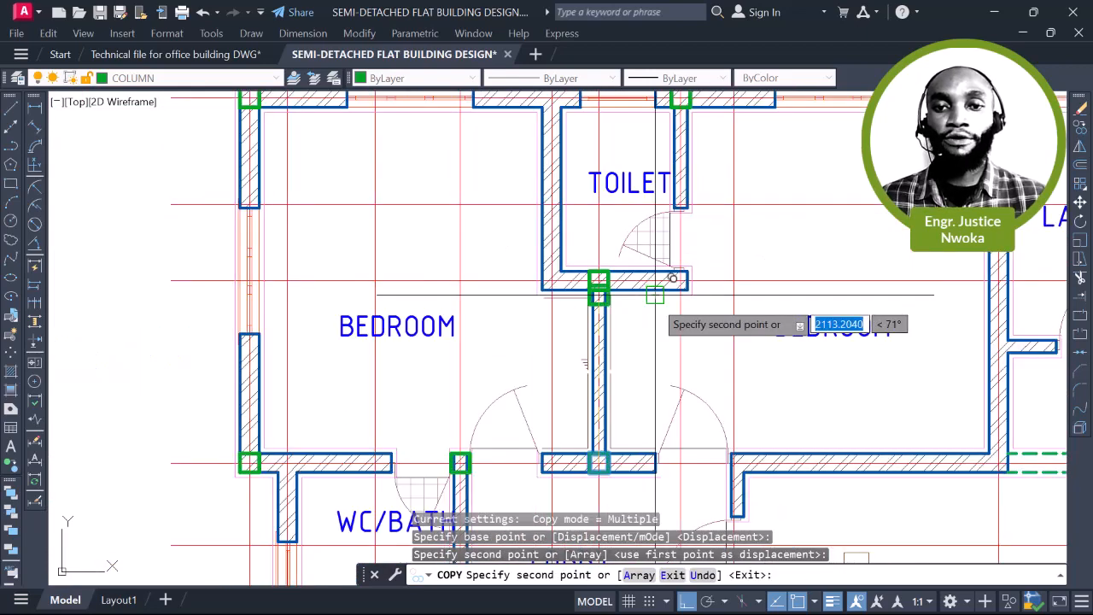
scroll(649, 297, down, 2)
key(Escape)
scroll(610, 290, up, 4)
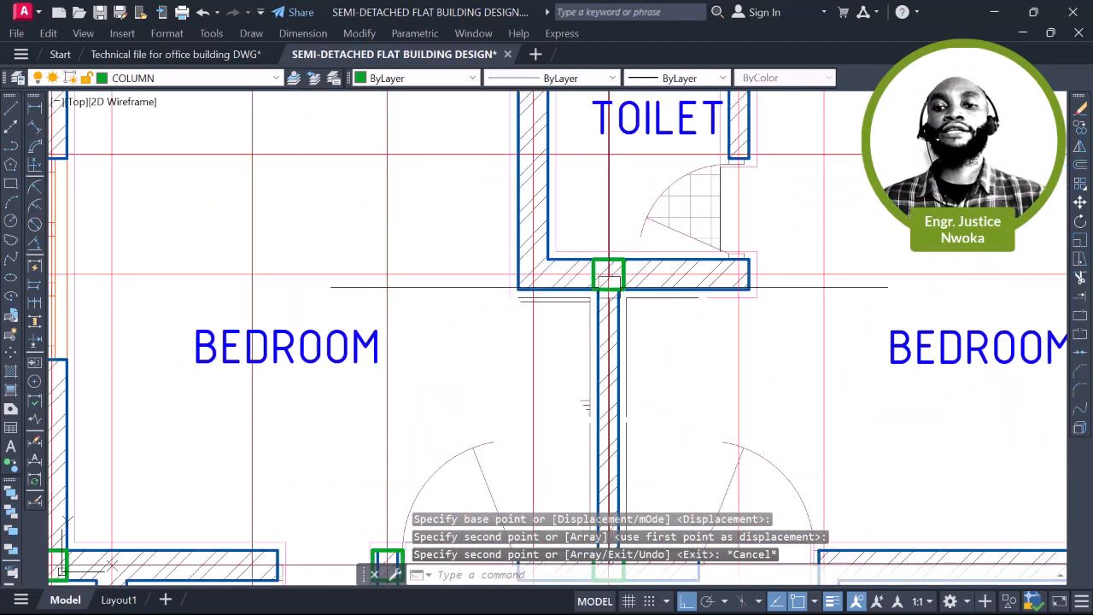
scroll(525, 274, down, 4)
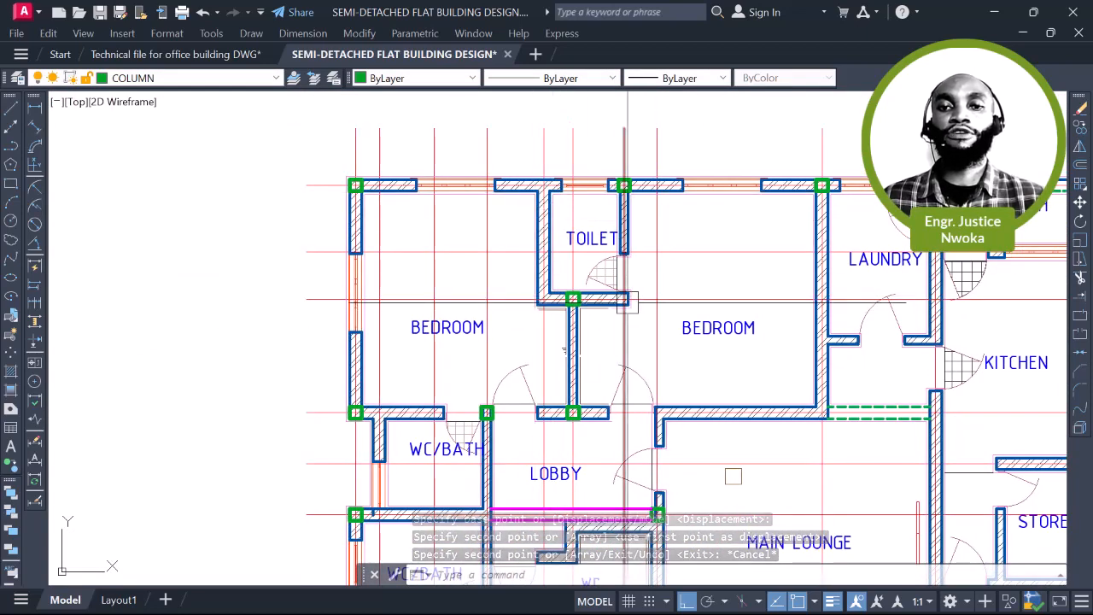
Copy the column above the lobby, by its centre, to the bedroom's lower wall corner where the green dashed beam starts
scroll(610, 303, up, 2)
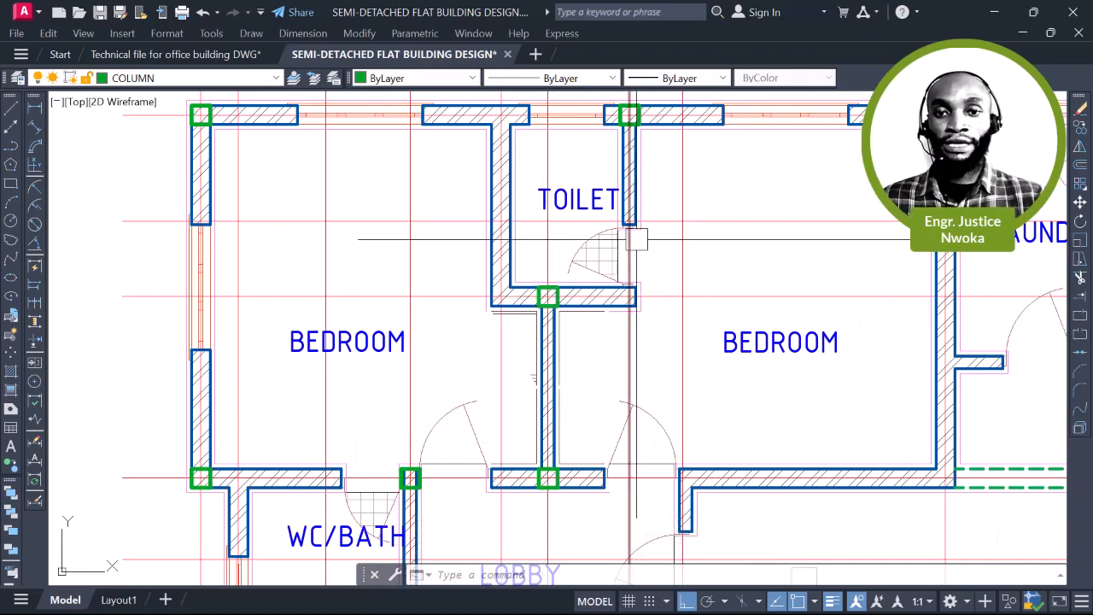
scroll(610, 227, down, 4)
middle_drag(641, 297, 569, 225)
scroll(563, 224, up, 2)
scroll(496, 272, up, 4)
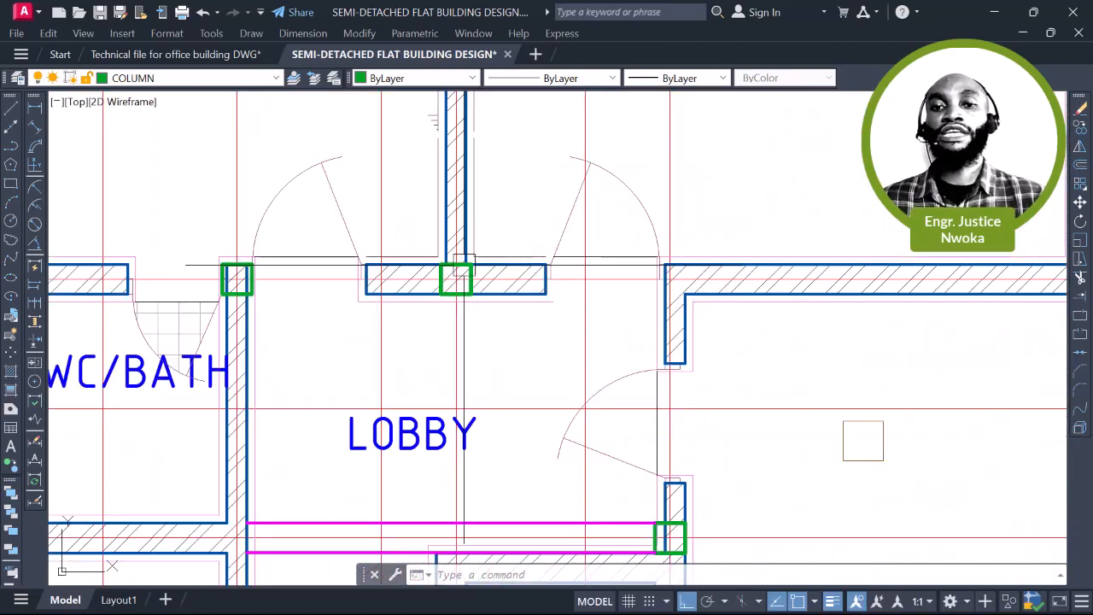
text(co)
key(Return)
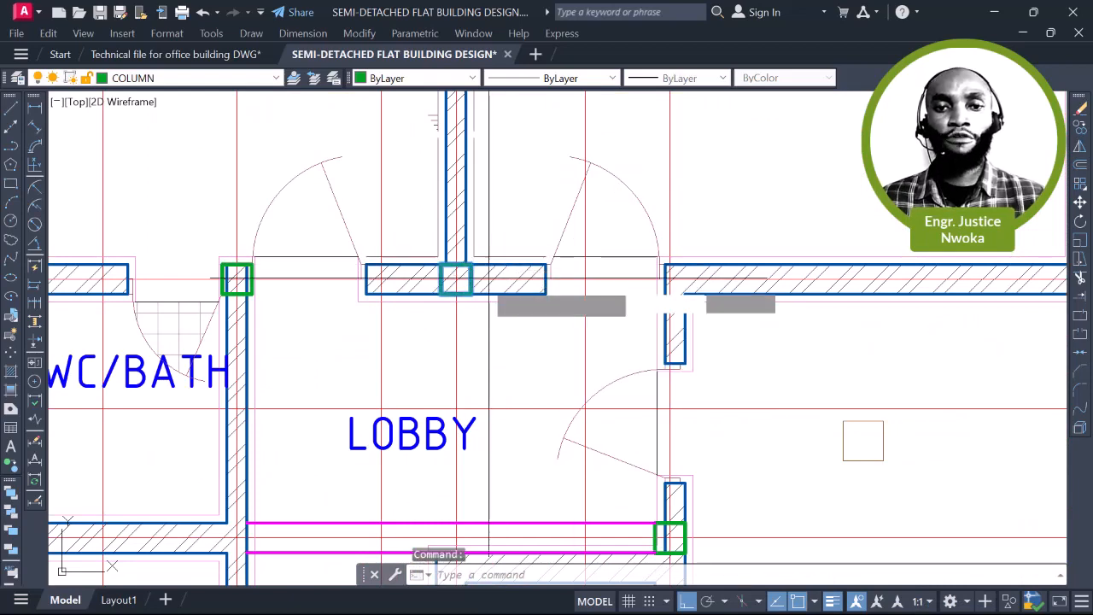
scroll(482, 281, up, 8)
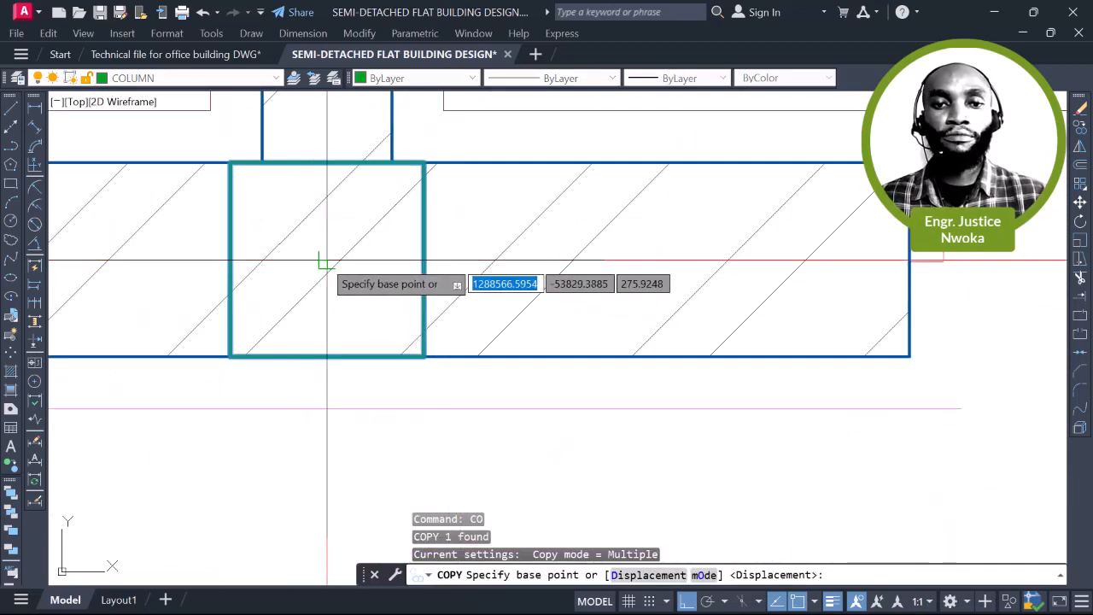
click(327, 259)
scroll(444, 269, down, 8)
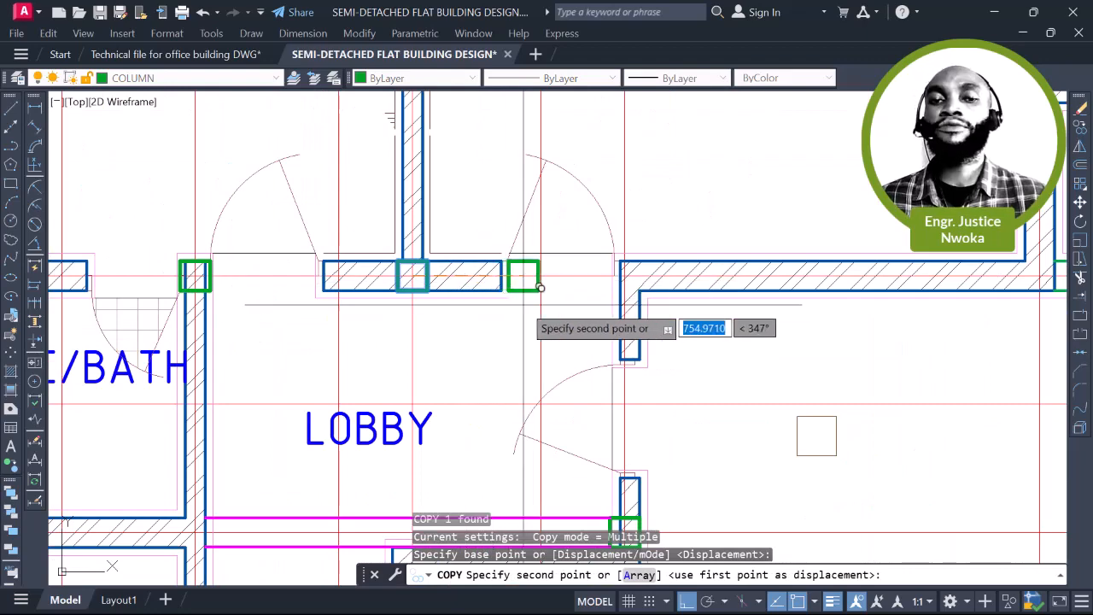
scroll(540, 287, down, 5)
scroll(632, 317, down, 3)
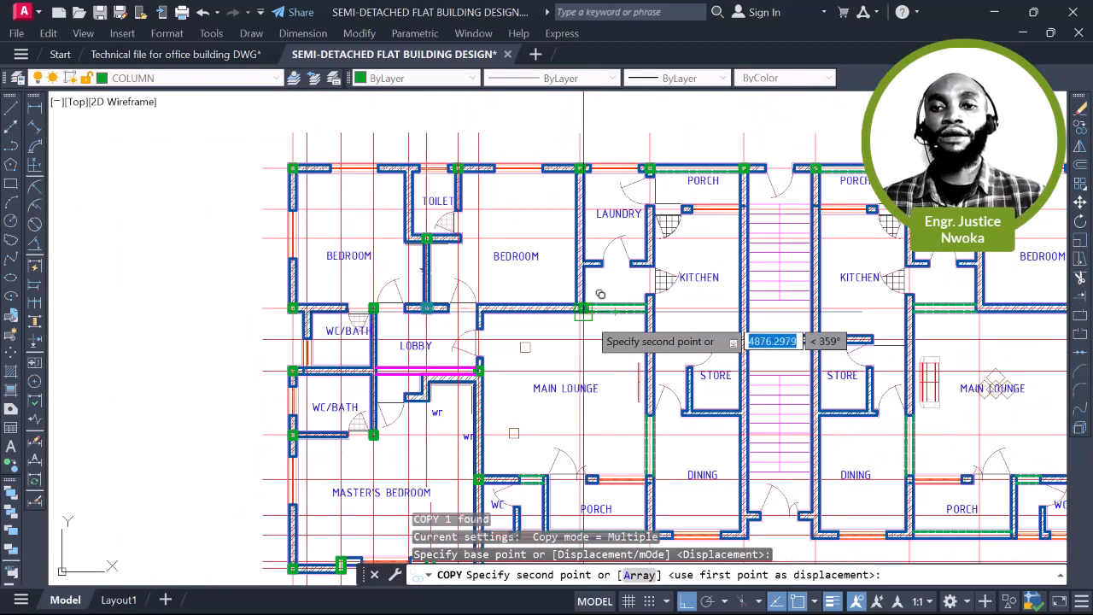
scroll(600, 294, up, 8)
scroll(523, 213, up, 4)
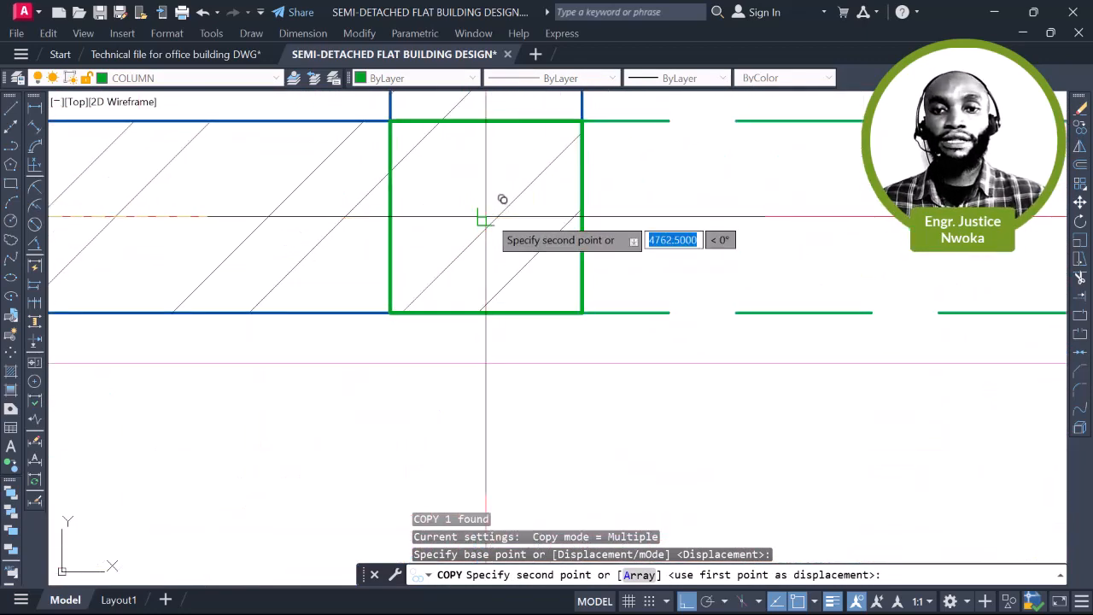
click(514, 208)
Place another copy of the column at the other end of the green dashed beam, centred in the kitchen wall
scroll(525, 303, down, 4)
scroll(548, 295, down, 7)
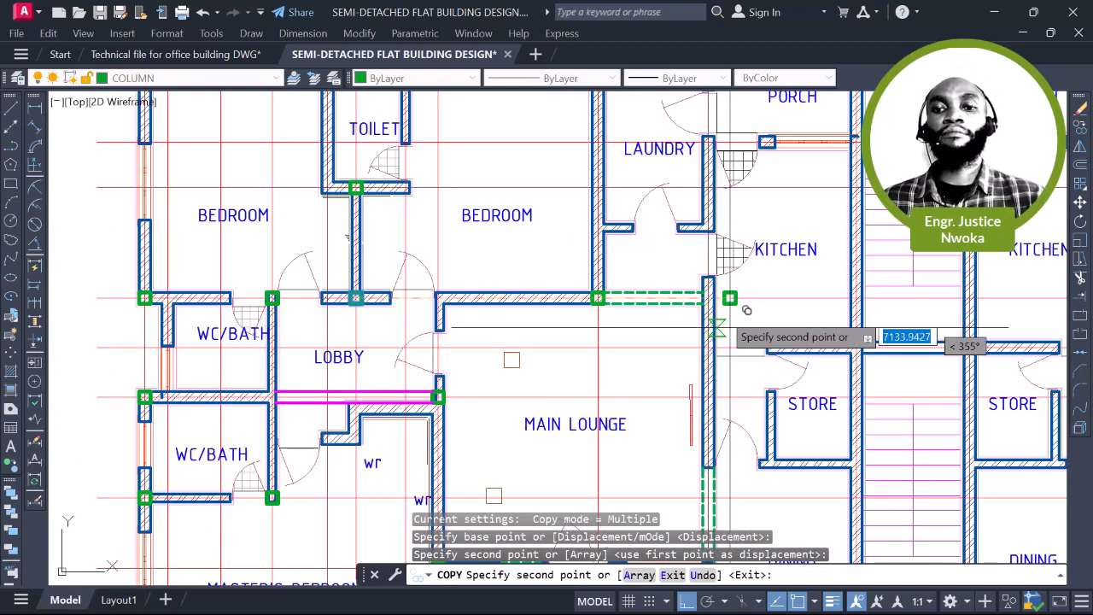
scroll(715, 327, up, 10)
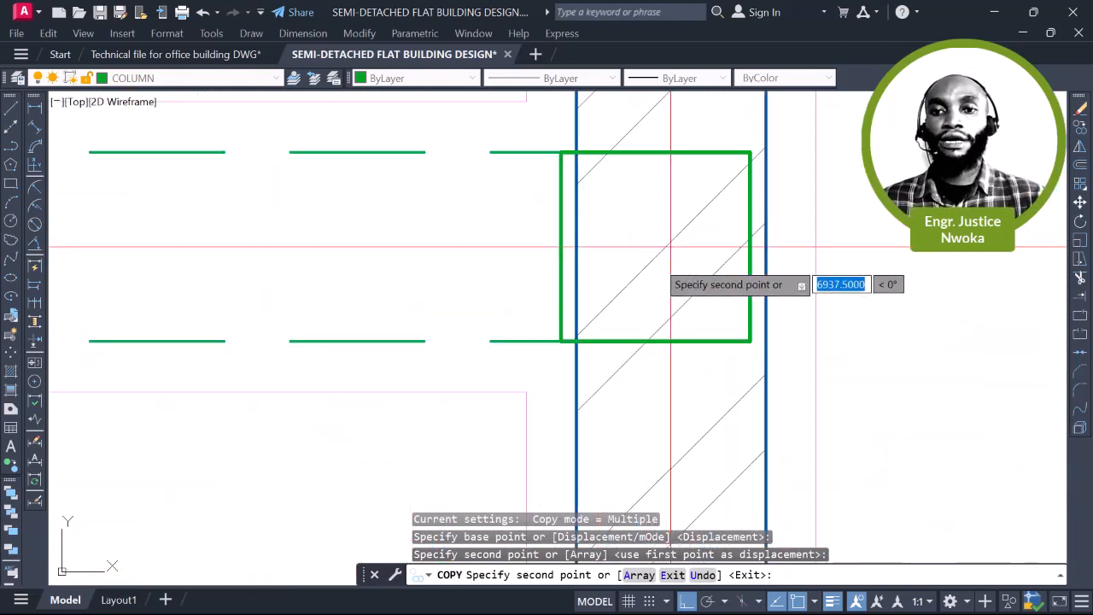
scroll(670, 247, up, 2)
scroll(674, 243, down, 14)
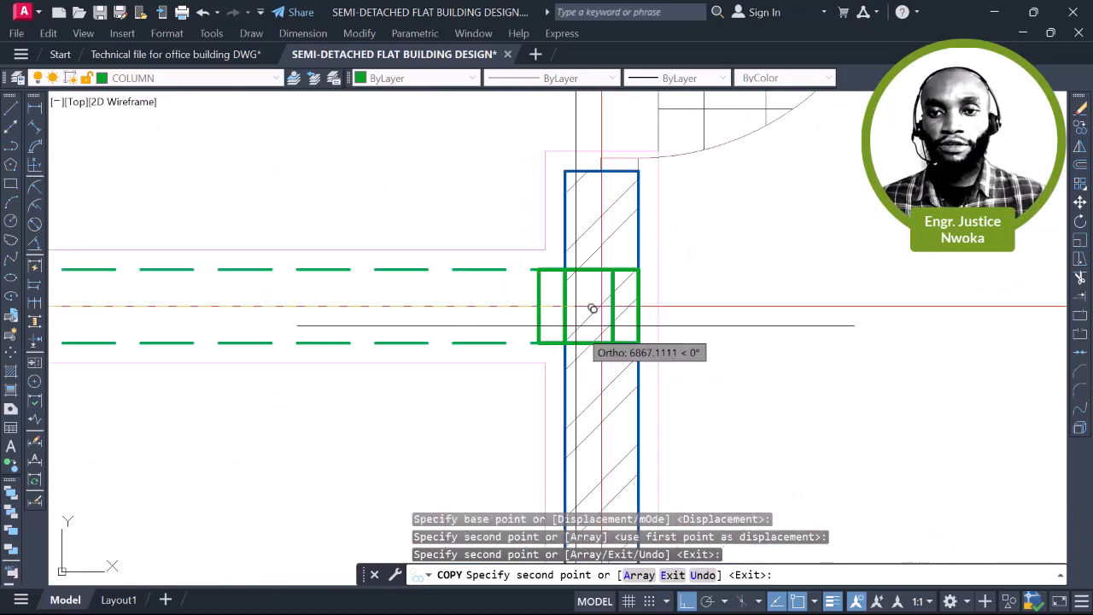
Place another column copy at the front wall corner between the porch and the dining room, centred on the grid intersection
middle_drag(614, 337, 640, 266)
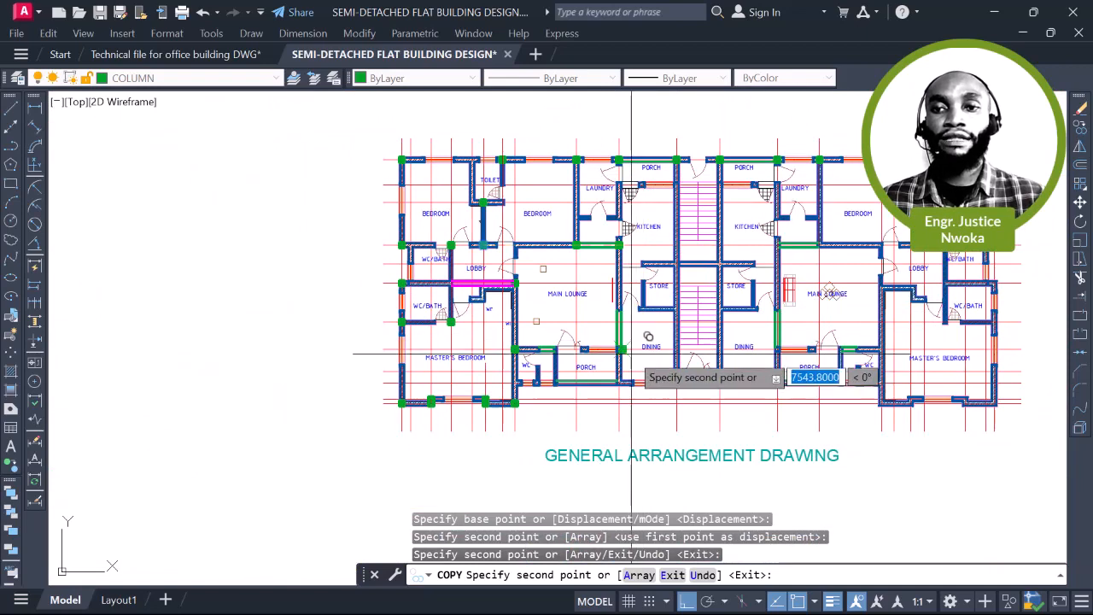
middle_drag(632, 352, 641, 315)
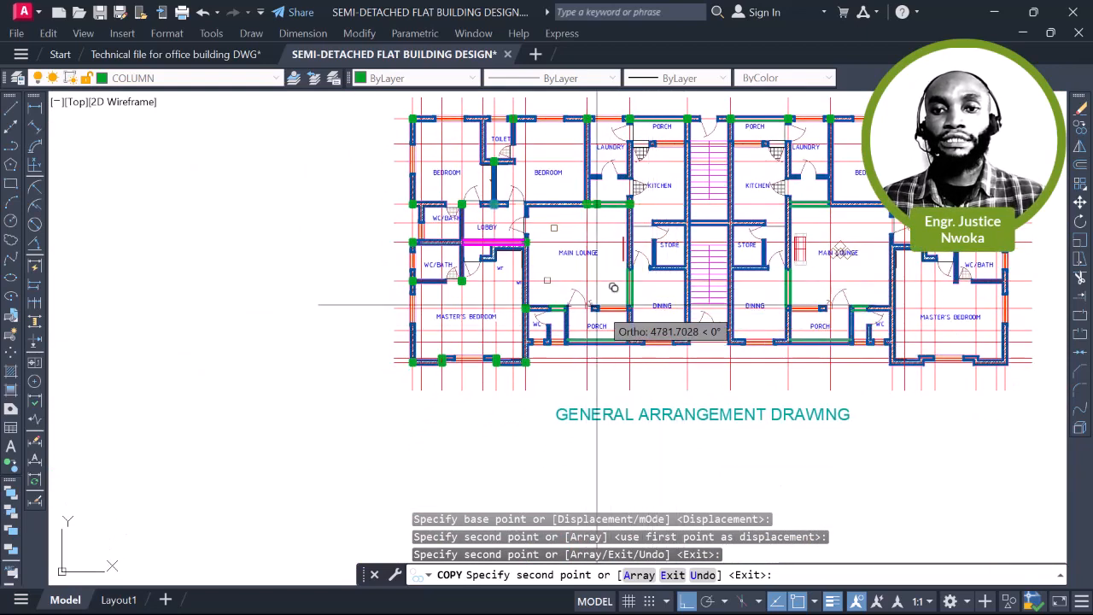
middle_drag(632, 339, 629, 317)
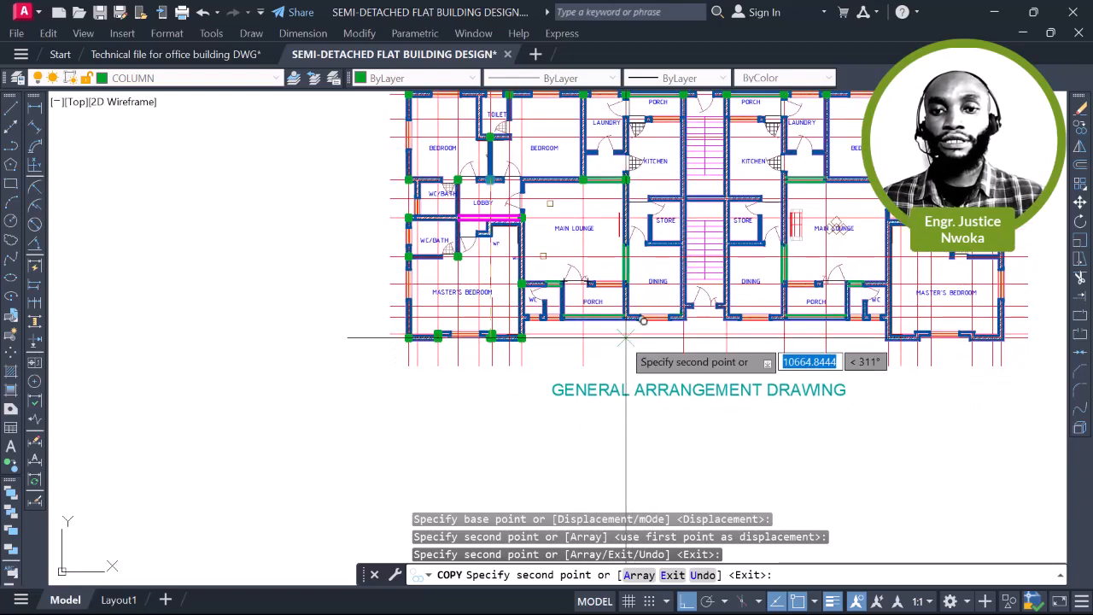
scroll(626, 337, up, 2)
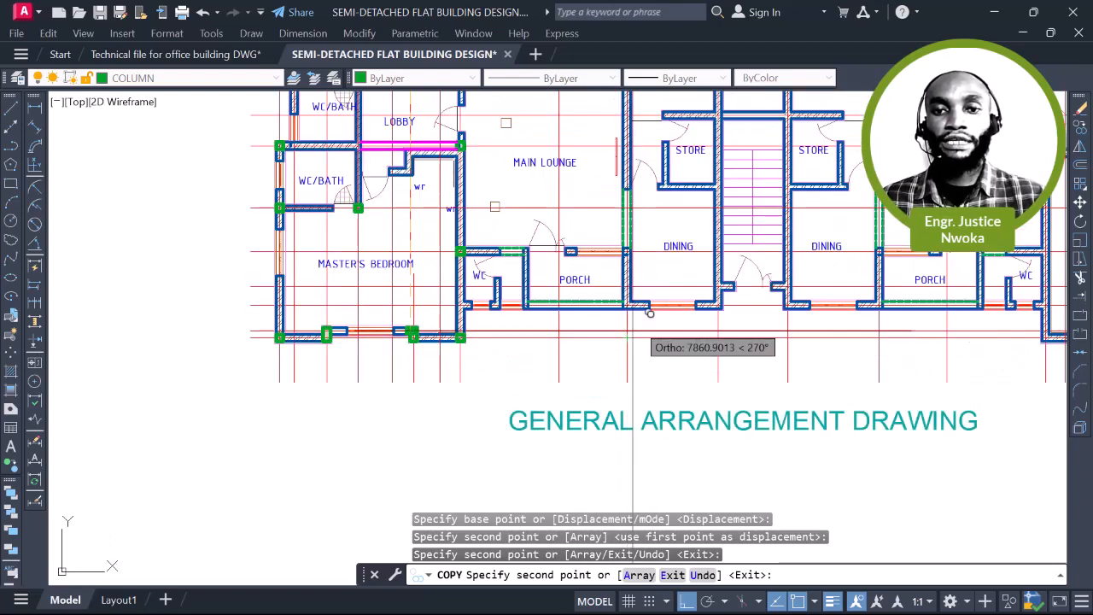
scroll(649, 314, up, 4)
scroll(611, 289, up, 5)
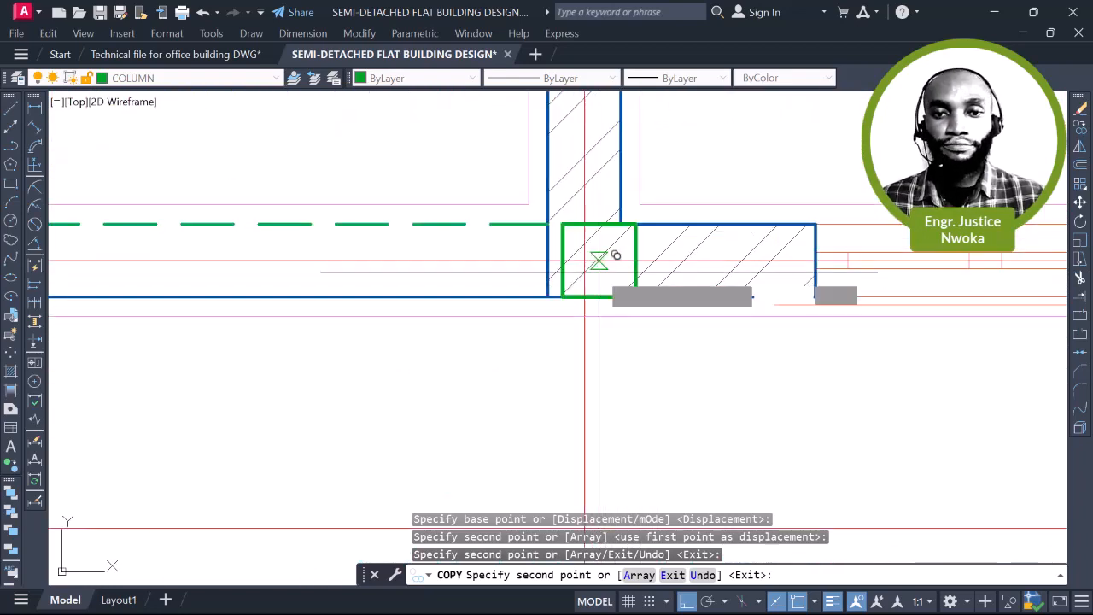
click(610, 250)
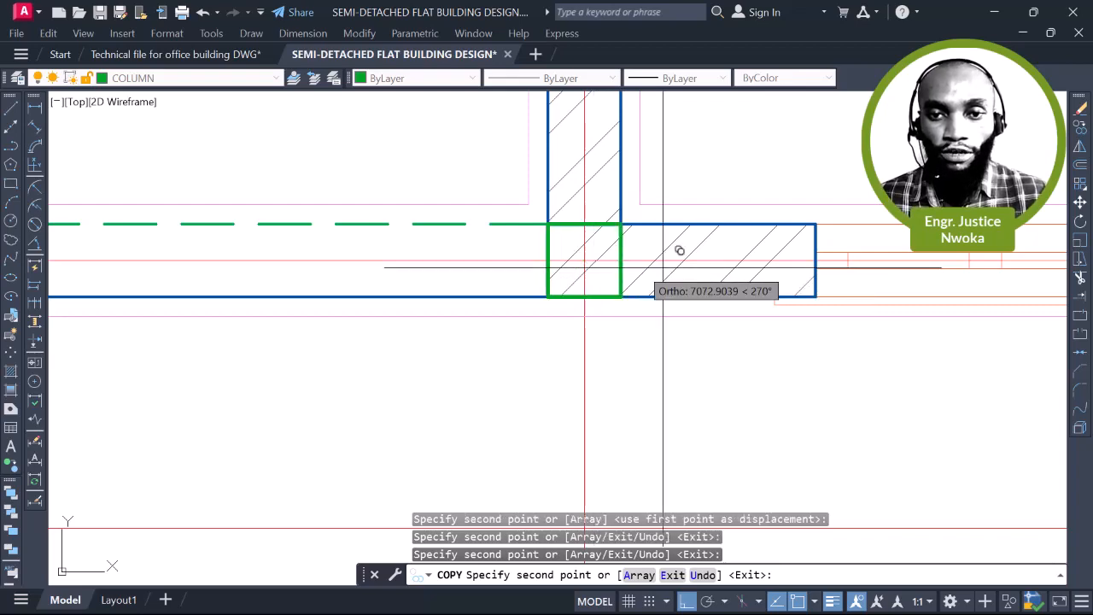
Place another column copy where the WC's front wall meets the master's bedroom wall, and end the copying
scroll(704, 274, down, 8)
middle_drag(550, 312, 584, 312)
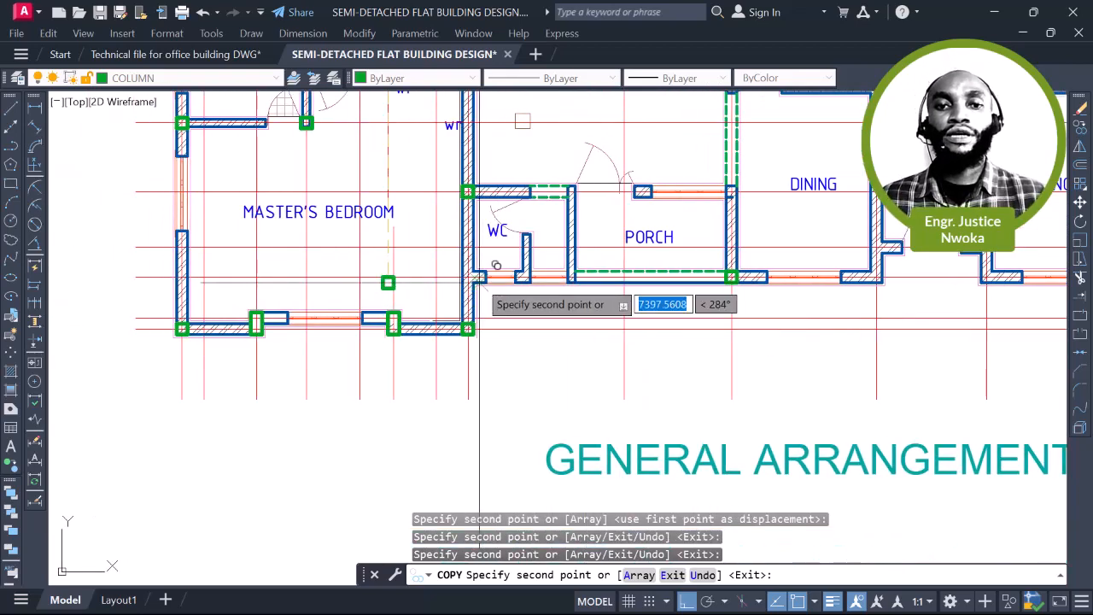
scroll(496, 266, up, 10)
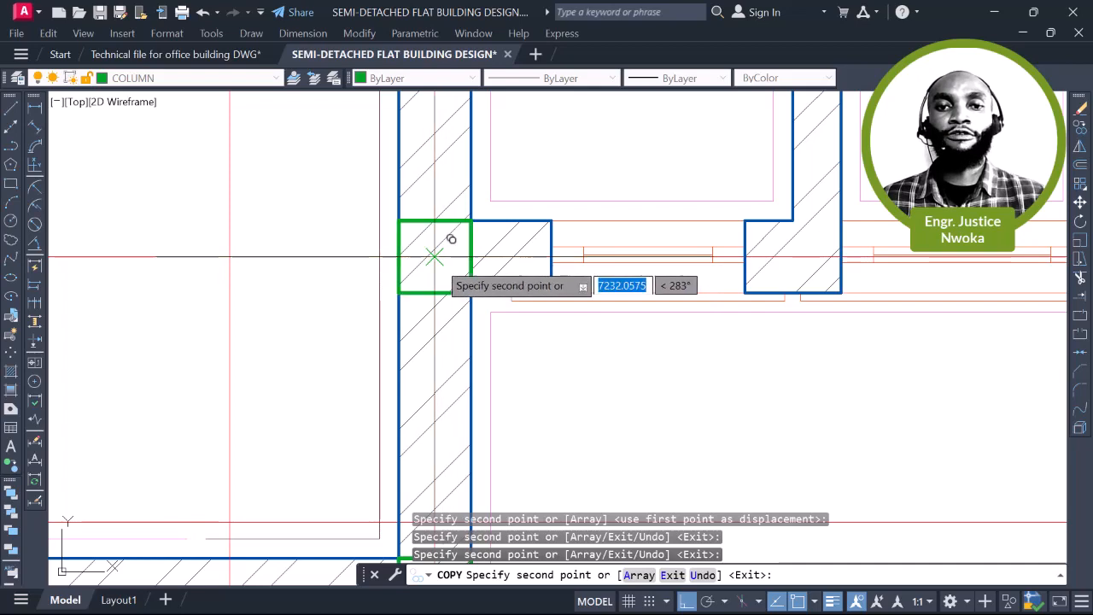
scroll(464, 292, down, 4)
key(Escape)
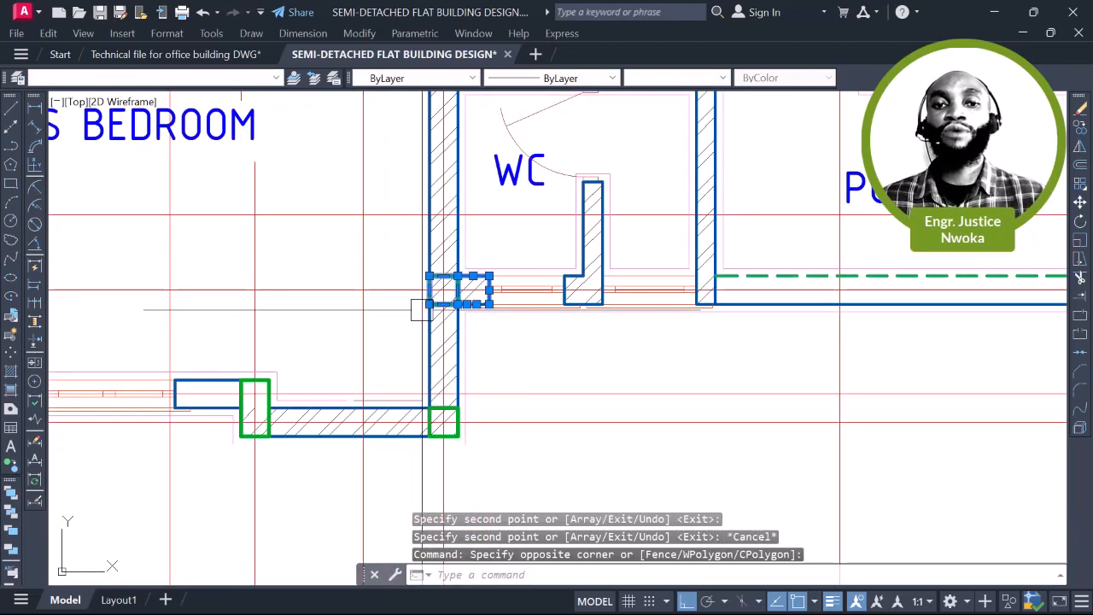
Examine the roof plan around the master's bedroom, WC and porch, and return to the general arrangement drawing with the selection cleared
scroll(424, 306, down, 13)
middle_drag(679, 313, 445, 325)
scroll(515, 320, down, 2)
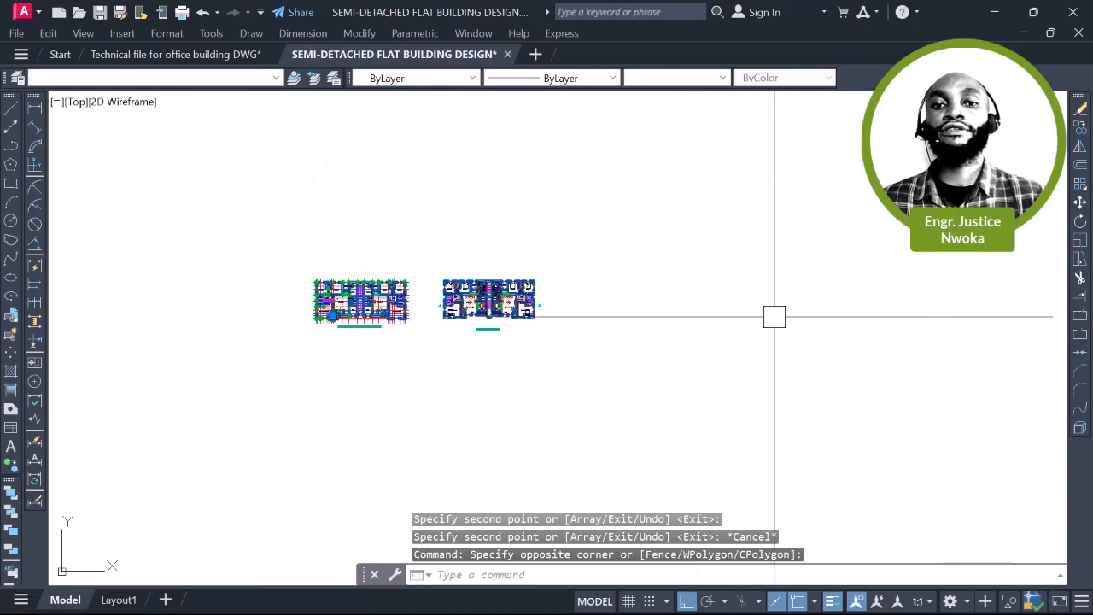
mouse_move(773, 315)
middle_down()
mouse_move(516, 318)
mouse_move(518, 365)
middle_up()
scroll(522, 318, down, 2)
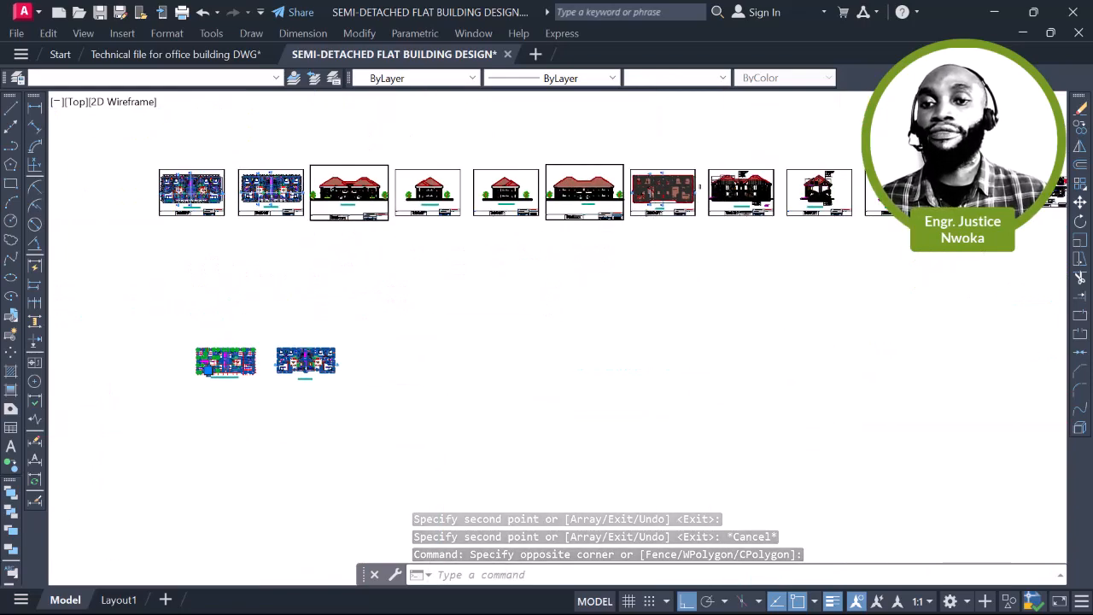
scroll(599, 155, up, 8)
middle_drag(599, 155, 588, 273)
scroll(588, 273, up, 4)
scroll(603, 256, up, 4)
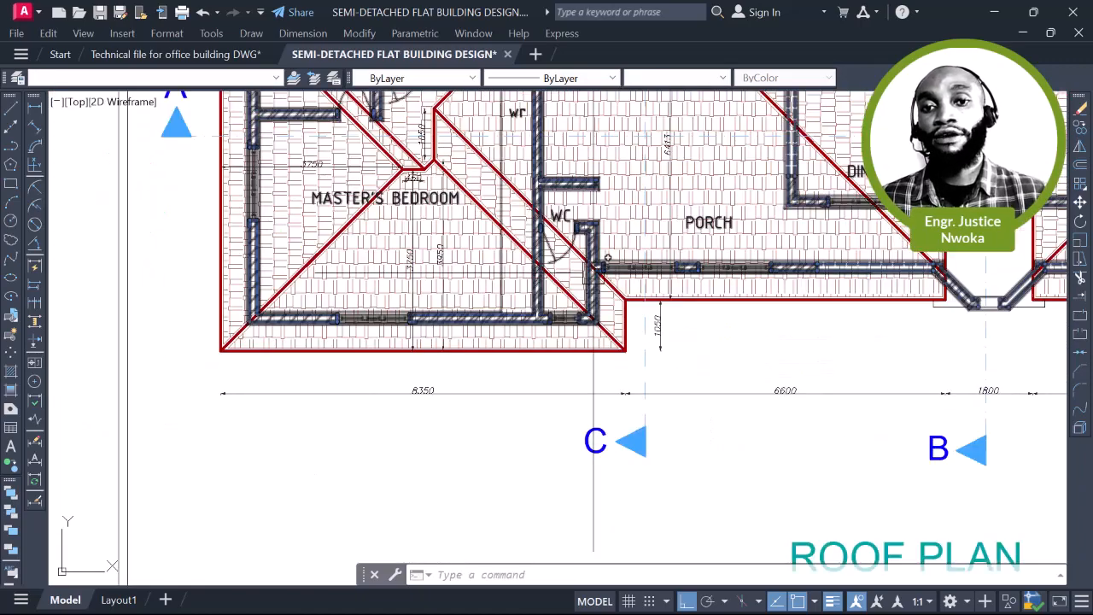
scroll(590, 271, down, 2)
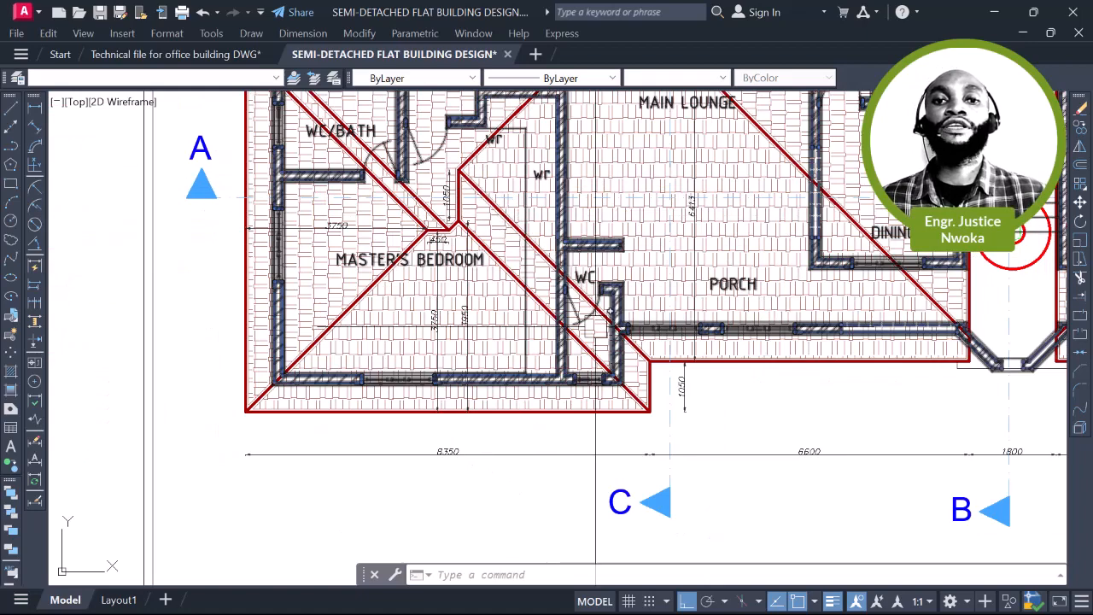
scroll(655, 453, down, 6)
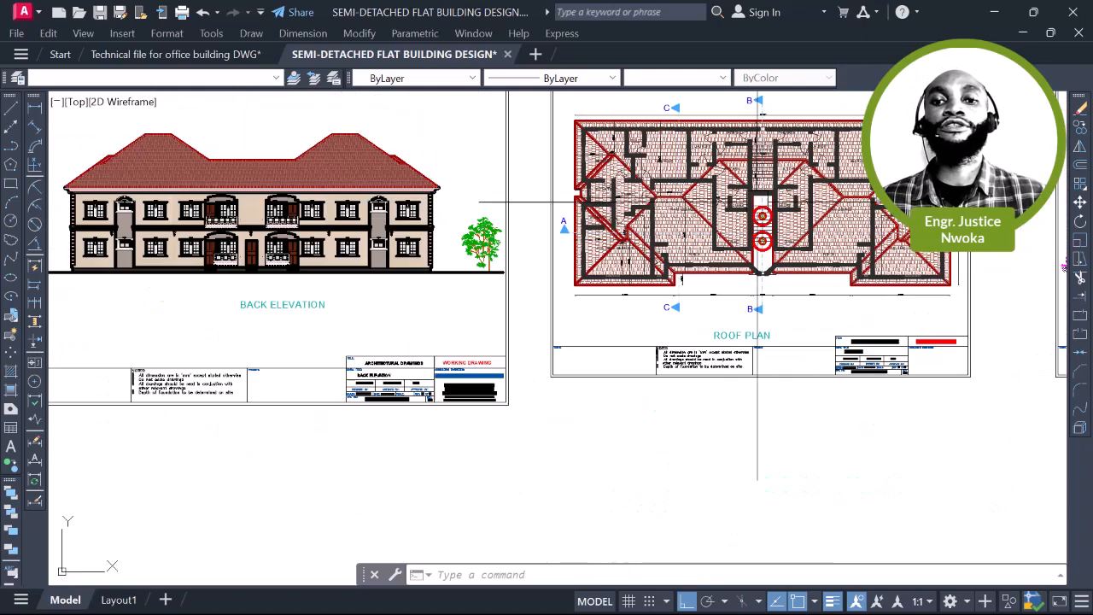
mouse_move(519, 304)
middle_down()
mouse_move(707, 195)
mouse_move(641, 188)
middle_up()
scroll(500, 248, up, 8)
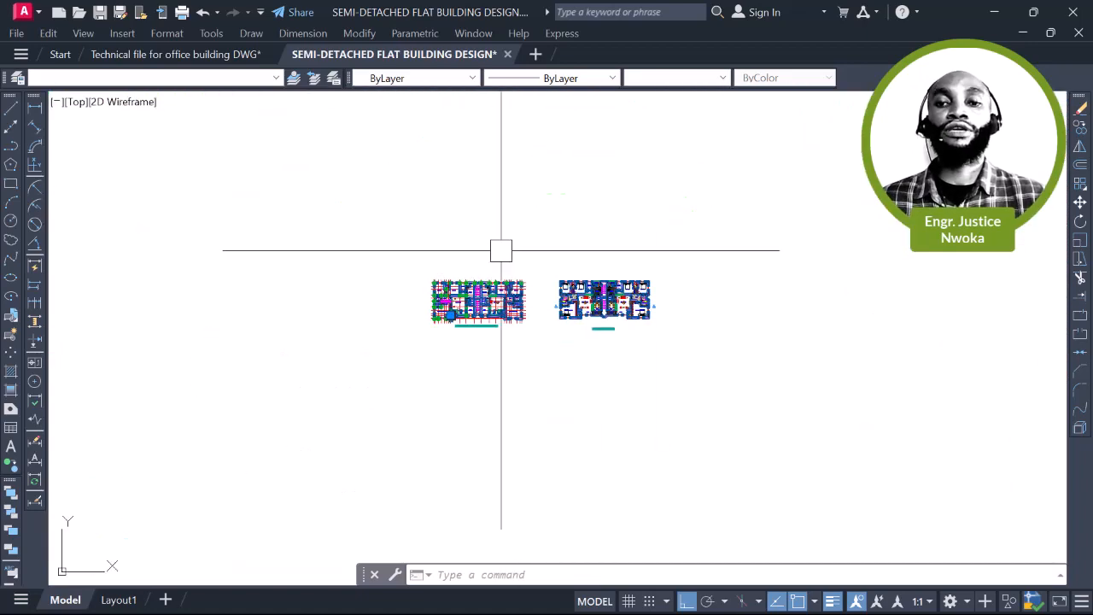
scroll(403, 370, up, 2)
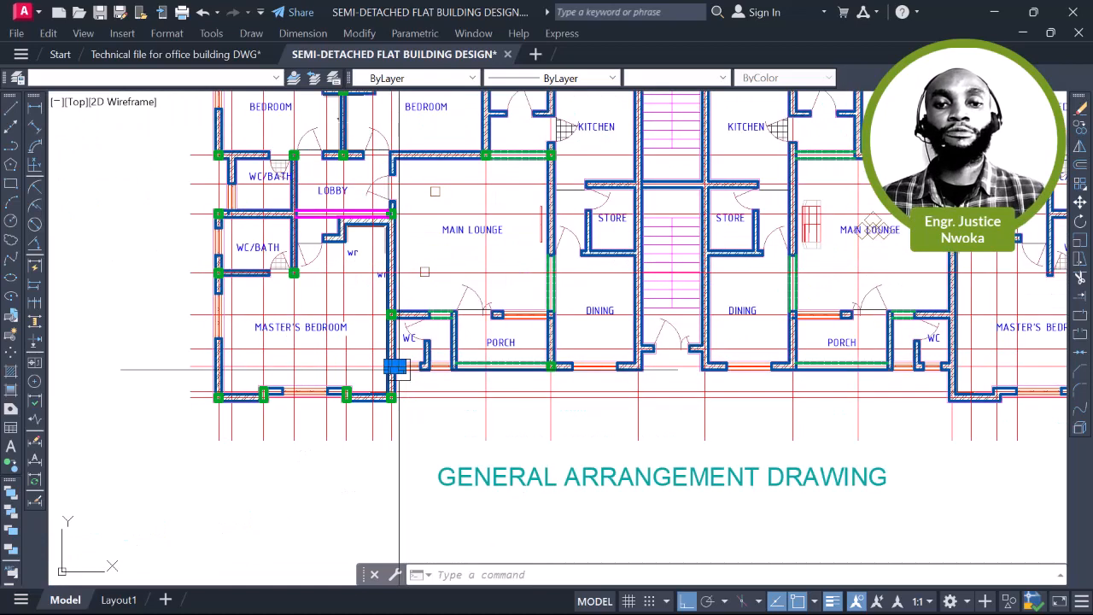
click(399, 369)
key(Escape)
scroll(410, 364, up, 6)
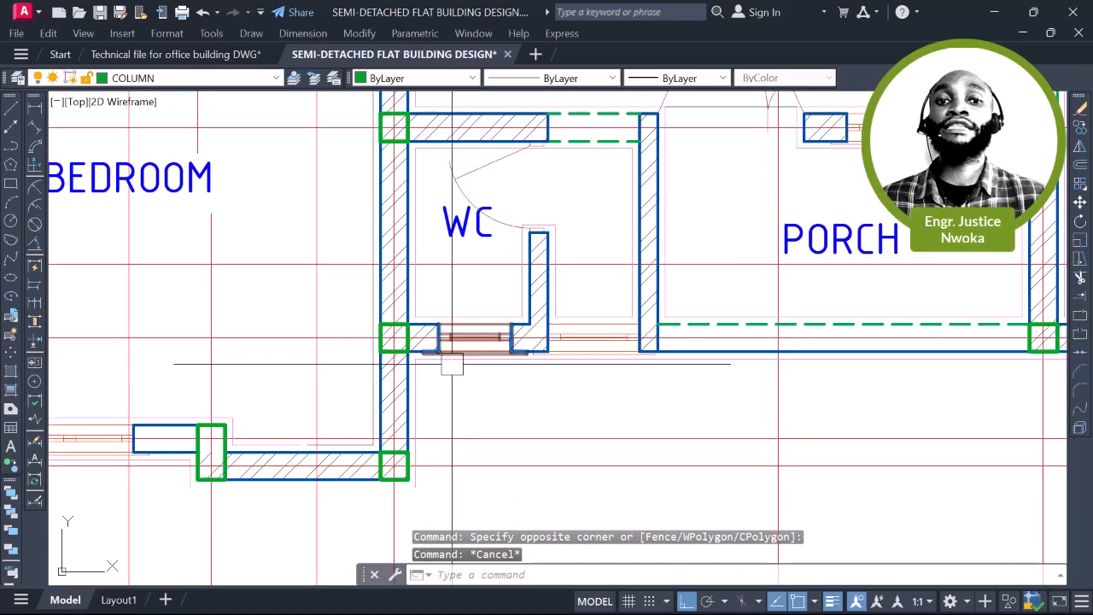
scroll(454, 362, down, 5)
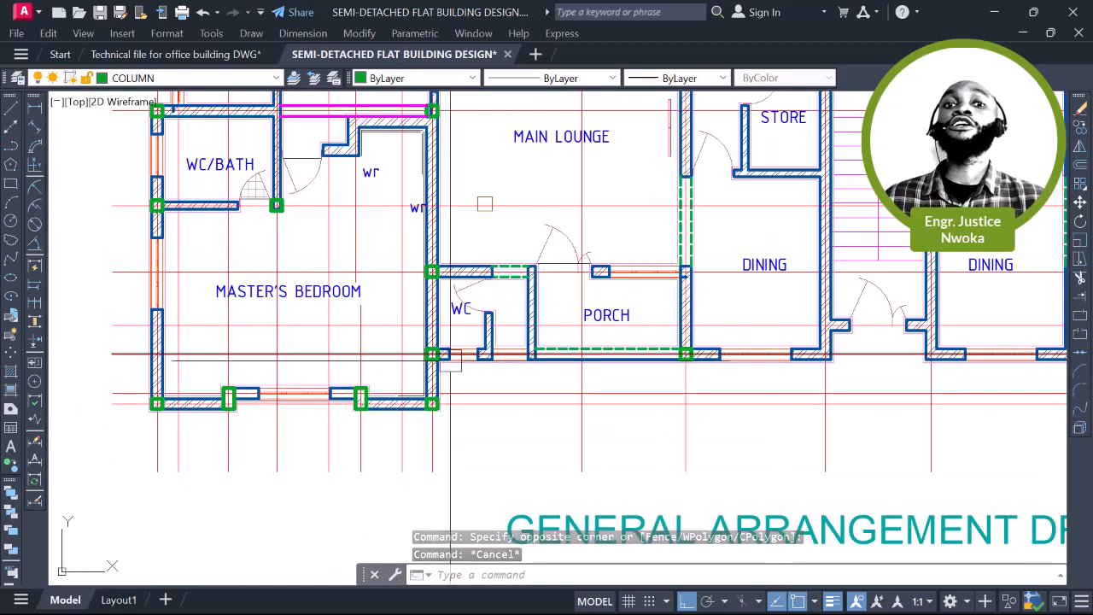
scroll(456, 360, up, 6)
click(433, 329)
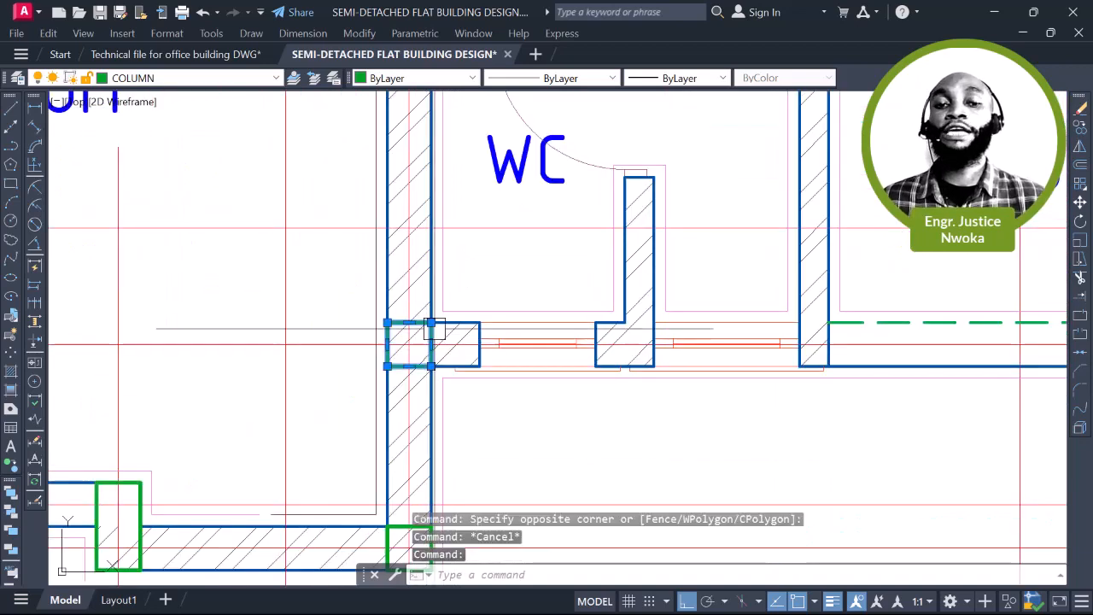
text(CO)
key(Return)
scroll(416, 344, up, 4)
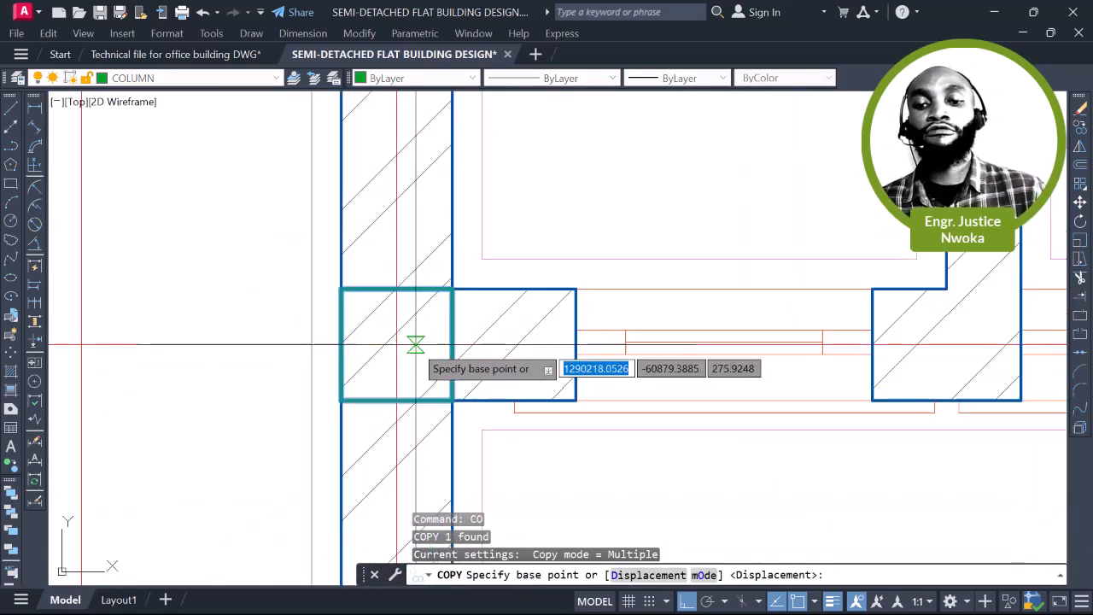
click(395, 344)
scroll(444, 328, down, 8)
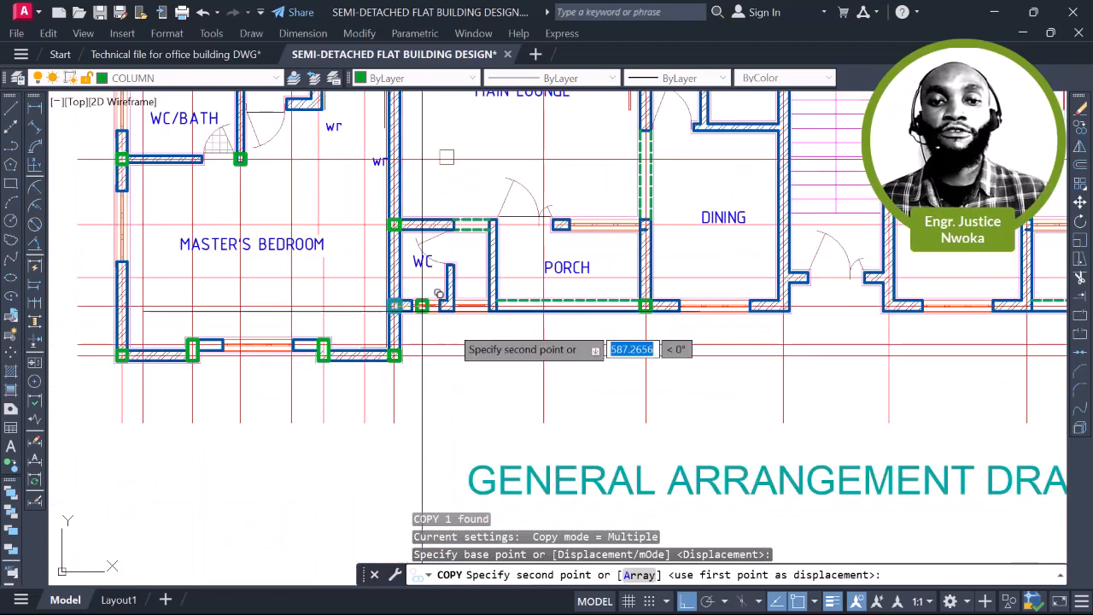
scroll(563, 342, down, 2)
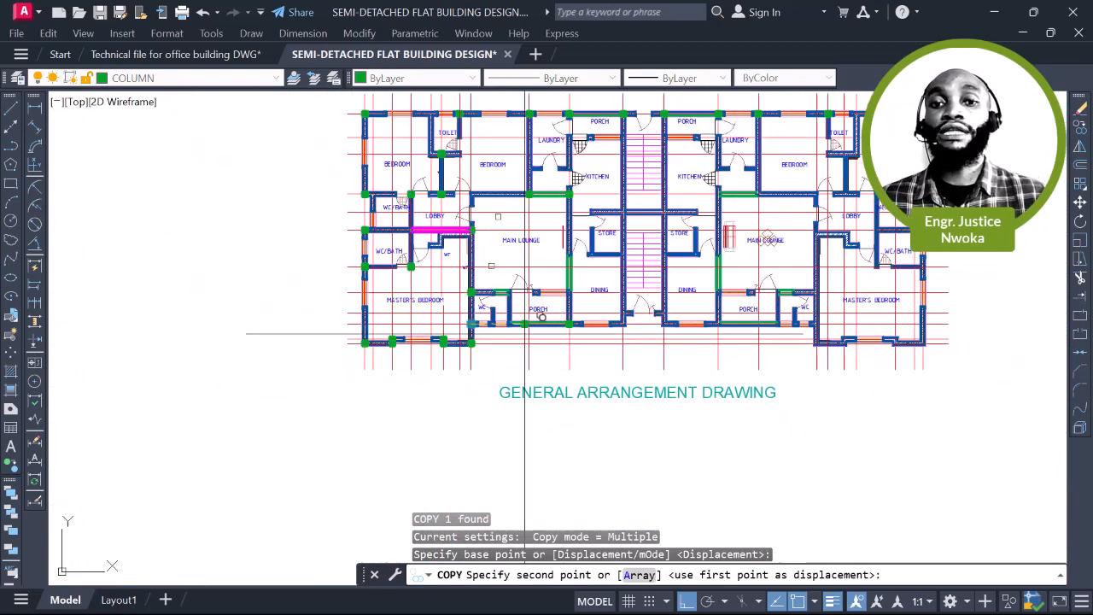
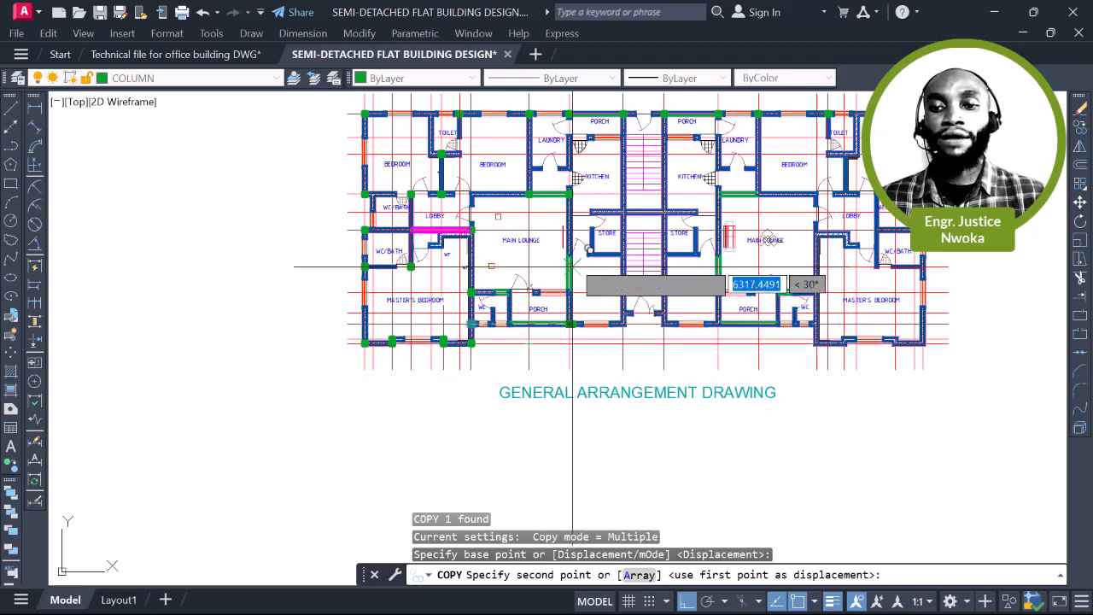
scroll(585, 267, up, 2)
key(Escape)
Examine the wall and green dashed beam between the main lounge and dining room, relative to the columns and grid lines
scroll(559, 161, up, 2)
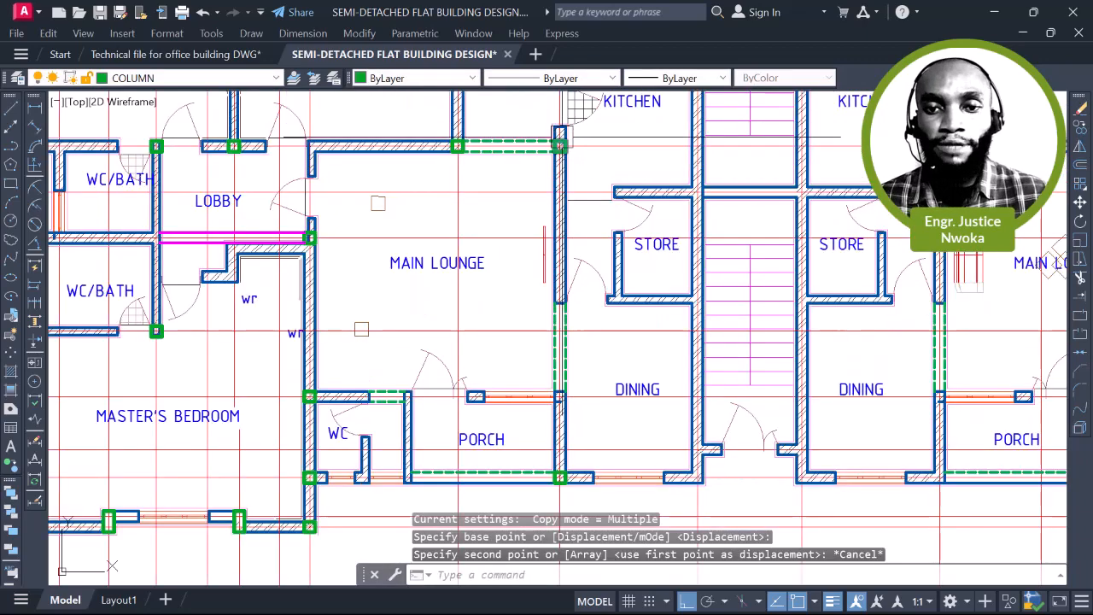
scroll(559, 145, down, 3)
scroll(571, 333, up, 5)
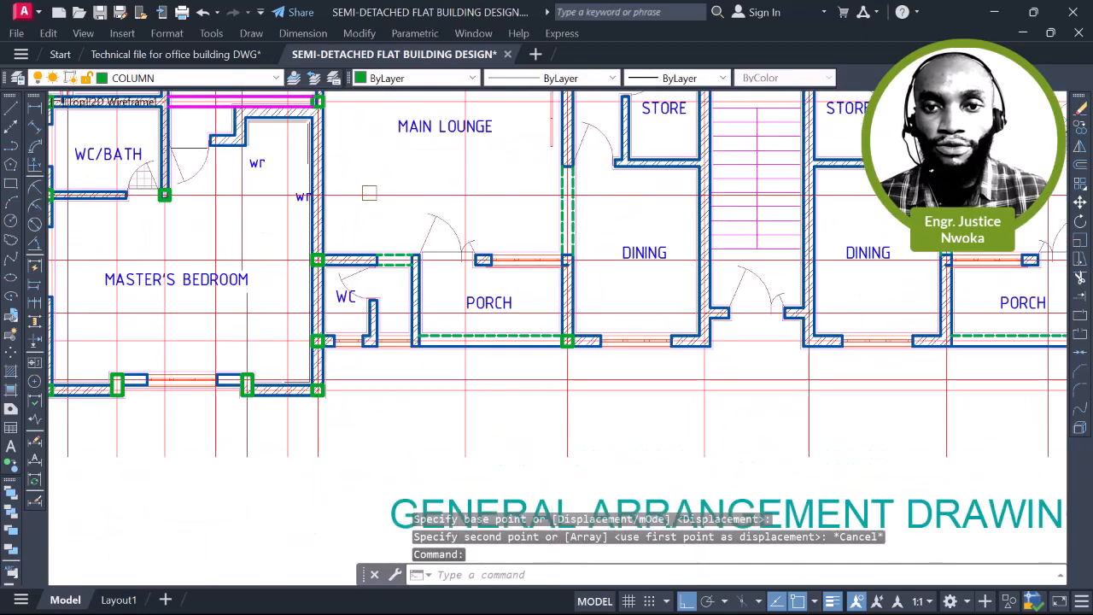
click(575, 327)
scroll(575, 327, down, 2)
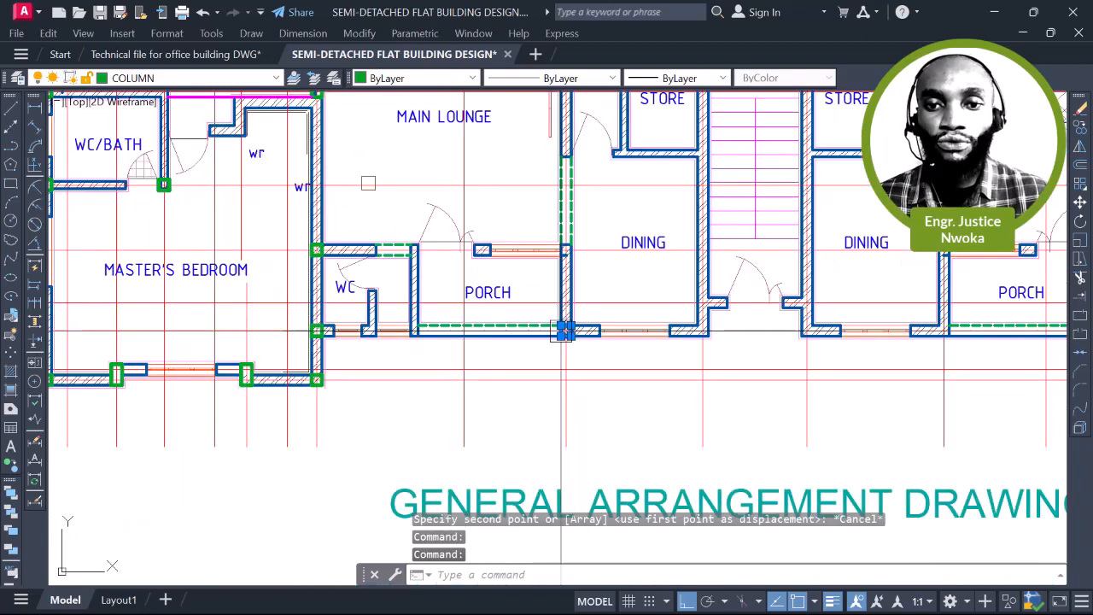
middle_drag(600, 259, 589, 293)
scroll(588, 293, down, 3)
key(Escape)
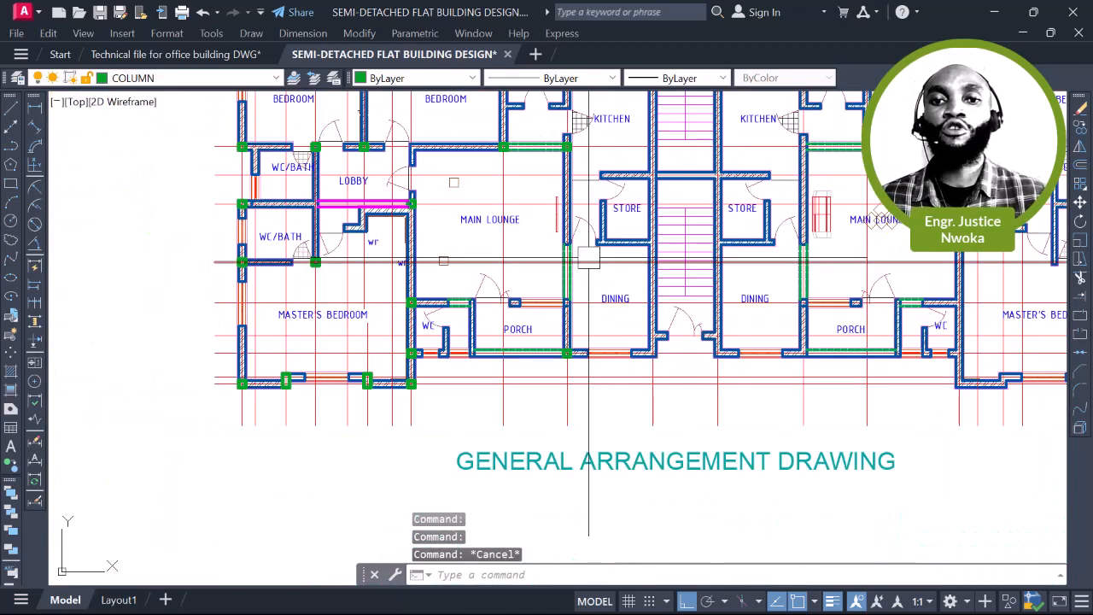
scroll(580, 245, up, 5)
scroll(580, 245, up, 2)
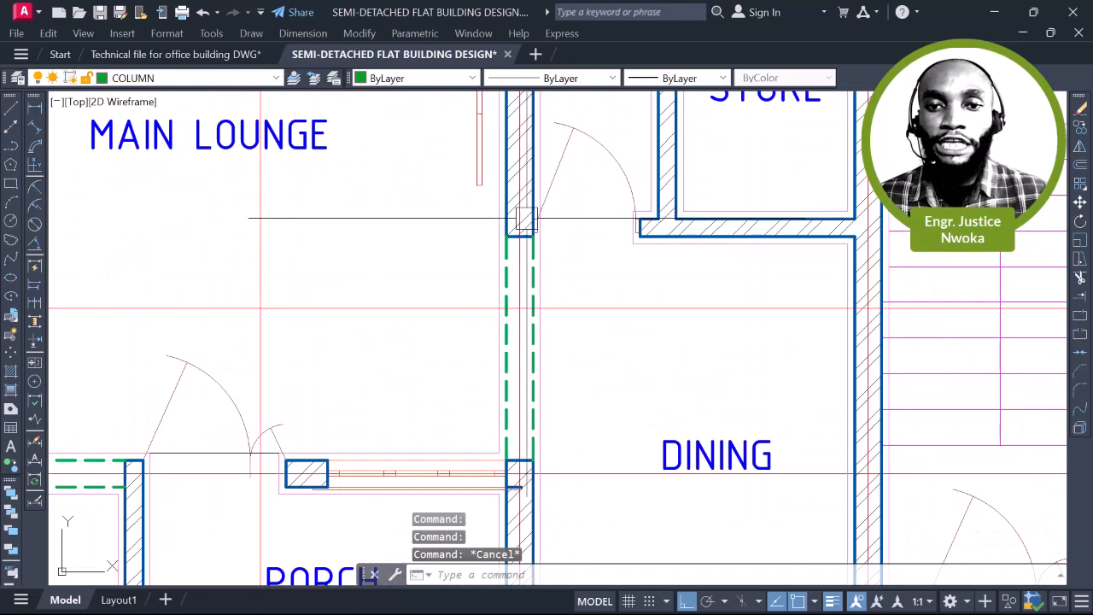
scroll(532, 222, down, 4)
middle_drag(528, 233, 518, 268)
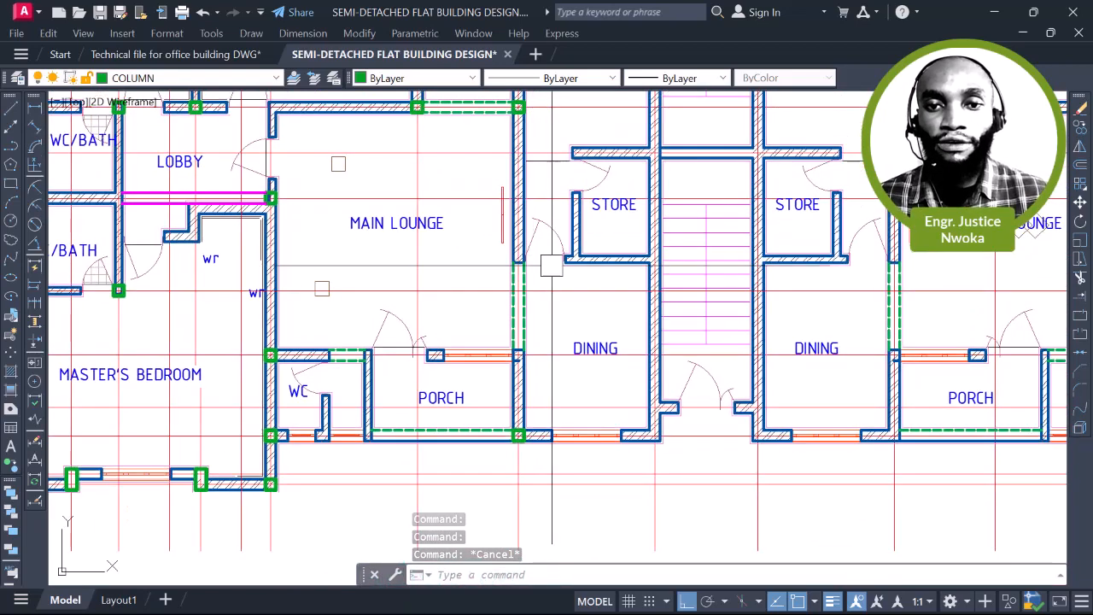
scroll(583, 272, up, 2)
Draw a short vertical guide line across the thickness of the wall between the store and the dining room
key(Return)
scroll(612, 271, up, 8)
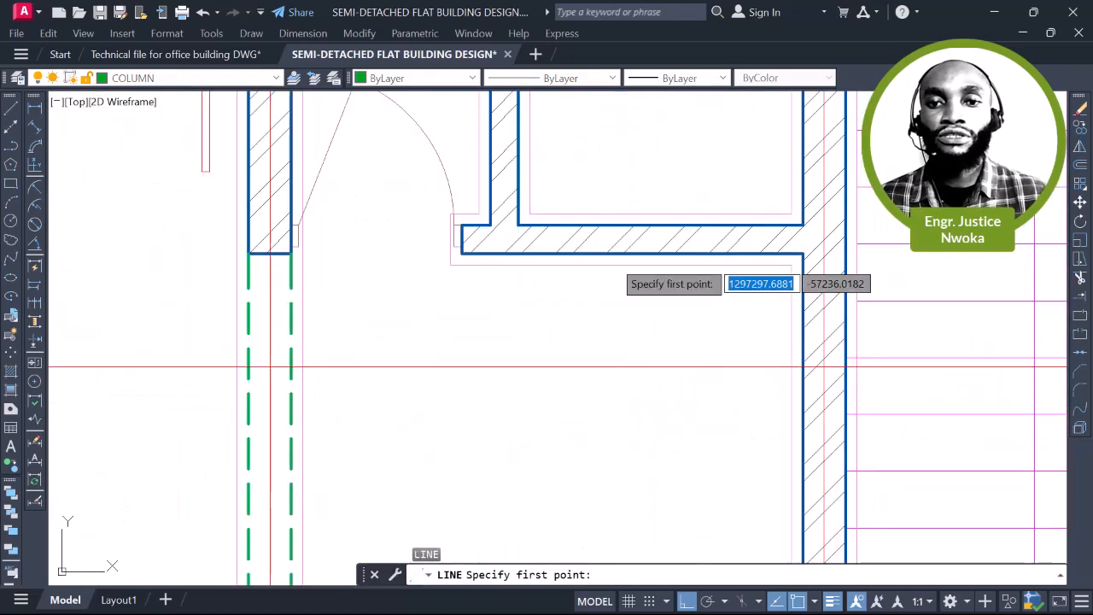
click(674, 216)
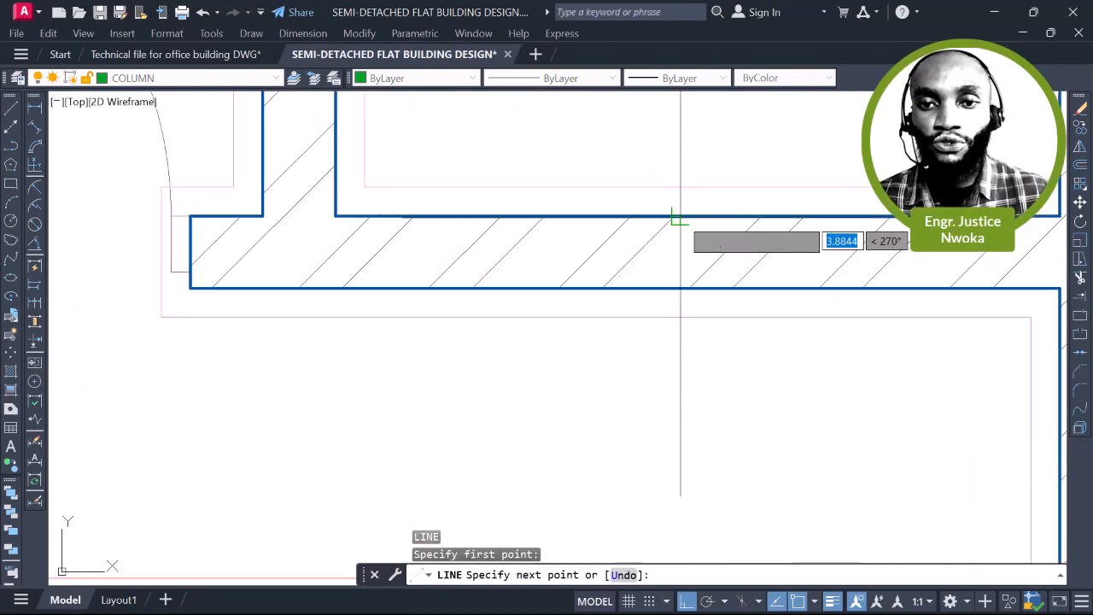
click(675, 288)
key(Escape)
scroll(688, 233, down, 2)
scroll(688, 256, down, 3)
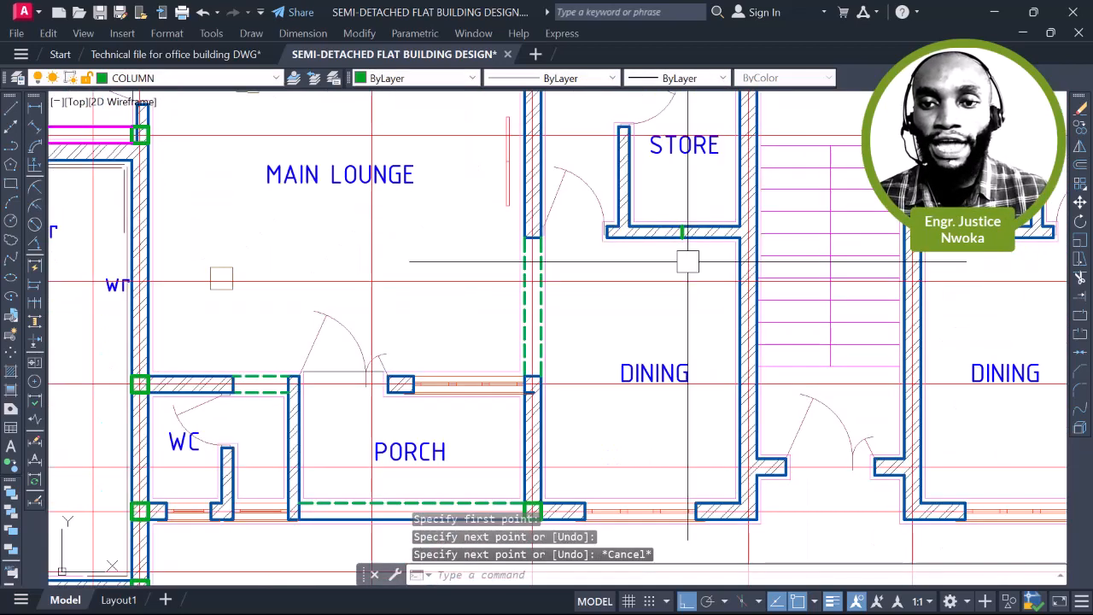
Copy the horizontal grid line below the store up to the guide line's midpoint, centring the copy in the store's lower wall
click(692, 280)
text(co)
key(Return)
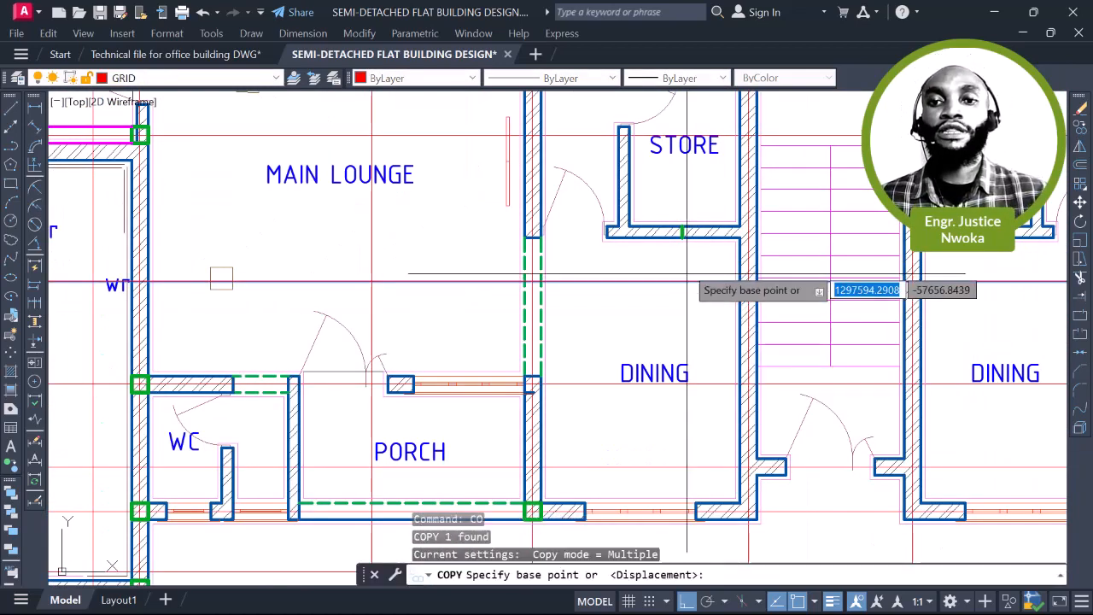
scroll(685, 239, up, 5)
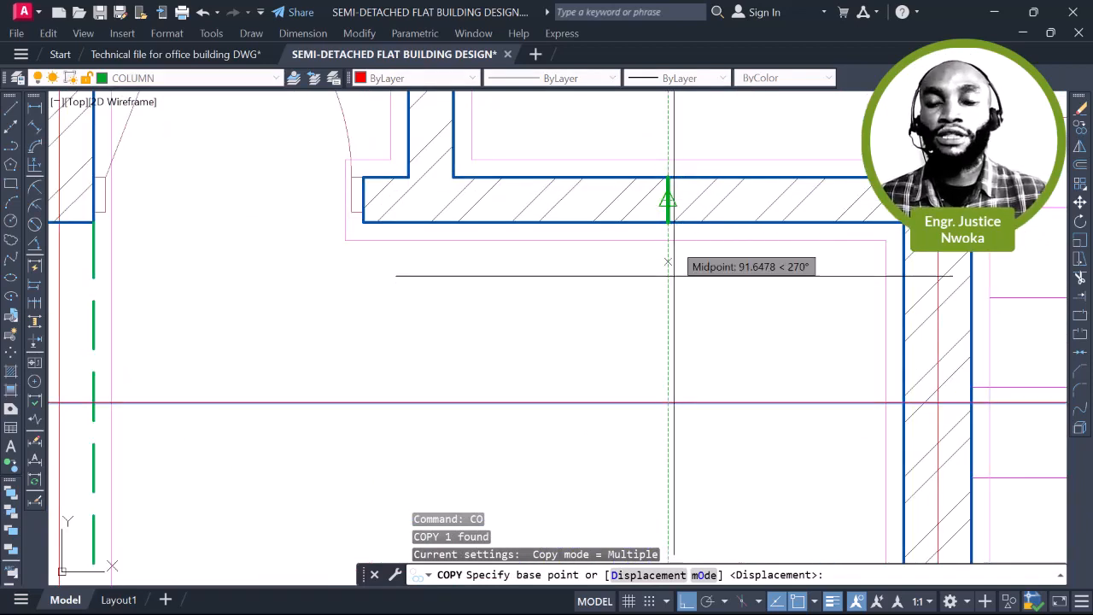
click(667, 403)
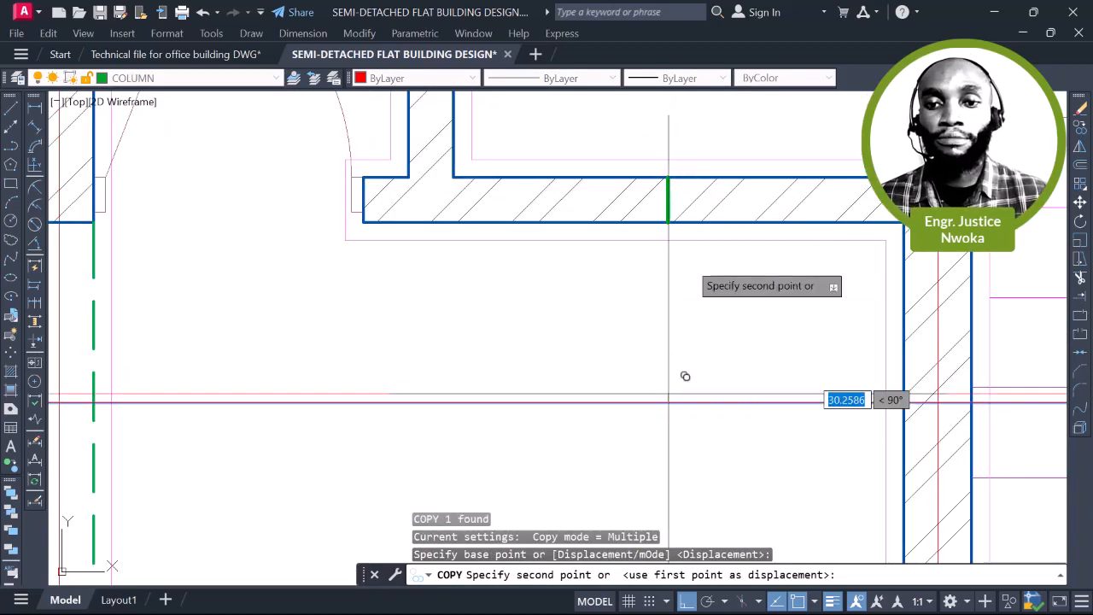
click(668, 200)
key(Escape)
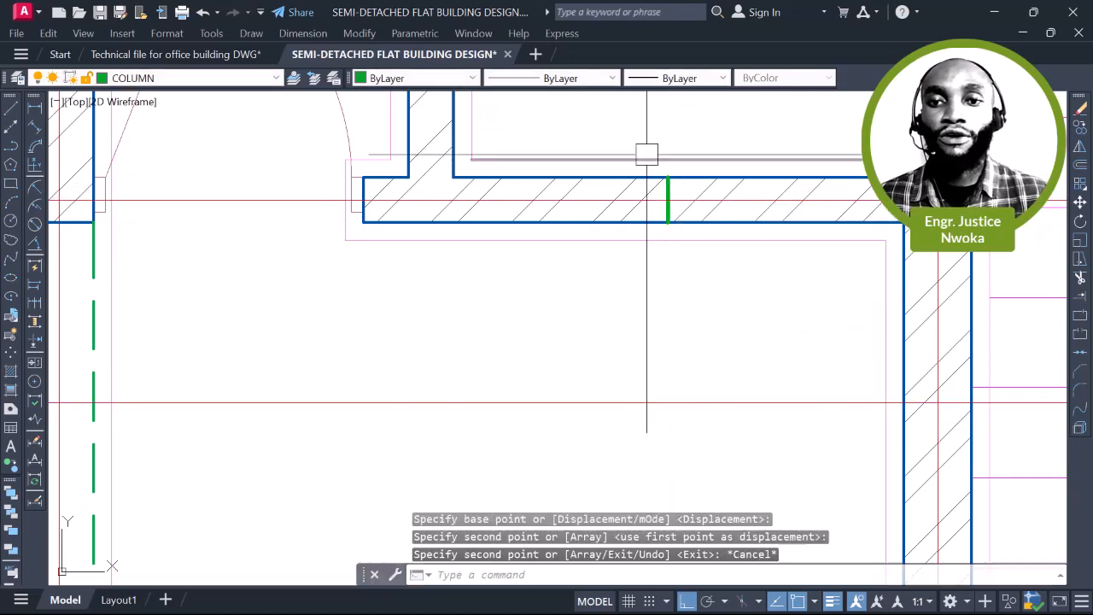
Erase the short guide line across the store's lower wall
click(640, 141)
click(726, 268)
text(E)
key(Return)
scroll(725, 269, down, 5)
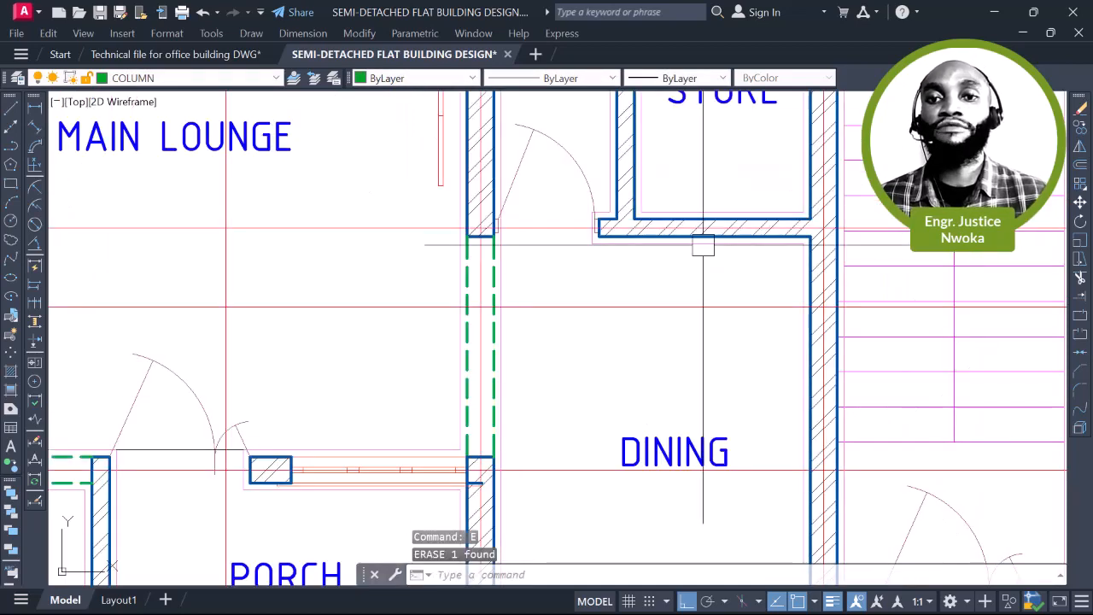
Copy the column at the porch and dining front corner, by its centre, to the lounge-dining wall's intersection with the store wall's grid line
scroll(498, 516, up, 2)
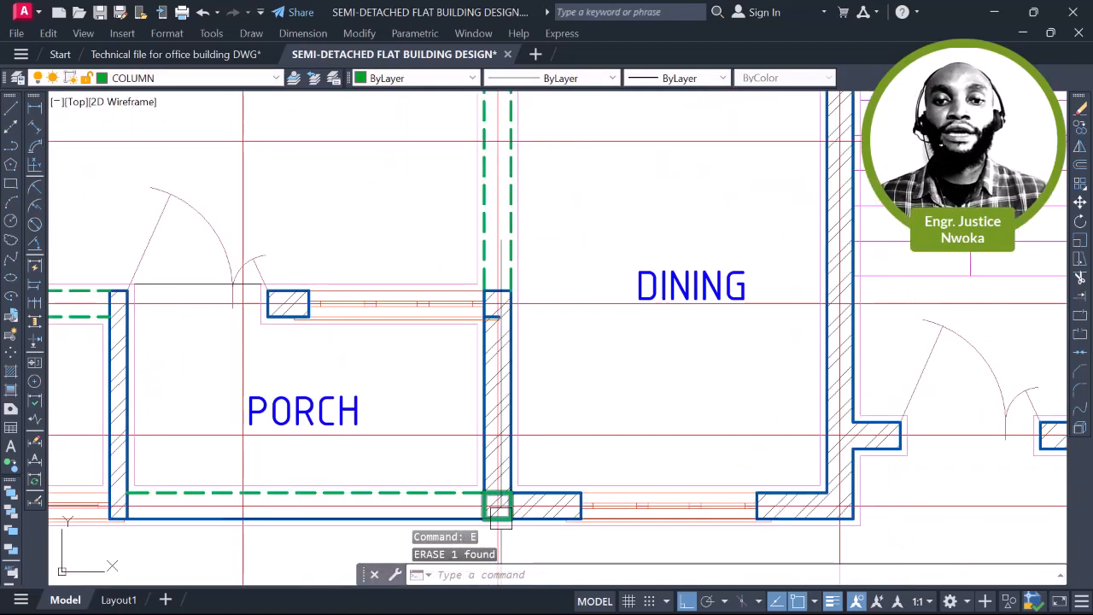
click(500, 516)
text(CO)
key(Return)
middle_drag(566, 384, 566, 249)
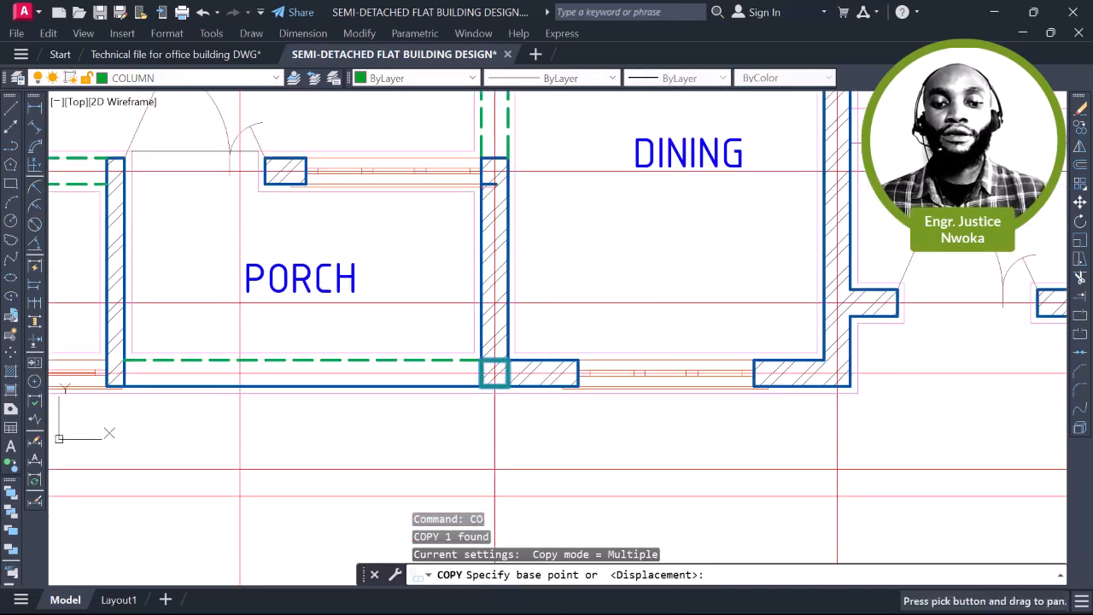
scroll(478, 376, up, 3)
click(473, 381)
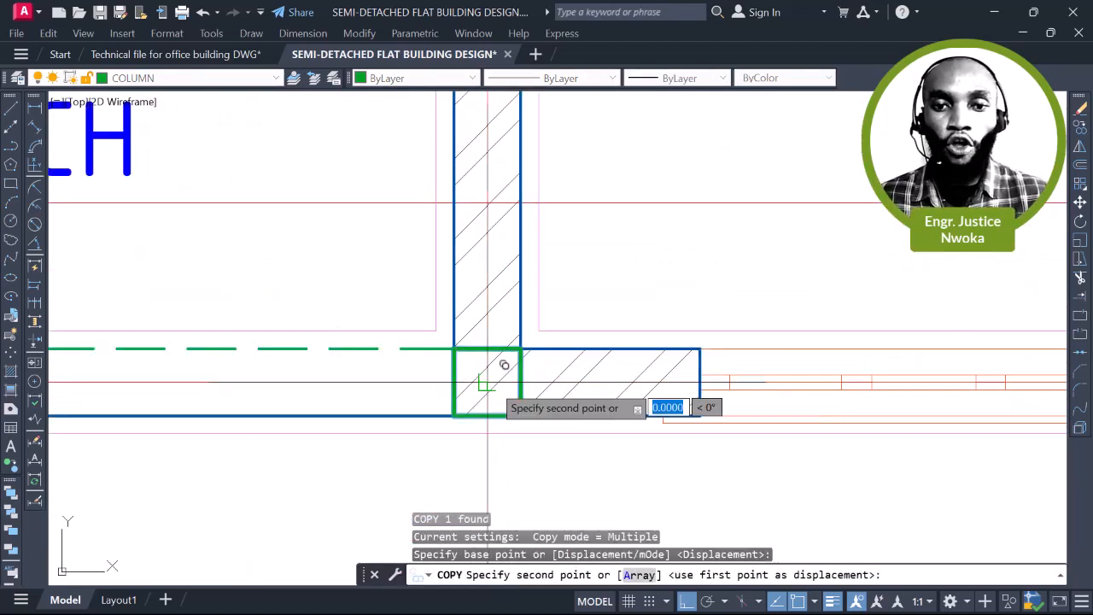
scroll(500, 367, down, 4)
middle_drag(555, 280, 573, 383)
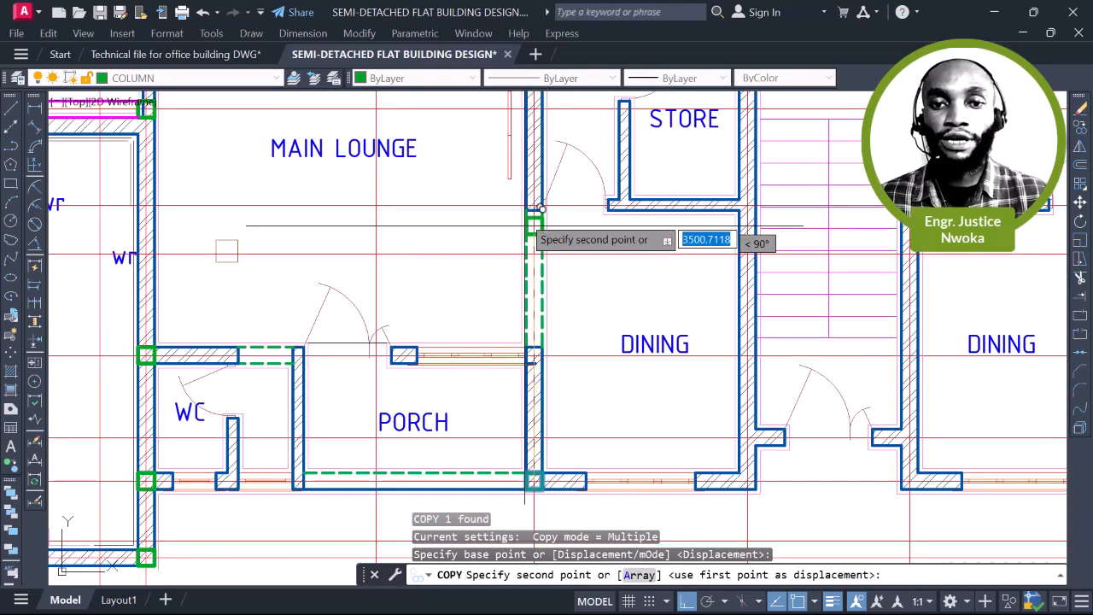
scroll(553, 181, up, 7)
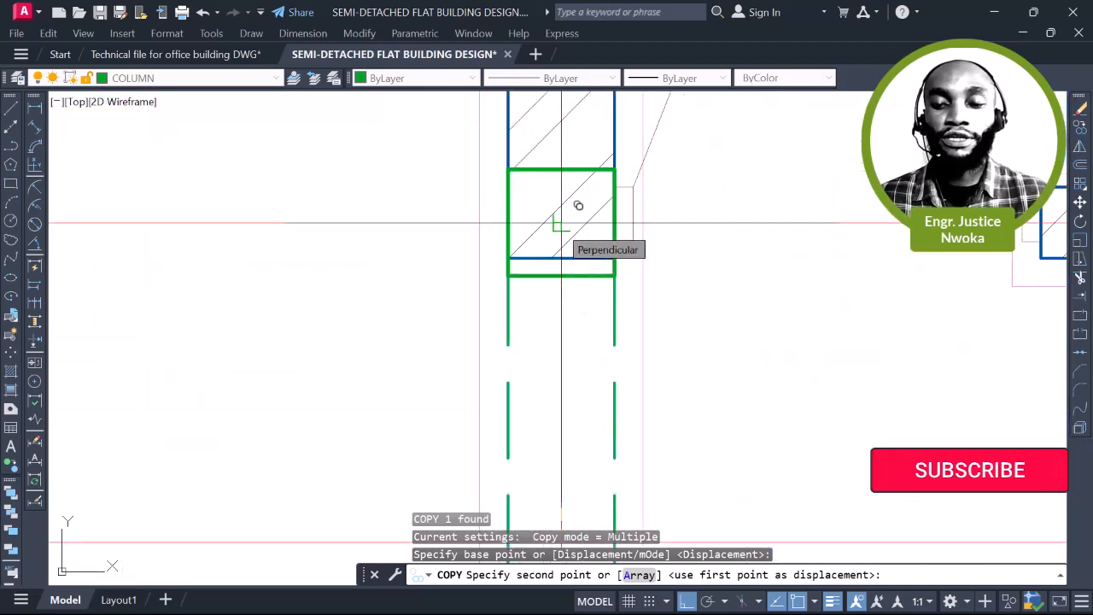
click(555, 298)
key(Escape)
scroll(682, 302, down, 5)
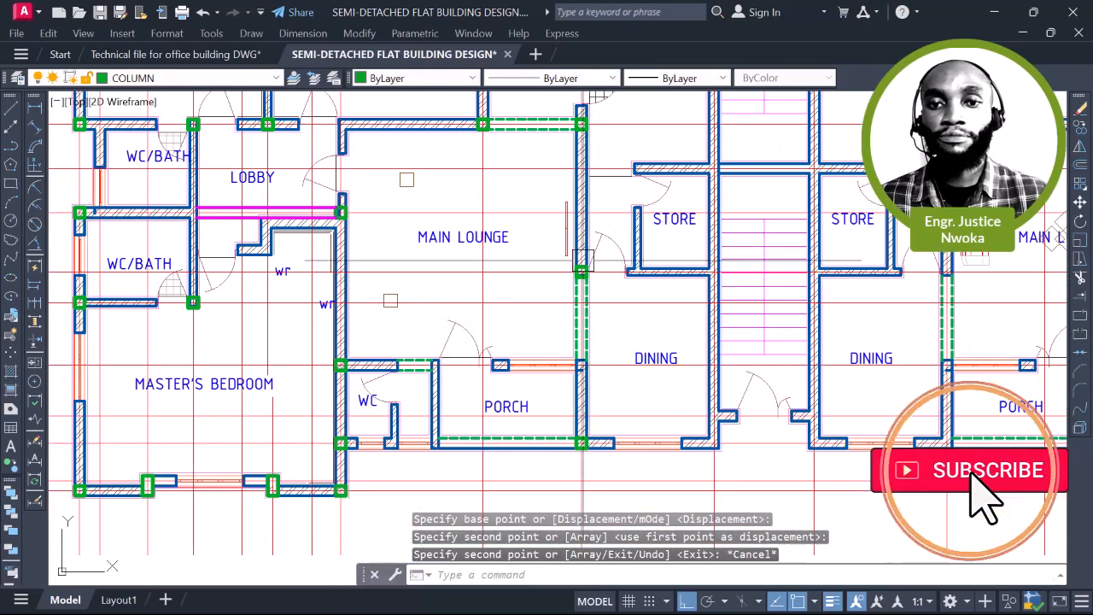
scroll(579, 270, up, 5)
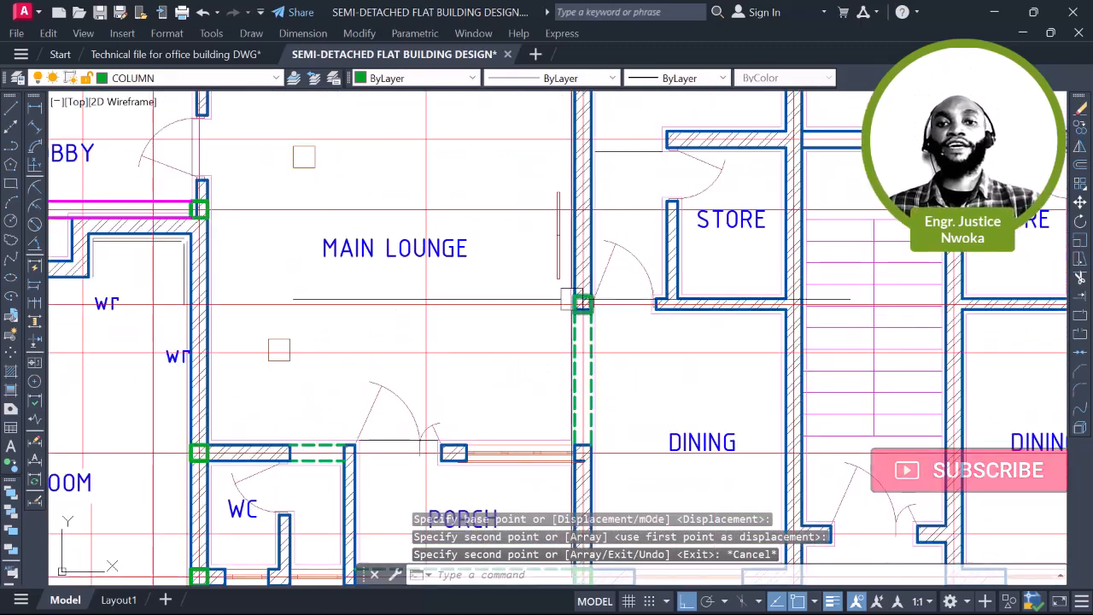
Review the columns placed on the general arrangement drawing, from the lounge and dining area up to the toilet, bedroom and laundry
scroll(597, 290, down, 5)
scroll(628, 277, up, 5)
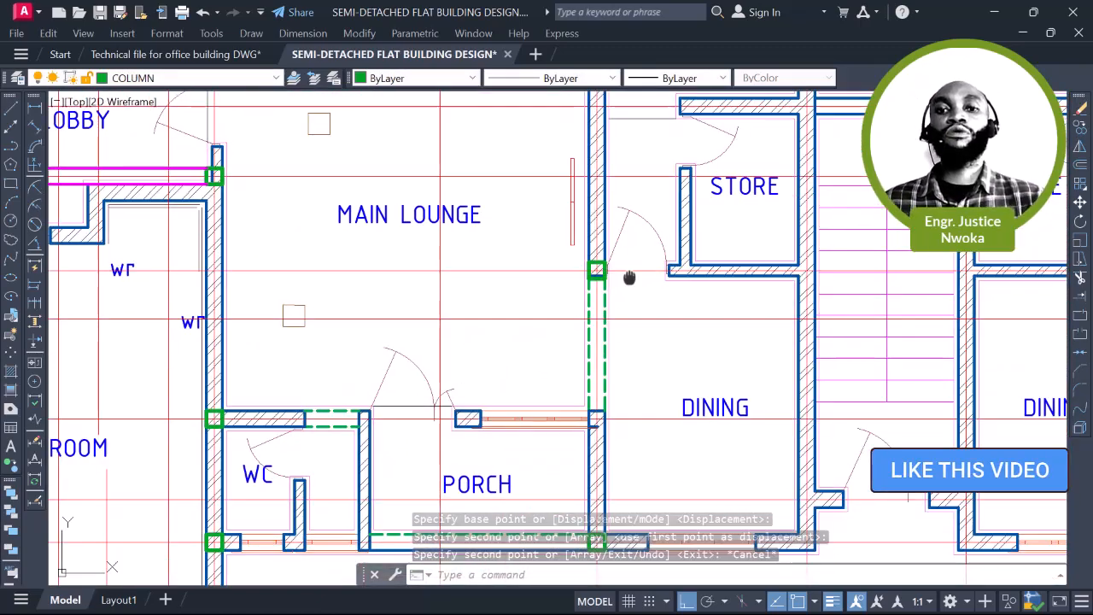
scroll(589, 282, down, 2)
middle_drag(514, 272, 519, 310)
middle_drag(598, 303, 481, 288)
scroll(598, 319, down, 2)
scroll(503, 307, down, 2)
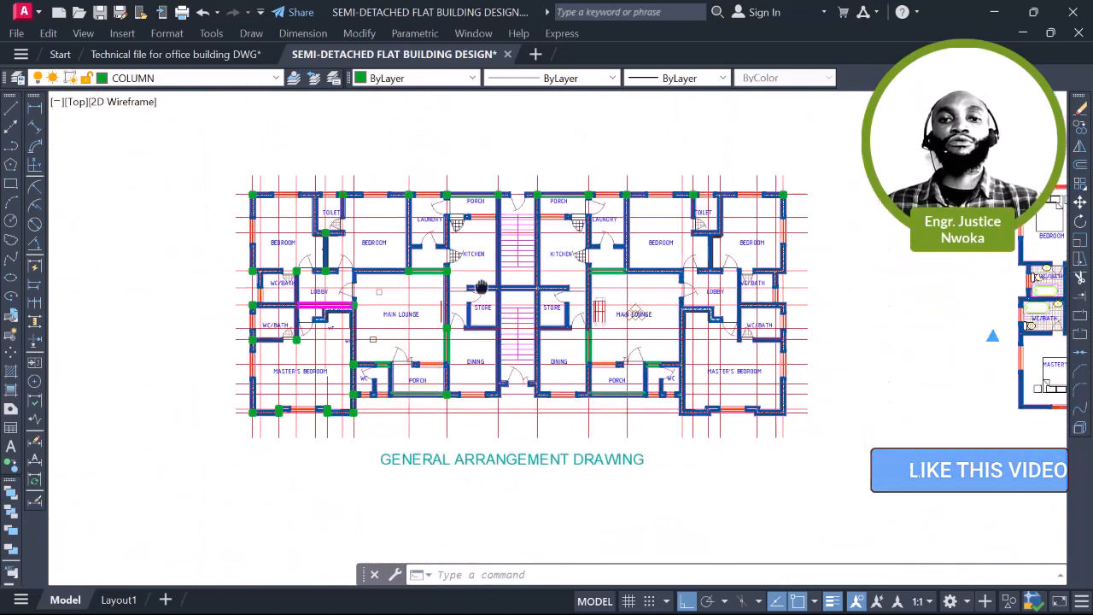
scroll(724, 316, up, 2)
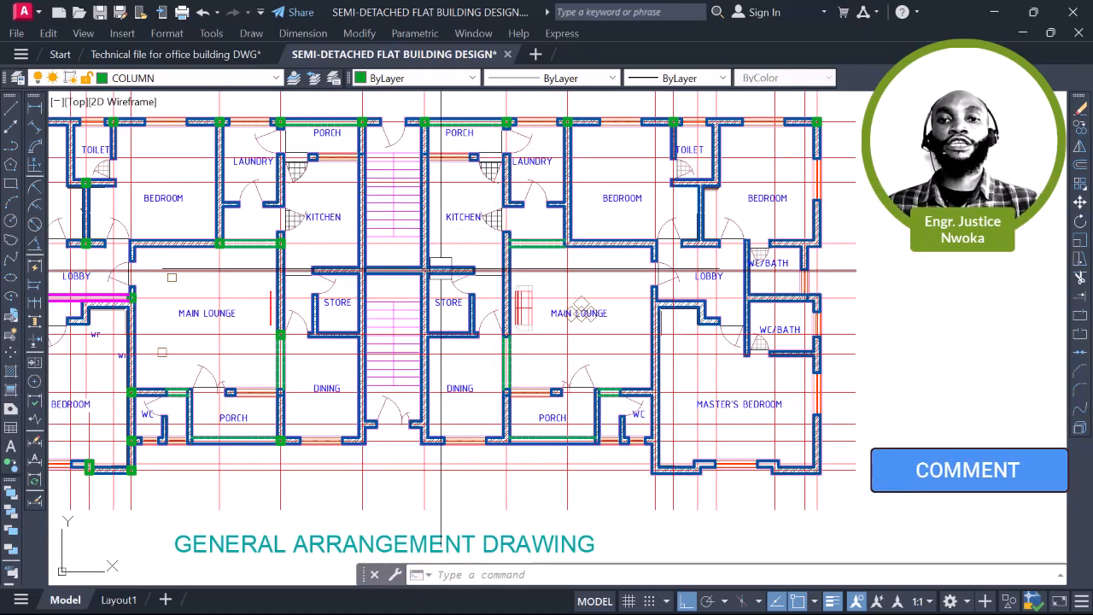
middle_drag(237, 153, 471, 226)
scroll(336, 229, up, 2)
scroll(422, 181, up, 2)
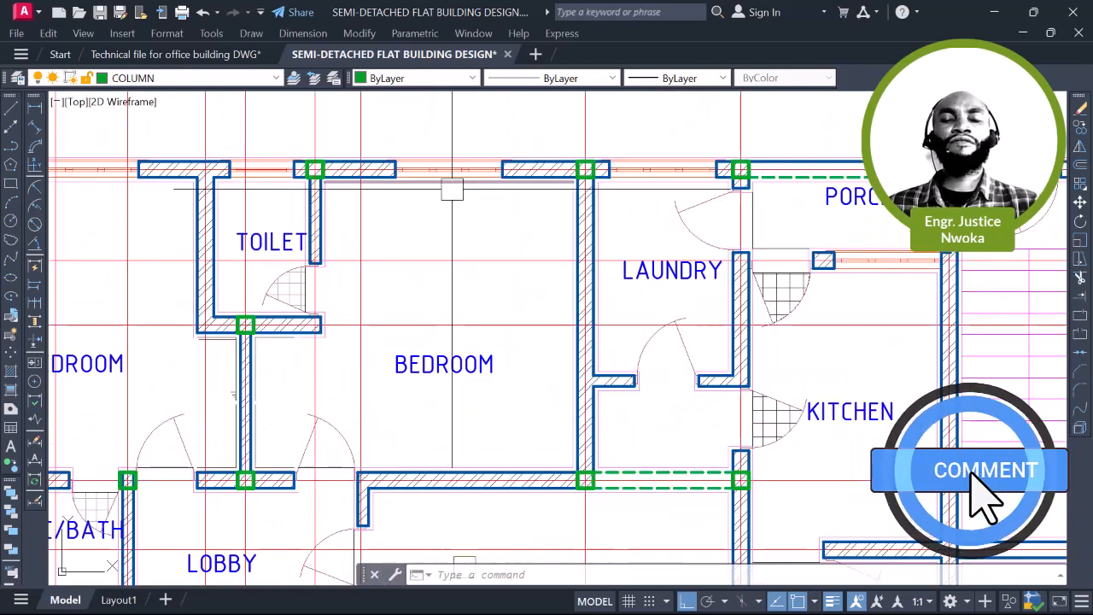
middle_drag(451, 188, 468, 235)
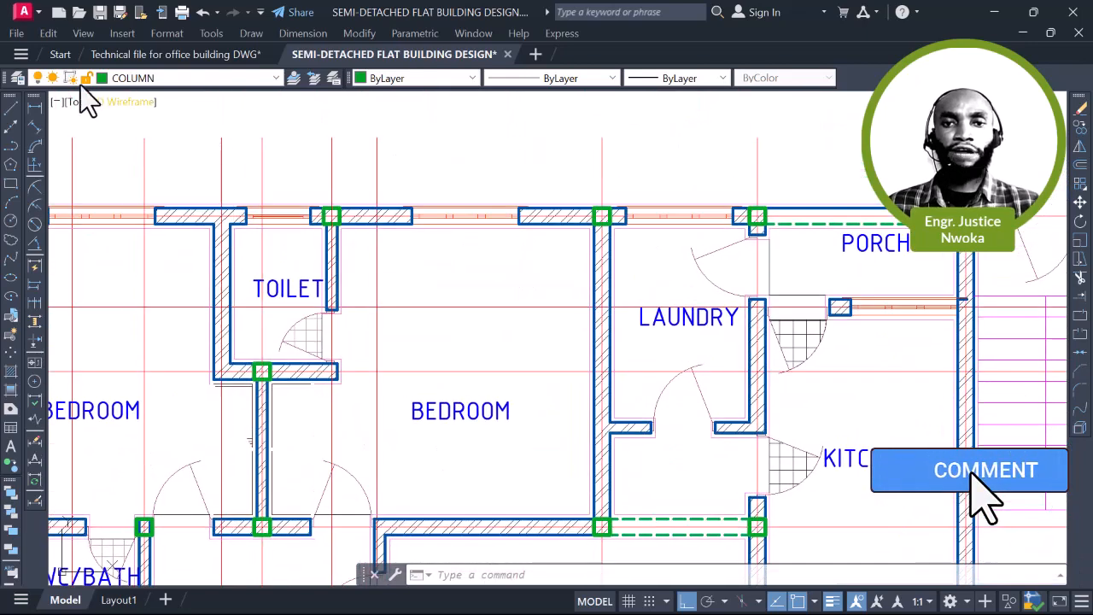
Change the COLUMN layer's color to the standard index green in the layer properties
click(17, 77)
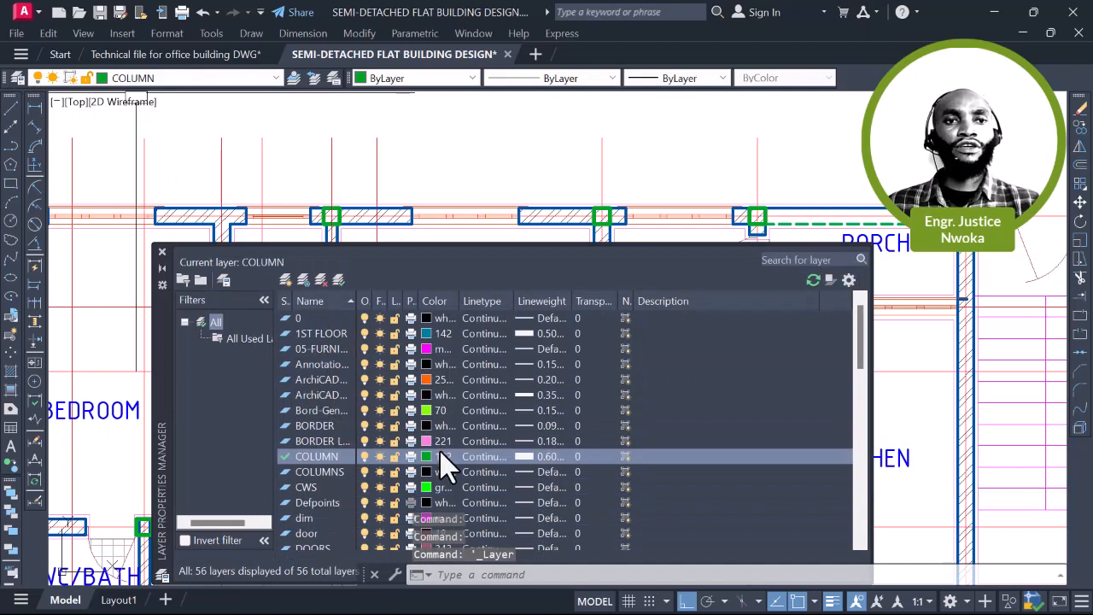
click(443, 459)
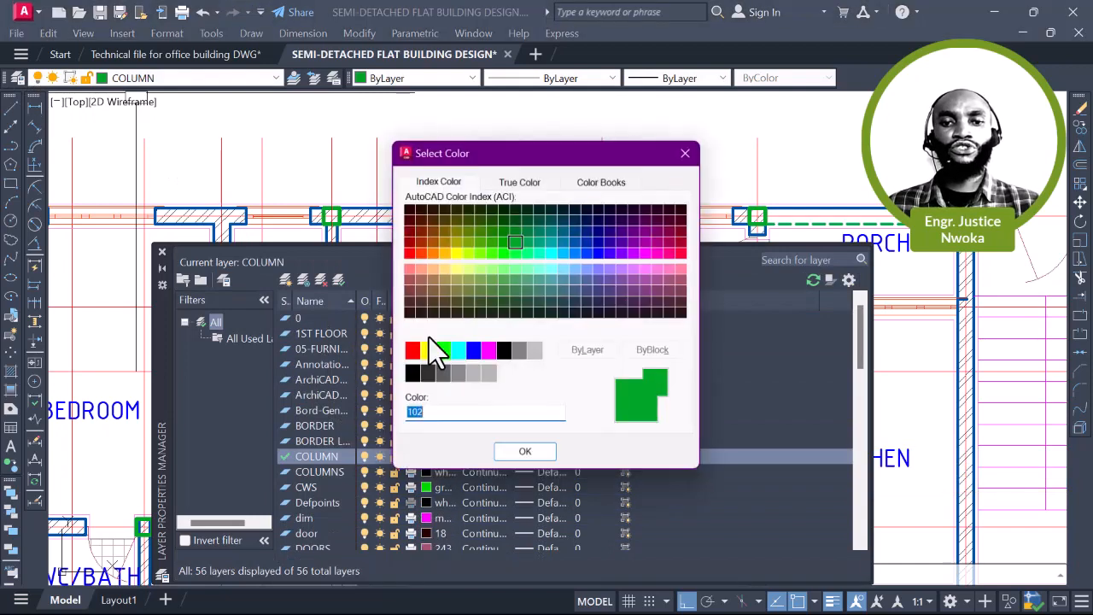
click(442, 350)
click(530, 452)
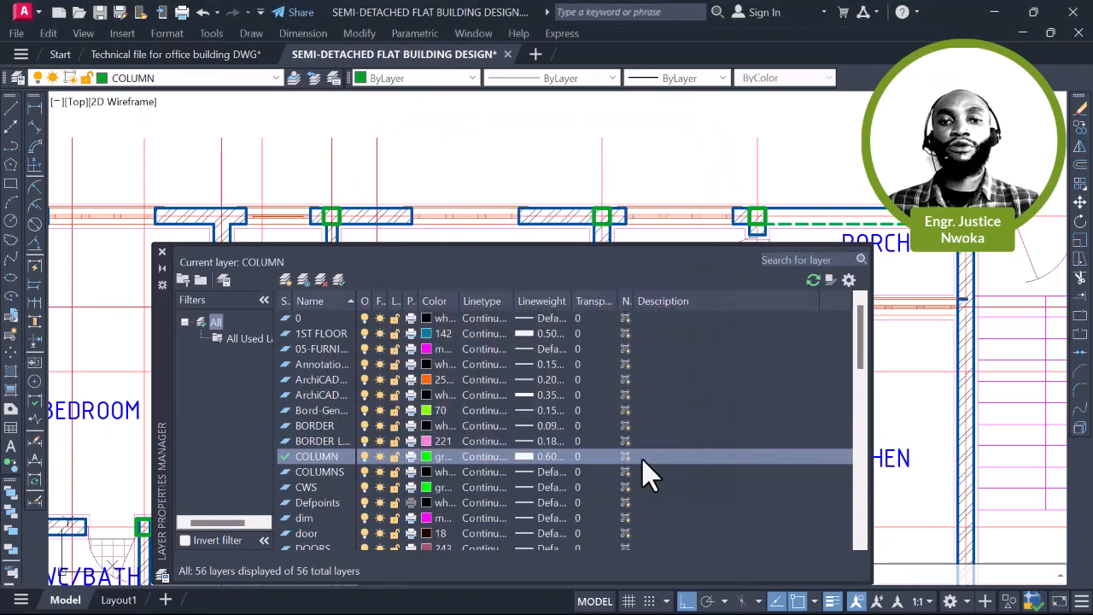
click(161, 252)
Check the column layout across both flats of the general arrangement drawing, comparing the left half with the right half
scroll(405, 233, down, 3)
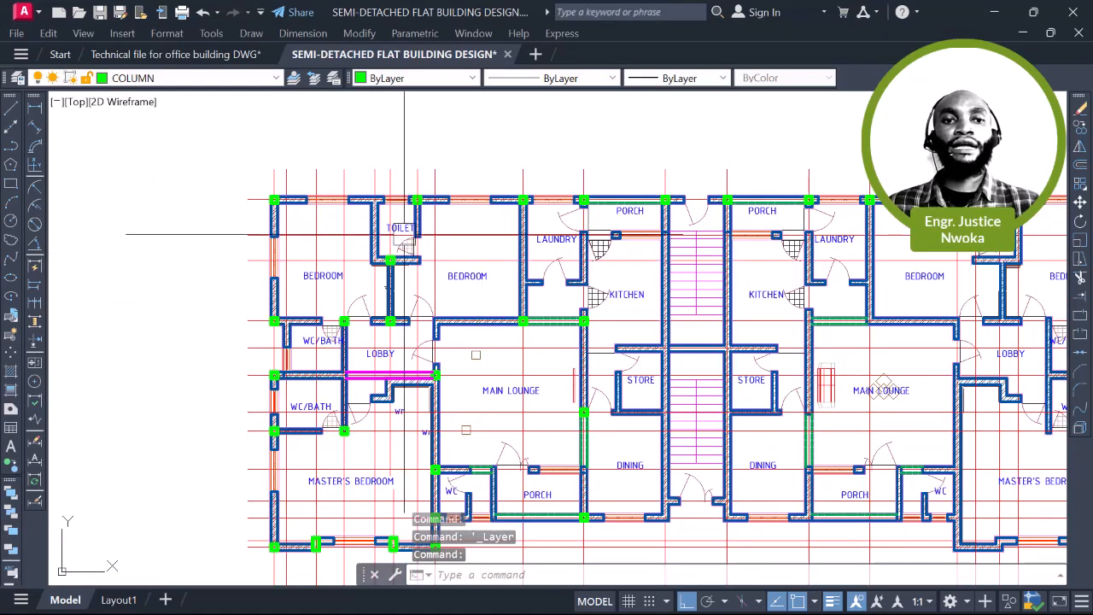
middle_drag(403, 312, 333, 241)
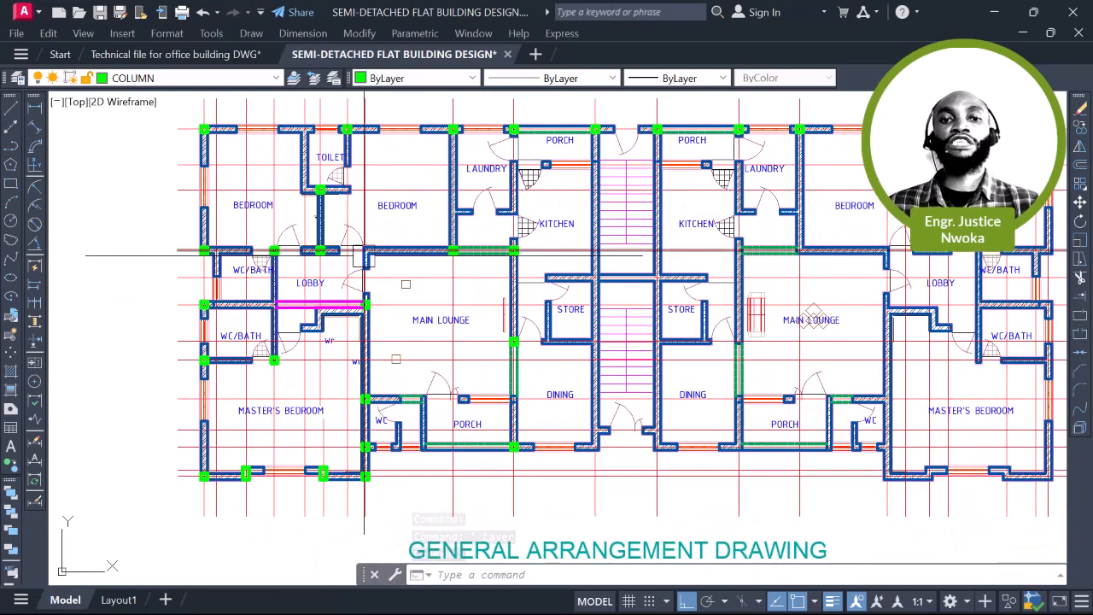
middle_drag(374, 188, 372, 207)
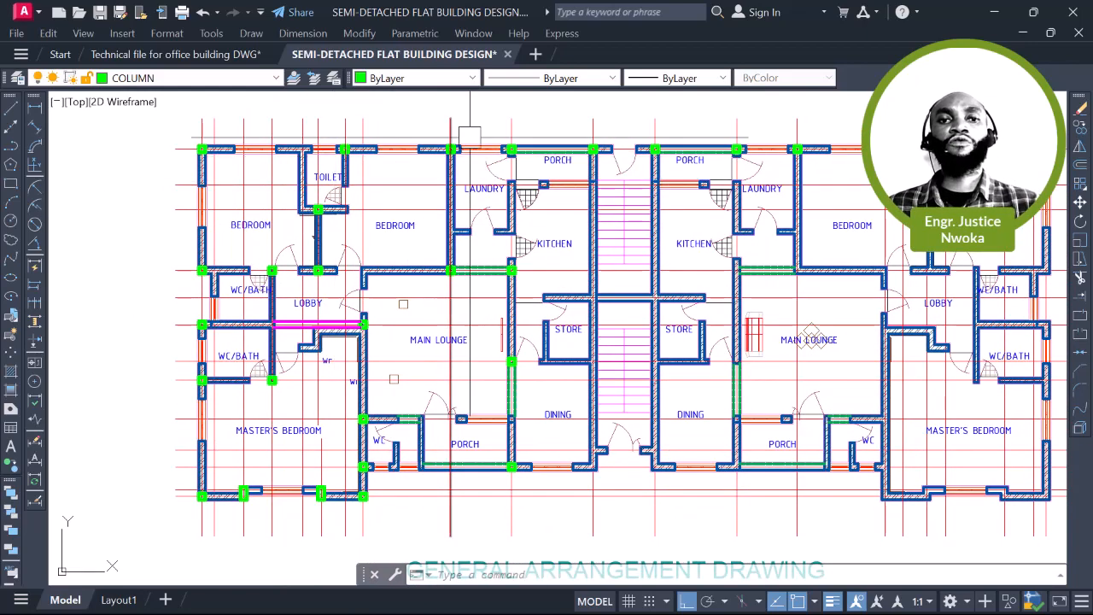
scroll(415, 164, down, 2)
scroll(368, 249, up, 2)
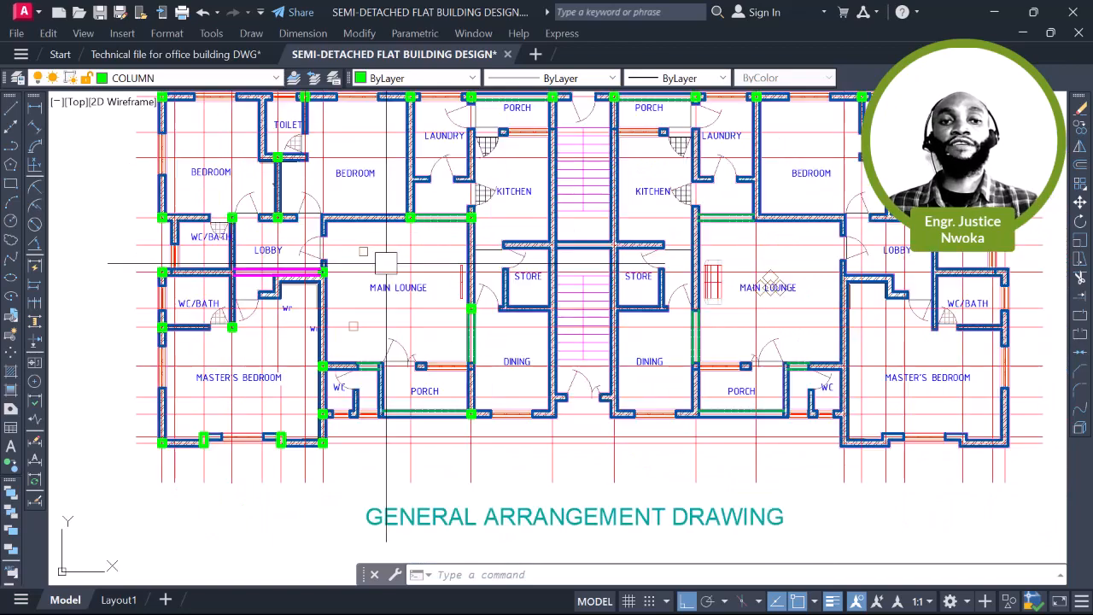
scroll(501, 248, down, 3)
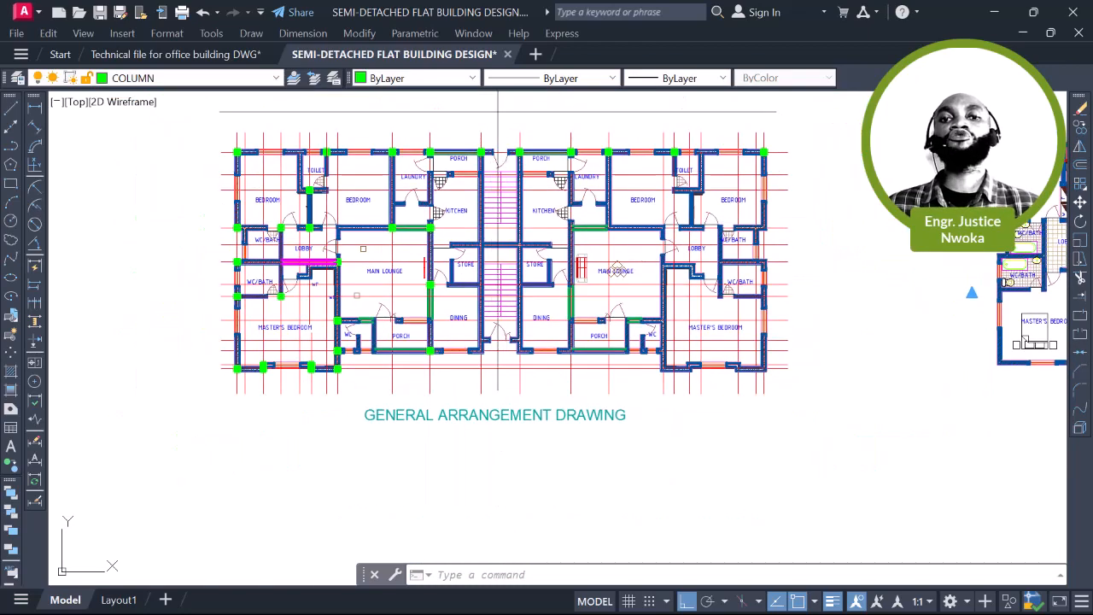
click(497, 111)
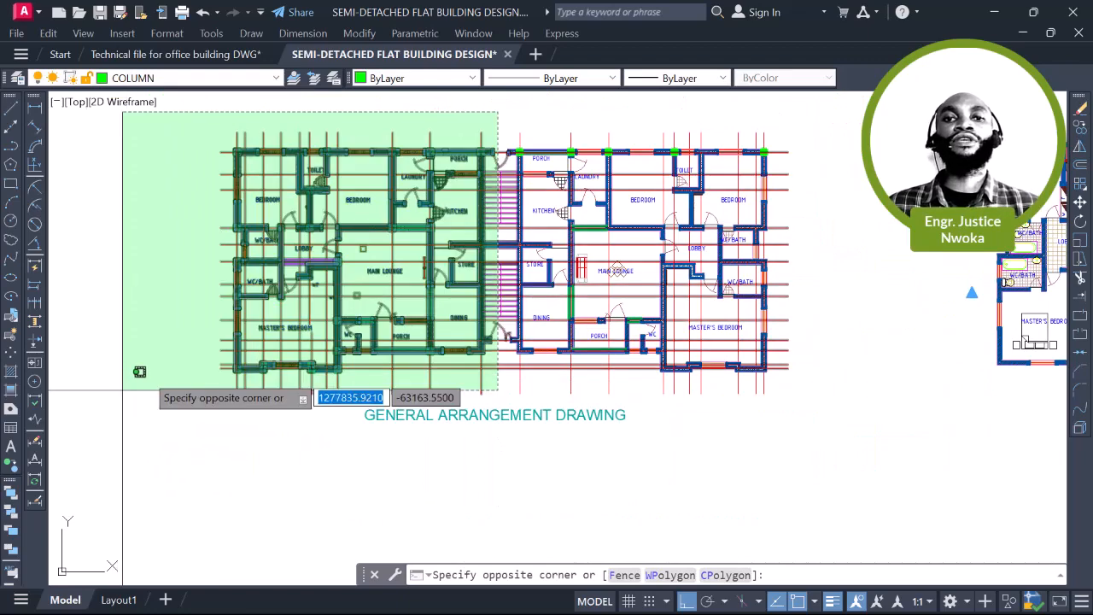
key(Escape)
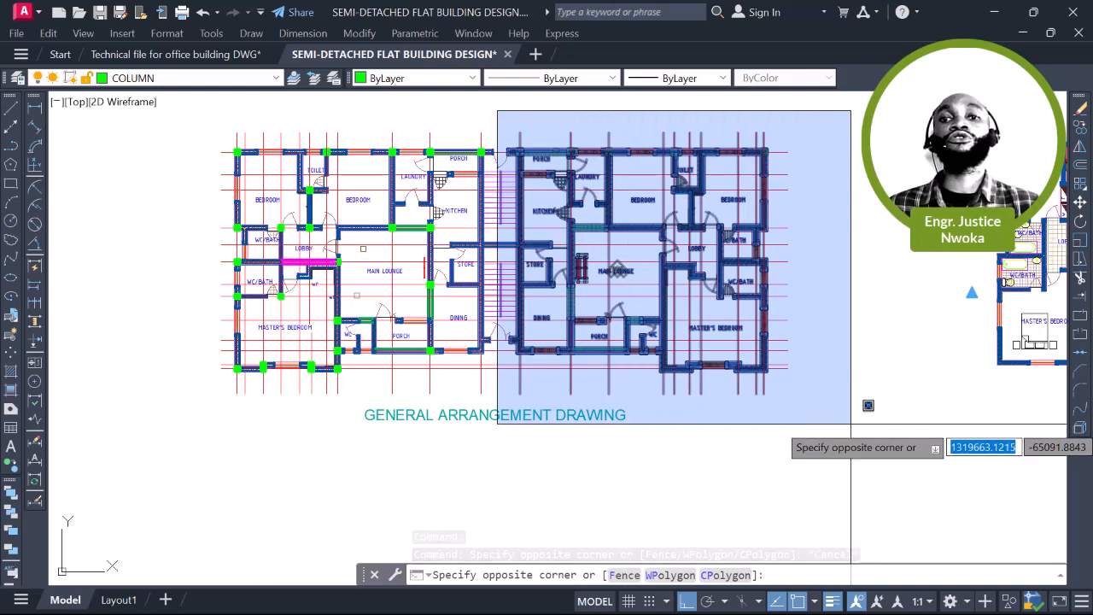
key(Escape)
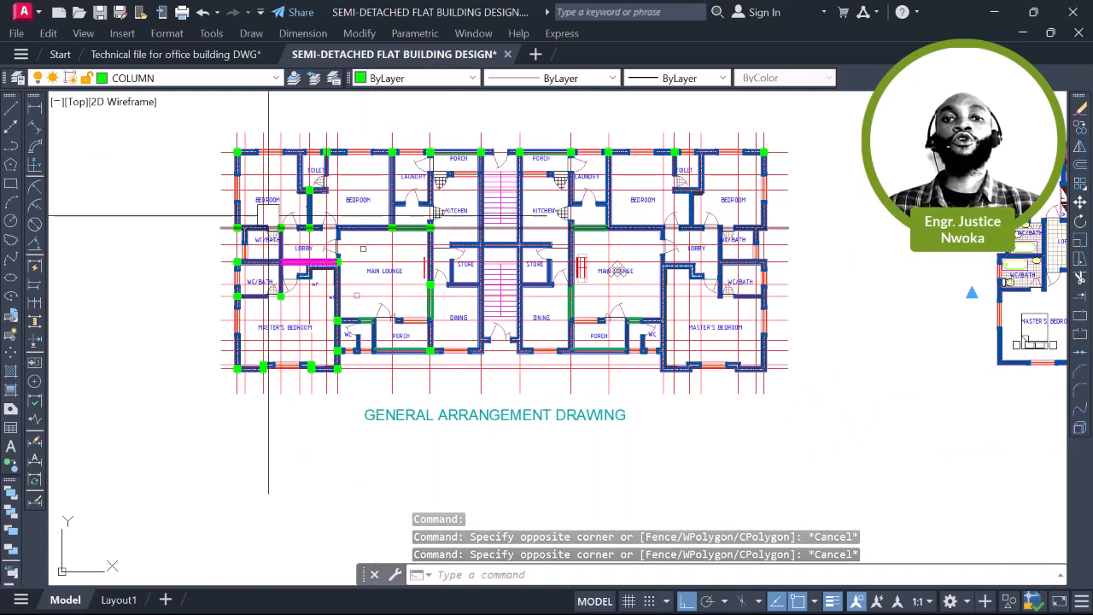
middle_drag(479, 177, 397, 227)
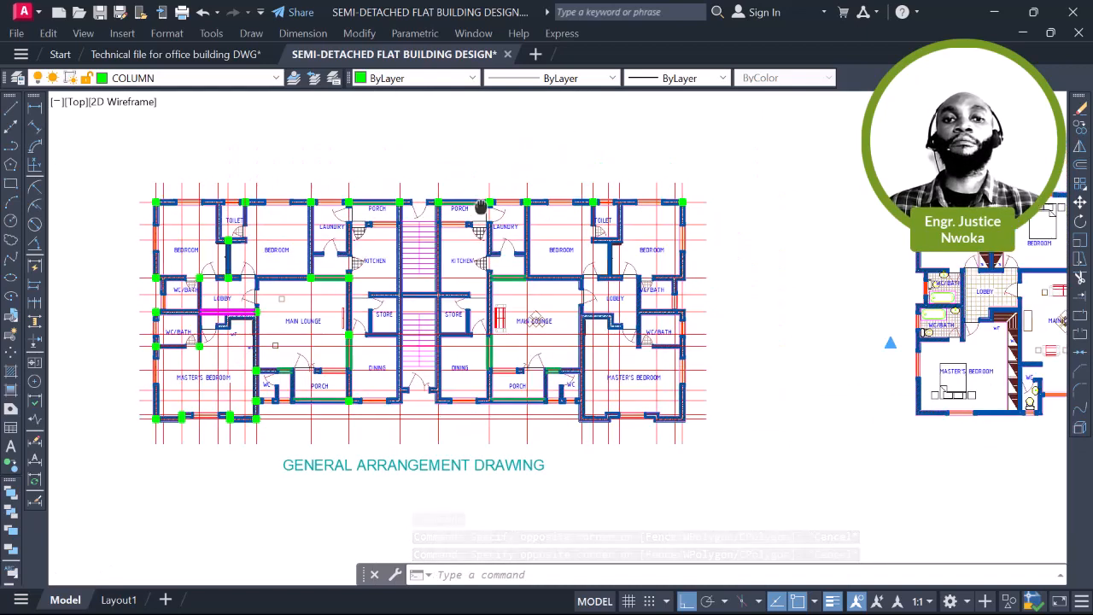
Erase the columns along the right flat's upper exterior wall, using Quick Select to filter the windowed objects by layer COLUMN
scroll(450, 198, up, 4)
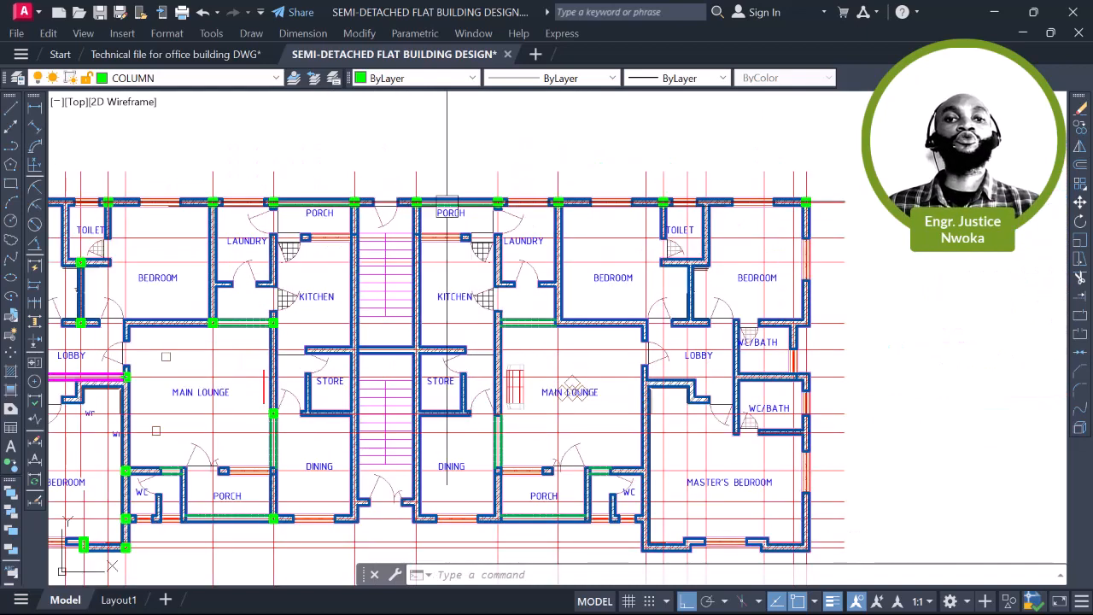
click(391, 160)
scroll(441, 200, down, 2)
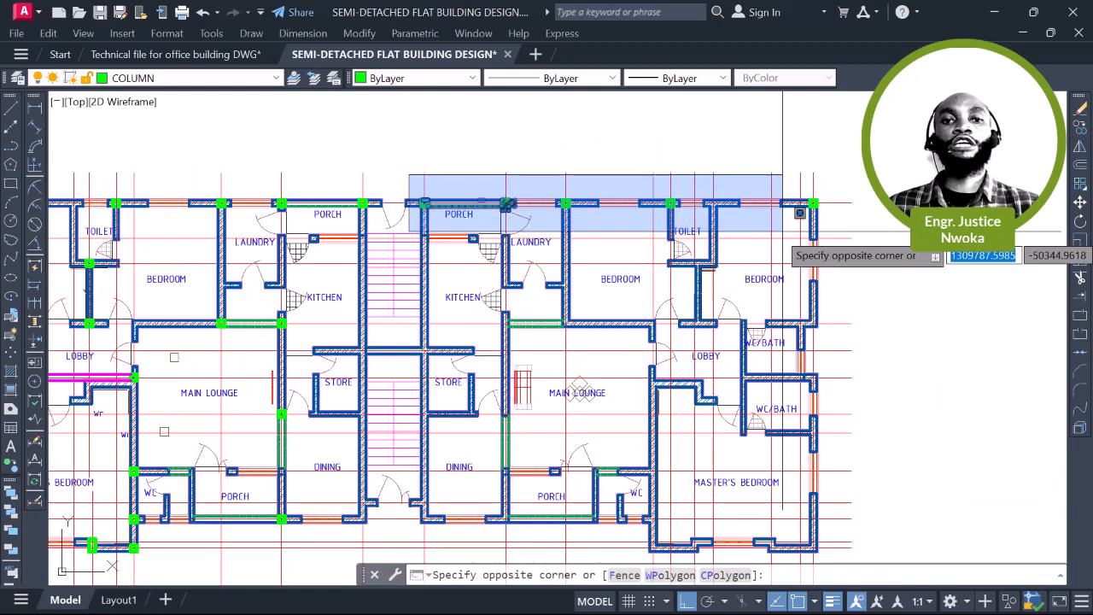
click(847, 249)
scroll(520, 146, down, 2)
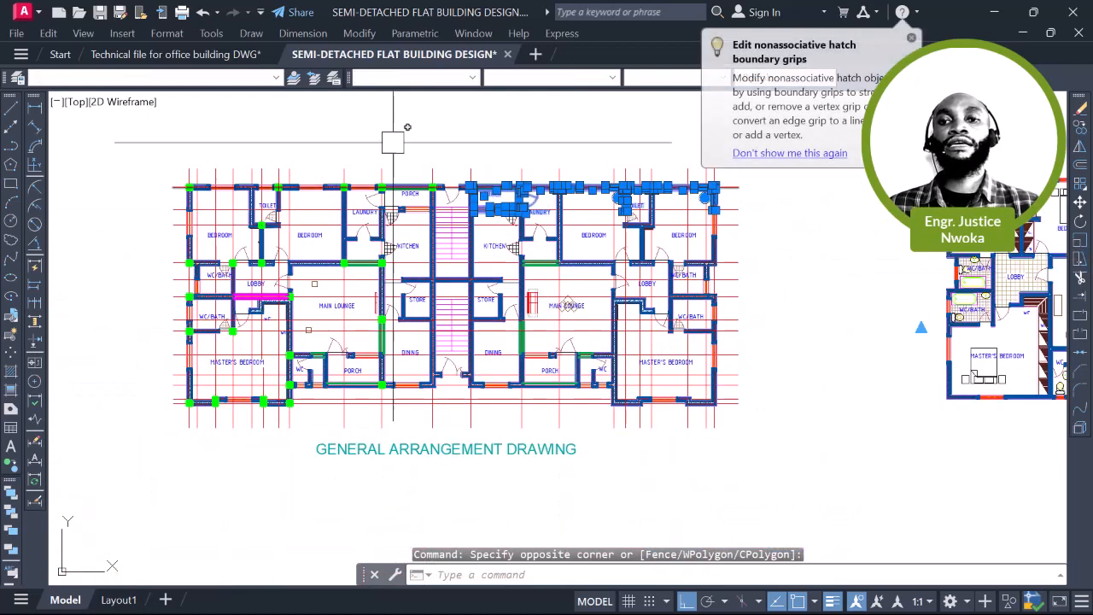
right_click(607, 163)
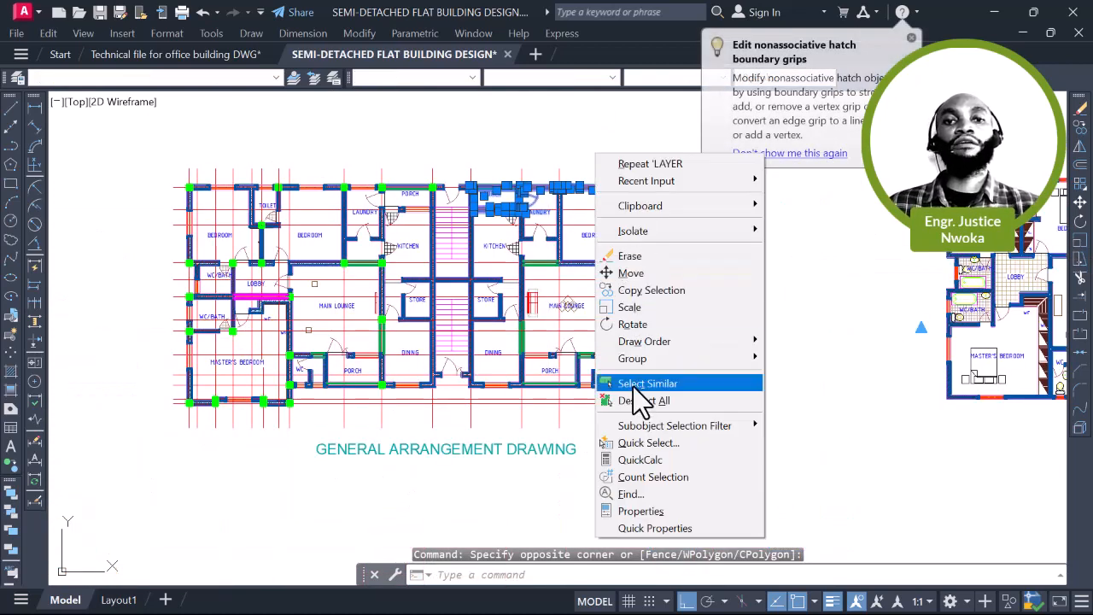
click(642, 438)
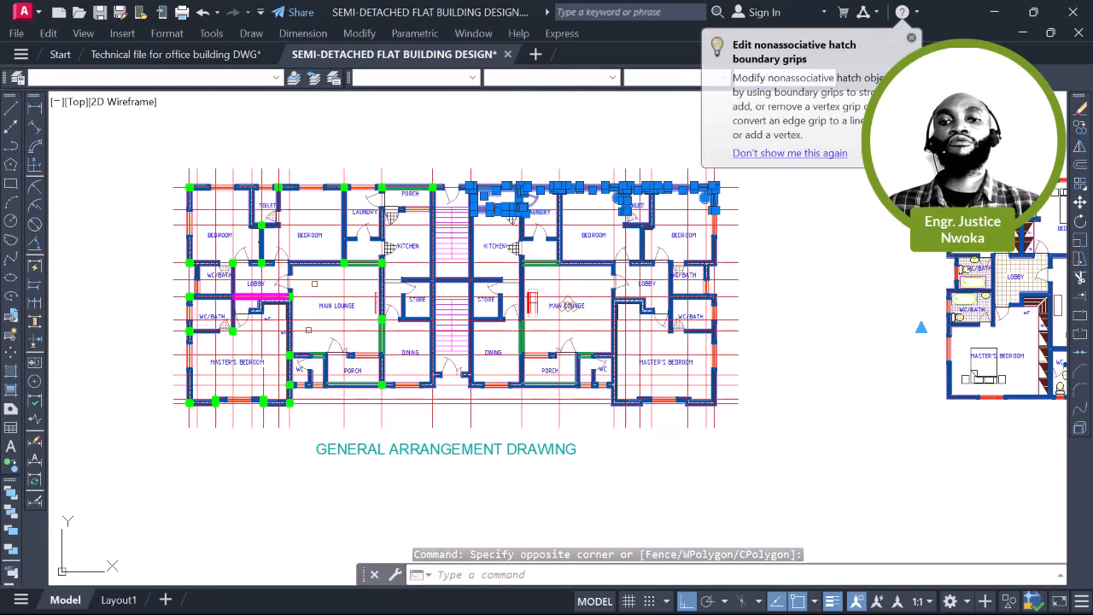
click(521, 205)
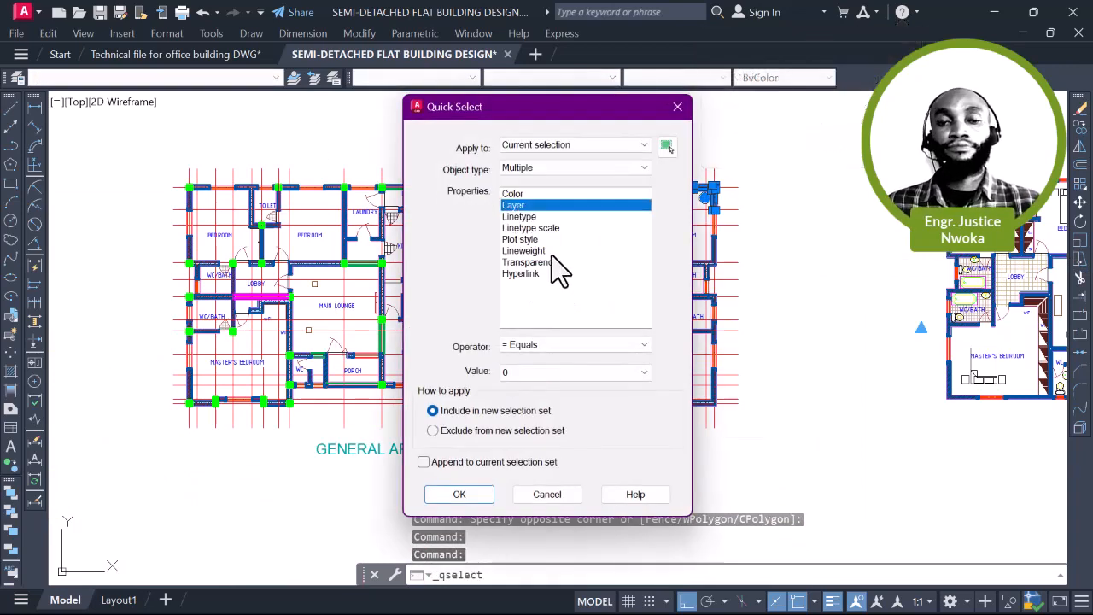
click(537, 370)
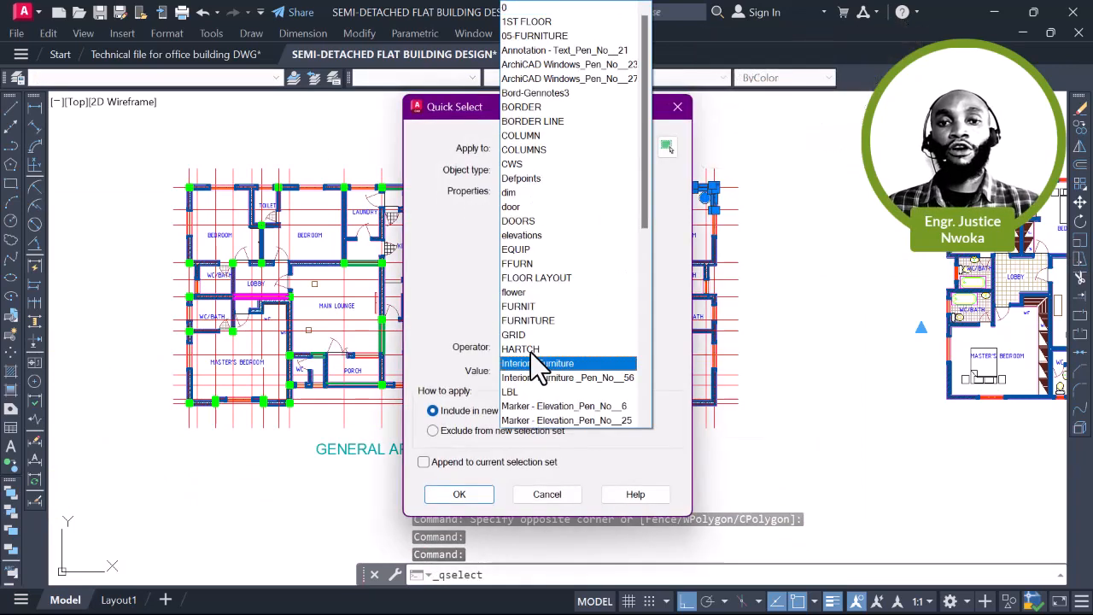
click(553, 152)
click(487, 494)
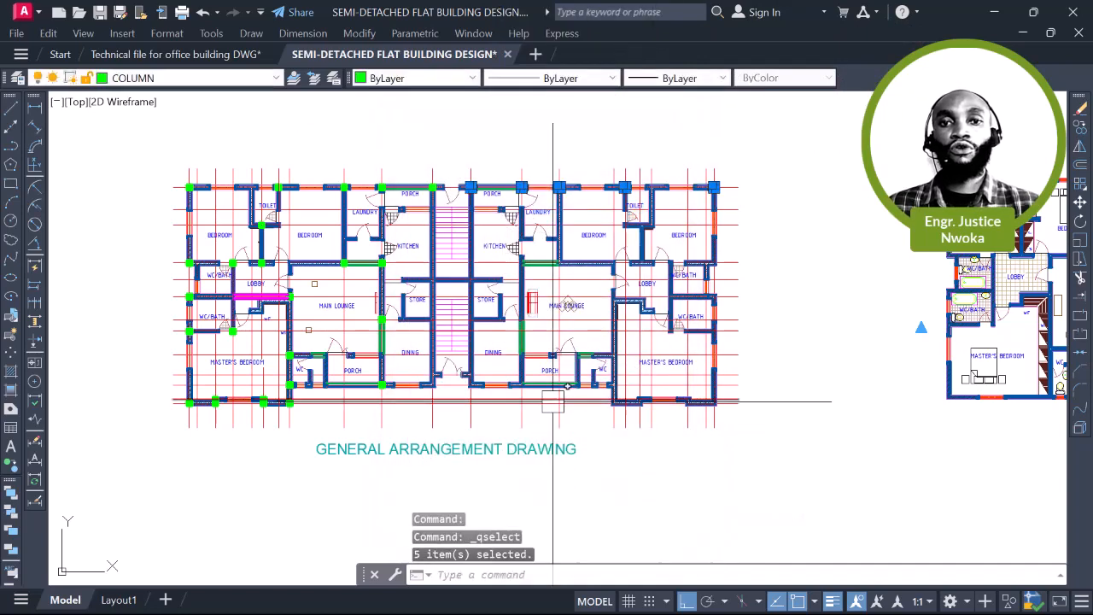
text(E)
key(Return)
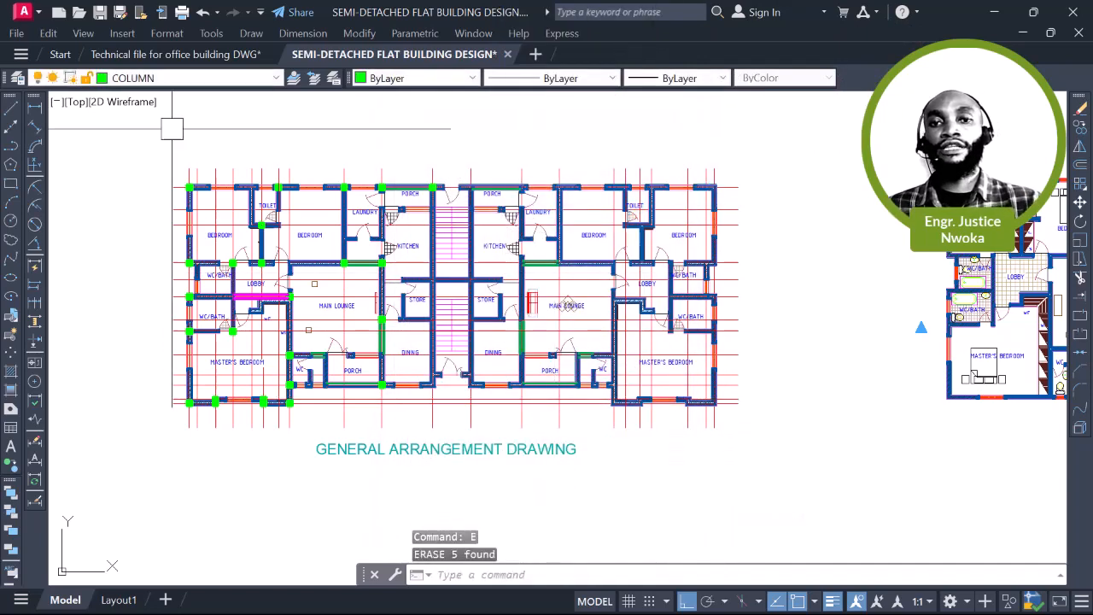
Draw a 2225 long horizontal line above the staircase, joining the upper ends of the grid lines on its two side walls
scroll(414, 192, up, 4)
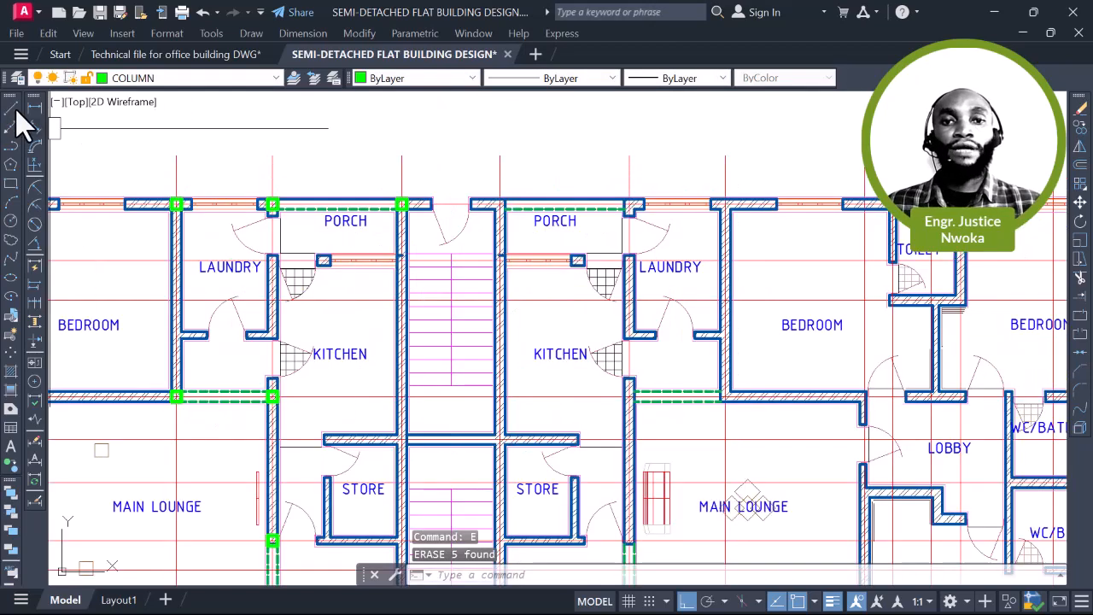
text(L)
key(Return)
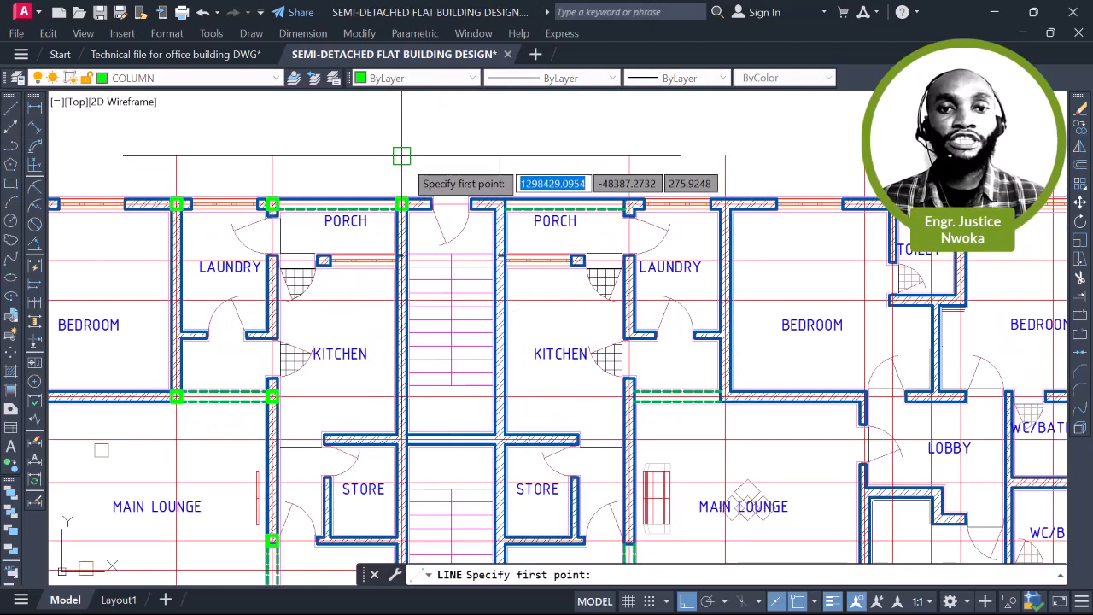
click(402, 156)
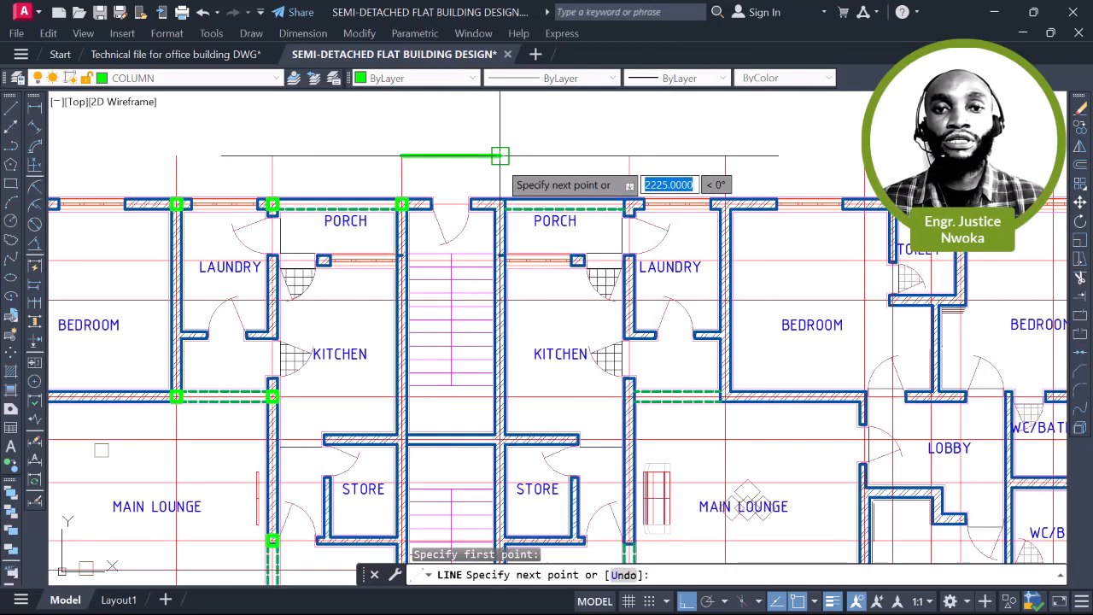
scroll(510, 156, down, 3)
key(Escape)
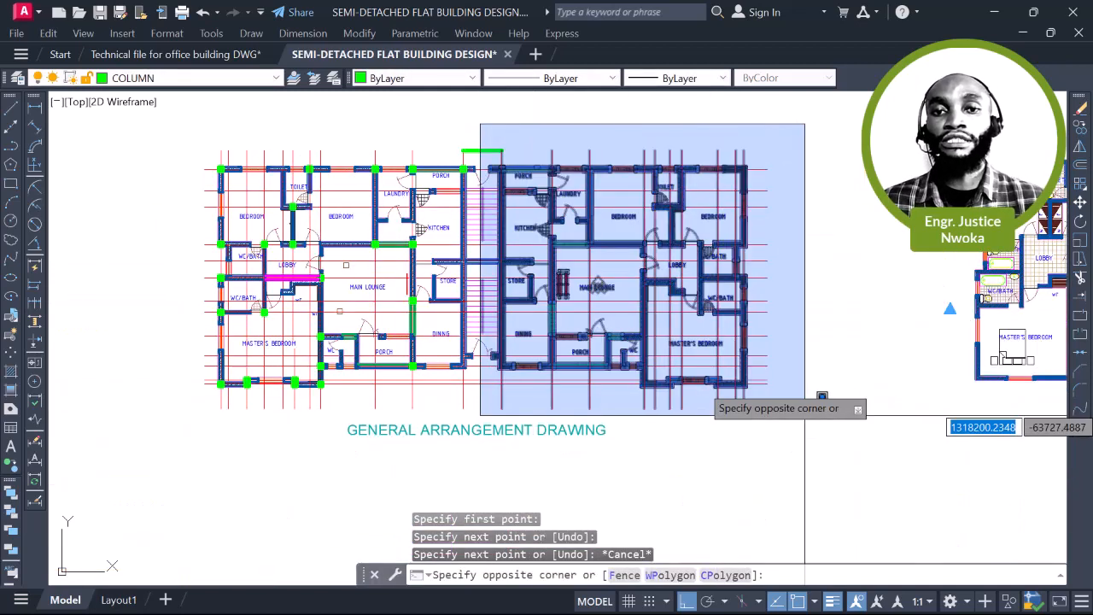
key(Escape)
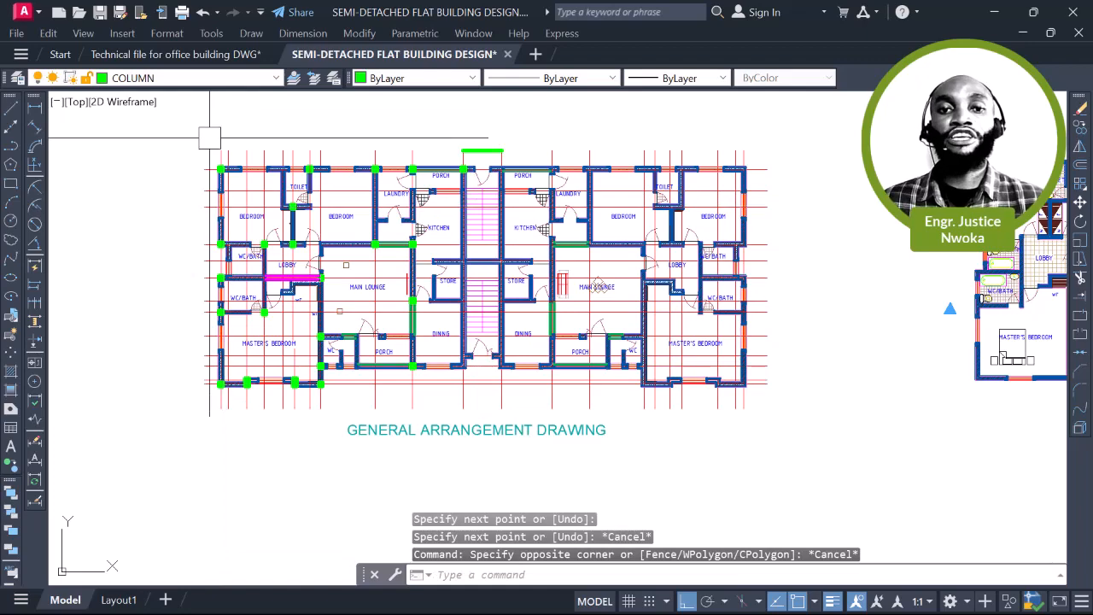
Select the left flat's columns by windowing that flat and filtering the objects with Quick Select by layer COLUMN
scroll(210, 136, up, 2)
scroll(218, 154, down, 4)
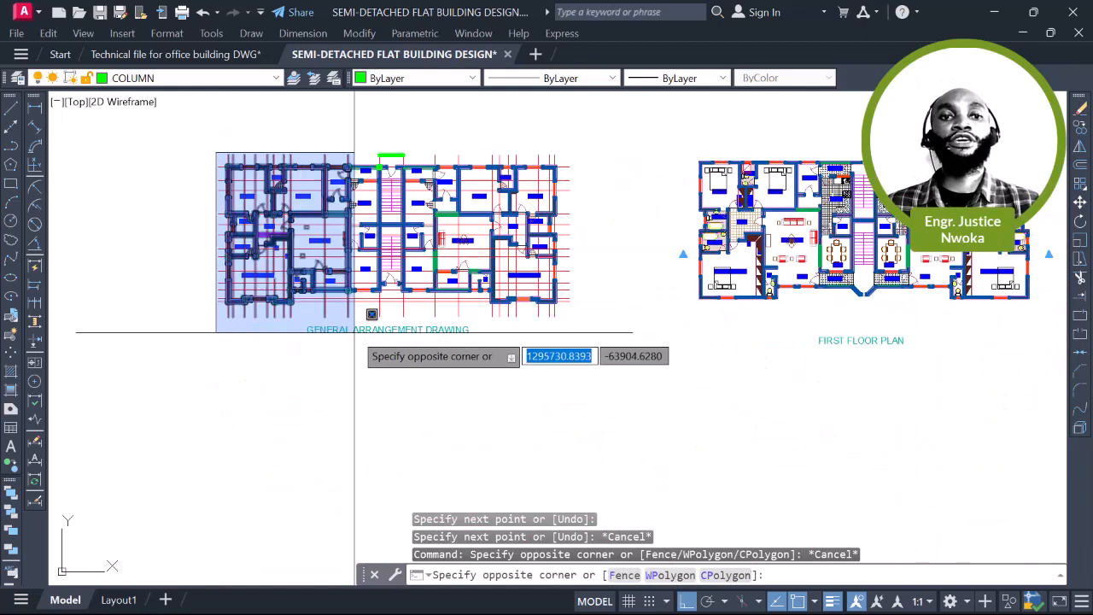
click(390, 361)
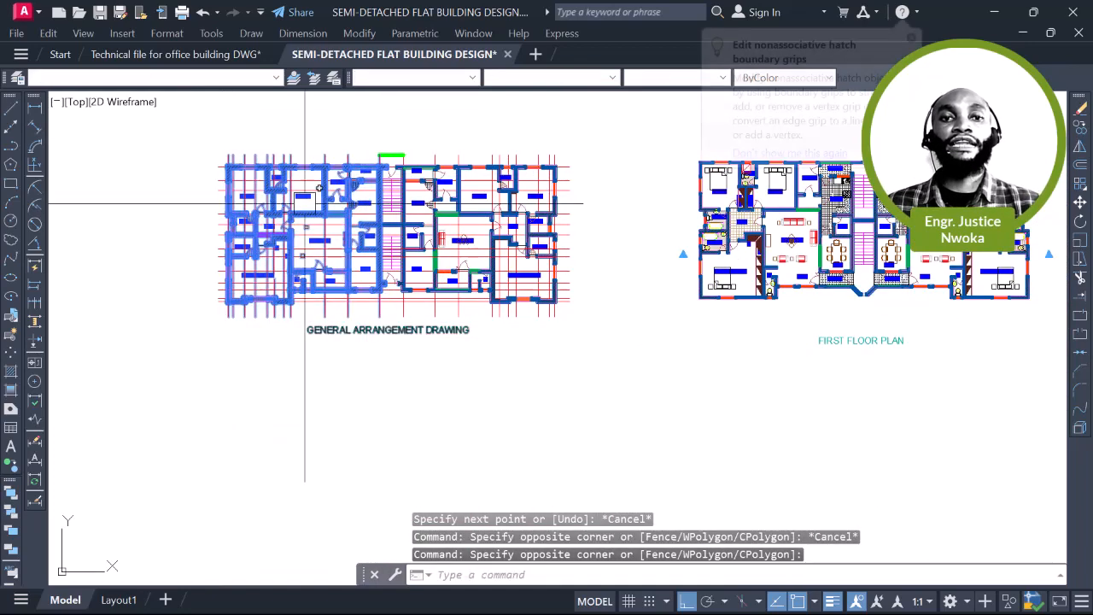
scroll(240, 111, up, 4)
right_click(299, 160)
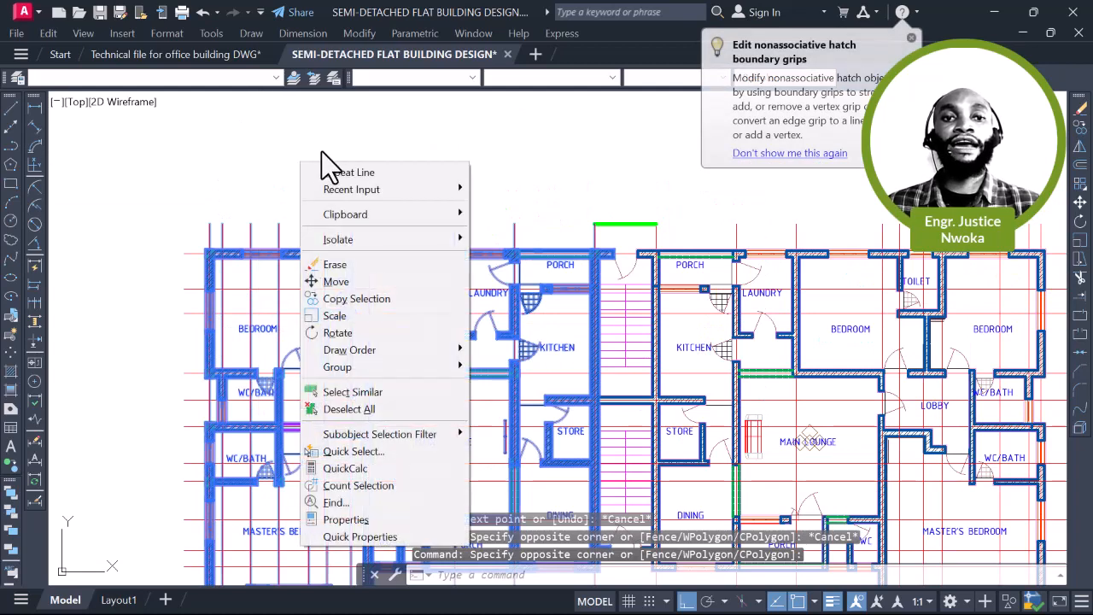
click(382, 449)
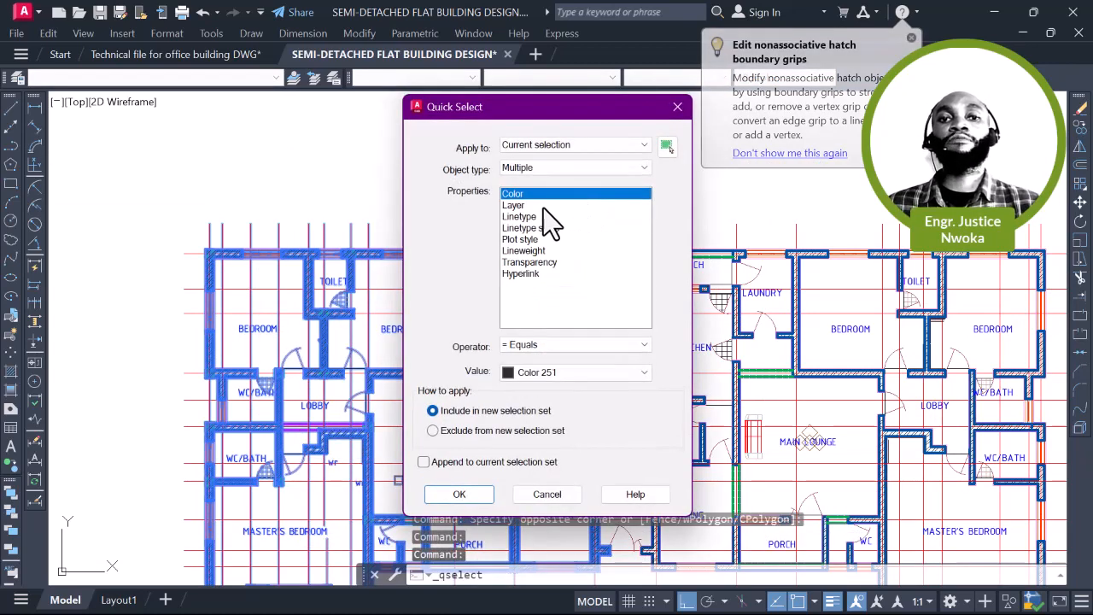
click(541, 206)
click(537, 368)
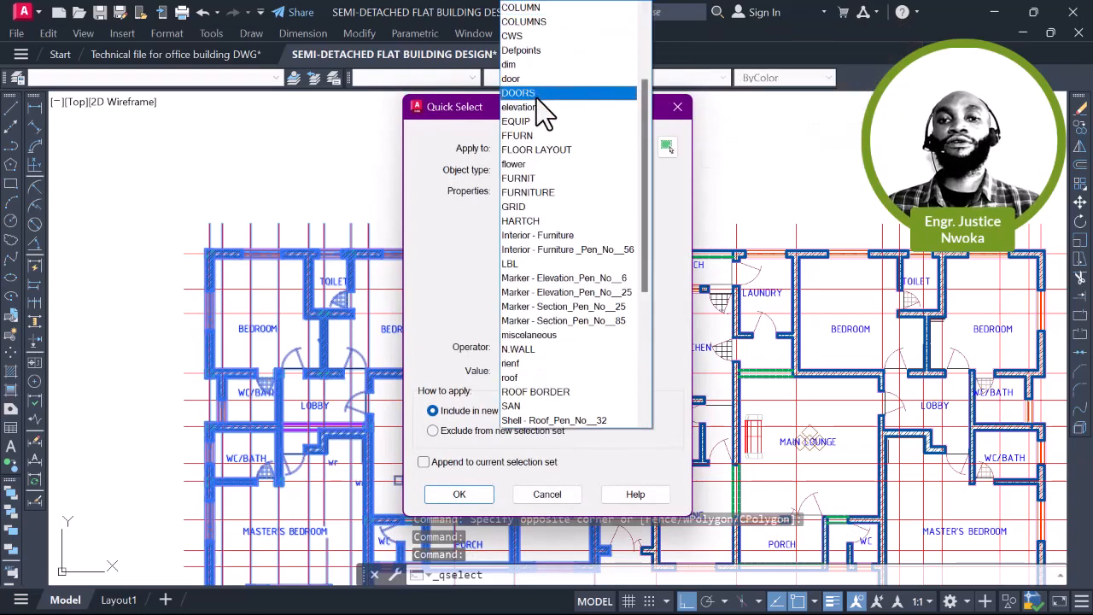
click(474, 252)
click(474, 492)
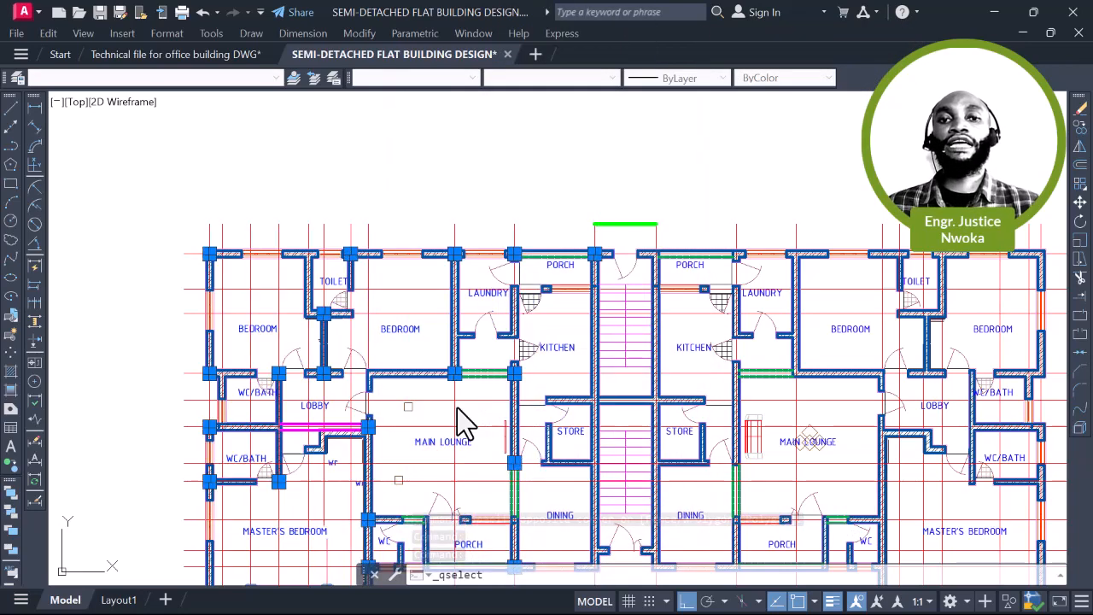
Check the selected columns along the staircase's left wall for missing positions and clear the selection
scroll(457, 282, down, 4)
scroll(450, 309, up, 2)
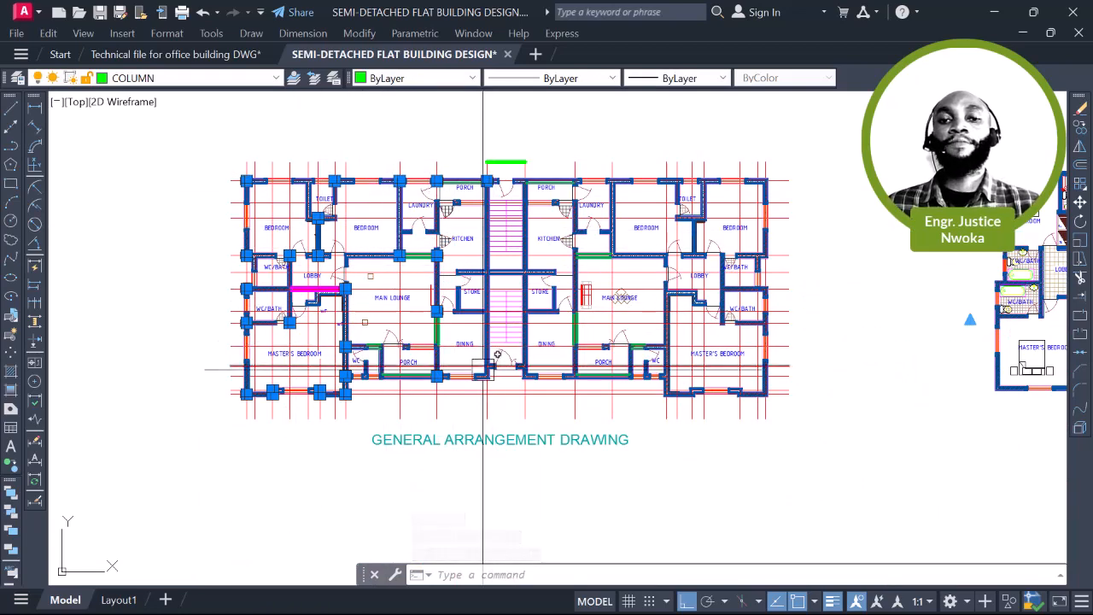
scroll(491, 358, up, 6)
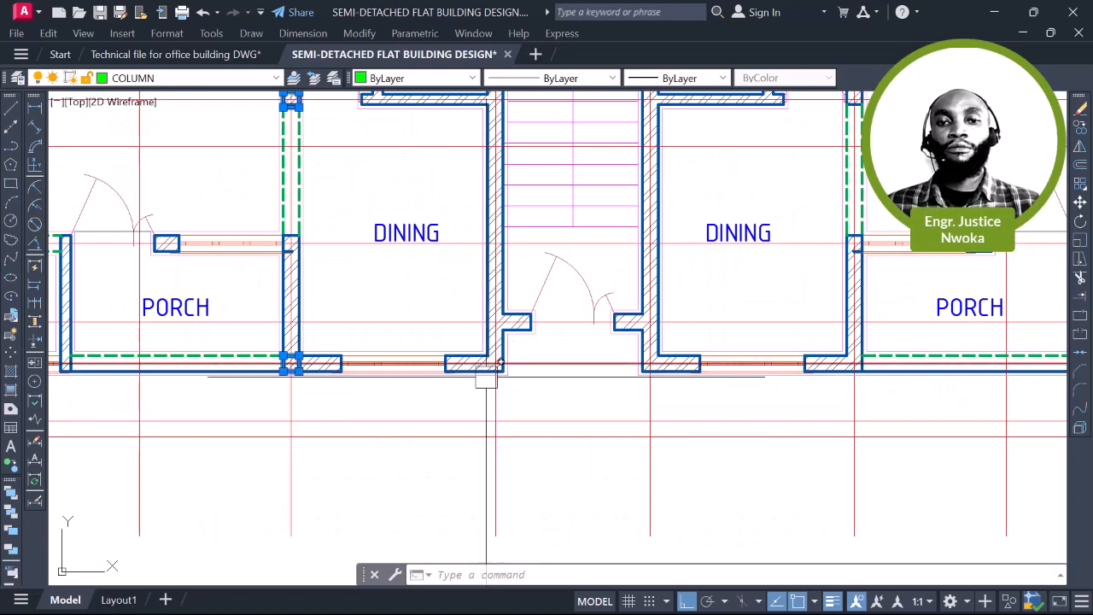
scroll(498, 341, down, 8)
scroll(502, 284, up, 4)
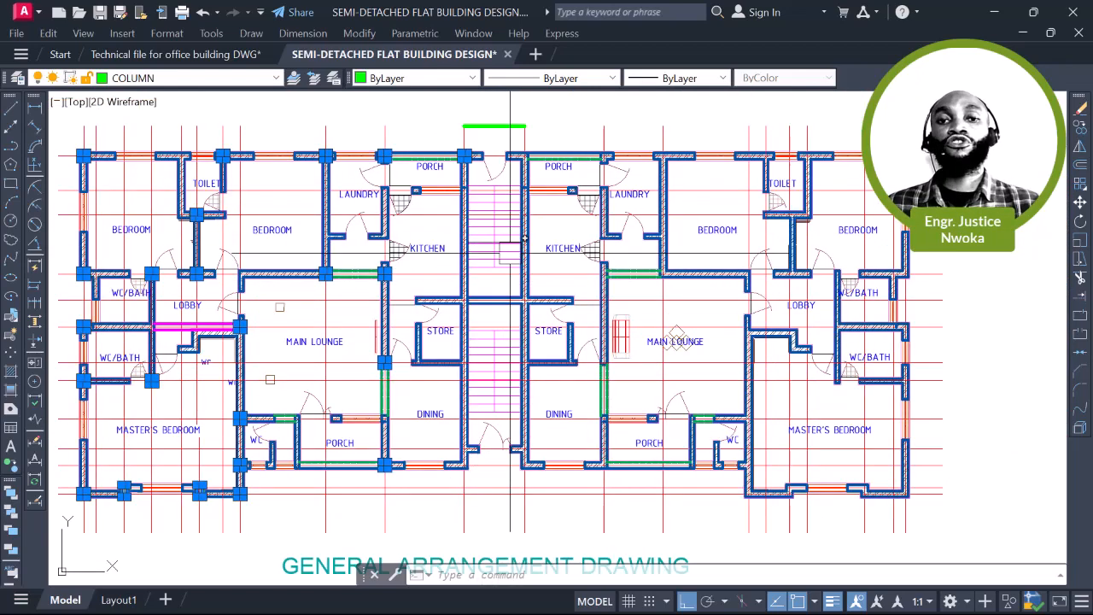
key(Escape)
middle_drag(433, 377, 433, 342)
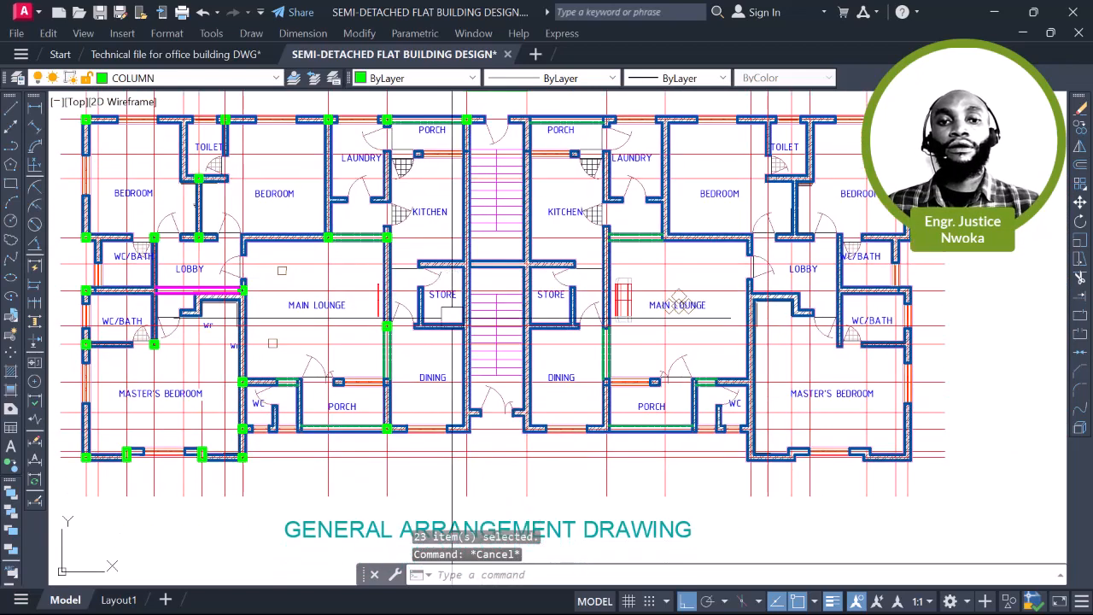
Copy the column between the left main lounge and dining horizontally onto the staircase's left wall, at the store-dining partition
scroll(433, 341, up, 4)
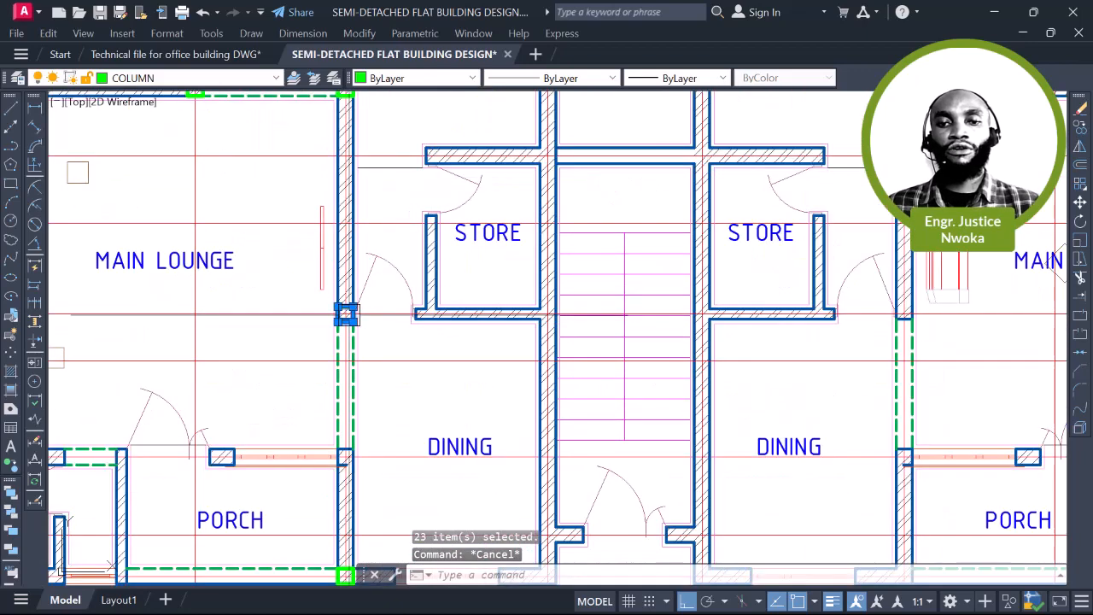
text(co)
key(Return)
scroll(341, 337, up, 4)
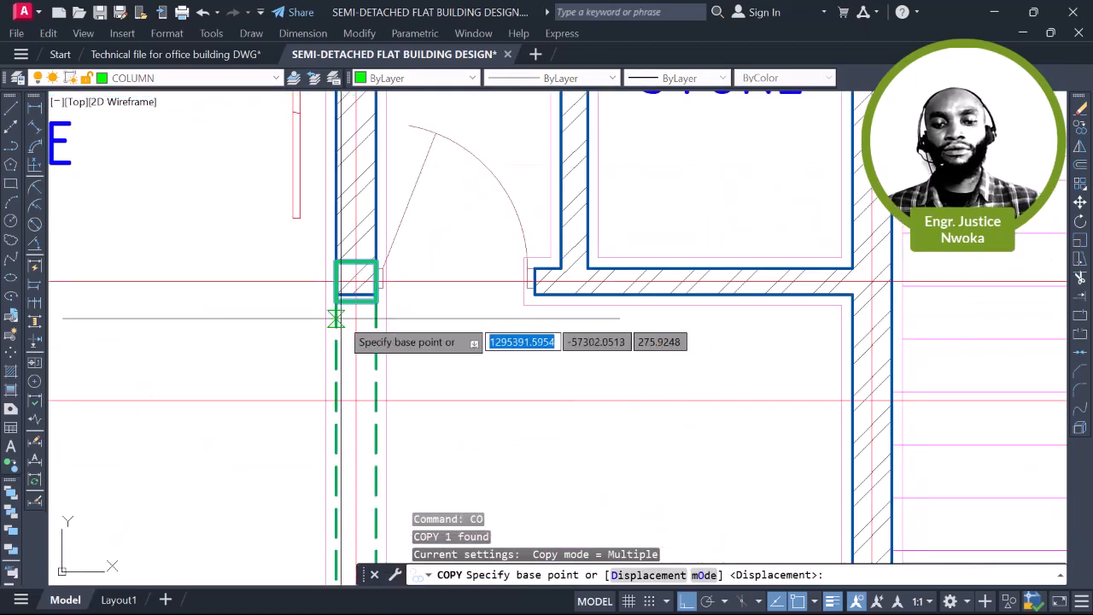
click(363, 258)
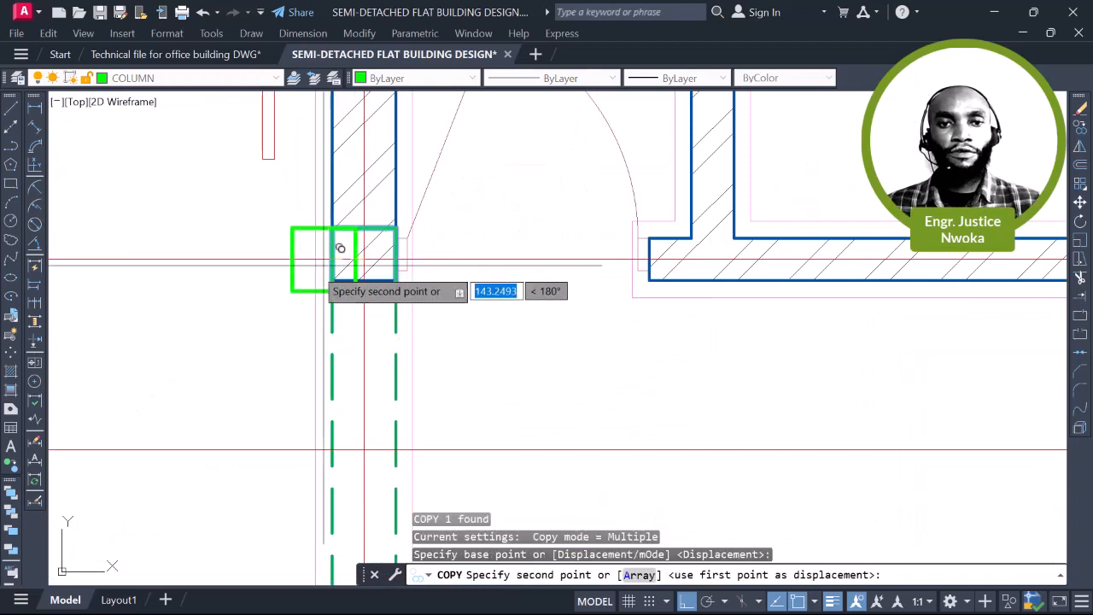
scroll(341, 256, down, 4)
scroll(519, 265, up, 6)
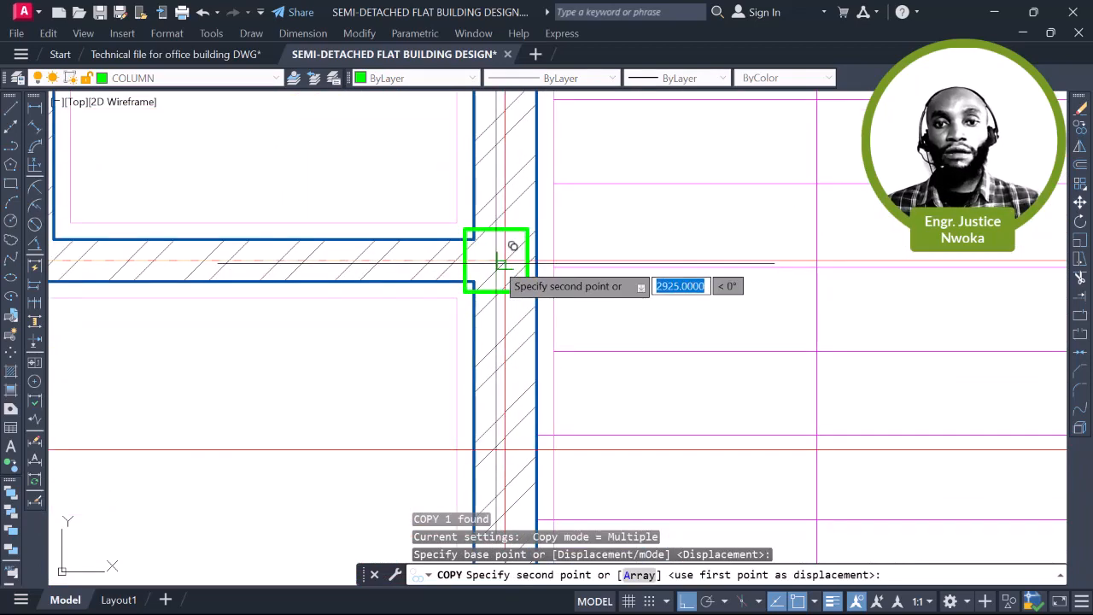
scroll(498, 263, up, 3)
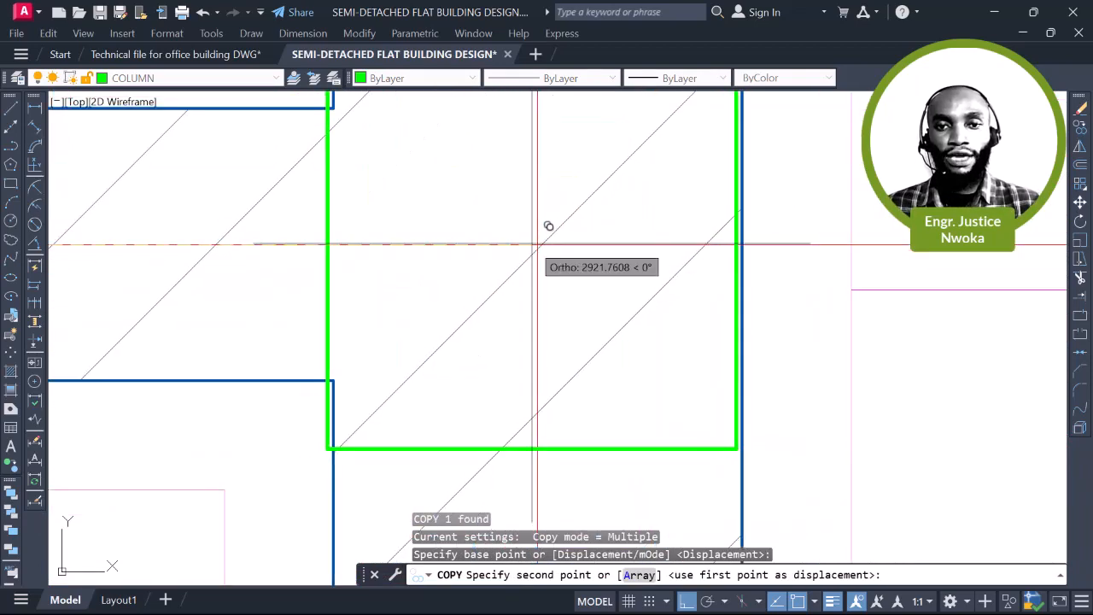
scroll(536, 245, up, 3)
click(543, 248)
scroll(546, 247, down, 10)
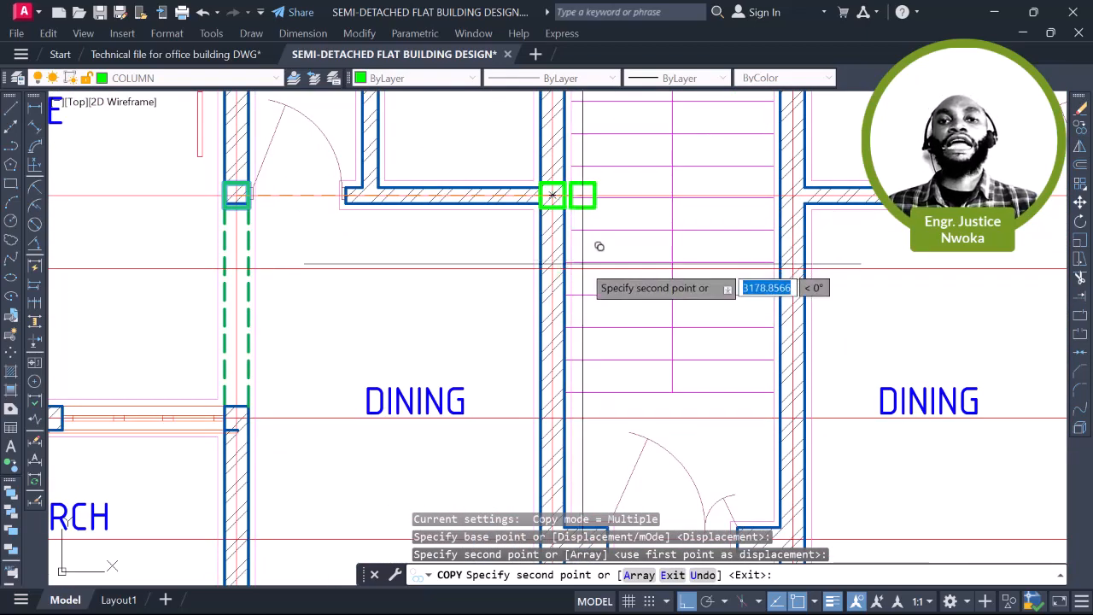
With ortho off, place another copy of the column at the left dining's lower exterior corner beside the staircase entrance
scroll(560, 299, down, 5)
scroll(559, 301, up, 4)
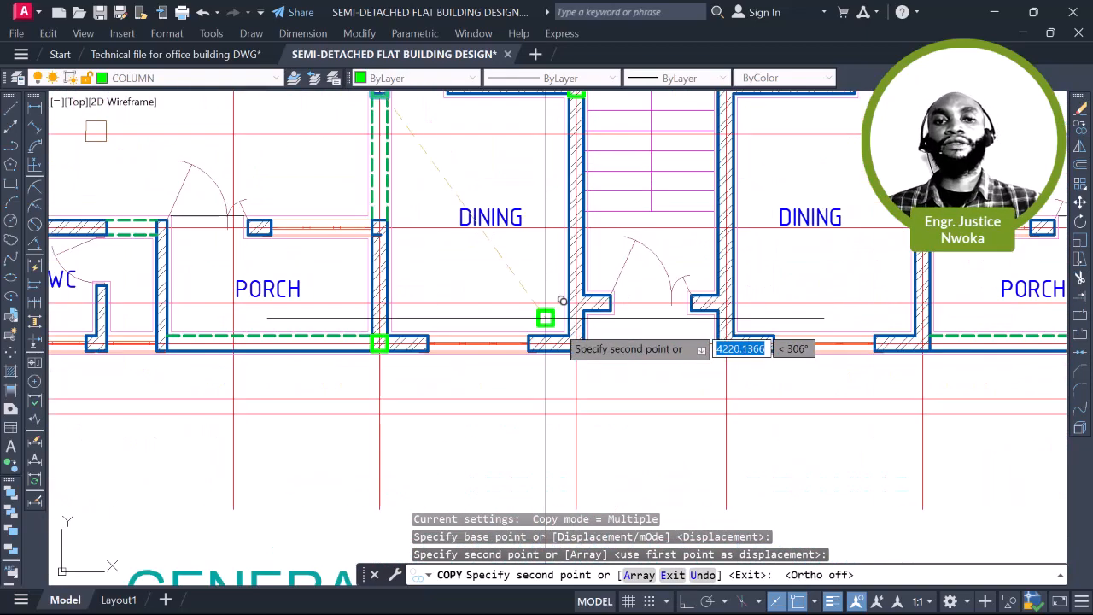
scroll(569, 340, up, 8)
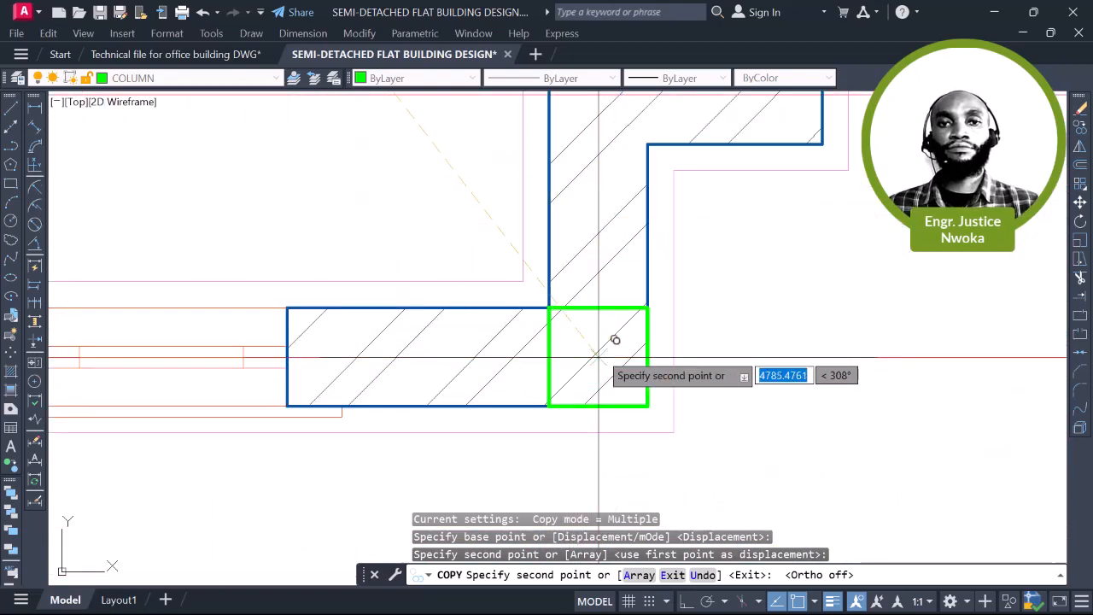
click(599, 352)
scroll(600, 353, down, 10)
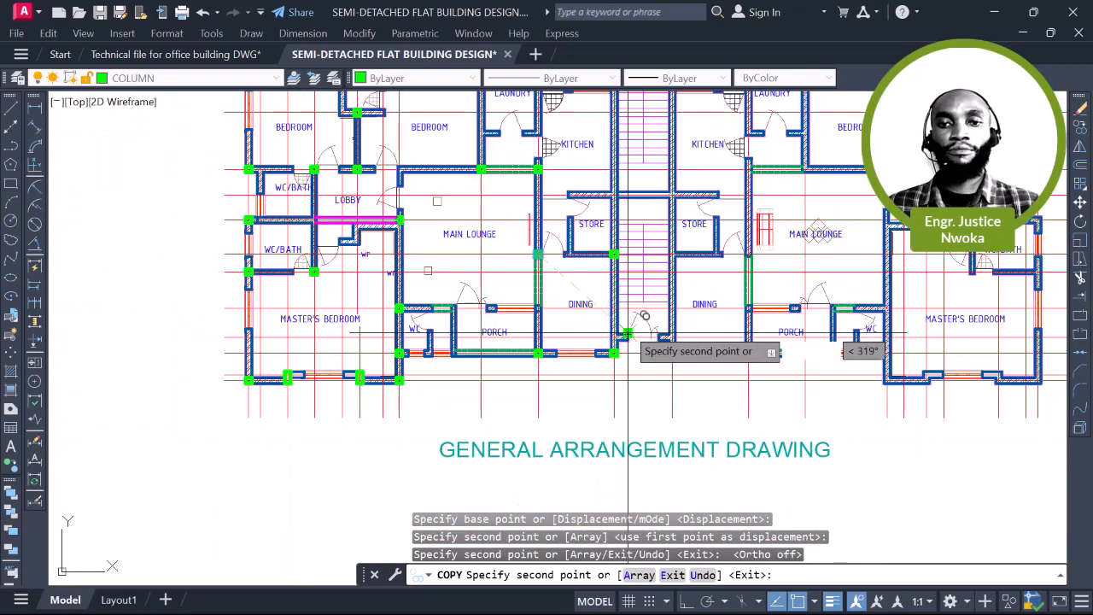
Place another column copy where the left store's upper wall crosses the staircase's left wall
scroll(634, 316, down, 3)
middle_drag(634, 316, 619, 329)
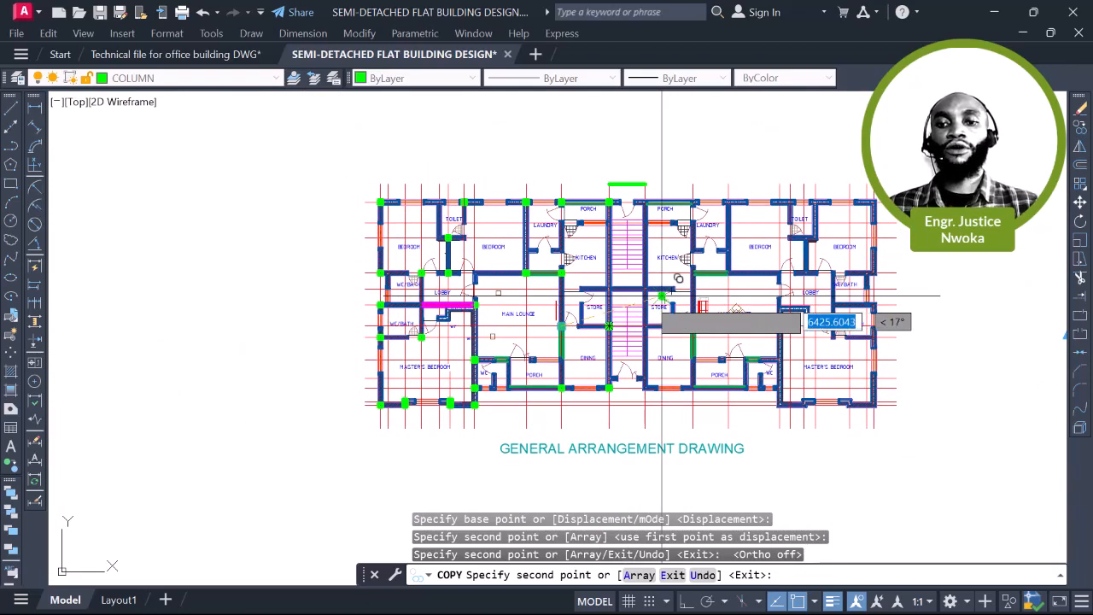
scroll(626, 290, up, 4)
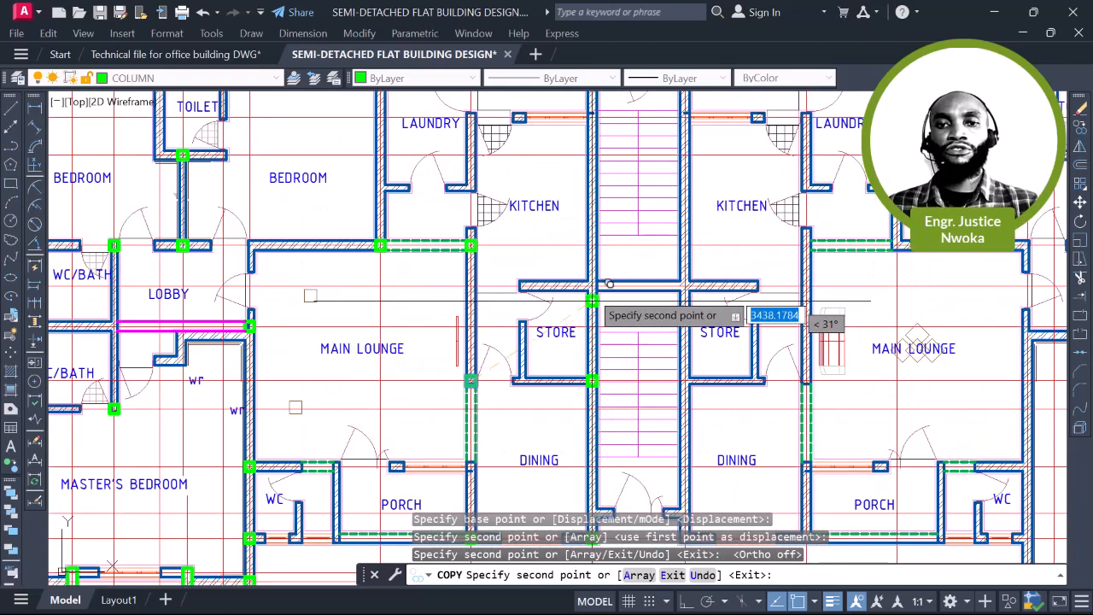
scroll(609, 284, up, 8)
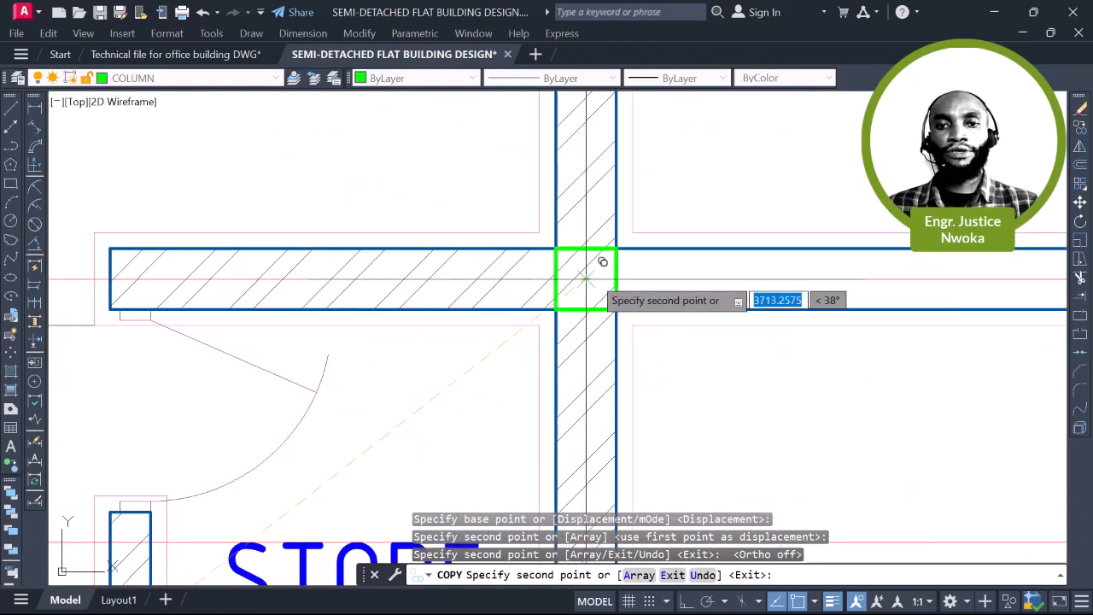
click(585, 278)
scroll(586, 278, down, 6)
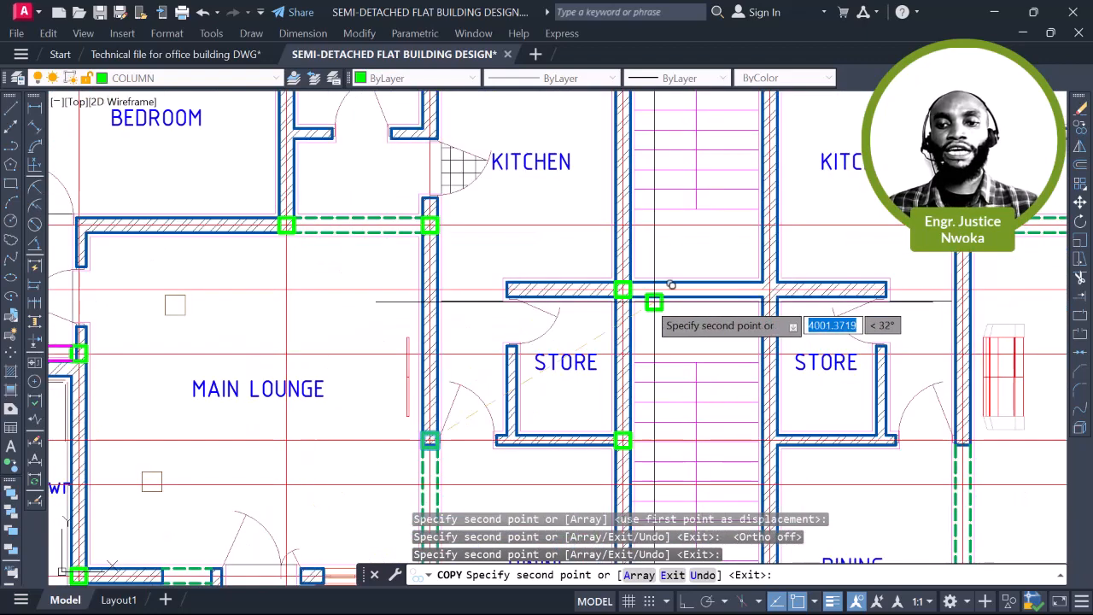
Place another column copy where the wall between the left kitchen and porch meets the staircase wall, and end the copying
scroll(654, 301, down, 2)
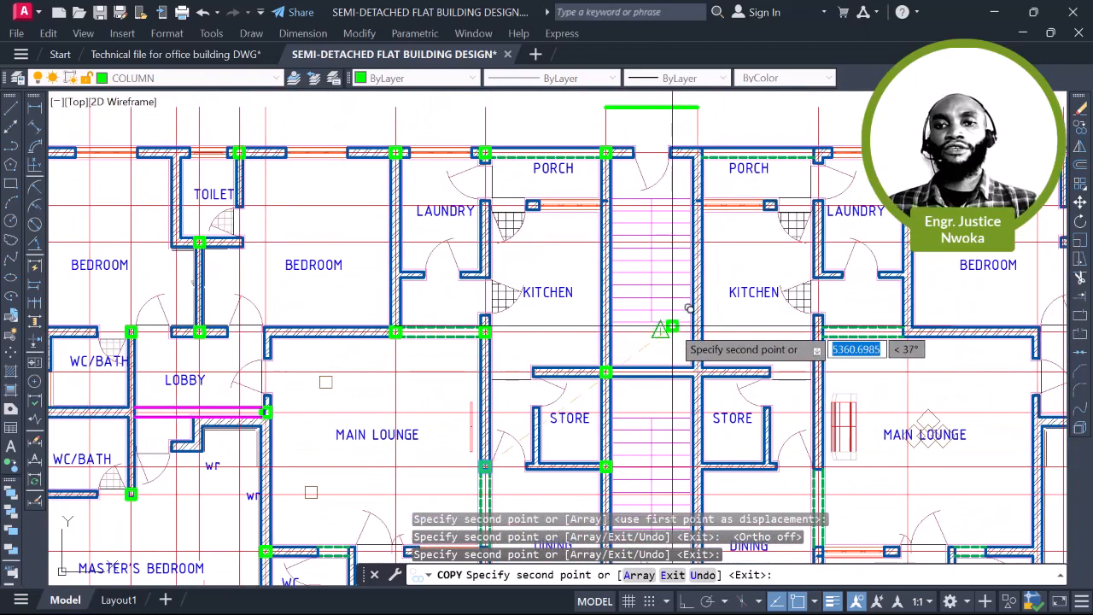
scroll(612, 194, up, 11)
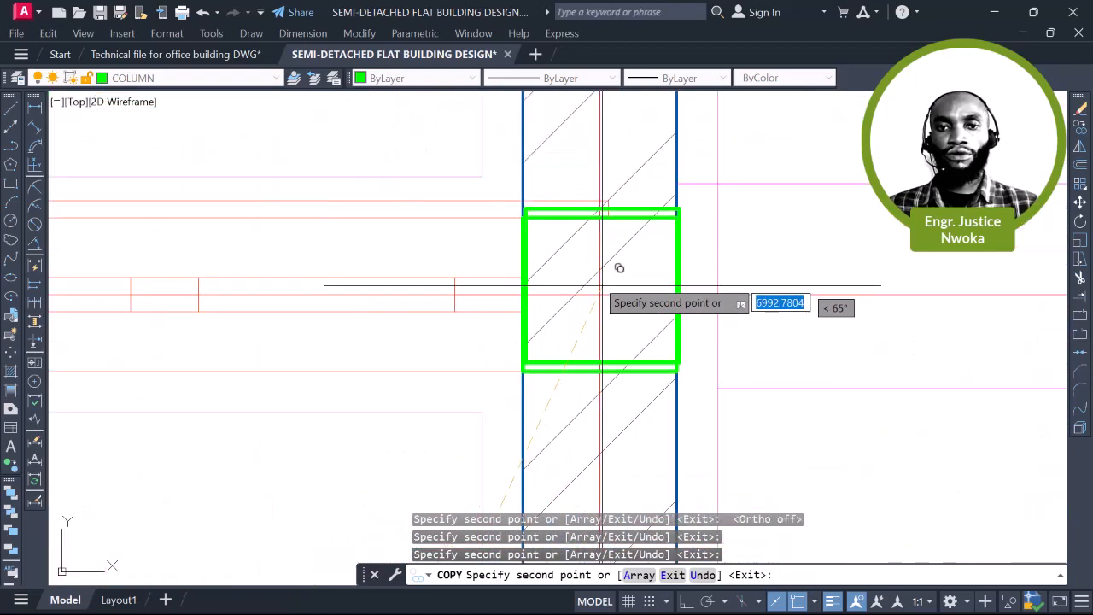
scroll(619, 268, down, 10)
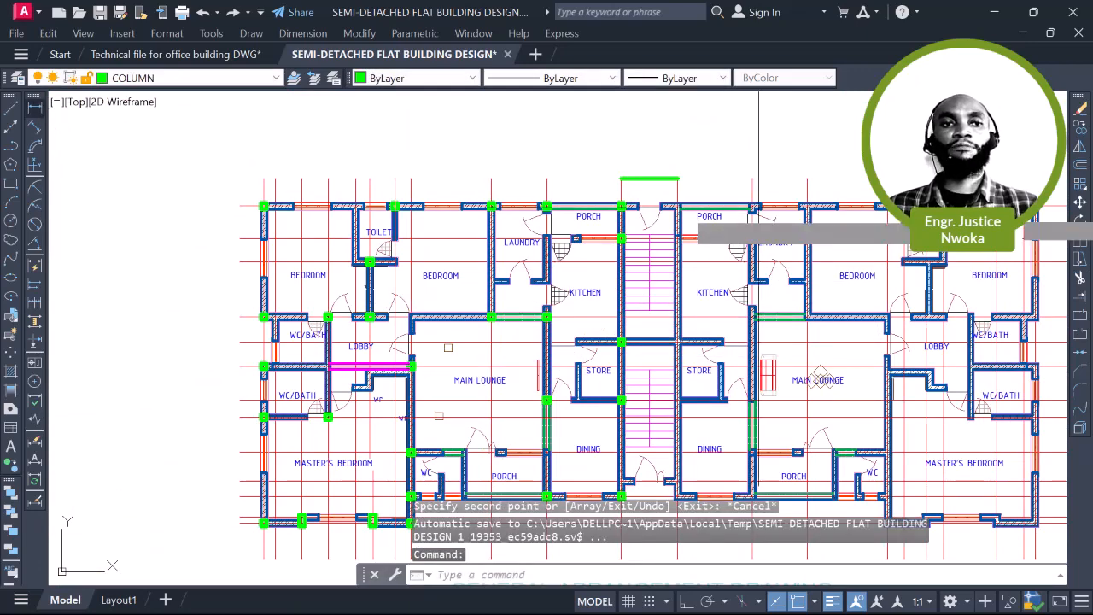
Measure the vertical distance across the staircase from the upper exterior wall to the cross wall above the stores with a linear dimension
click(35, 108)
scroll(670, 205, up, 3)
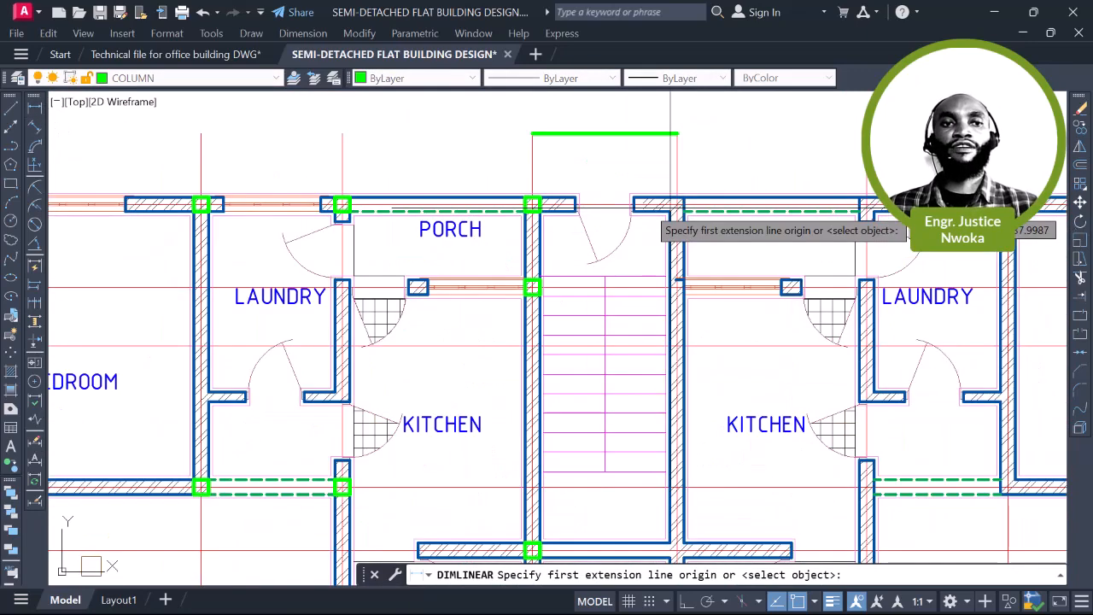
click(609, 203)
scroll(627, 267, down, 5)
scroll(636, 252, up, 8)
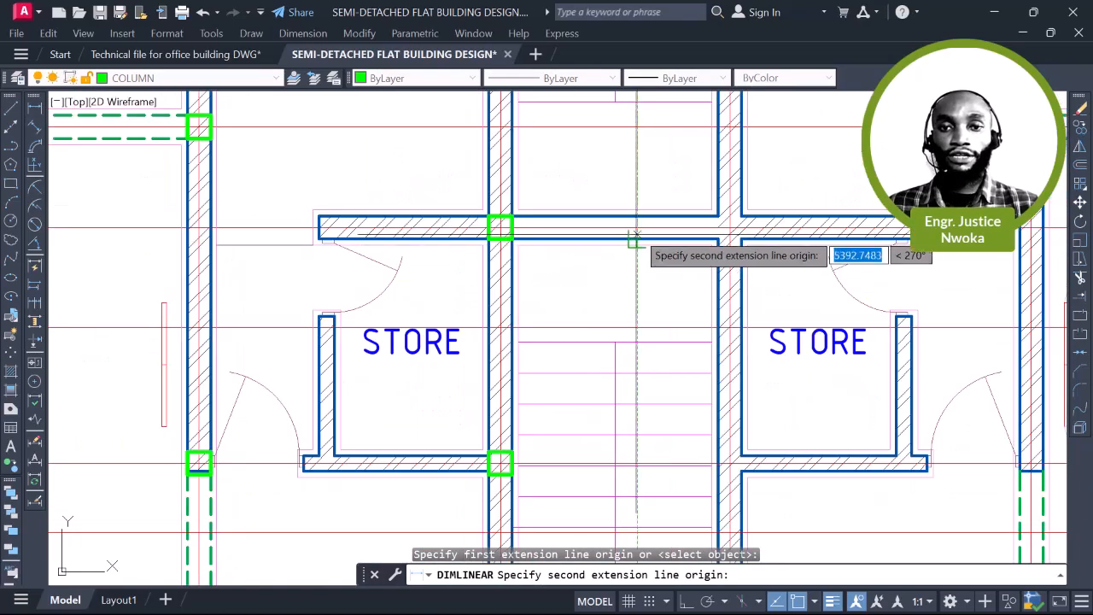
click(636, 226)
scroll(636, 247, down, 5)
scroll(627, 256, up, 8)
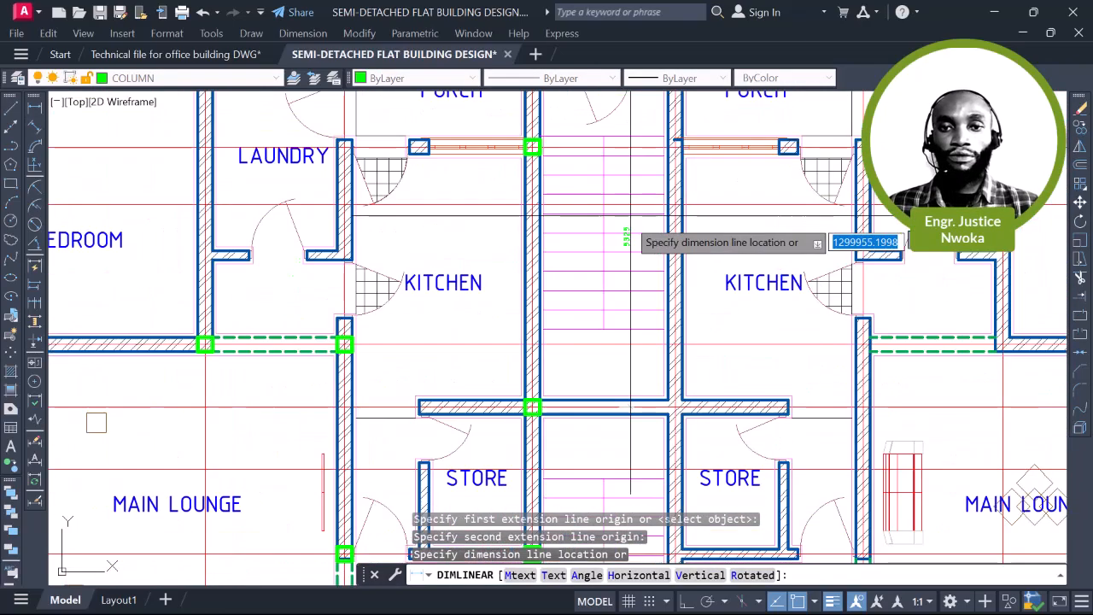
scroll(623, 255, up, 1)
scroll(623, 255, down, 6)
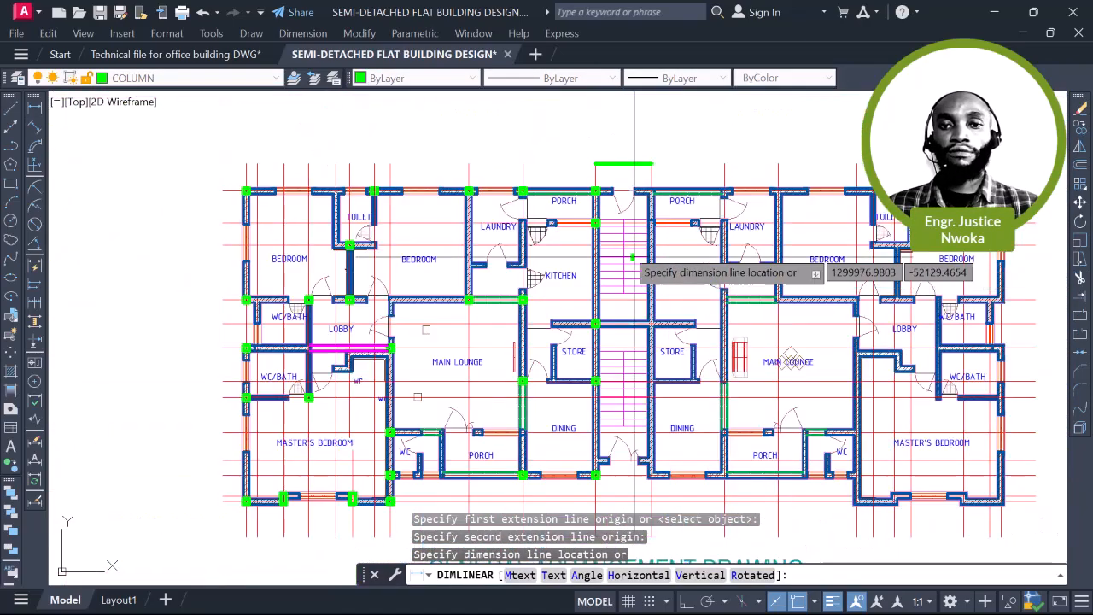
key(Escape)
End the dimensioning and select only the left flat's columns by filtering a window selection with Quick Select for layer equals COLUMN
scroll(595, 224, up, 4)
scroll(595, 154, down, 2)
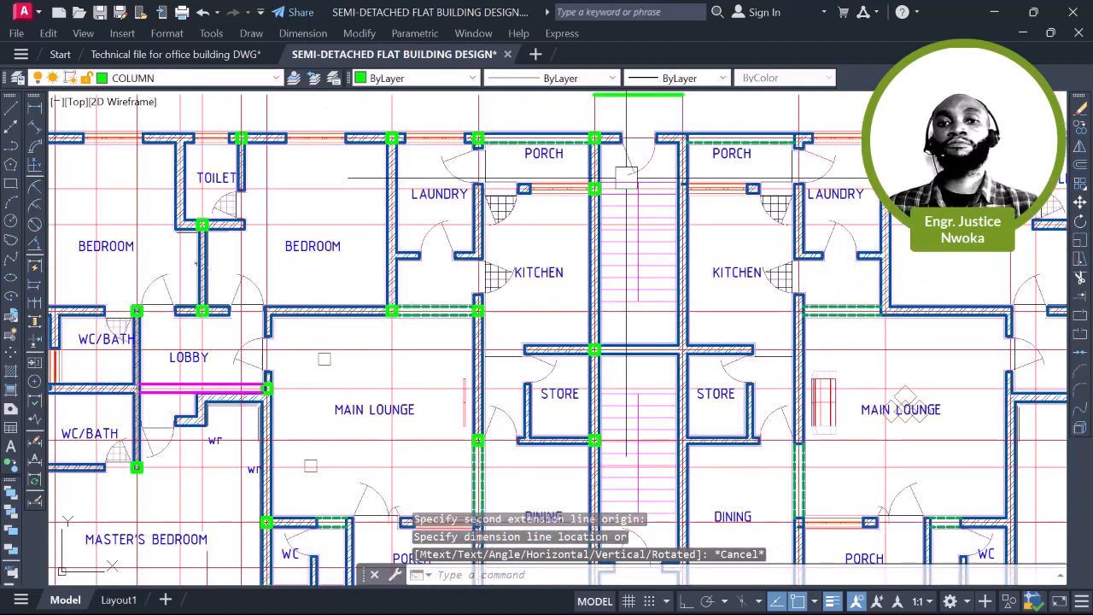
scroll(615, 207, down, 6)
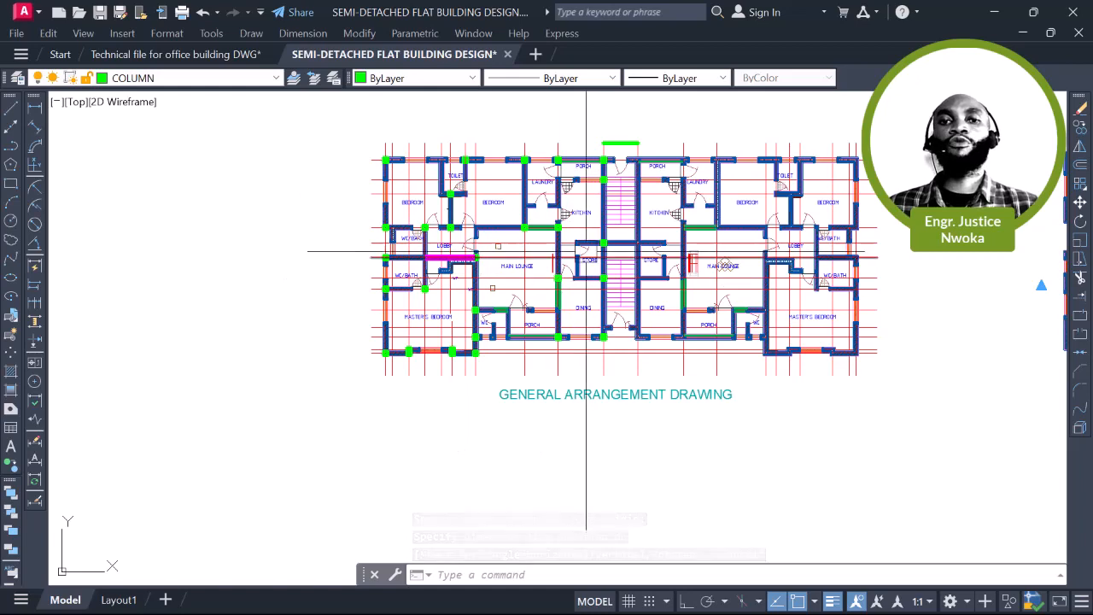
click(342, 135)
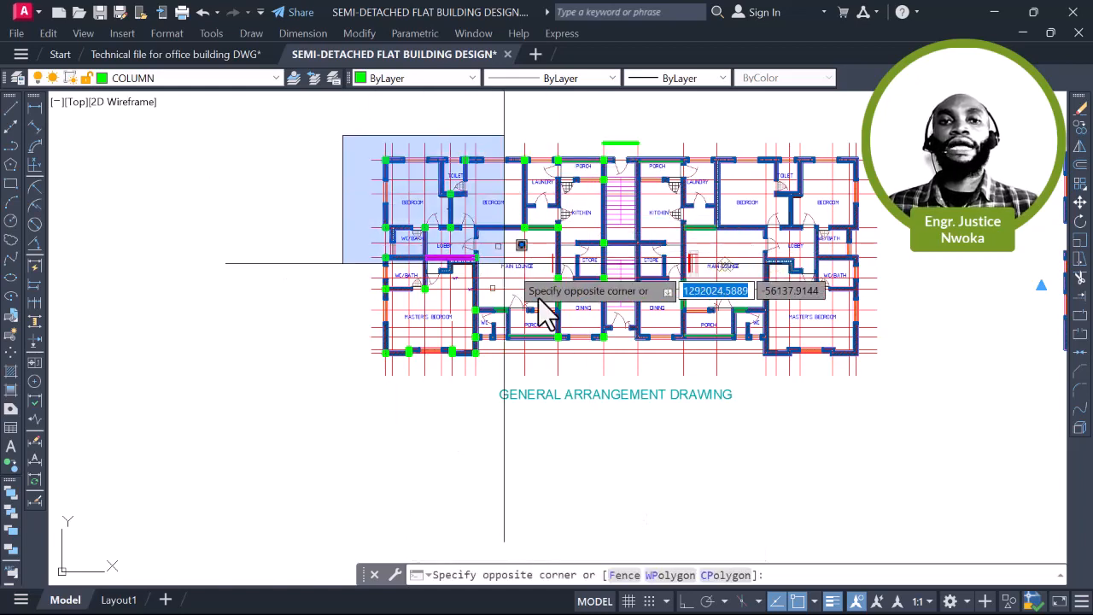
click(637, 394)
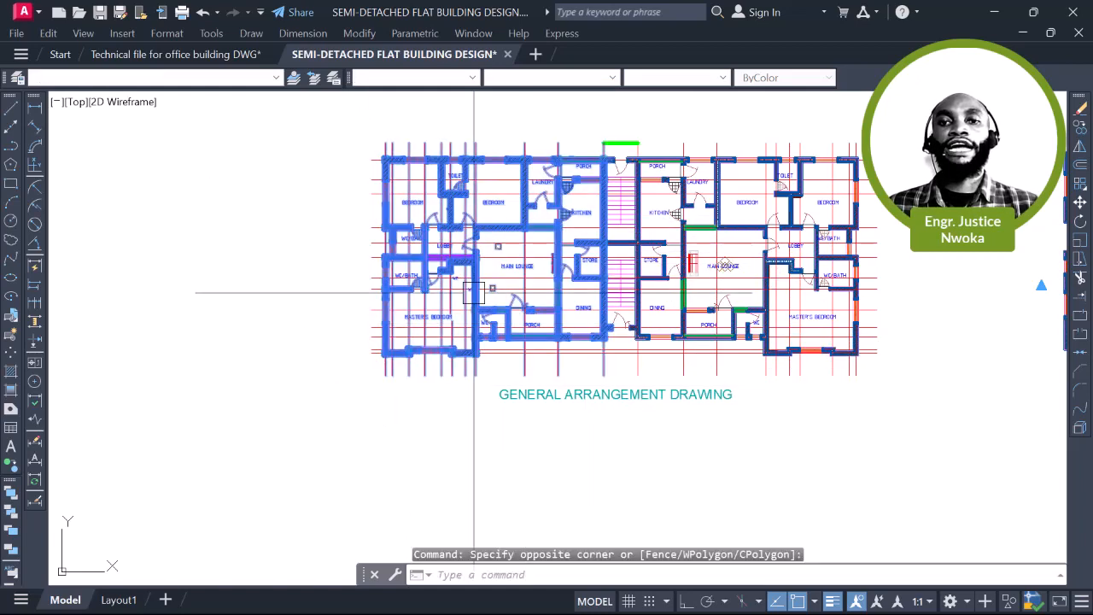
right_click(301, 202)
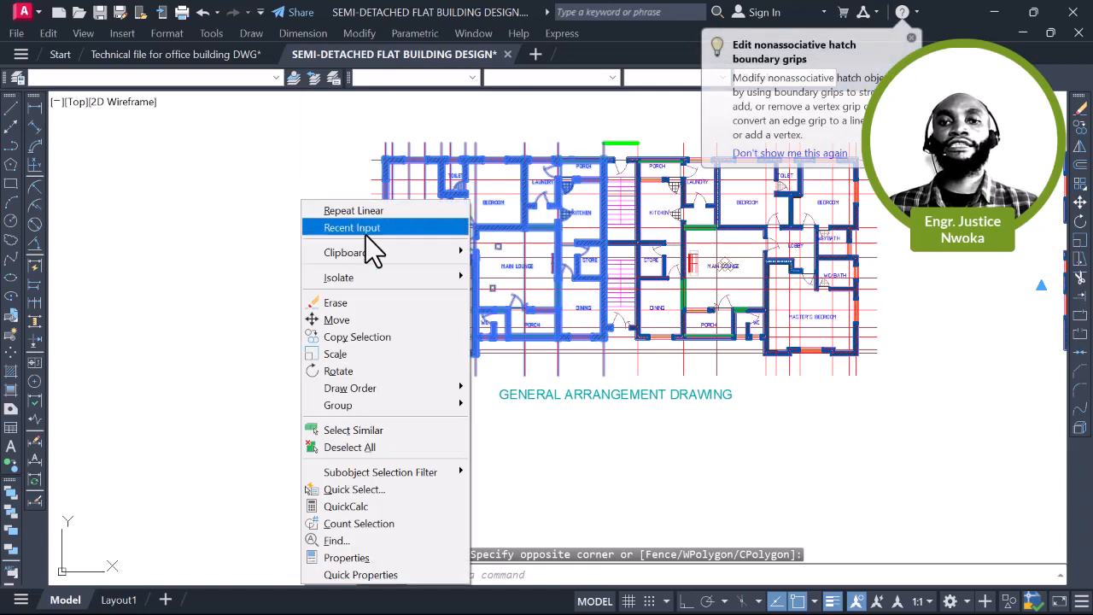
click(379, 488)
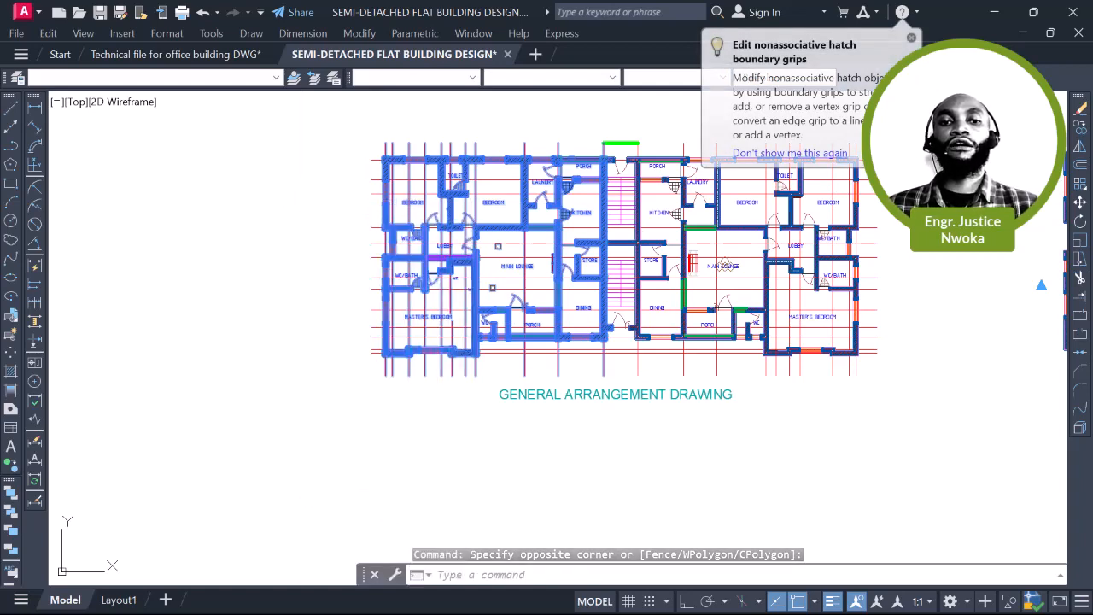
click(517, 206)
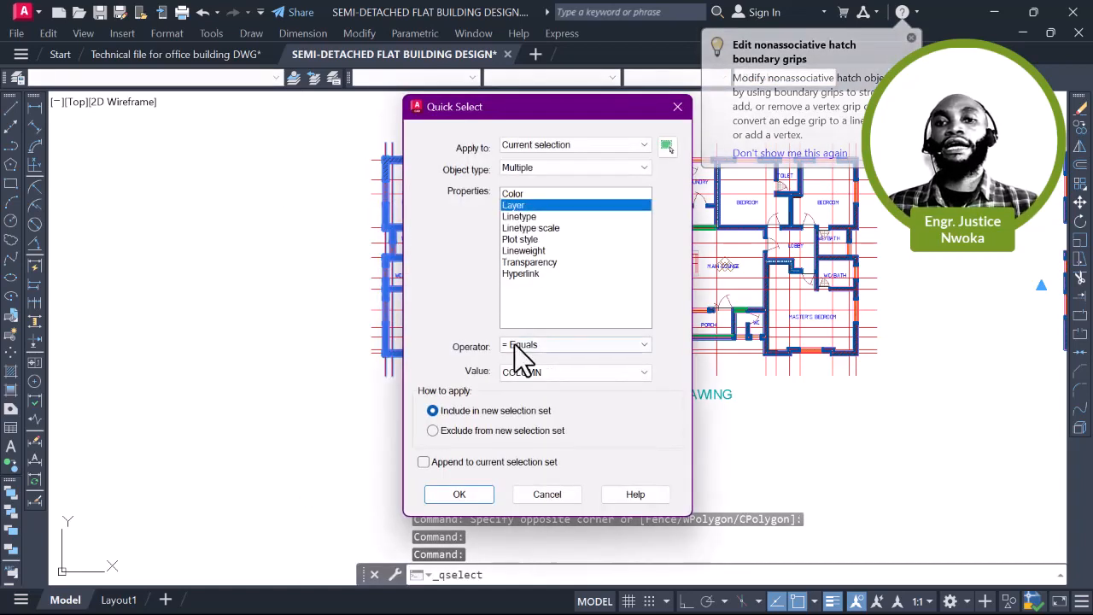
click(459, 496)
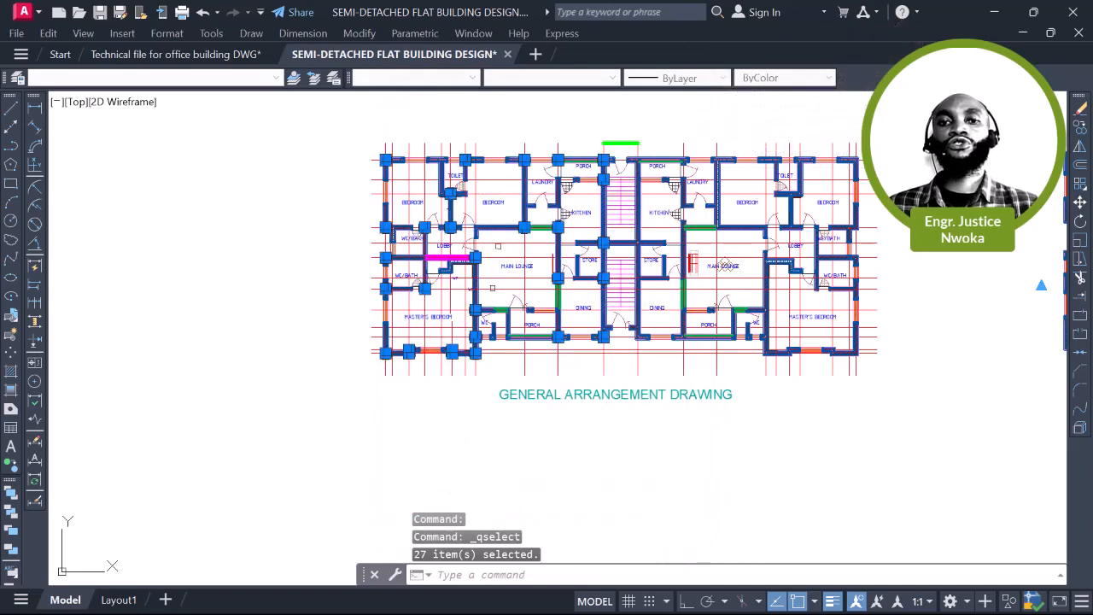
Mirror the selected columns into the right flat about a vertical line through the guide line's midpoint above the staircase, keeping the originals
scroll(595, 167, up, 2)
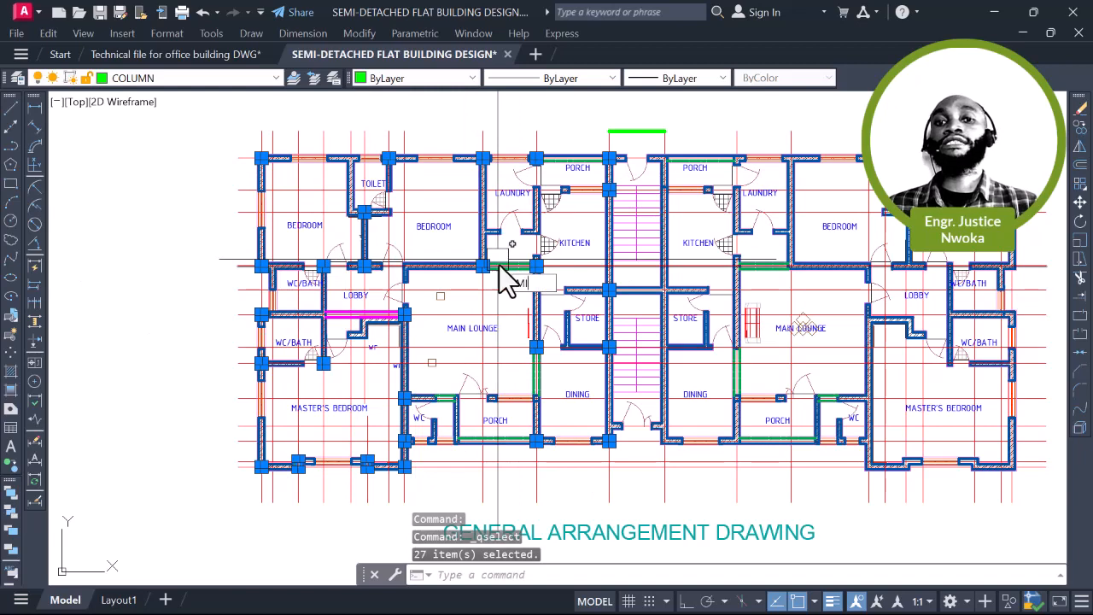
key(Return)
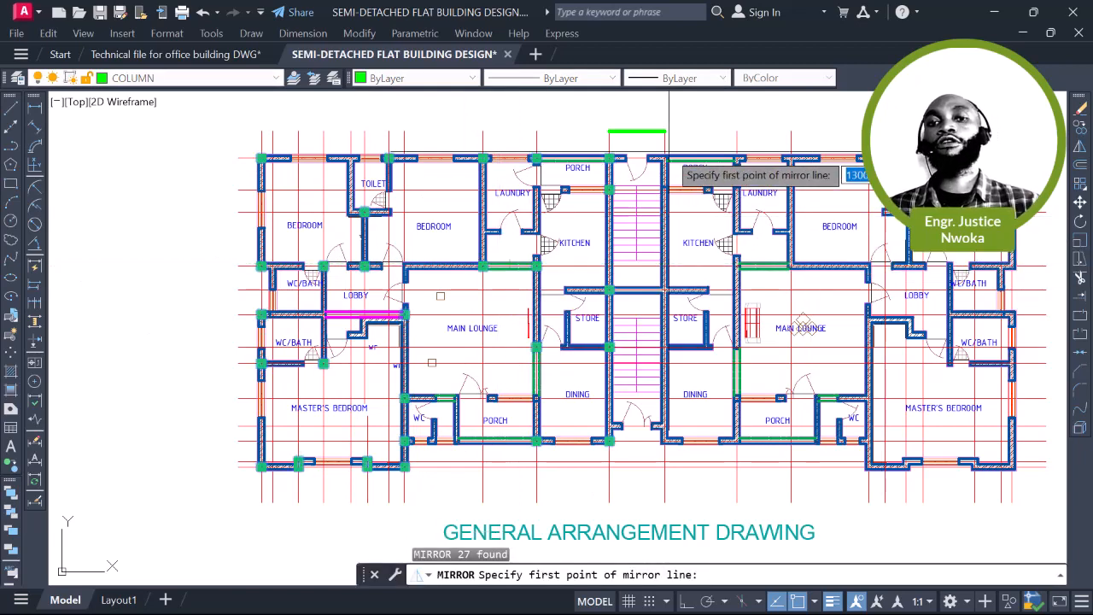
scroll(632, 188, up, 3)
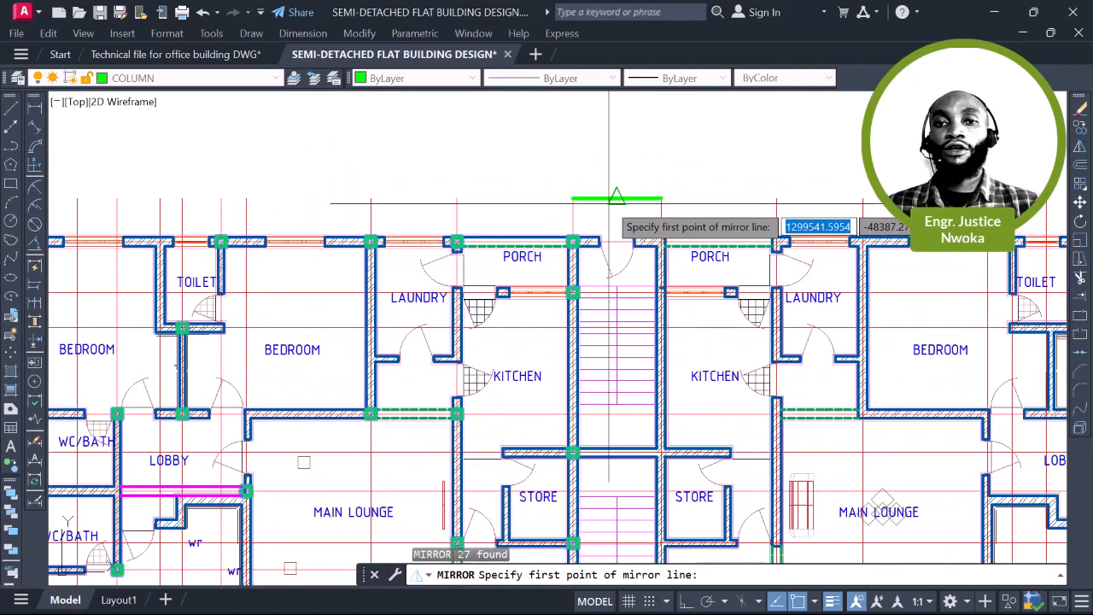
click(617, 198)
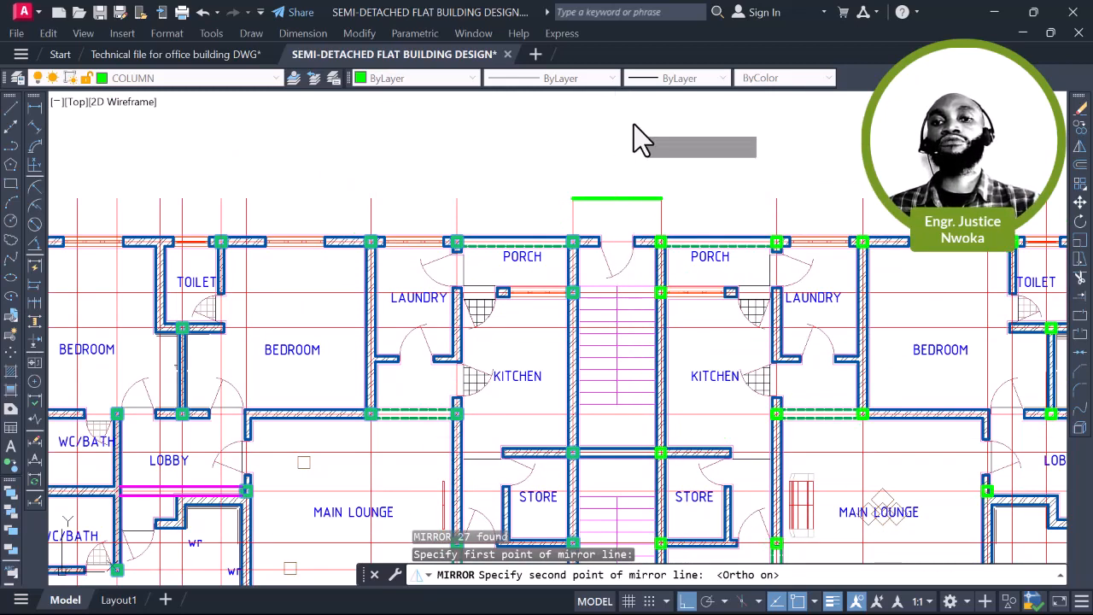
click(642, 138)
click(671, 189)
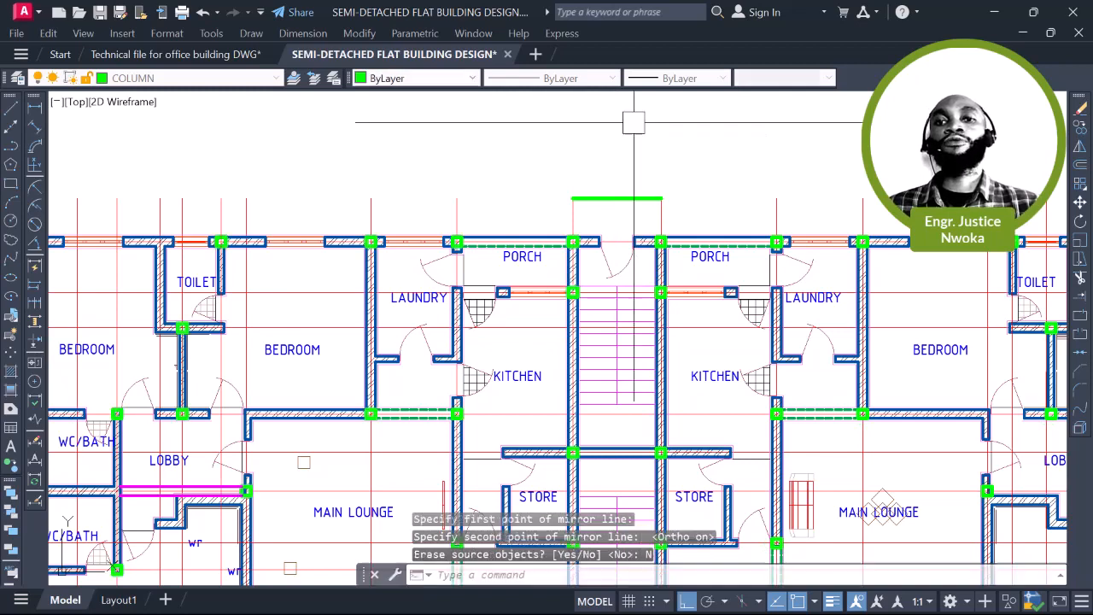
Erase the green guide line above the staircase
click(607, 193)
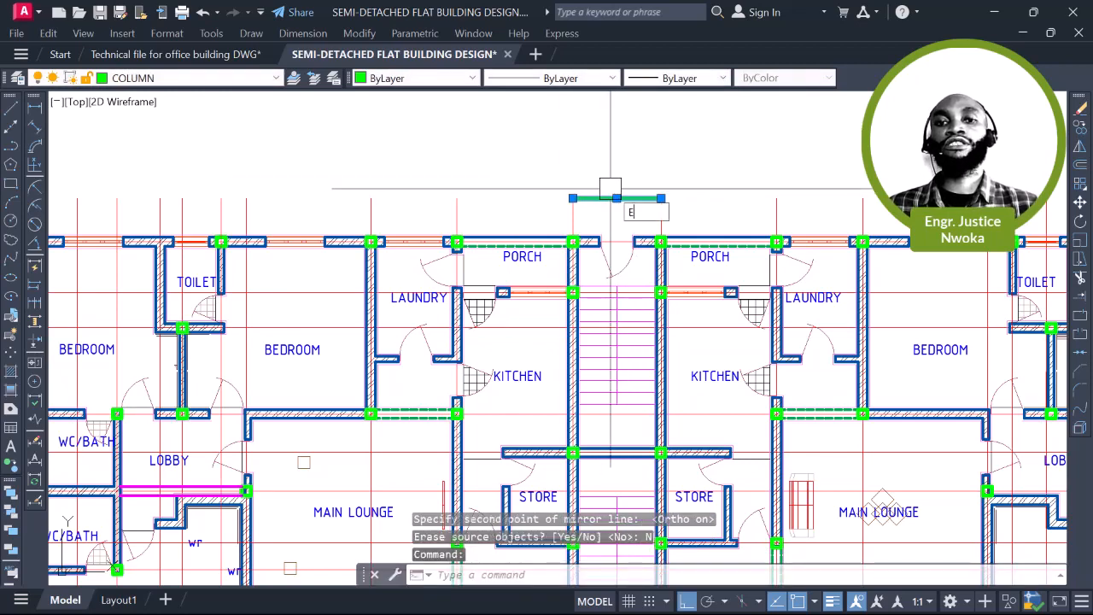
key(Return)
scroll(578, 179, down, 5)
scroll(674, 307, up, 3)
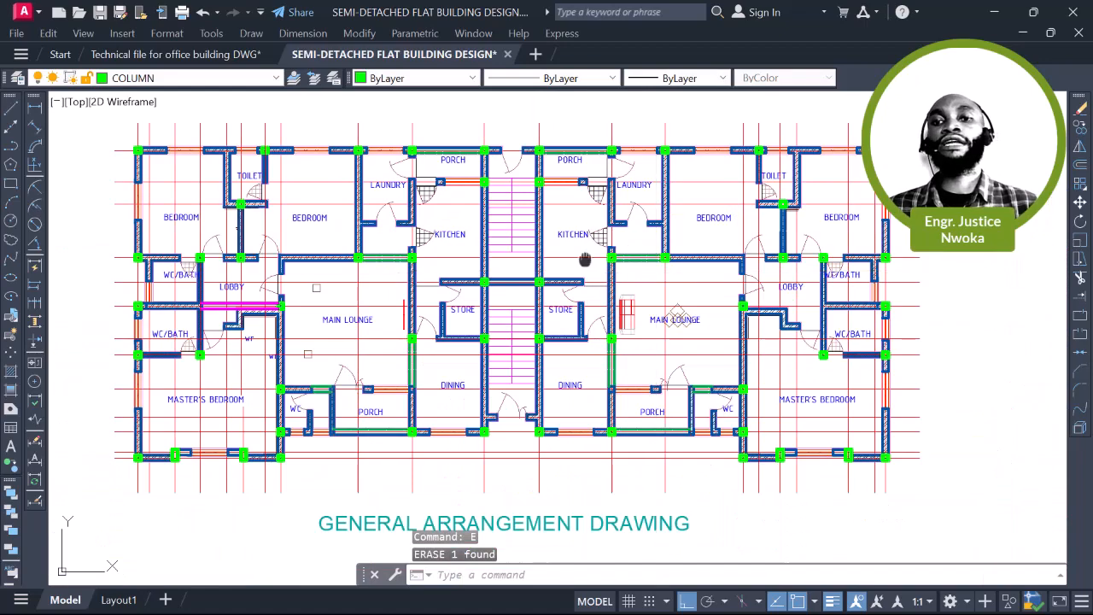
Examine the mirrored columns around the right lobby and across the whole floor plan
scroll(804, 202, up, 6)
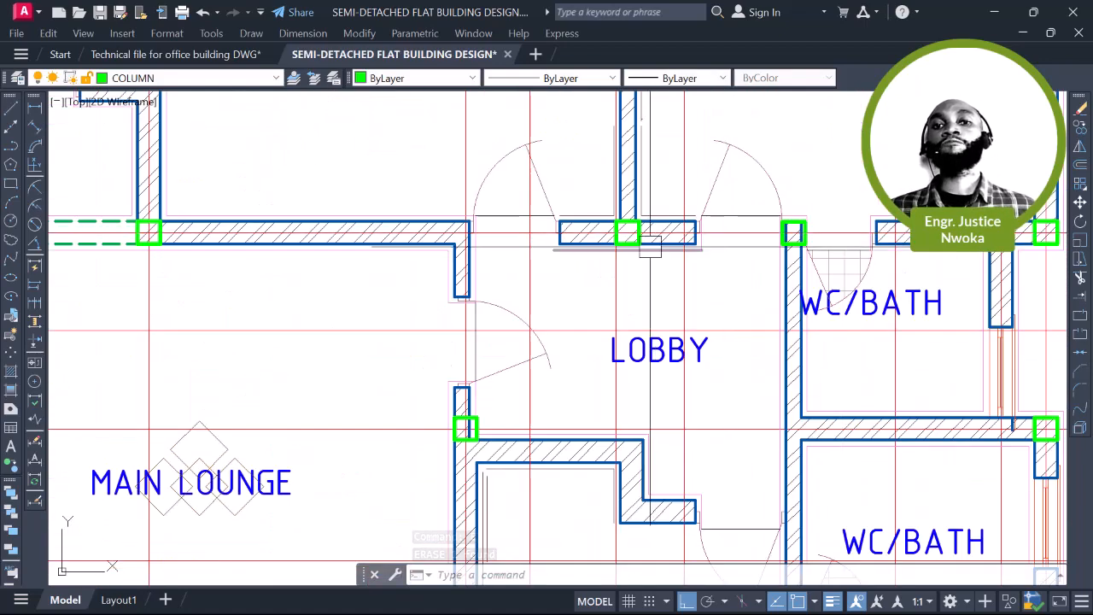
scroll(650, 248, down, 6)
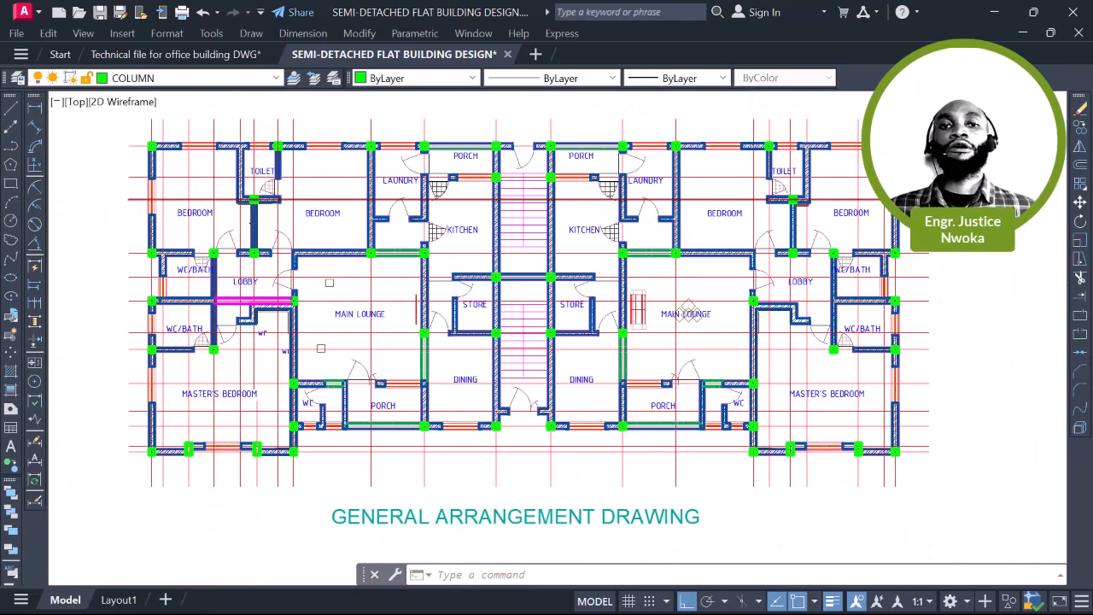
middle_drag(517, 190, 541, 188)
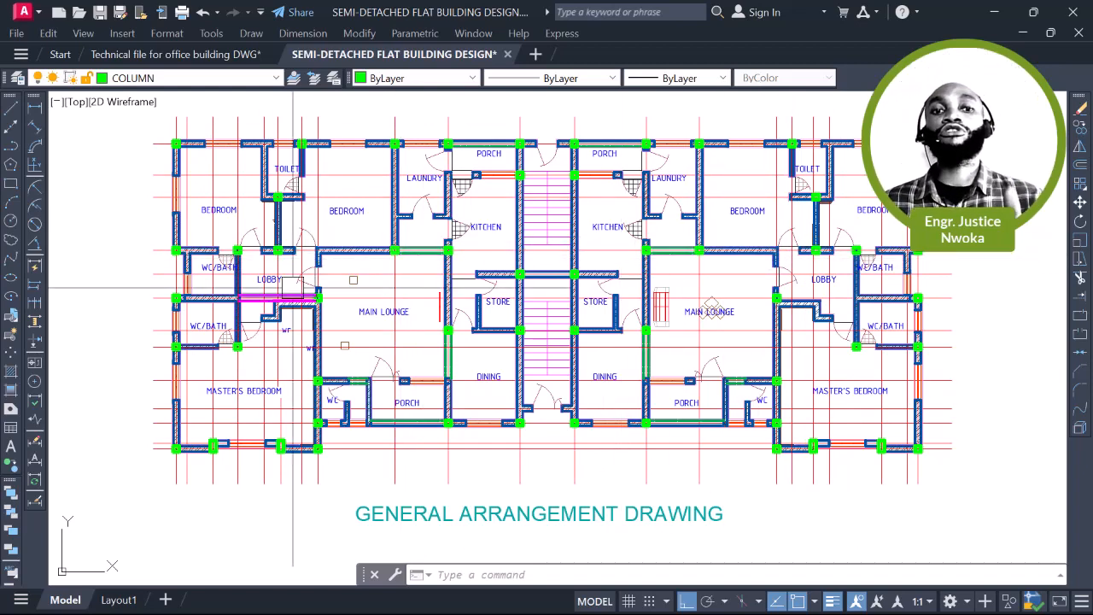
scroll(266, 299, up, 2)
scroll(361, 301, down, 2)
middle_drag(532, 245, 528, 290)
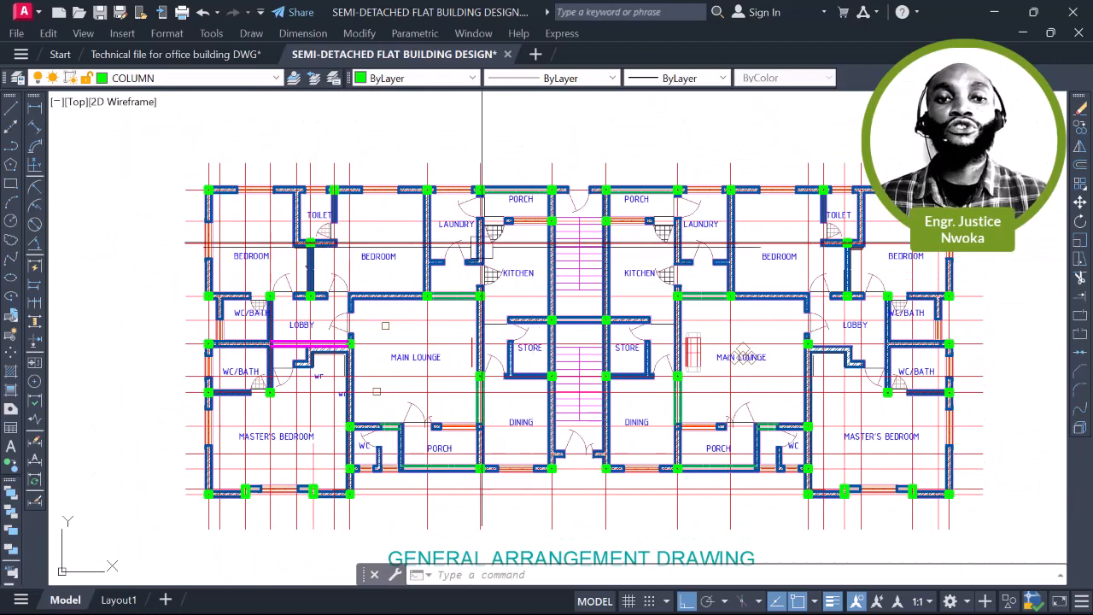
Draw a horizontal guide line above the staircase between the upper ends of its two side-wall grid lines
scroll(286, 345, up, 4)
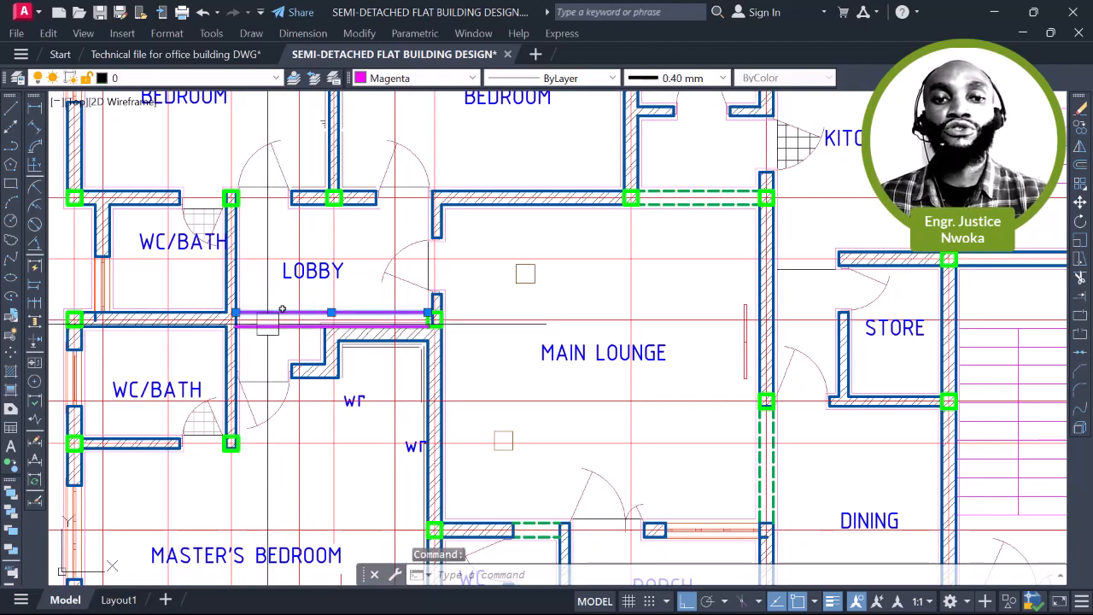
scroll(269, 311, up, 2)
key(Escape)
key(Return)
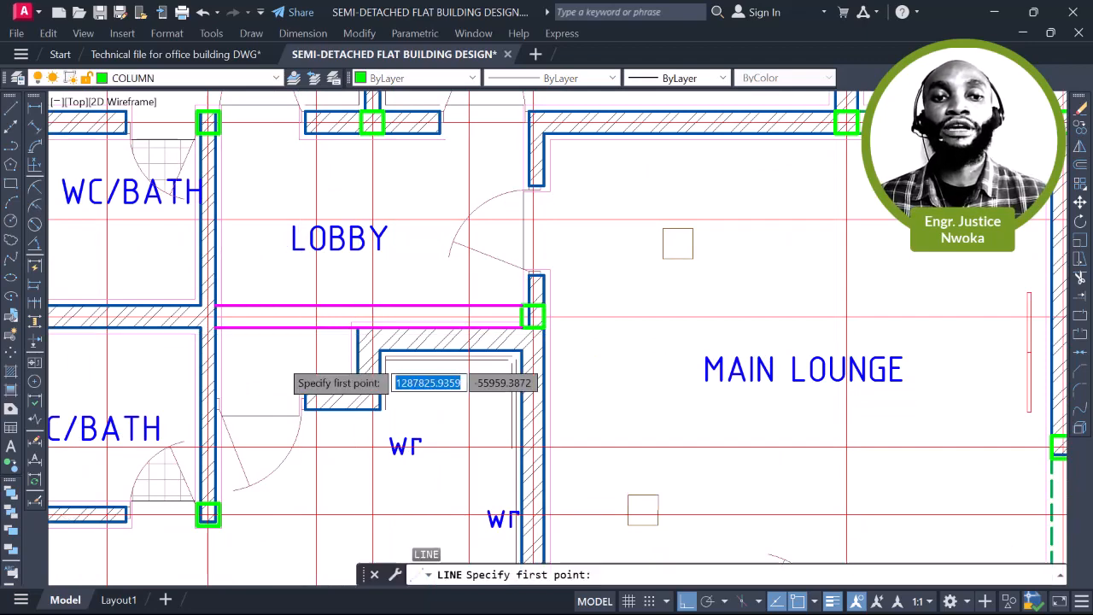
scroll(358, 278, down, 4)
scroll(536, 230, up, 2)
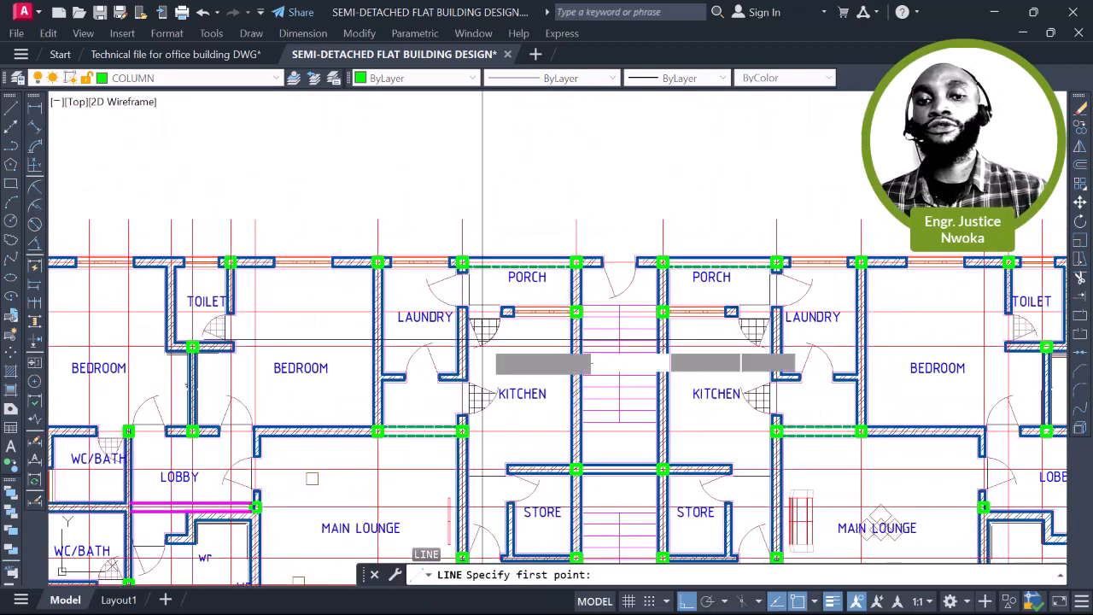
click(576, 219)
scroll(663, 219, down, 3)
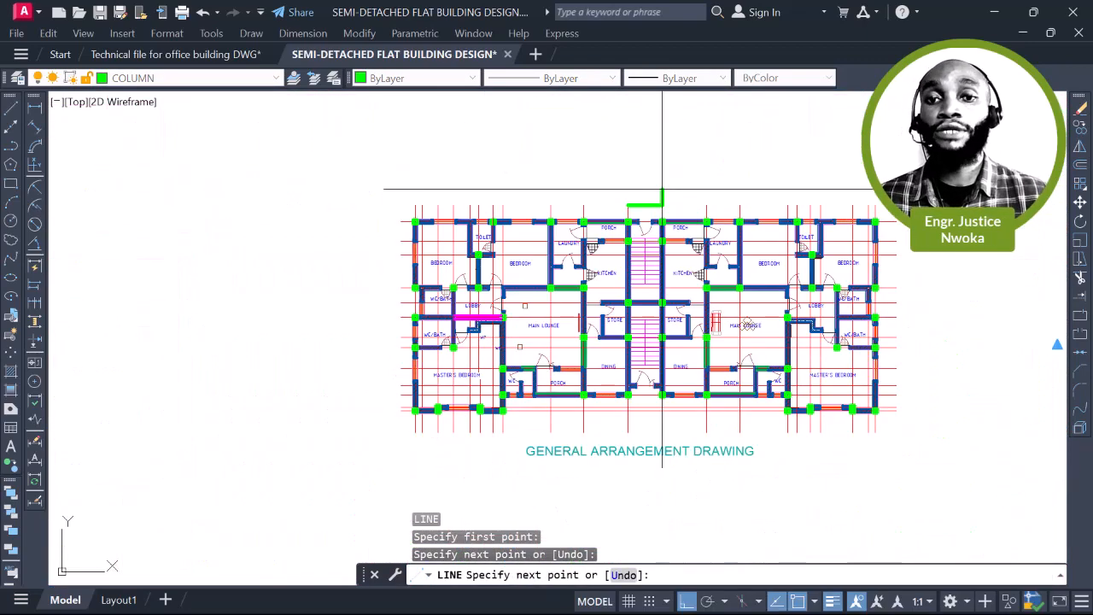
key(Escape)
Mirror the two magenta lines below the left lobby into the right flat about the new guide line's midpoint, keeping the originals
scroll(476, 340, up, 5)
click(471, 335)
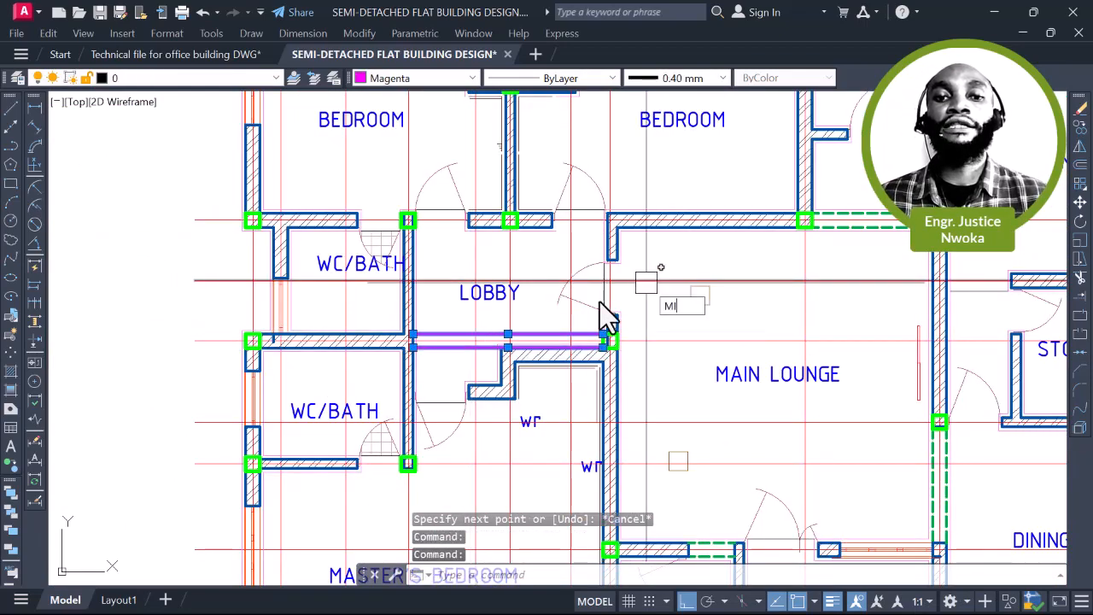
key(Return)
scroll(610, 358, down, 3)
scroll(653, 256, up, 2)
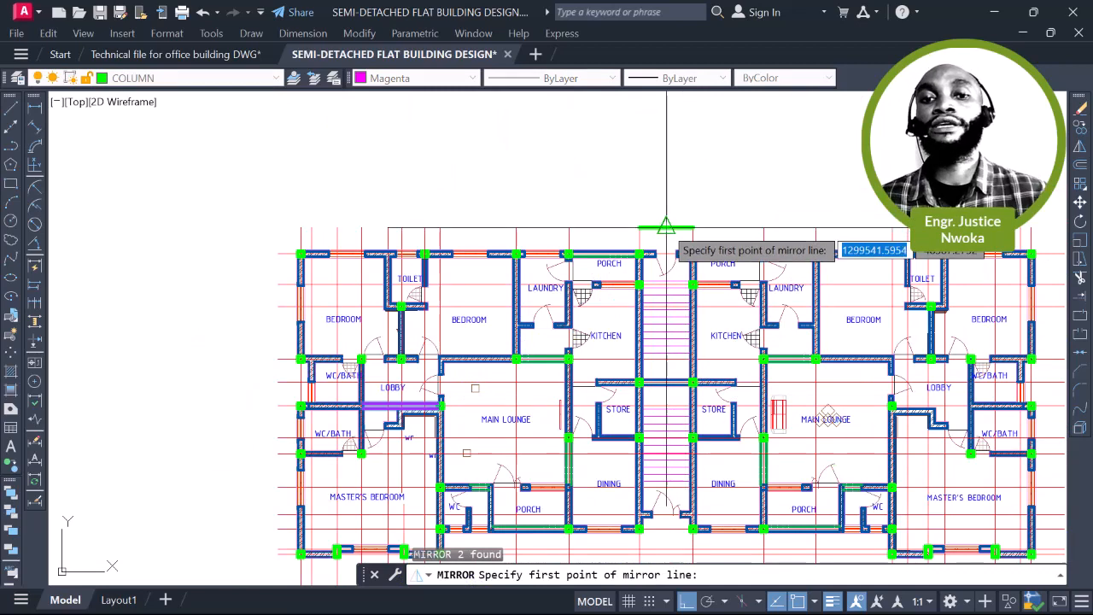
click(665, 228)
click(719, 170)
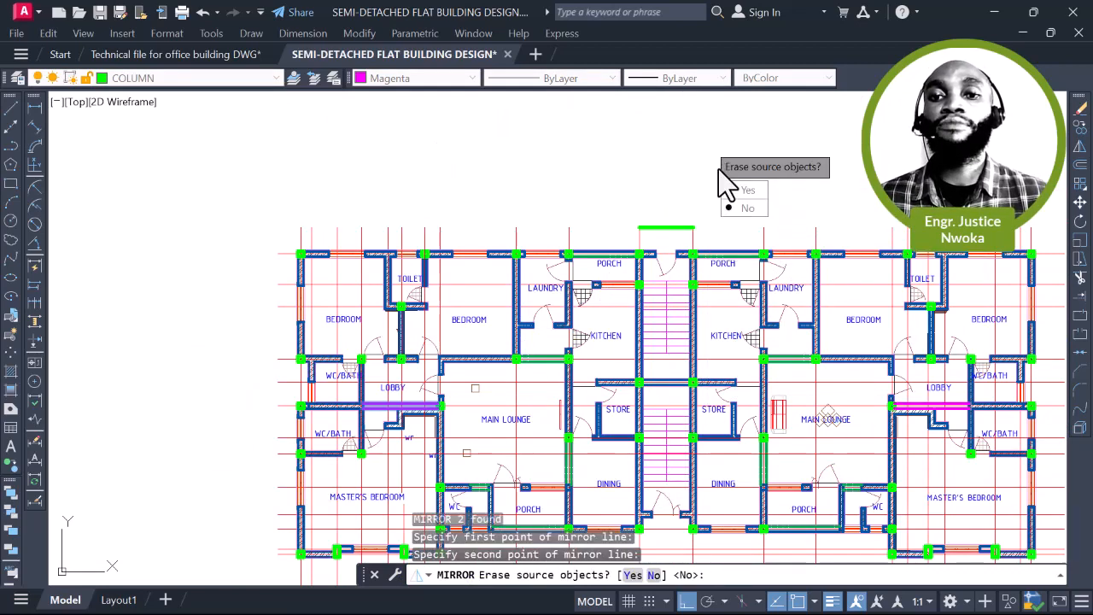
click(748, 208)
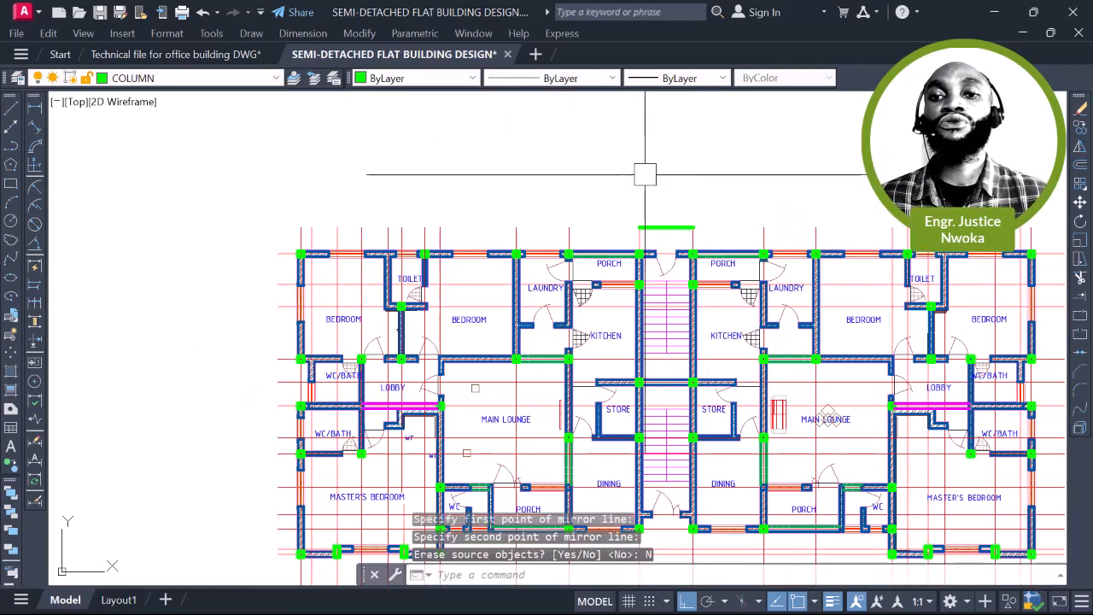
Erase the temporary guide line used for mirroring the magenta lines
click(672, 215)
key(Return)
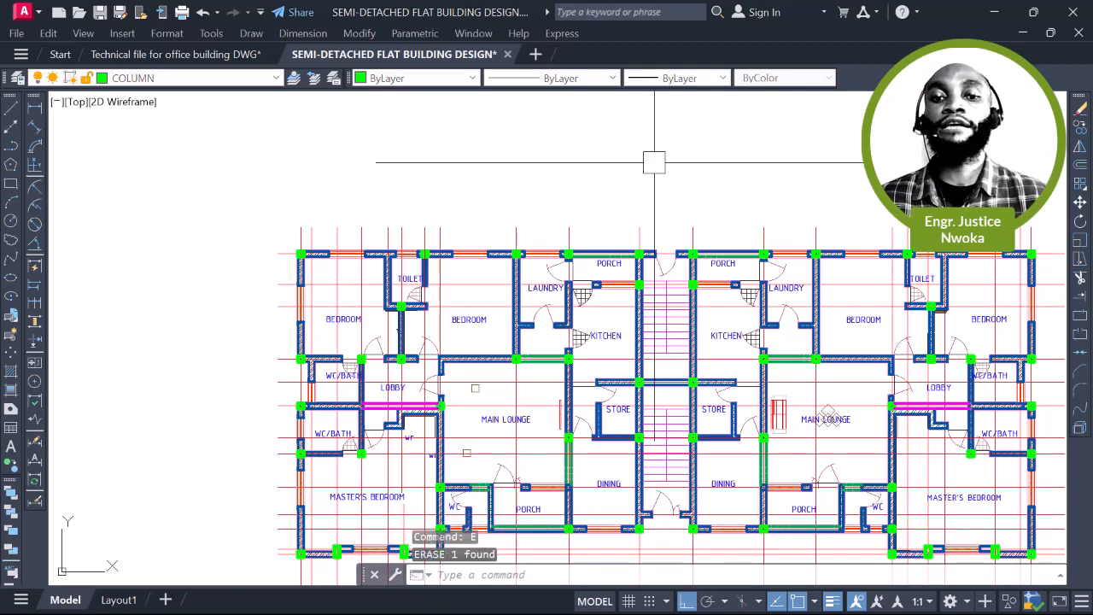
scroll(621, 179, down, 2)
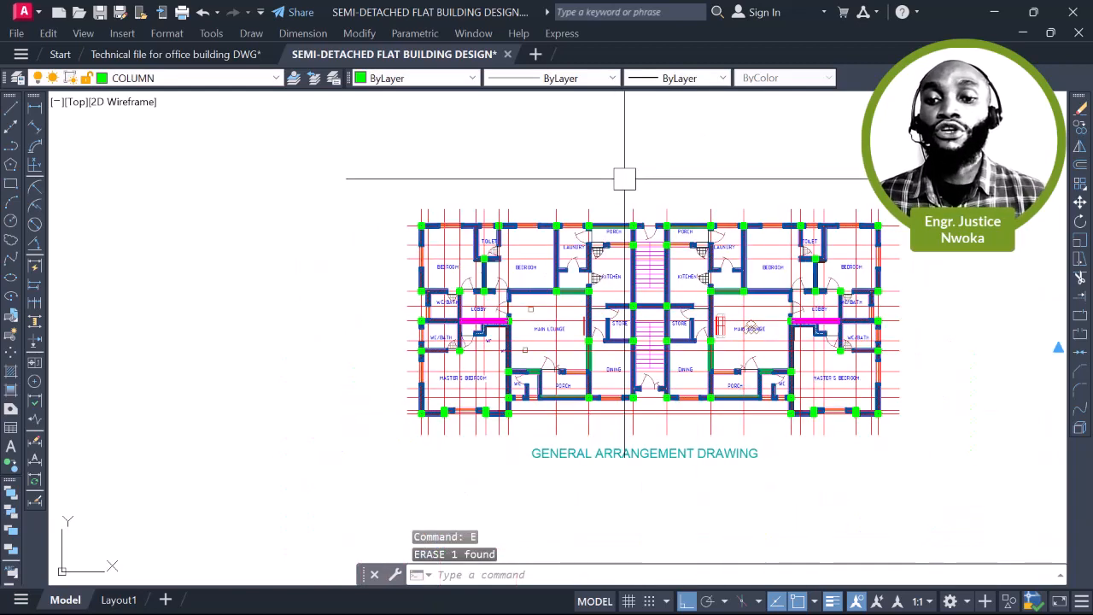
Examine the column layout around the left main lounge, store and dining, and compare it with the overall plan
middle_drag(619, 199, 616, 166)
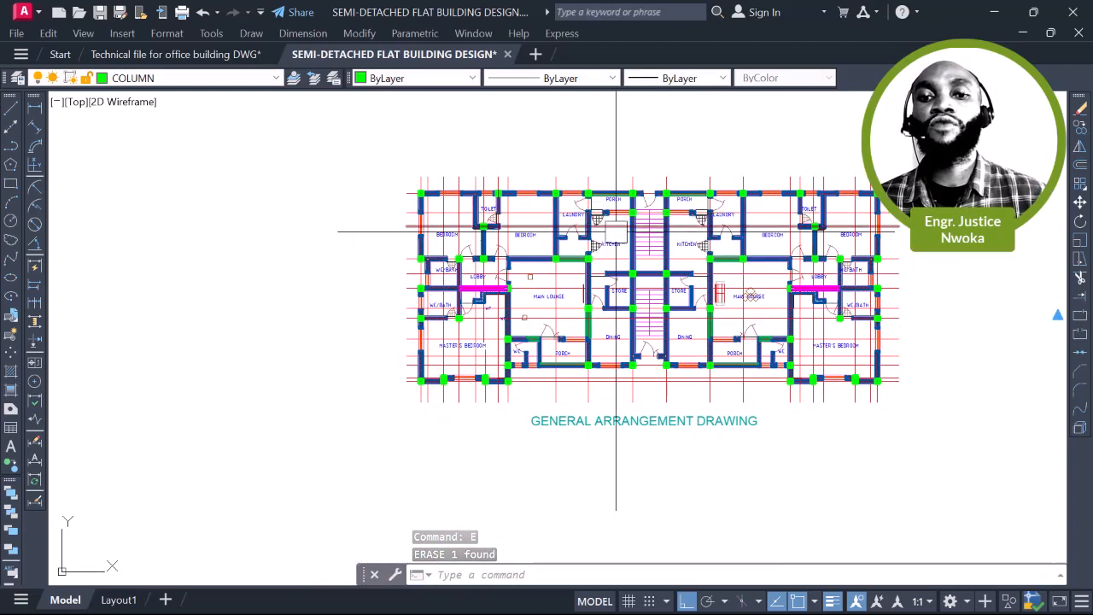
middle_drag(591, 239, 500, 239)
scroll(463, 254, up, 5)
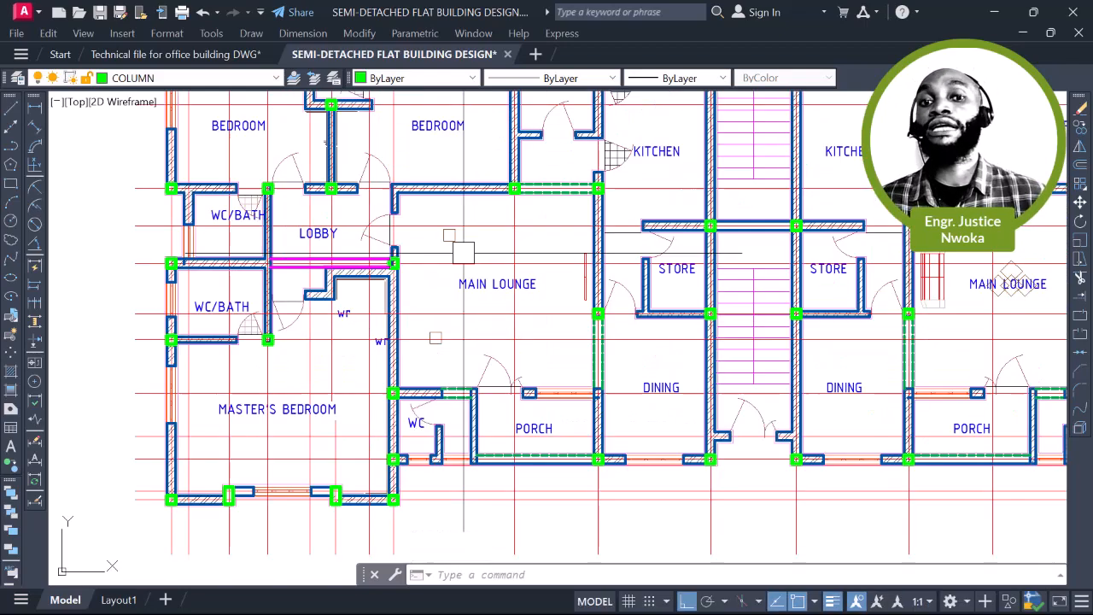
scroll(463, 252, down, 5)
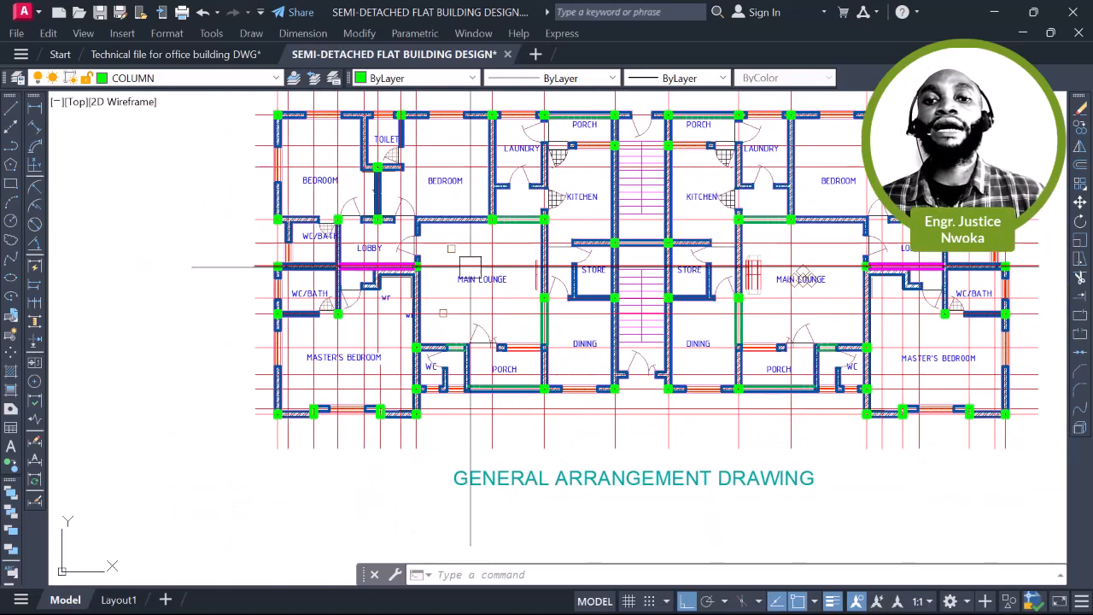
scroll(461, 269, up, 5)
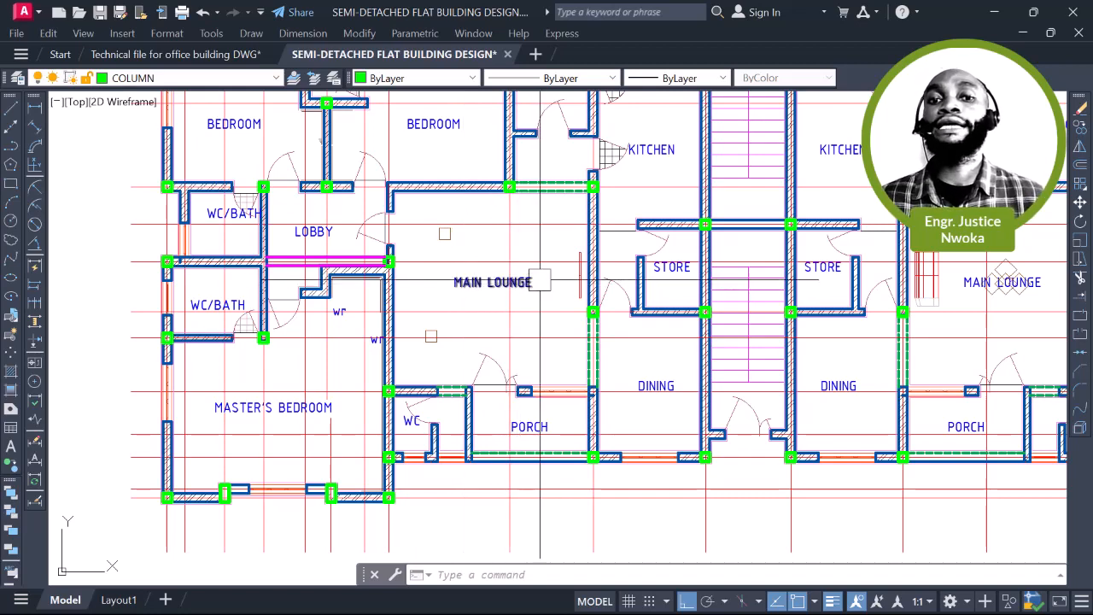
scroll(554, 269, down, 3)
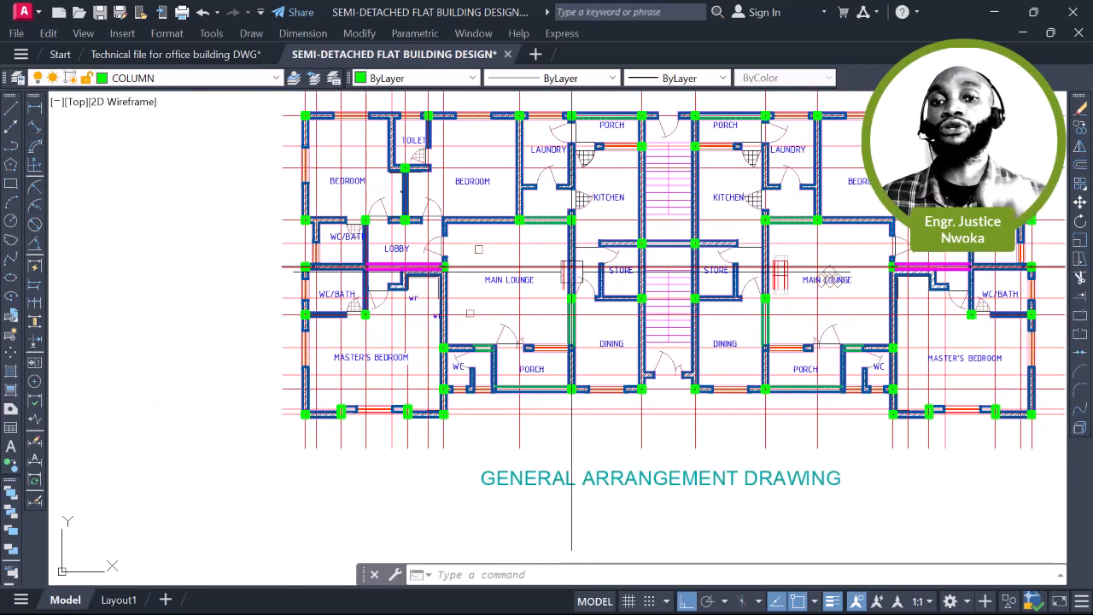
scroll(606, 258, up, 4)
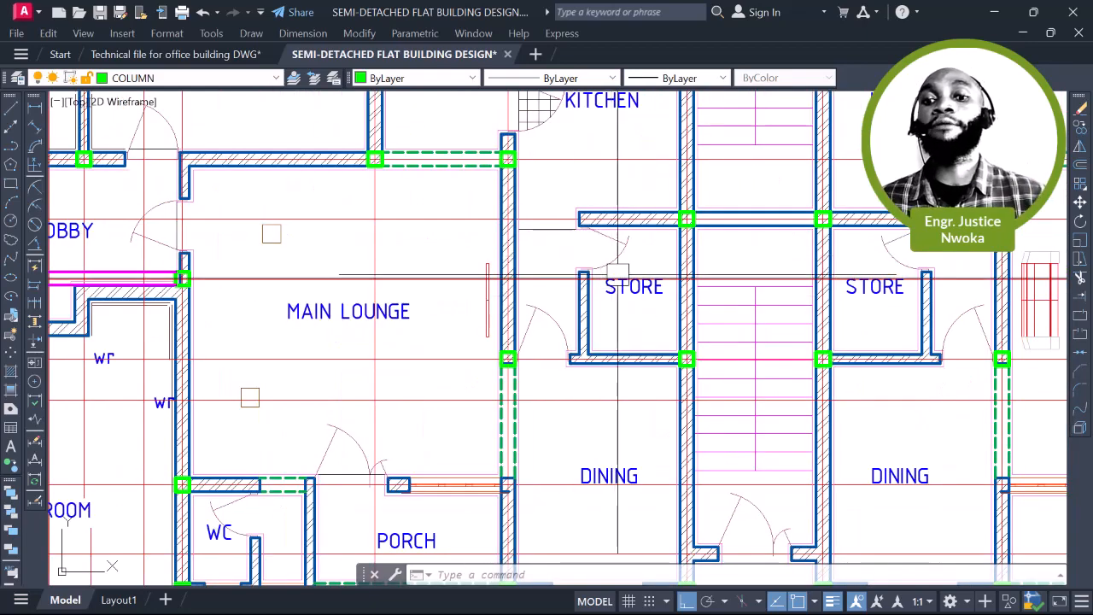
Change the BEDROOM label of the upper-left corner room in the left flat to P1
scroll(610, 257, down, 2)
middle_drag(533, 234, 544, 287)
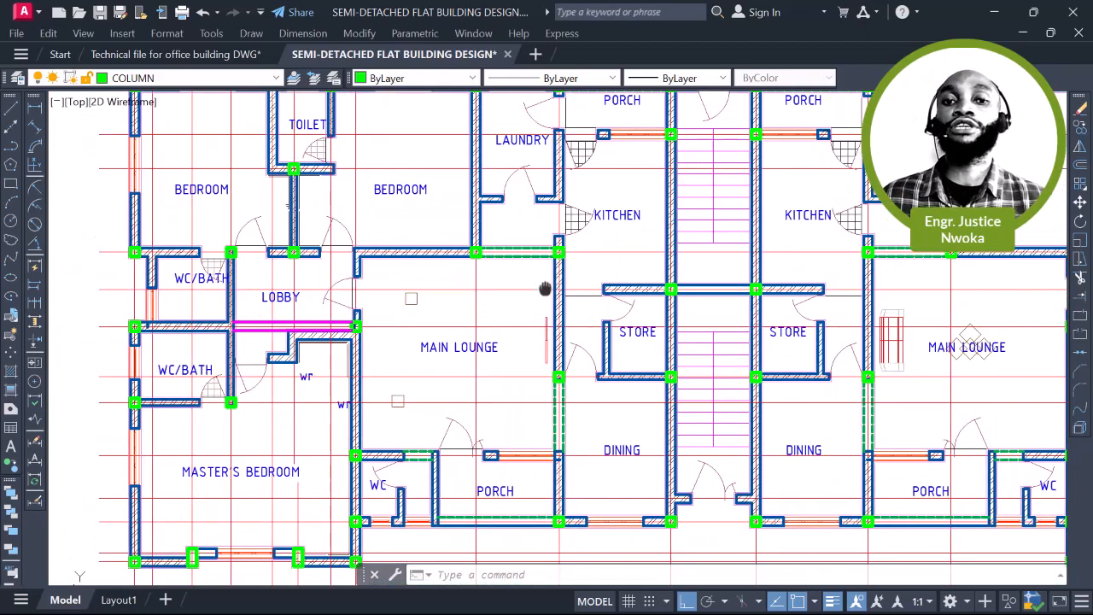
middle_drag(288, 205, 291, 209)
middle_drag(373, 221, 509, 281)
scroll(358, 258, up, 4)
scroll(437, 374, down, 2)
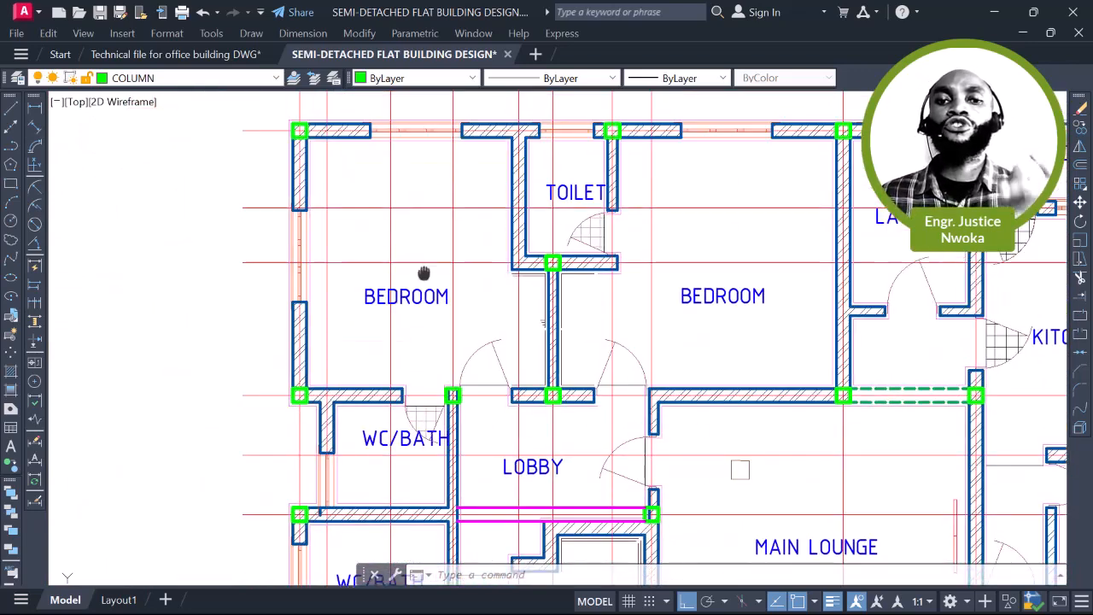
middle_drag(350, 189, 352, 196)
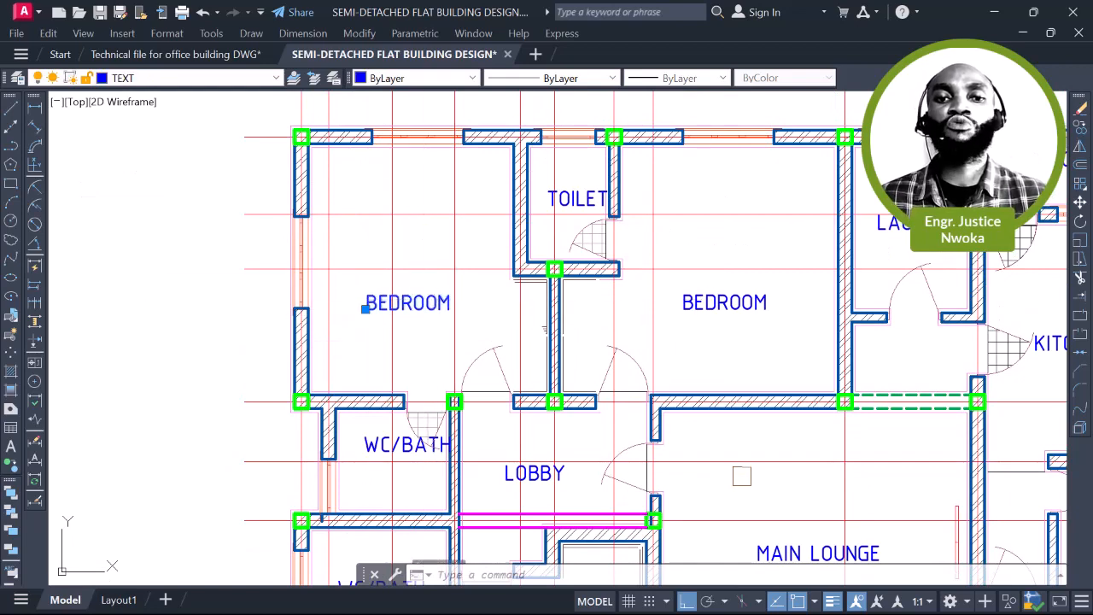
double_click(422, 302)
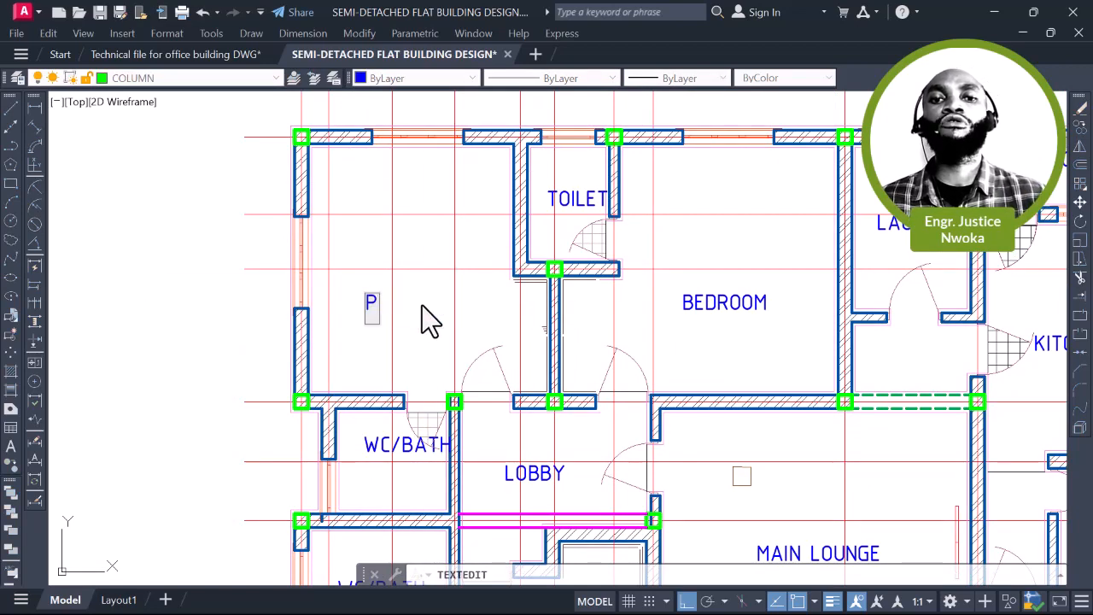
key(Escape)
key(Escape)
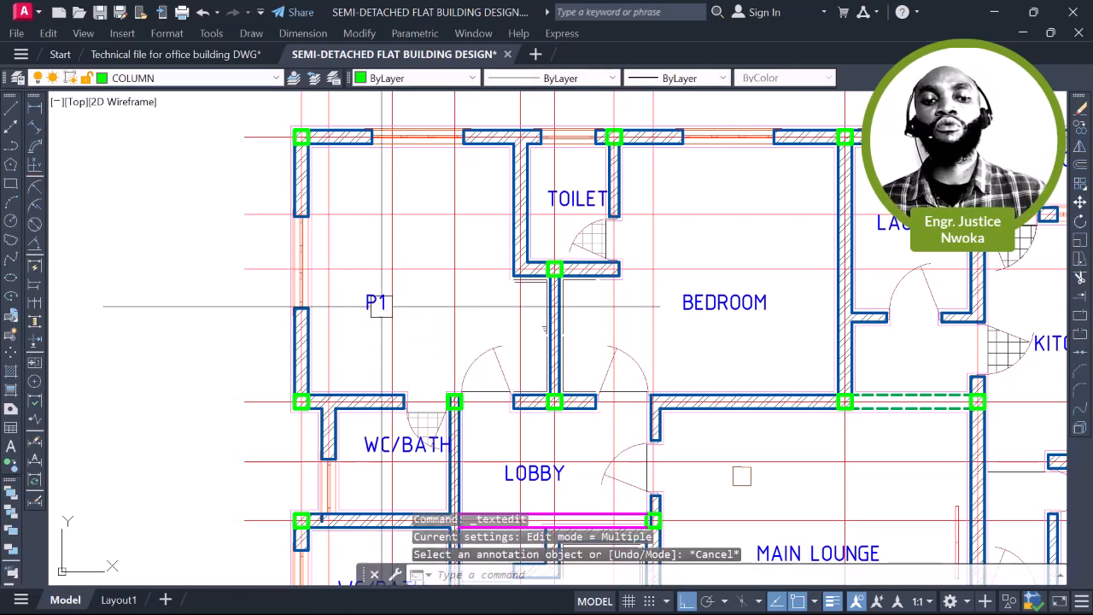
key(Return)
click(368, 308)
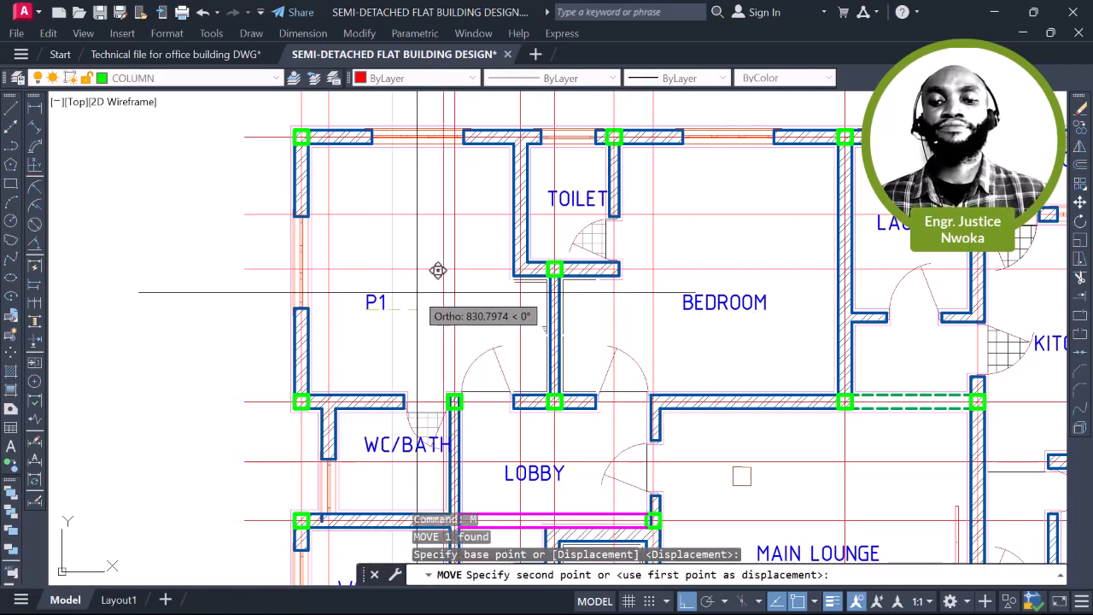
key(F8)
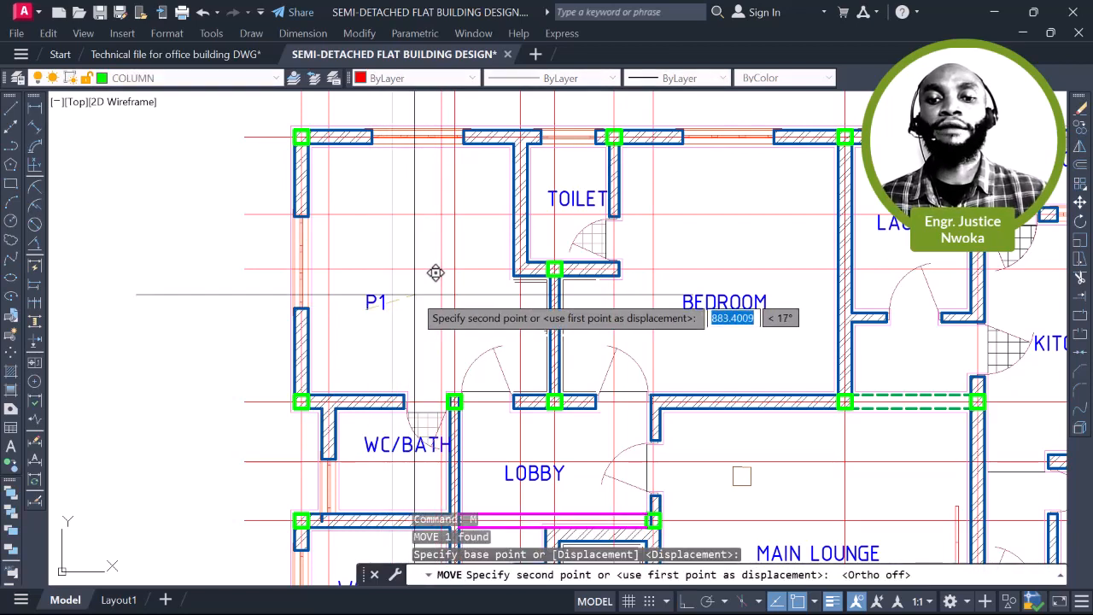
click(409, 310)
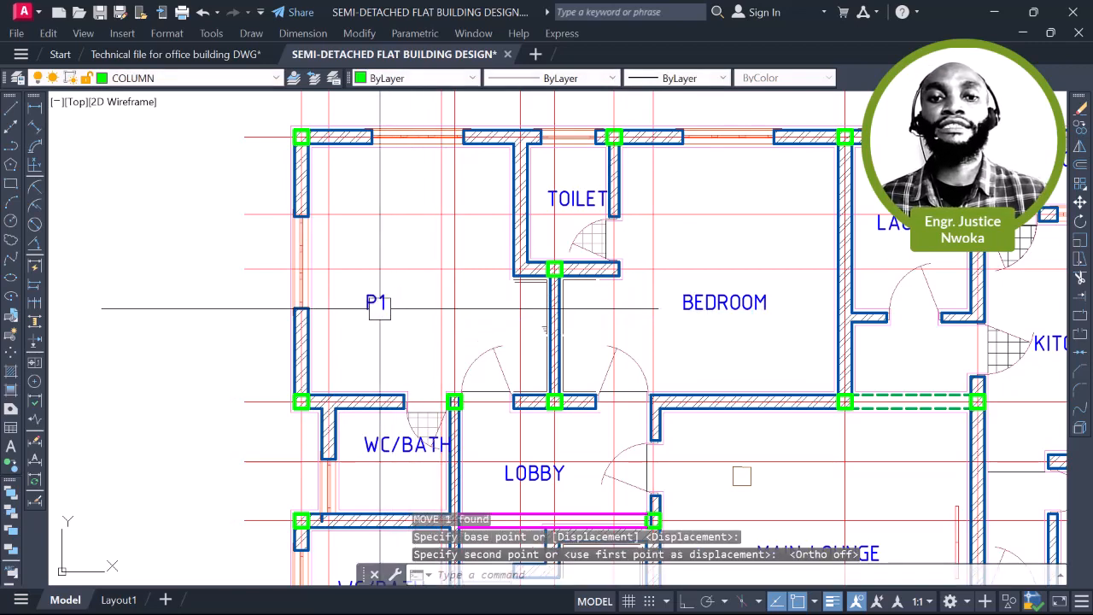
key(ctrl+z)
Move the P1 label diagonally up and right to about the middle of its room, with ortho off
click(376, 301)
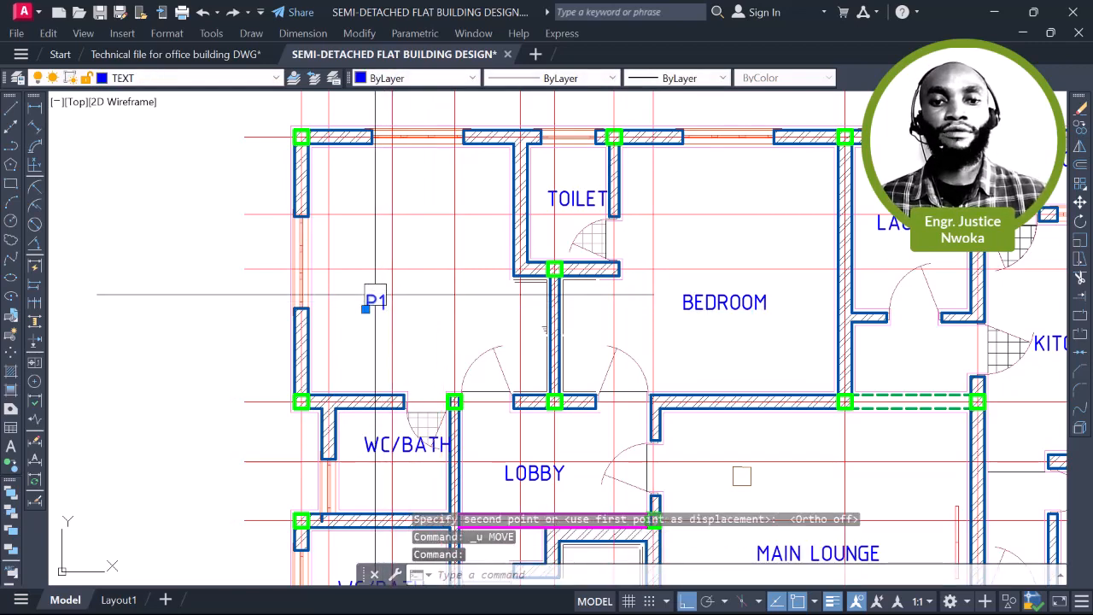
key(Return)
scroll(378, 310, up, 3)
click(381, 308)
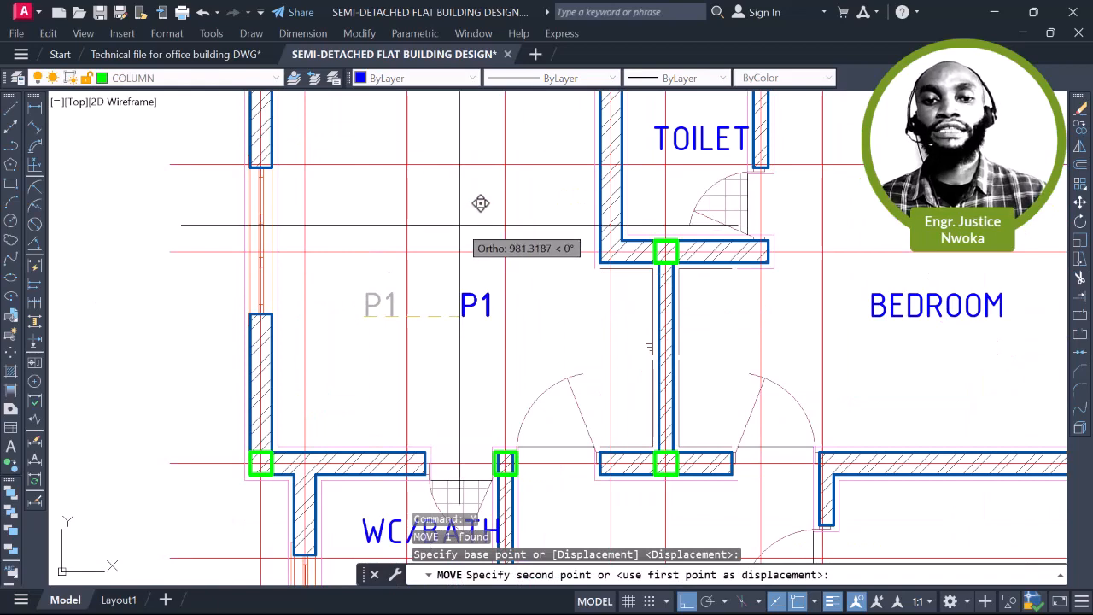
key(F8)
click(462, 215)
scroll(465, 214, down, 4)
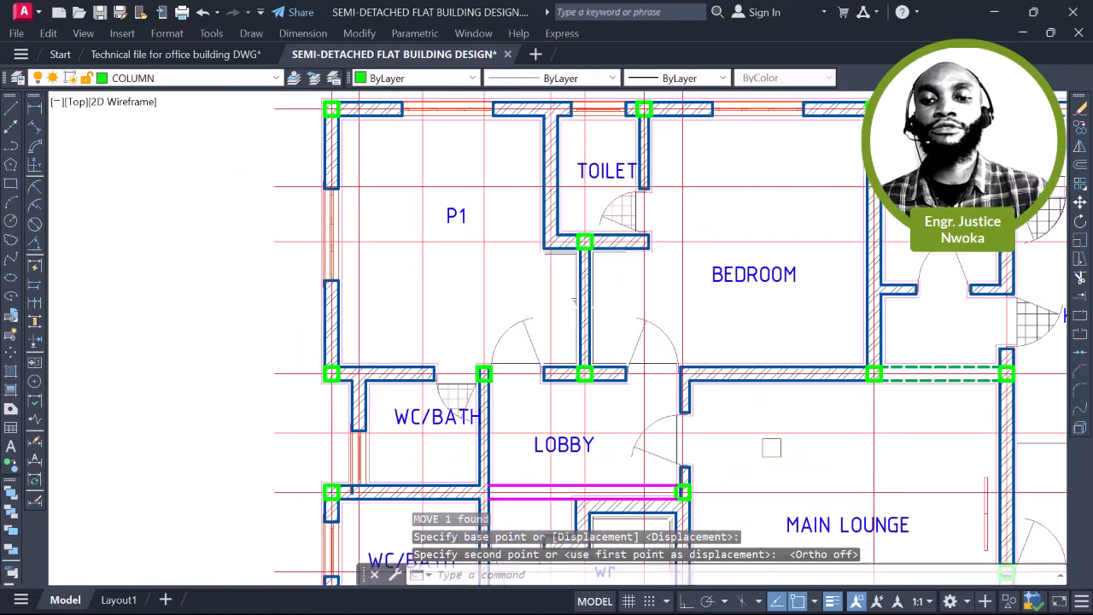
Change the TOILET label in the left flat to P2
scroll(518, 211, up, 3)
click(521, 213)
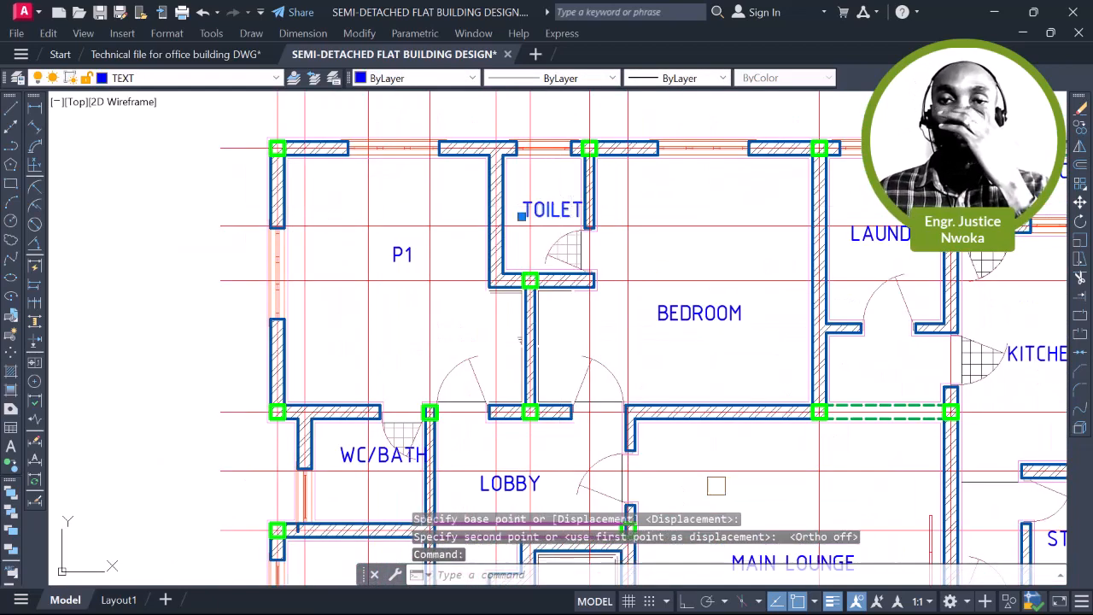
scroll(562, 210, up, 2)
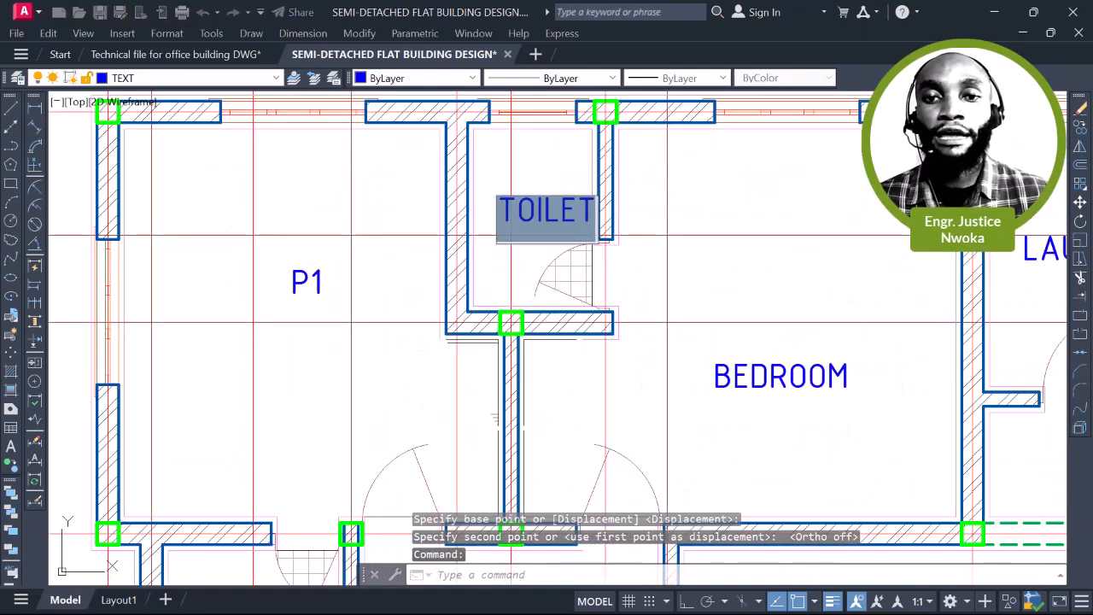
text(P2)
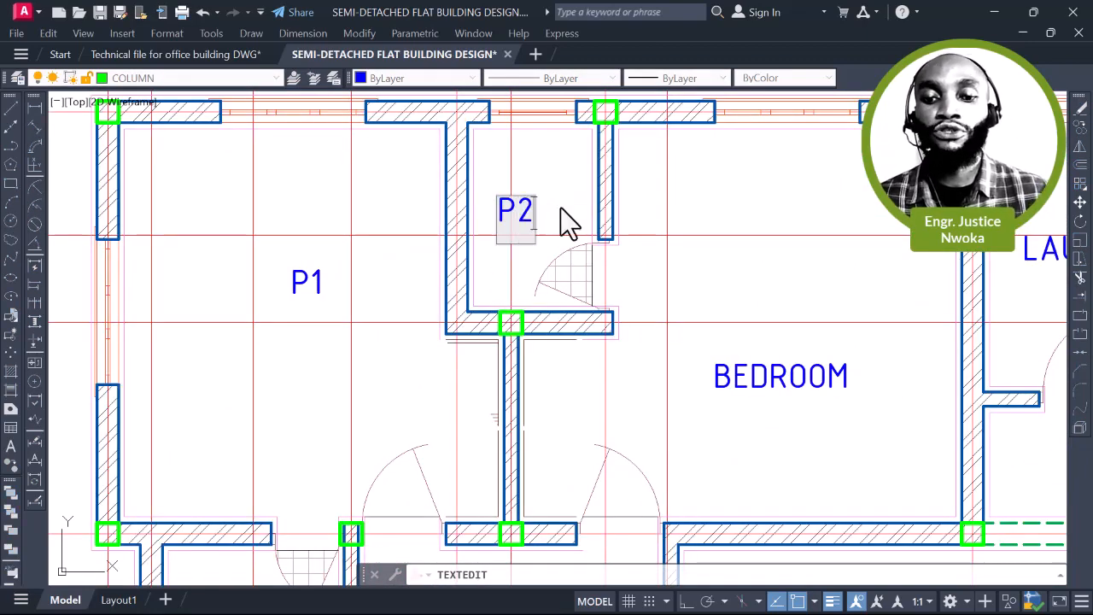
key(Return)
scroll(556, 219, down, 4)
key(Escape)
Erase the door symbol and the floor hatch at the doorway of room P2
scroll(609, 153, up, 8)
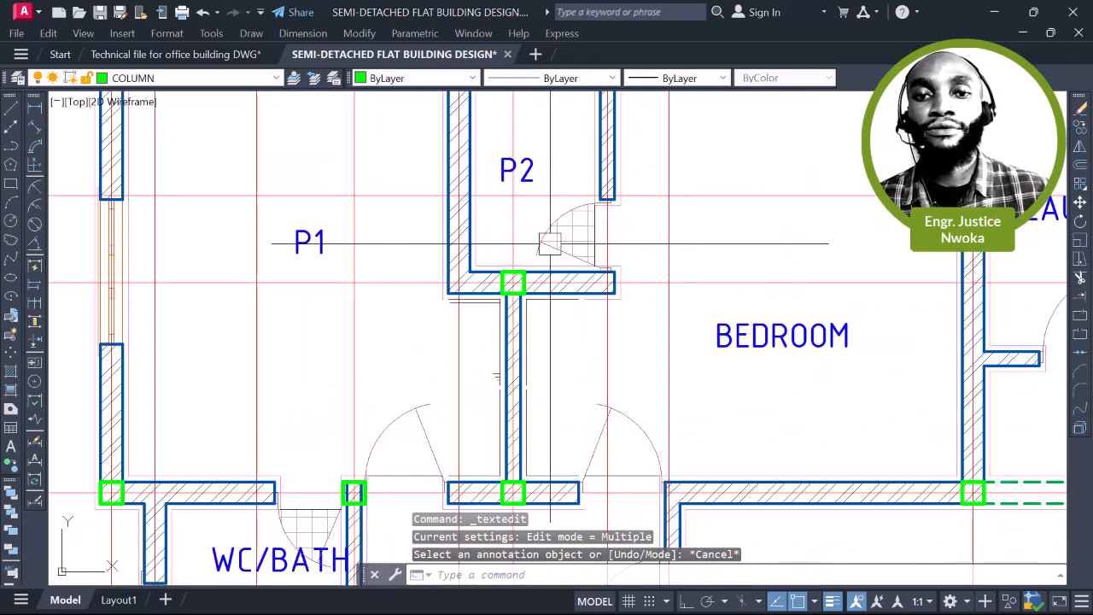
click(609, 187)
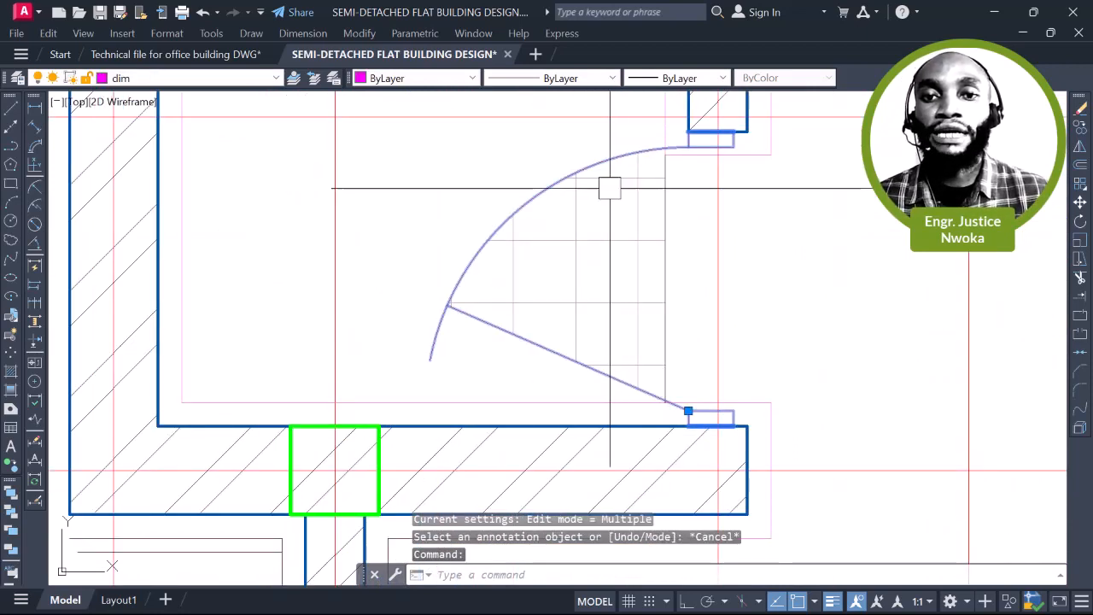
key(space)
click(637, 205)
key(space)
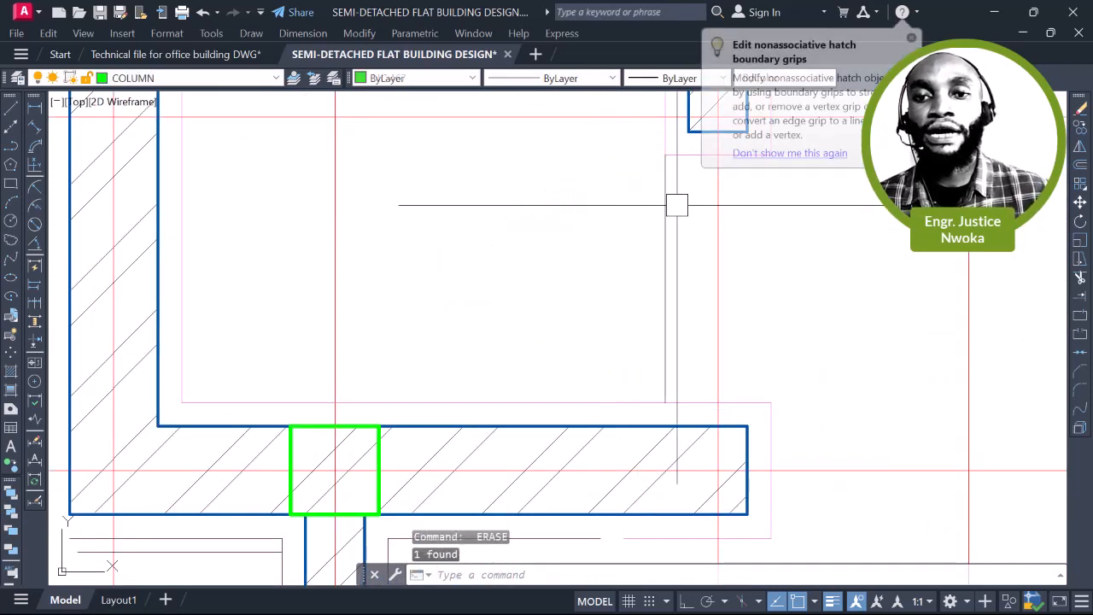
click(672, 207)
click(621, 235)
key(Escape)
scroll(621, 235, down, 4)
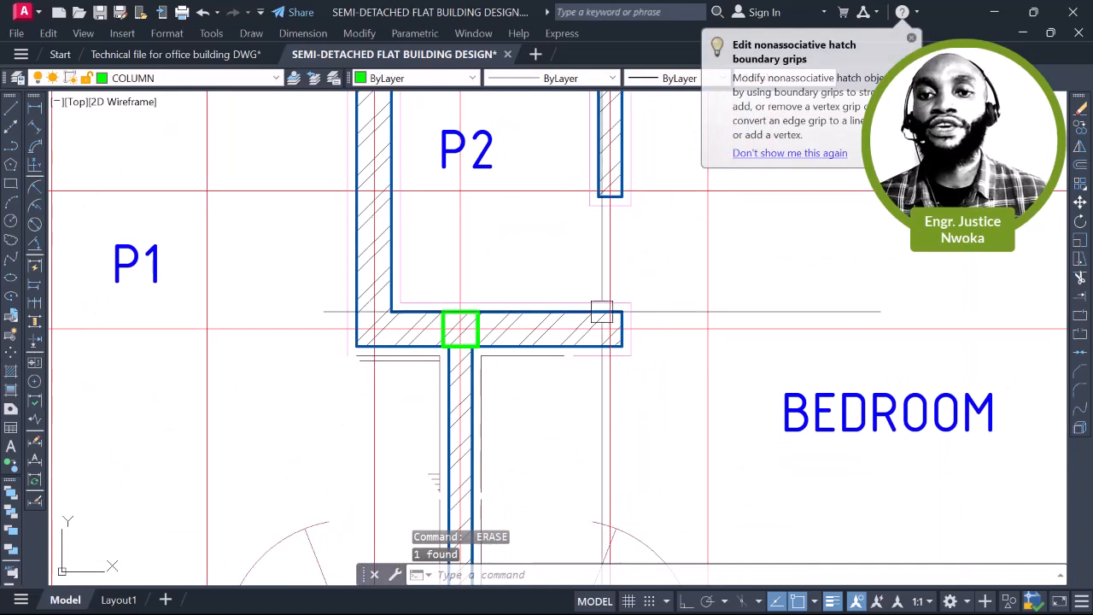
Extend both lines of P2's right wall across the door opening to the upper edge of the wall below
scroll(601, 311, up, 4)
click(592, 306)
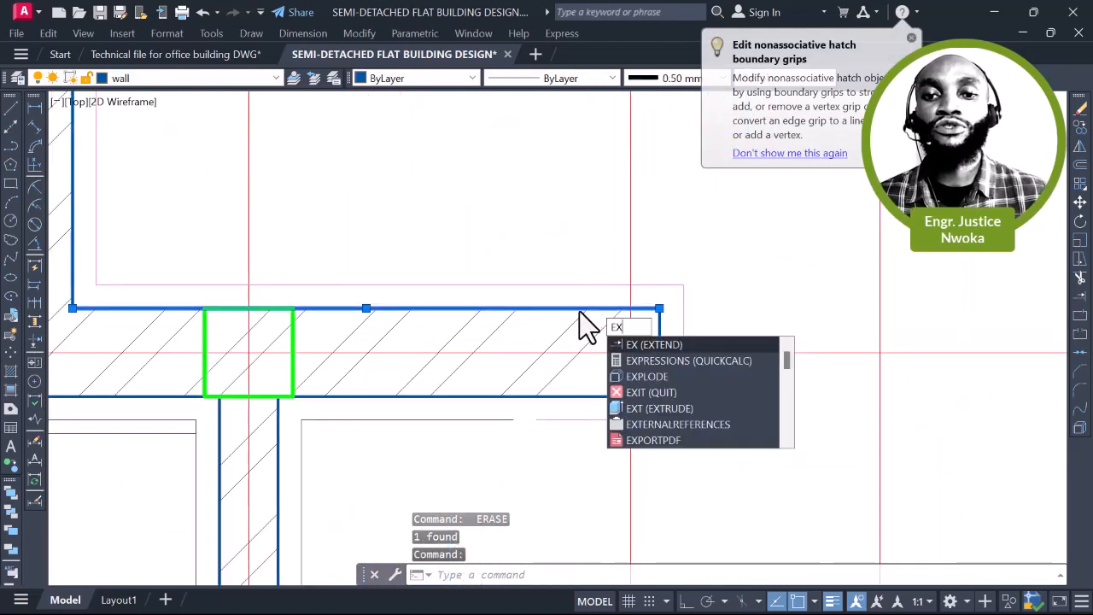
key(space)
scroll(583, 310, down, 5)
scroll(611, 224, up, 4)
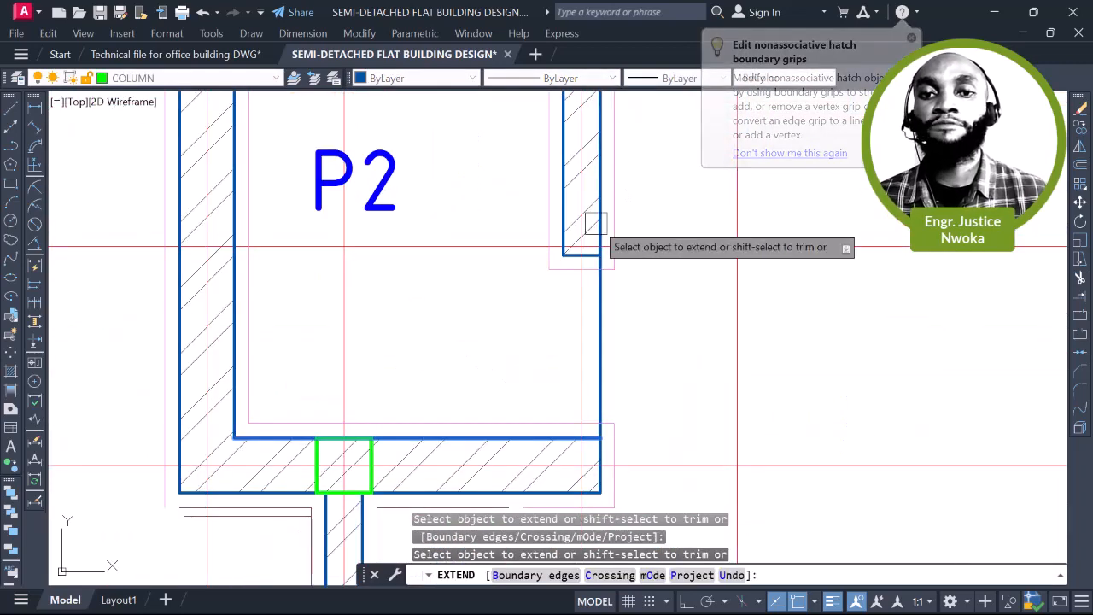
click(564, 220)
key(Escape)
Erase the leftover wall end line and the short outline line across P2's closed doorway
click(501, 224)
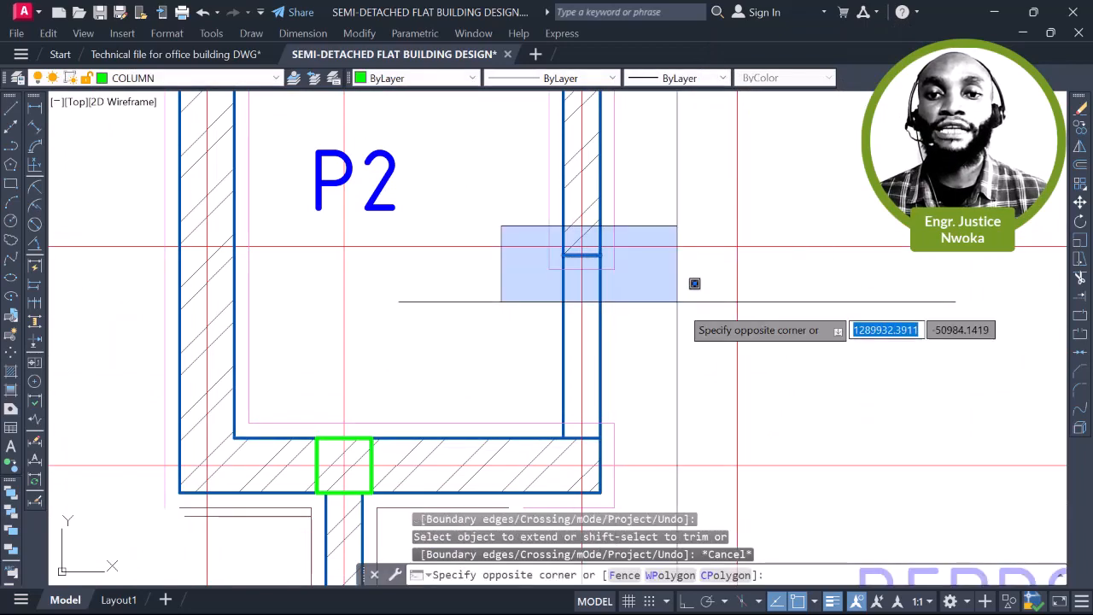
click(695, 288)
text(e)
key(space)
Erase the door symbol between P1 and the lobby and the door symbol of the upper WC/BATH
scroll(682, 306, down, 5)
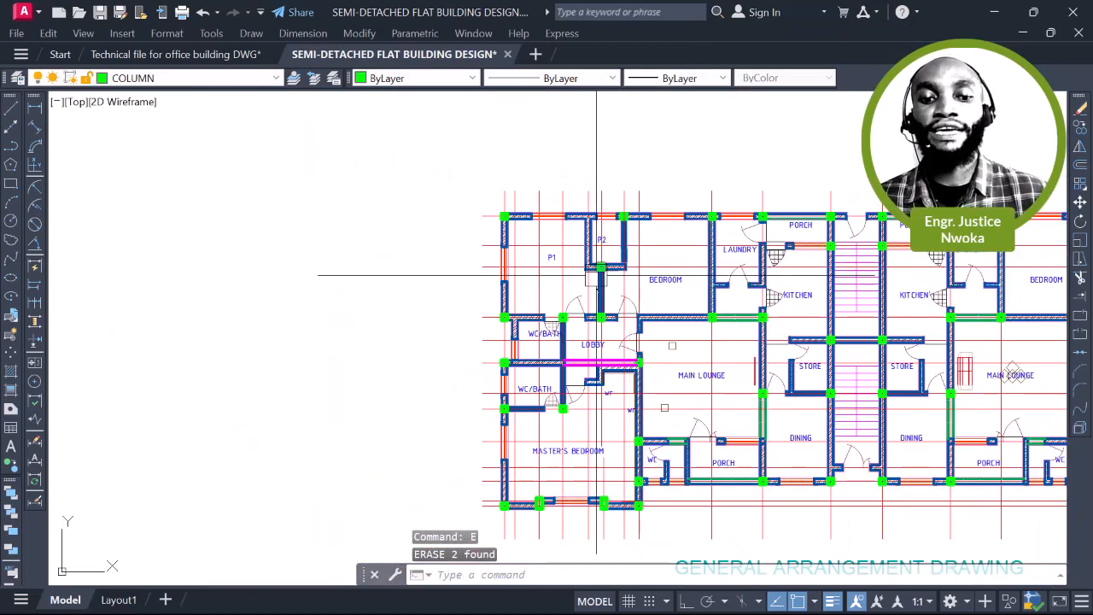
scroll(559, 322, up, 5)
middle_drag(559, 322, 558, 283)
scroll(494, 396, up, 3)
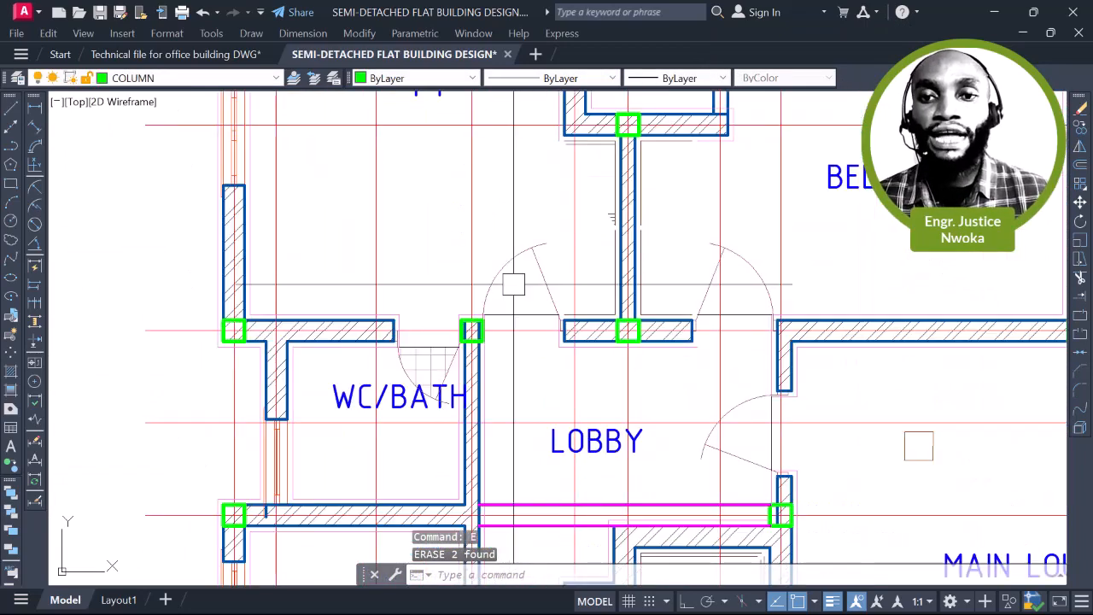
click(497, 276)
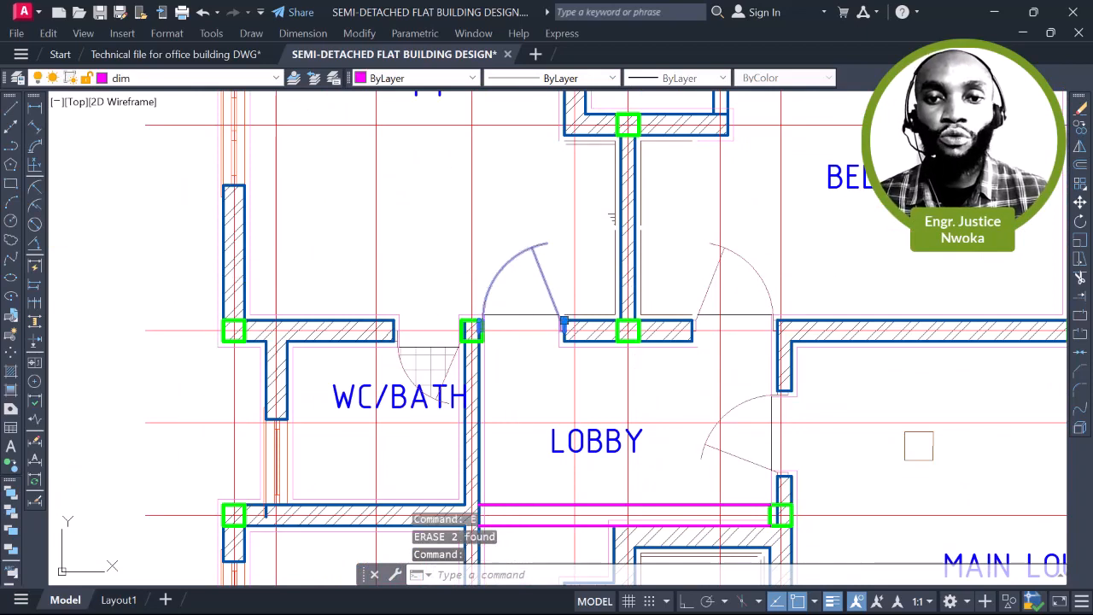
text(e)
key(space)
click(407, 366)
text(e)
key(space)
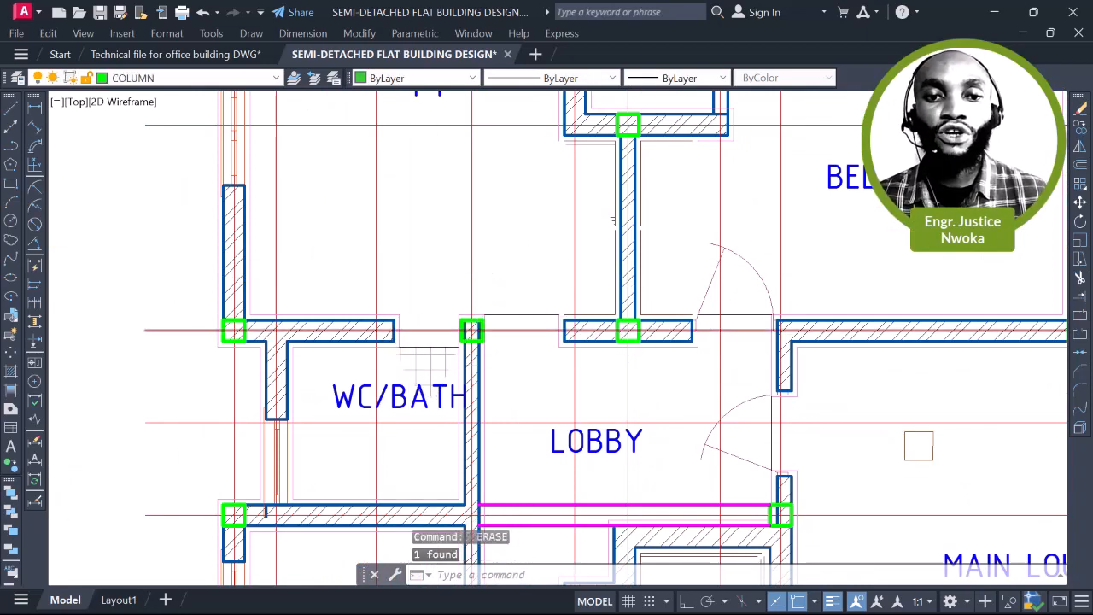
Try to extend the wall lines above the upper WC/BATH to the column at the lobby corner
scroll(433, 331, up, 2)
click(472, 331)
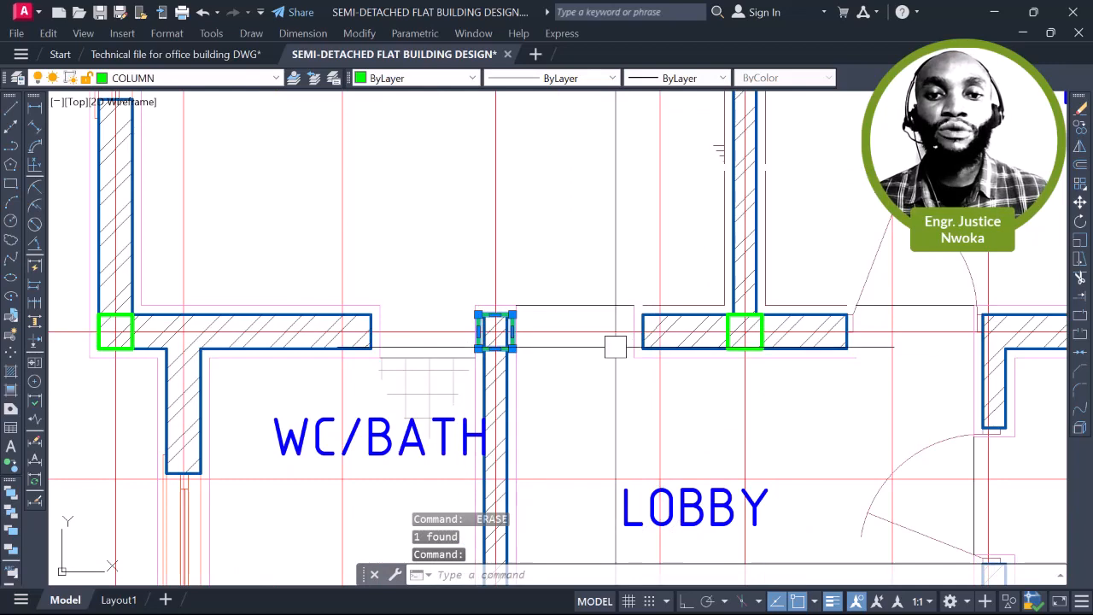
text(ex)
key(space)
scroll(373, 324, up, 2)
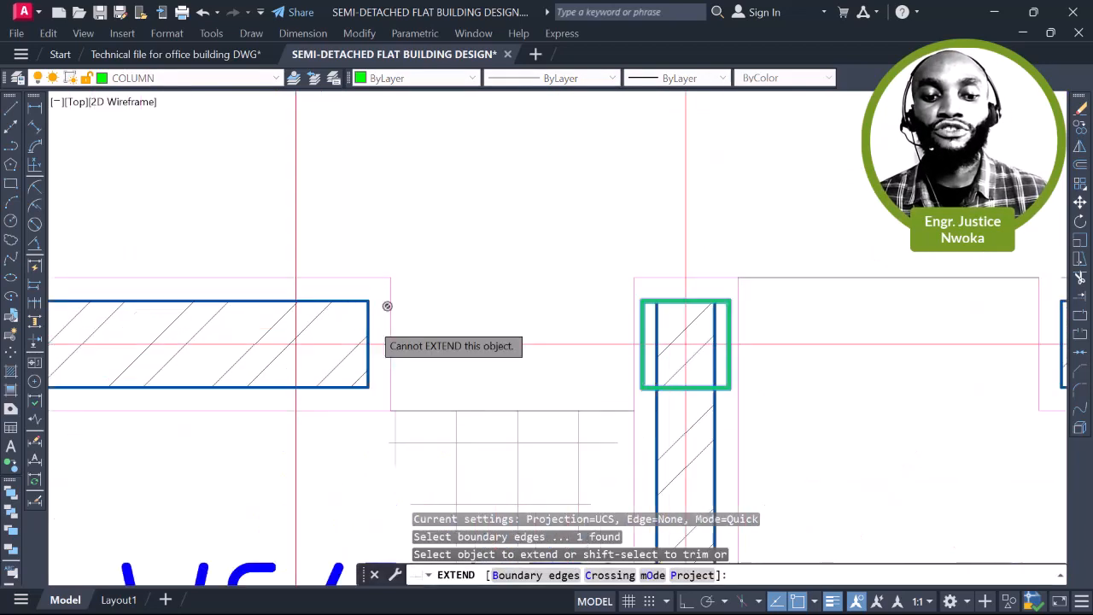
click(350, 295)
click(340, 369)
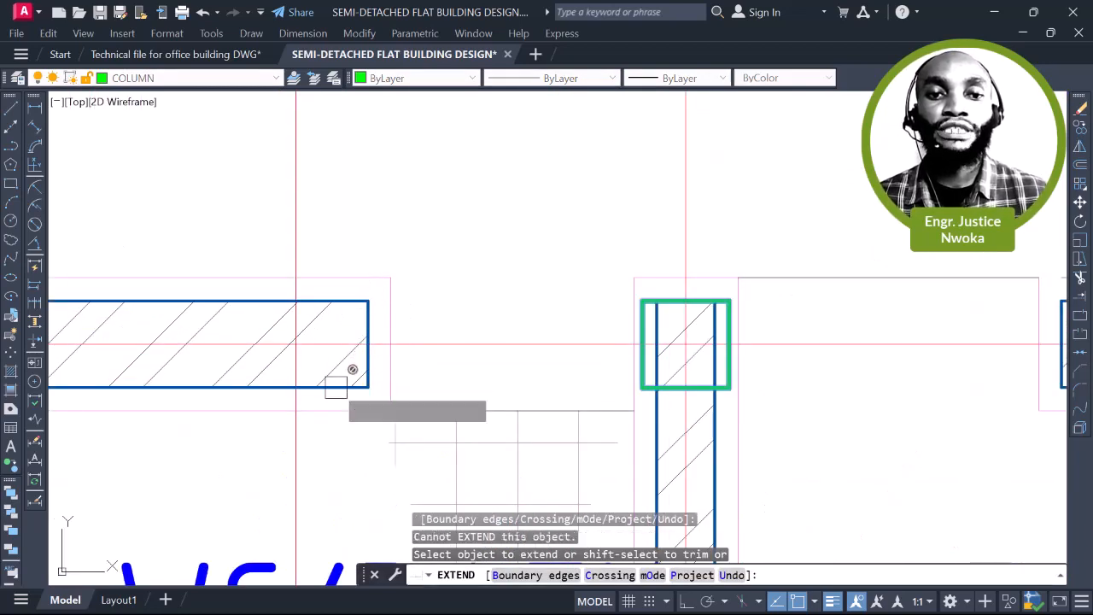
key(Escape)
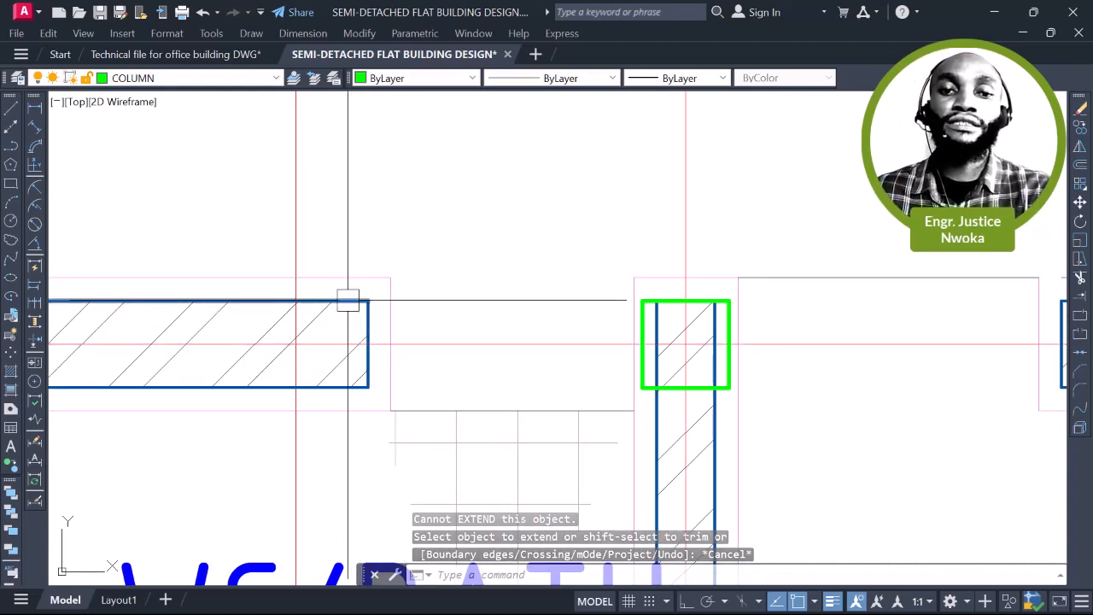
click(640, 301)
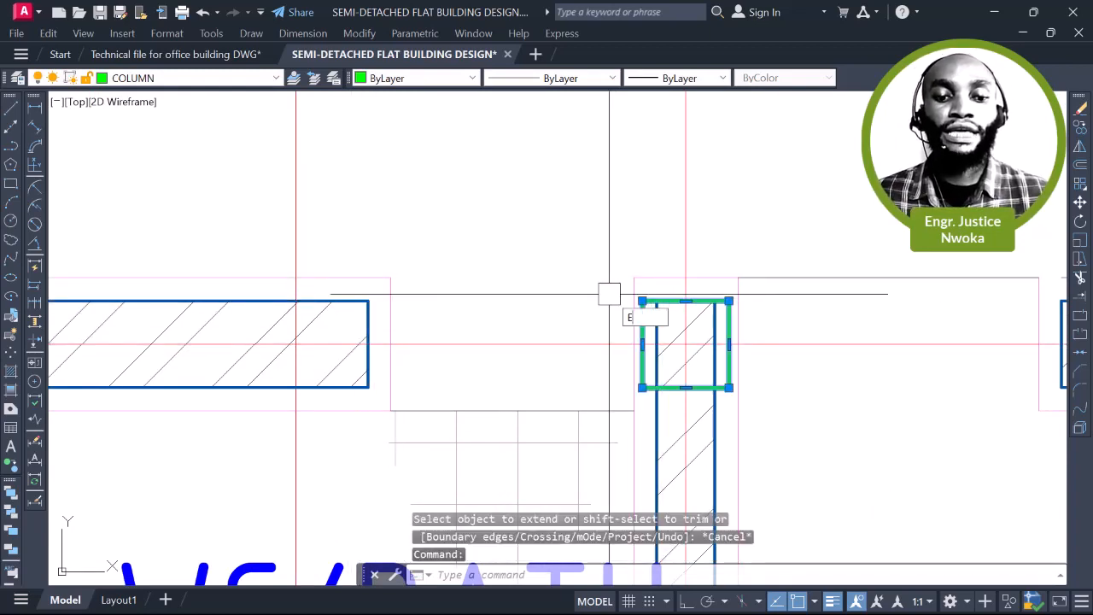
text(ex)
key(space)
click(346, 301)
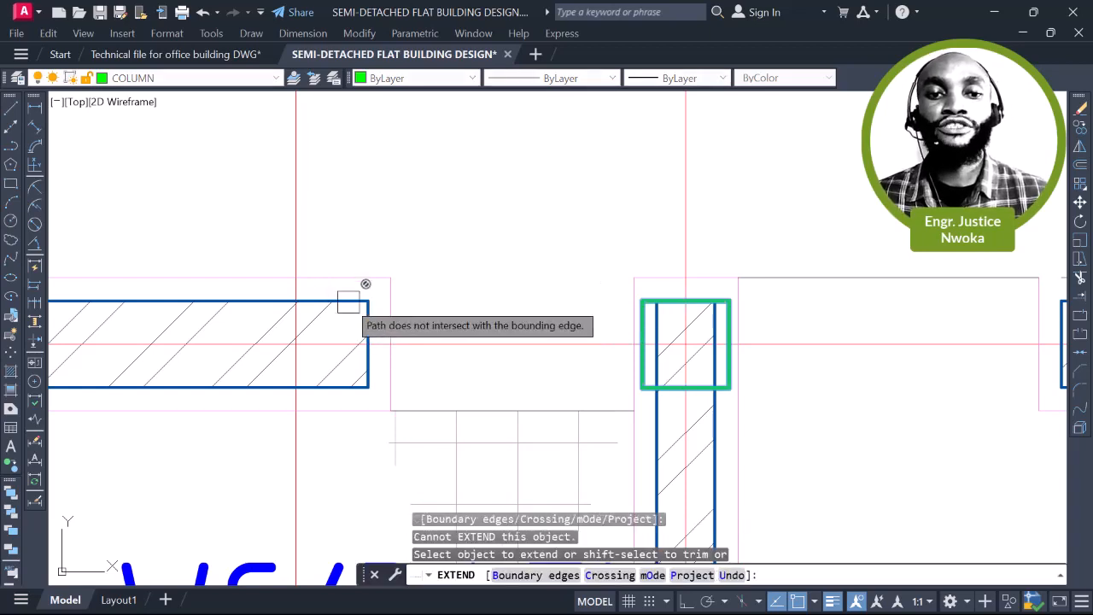
scroll(351, 301, up, 2)
key(Escape)
With ortho on, stretch both wall lines above the upper WC/BATH across the door opening to the near face of the lobby-corner column
click(348, 299)
click(378, 298)
scroll(430, 310, down, 2)
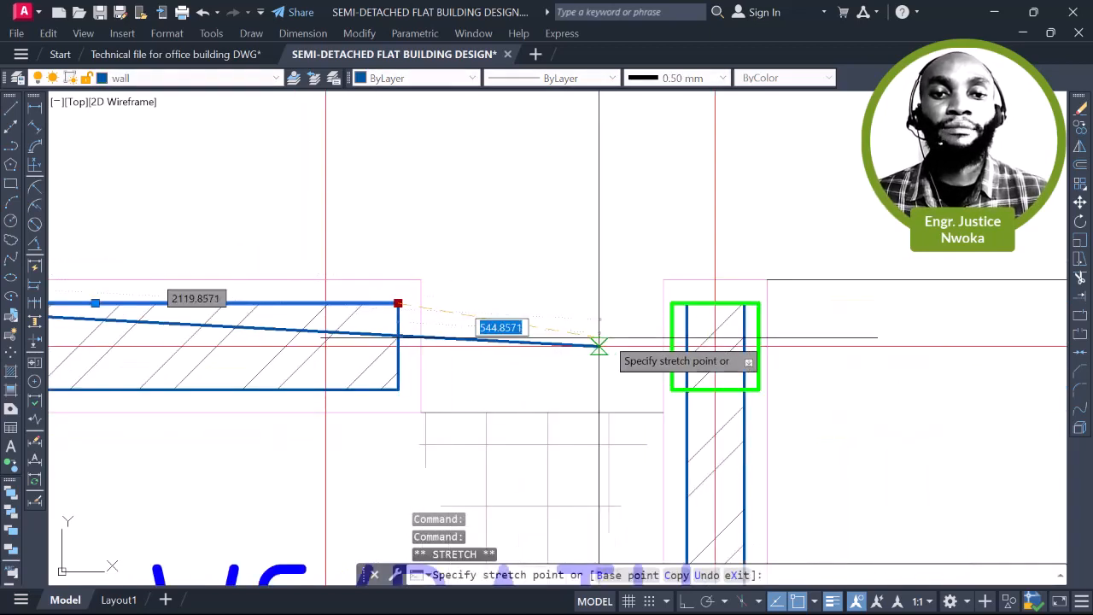
key(F8)
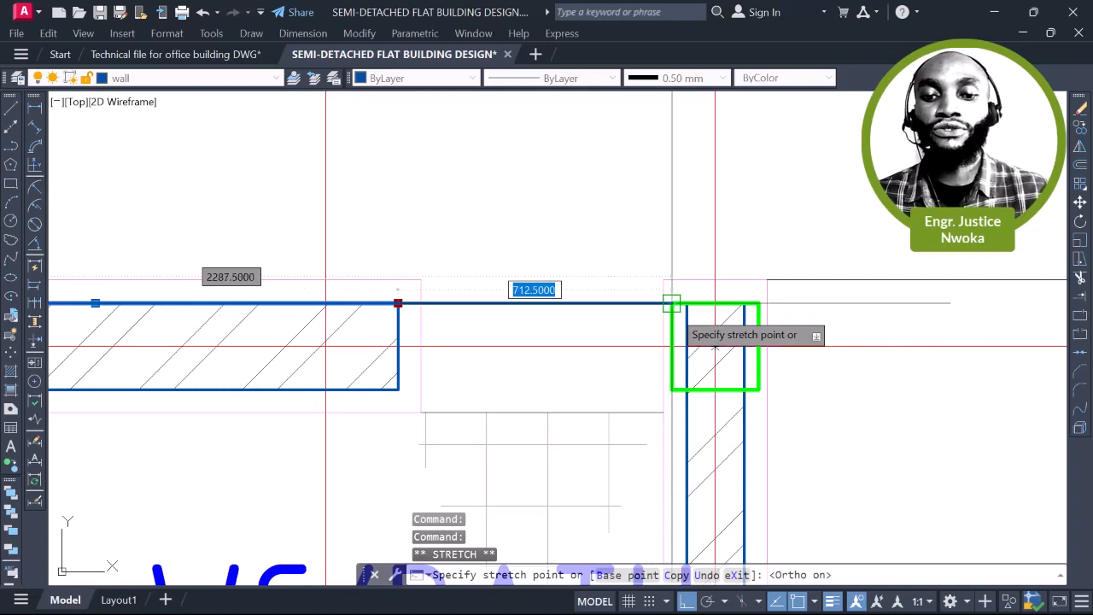
click(672, 303)
click(407, 393)
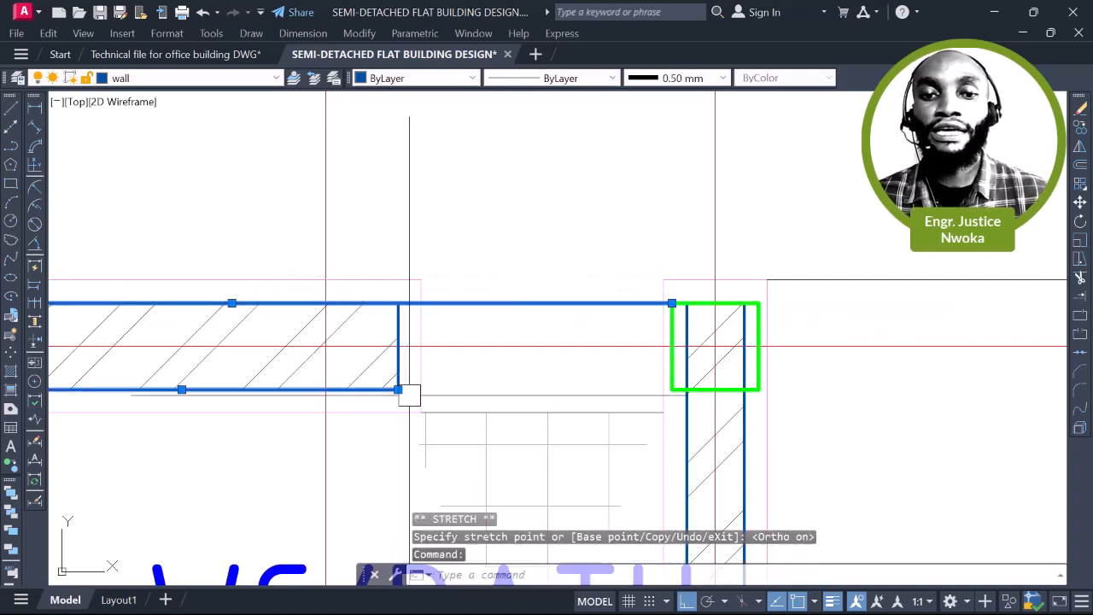
click(399, 390)
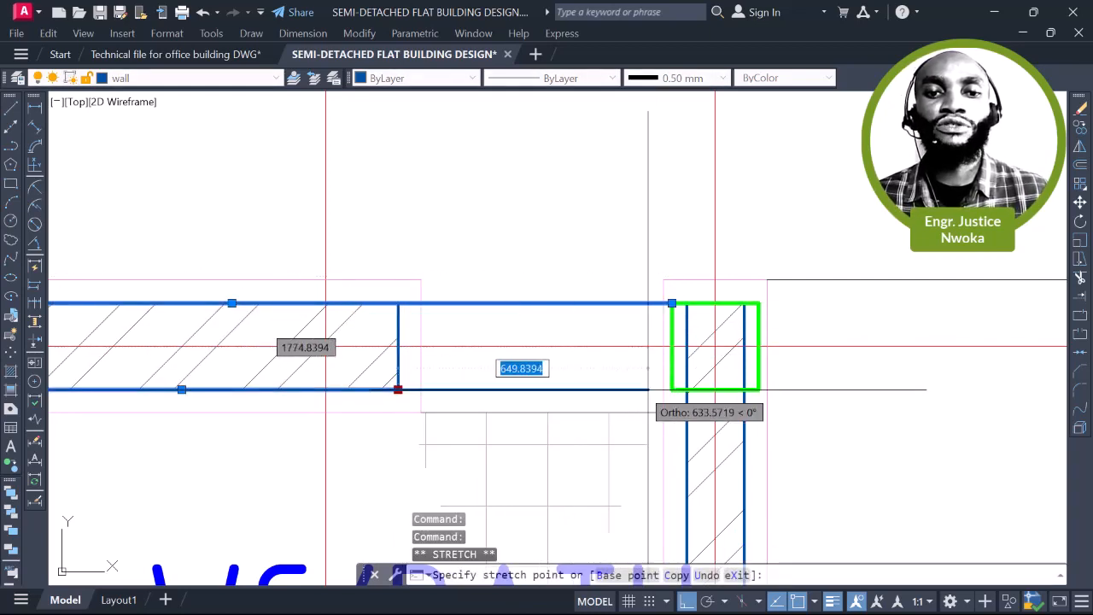
click(663, 390)
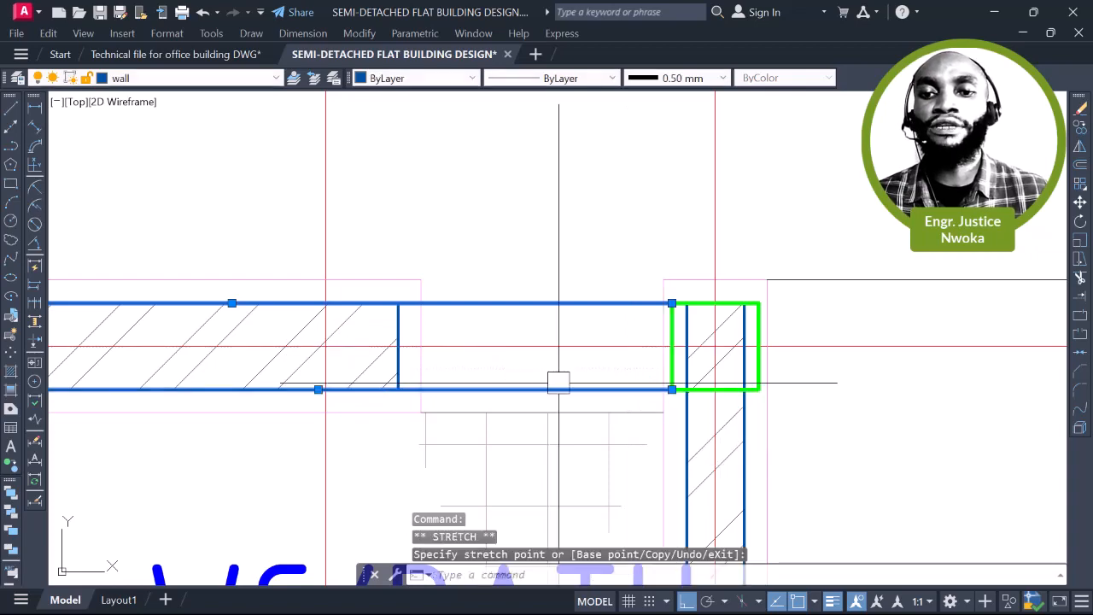
key(Escape)
Stretch the upper line of the wall between P1 and the lobby across the door opening to the lobby-corner column
scroll(466, 280, down, 5)
scroll(628, 286, up, 5)
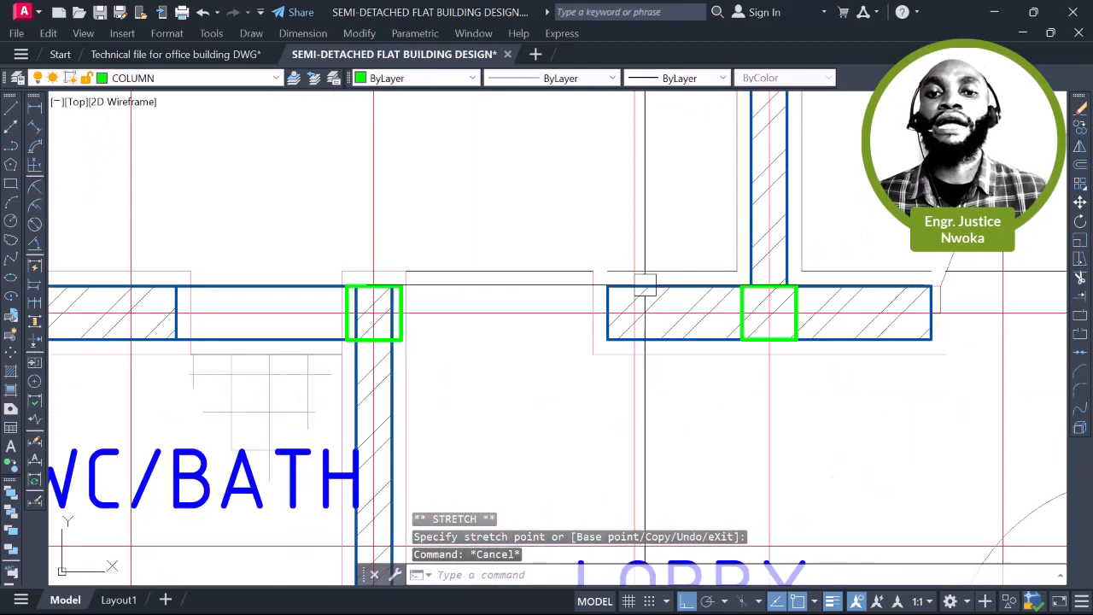
scroll(630, 286, up, 3)
click(590, 284)
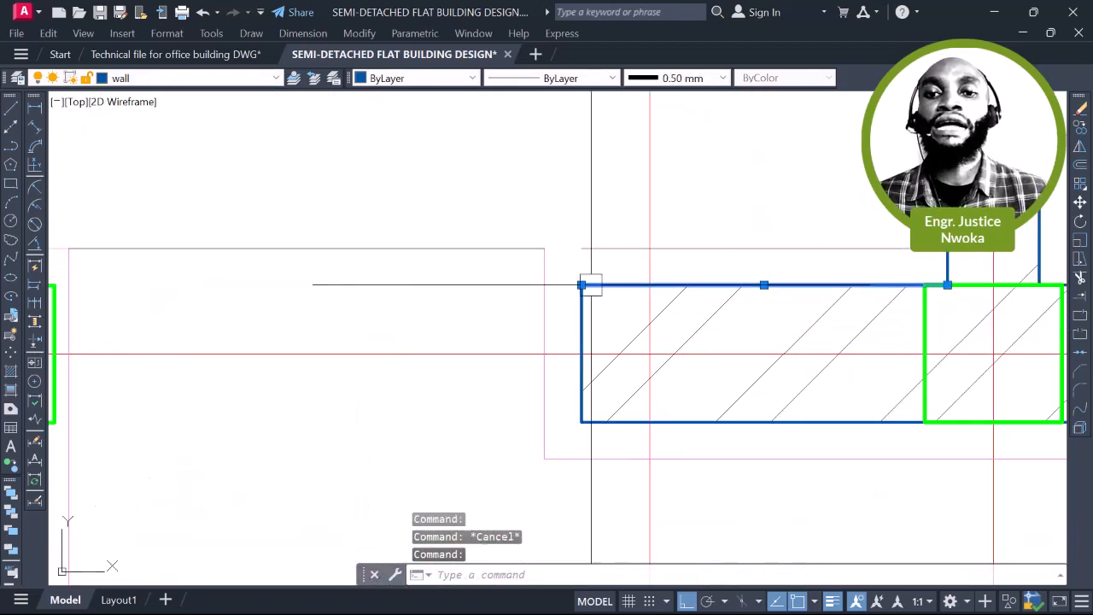
scroll(595, 284, down, 4)
scroll(606, 285, up, 2)
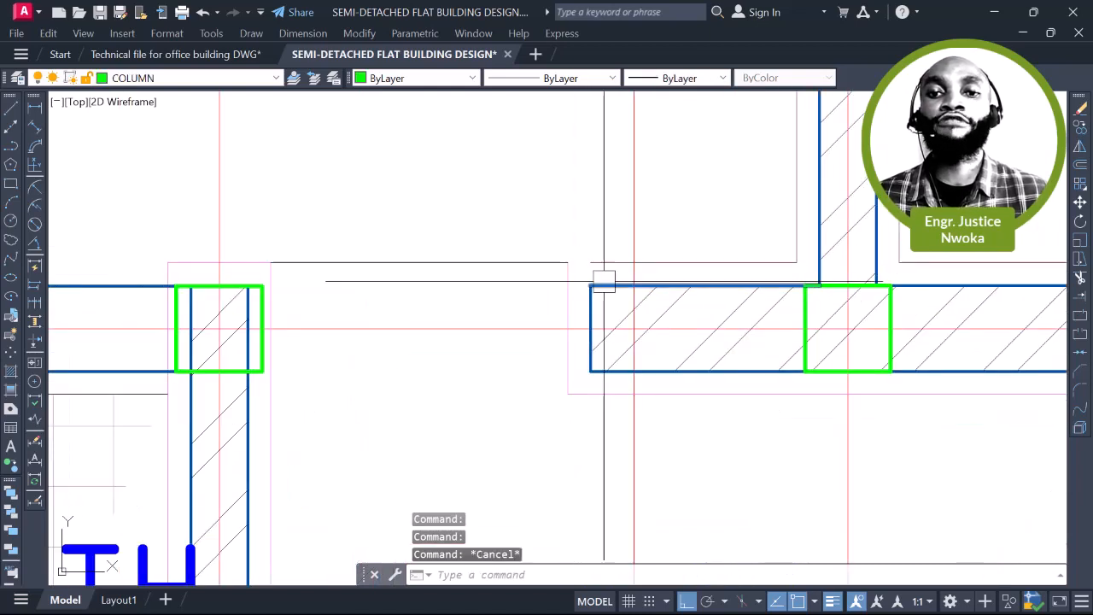
click(590, 284)
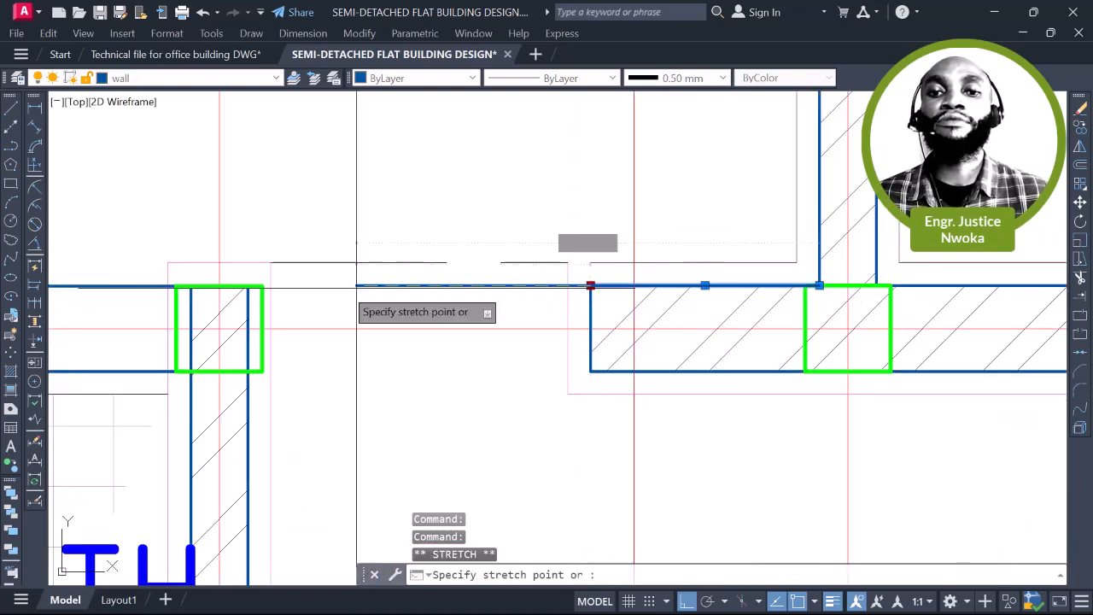
click(262, 286)
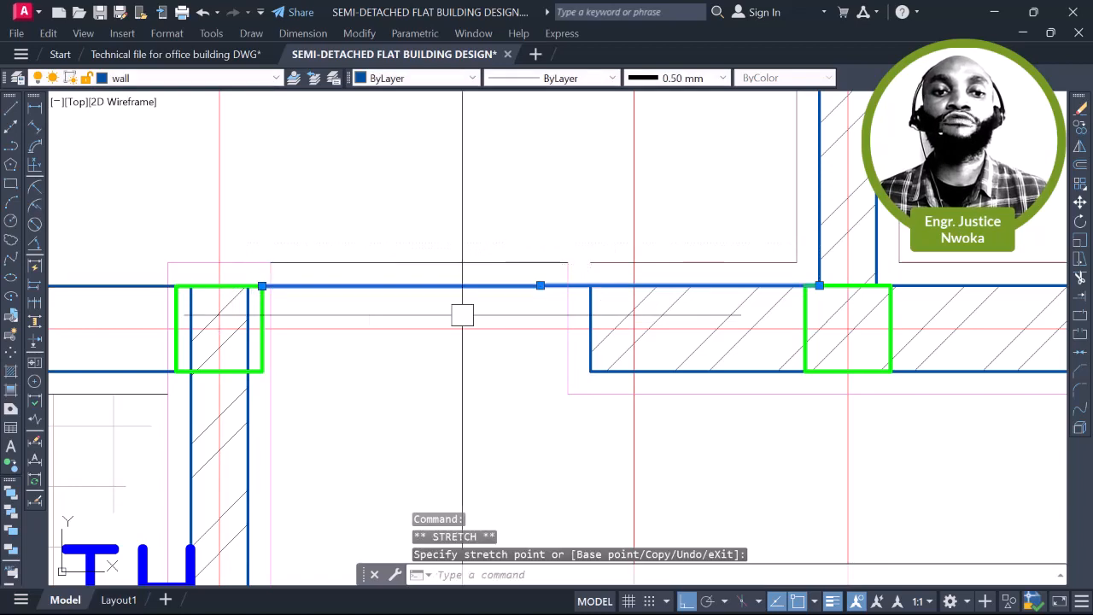
scroll(561, 282, up, 1)
key(Escape)
Stretch the lower line of the wall between P1 and the lobby across the opening to the same column
scroll(625, 337, up, 3)
click(607, 339)
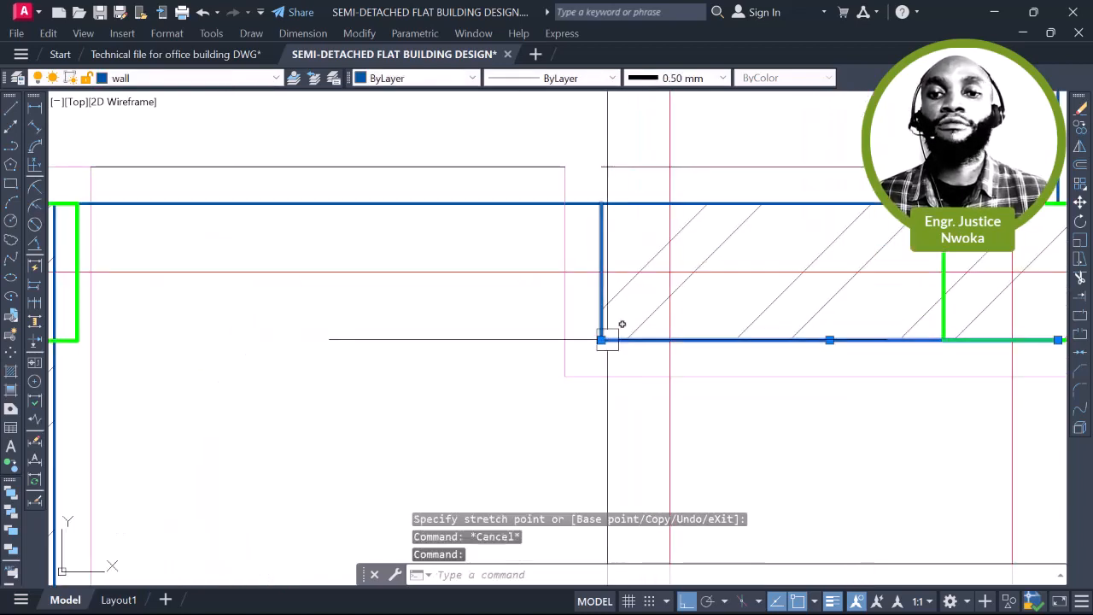
click(601, 340)
scroll(601, 340, down, 5)
scroll(405, 333, up, 3)
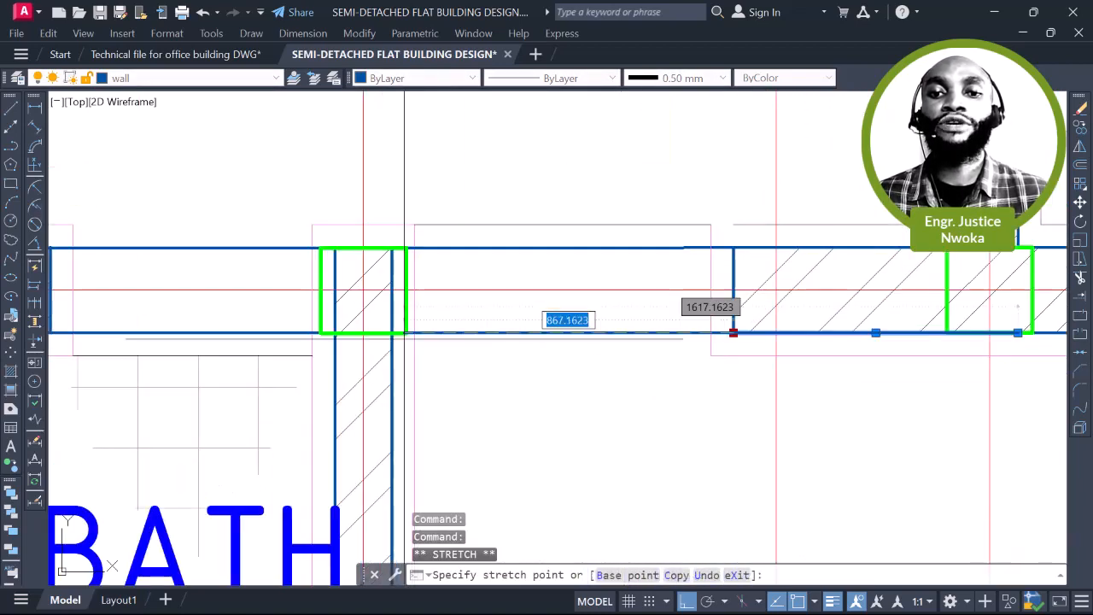
key(Escape)
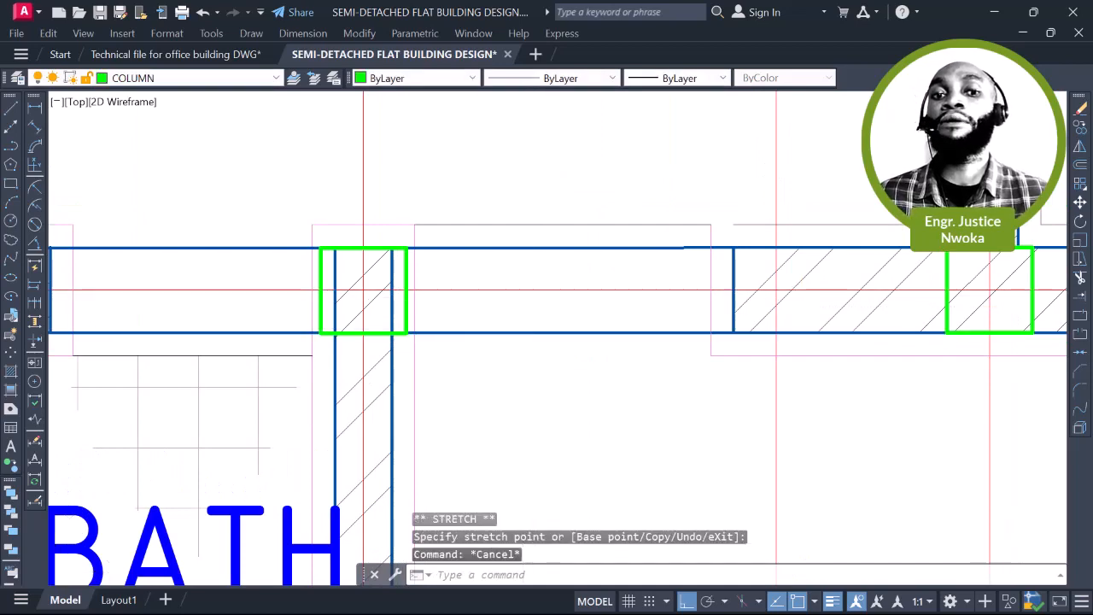
Relabel the upper WC/BATH room below P1 as P3
scroll(535, 298, down, 4)
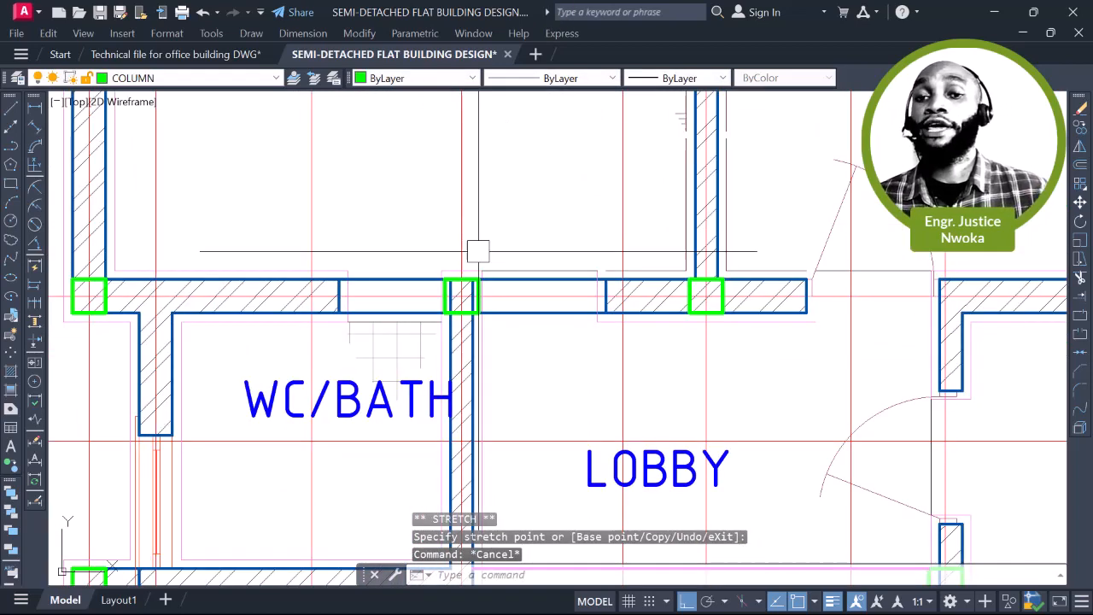
scroll(478, 251, down, 4)
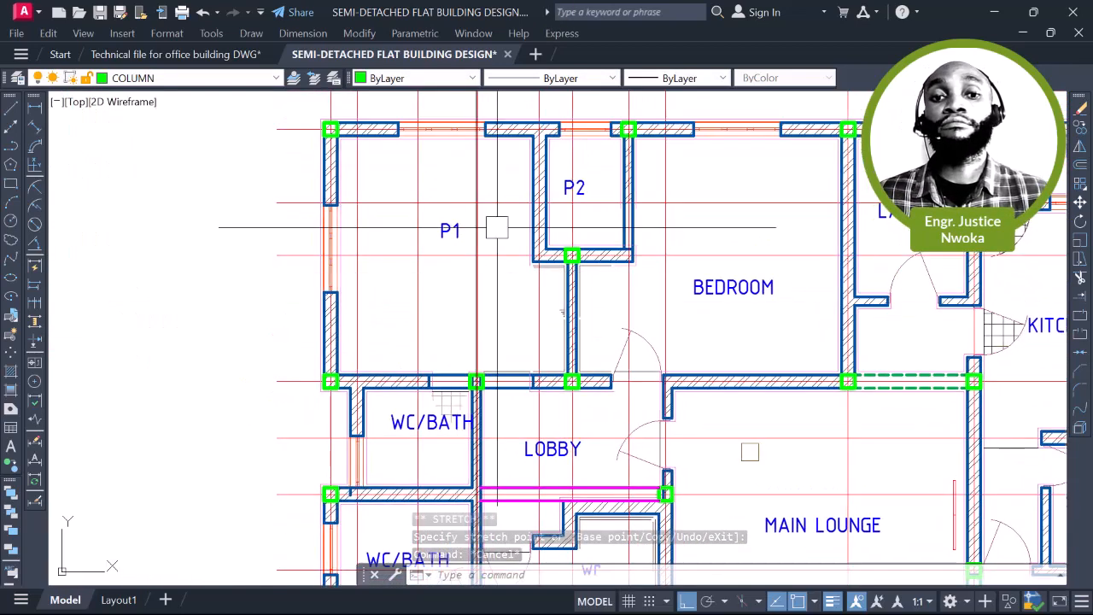
scroll(518, 275, down, 2)
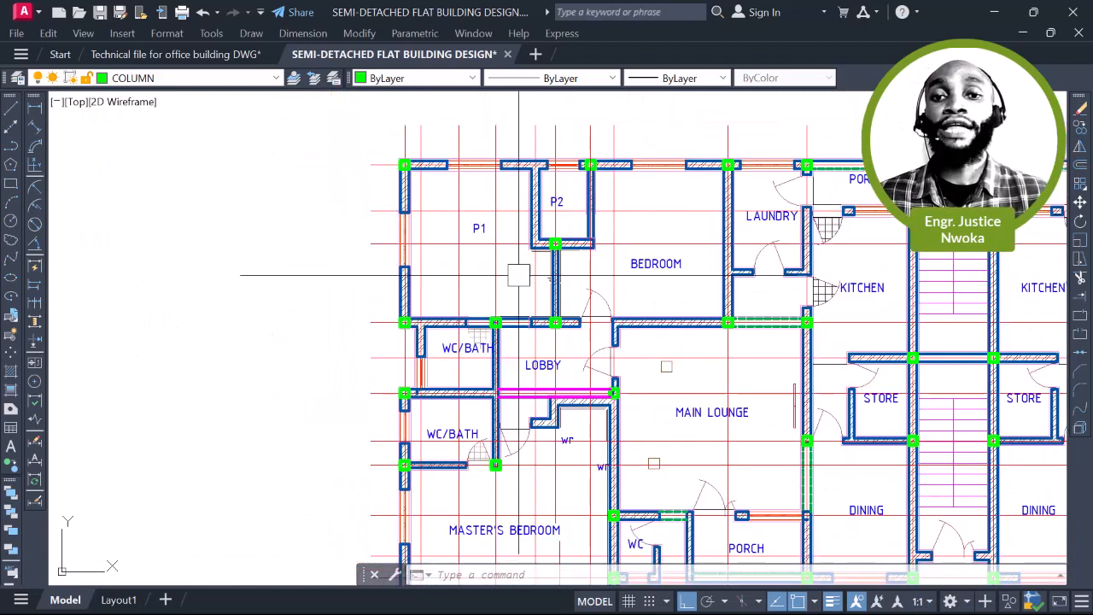
scroll(480, 393, up, 4)
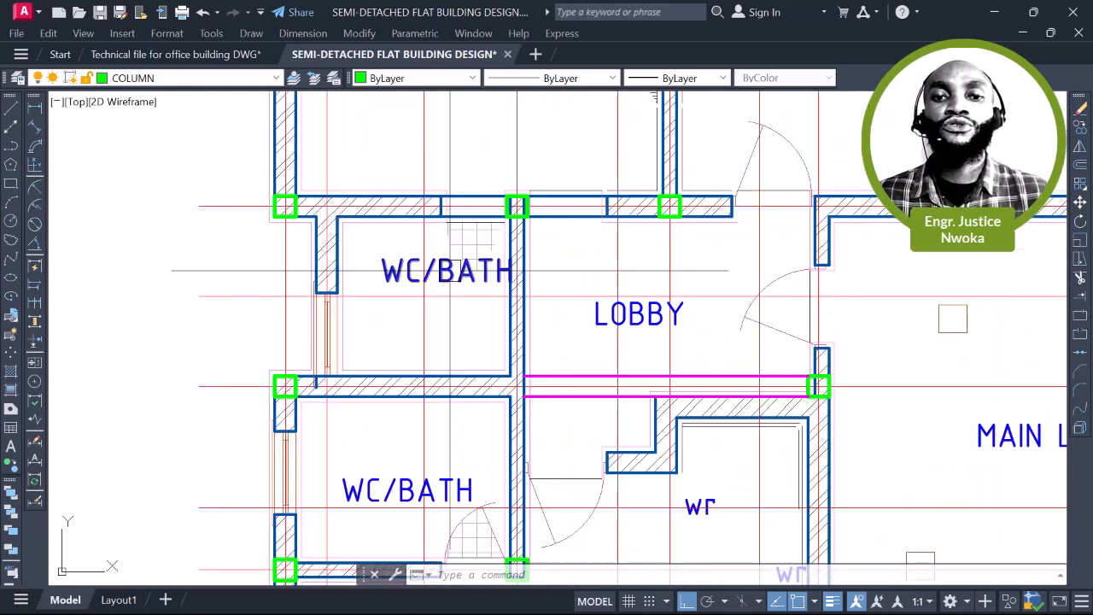
scroll(449, 269, up, 2)
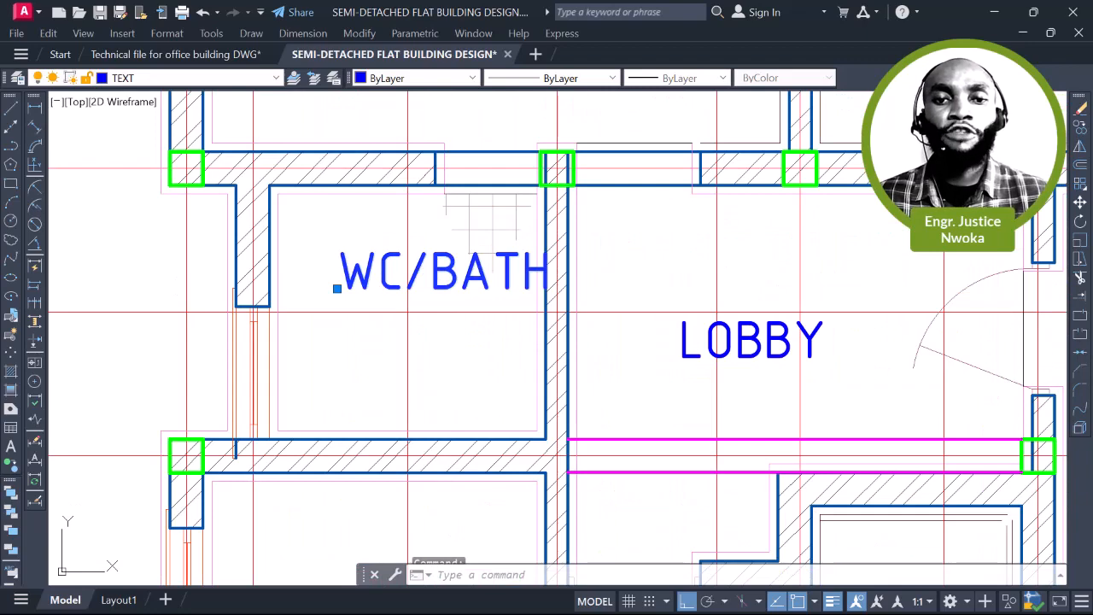
double_click(449, 272)
text(P)
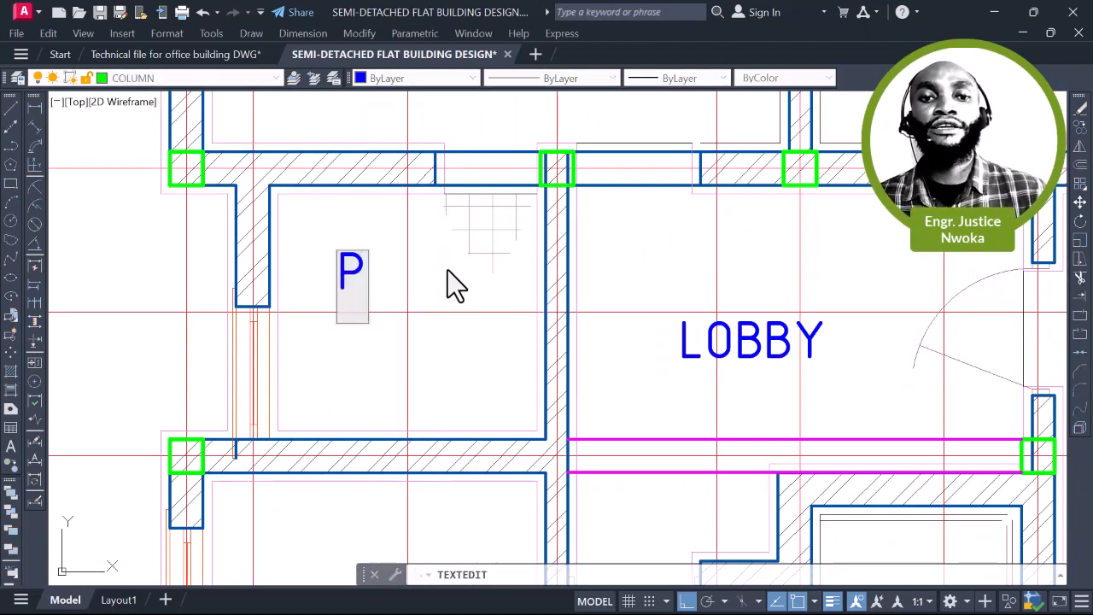
text(3)
key(Return)
scroll(449, 269, down, 2)
scroll(598, 290, down, 3)
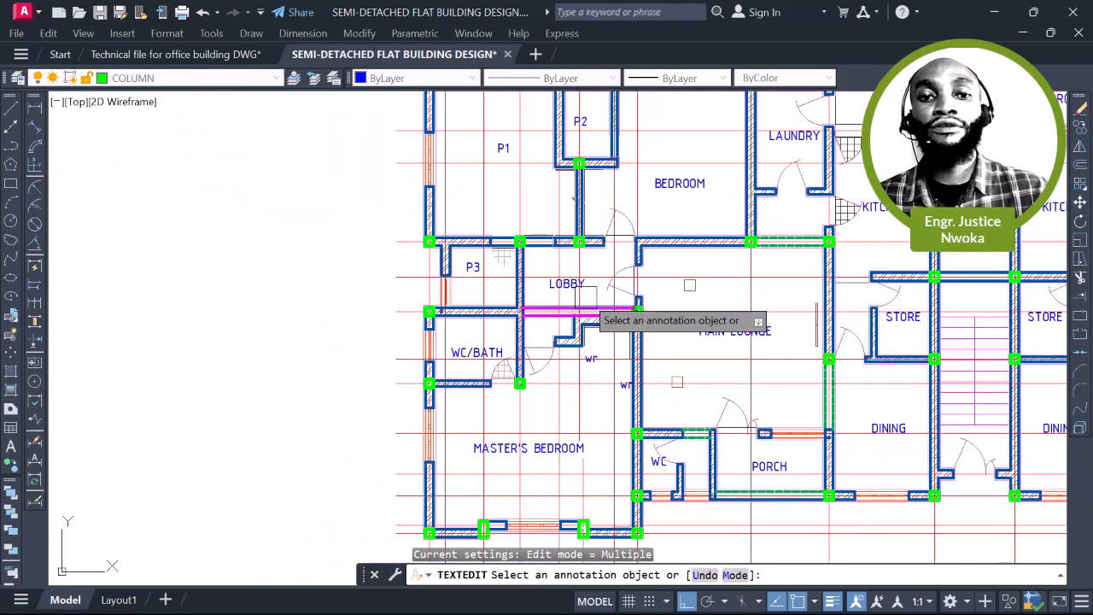
Relabel the LOBBY as P4
scroll(581, 295, up, 3)
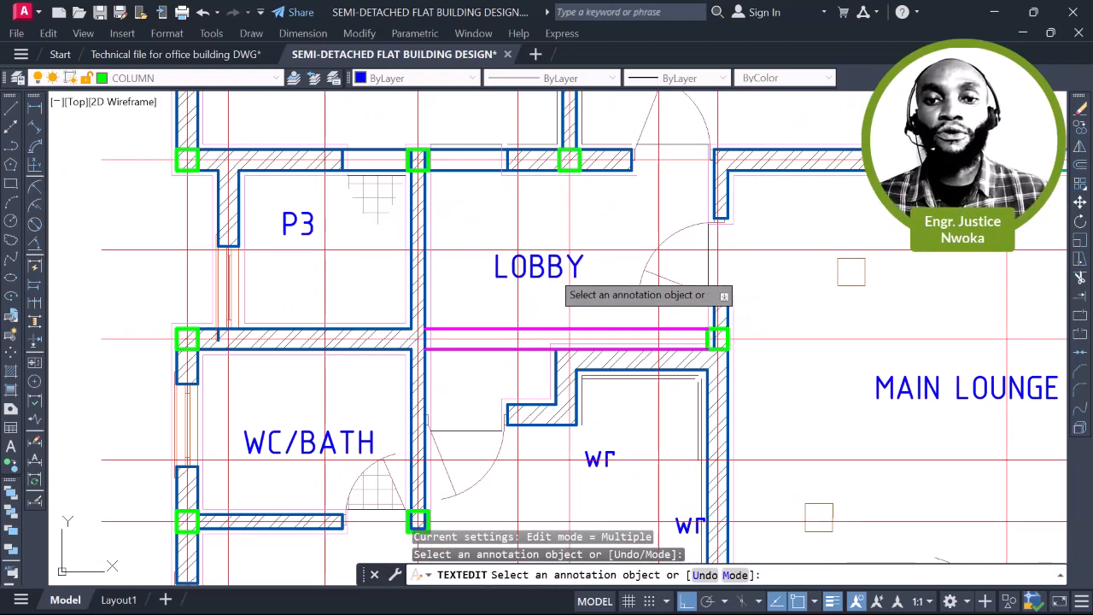
click(547, 268)
text(P4)
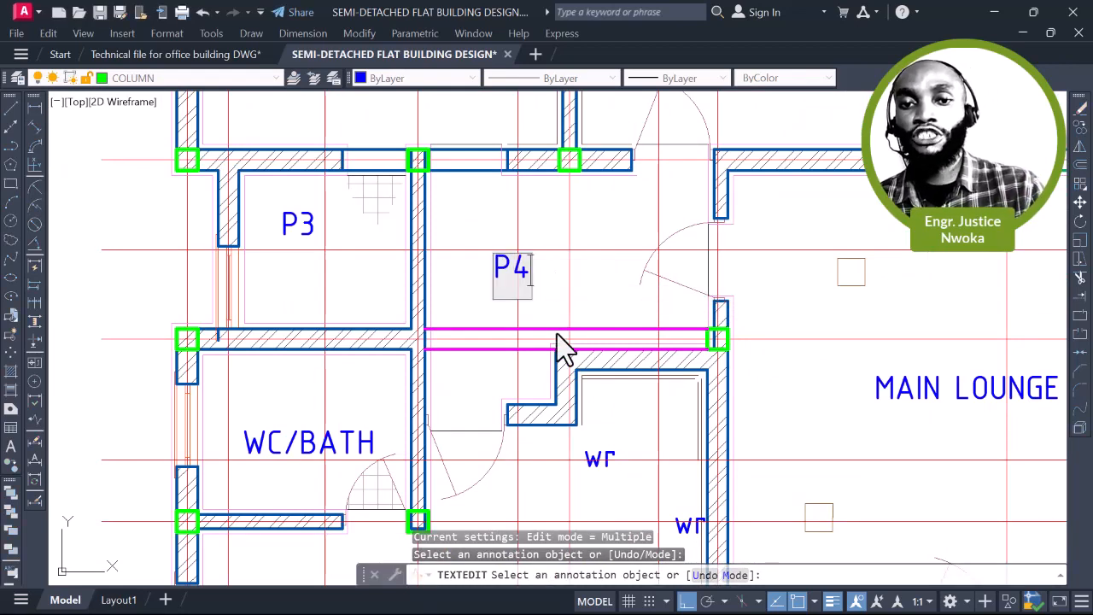
click(557, 334)
scroll(547, 269, down, 4)
Relabel the remaining WC/BATH room beside the master's bedroom as P5 and finish text editing
middle_drag(455, 310, 469, 209)
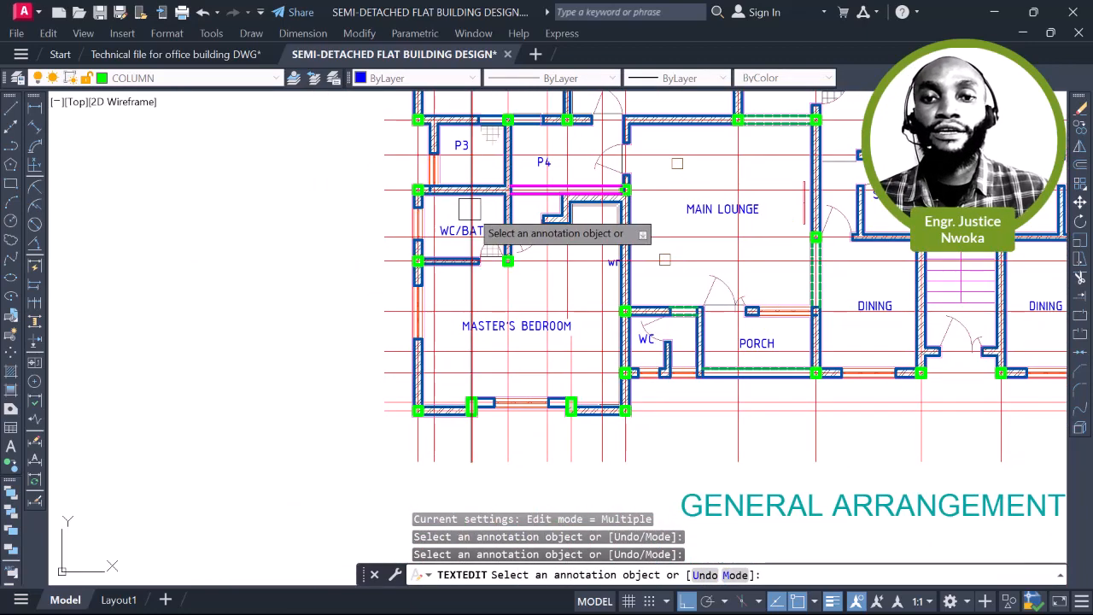
middle_drag(476, 248, 483, 230)
scroll(473, 210, up, 3)
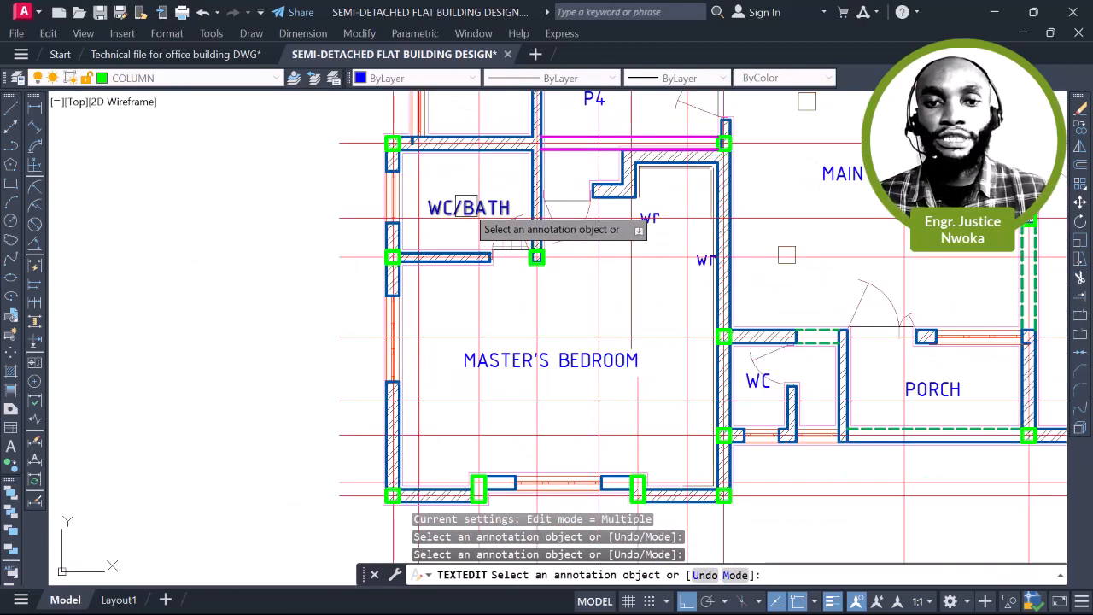
click(471, 212)
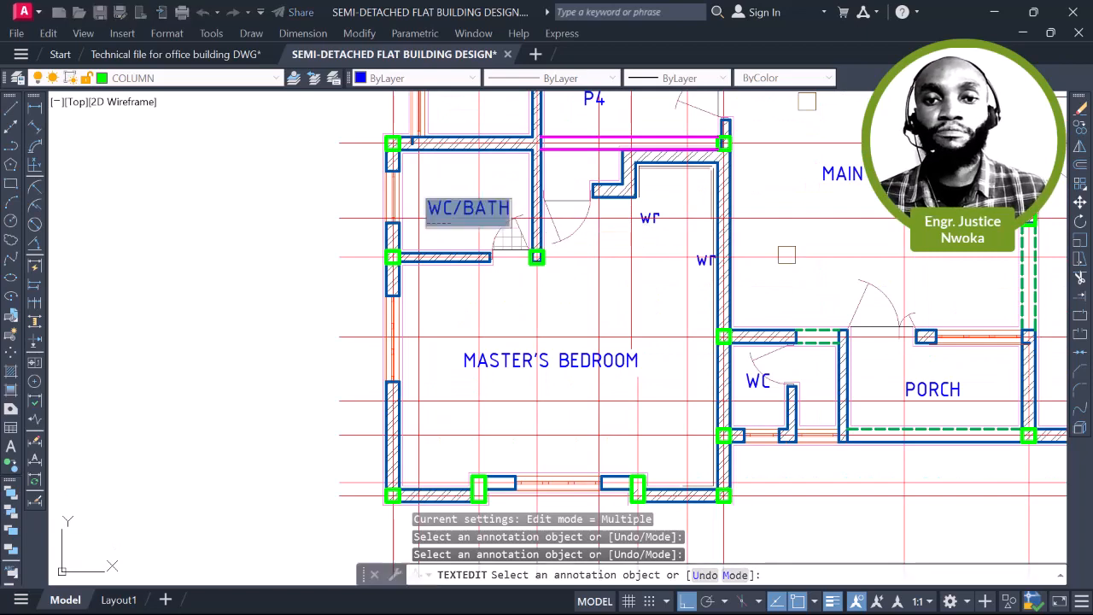
text(P5)
click(559, 256)
scroll(646, 224, down, 2)
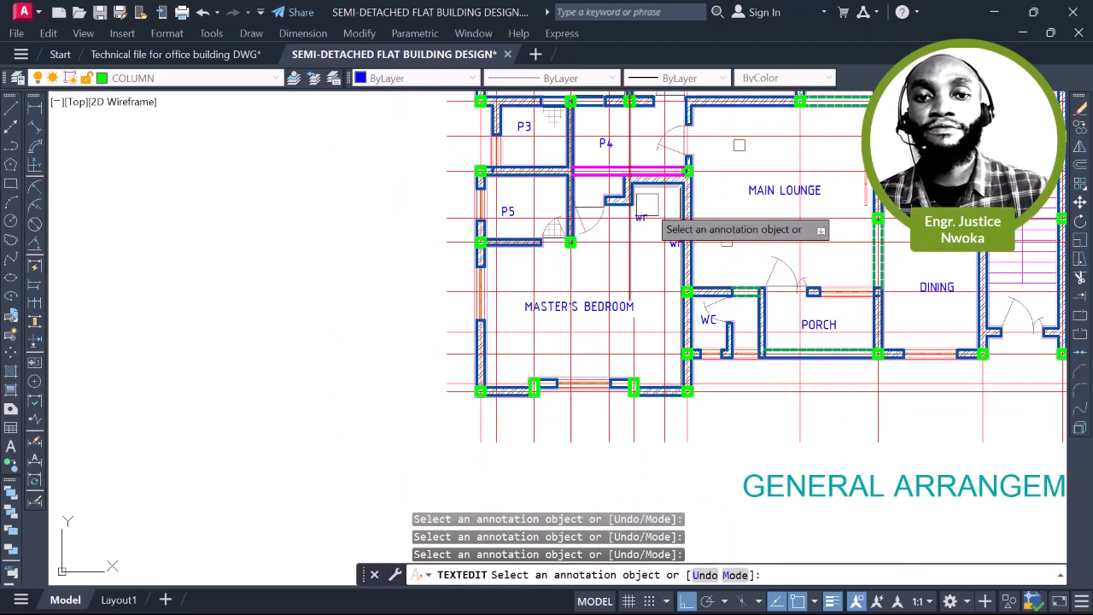
key(Escape)
Trim away the hatch inside the stepped wall around the master's bedroom wardrobe
middle_drag(656, 263, 631, 262)
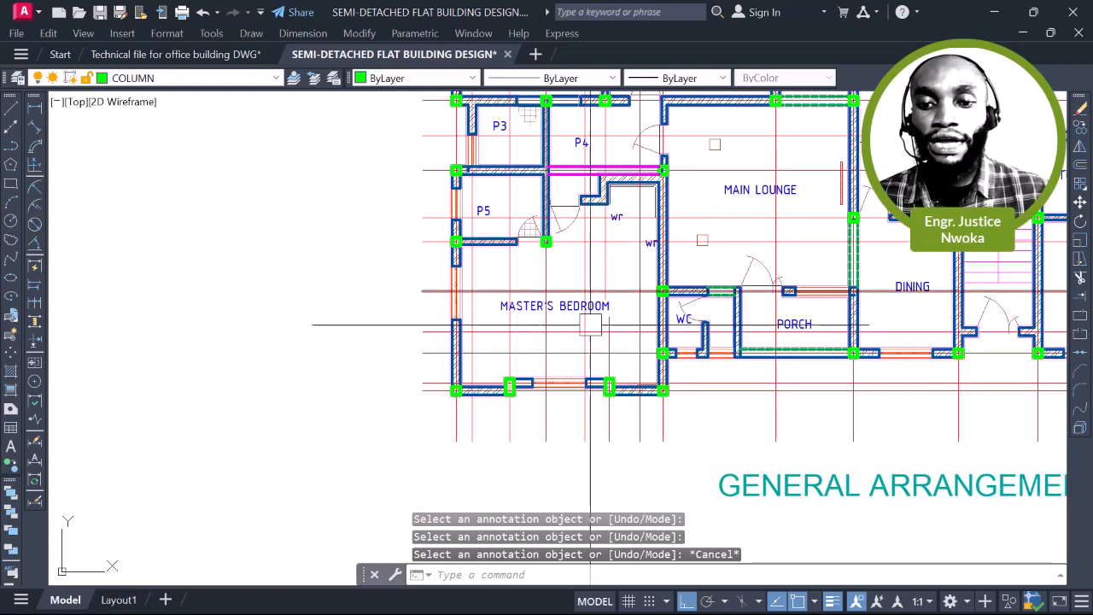
scroll(564, 282, up, 1)
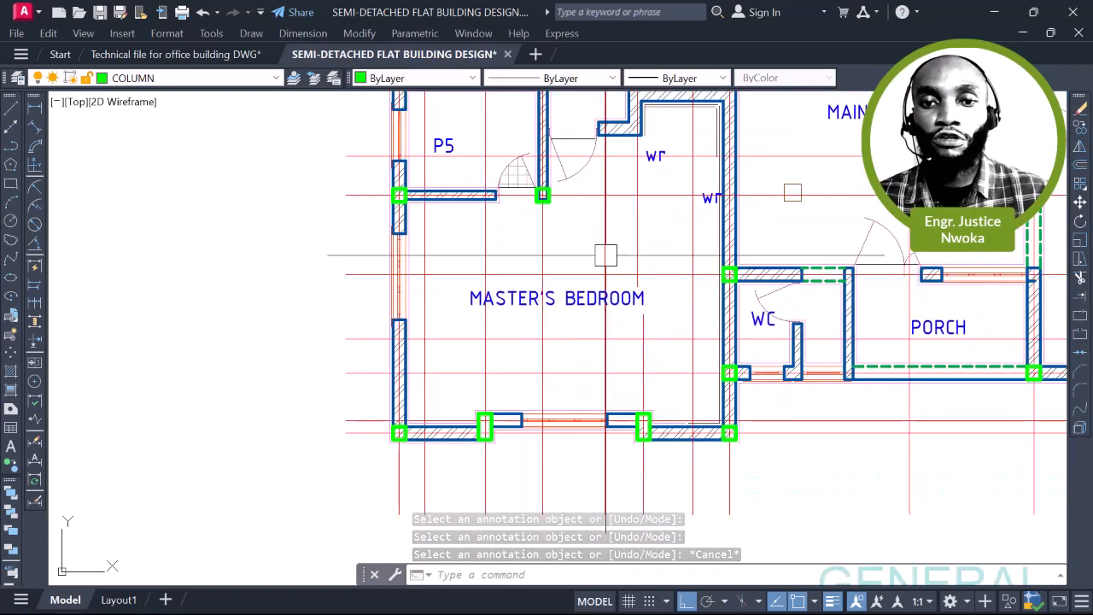
scroll(565, 296, up, 1)
scroll(555, 222, up, 1)
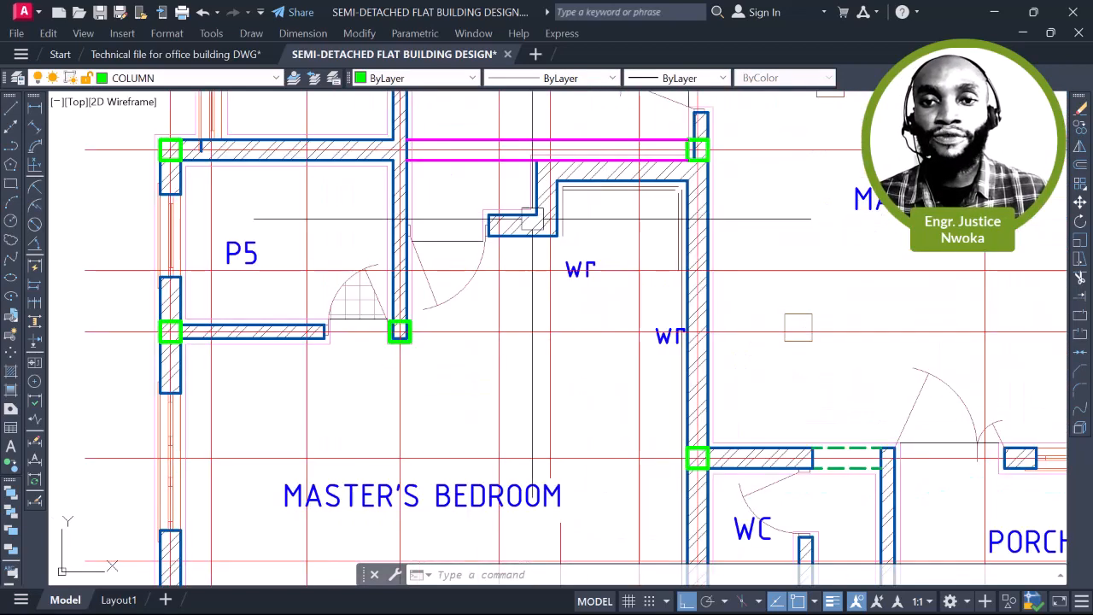
scroll(540, 220, up, 1)
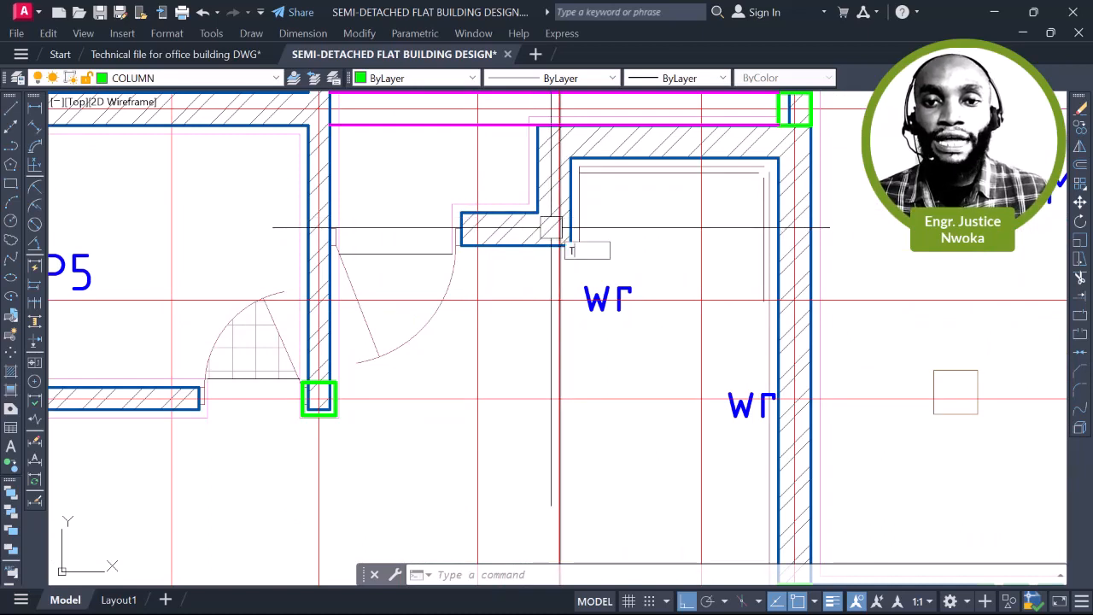
text(tr)
key(Return)
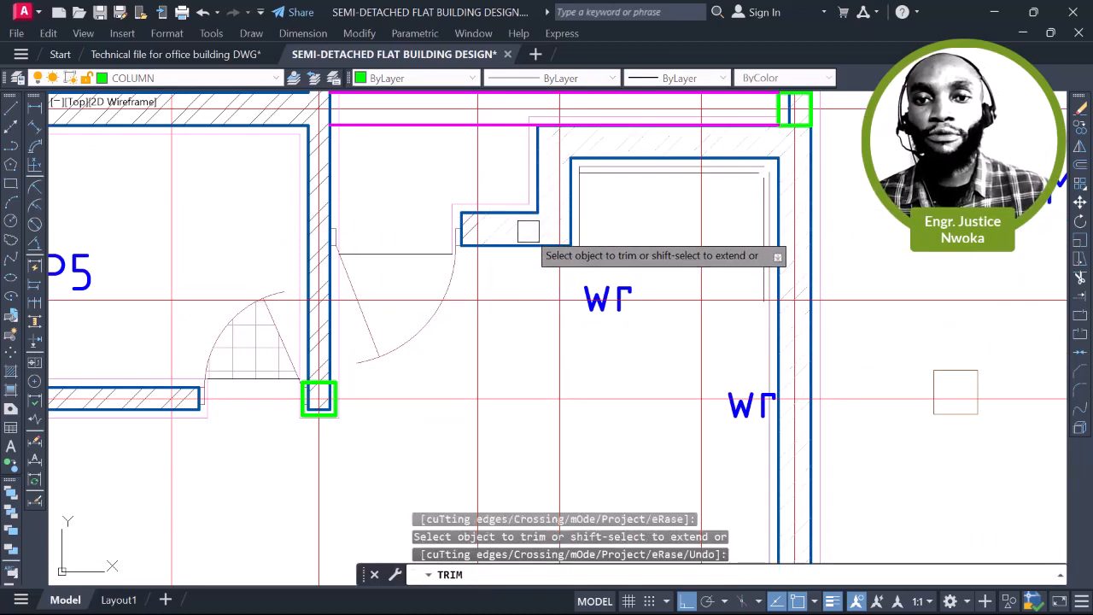
key(Escape)
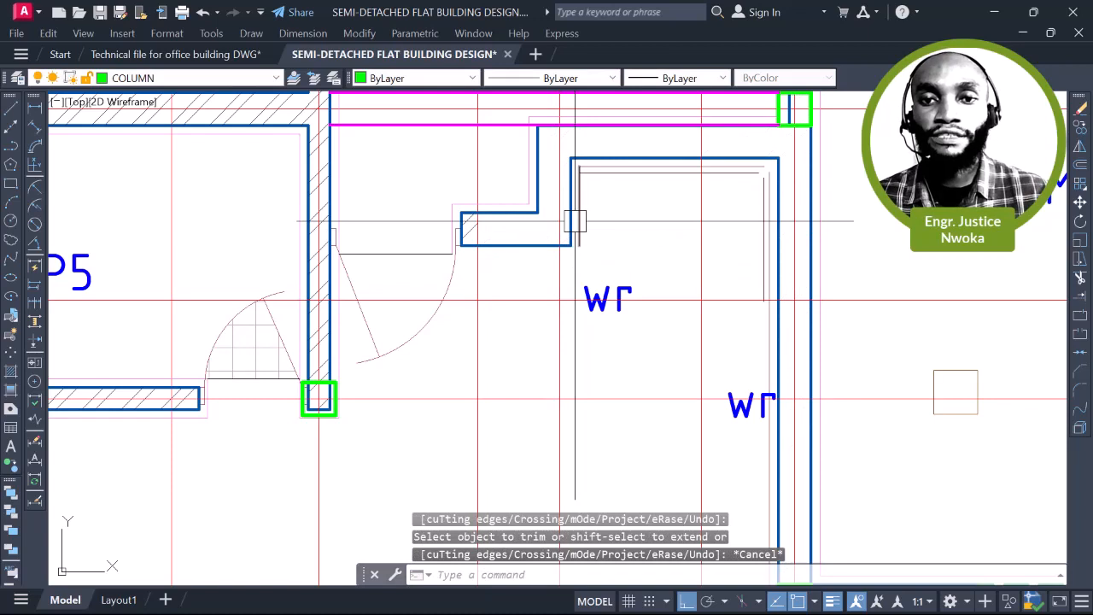
Erase the stepped wardrobe wall lines, the leftover hatch and the wardrobe door beside P5
click(577, 221)
key(Delete)
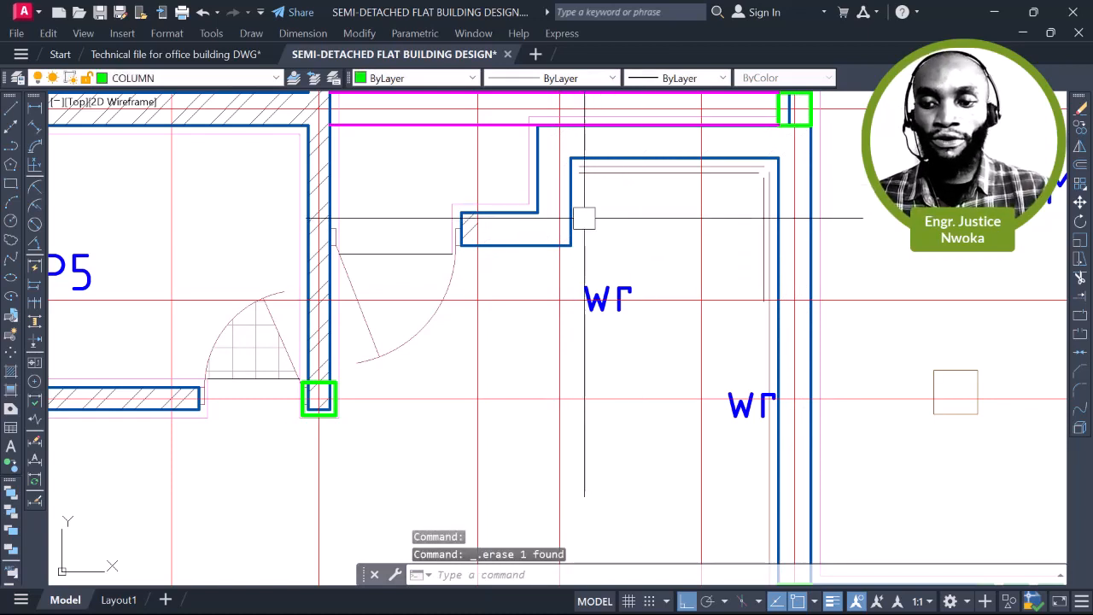
click(483, 213)
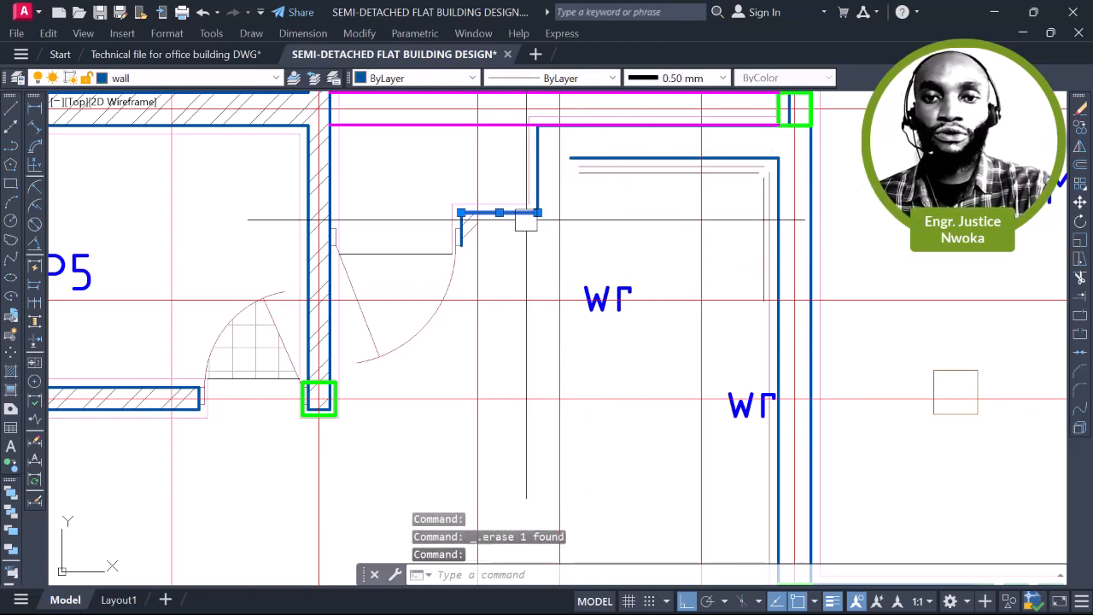
key(Delete)
click(462, 175)
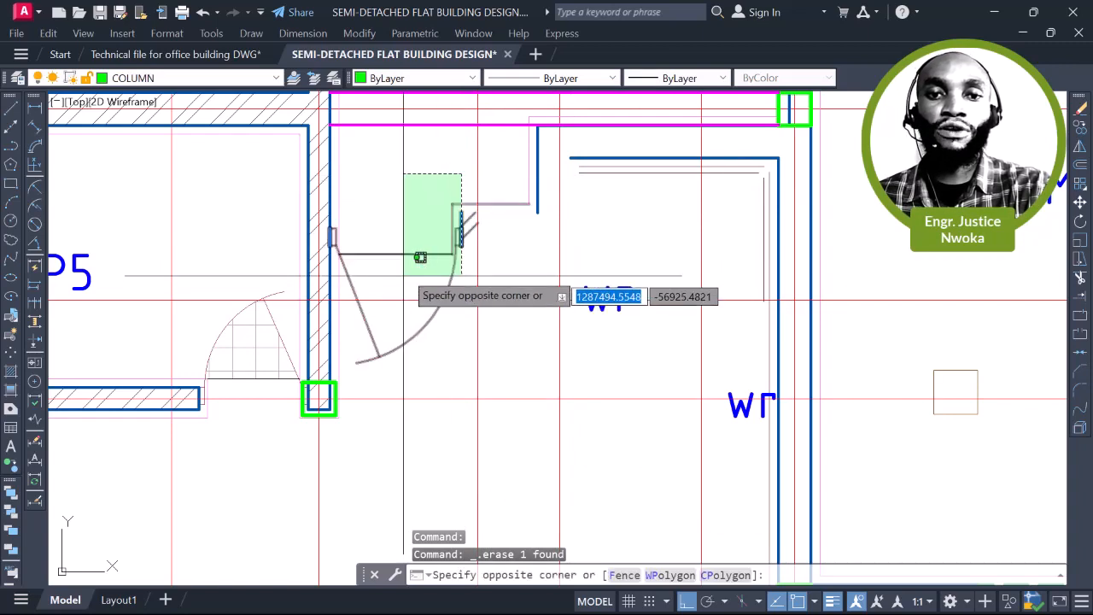
click(418, 255)
key(Delete)
Erase the leftover border, wall and rail lines of the wardrobe above the master's bedroom
click(538, 189)
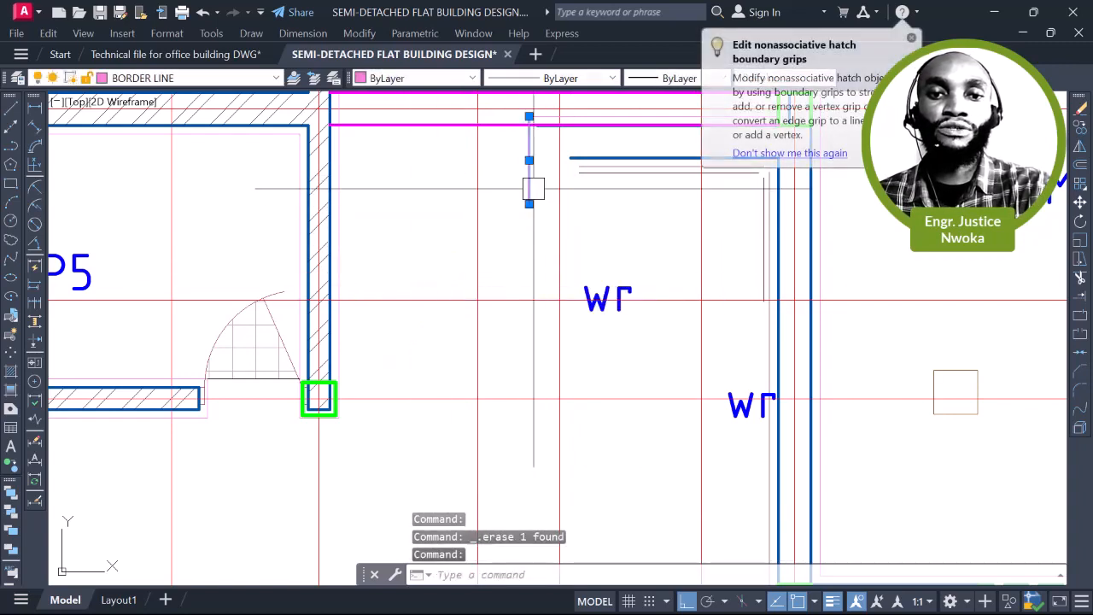
key(Delete)
click(652, 202)
key(Delete)
scroll(616, 205, down, 2)
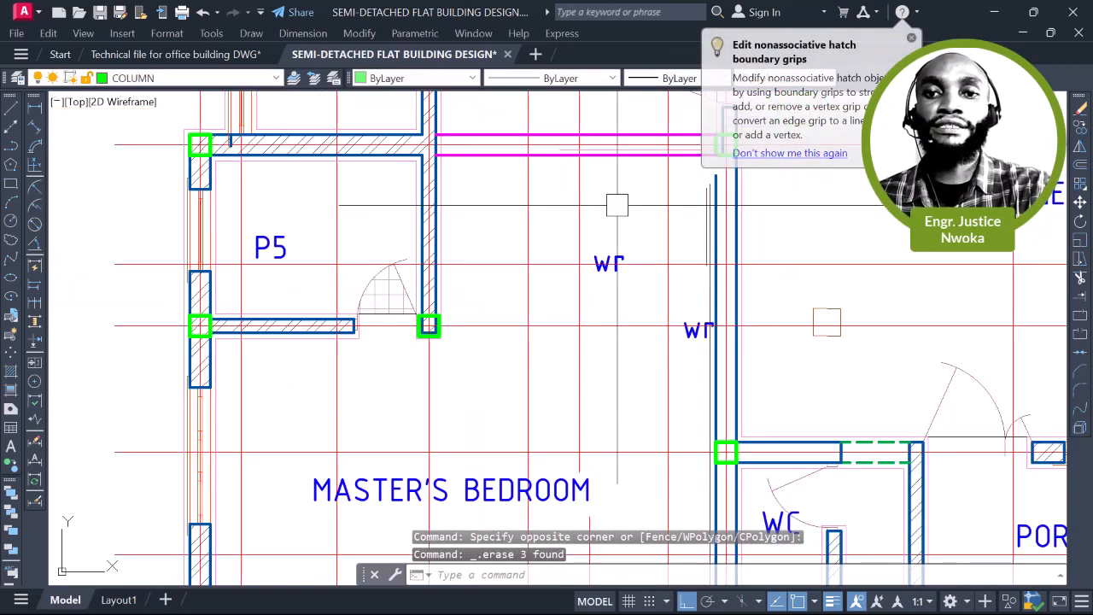
scroll(709, 236, up, 3)
key(Delete)
scroll(704, 230, down, 3)
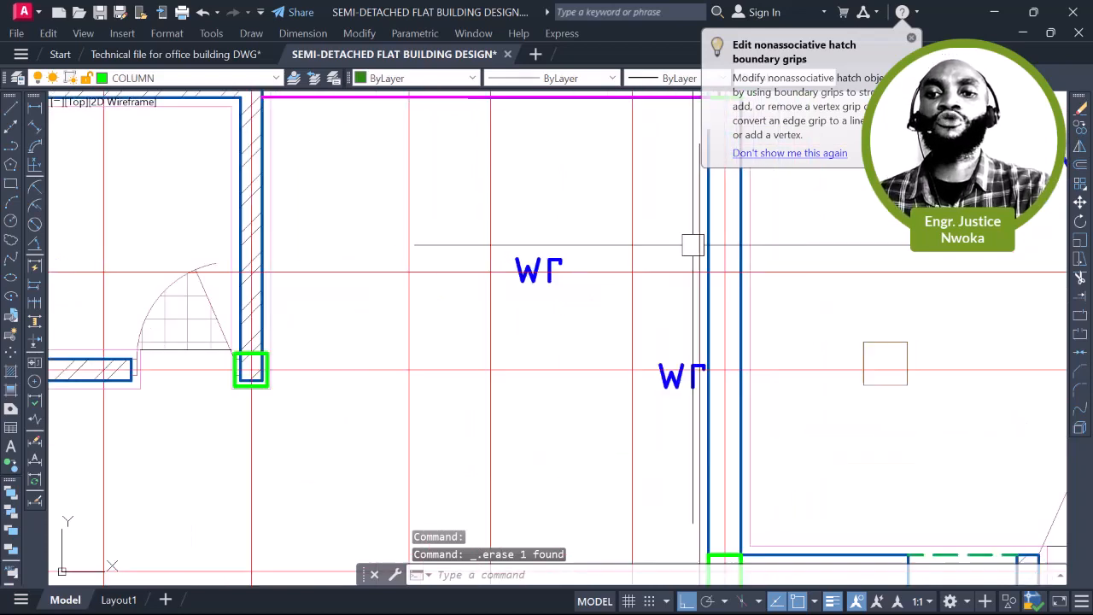
Delete the two wr wardrobe labels above the master's bedroom
scroll(692, 224, up, 3)
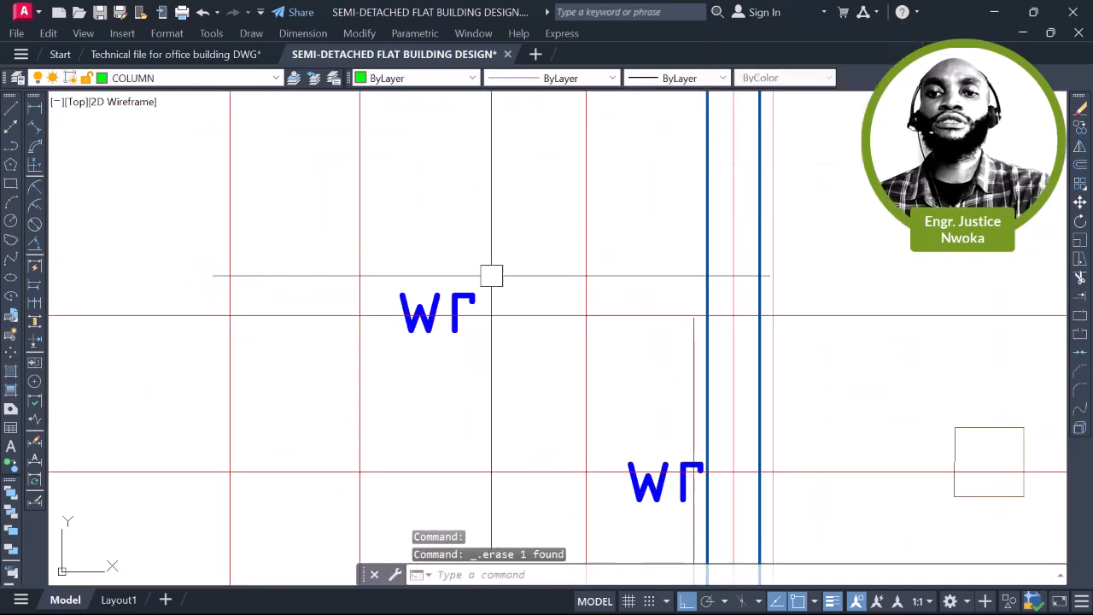
click(469, 290)
key(Delete)
scroll(607, 203, down, 3)
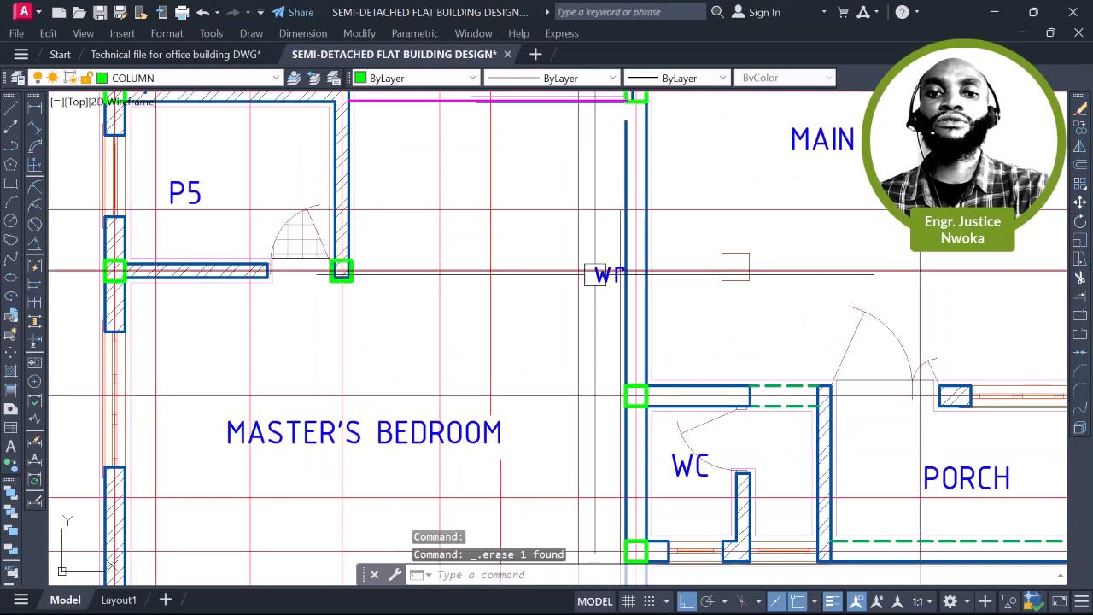
click(608, 273)
key(Delete)
Relabel the MASTER'S BEDROOM as P6 and finish text editing
middle_drag(547, 293, 639, 223)
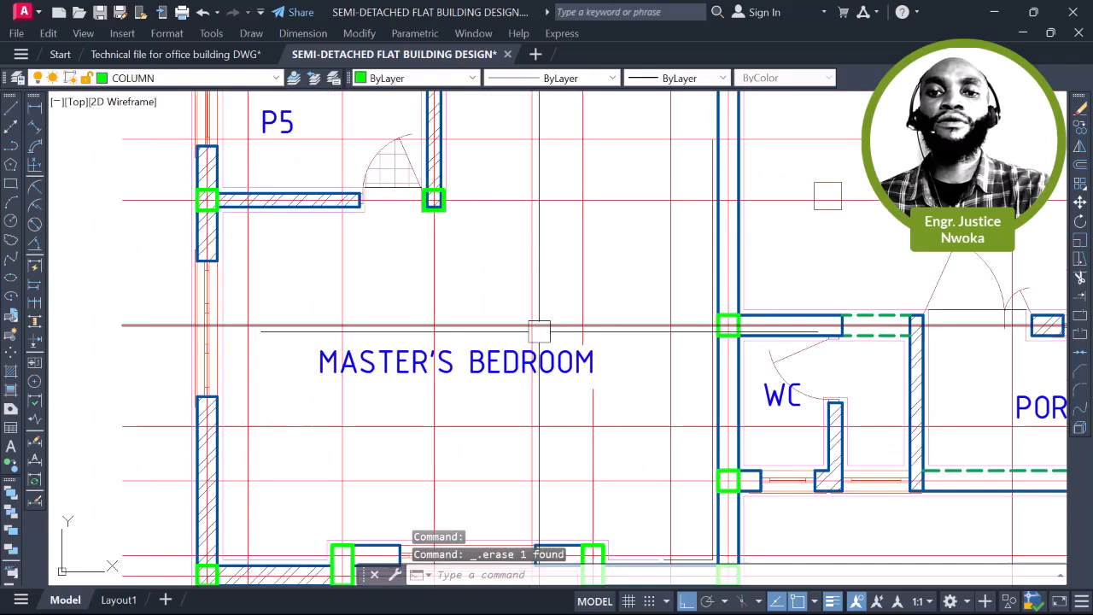
click(485, 357)
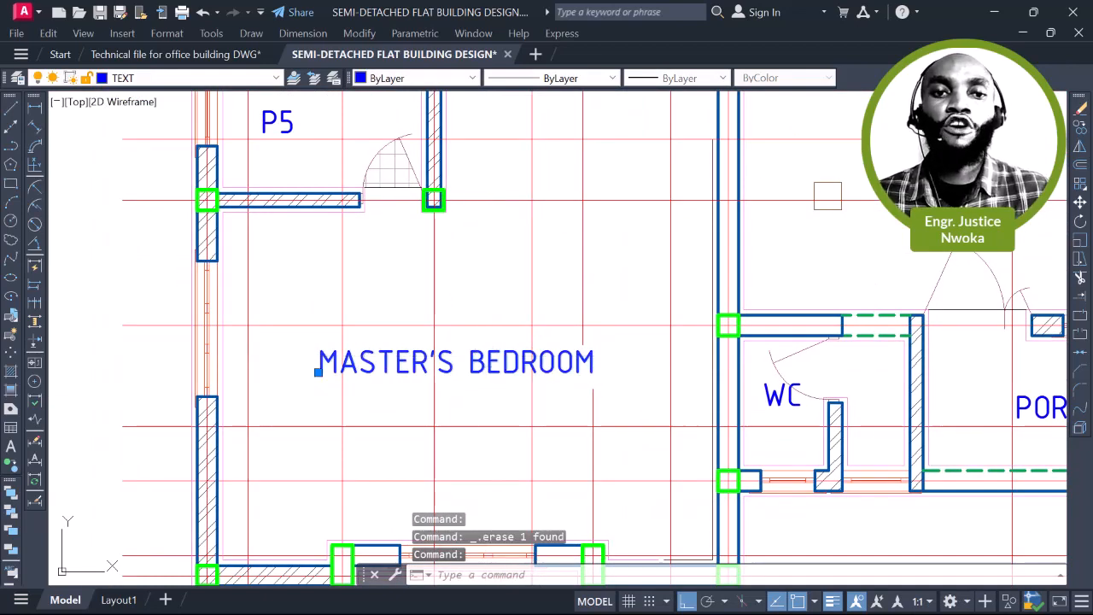
double_click(496, 363)
text(P6)
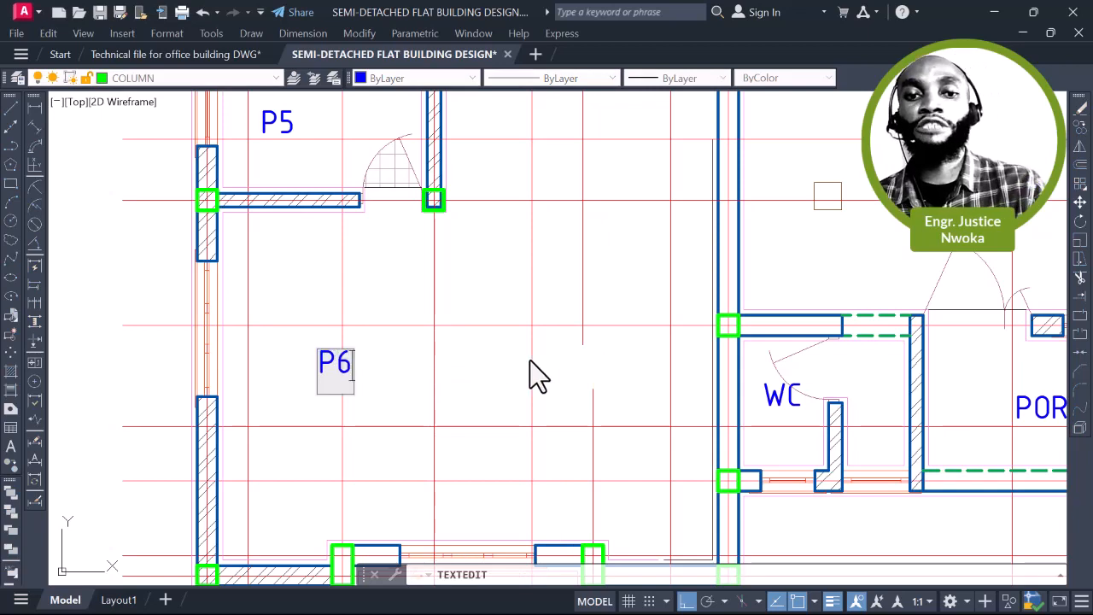
click(563, 350)
key(Escape)
Move the P6 label horizontally toward the middle of its room
click(318, 355)
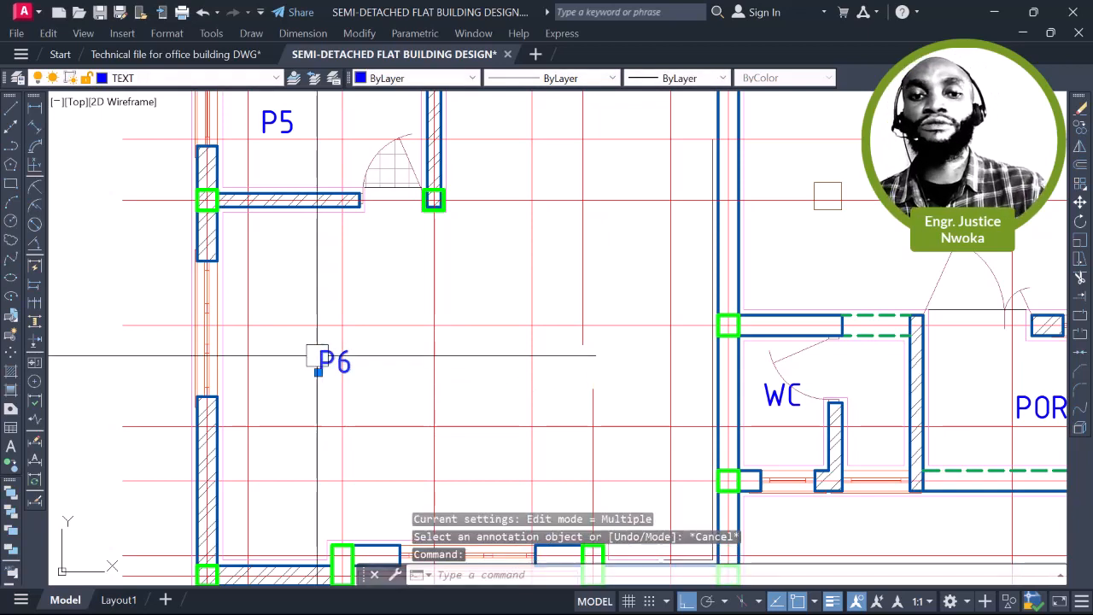
text(M)
key(Return)
click(317, 372)
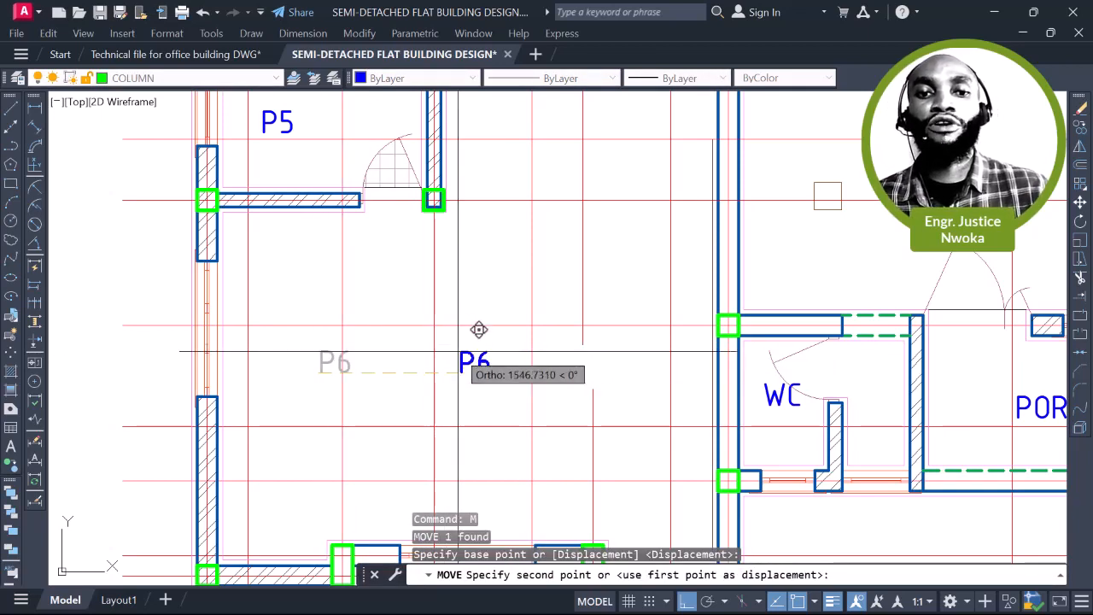
click(478, 329)
scroll(479, 328, down, 5)
middle_drag(478, 329, 471, 368)
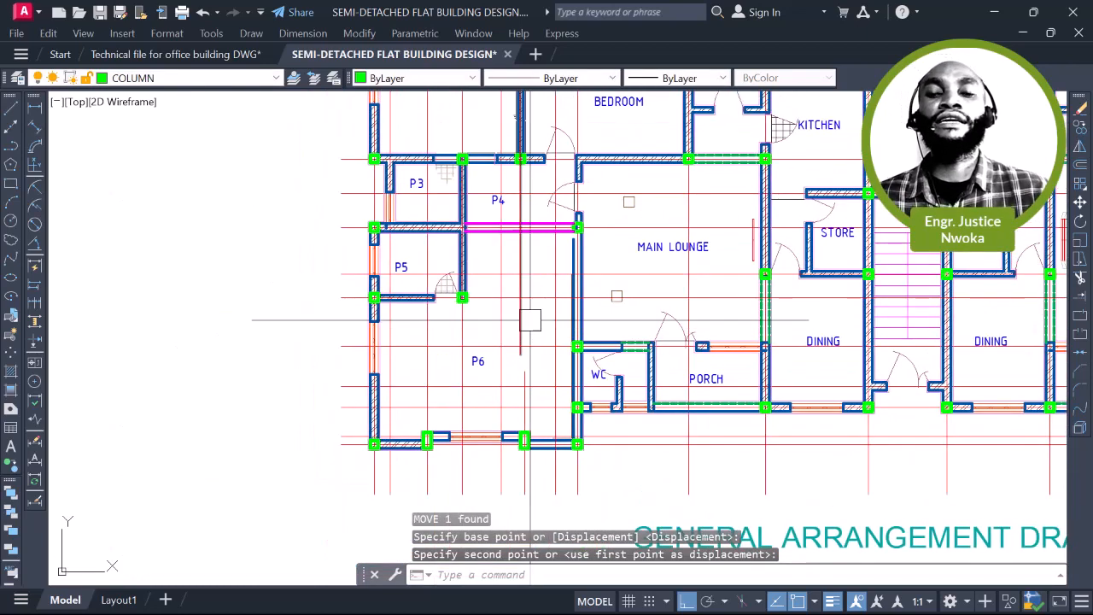
Break the vertical grid line running into panel P6 just below the magenta beam, removing its lower portion
key(Return)
scroll(522, 219, up, 2)
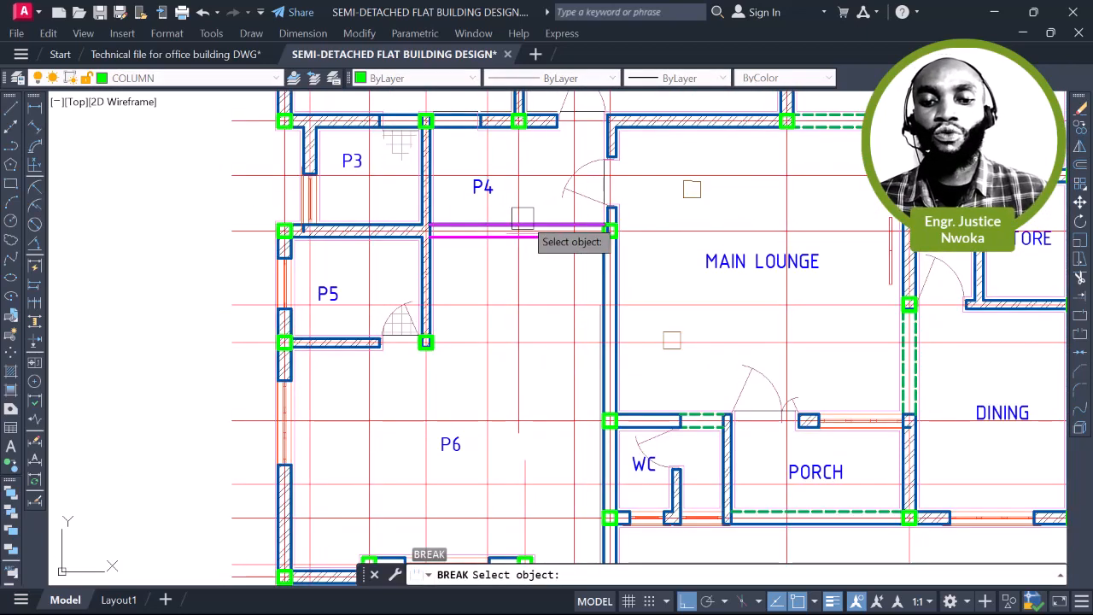
click(523, 264)
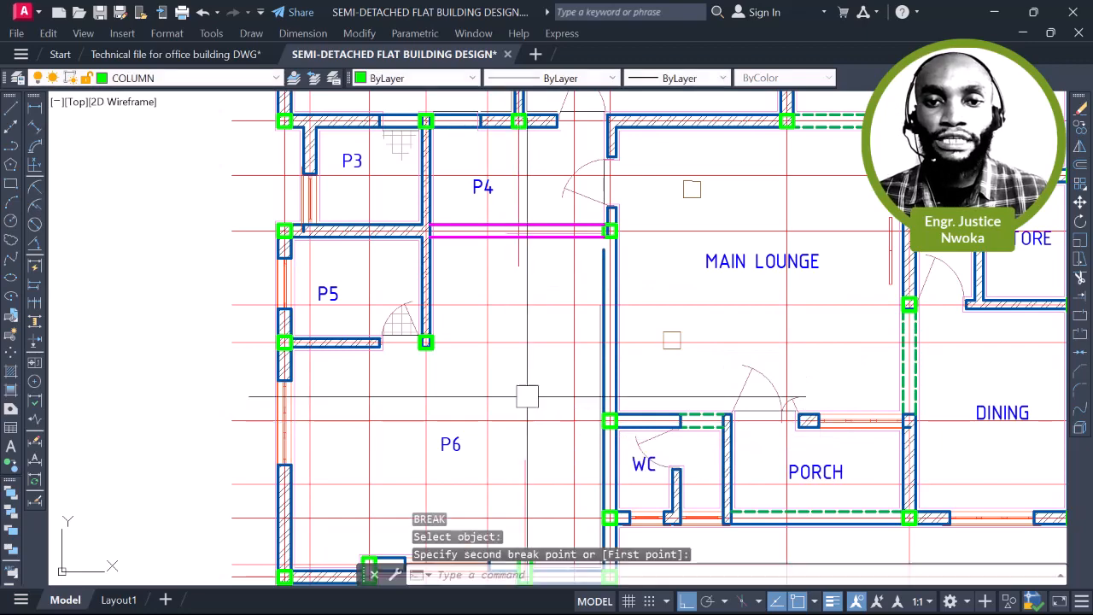
Start an Area measurement of panel P6 along the outer wall's centreline, from P5's lower outer column to the building's corner column
scroll(548, 269, down, 2)
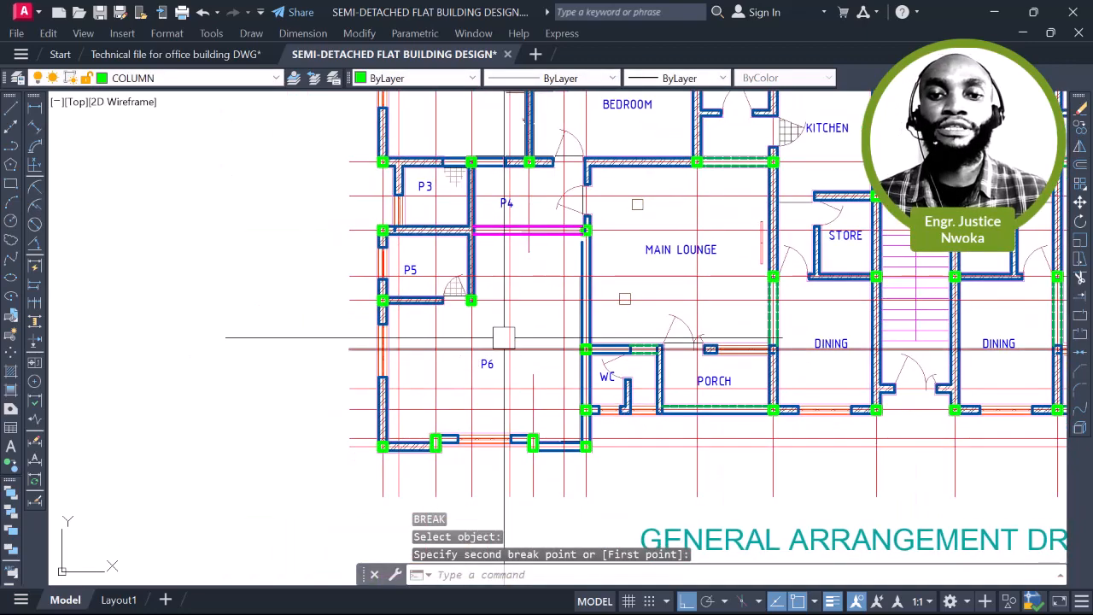
middle_drag(500, 330, 414, 262)
scroll(455, 344, up, 2)
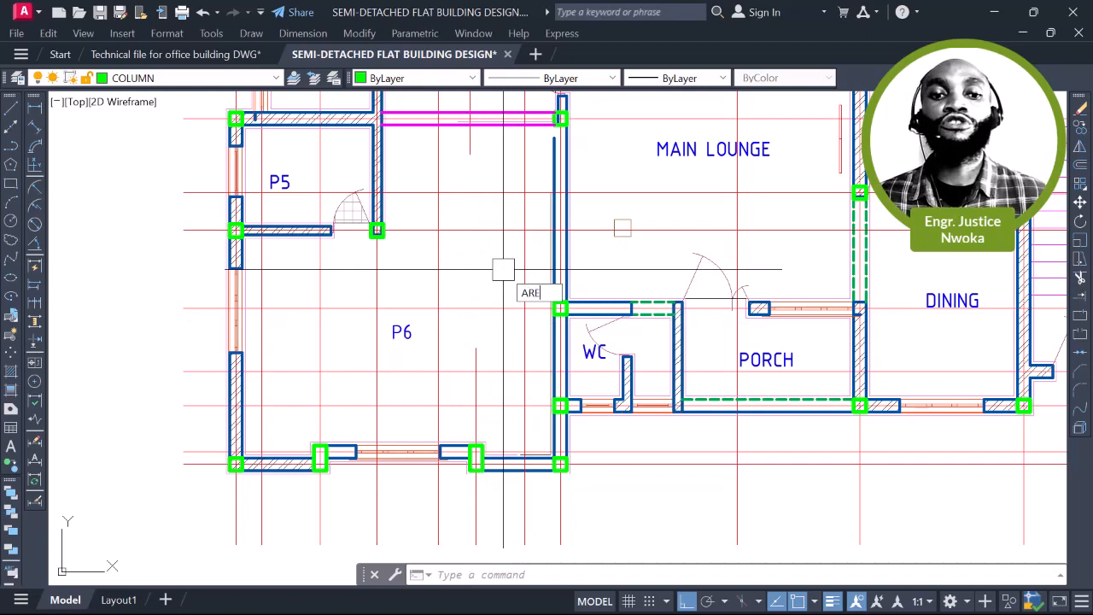
key(Return)
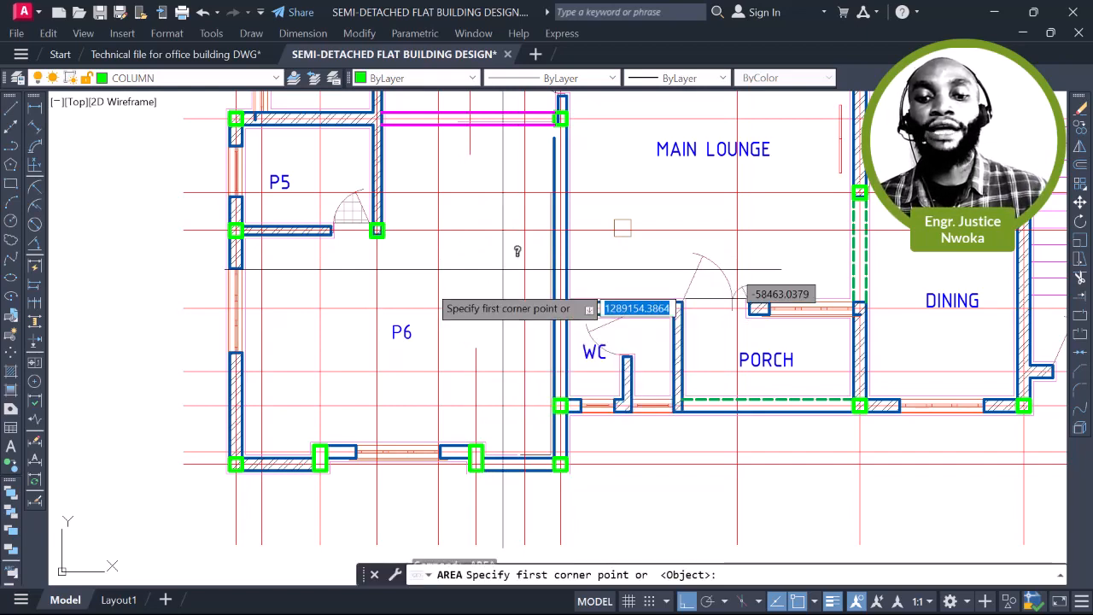
scroll(244, 224, up, 2)
scroll(224, 235, up, 6)
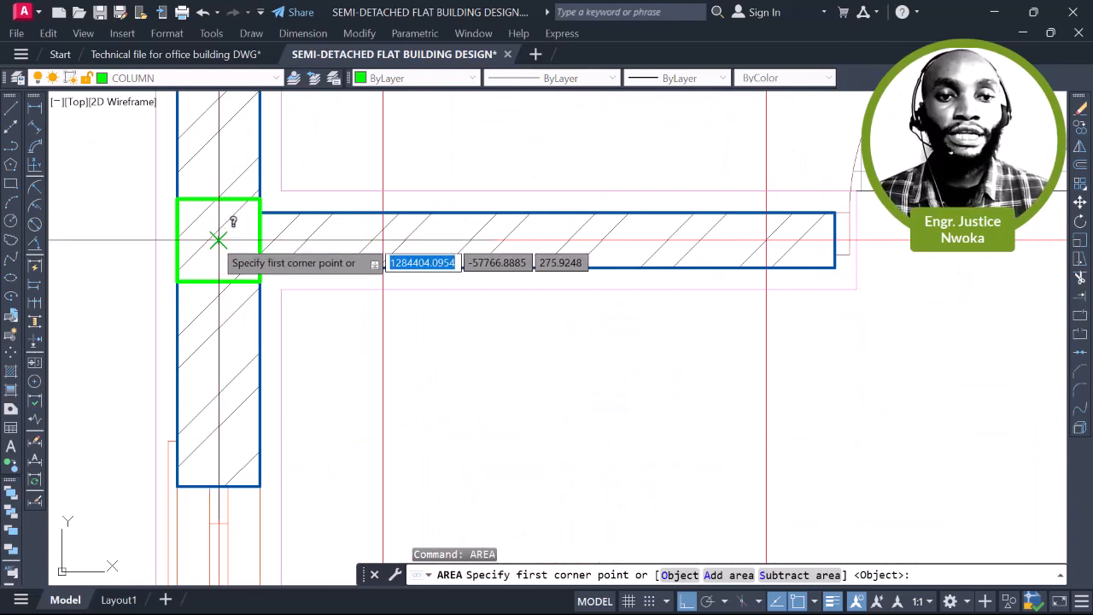
click(218, 240)
scroll(229, 198, down, 5)
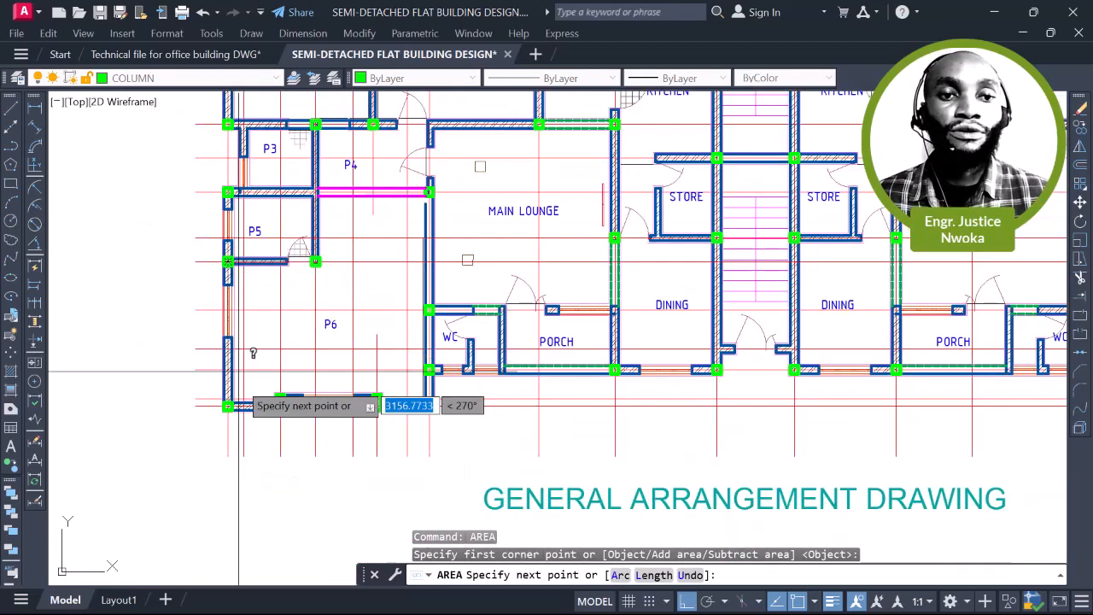
scroll(235, 393, up, 5)
click(221, 376)
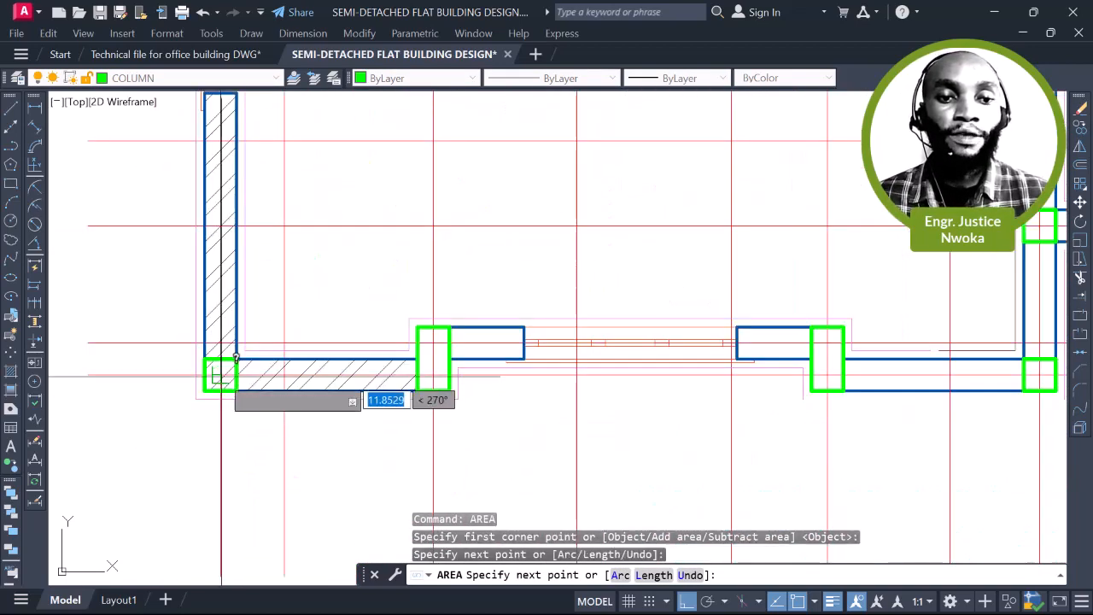
Trace the area boundary along P6's lower wall centreline, following the window projection between its two columns to the far corner column
scroll(429, 363, up, 4)
click(444, 373)
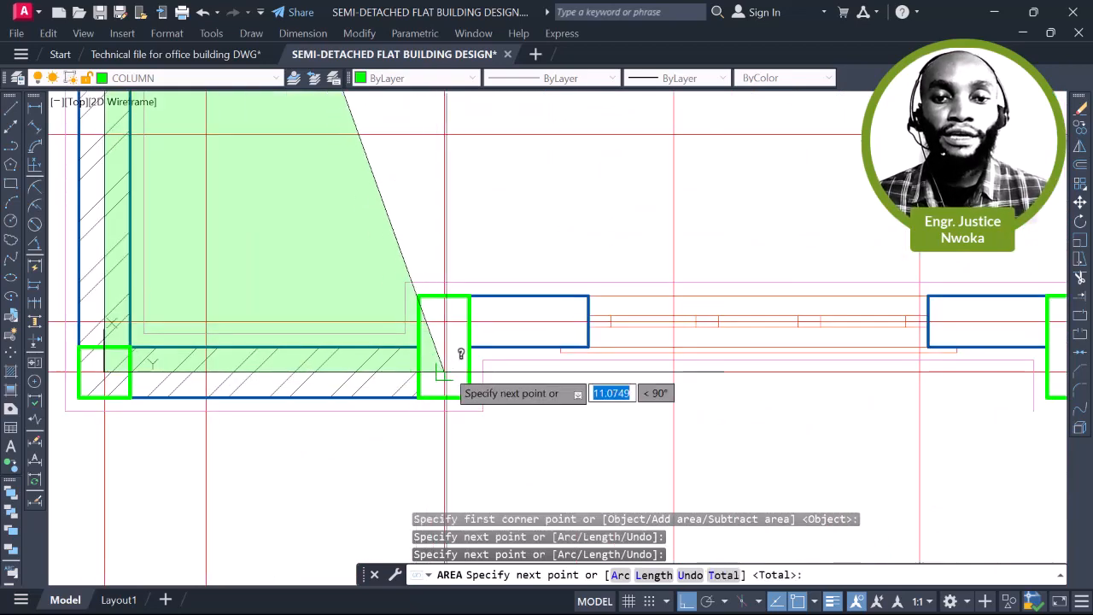
click(446, 320)
scroll(358, 337, down, 3)
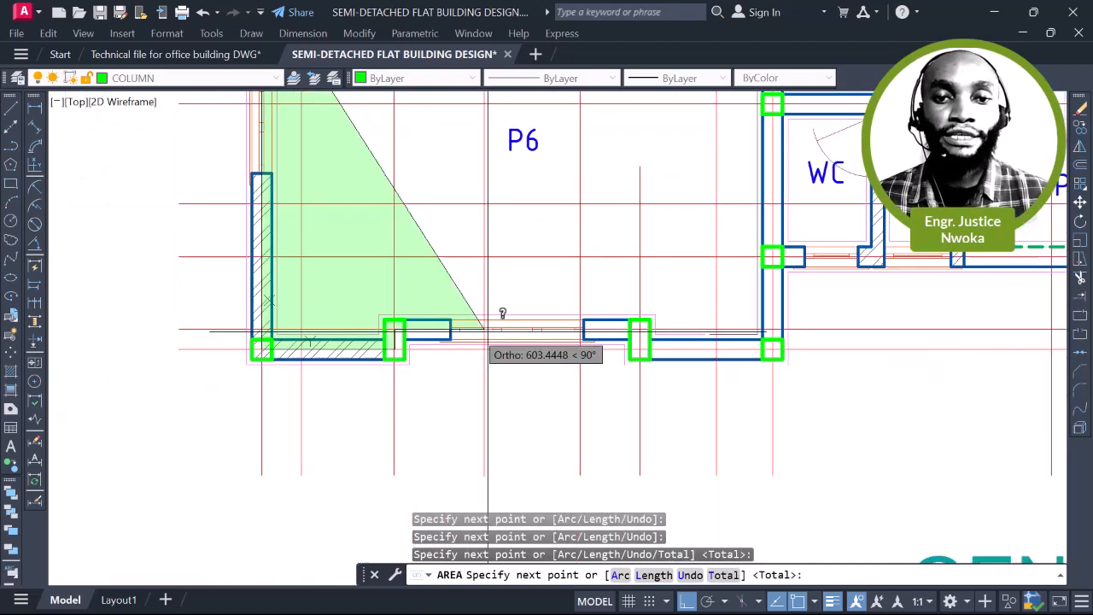
scroll(534, 328, down, 2)
scroll(652, 314, up, 5)
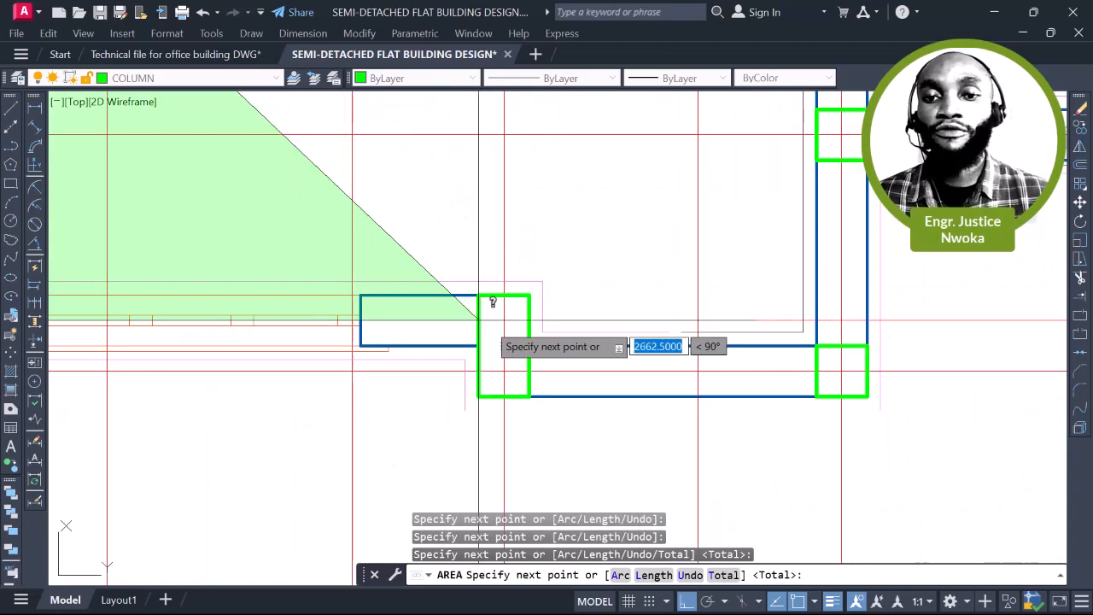
click(505, 372)
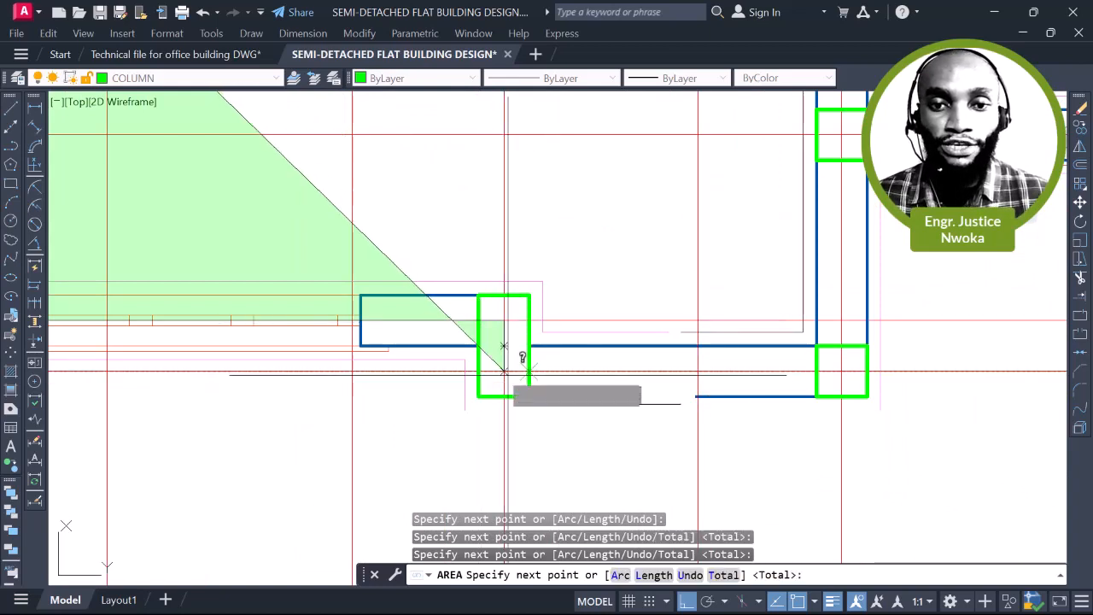
click(504, 346)
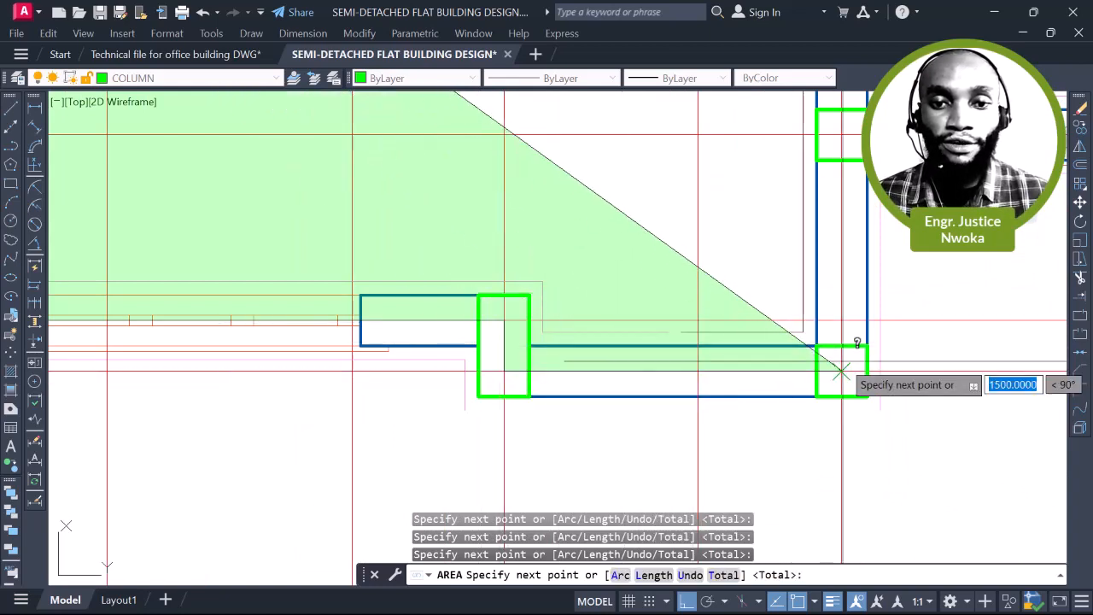
Continue the area boundary up the lounge-side wall to the magenta beam and along the beam to P5's wall centreline
scroll(841, 371, down, 7)
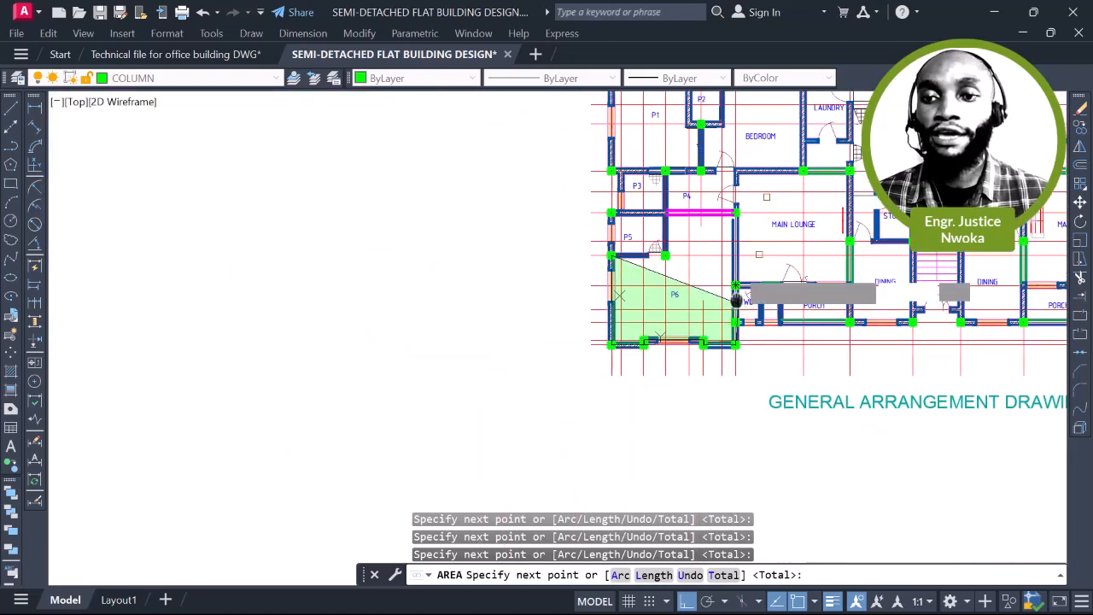
scroll(731, 293, up, 2)
scroll(731, 227, up, 10)
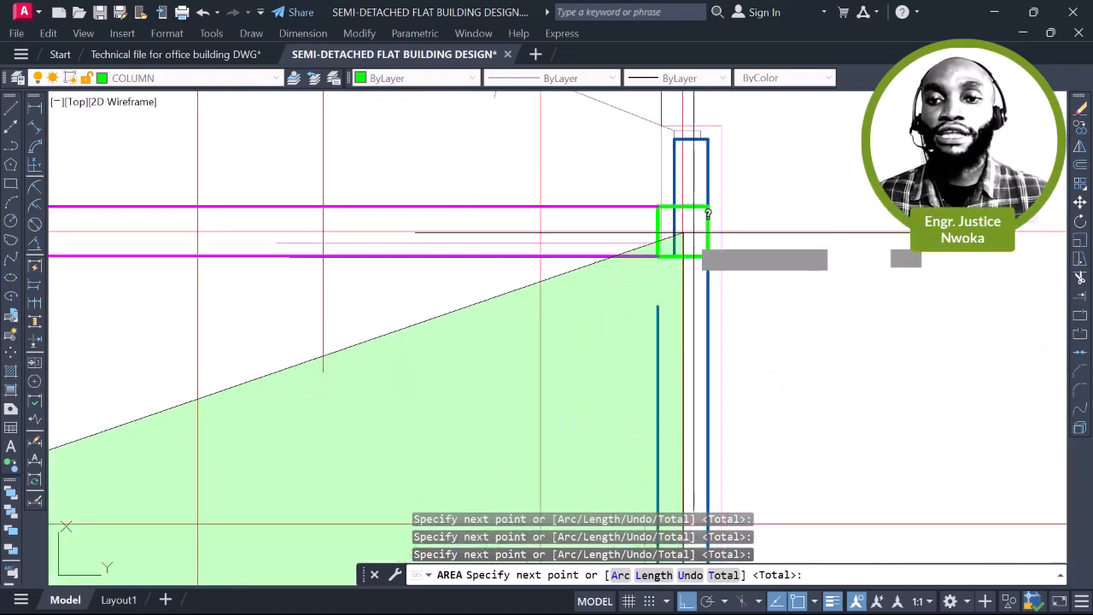
click(683, 231)
scroll(695, 227, down, 3)
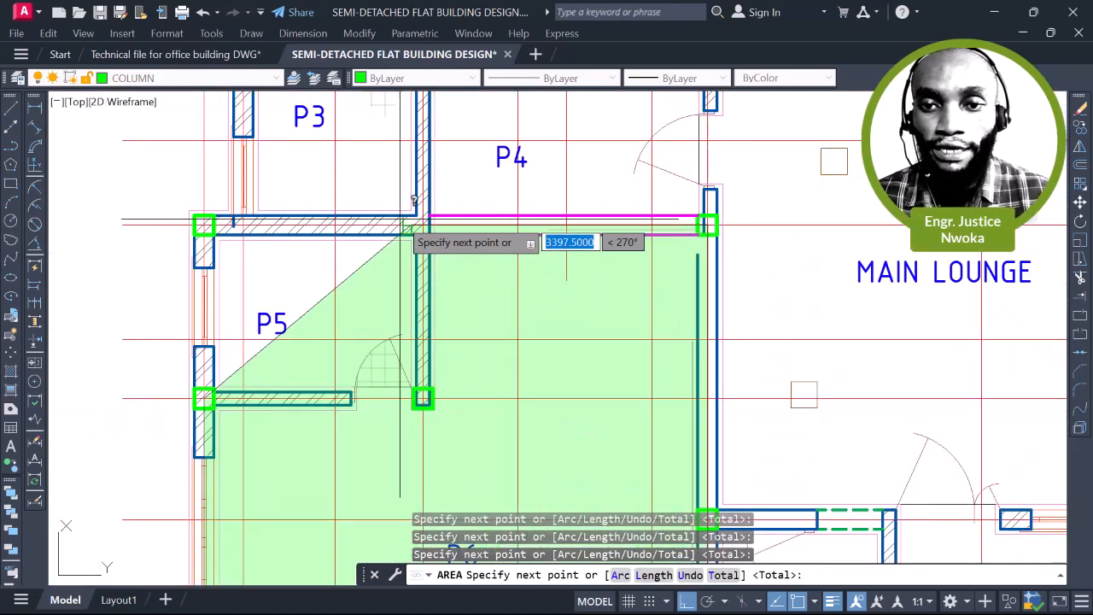
scroll(412, 221, up, 3)
scroll(412, 220, up, 2)
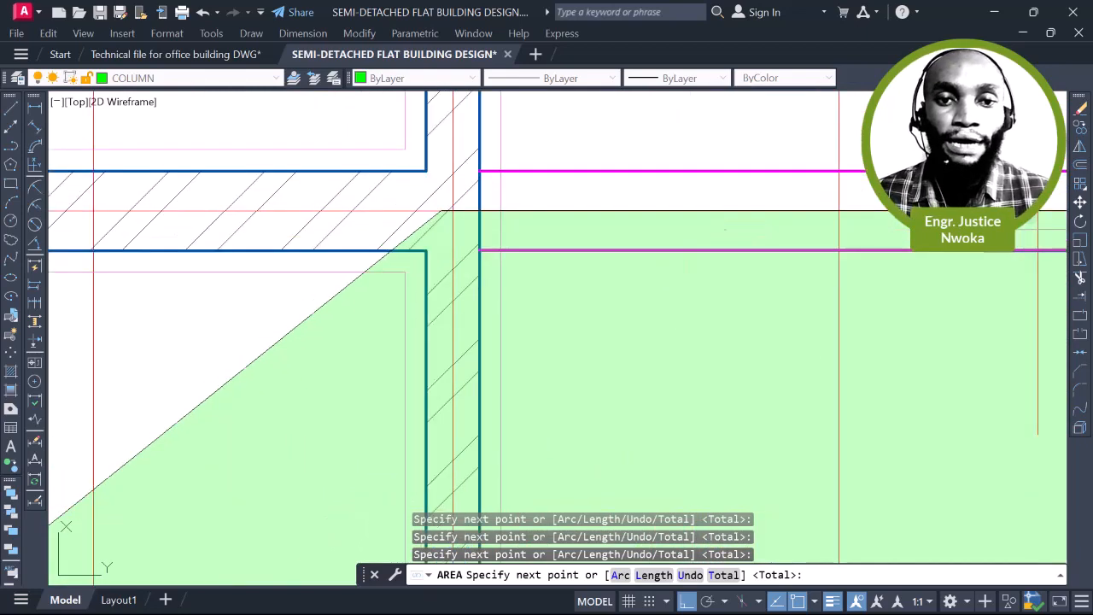
click(446, 210)
Close P6's area boundary down P5's wall centreline to the column at the wall's lower end and total the area
scroll(481, 205, down, 3)
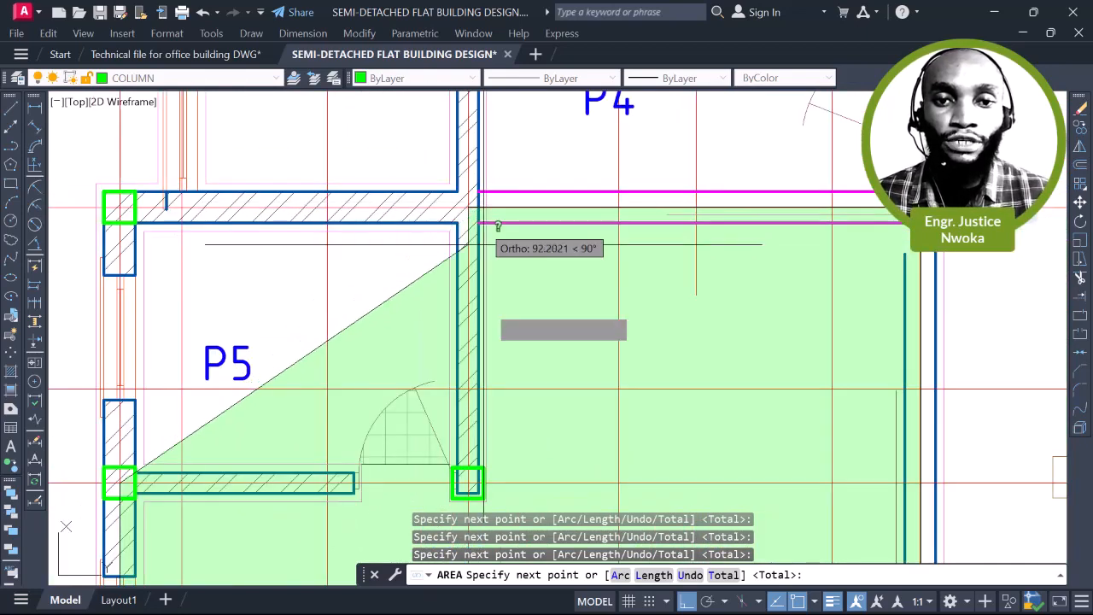
scroll(467, 484, up, 3)
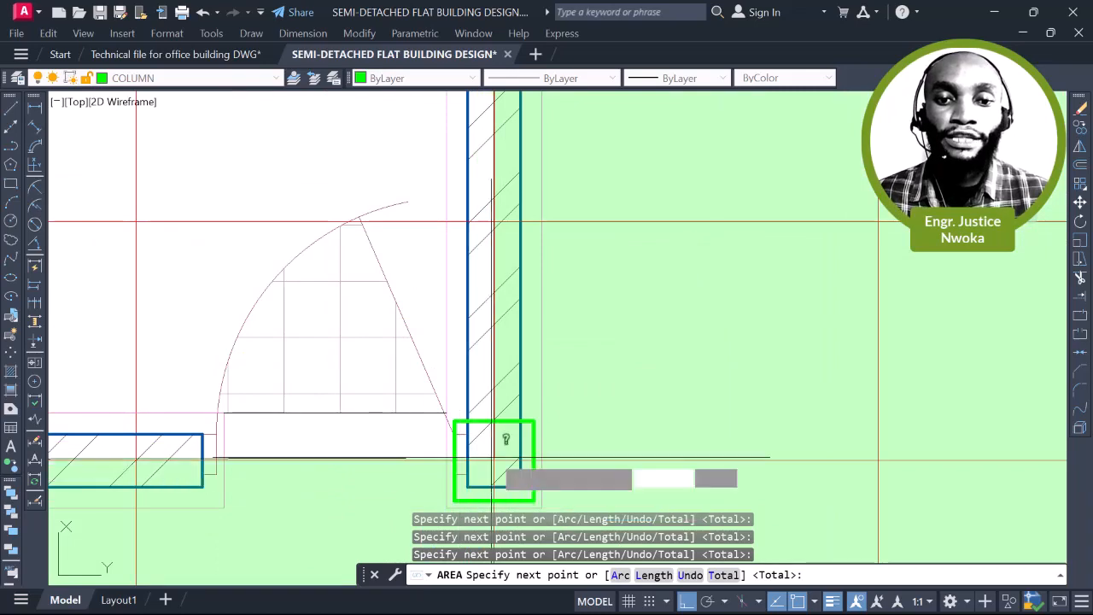
click(494, 459)
scroll(603, 338, down, 3)
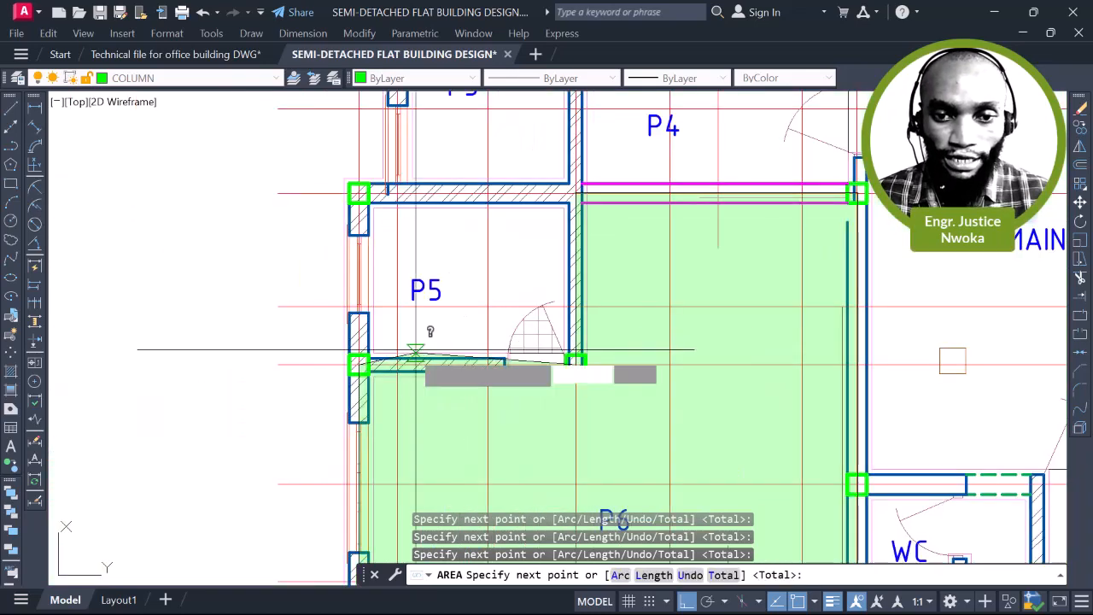
scroll(367, 359, up, 3)
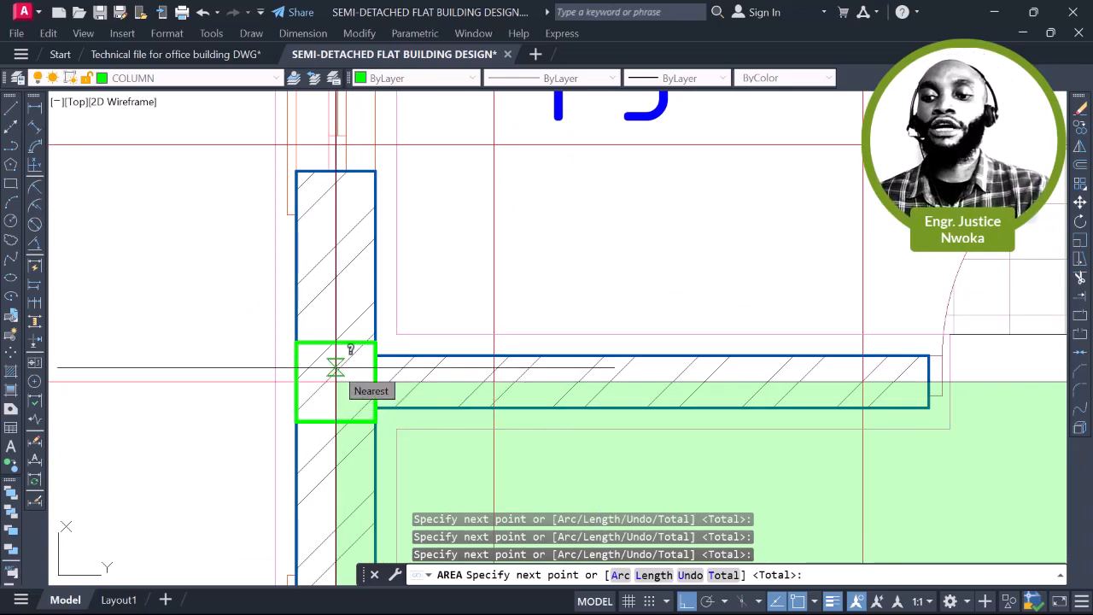
key(Return)
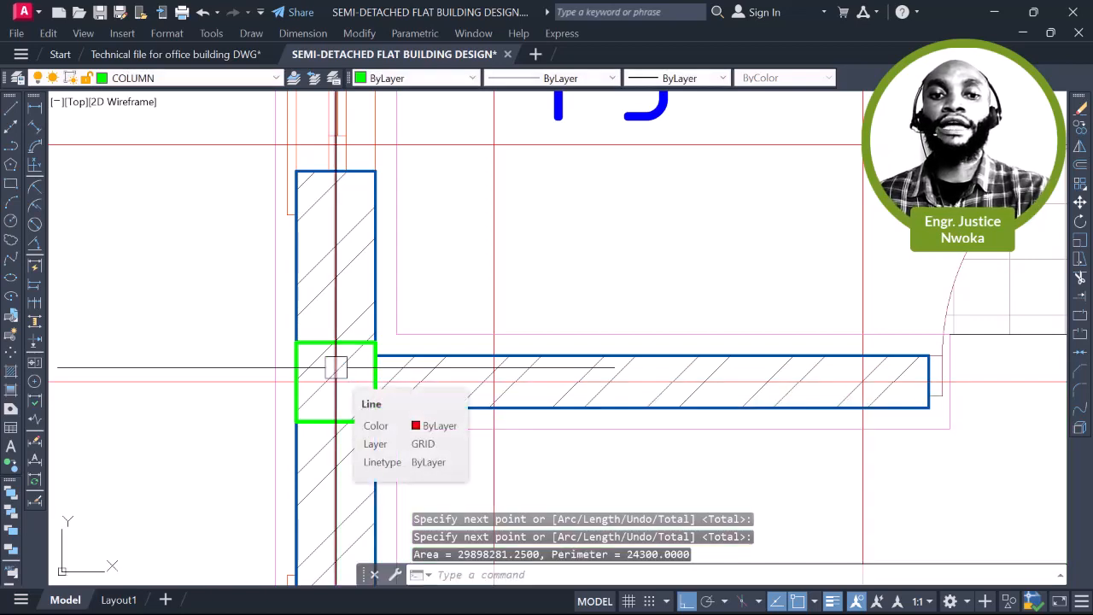
scroll(333, 275, down, 3)
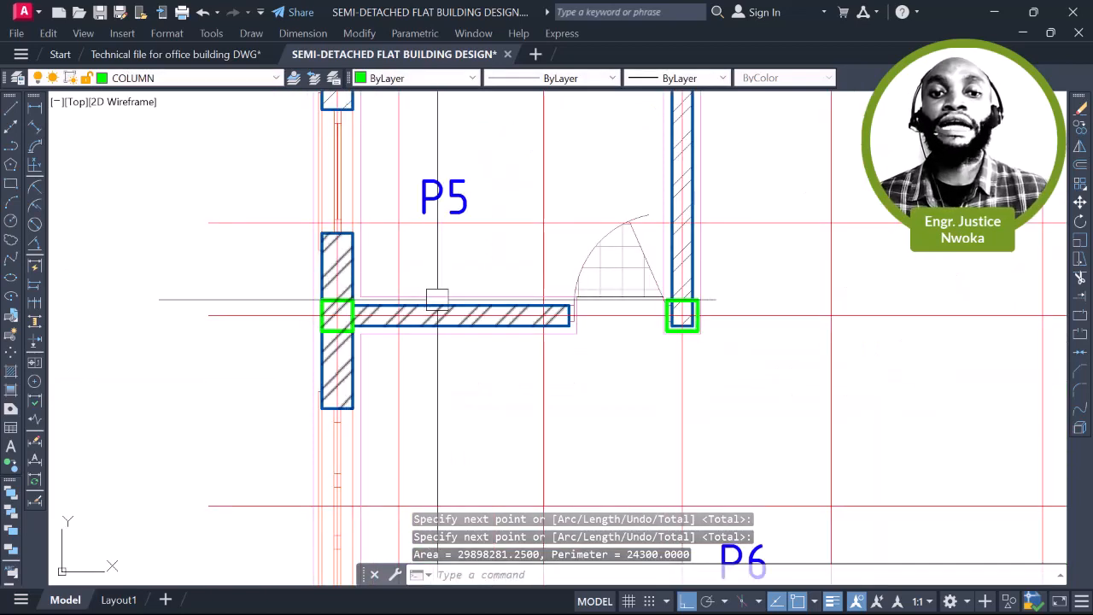
middle_drag(437, 299, 353, 270)
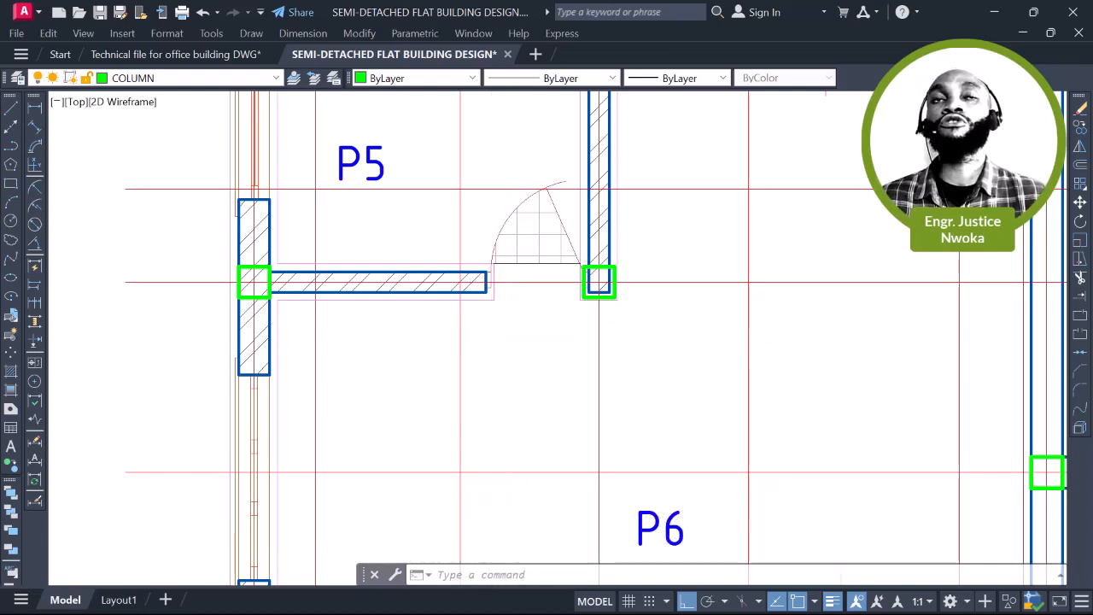
scroll(451, 305, down, 4)
middle_drag(536, 343, 434, 295)
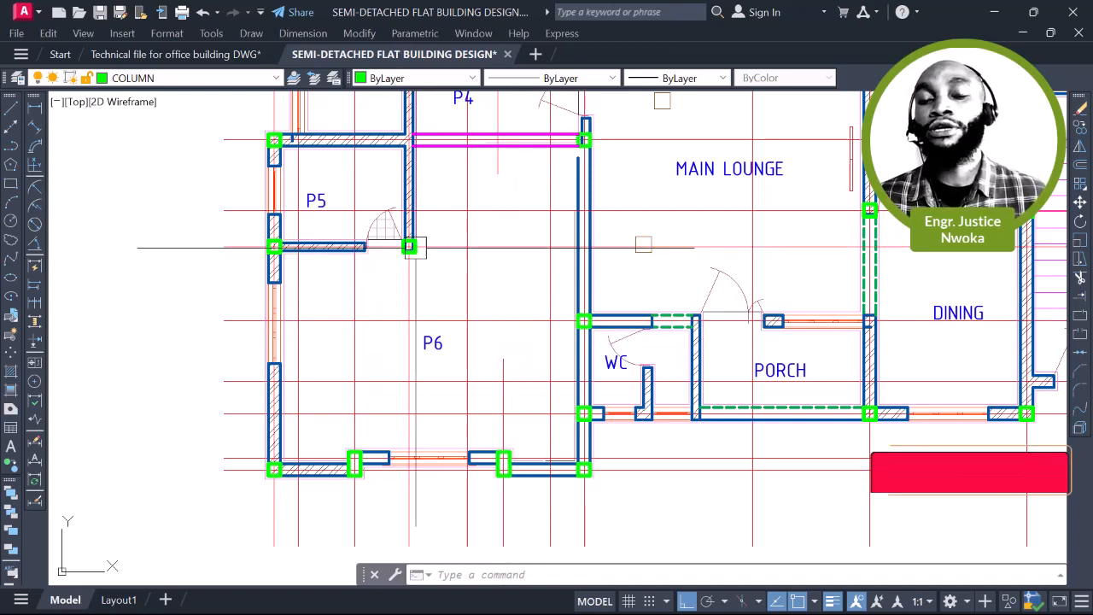
scroll(433, 242, up, 2)
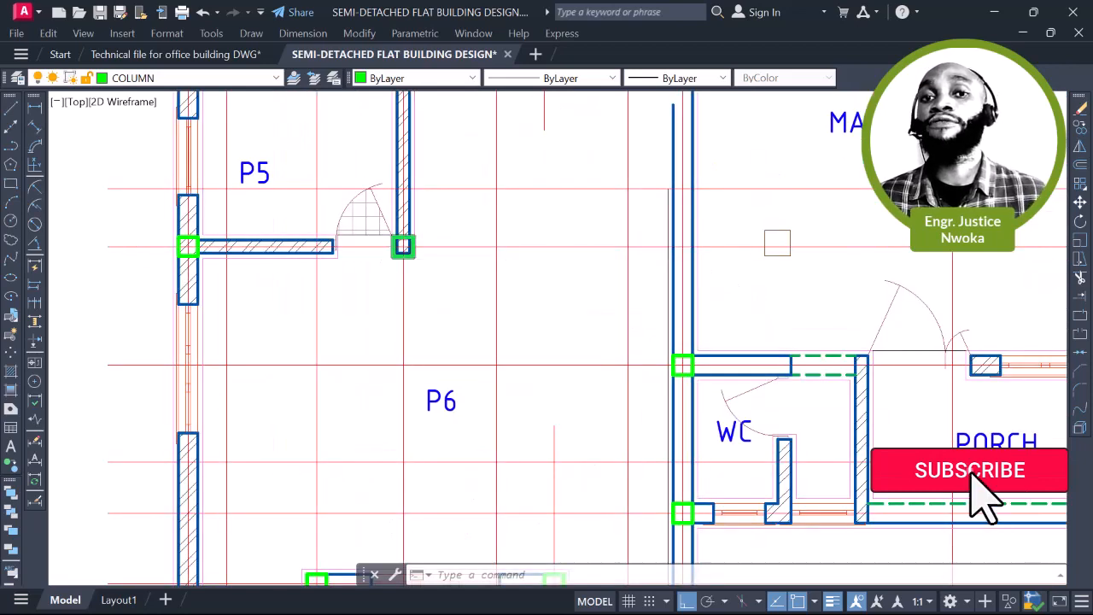
scroll(414, 245, up, 2)
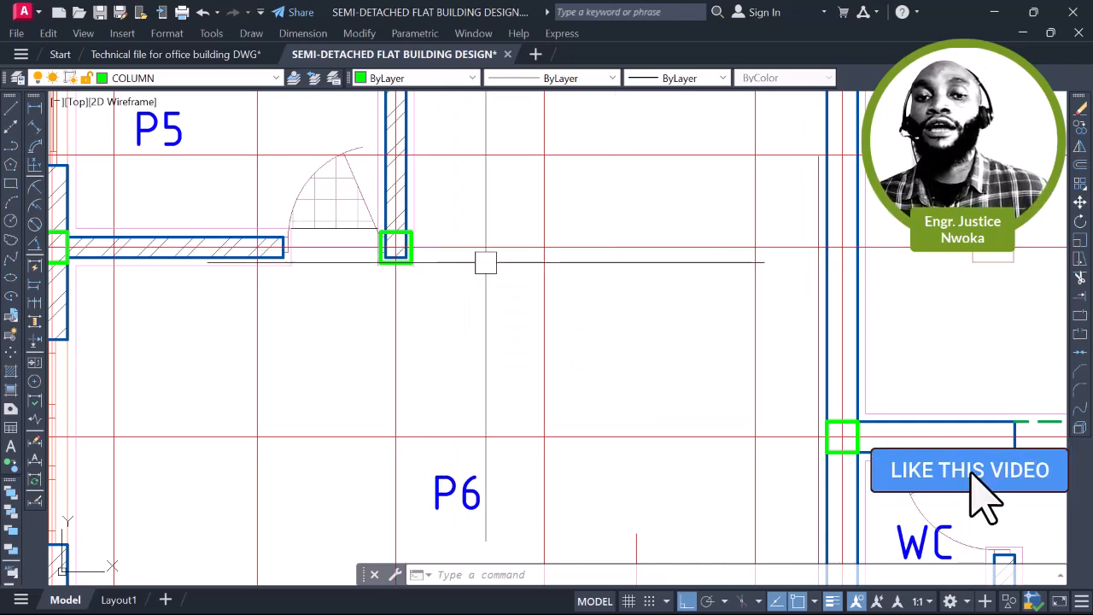
scroll(485, 262, down, 4)
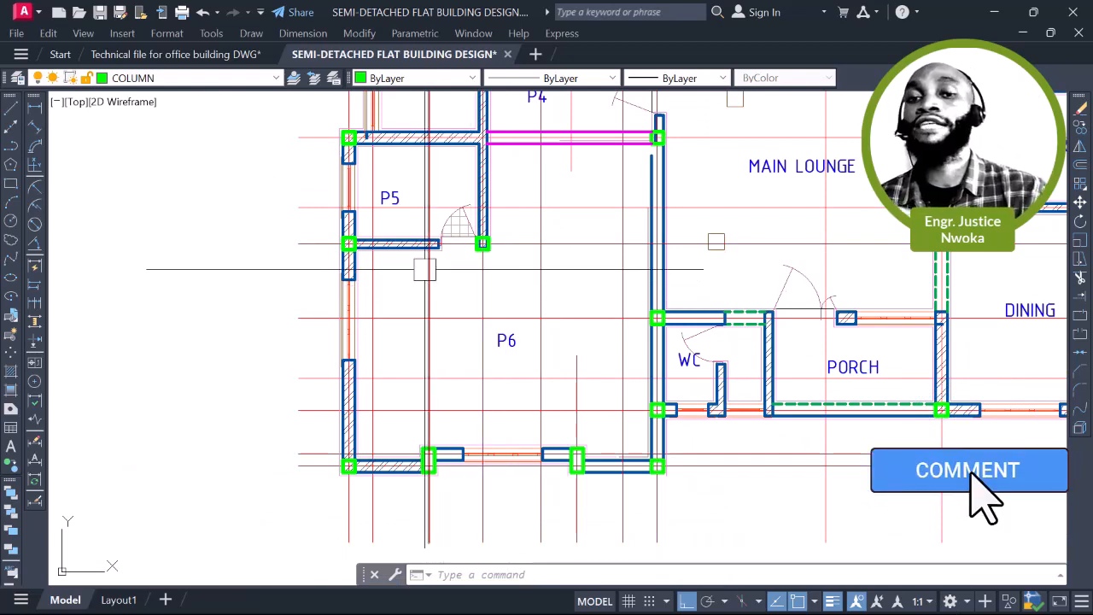
Relabel the MAIN LOUNGE beside panel P6 as P7
scroll(427, 270, down, 2)
middle_drag(555, 253, 405, 344)
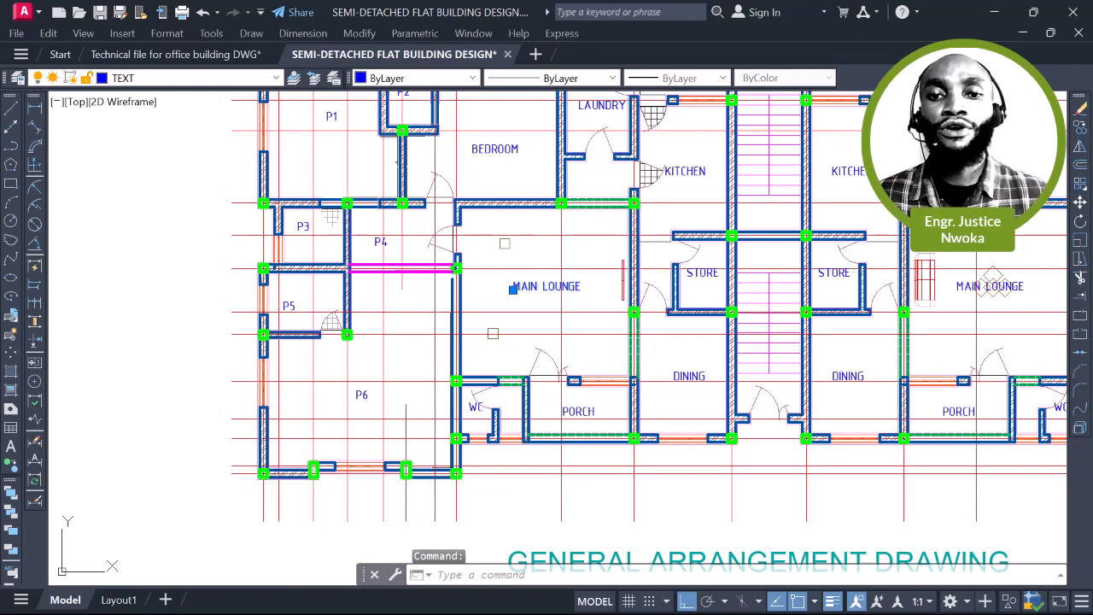
text(P7)
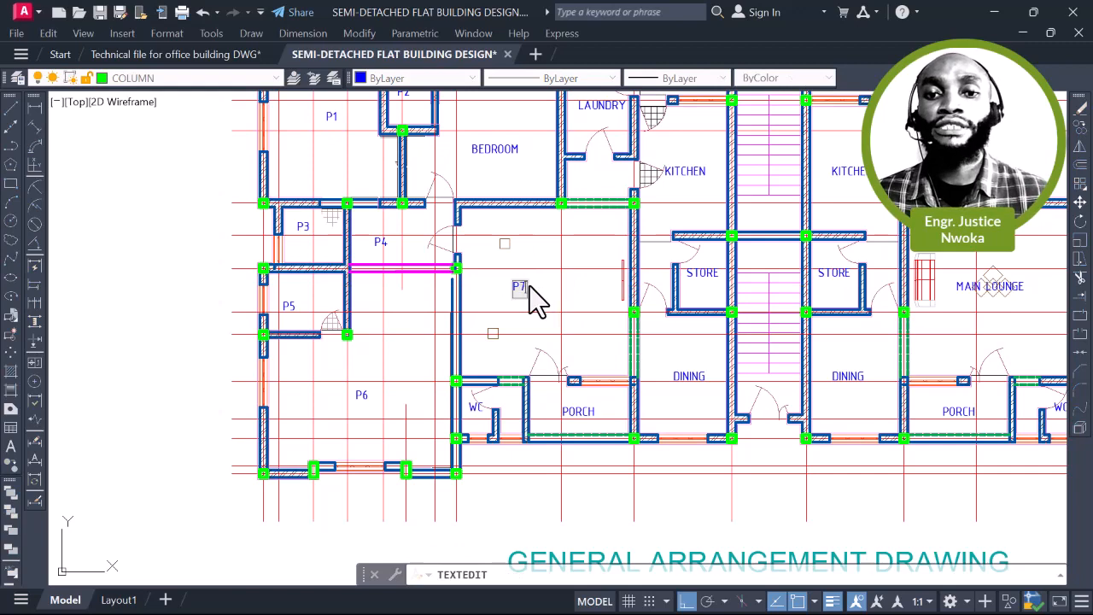
key(Return)
scroll(483, 419, up, 3)
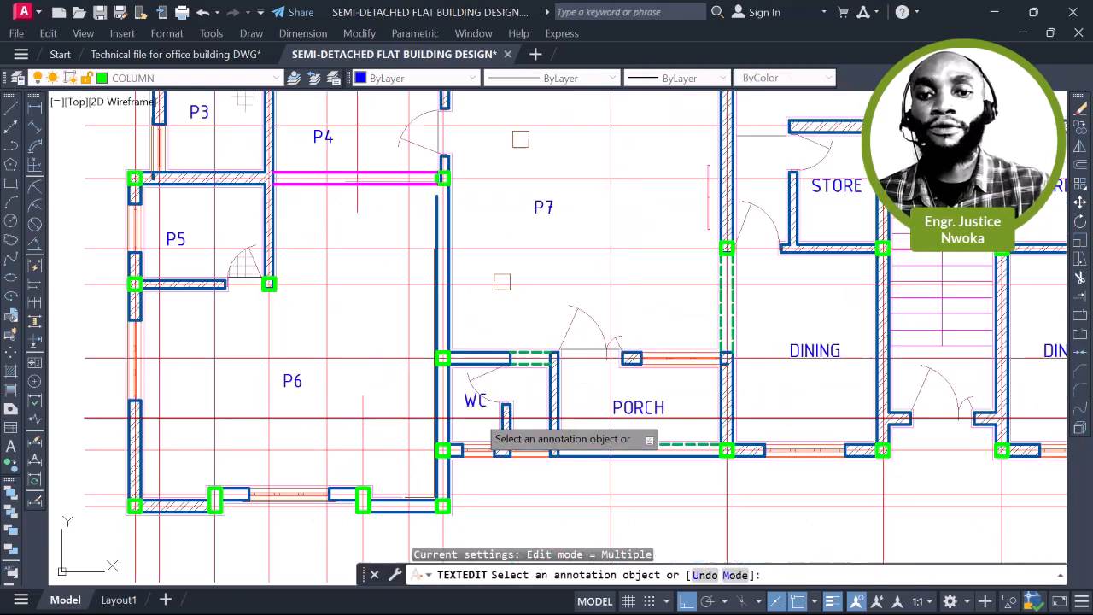
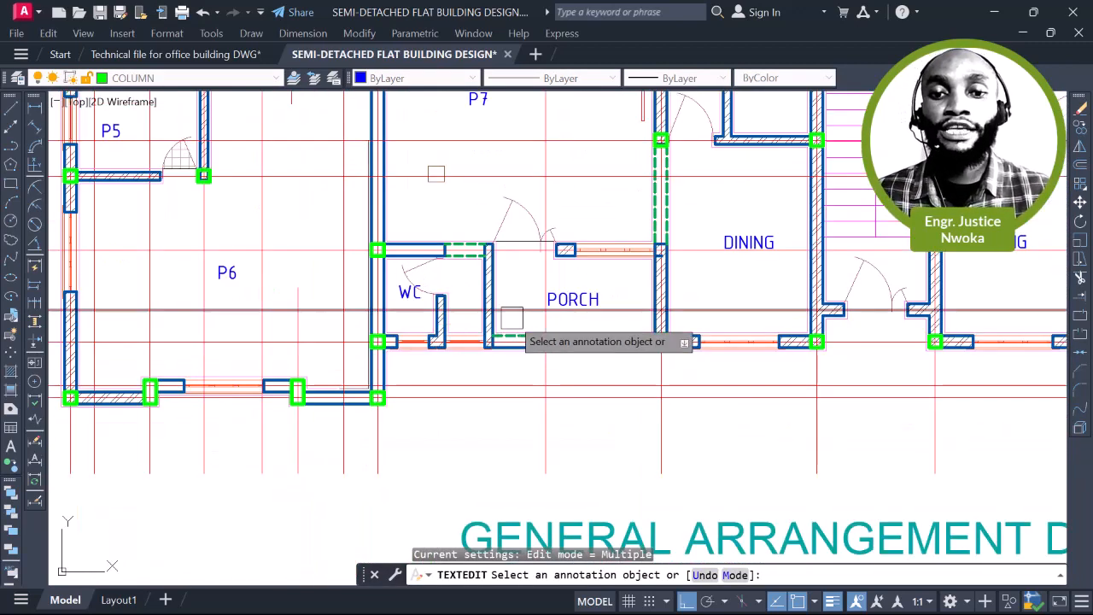
key(Escape)
Erase the wall between the WC and the porch, along with the WC's door, inner wall stub and label
scroll(503, 286, up, 2)
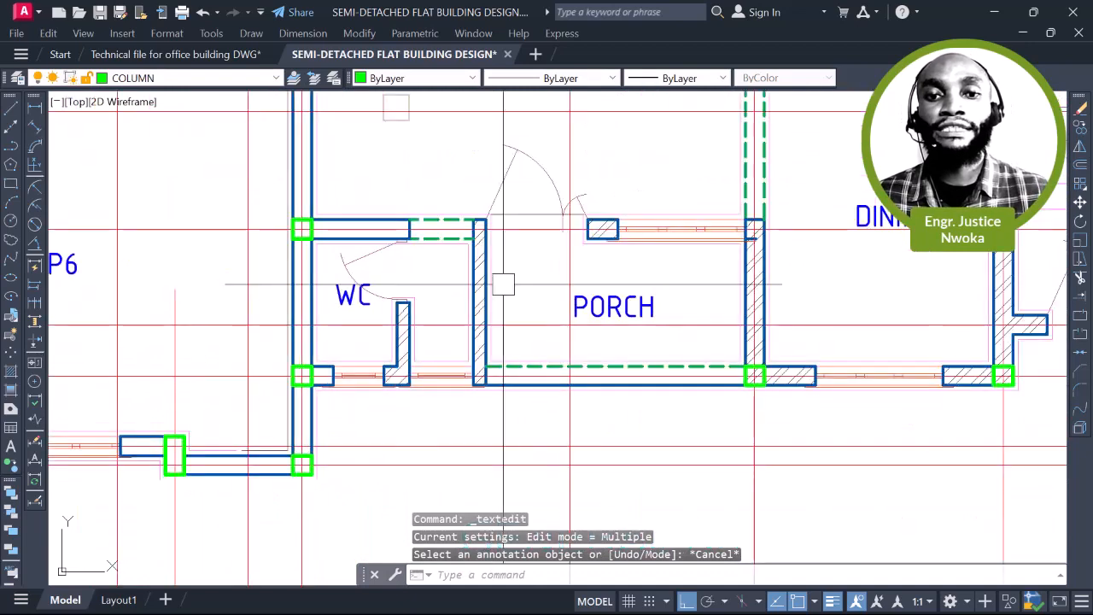
click(531, 271)
click(459, 280)
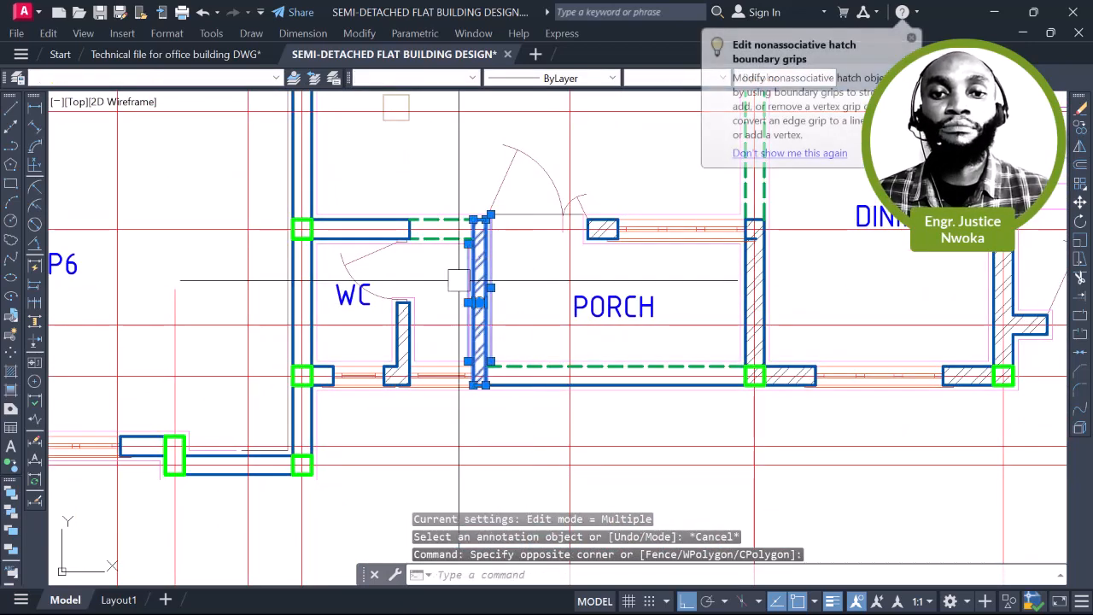
key(Delete)
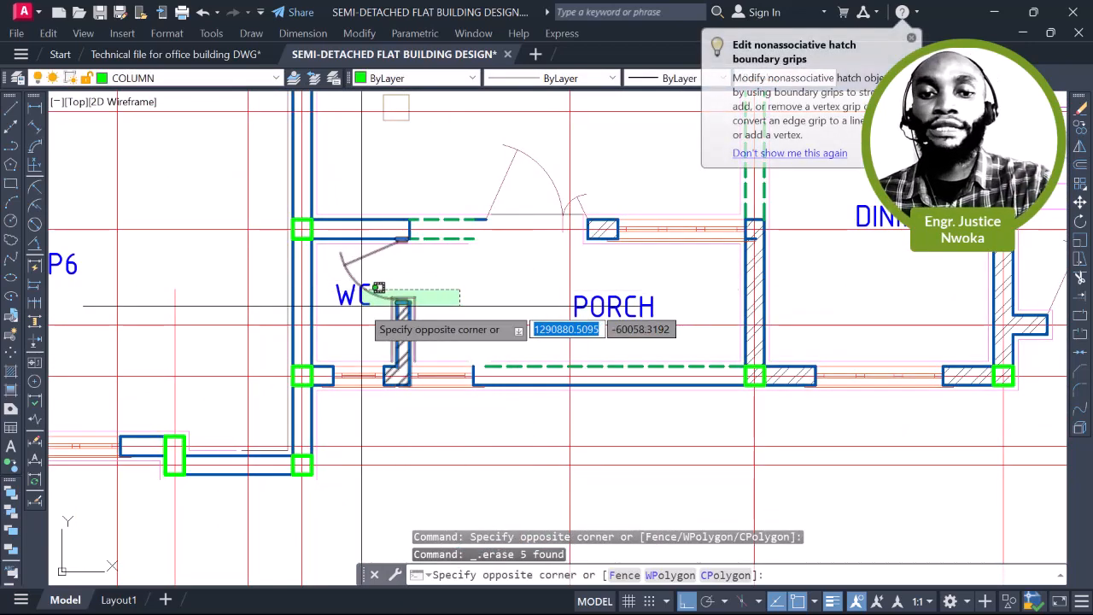
click(361, 305)
key(Delete)
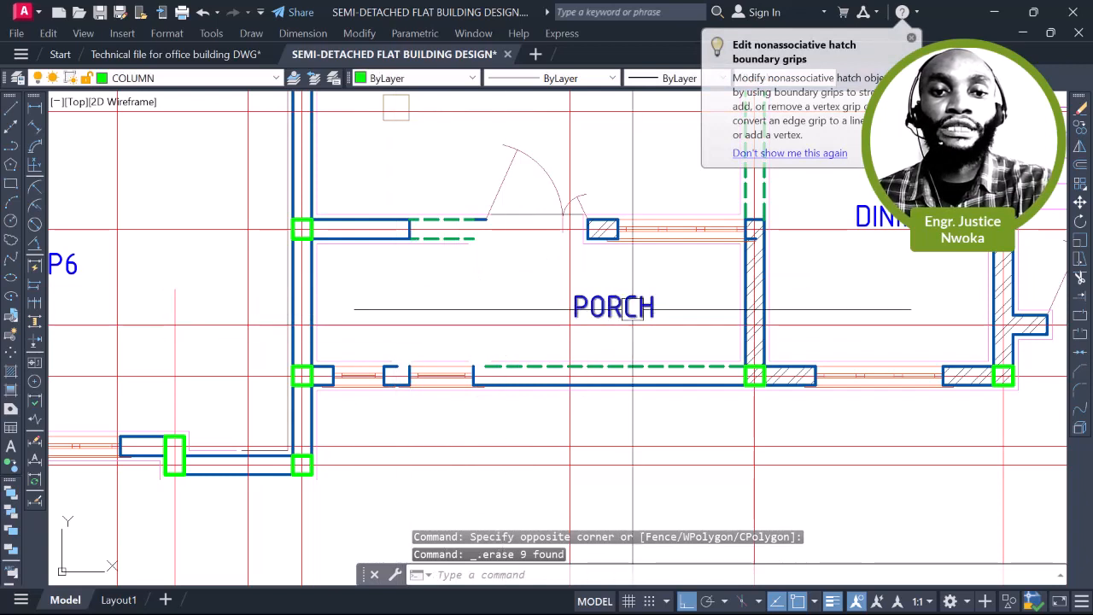
Relabel the PORCH below P7 as P8 and move the label toward the former WC, near the middle of the merged panel
click(636, 312)
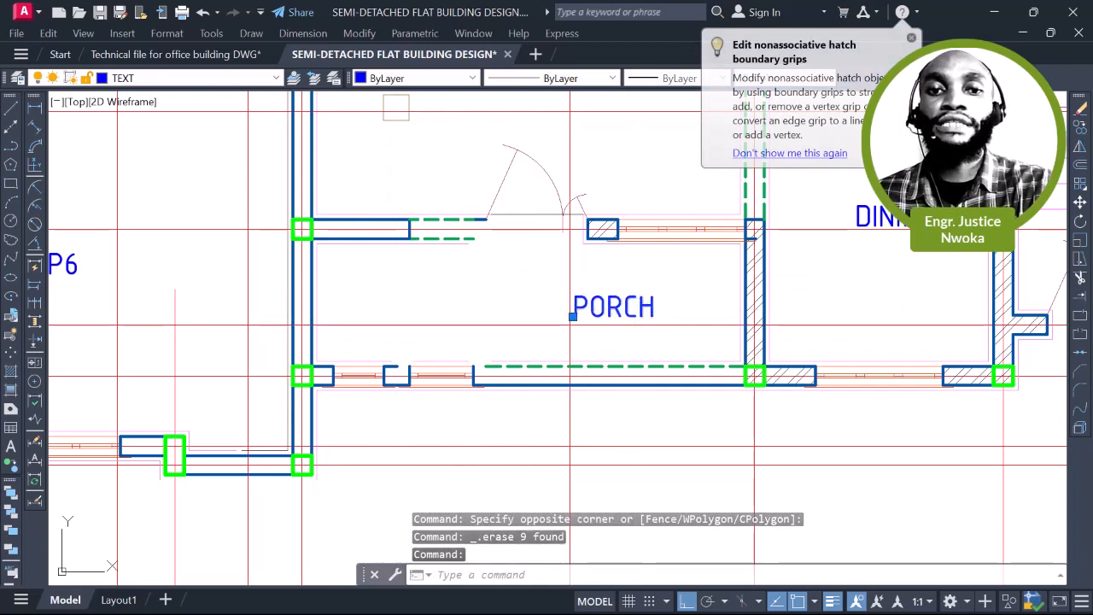
double_click(631, 313)
text(P)
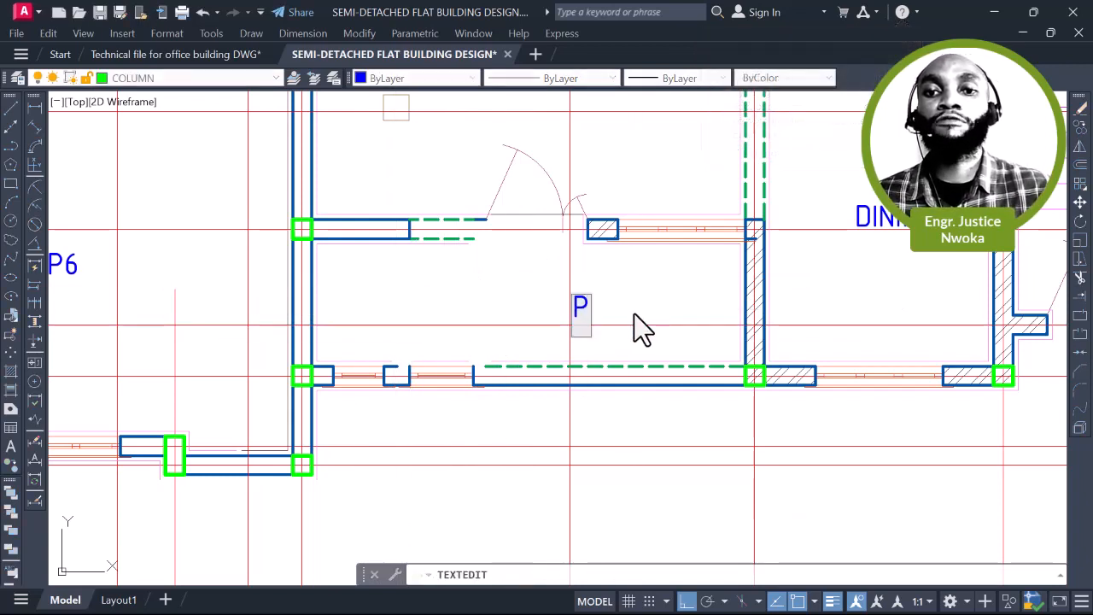
text(8)
click(641, 333)
key(Escape)
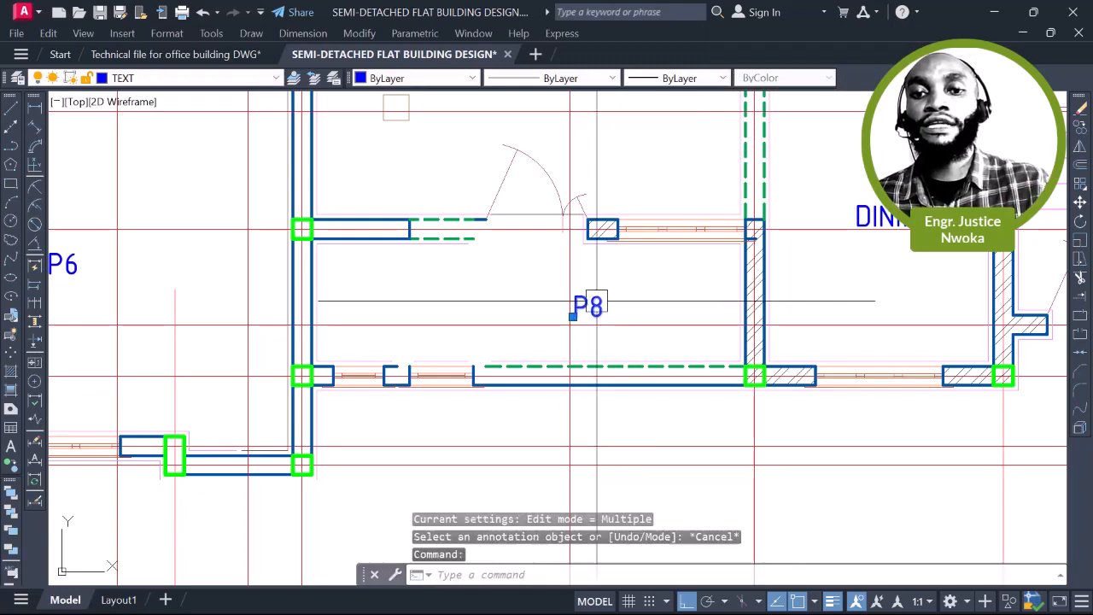
text(M)
key(Return)
click(608, 300)
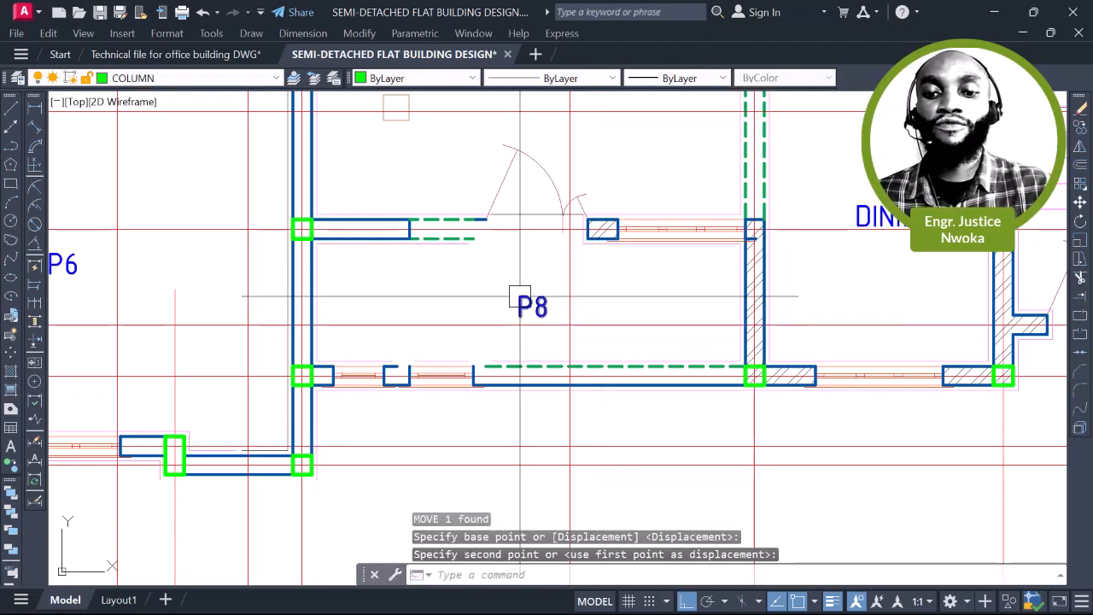
Erase the two small square furniture outlines inside panel P7
scroll(563, 305, down, 5)
mouse_move(559, 309)
middle_down()
mouse_move(542, 352)
mouse_move(503, 380)
middle_up()
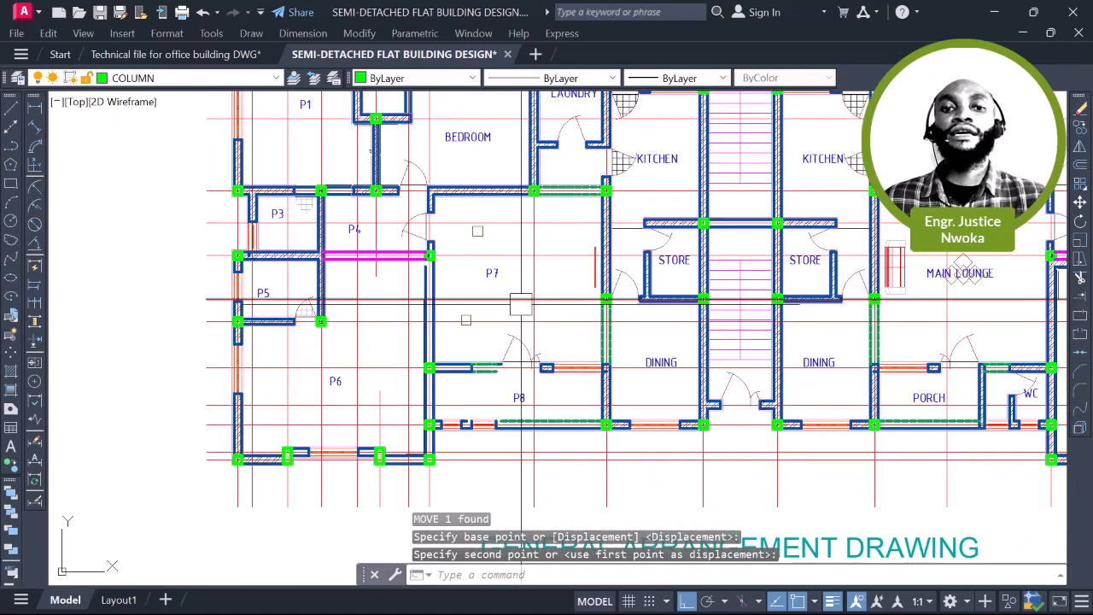
middle_drag(519, 305, 515, 322)
scroll(465, 334, up, 2)
click(465, 335)
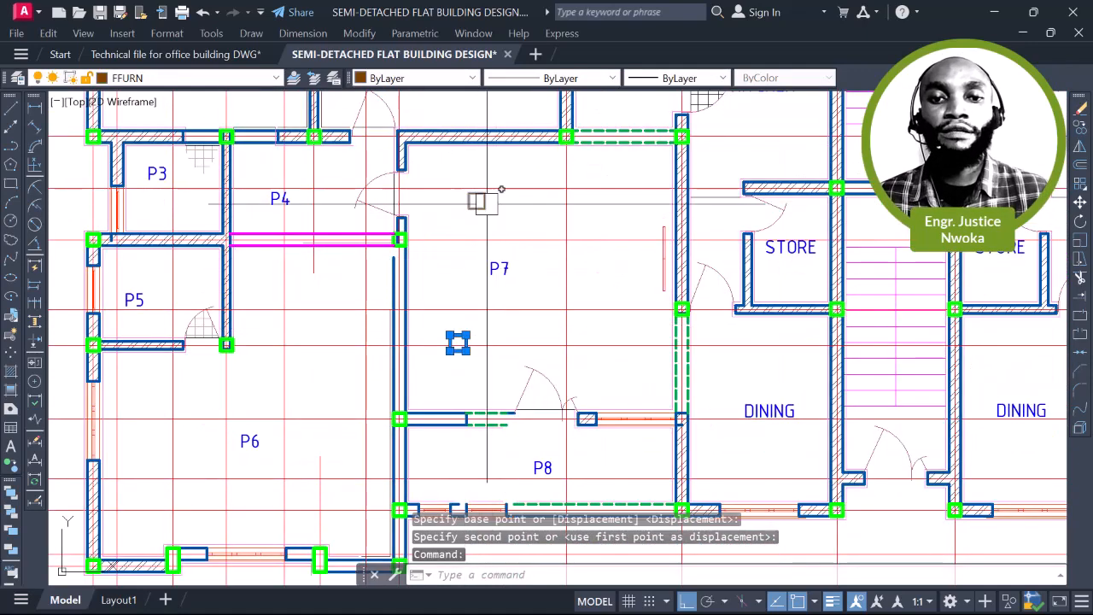
click(485, 203)
mouse_move(484, 206)
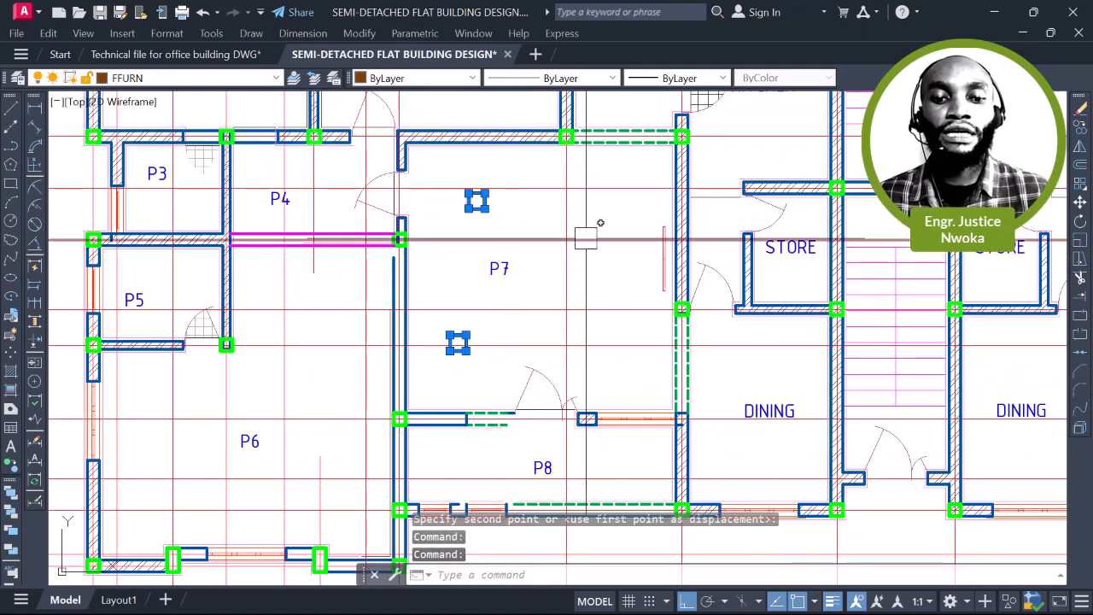
text(e)
key(Return)
Relabel the BEDROOM above P7 as P9
middle_drag(444, 239, 542, 354)
scroll(587, 185, down, 2)
middle_drag(587, 185, 550, 272)
click(540, 251)
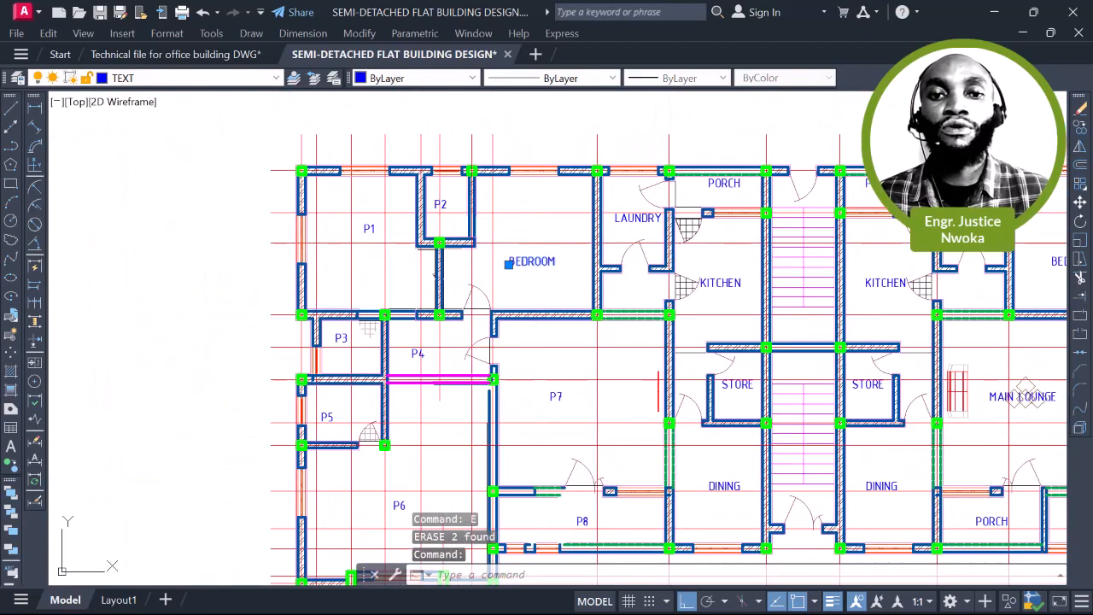
double_click(531, 261)
text(P9)
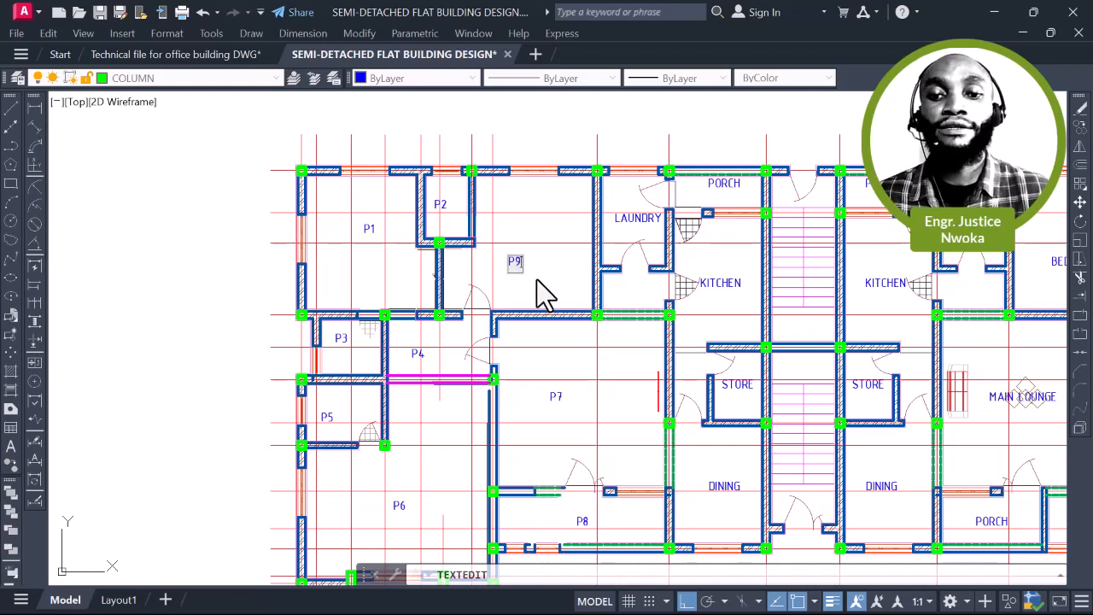
key(Return)
Erase the door between the laundry and the space below it, next to panel P9
scroll(539, 294, down, 5)
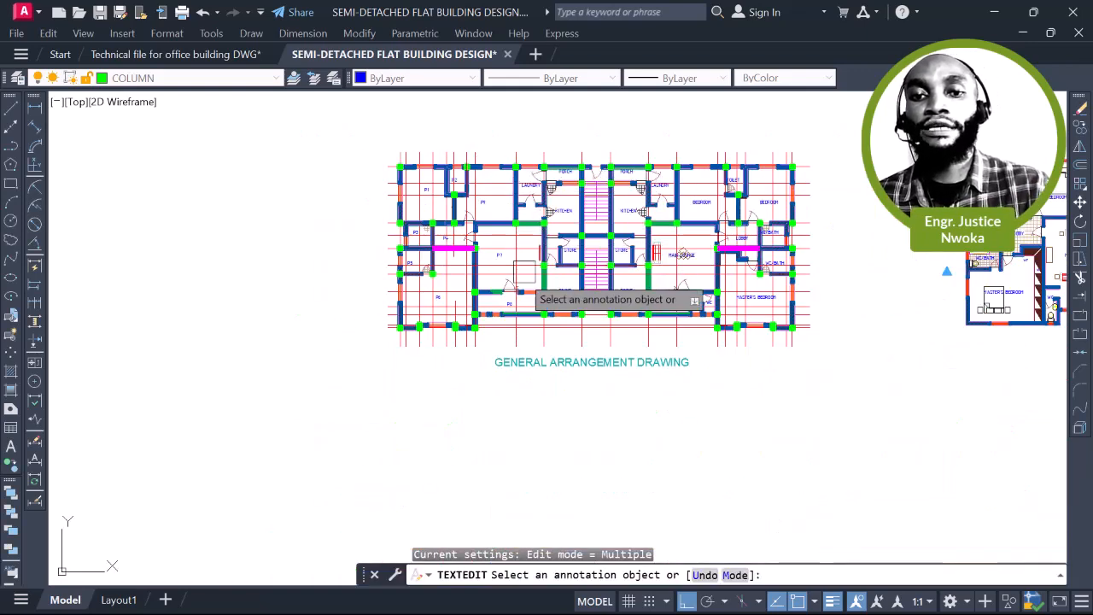
scroll(507, 299, up, 5)
middle_drag(507, 299, 501, 313)
scroll(529, 290, down, 5)
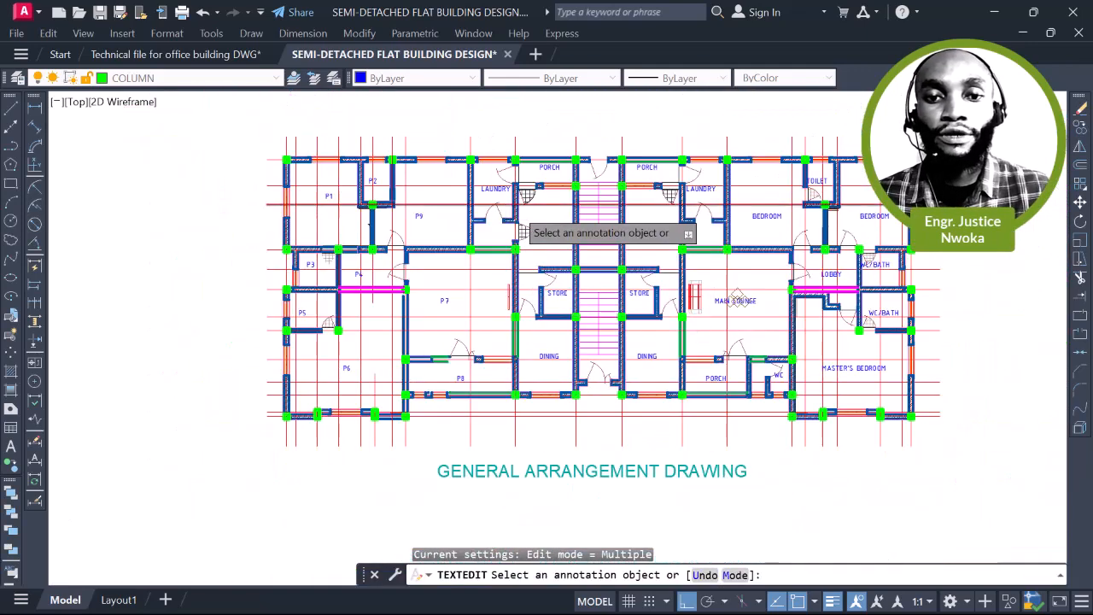
scroll(504, 204, up, 5)
scroll(504, 202, up, 4)
middle_drag(488, 232, 536, 280)
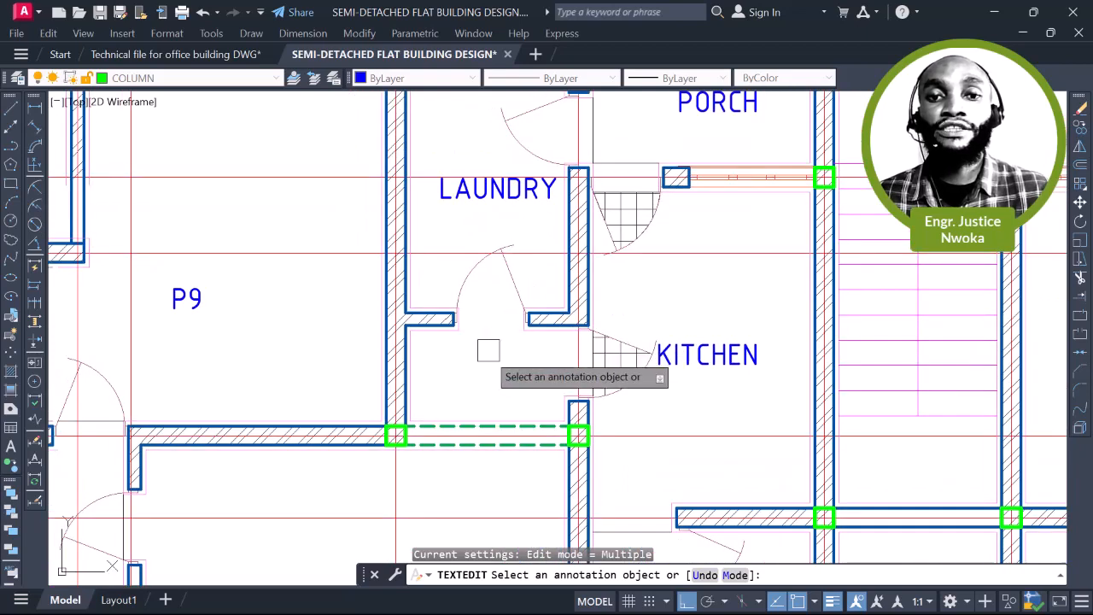
key(Escape)
click(540, 276)
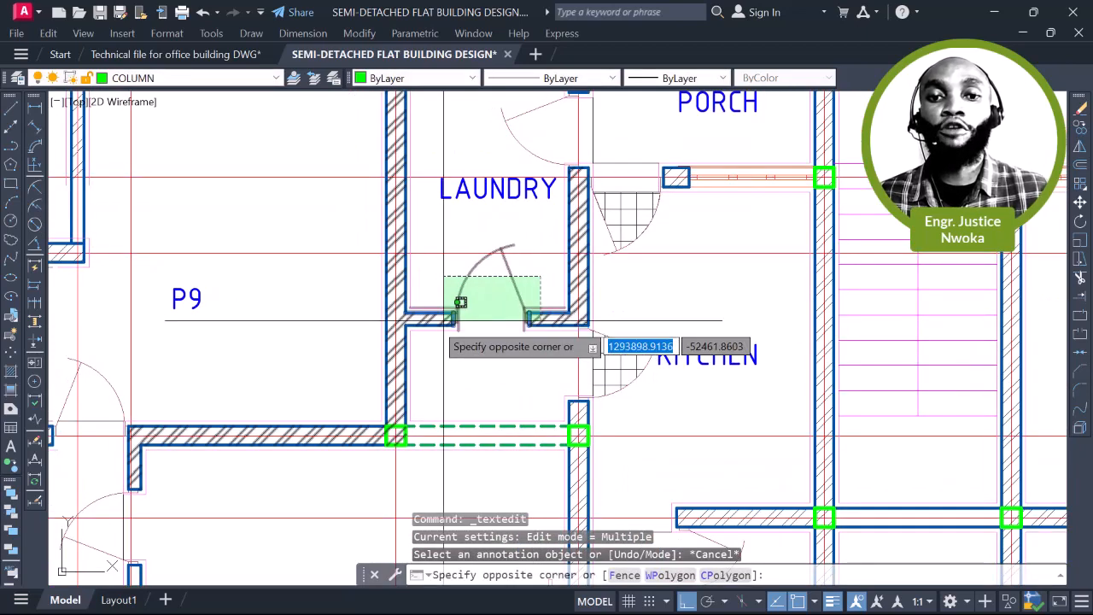
click(457, 324)
key(Escape)
scroll(459, 298, up, 2)
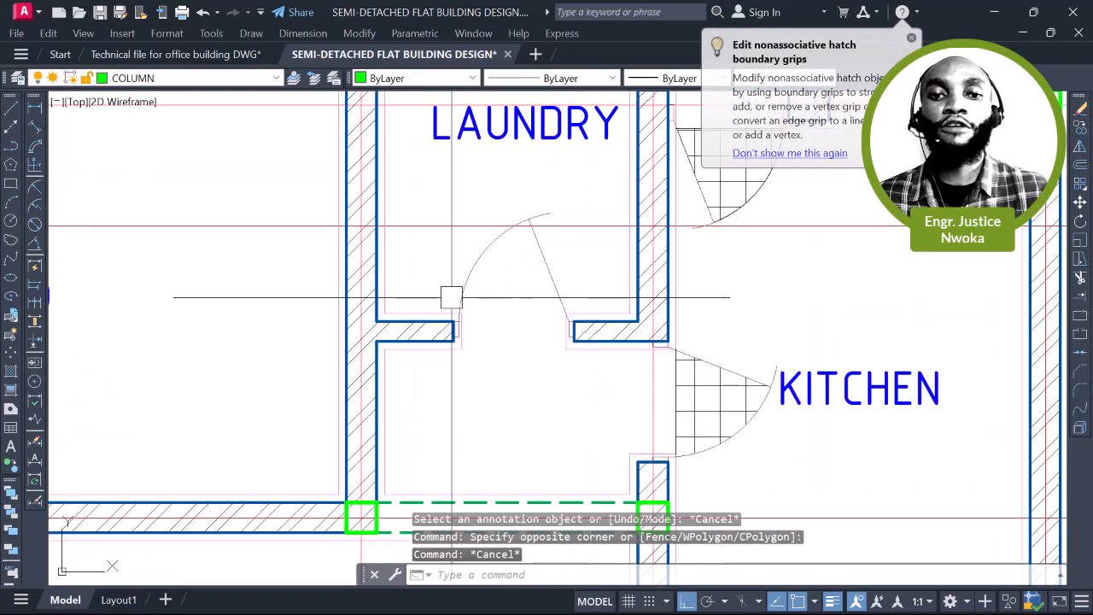
key(Return)
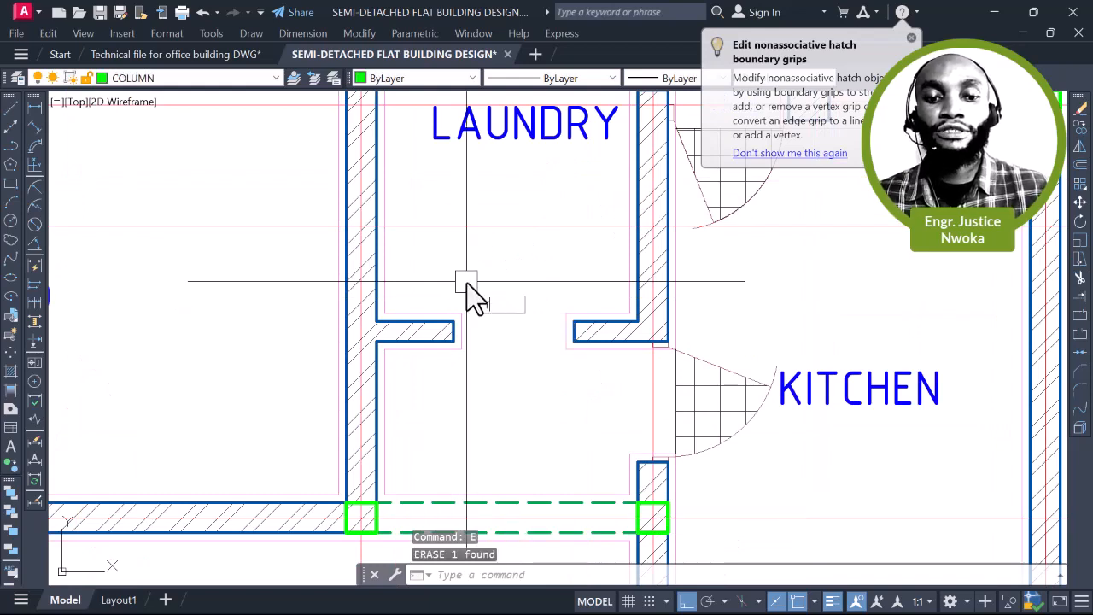
Try to trim the hatch of the wall stub below the laundry, beside panel P9
text(tr)
key(Return)
scroll(437, 330, up, 2)
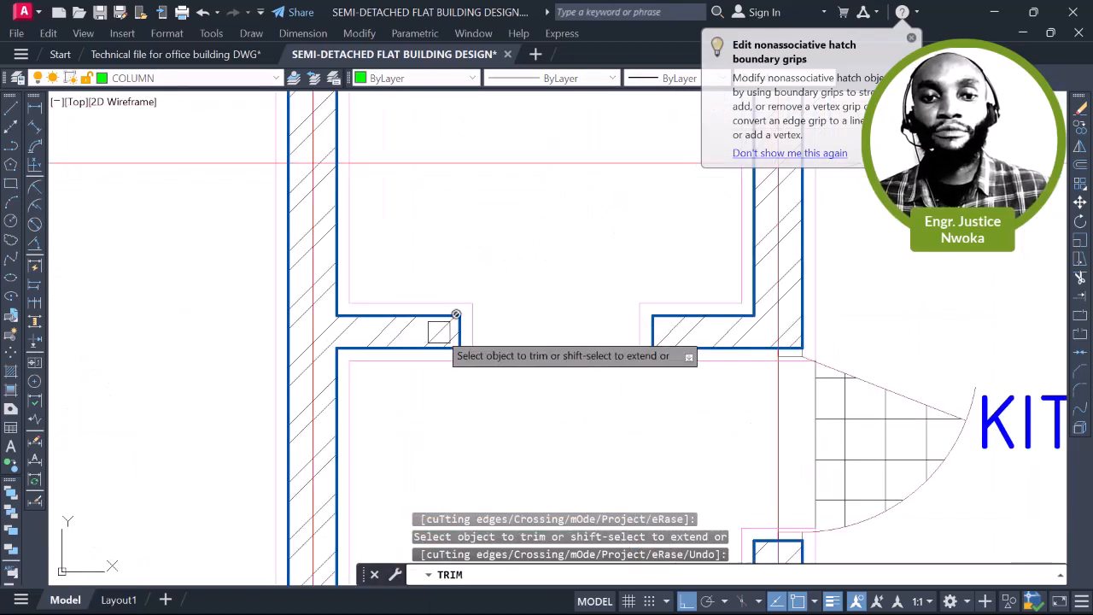
scroll(438, 331, up, 2)
click(438, 330)
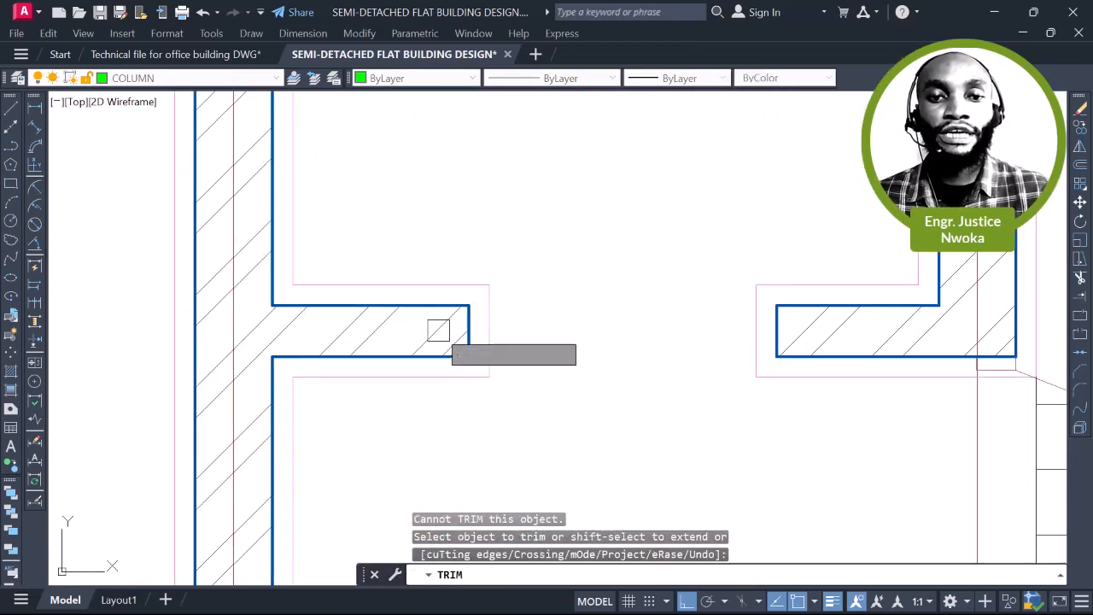
click(438, 330)
scroll(438, 329, down, 5)
key(Escape)
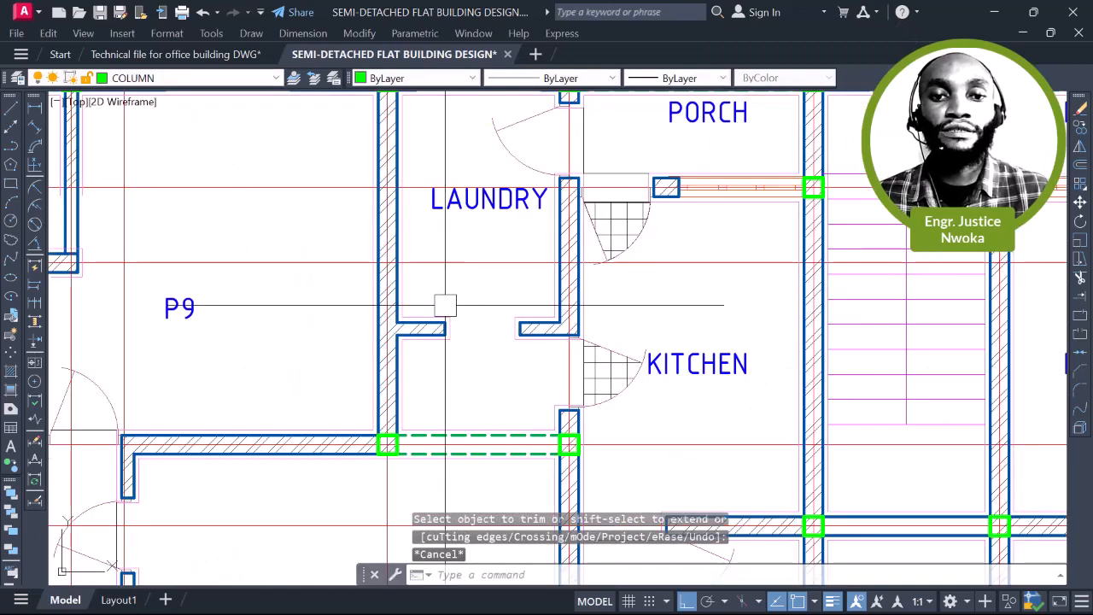
Erase the outlines of the two wall stubs below the laundry and of the adjacent kitchen door
click(332, 286)
click(644, 373)
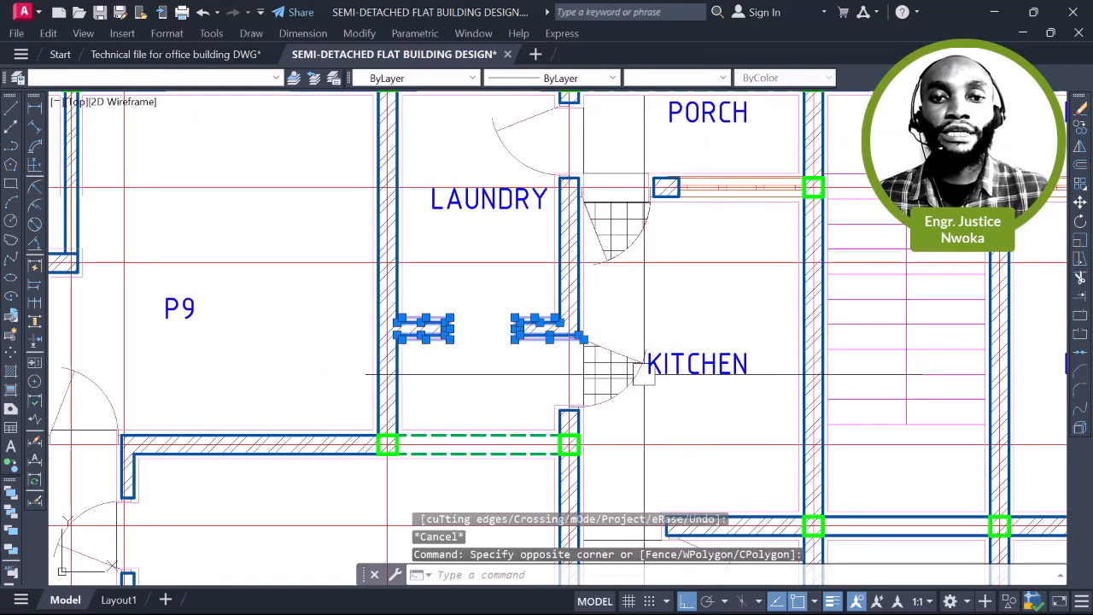
text(e)
key(Return)
key(Return)
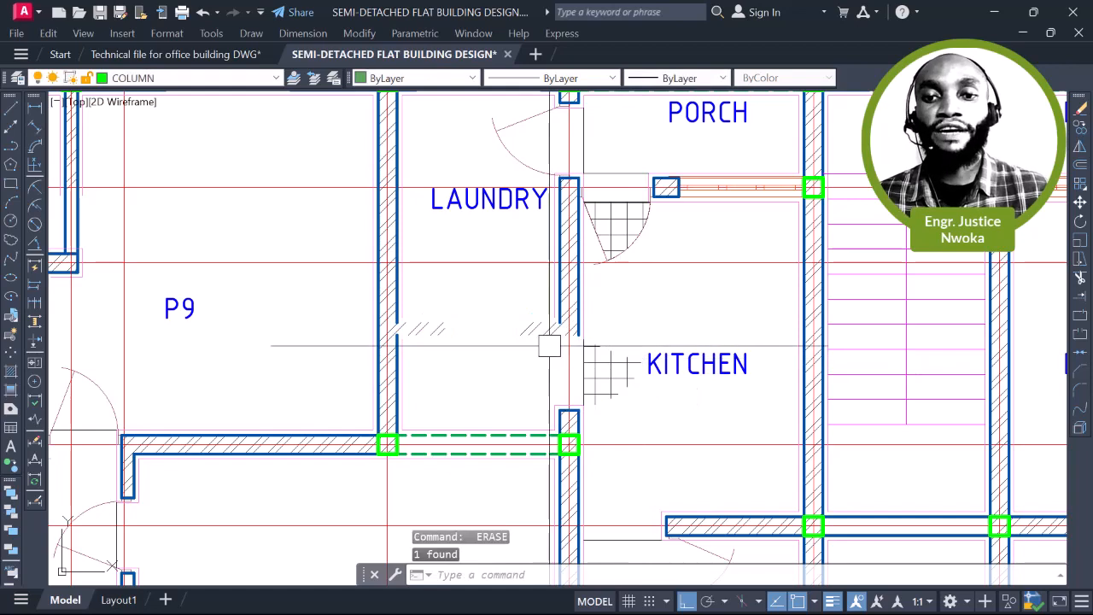
scroll(535, 335, up, 2)
text(TR)
key(Return)
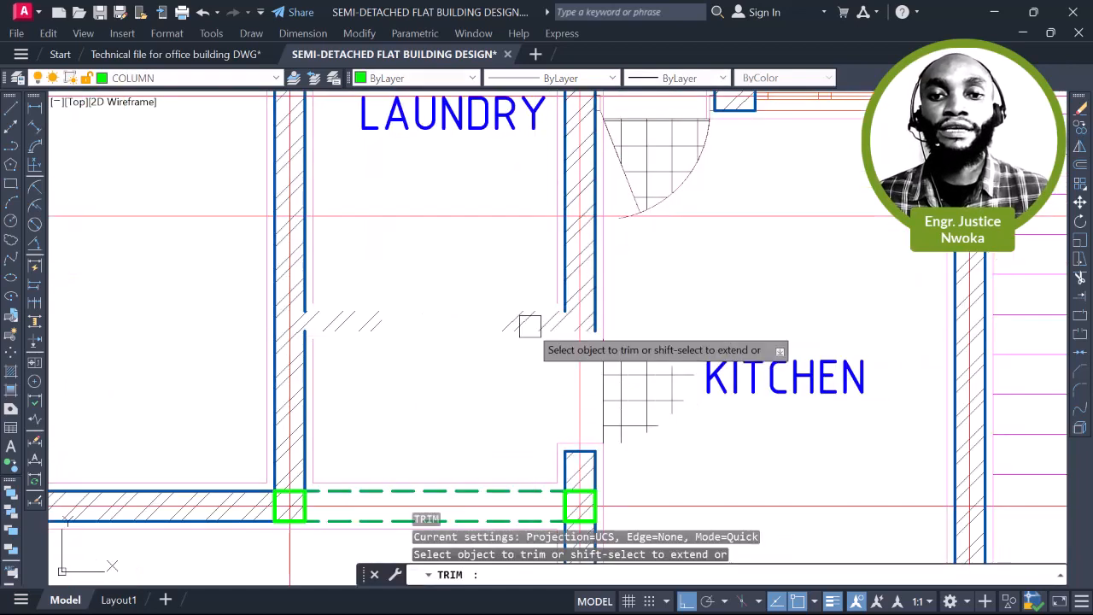
key(Escape)
Try to stretch the inner corner of the leftover wall hatch down toward the wall end beside the kitchen
middle_drag(534, 336, 549, 264)
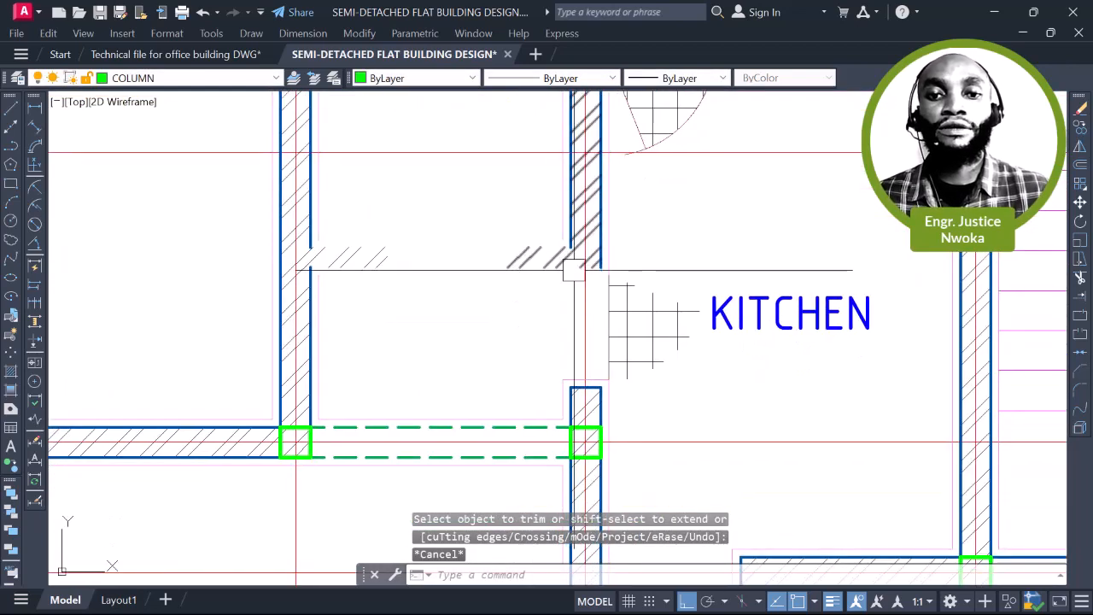
scroll(573, 270, up, 2)
click(570, 257)
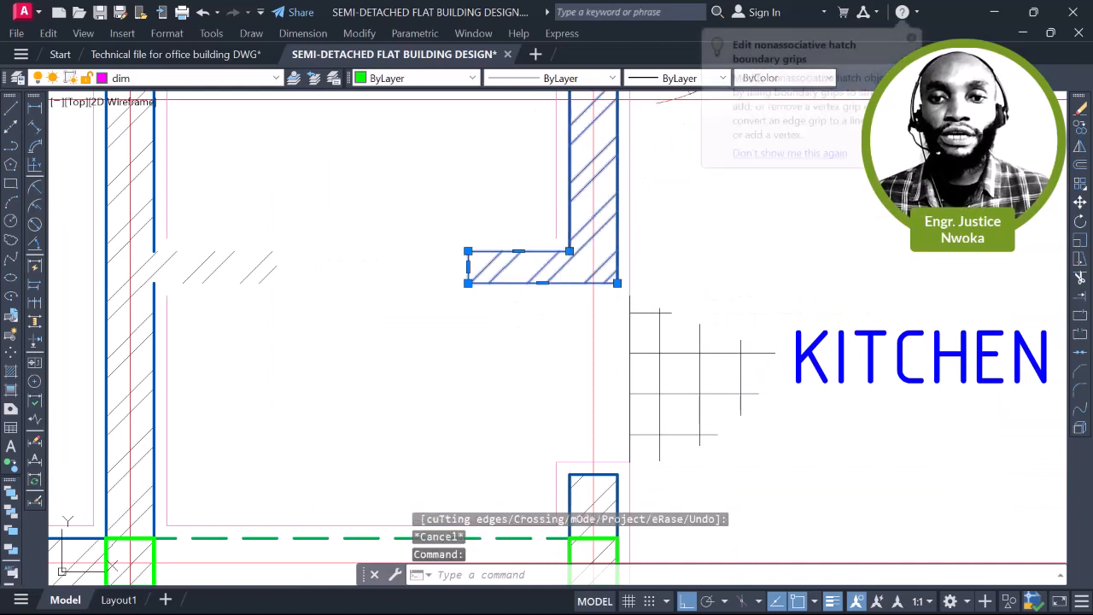
scroll(570, 256, up, 2)
click(567, 278)
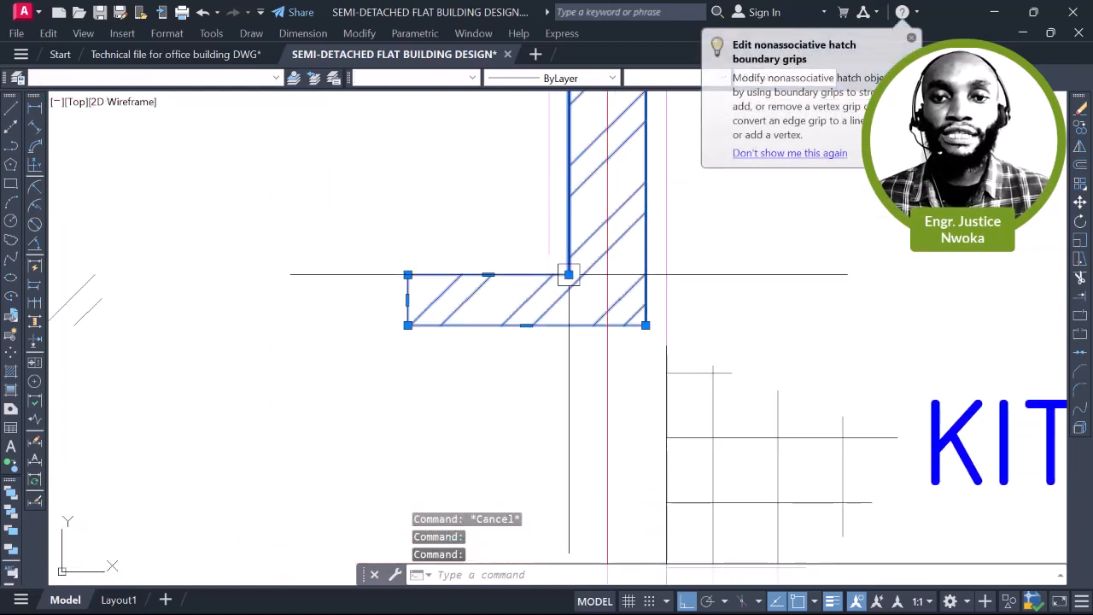
click(569, 274)
scroll(559, 324, down, 4)
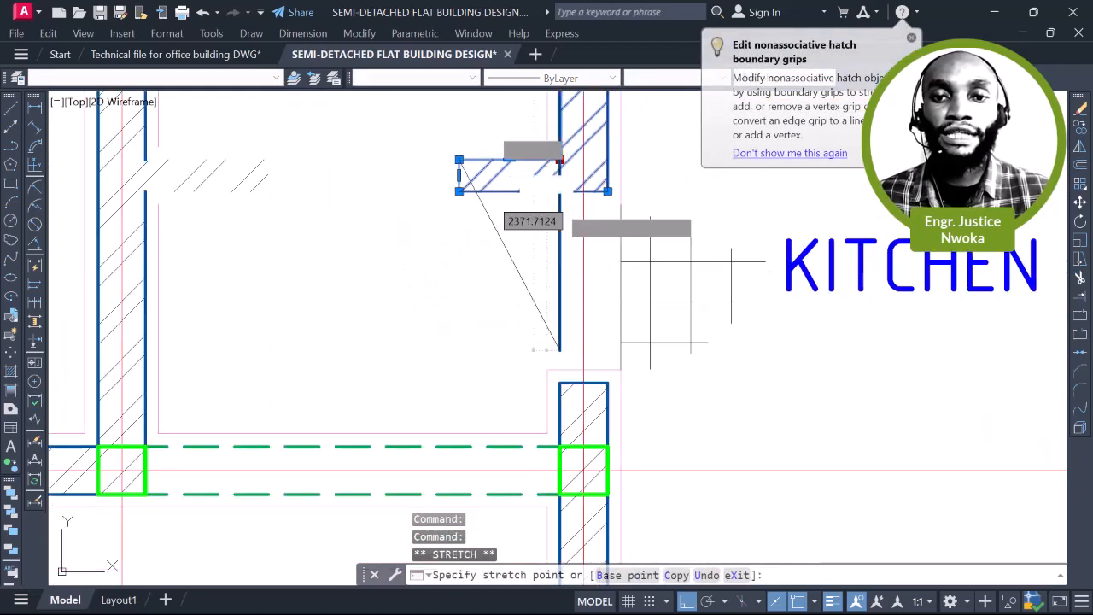
key(Escape)
scroll(559, 197, up, 6)
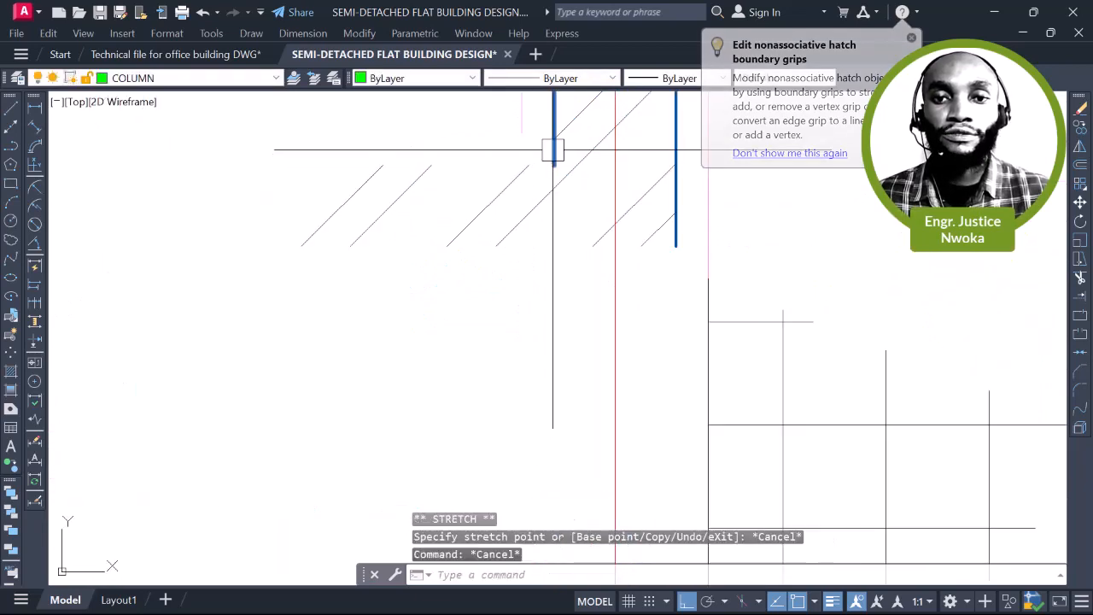
Stretch the laundry-side line of the laundry–kitchen wall down across the opening to the wall stub above the column
scroll(559, 222, up, 5)
key(Escape)
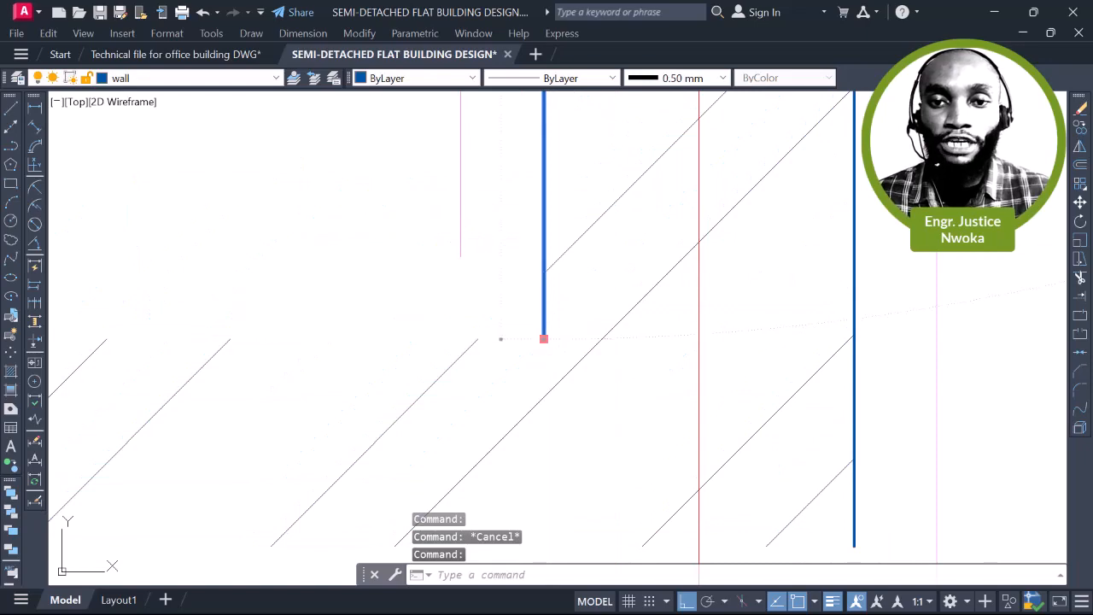
click(544, 339)
scroll(541, 291, down, 4)
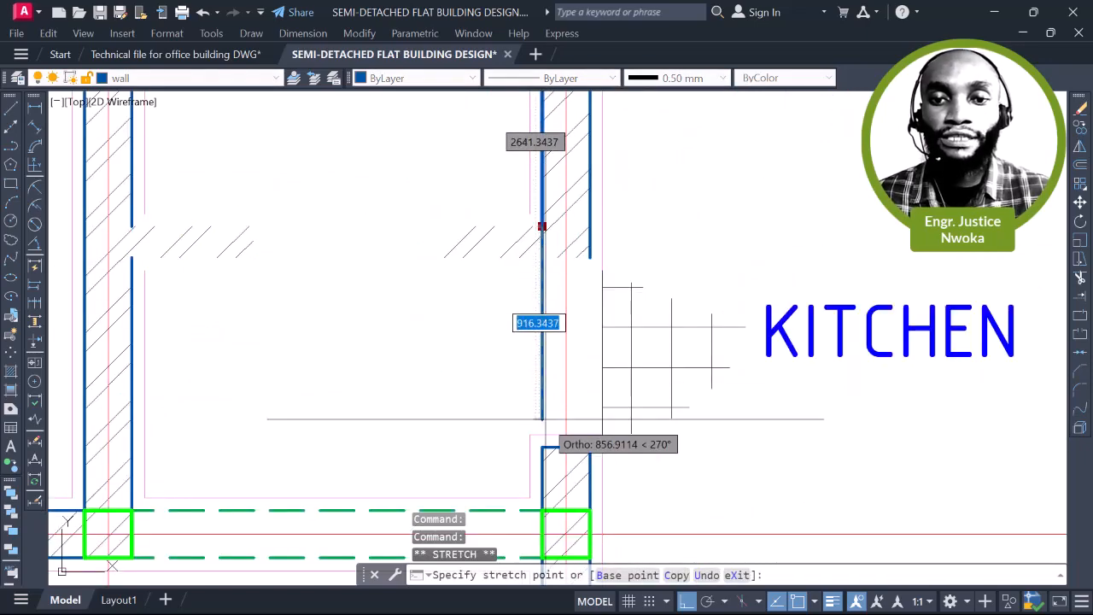
scroll(541, 444, up, 2)
click(537, 445)
Stretch the kitchen-side line of the same wall down to the wall stub, closing the opening
scroll(572, 352, down, 3)
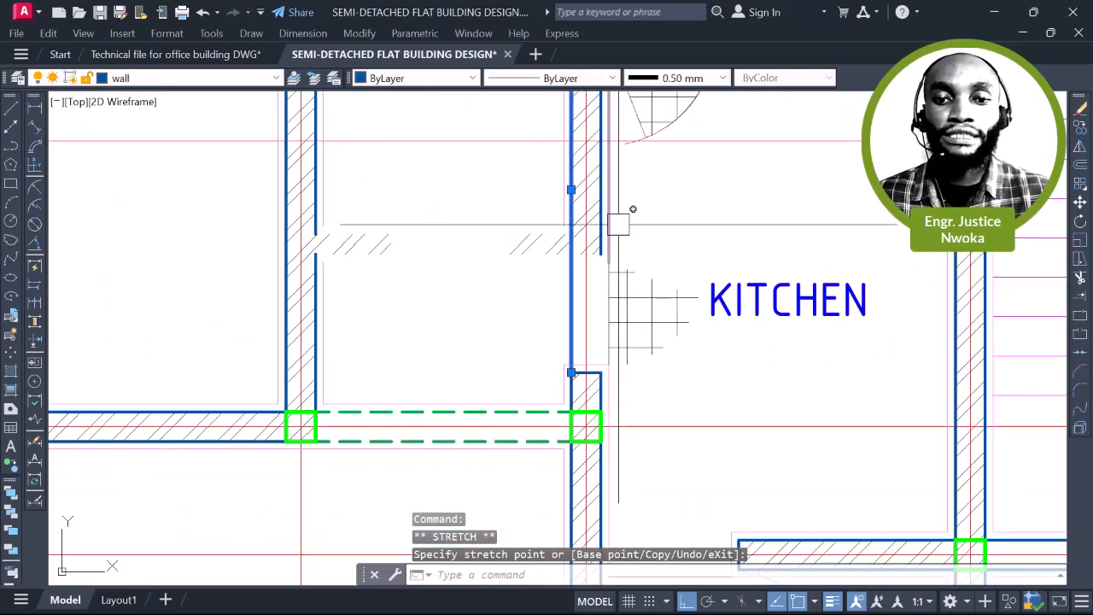
scroll(572, 325, up, 3)
click(569, 300)
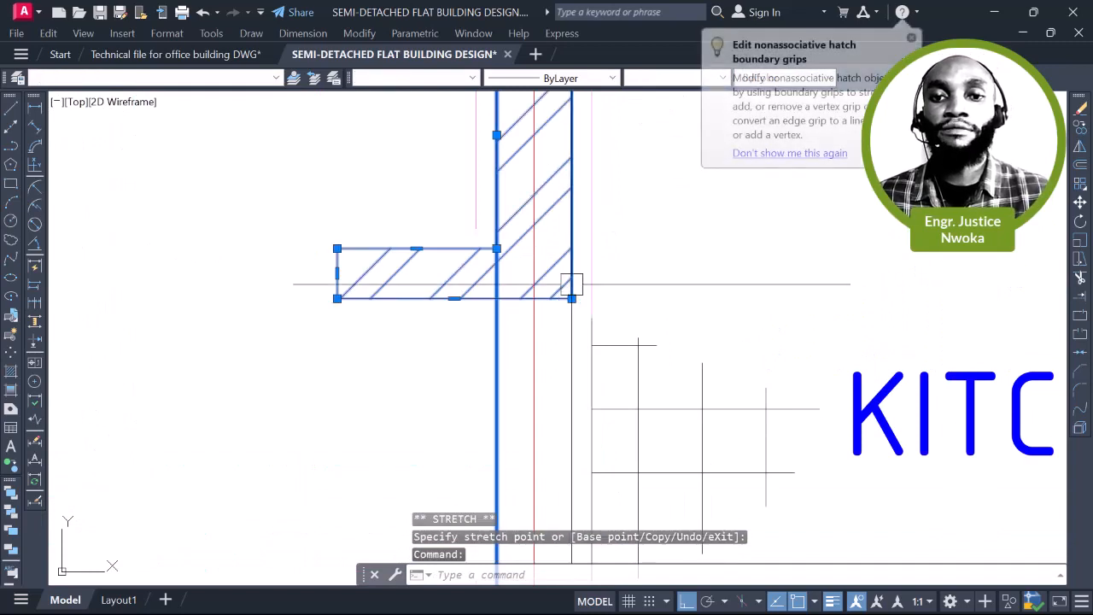
key(Escape)
scroll(569, 281, up, 3)
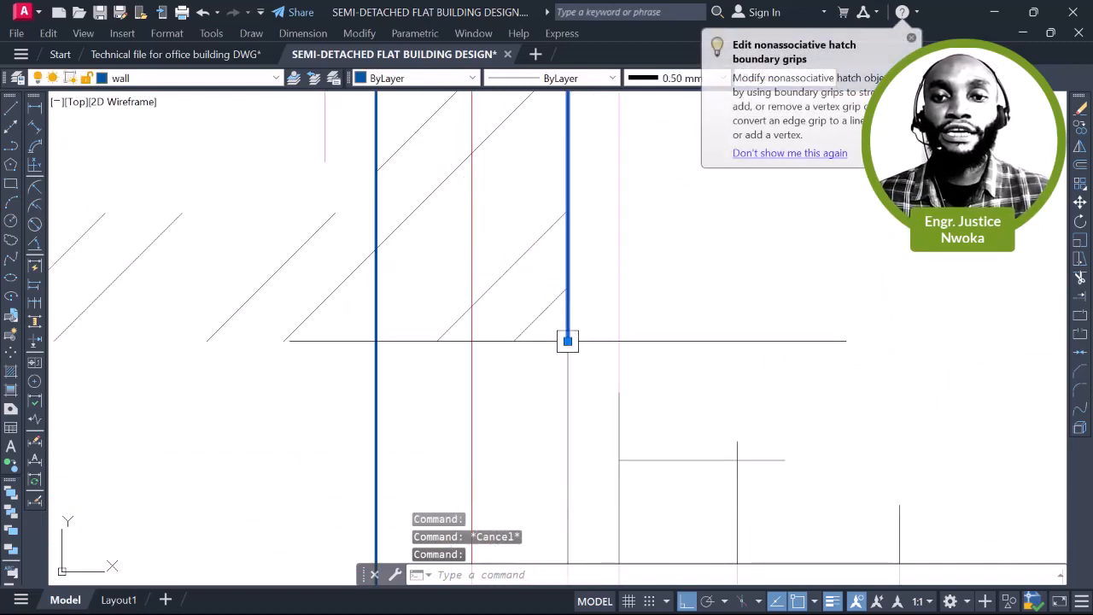
click(566, 341)
scroll(563, 287, down, 4)
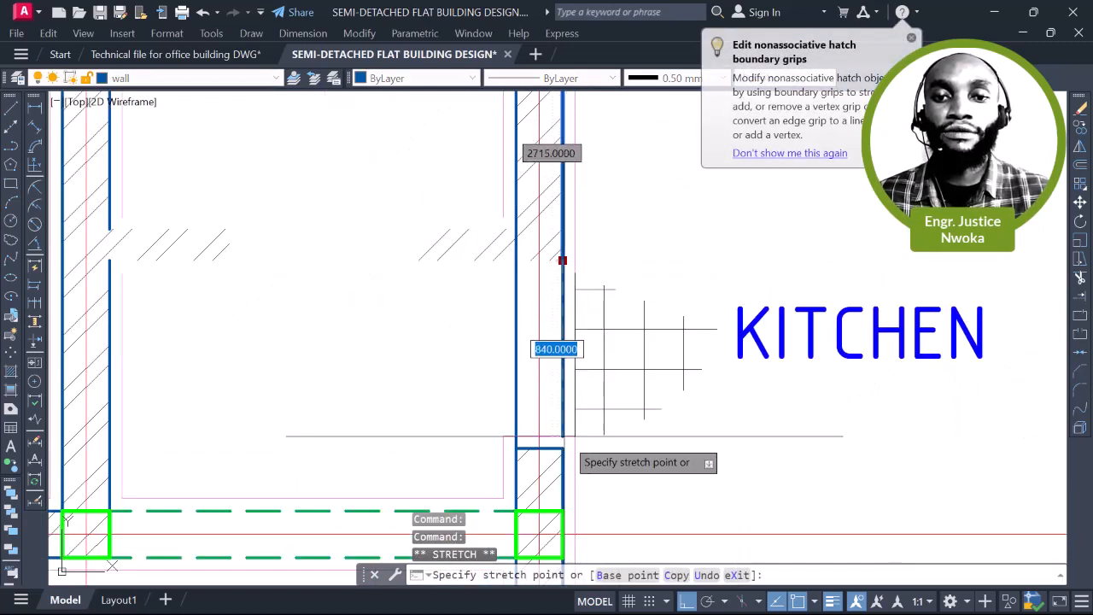
scroll(622, 347, down, 4)
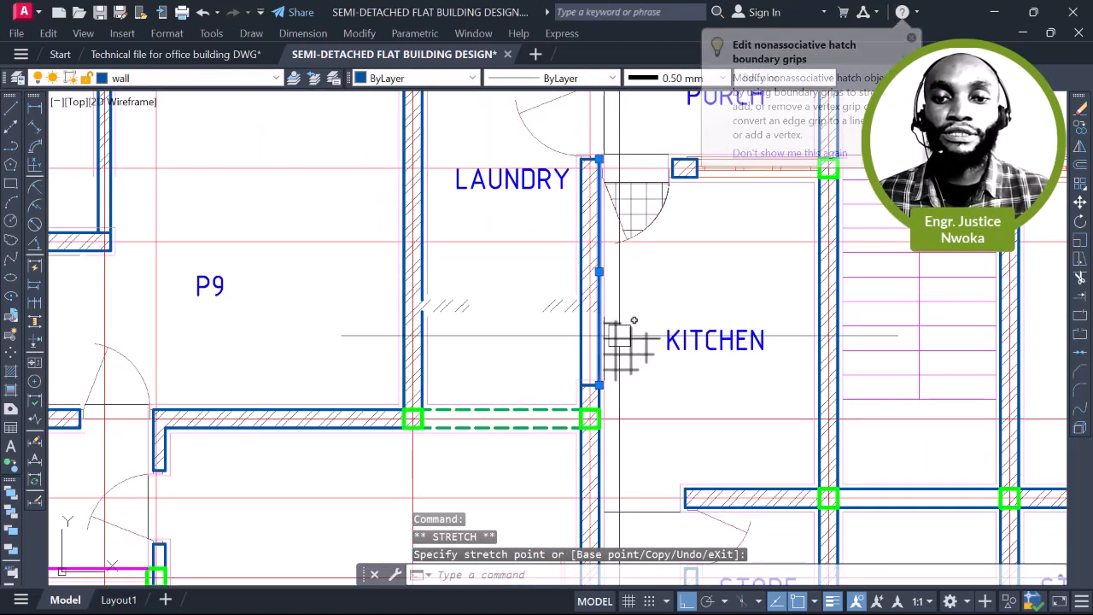
key(Escape)
Erase the door between the laundry and the porch
middle_drag(565, 271, 565, 331)
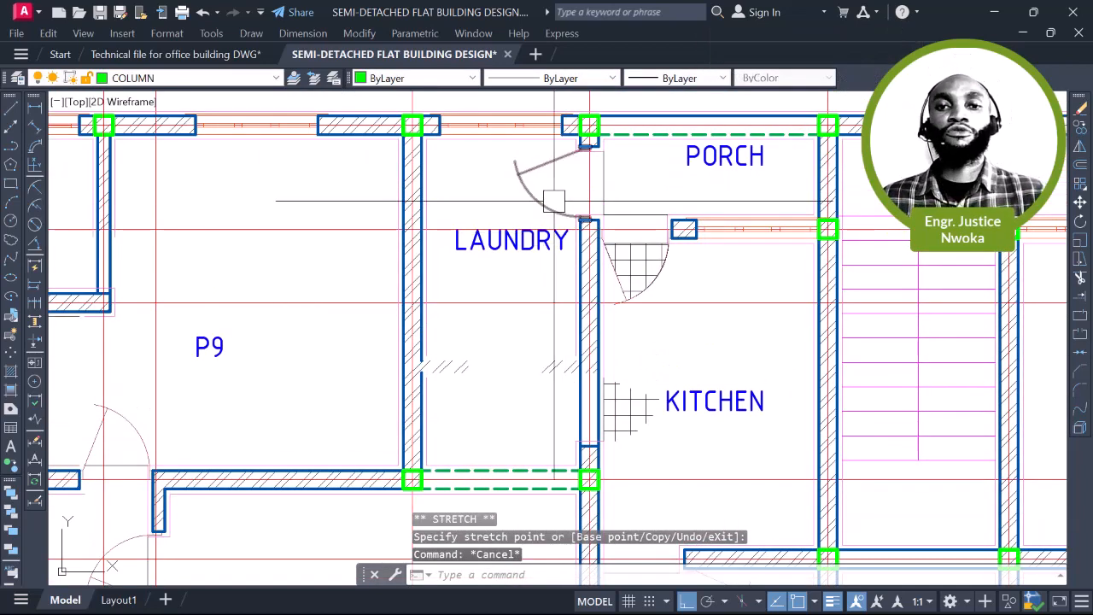
click(553, 201)
text(E)
key(Return)
Extend both wall lines up across the former laundry door opening to the short wall end below the column
scroll(581, 184, up, 4)
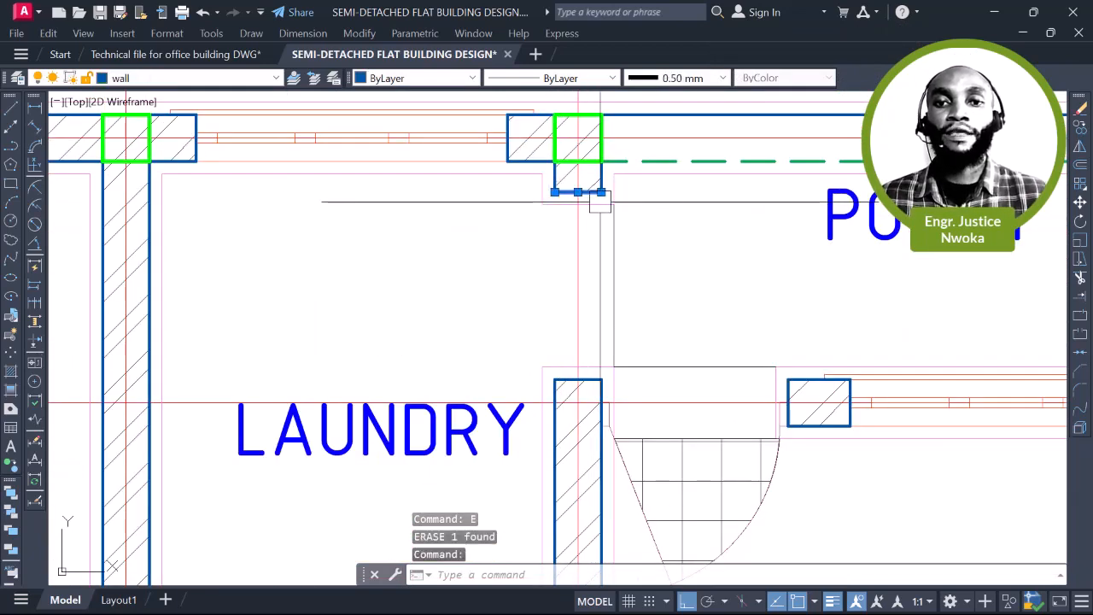
text(EX)
key(Return)
scroll(556, 421, up, 4)
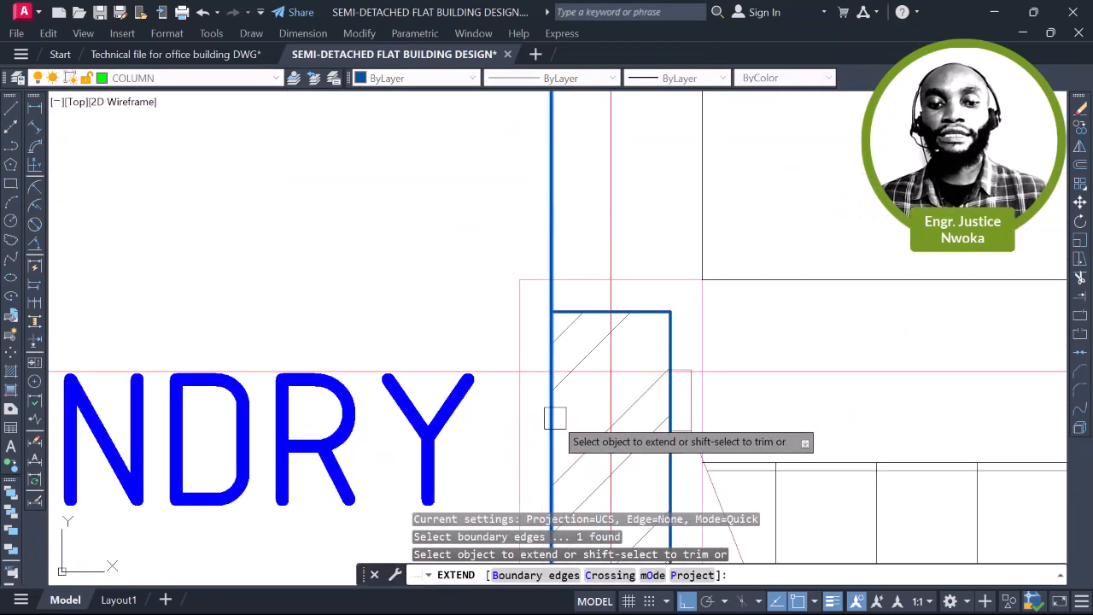
click(666, 334)
key(Escape)
Erase the short end line crossing the wall at the lower edge of the former door opening
click(653, 314)
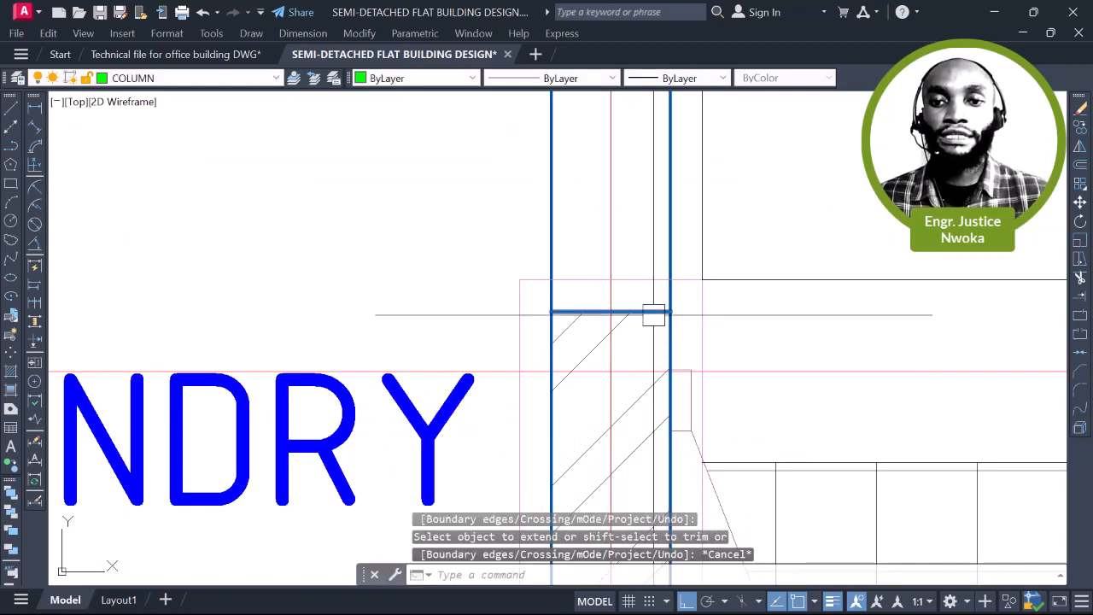
text(E)
scroll(627, 265, down, 6)
key(Return)
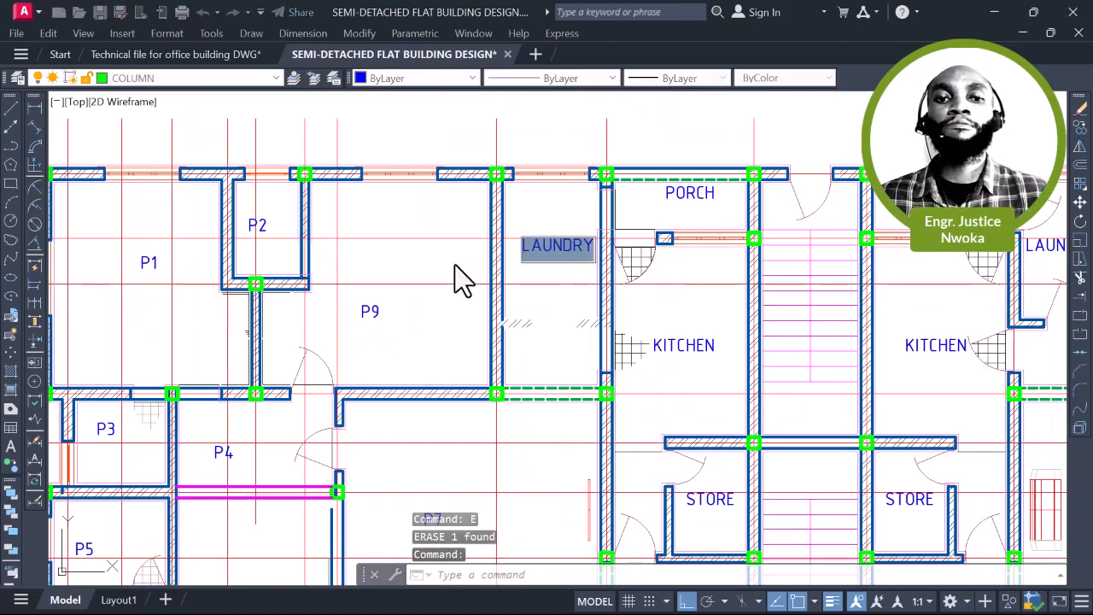
Change the LAUNDRY label next to room P9 to P10
double_click(538, 251)
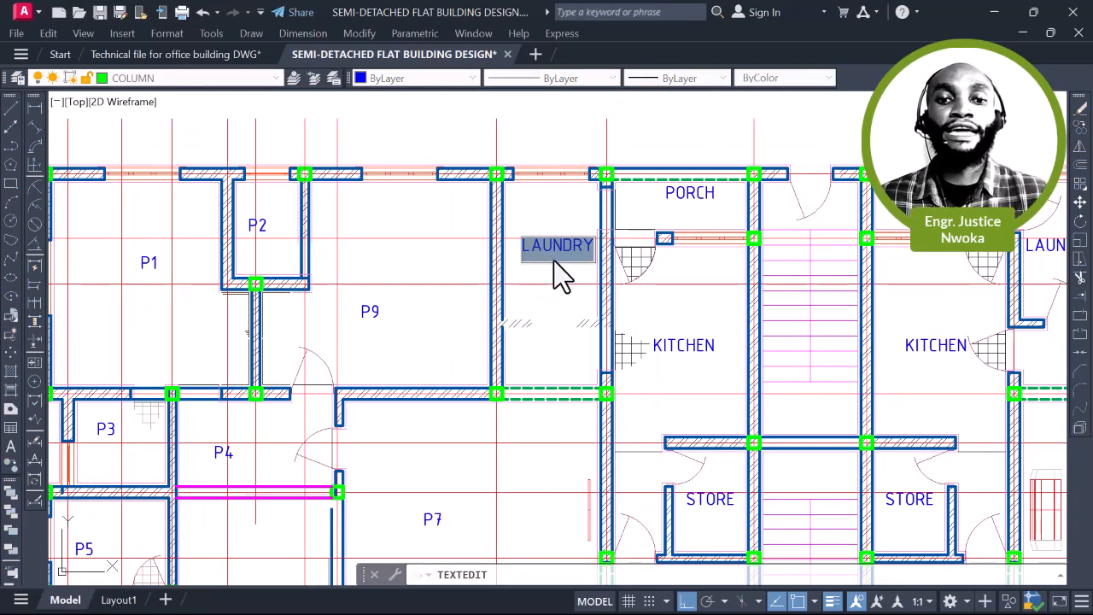
text(P10)
key(Return)
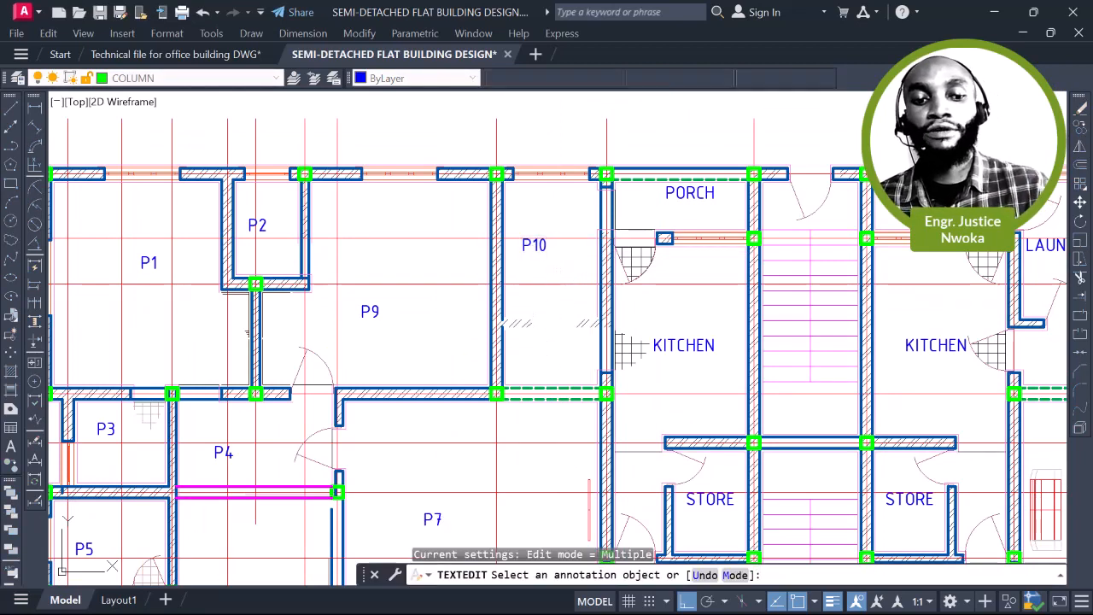
key(Escape)
Move the P10 label down to the middle of its room with Ortho turned off
click(534, 249)
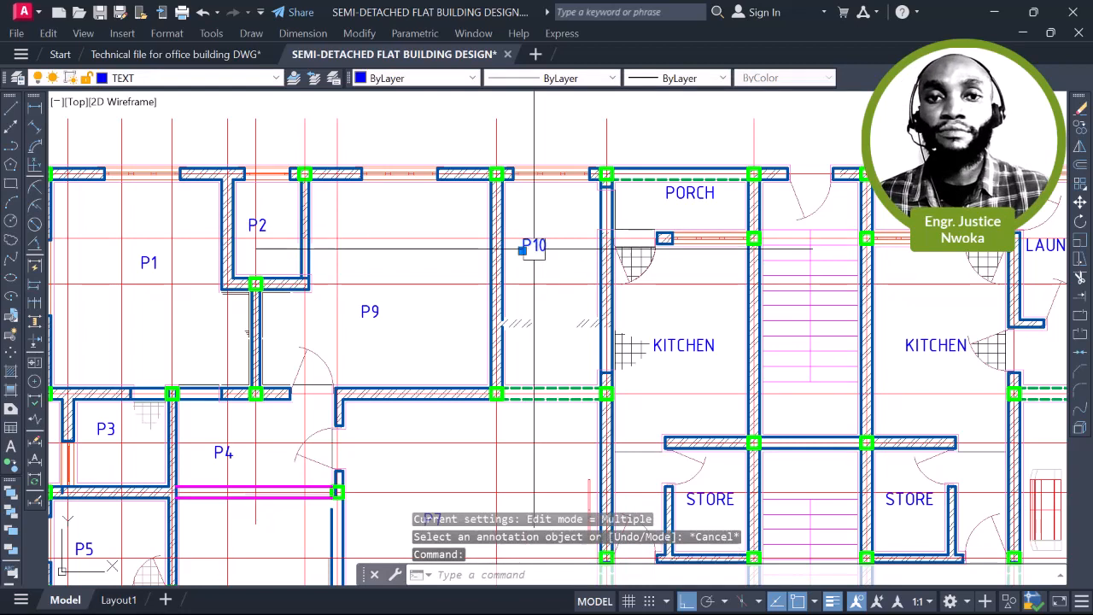
text(m)
key(Return)
click(568, 237)
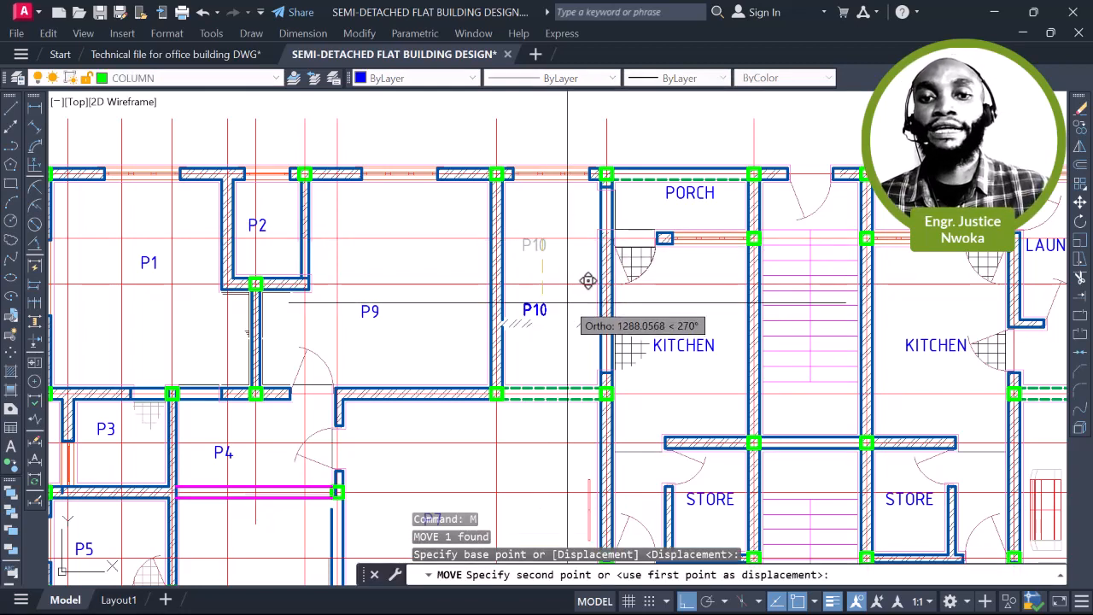
key(F8)
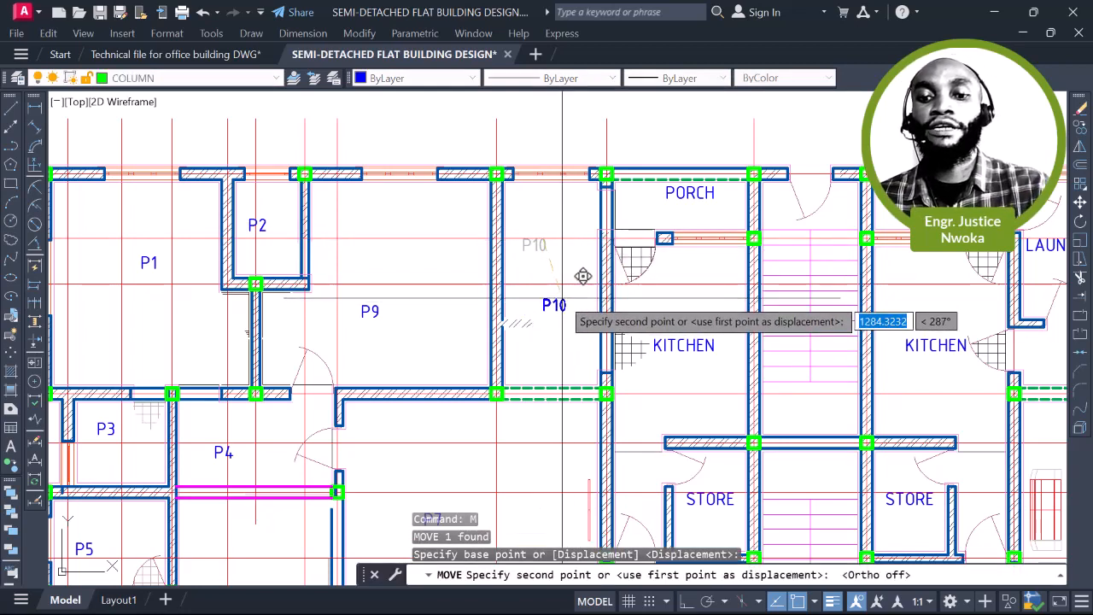
click(580, 276)
Change the PORCH label above the kitchen beside P10 to P11
scroll(510, 273, down, 3)
scroll(567, 275, up, 2)
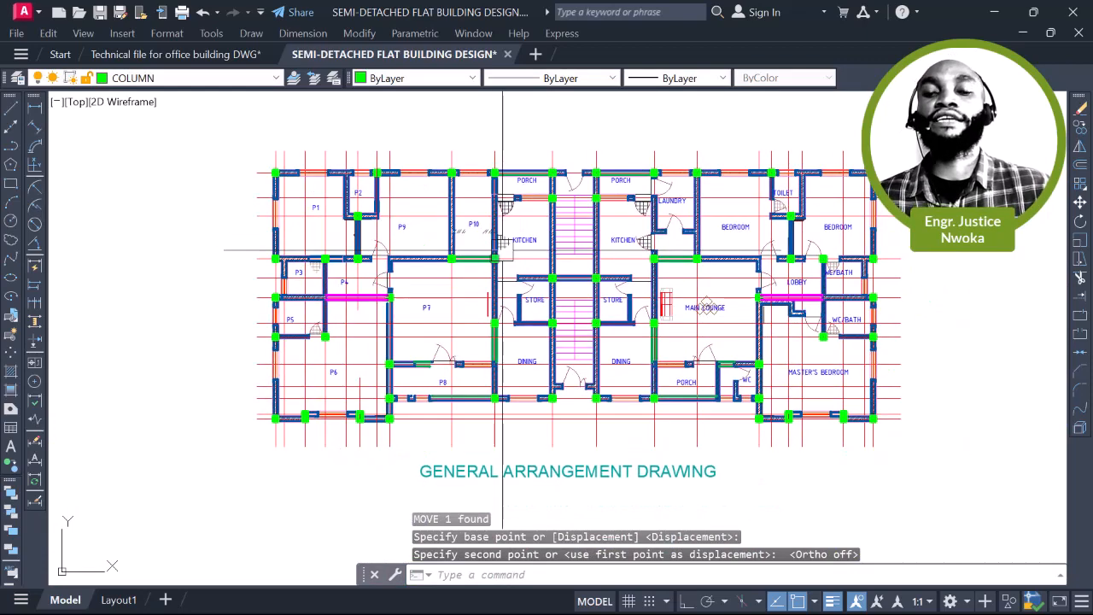
middle_drag(446, 244, 456, 256)
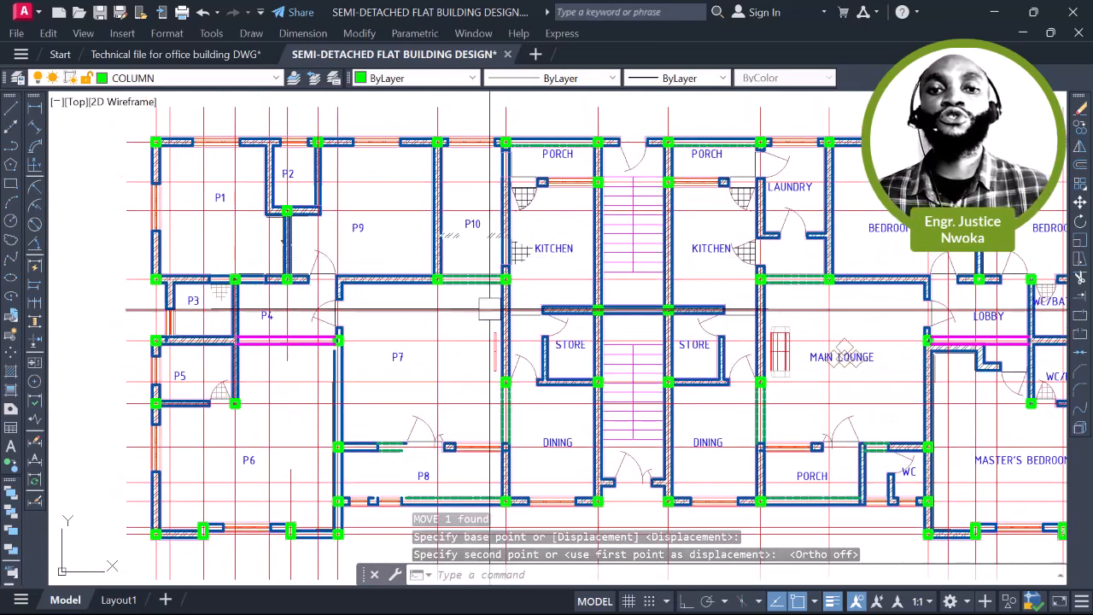
middle_drag(491, 302, 478, 315)
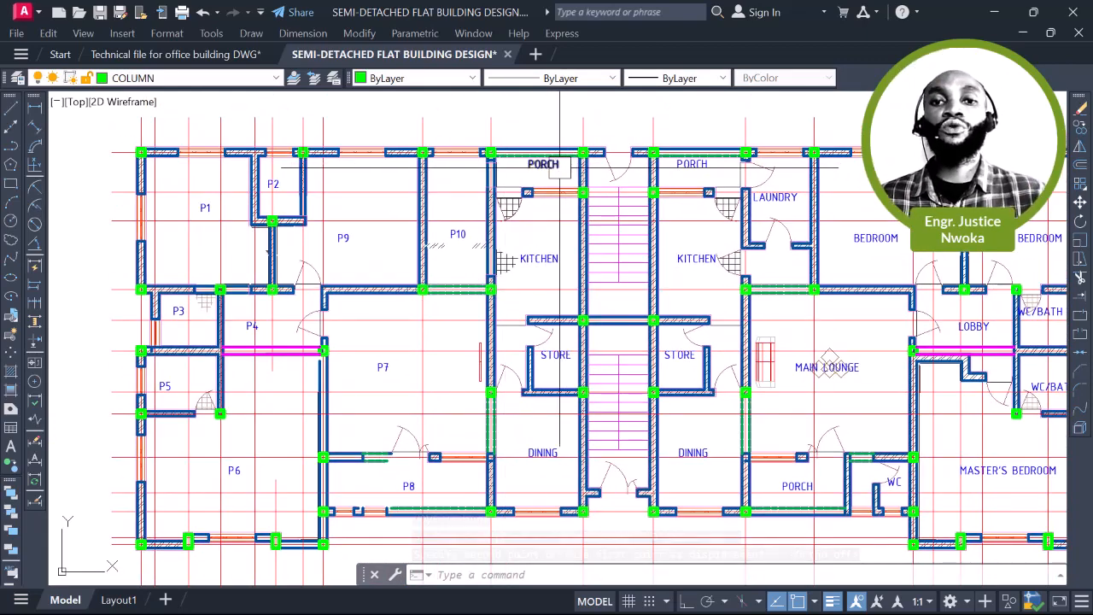
middle_drag(560, 175, 546, 195)
scroll(547, 195, up, 2)
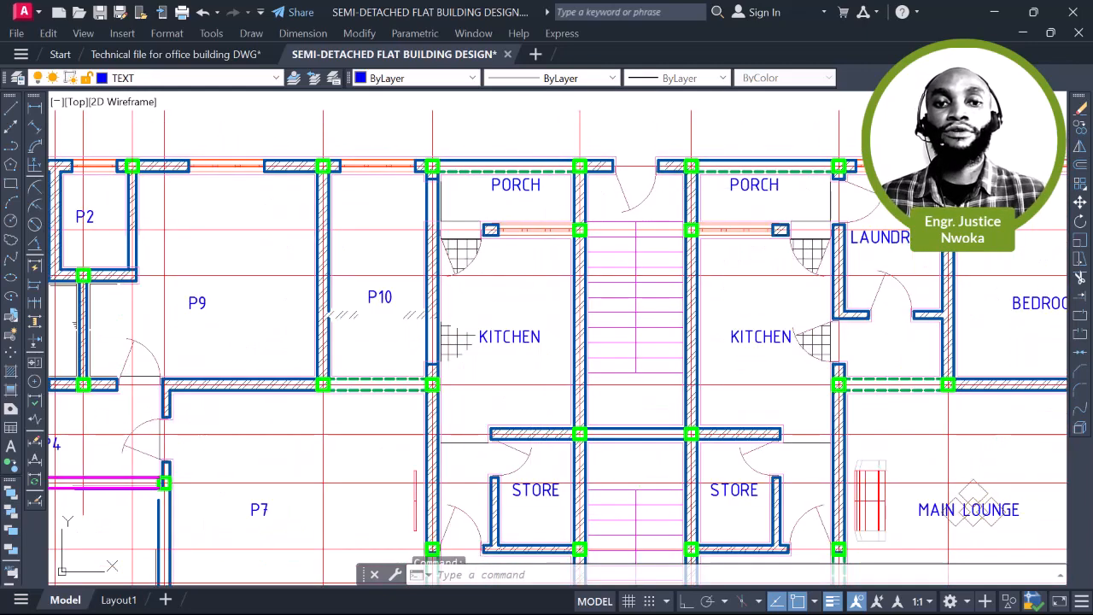
double_click(531, 190)
text(P11)
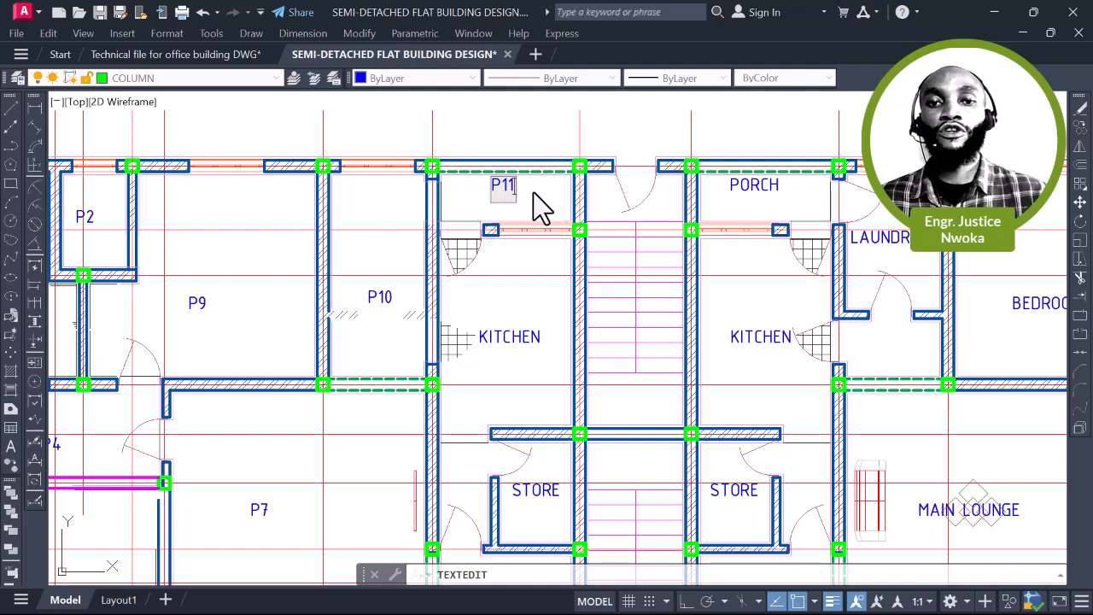
key(Return)
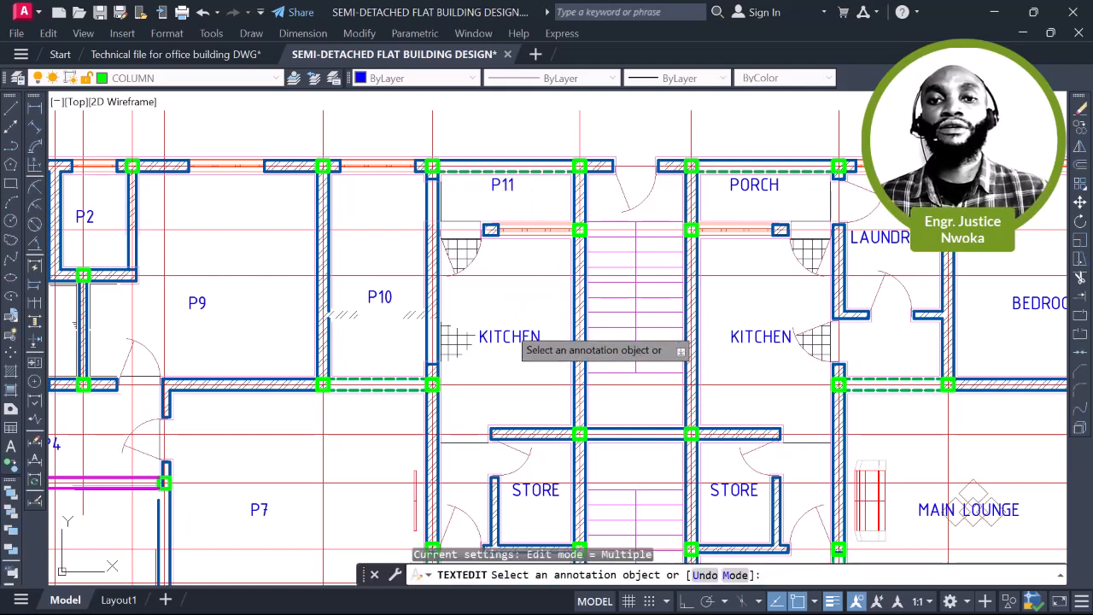
click(536, 340)
text(P)
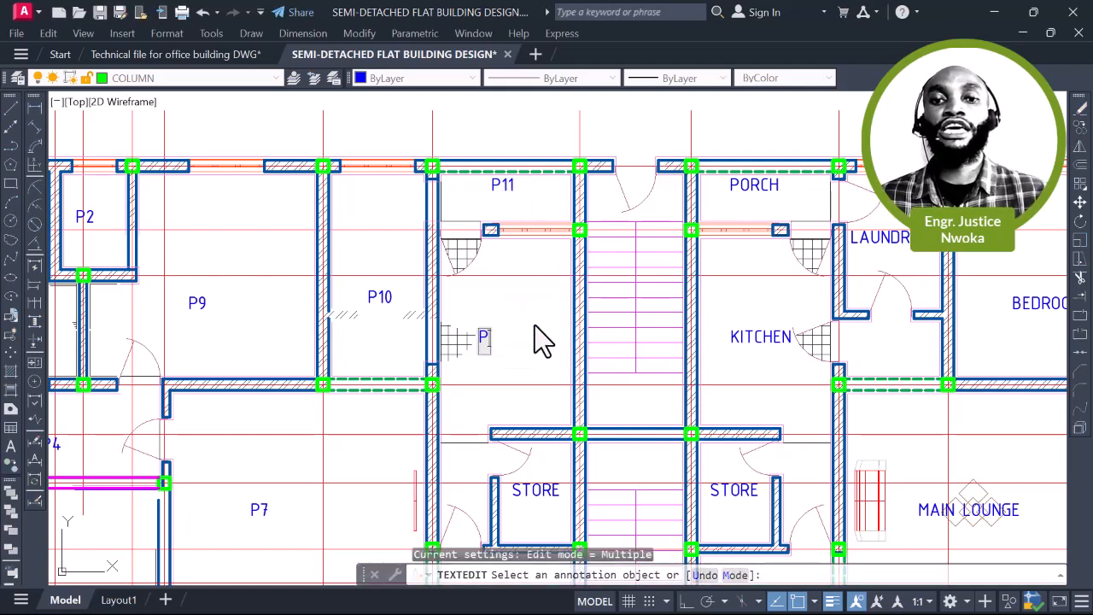
text(12)
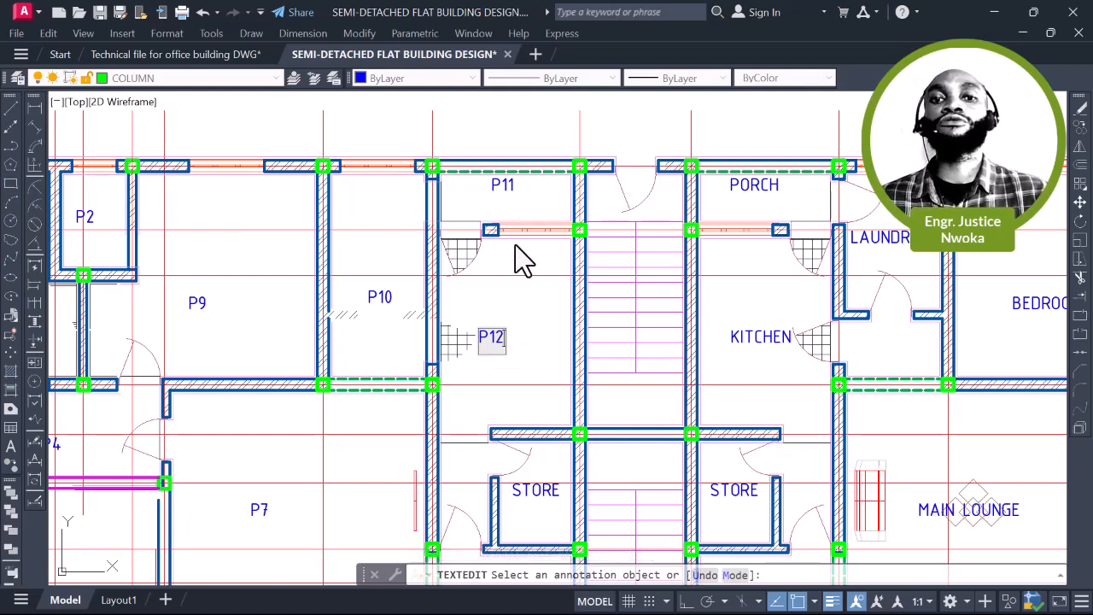
key(Escape)
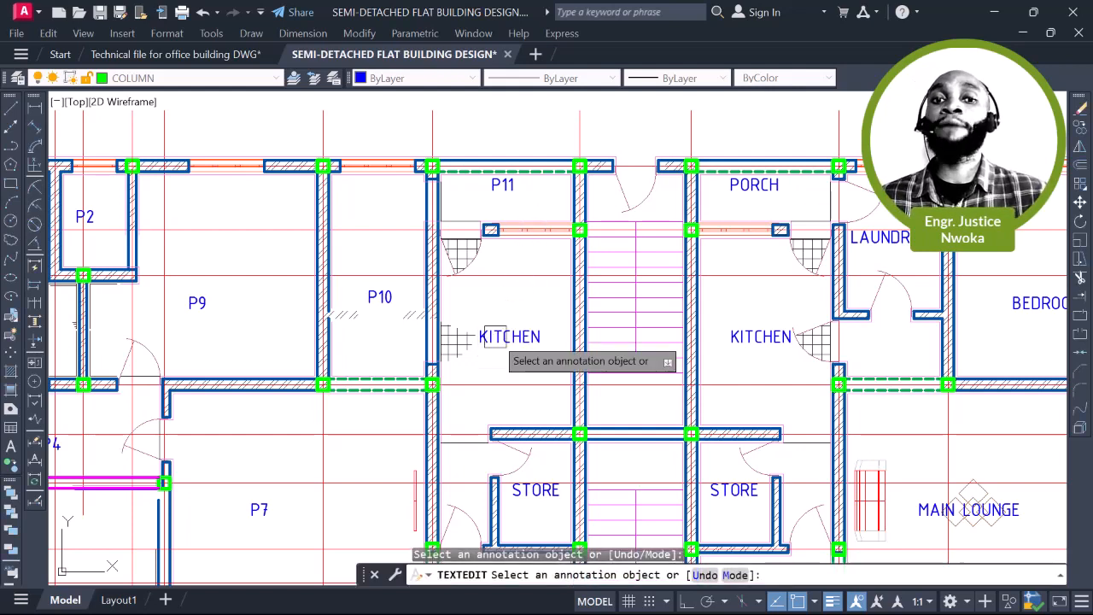
key(Escape)
Delete the KITCHEN label in the room below P11
click(510, 338)
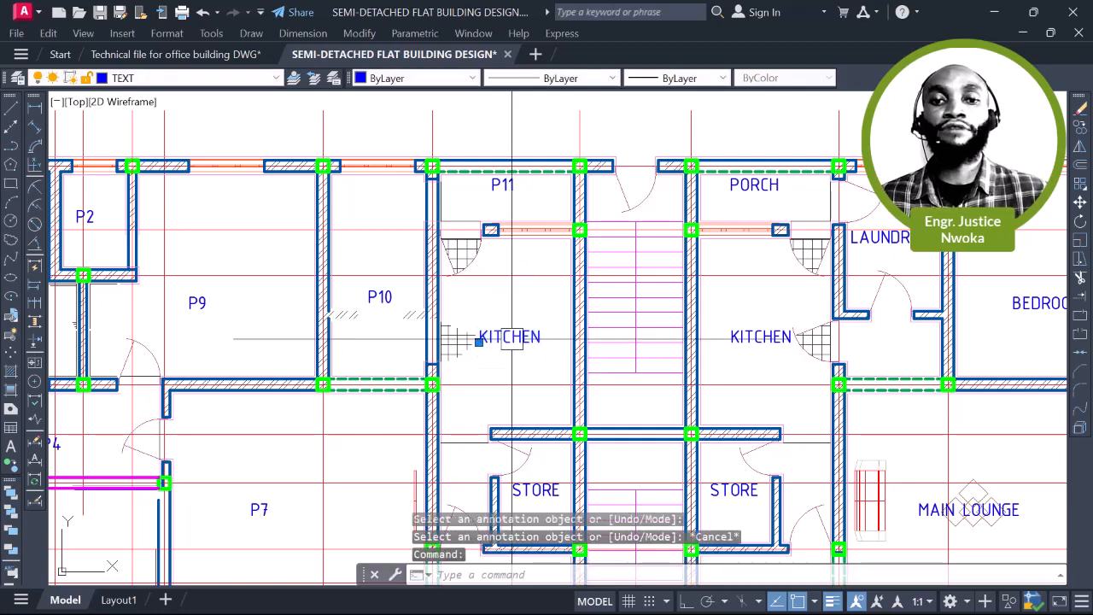
key(Delete)
scroll(511, 211, up, 2)
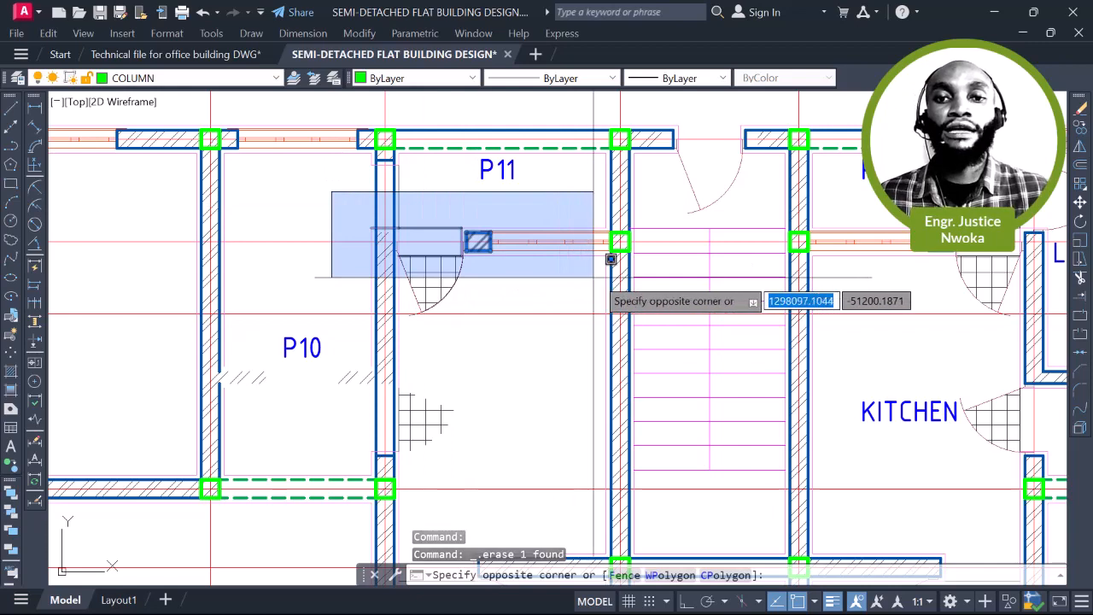
key(Escape)
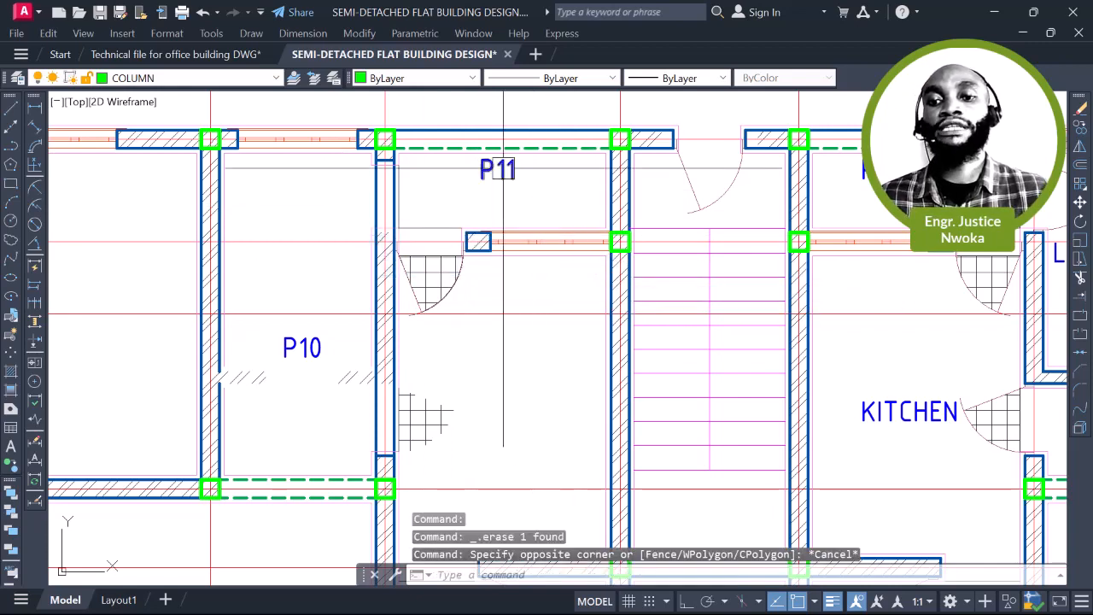
Copy the P11 label down into the unlabelled kitchen space beside P10
scroll(491, 186, down, 2)
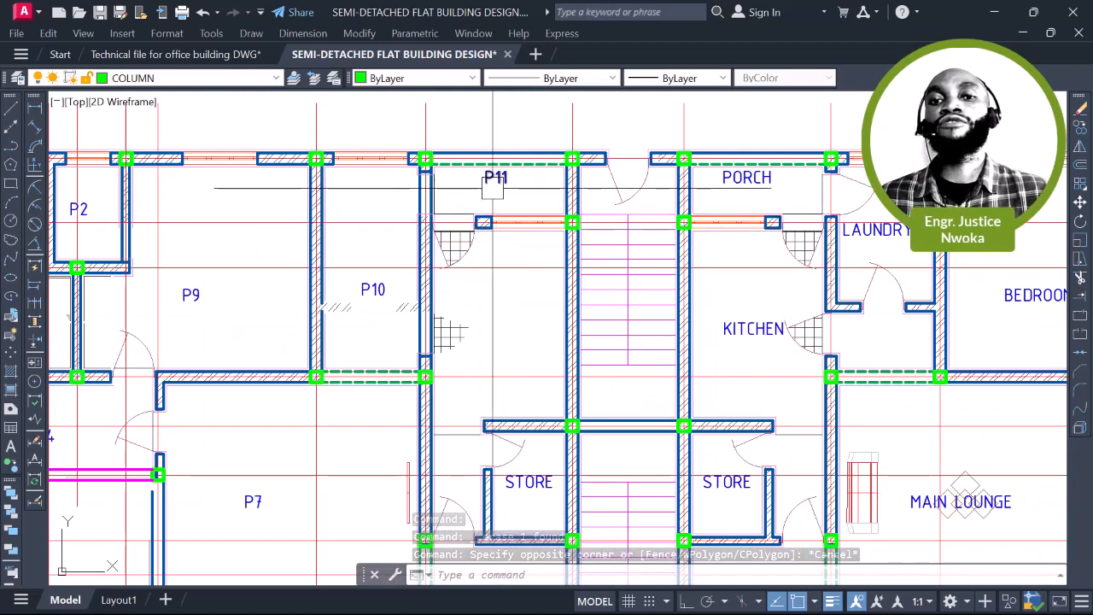
click(494, 186)
text(co)
key(Return)
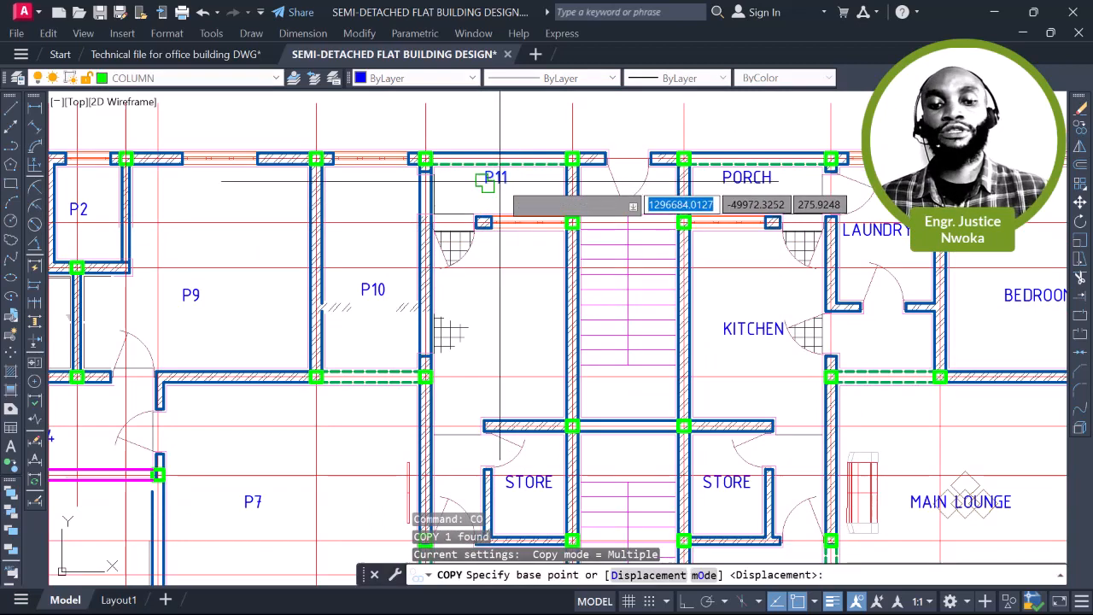
click(484, 184)
click(502, 312)
key(Escape)
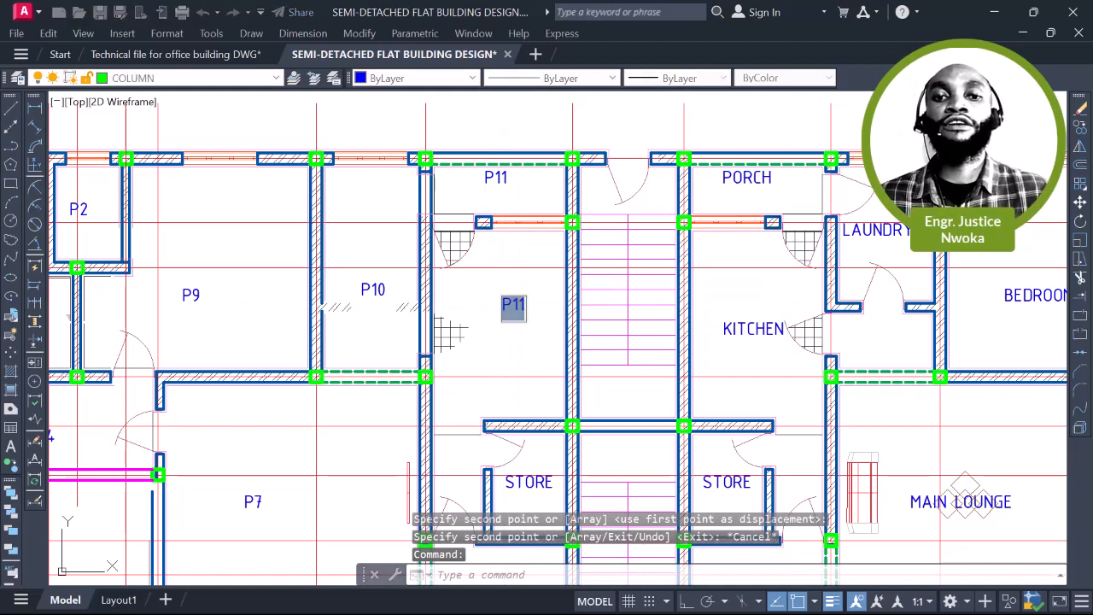
Change the copied label in the kitchen space to P12
double_click(522, 305)
text(0)
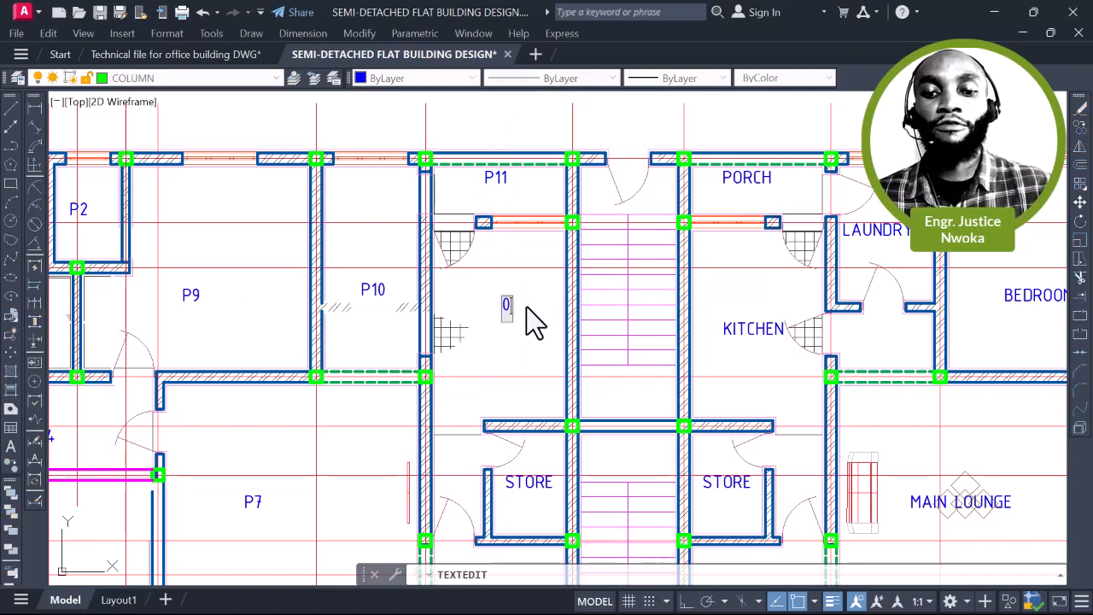
key(Return)
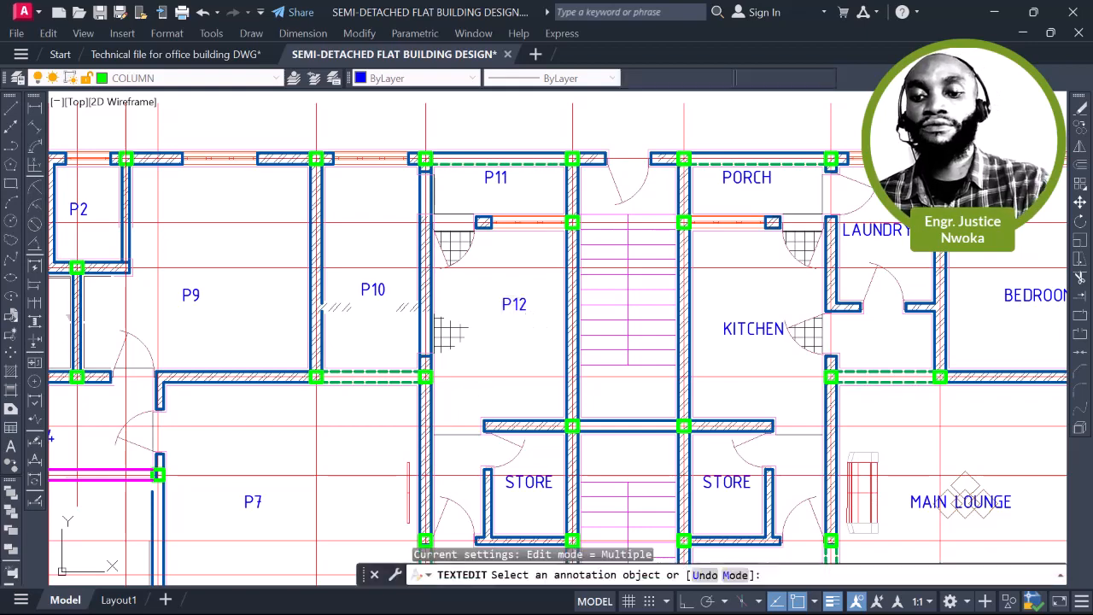
scroll(521, 341, down, 5)
scroll(515, 357, up, 3)
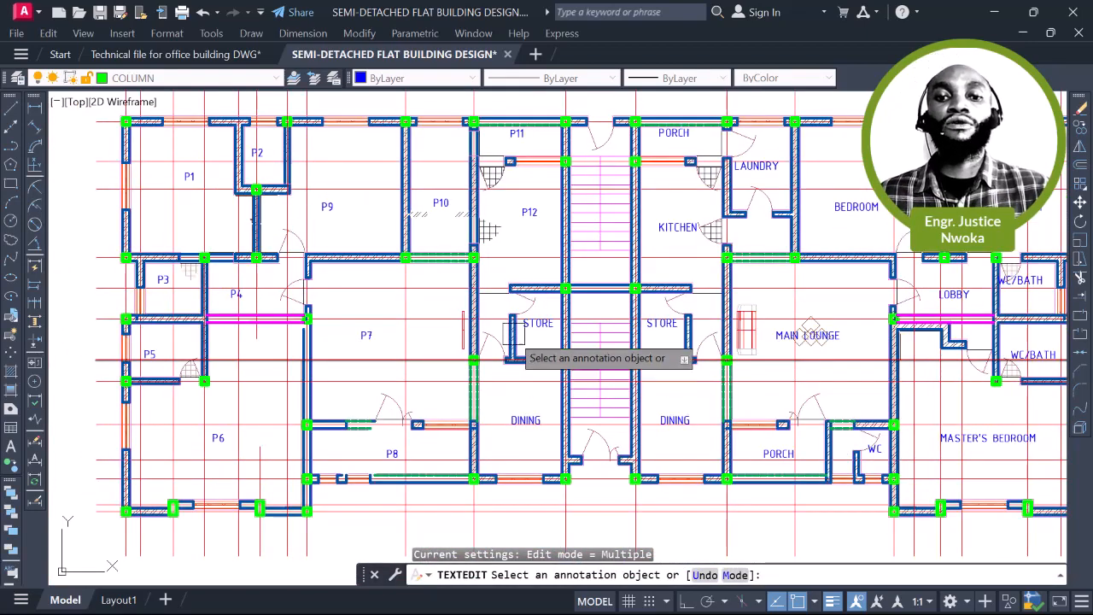
Erase the outlines of the short partition wall and the two doors around the store beside P7
key(Escape)
scroll(516, 356, up, 3)
click(531, 345)
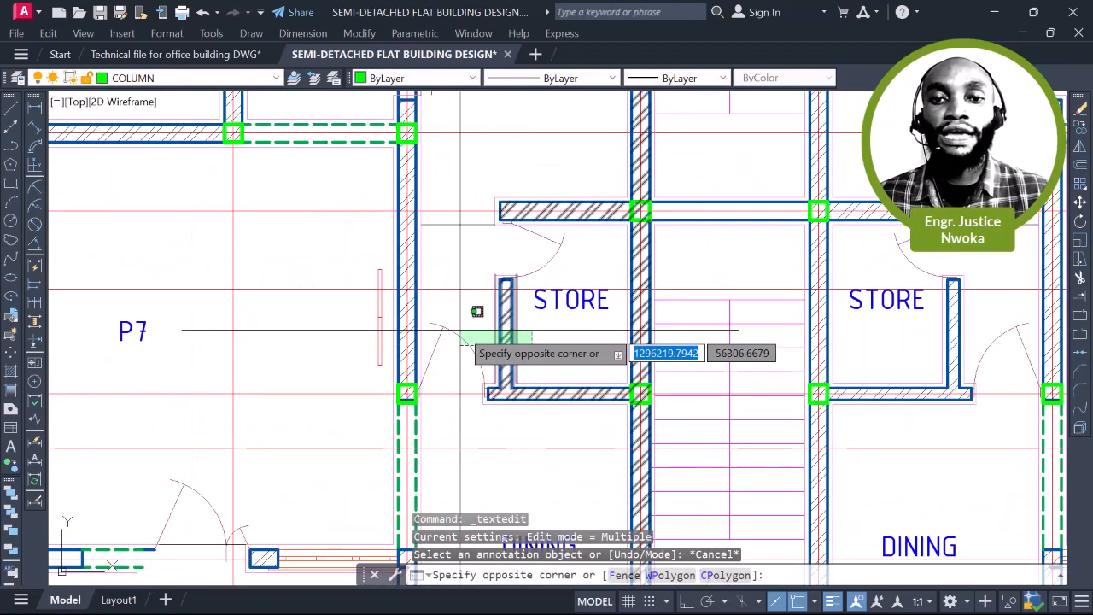
click(478, 312)
key(Escape)
click(471, 193)
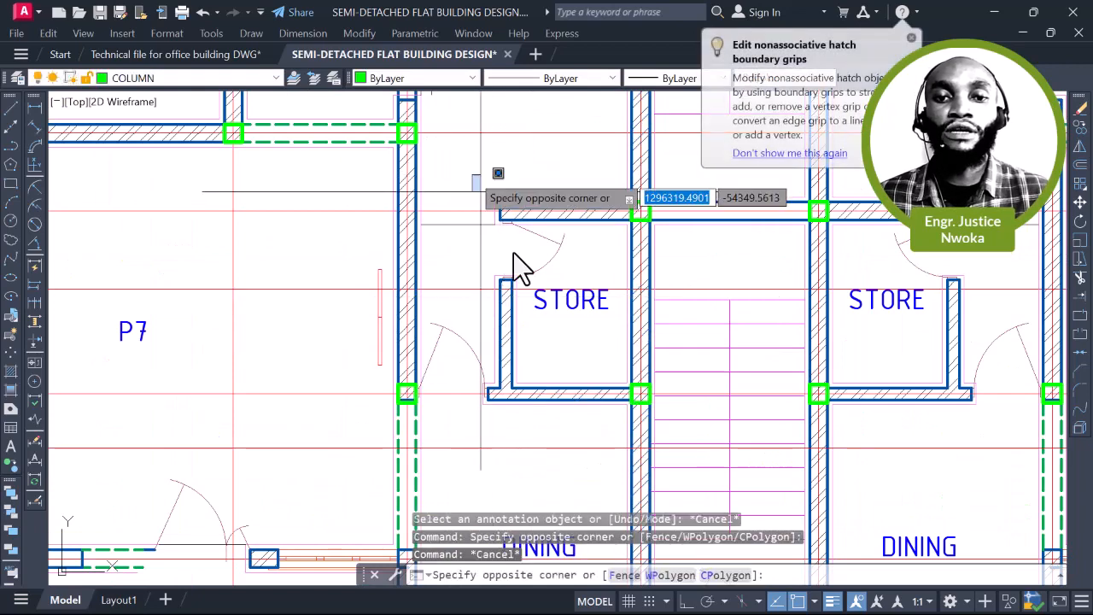
click(569, 429)
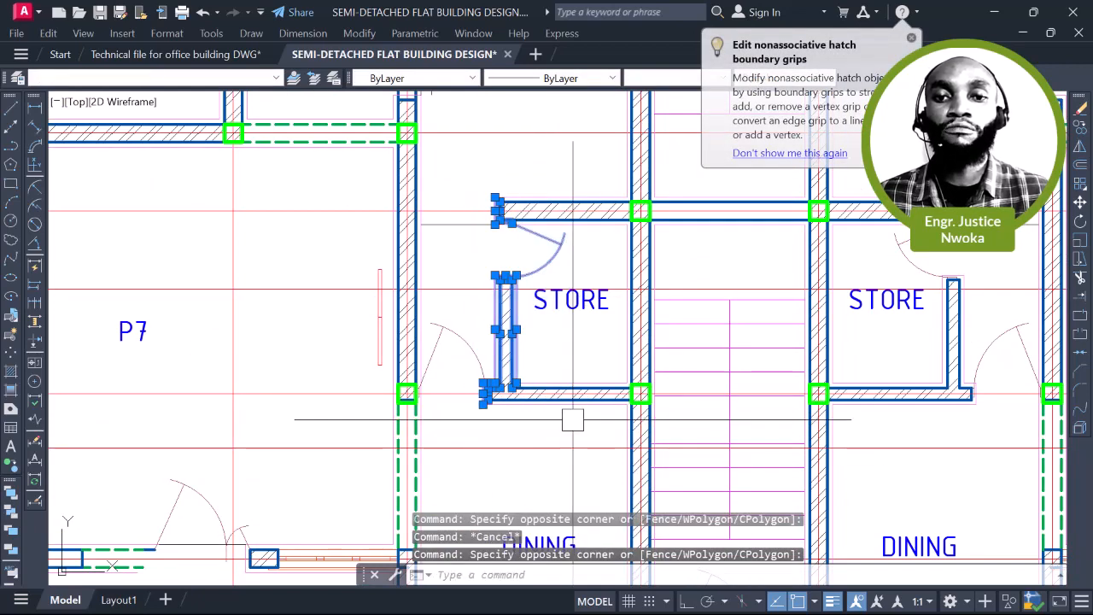
key(Delete)
click(488, 354)
key(Delete)
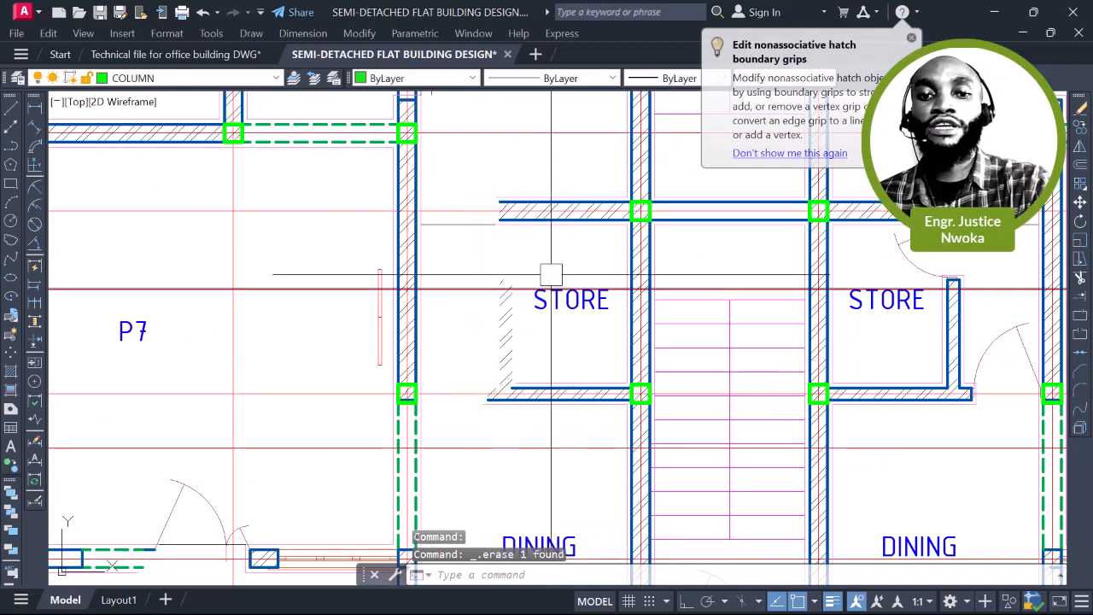
Extend the upper and lower wall lines of the store beside P7 to meet the P7 wall
text(EX)
key(Return)
scroll(500, 209, up, 4)
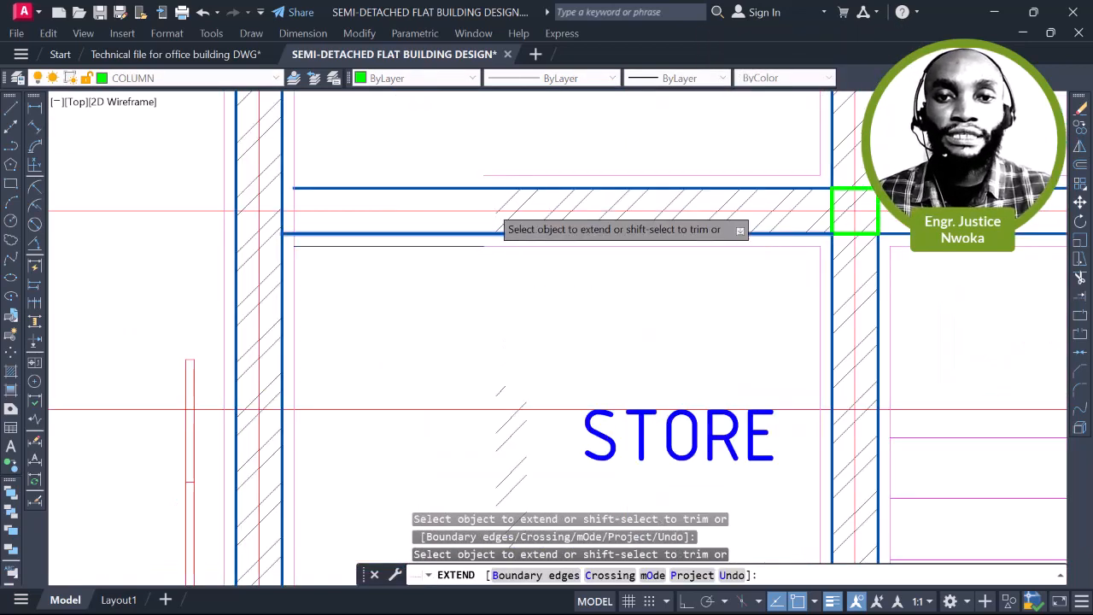
scroll(508, 213, down, 4)
scroll(517, 405, up, 4)
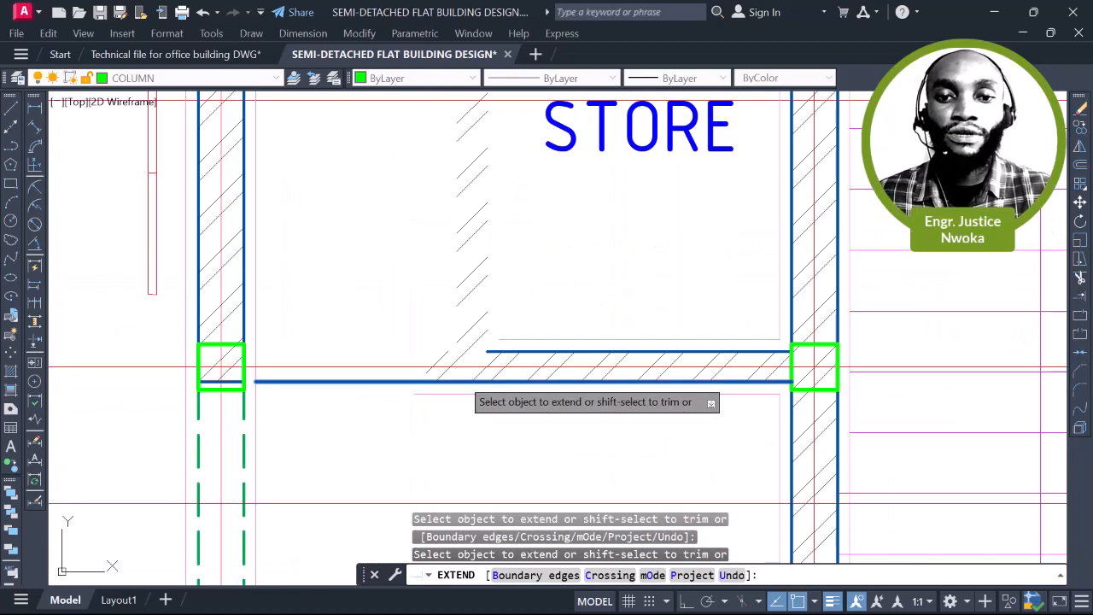
click(508, 351)
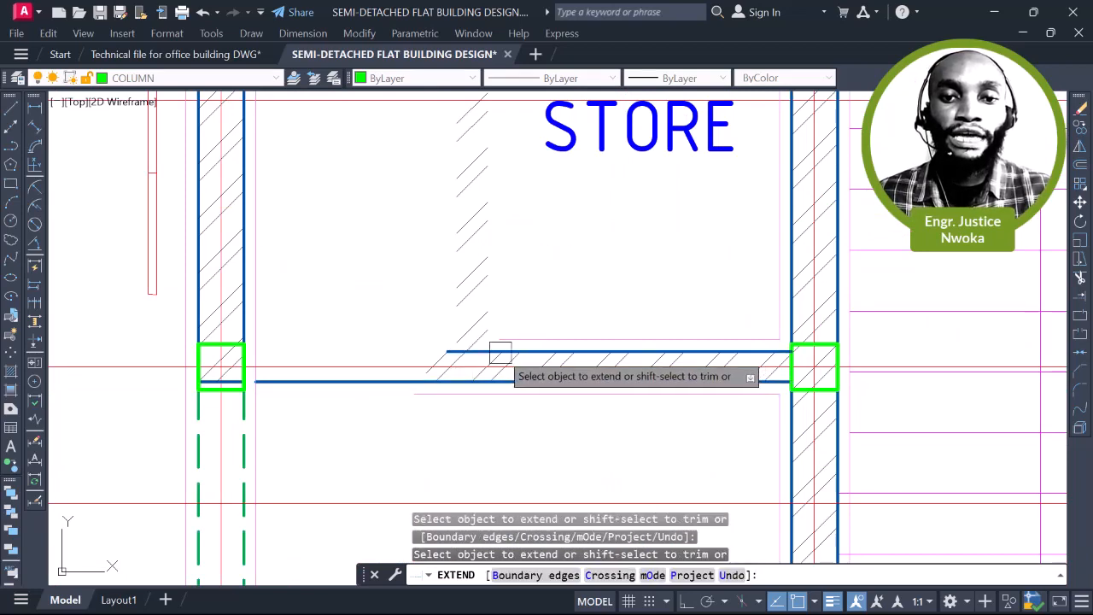
key(Escape)
scroll(500, 363, down, 4)
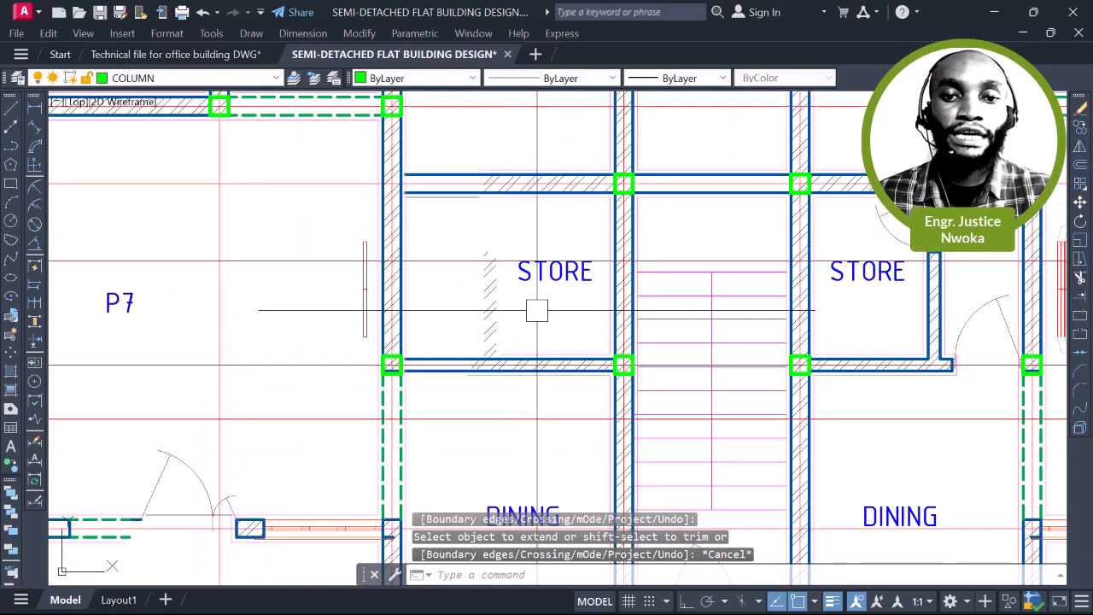
Try to trim the leftover partition hatch beside the STORE label
text(TR)
key(Return)
click(496, 291)
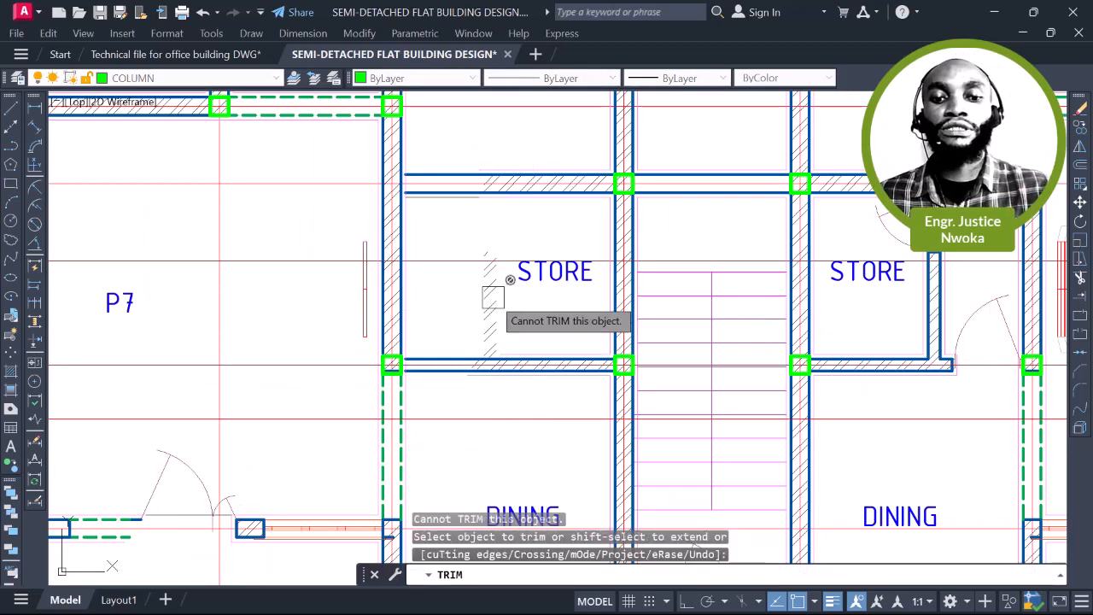
click(495, 292)
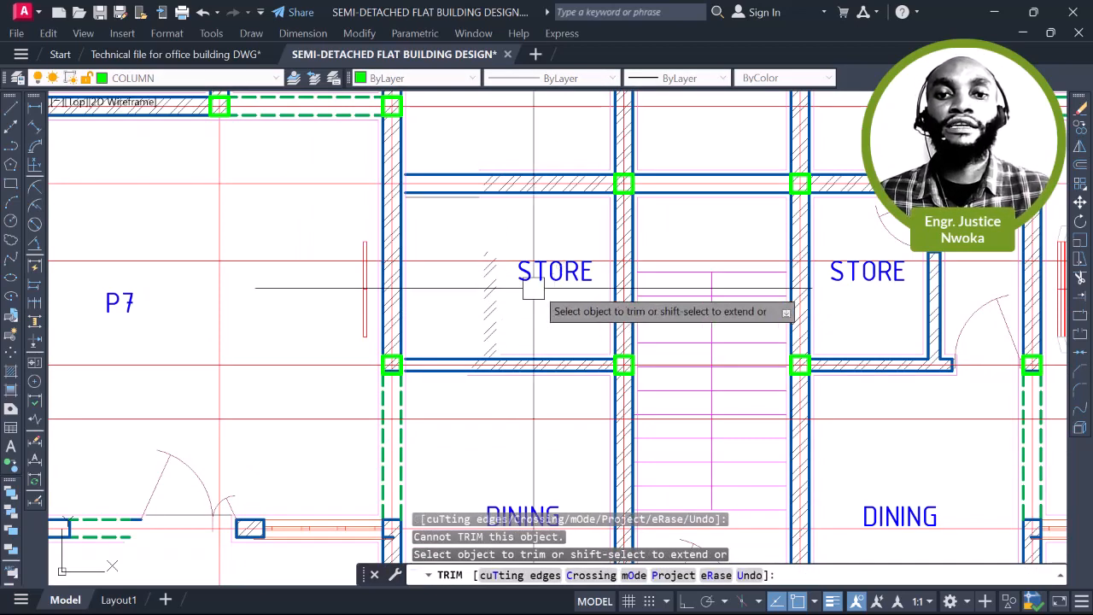
key(Escape)
Change the STORE label beside P7 to P13 and move it nearer the middle of its space
click(528, 284)
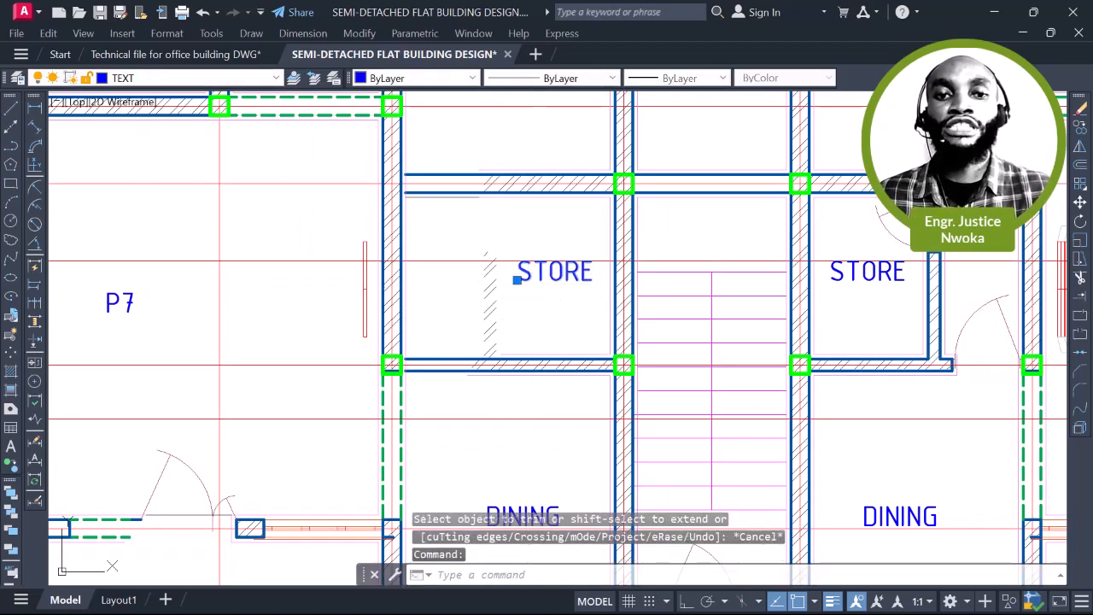
double_click(529, 277)
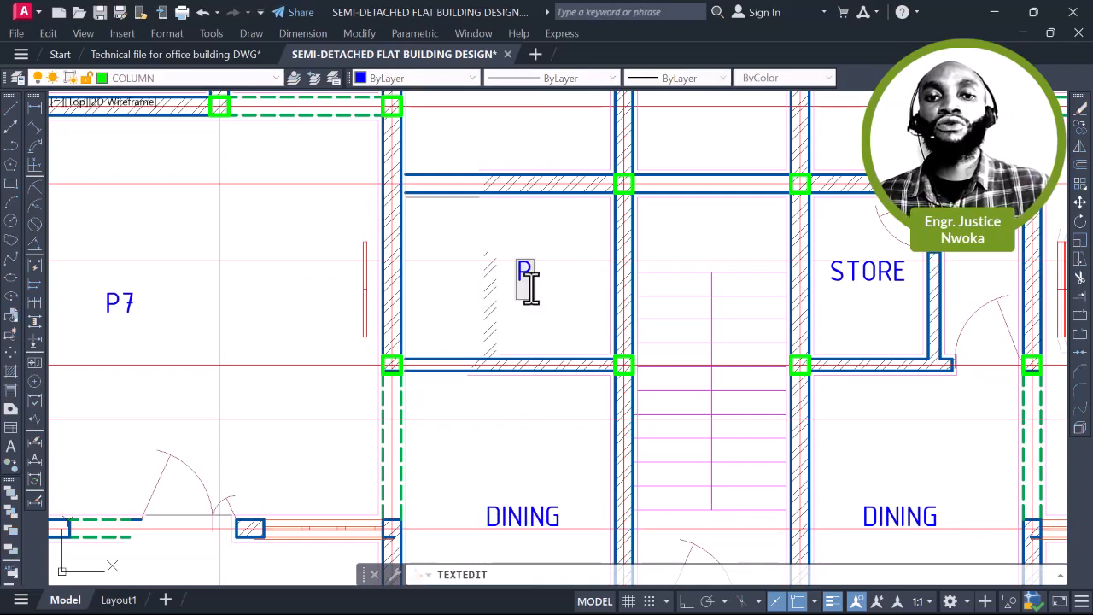
key(Escape)
key(Escape)
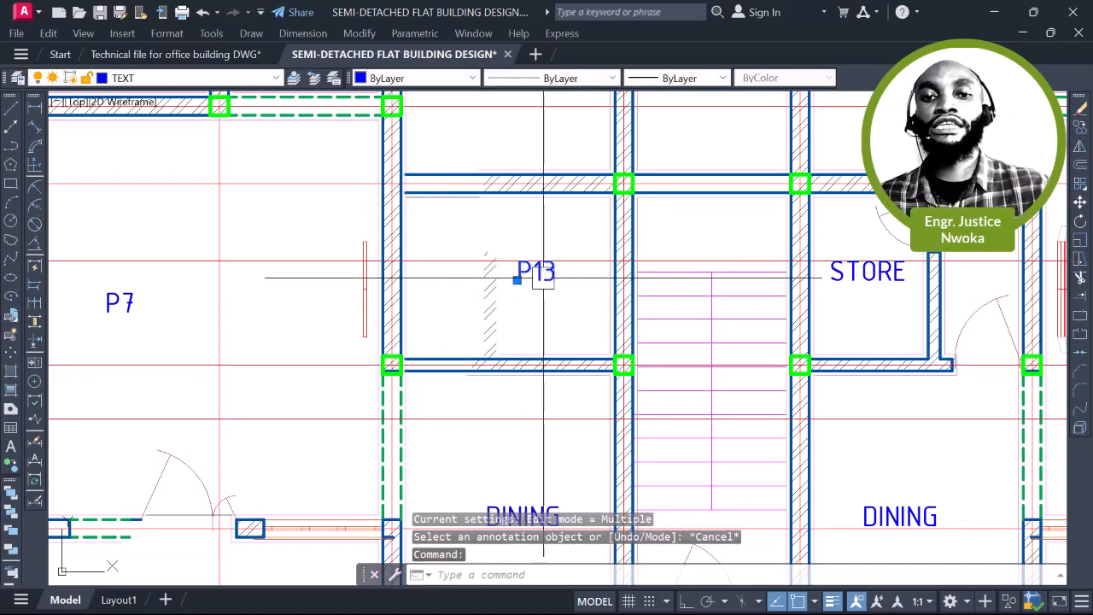
text(m)
key(Return)
click(544, 259)
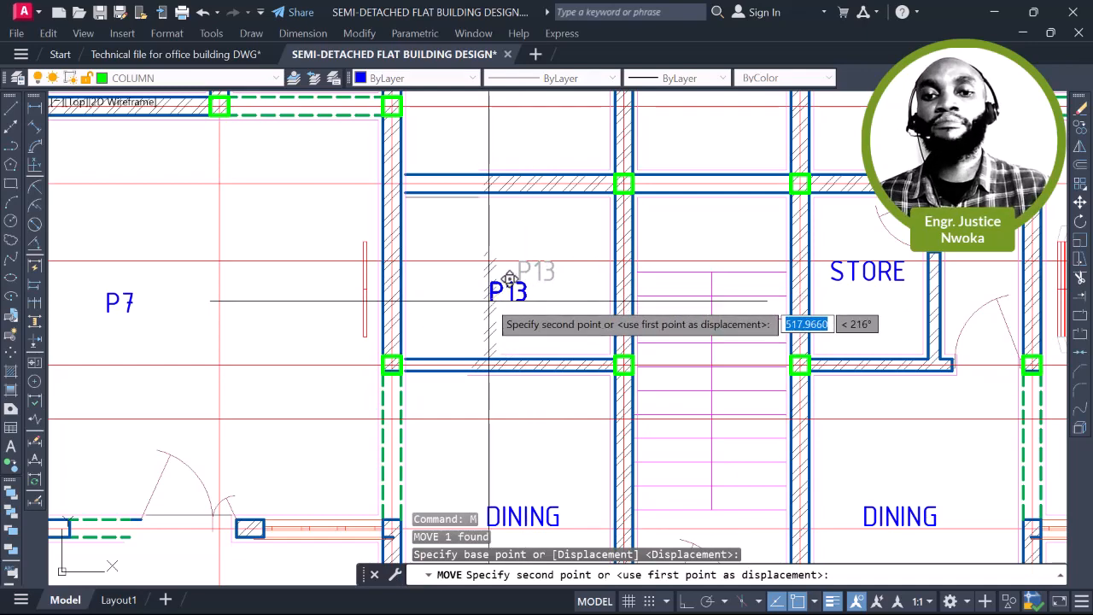
scroll(515, 279, down, 4)
Change the DINING label in the room below P13 to P14
scroll(521, 370, up, 2)
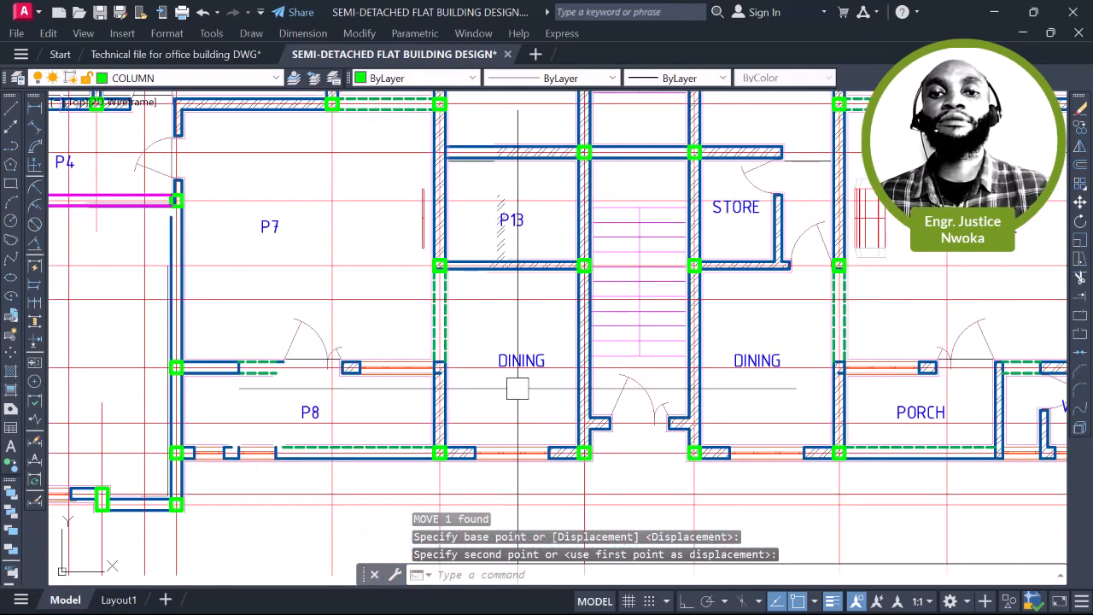
scroll(520, 370, up, 2)
click(526, 338)
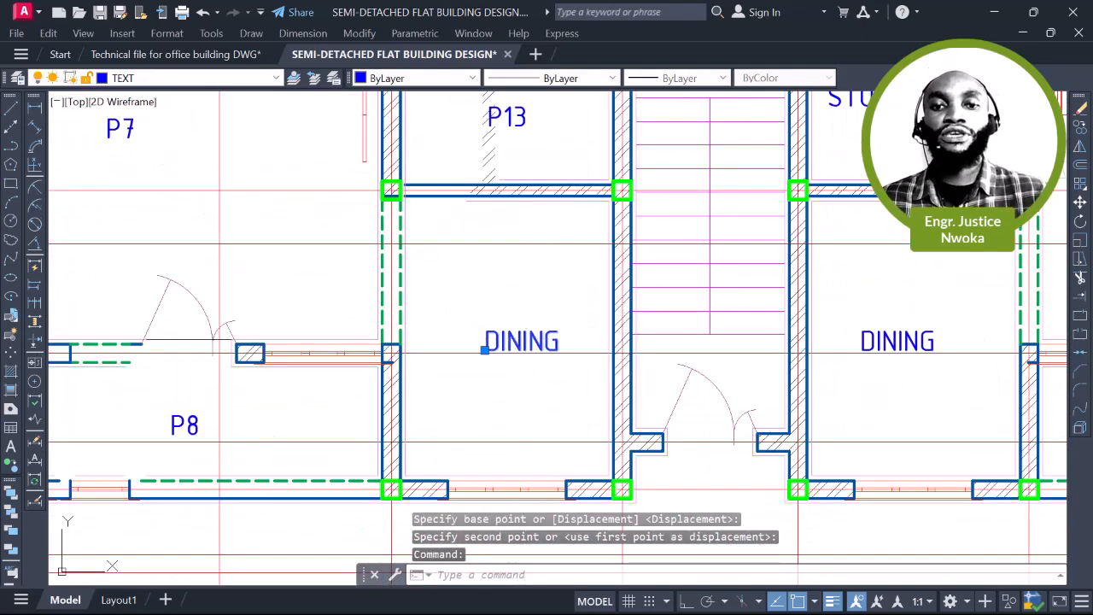
double_click(525, 341)
text(P14)
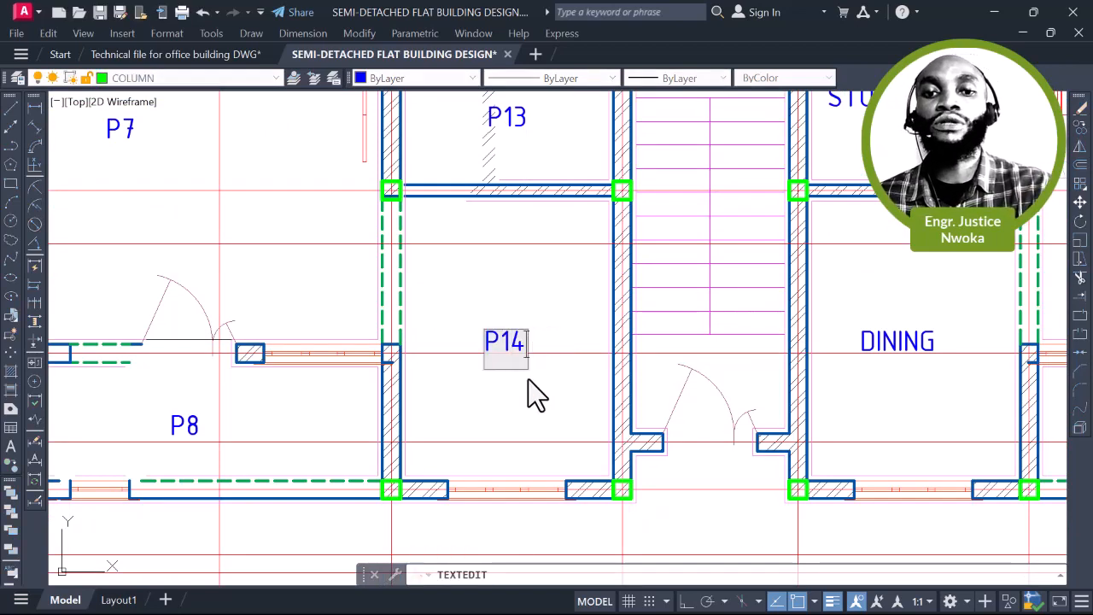
click(536, 394)
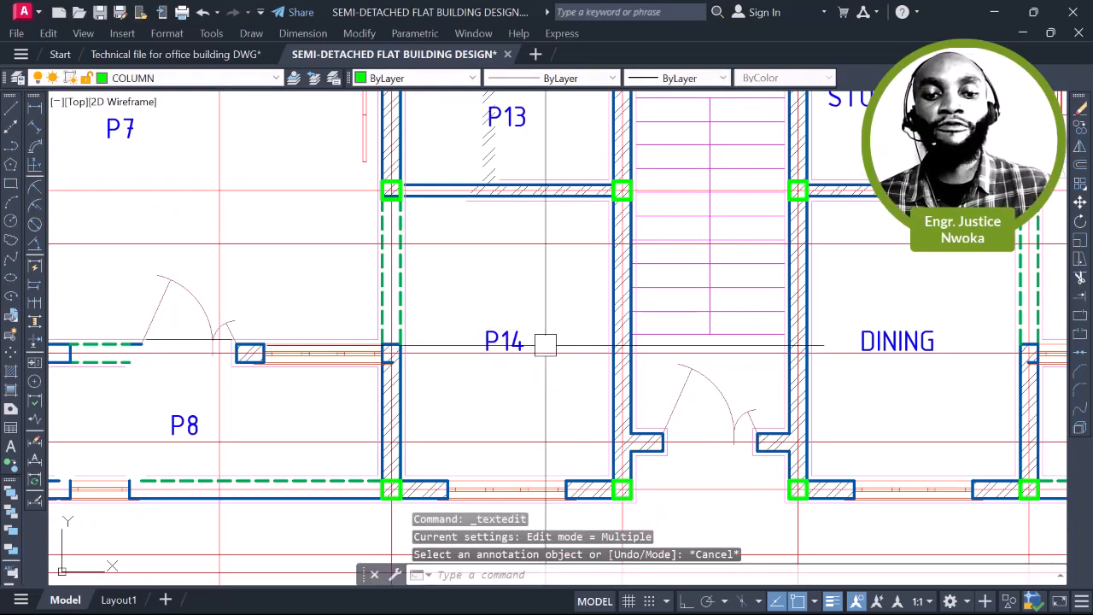
Measure the combined vertical length of P13 and P14 with a linear dimension, without placing it
scroll(551, 341, down, 4)
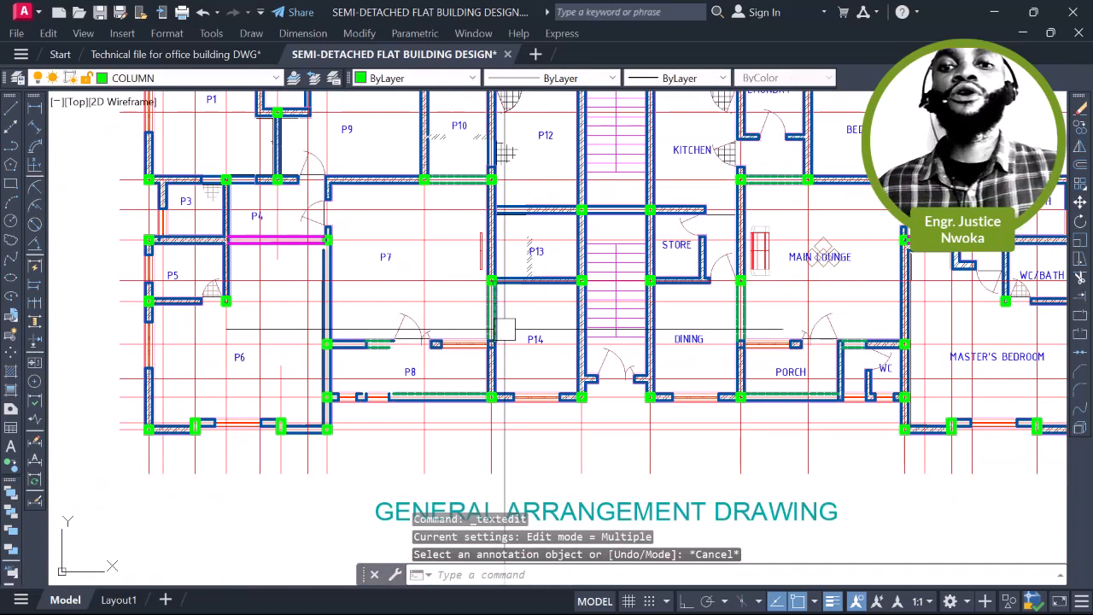
mouse_move(495, 280)
middle_down()
mouse_move(538, 272)
mouse_move(520, 217)
middle_up()
scroll(584, 240, up, 2)
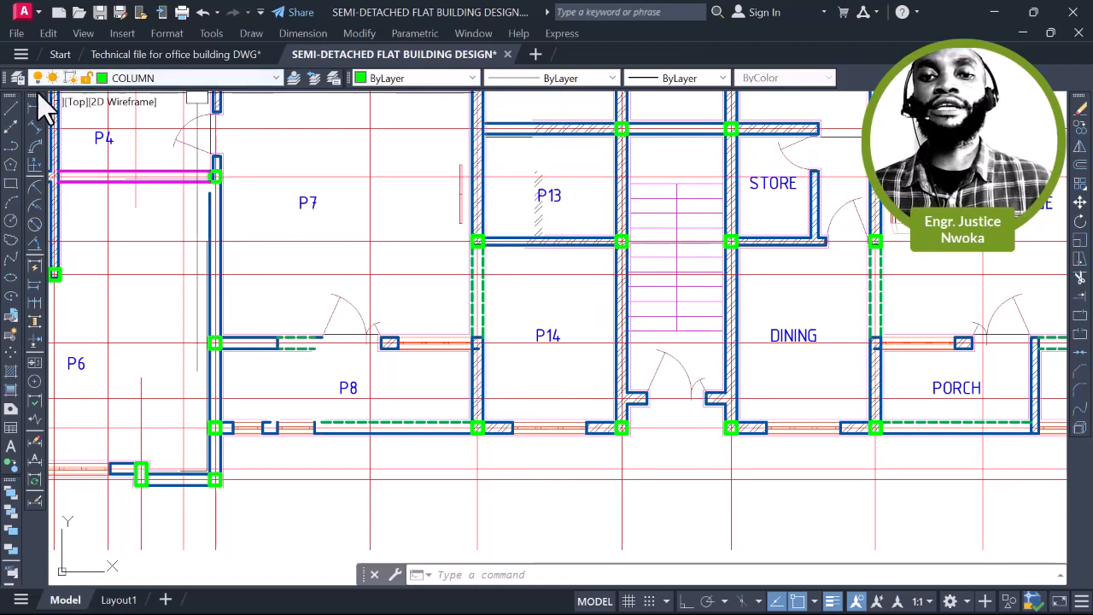
scroll(519, 133, up, 4)
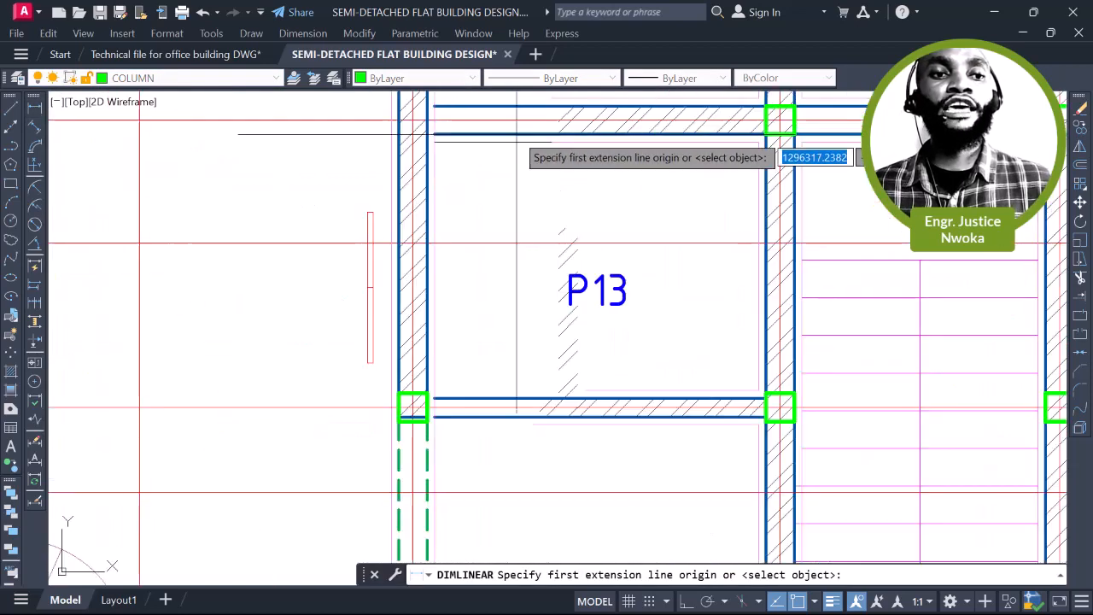
click(536, 119)
scroll(536, 324, down, 4)
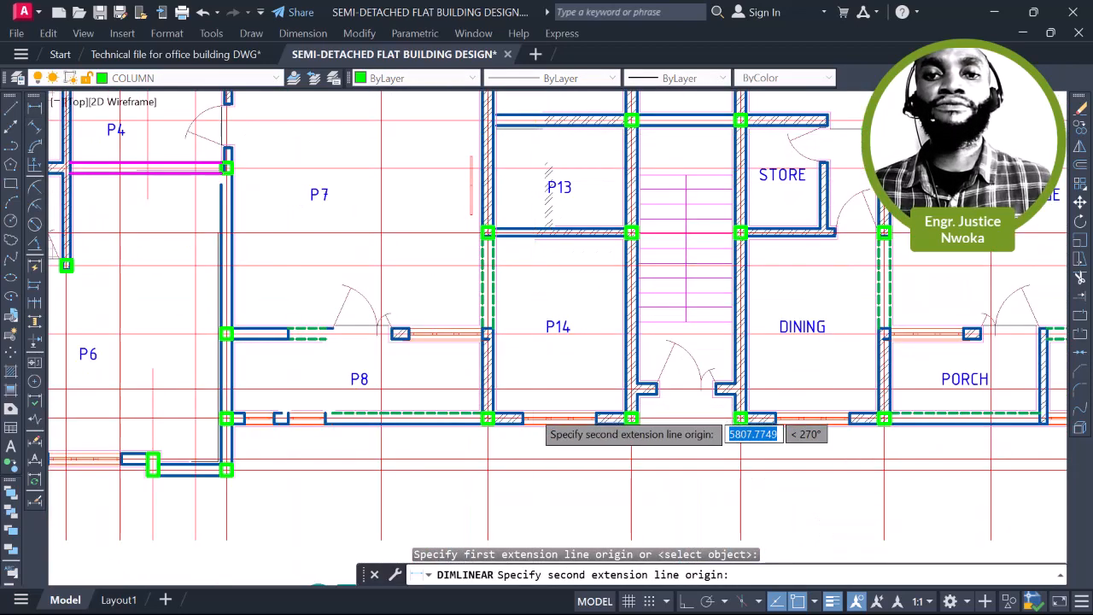
scroll(531, 422, up, 3)
click(531, 422)
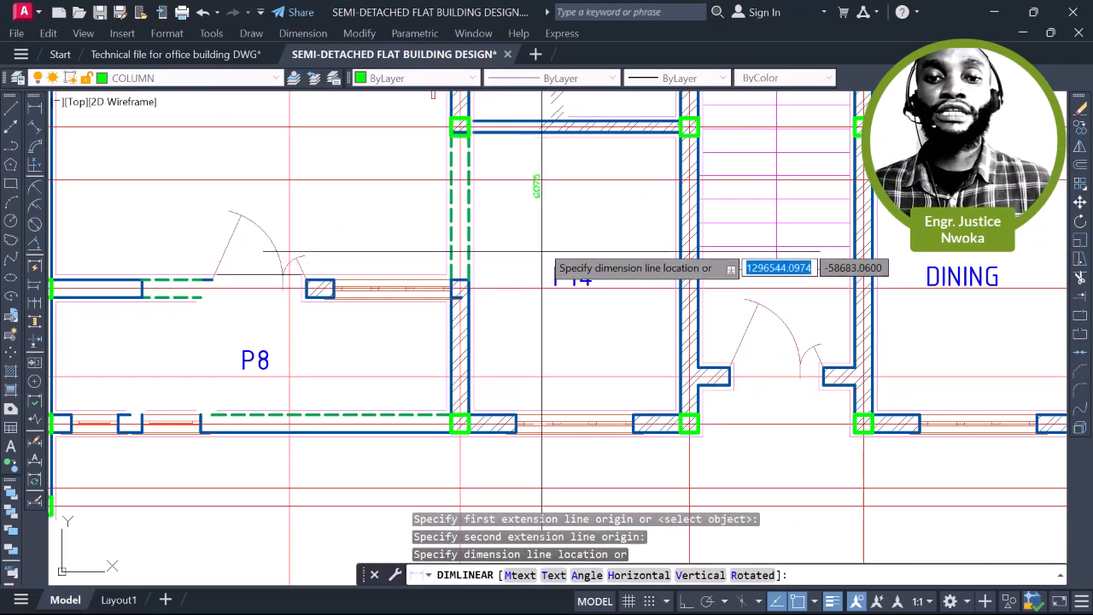
scroll(543, 189, up, 3)
key(Escape)
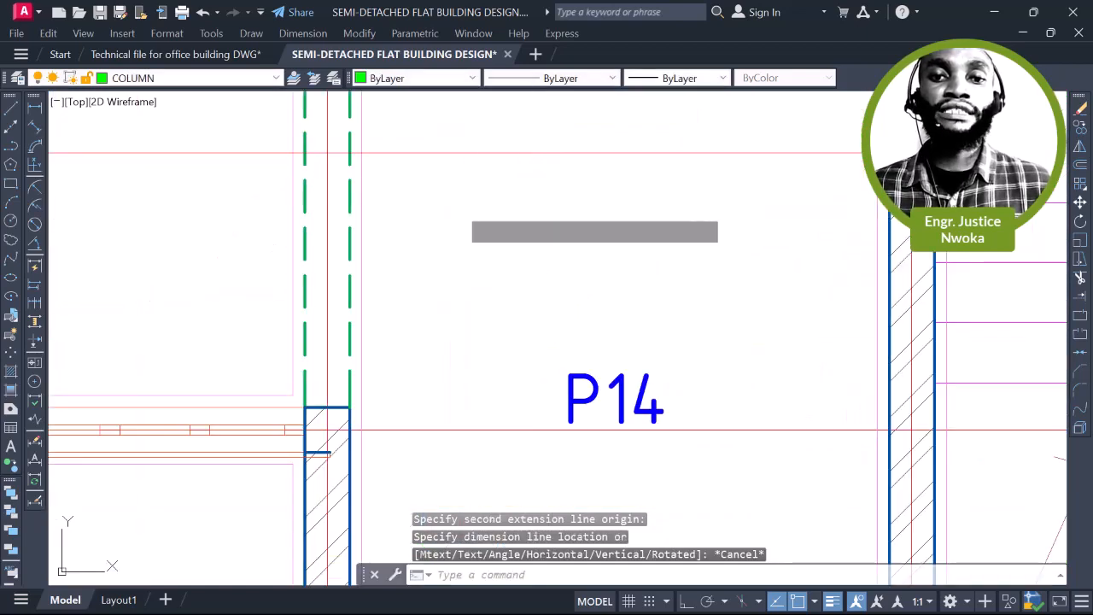
Measure the width of P14 between its side wall centrelines with a linear dimension, without placing it
key(Return)
click(328, 205)
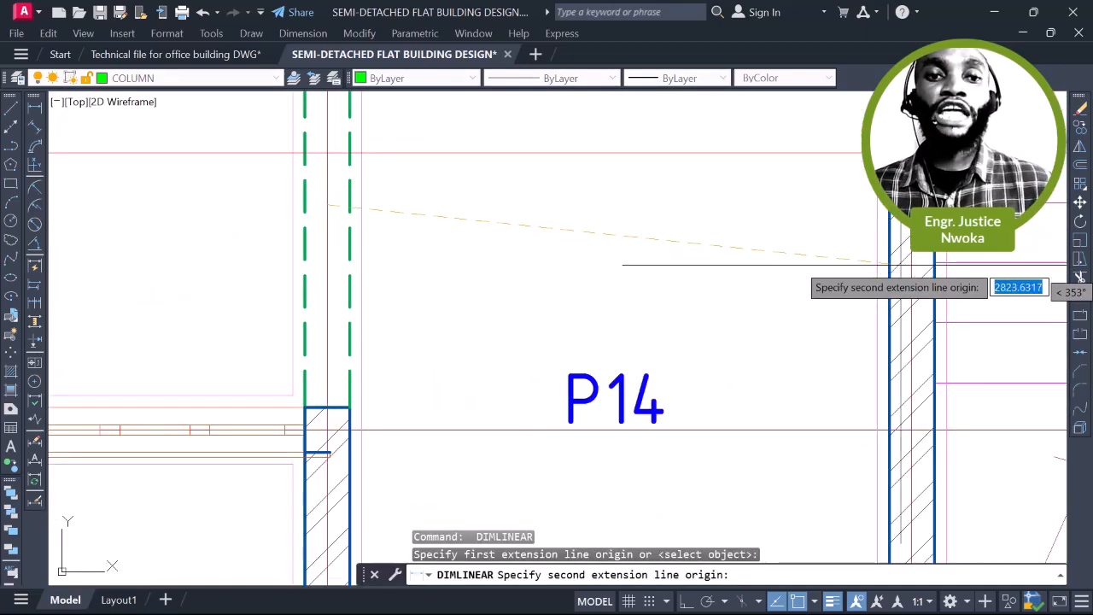
click(912, 244)
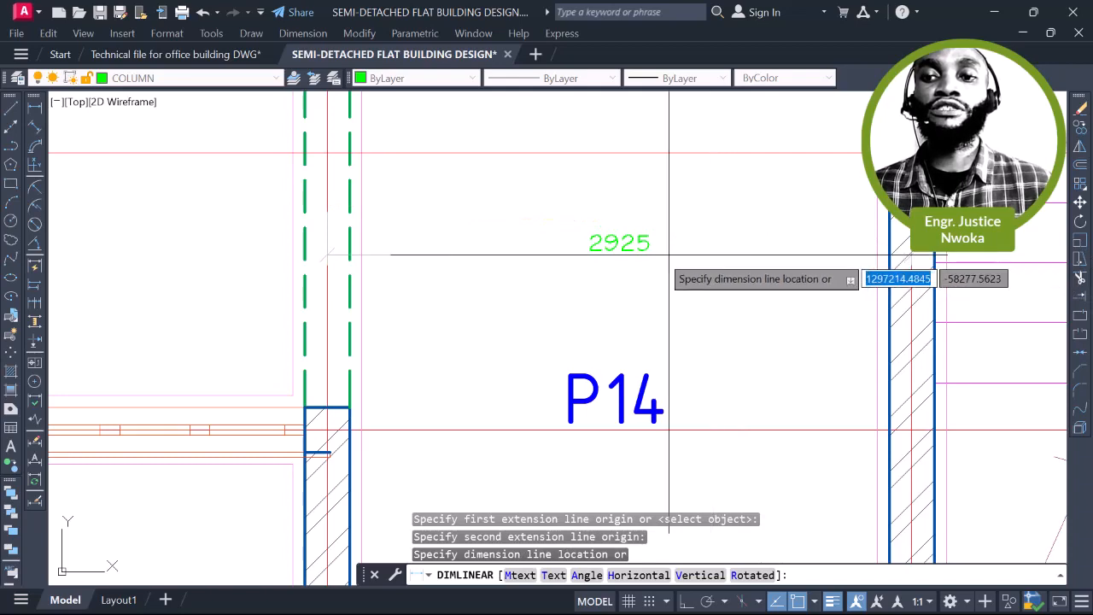
scroll(683, 252, down, 5)
key(Escape)
Erase the wall lines and border lines separating P13 from P14
scroll(662, 244, up, 4)
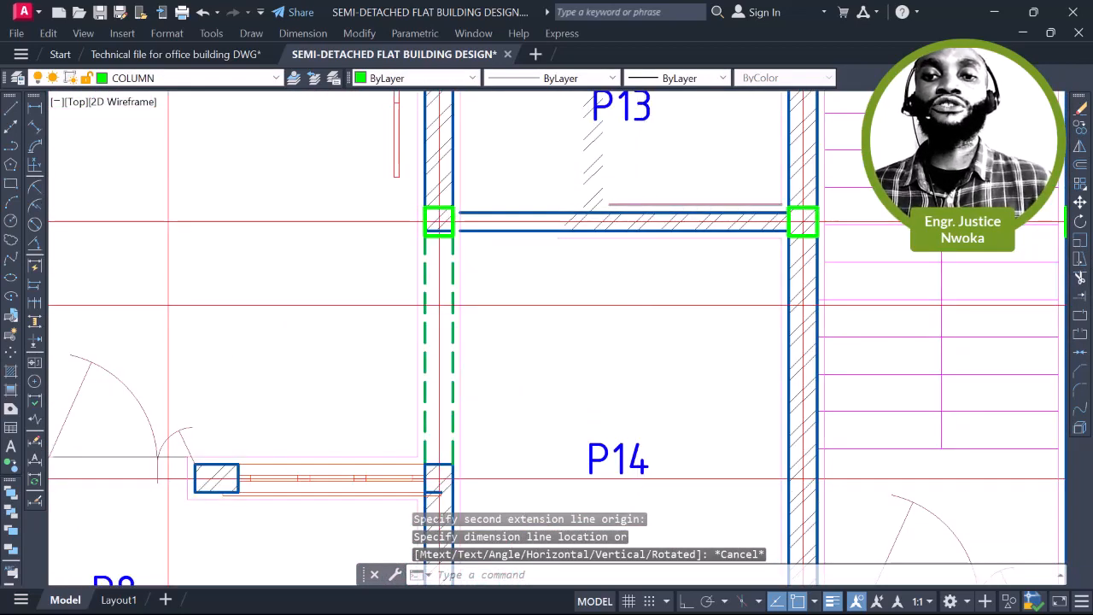
scroll(643, 212, up, 2)
click(641, 209)
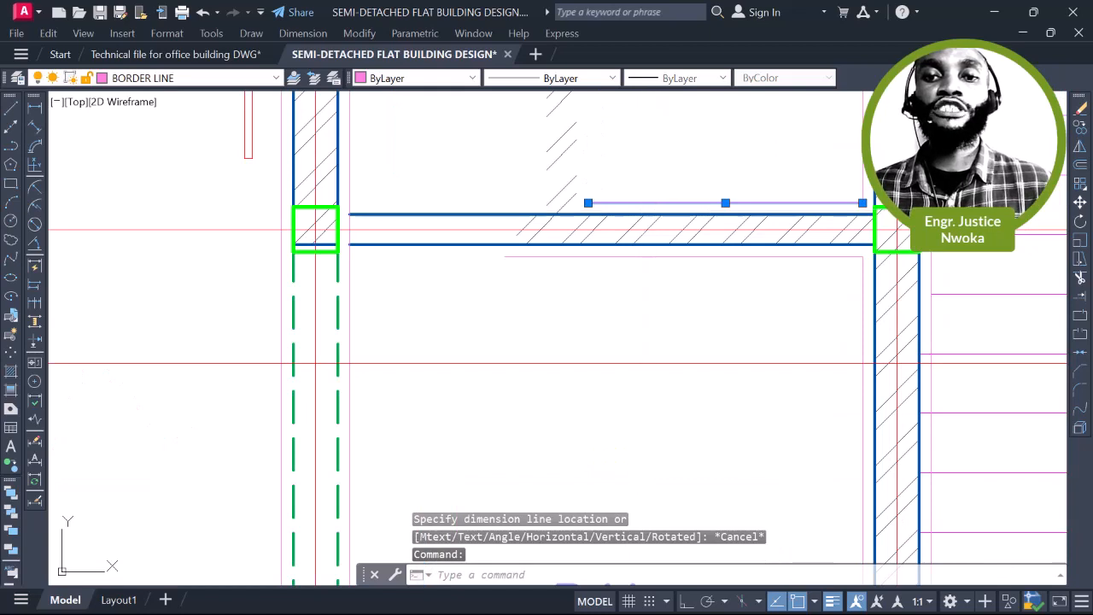
key(Delete)
click(623, 213)
key(Delete)
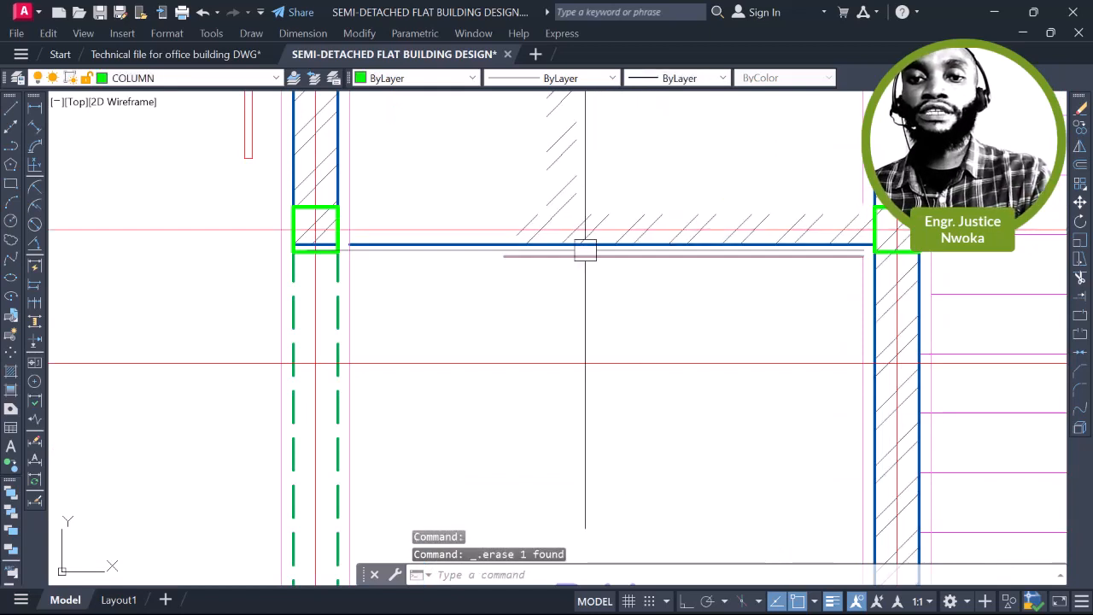
click(599, 246)
key(Delete)
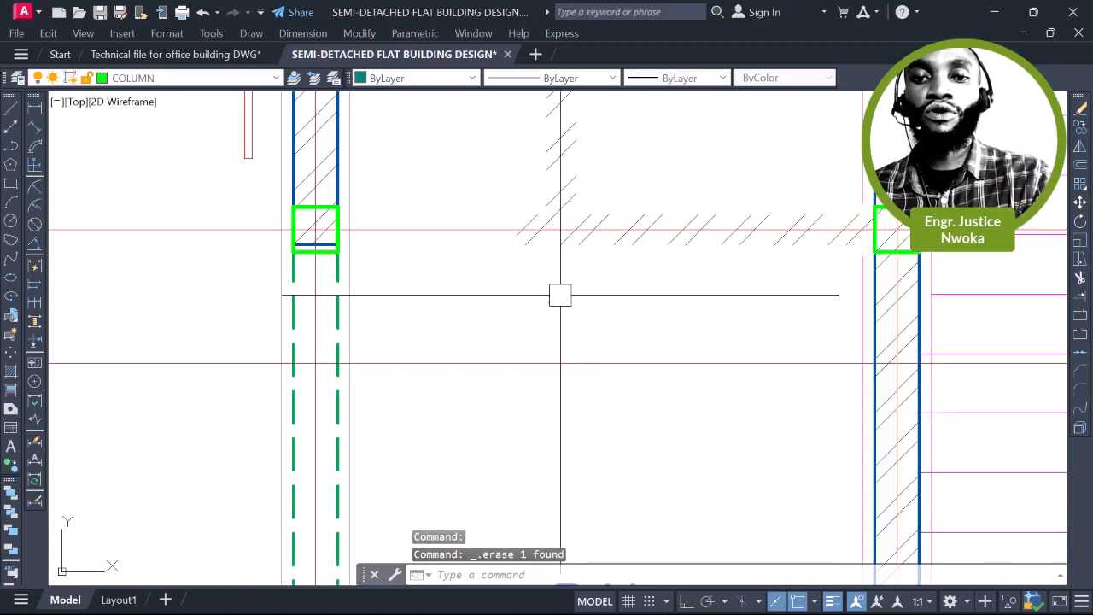
Erase the P14 label from the merged space
scroll(640, 261, down, 5)
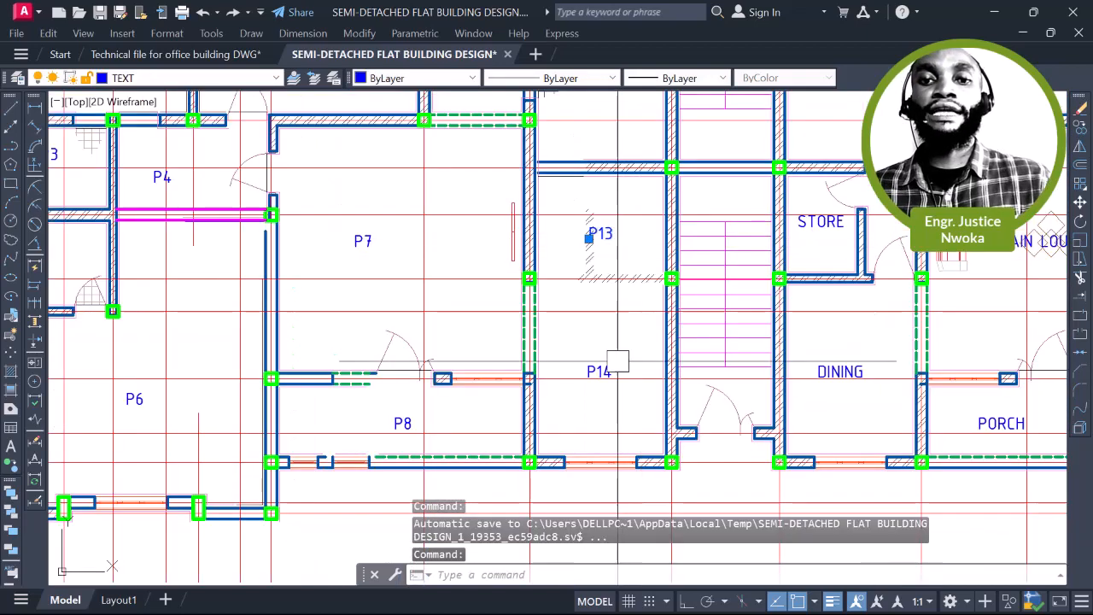
key(Escape)
click(604, 361)
text(e)
key(Return)
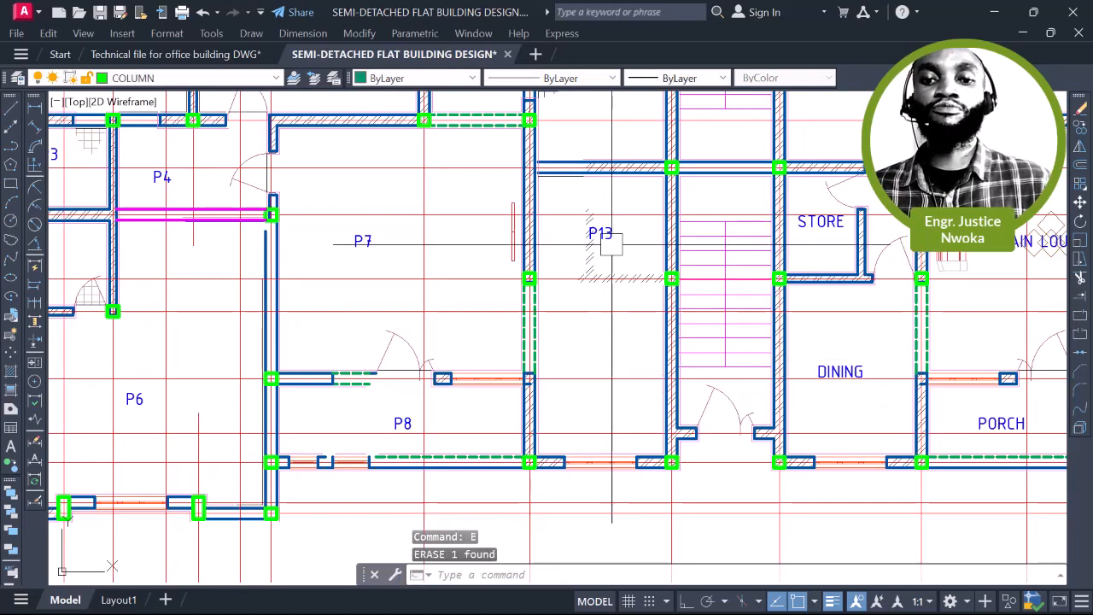
Move the P13 label down toward the middle of the merged panel
text(m)
key(Return)
click(609, 218)
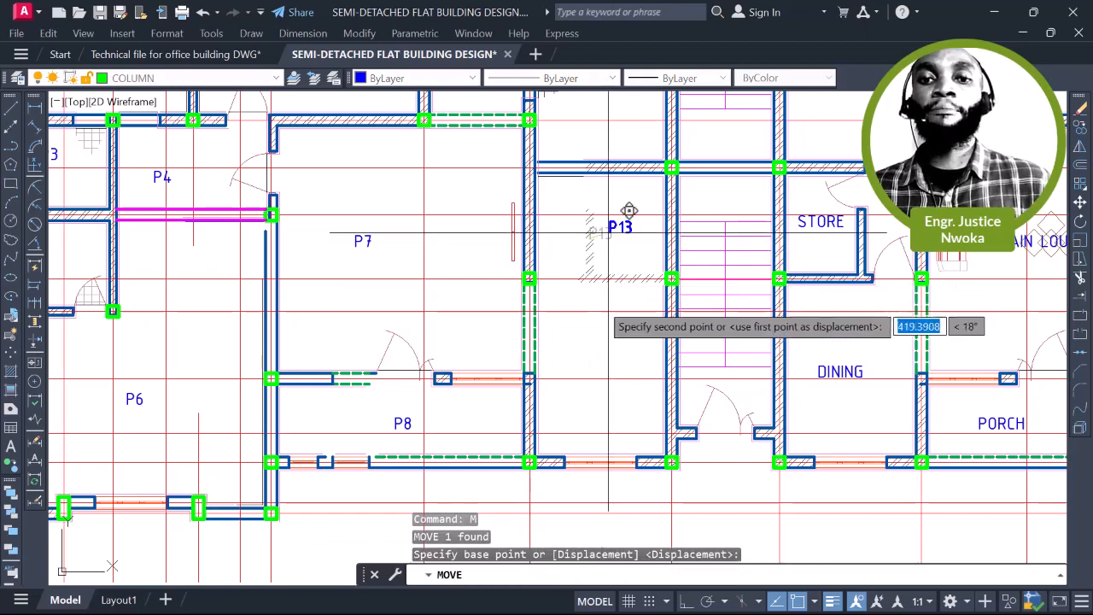
click(614, 321)
scroll(613, 320, down, 4)
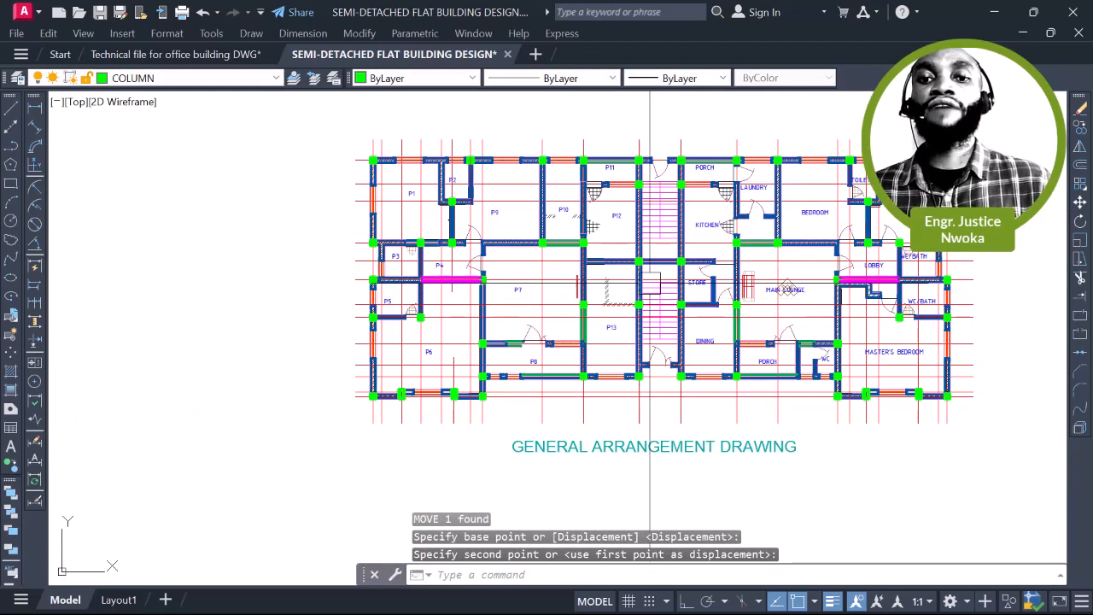
scroll(597, 299, up, 3)
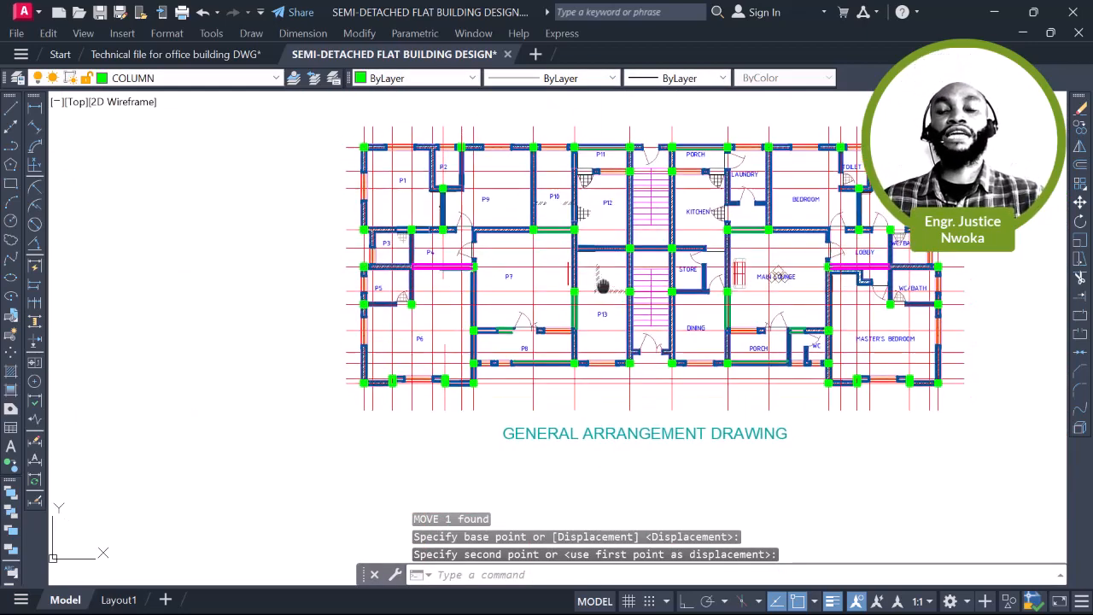
Erase the double door in the wall between P7 and P8
middle_drag(582, 318, 582, 288)
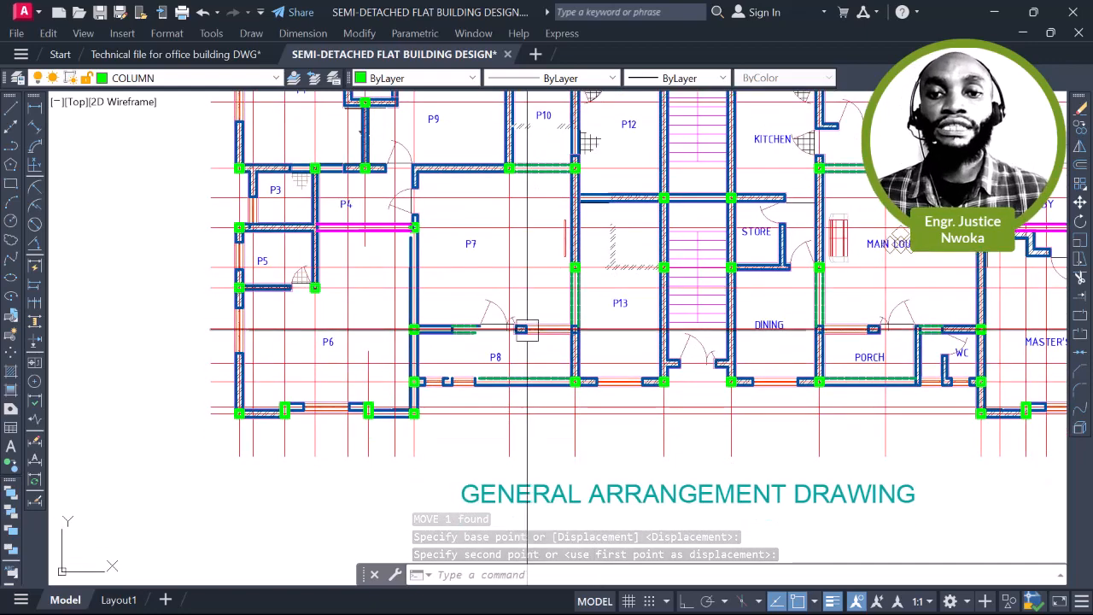
middle_drag(545, 323, 573, 315)
scroll(528, 302, up, 2)
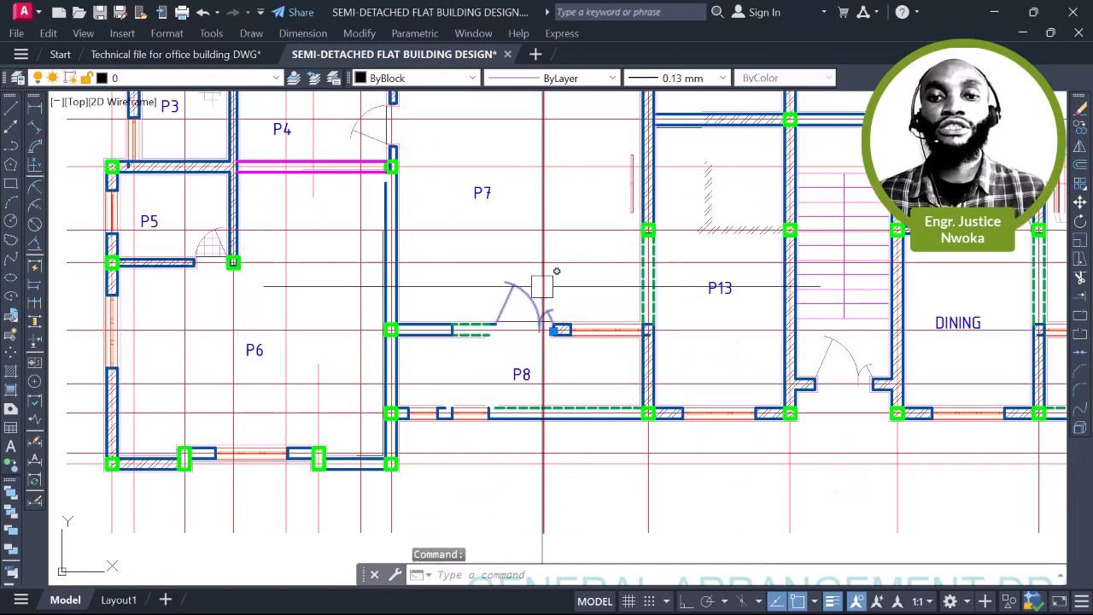
scroll(543, 323, up, 3)
text(e)
key(Return)
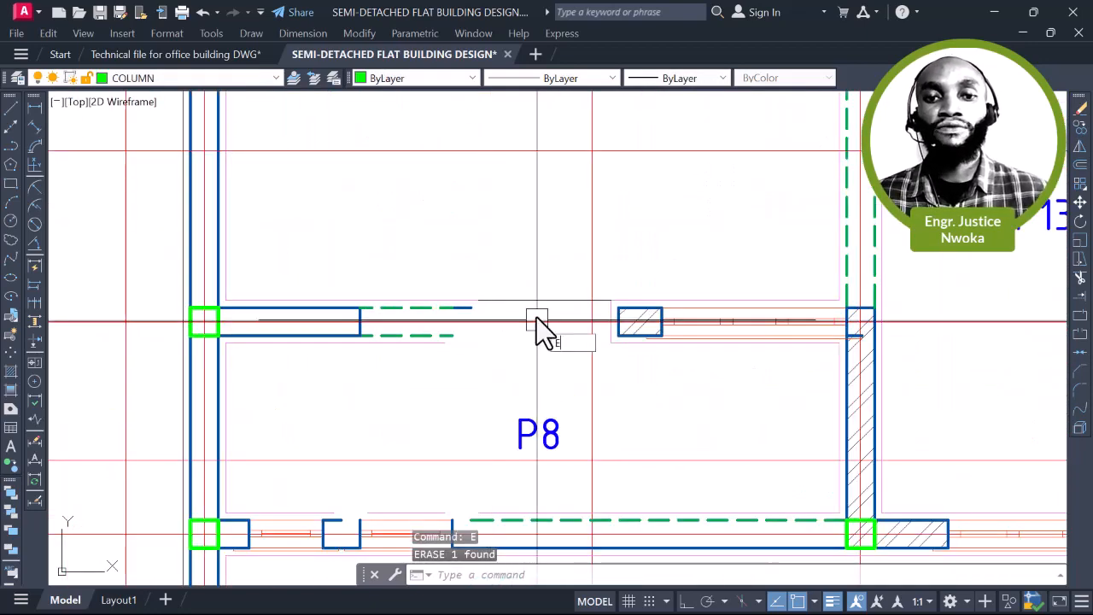
Extend the upper and lower lines of the short wall stub between P7 and P8 to the nearby vertical grid line
text(ex)
key(Return)
scroll(504, 311, up, 2)
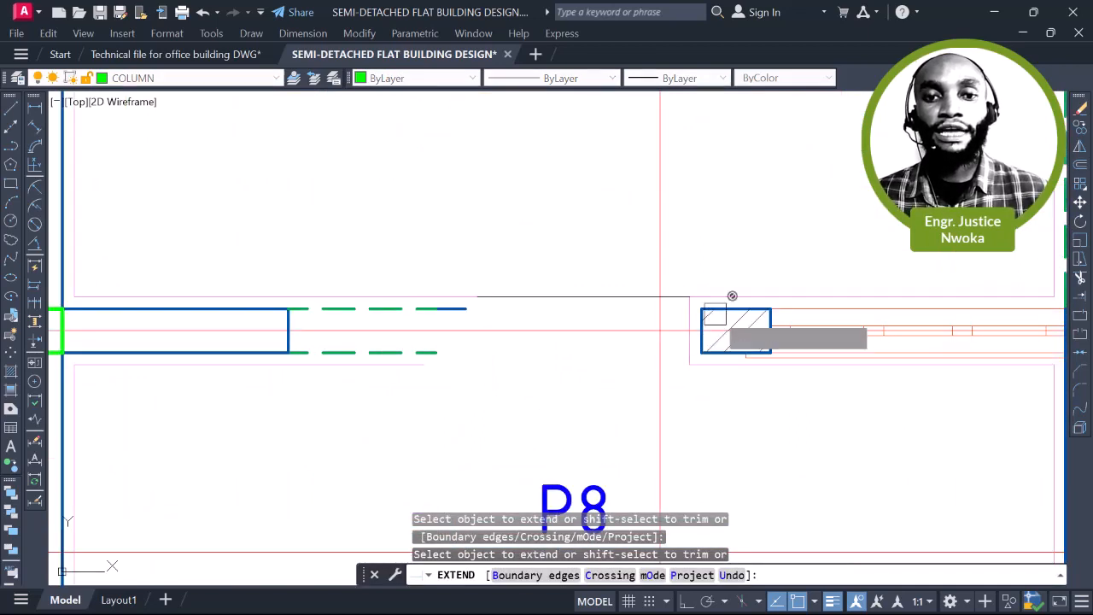
scroll(717, 316, up, 2)
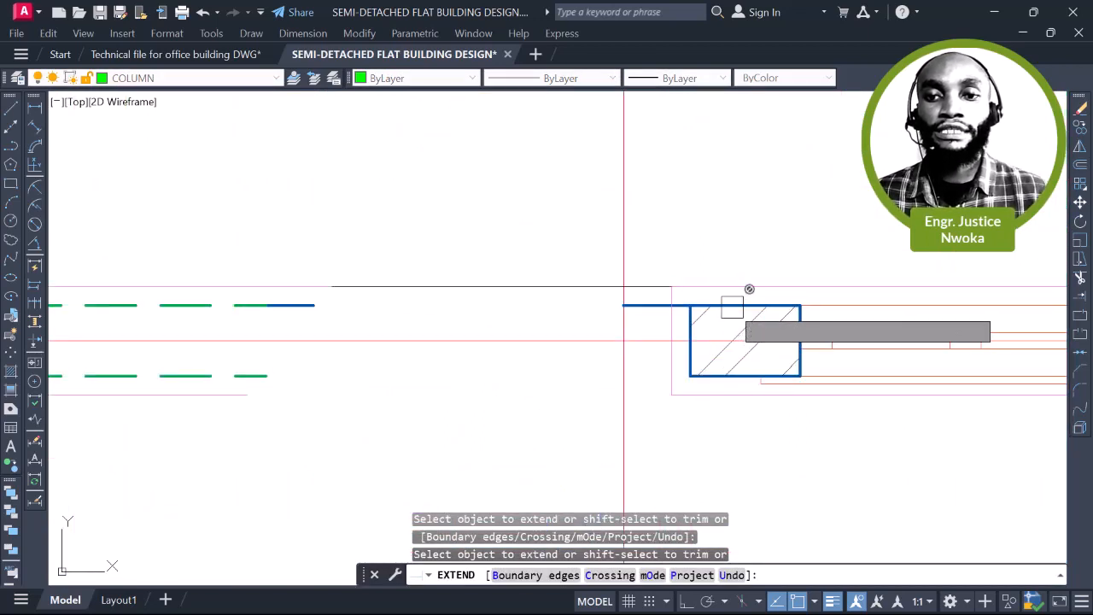
click(732, 308)
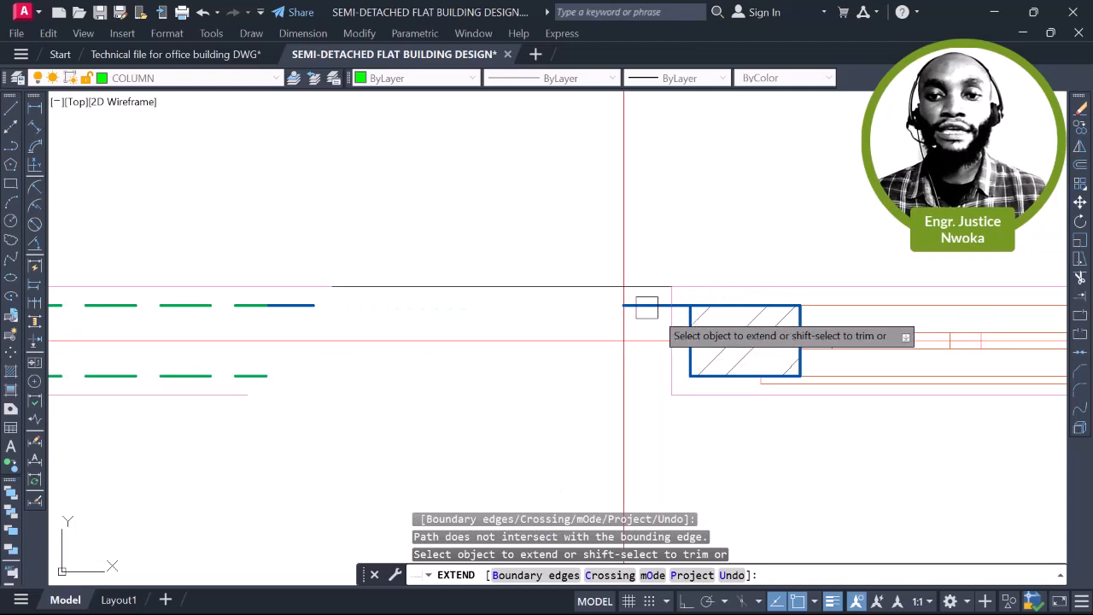
scroll(697, 375, up, 2)
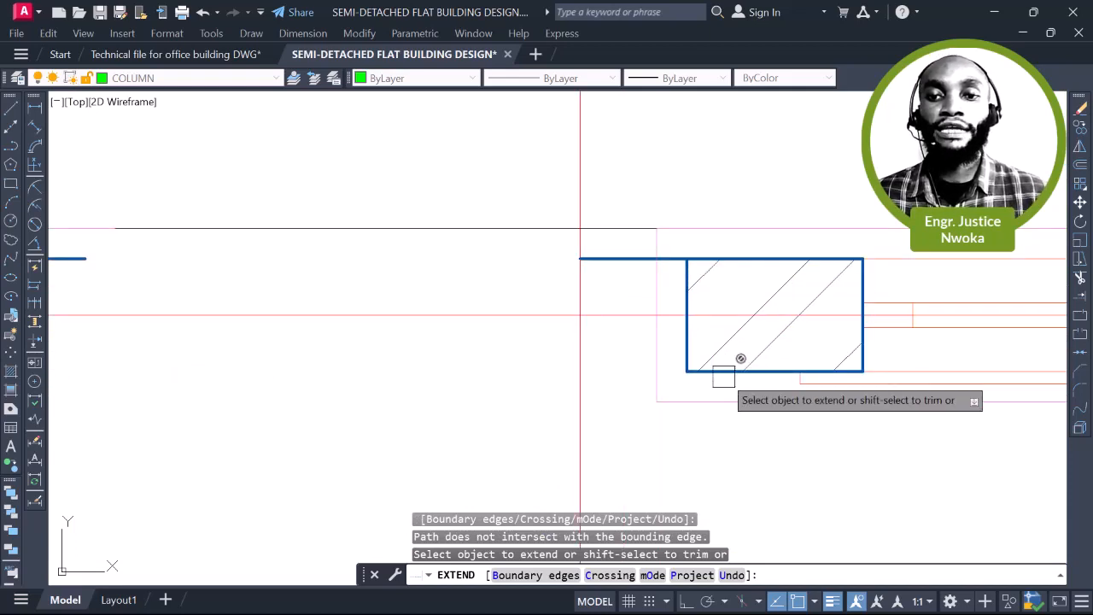
click(725, 372)
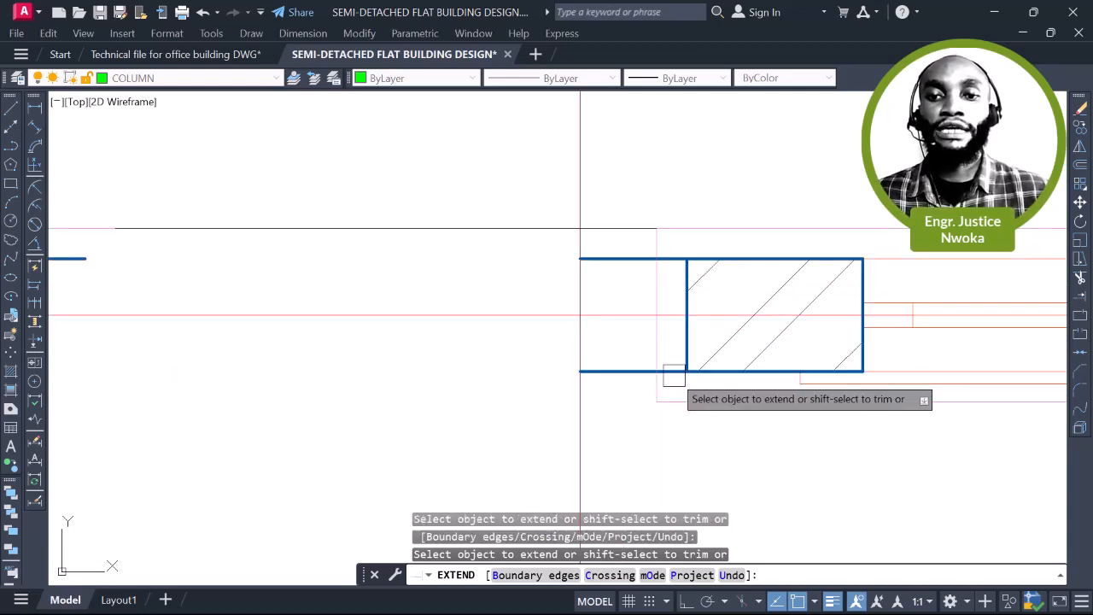
scroll(638, 350, down, 1)
click(631, 358)
key(Escape)
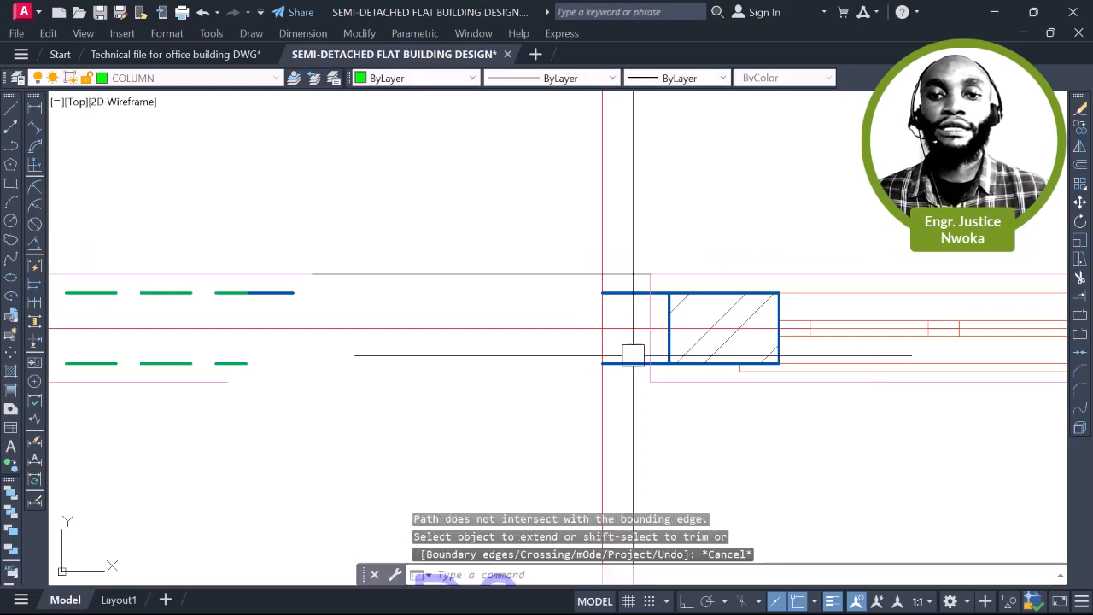
Stretch both extended wall lines across the former door opening to meet the existing wall lines between P7 and P8
click(613, 360)
click(608, 355)
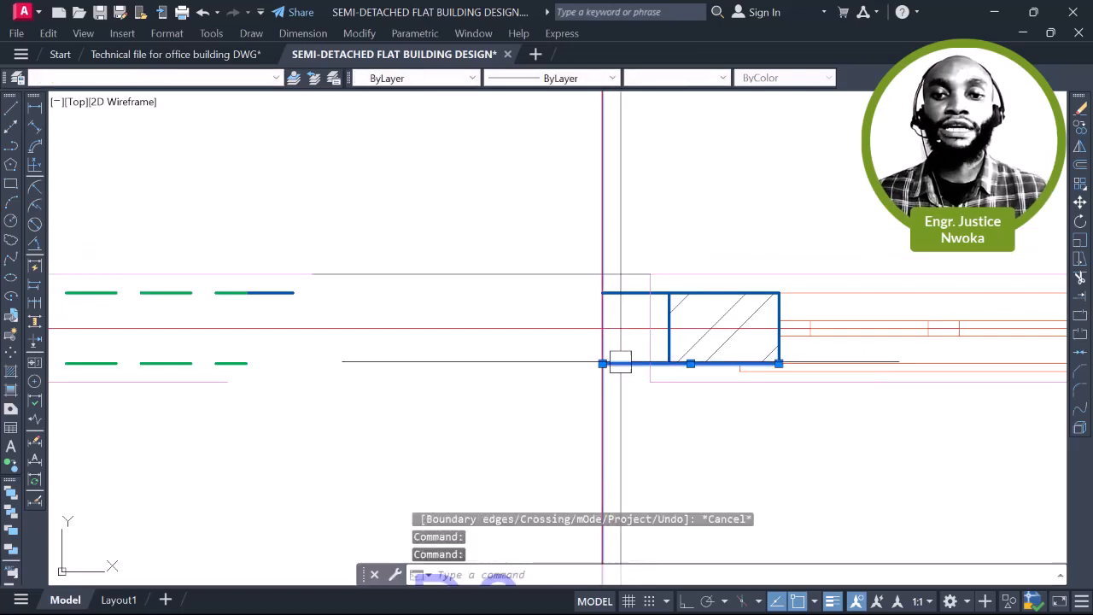
key(Escape)
click(618, 362)
click(602, 363)
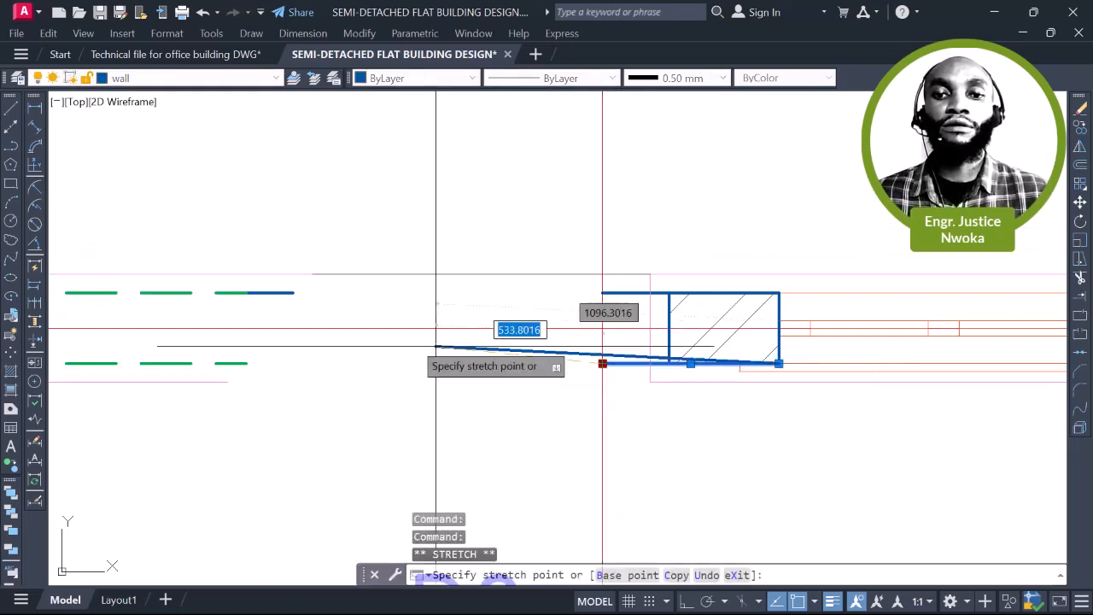
scroll(321, 348, down, 2)
click(277, 355)
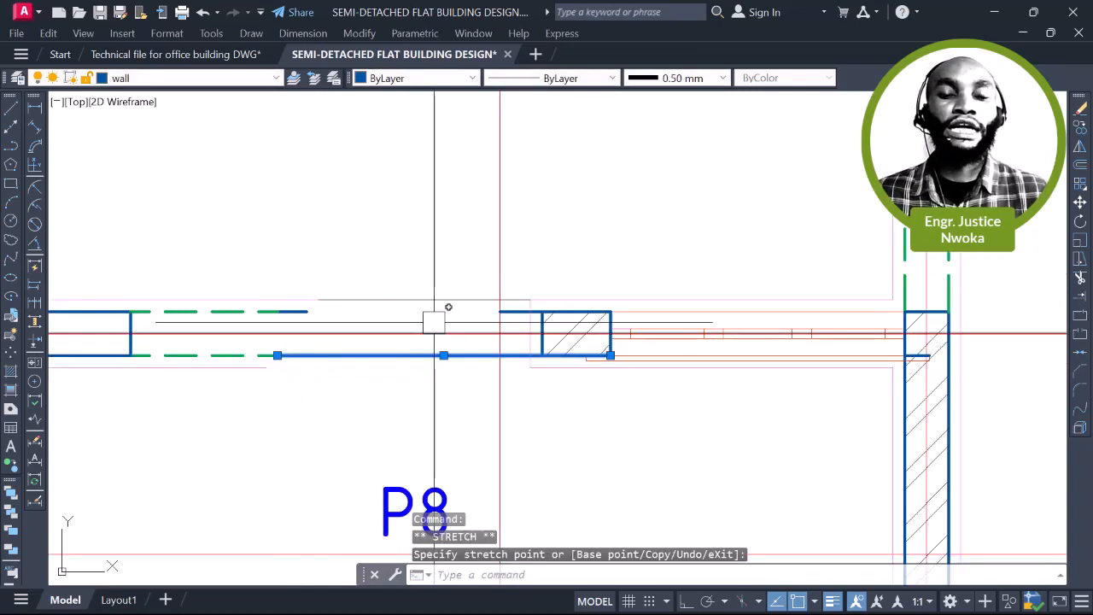
scroll(514, 314, up, 2)
click(504, 312)
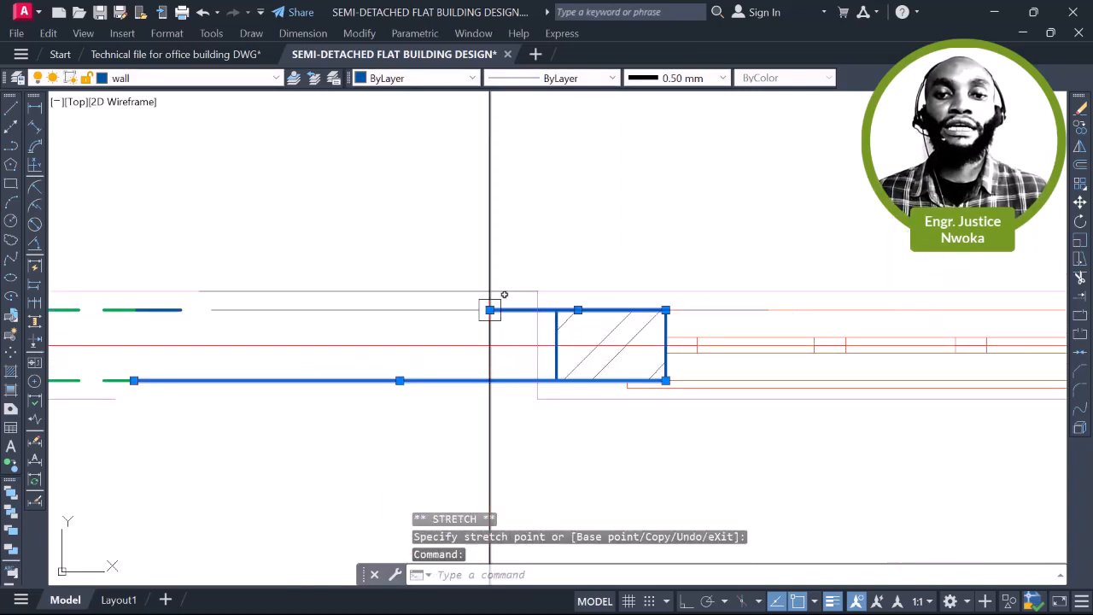
click(499, 311)
key(Escape)
scroll(503, 296, down, 5)
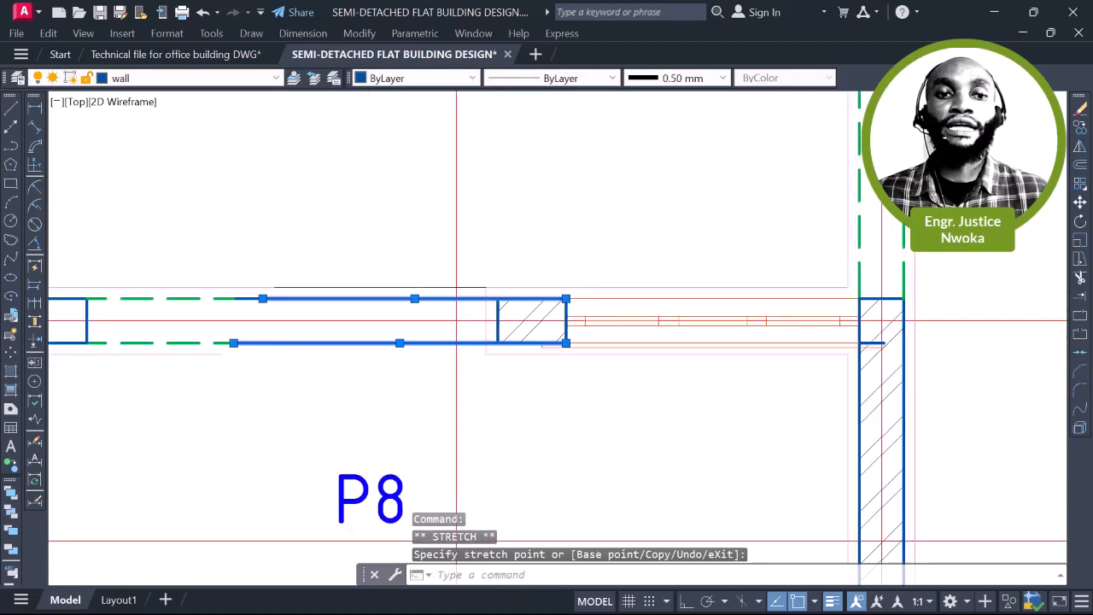
Draw a horizontal line above the central staircase, spanning the two vertical grid lines on either side of it
scroll(503, 297, down, 3)
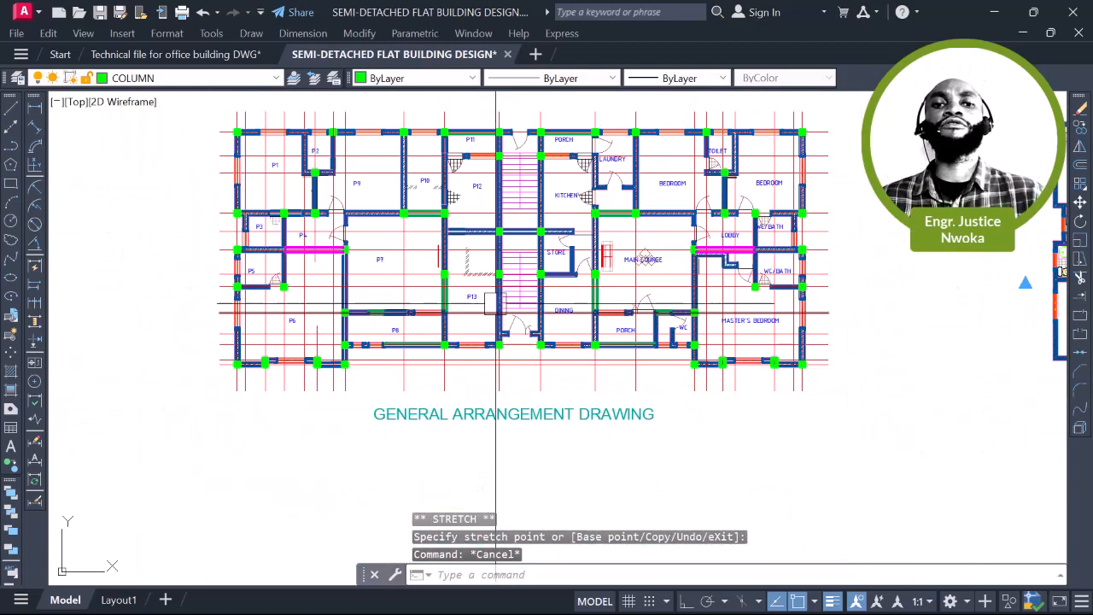
scroll(377, 277, up, 2)
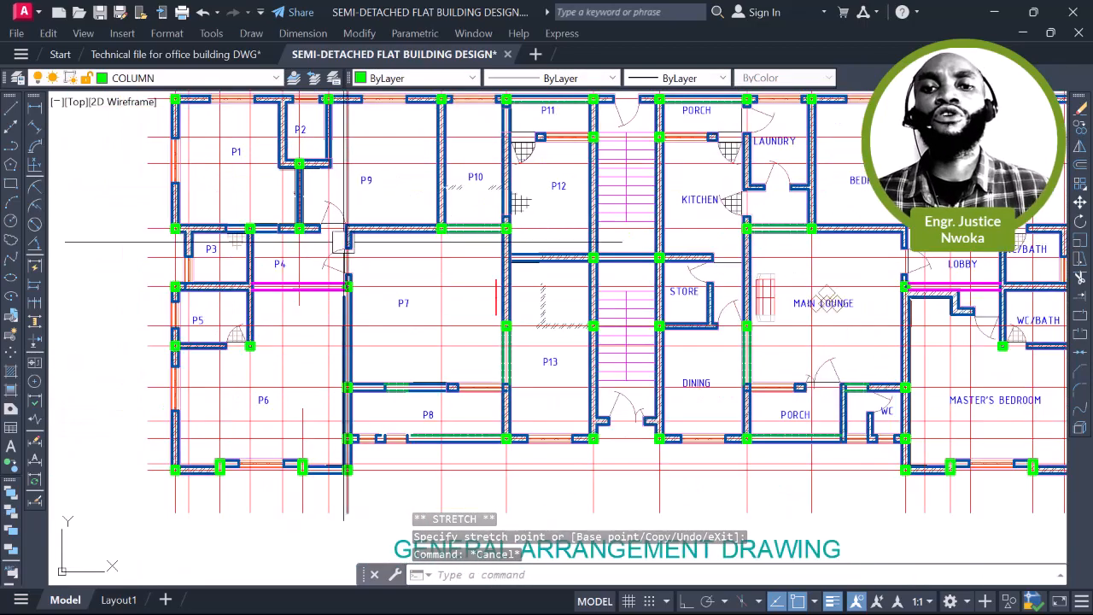
scroll(551, 250, down, 2)
middle_drag(551, 250, 534, 256)
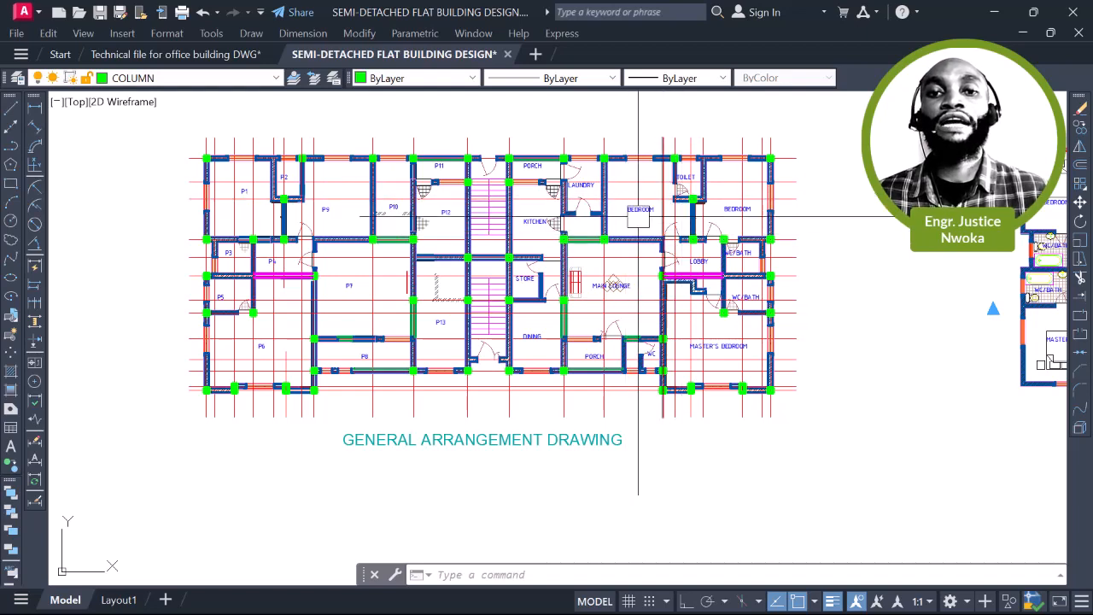
key(l)
key(Return)
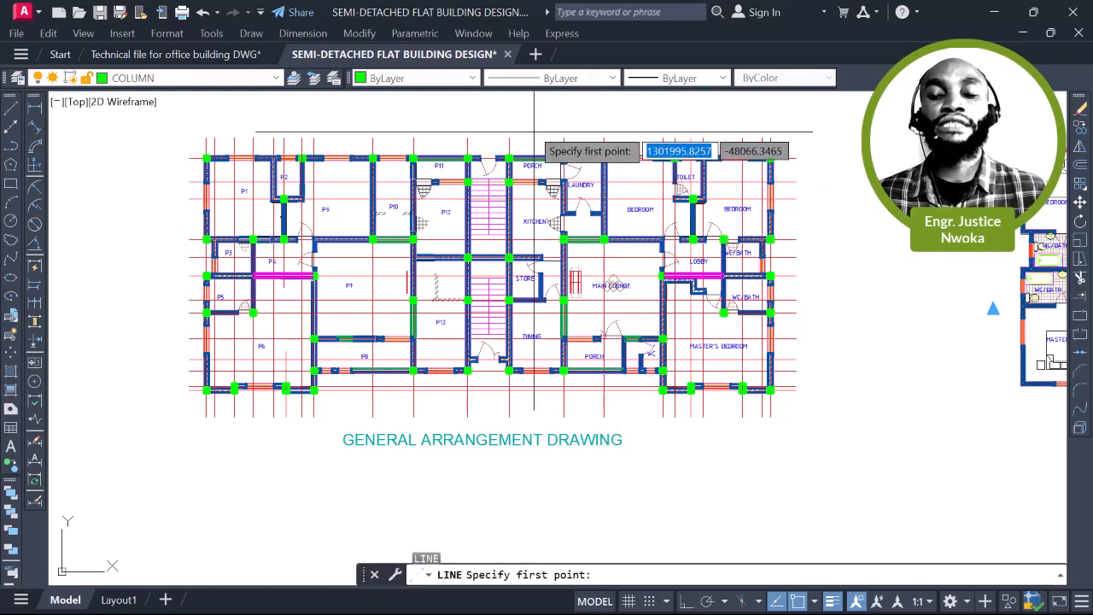
scroll(465, 150, up, 2)
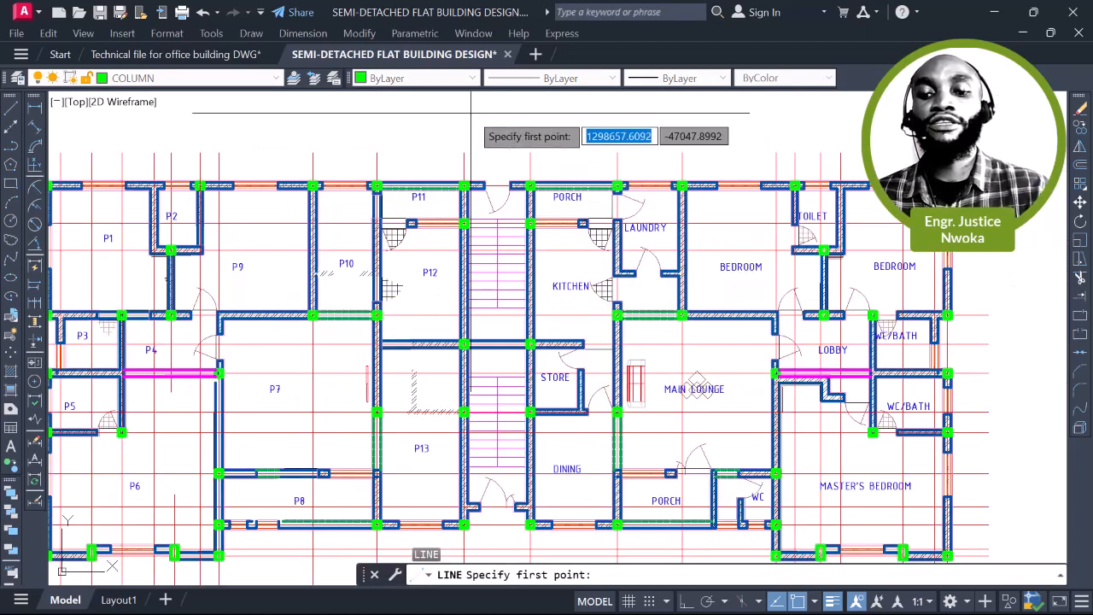
click(530, 153)
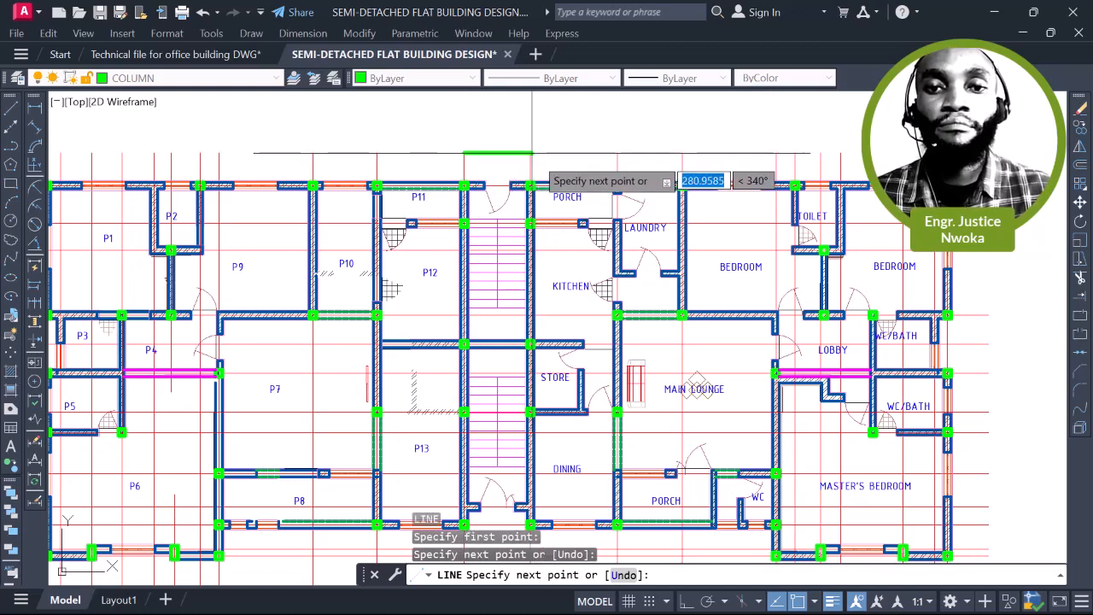
key(Escape)
scroll(554, 157, down, 2)
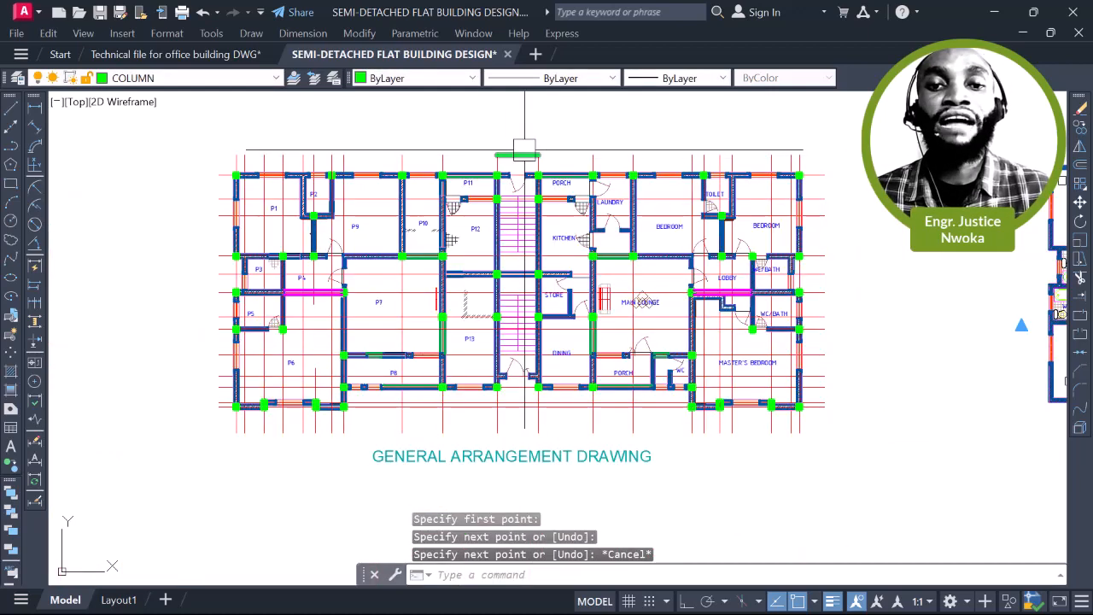
Delete the right-hand flat of the general arrangement plan, from the staircase's right wall outward
click(522, 132)
scroll(521, 131, down, 2)
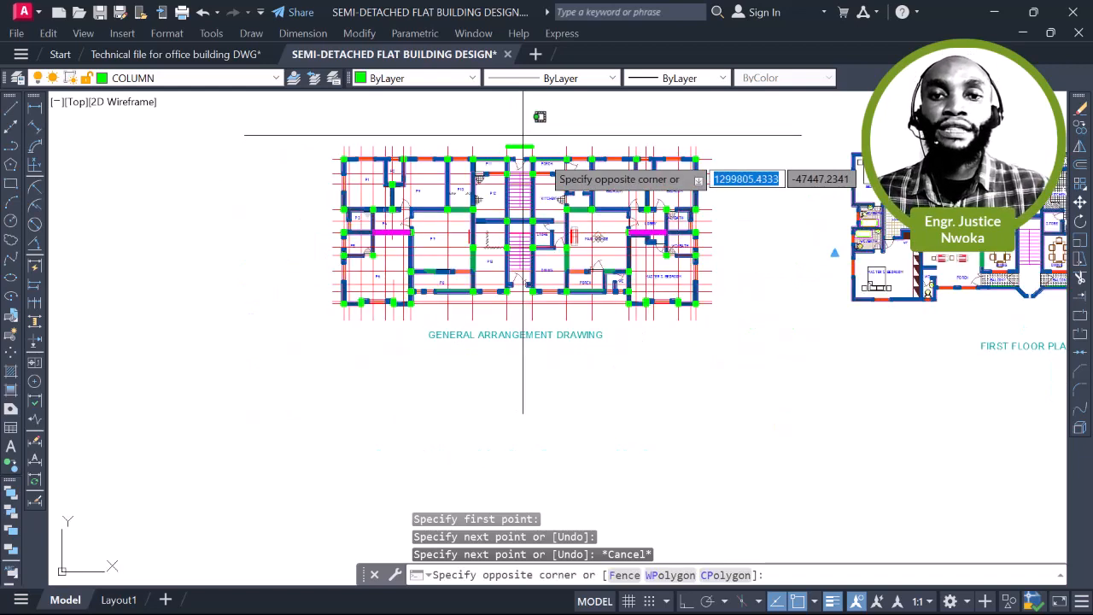
click(769, 352)
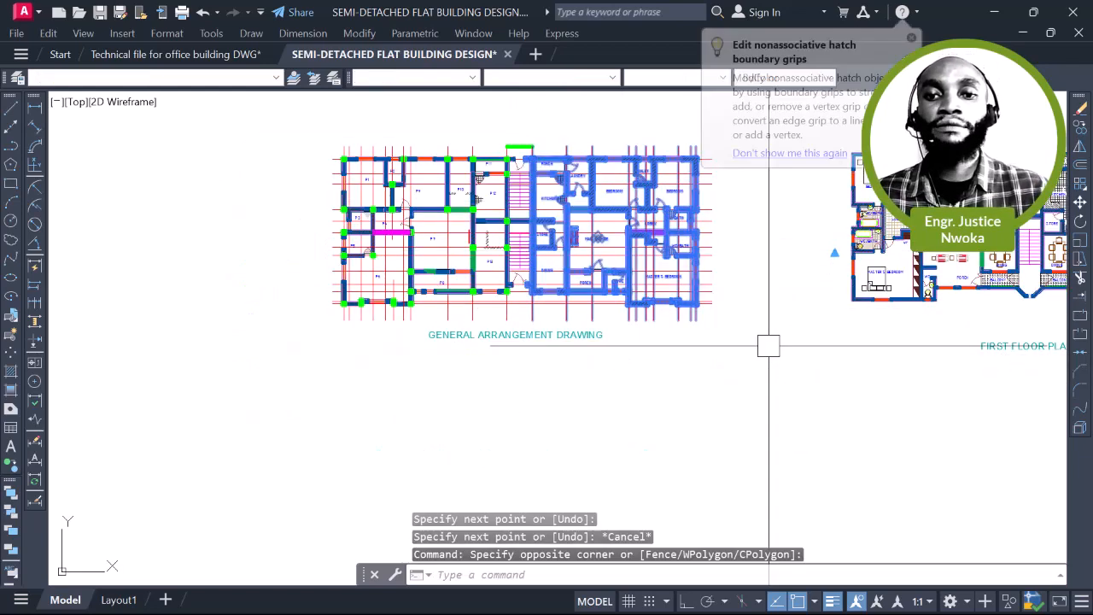
middle_drag(732, 292, 715, 320)
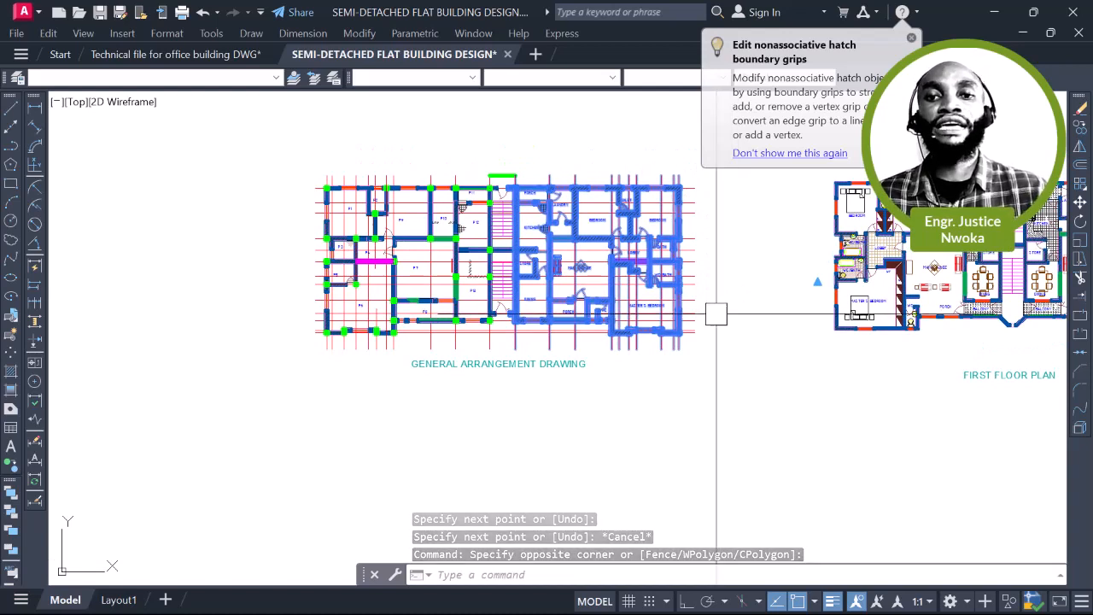
key(Delete)
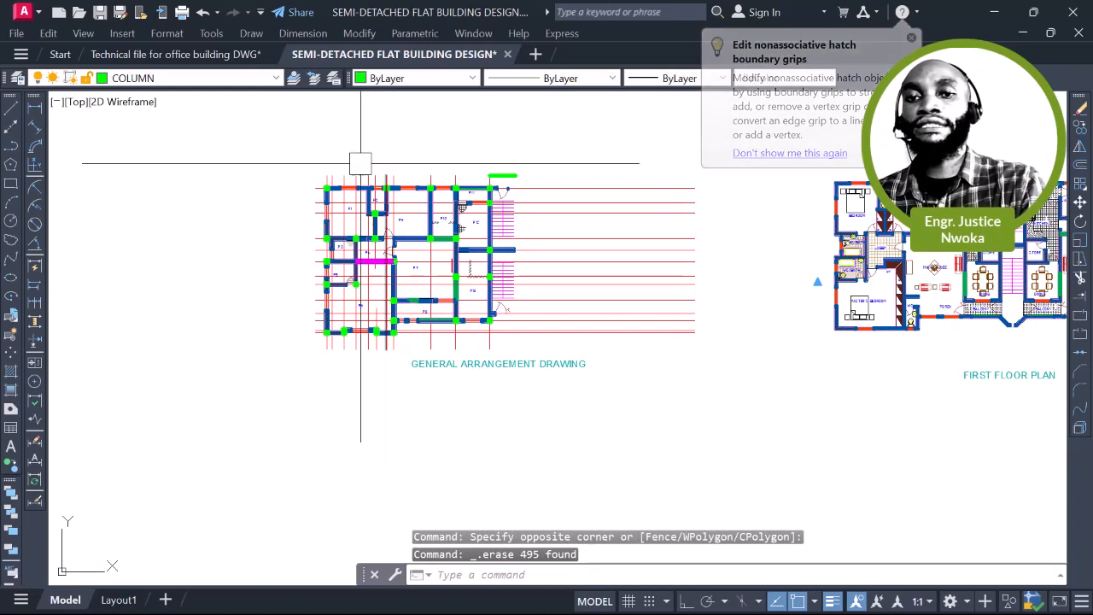
Mirror the left-hand panel layout about a vertical axis through the midpoint of the line above the staircase, keeping the source objects
click(294, 139)
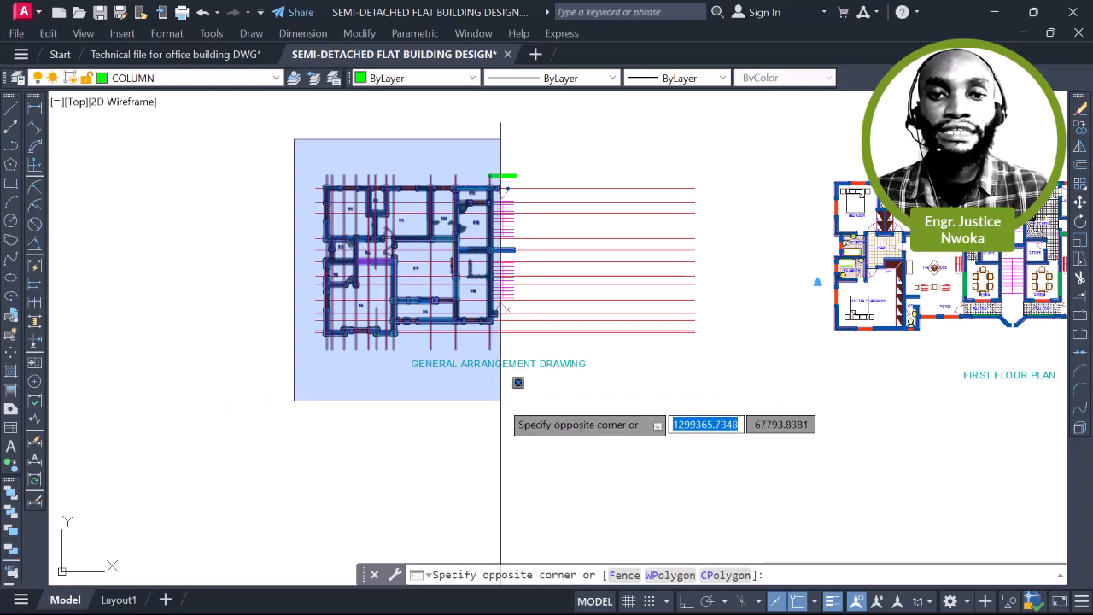
click(501, 400)
text(M)
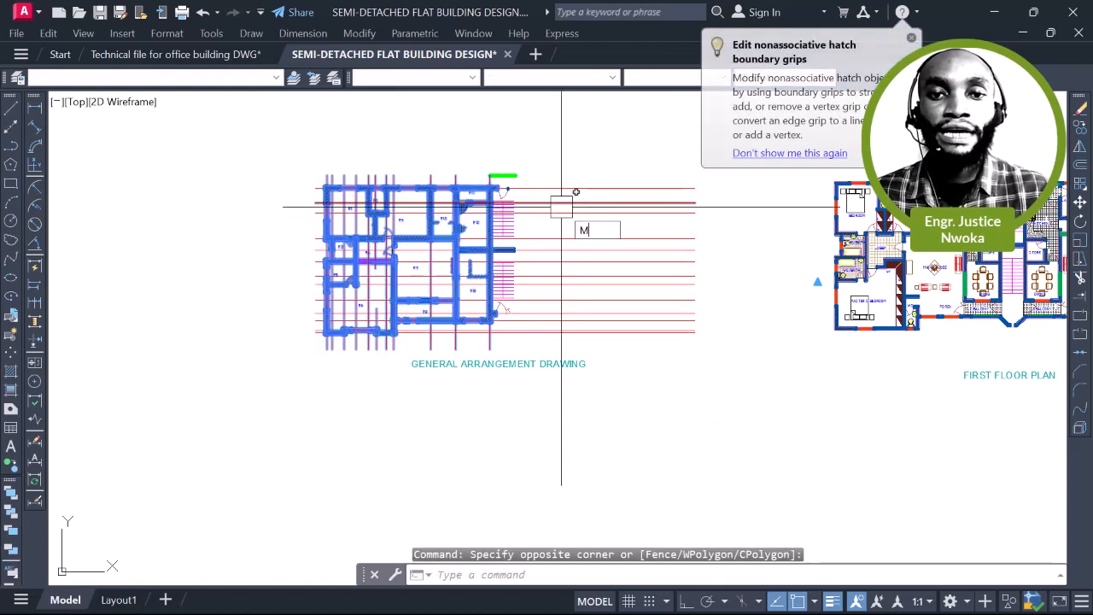
text(I)
key(Return)
scroll(512, 170, up, 2)
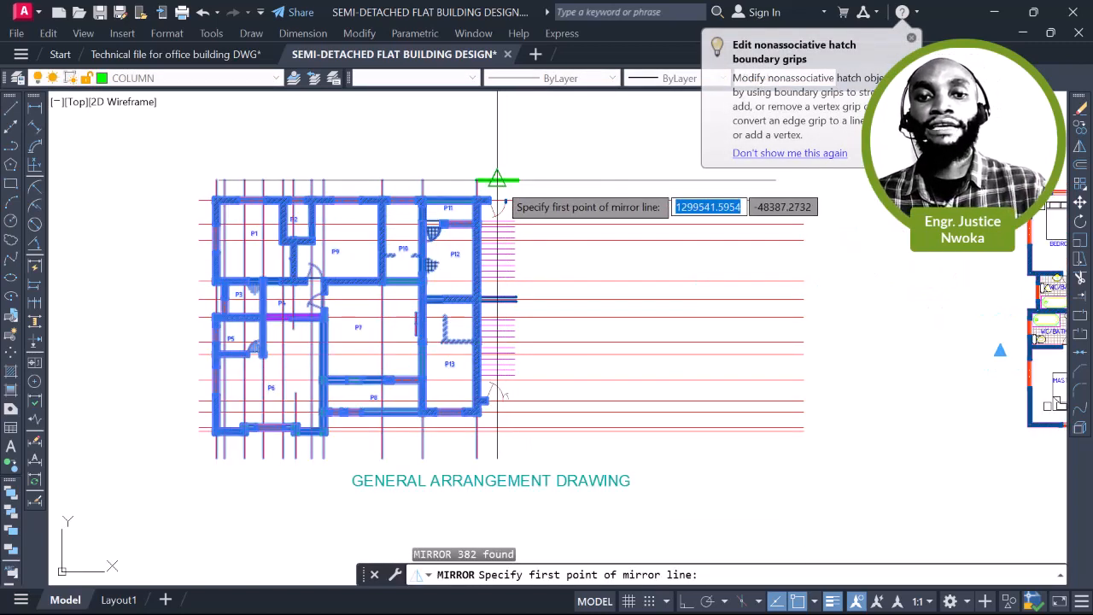
click(497, 181)
key(F8)
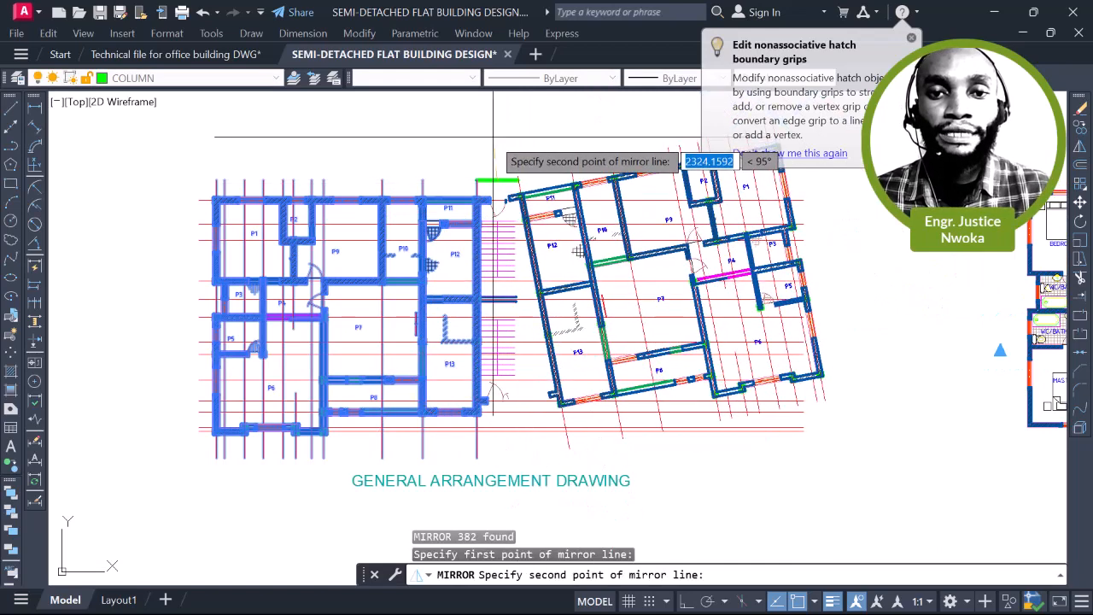
click(493, 141)
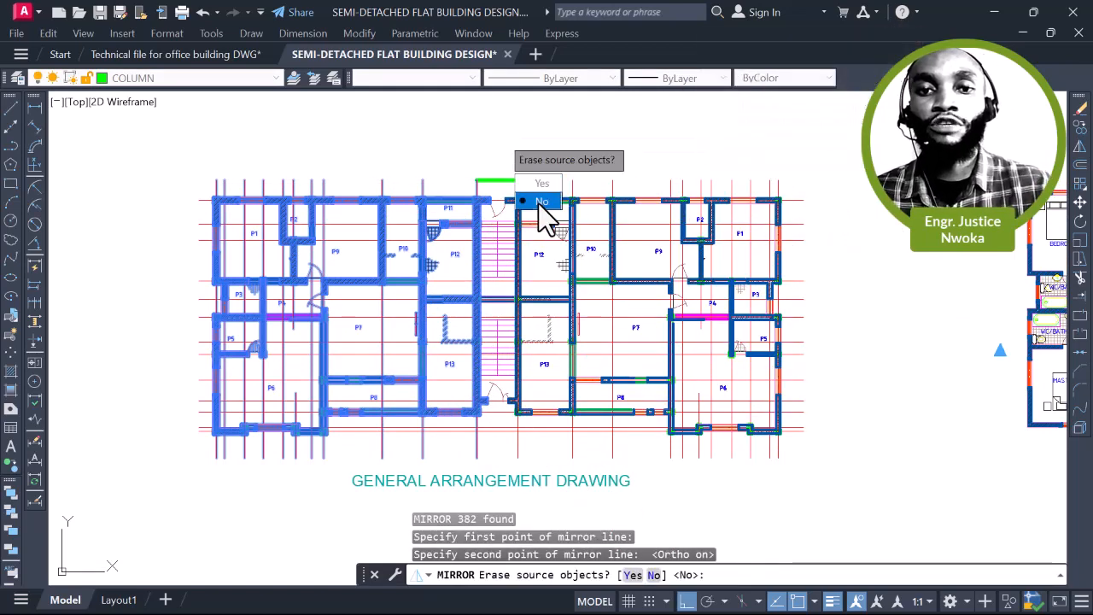
click(541, 201)
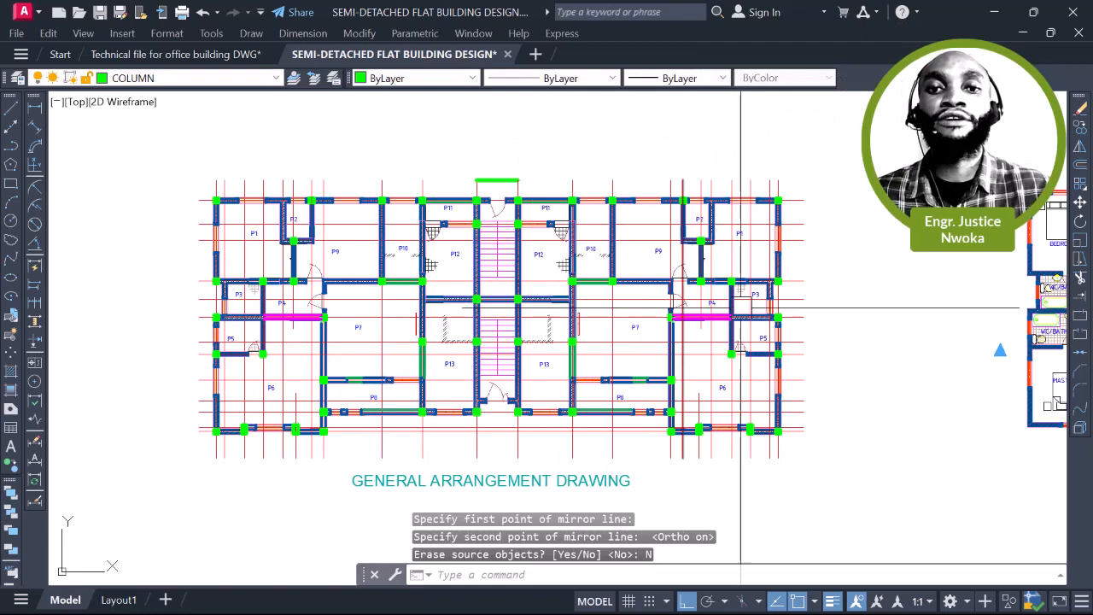
Inspect the mirrored half of the plan for its walls and panel labels
scroll(753, 354, up, 2)
scroll(621, 217, down, 3)
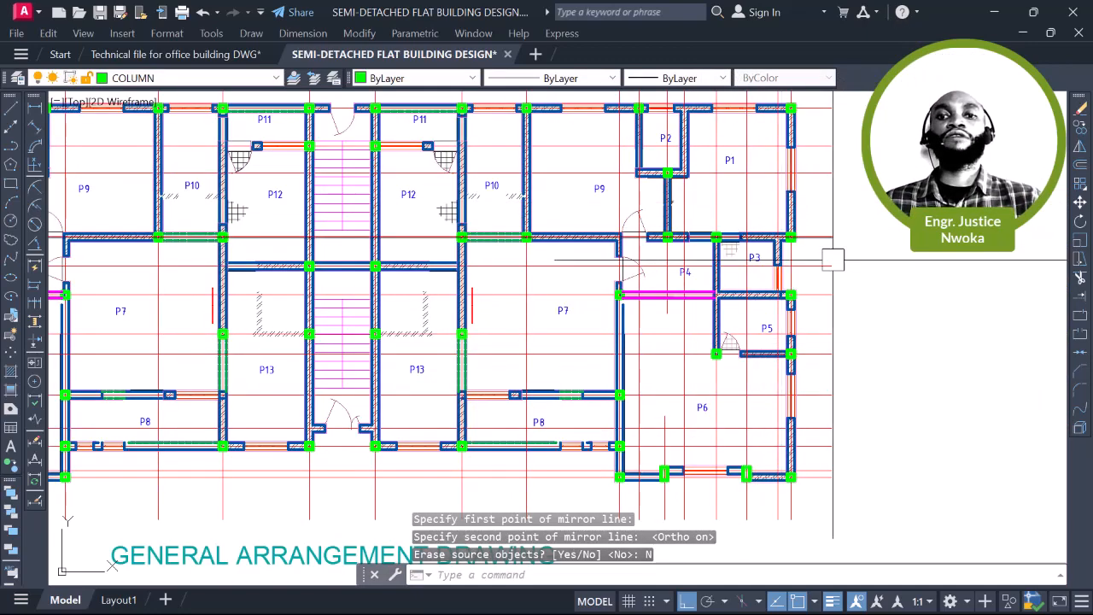
scroll(711, 354, up, 4)
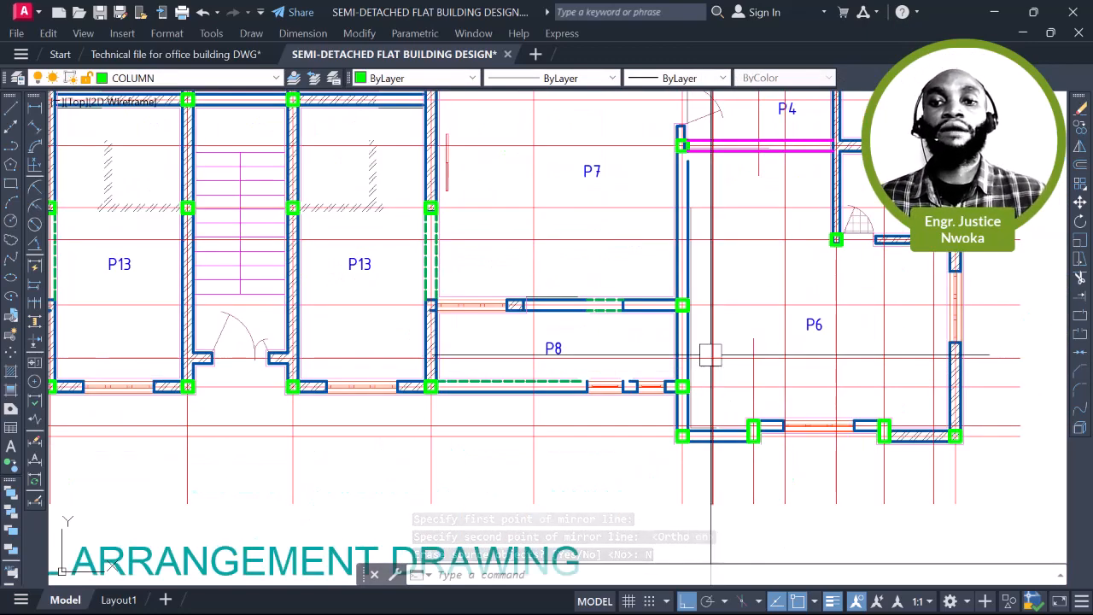
scroll(710, 354, down, 3)
scroll(512, 218, down, 2)
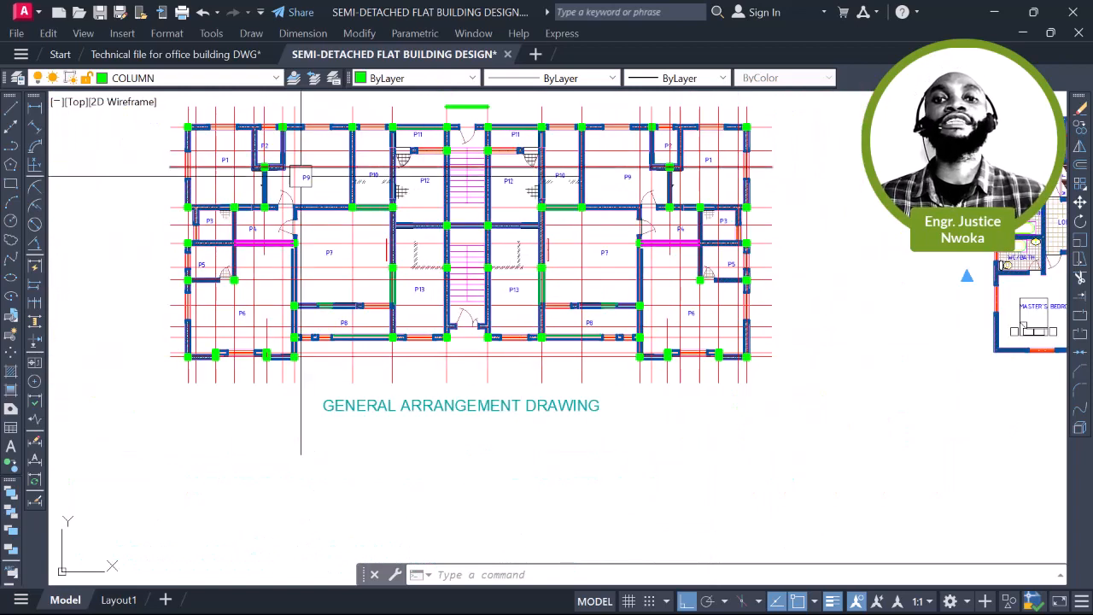
middle_drag(539, 209, 539, 222)
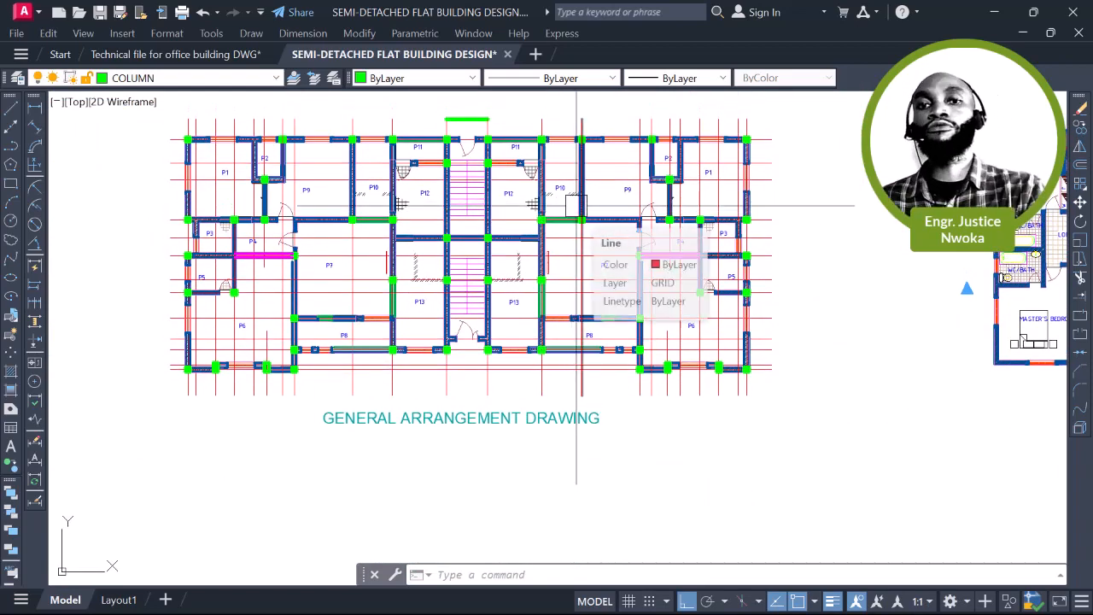
Erase the horizontal reference line above the central staircase of the general arrangement plan
middle_drag(577, 209, 584, 268)
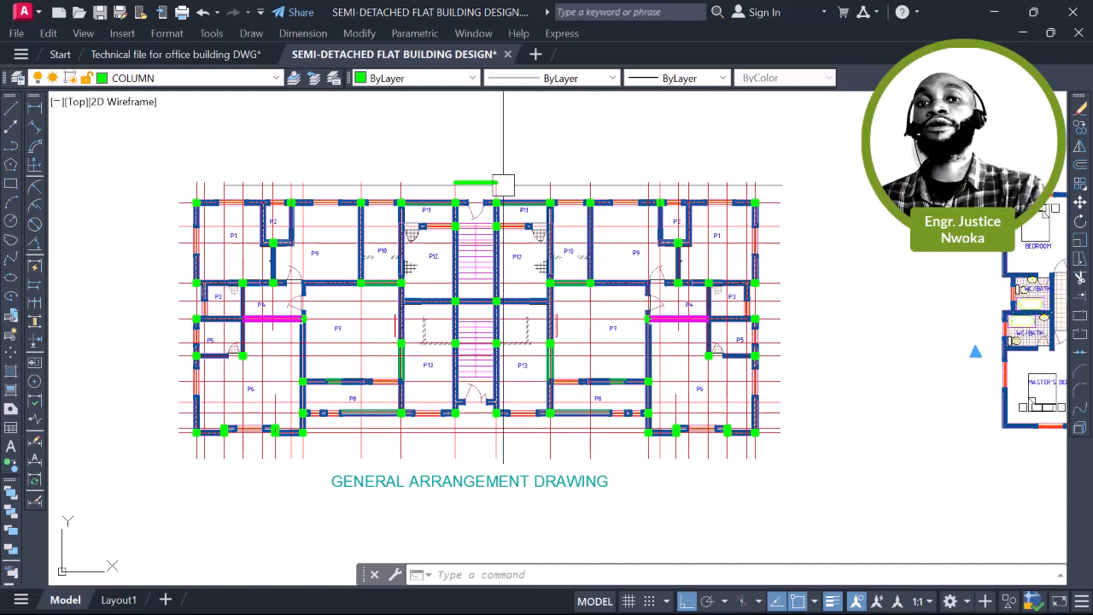
scroll(478, 180, up, 2)
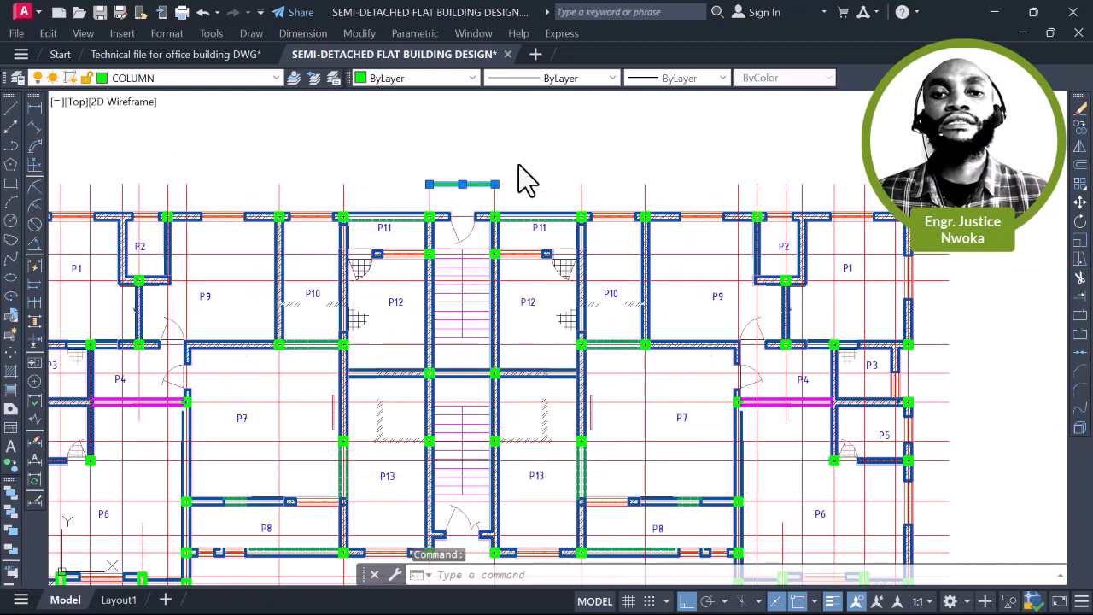
text(E)
key(Return)
scroll(512, 199, down, 4)
scroll(567, 193, up, 2)
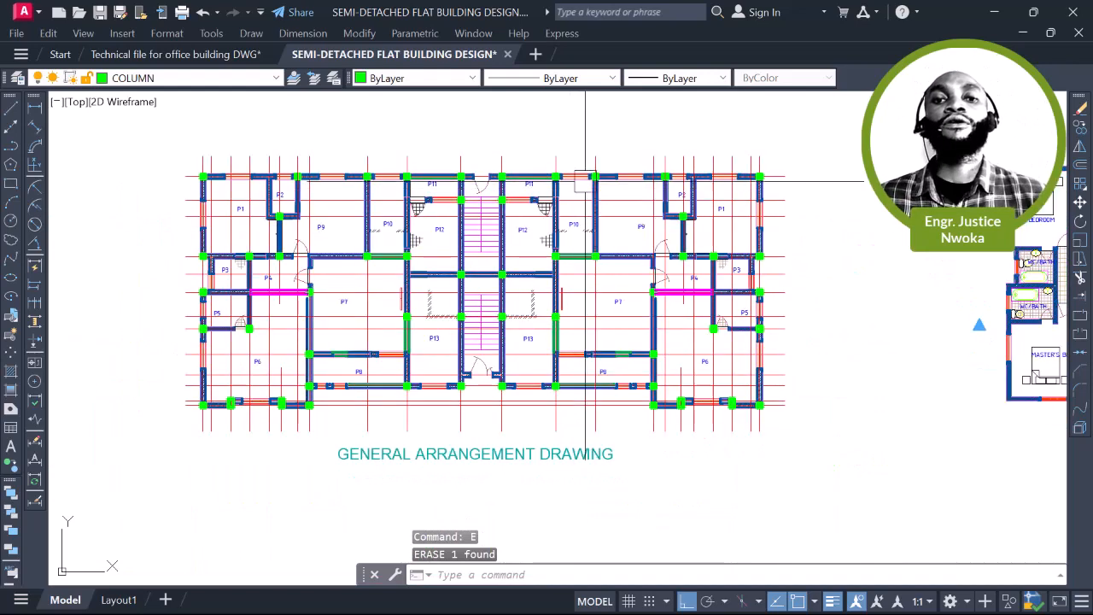
Stretch the upper ends of all full-height vertical grid lines upward by about 650 units, beyond the plan's upper wall
mouse_move(426, 190)
middle_down()
mouse_move(437, 203)
mouse_move(430, 180)
middle_up()
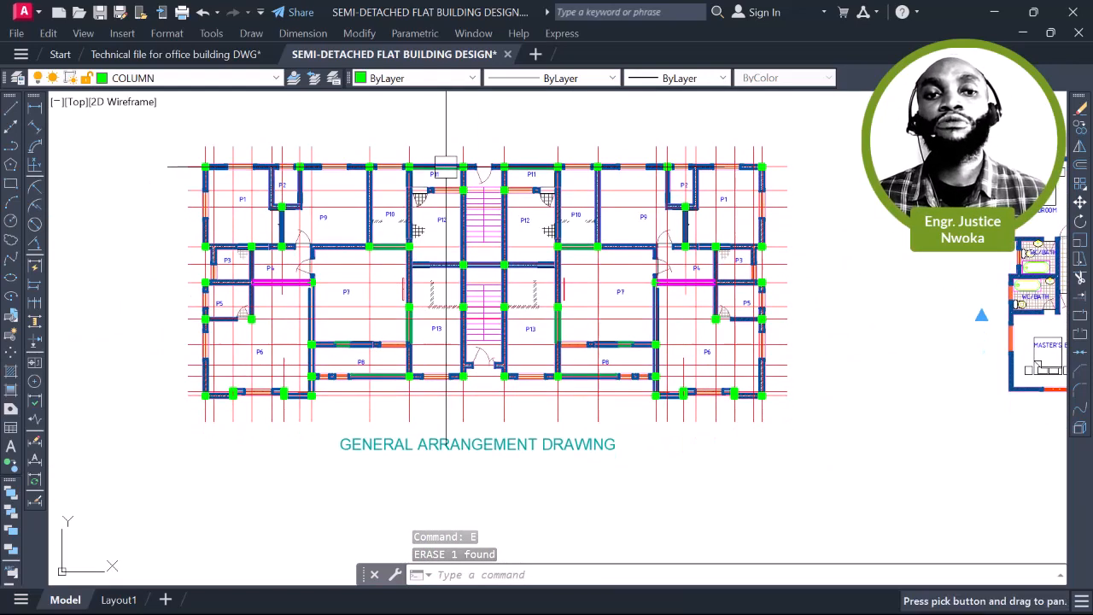
click(818, 130)
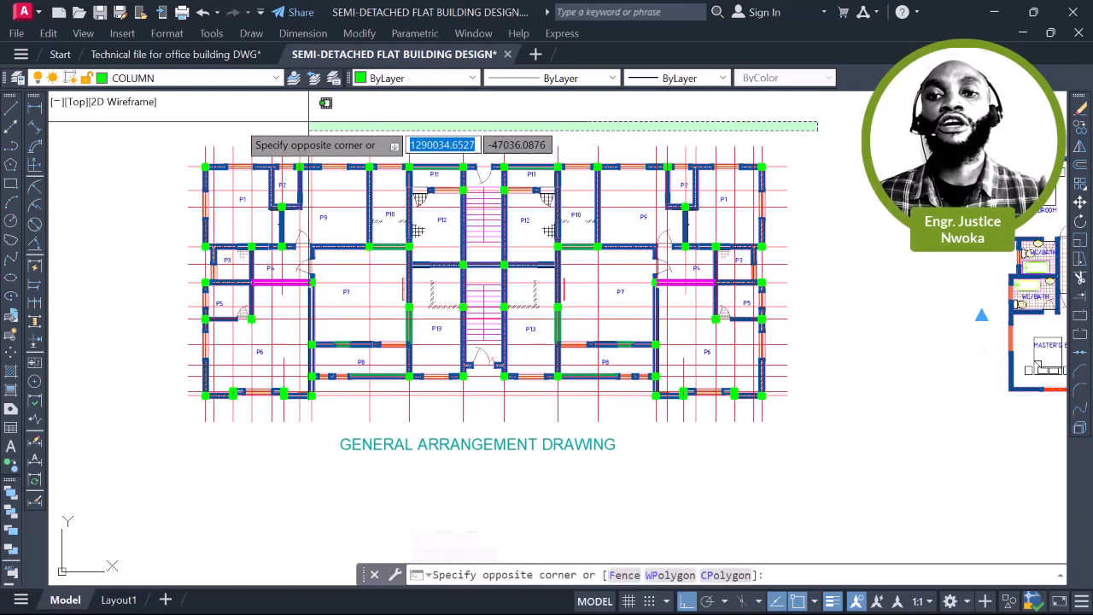
click(173, 143)
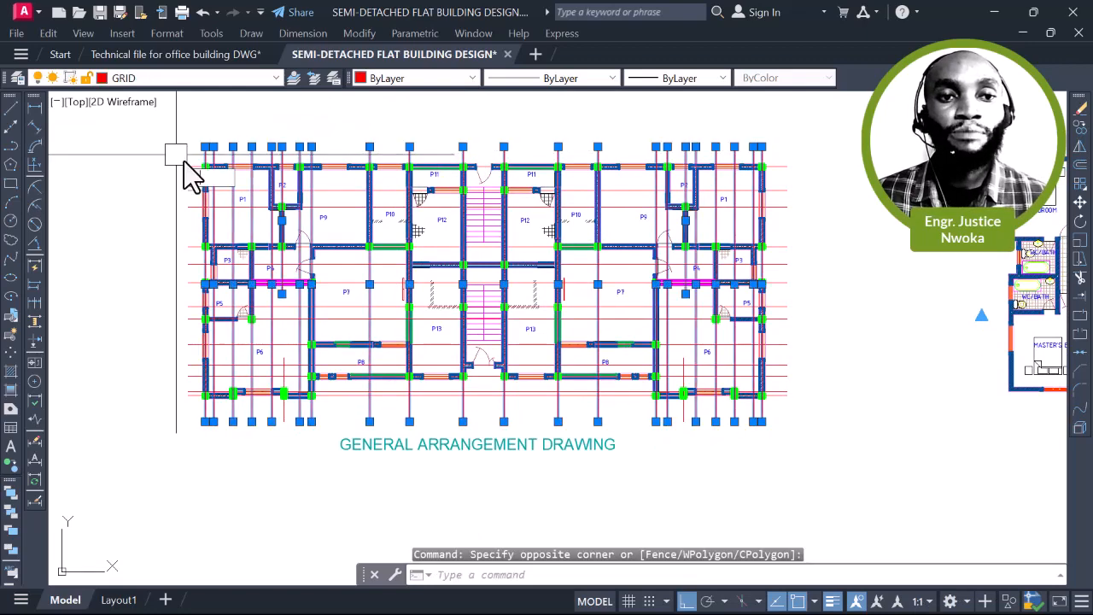
text(s)
key(Return)
scroll(370, 213, up, 2)
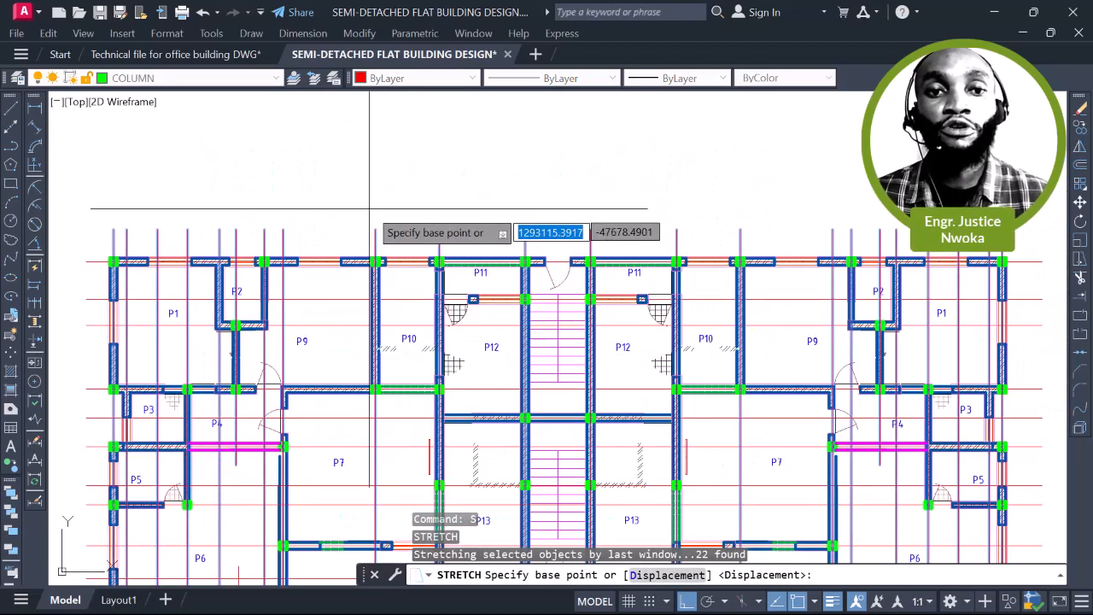
click(376, 237)
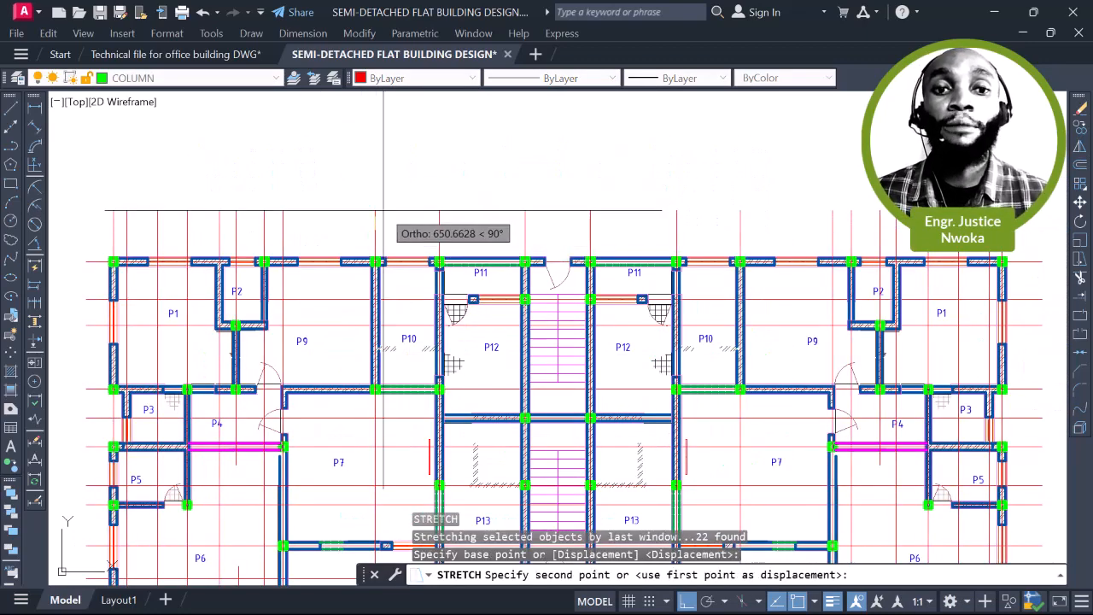
click(386, 212)
Stretch the left ends of all horizontal grid lines a short distance outward, beyond the plan's left wall
scroll(498, 204, down, 4)
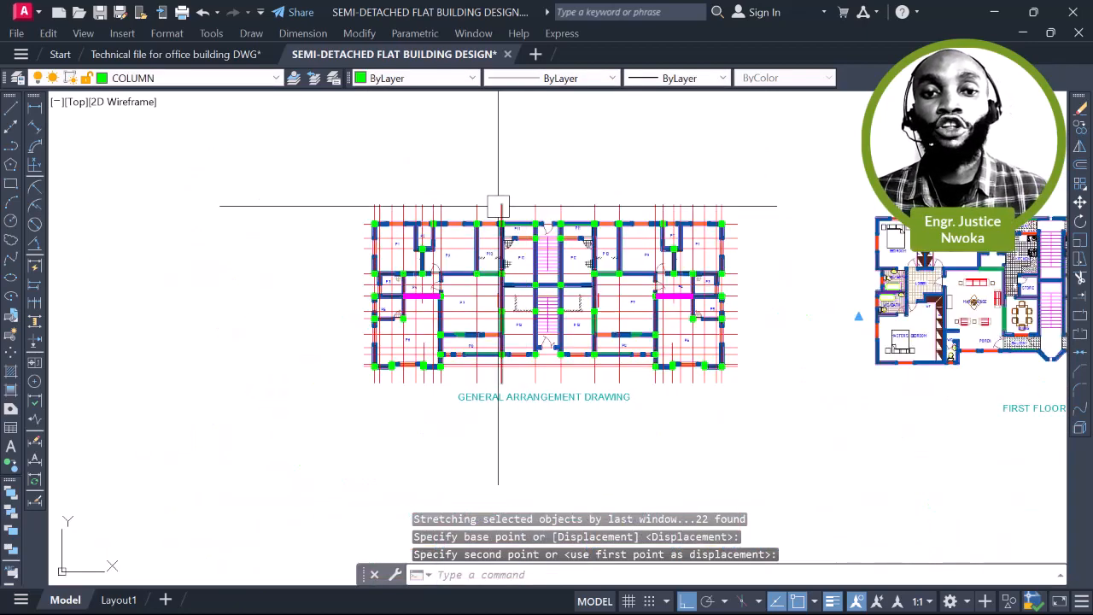
scroll(374, 223, up, 3)
click(366, 208)
scroll(365, 211, down, 3)
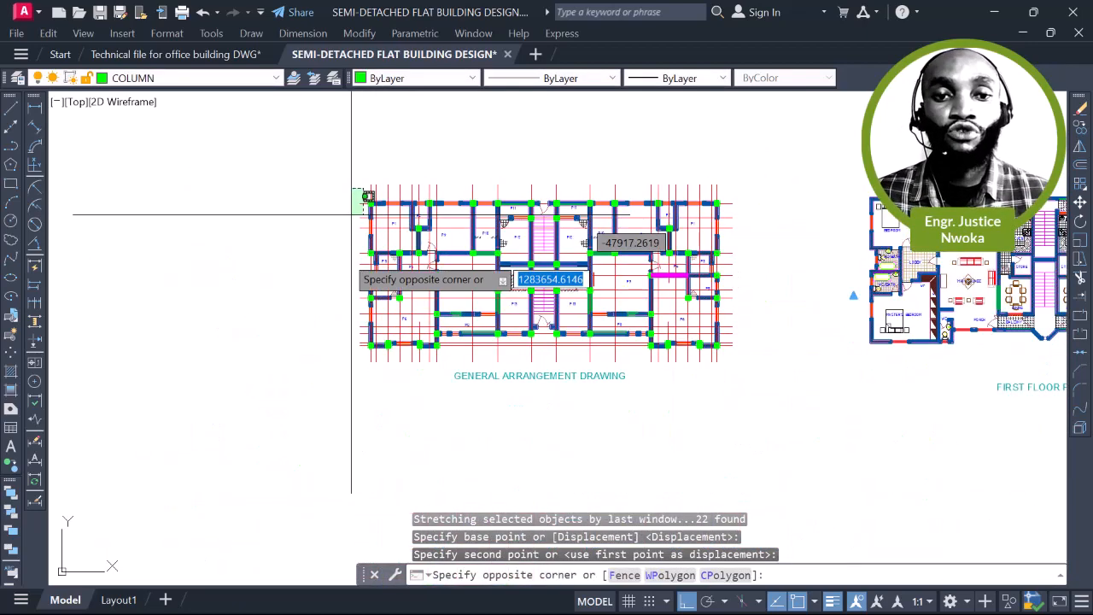
click(311, 366)
text(s)
key(Return)
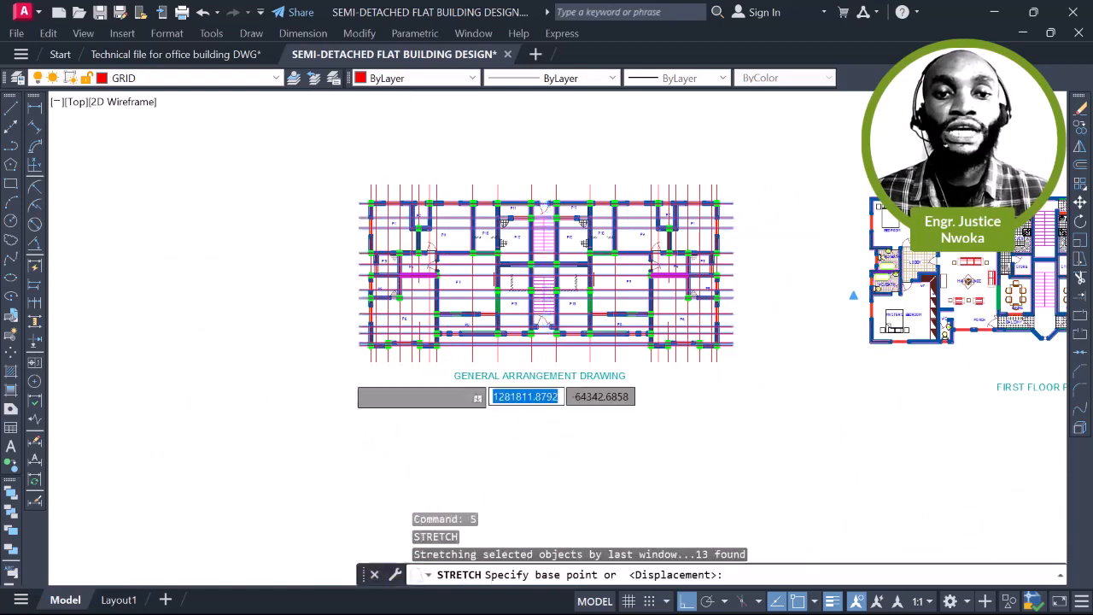
scroll(333, 324, up, 6)
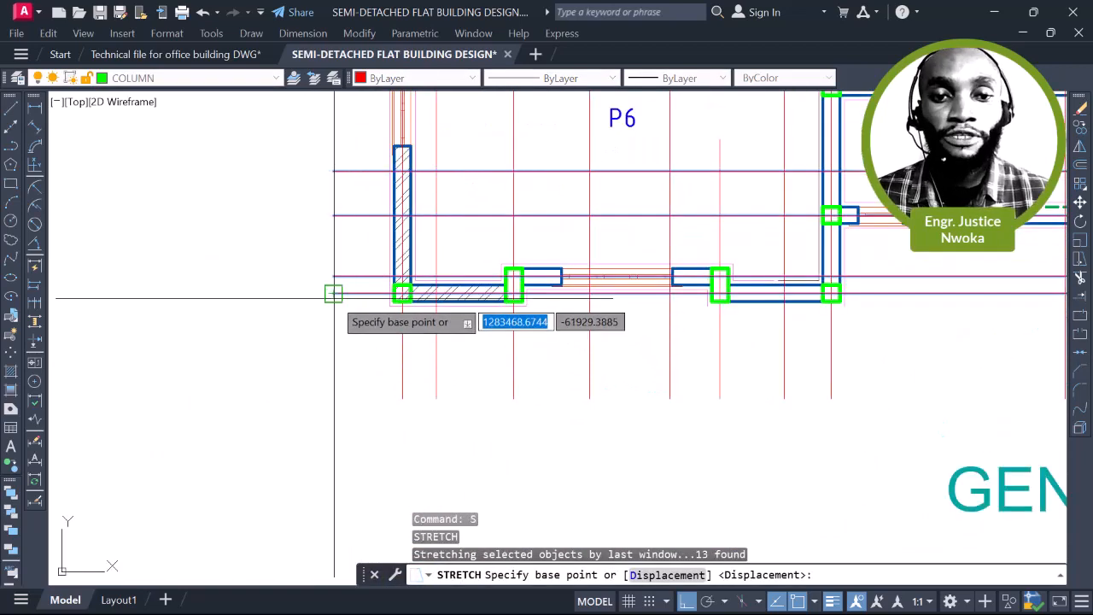
click(333, 295)
click(306, 305)
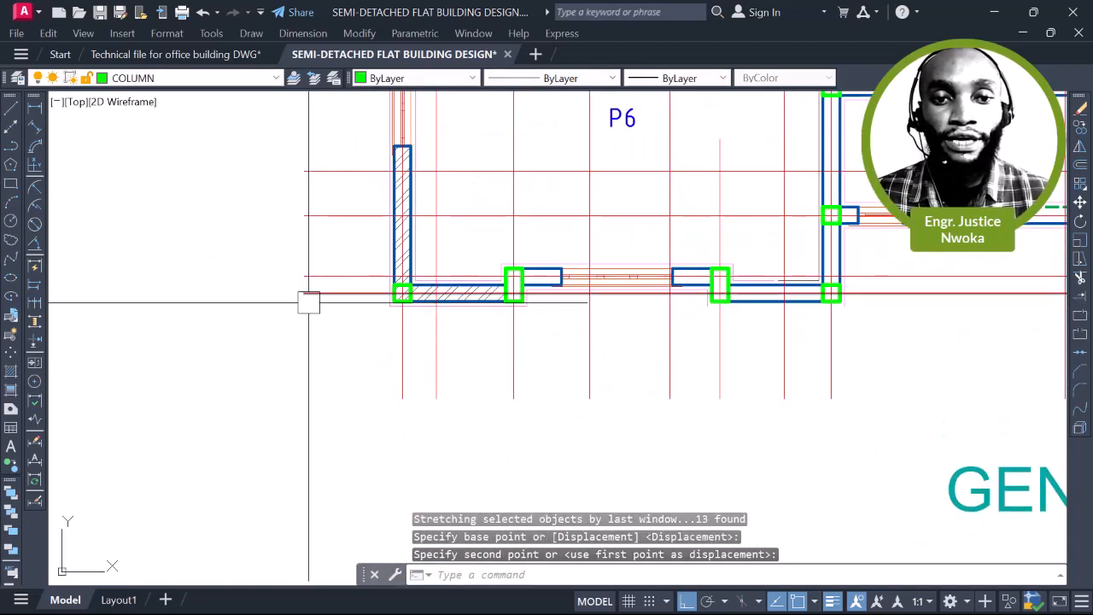
scroll(316, 299, down, 2)
key(Escape)
Review the general arrangement drawing with its extended grid lines and compare it with the first floor plan
scroll(430, 337, down, 4)
scroll(574, 306, down, 2)
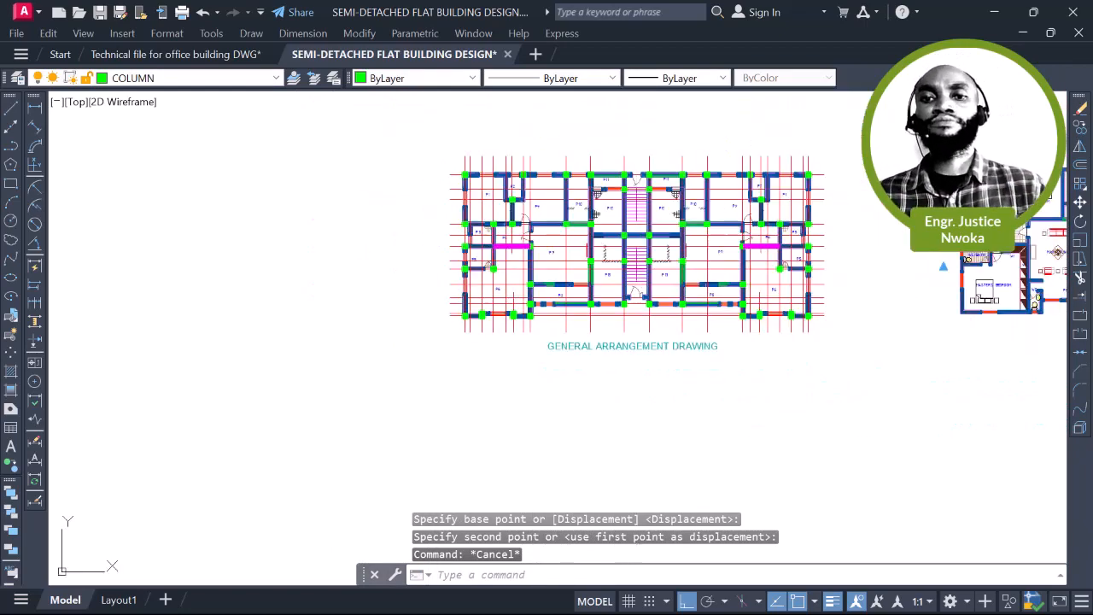
middle_drag(679, 296, 506, 295)
scroll(469, 329, up, 3)
middle_drag(392, 220, 372, 328)
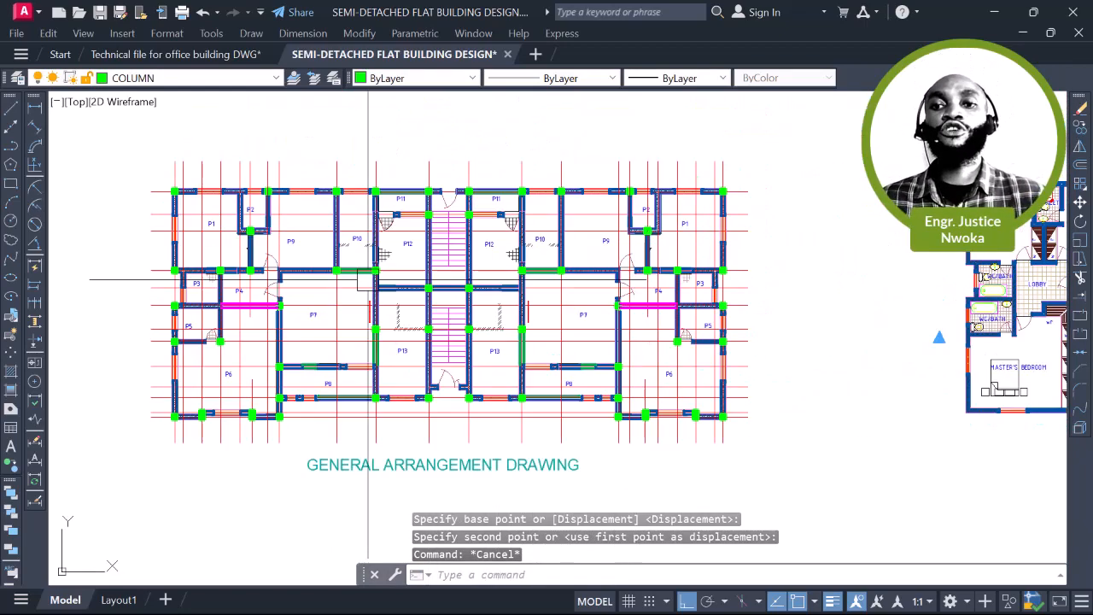
scroll(449, 180, up, 3)
scroll(578, 171, down, 6)
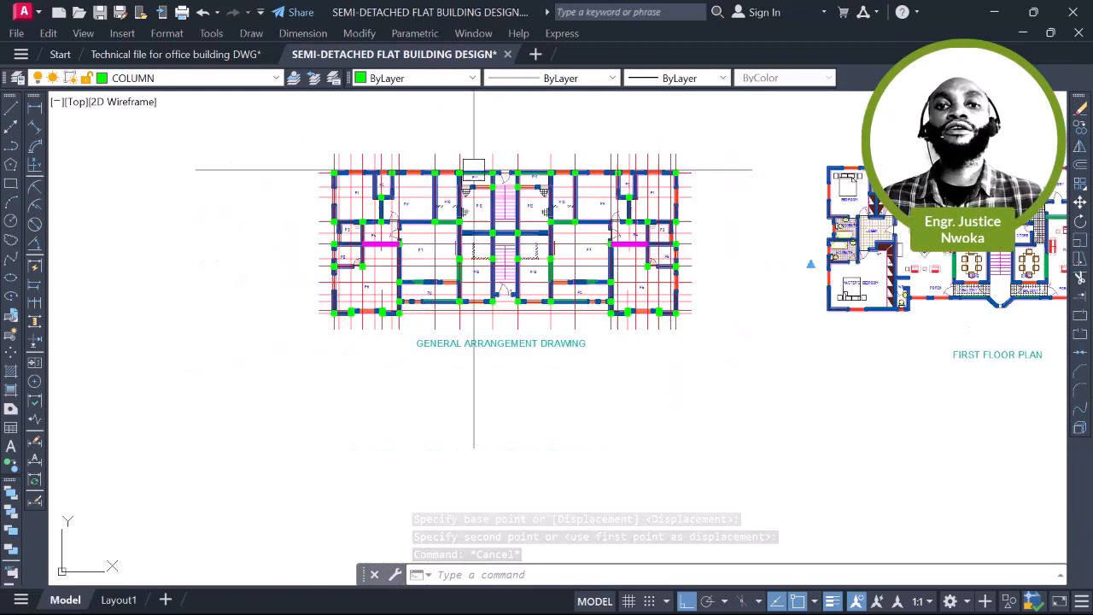
middle_drag(554, 232, 417, 245)
middle_drag(563, 233, 434, 244)
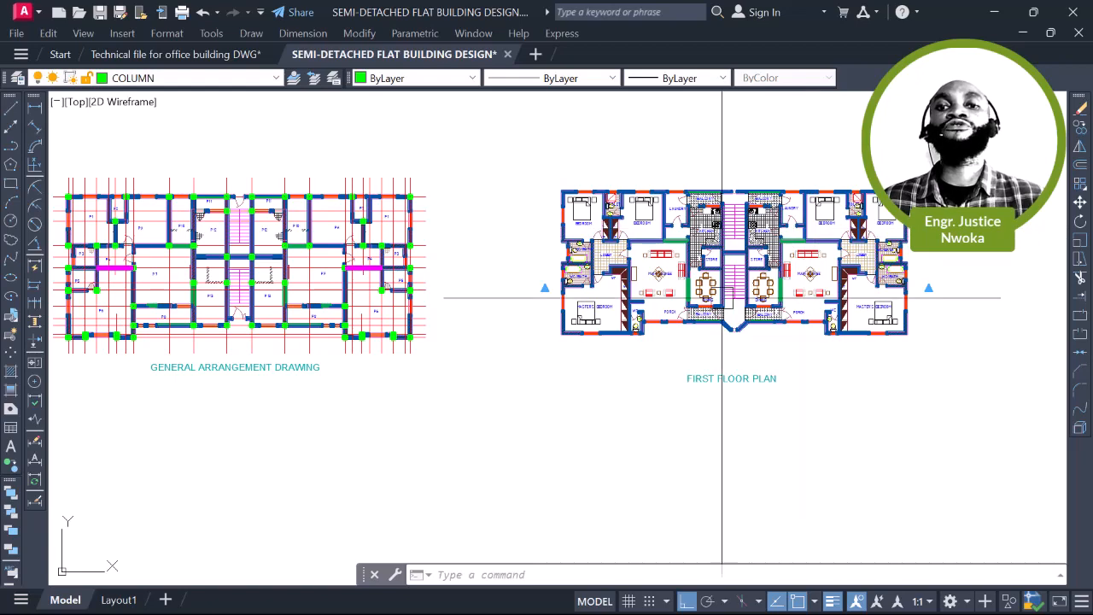
middle_drag(559, 288, 656, 278)
middle_drag(378, 213, 415, 228)
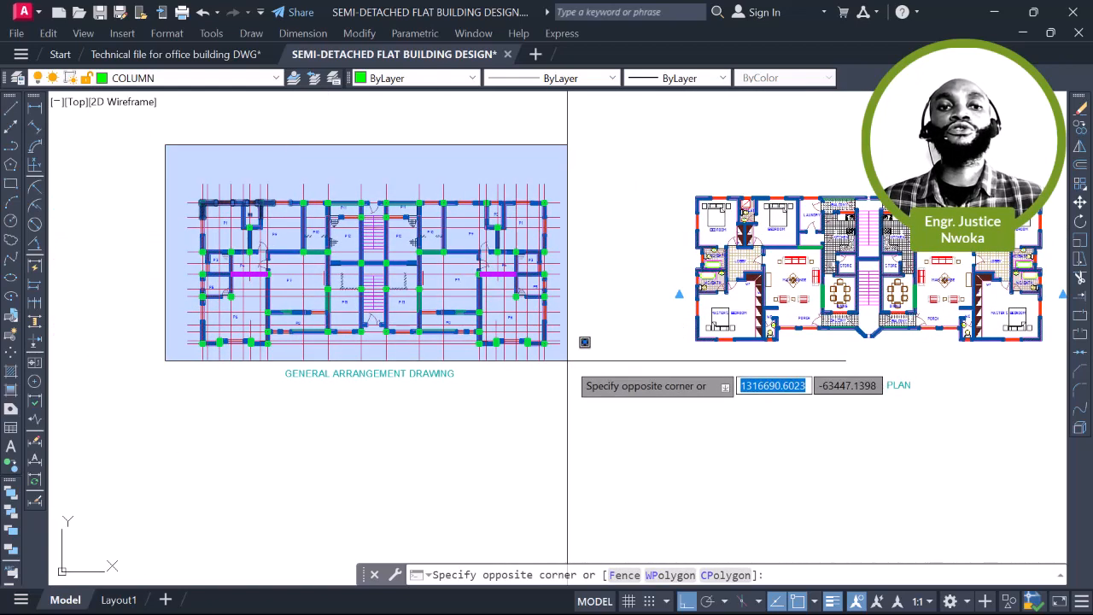
Use Quick Select on the whole general arrangement drawing to select only the objects whose layer equals COLUMN
click(582, 389)
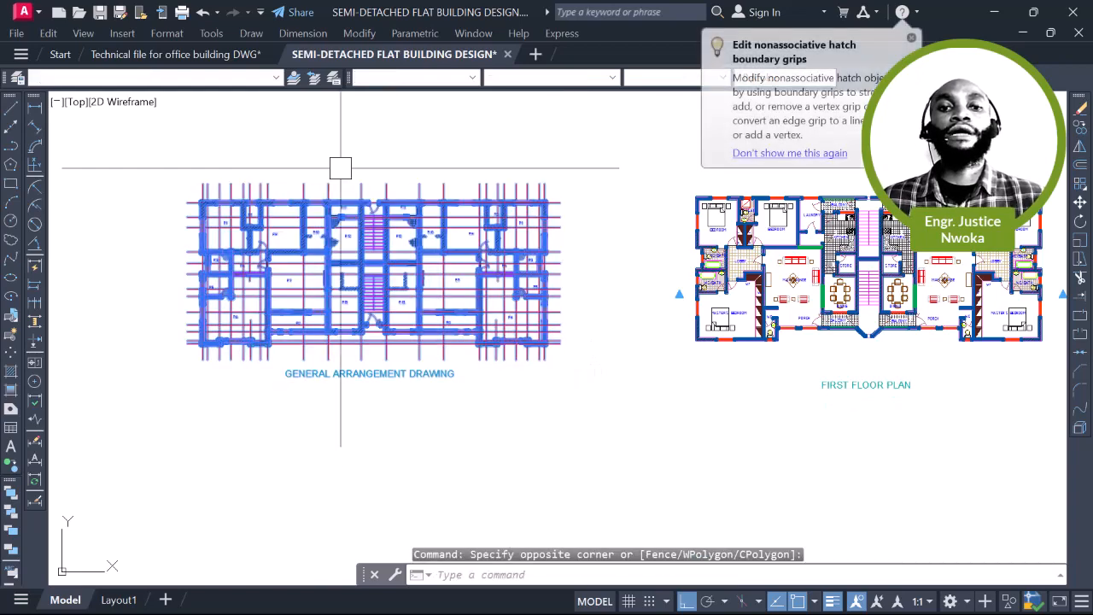
click(1067, 73)
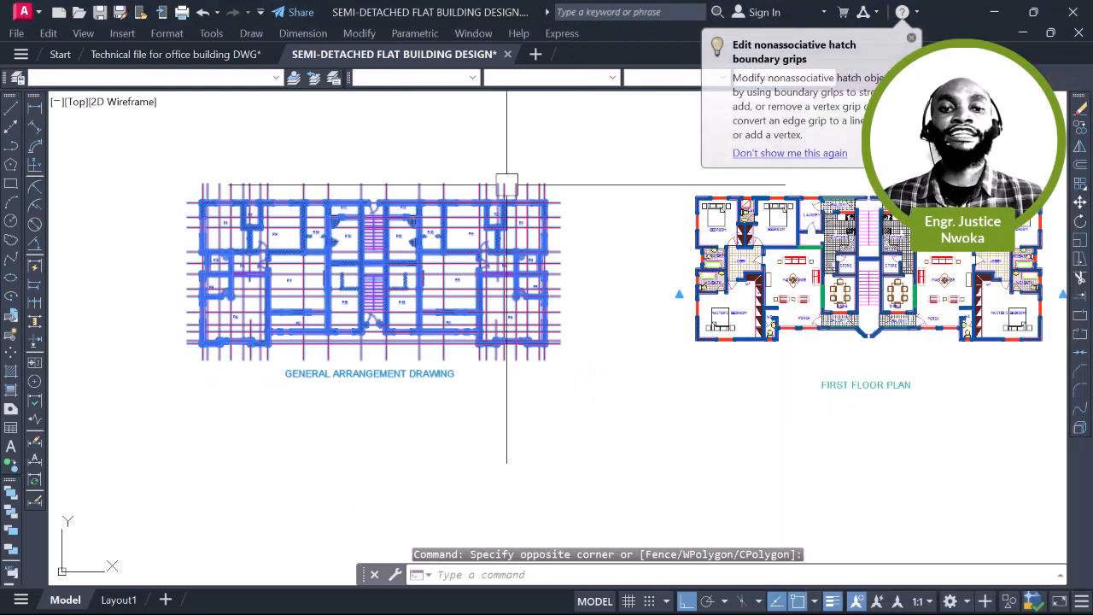
right_click(373, 154)
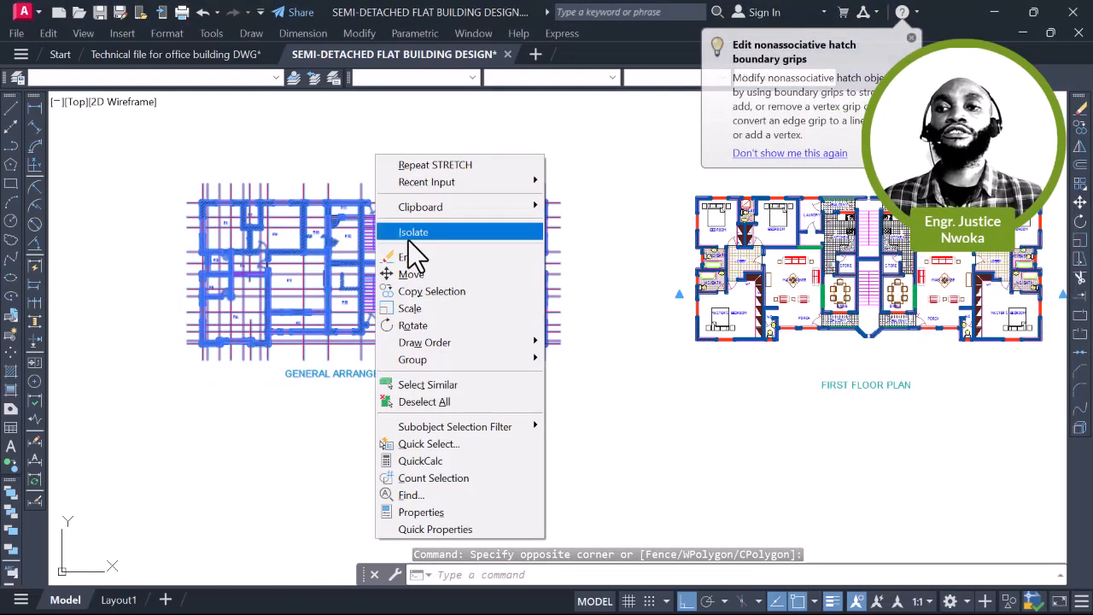
click(431, 444)
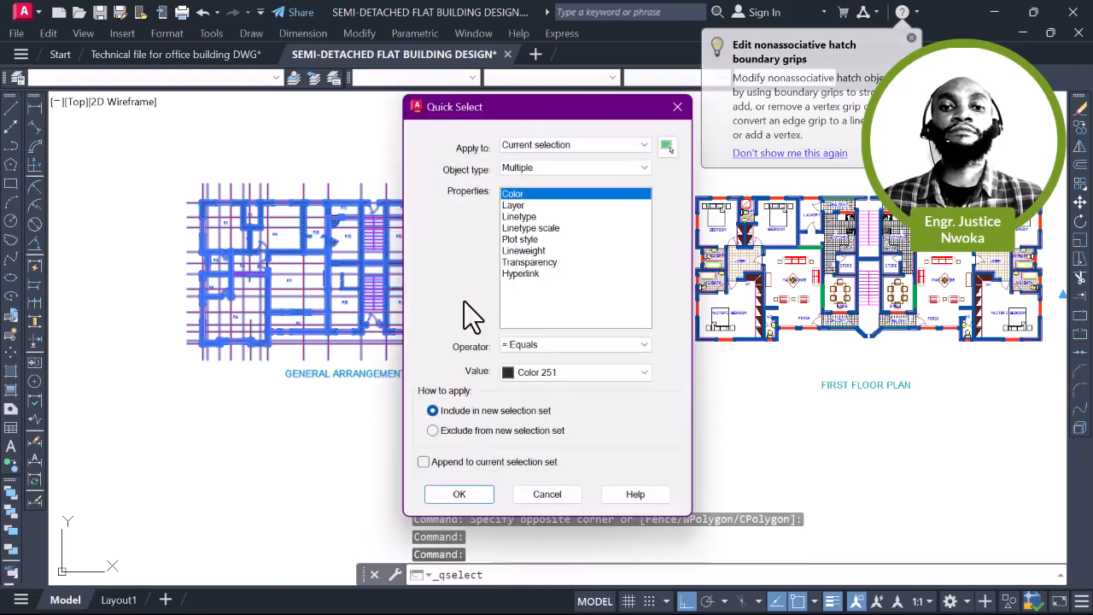
click(525, 206)
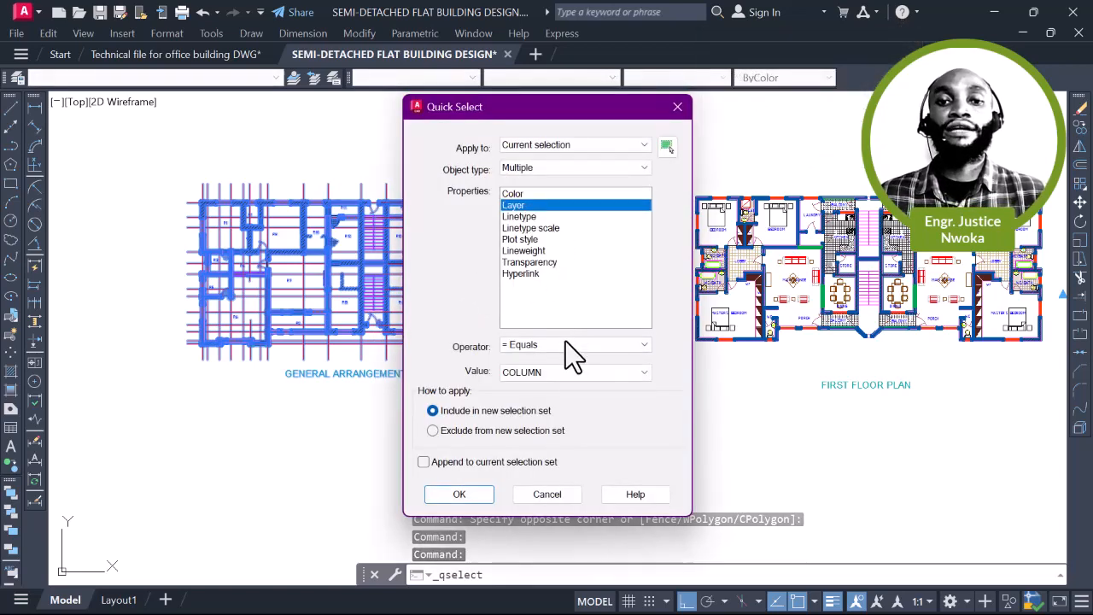
click(559, 372)
click(553, 365)
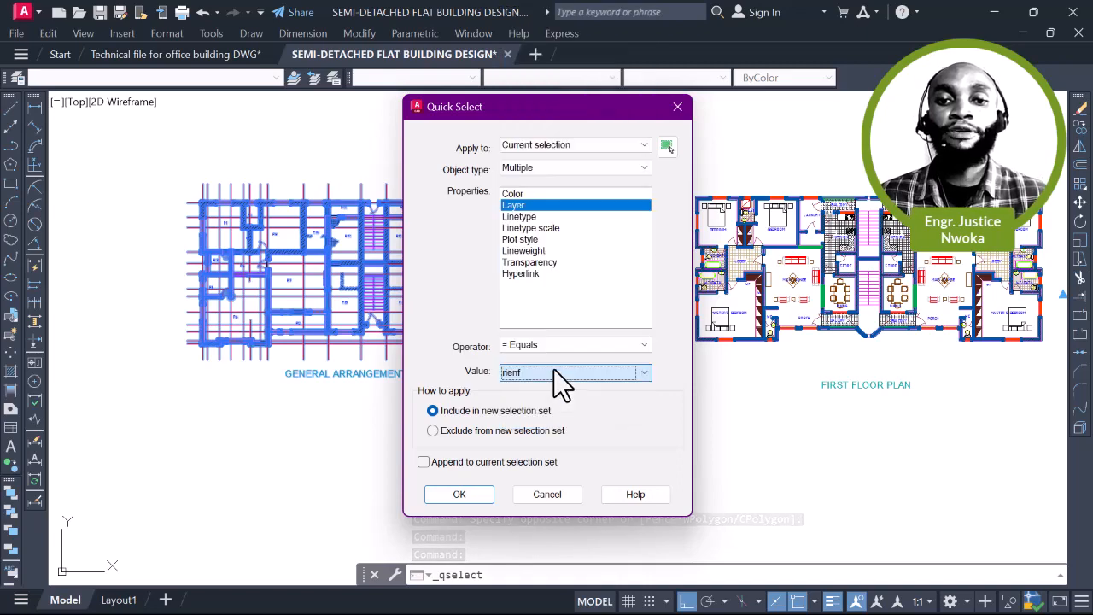
click(537, 372)
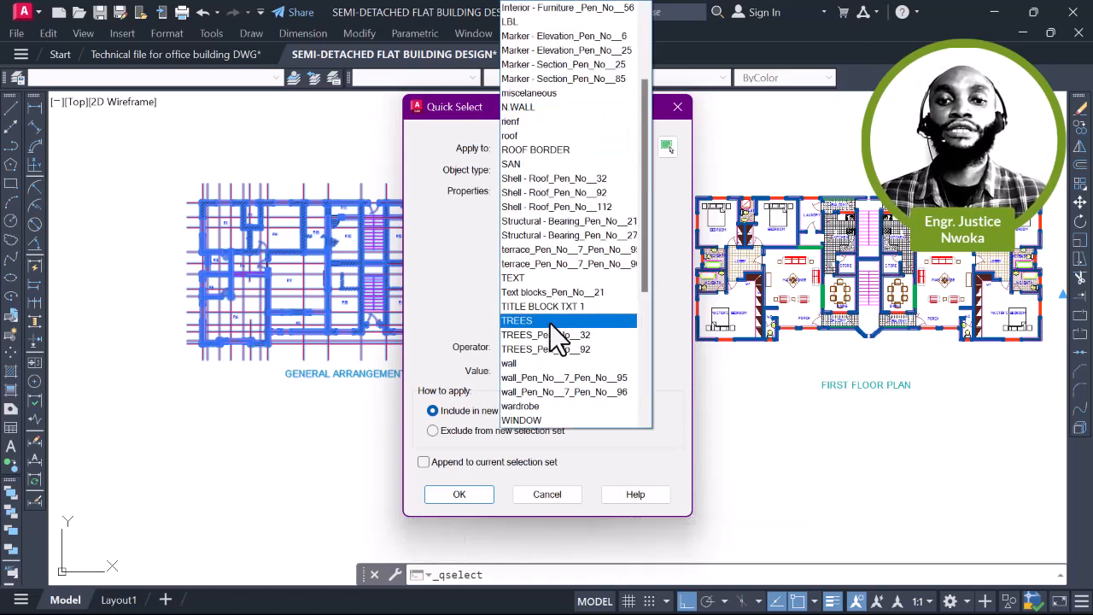
scroll(547, 232, up, 6)
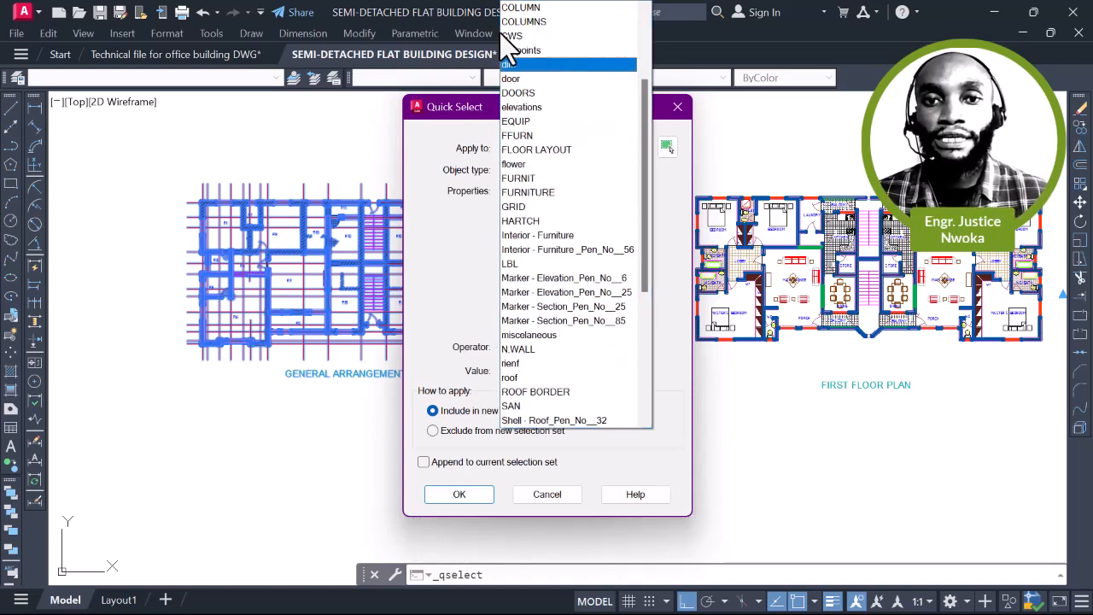
click(529, 9)
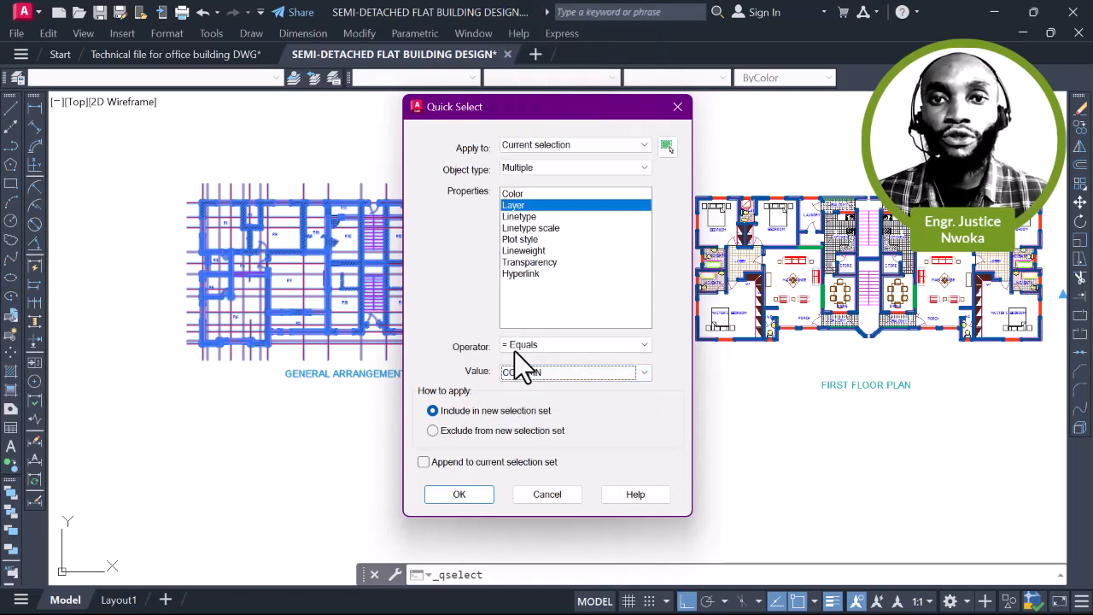
click(467, 493)
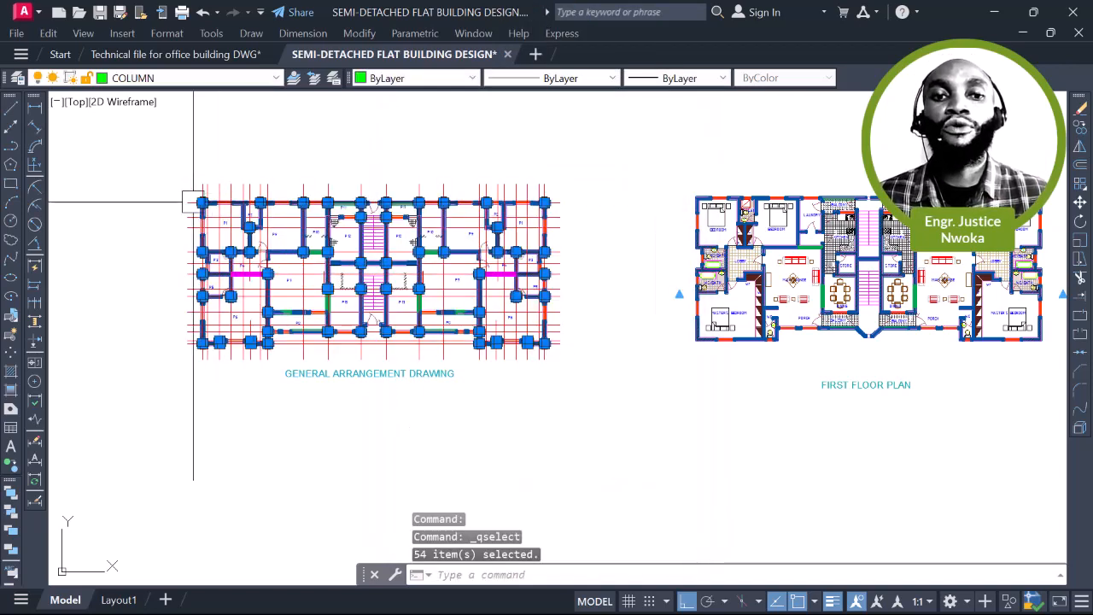
Examine the selected columns across the general arrangement plan, especially at the wall junctions beside the central staircase
scroll(193, 204, up, 5)
scroll(220, 209, down, 5)
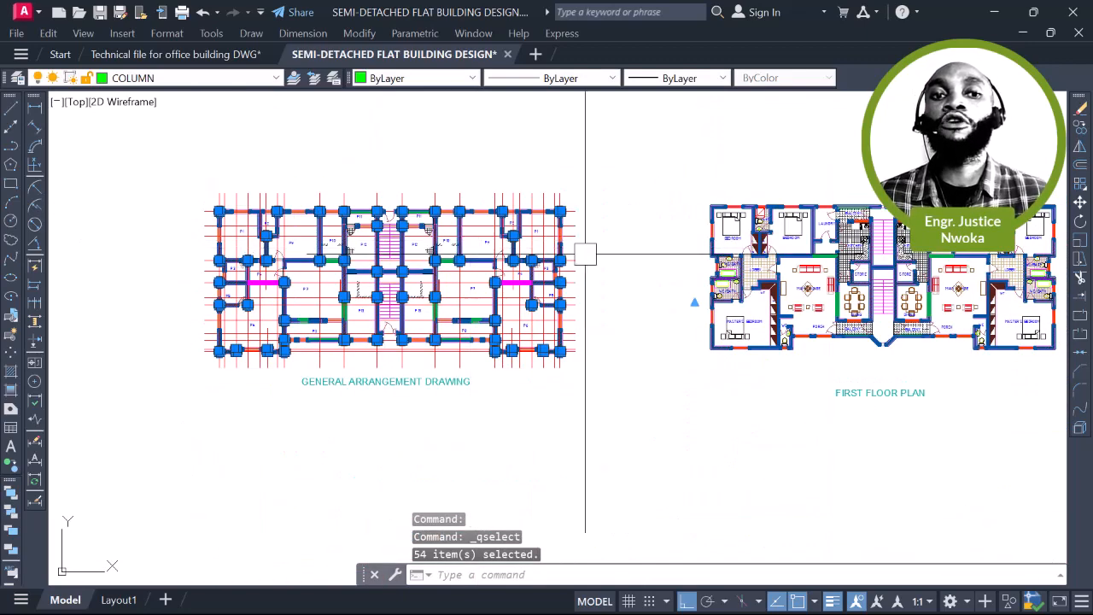
middle_drag(670, 301, 525, 292)
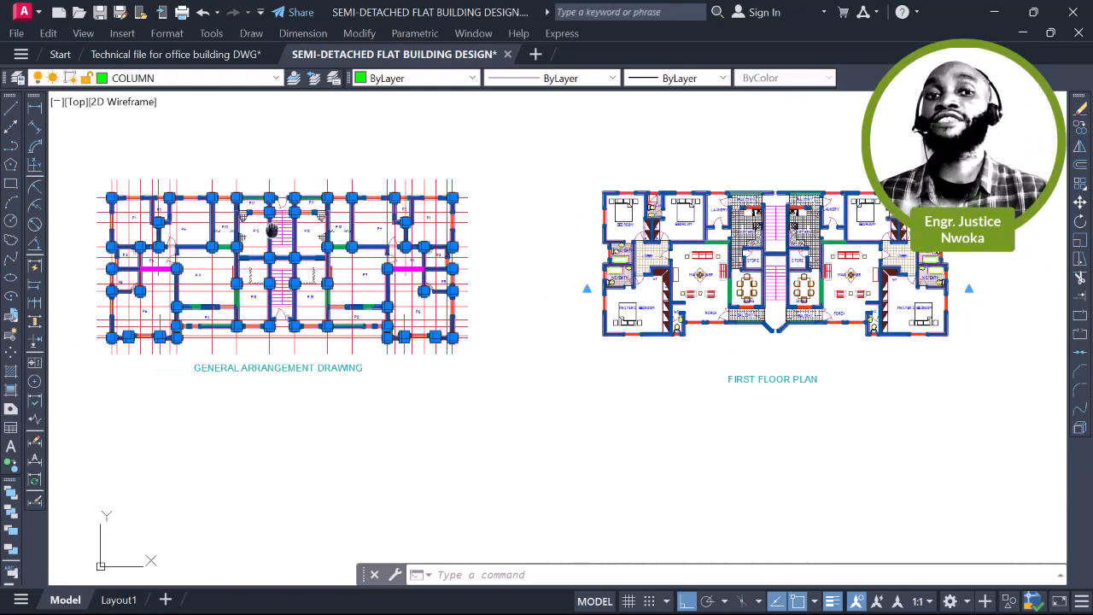
scroll(363, 235, up, 6)
scroll(452, 312, up, 6)
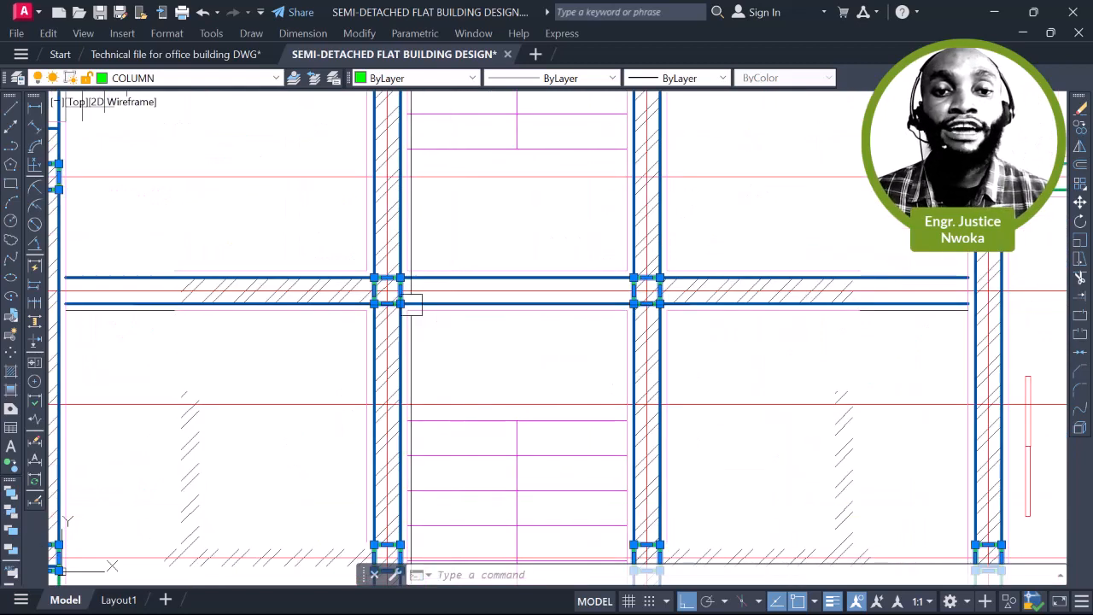
scroll(467, 251, down, 4)
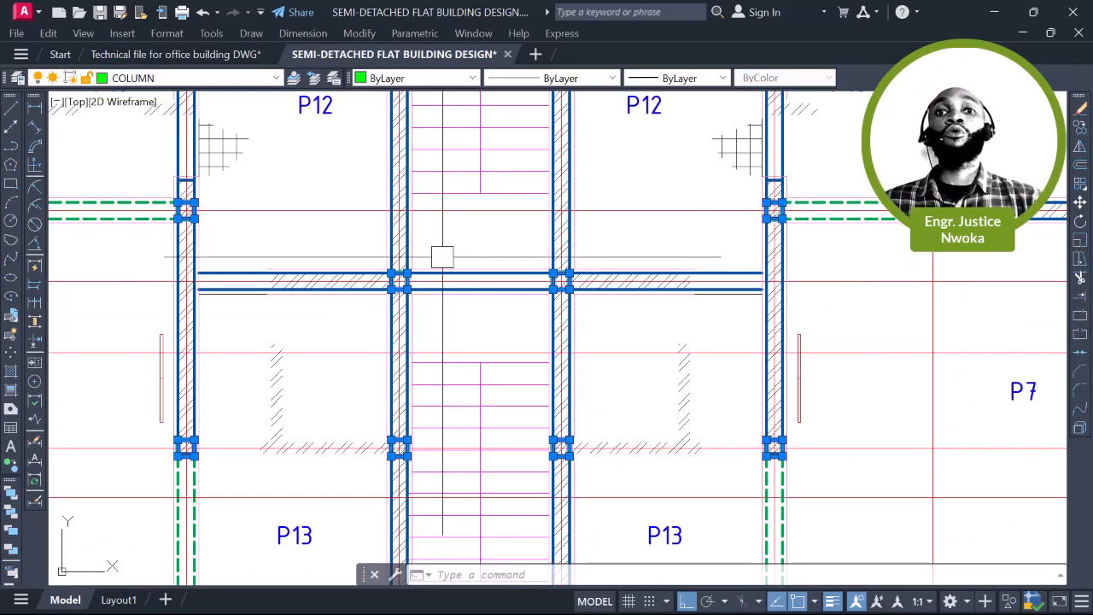
scroll(443, 256, down, 6)
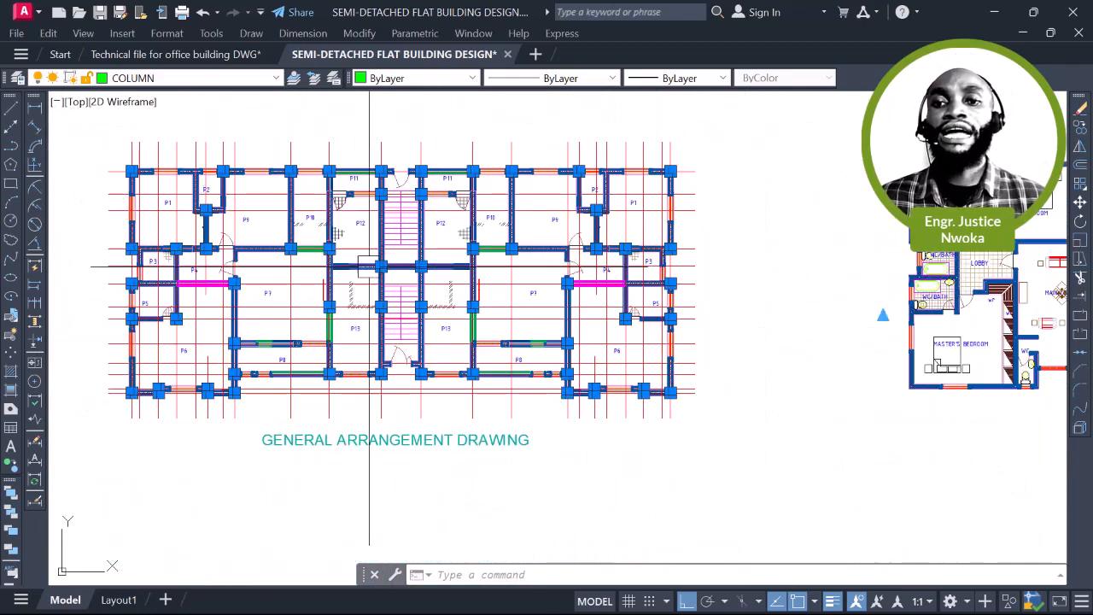
scroll(368, 265, up, 8)
scroll(358, 246, up, 5)
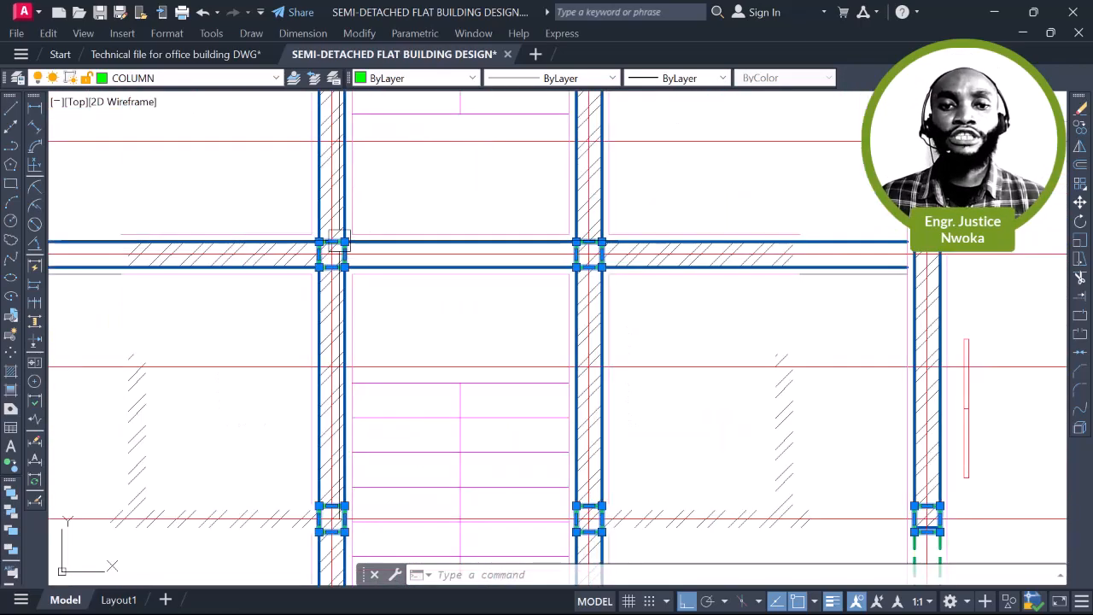
scroll(362, 245, down, 10)
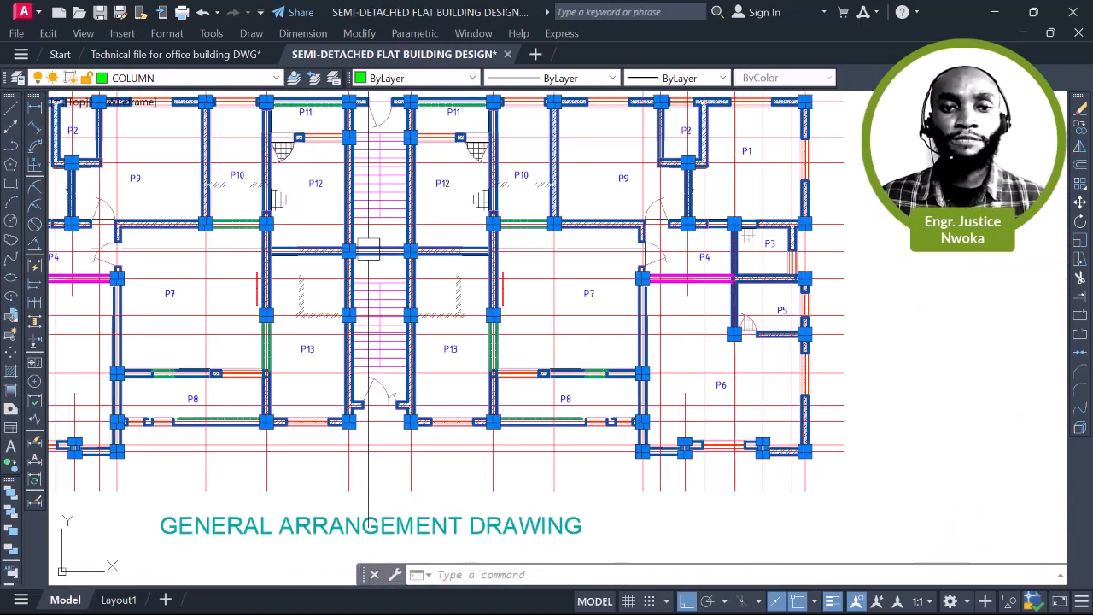
Begin copying the selected columns, with the upper-right corner of the column at the staircase's left wall and cross beam as base point
scroll(891, 244, up, 10)
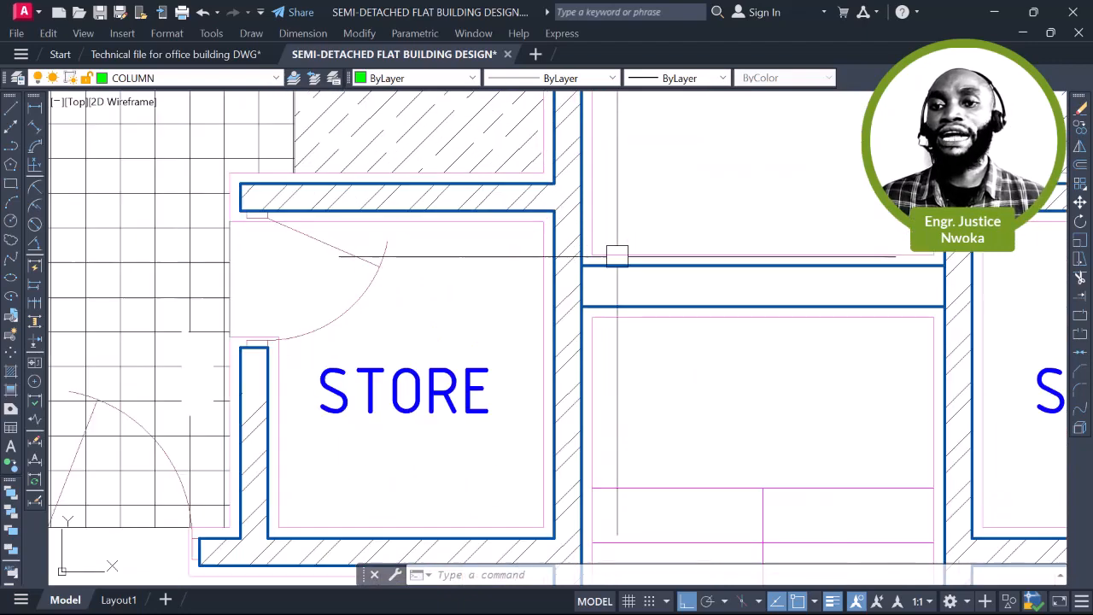
scroll(890, 244, down, 10)
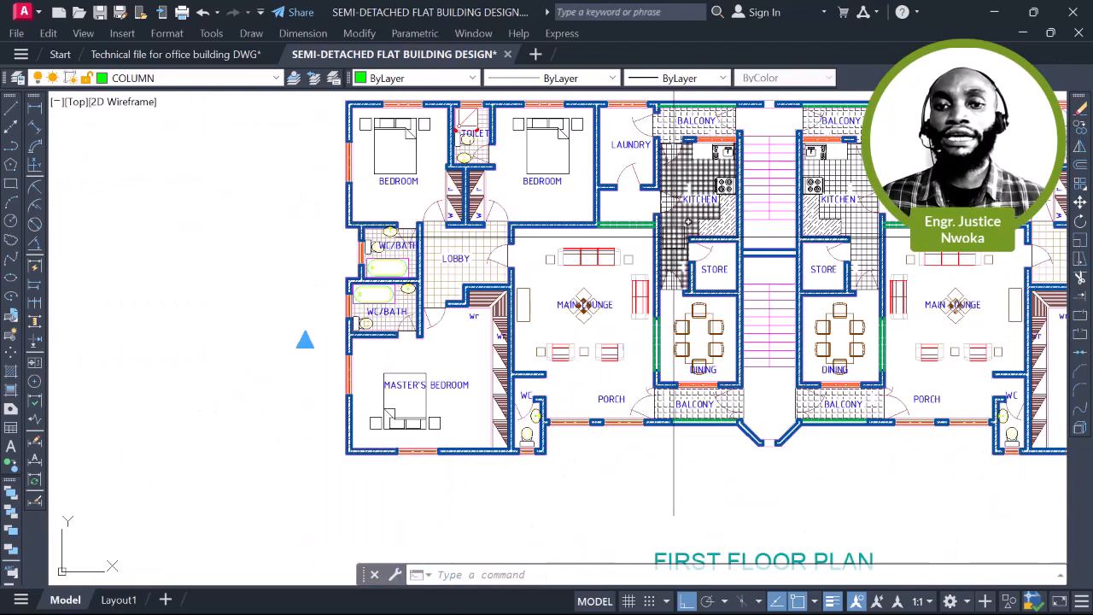
text(co)
key(Return)
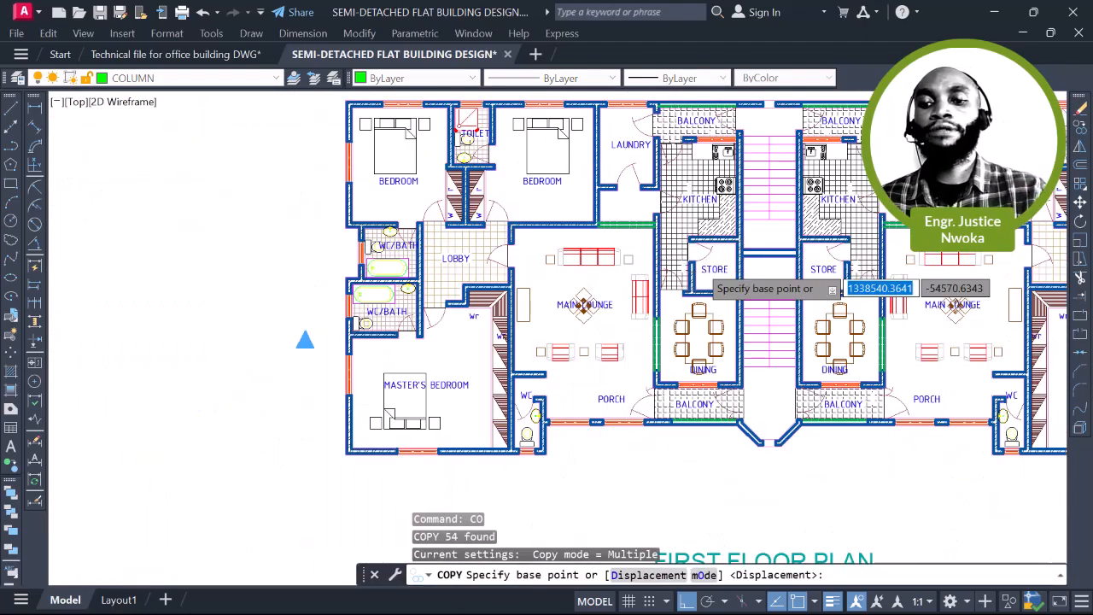
scroll(521, 266, down, 5)
scroll(520, 266, up, 8)
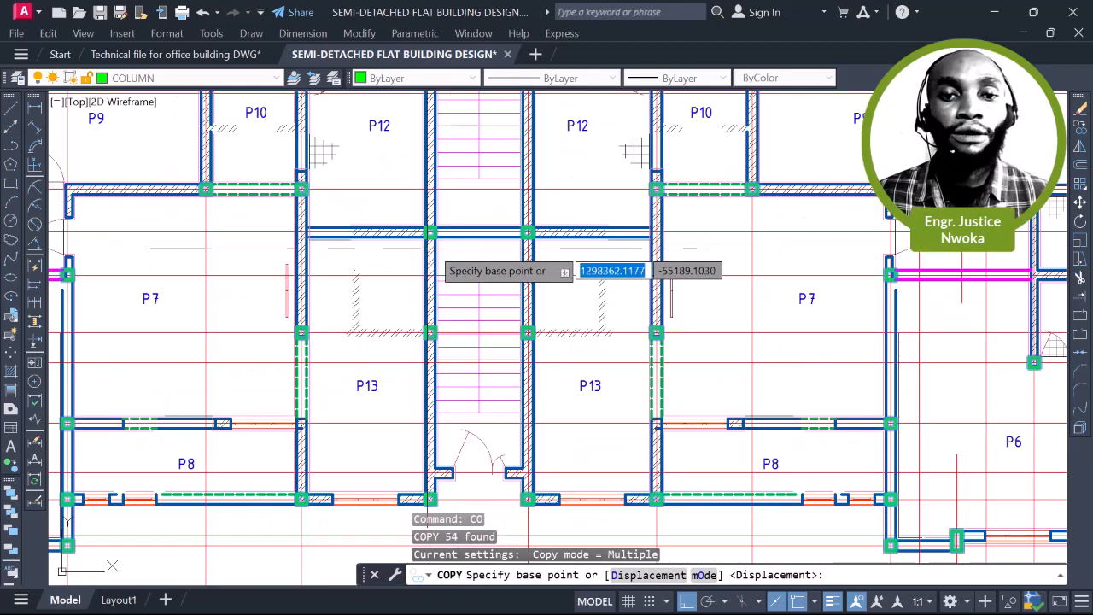
scroll(445, 232, up, 8)
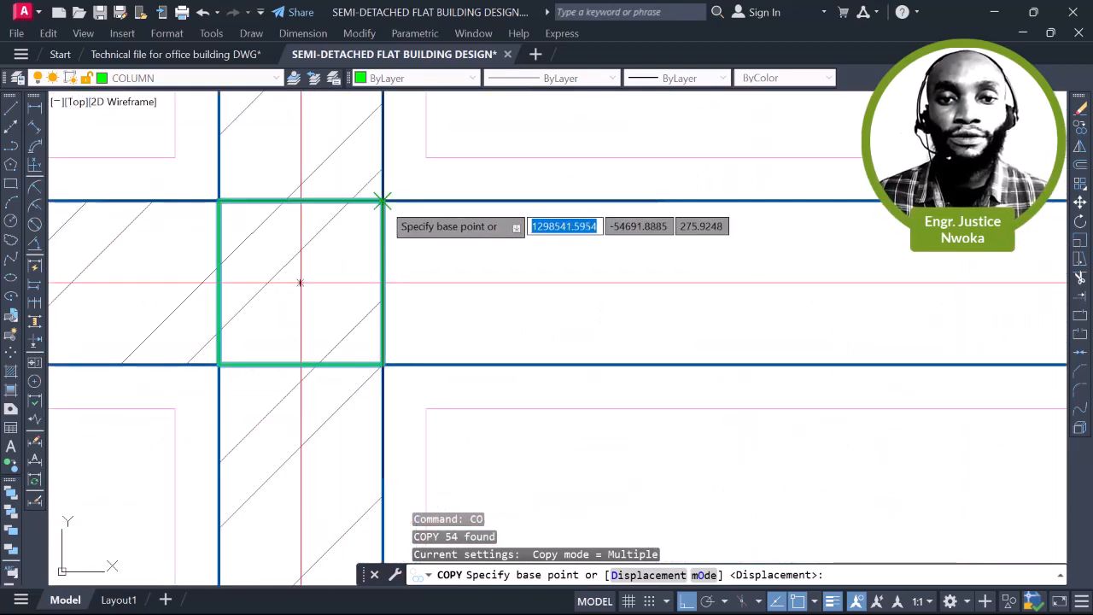
scroll(382, 201, up, 5)
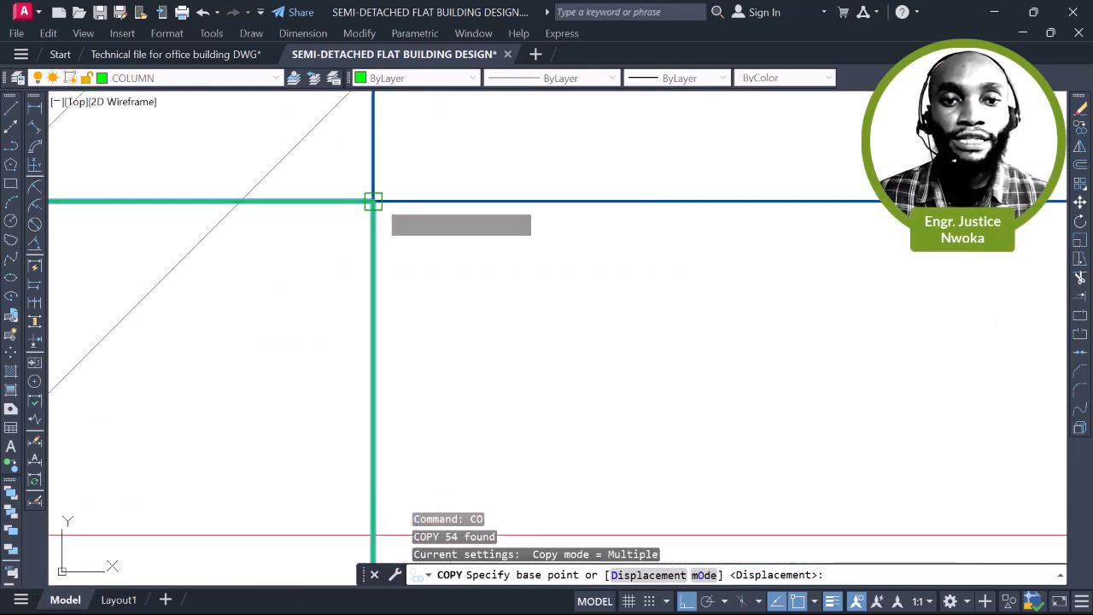
click(373, 201)
Place the column copies on the first floor plan at the matching wall corner between the left store and the staircase
scroll(307, 222, down, 10)
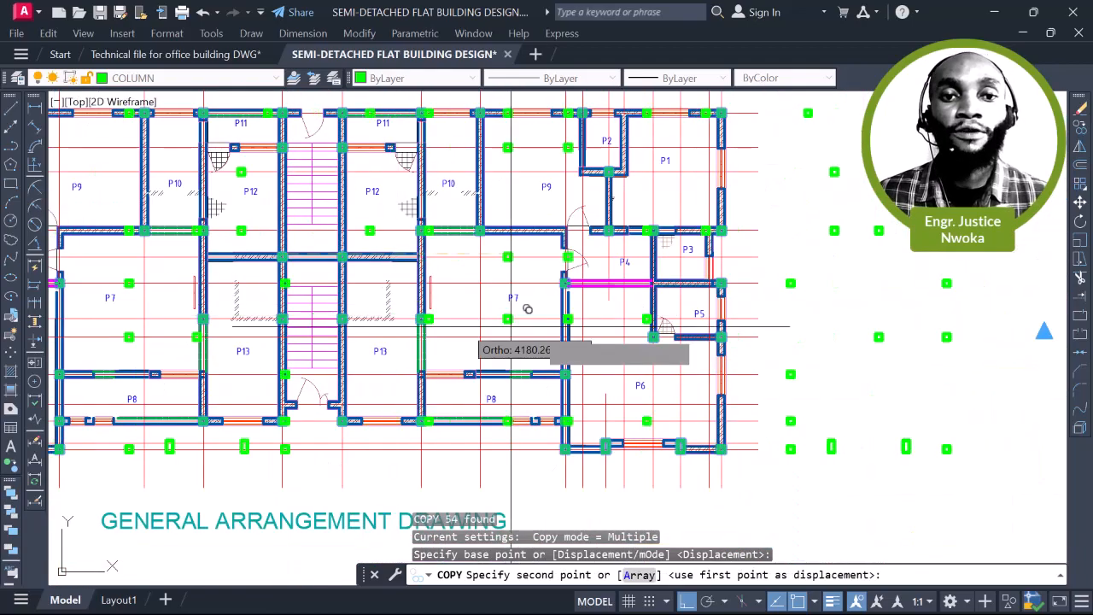
scroll(523, 317, down, 7)
scroll(632, 286, up, 2)
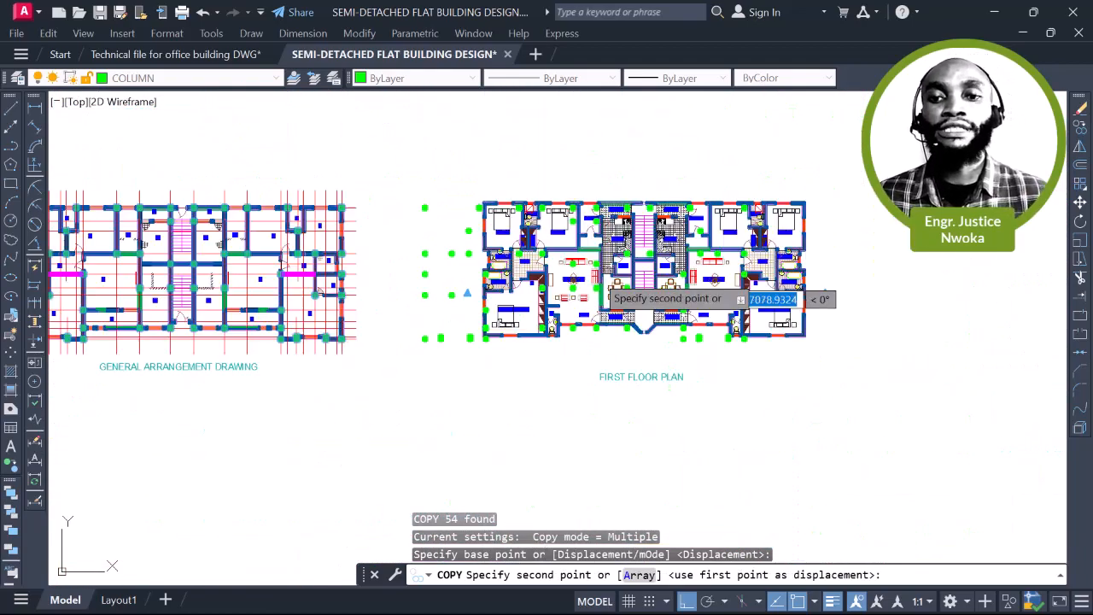
scroll(611, 259, up, 10)
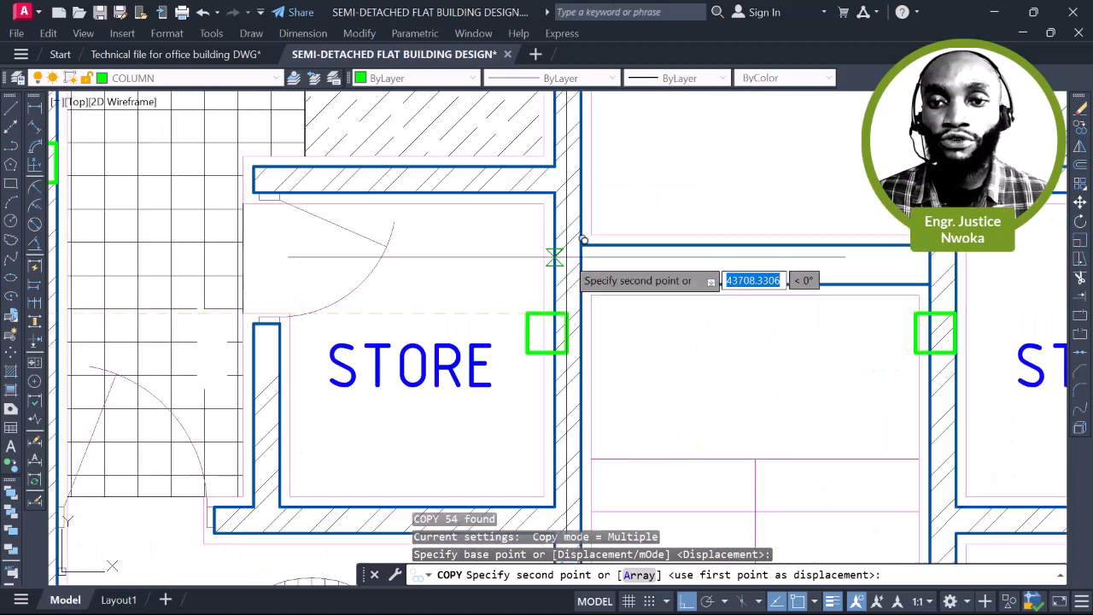
scroll(583, 239, up, 5)
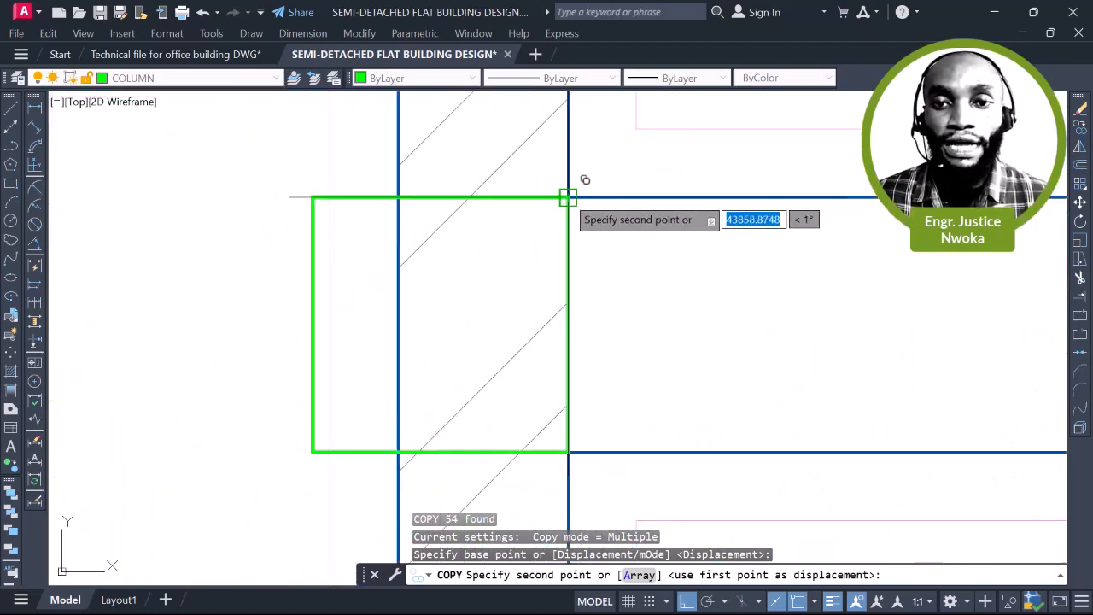
scroll(568, 197, up, 2)
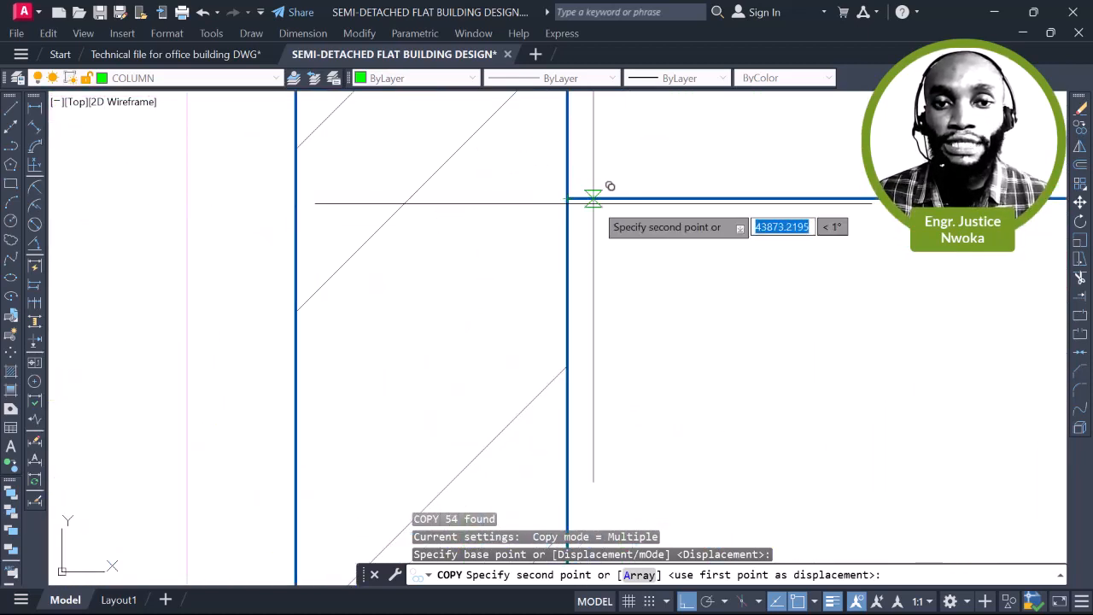
click(567, 198)
scroll(568, 198, down, 6)
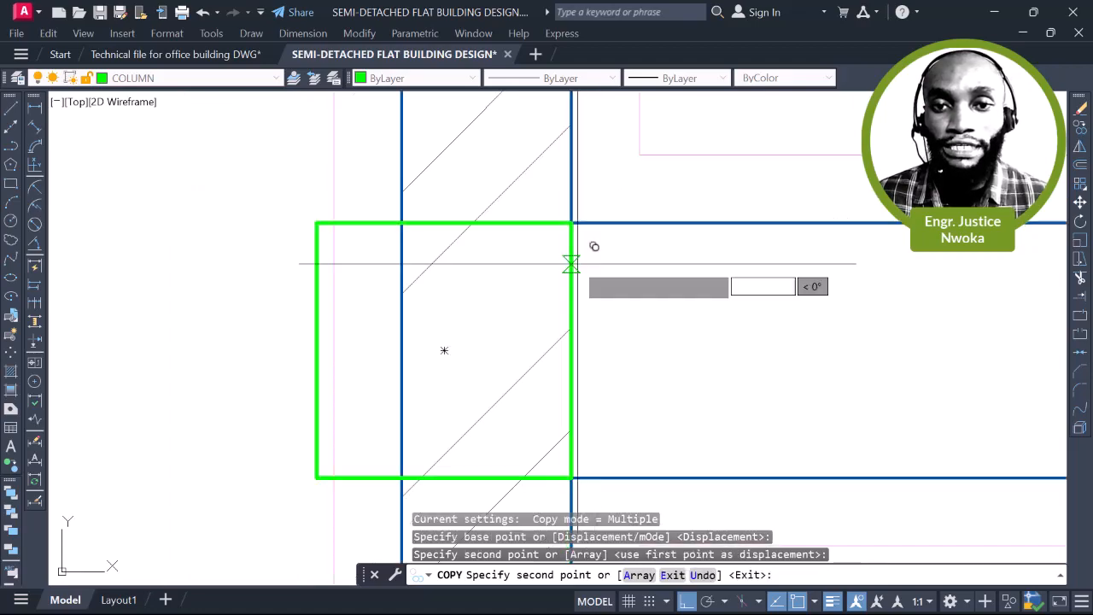
key(Escape)
Compare the column positions on the first floor plan with those on the general arrangement drawing
scroll(613, 257, down, 8)
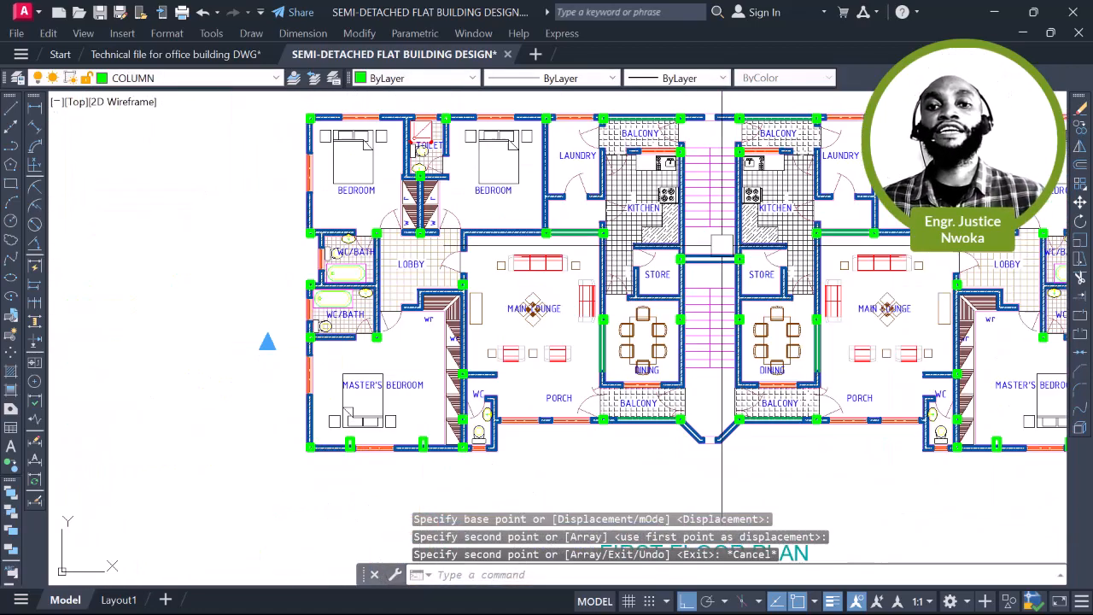
middle_drag(409, 250, 652, 248)
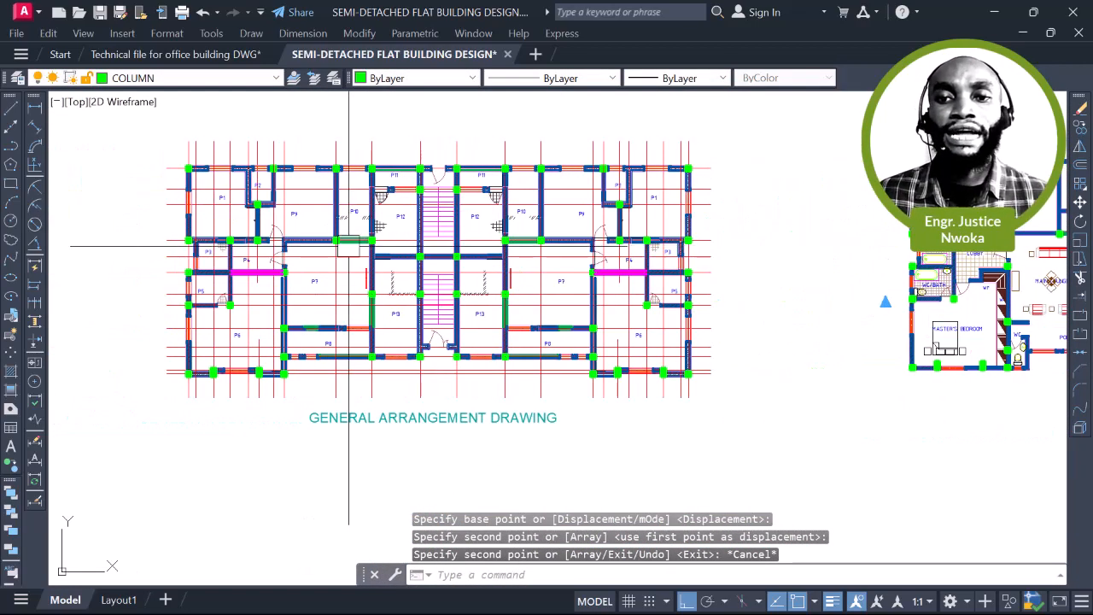
scroll(399, 258, up, 4)
scroll(488, 263, up, 4)
scroll(436, 255, down, 8)
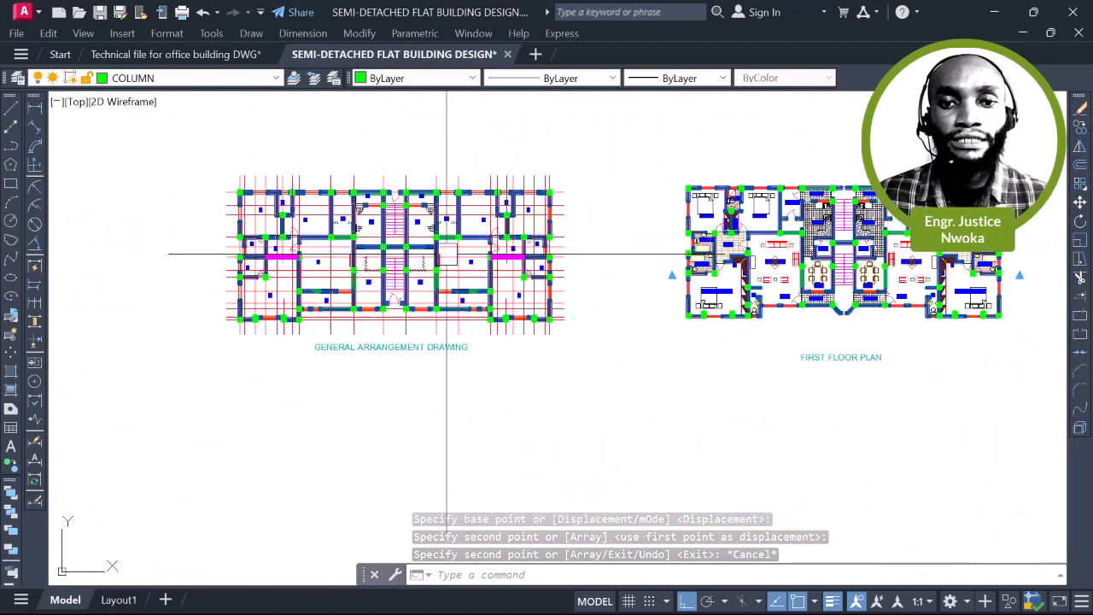
scroll(370, 234, up, 5)
scroll(370, 234, down, 5)
scroll(612, 239, up, 6)
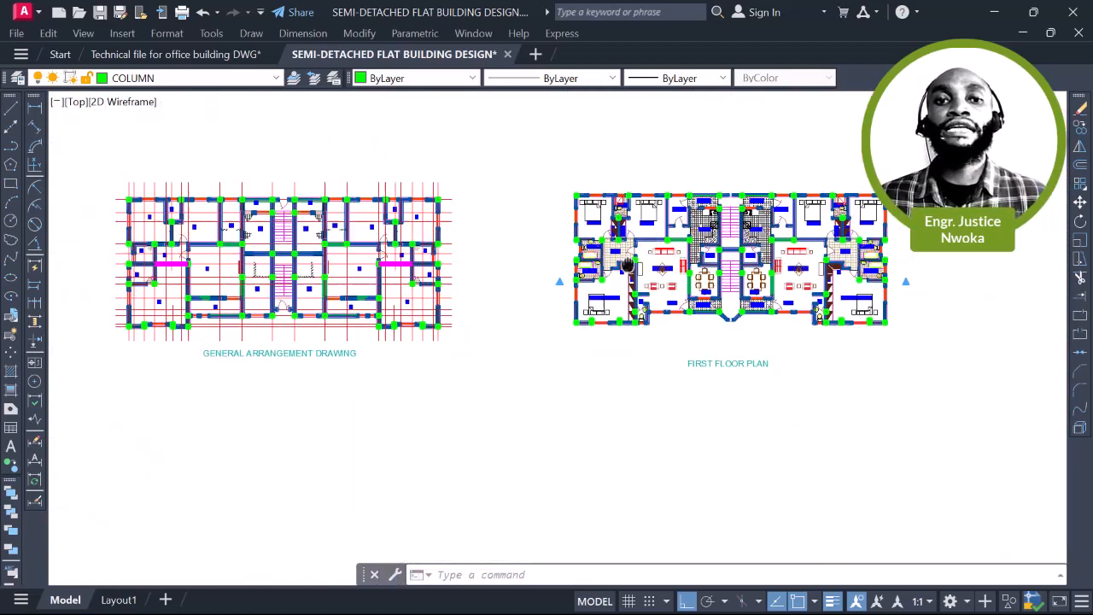
Examine how the copied columns sit in the walls around the left flat's bedrooms, toilet and WC/bath on the first floor plan
scroll(427, 232, up, 10)
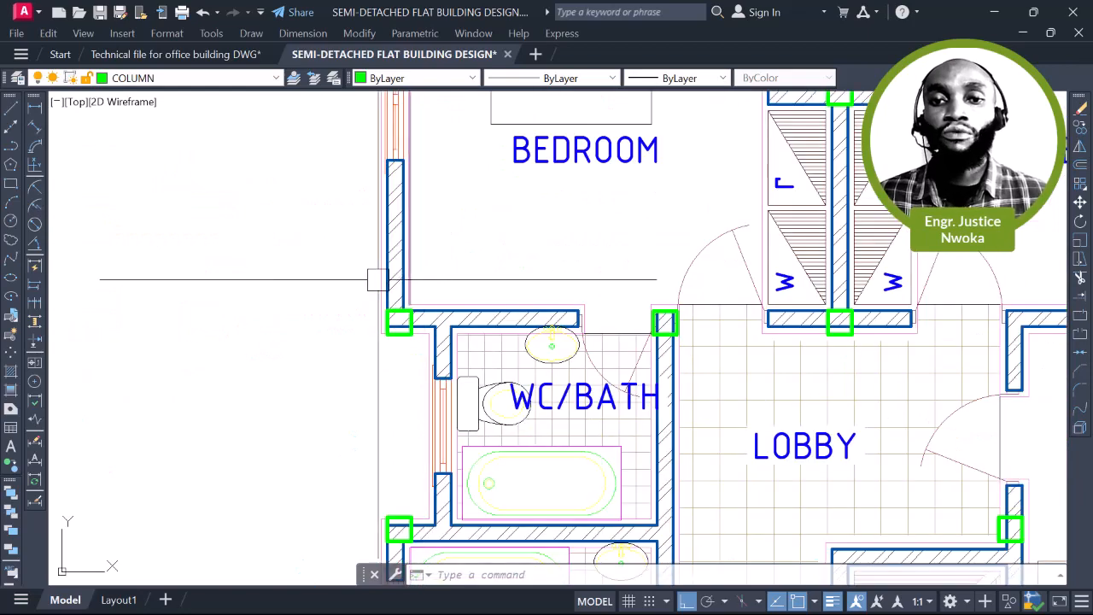
scroll(357, 294, down, 8)
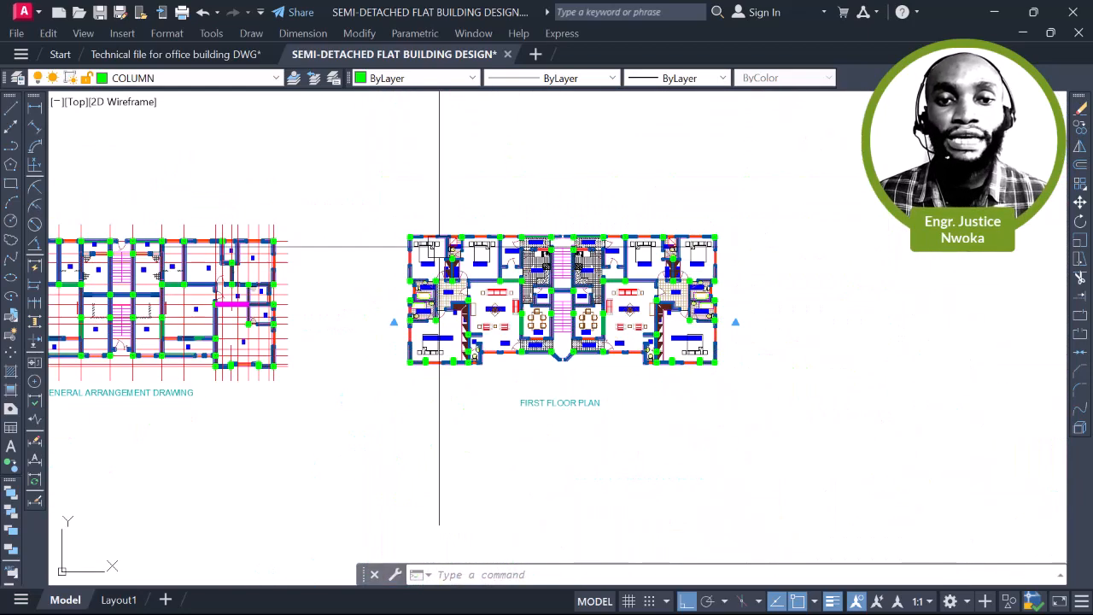
scroll(658, 221, up, 4)
scroll(596, 221, down, 1)
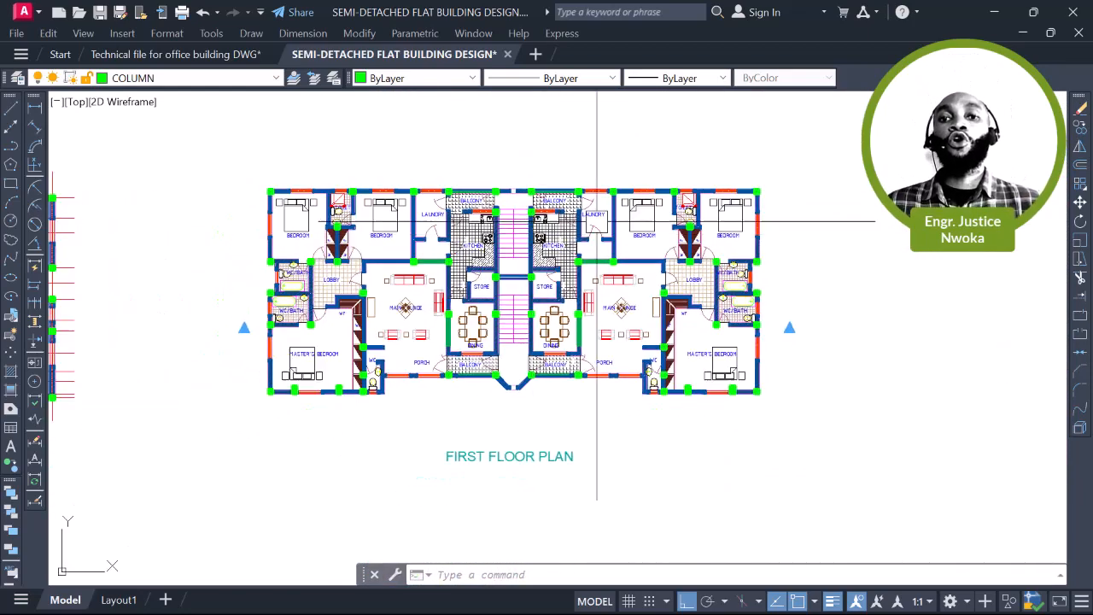
scroll(323, 272, up, 6)
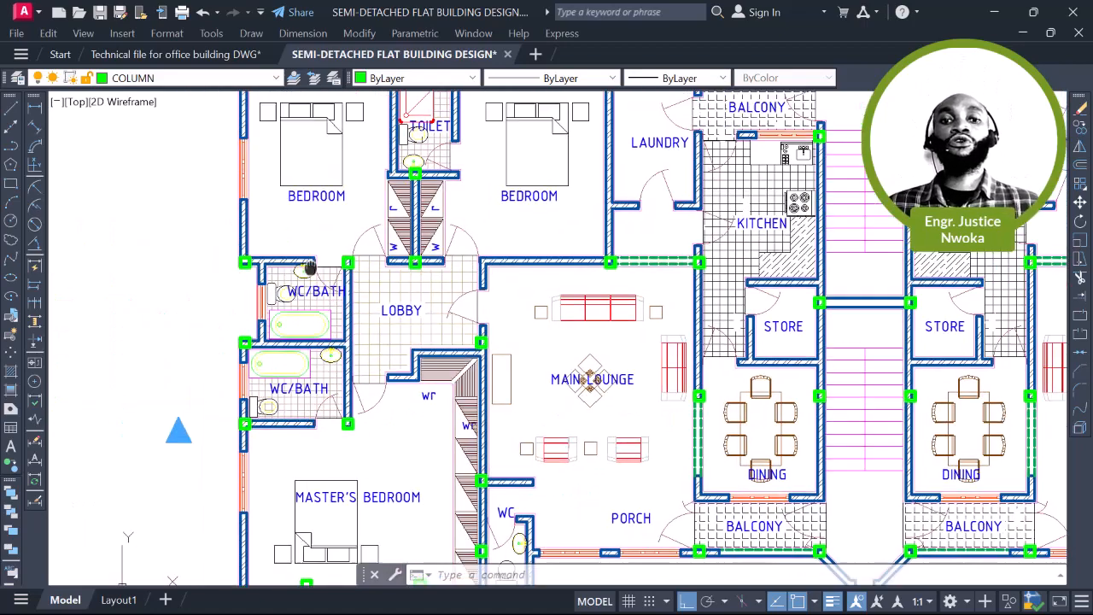
scroll(247, 193, up, 8)
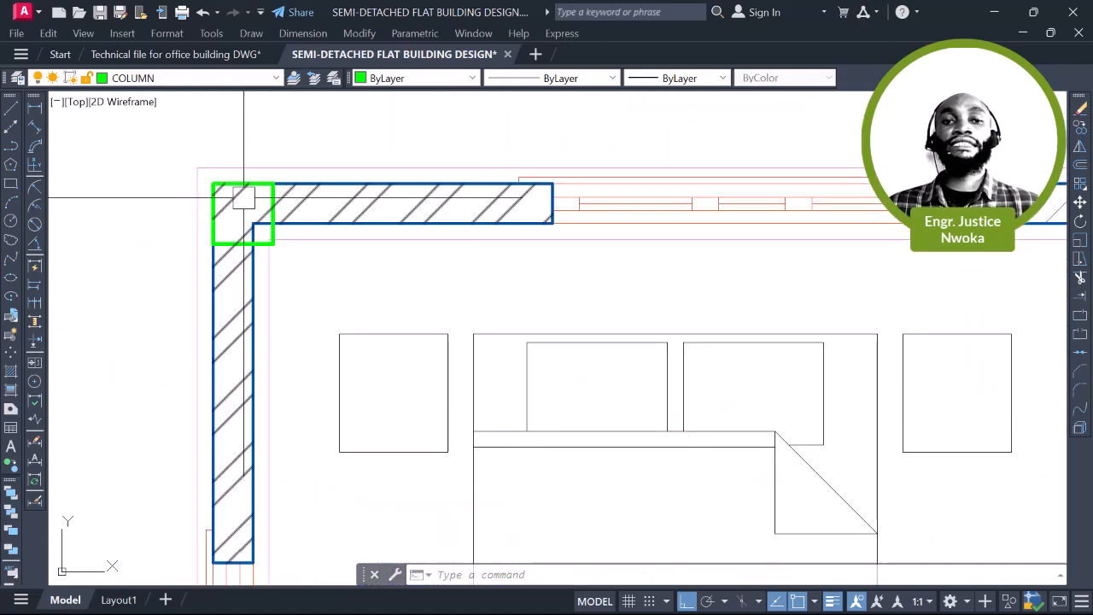
scroll(288, 207, down, 8)
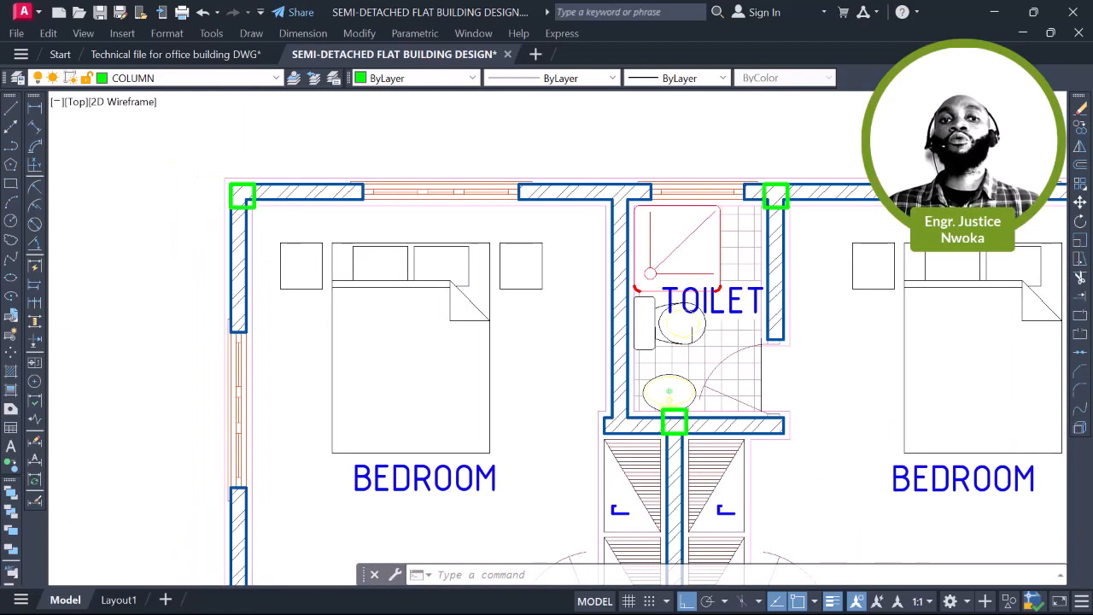
middle_drag(552, 241, 608, 247)
scroll(555, 273, down, 5)
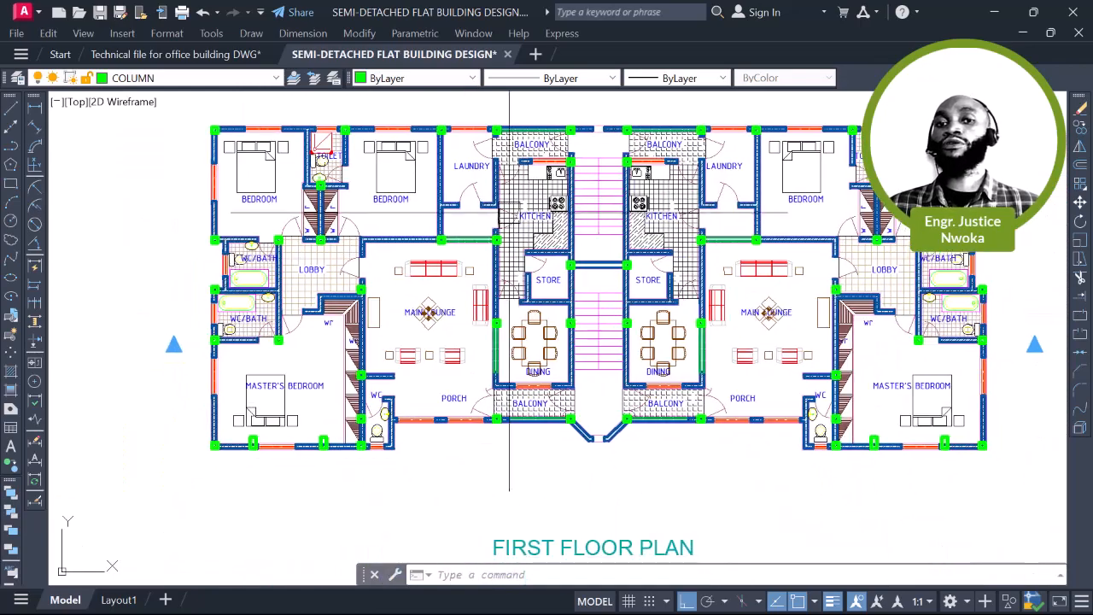
scroll(519, 205, down, 2)
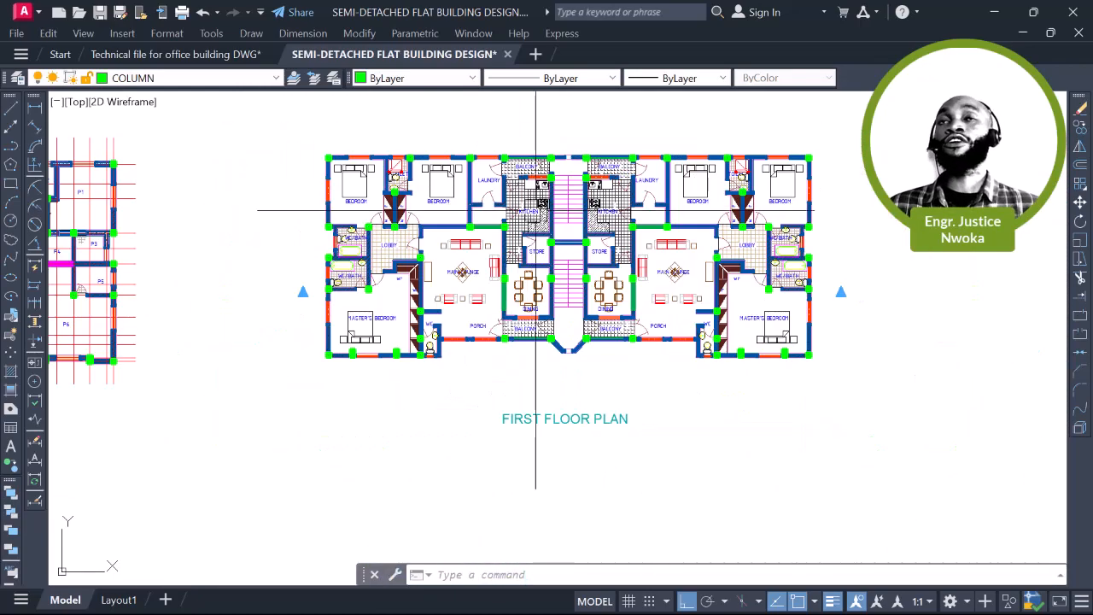
Examine the copied columns along the master's bedroom, WC, lobby, main lounge and dining walls for protrusions into the rooms
scroll(414, 340, up, 8)
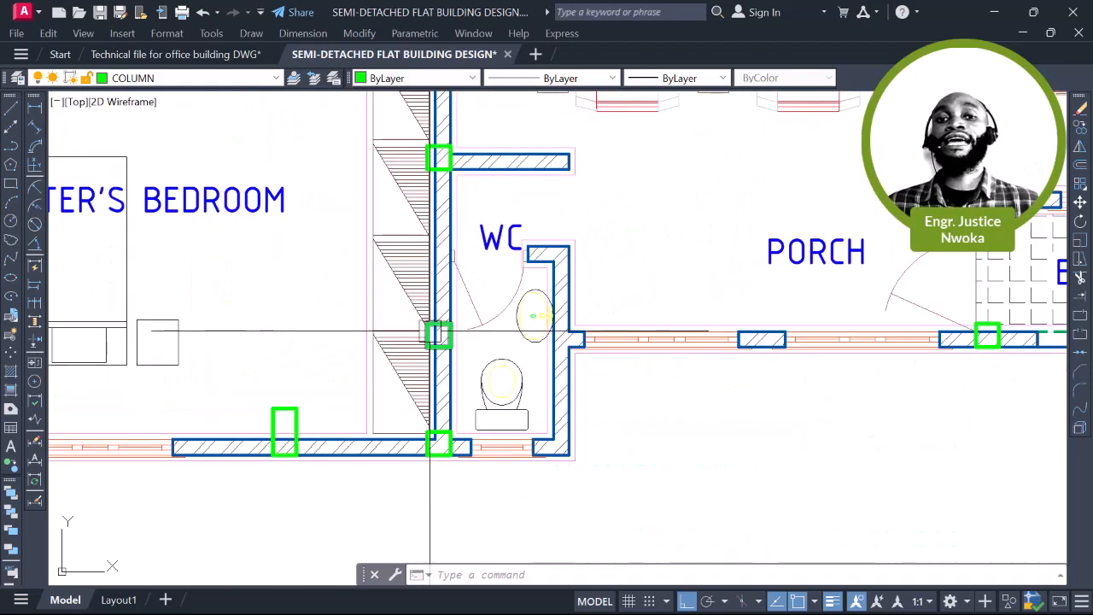
scroll(551, 321, down, 5)
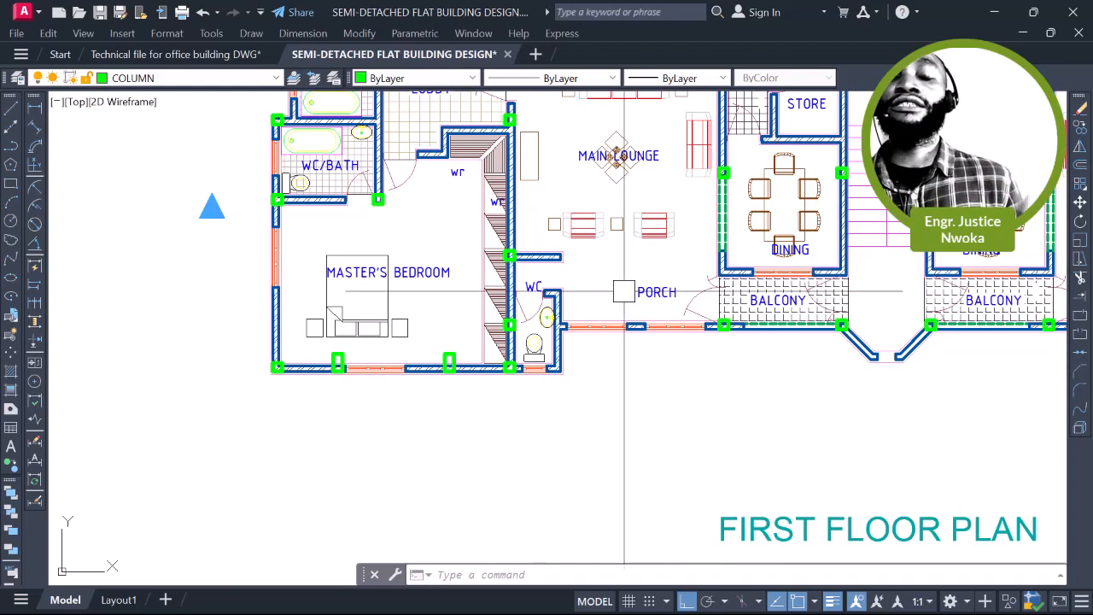
middle_drag(478, 254, 471, 307)
scroll(510, 152, up, 7)
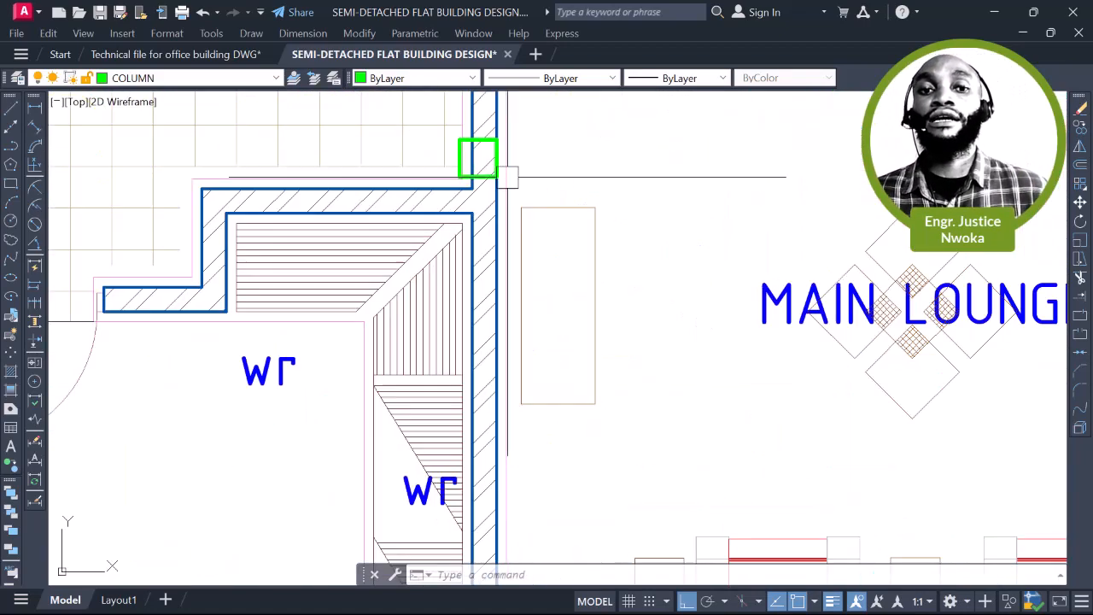
scroll(442, 109, down, 5)
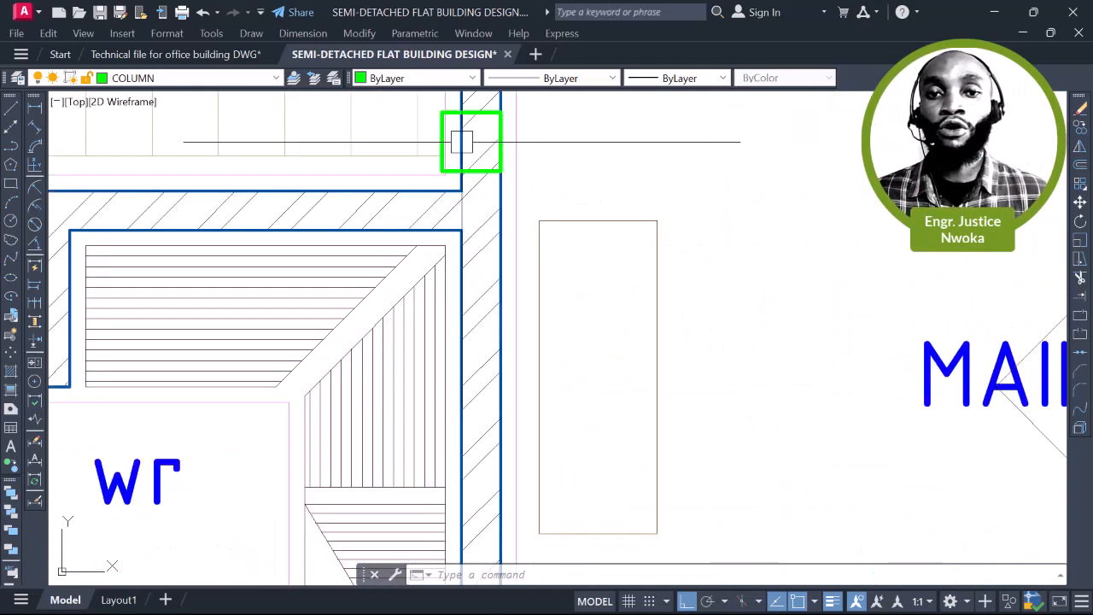
middle_drag(472, 147, 468, 275)
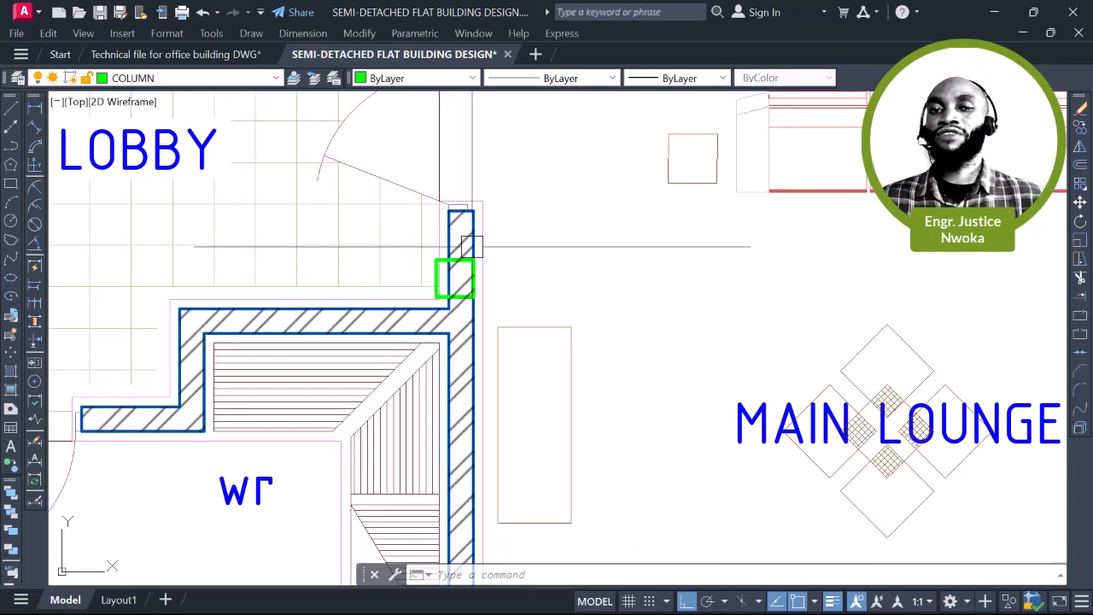
scroll(460, 248, down, 5)
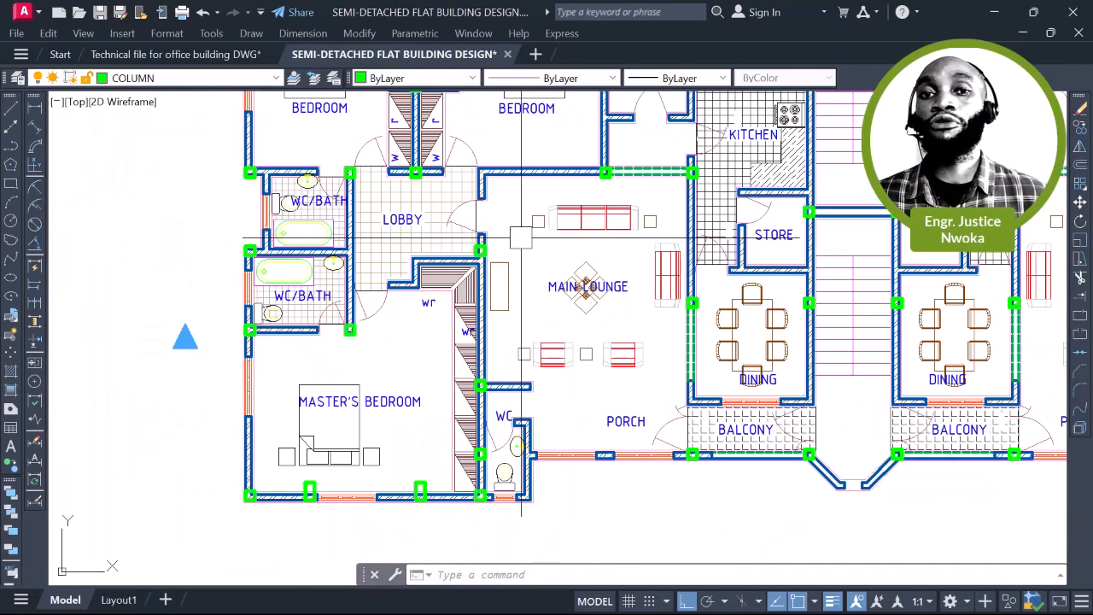
middle_drag(684, 249, 541, 256)
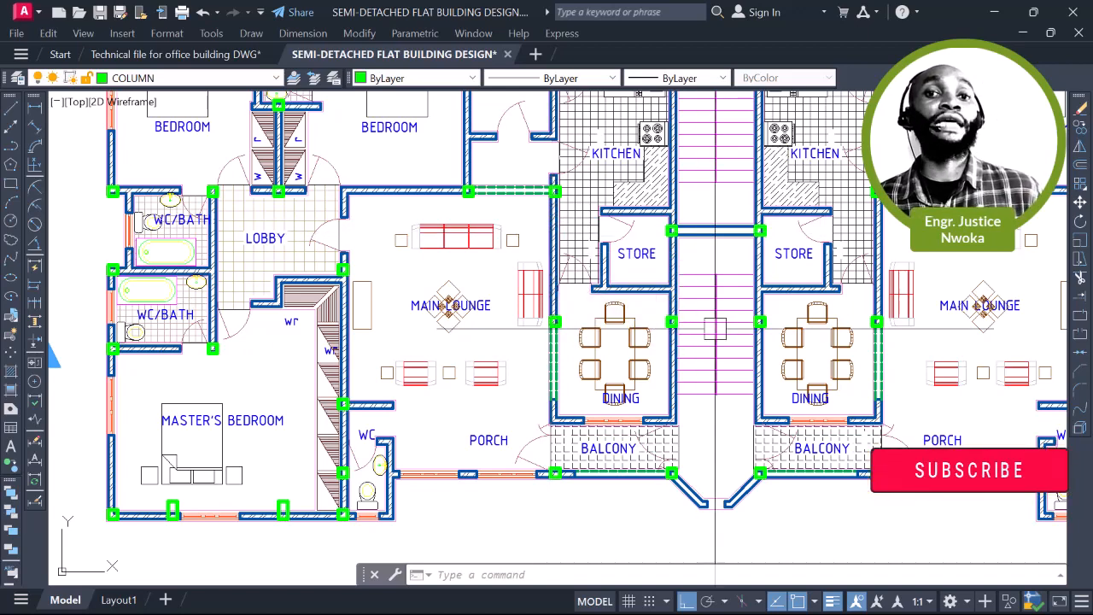
scroll(705, 329, up, 4)
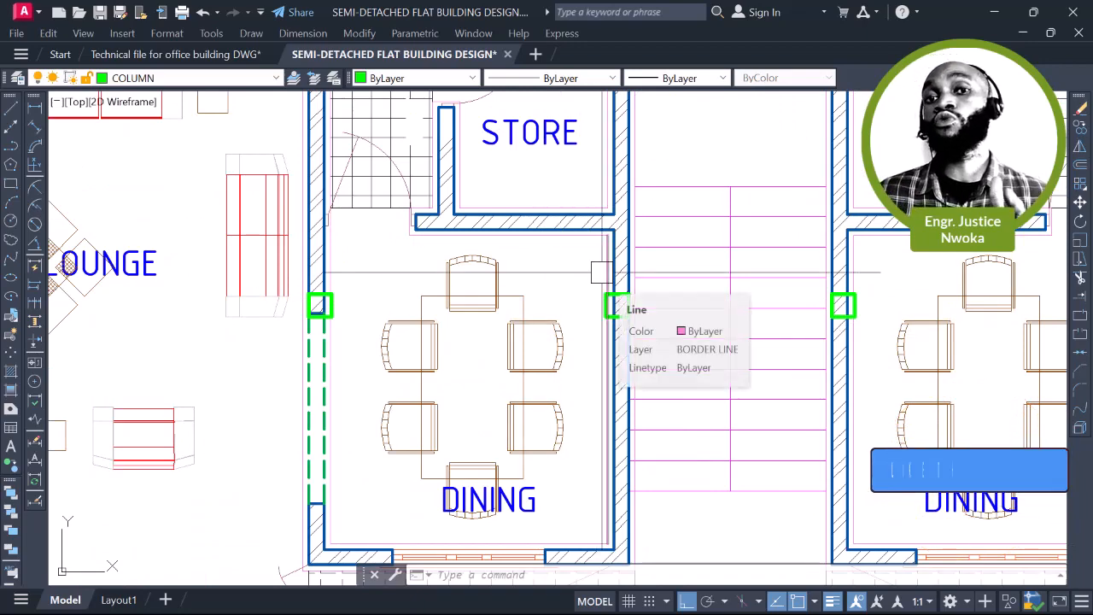
scroll(602, 273, down, 4)
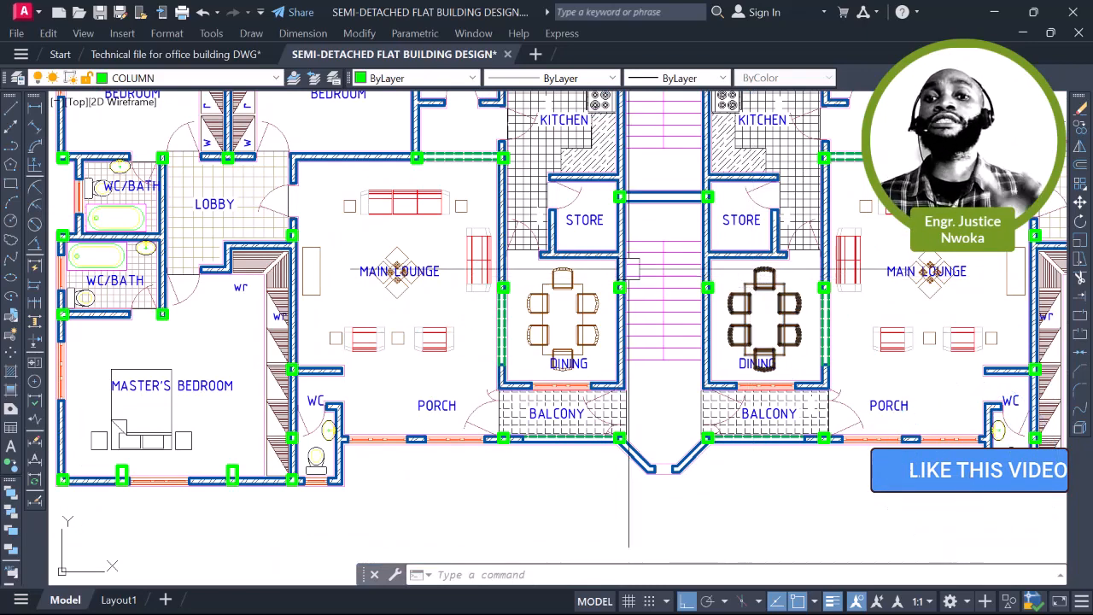
middle_drag(596, 226, 677, 332)
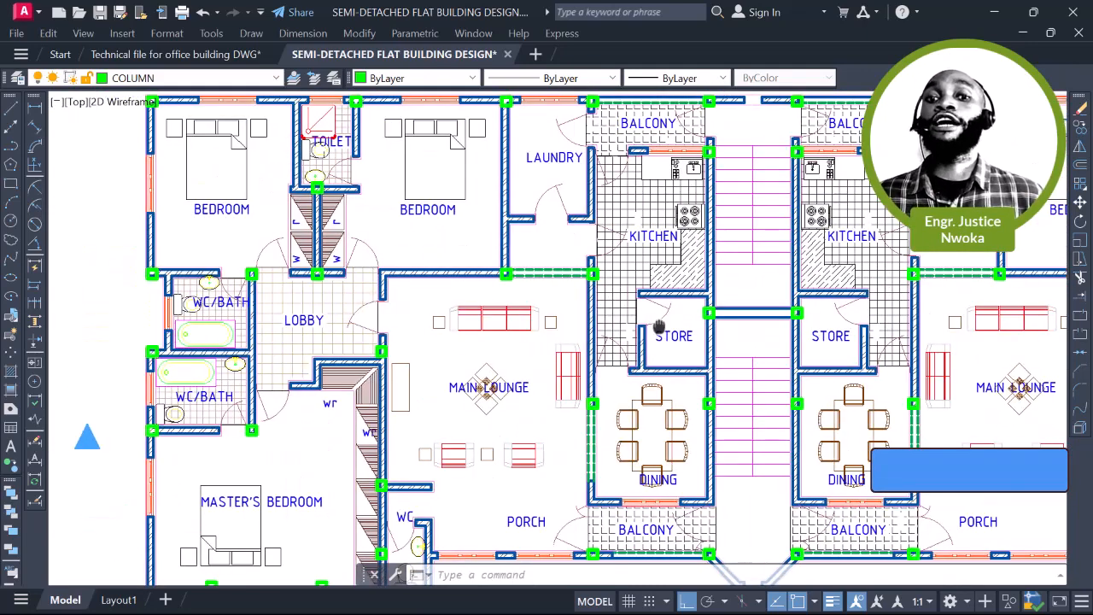
scroll(292, 248, up, 2)
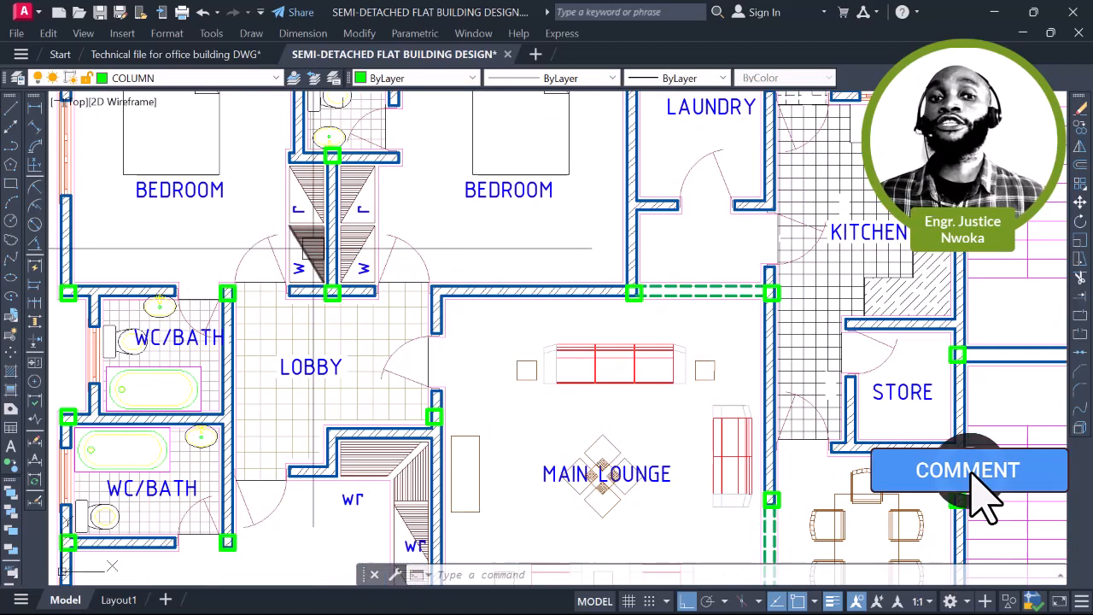
Stretch the lower edge of the upper-left bedroom's outer corner column up to the horizontal wall's inner face on the first floor plan
middle_drag(292, 249, 370, 313)
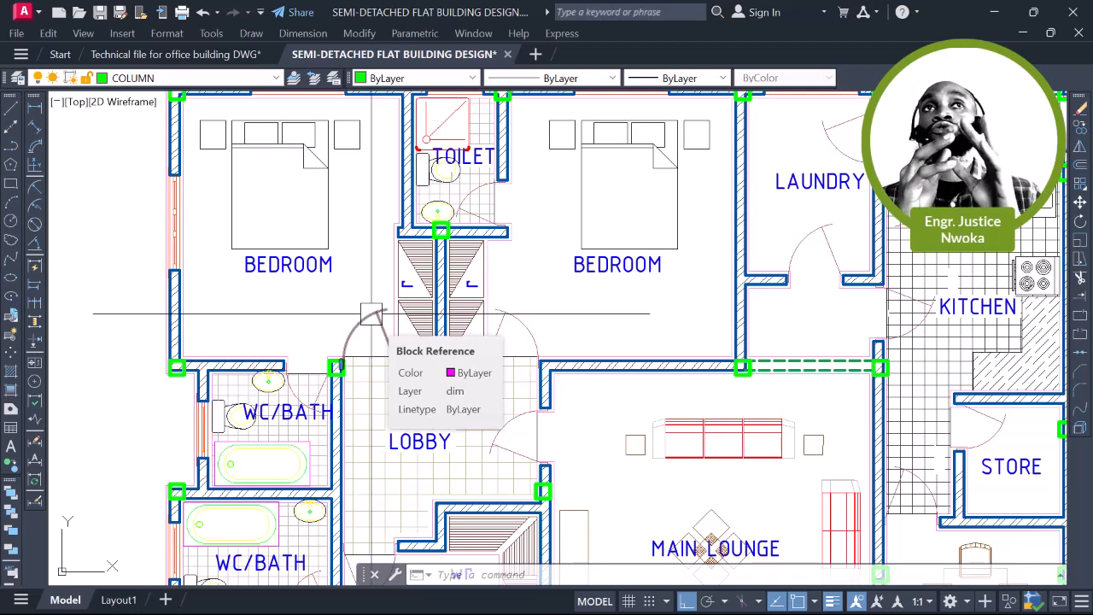
scroll(342, 186, up, 8)
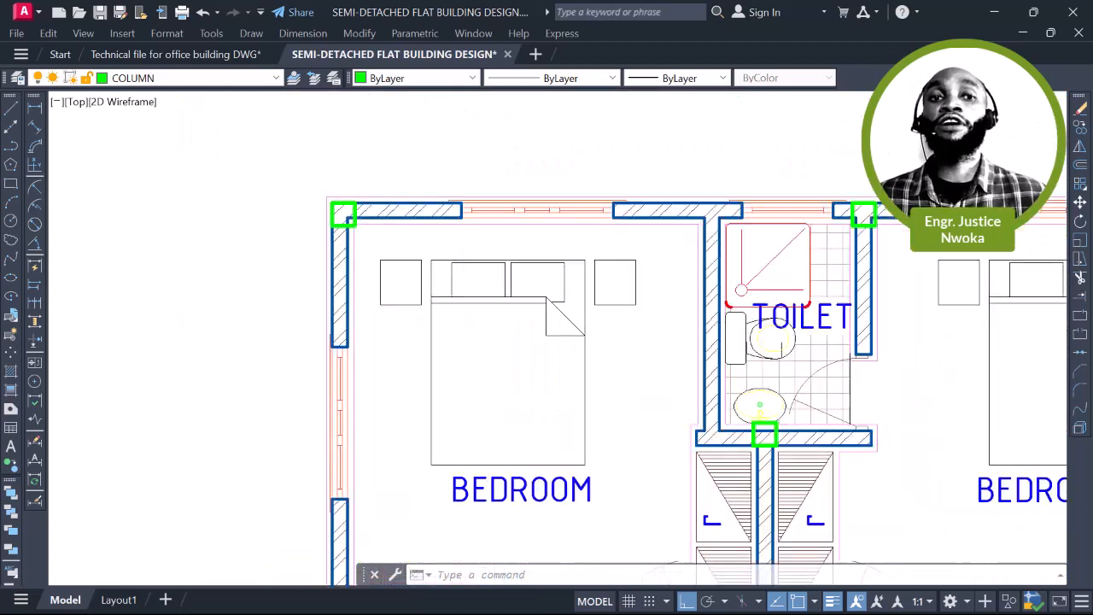
scroll(424, 371, down, 2)
scroll(368, 336, up, 4)
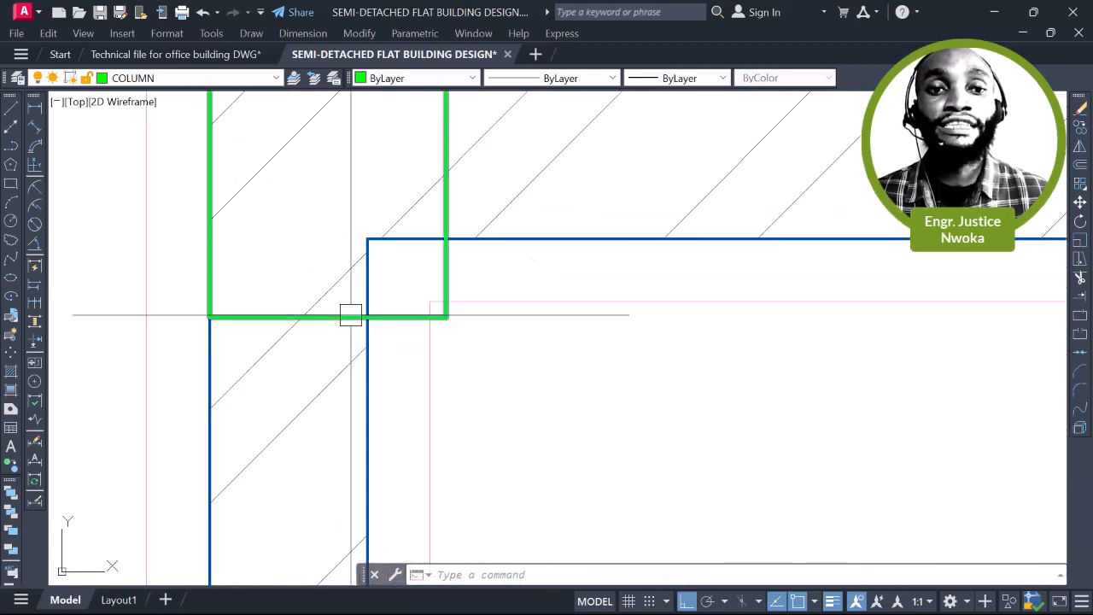
click(355, 325)
click(328, 317)
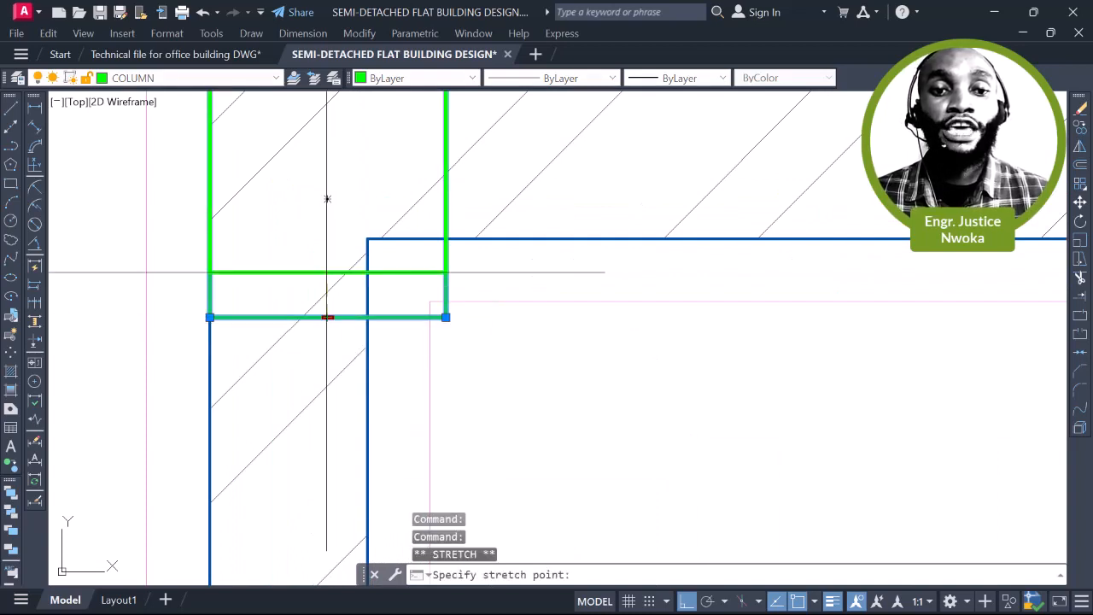
click(327, 239)
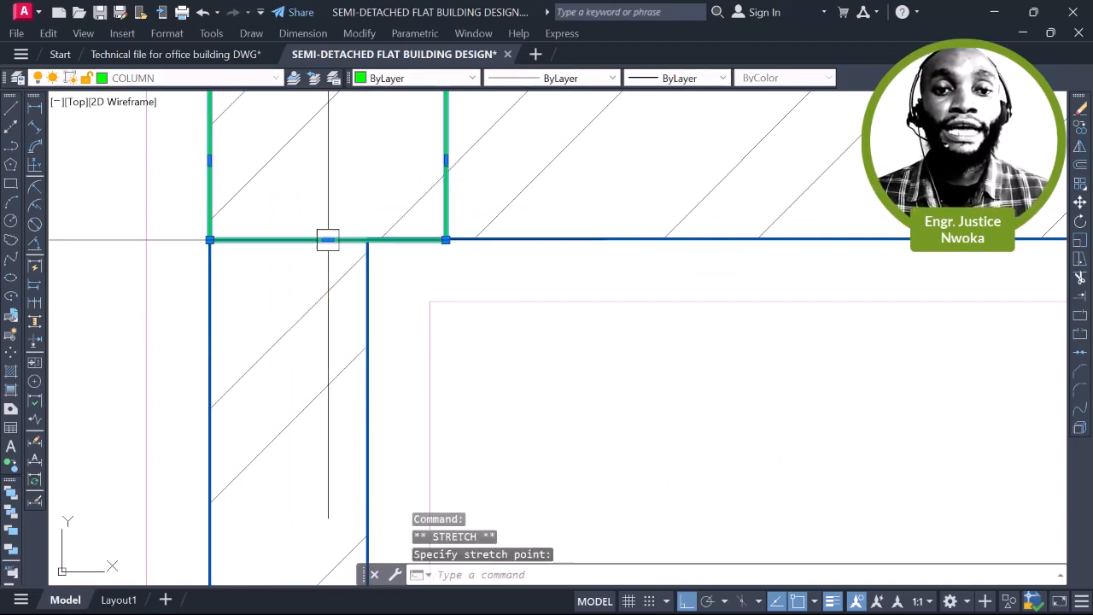
Extend the bedroom corner column's inner side by 75 along the horizontal wall
scroll(505, 269, down, 4)
scroll(492, 223, up, 2)
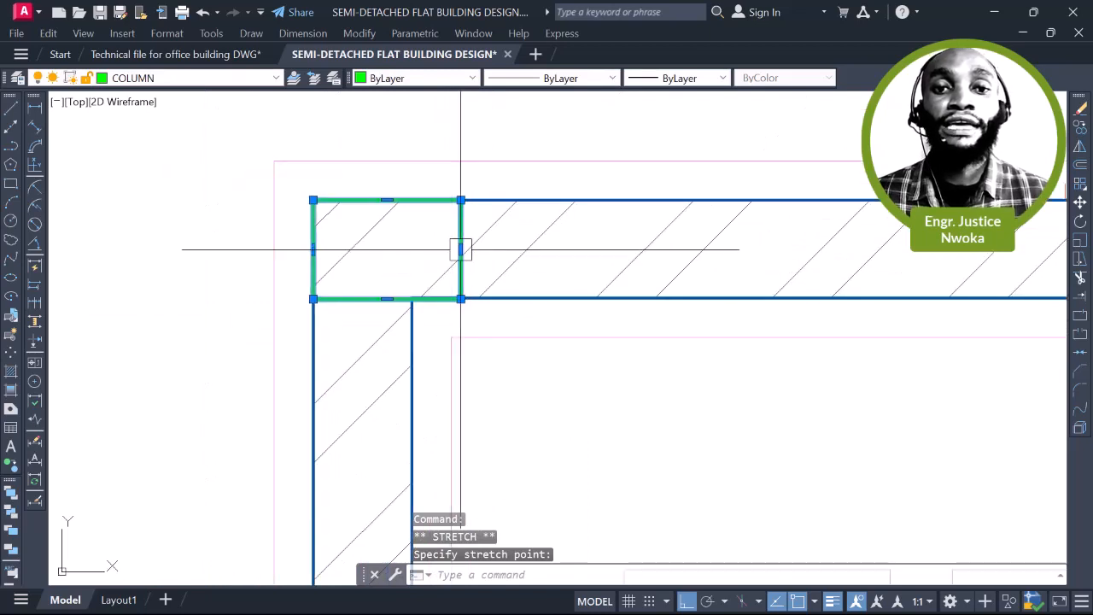
click(461, 247)
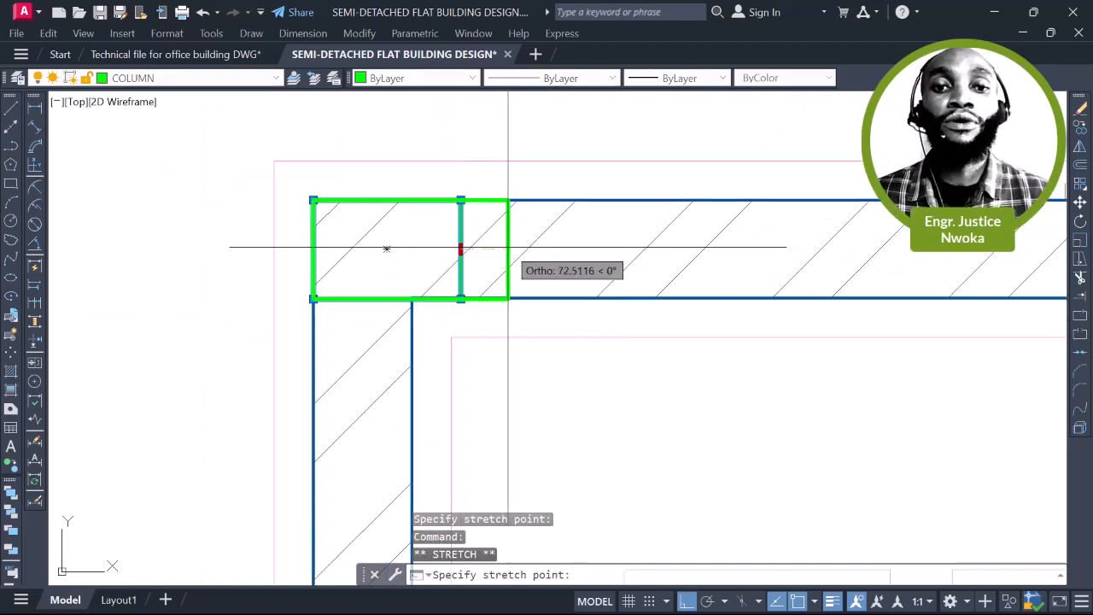
text(75)
key(Return)
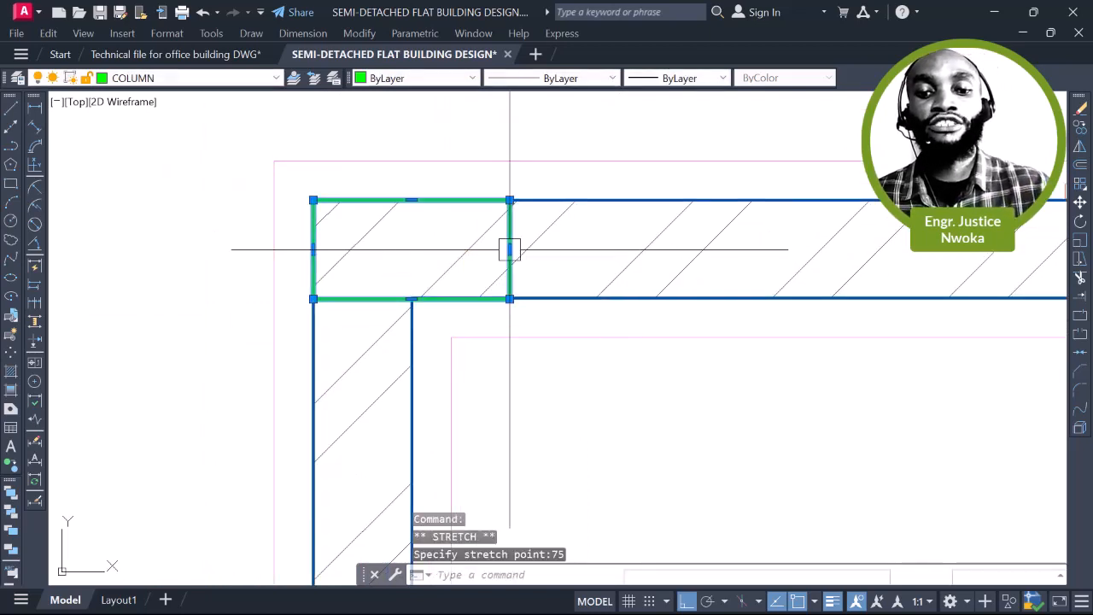
scroll(429, 245, down, 4)
scroll(436, 247, down, 2)
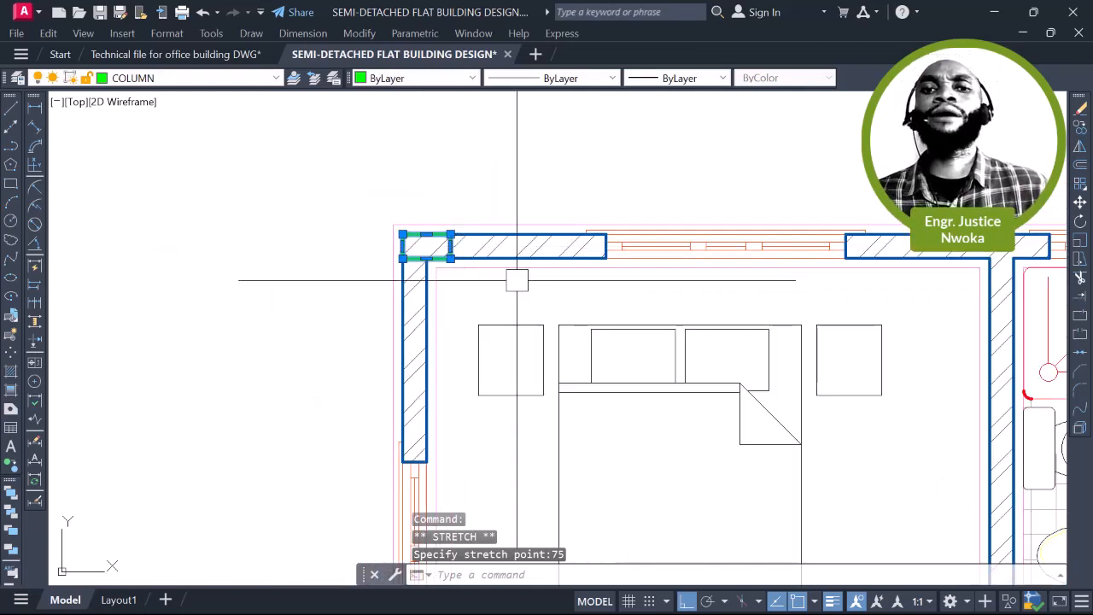
Undo the bedroom corner column's two stretches
scroll(485, 266, up, 2)
key(ctrl+z)
key(ctrl+z)
key(ctrl+z)
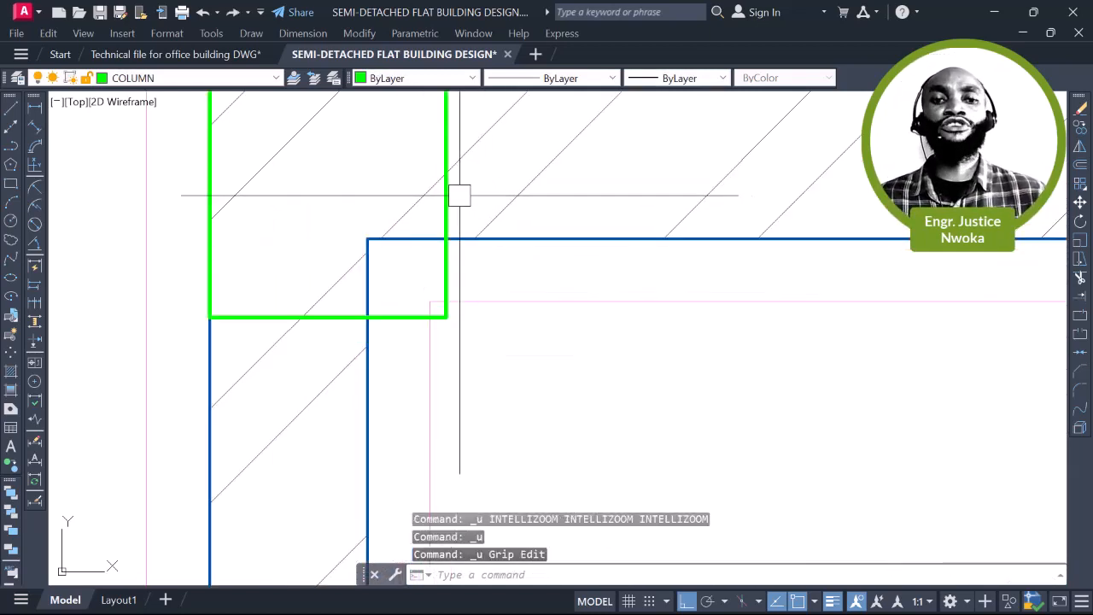
Stretch the bedroom corner column's inner side back to the vertical wall's inner face
scroll(444, 210, down, 2)
scroll(439, 212, up, 2)
click(434, 224)
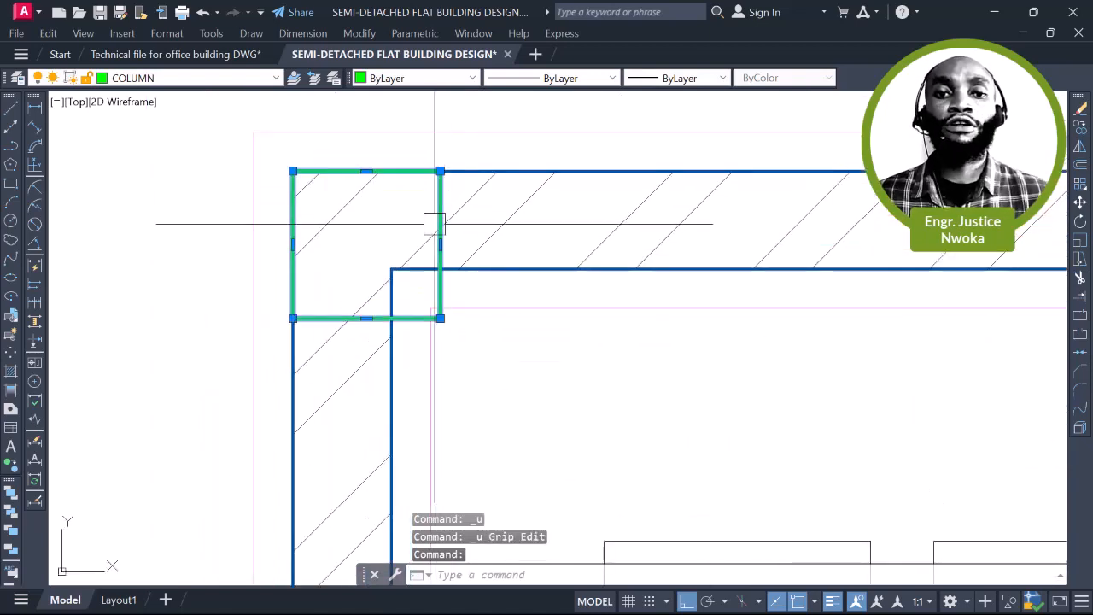
click(440, 244)
scroll(411, 246, up, 2)
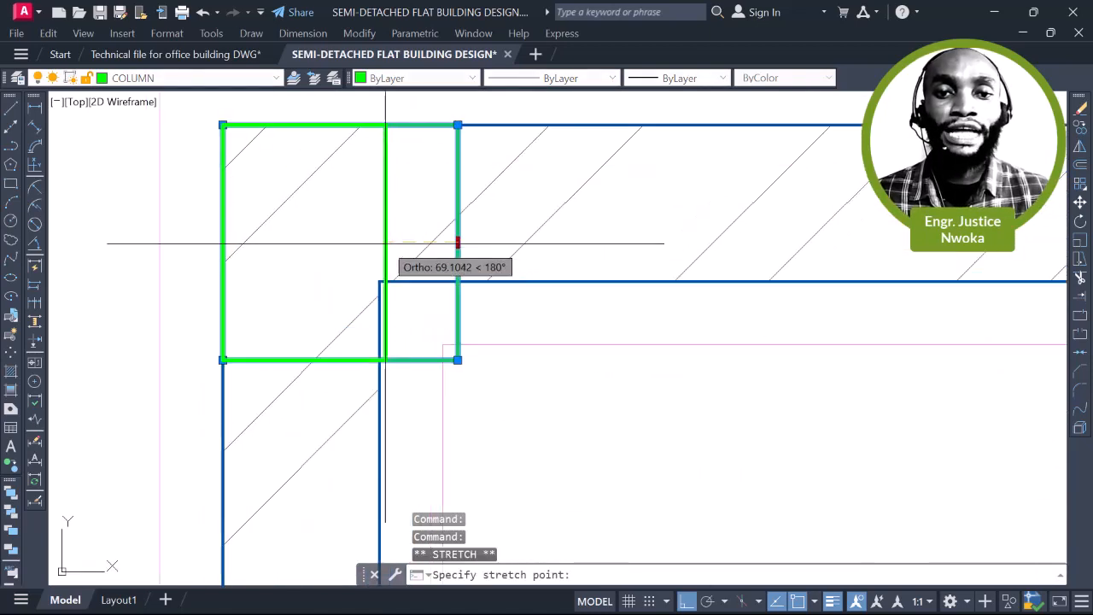
click(381, 244)
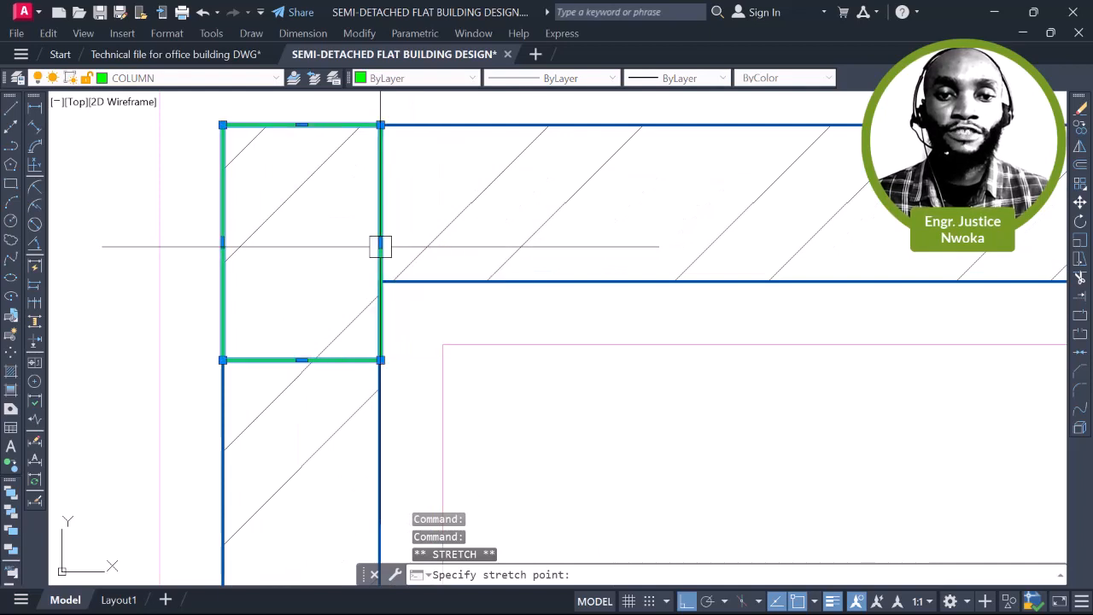
Stretch the narrowed corner column's lower edge up to the horizontal wall's inner face
click(301, 359)
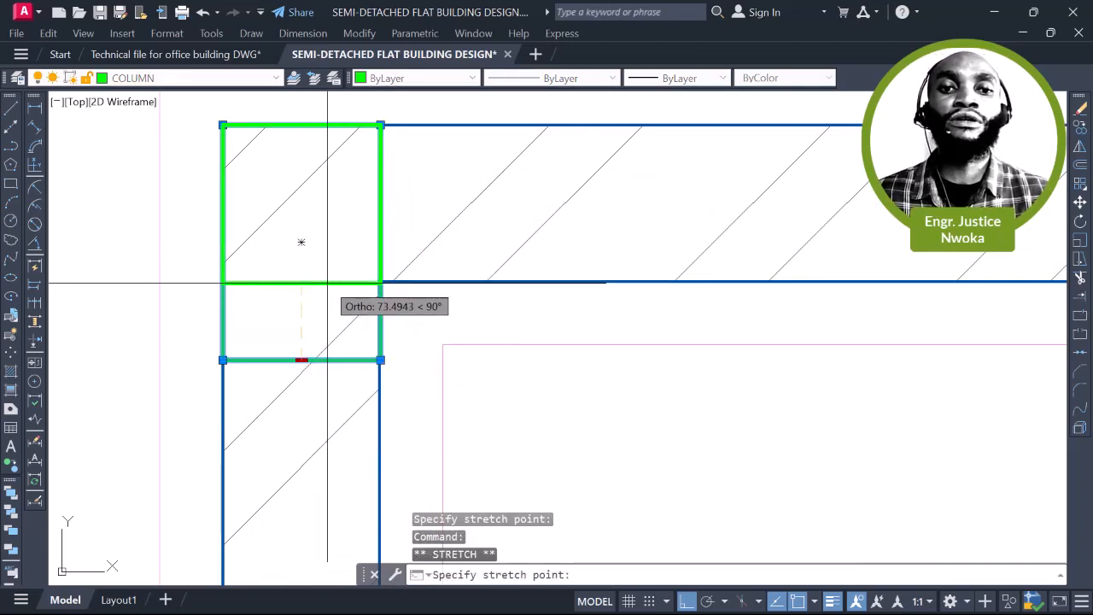
click(300, 242)
key(Escape)
scroll(328, 282, down, 4)
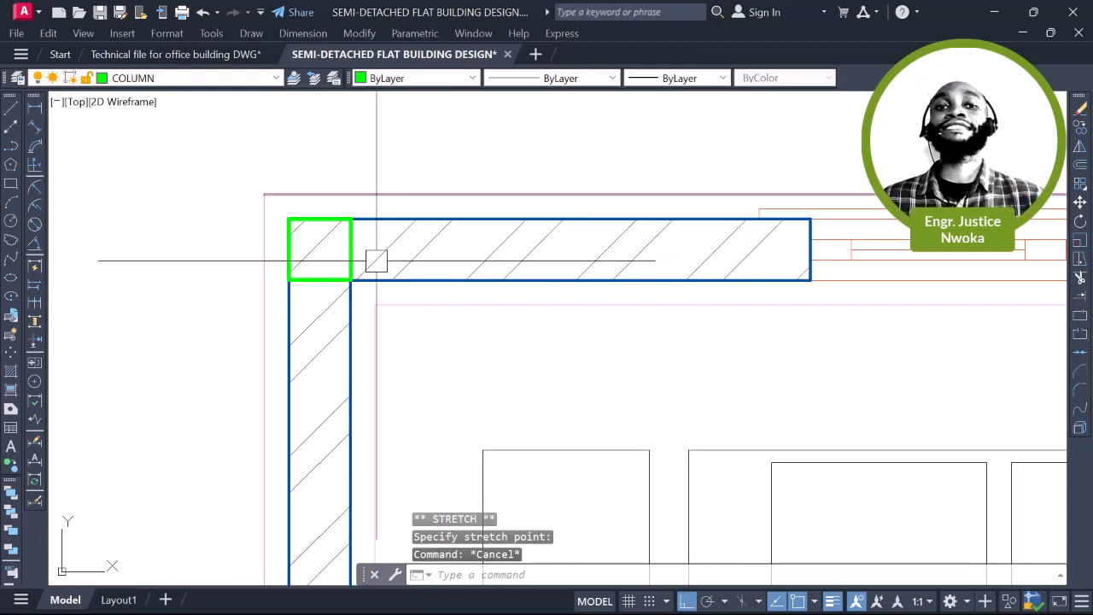
scroll(366, 236, down, 4)
scroll(347, 236, down, 2)
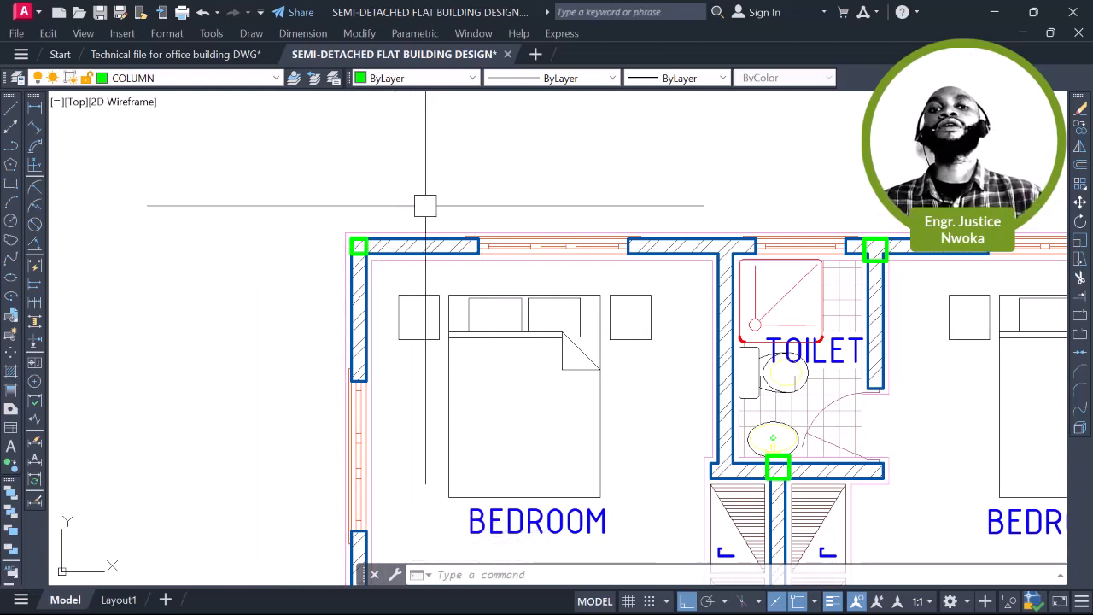
Undo the reduction of the bedroom corner column to the wall thickness
key(ctrl+z)
key(ctrl+z)
key(ctrl+z)
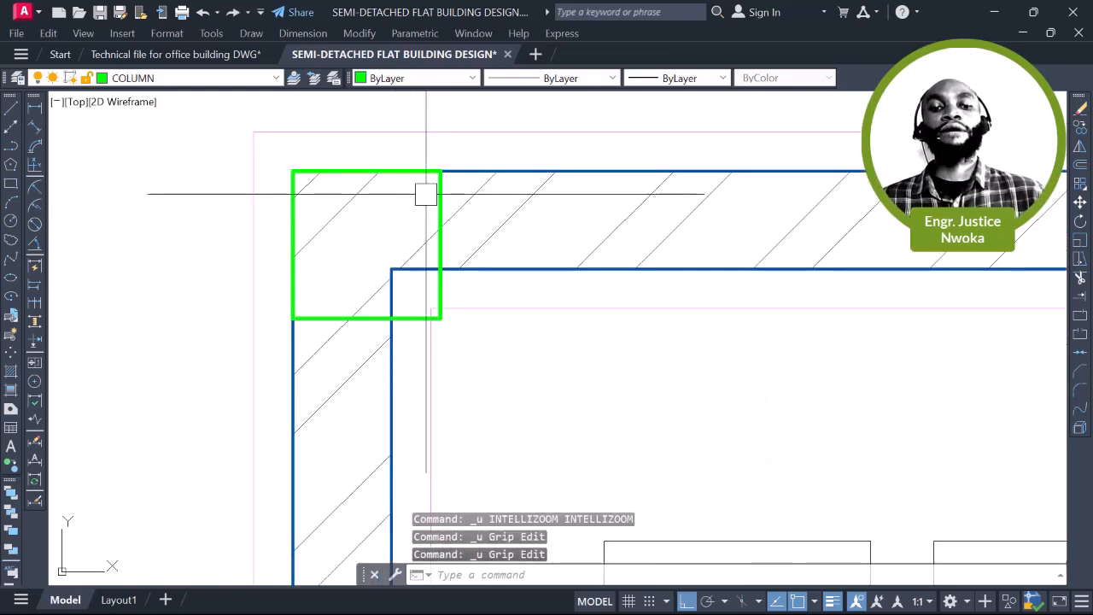
scroll(410, 222, down, 3)
scroll(564, 236, down, 3)
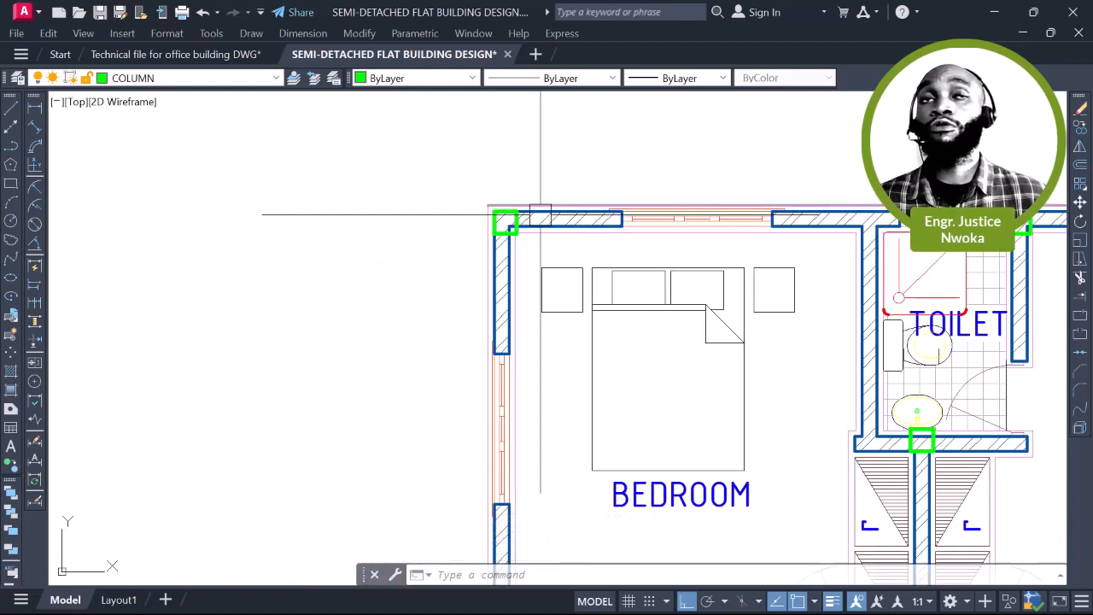
Select the two columns projecting into the left master's bedroom beside its front window on the first floor plan
scroll(539, 214, down, 5)
middle_drag(591, 264, 470, 248)
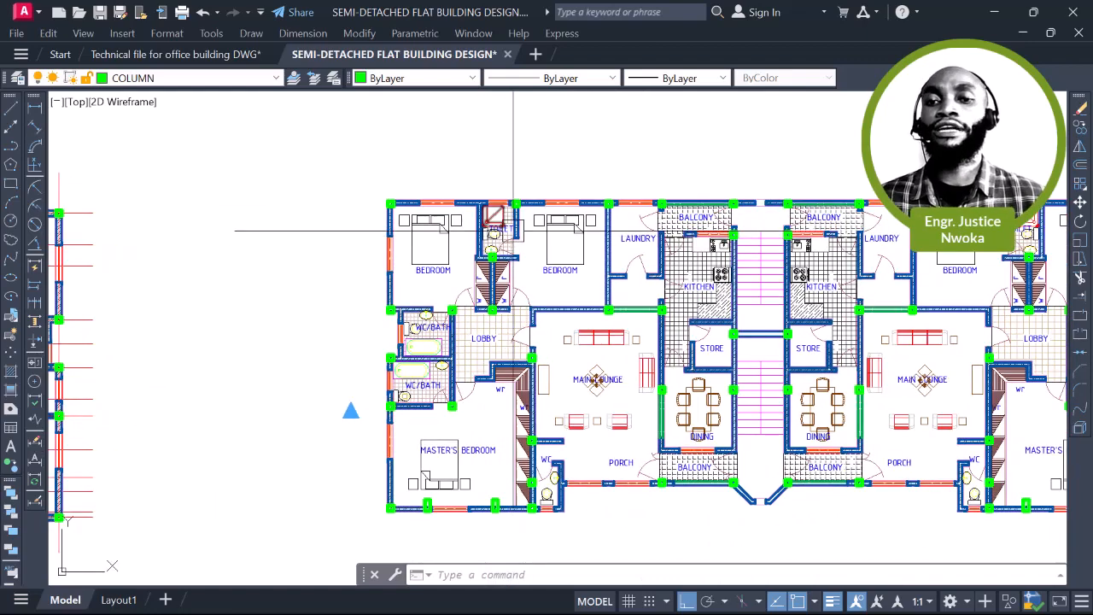
scroll(536, 225, down, 4)
middle_drag(621, 263, 610, 266)
scroll(546, 307, up, 4)
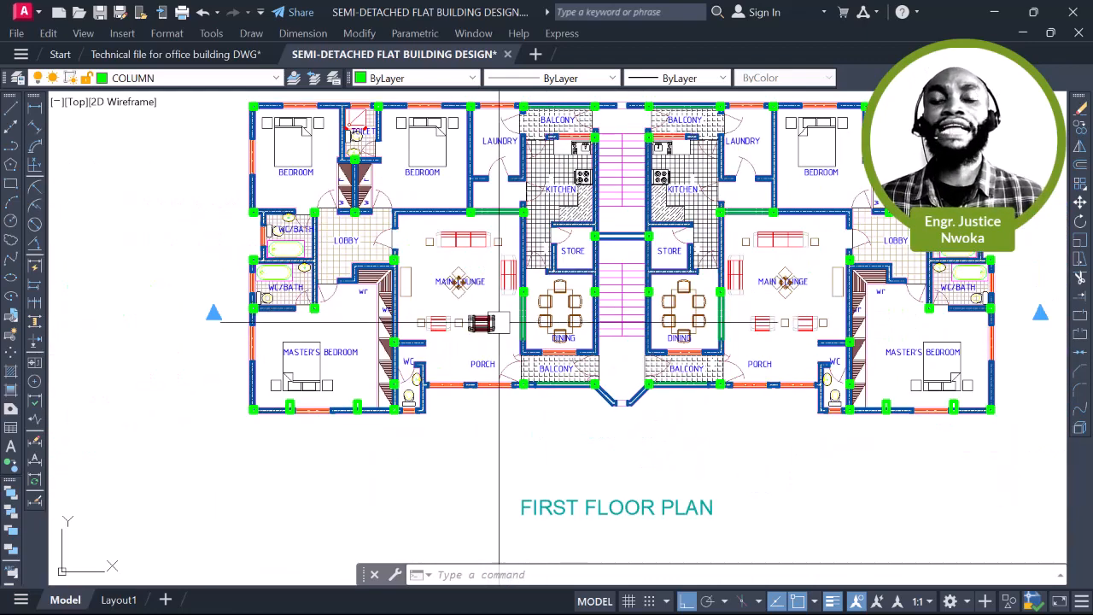
scroll(412, 406, up, 8)
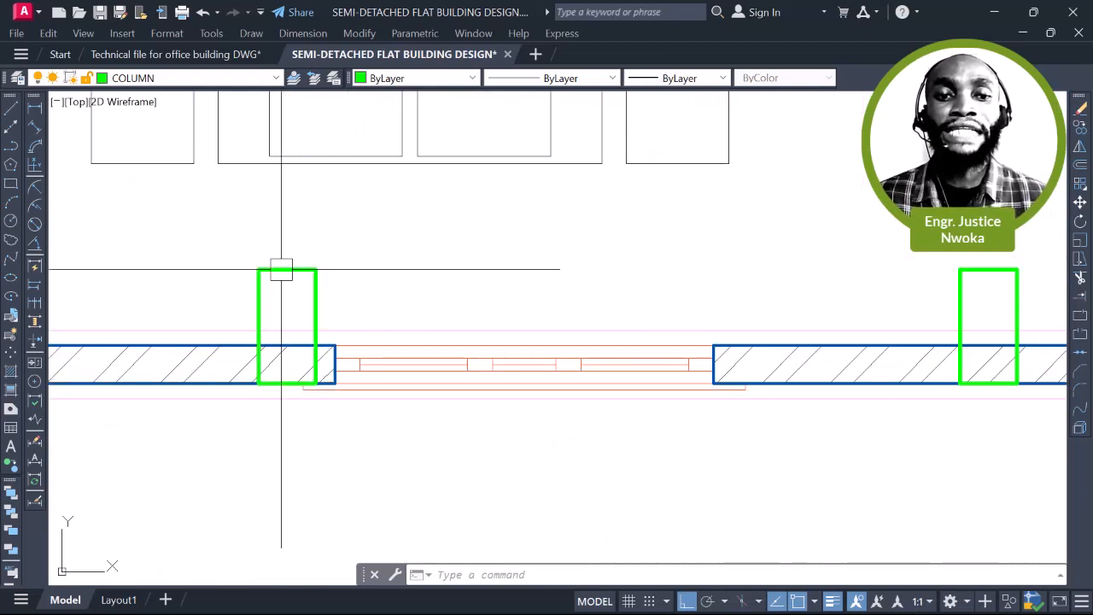
scroll(339, 285, down, 2)
middle_drag(332, 286, 394, 287)
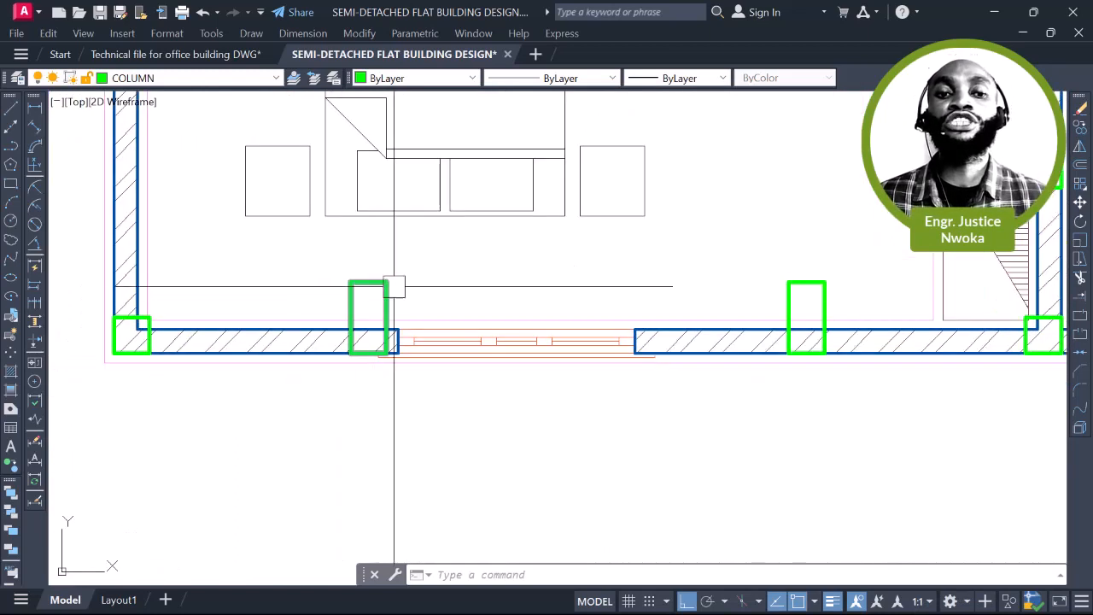
click(391, 289)
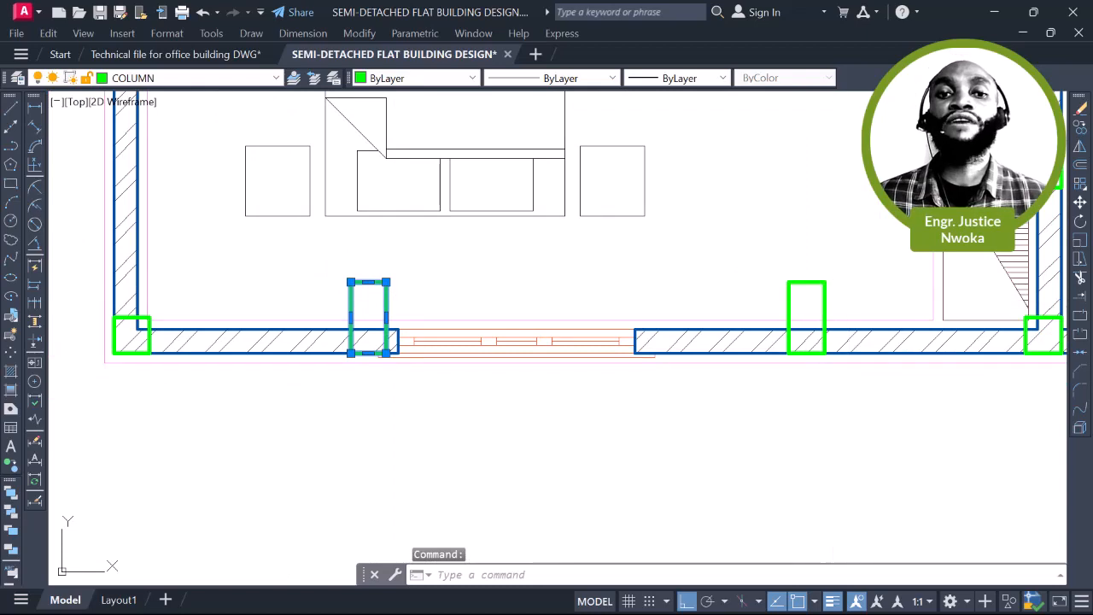
click(789, 311)
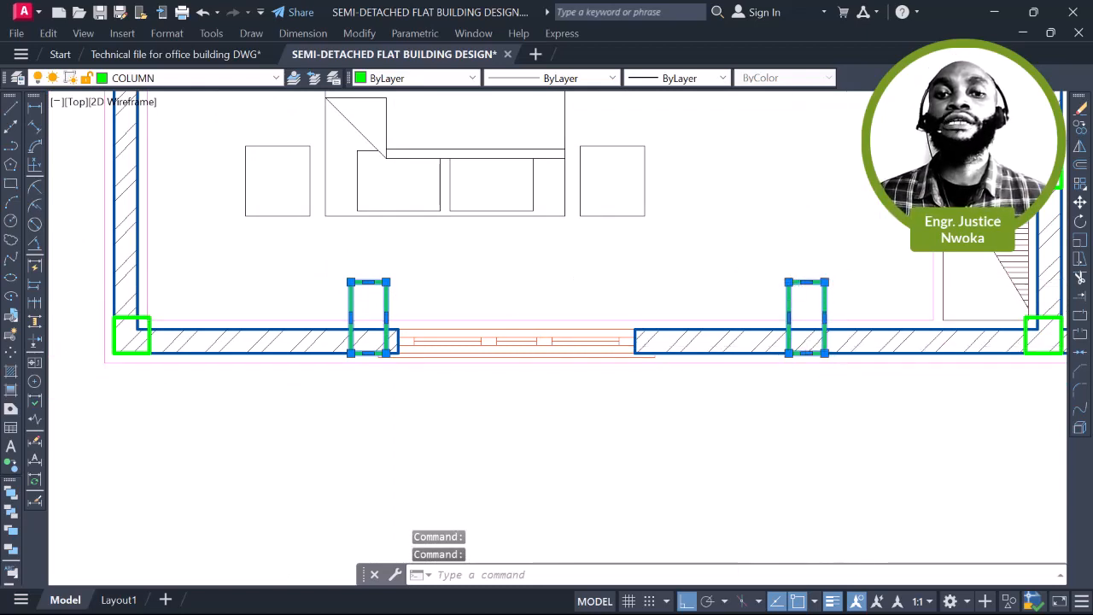
Compare the two selected columns with their counterparts beside the front window of room P6 on the general arrangement drawing
scroll(863, 286, down, 6)
middle_drag(139, 293, 641, 291)
middle_drag(413, 289, 771, 294)
middle_drag(321, 261, 670, 291)
scroll(284, 350, up, 4)
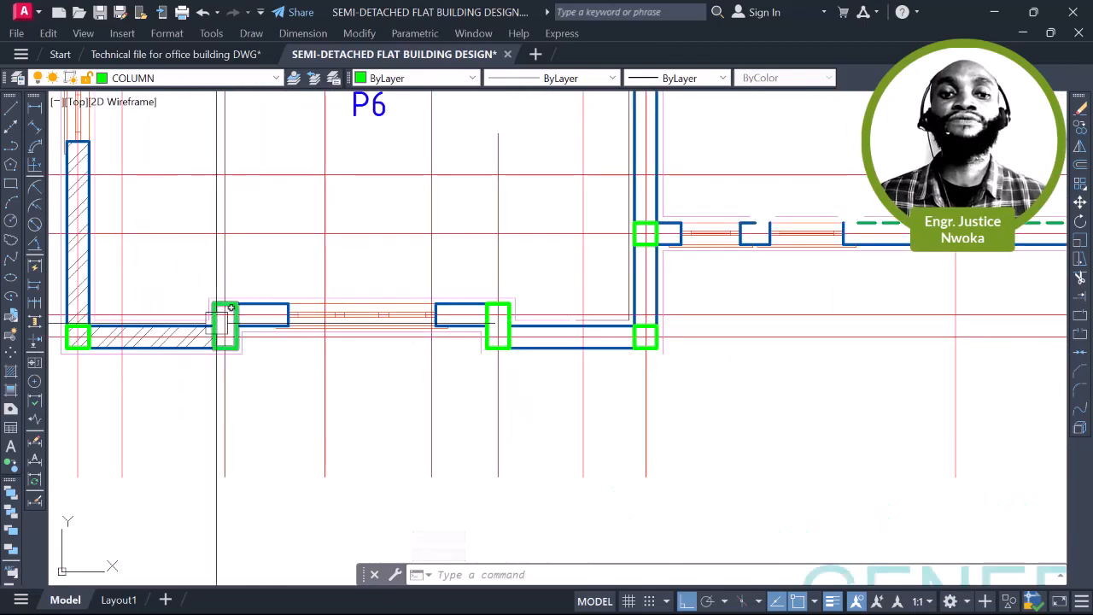
scroll(476, 312, down, 6)
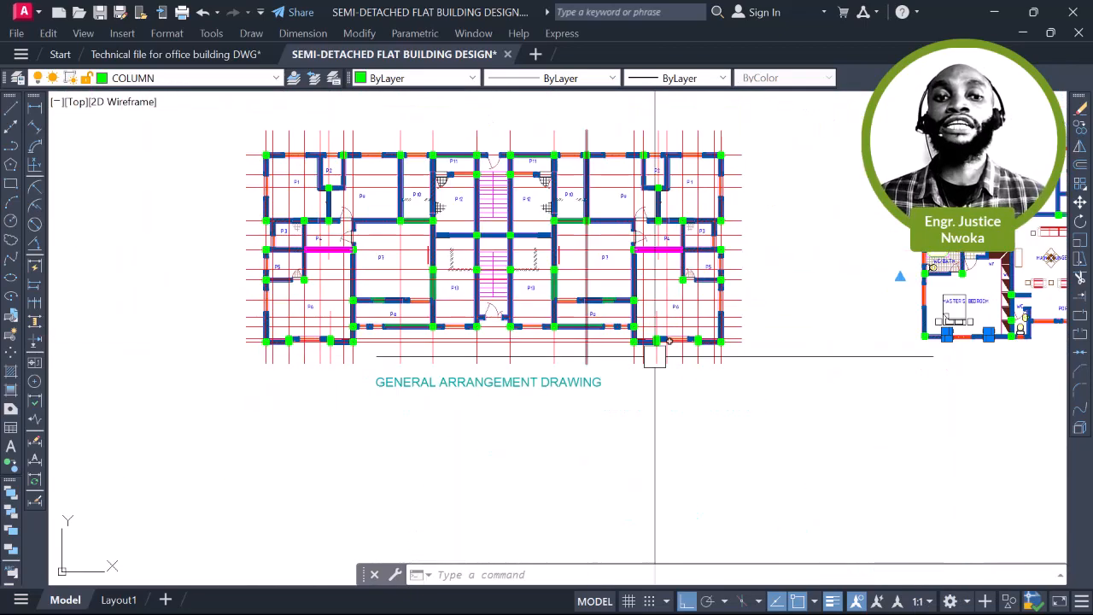
Find the front elevation and examine the ground floor window and flower box in its left bay
mouse_move(654, 354)
middle_down()
mouse_move(725, 372)
mouse_move(361, 390)
middle_up()
scroll(361, 390, down, 2)
mouse_move(741, 239)
middle_down()
mouse_move(655, 293)
mouse_move(536, 451)
middle_up()
scroll(605, 281, down, 4)
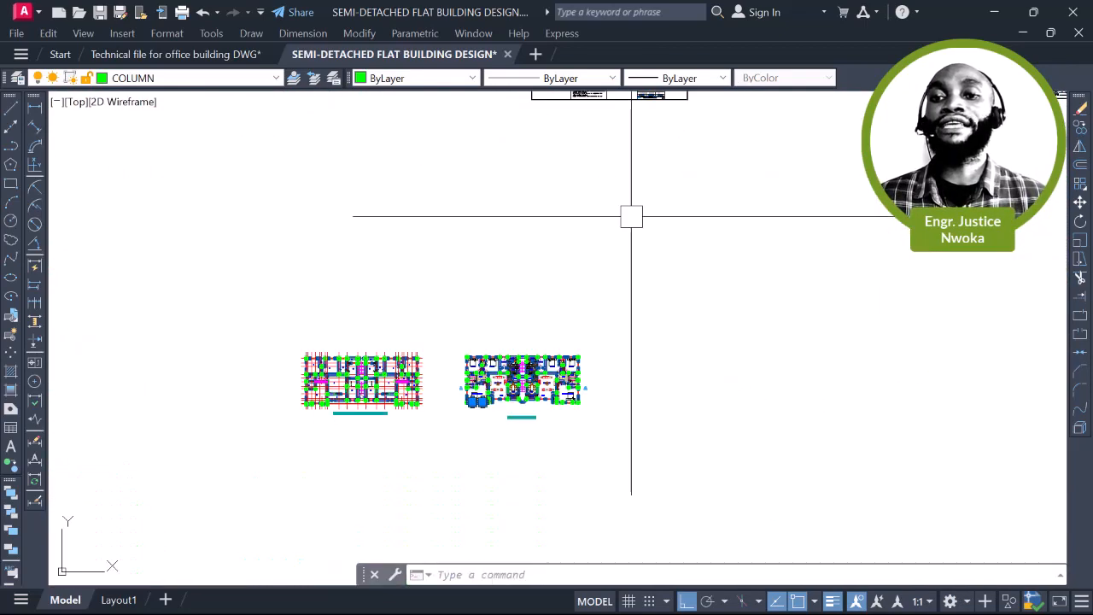
middle_drag(635, 240, 512, 438)
scroll(502, 228, up, 4)
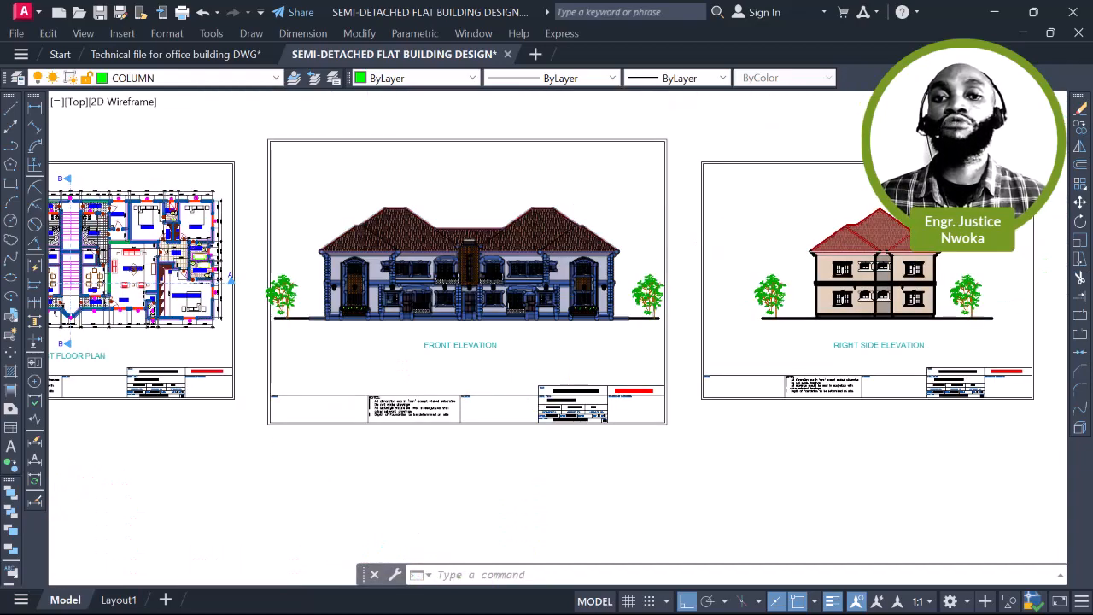
scroll(428, 367, up, 4)
scroll(222, 368, up, 5)
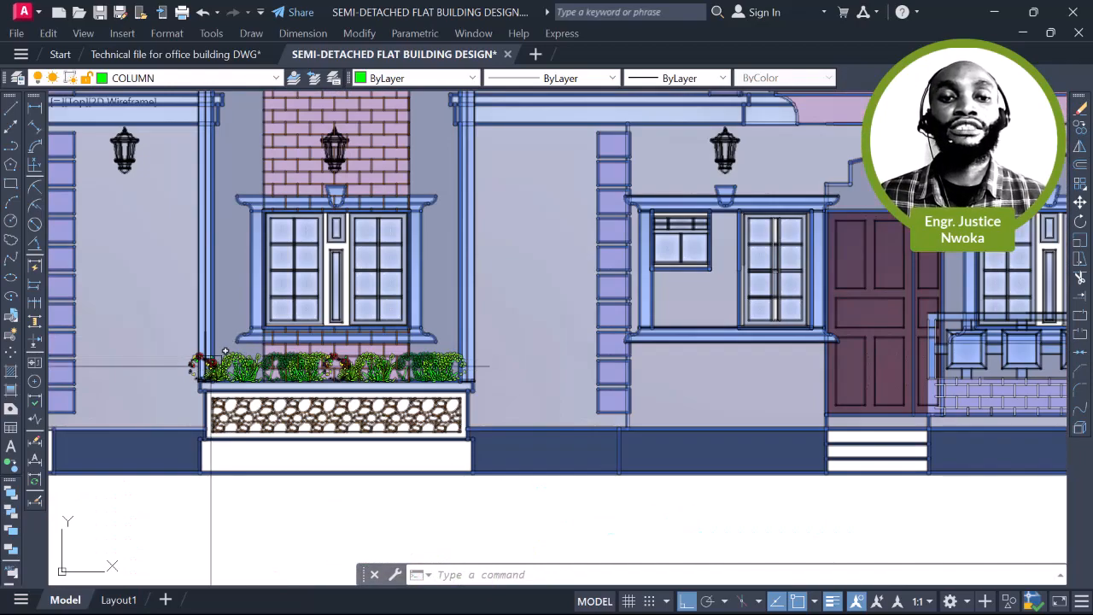
Examine how the left window bay runs through both floors of the front elevation
scroll(420, 493, down, 2)
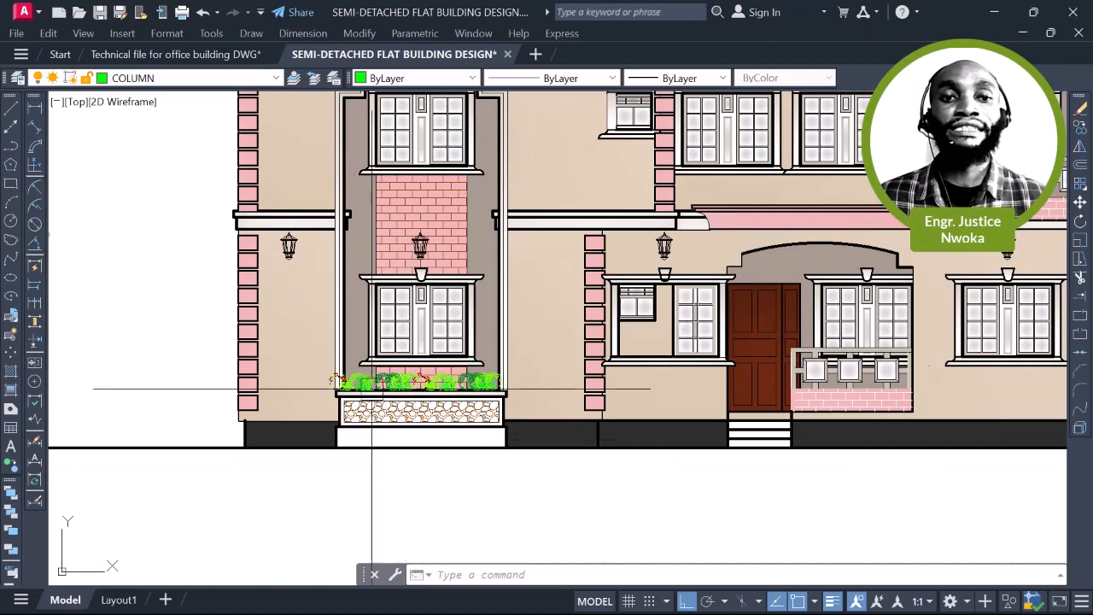
scroll(380, 390, up, 2)
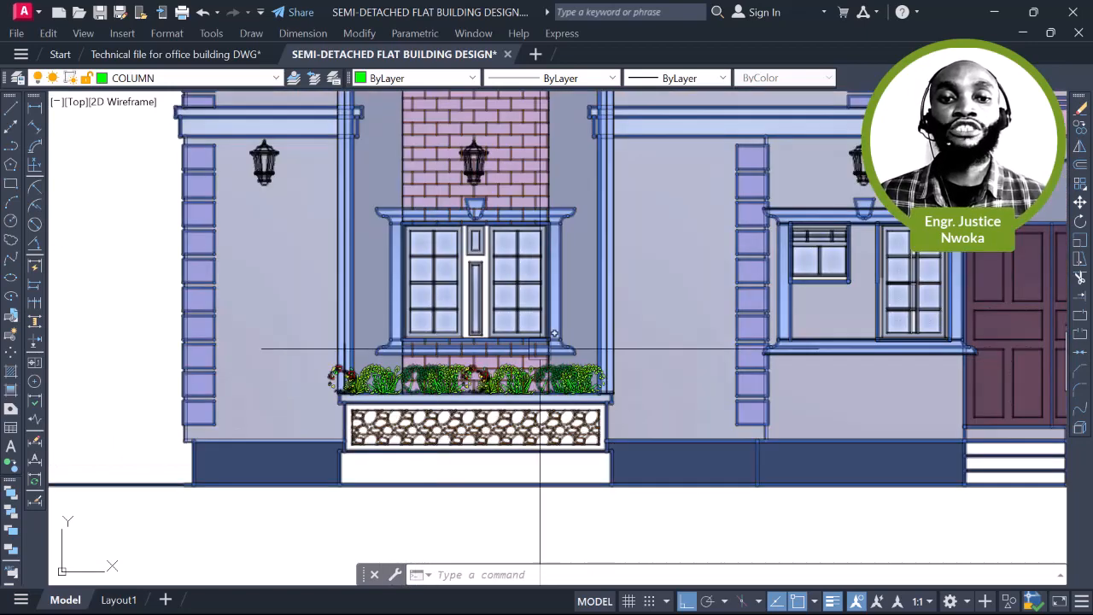
scroll(539, 349, down, 2)
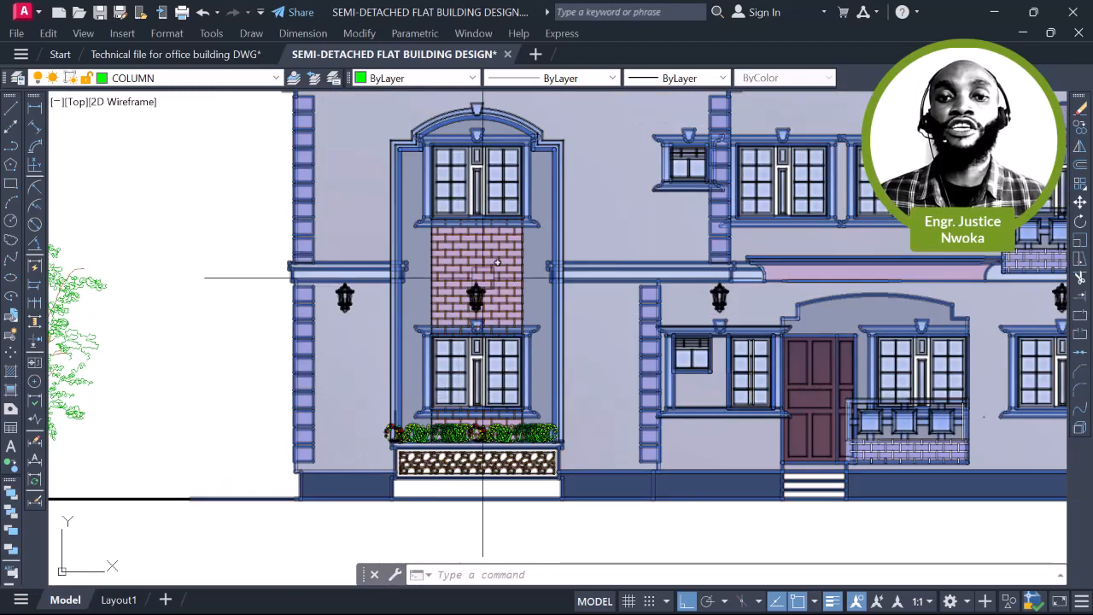
scroll(485, 275, down, 3)
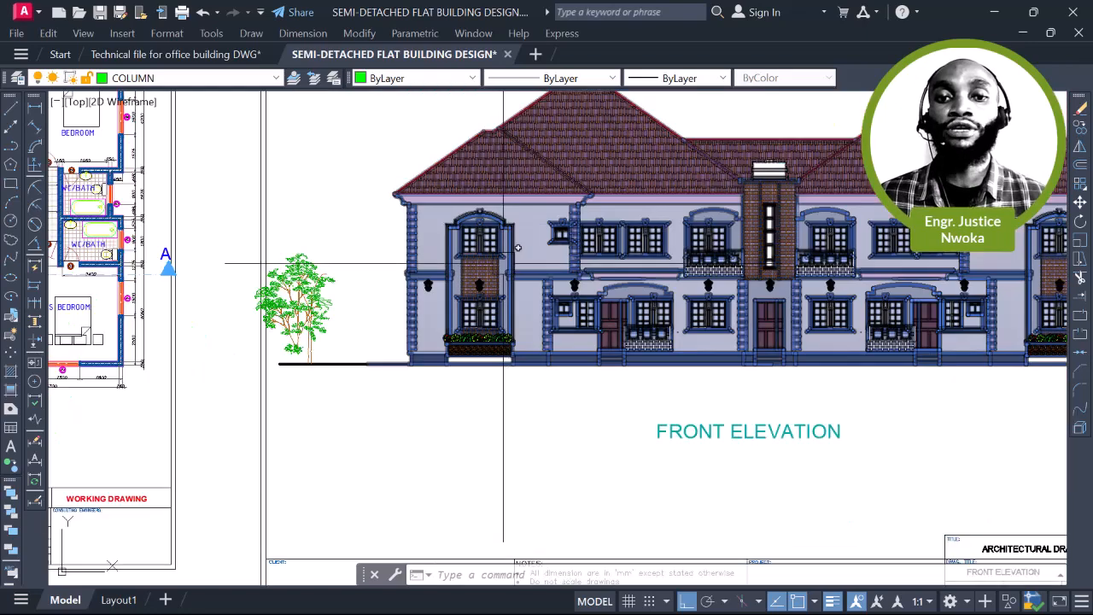
scroll(495, 265, up, 3)
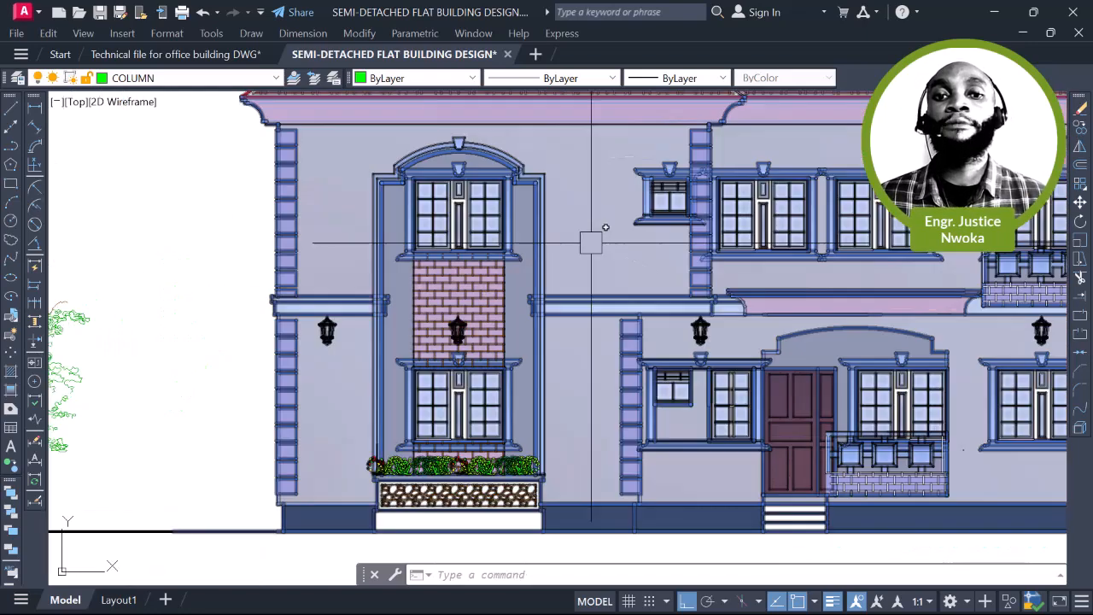
scroll(627, 277, down, 3)
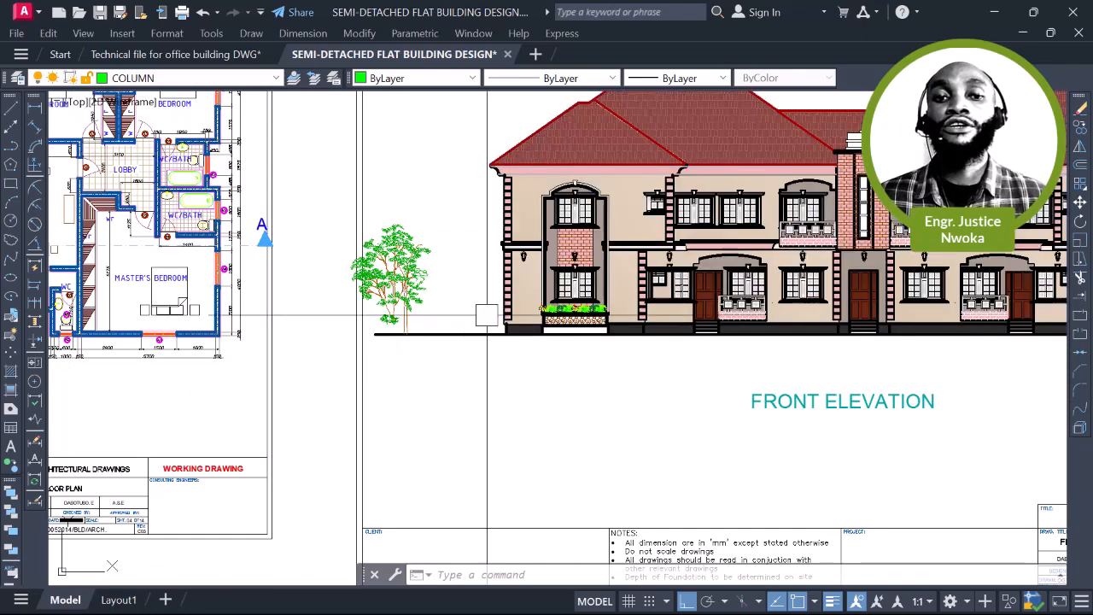
Shorten the selected column on the near side of the left master's bedroom front window to the wall's inner face on the first floor plan
middle_drag(626, 277, 828, 217)
scroll(808, 238, down, 2)
scroll(828, 217, down, 2)
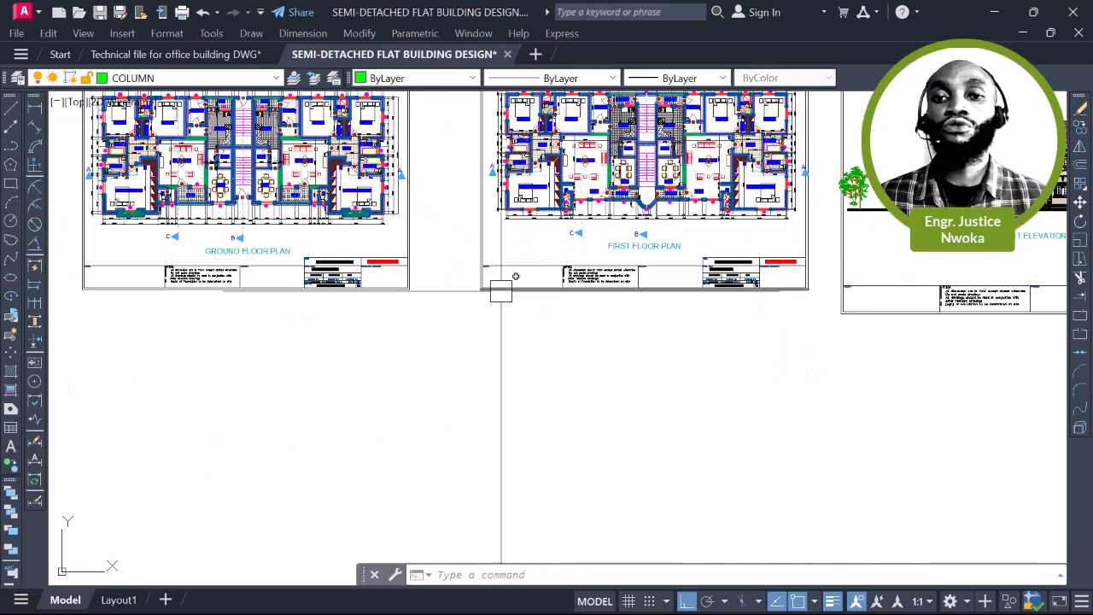
middle_drag(670, 161, 896, 202)
scroll(729, 291, down, 2)
middle_drag(567, 330, 556, 163)
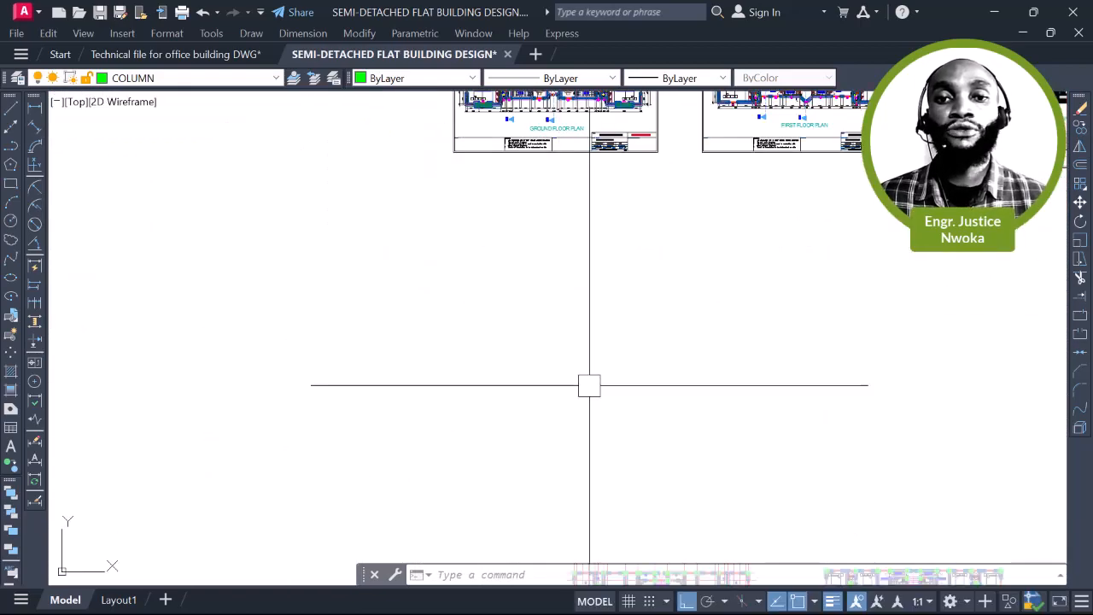
scroll(587, 384, down, 2)
scroll(546, 316, down, 2)
middle_drag(704, 322, 635, 188)
scroll(617, 351, up, 4)
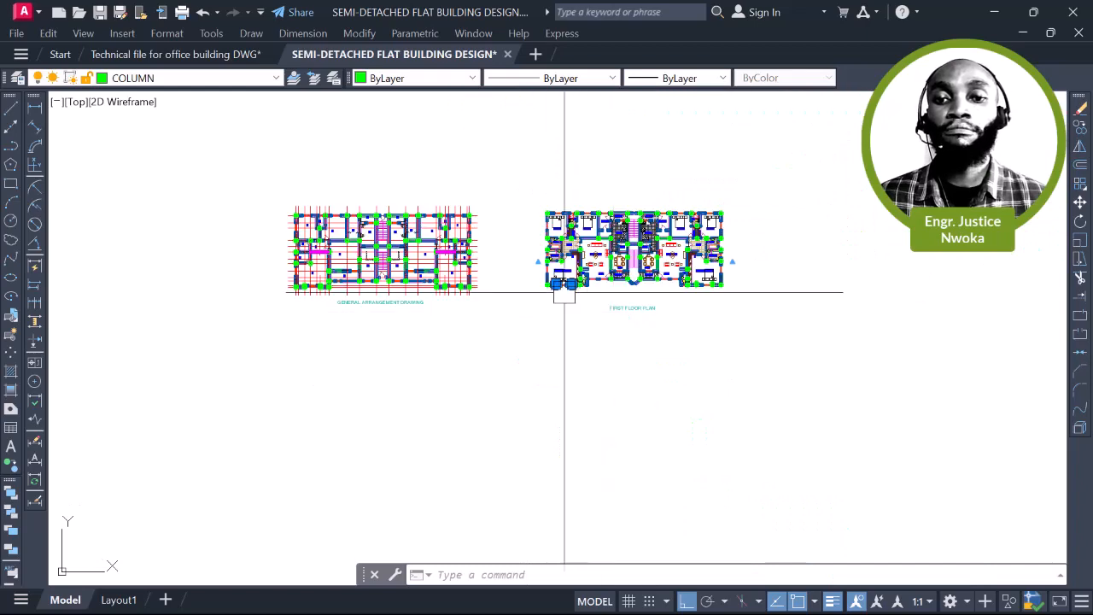
scroll(563, 286, up, 6)
scroll(562, 280, up, 4)
scroll(517, 288, up, 3)
scroll(503, 245, up, 2)
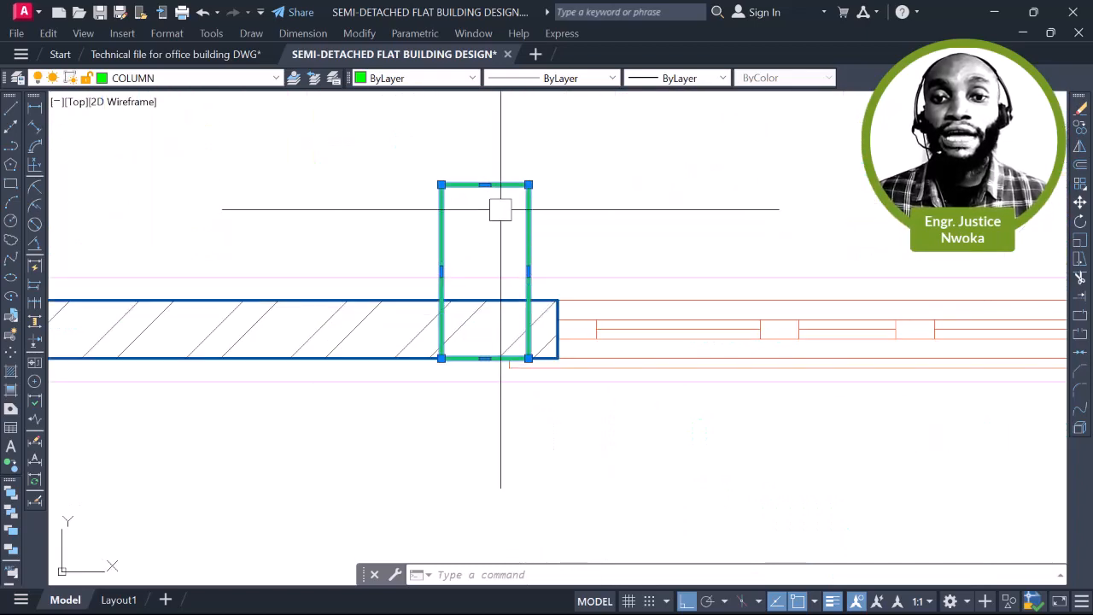
click(484, 185)
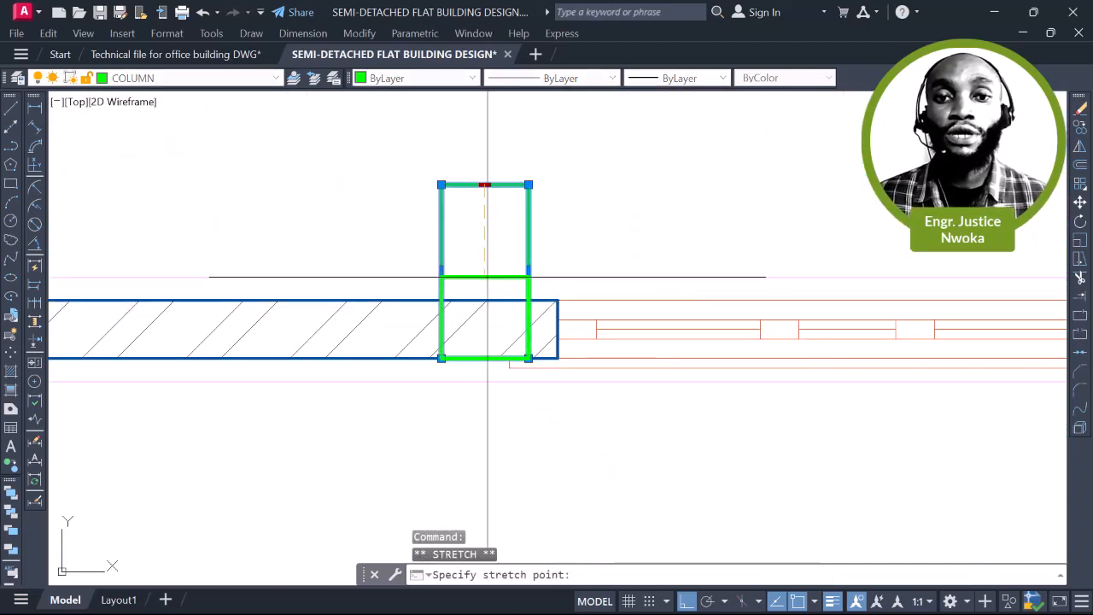
click(484, 300)
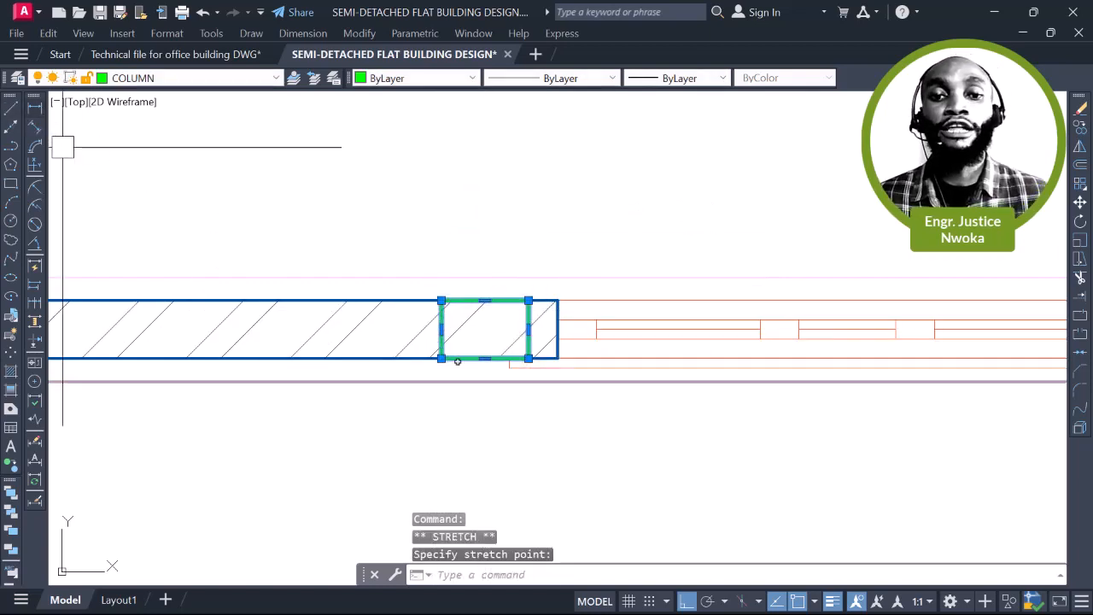
Measure the shortened column's width along the front wall without placing a dimension
click(36, 107)
scroll(437, 377, up, 2)
click(443, 348)
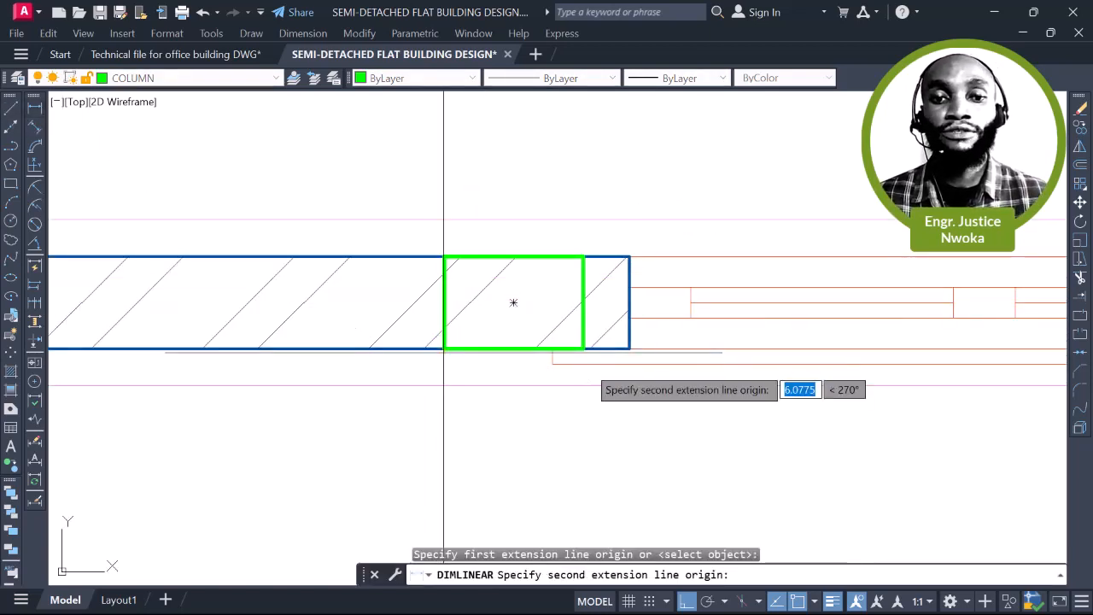
click(583, 349)
key(Escape)
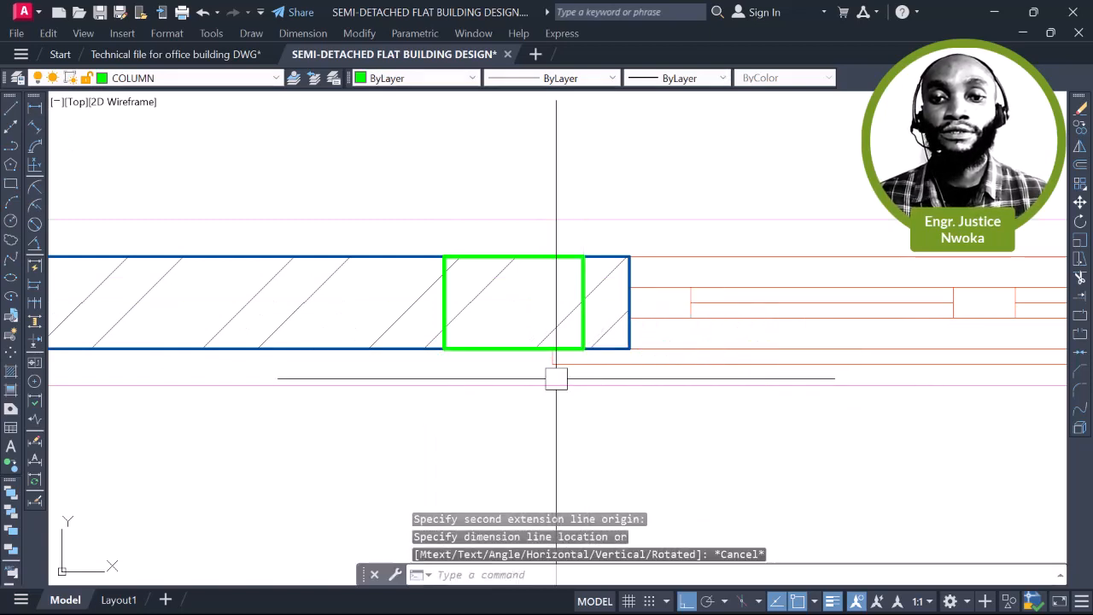
Examine the shortened column, the adjoining front window and the projecting column on the window's other side
scroll(556, 273, down, 2)
scroll(556, 273, down, 1)
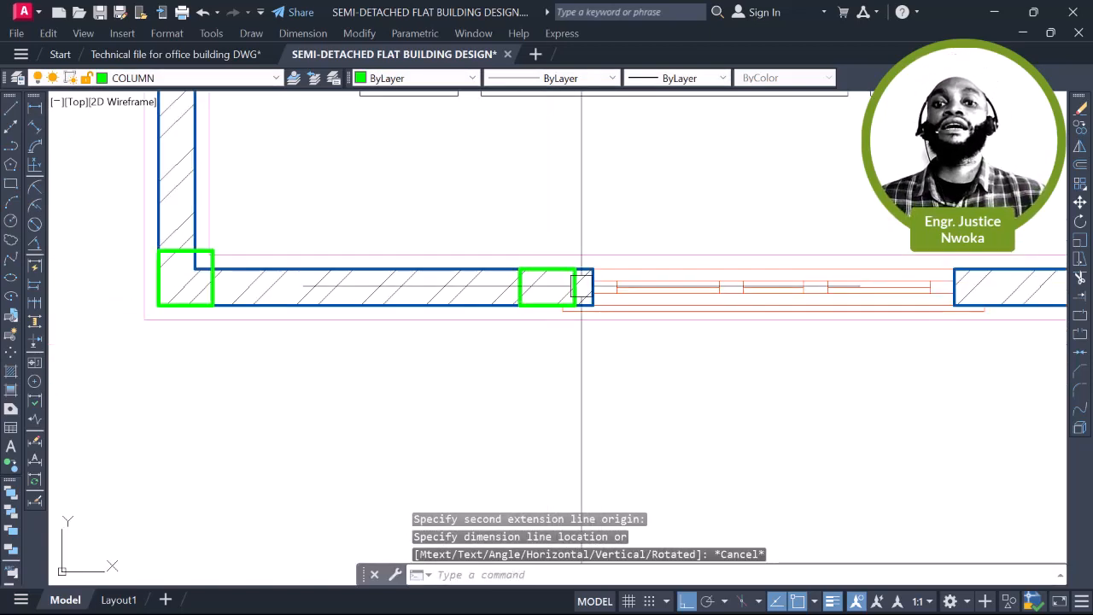
scroll(601, 258, up, 1)
scroll(578, 286, up, 1)
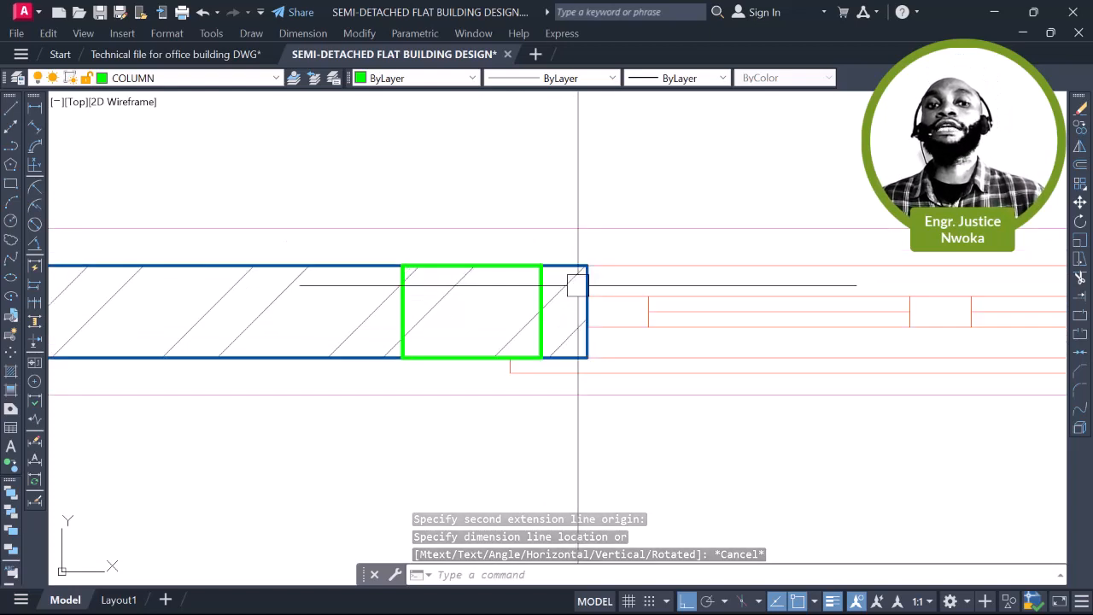
scroll(416, 238, down, 2)
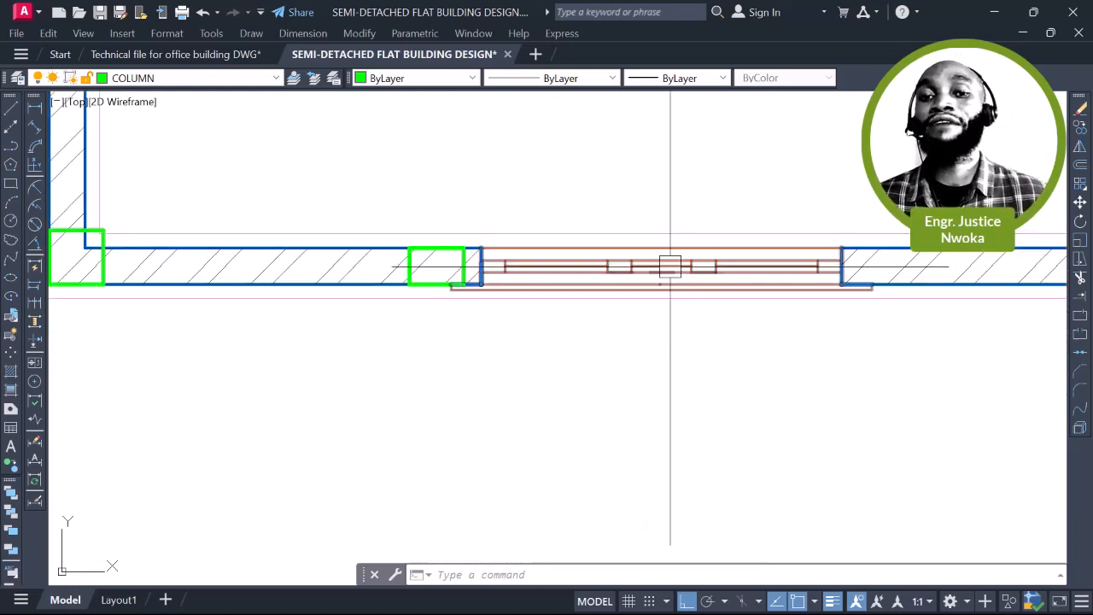
scroll(679, 268, down, 3)
scroll(791, 278, up, 2)
scroll(804, 235, up, 2)
click(795, 218)
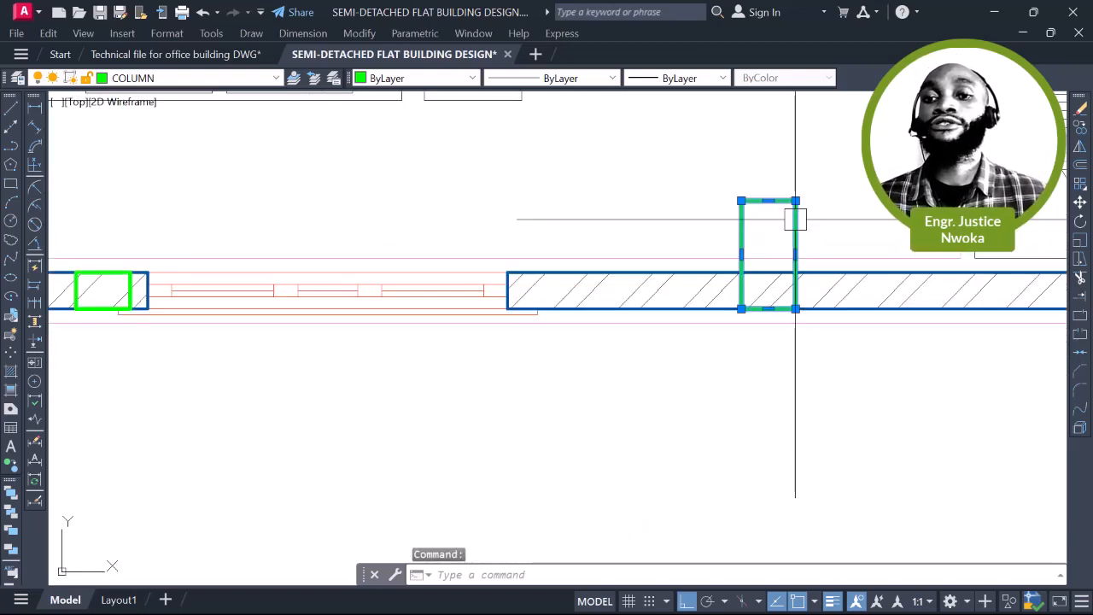
key(Escape)
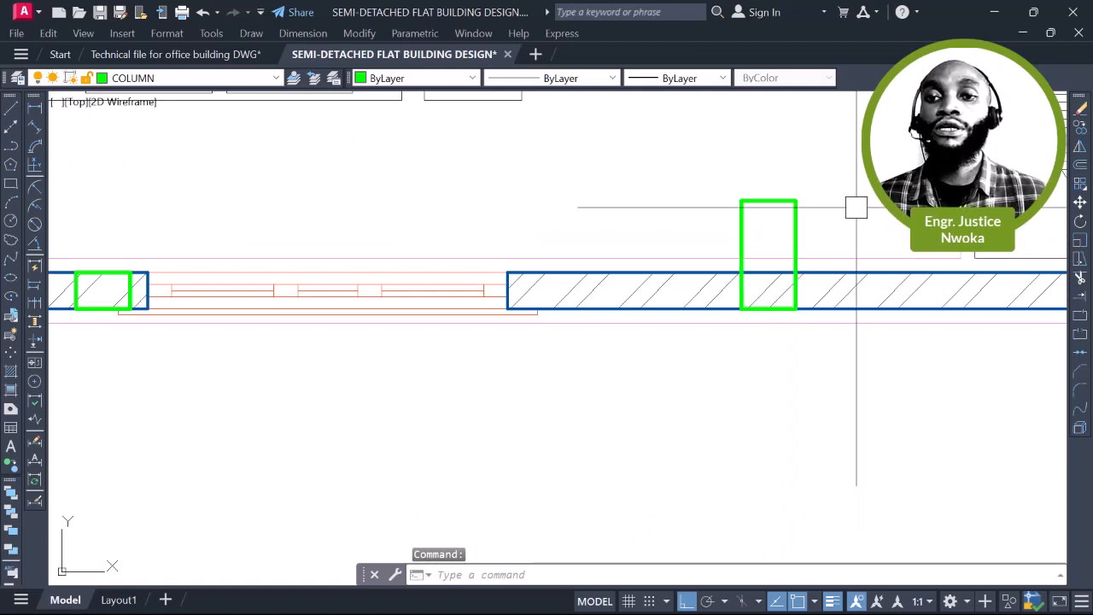
Undo the recent edits back to before the column was shortened
key(ctrl+z)
key(ctrl+z)
key(ctrl+z)
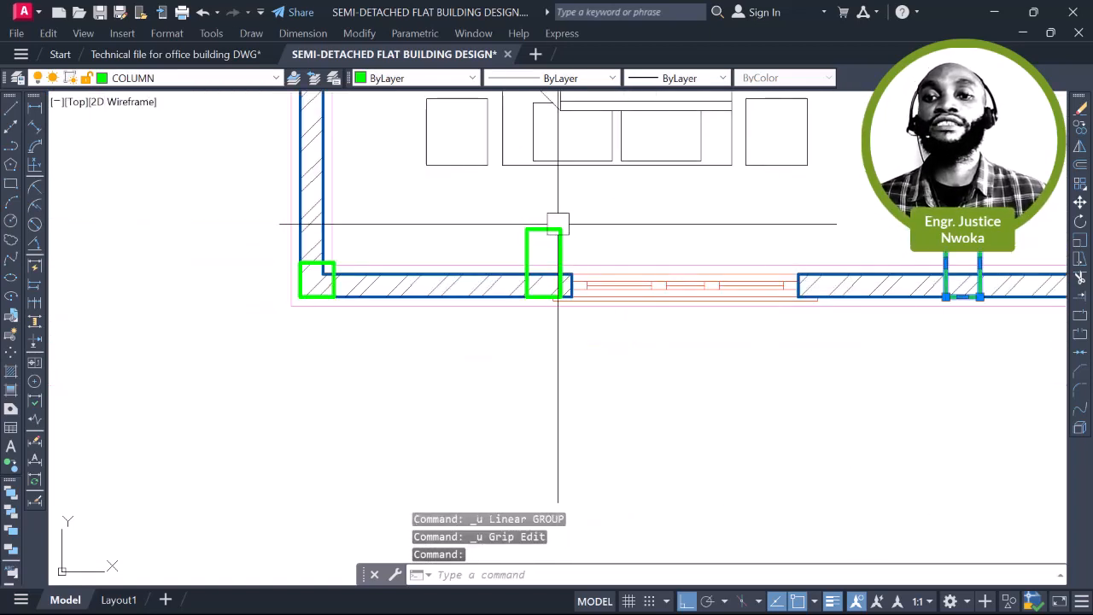
Set the colour of both projecting columns beside the left master's bedroom front window to Red, after trying Magenta
click(557, 224)
click(414, 77)
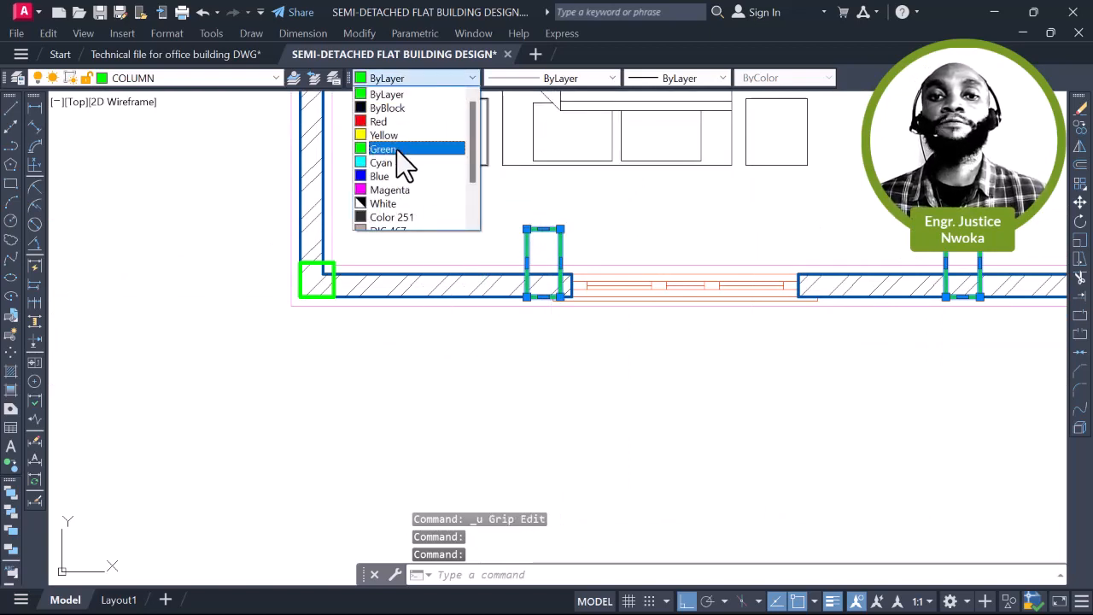
click(402, 189)
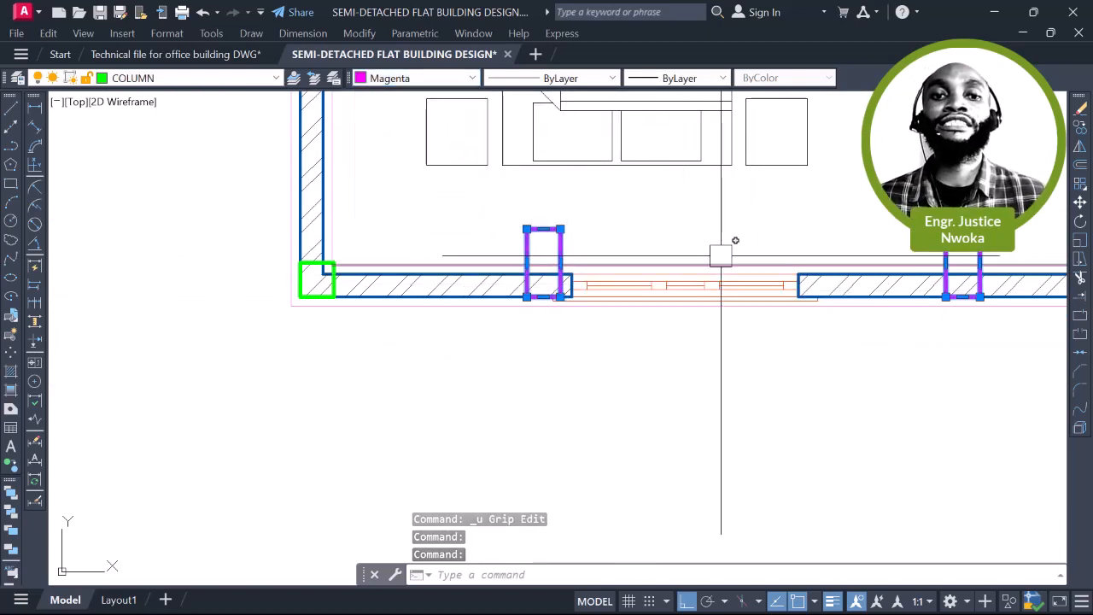
scroll(721, 255, down, 3)
click(416, 79)
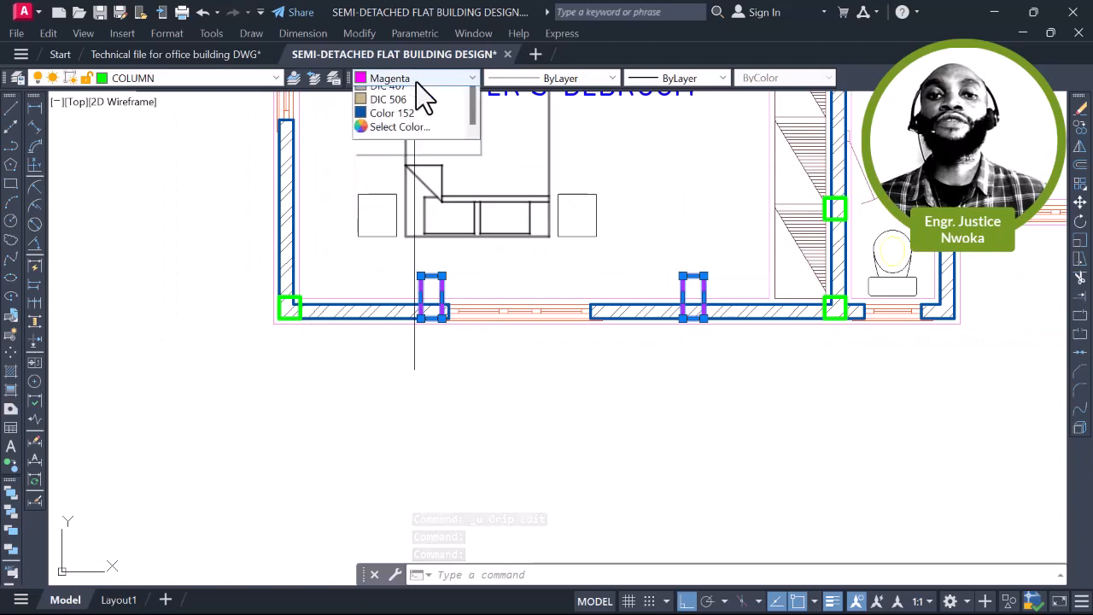
scroll(410, 153, up, 2)
click(407, 133)
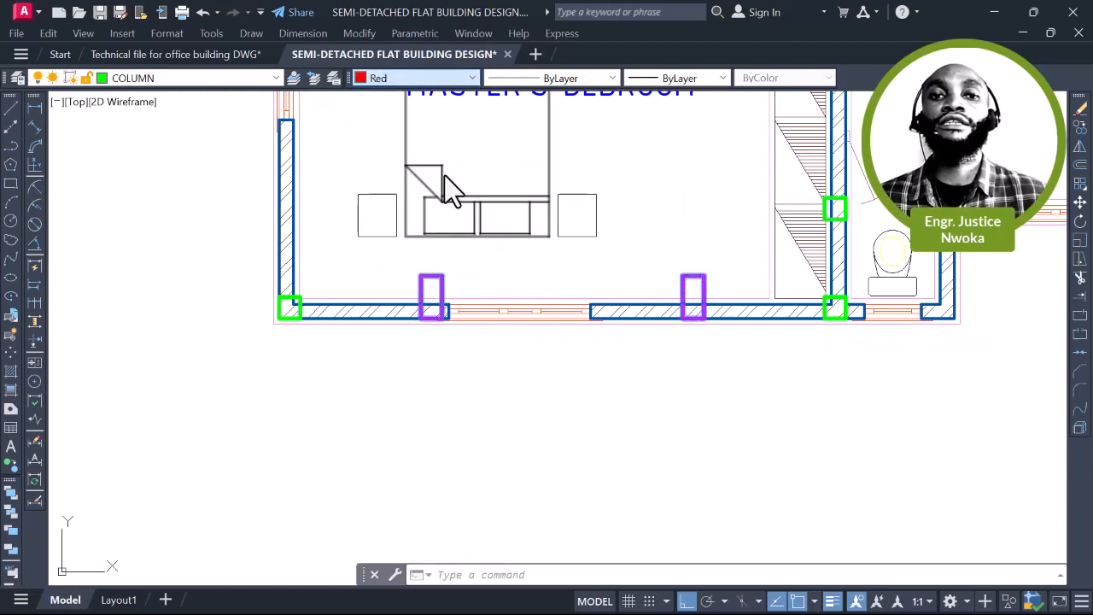
key(Escape)
Examine the front columns of the first floor plan and how they meet the angled bay walls between the two balconies
scroll(526, 305, down, 2)
middle_drag(640, 268, 525, 351)
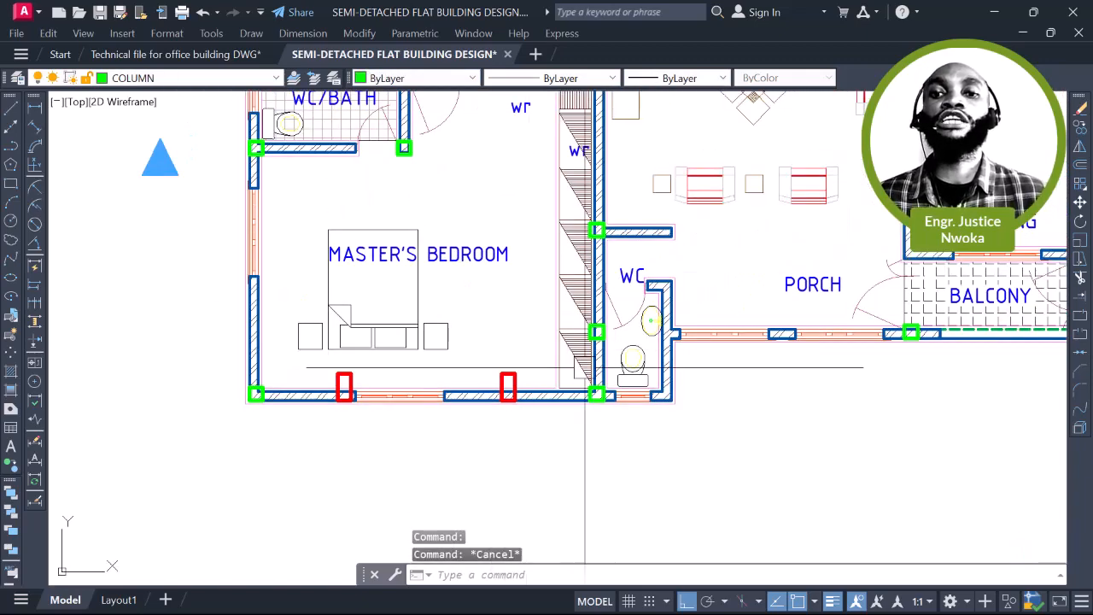
middle_drag(733, 378, 654, 388)
scroll(654, 388, down, 2)
middle_drag(939, 377, 680, 376)
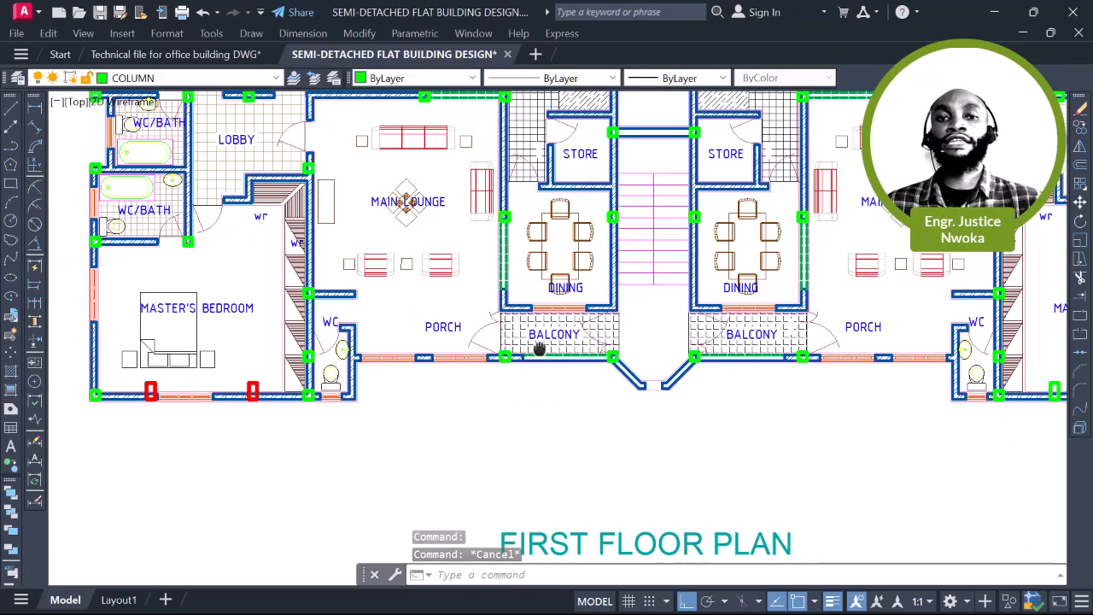
middle_drag(787, 374, 647, 366)
scroll(547, 368, up, 3)
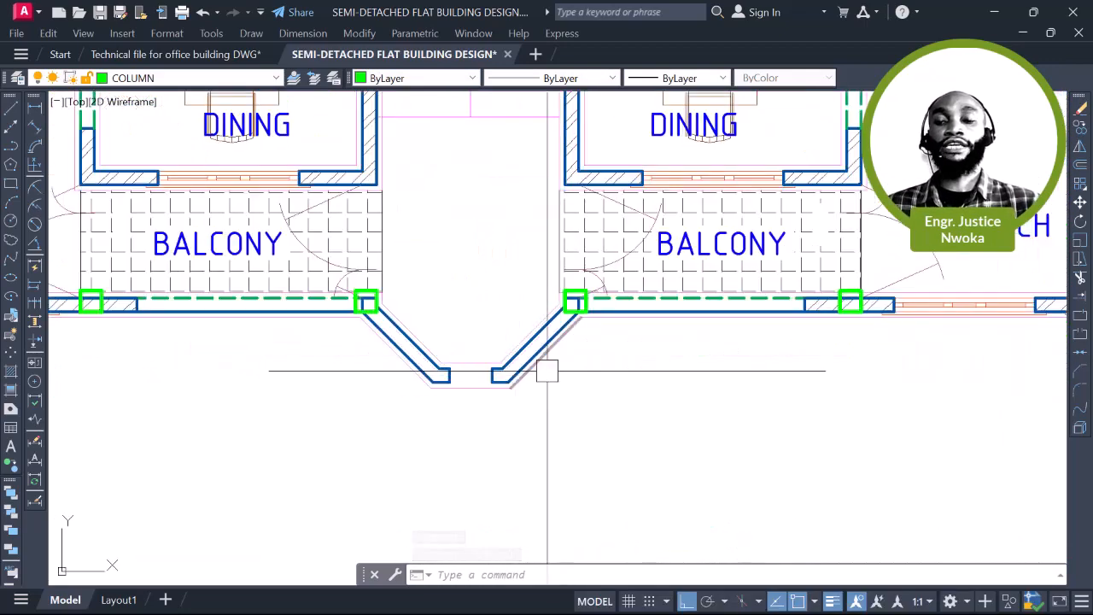
scroll(511, 348, up, 2)
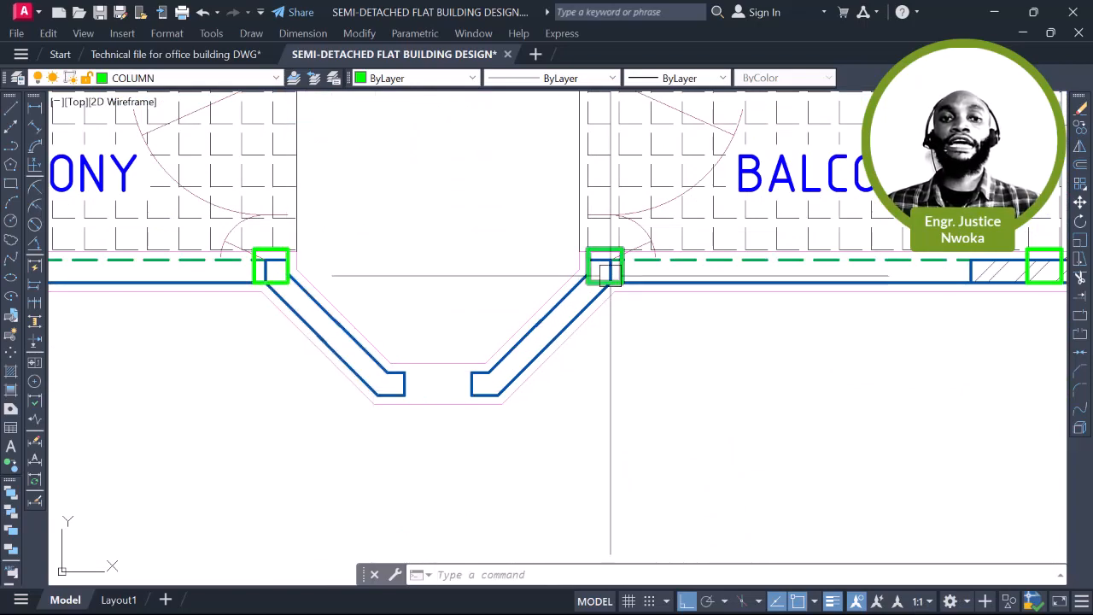
Examine the central brick bay above the entrance door on the front elevation
scroll(371, 328, down, 8)
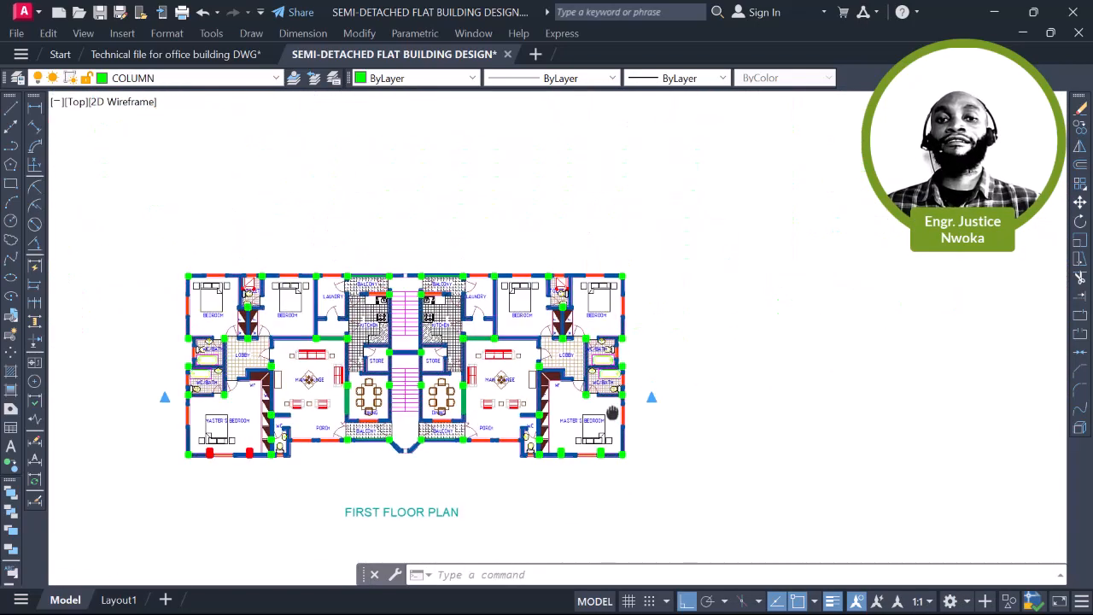
middle_drag(808, 298, 727, 327)
scroll(841, 293, down, 2)
middle_drag(841, 292, 552, 458)
scroll(721, 297, down, 2)
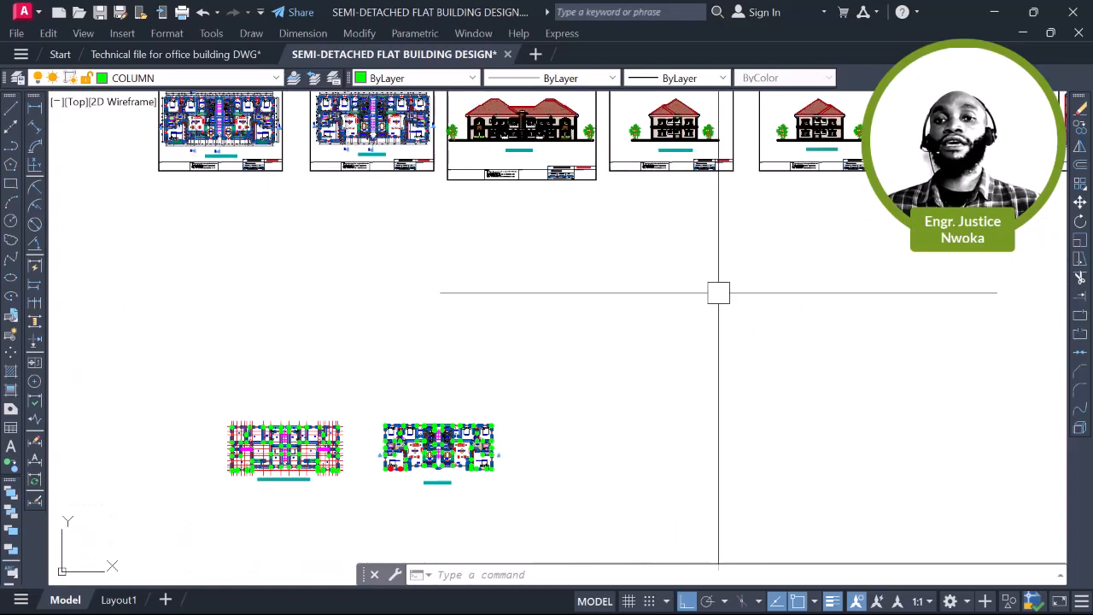
middle_drag(701, 315, 656, 395)
scroll(490, 333, up, 10)
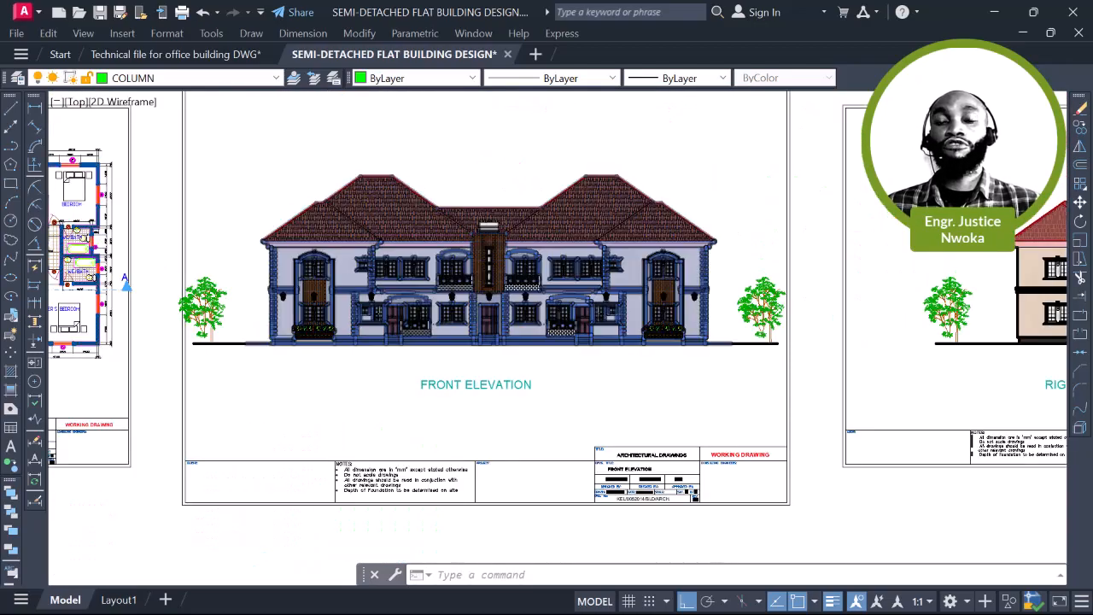
scroll(493, 334, up, 2)
scroll(515, 328, up, 4)
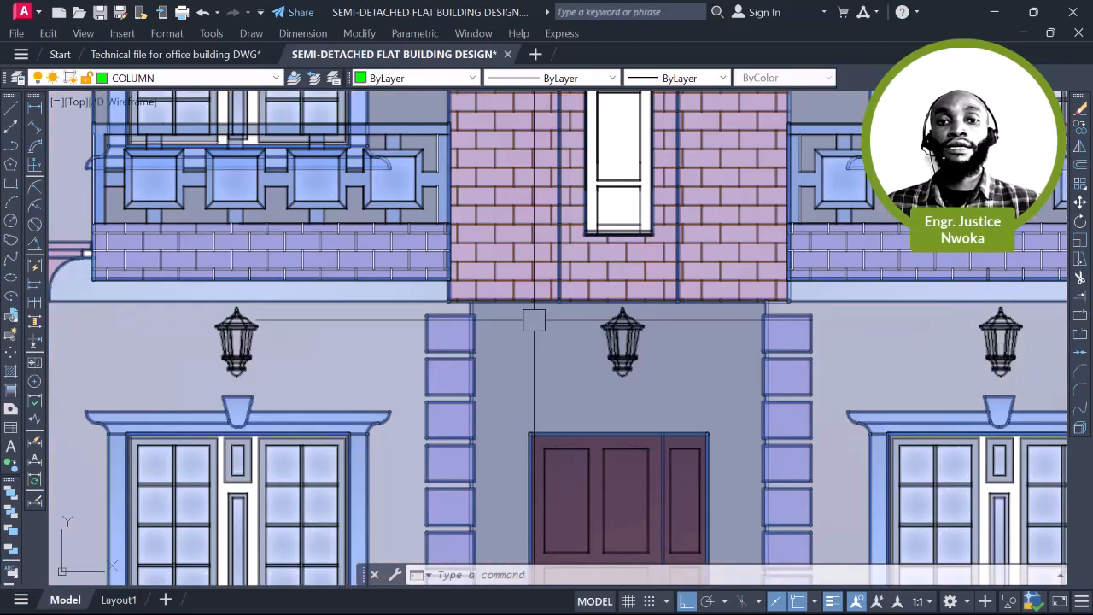
scroll(521, 288, down, 5)
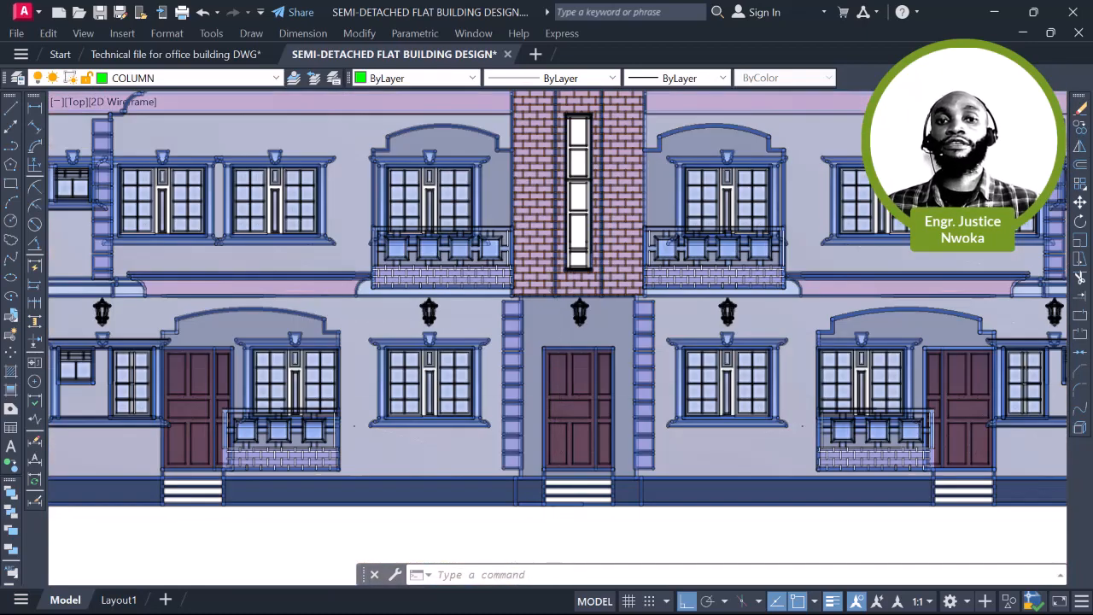
Examine the entrance area beneath the central bay on the general arrangement drawing
scroll(672, 253, down, 9)
middle_drag(583, 327, 678, 211)
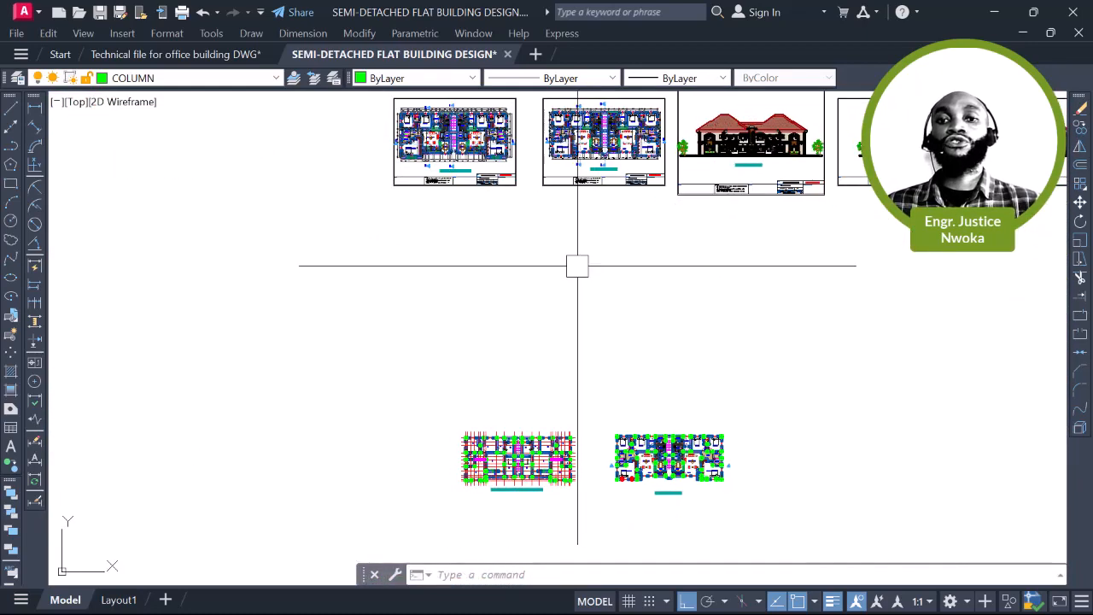
middle_drag(577, 265, 562, 186)
scroll(623, 395, up, 4)
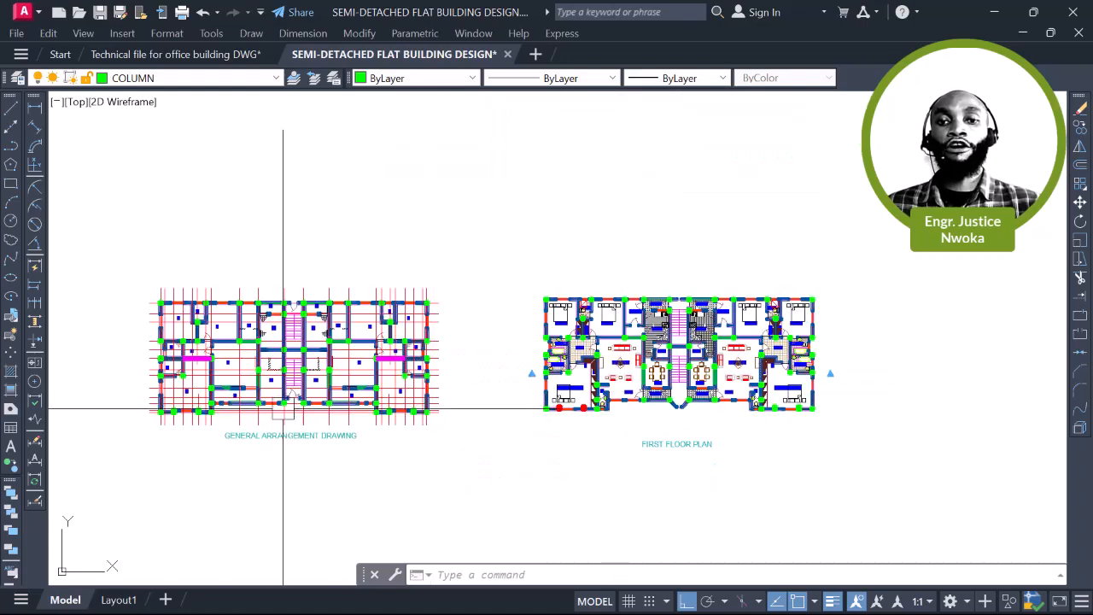
scroll(284, 408, up, 6)
scroll(549, 373, down, 8)
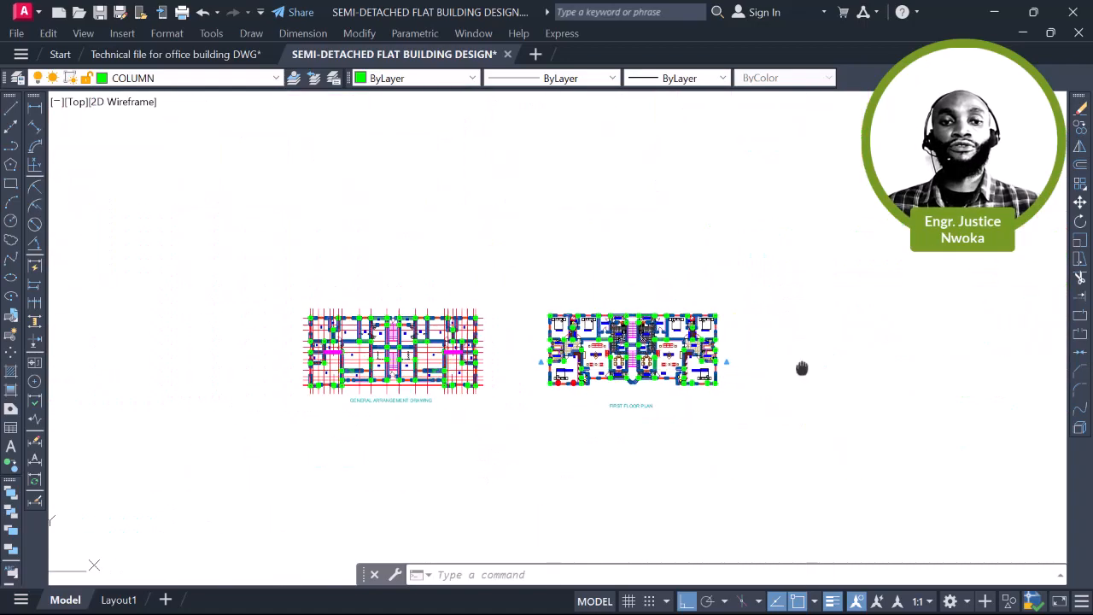
Copy the outer bay wall lines from the first floor plan to the general arrangement drawing, aligning them by the left entrance column's lower inner corner
middle_drag(801, 368, 730, 342)
scroll(523, 364, up, 4)
scroll(505, 365, up, 8)
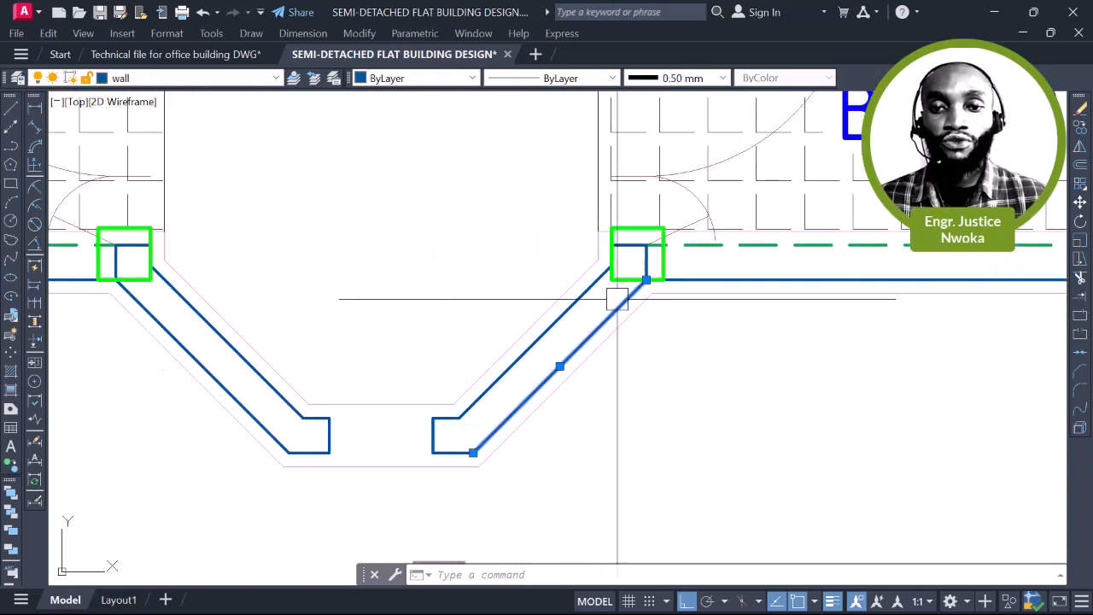
scroll(303, 451, up, 2)
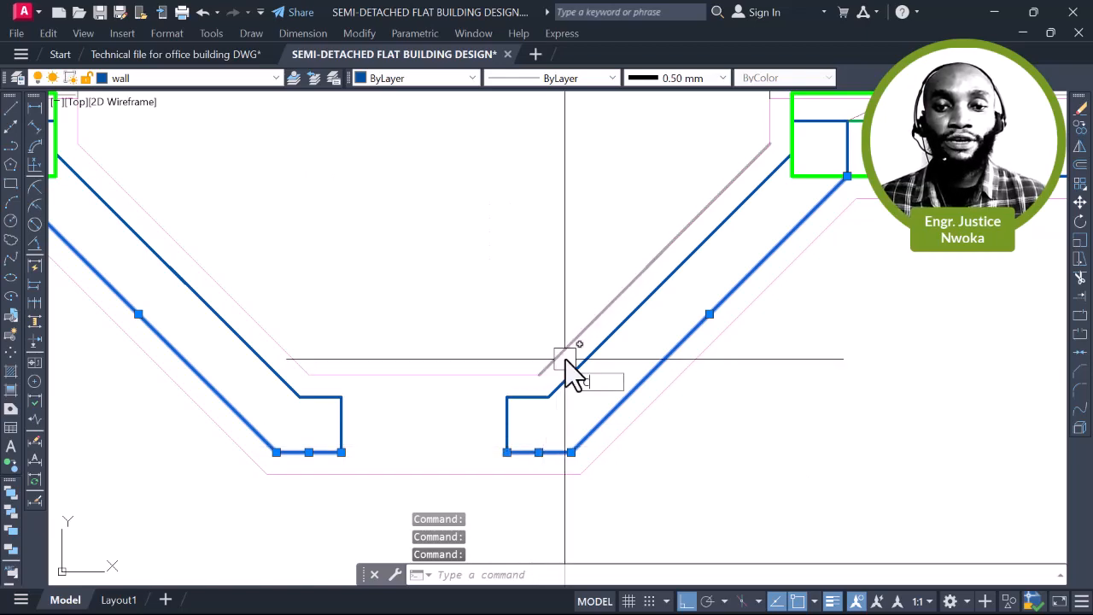
text(co)
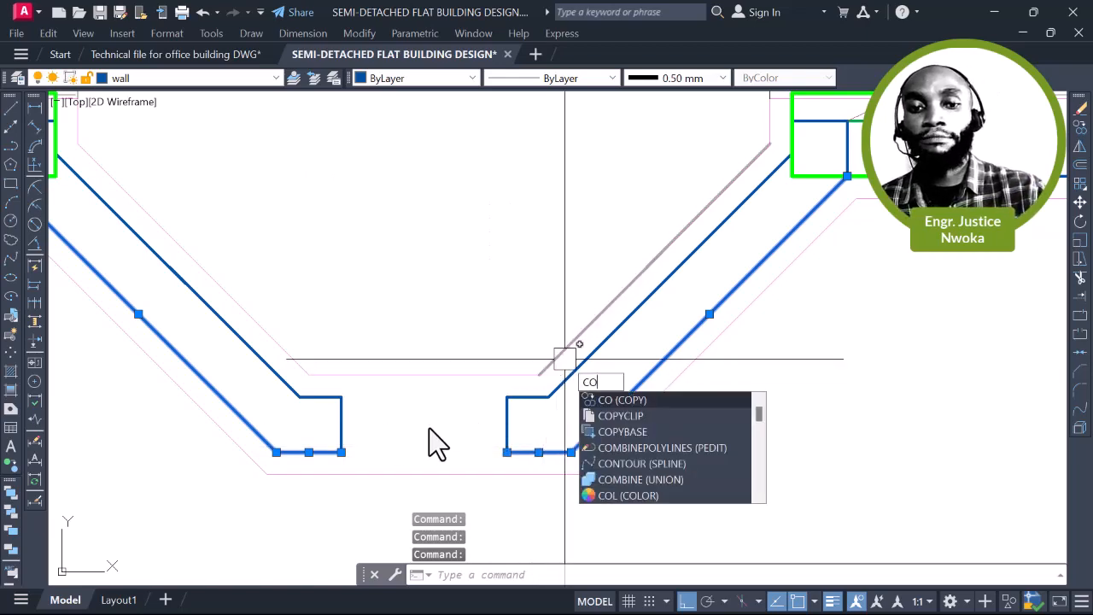
key(Return)
scroll(427, 478, down, 3)
scroll(296, 362, up, 3)
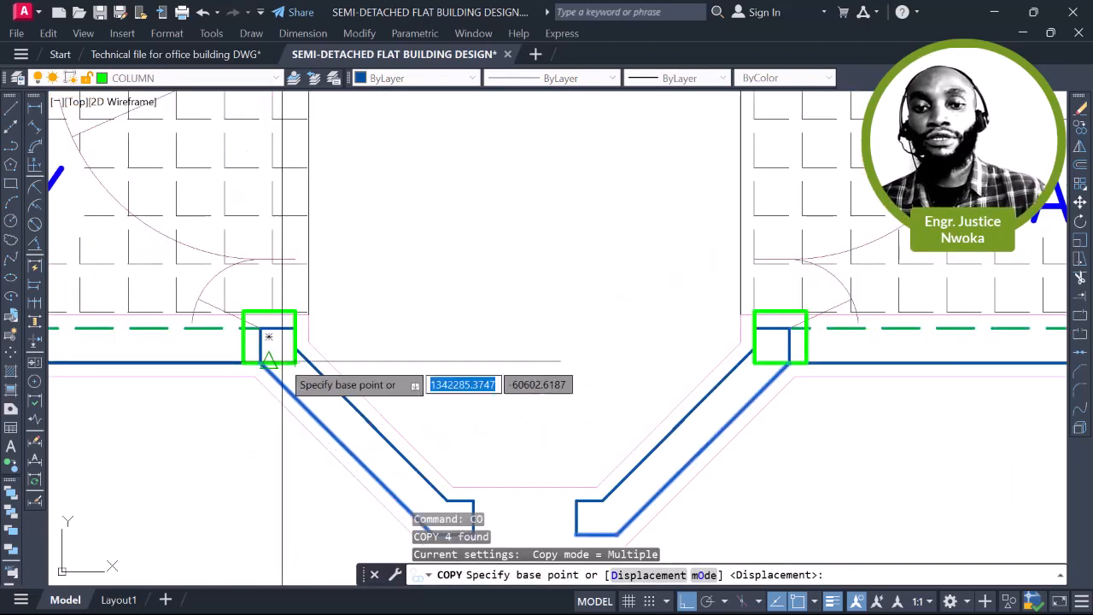
scroll(296, 362, up, 2)
click(295, 362)
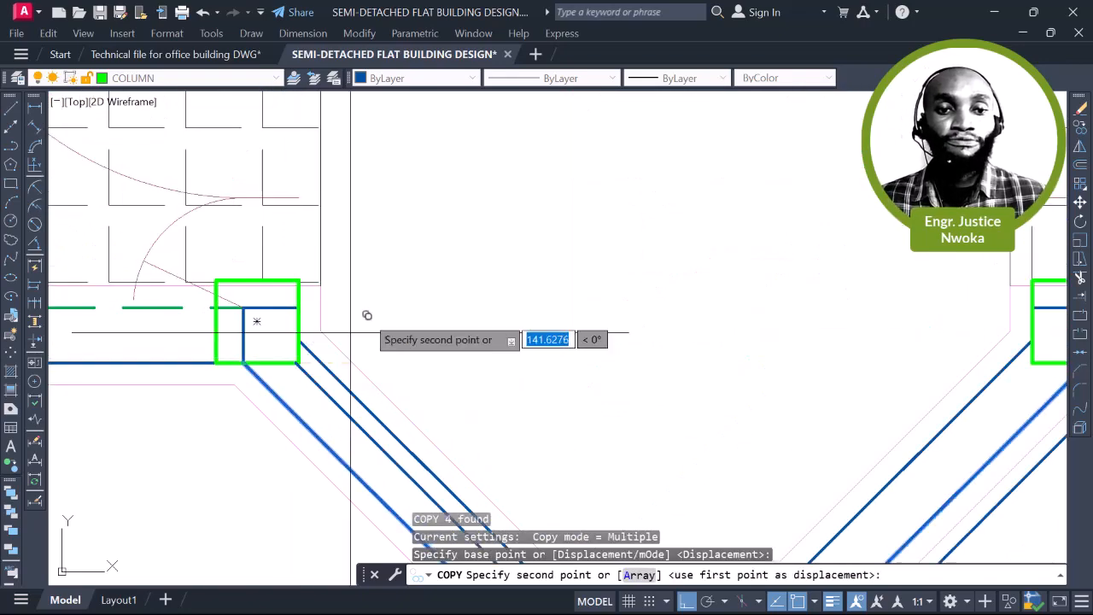
scroll(366, 317, down, 5)
middle_drag(328, 329, 602, 276)
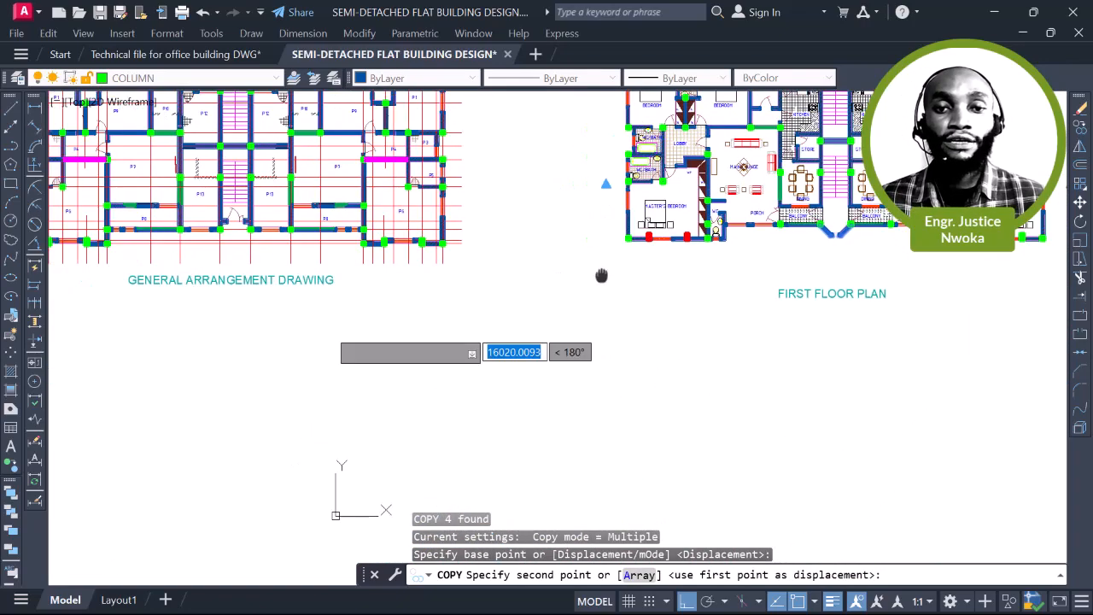
scroll(601, 275, down, 5)
middle_drag(396, 343, 419, 319)
scroll(472, 245, up, 8)
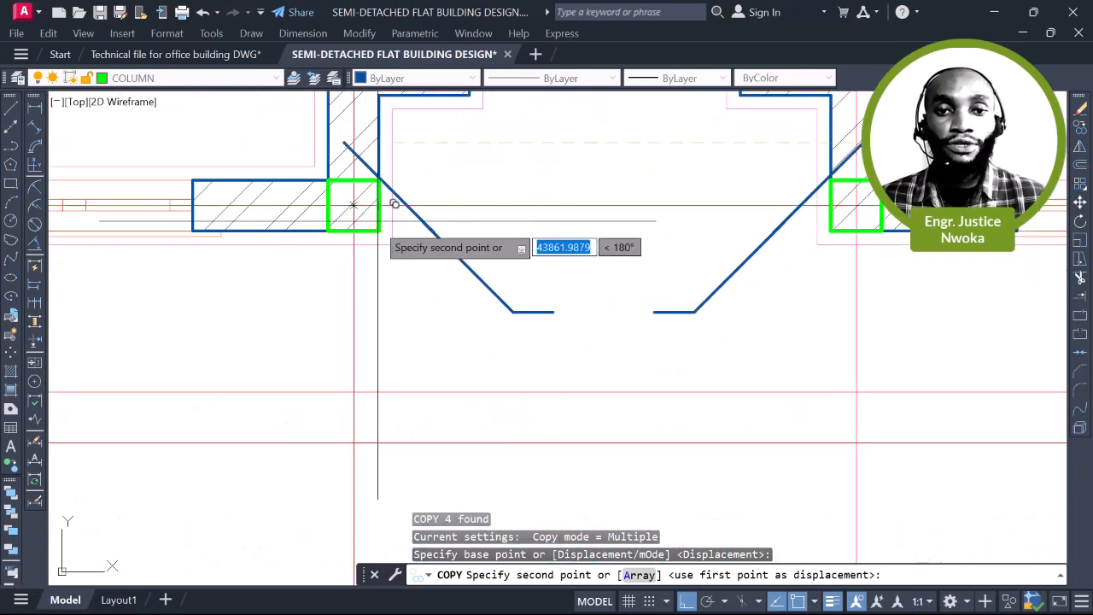
click(379, 213)
key(Escape)
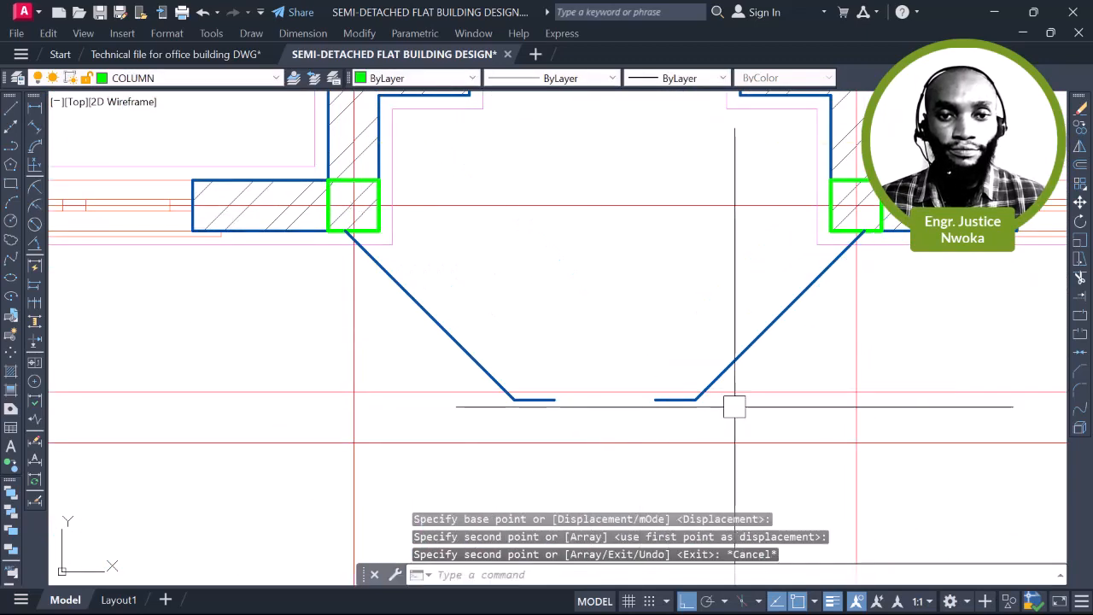
Join the two short horizontal lines at the front of the copied bay into one continuous line
text(j)
key(Return)
scroll(667, 430, up, 4)
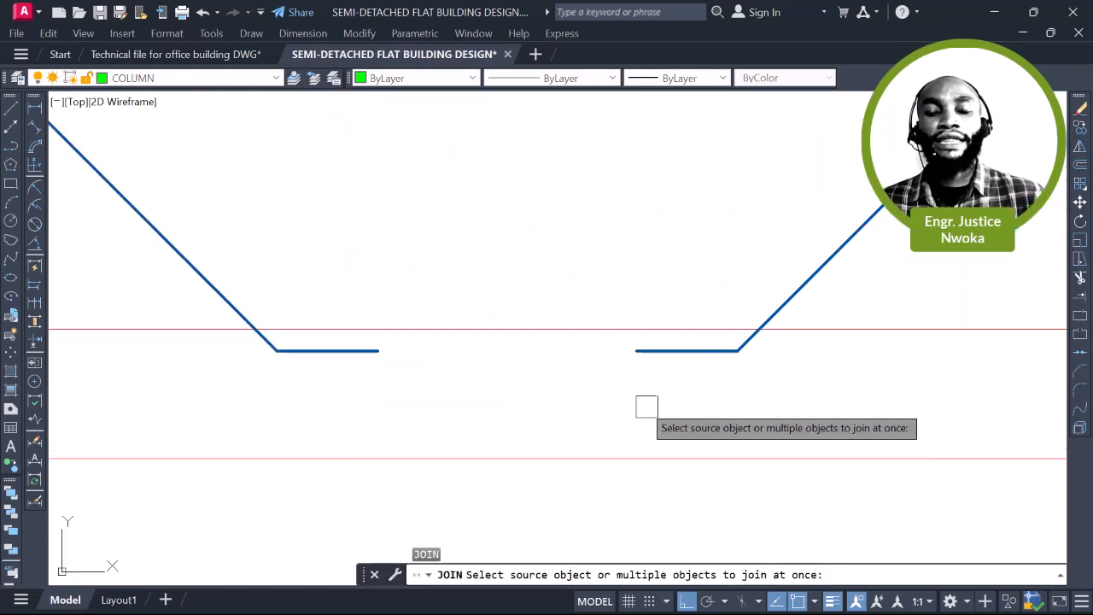
click(641, 355)
click(377, 349)
key(Return)
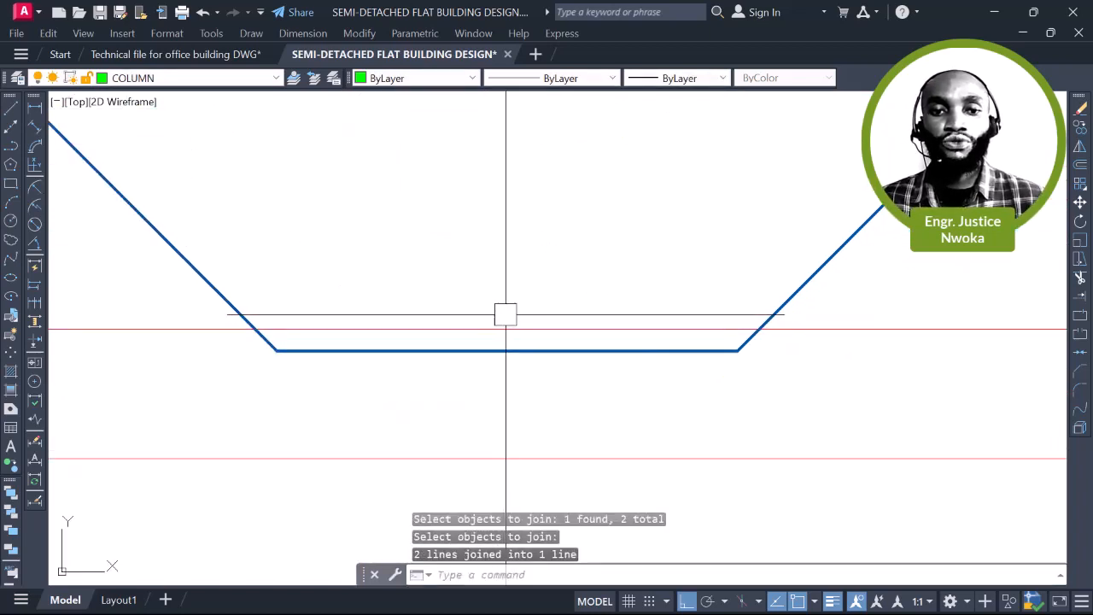
Match the properties of the dashed green line at P8's front edge onto all three lines of the copied bay outline
scroll(584, 335, down, 4)
text(MI)
key(Return)
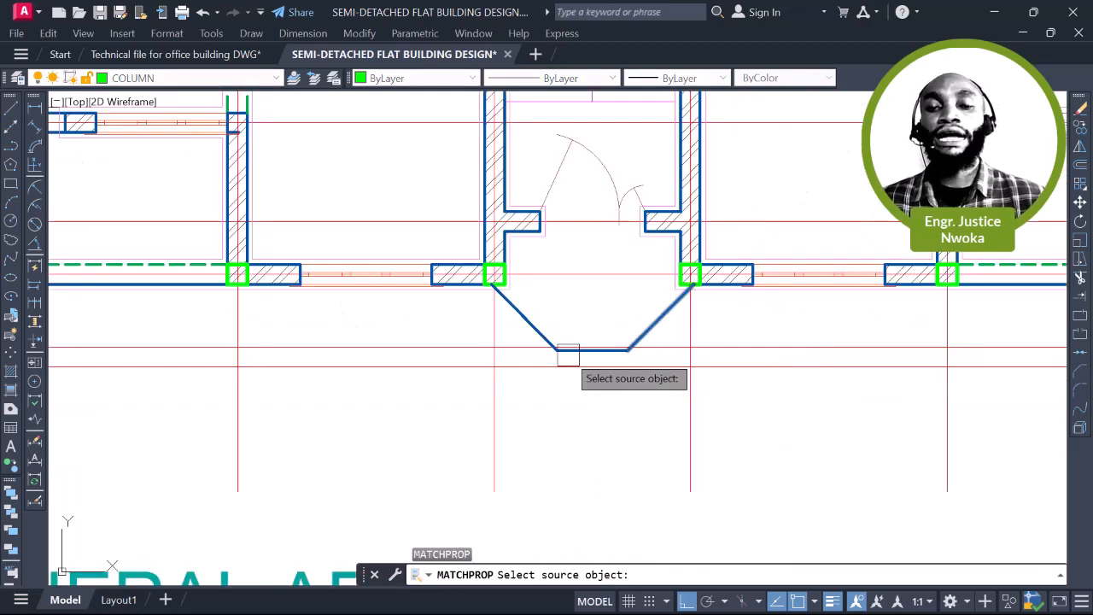
scroll(505, 313, down, 3)
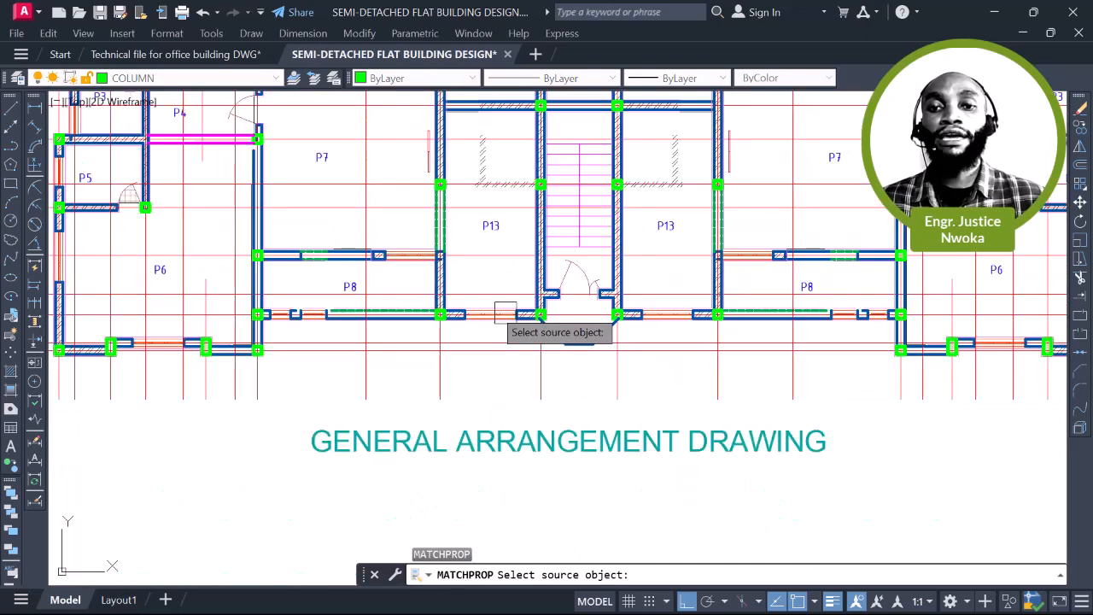
scroll(352, 305, up, 8)
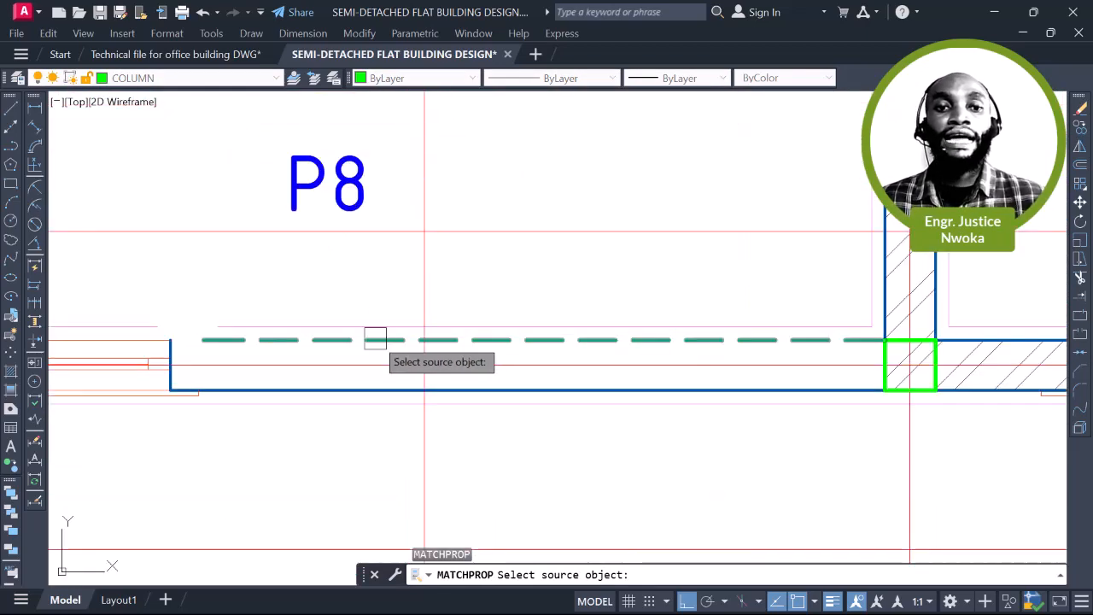
click(380, 334)
scroll(367, 334, down, 5)
scroll(623, 367, up, 4)
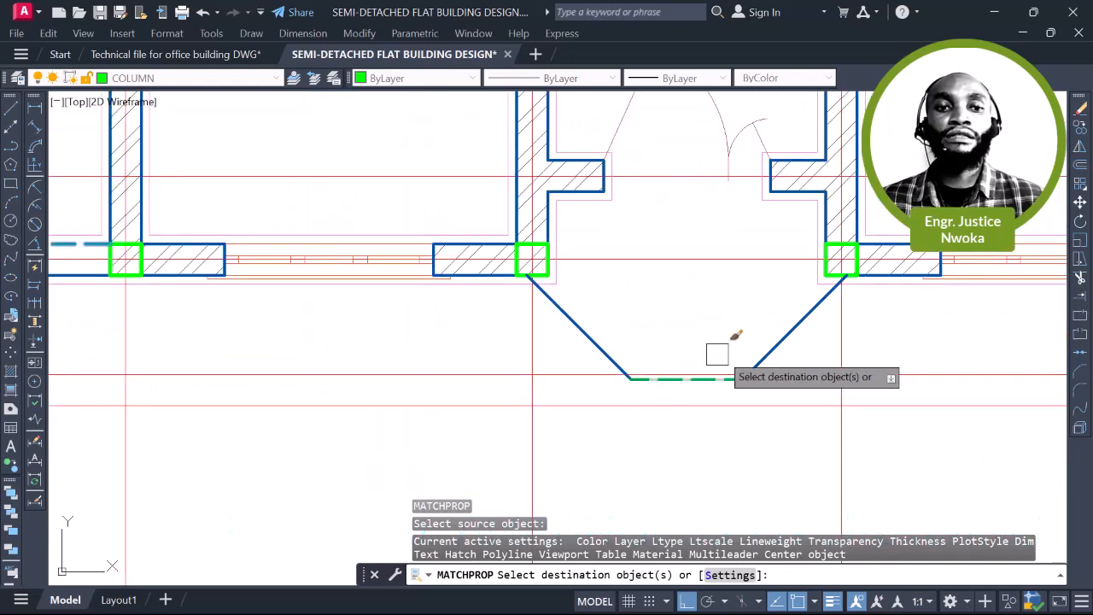
click(770, 351)
scroll(665, 365, up, 3)
click(615, 369)
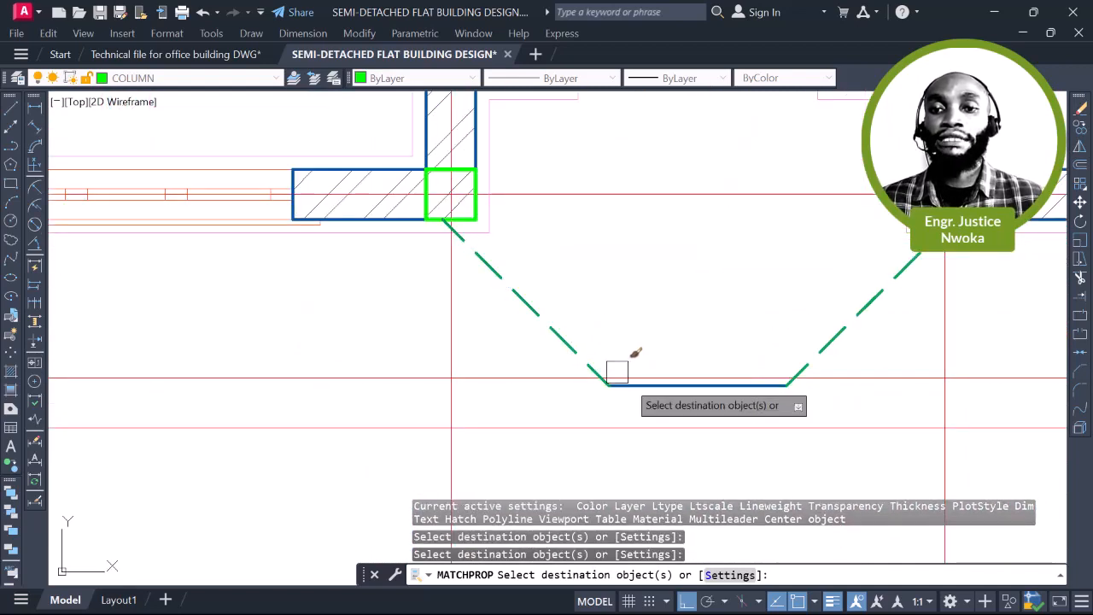
scroll(665, 407, up, 4)
click(683, 357)
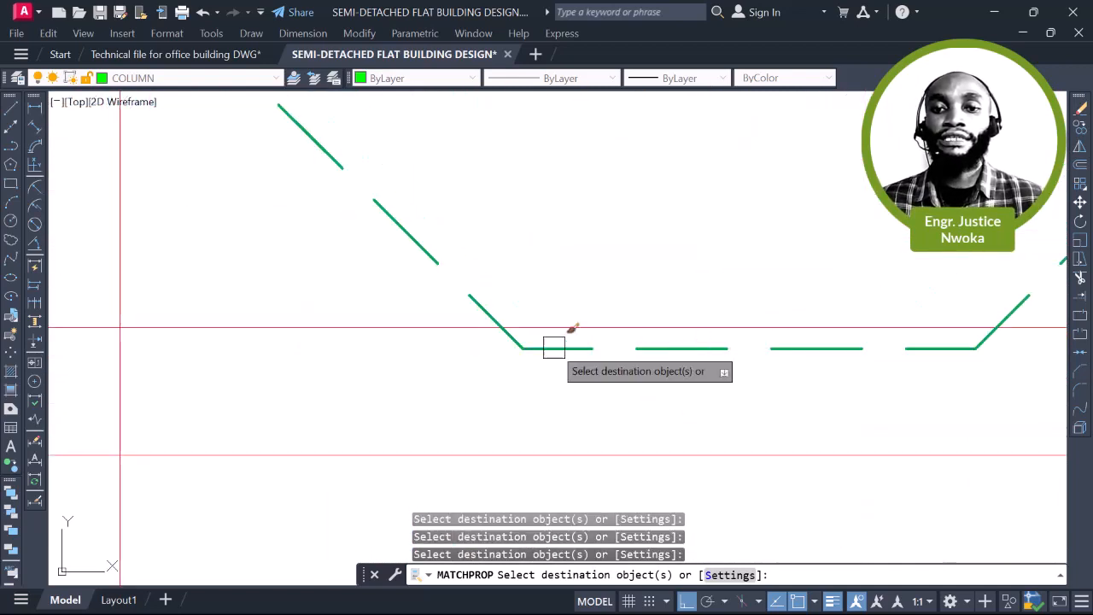
scroll(565, 345, down, 6)
key(Escape)
Set the colour of the three dashed bay outline lines to Yellow
scroll(758, 304, up, 2)
click(738, 304)
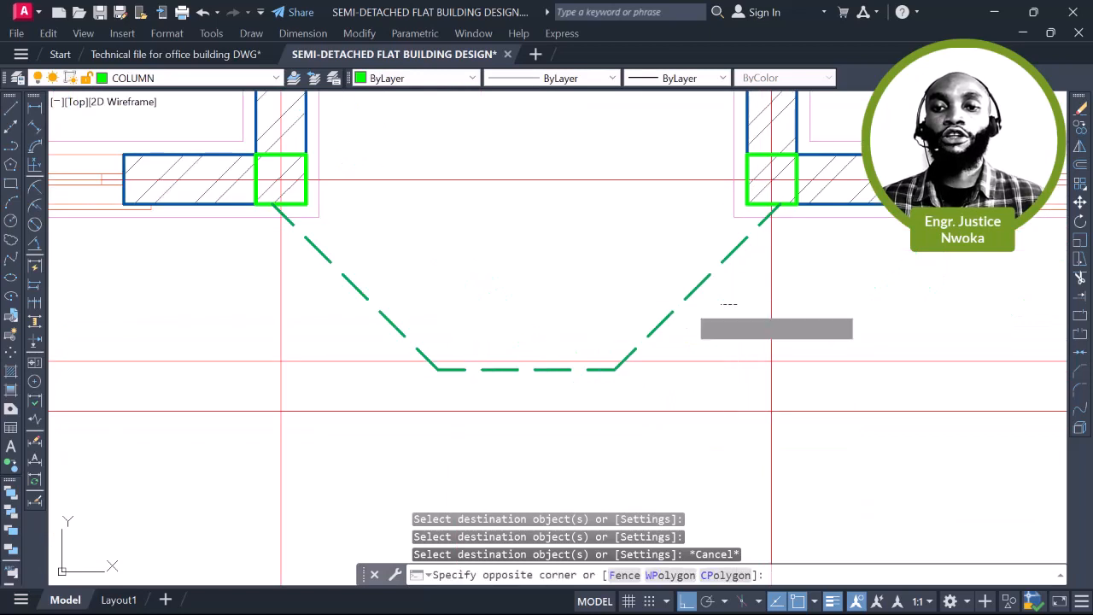
click(350, 290)
click(392, 291)
click(654, 418)
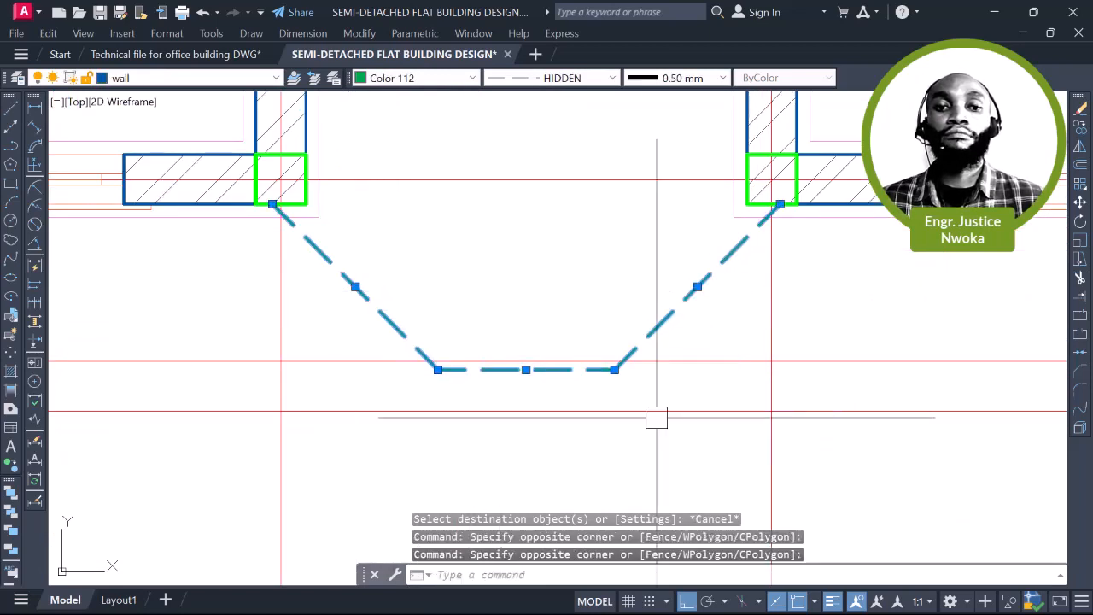
click(412, 77)
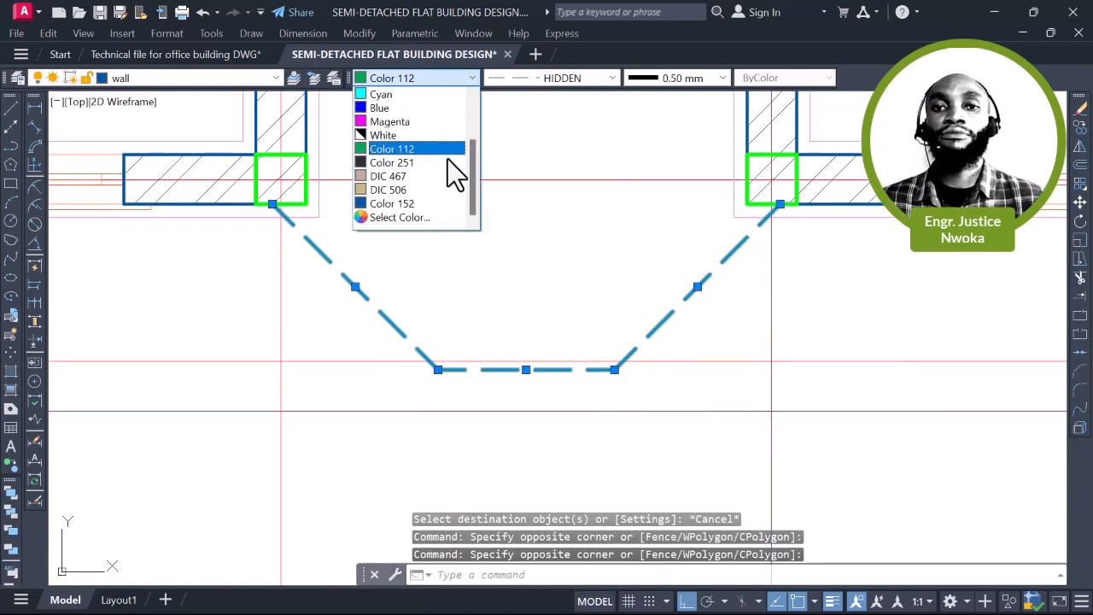
scroll(415, 163, up, 1)
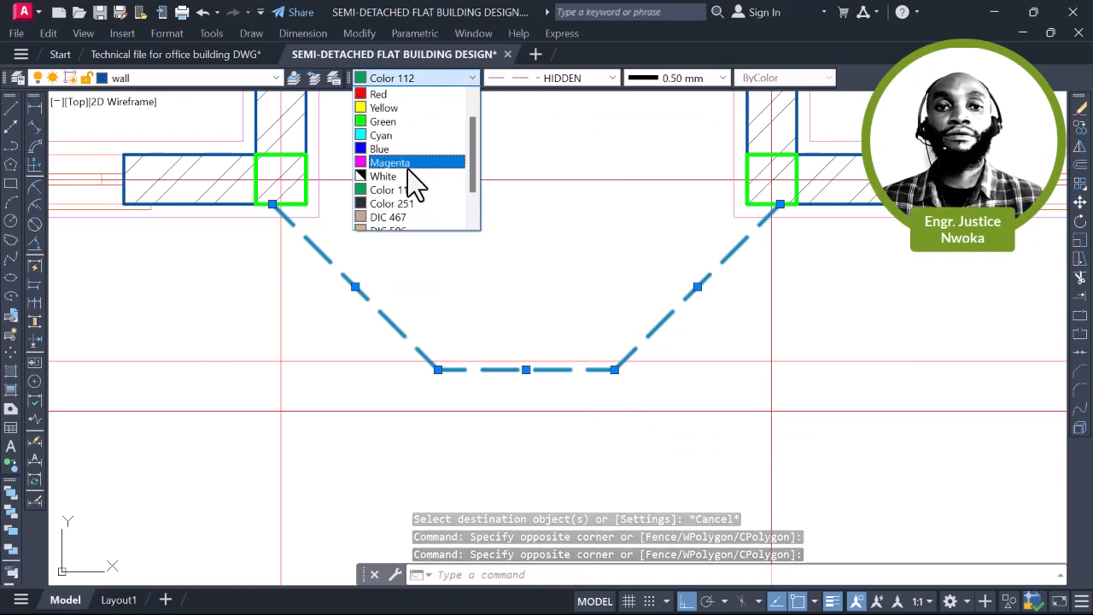
click(388, 108)
key(Escape)
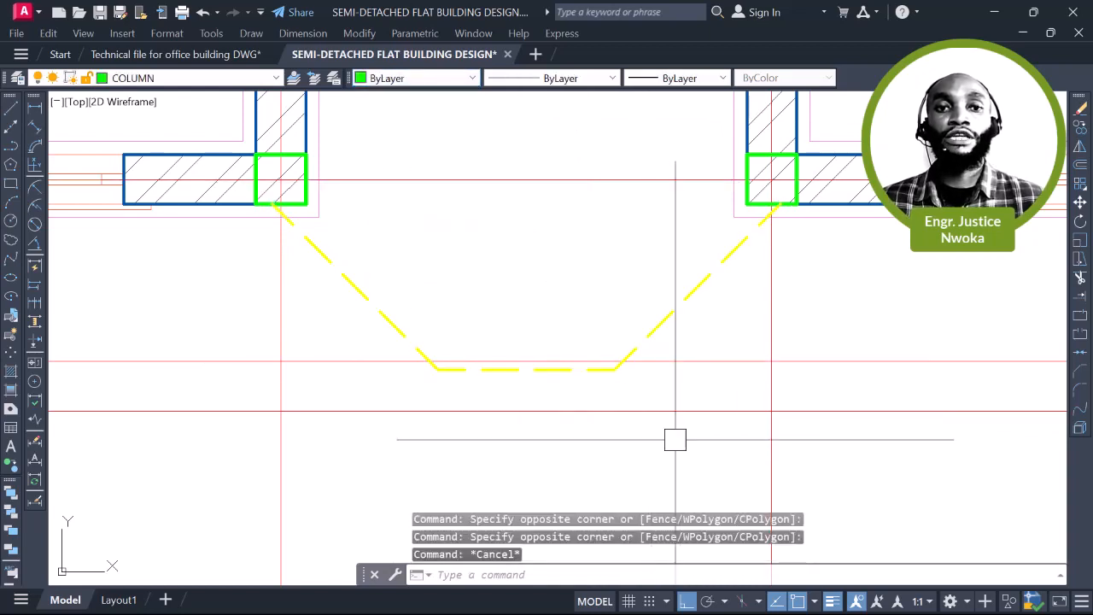
Examine how the dashed bay outline projects from the two entrance columns on the general arrangement drawing
scroll(773, 347, up, 2)
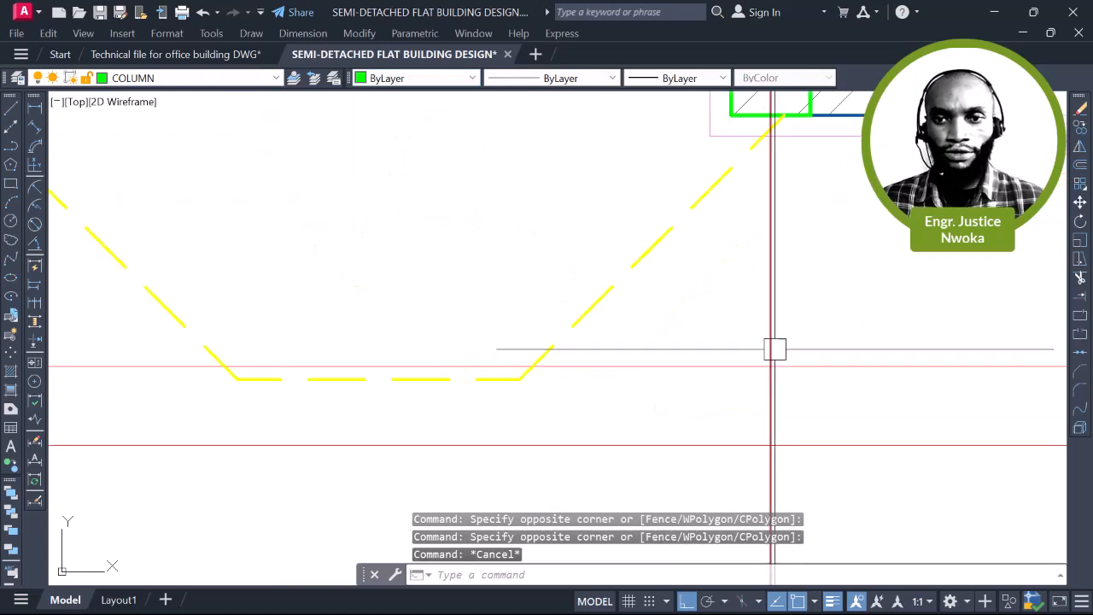
scroll(816, 331, down, 4)
scroll(817, 331, up, 5)
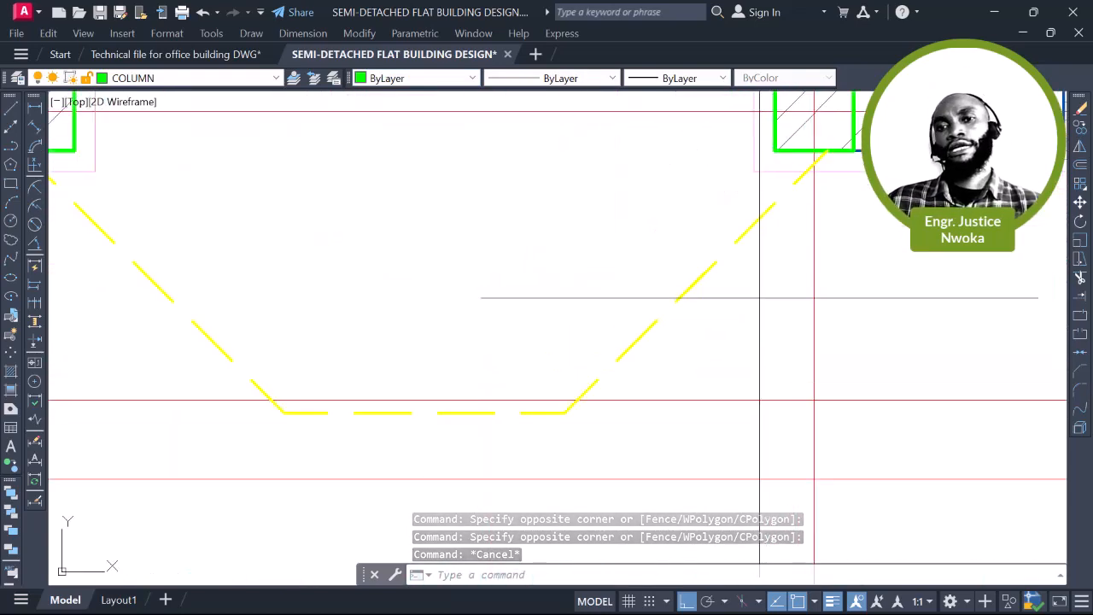
click(759, 298)
key(Escape)
scroll(687, 315, down, 3)
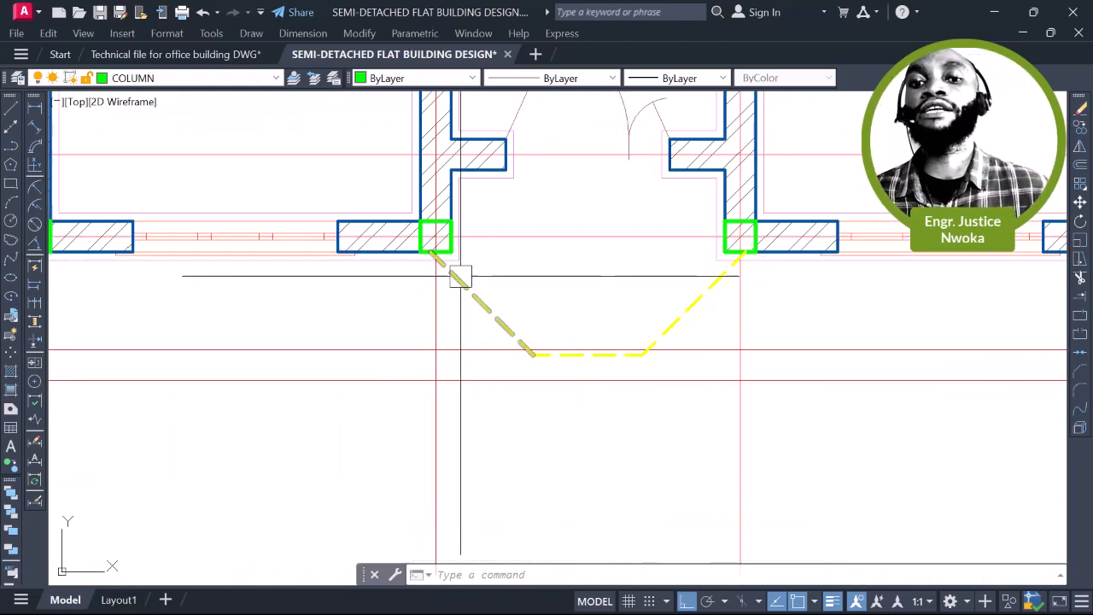
scroll(512, 317, up, 2)
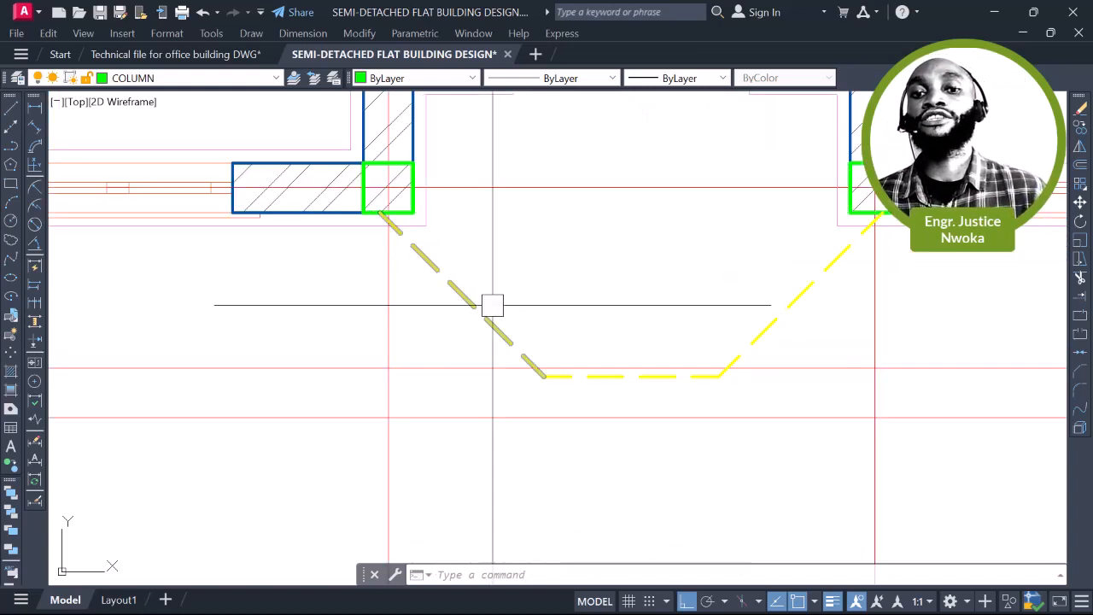
middle_drag(515, 297, 505, 307)
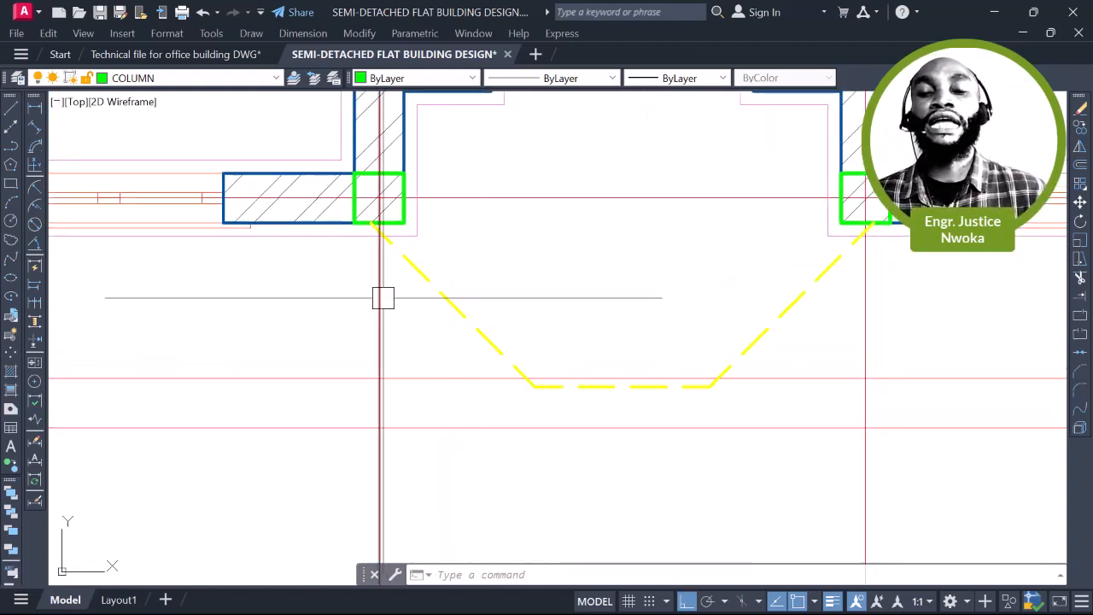
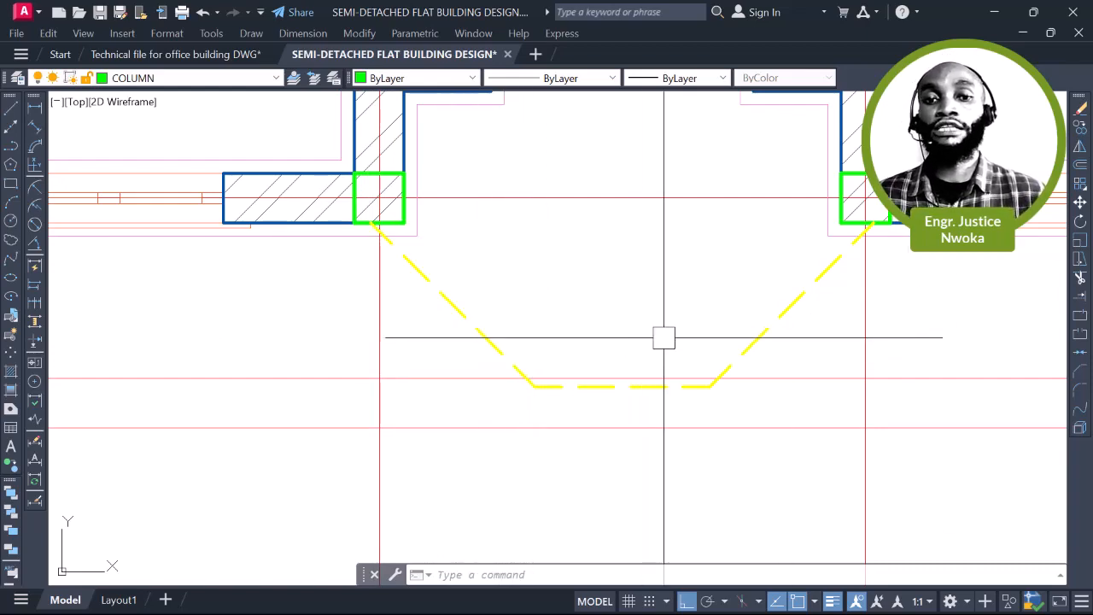
Review the overall general arrangement drawing with its bay outline, and examine the central and front areas of the first floor plan
scroll(614, 328, down, 5)
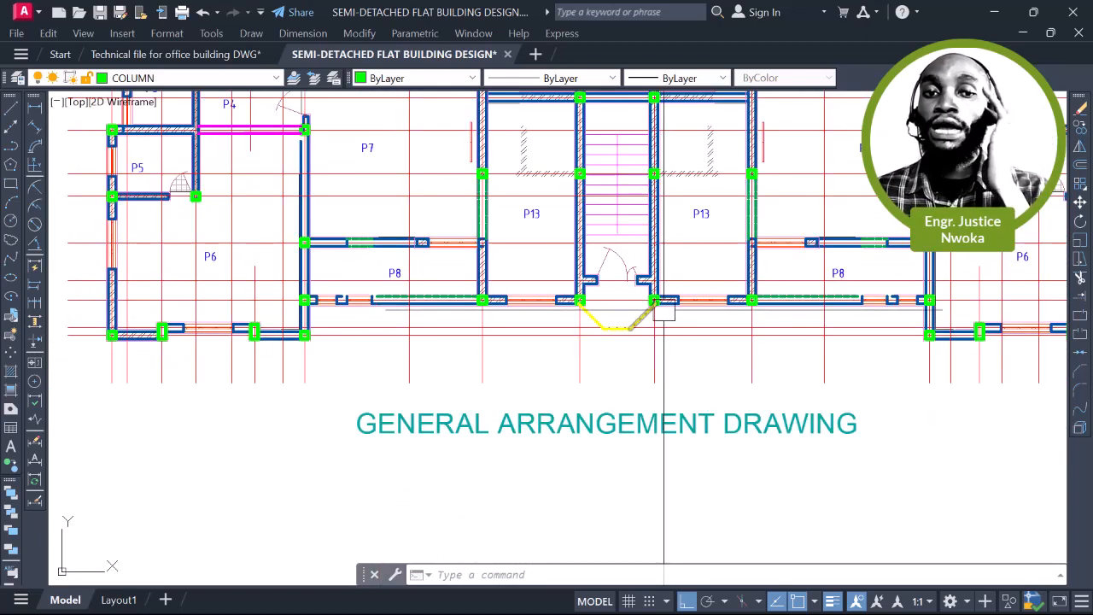
middle_drag(666, 307, 666, 361)
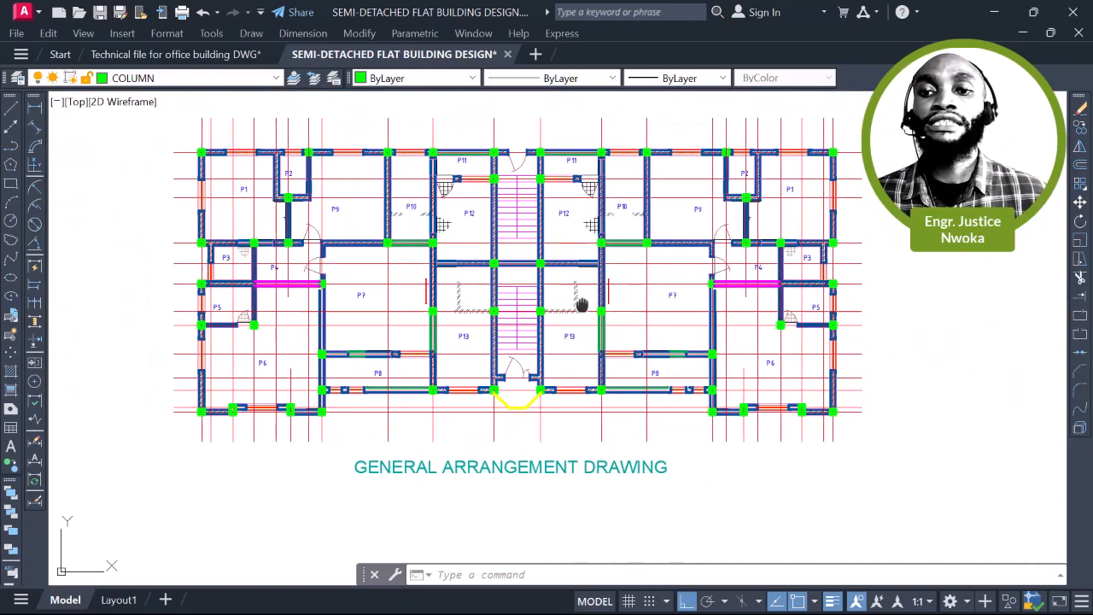
middle_drag(581, 305, 576, 334)
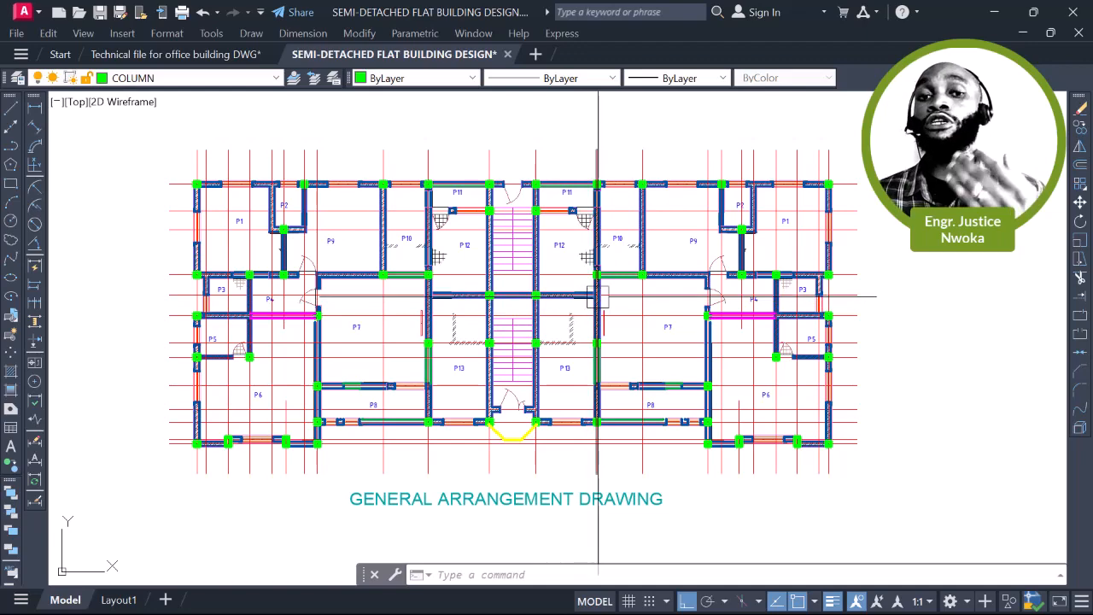
middle_drag(586, 316, 551, 290)
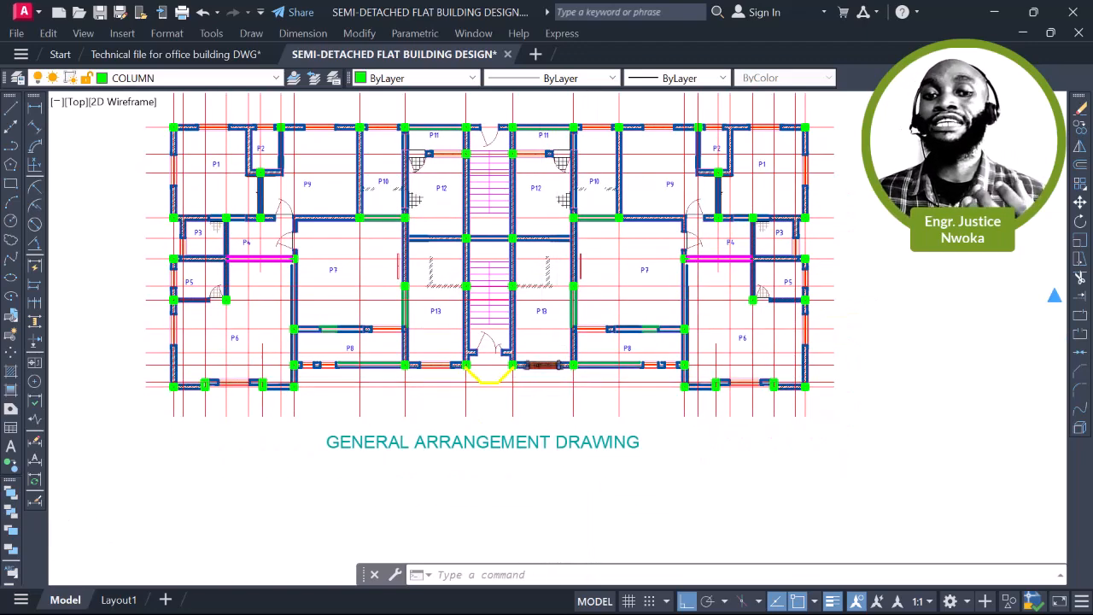
scroll(538, 333, down, 2)
scroll(612, 260, up, 4)
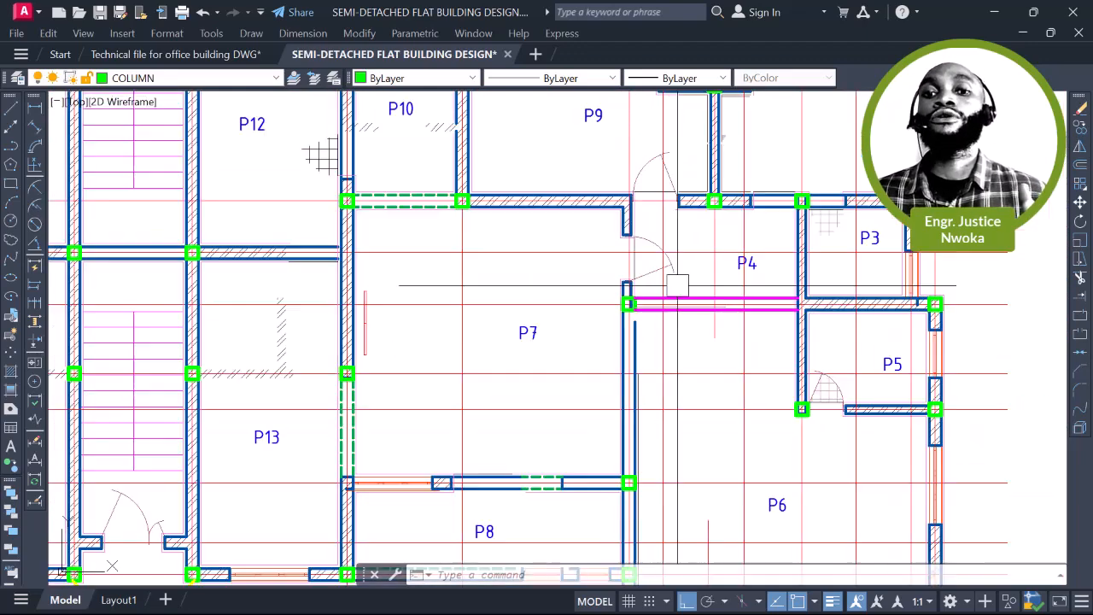
scroll(611, 259, down, 4)
scroll(708, 256, down, 3)
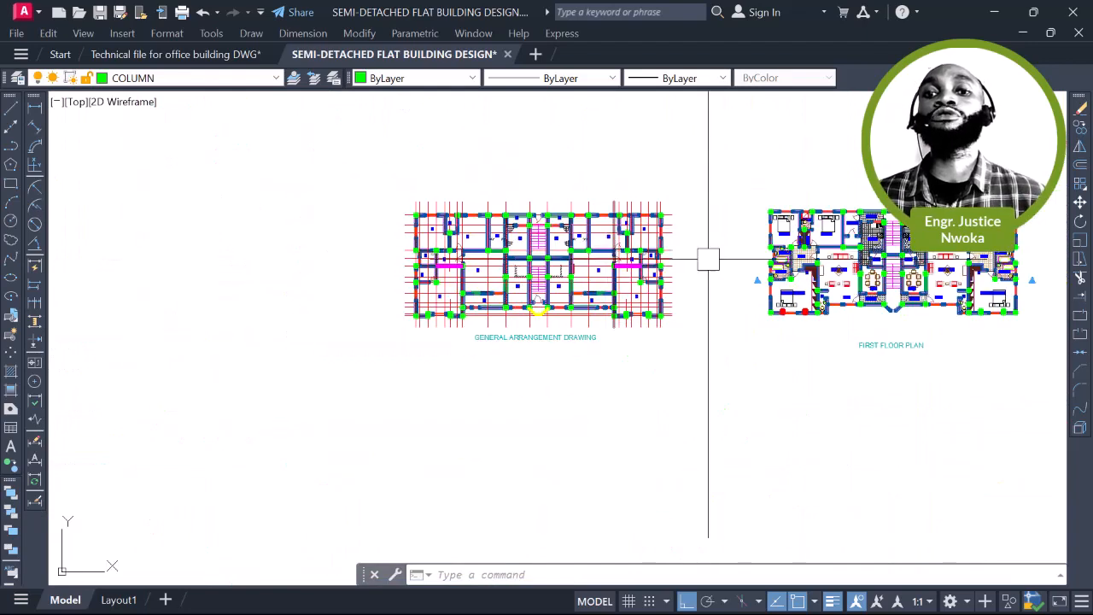
scroll(813, 256, up, 5)
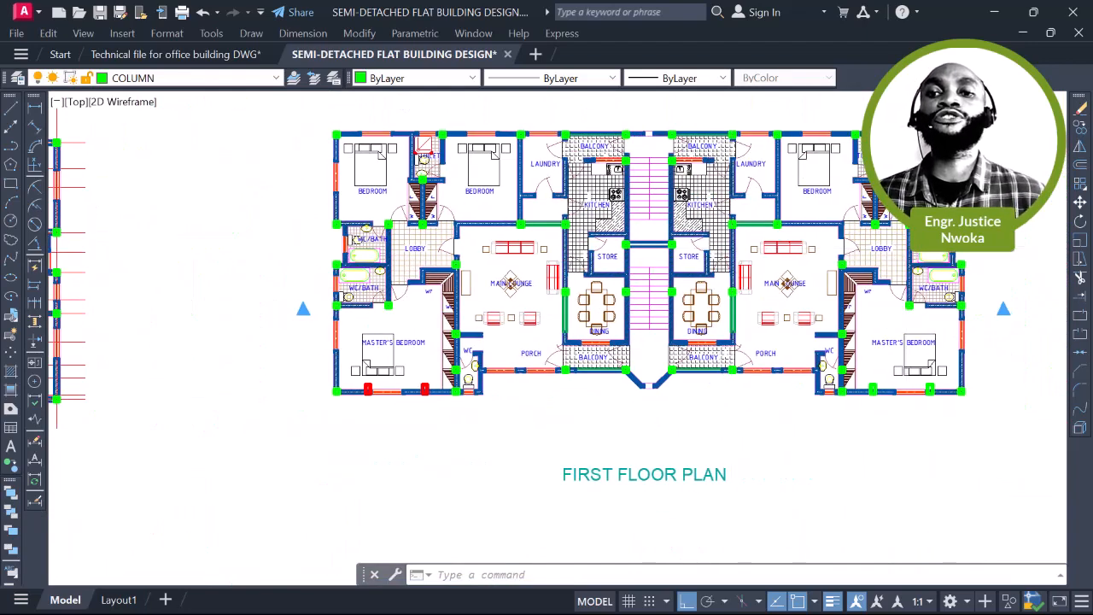
scroll(869, 248, up, 2)
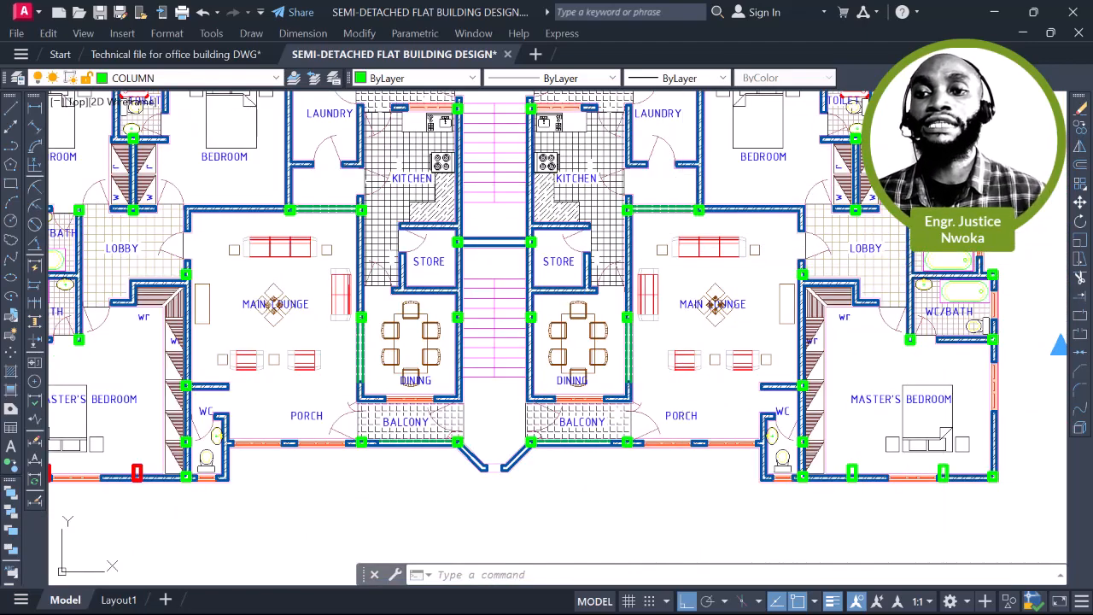
Examine the first floor plan, checking the red columns in the left master's bedroom and the projecting front bay between the balconies
middle_drag(674, 193, 751, 271)
middle_drag(473, 264, 580, 241)
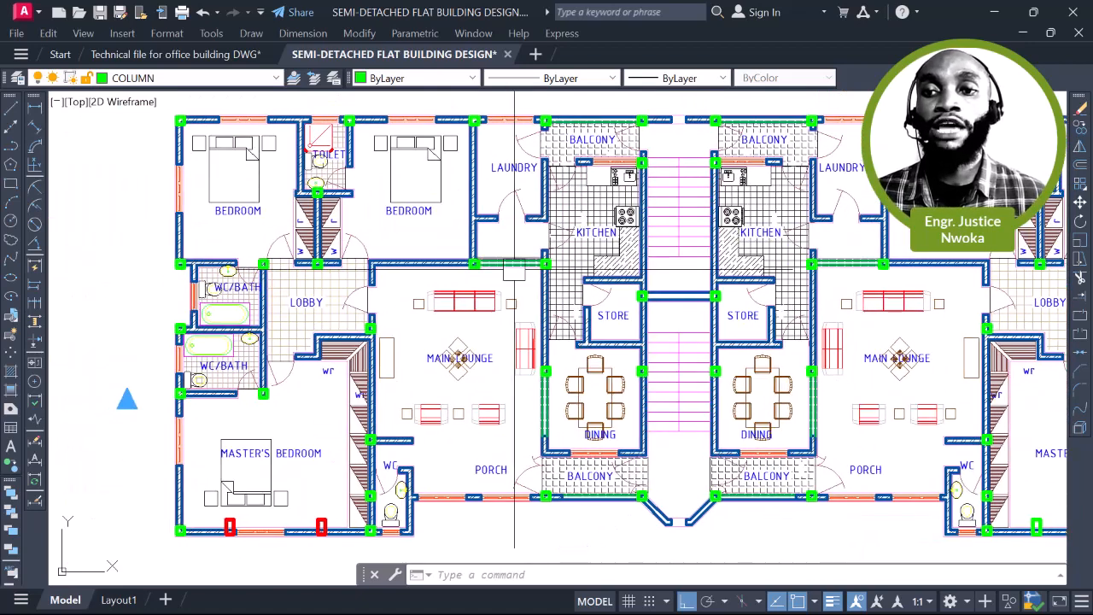
scroll(470, 334, down, 2)
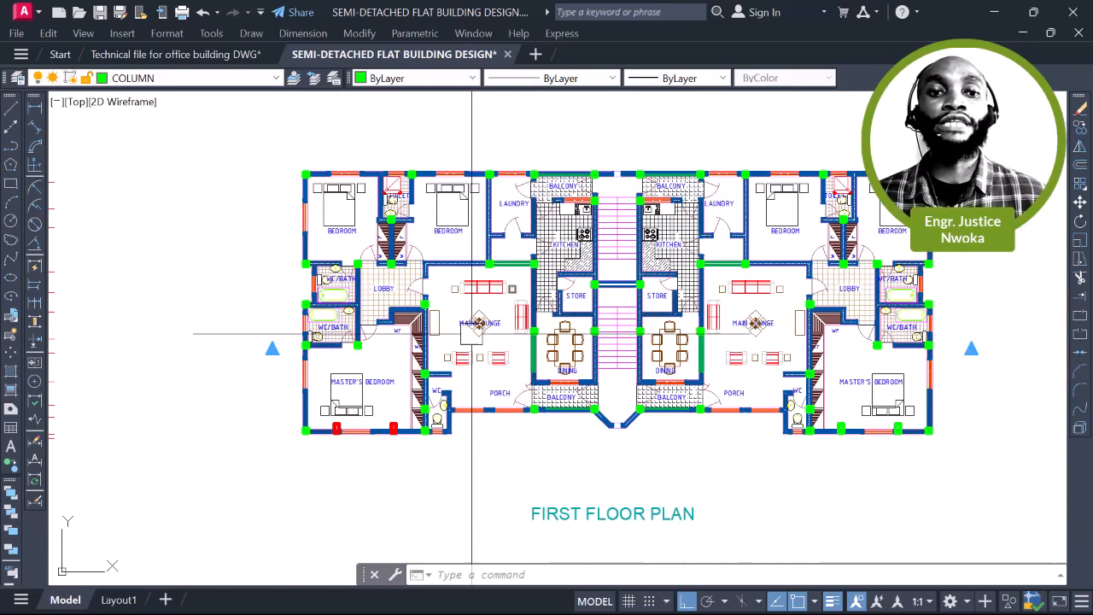
scroll(365, 419, up, 5)
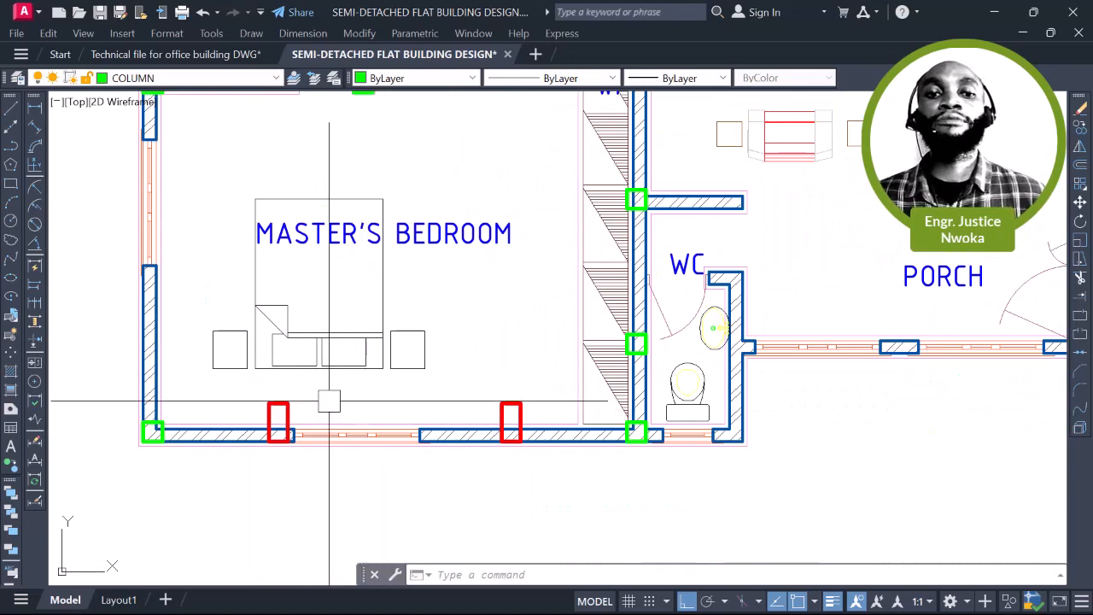
scroll(416, 394, down, 5)
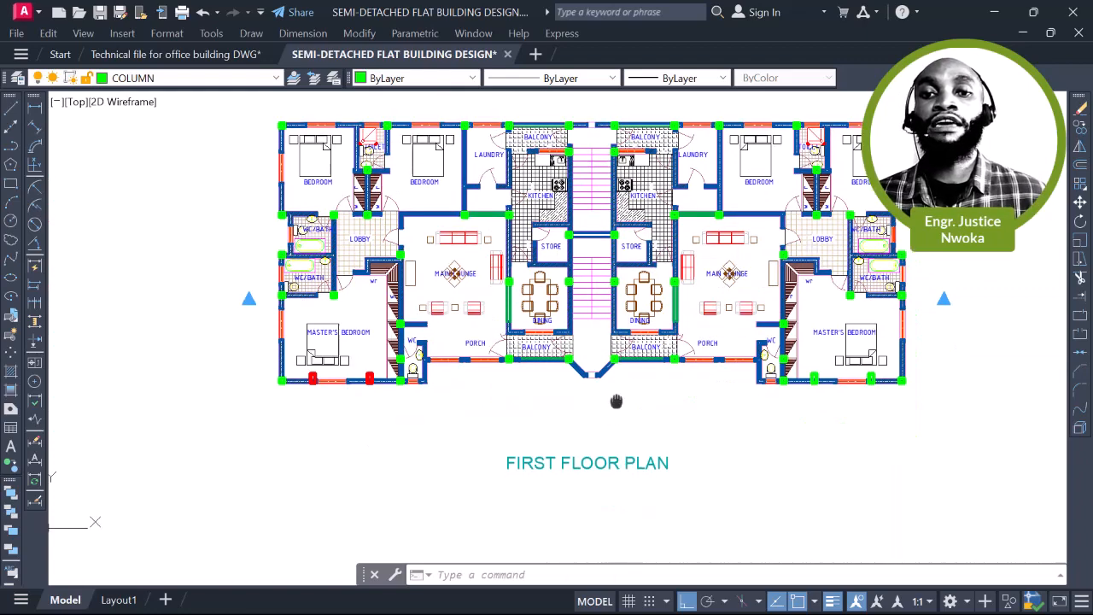
scroll(534, 297, up, 6)
scroll(617, 307, down, 4)
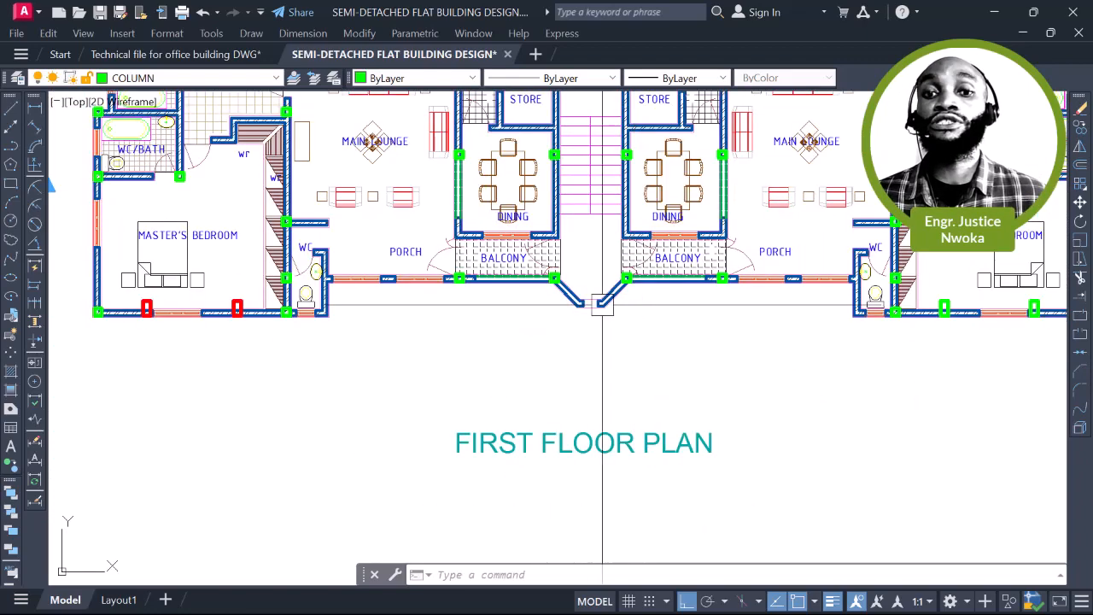
Compare the first floor plan with the general arrangement drawing and review the latter's columns, grid lines and yellow bay outline
scroll(644, 306, down, 2)
middle_drag(463, 307, 781, 334)
scroll(398, 291, down, 2)
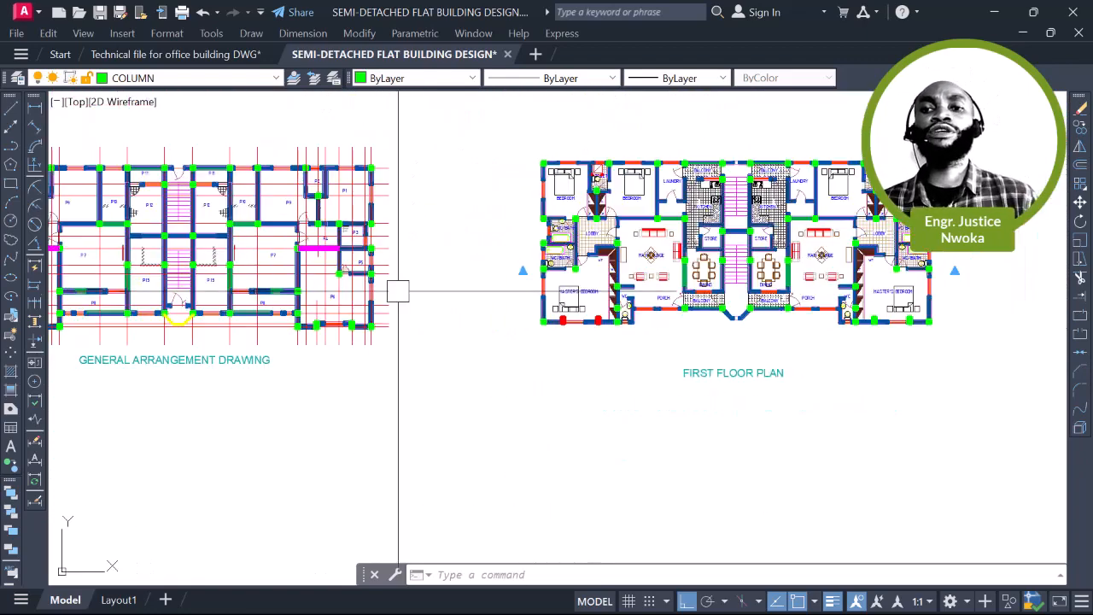
middle_drag(221, 264, 482, 304)
scroll(482, 303, up, 4)
scroll(415, 283, down, 2)
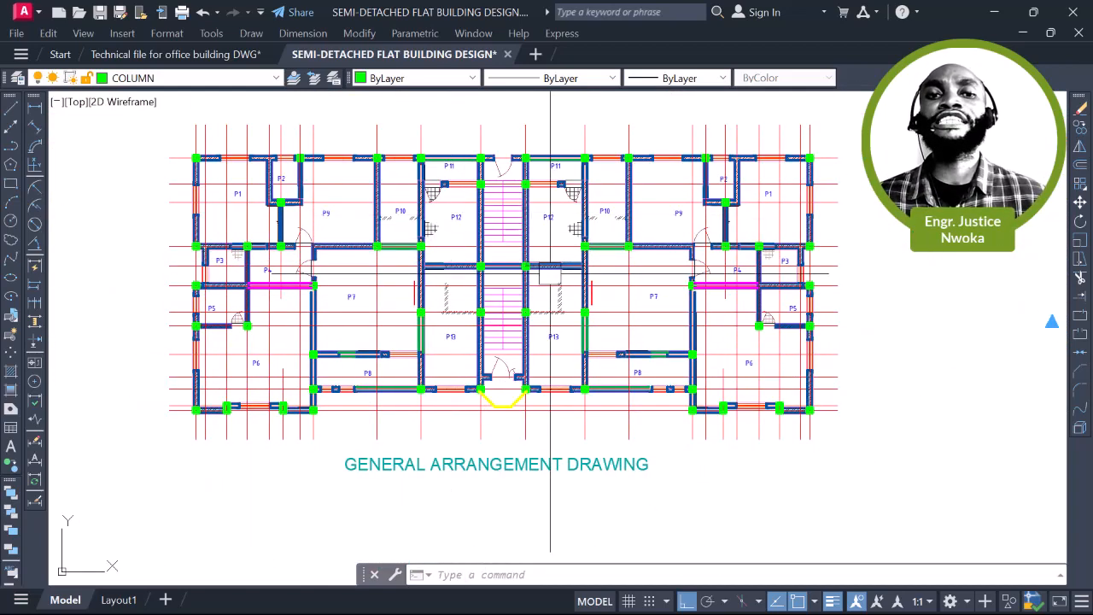
middle_drag(506, 270, 509, 285)
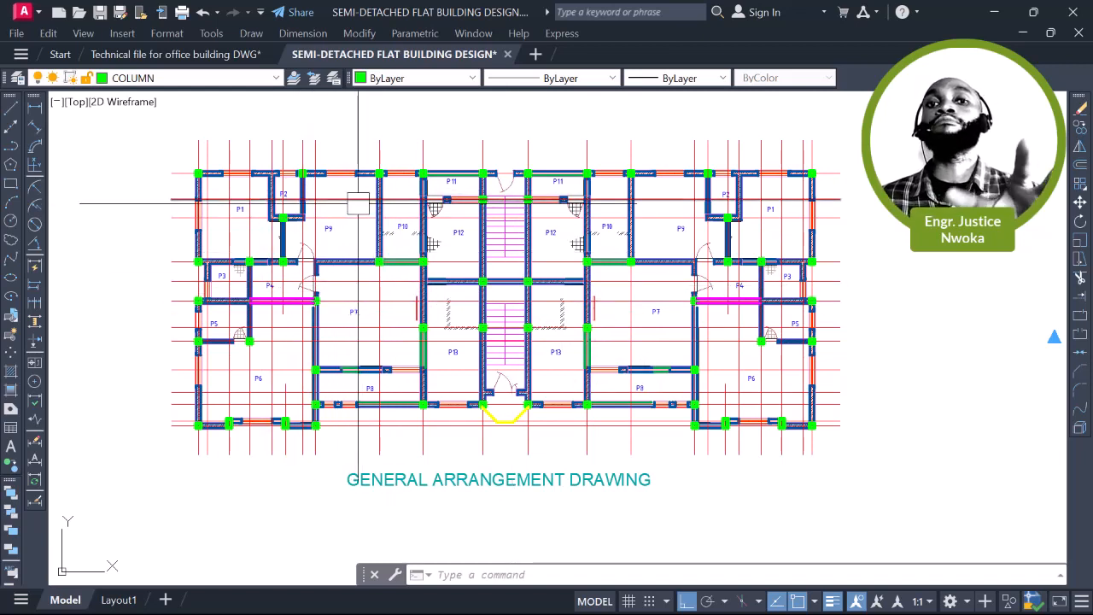
mouse_move(363, 208)
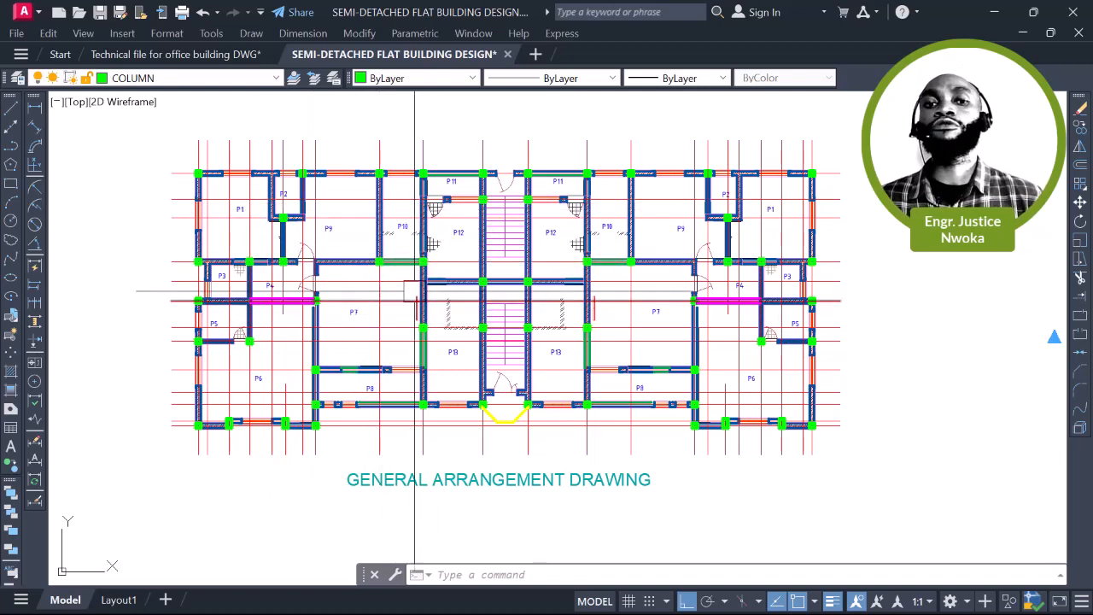
Copy the entire general arrangement drawing with its title, with ortho off, into the empty space above the row of architectural sheets
scroll(415, 291, down, 2)
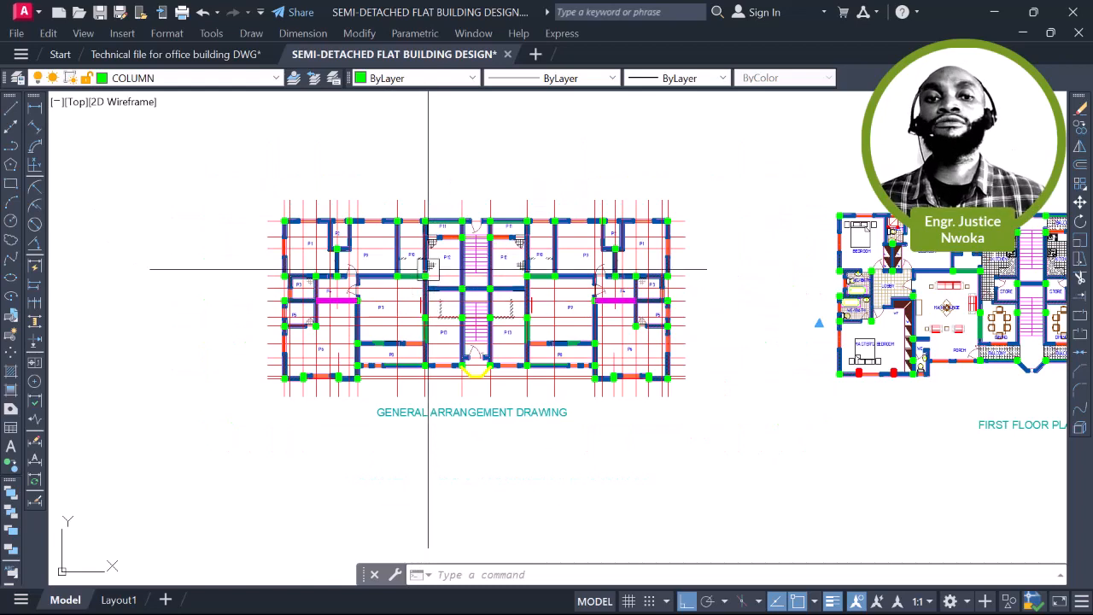
scroll(468, 314, down, 2)
click(642, 243)
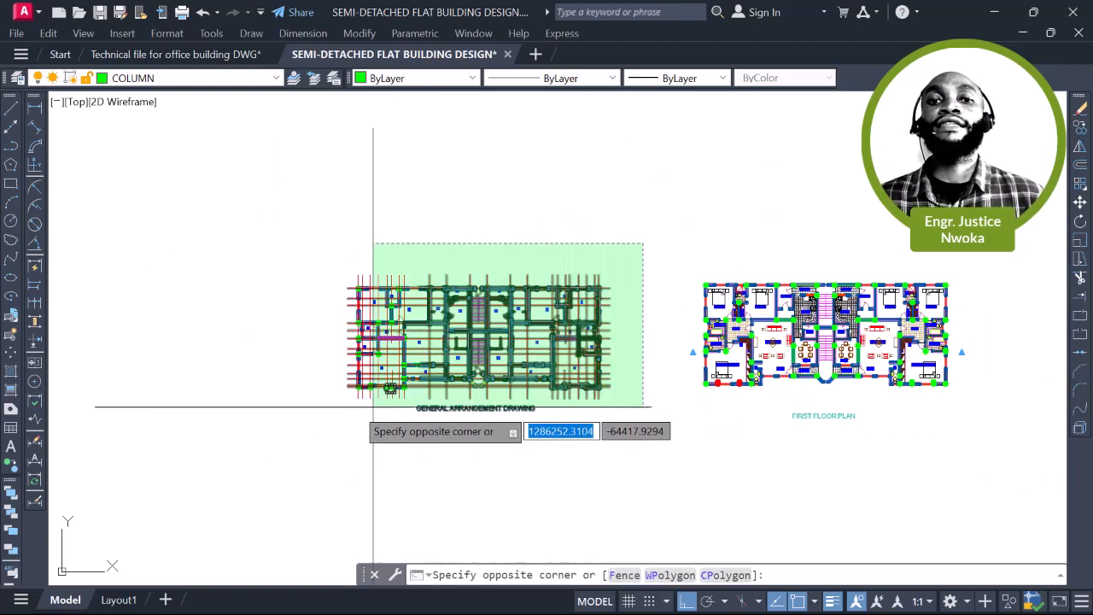
click(306, 450)
text(co)
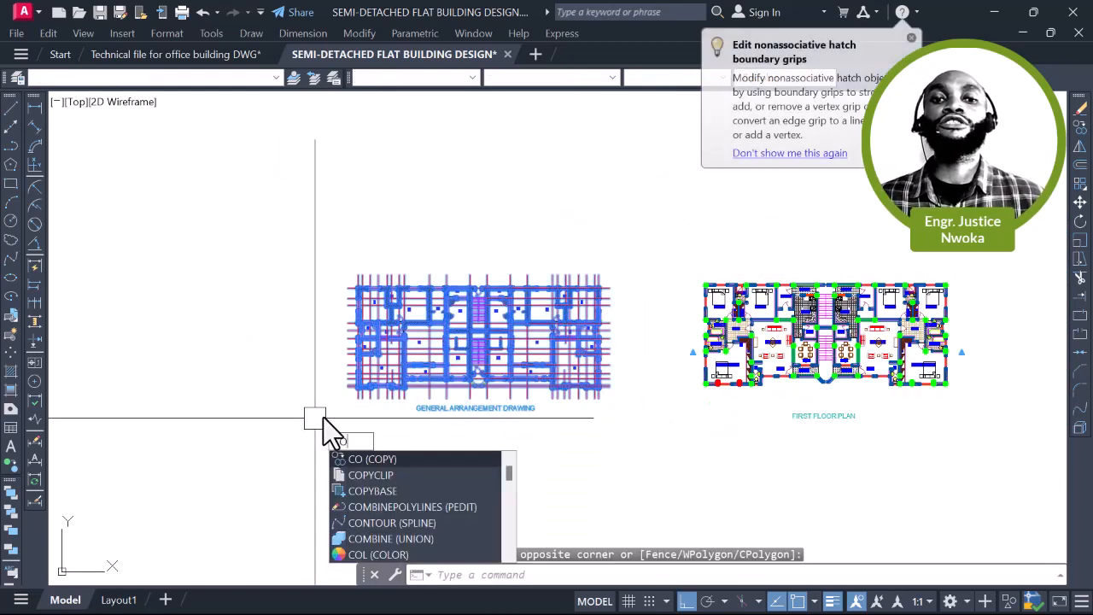
key(Return)
click(398, 398)
scroll(319, 407, down, 5)
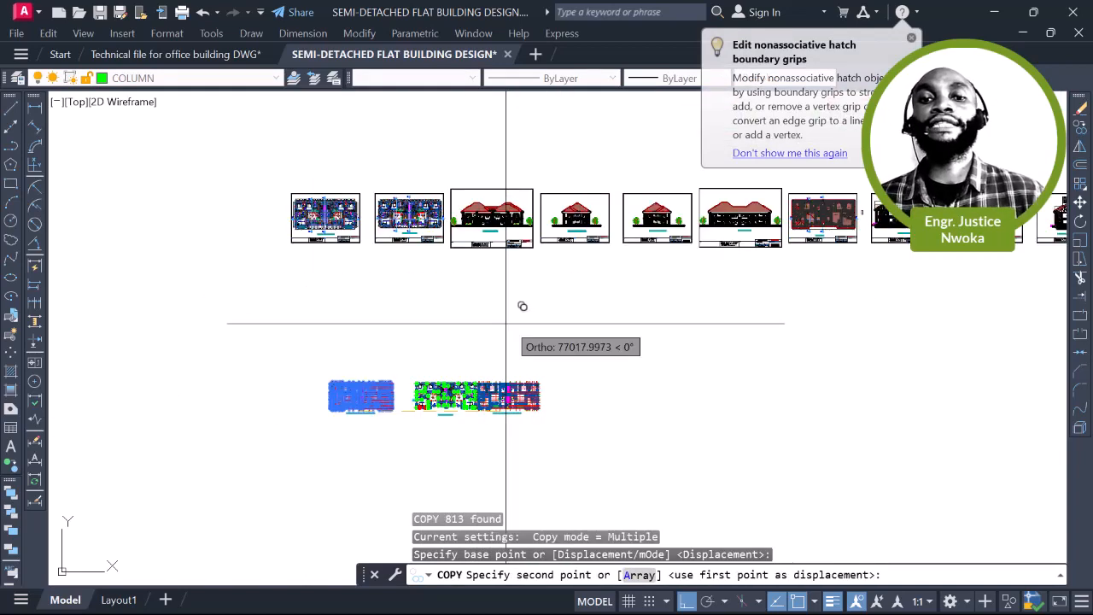
middle_drag(506, 323, 415, 399)
key(F8)
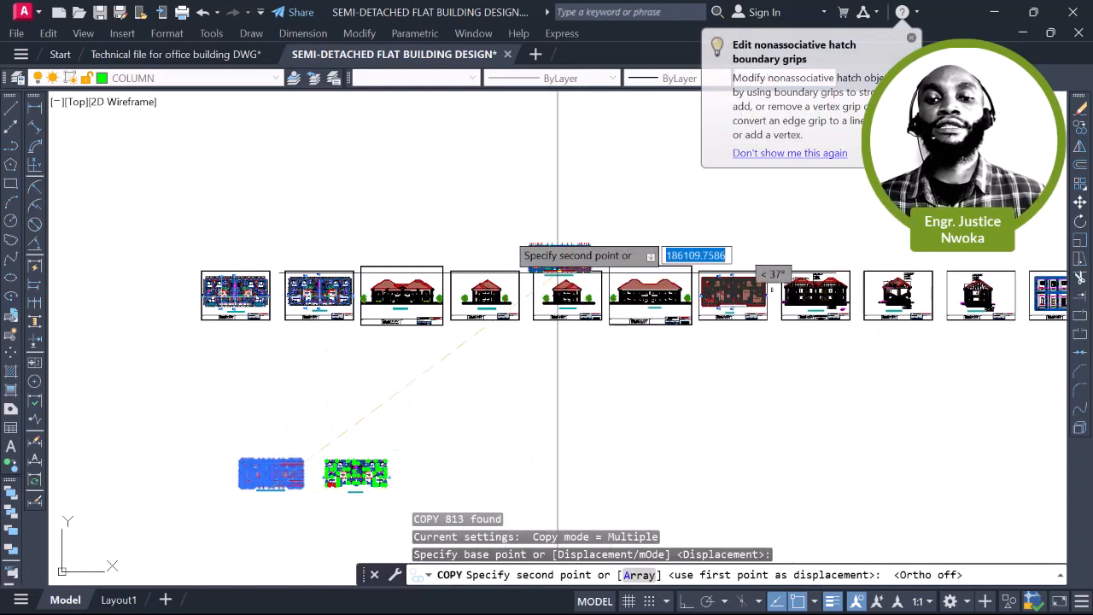
click(500, 166)
key(Escape)
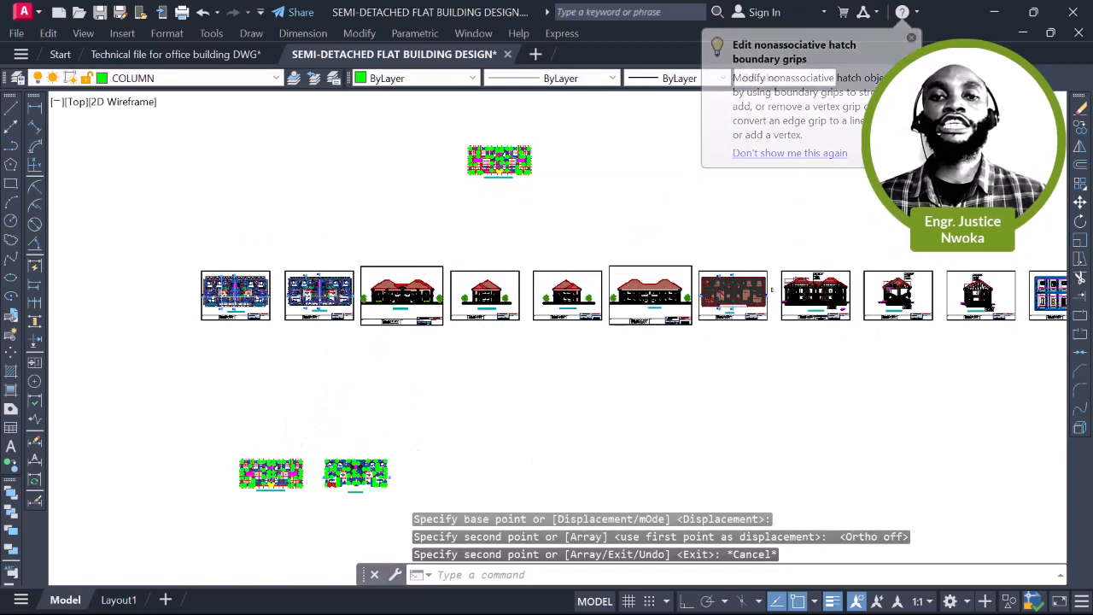
Copy the front elevation with its trees and title, without the sheet frame, to directly above the copied general arrangement drawing
scroll(378, 290, up, 5)
scroll(289, 293, up, 3)
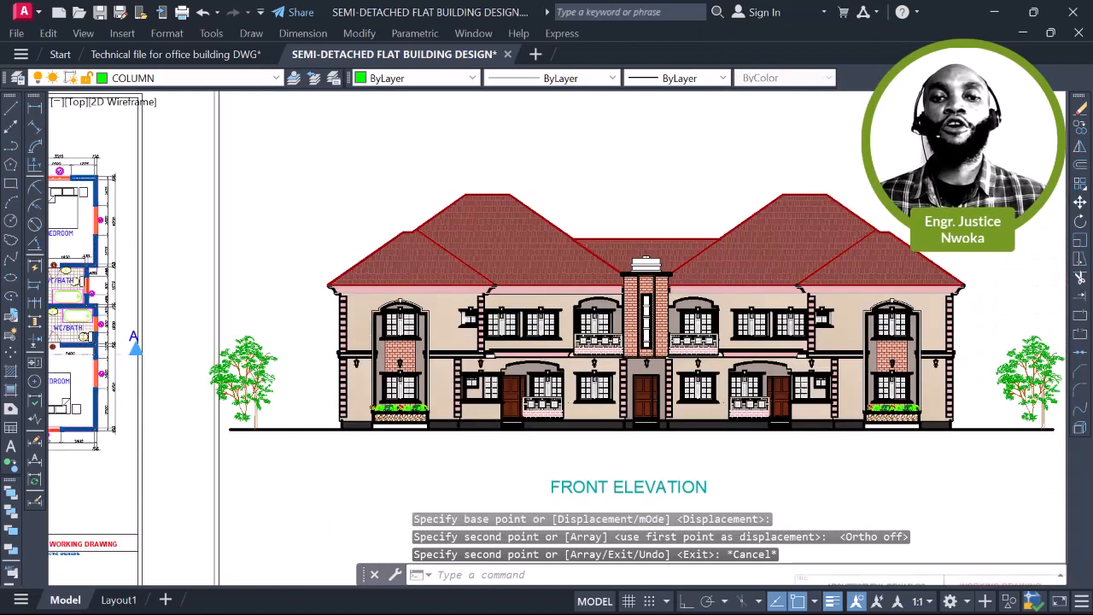
scroll(244, 214, down, 2)
click(236, 201)
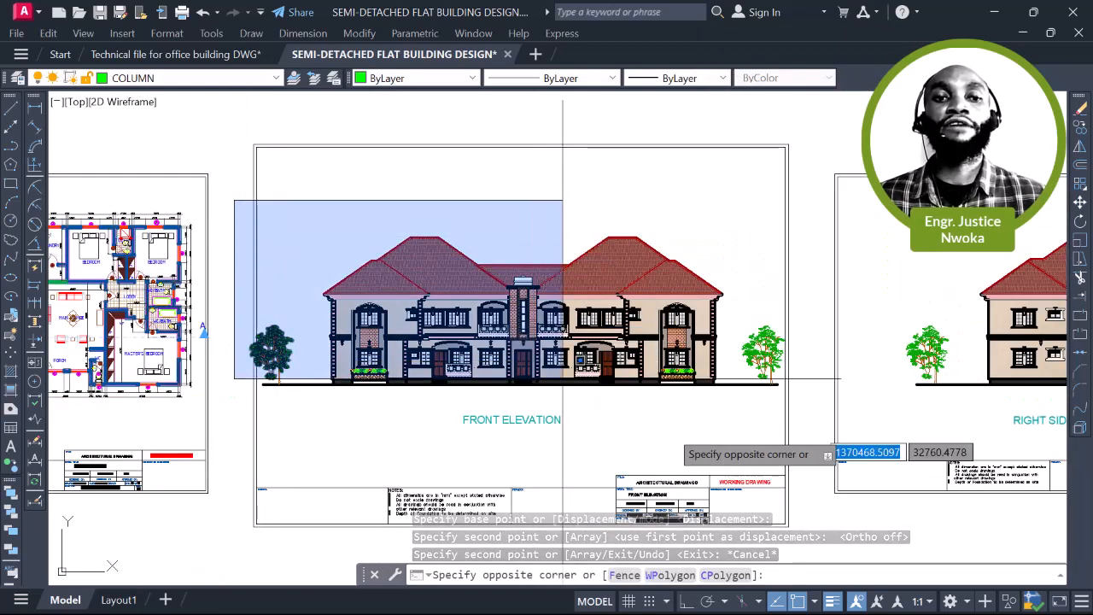
click(807, 446)
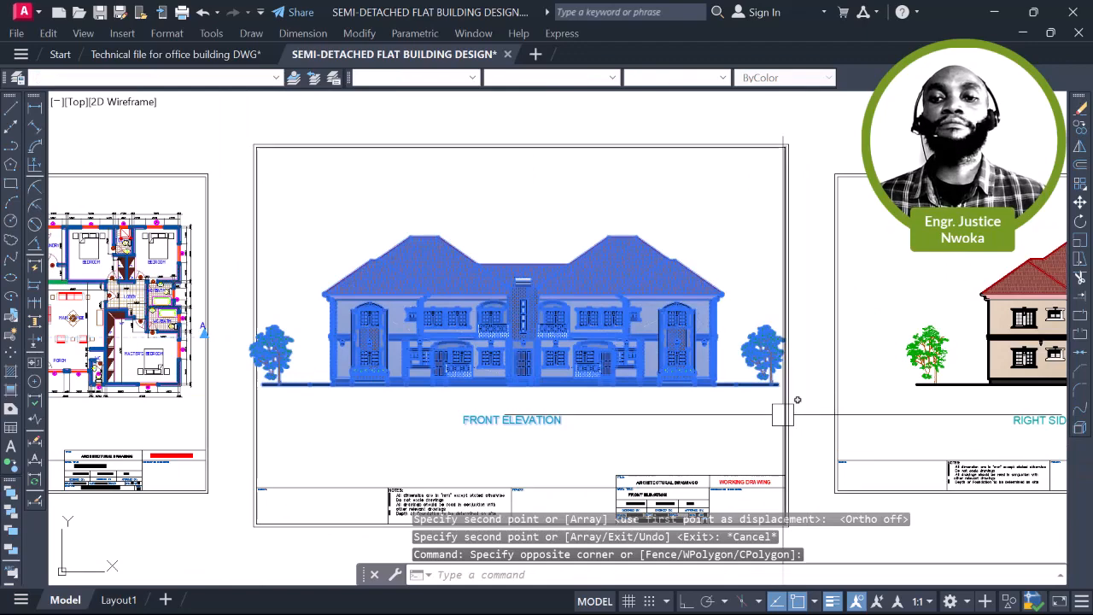
key(Return)
click(588, 415)
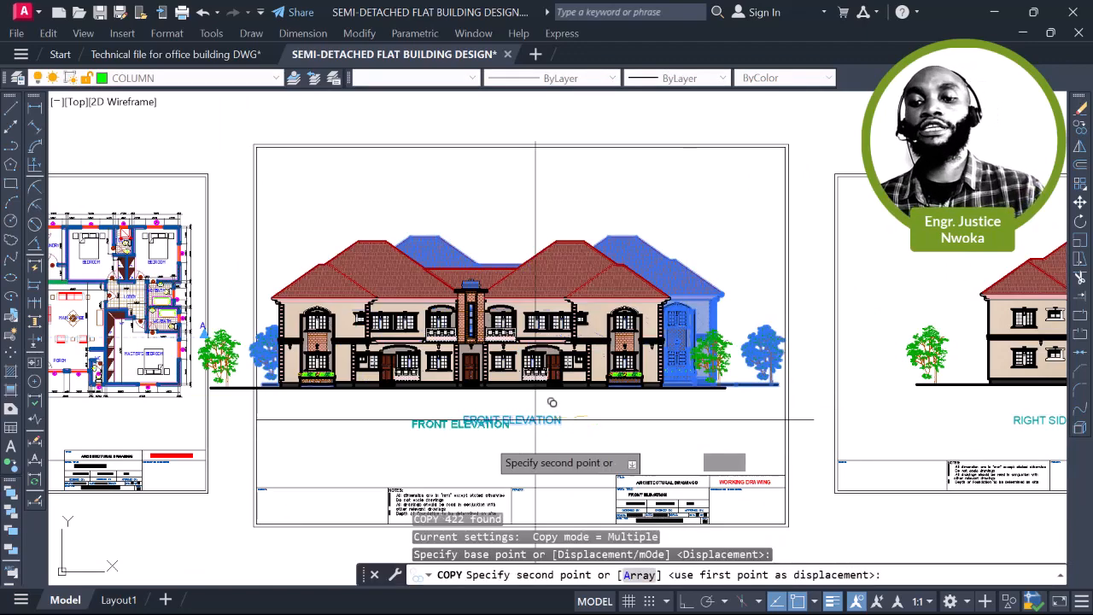
scroll(487, 433, down, 4)
middle_drag(624, 349, 537, 454)
middle_drag(616, 413, 560, 452)
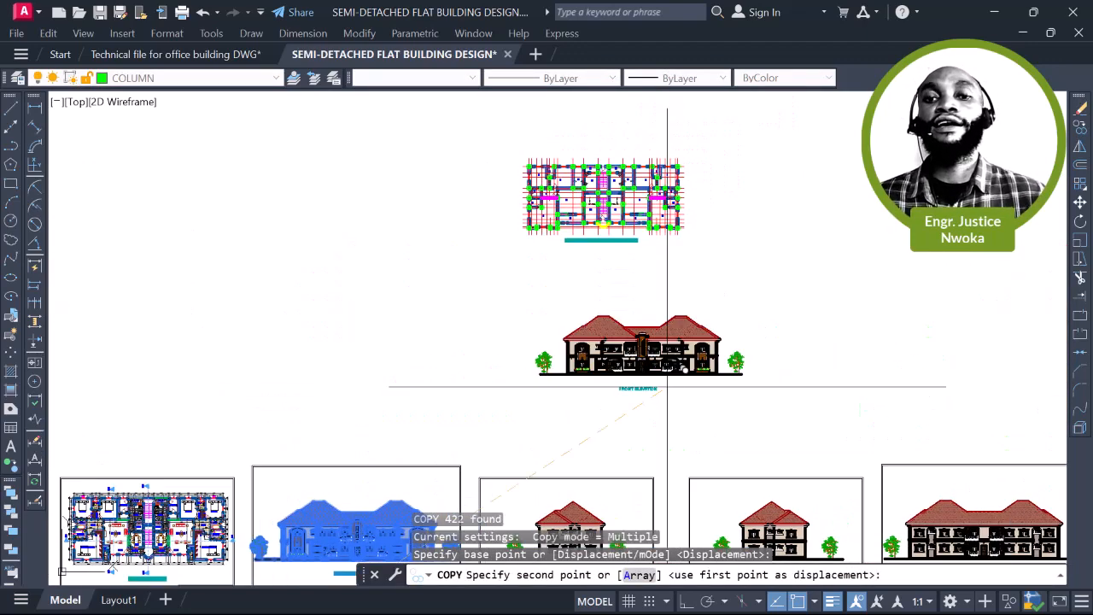
middle_drag(667, 385, 590, 486)
scroll(568, 239, up, 4)
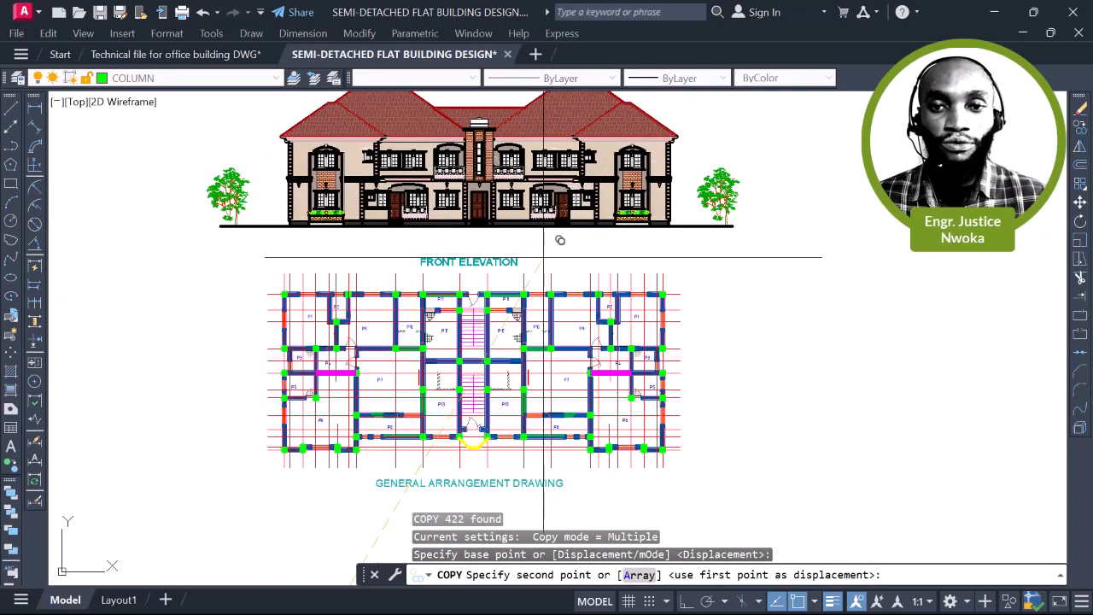
click(544, 256)
key(Return)
Move the copied FRONT ELEVATION title slightly upward, closer to the elevation's ground line
click(493, 256)
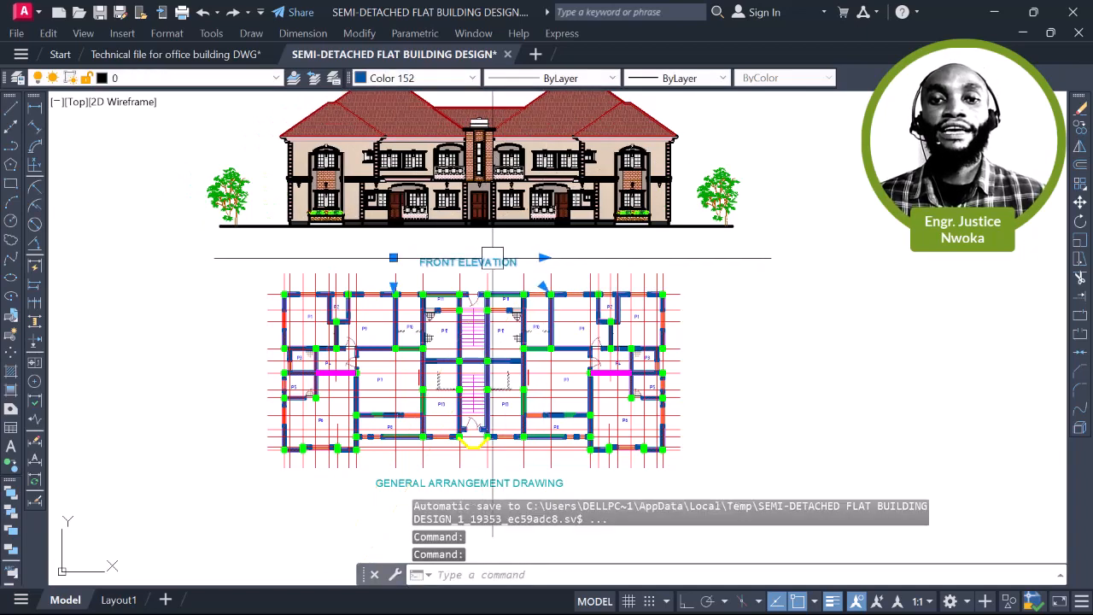
text(M)
key(Return)
scroll(500, 272, up, 4)
click(458, 227)
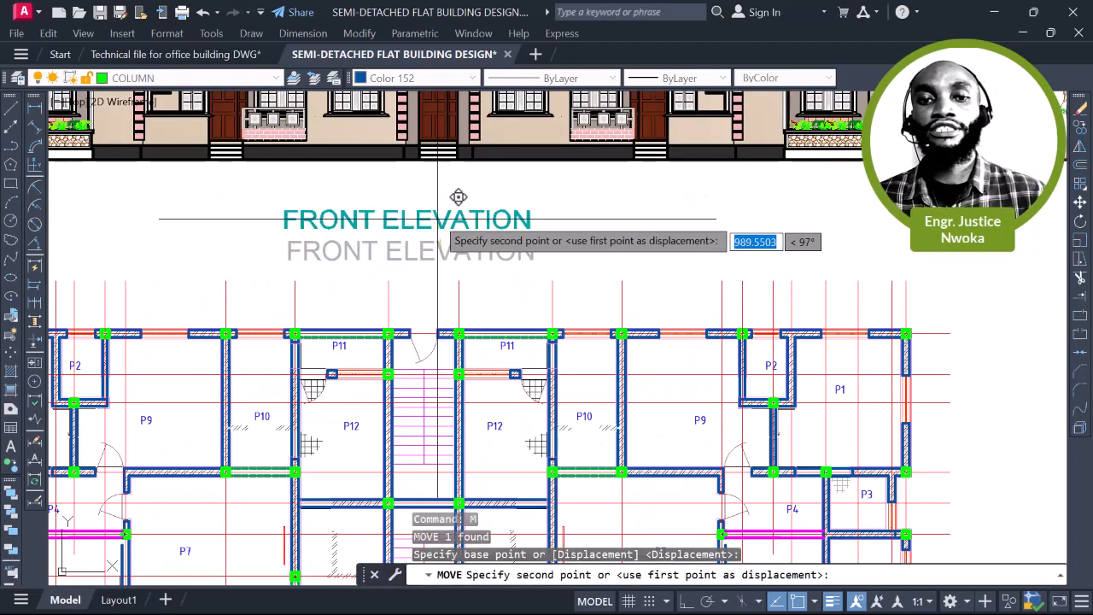
click(438, 204)
scroll(509, 251, down, 6)
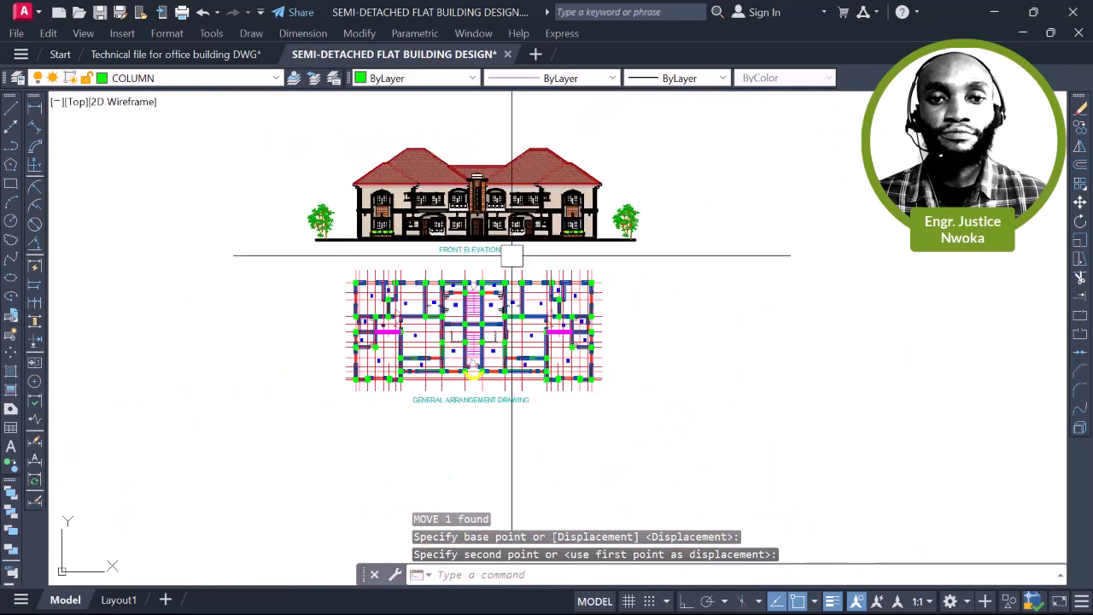
scroll(404, 265, up, 4)
click(363, 244)
scroll(384, 254, down, 2)
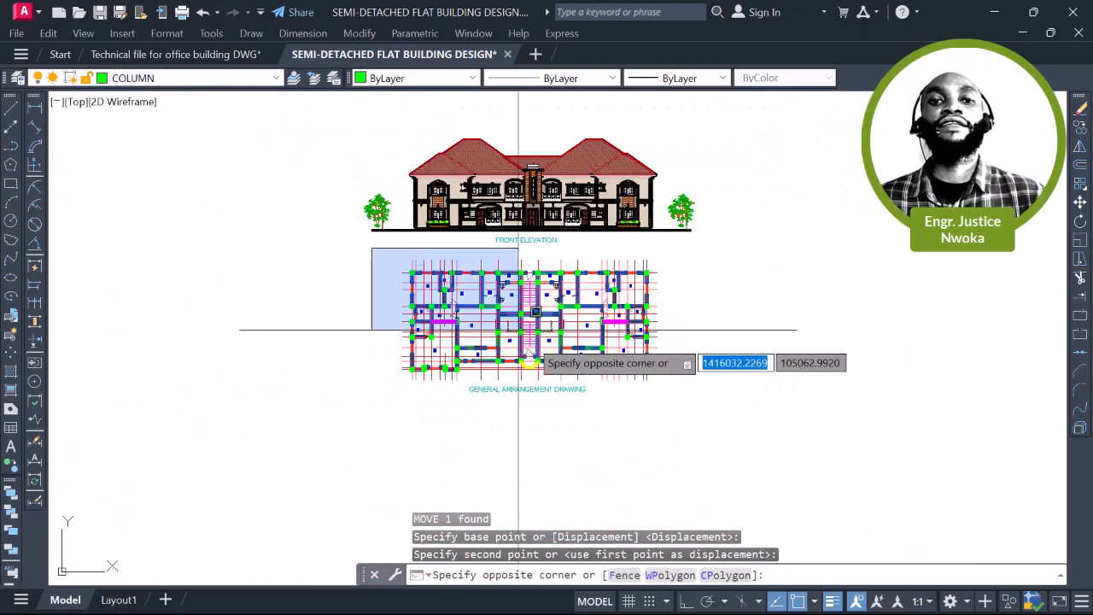
click(686, 418)
key(Escape)
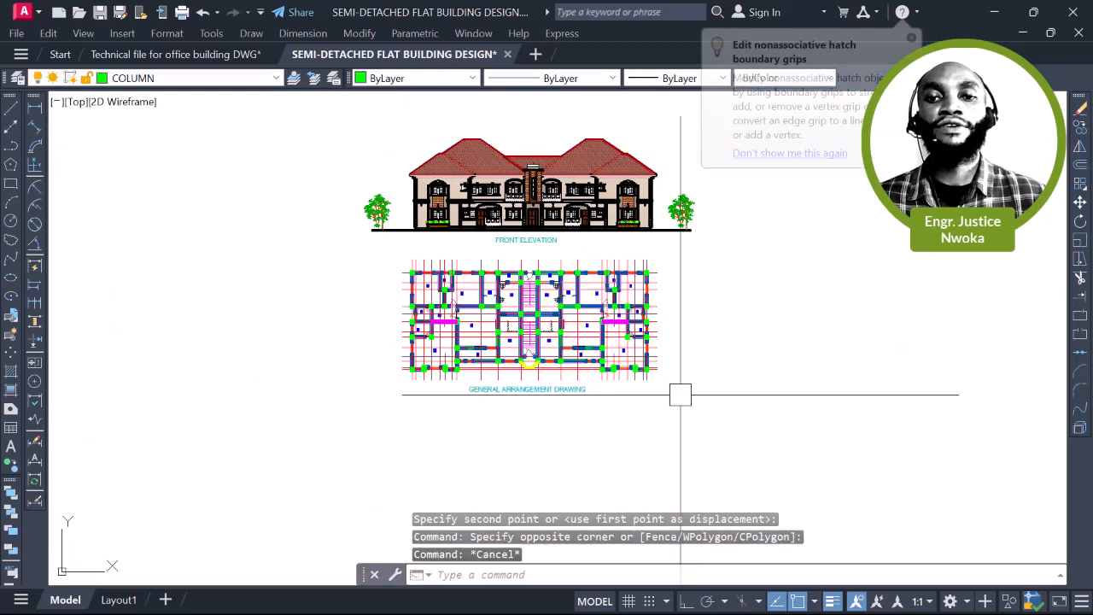
Draw a vertical construction line through the left outer wall edge at the base of the copied front elevation
text(XL)
key(Return)
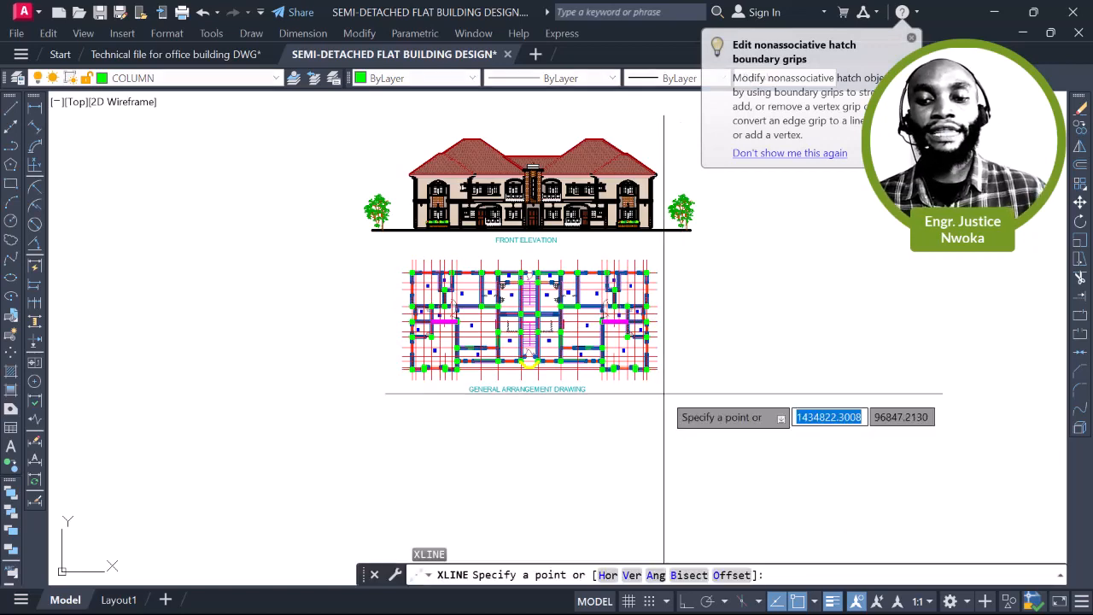
text(V)
key(Return)
scroll(423, 248, up, 5)
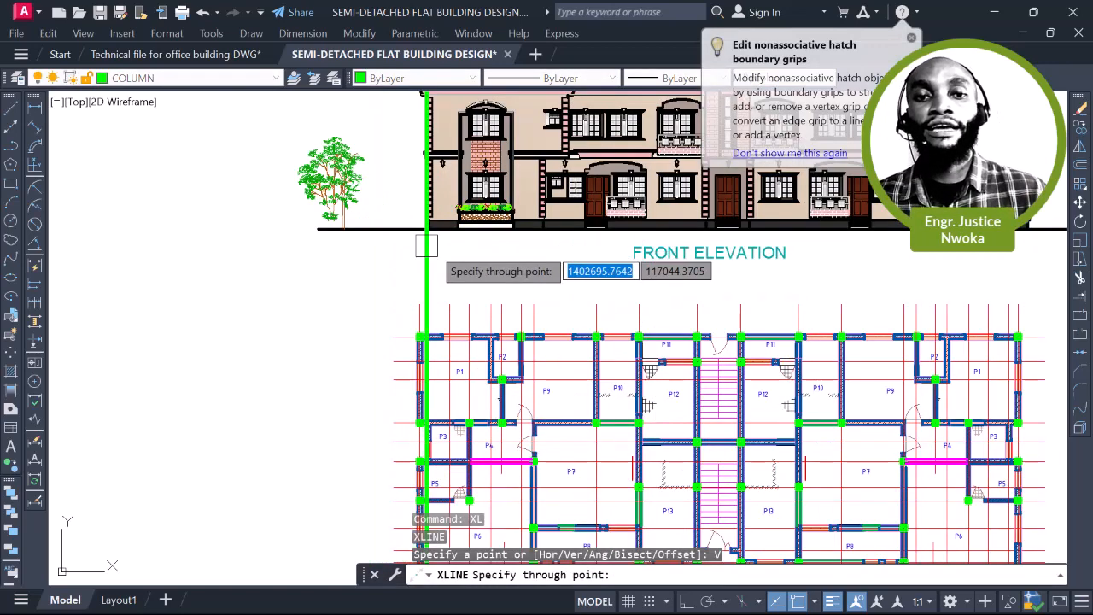
scroll(417, 227, up, 2)
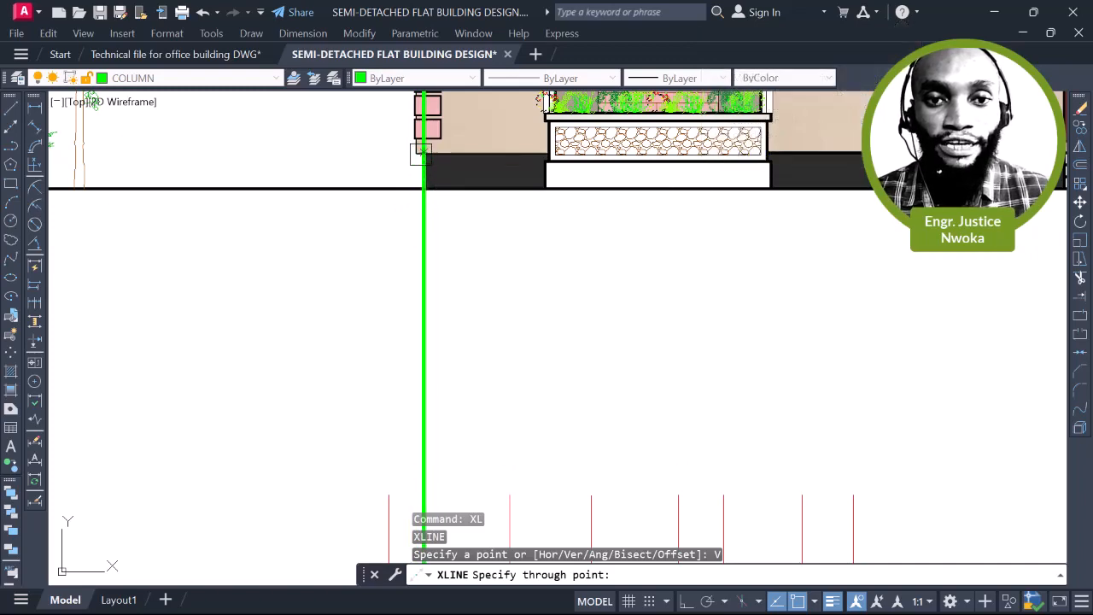
click(419, 180)
Add a second vertical construction line through the right outer wall edge of the copied front elevation and end the command
scroll(370, 275, down, 5)
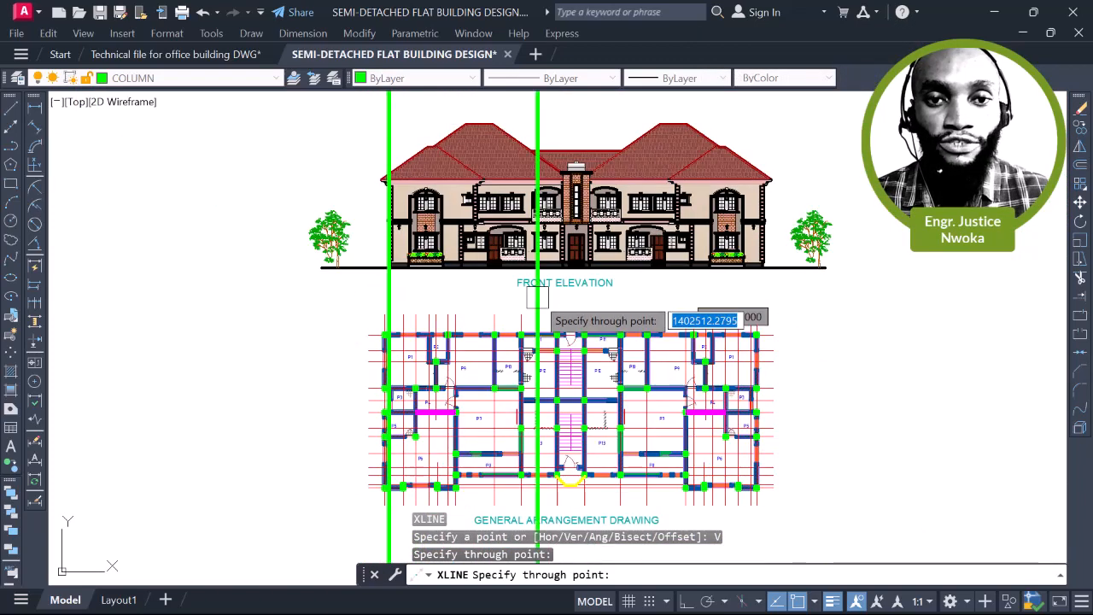
scroll(760, 315, up, 5)
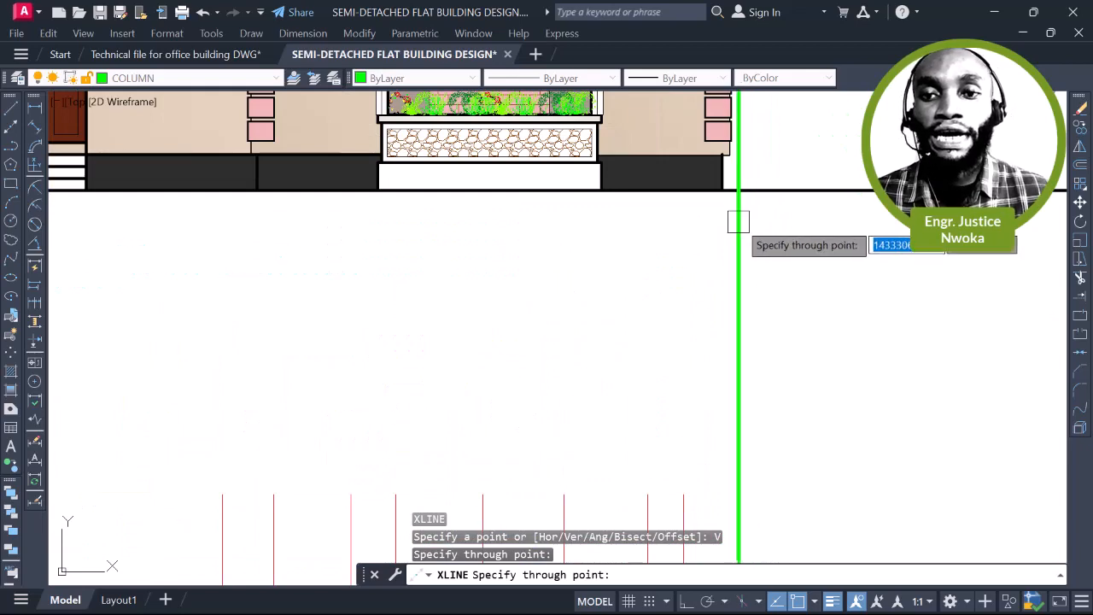
click(728, 153)
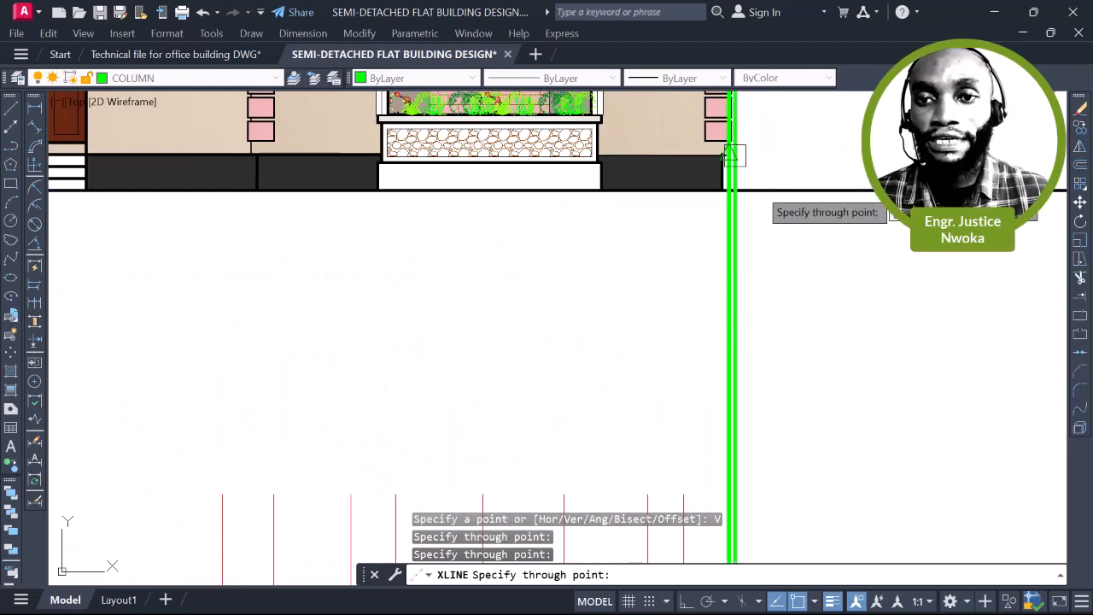
scroll(731, 153, down, 5)
key(Escape)
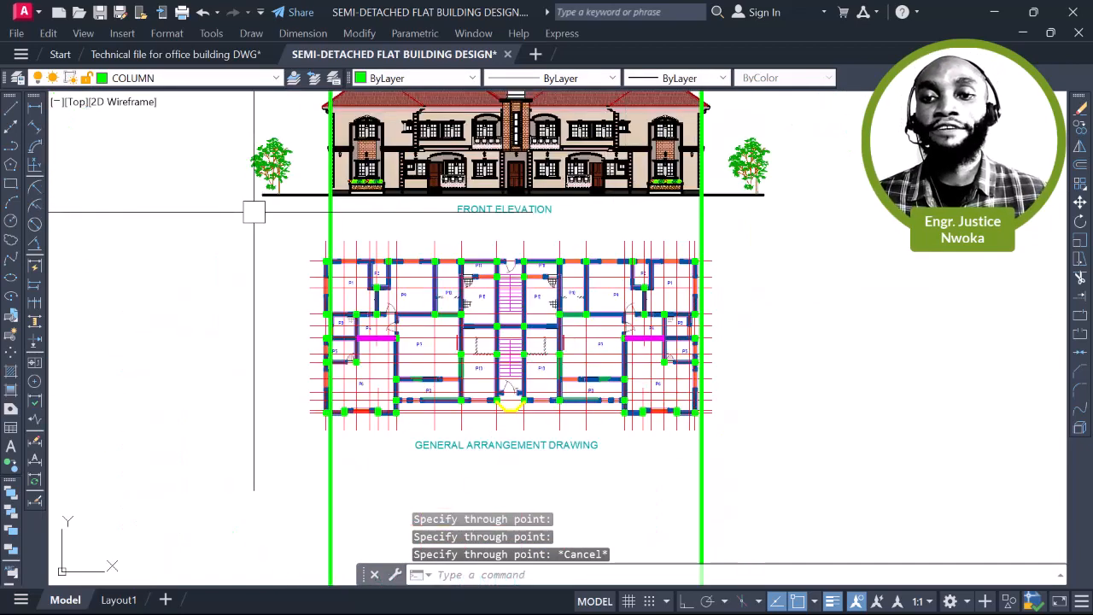
Move the copied general arrangement drawing and its title by the plan's upper-left wall corner toward the left construction line
click(254, 212)
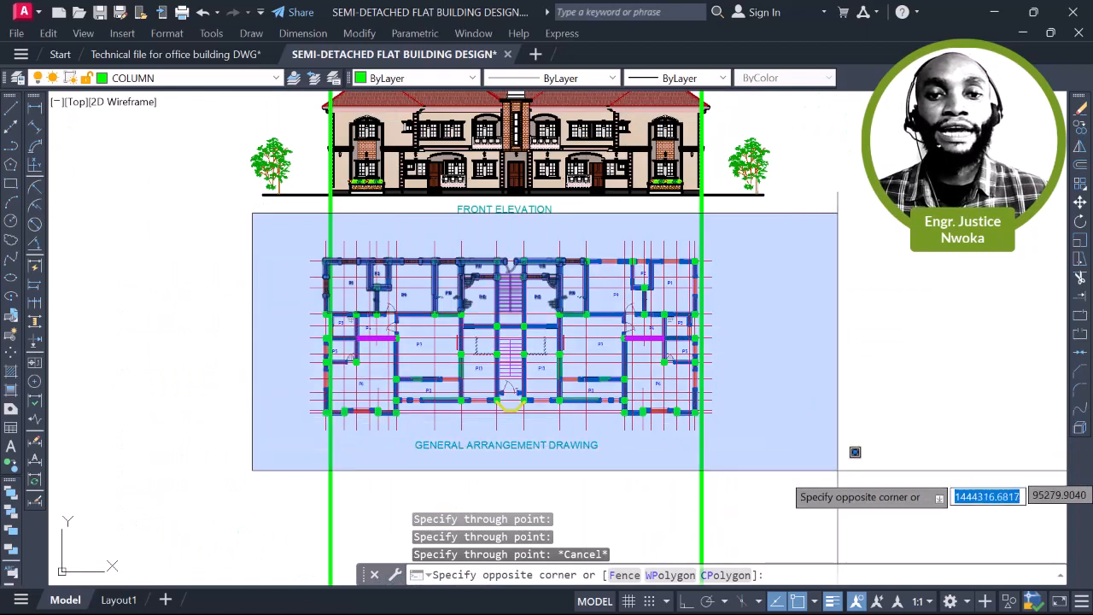
click(854, 452)
text(M)
key(Return)
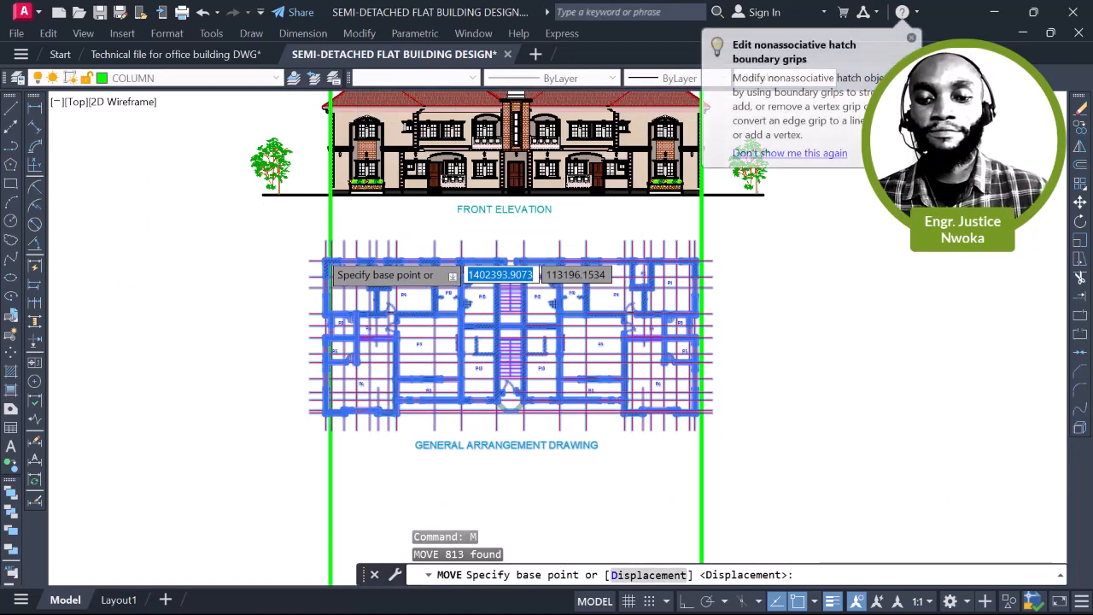
scroll(322, 256, up, 8)
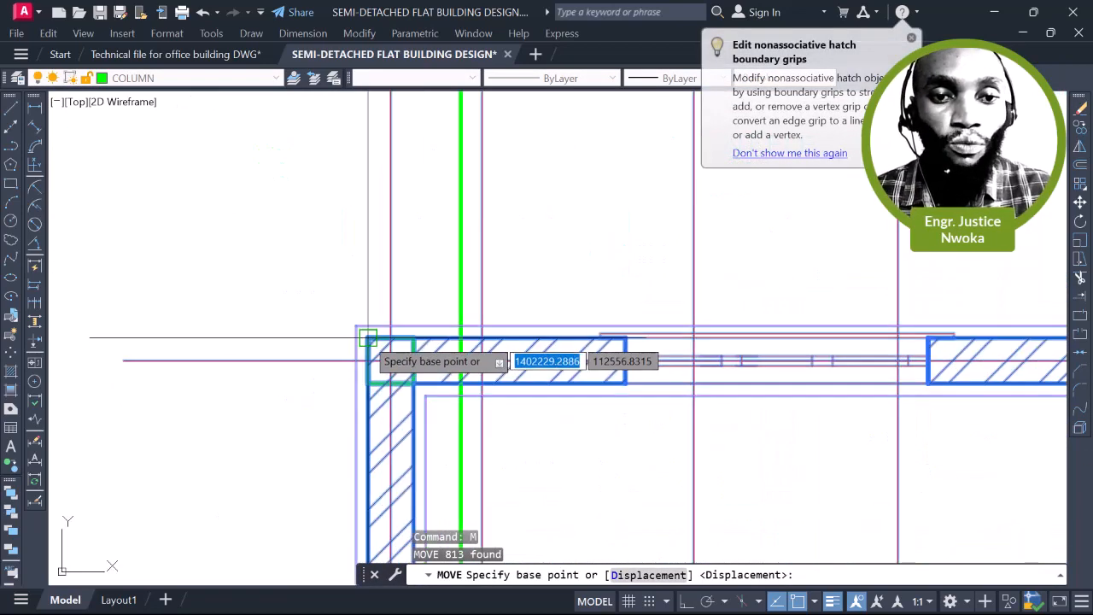
click(368, 338)
scroll(406, 296, down, 5)
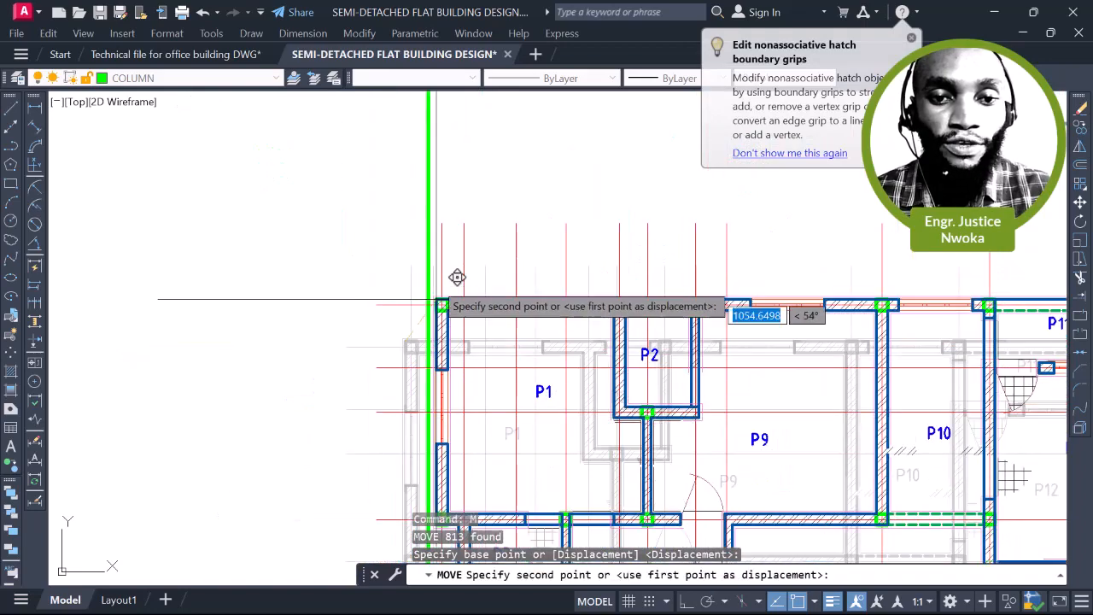
middle_drag(457, 277, 452, 248)
click(429, 268)
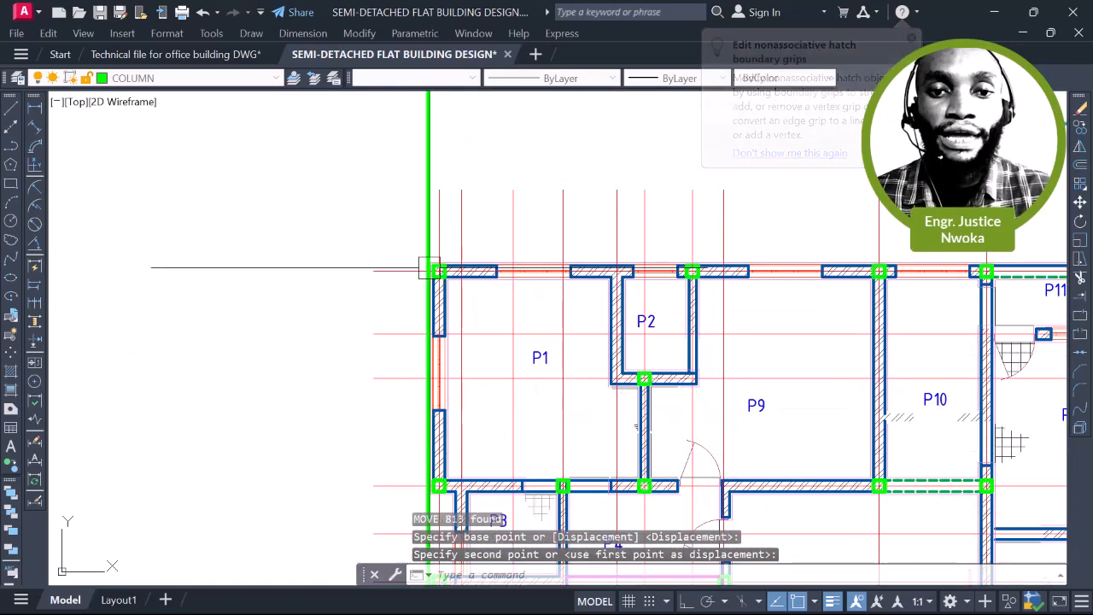
Move the general arrangement drawing and title again, placing the plan's upper-left outer column corner exactly on the left construction line
scroll(455, 270, up, 4)
scroll(410, 271, down, 8)
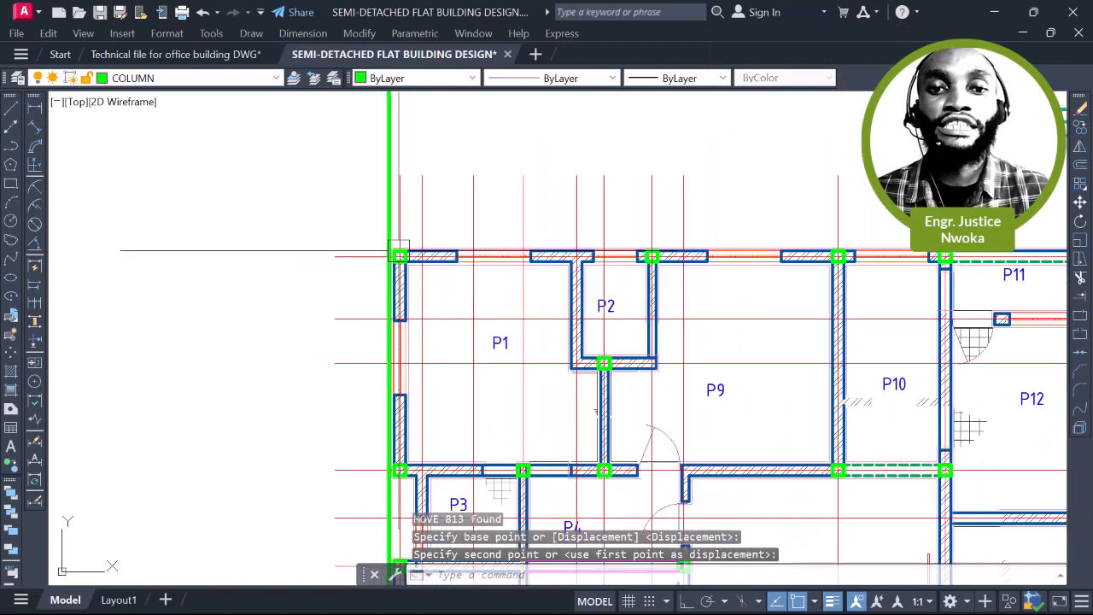
scroll(657, 273, up, 3)
scroll(675, 242, up, 4)
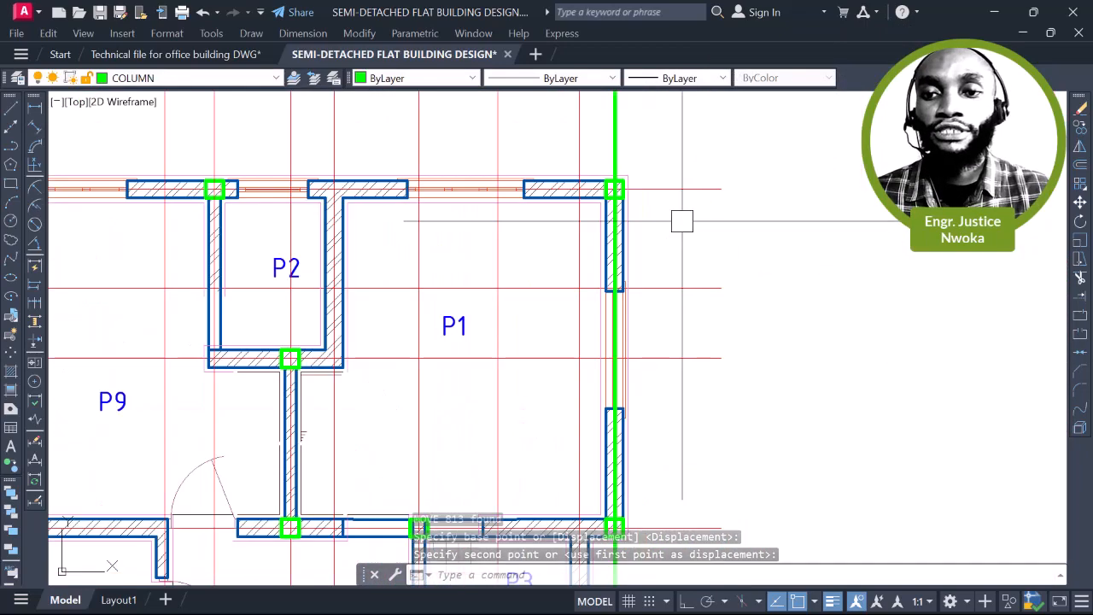
scroll(597, 224, down, 7)
click(270, 181)
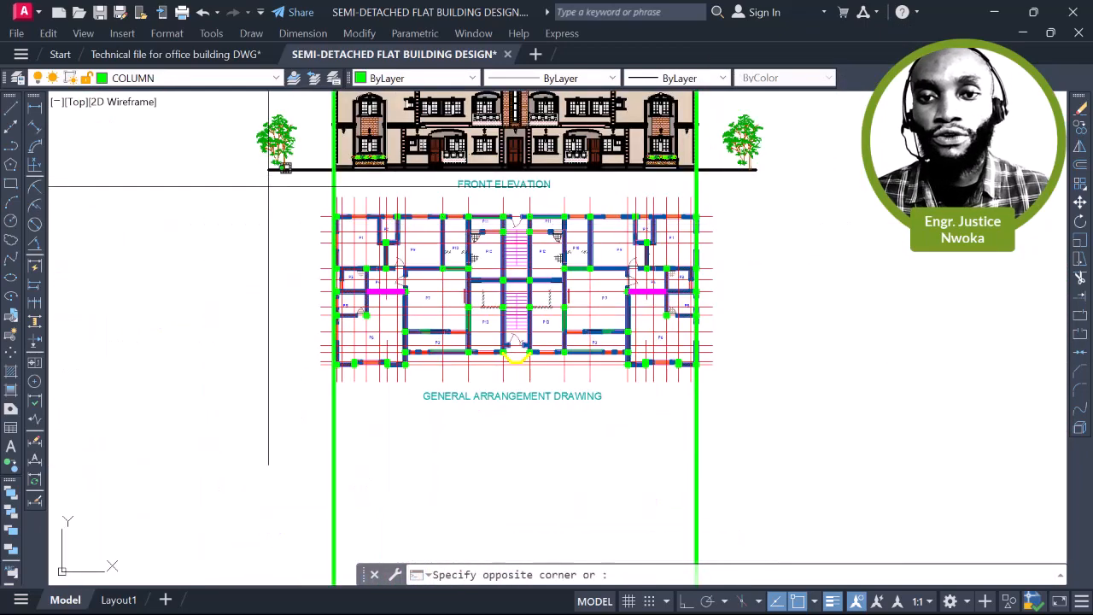
click(799, 451)
text(m)
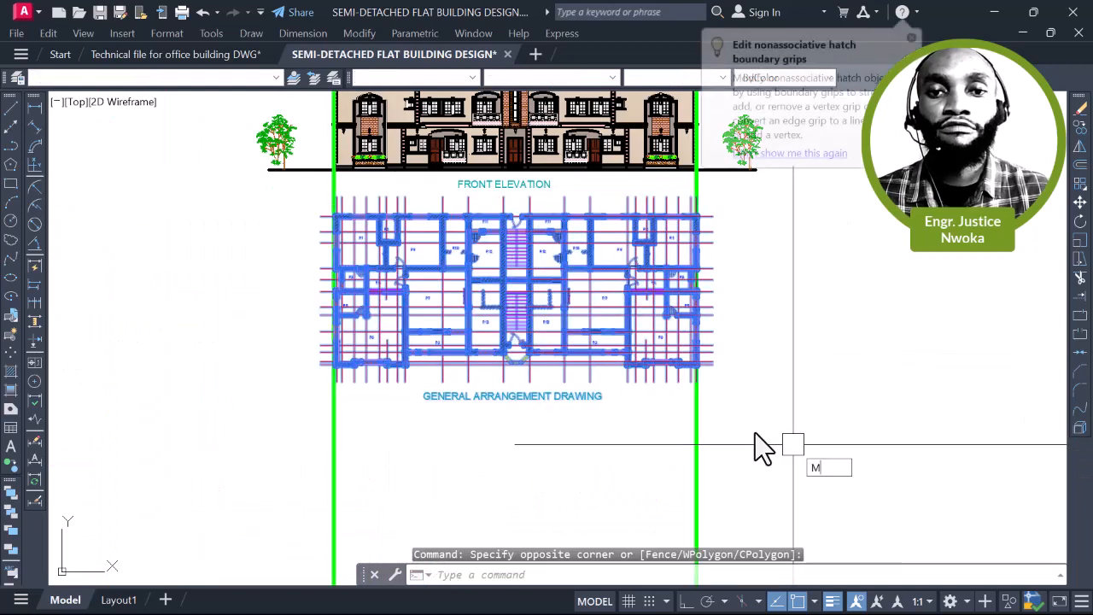
key(Return)
scroll(356, 225, up, 5)
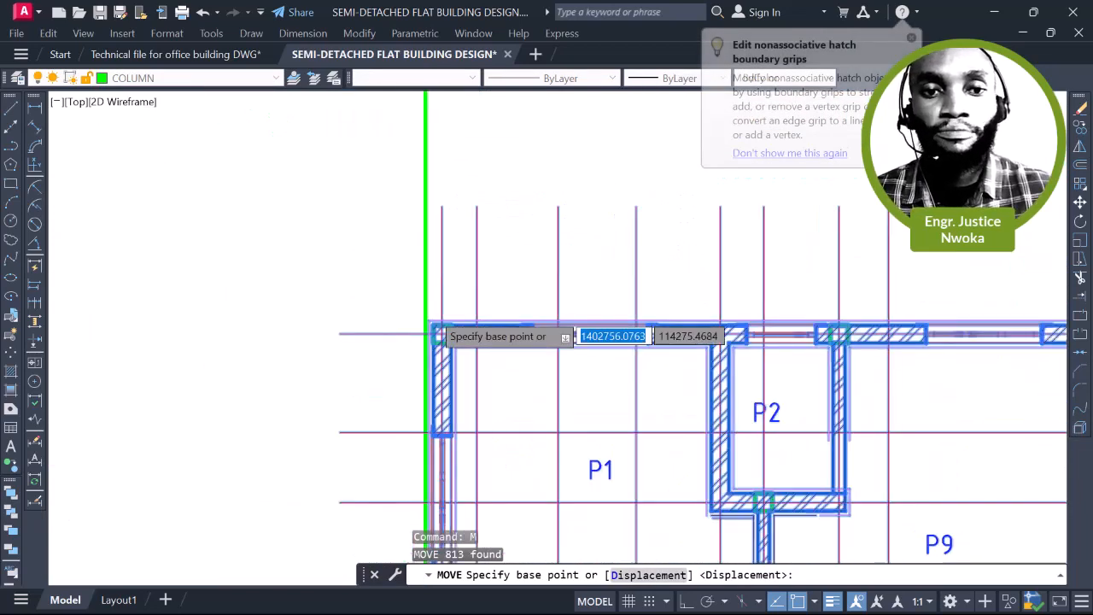
click(427, 335)
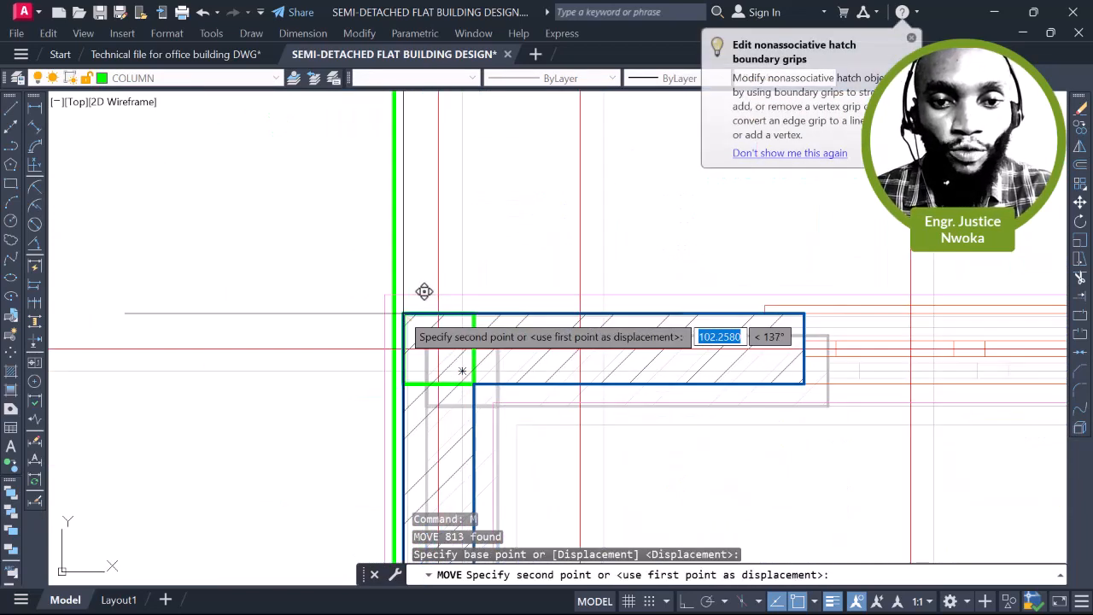
click(396, 311)
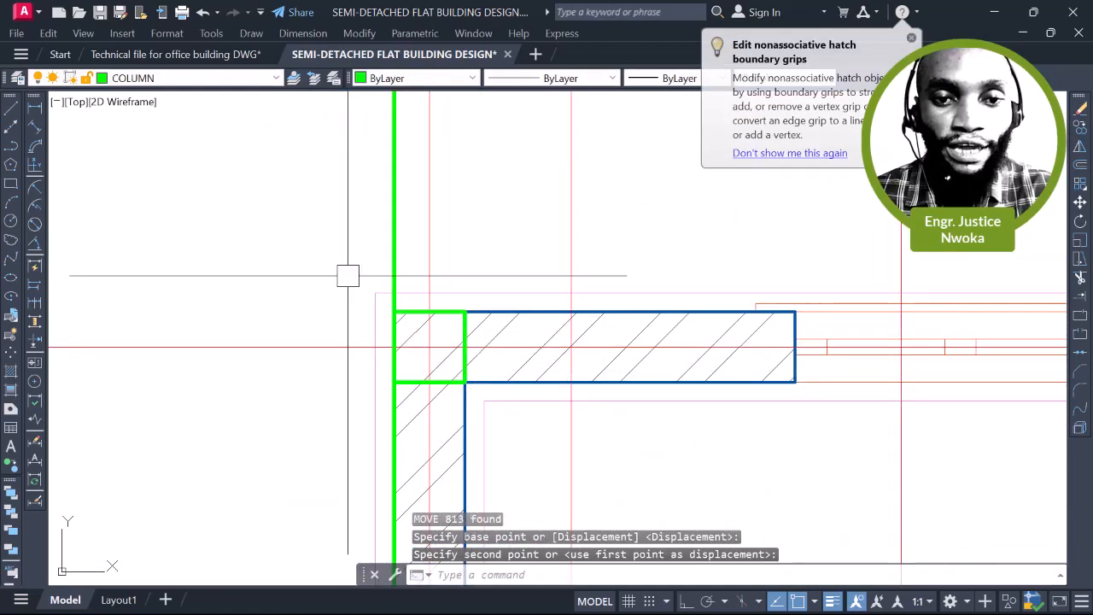
Erase the two vertical construction lines running through the front elevation and the general arrangement drawing
scroll(347, 273, down, 6)
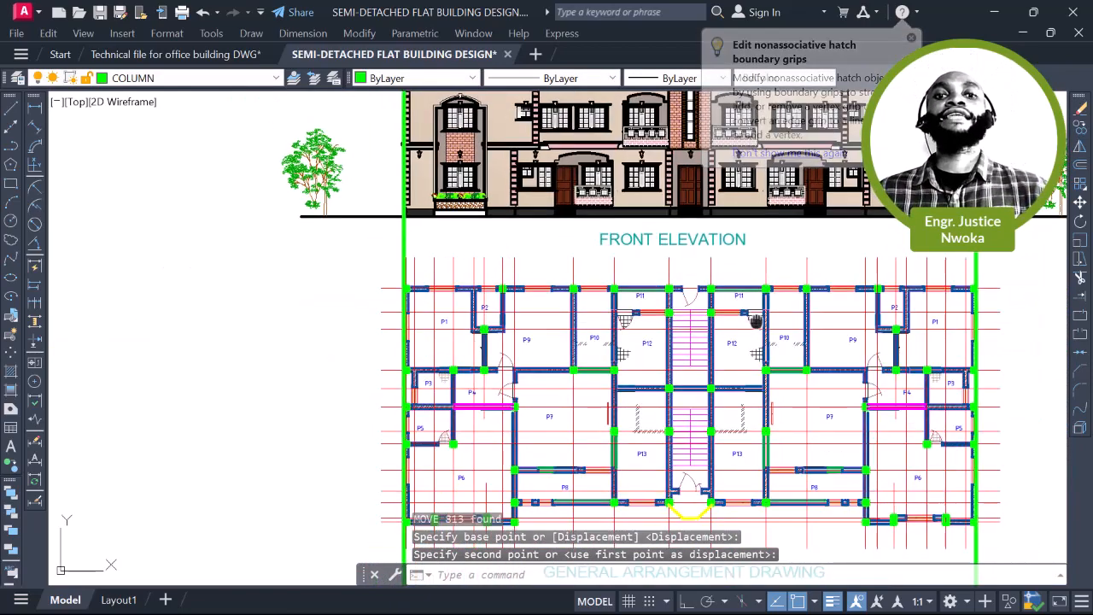
scroll(668, 316, down, 2)
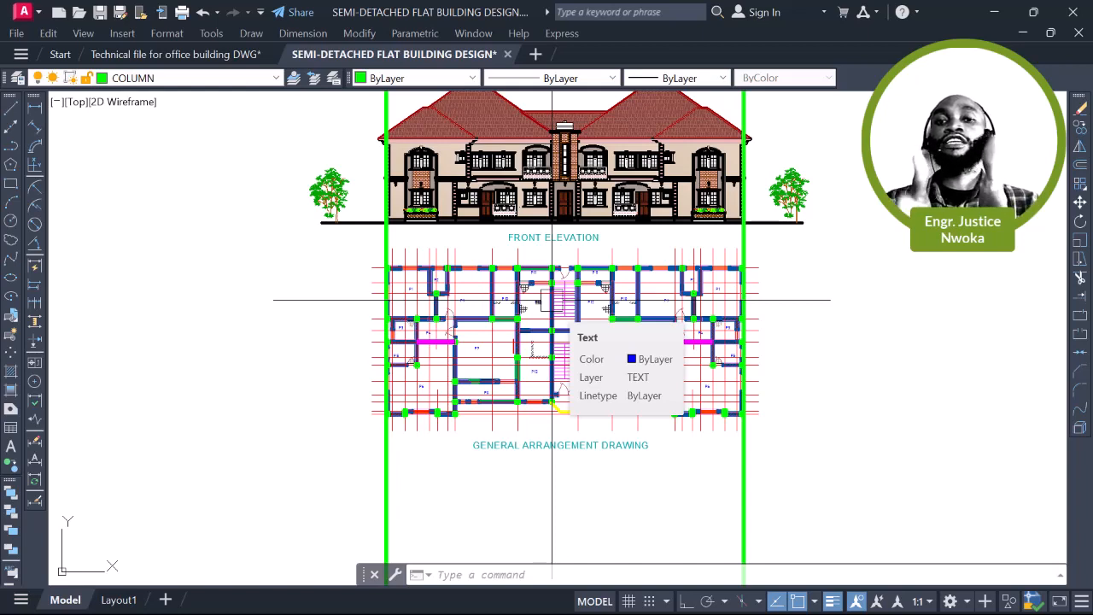
scroll(544, 243, down, 2)
click(718, 439)
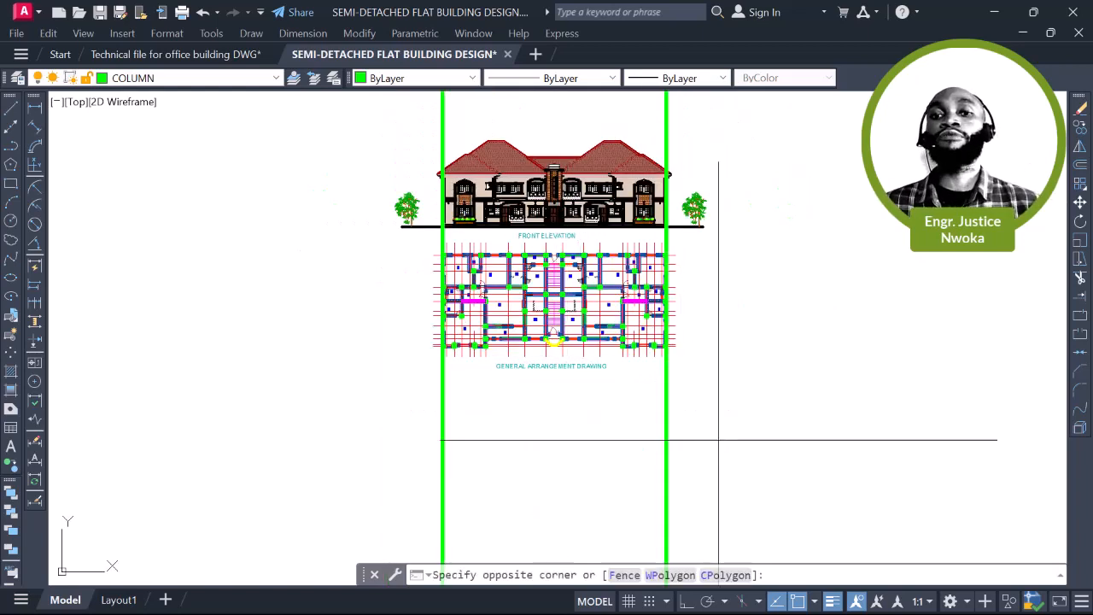
click(401, 441)
text(e)
key(Return)
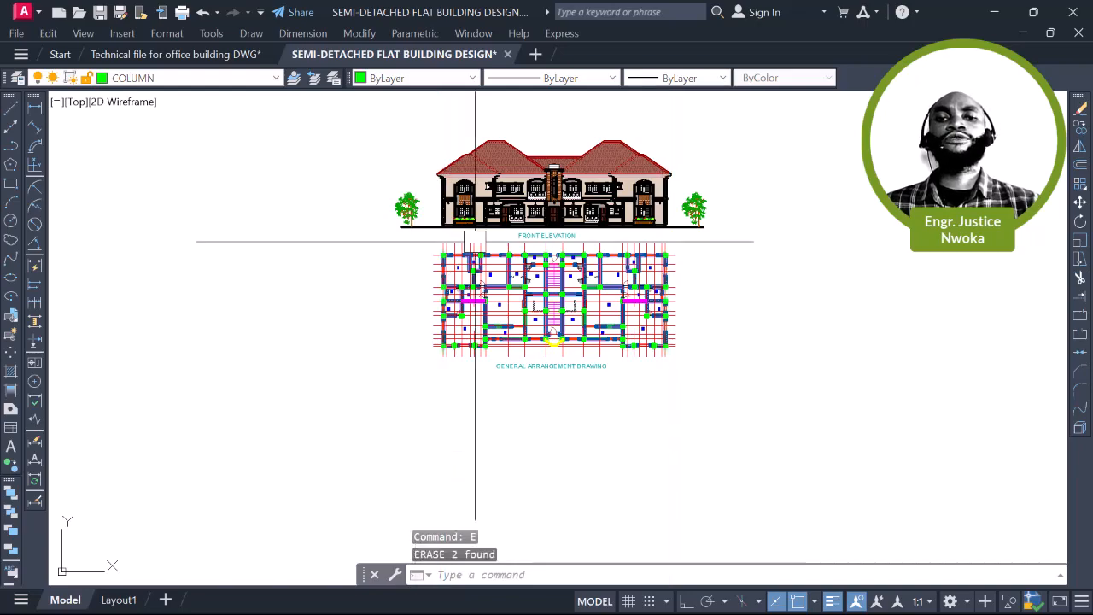
scroll(546, 154, up, 4)
mouse_move(517, 189)
middle_down()
mouse_move(545, 177)
mouse_move(427, 183)
middle_up()
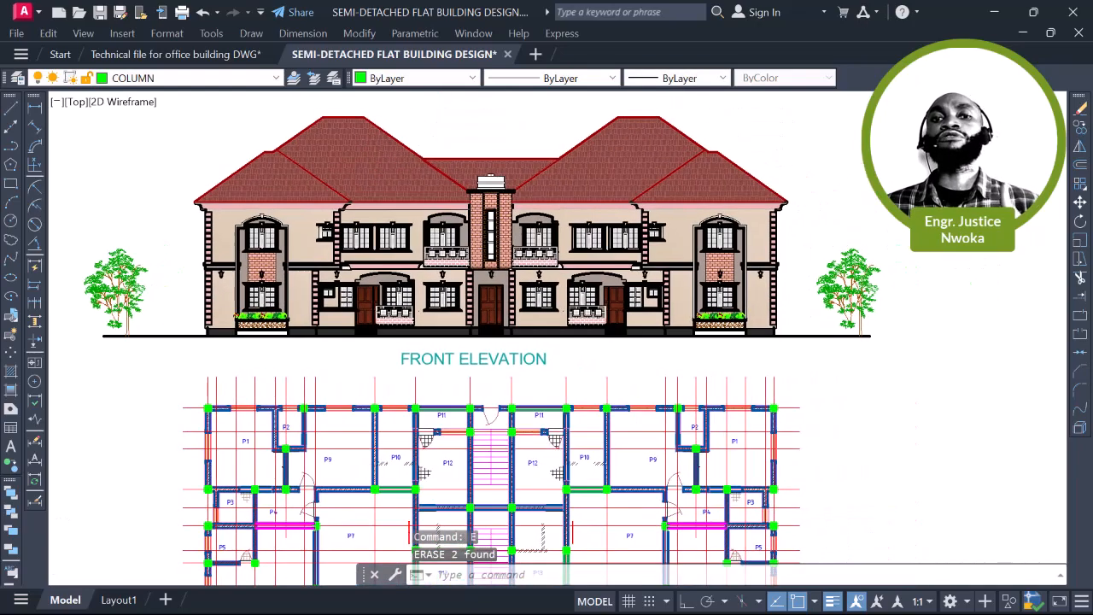
middle_drag(500, 180, 534, 169)
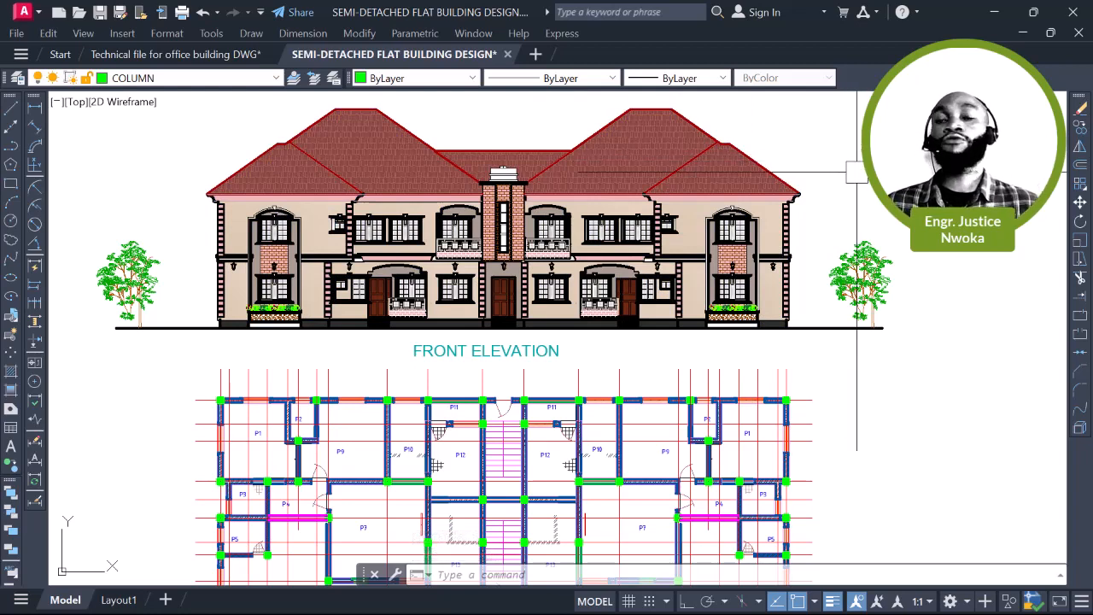
mouse_move(855, 170)
middle_down()
mouse_move(852, 162)
mouse_move(875, 161)
middle_up()
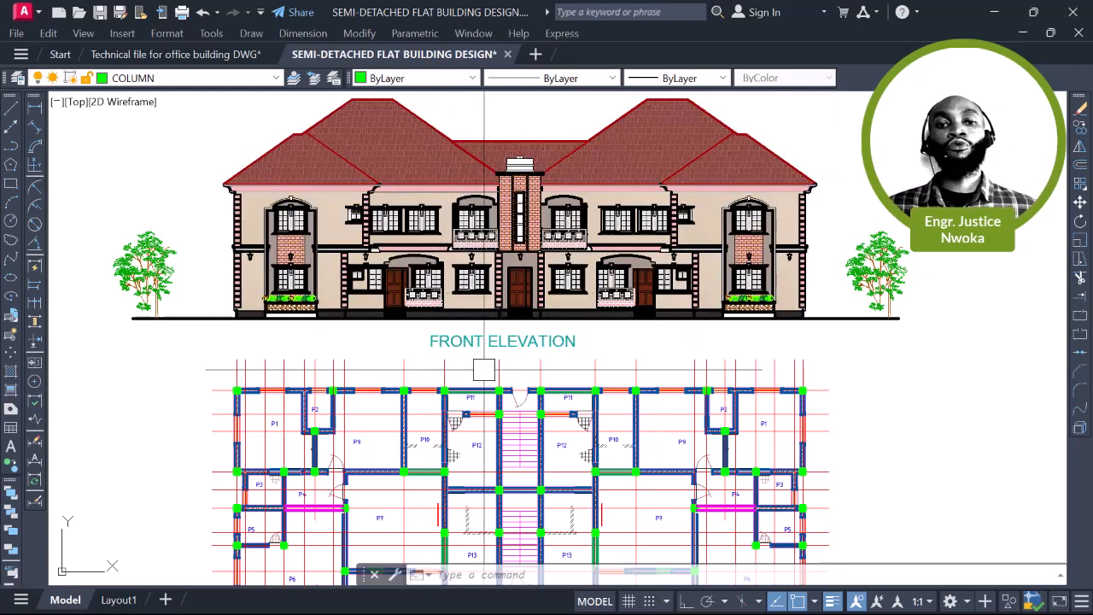
scroll(498, 358, down, 2)
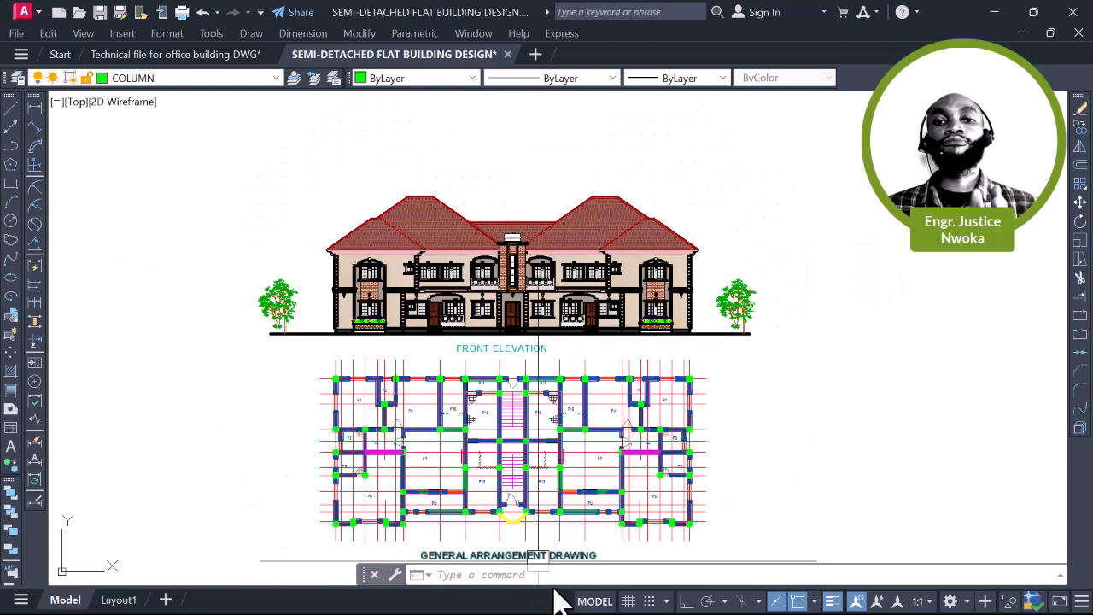
Switch to ProtaStructure to view its start page, and return to the AutoCAD drawing
key(super)
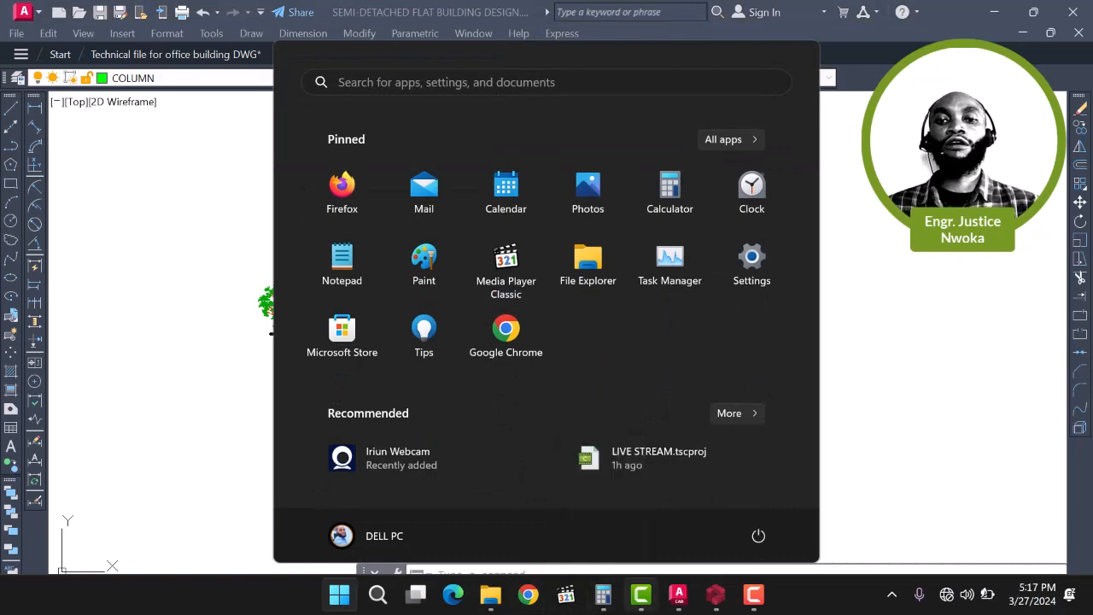
click(716, 594)
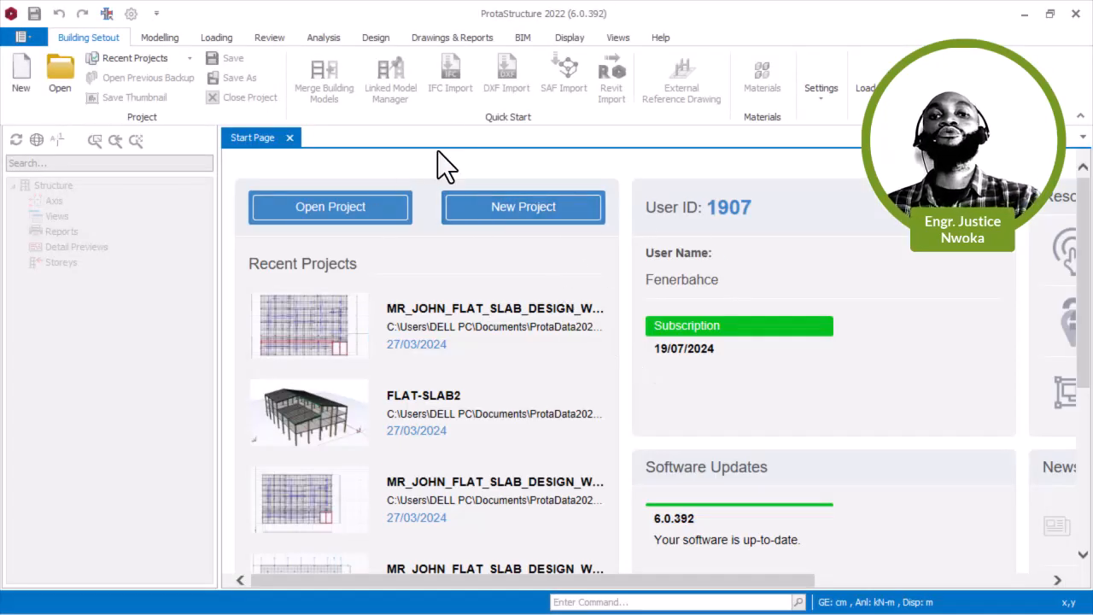
click(1023, 14)
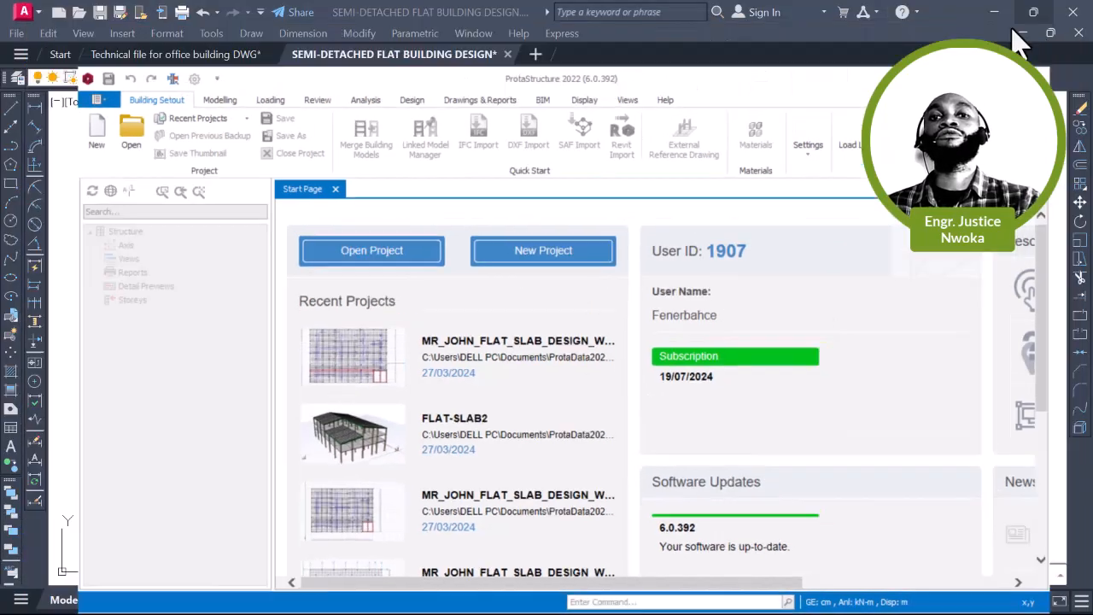
Examine how the front elevation relates to the general arrangement drawing aligned beneath it
scroll(483, 247, down, 1)
middle_drag(484, 239, 484, 237)
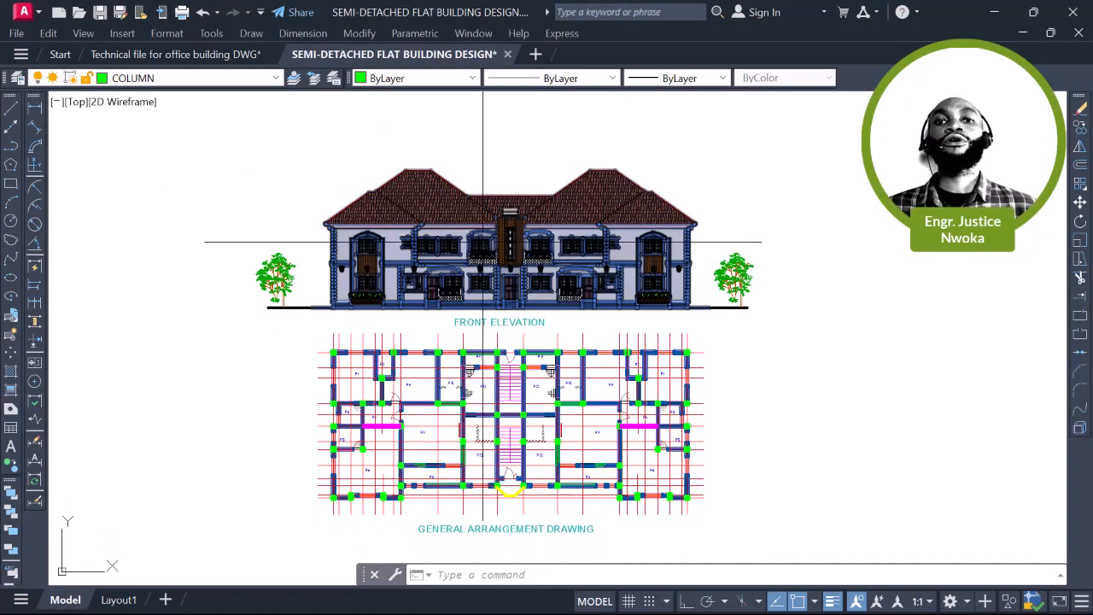
scroll(488, 239, up, 2)
middle_drag(531, 233, 540, 212)
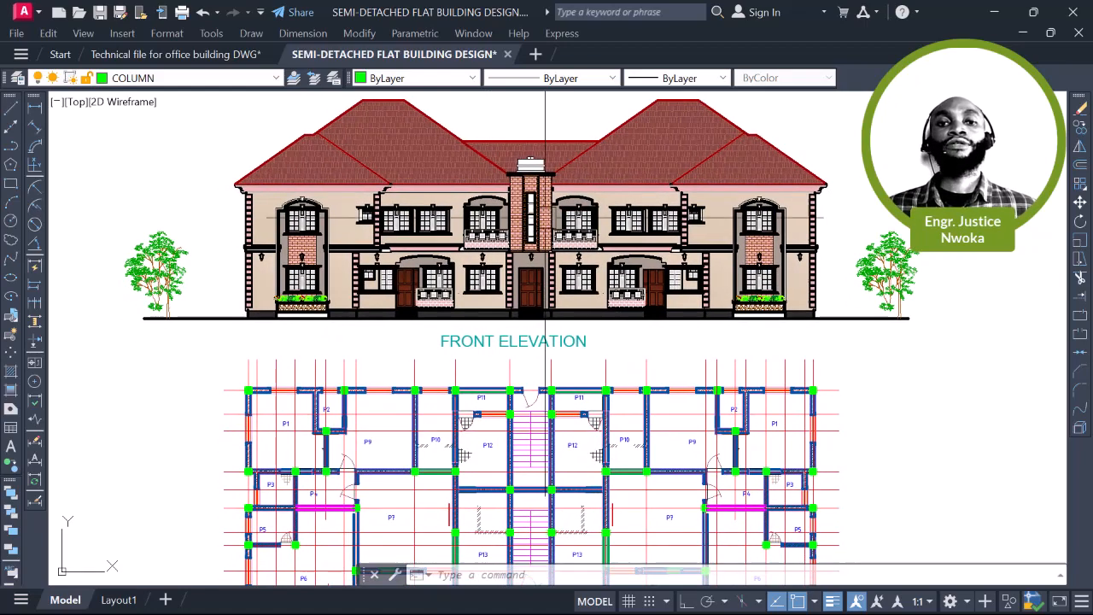
click(549, 218)
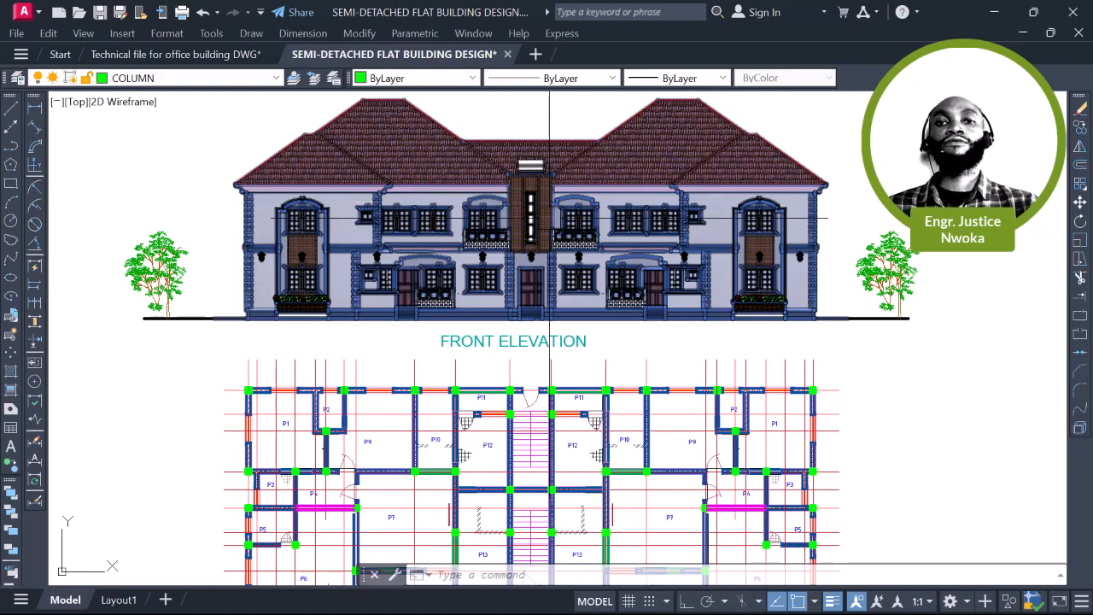
key(Escape)
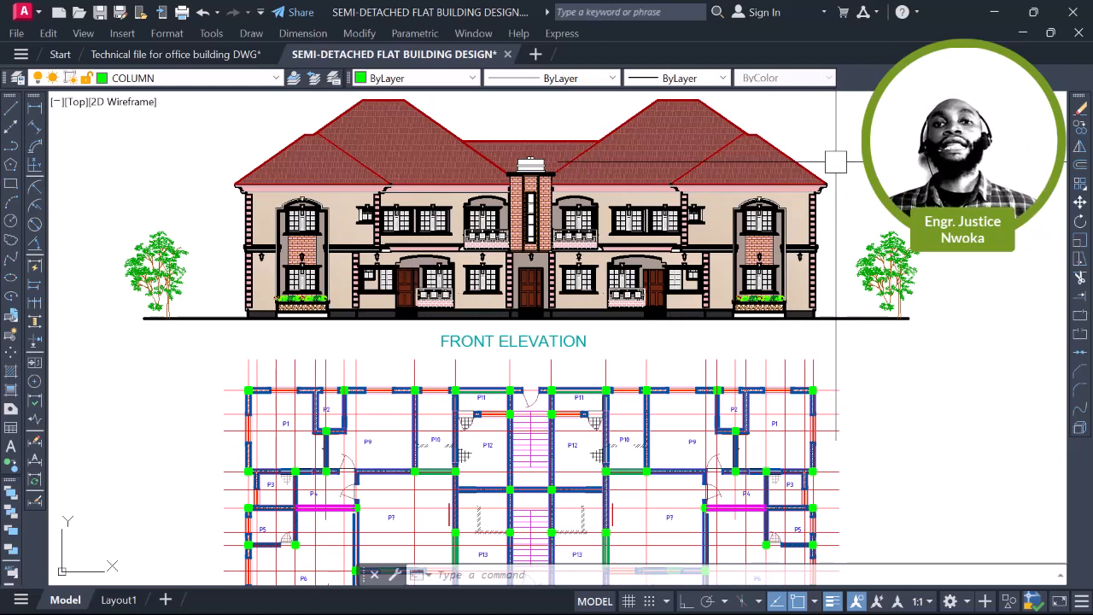
click(596, 240)
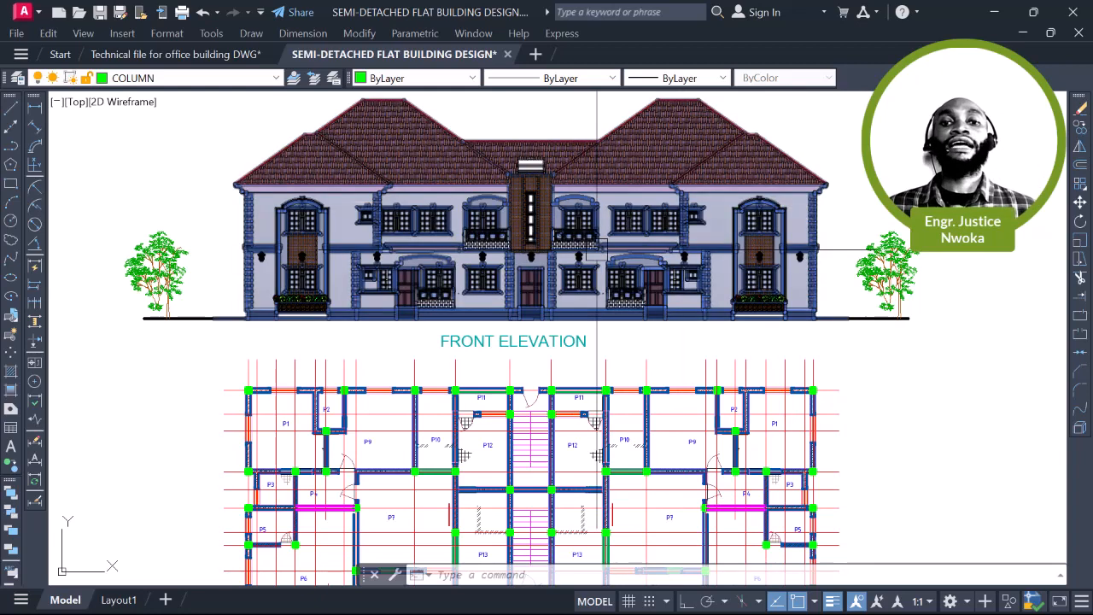
scroll(620, 240, down, 2)
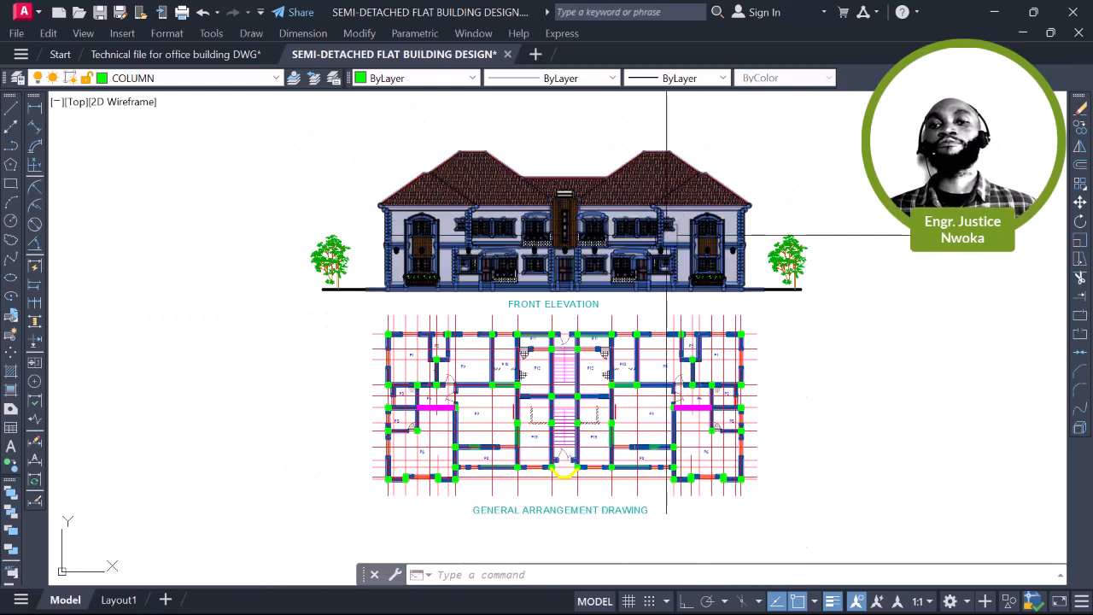
key(Escape)
middle_drag(624, 266, 538, 245)
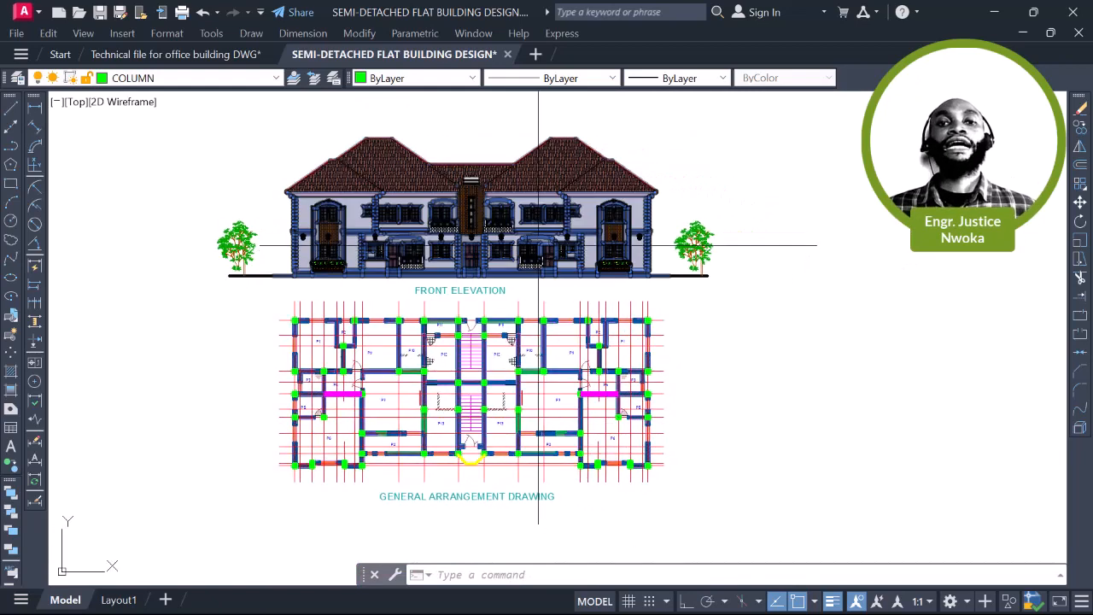